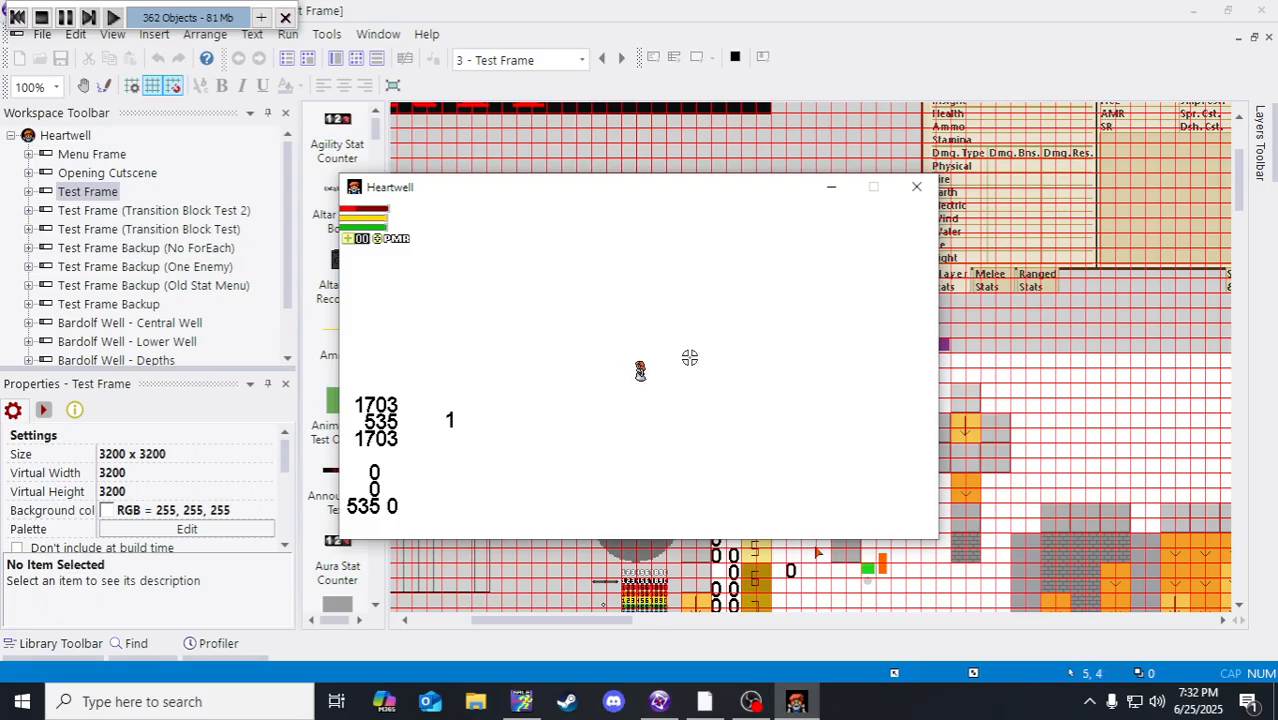
# Step: Open the Heartwell pause menu and review its Player Stats, Melee Stats, Ranged Stats and Settings & Exits pages
pyautogui.press('Escape')
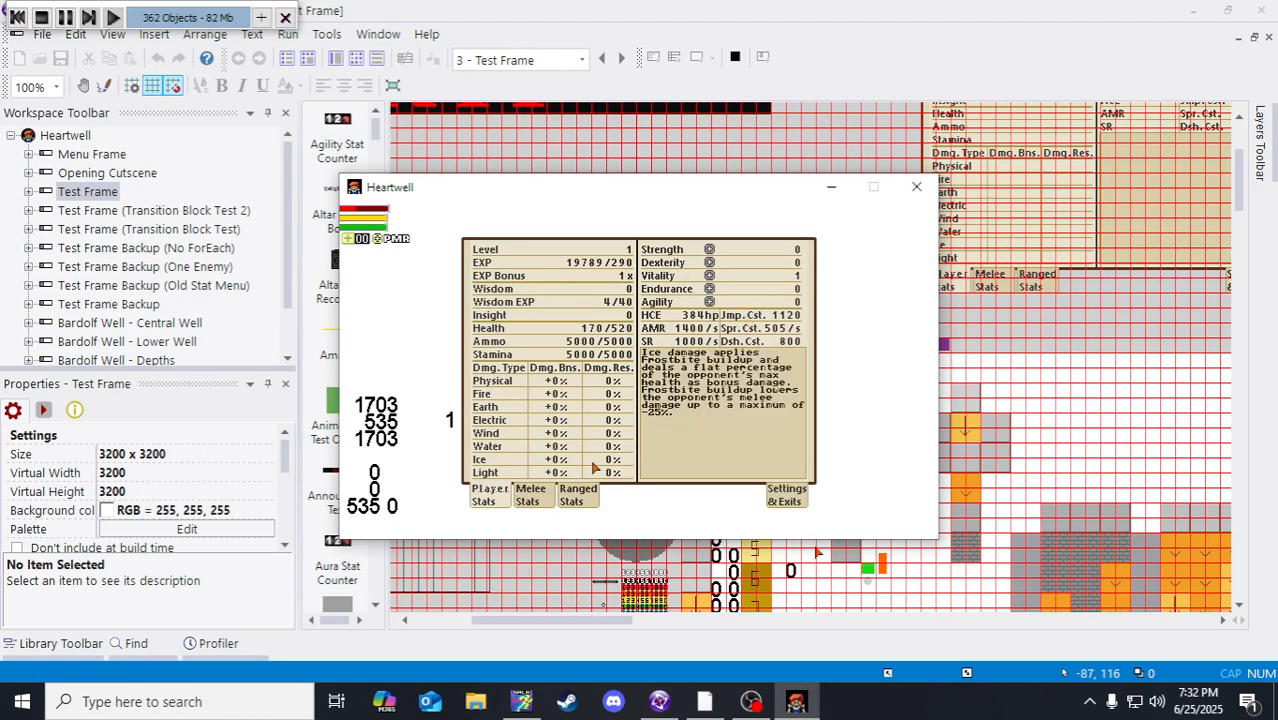
pyautogui.press('Escape')
pyautogui.press('Escape')
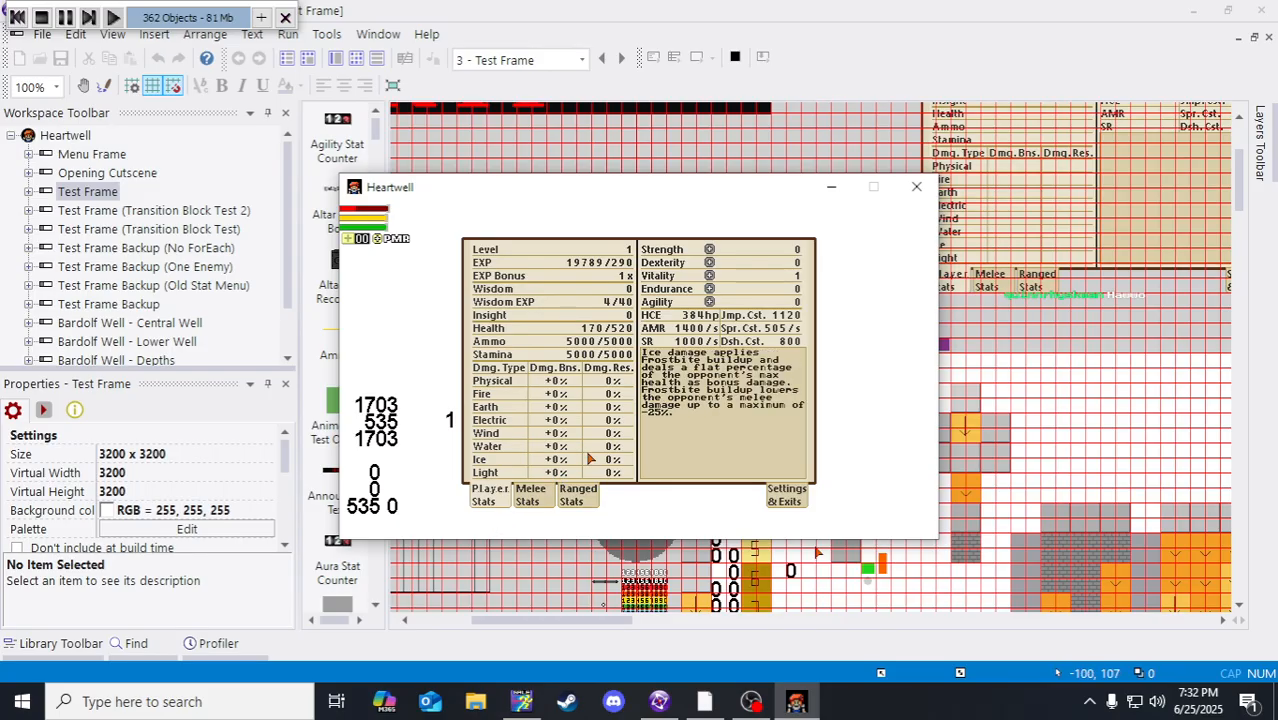
pyautogui.click(582, 494)
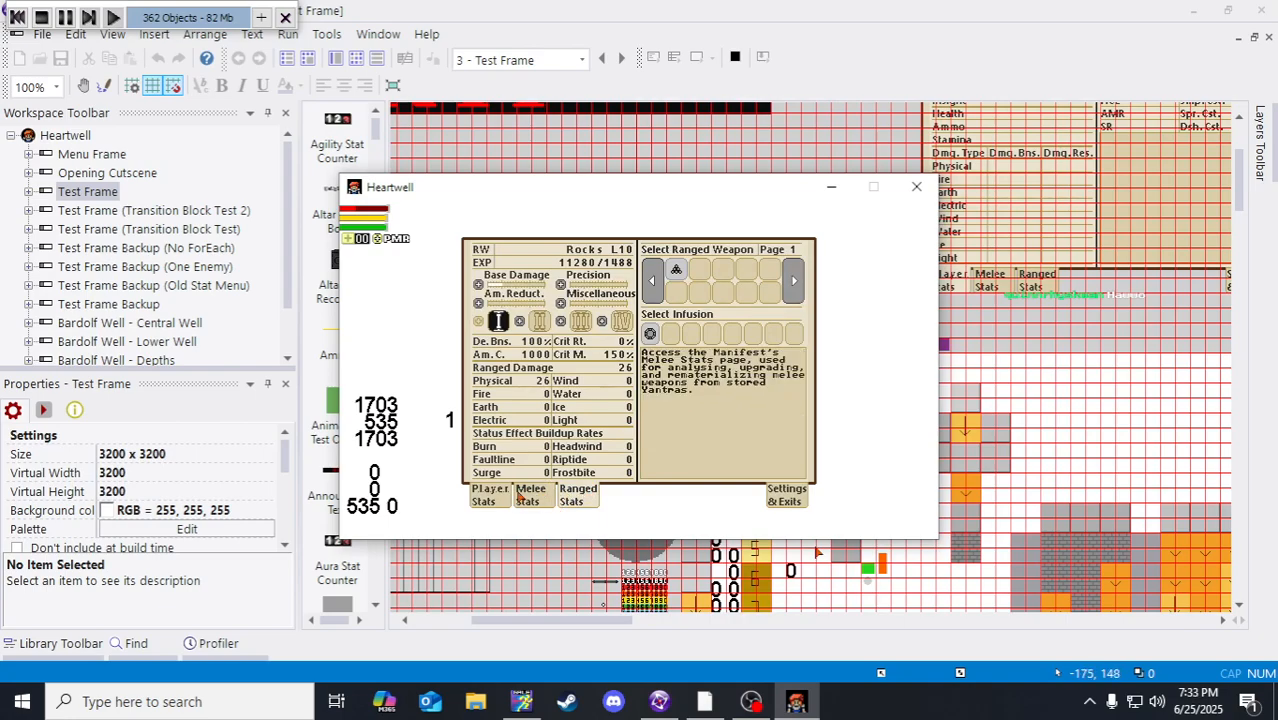
pyautogui.click(520, 496)
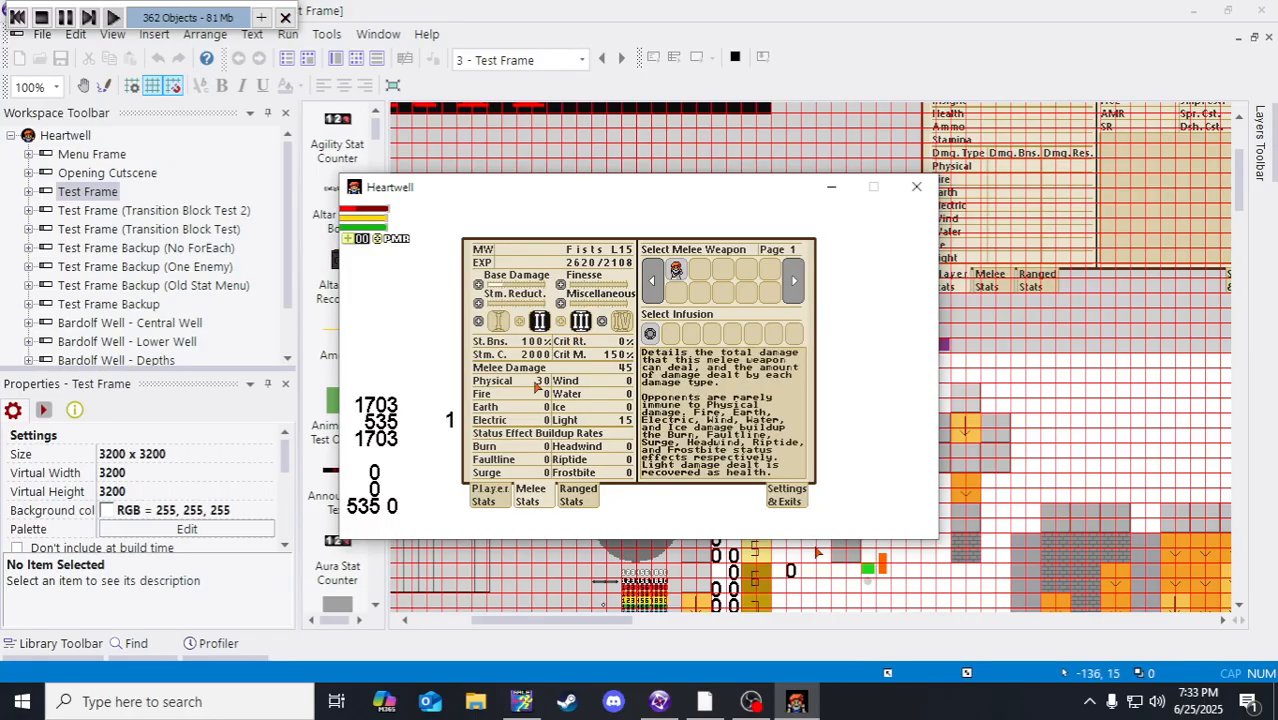
pyautogui.click(492, 497)
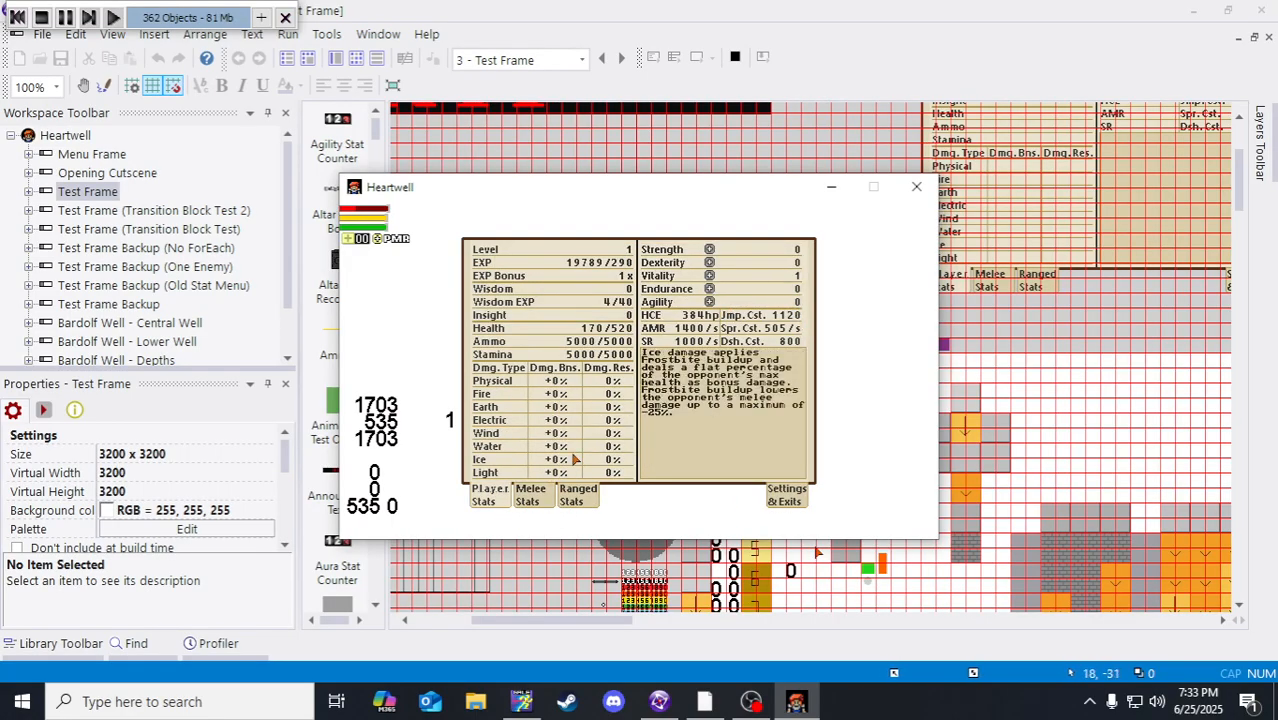
pyautogui.click(797, 499)
pyautogui.click(492, 496)
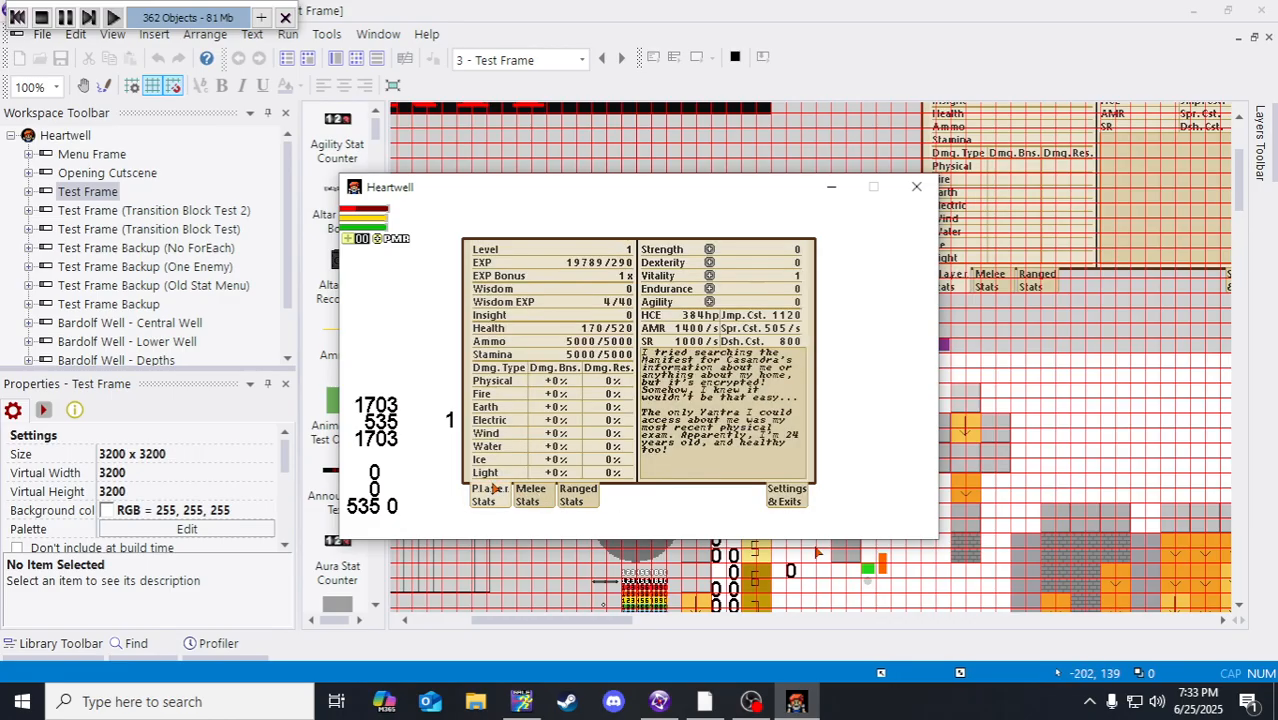
pyautogui.click(795, 501)
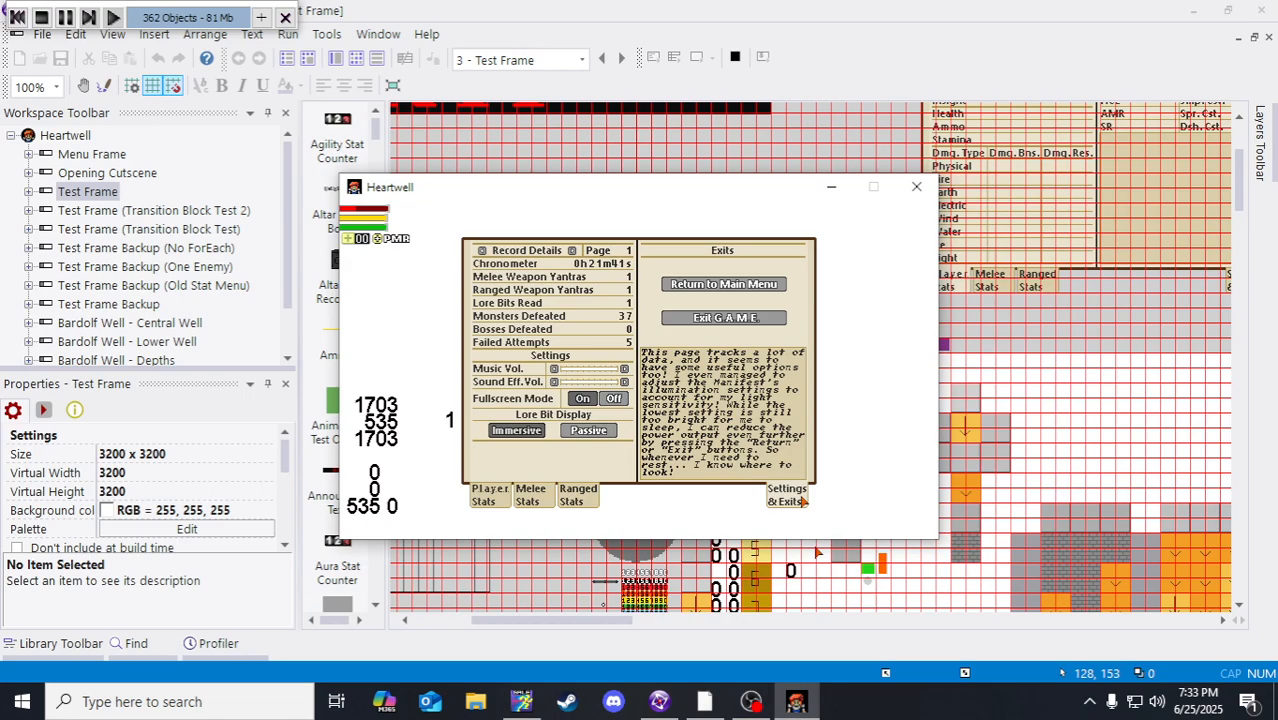
# Step: Quit the running Heartwell game and switch to the player attack animations sprite sheet in GraphicsGale
pyautogui.click(519, 704)
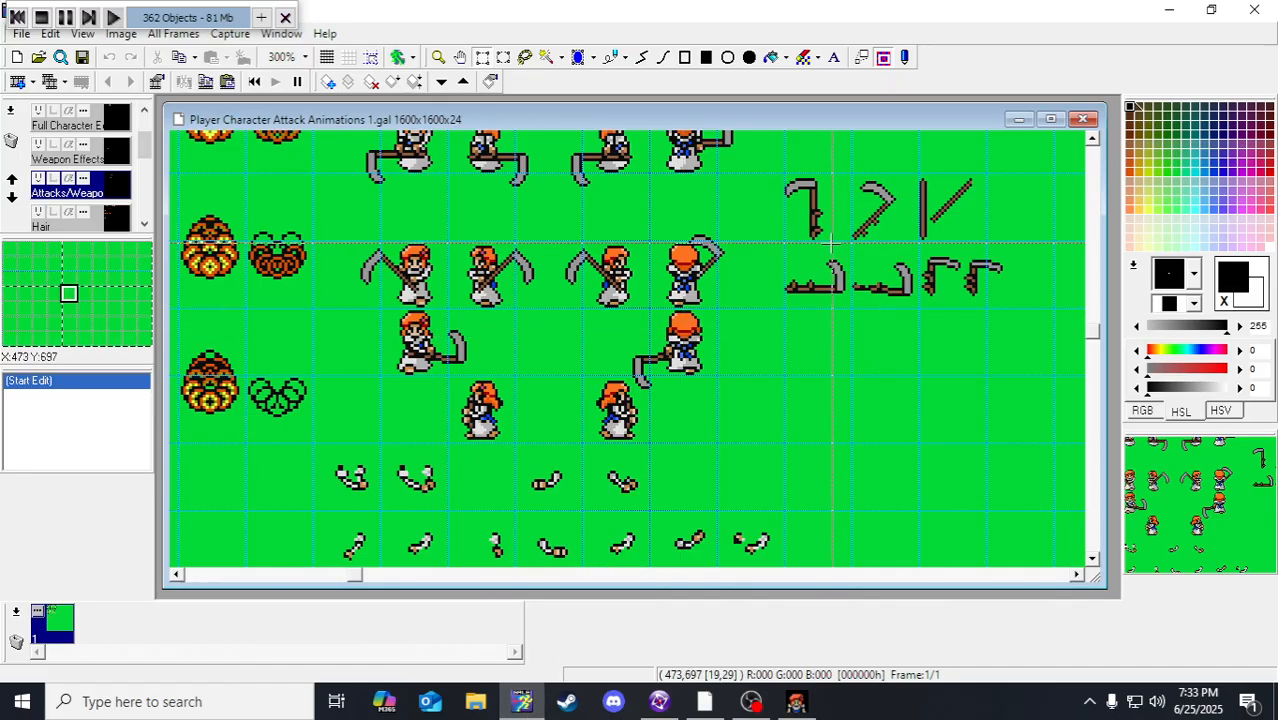
pyautogui.click(812, 698)
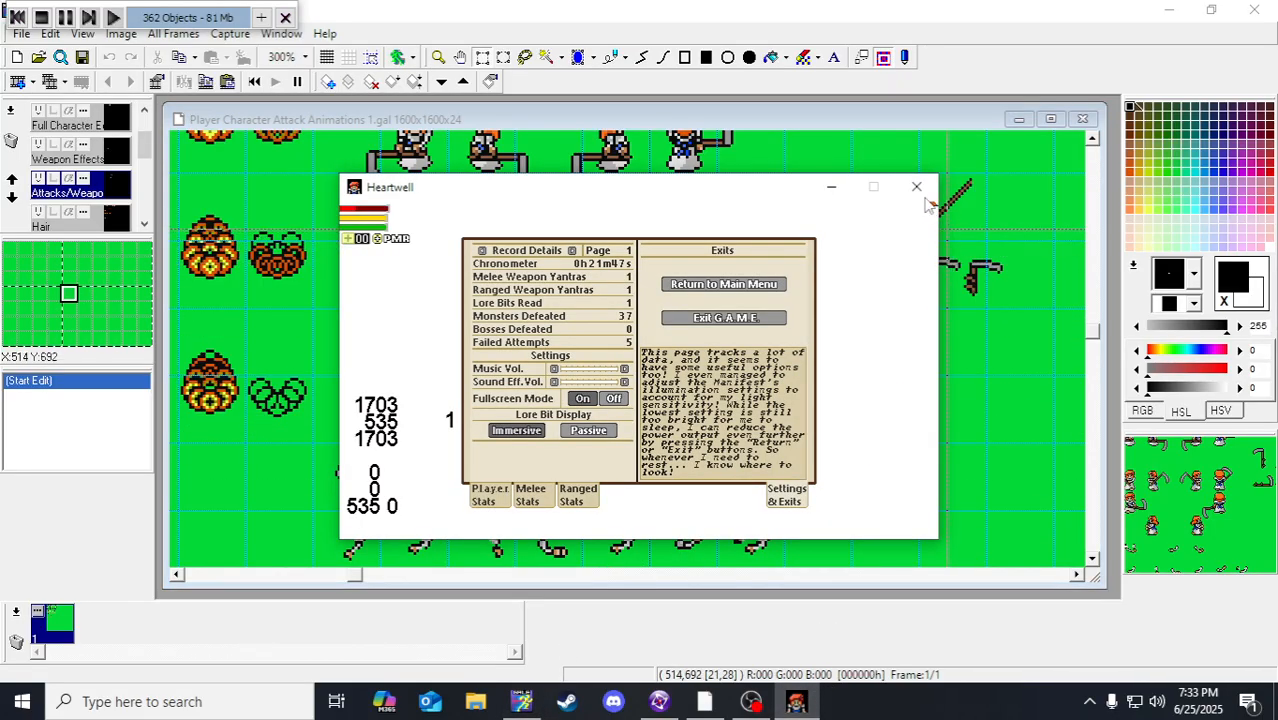
pyautogui.click(738, 319)
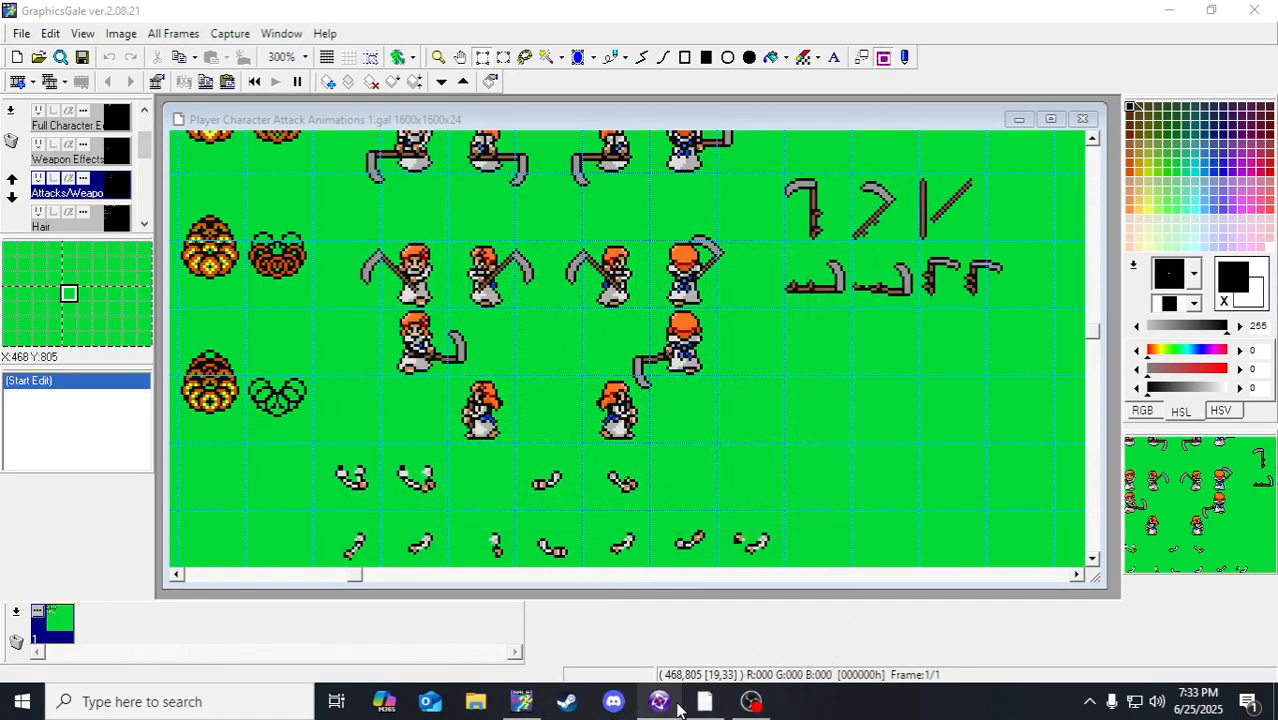
pyautogui.moveTo(674, 708)
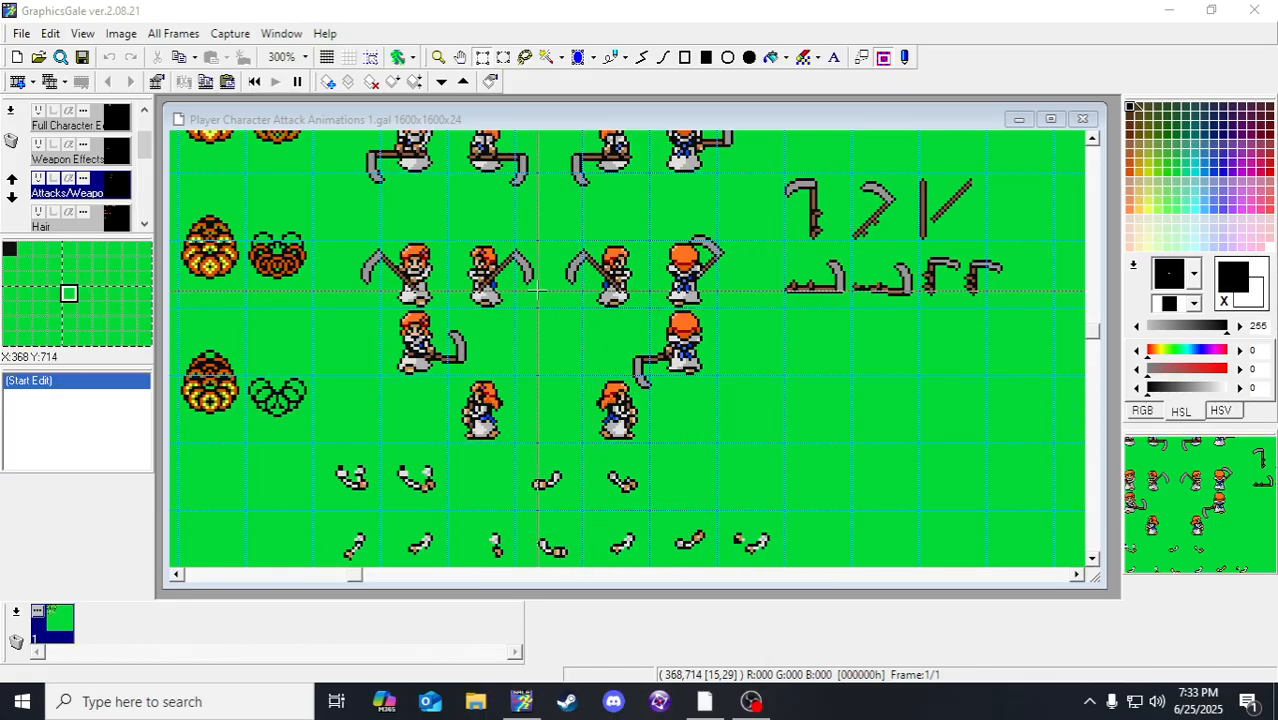
# Step: Examine the weapon attack frames across the sprite sheet, especially the finished scythe poses and loose scythe parts
pyautogui.scroll(3, 530, 270)
pyautogui.click(438, 57)
pyautogui.rightClick(491, 280)
pyautogui.rightClick(491, 280)
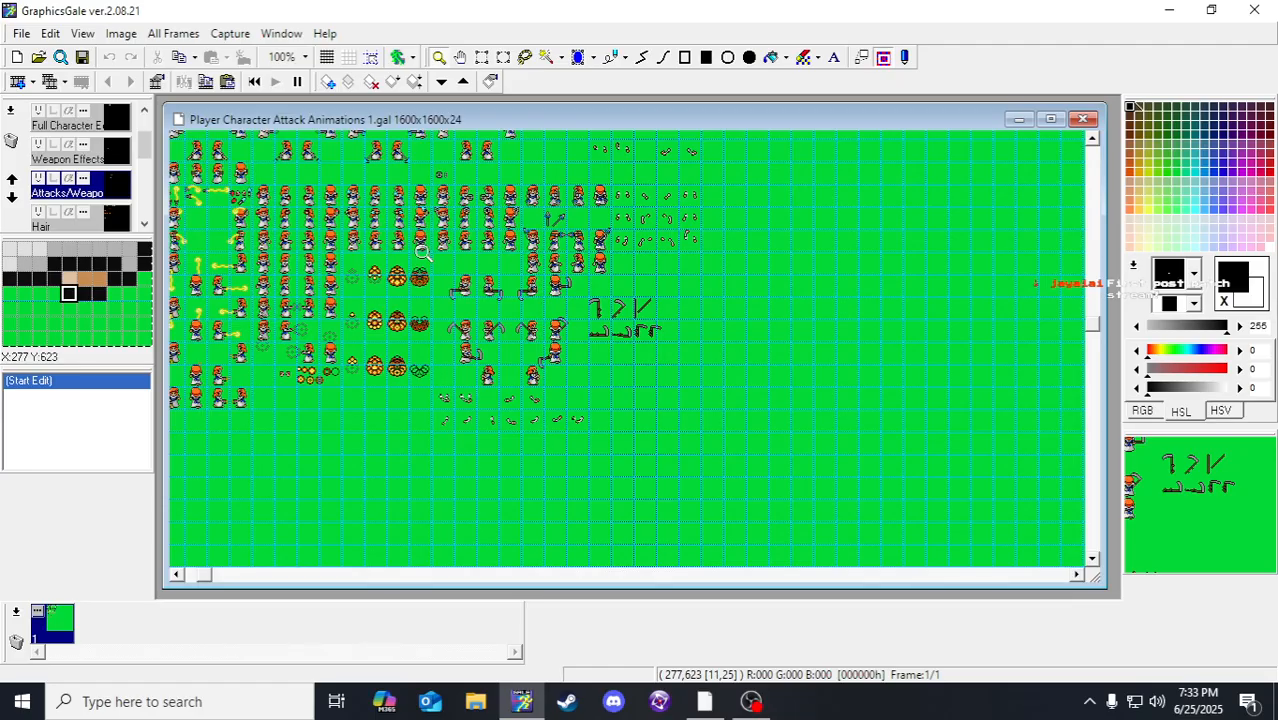
pyautogui.scroll(5, 519, 388)
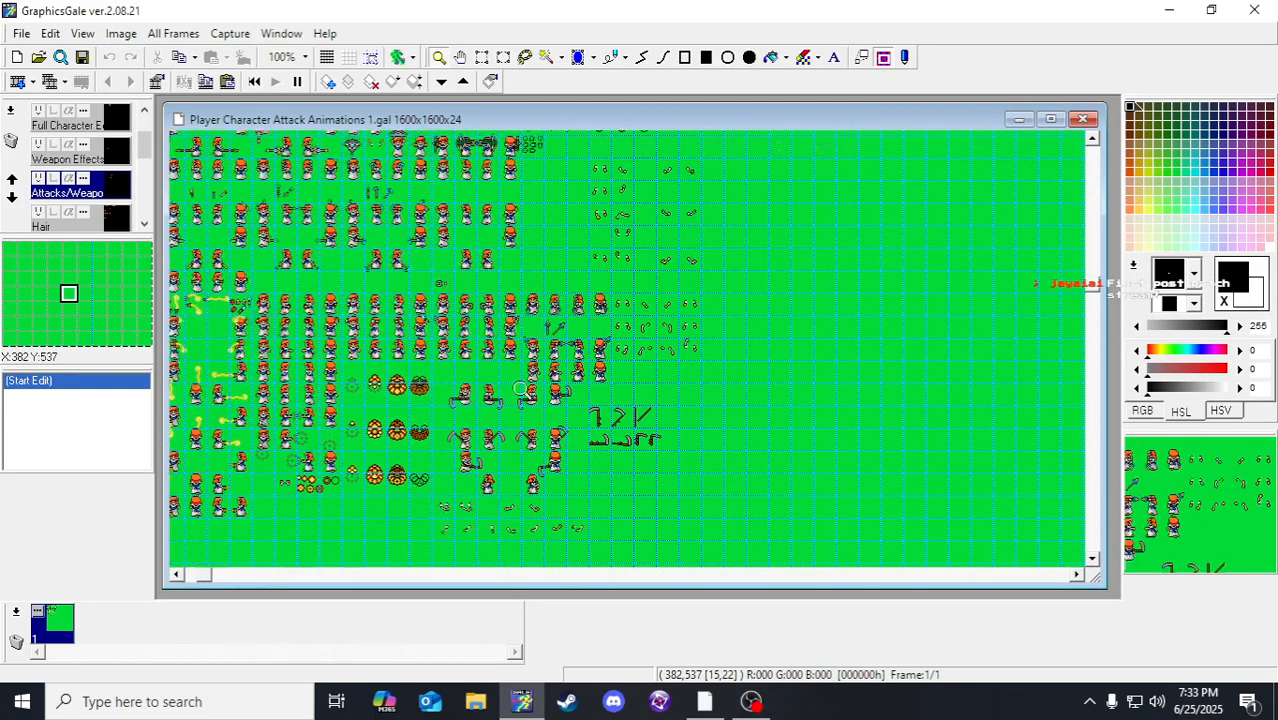
pyautogui.click(519, 388)
pyautogui.moveTo(512, 386); pyautogui.dragTo(740, 304)
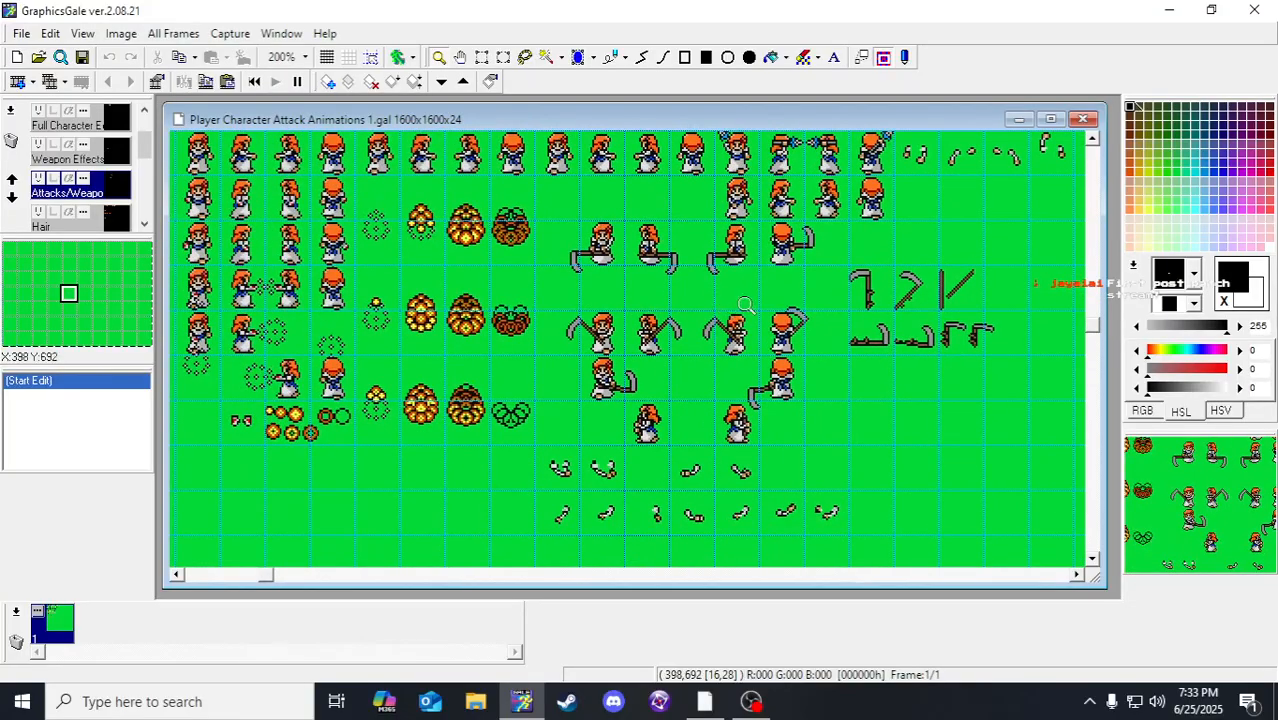
pyautogui.click(740, 304)
pyautogui.scroll(3, 697, 258)
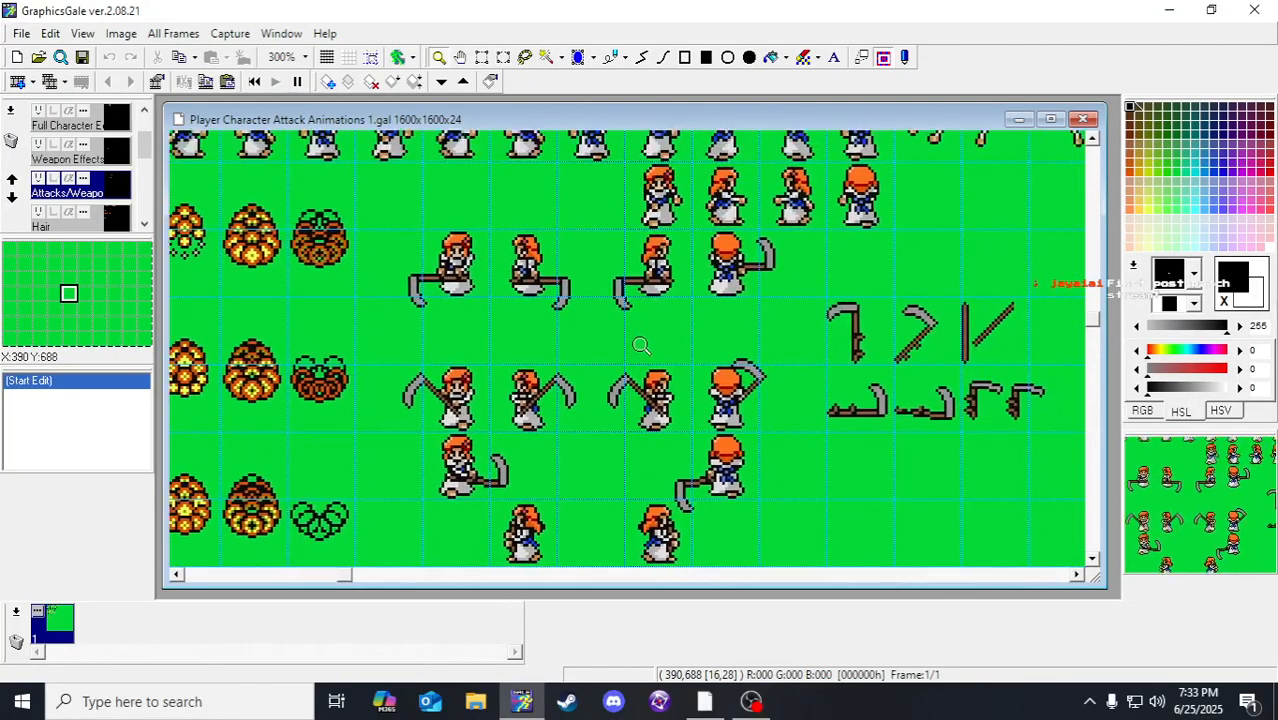
pyautogui.rightClick(697, 258)
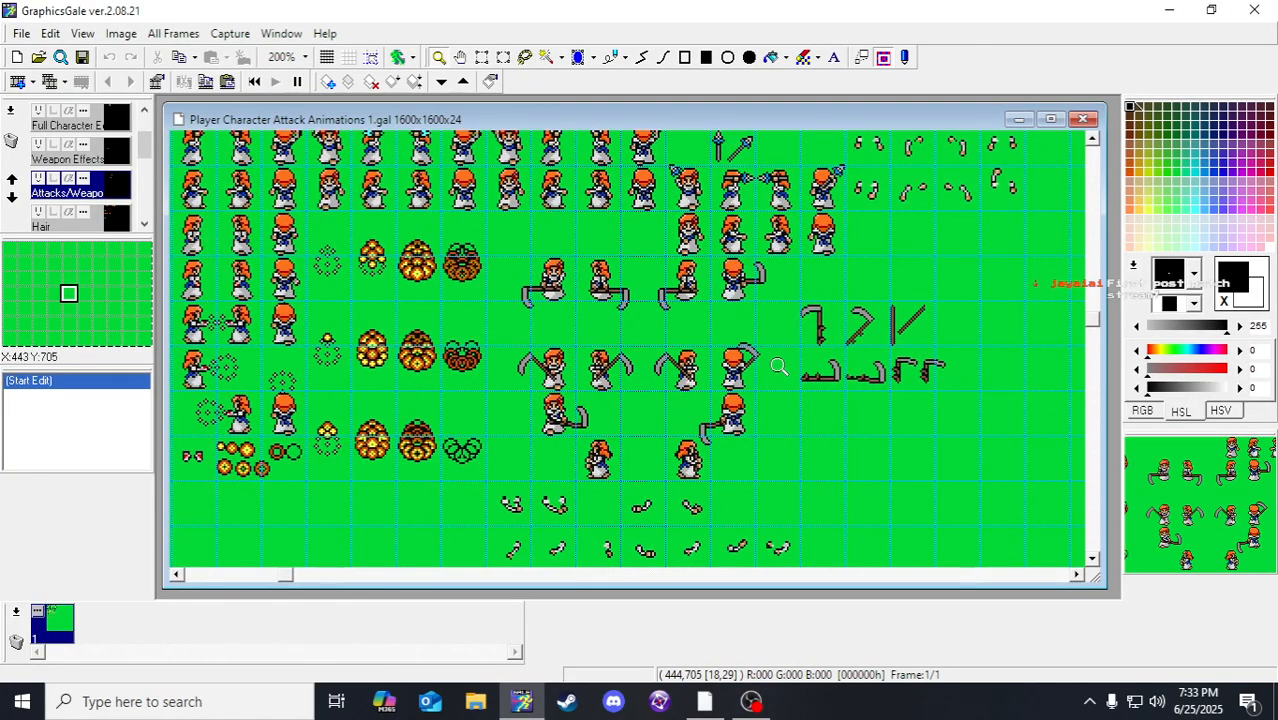
pyautogui.scroll(1, 779, 368)
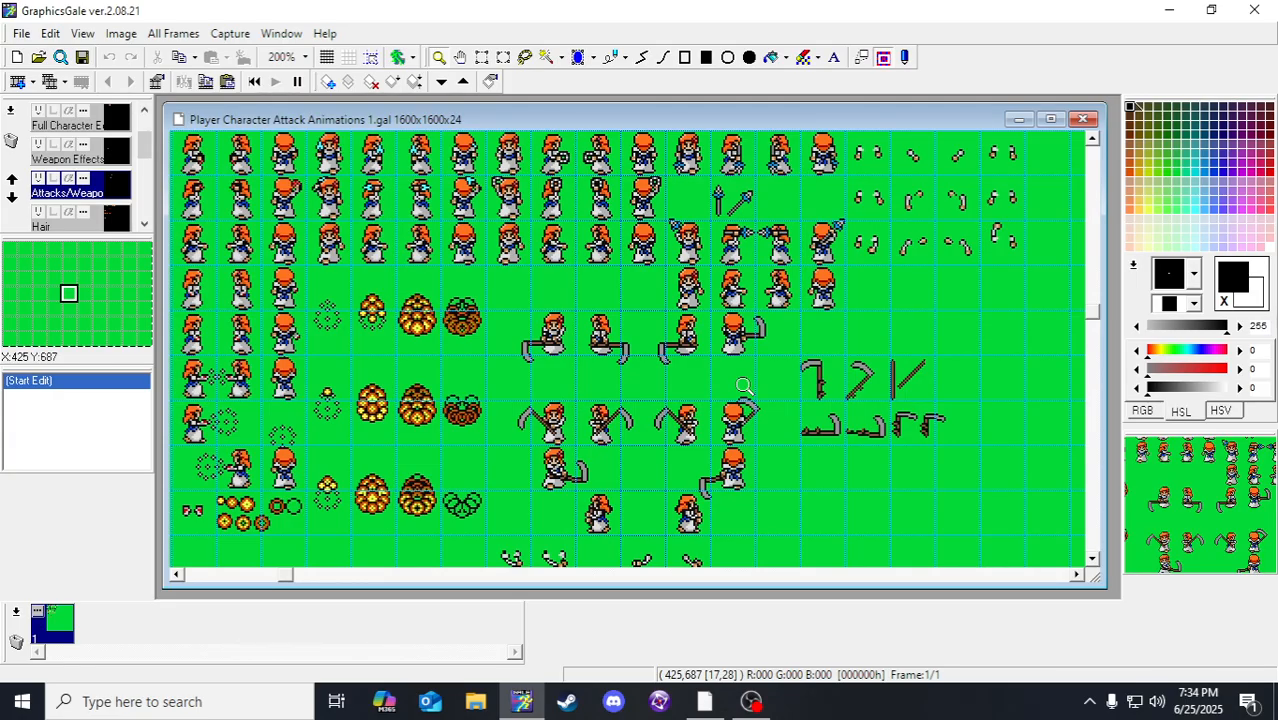
pyautogui.scroll(-1, 744, 386)
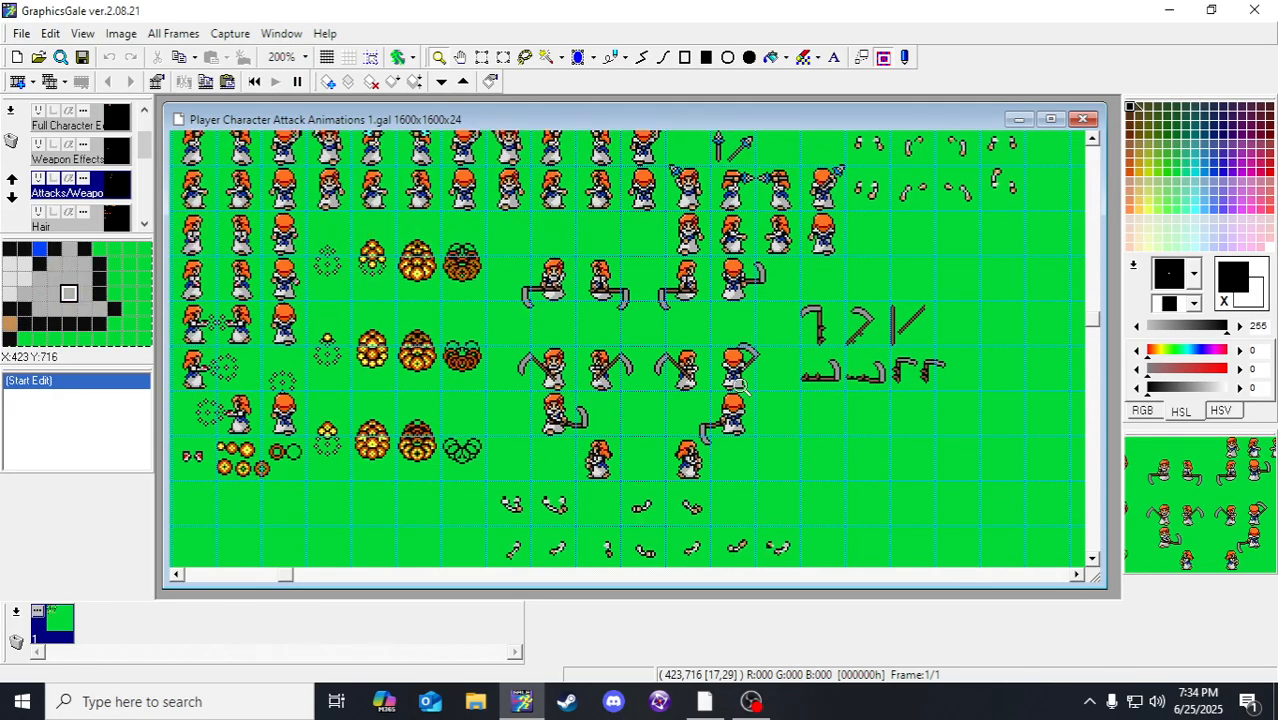
pyautogui.scroll(-1, 744, 386)
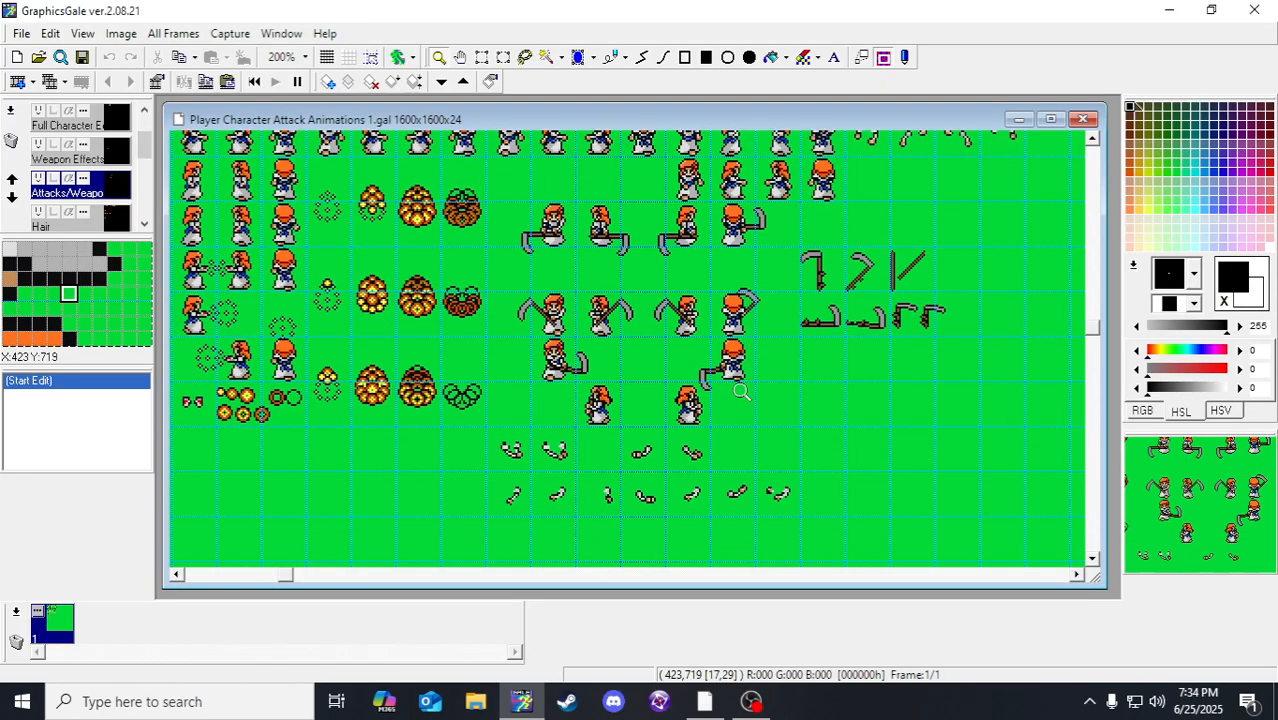
pyautogui.scroll(-1, 474, 302)
pyautogui.scroll(1, 474, 302)
pyautogui.scroll(-1, 474, 302)
pyautogui.scroll(1, 713, 356)
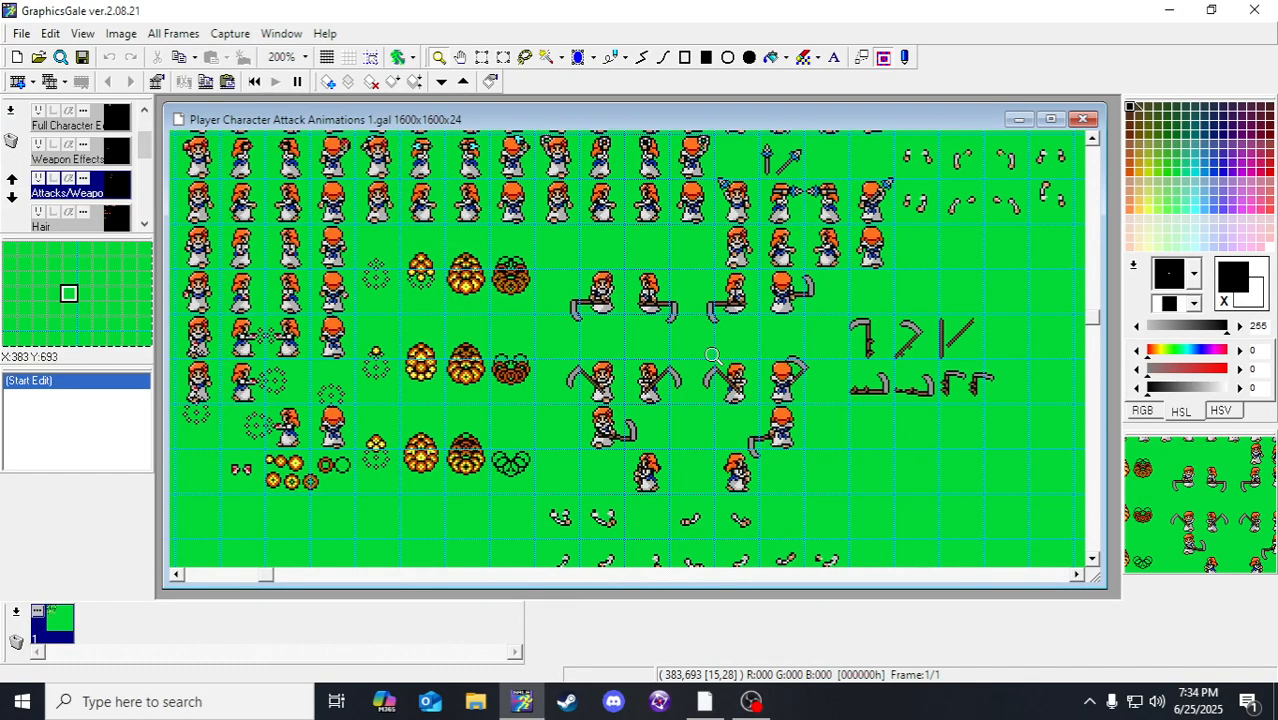
# Step: Inspect the two rows of separate arm sprites below the scythe attack poses at 300% zoom
pyautogui.scroll(-3, 713, 356)
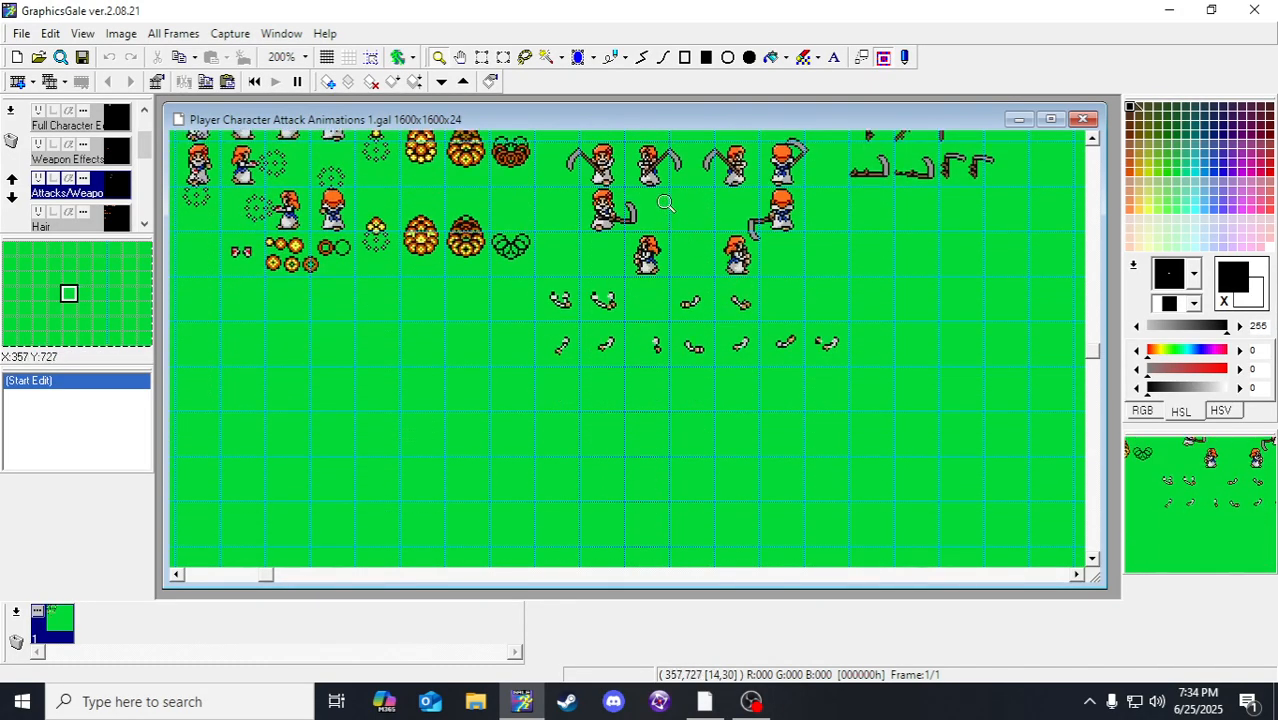
pyautogui.scroll(1, 660, 205)
pyautogui.click(482, 57)
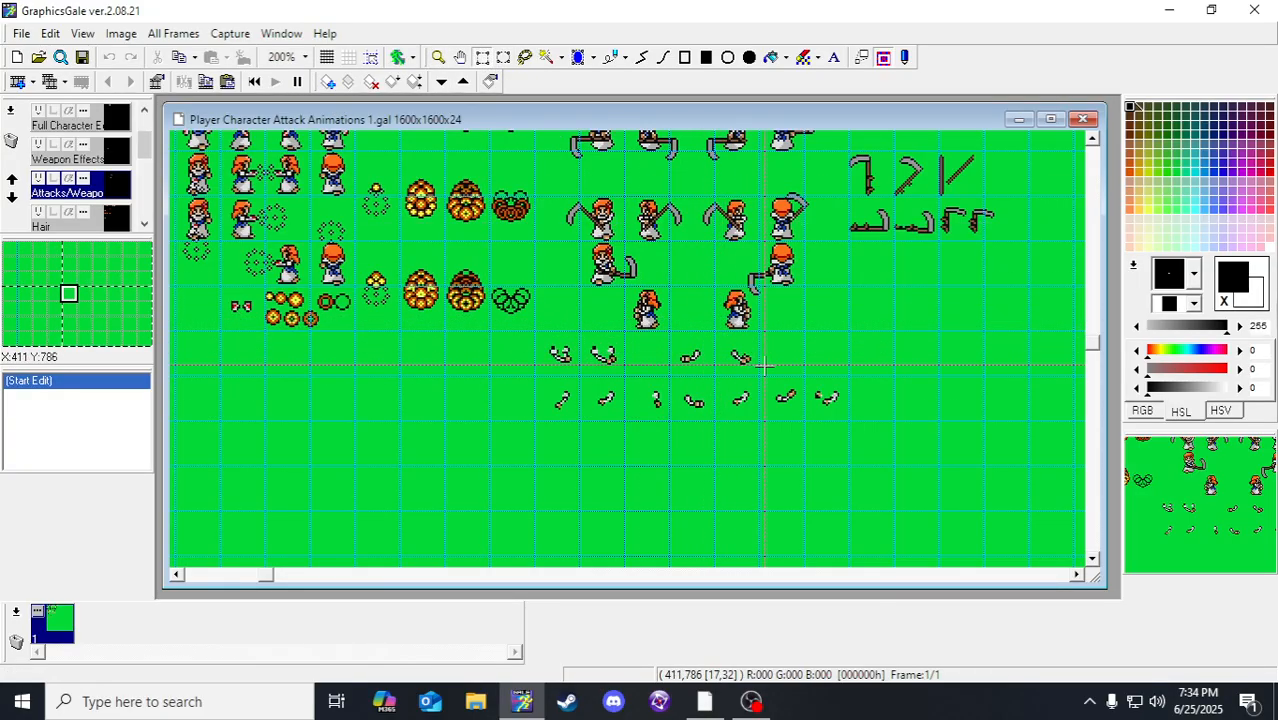
pyautogui.moveTo(792, 342); pyautogui.dragTo(723, 314)
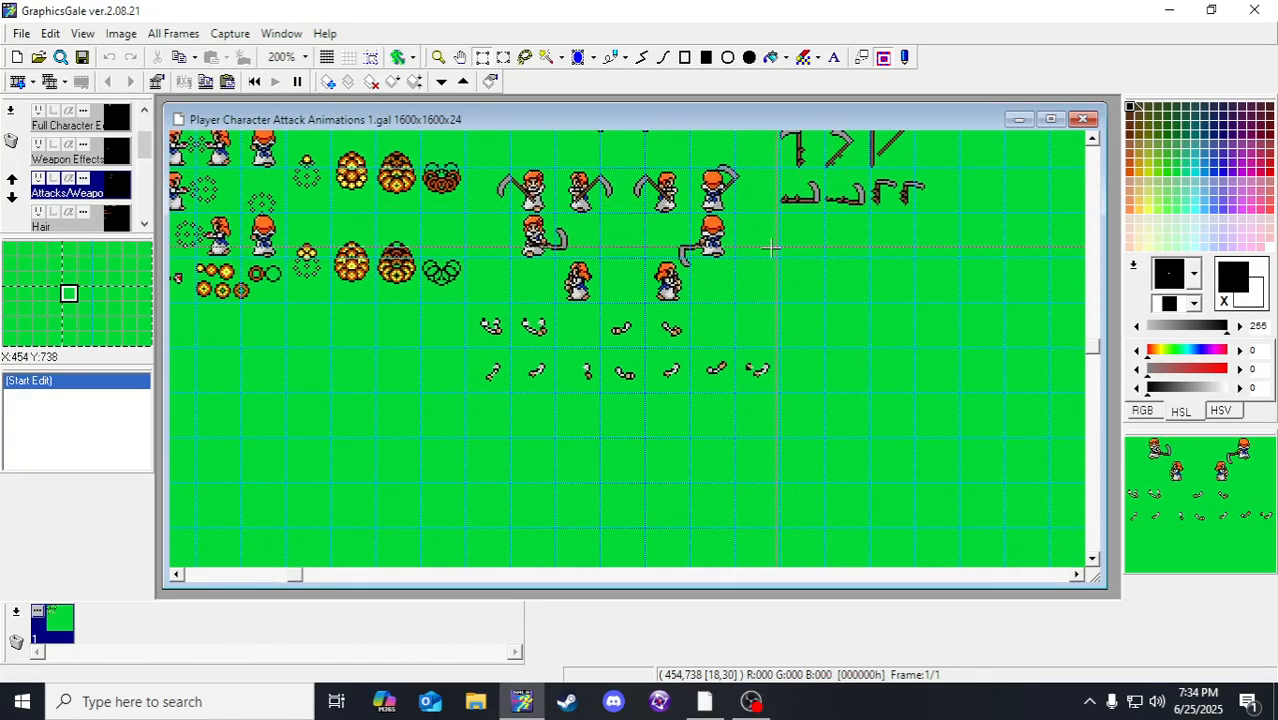
pyautogui.click(438, 57)
pyautogui.click(548, 328)
pyautogui.rightClick(551, 328)
pyautogui.click(551, 328)
pyautogui.rightClick(639, 340)
pyautogui.click(639, 340)
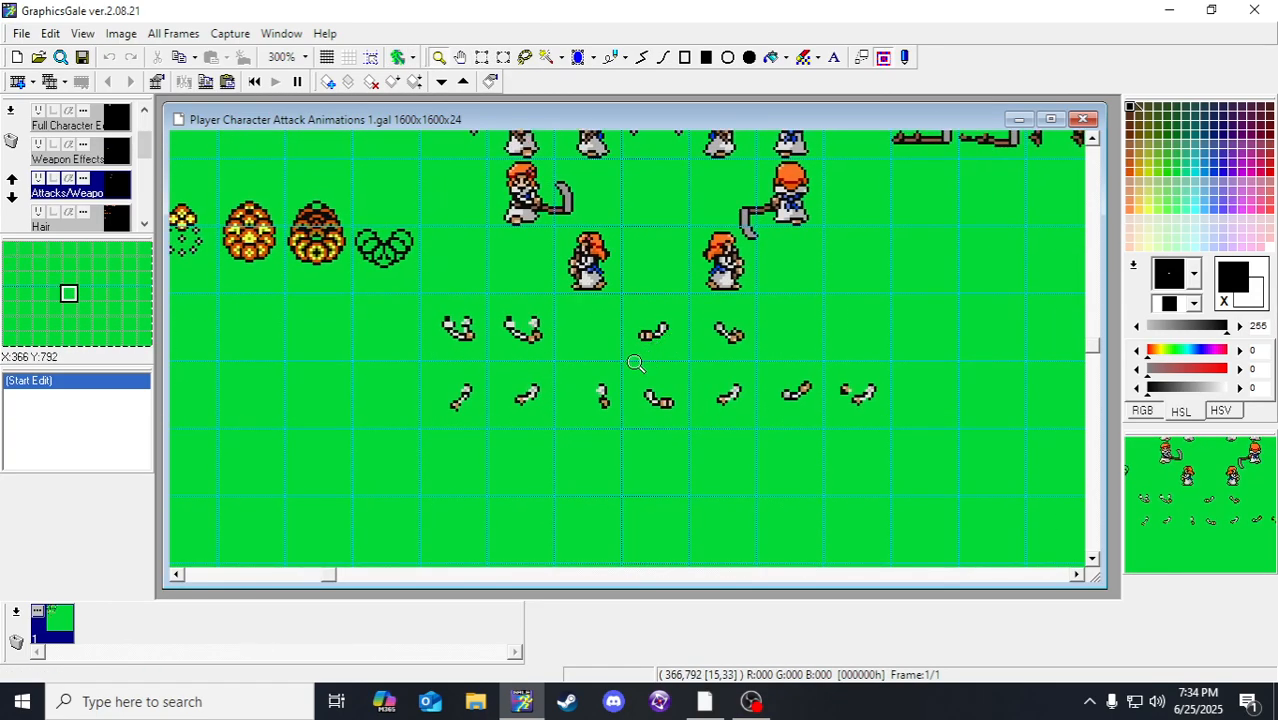
pyautogui.rightClick(638, 363)
pyautogui.click(638, 363)
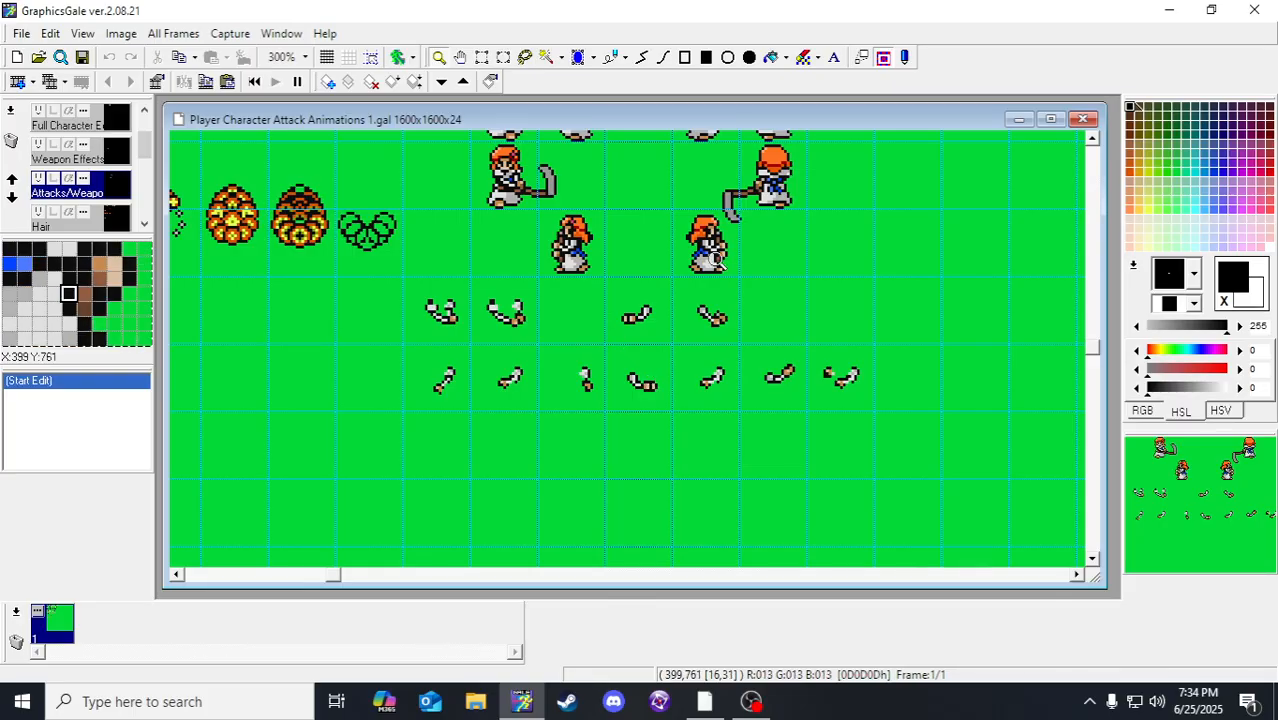
# Step: Compare the scythe-wielding poses with the two unarmed side-view characters and the loose arms beneath them
pyautogui.scroll(3, 699, 110)
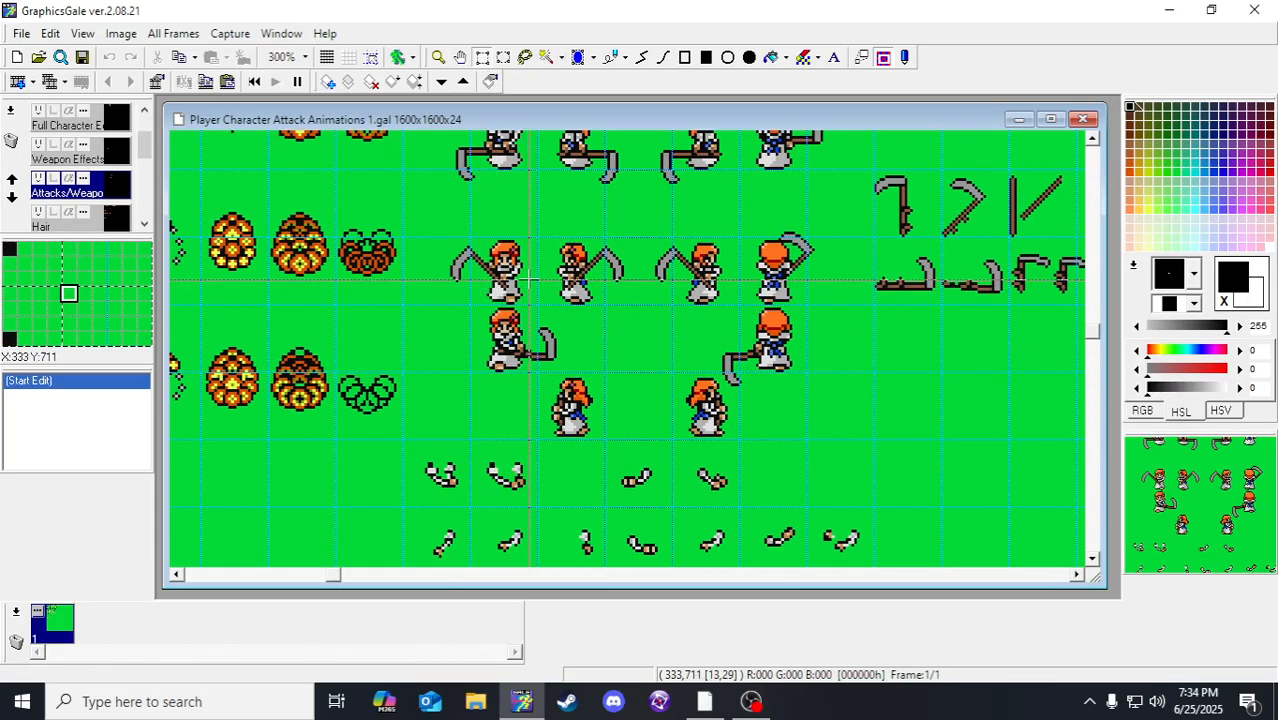
pyautogui.scroll(-1, 537, 232)
pyautogui.hscroll(-1, 545, 245)
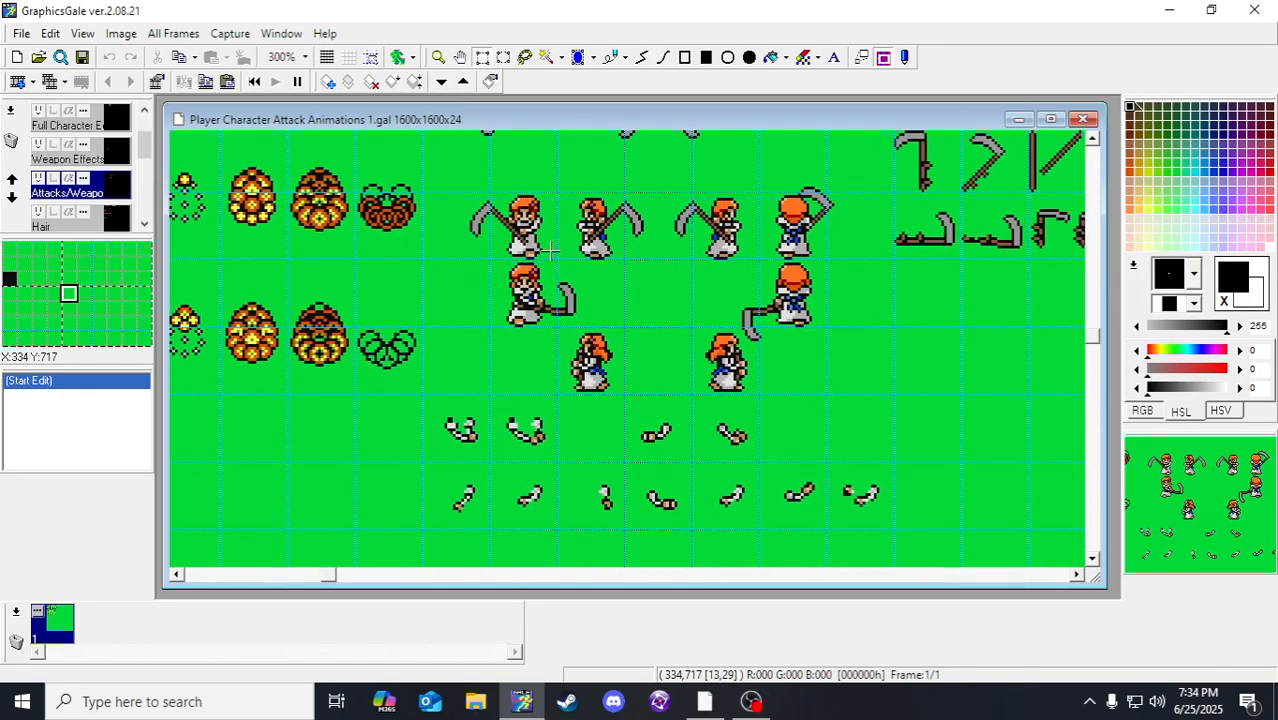
pyautogui.scroll(-1, 545, 252)
pyautogui.hscroll(1, 540, 253)
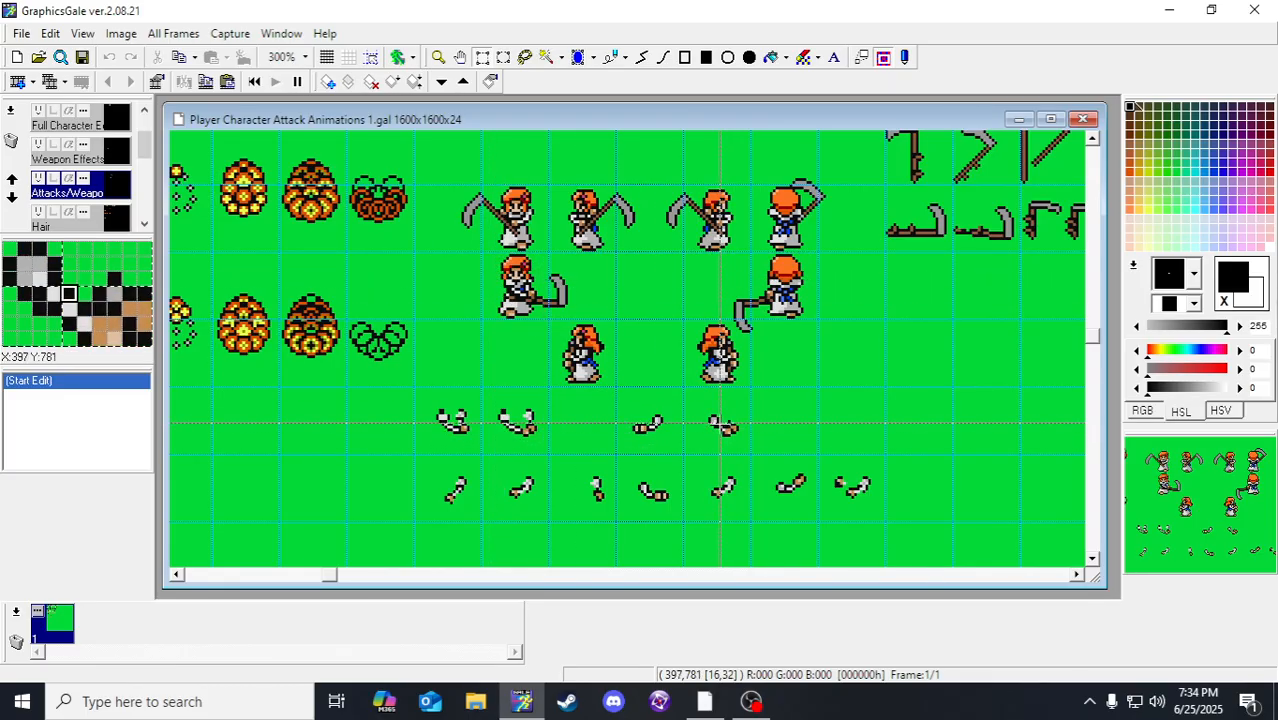
pyautogui.scroll(-1, 811, 354)
pyautogui.hscroll(-1, 811, 354)
pyautogui.scroll(1, 811, 354)
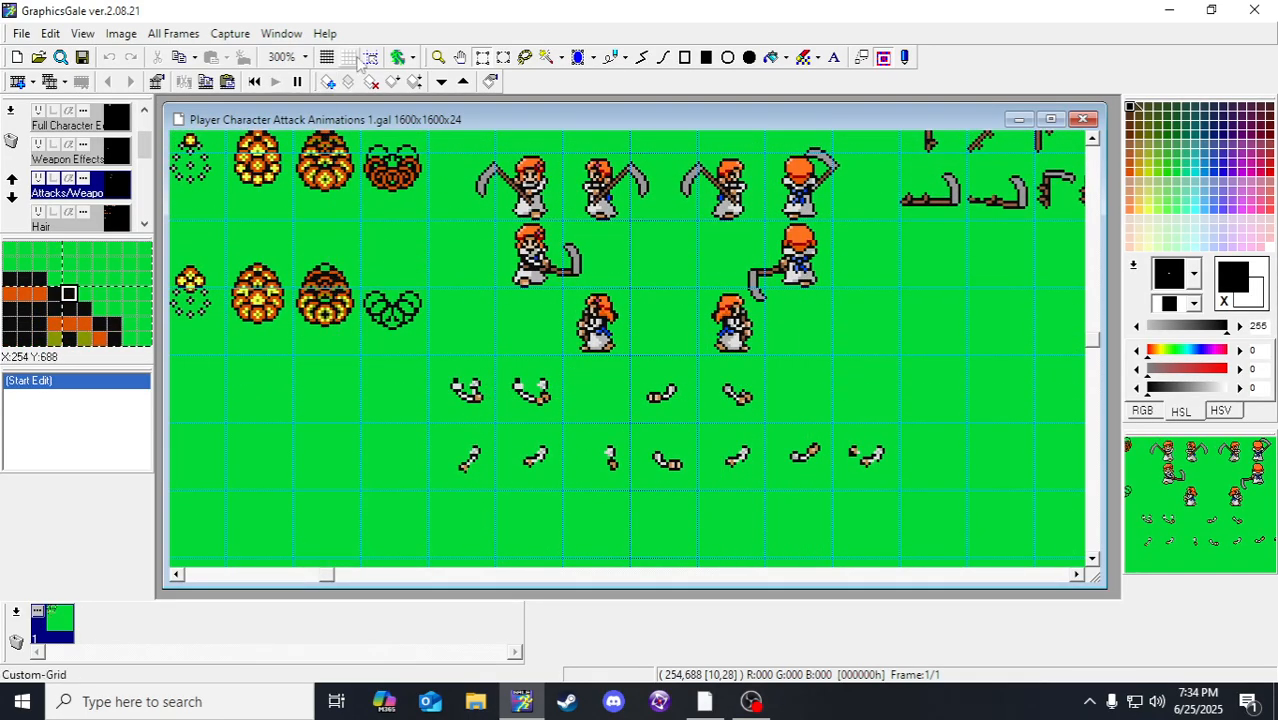
# Step: Make the "Arms (Behind Fr" layer, just below Body, the active layer of the sprite sheet
pyautogui.scroll(-4, 90, 190)
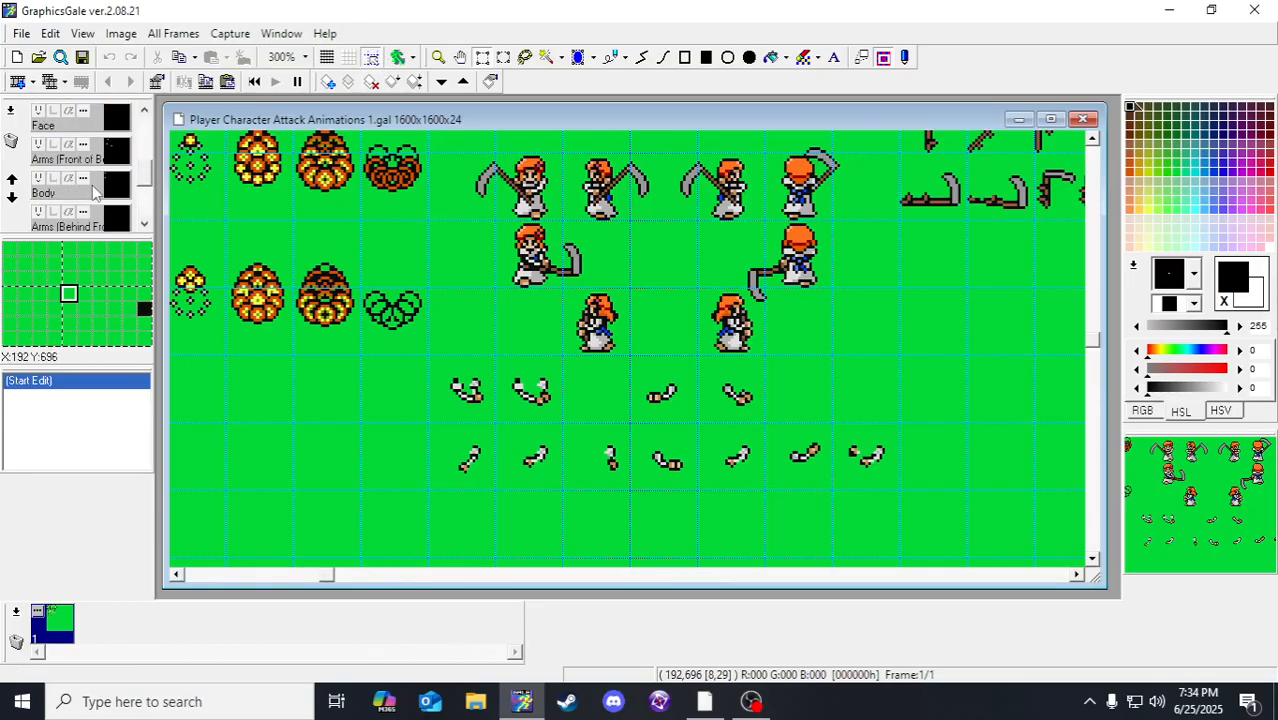
pyautogui.click(92, 192)
pyautogui.click(108, 226)
pyautogui.scroll(-1, 120, 190)
pyautogui.scroll(-1, 138, 162)
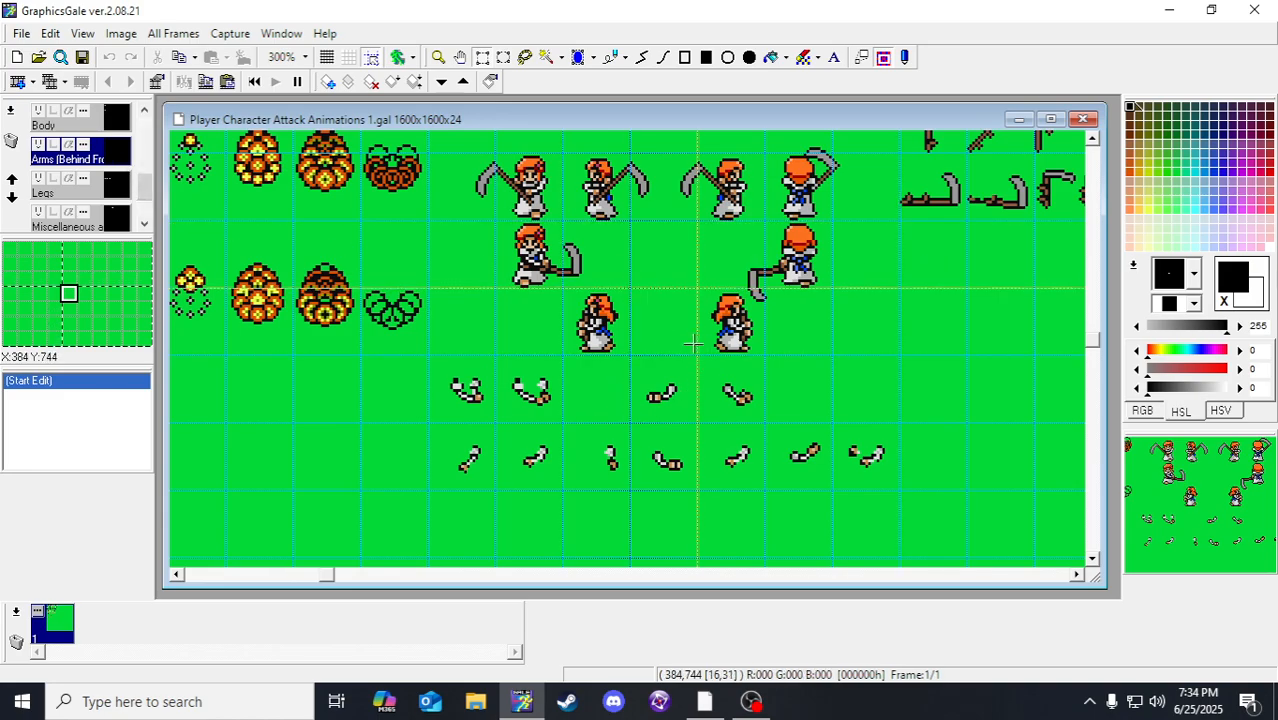
# Step: Switch to the Heartwell Dev Stream Notes document and read the weapon animation list around the current action for 6/25/25
pyautogui.click(707, 703)
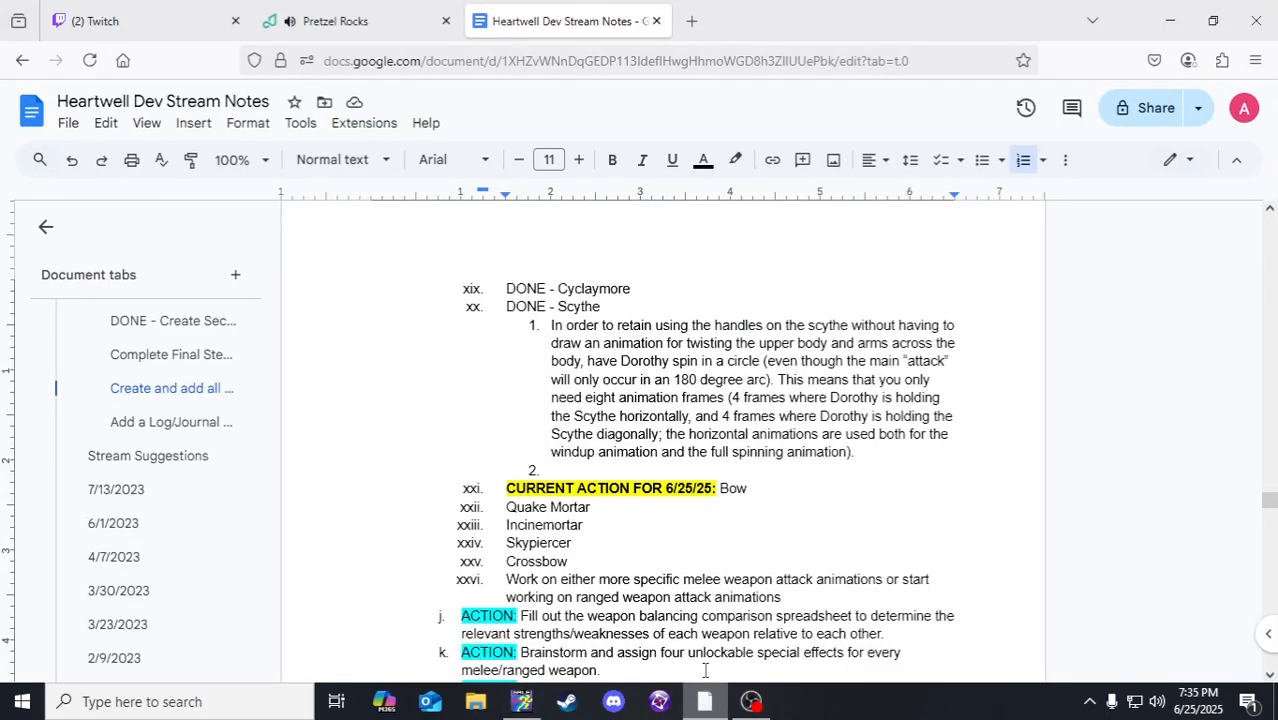
pyautogui.scroll(3, 719, 519)
pyautogui.scroll(-2, 700, 507)
pyautogui.click(616, 537)
pyautogui.scroll(-1, 616, 537)
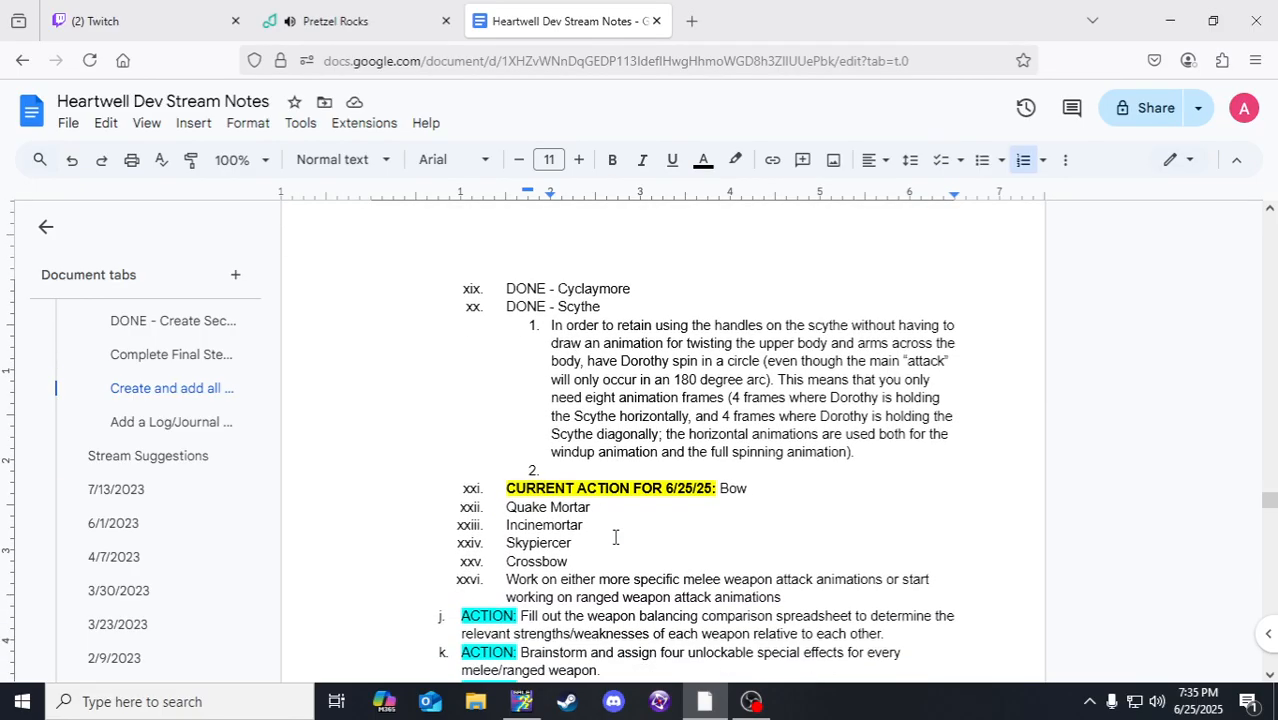
# Step: Reorder the taskbar so GraphicsGale sits beside the notes browser, and return to the scythe poses on its sprite sheet
pyautogui.moveTo(521, 703); pyautogui.dragTo(657, 708)
pyautogui.click(713, 488)
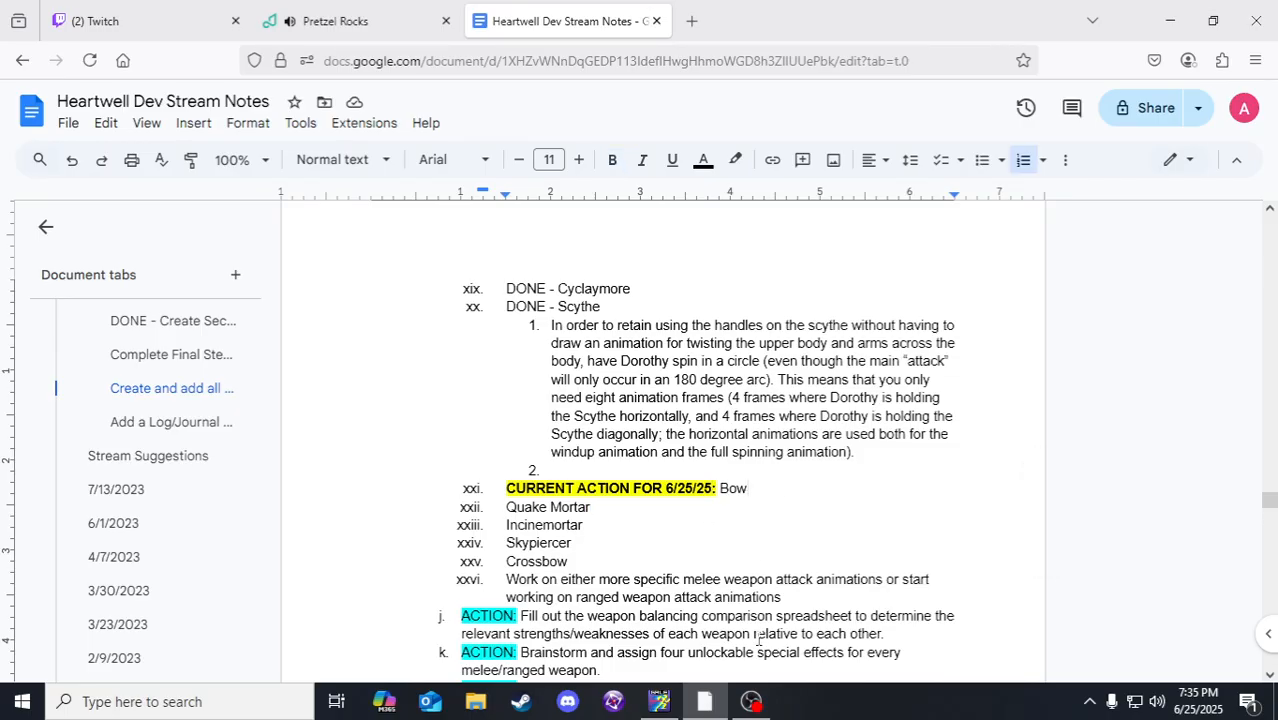
pyautogui.click(659, 701)
pyautogui.scroll(2, 563, 204)
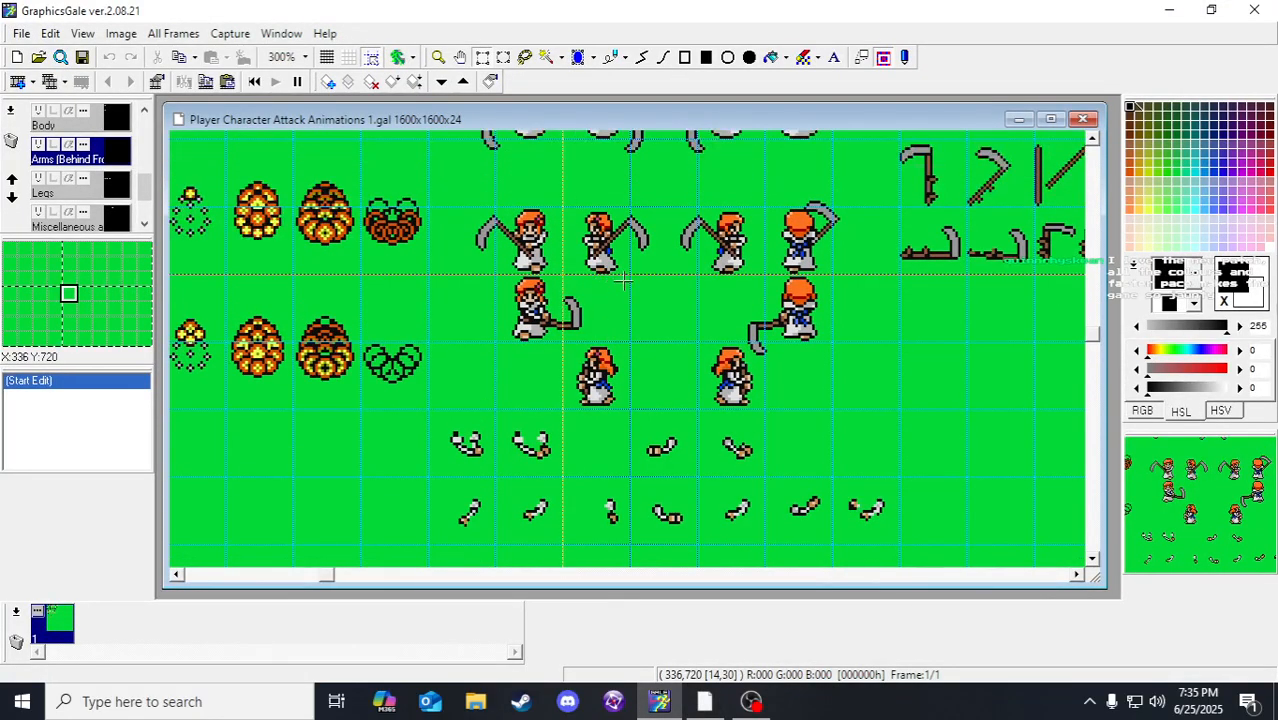
# Step: Examine the scythe-wielding poses together with the loose scythe sprites and the pose rows above them
pyautogui.scroll(2, 563, 300)
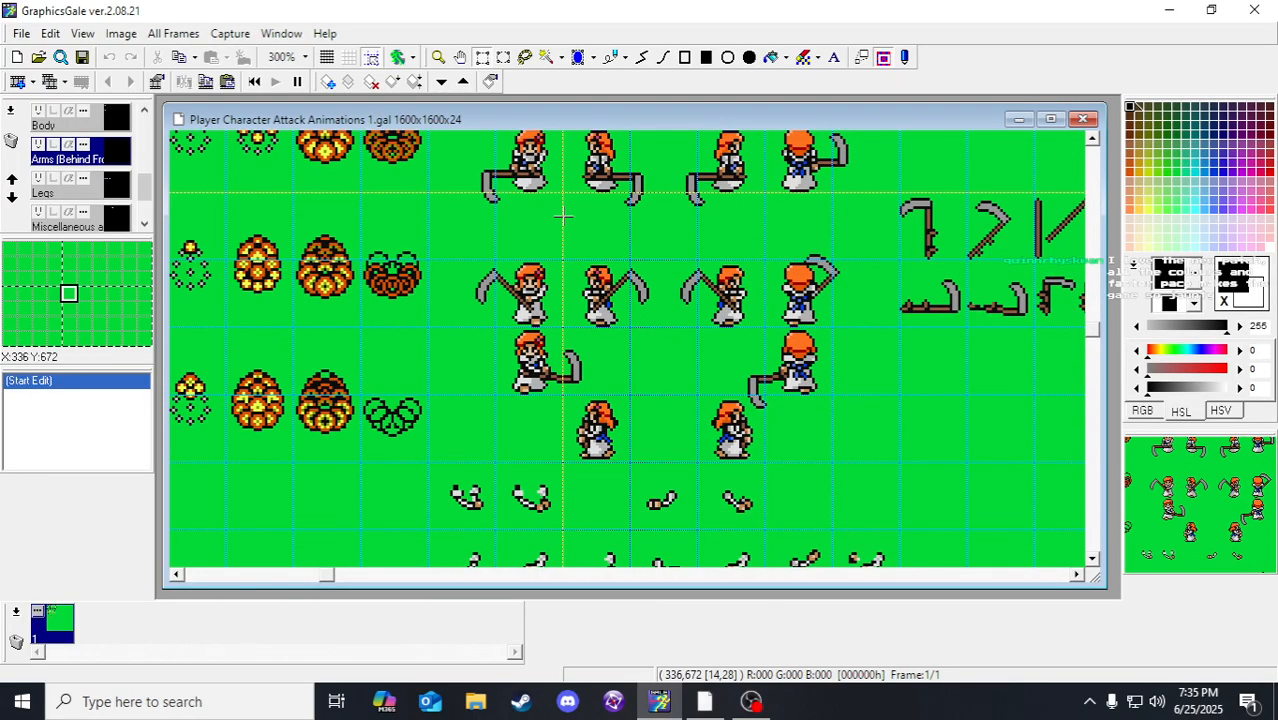
pyautogui.hscroll(1, 563, 451)
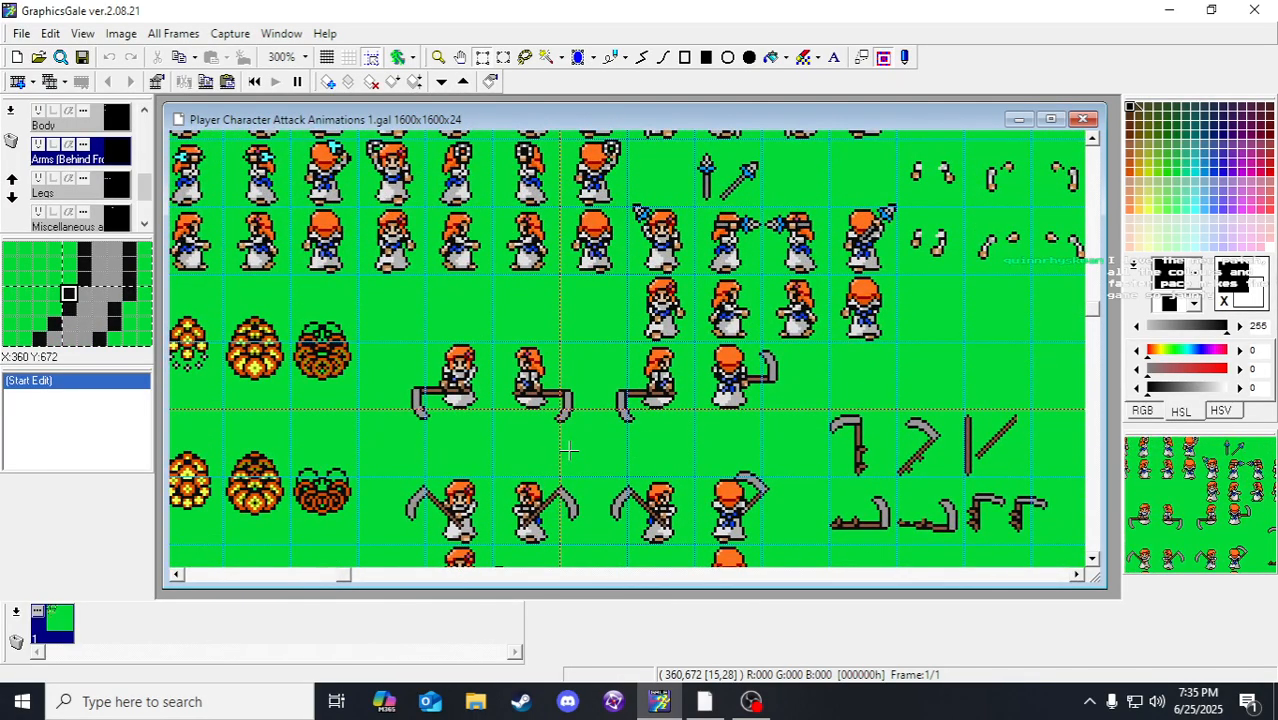
pyautogui.scroll(-2, 600, 420)
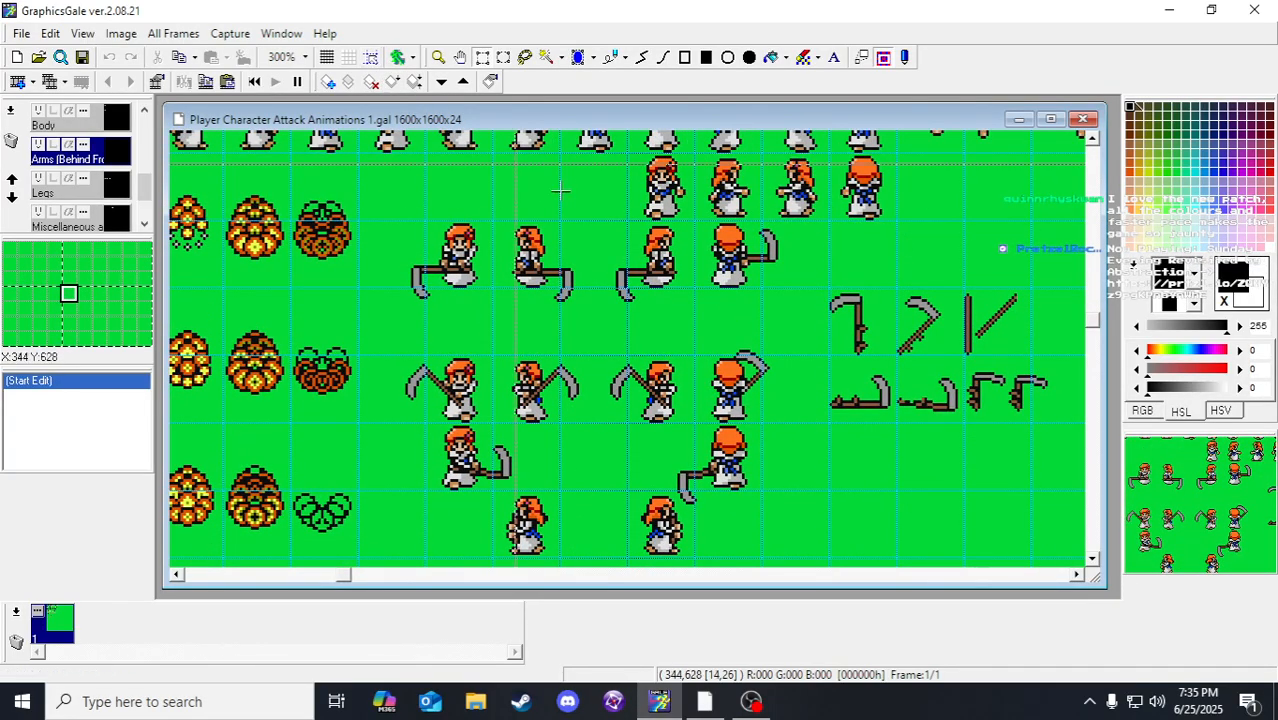
pyautogui.click(437, 57)
pyautogui.rightClick(752, 455)
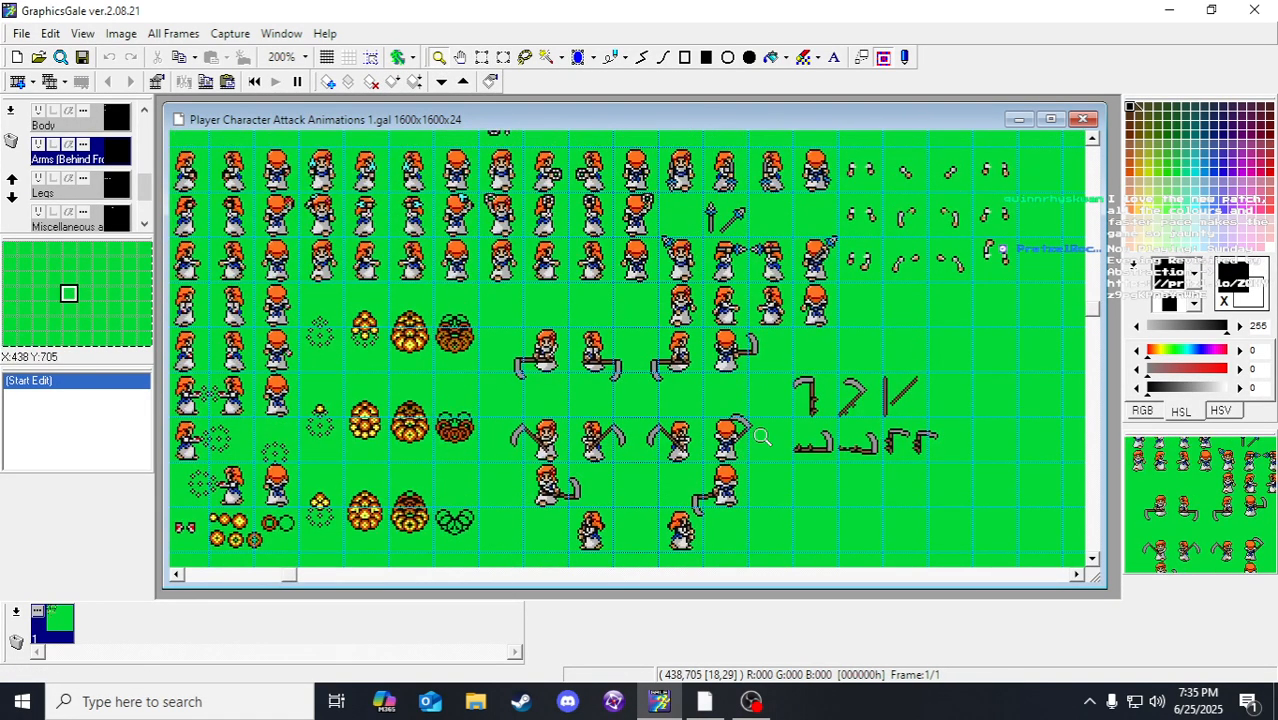
pyautogui.scroll(3, 740, 486)
pyautogui.scroll(-5, 690, 360)
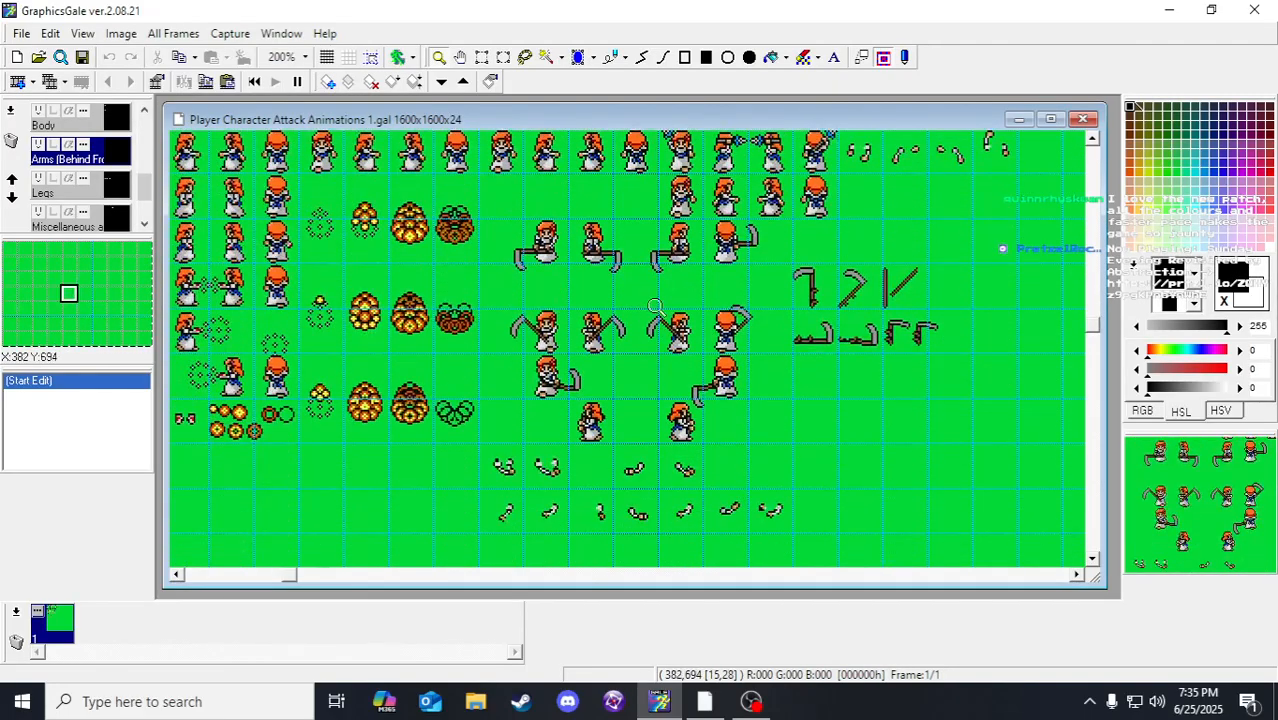
# Step: Look over the finished sword, hammer and crossbow attack poses in the upper rows of the sprite sheet
pyautogui.click(482, 57)
pyautogui.moveTo(654, 271); pyautogui.dragTo(540, 525)
pyautogui.moveTo(608, 209); pyautogui.dragTo(608, 429)
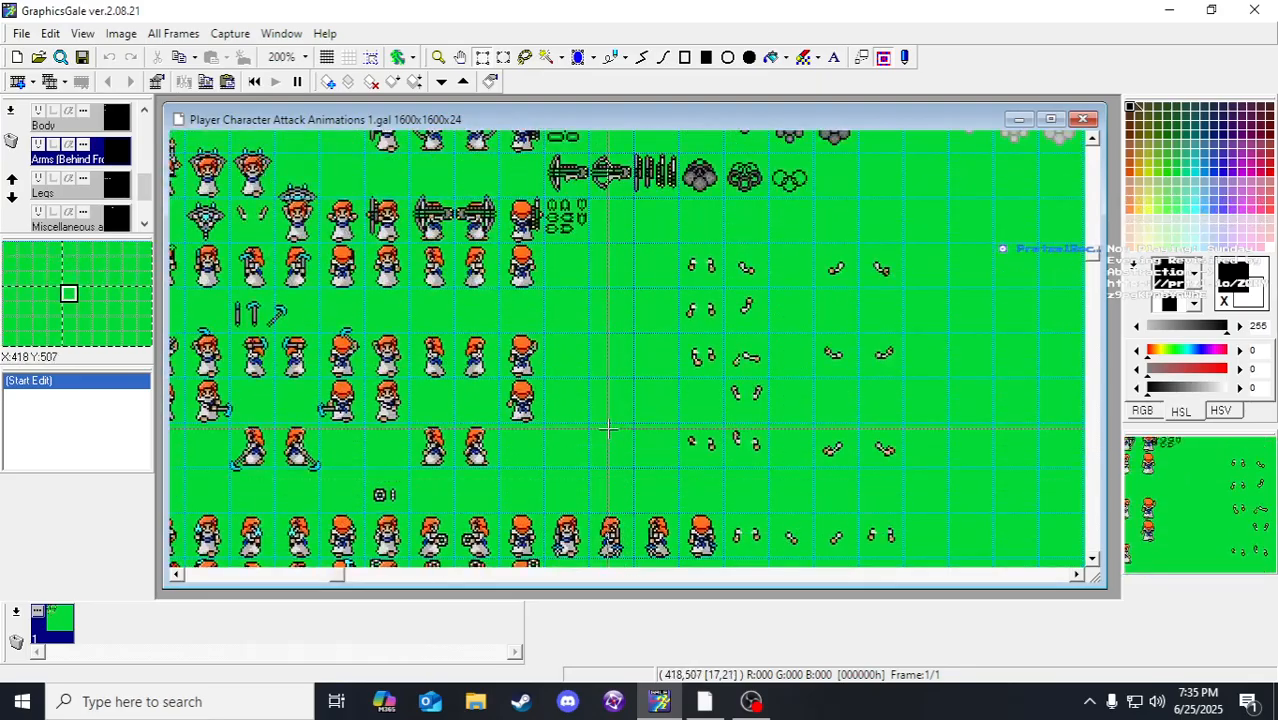
pyautogui.moveTo(389, 430); pyautogui.dragTo(731, 262)
pyautogui.moveTo(768, 354); pyautogui.dragTo(517, 512)
pyautogui.moveTo(529, 263); pyautogui.dragTo(566, 479)
pyautogui.moveTo(624, 268); pyautogui.dragTo(763, 484)
pyautogui.moveTo(725, 378); pyautogui.dragTo(790, 357)
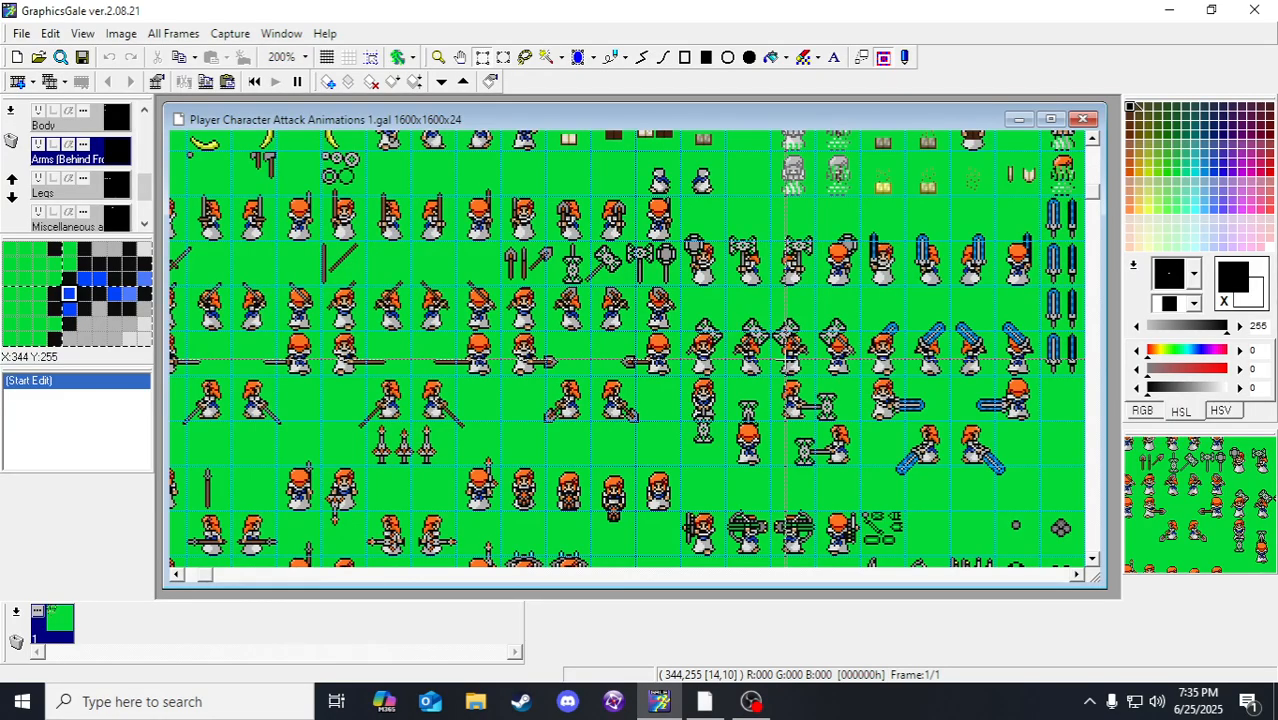
pyautogui.moveTo(699, 322); pyautogui.dragTo(728, 402)
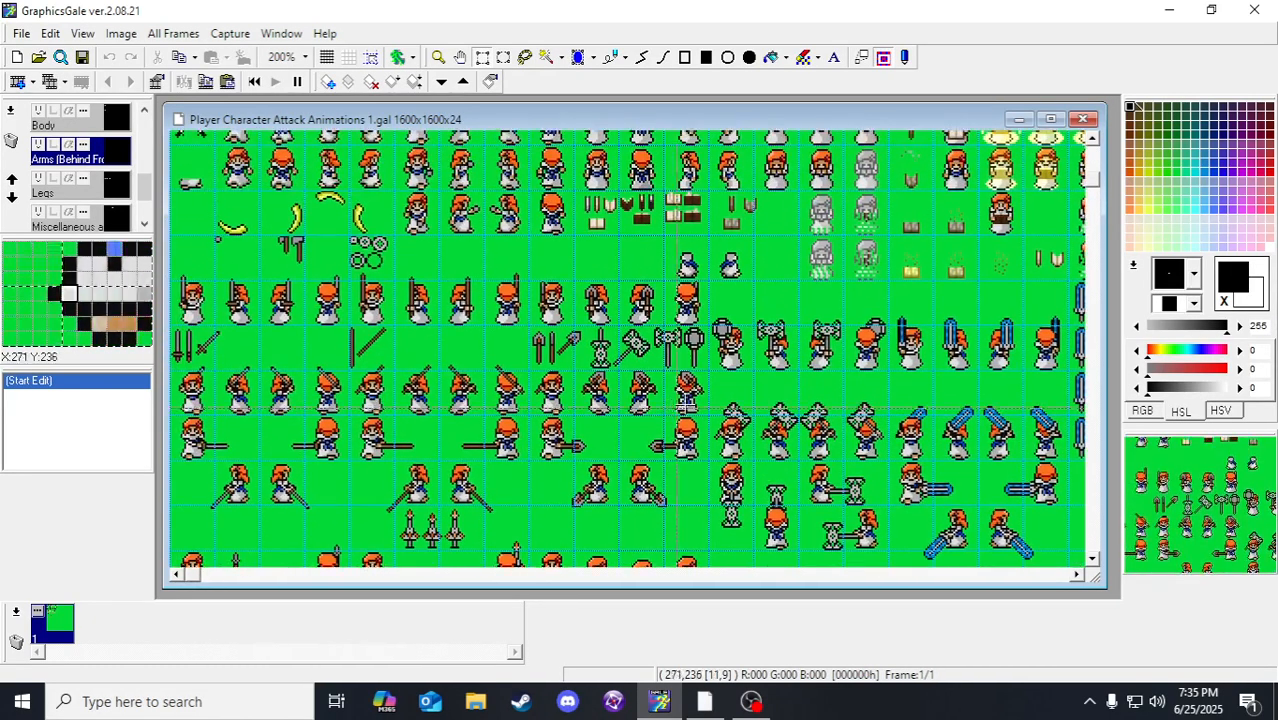
pyautogui.moveTo(856, 364); pyautogui.dragTo(349, 232)
pyautogui.moveTo(442, 402); pyautogui.dragTo(536, 329)
pyautogui.moveTo(591, 414); pyautogui.dragTo(592, 334)
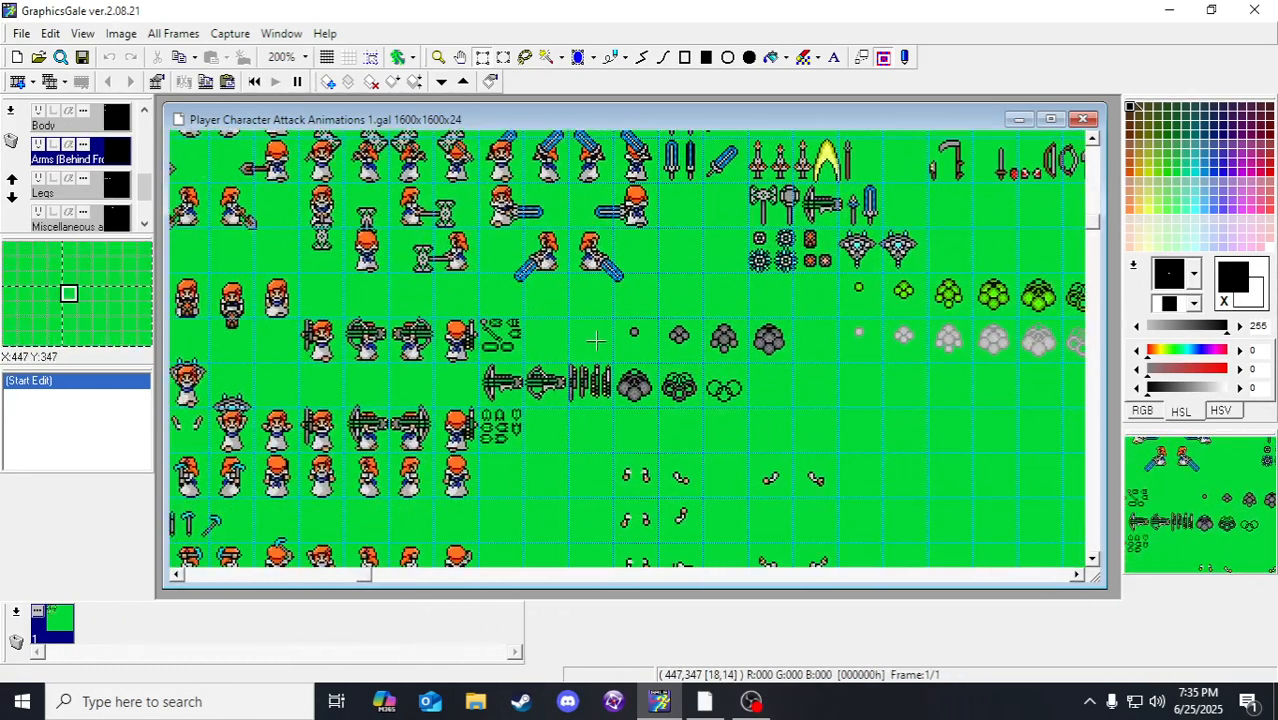
# Step: Select the two small bow sprites in the row of loose weapon icons, between the red gems and the arrow
pyautogui.moveTo(534, 445); pyautogui.dragTo(520, 329)
pyautogui.moveTo(466, 228); pyautogui.dragTo(538, 424)
pyautogui.moveTo(714, 136); pyautogui.dragTo(676, 252)
pyautogui.moveTo(991, 296); pyautogui.dragTo(587, 258)
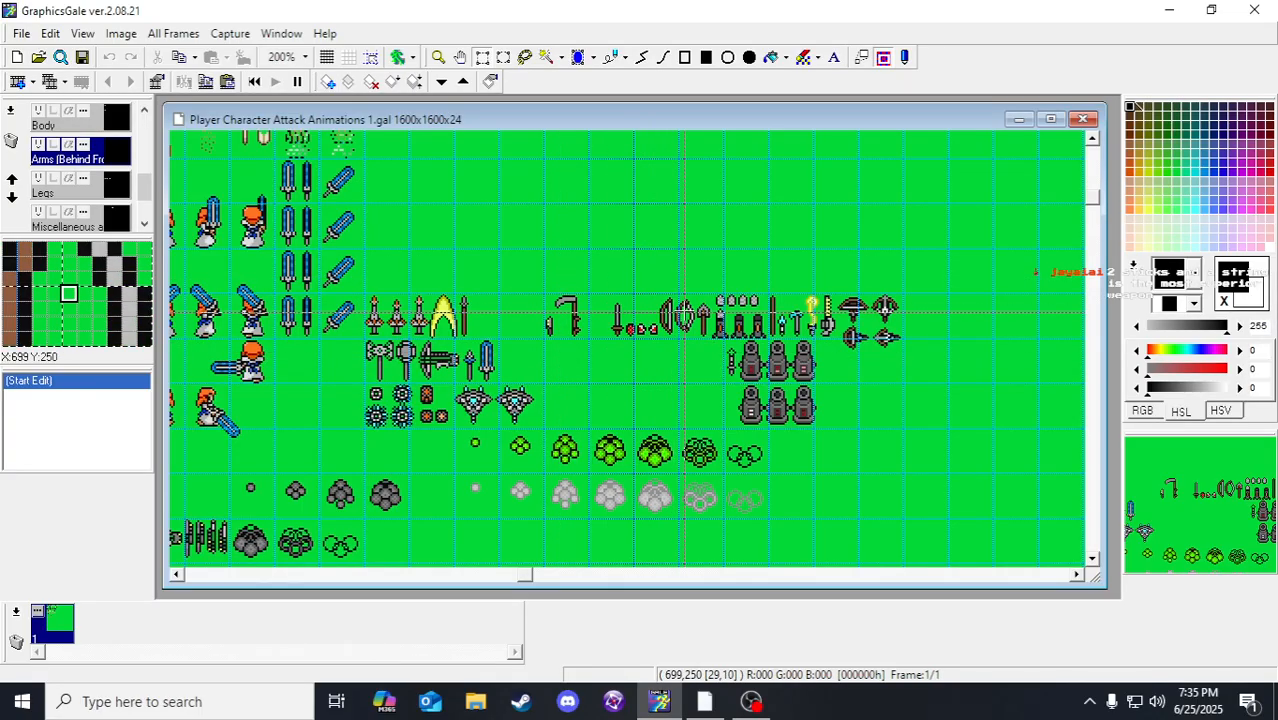
pyautogui.click(438, 57)
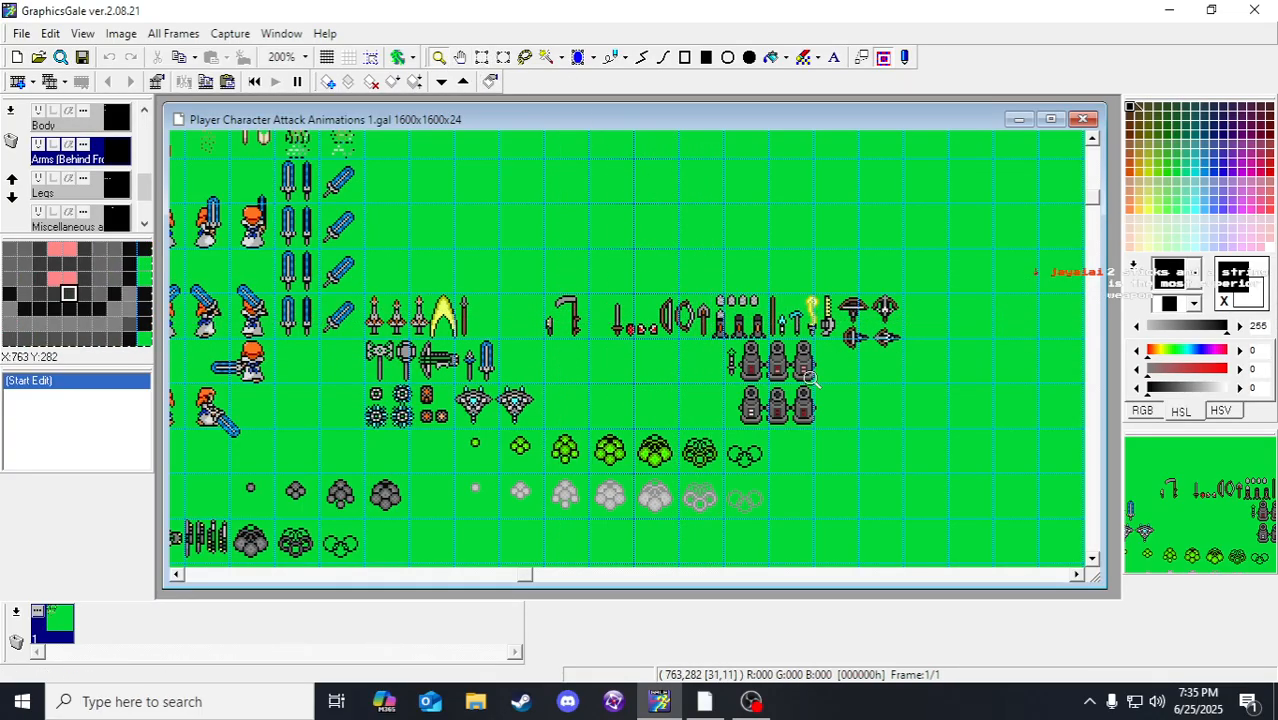
pyautogui.click(787, 363)
pyautogui.click(698, 281)
pyautogui.click(482, 57)
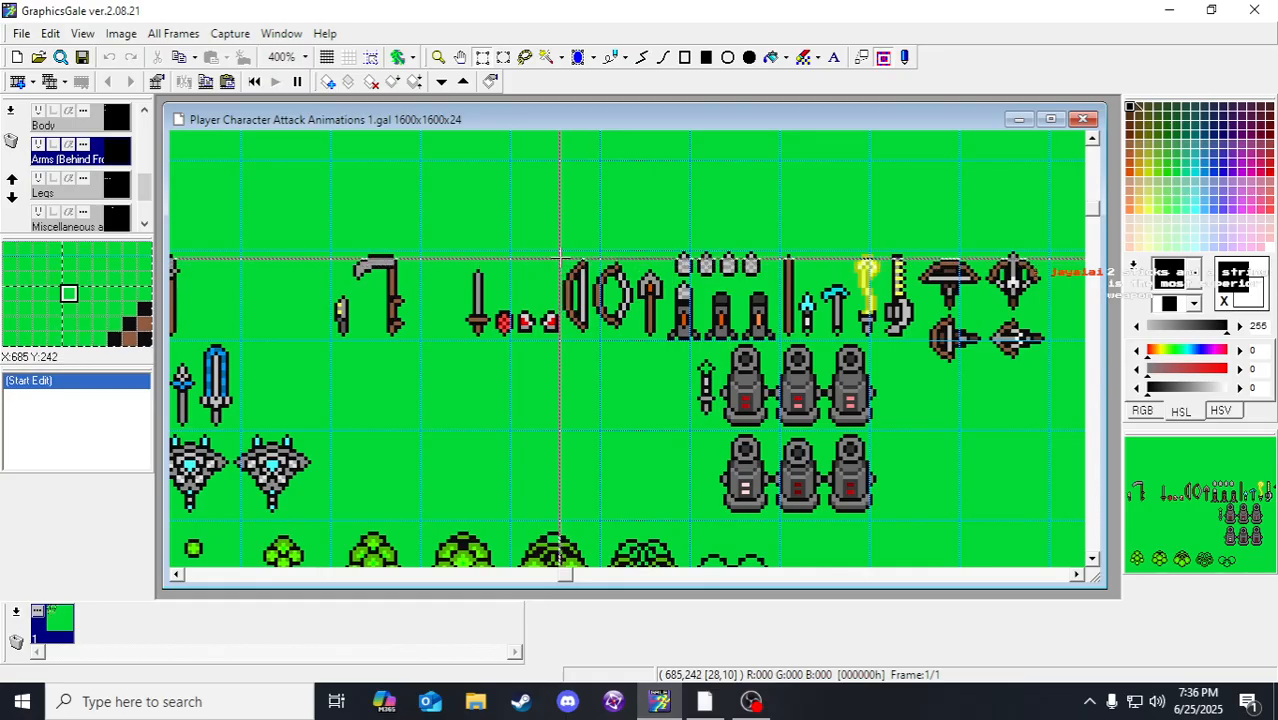
pyautogui.moveTo(565, 258); pyautogui.dragTo(634, 340)
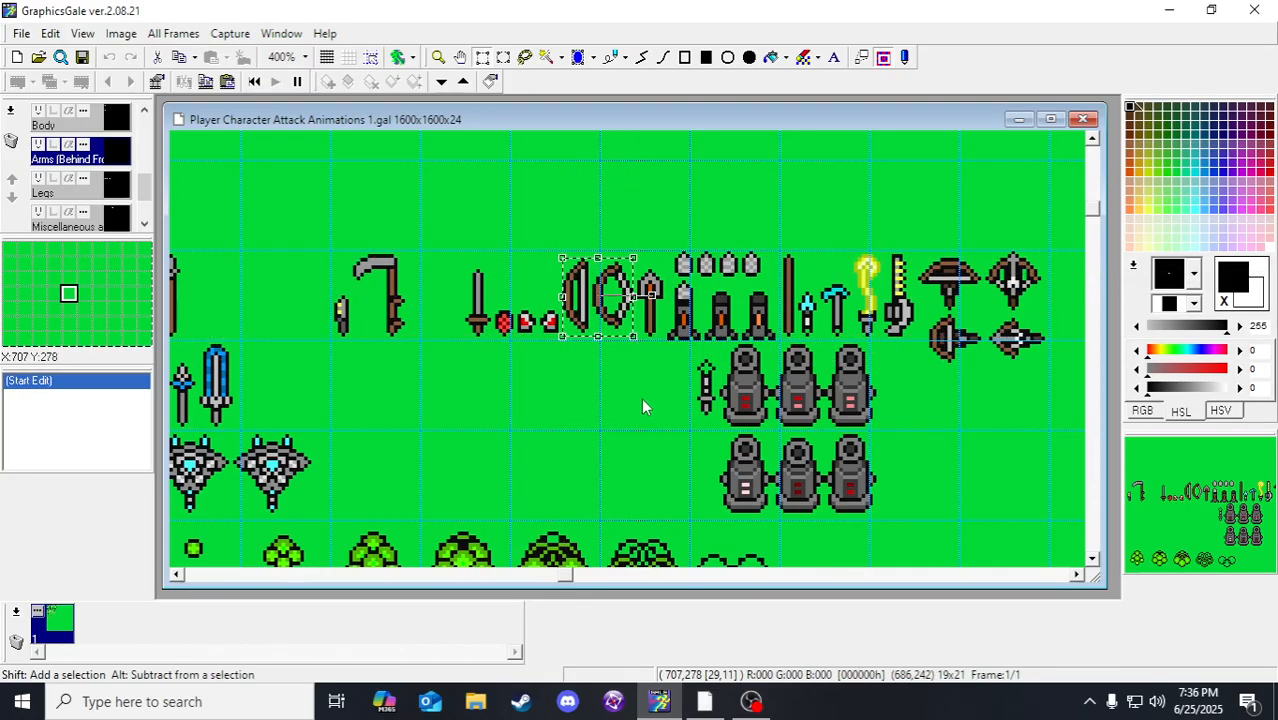
pyautogui.scroll(-3, 611, 345)
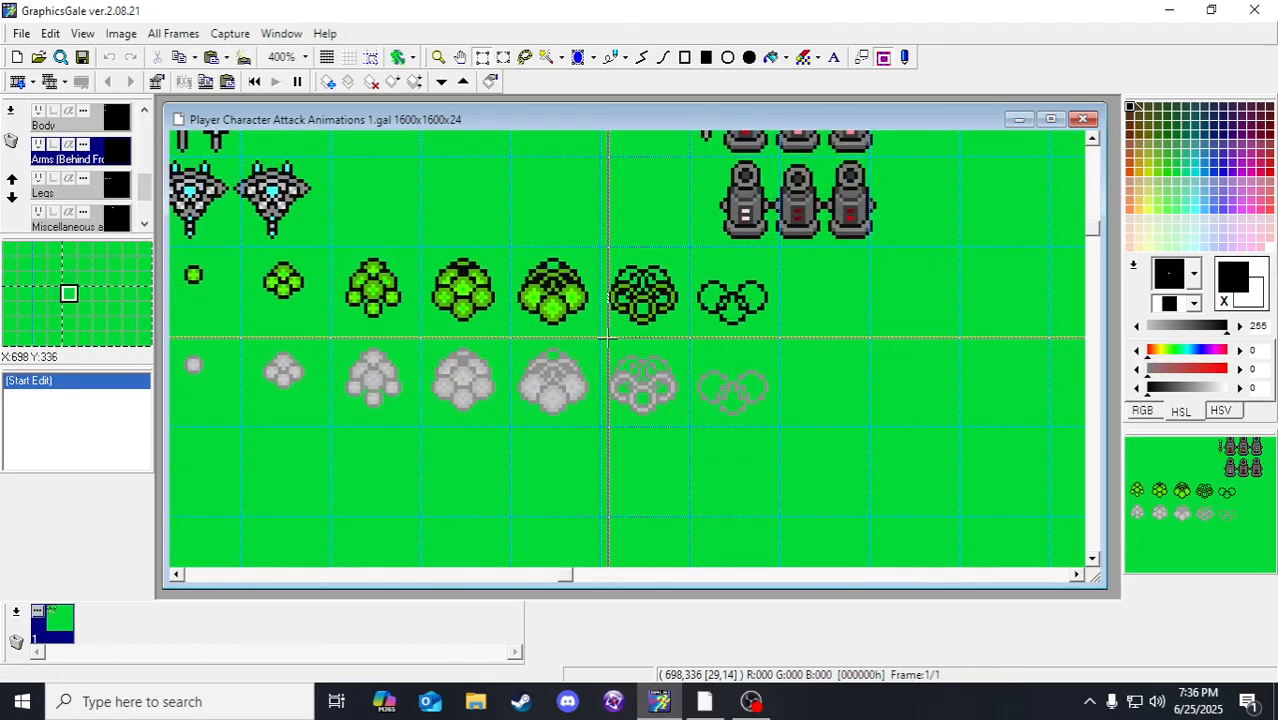
pyautogui.scroll(3, 611, 345)
# Step: Return to the scythe poses and examine them alongside the unarmed side views and the loose arms below
pyautogui.click(438, 57)
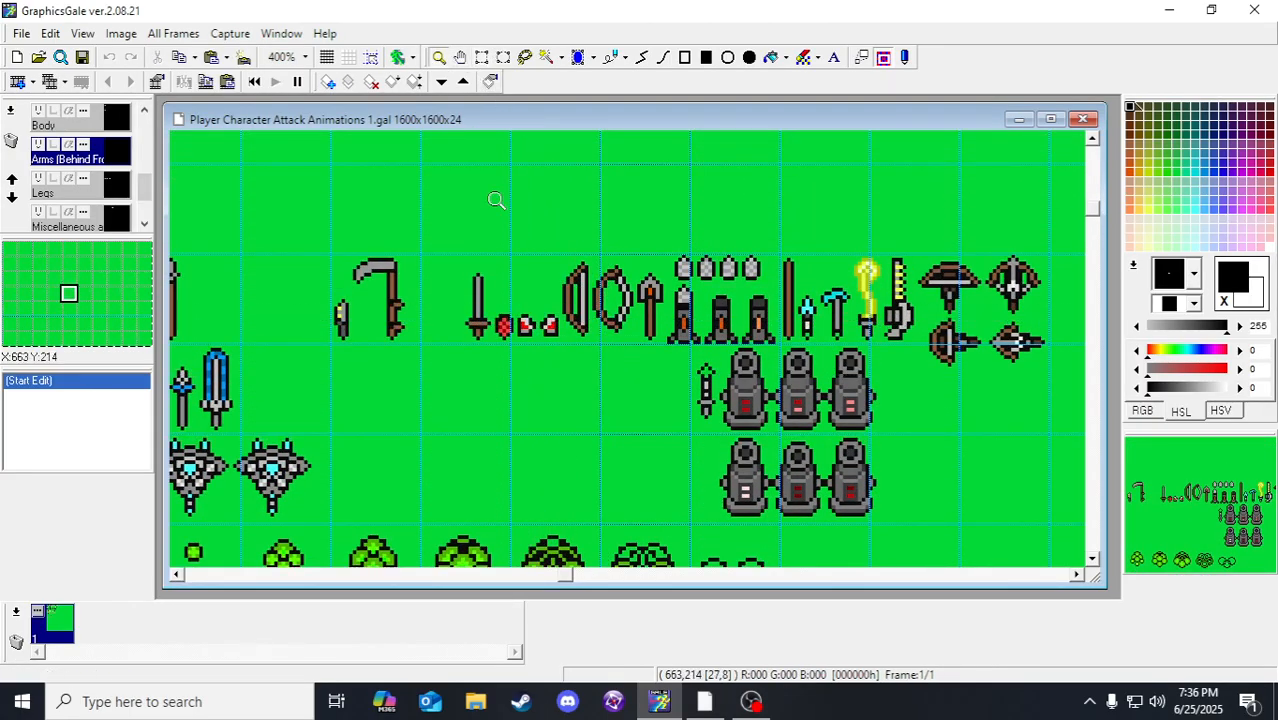
pyautogui.rightClick(512, 276)
pyautogui.rightClick(512, 276)
pyautogui.moveTo(478, 400); pyautogui.dragTo(661, 258)
pyautogui.moveTo(351, 507); pyautogui.dragTo(742, 200)
pyautogui.moveTo(736, 374); pyautogui.dragTo(759, 256)
pyautogui.moveTo(722, 417); pyautogui.dragTo(738, 298)
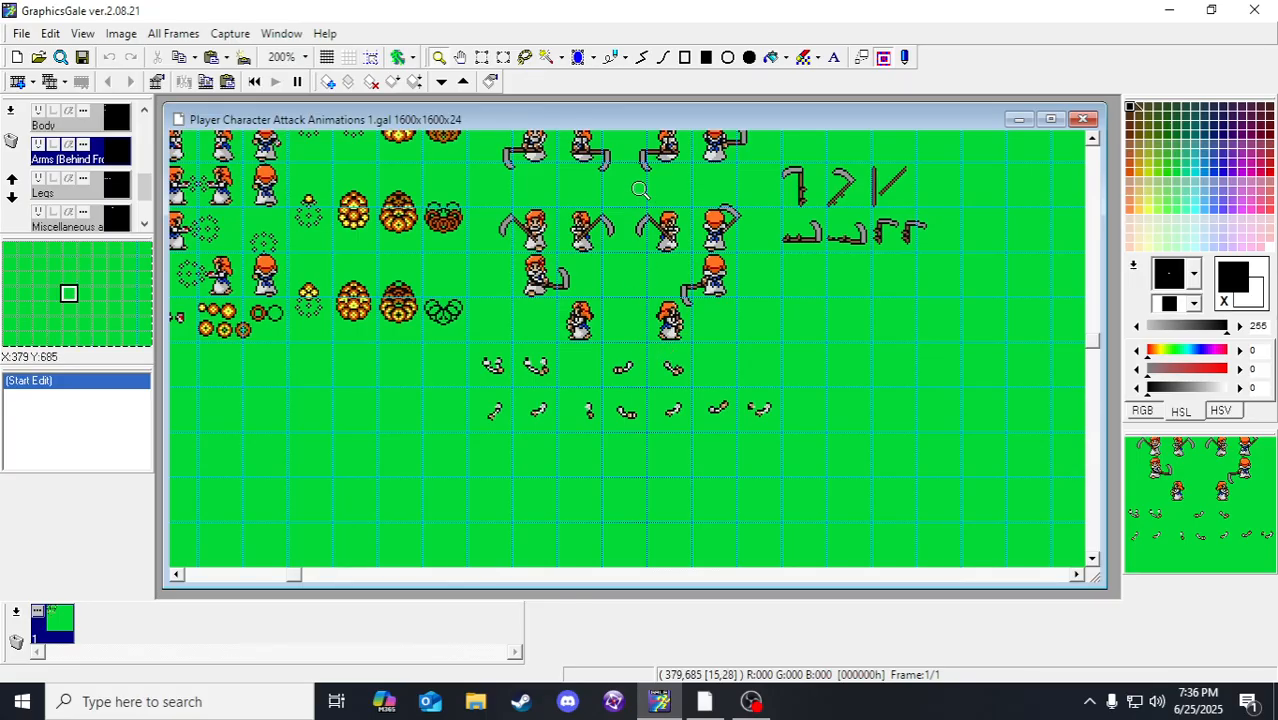
pyautogui.scroll(3, 624, 265)
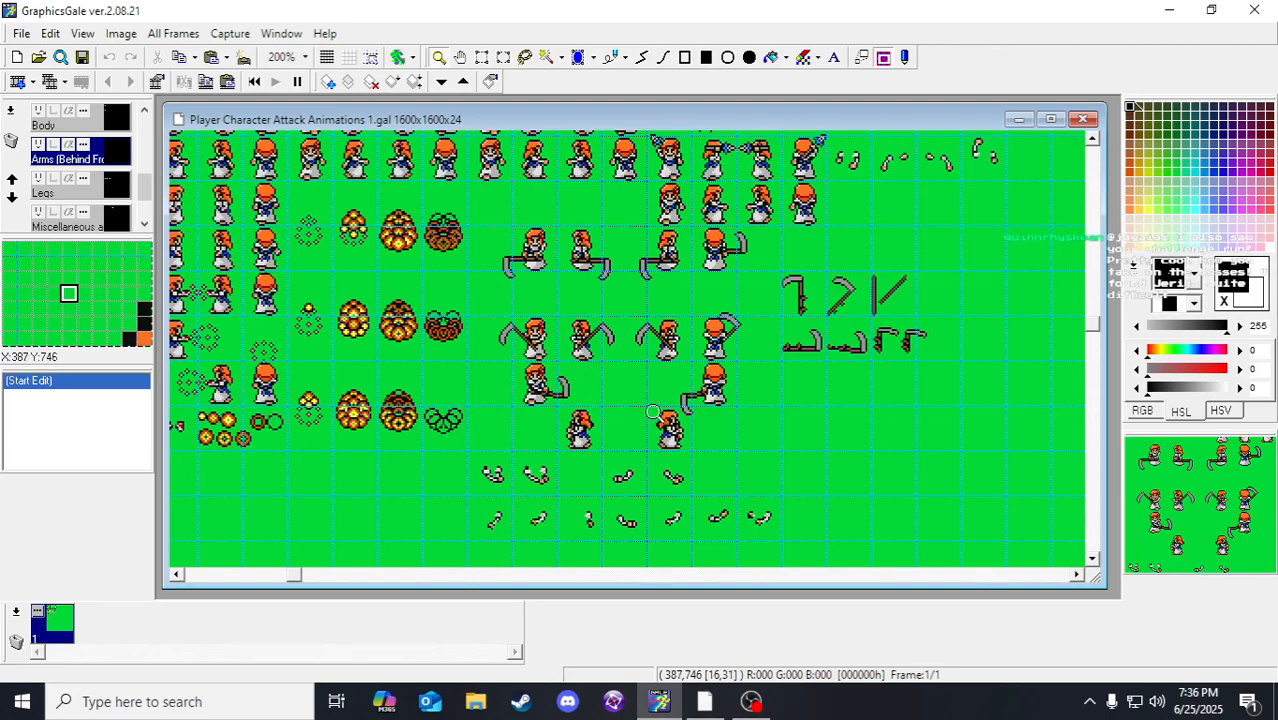
pyautogui.scroll(-1, 652, 412)
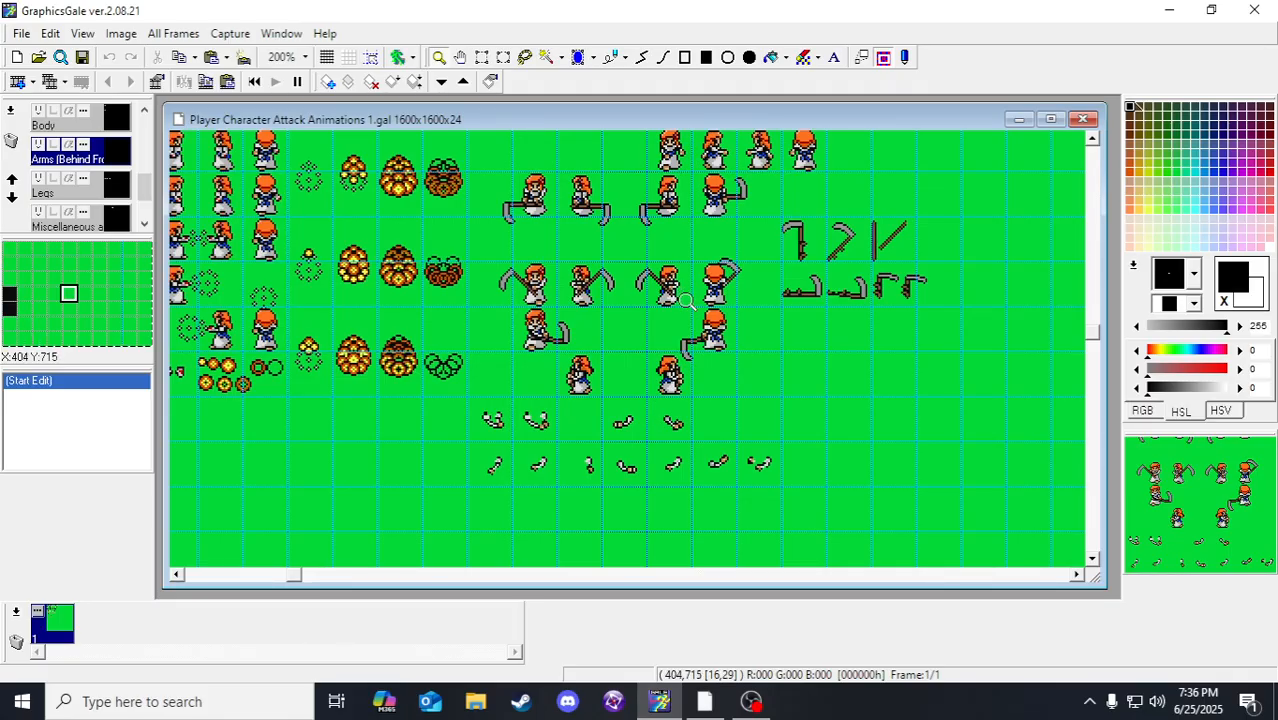
pyautogui.scroll(-1, 716, 326)
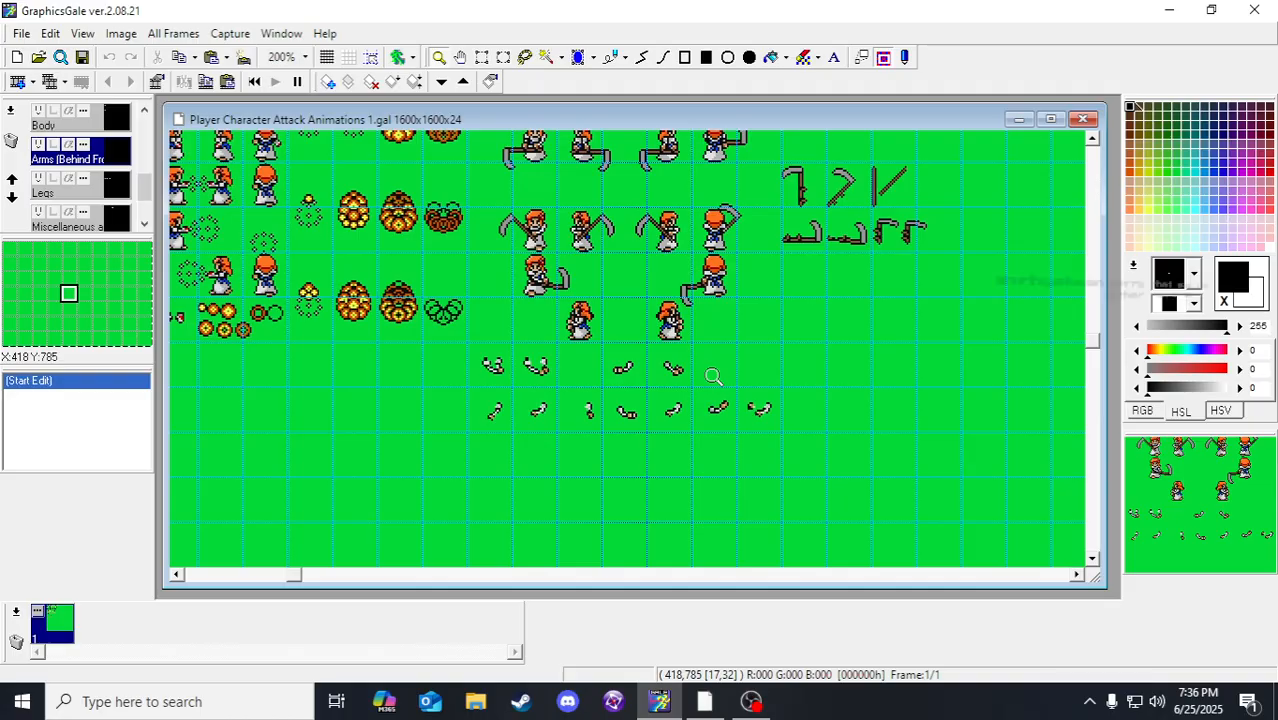
pyautogui.click(706, 304)
pyautogui.moveTo(692, 384)
pyautogui.mouseDown()
pyautogui.moveTo(668, 427)
pyautogui.moveTo(668, 394)
pyautogui.moveTo(709, 397)
pyautogui.mouseUp()
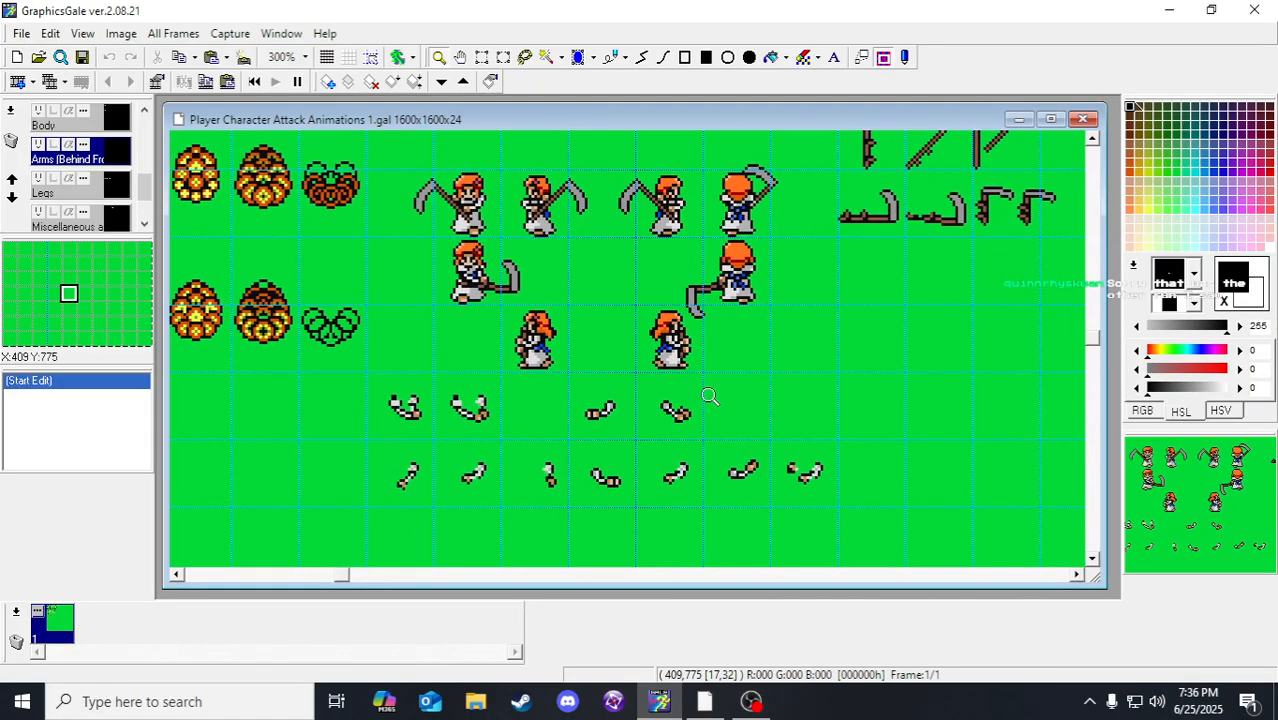
pyautogui.moveTo(716, 342); pyautogui.dragTo(707, 375)
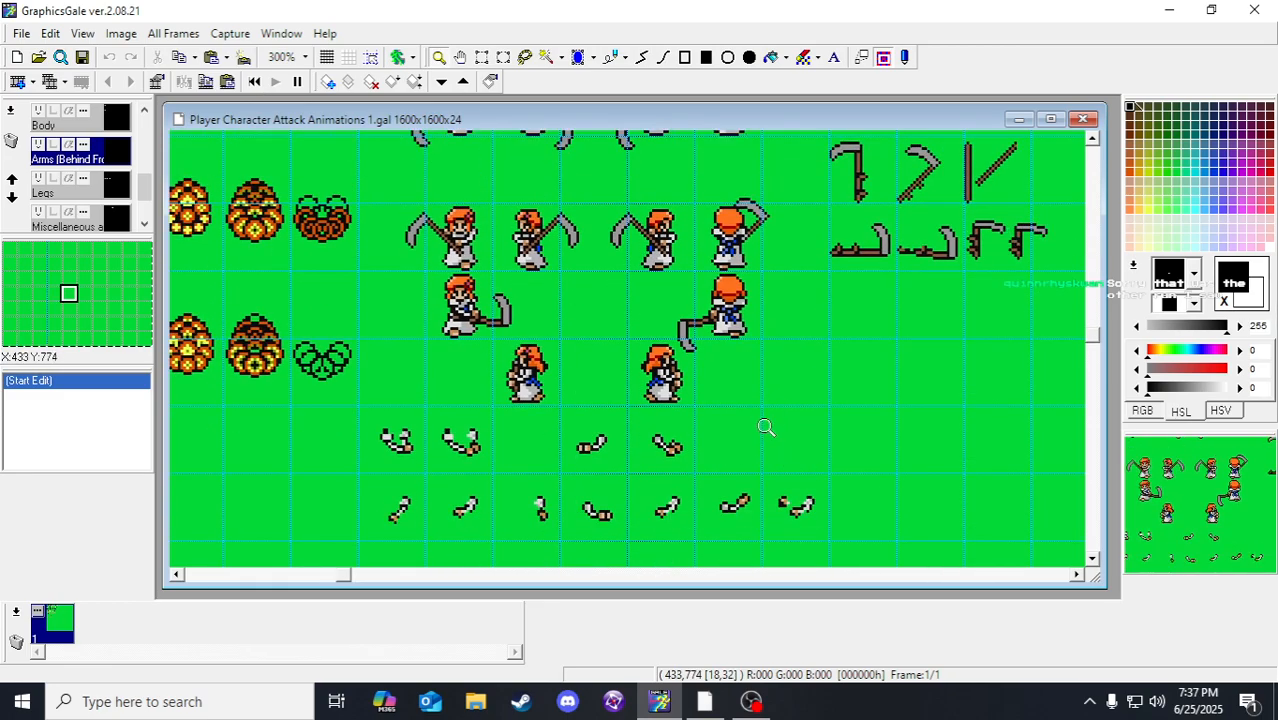
# Step: Make the Legs layer the active layer and look over the scythe frames and loose scythes again
pyautogui.click(482, 57)
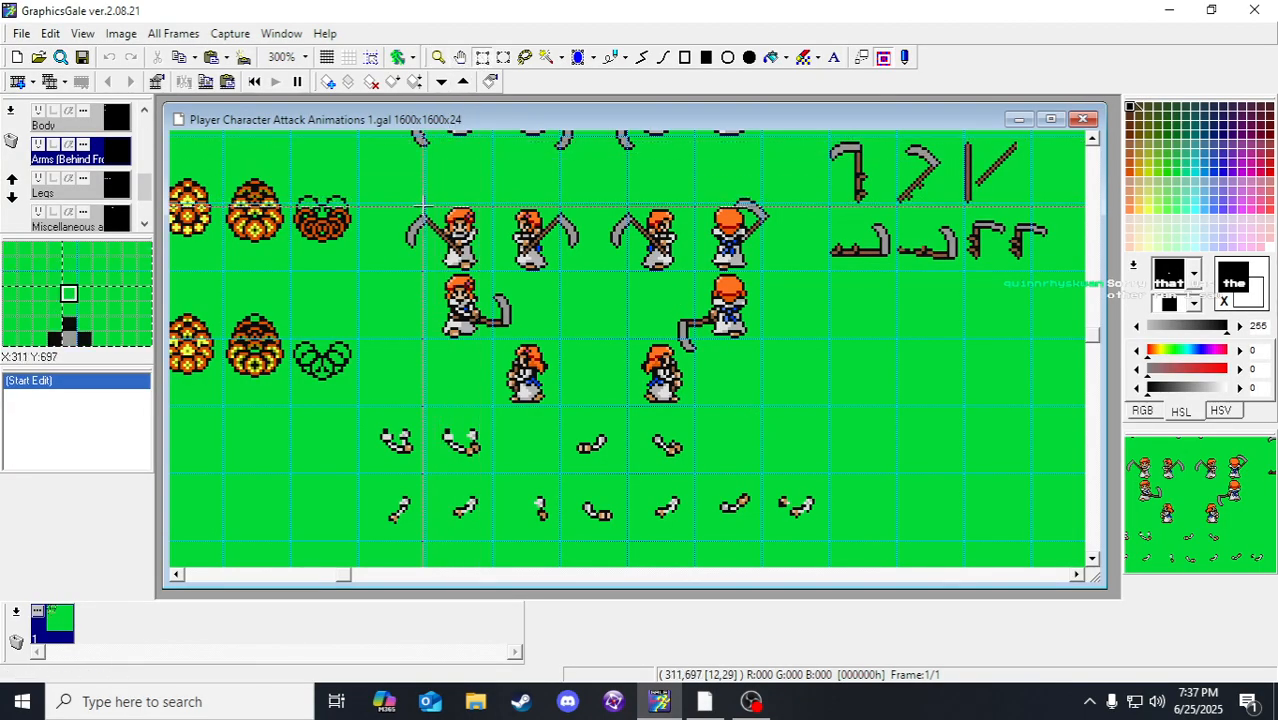
pyautogui.scroll(-1, 590, 292)
pyautogui.scroll(3, 590, 295)
pyautogui.hscroll(2, 605, 305)
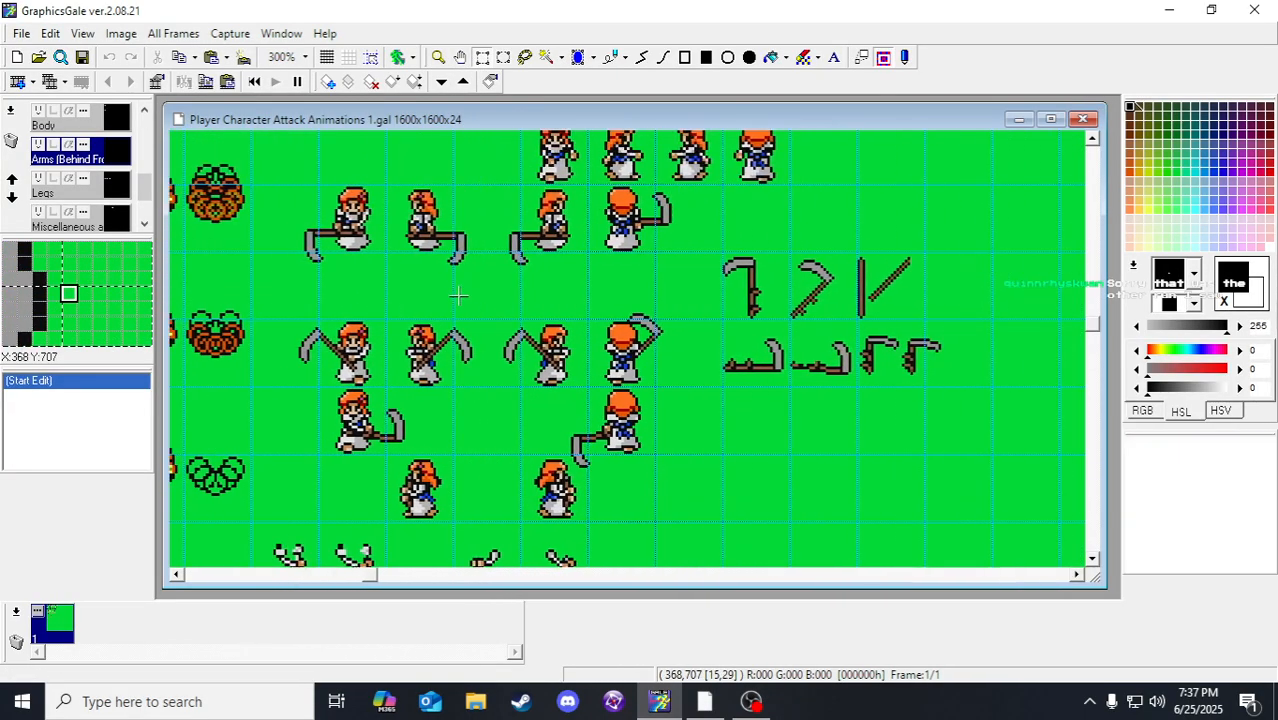
pyautogui.scroll(-1, 617, 313)
pyautogui.hscroll(-1, 617, 313)
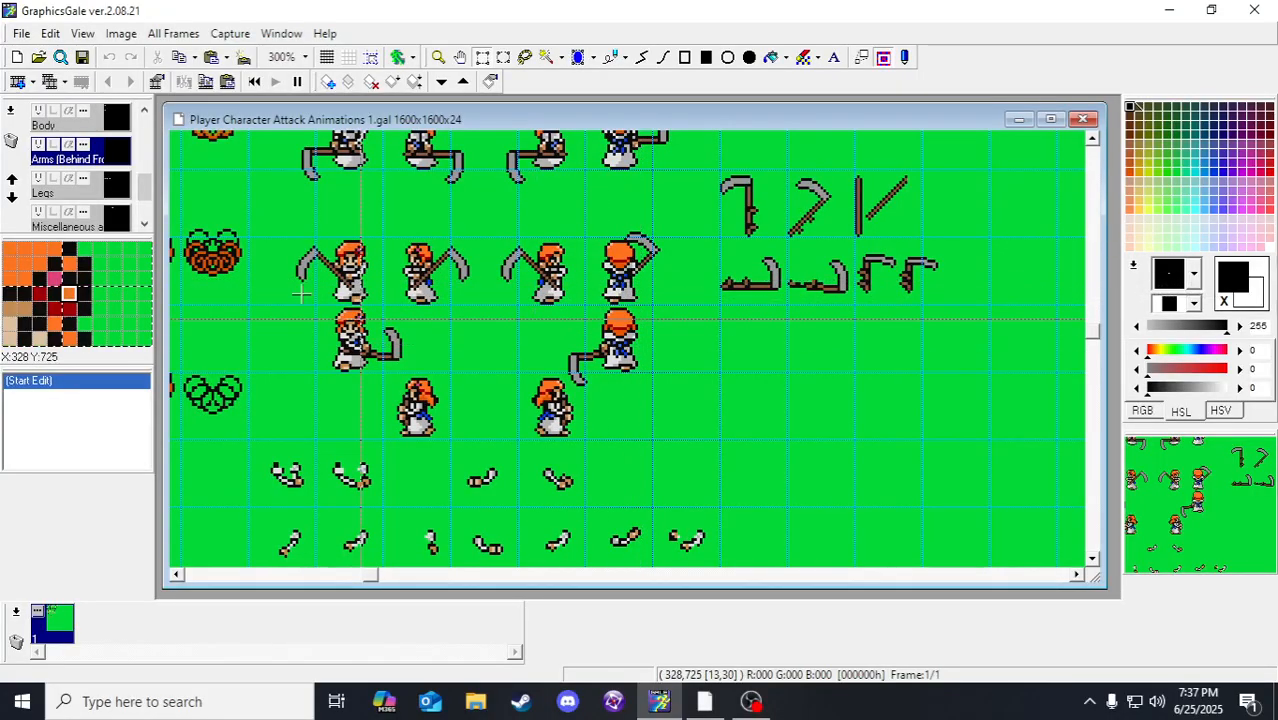
pyautogui.click(117, 197)
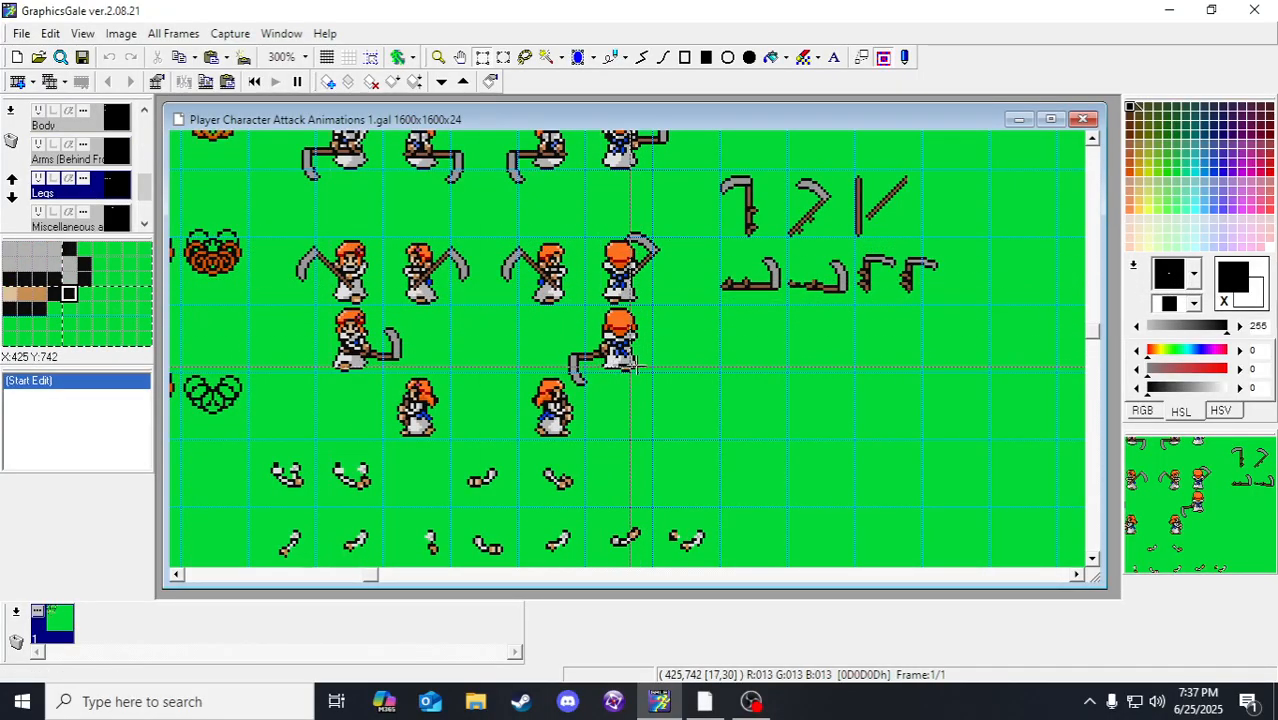
pyautogui.scroll(-1, 880, 425)
pyautogui.scroll(3, 914, 430)
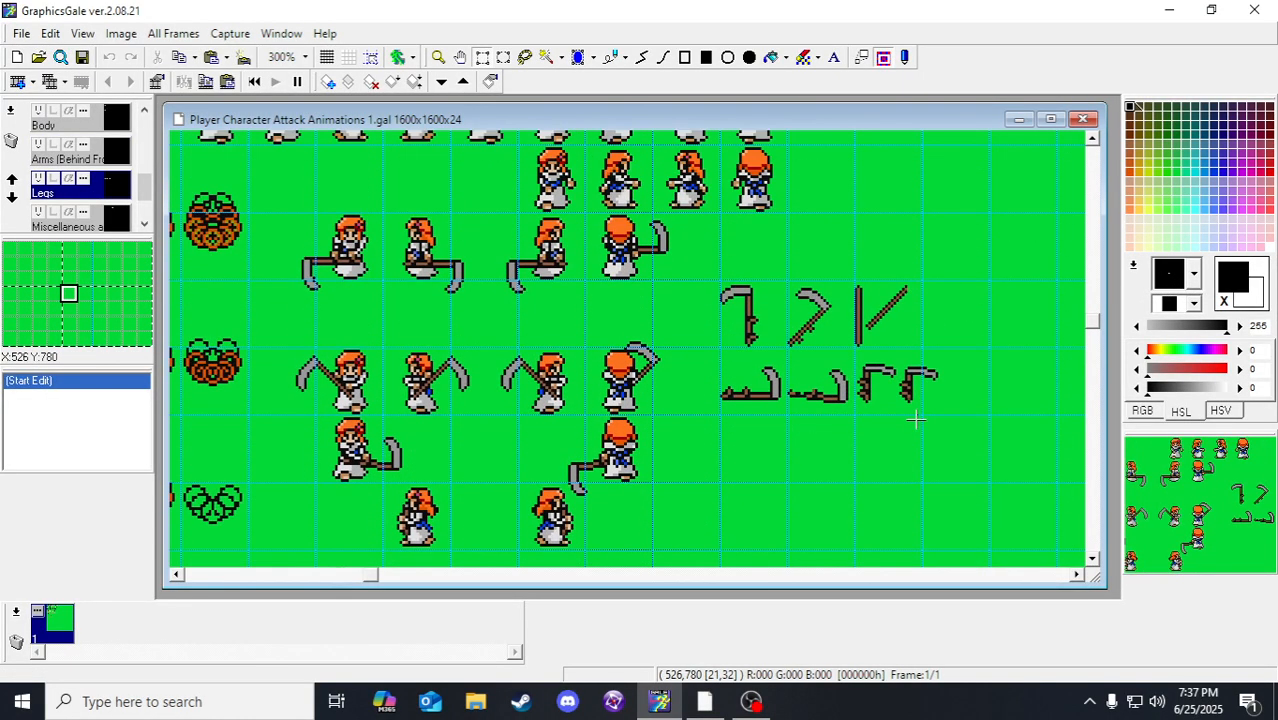
pyautogui.scroll(5, 916, 420)
pyautogui.scroll(-6, 1000, 400)
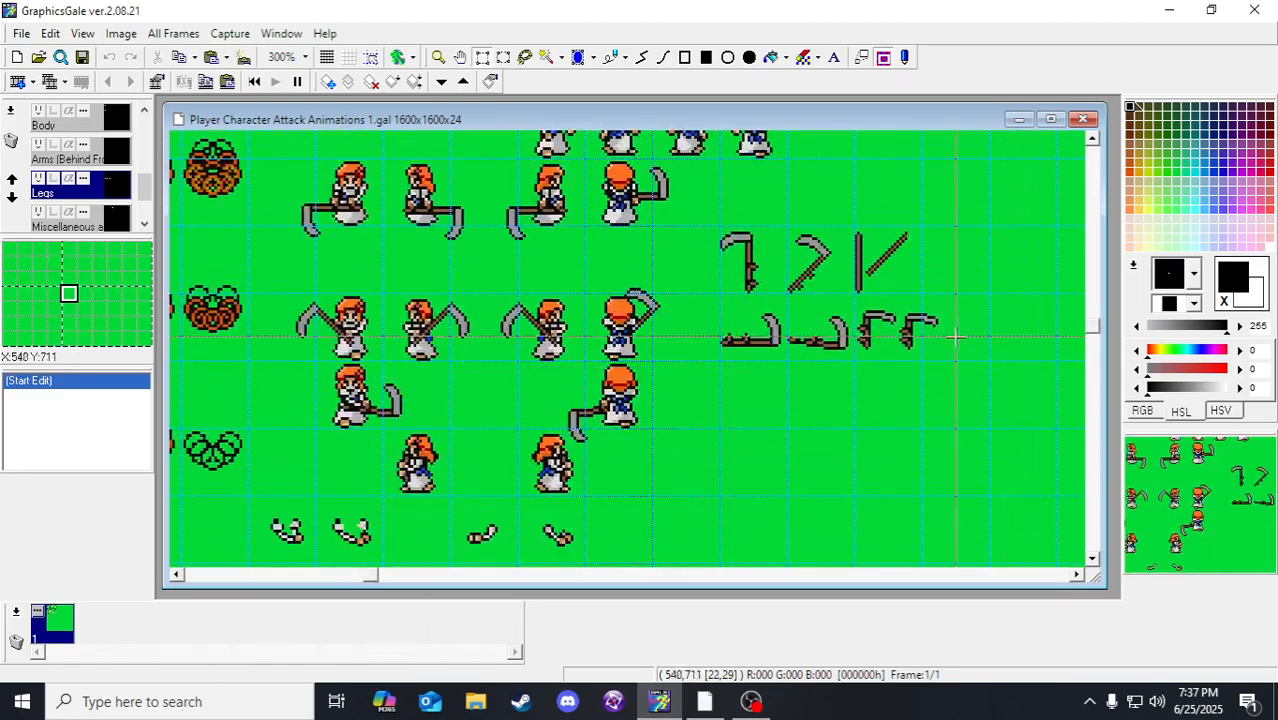
# Step: Make the "Attacks/Weapo" layer active and copy the two bow sprites from the row of loose weapon icons
pyautogui.scroll(3, 108, 196)
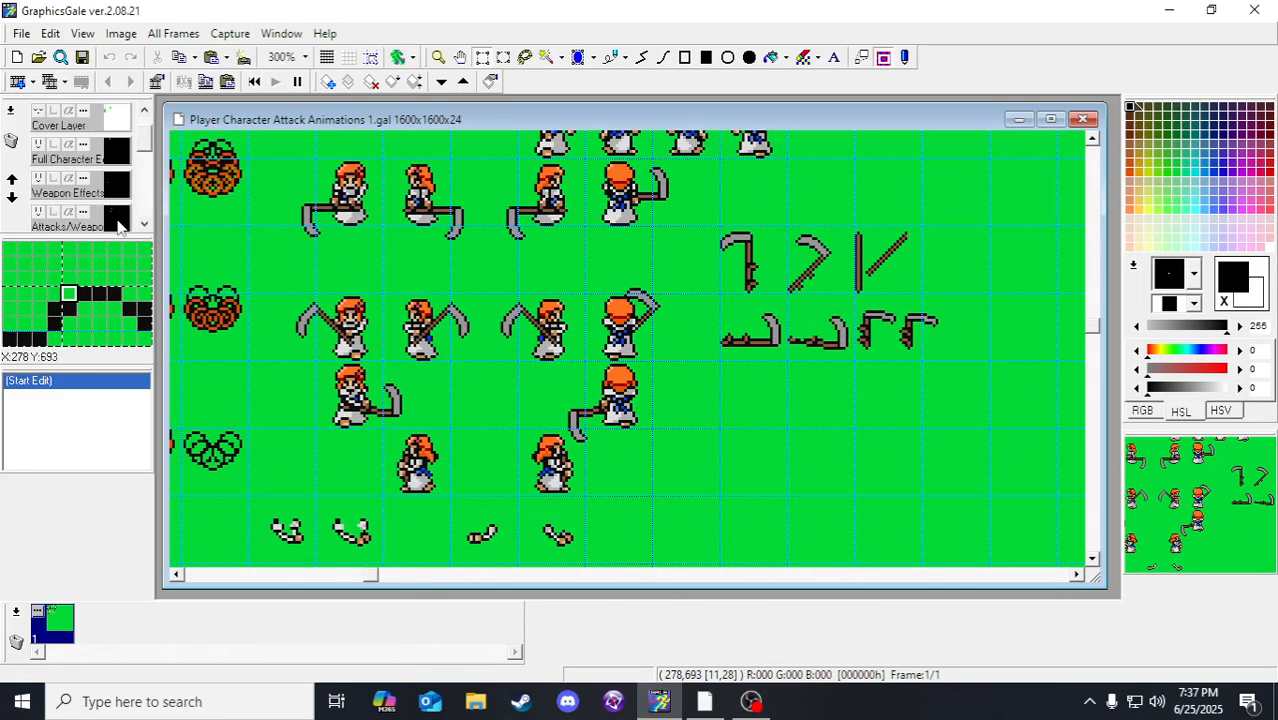
pyautogui.click(117, 219)
pyautogui.scroll(7, 959, 269)
pyautogui.hscroll(5, 959, 269)
pyautogui.scroll(-4, 893, 306)
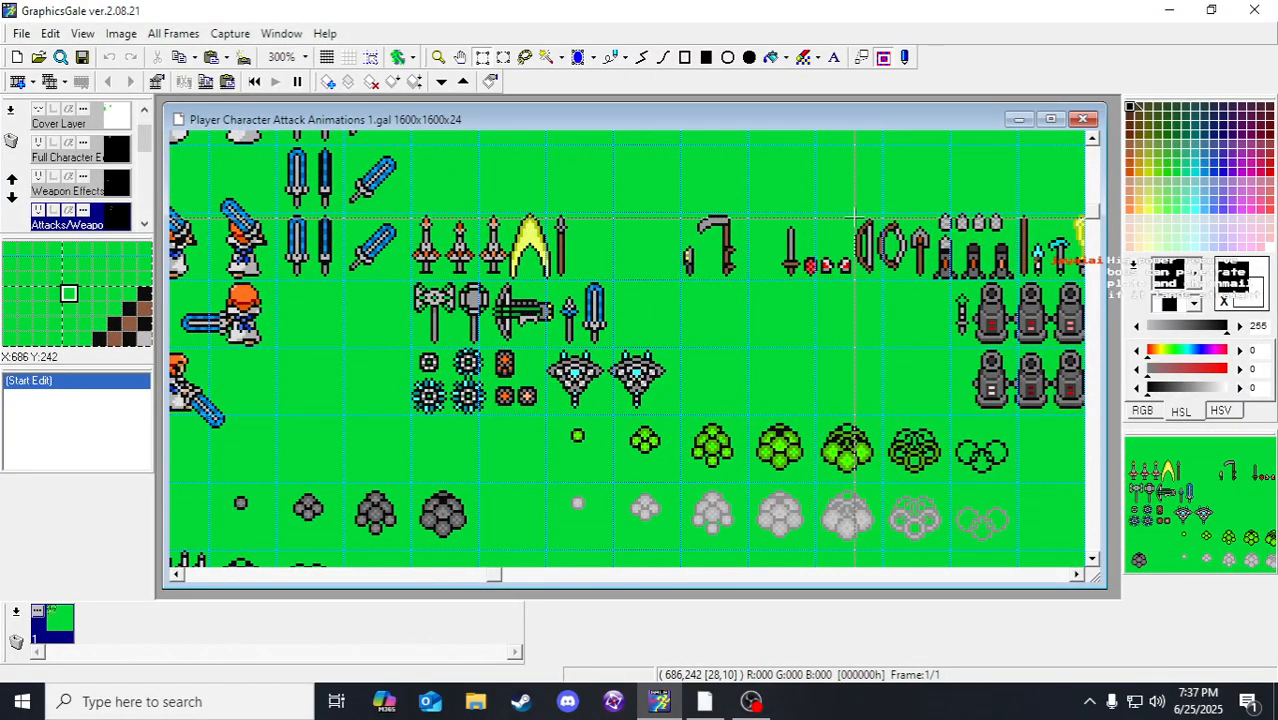
# Step: Paste the two bow sprites into the empty area just below the last row of player poses, at about X 37, Y 809
pyautogui.scroll(-7, 620, 350)
pyautogui.scroll(-4, 620, 350)
pyautogui.hscroll(-8, 620, 350)
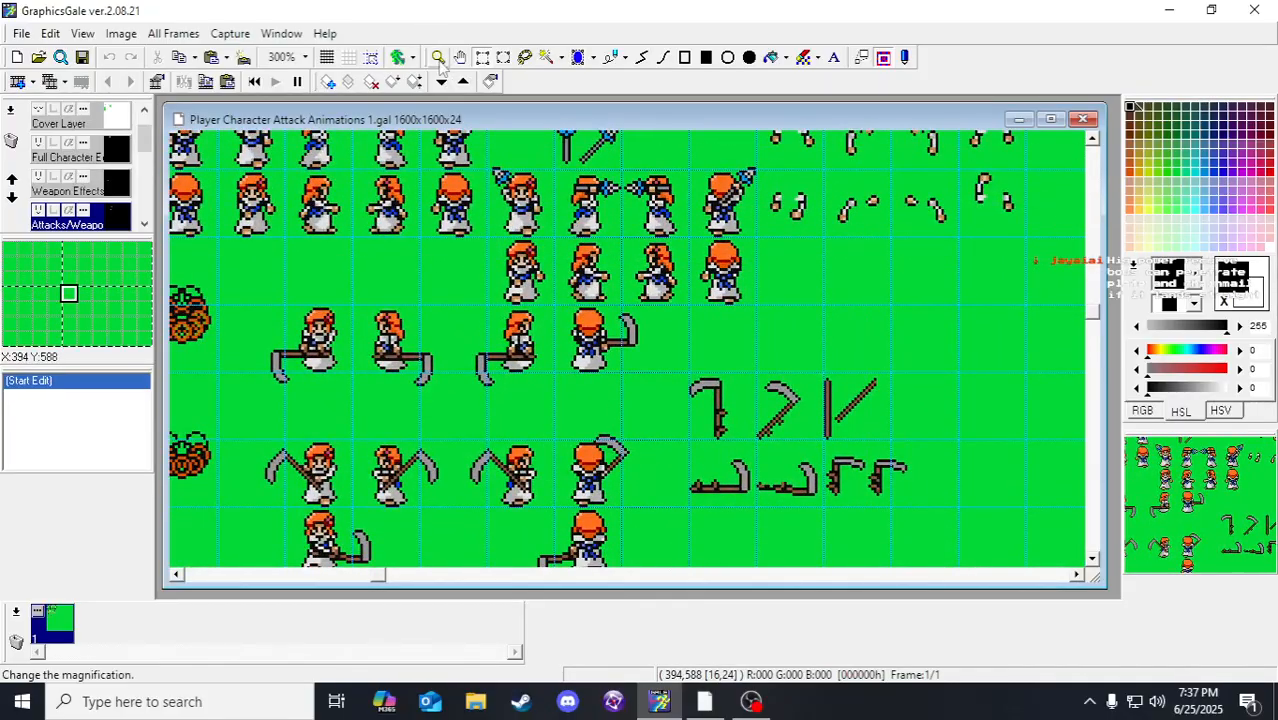
pyautogui.click(438, 57)
pyautogui.rightClick(448, 318)
pyautogui.rightClick(448, 318)
pyautogui.scroll(2, 448, 318)
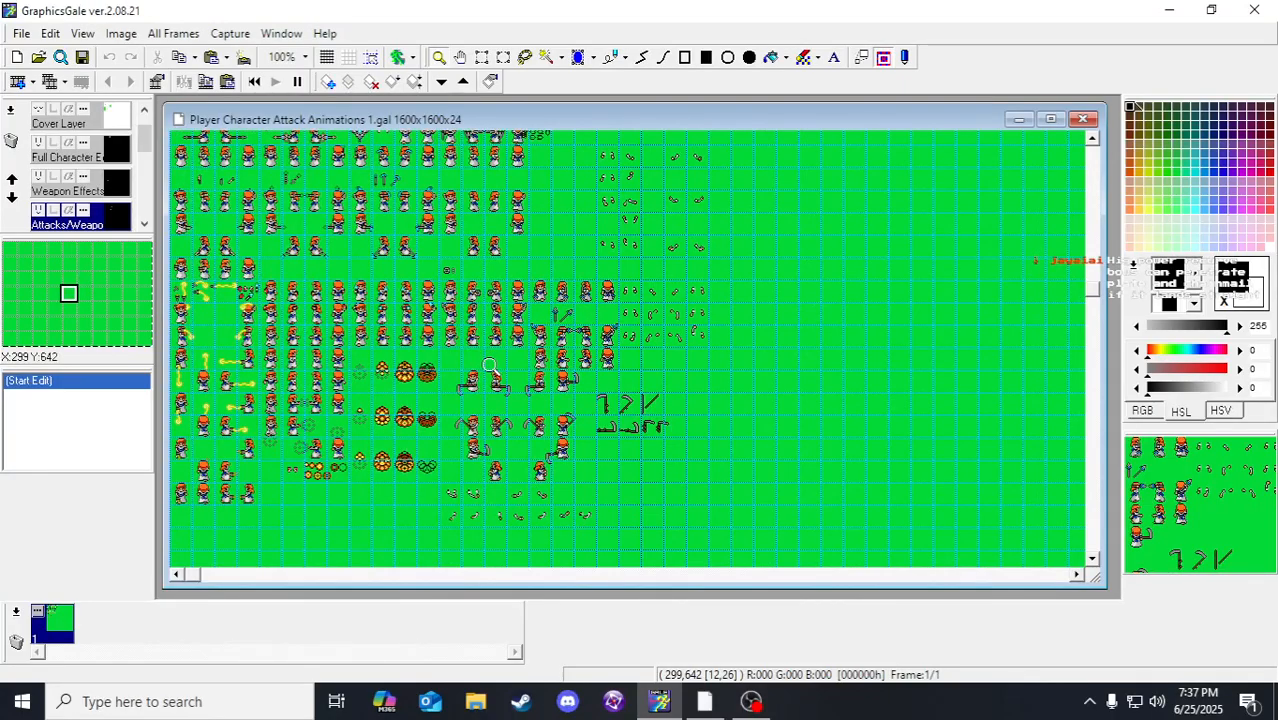
pyautogui.rightClick(490, 367)
pyautogui.click(571, 312)
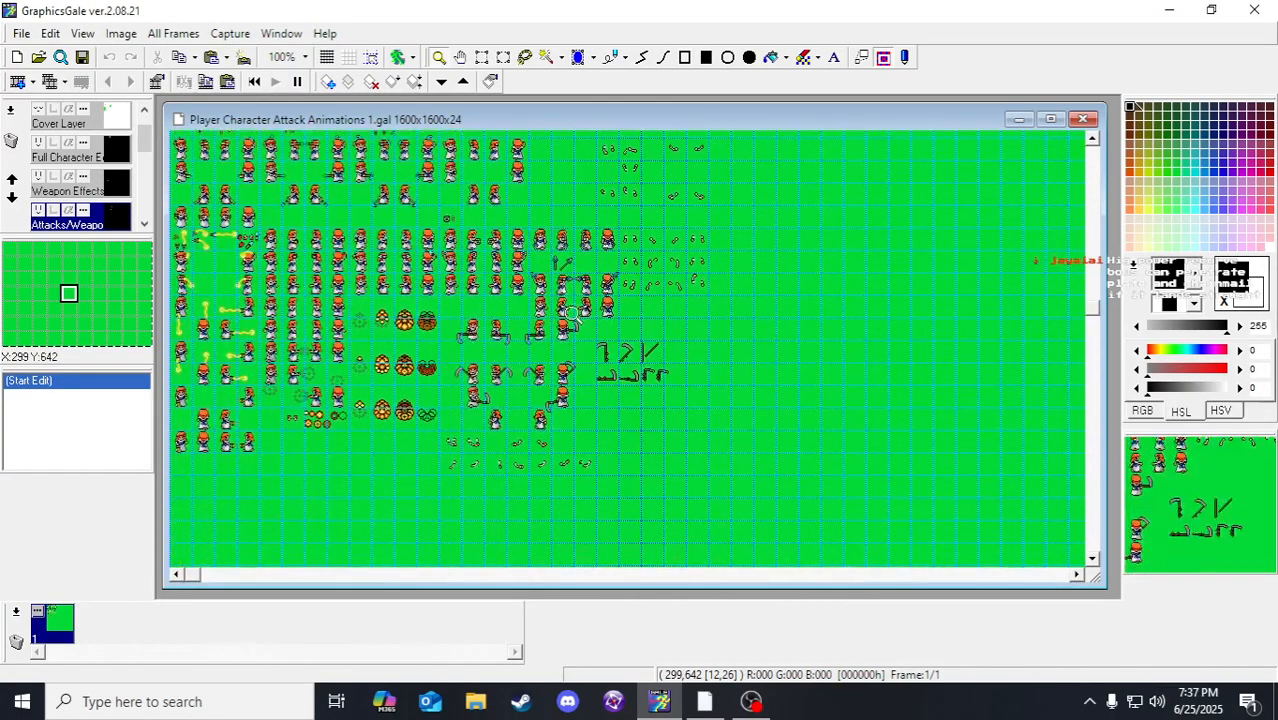
pyautogui.scroll(6, 620, 260)
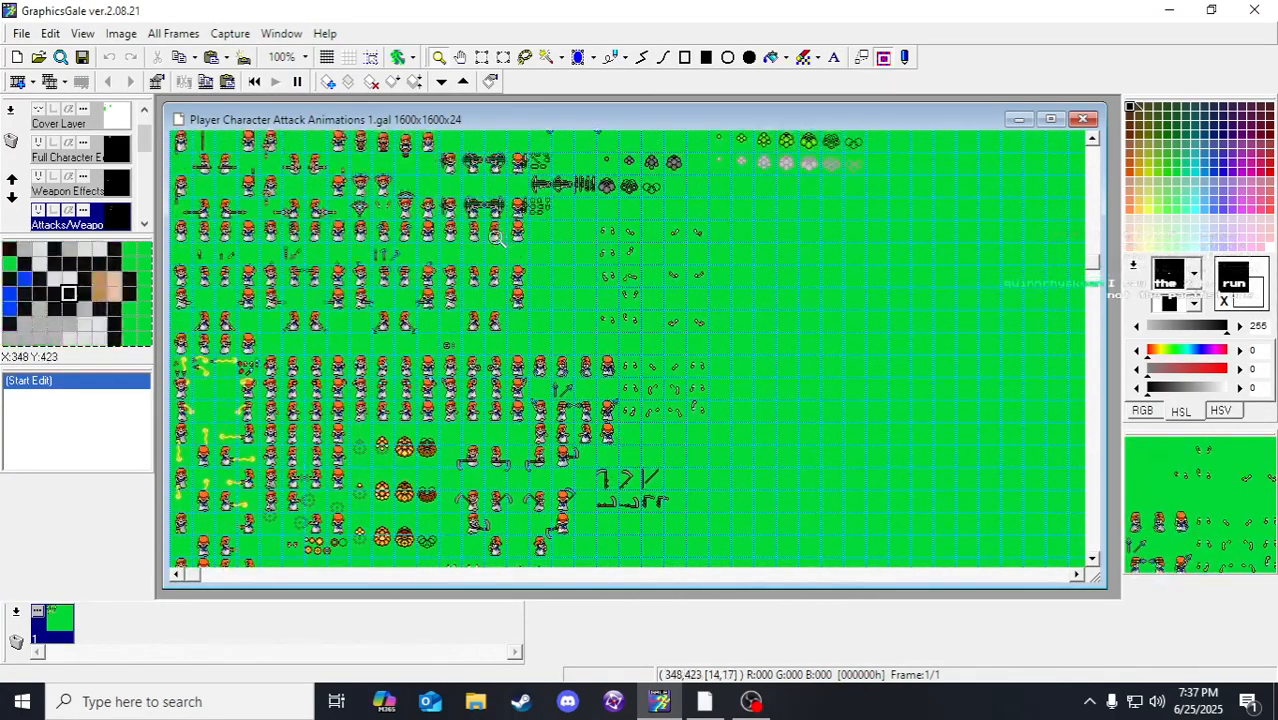
pyautogui.scroll(-12, 230, 291)
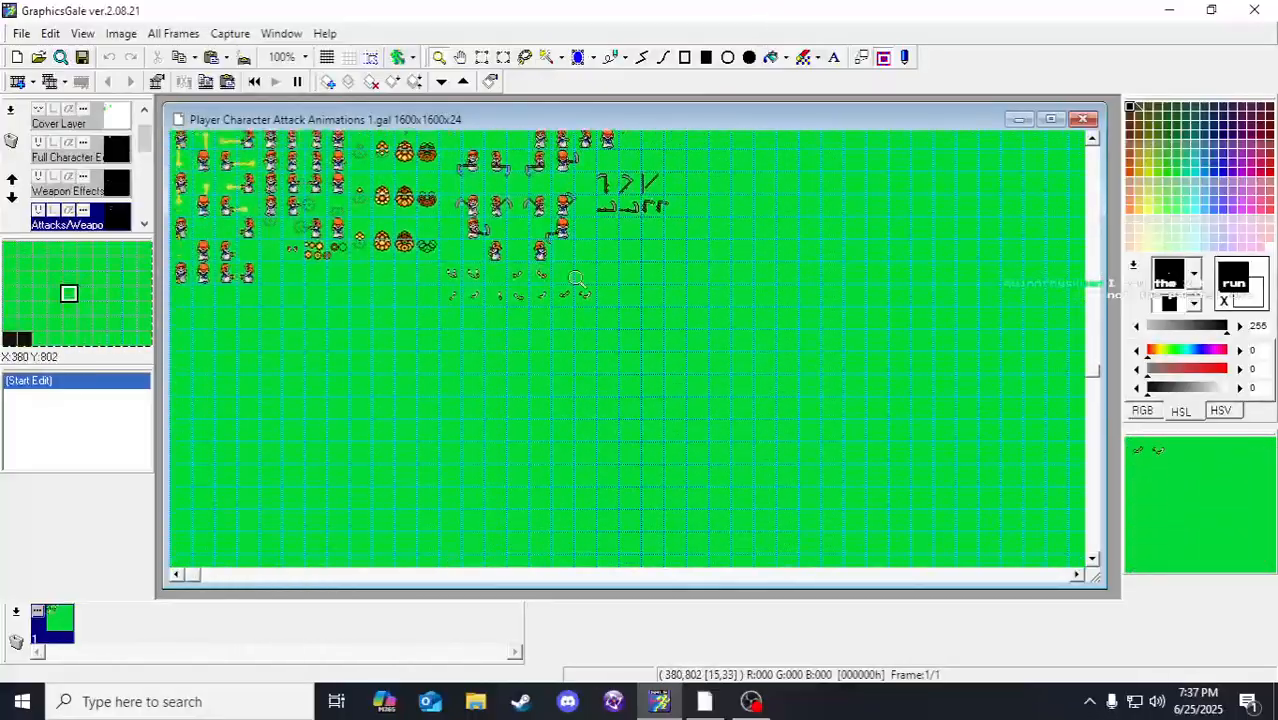
pyautogui.click(230, 291)
pyautogui.click(481, 57)
pyautogui.hotkey('ctrl', 'v')
pyautogui.moveTo(178, 142); pyautogui.dragTo(332, 284)
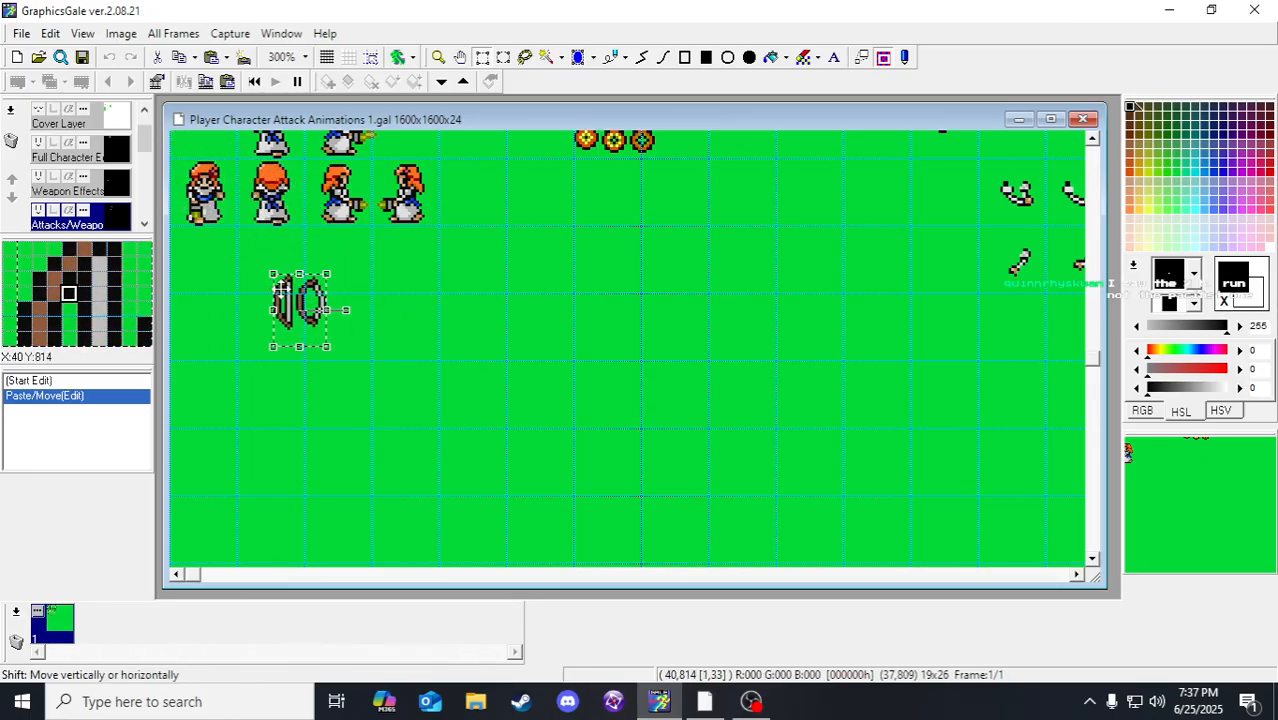
# Step: Place the two pasted bow sprites in the cell below the third pose of the last row, at about X 50, Y 793
pyautogui.moveTo(283, 288); pyautogui.dragTo(287, 296)
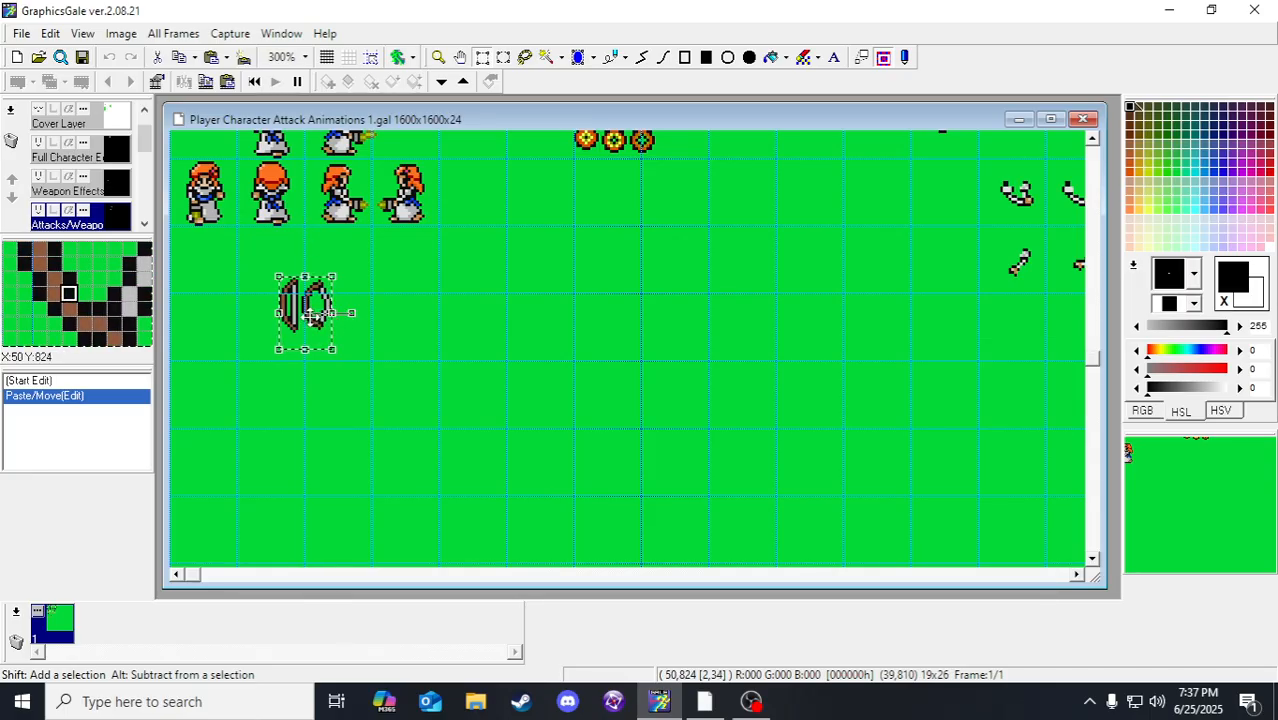
pyautogui.moveTo(311, 316); pyautogui.dragTo(345, 271)
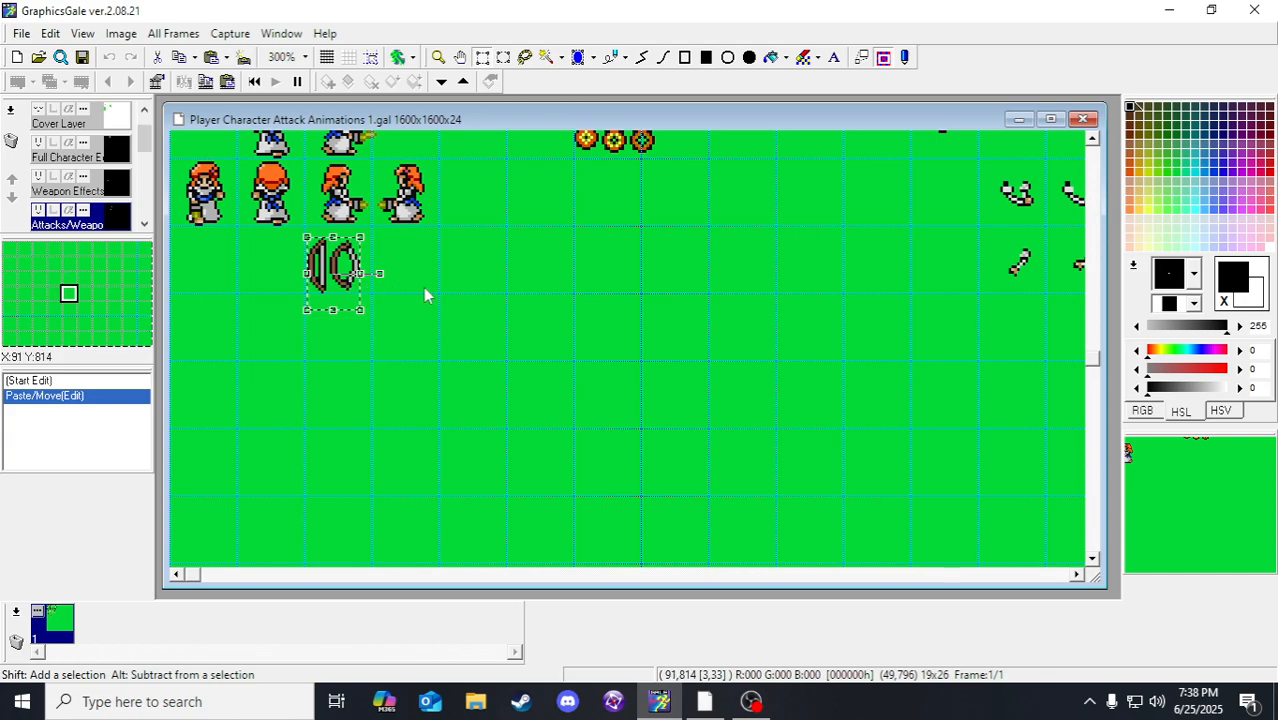
pyautogui.scroll(2, 467, 299)
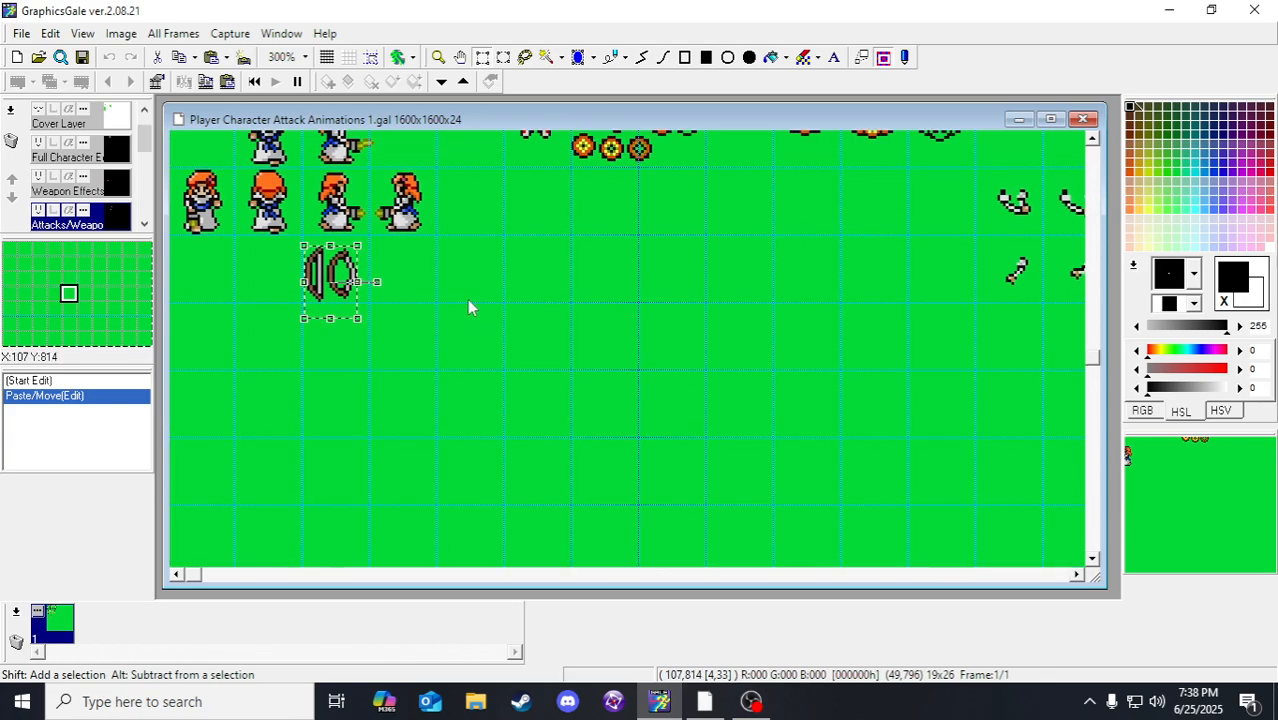
pyautogui.scroll(-2, 530, 293)
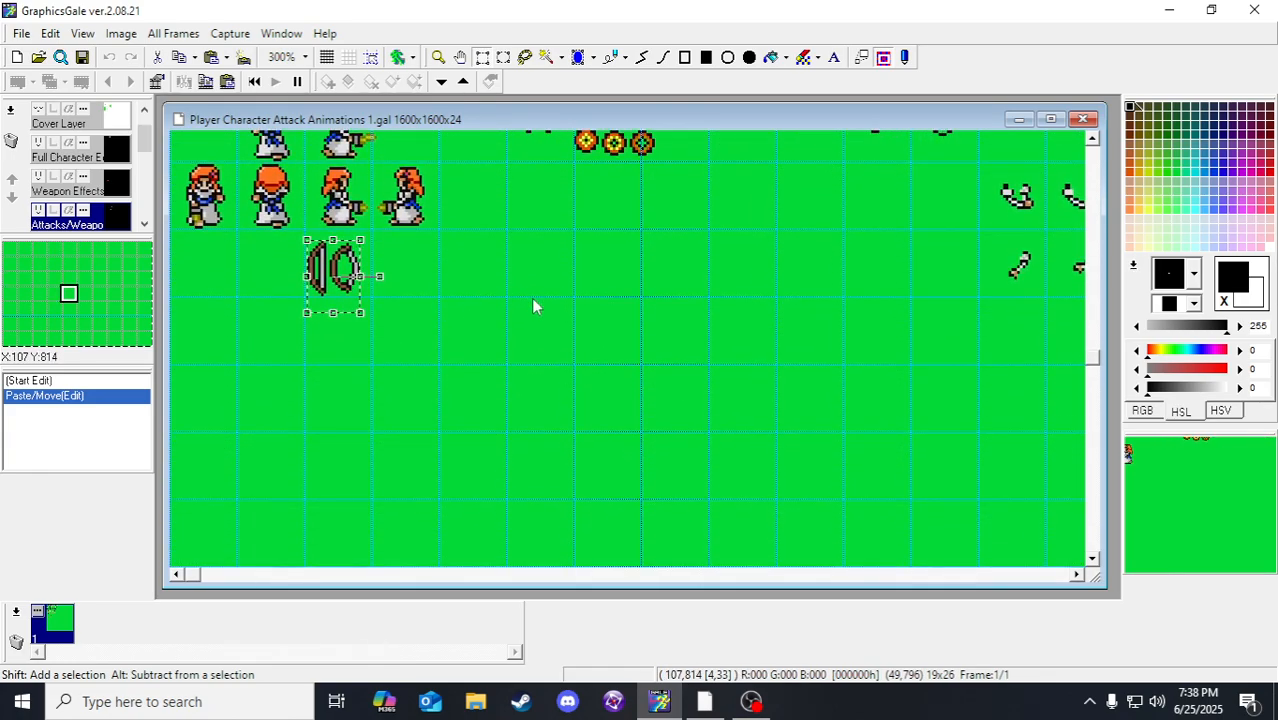
pyautogui.scroll(2, 531, 295)
pyautogui.moveTo(312, 297); pyautogui.dragTo(313, 289)
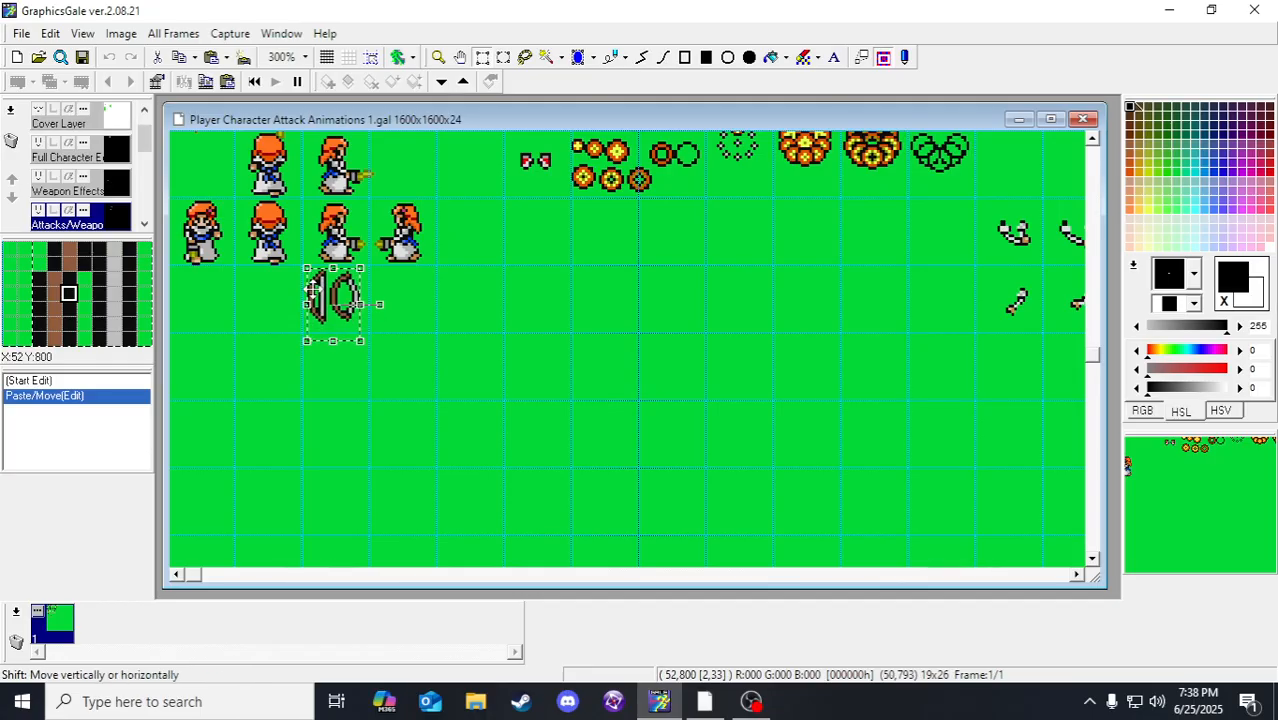
pyautogui.click(400, 325)
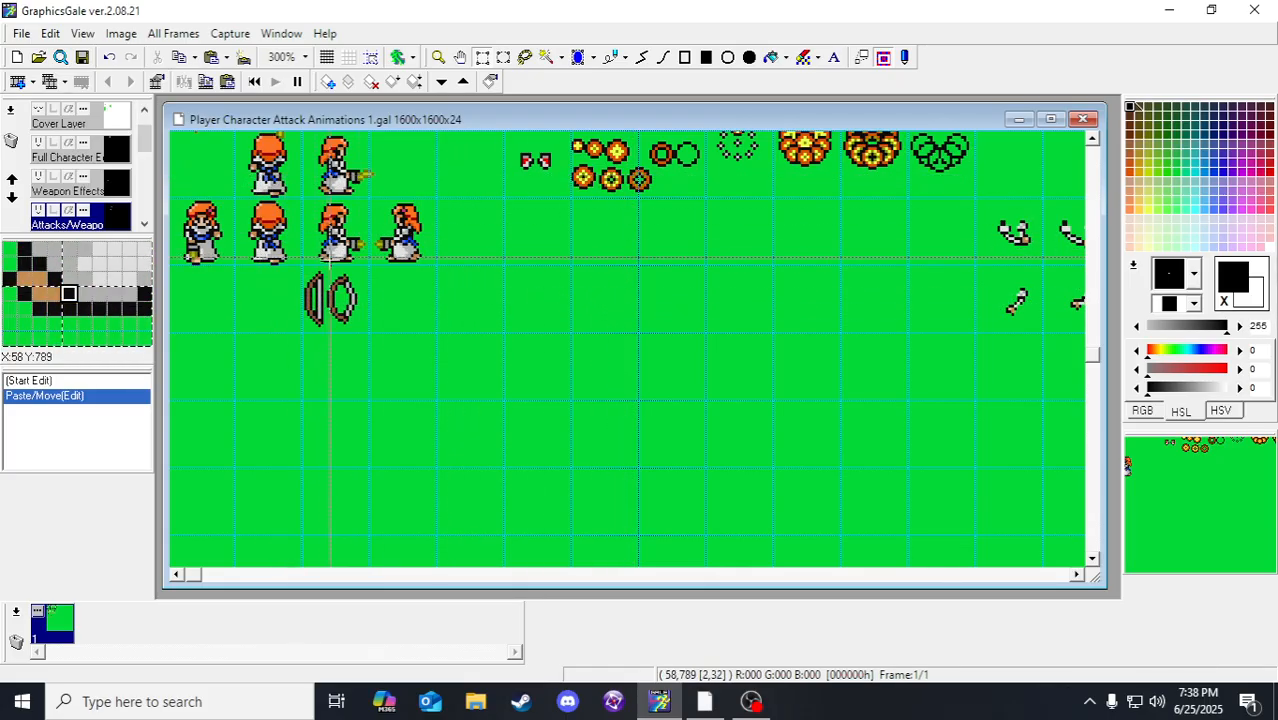
# Step: Move the two bow sprites up into the empty cell beside the fourth pose of the last player row
pyautogui.scroll(1, 287, 261)
pyautogui.scroll(3, 287, 261)
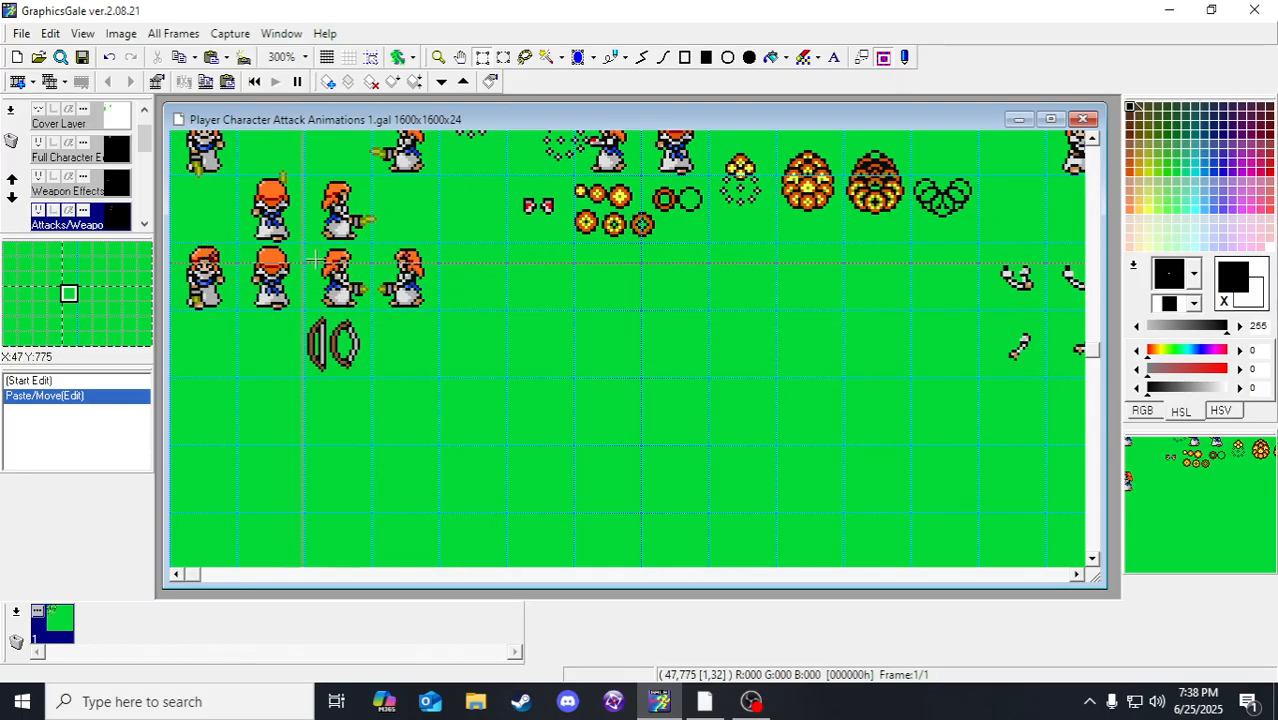
pyautogui.scroll(3, 270, 270)
pyautogui.moveTo(268, 427); pyautogui.dragTo(399, 502)
pyautogui.moveTo(324, 467); pyautogui.dragTo(463, 400)
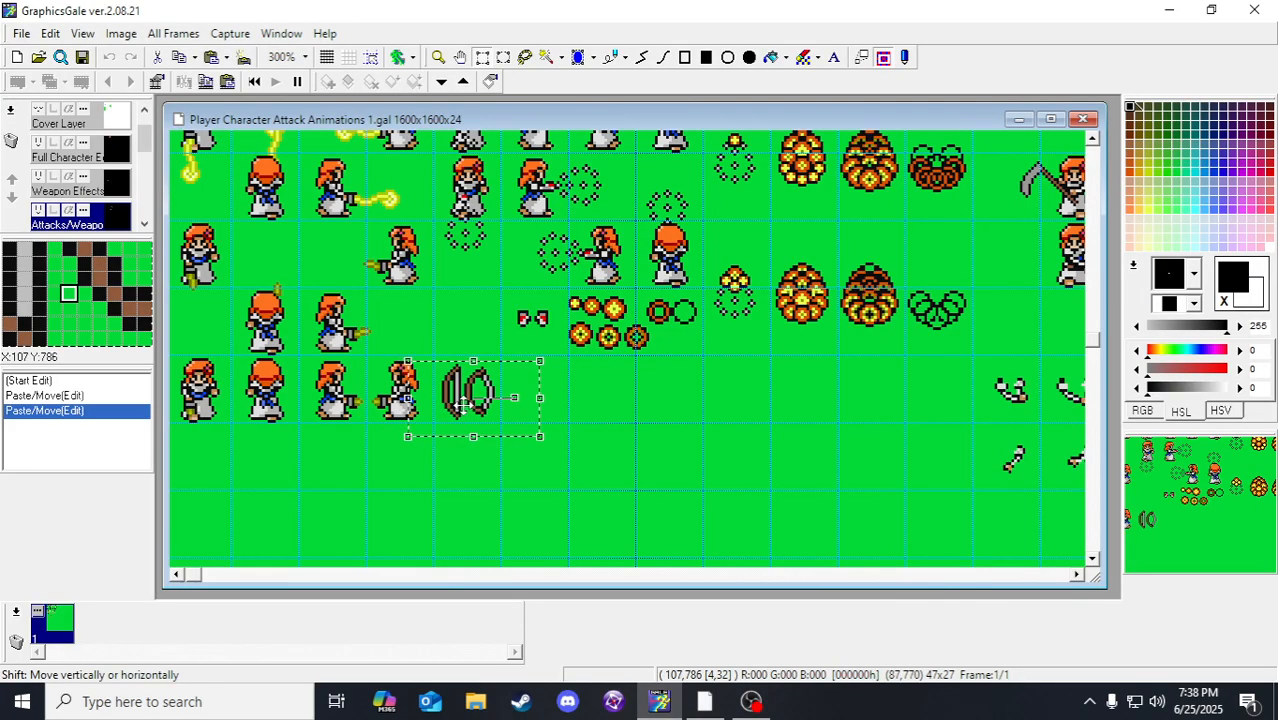
# Step: Examine the existing weapon poses up through the sheet as far as the unarmed standing and walking frames
pyautogui.scroll(5, 460, 305)
pyautogui.scroll(9, 500, 303)
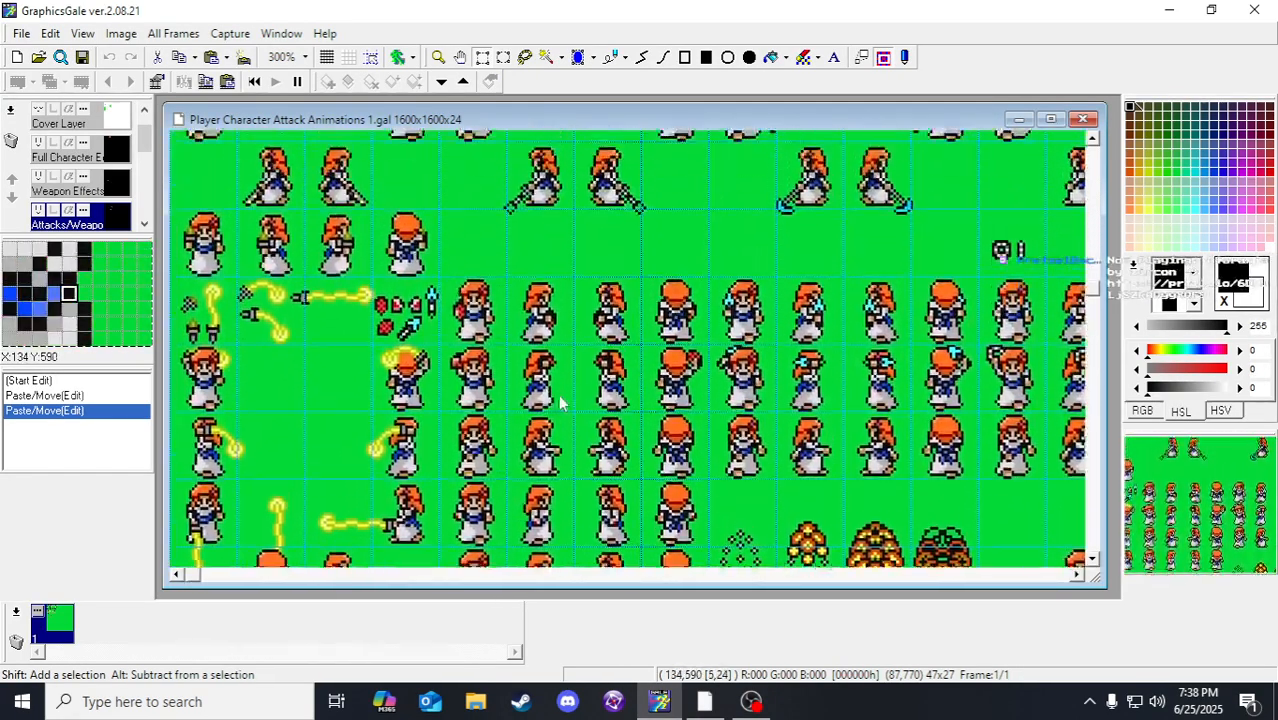
pyautogui.scroll(12, 557, 395)
pyautogui.scroll(2, 565, 243)
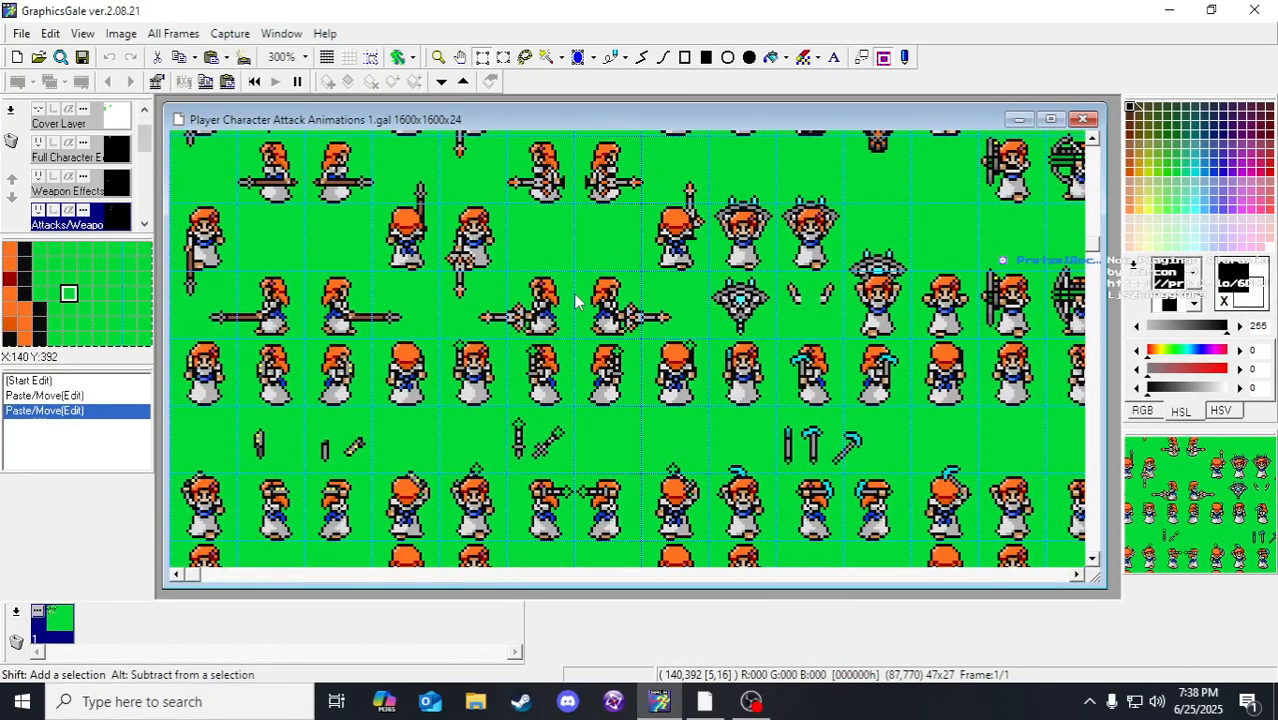
pyautogui.scroll(10, 575, 302)
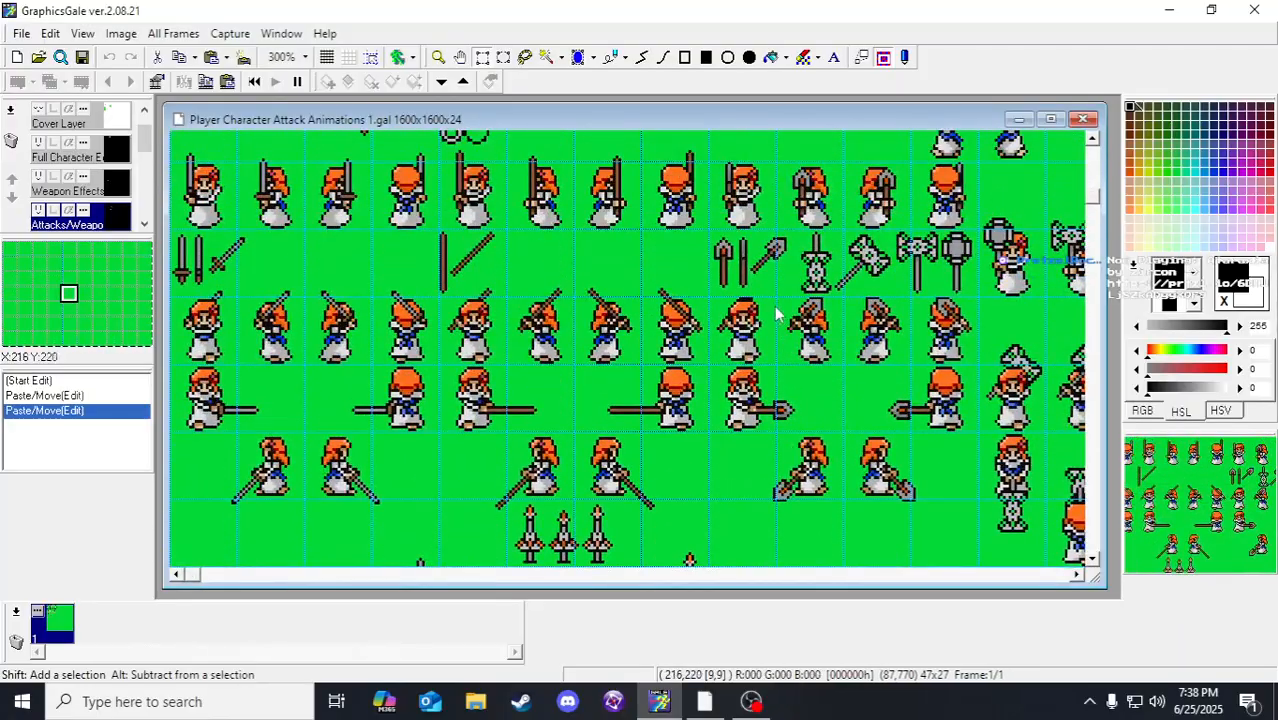
pyautogui.scroll(5, 778, 316)
pyautogui.hscroll(3, 779, 330)
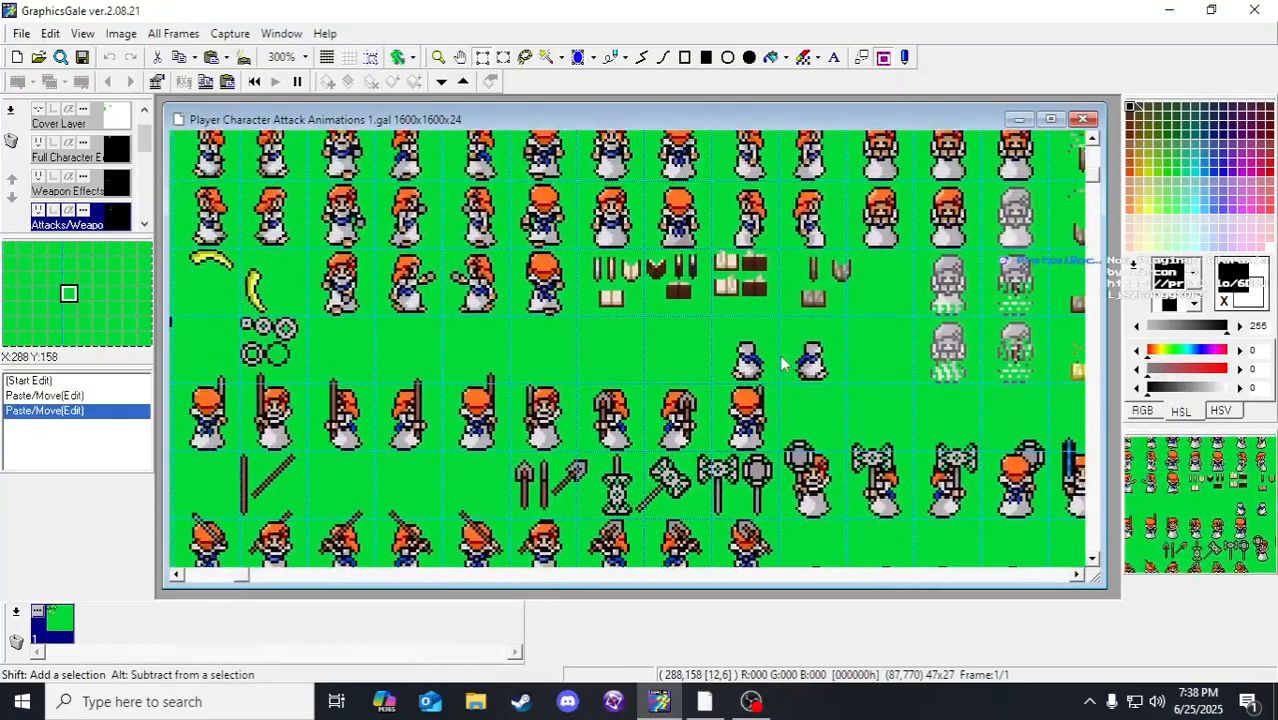
pyautogui.scroll(4, 600, 330)
pyautogui.hscroll(-3, 560, 315)
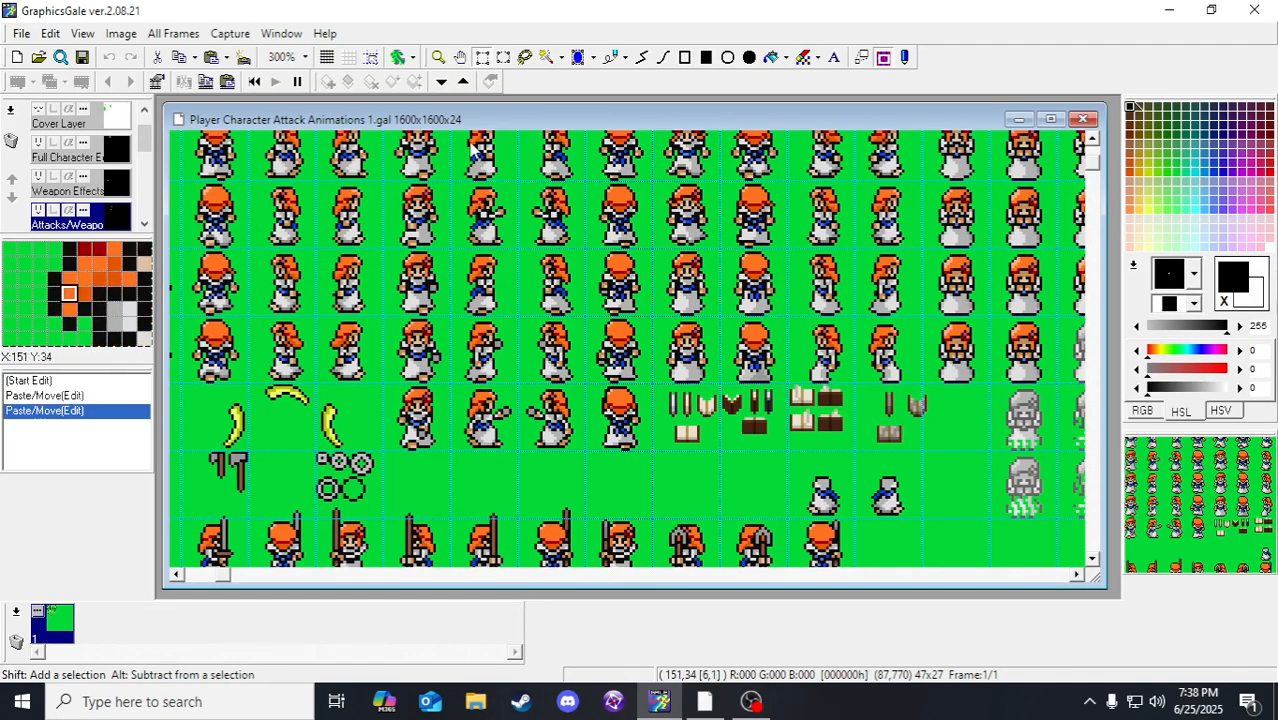
pyautogui.moveTo(485, 234); pyautogui.dragTo(508, 348)
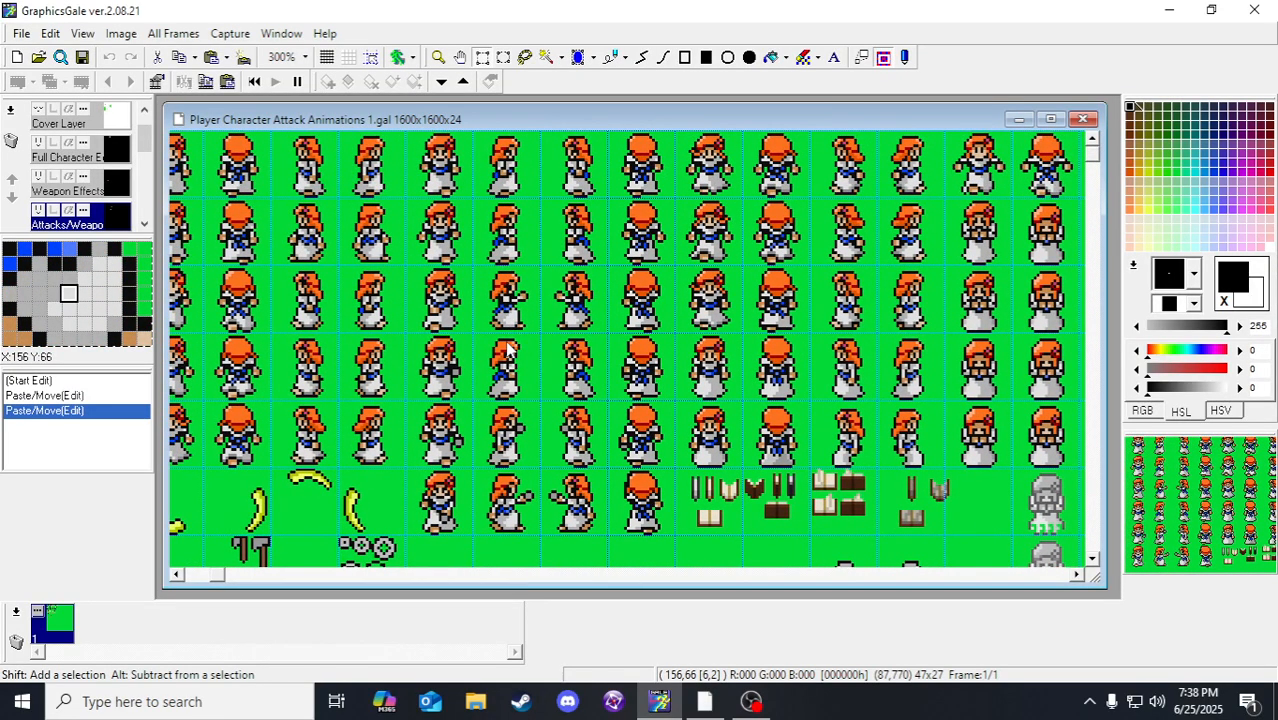
pyautogui.moveTo(479, 252); pyautogui.dragTo(595, 297)
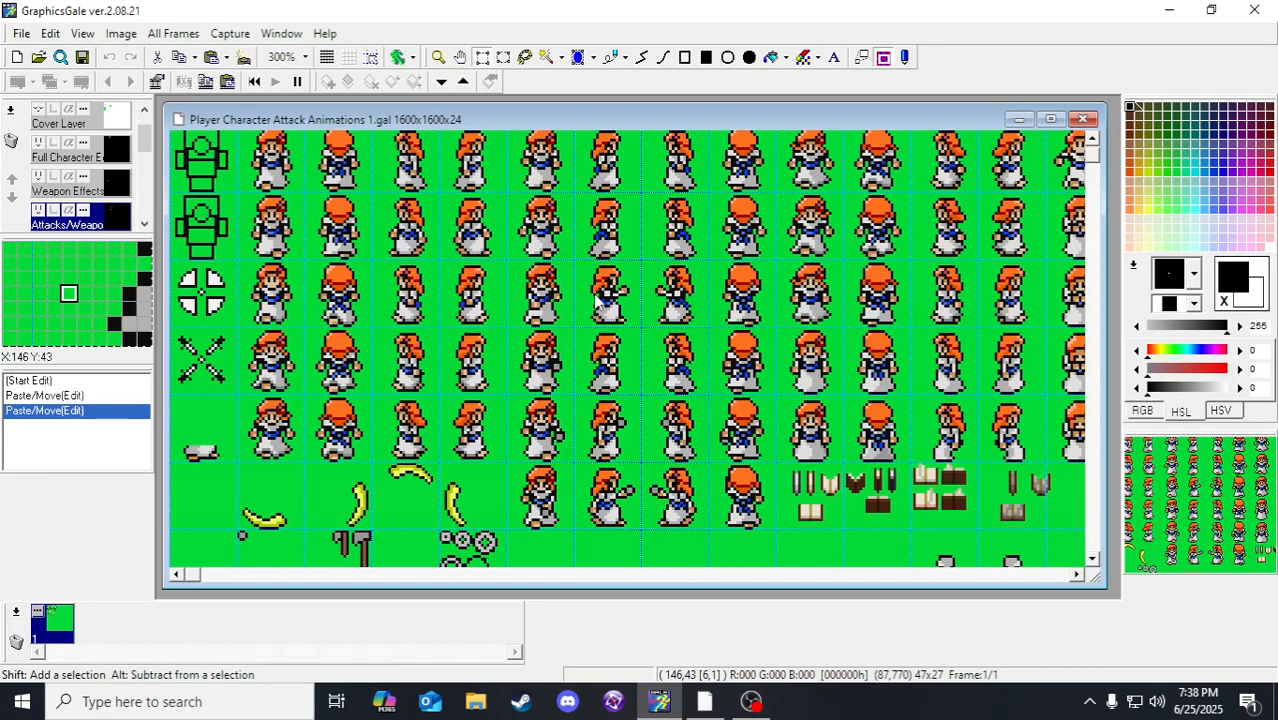
# Step: Examine the sword, staff, spear, hand-tool and whip frames as possible base poses for the bow attack
pyautogui.scroll(-8, 595, 297)
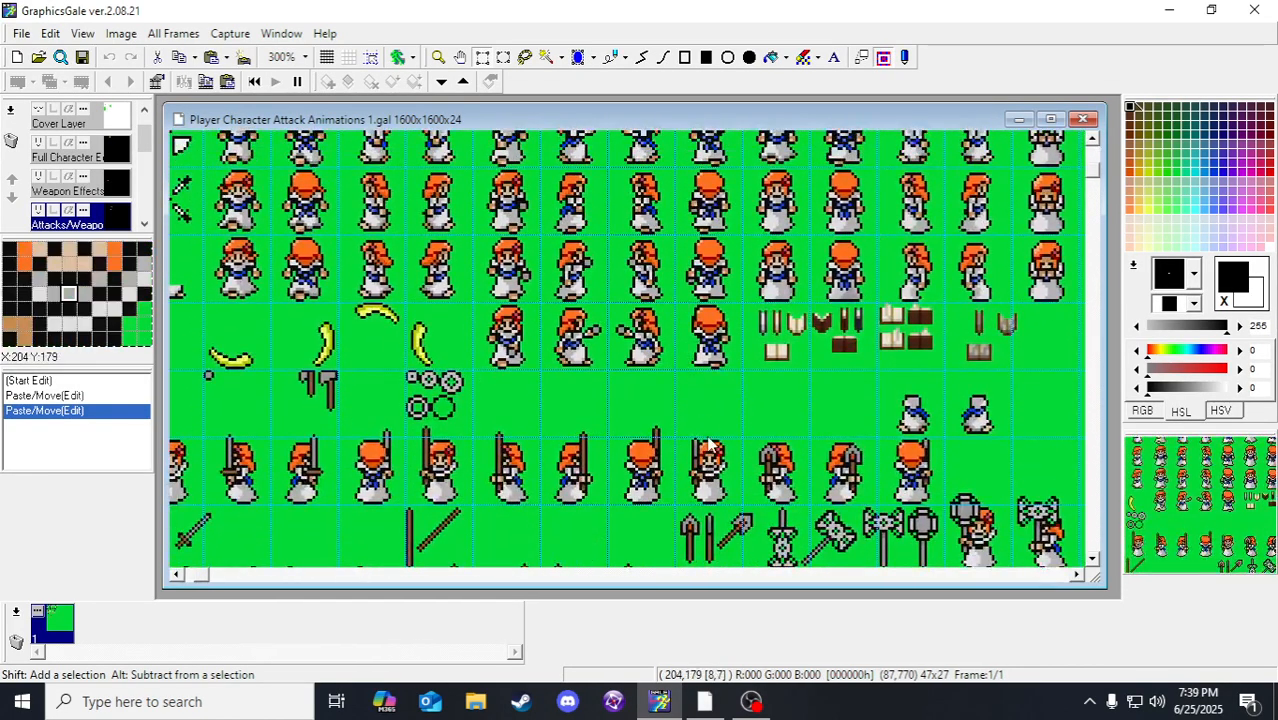
pyautogui.scroll(-6, 500, 404)
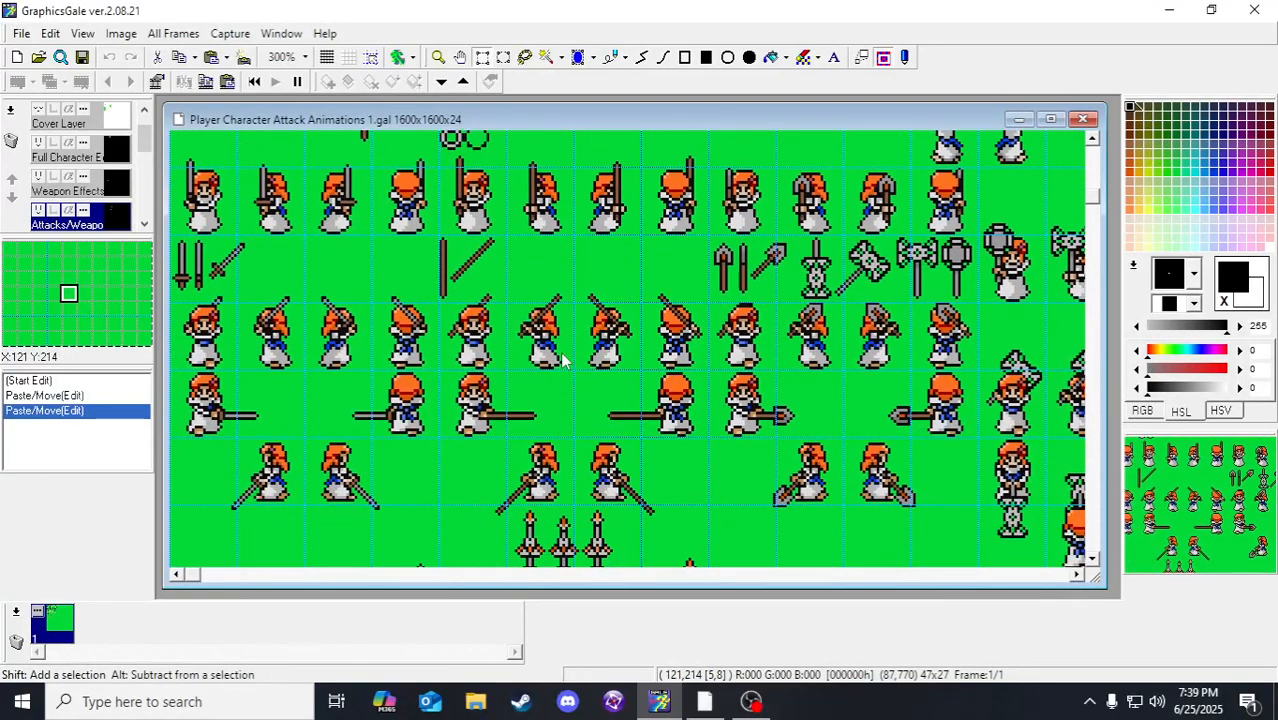
pyautogui.scroll(-6, 542, 437)
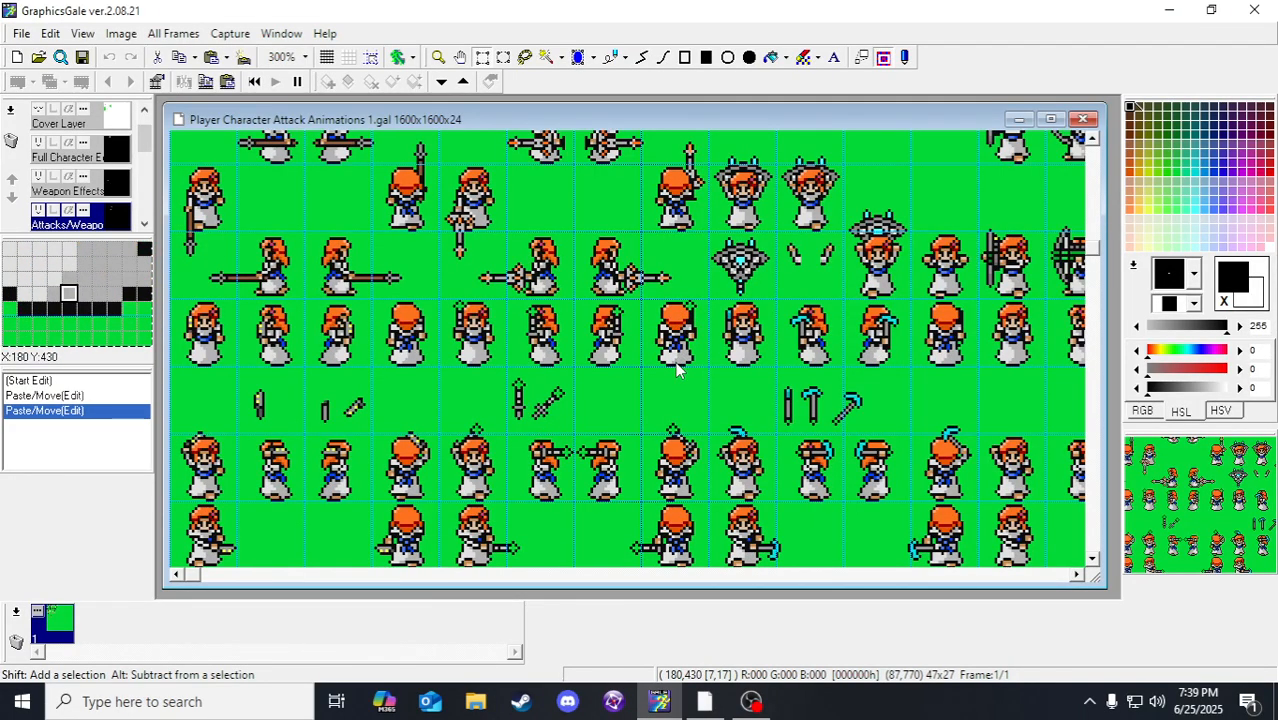
pyautogui.hscroll(3, 710, 343)
pyautogui.scroll(1, 487, 336)
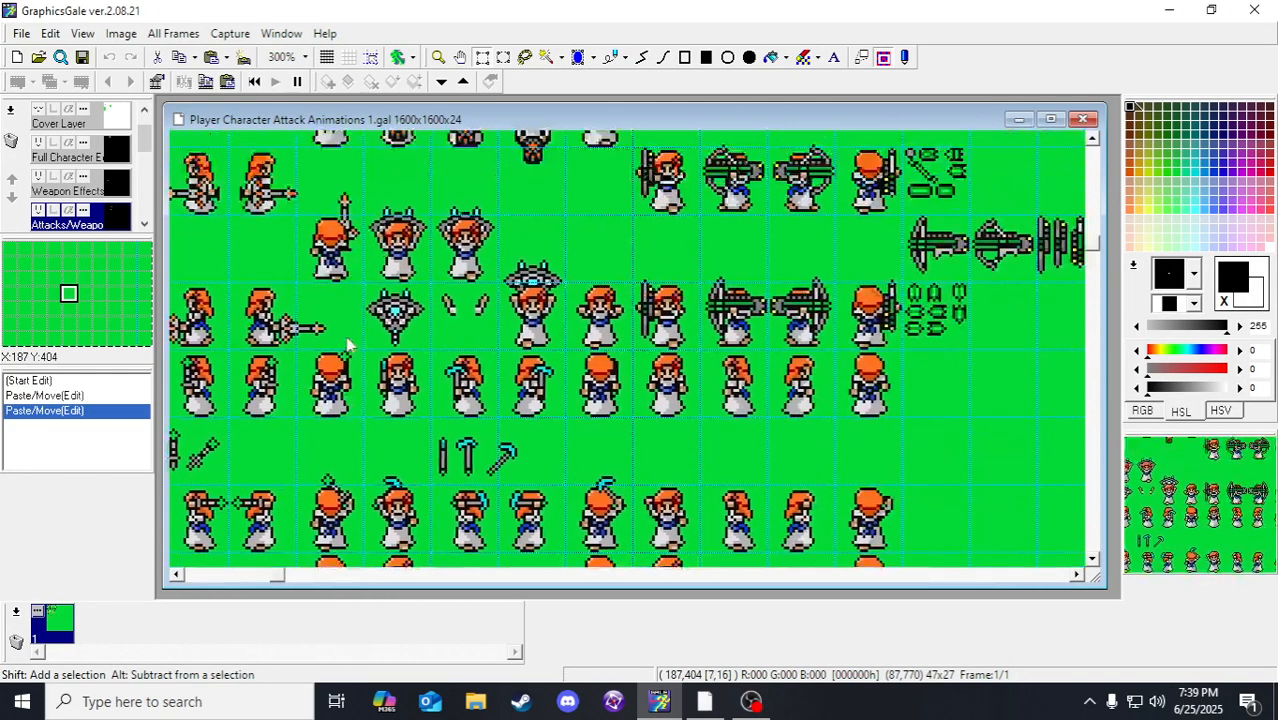
pyautogui.scroll(-6, 484, 339)
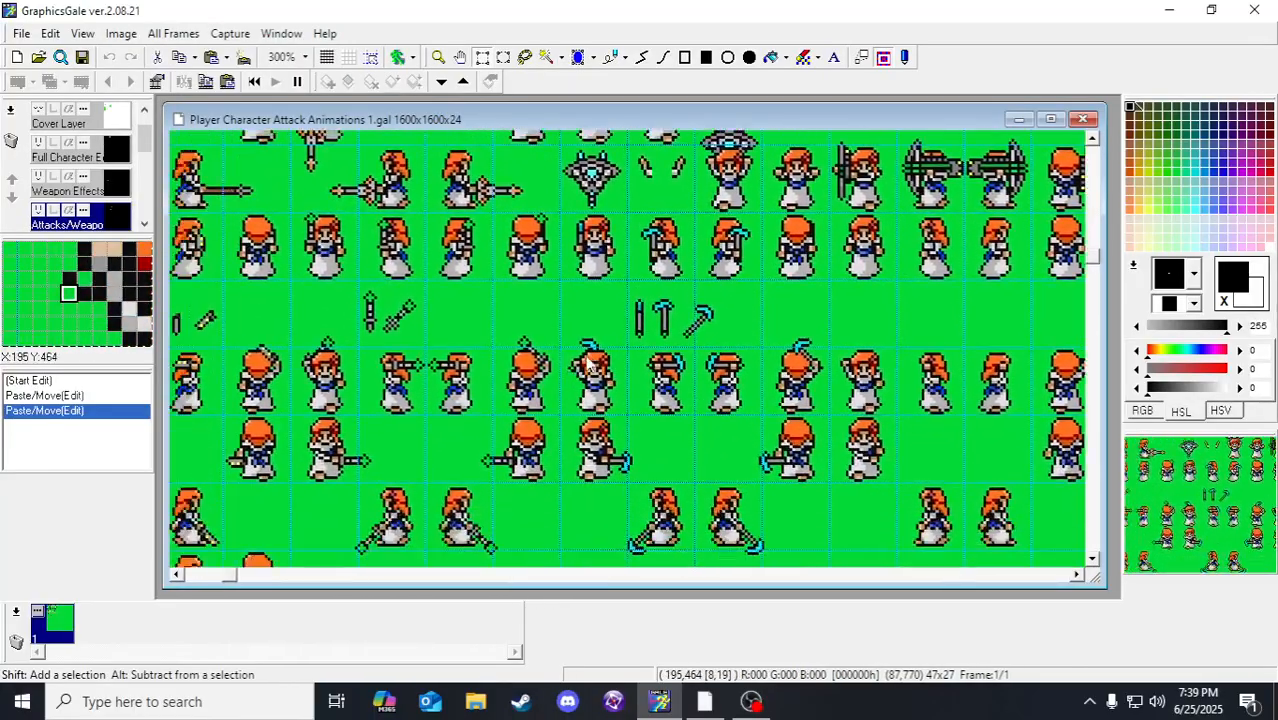
pyautogui.hscroll(-3, 540, 400)
pyautogui.scroll(-2, 551, 435)
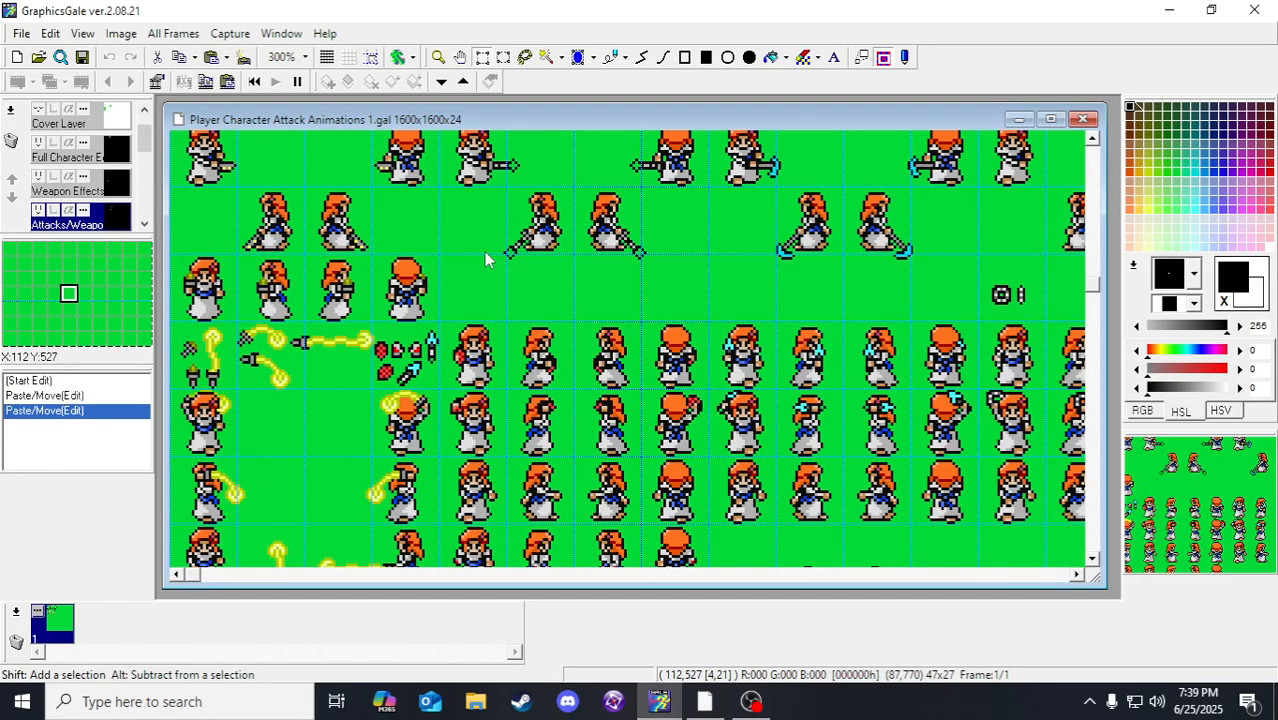
pyautogui.scroll(2, 490, 280)
pyautogui.scroll(1, 478, 400)
pyautogui.scroll(1, 478, 400)
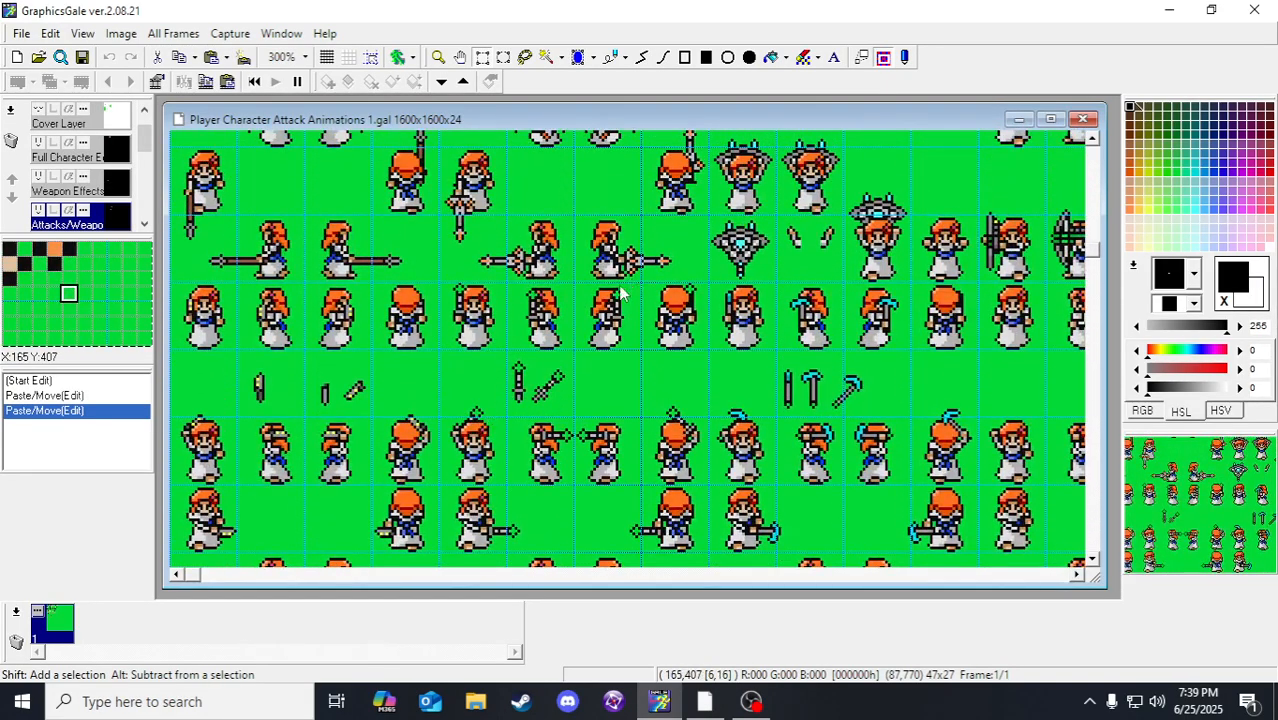
# Step: Compare the crossbow and pickaxe frames with the sword, staff and shovel swing poses higher on the sheet
pyautogui.hscroll(4, 530, 398)
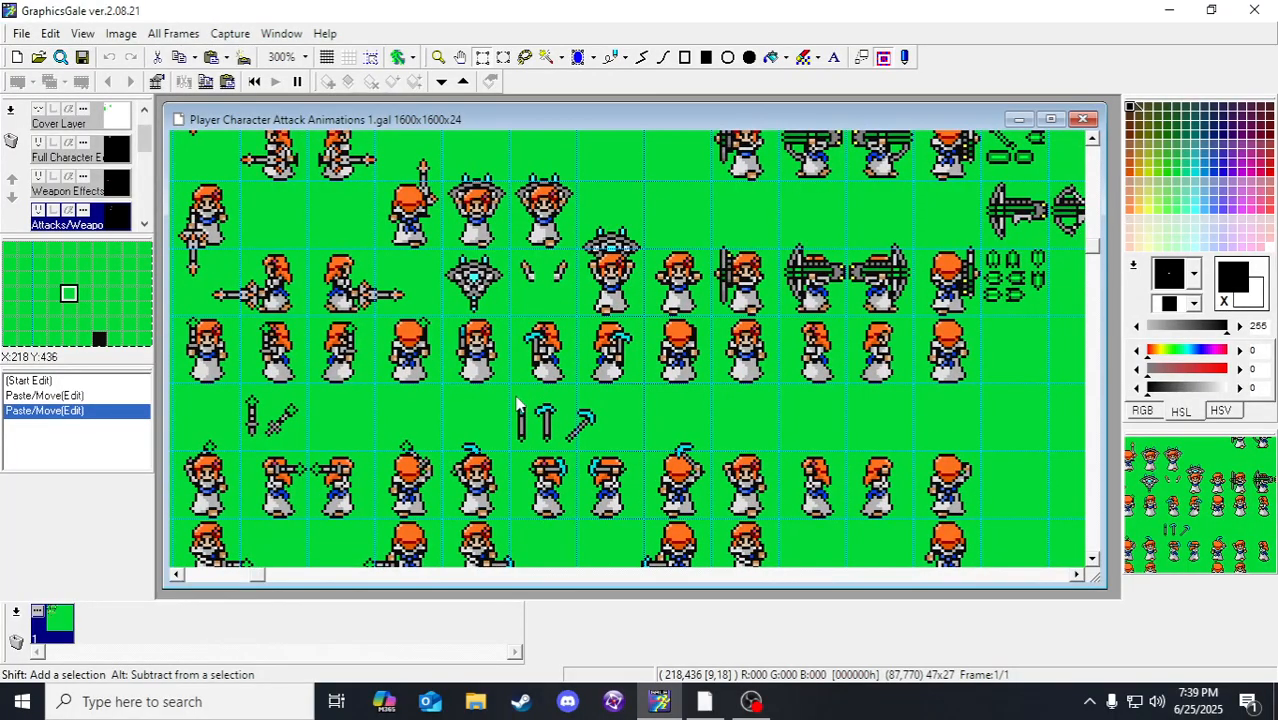
pyautogui.moveTo(517, 404)
pyautogui.mouseDown()
pyautogui.moveTo(521, 376)
pyautogui.moveTo(782, 327)
pyautogui.mouseUp()
pyautogui.moveTo(480, 247); pyautogui.dragTo(458, 467)
pyautogui.moveTo(436, 233); pyautogui.dragTo(433, 440)
pyautogui.moveTo(436, 277)
pyautogui.mouseDown()
pyautogui.moveTo(499, 430)
pyautogui.moveTo(460, 395)
pyautogui.mouseUp()
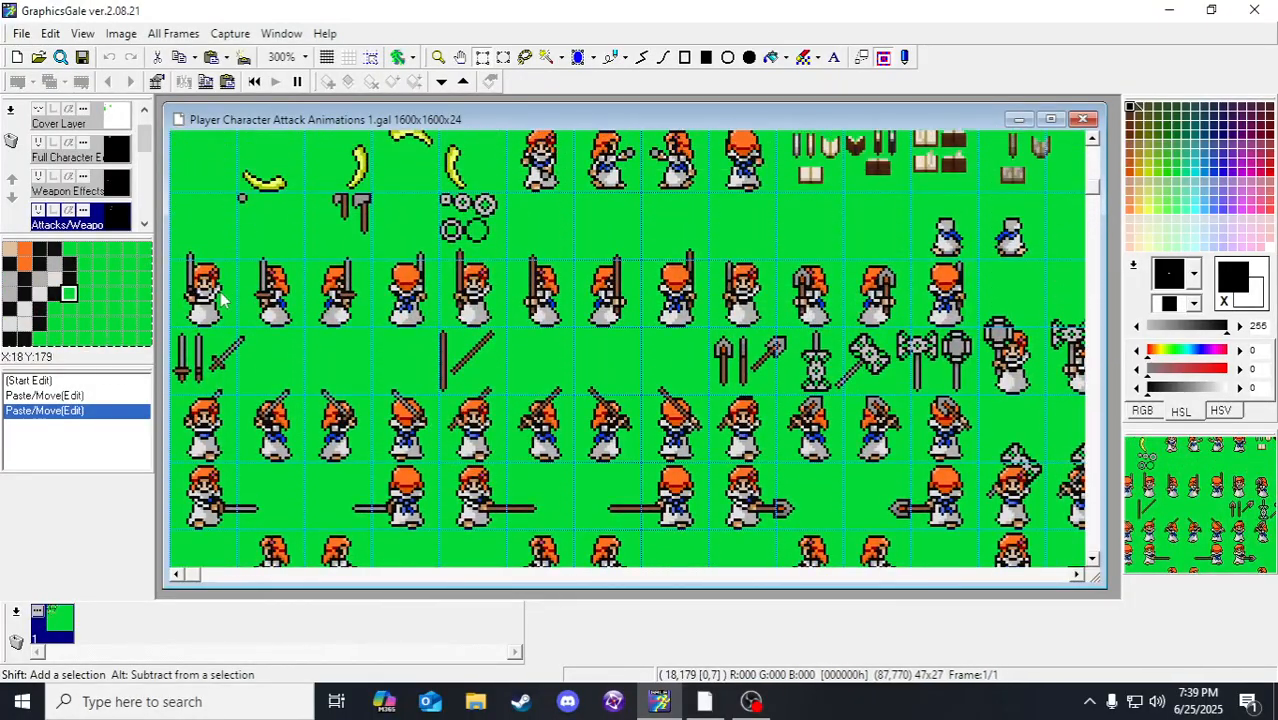
pyautogui.moveTo(553, 428); pyautogui.dragTo(553, 442)
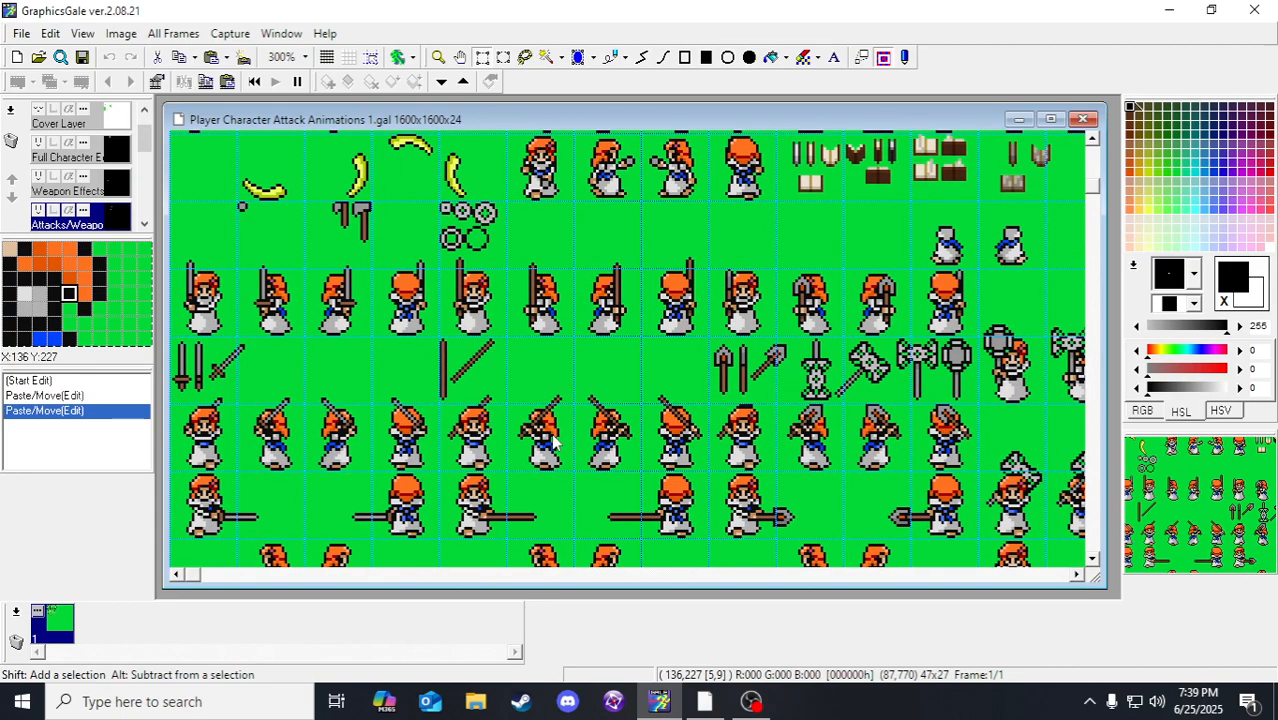
pyautogui.scroll(-1, 555, 440)
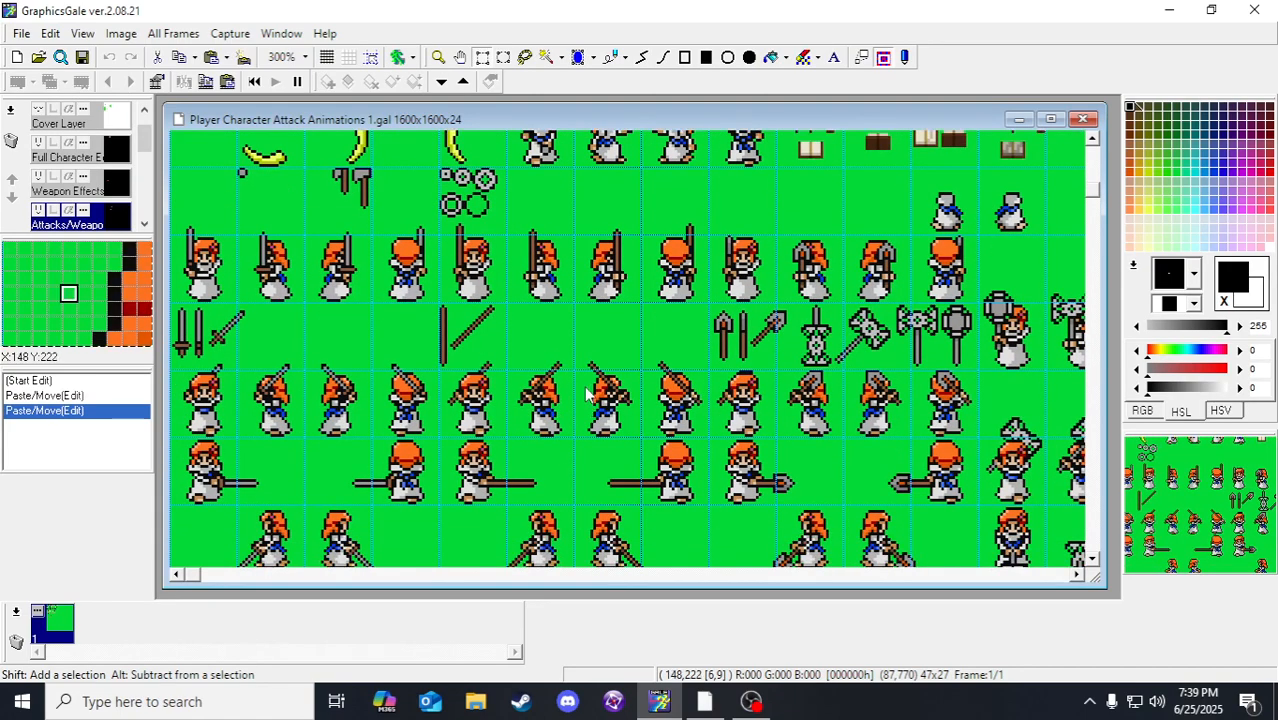
pyautogui.scroll(-3, 585, 388)
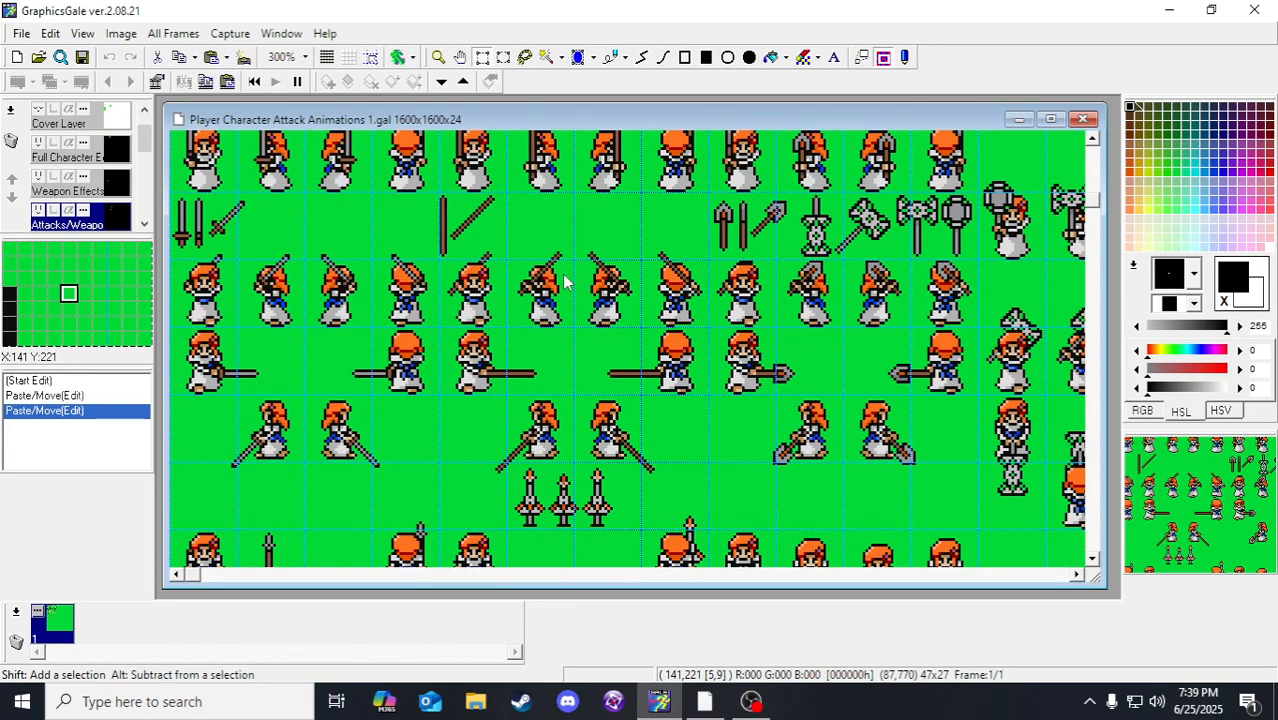
# Step: With grid snapping on and the Legs layer active, copy the 96x72 block of staff swing poses starting at X 96, Y 216
pyautogui.scroll(-4, 117, 185)
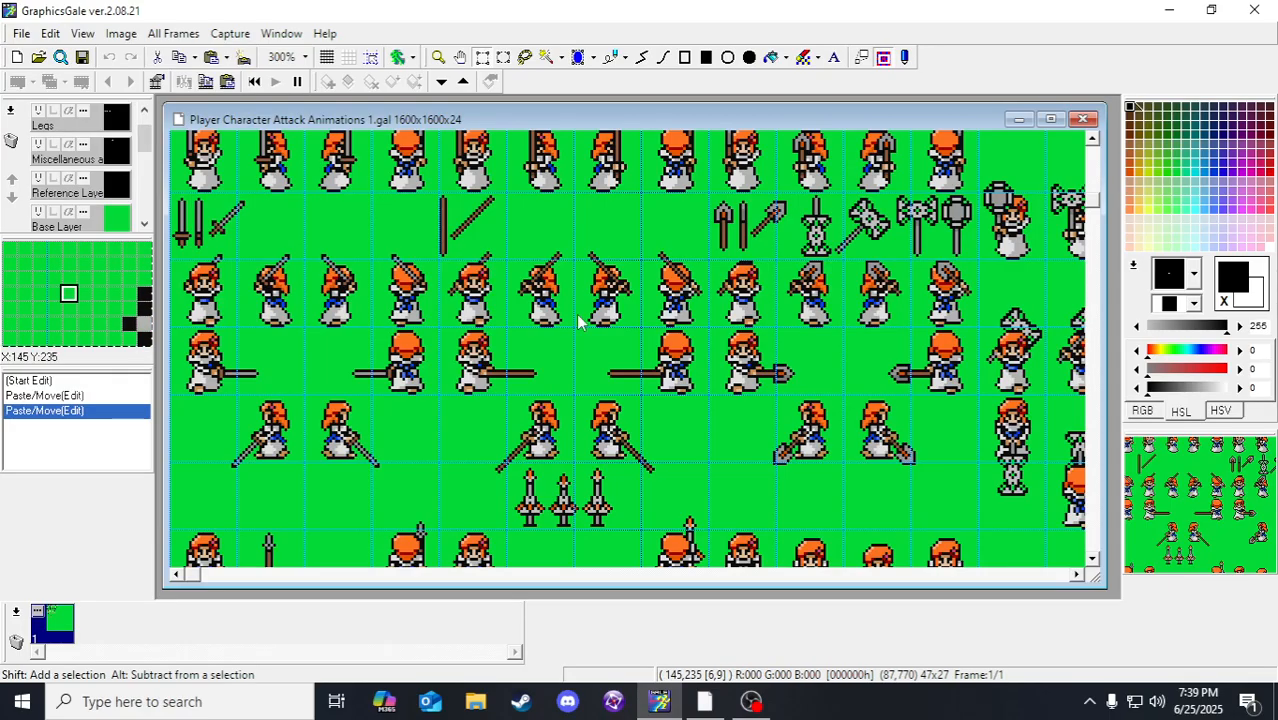
pyautogui.scroll(2, 548, 315)
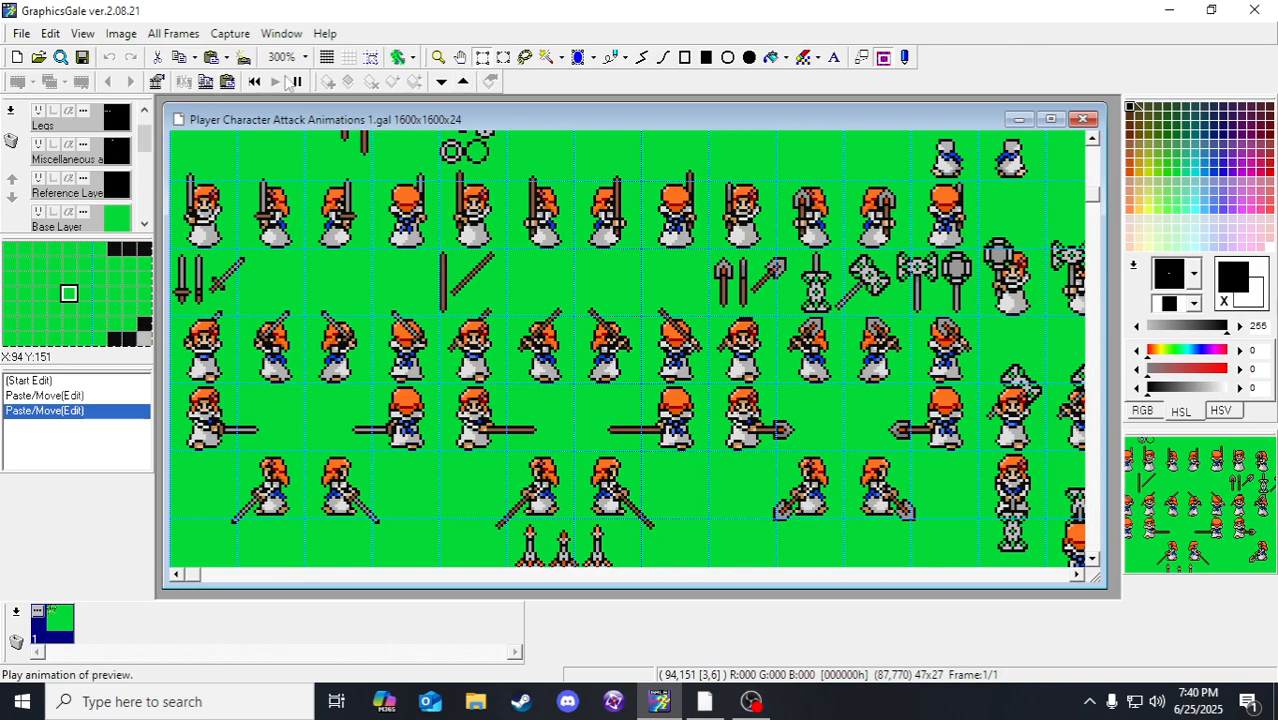
pyautogui.click(370, 56)
pyautogui.scroll(1, 80, 204)
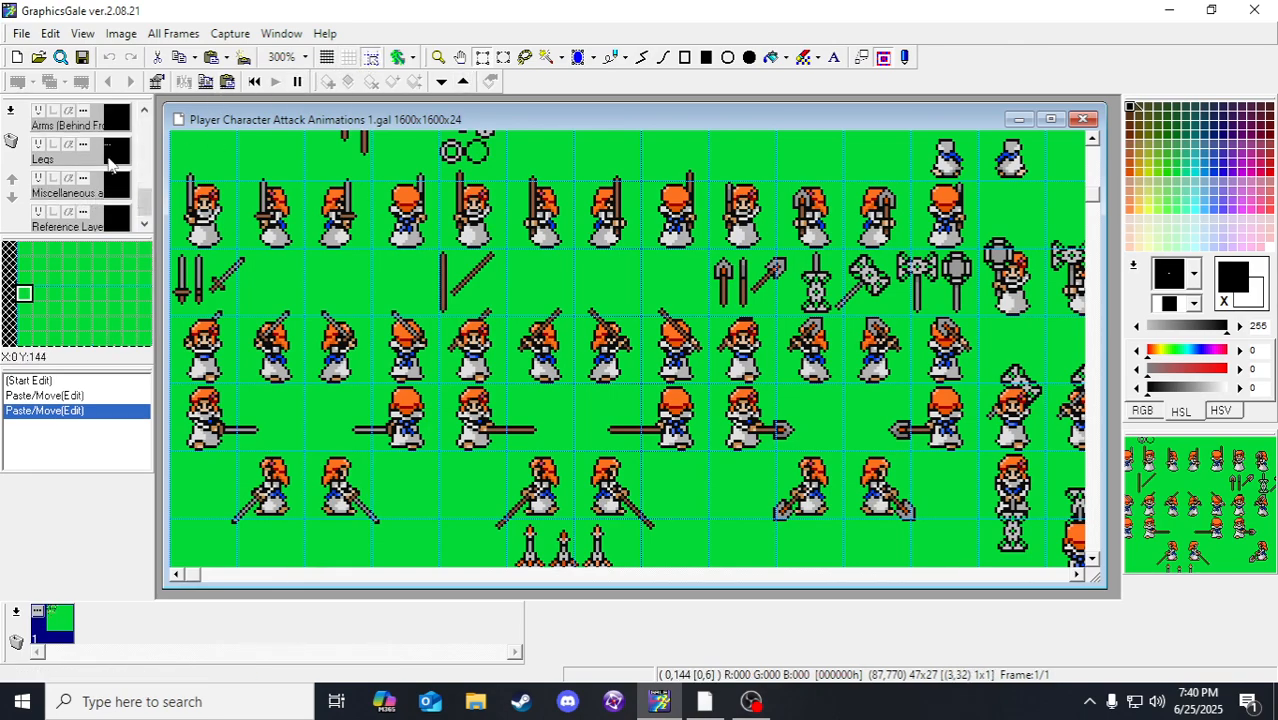
pyautogui.click(112, 166)
pyautogui.scroll(1, 500, 262)
pyautogui.scroll(-1, 459, 239)
pyautogui.moveTo(440, 182); pyautogui.dragTo(458, 342)
pyautogui.scroll(-1, 665, 413)
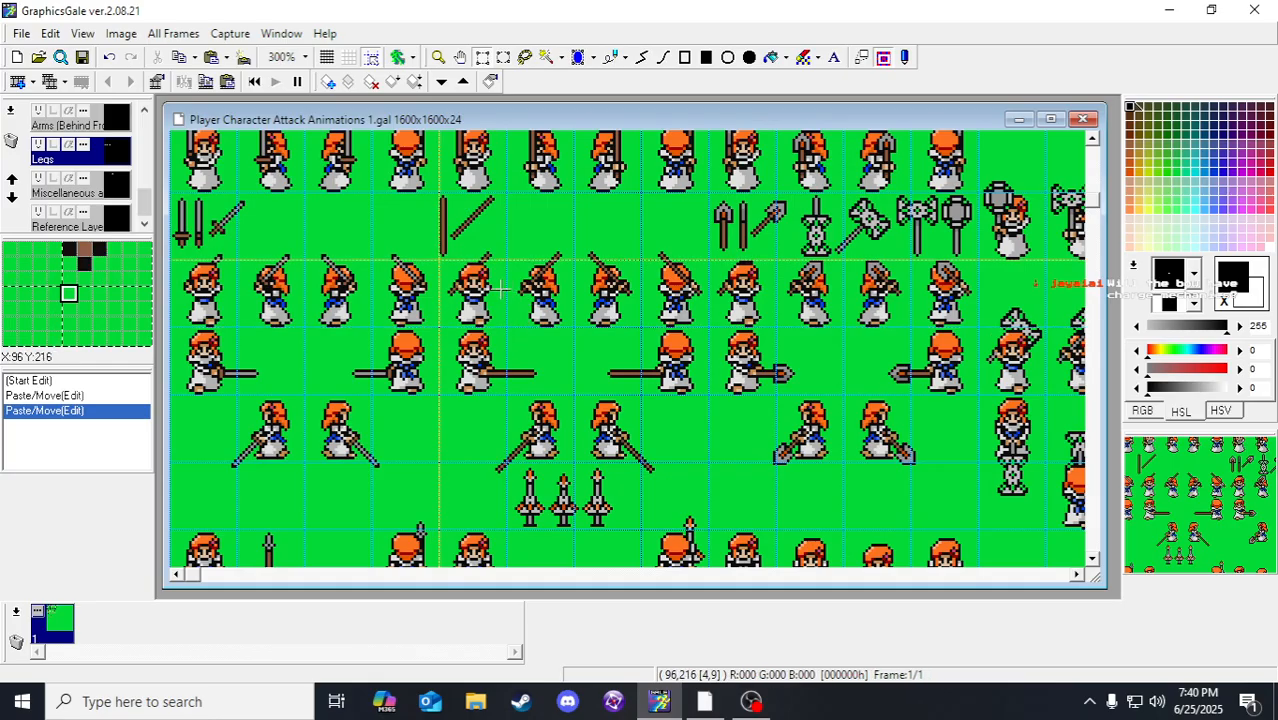
pyautogui.moveTo(466, 288); pyautogui.dragTo(683, 420)
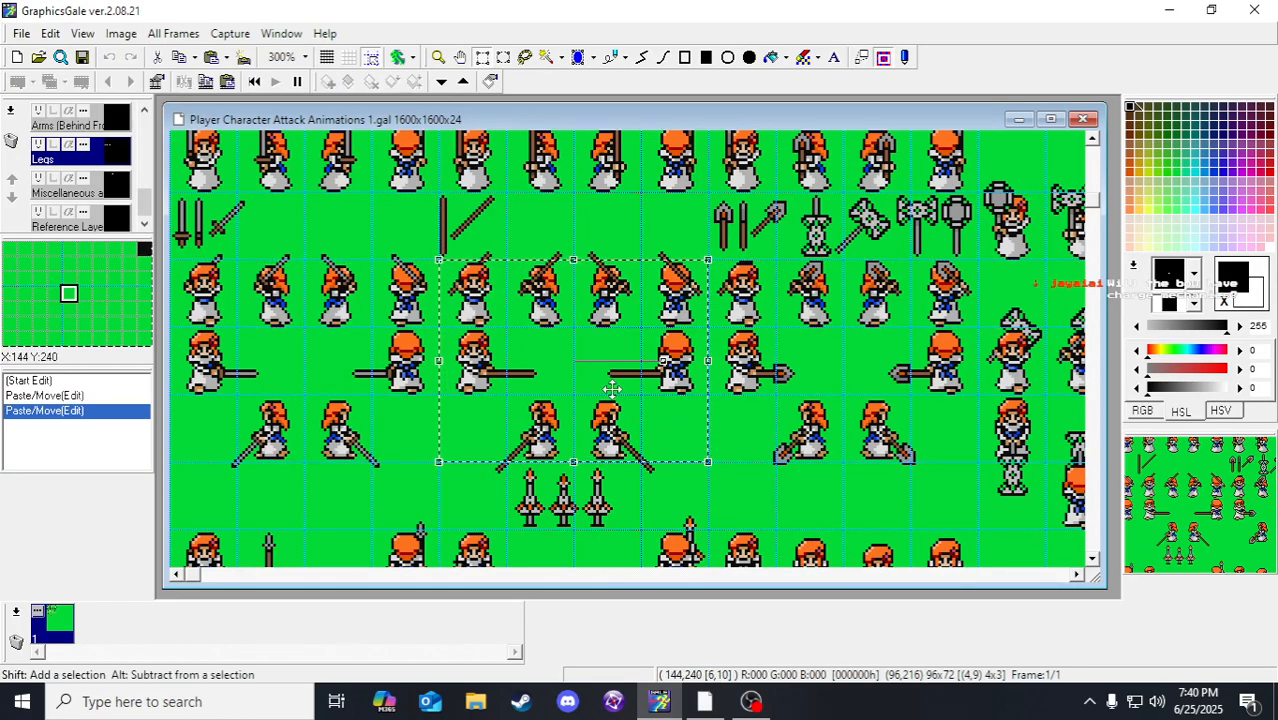
# Step: Paste the copied leg sprites into the empty cells directly below the last player row, at X 0, Y 792
pyautogui.scroll(-3, 610, 390)
pyautogui.scroll(-15, 603, 392)
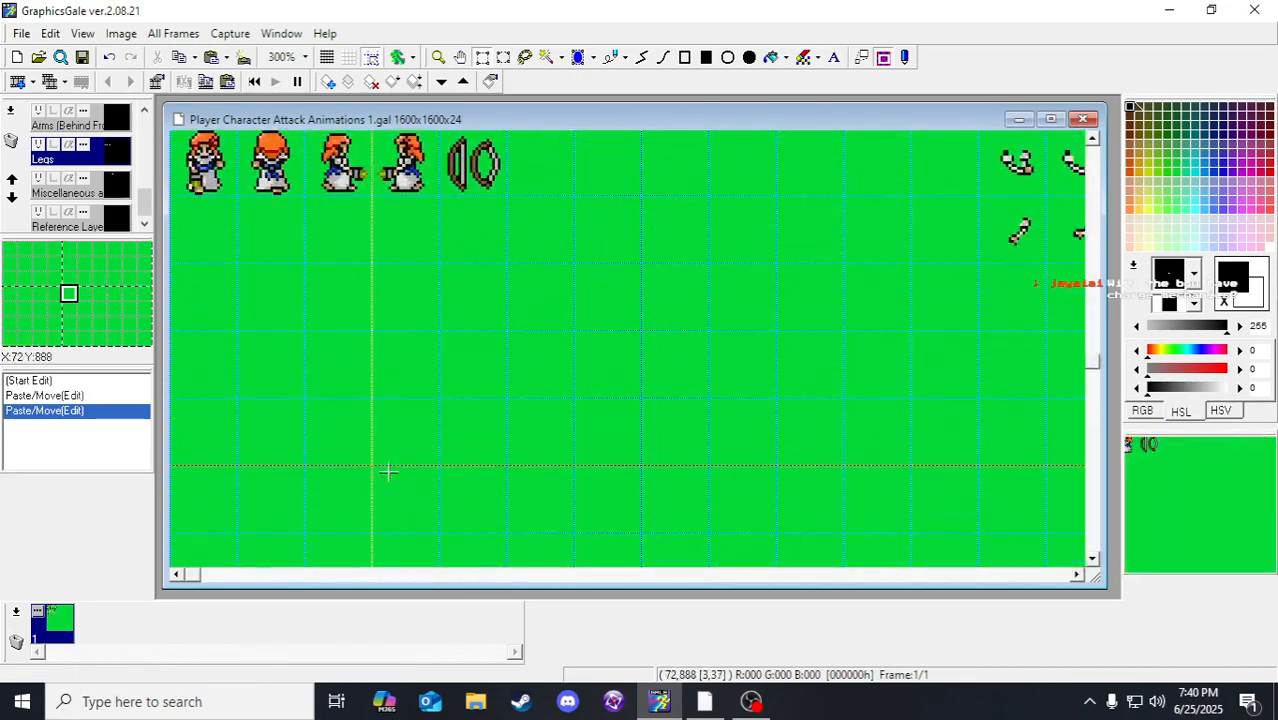
pyautogui.scroll(2, 350, 440)
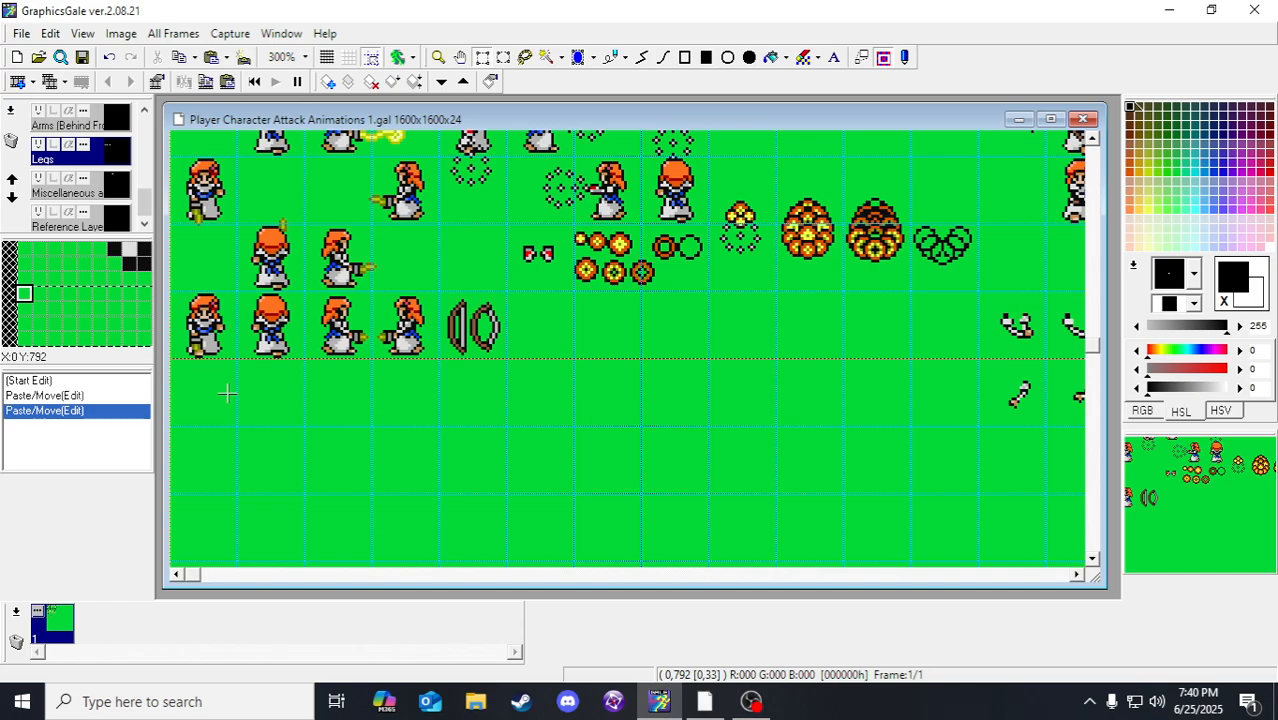
pyautogui.hotkey('ctrl', 'v')
pyautogui.moveTo(335, 288); pyautogui.dragTo(291, 419)
pyautogui.scroll(-1, 293, 421)
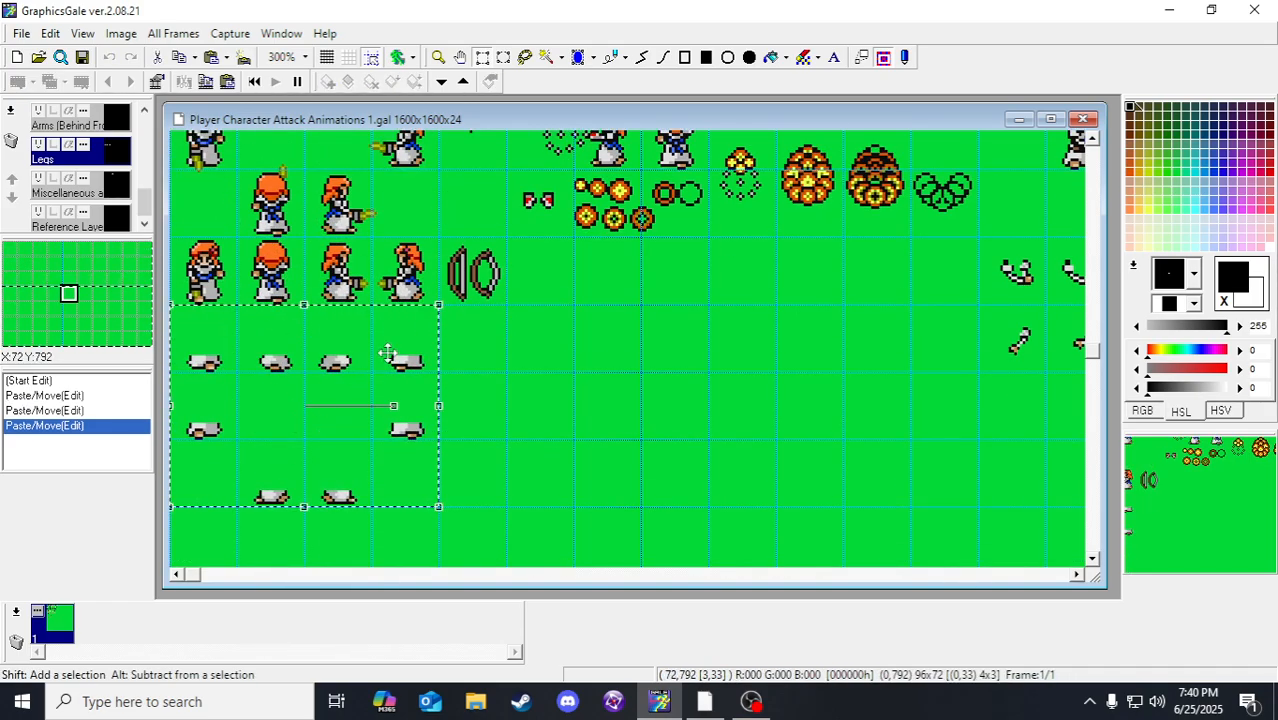
# Step: Deselect the pasted leg sprites and compare them with the finished player rows and bow sprites above
pyautogui.scroll(2, 387, 352)
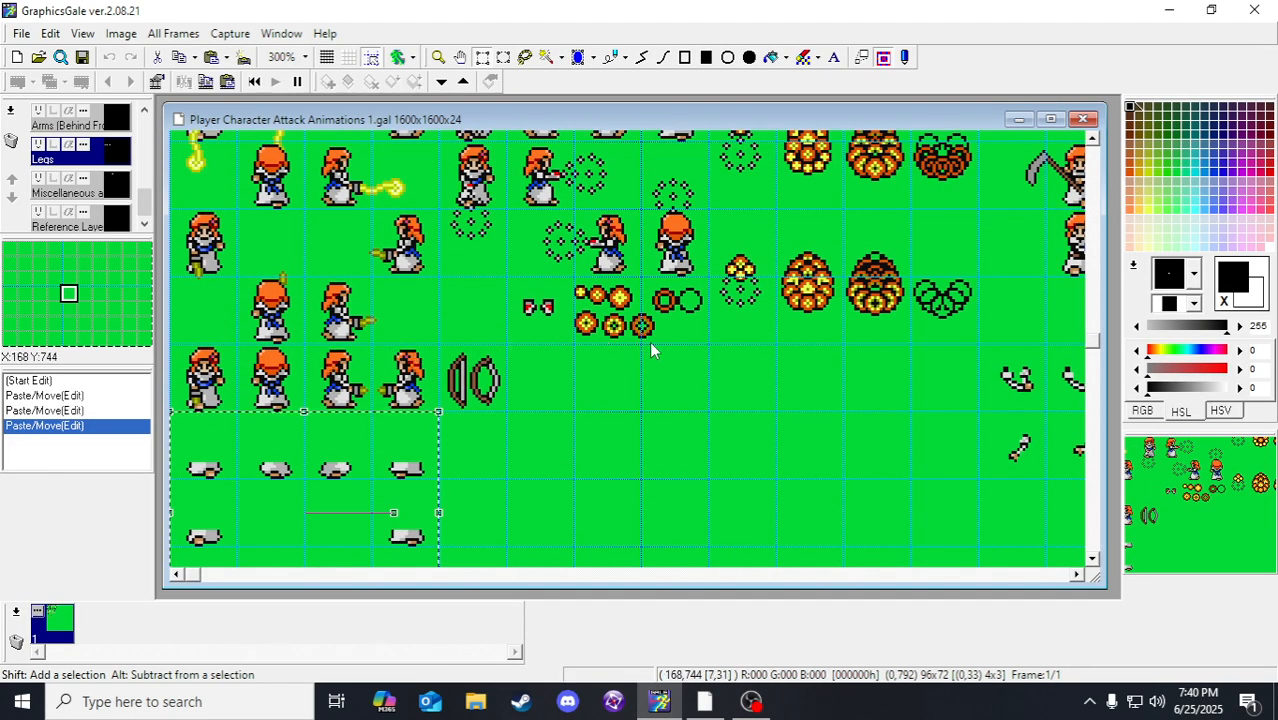
pyautogui.scroll(1, 628, 452)
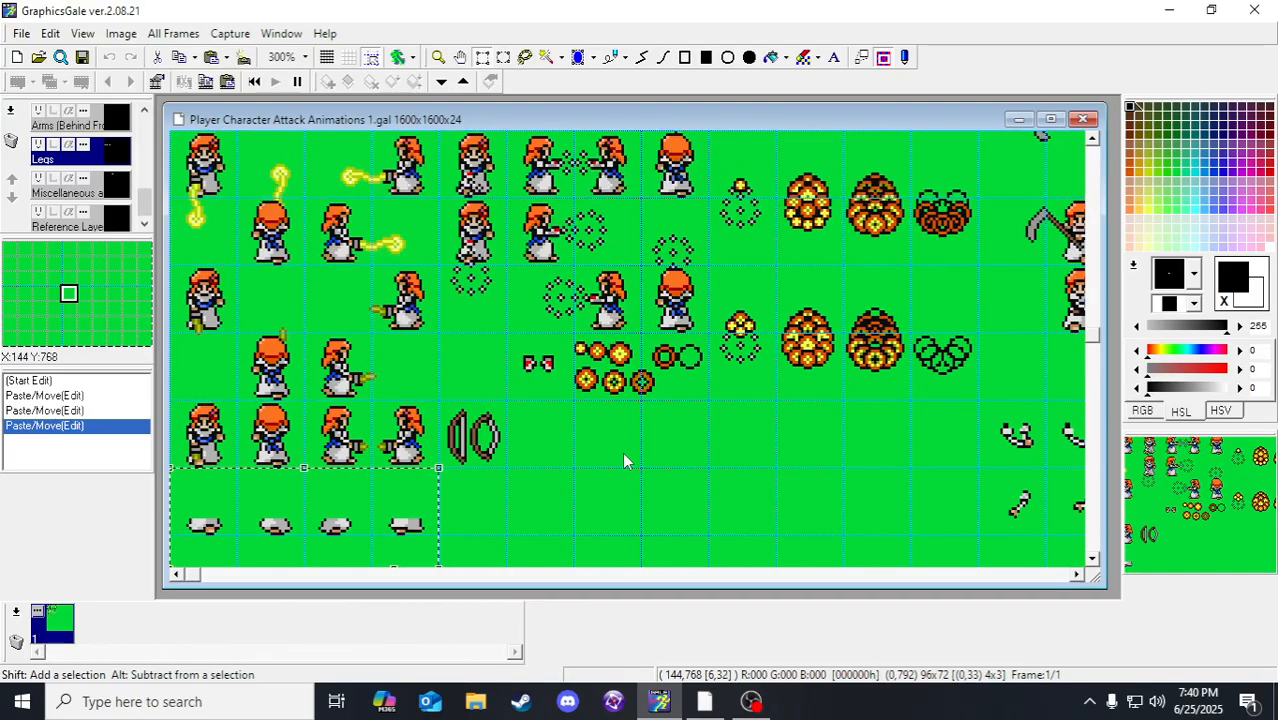
pyautogui.scroll(-2, 622, 452)
pyautogui.scroll(1, 470, 260)
pyautogui.scroll(-1, 541, 326)
pyautogui.scroll(-1, 556, 312)
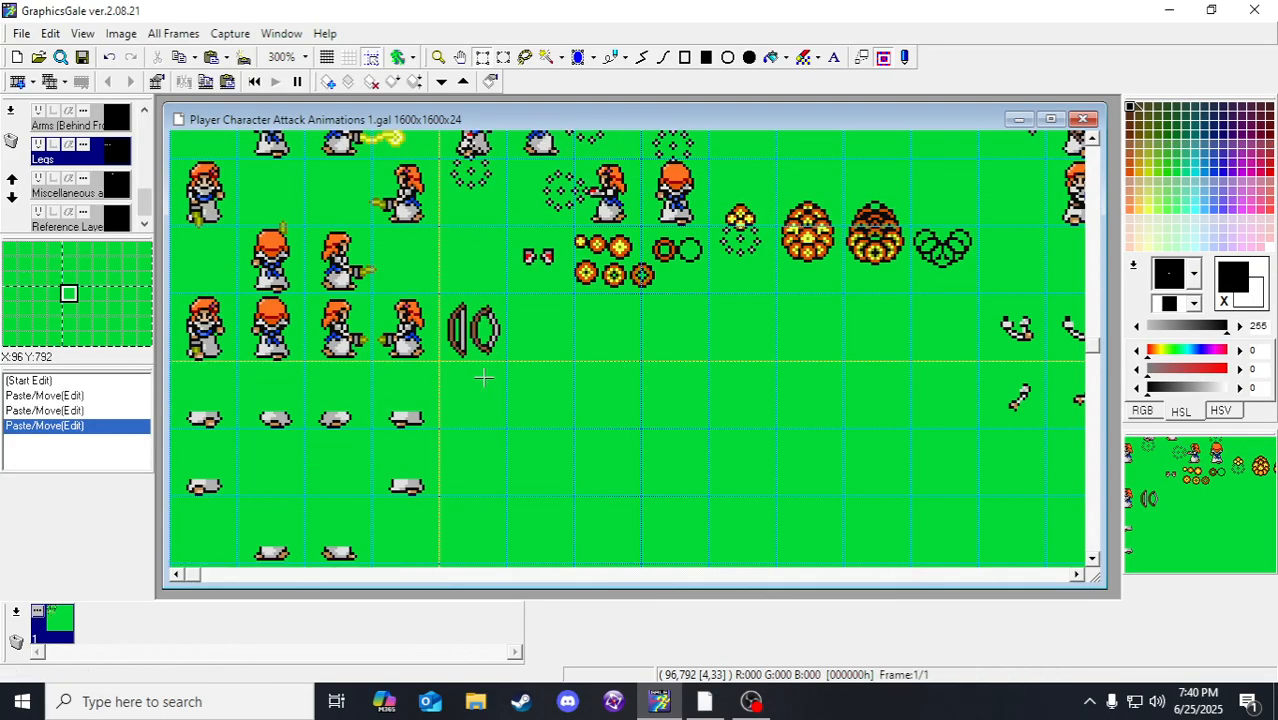
pyautogui.click(485, 371)
pyautogui.scroll(-1, 338, 86)
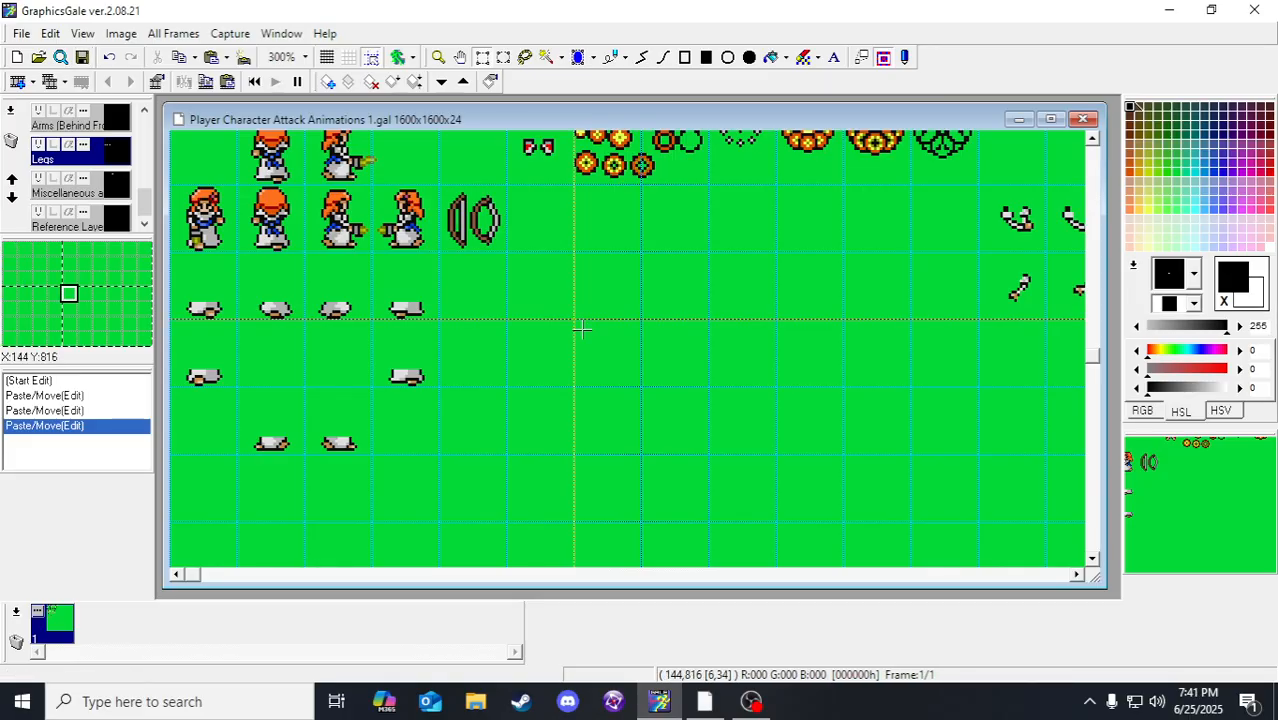
pyautogui.scroll(1, 542, 302)
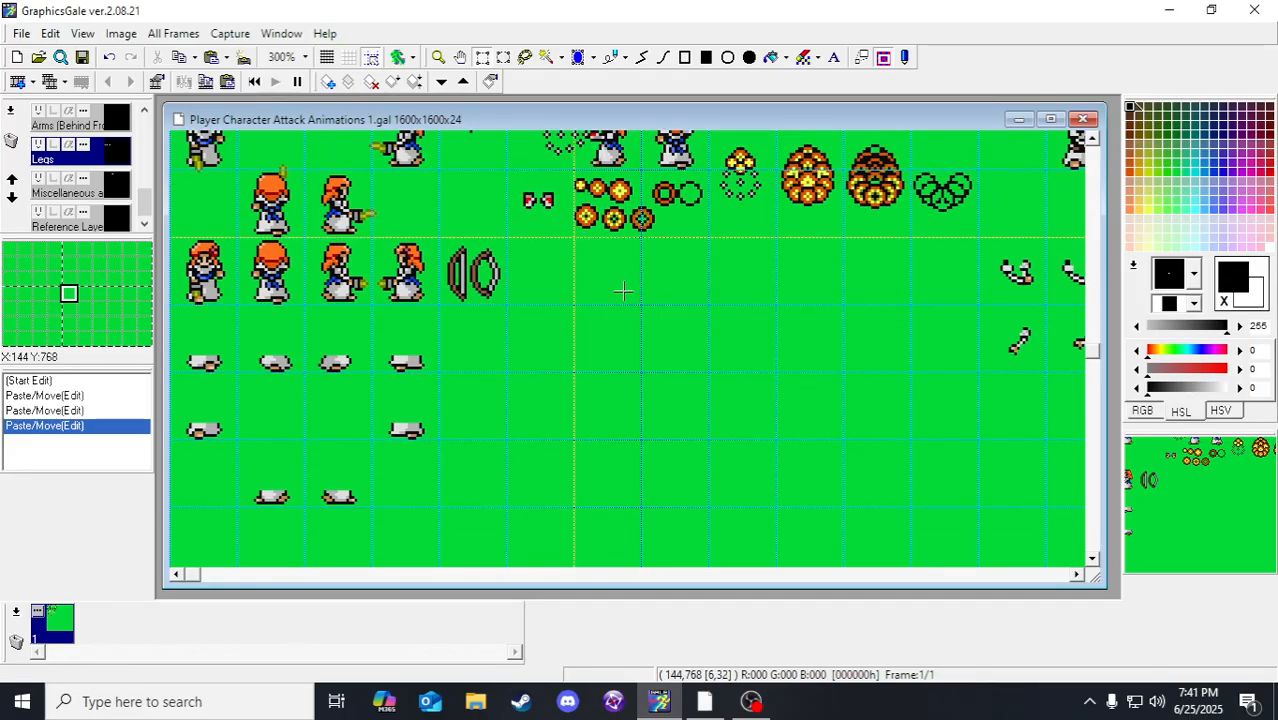
pyautogui.scroll(3, 590, 330)
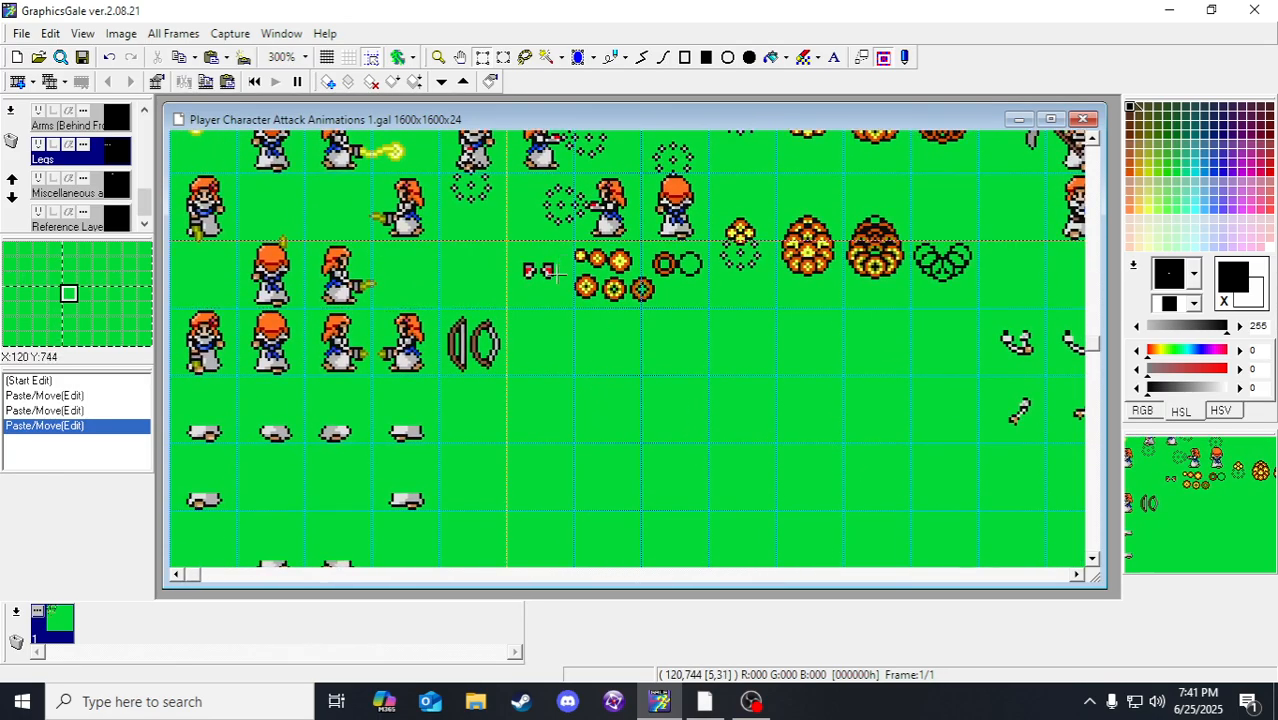
pyautogui.scroll(-2, 650, 350)
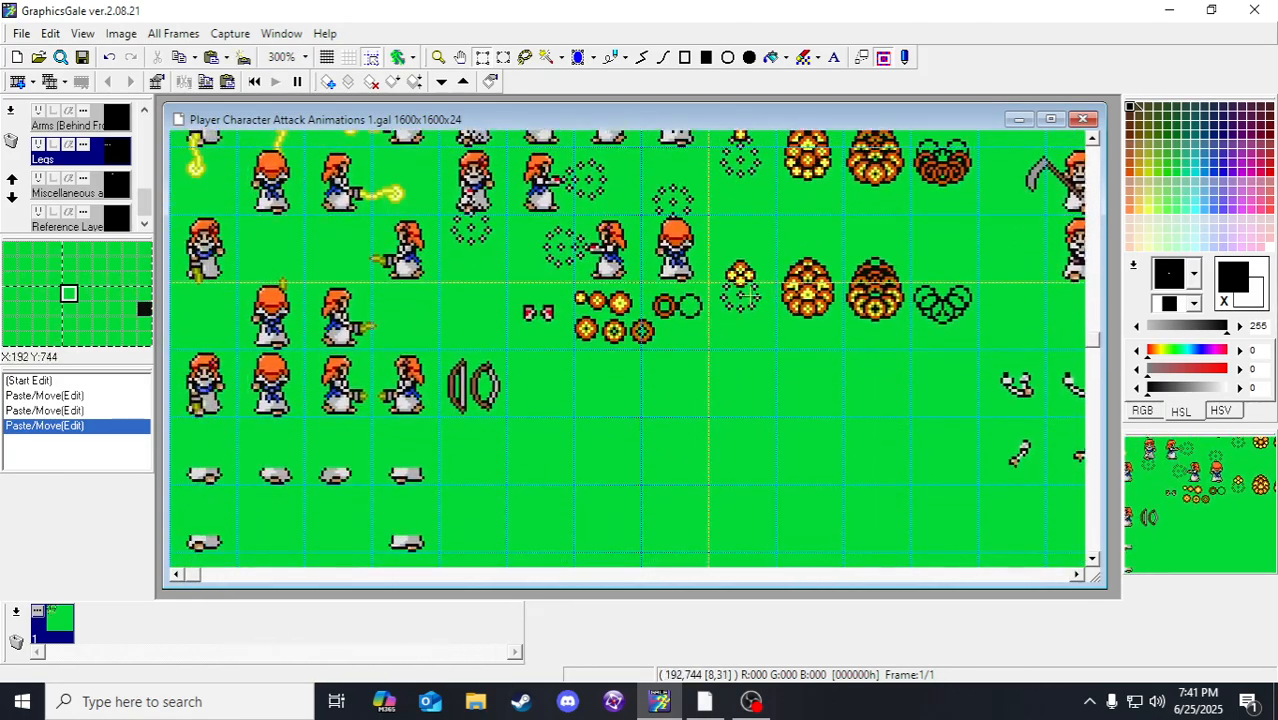
# Step: Make the Body layer active for copying from the weapon swing poses higher on the sheet
pyautogui.scroll(10, 440, 296)
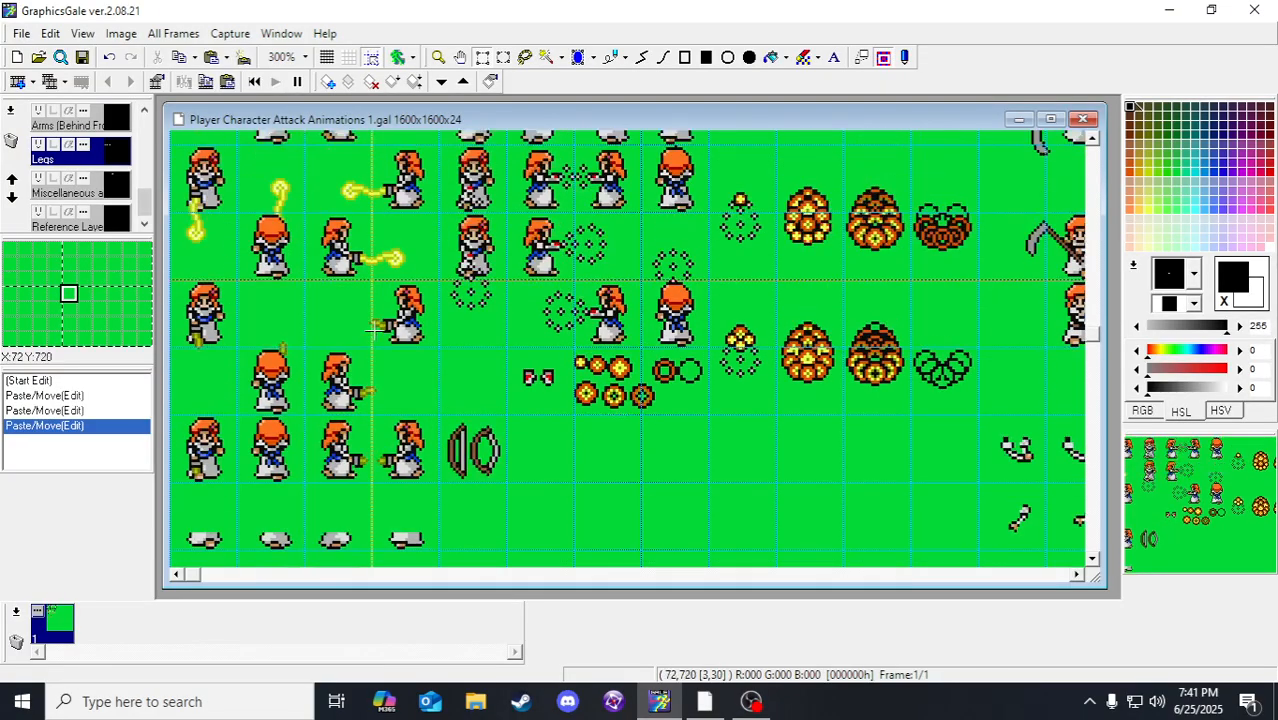
pyautogui.scroll(2, 114, 213)
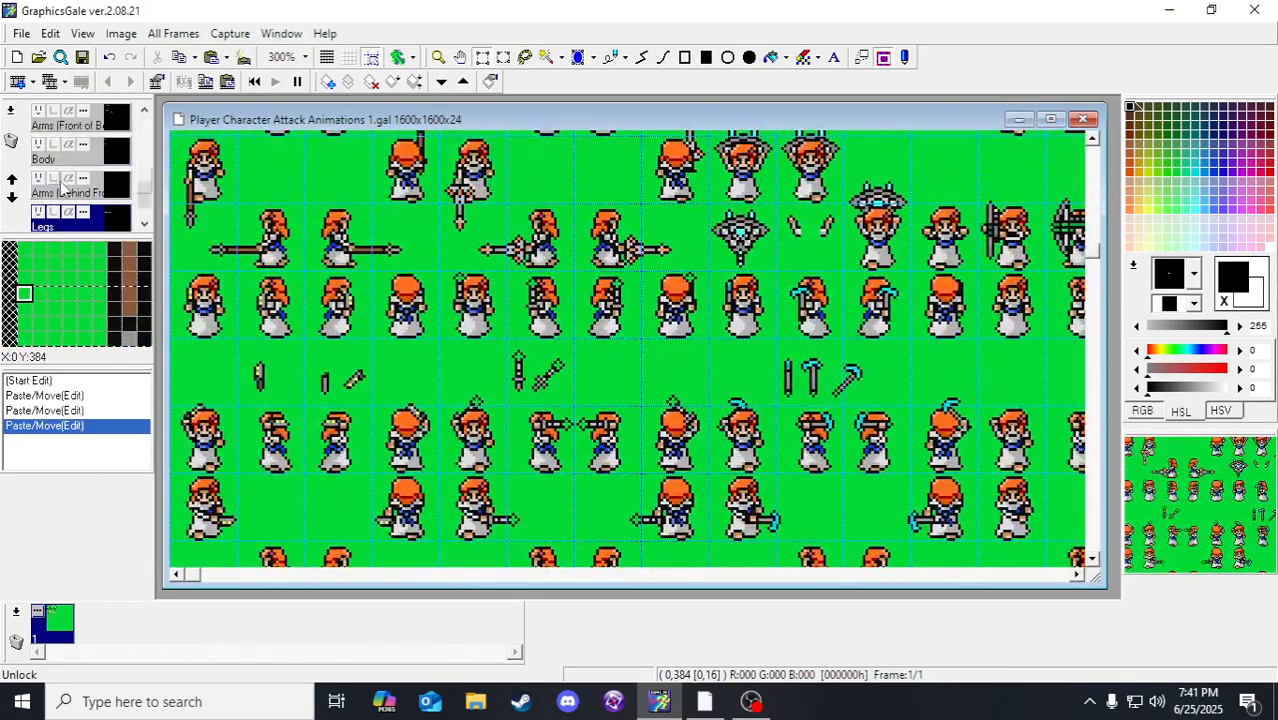
pyautogui.scroll(3, 548, 397)
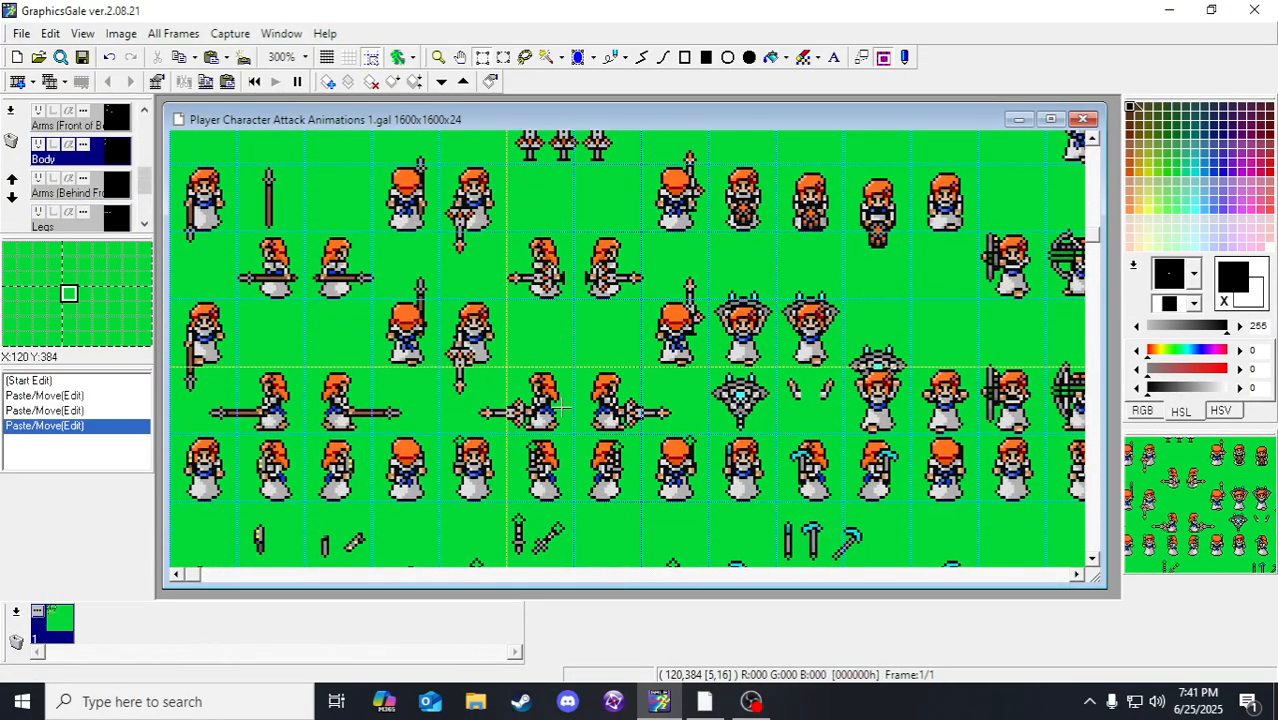
pyautogui.scroll(3, 565, 405)
pyautogui.hscroll(2, 600, 450)
pyautogui.scroll(2, 667, 520)
pyautogui.hscroll(1, 667, 520)
pyautogui.moveTo(480, 272); pyautogui.dragTo(672, 460)
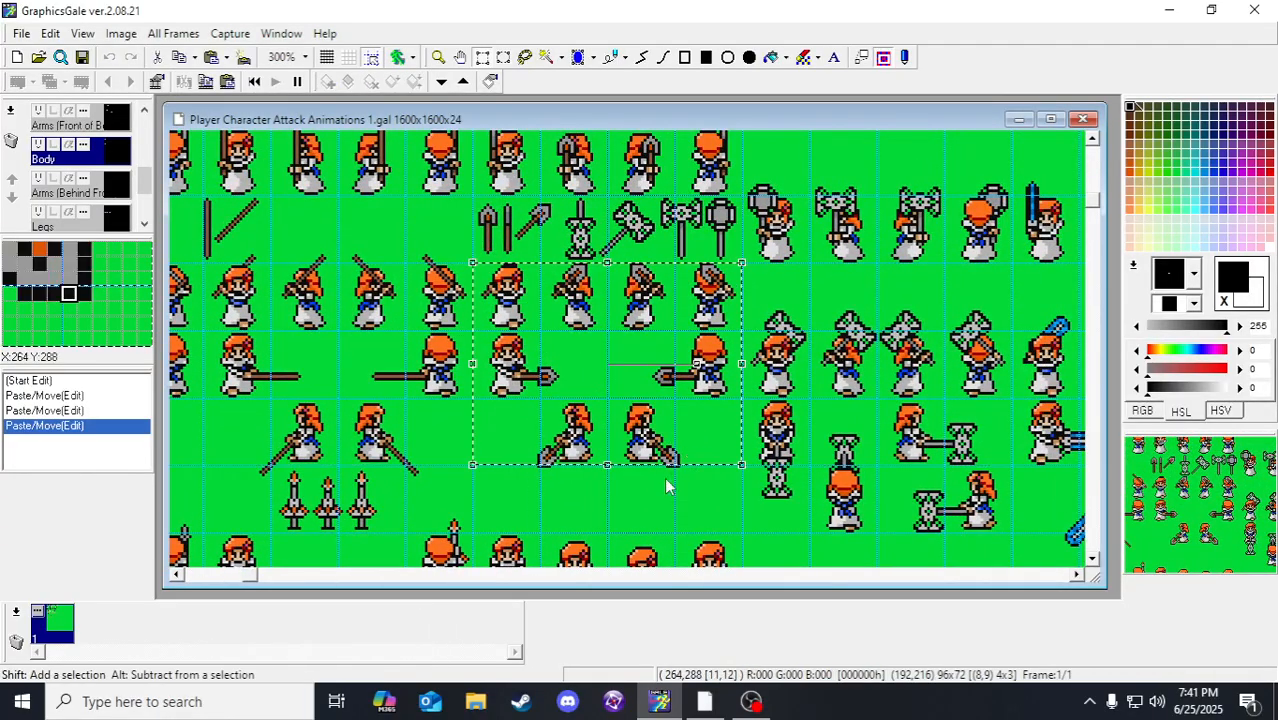
pyautogui.scroll(6, 607, 364)
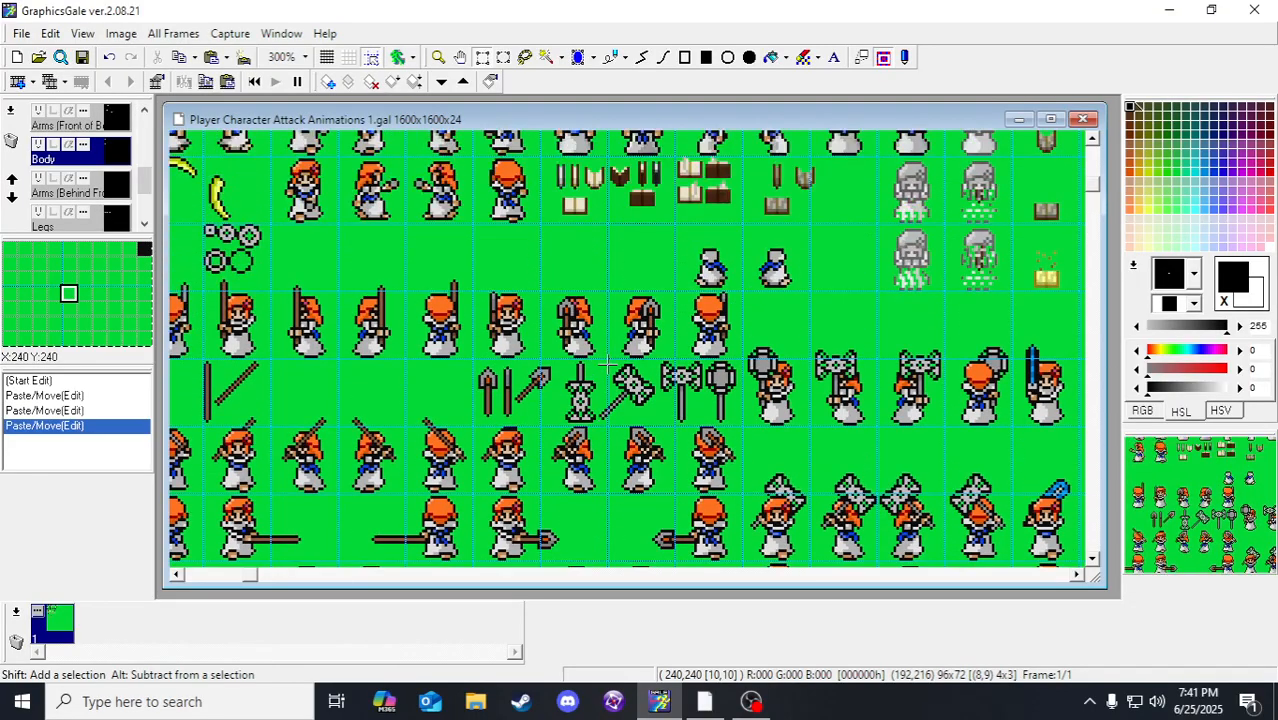
pyautogui.scroll(-3, 485, 328)
pyautogui.hscroll(-3, 485, 328)
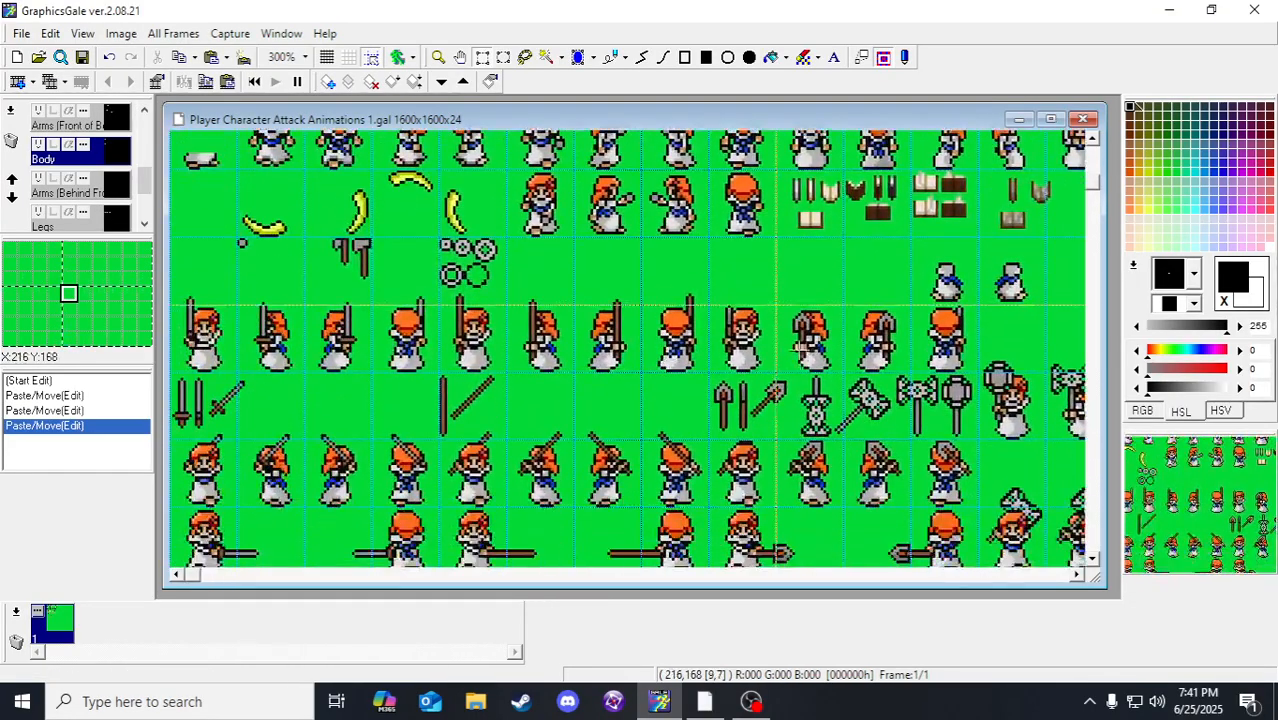
# Step: Copy the Body layer's sprites from the 96x72 block of staff swing poses starting at X 96, Y 216
pyautogui.scroll(-2, 485, 328)
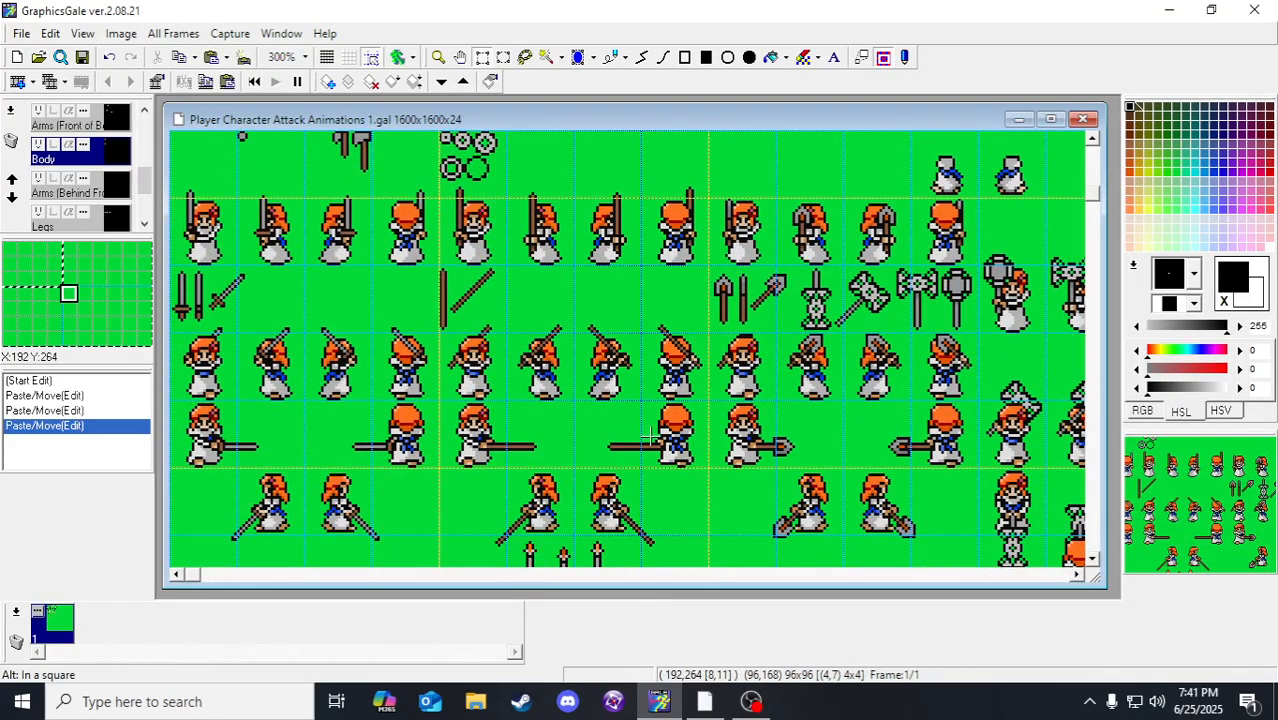
pyautogui.moveTo(438, 332); pyautogui.dragTo(682, 466)
pyautogui.scroll(-1, 682, 488)
pyautogui.click(425, 437)
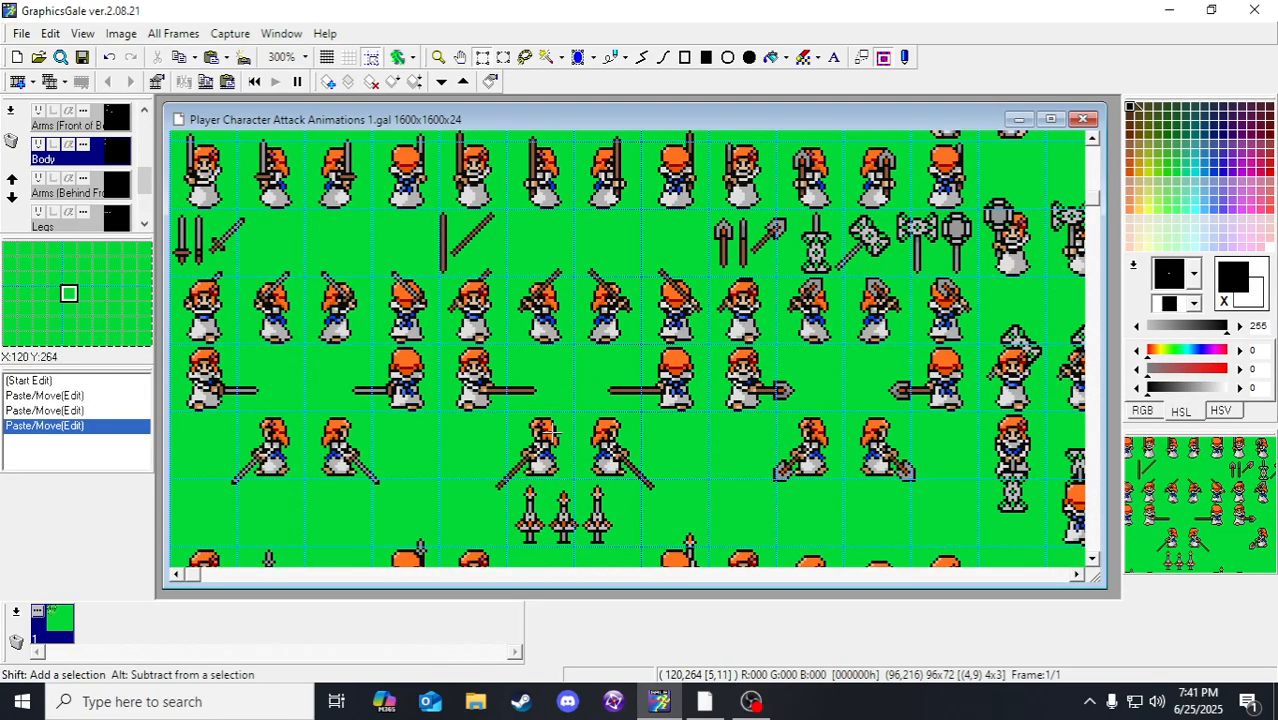
# Step: Paste the copied body sprites over the matching legs at X 0, Y 792 and deselect them
pyautogui.scroll(-5, 425, 437)
pyautogui.scroll(-20, 425, 437)
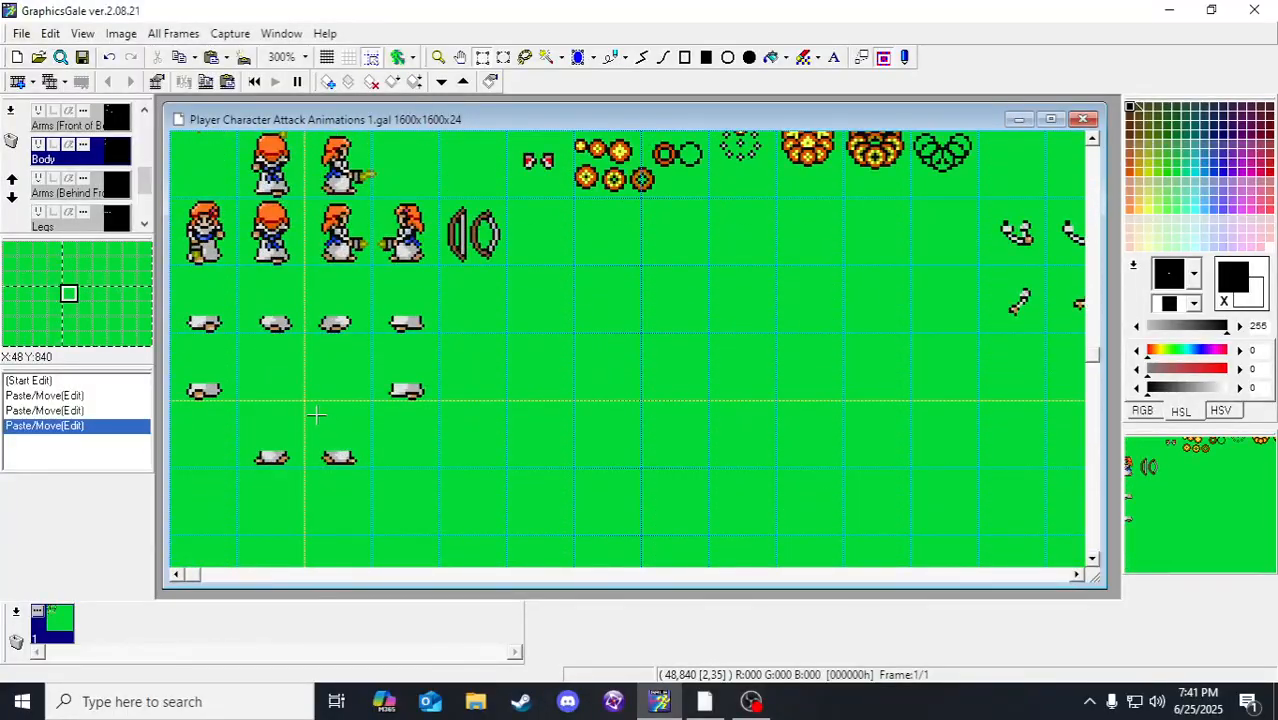
pyautogui.hotkey('ctrl', 'v')
pyautogui.moveTo(353, 365); pyautogui.dragTo(274, 359)
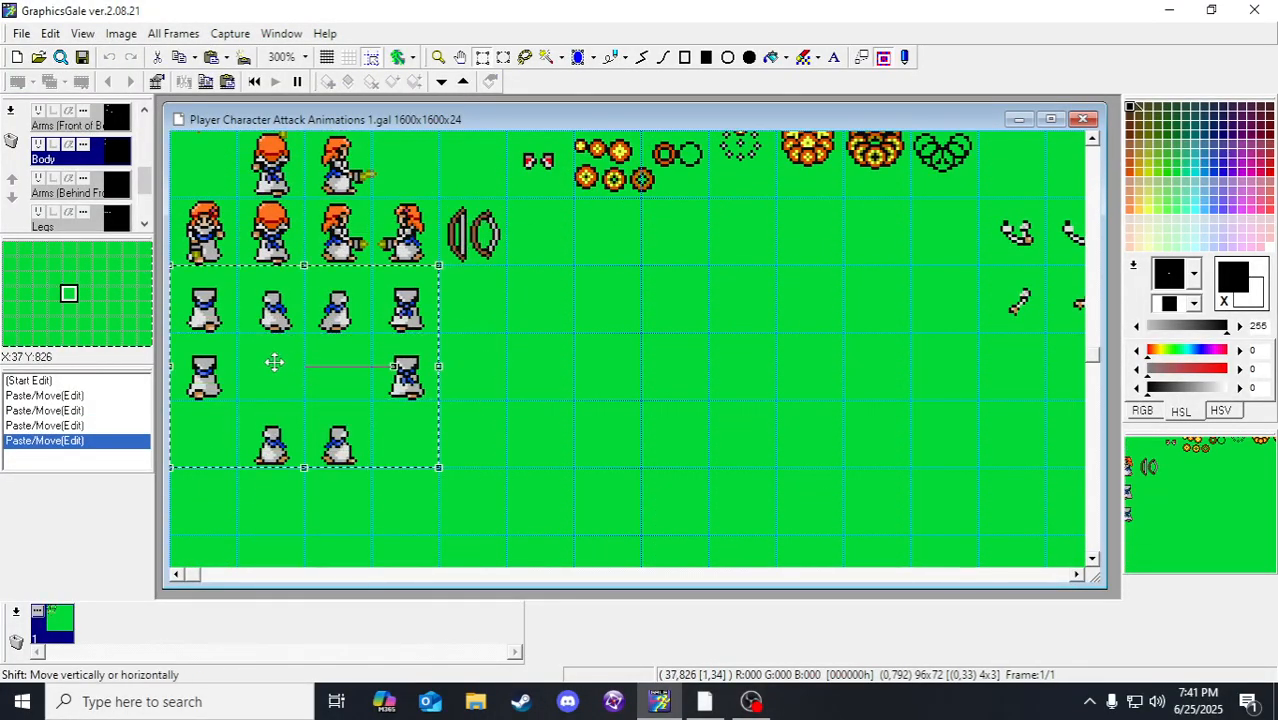
pyautogui.click(628, 368)
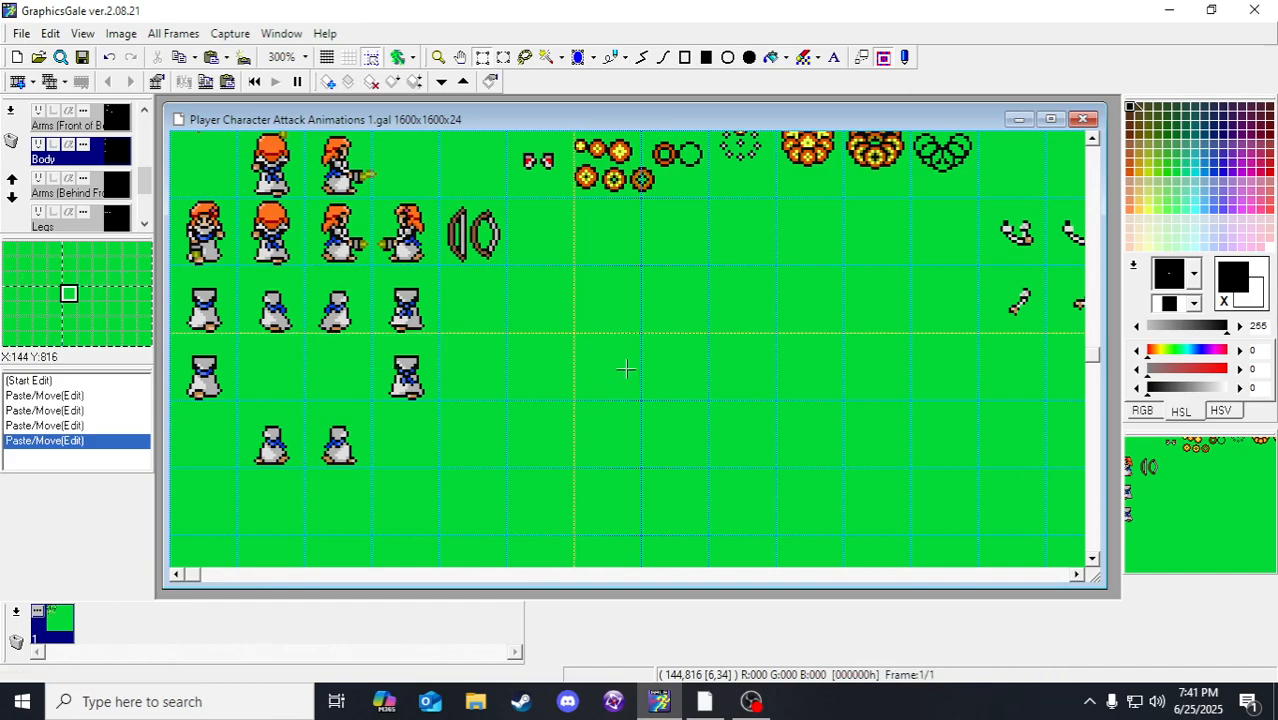
# Step: Examine the hand-tool, weapon and staff poses across the sheet as references for the bow attack
pyautogui.scroll(1, 625, 369)
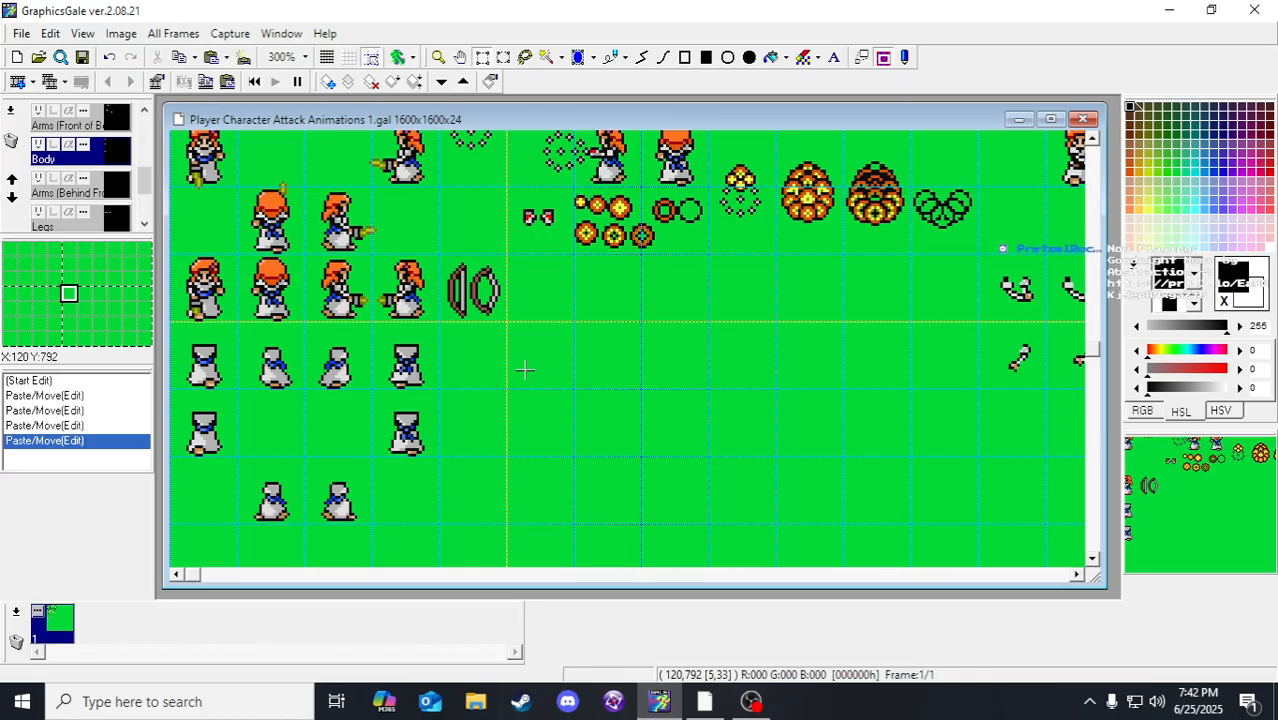
pyautogui.scroll(3, 525, 370)
pyautogui.scroll(-3, 525, 370)
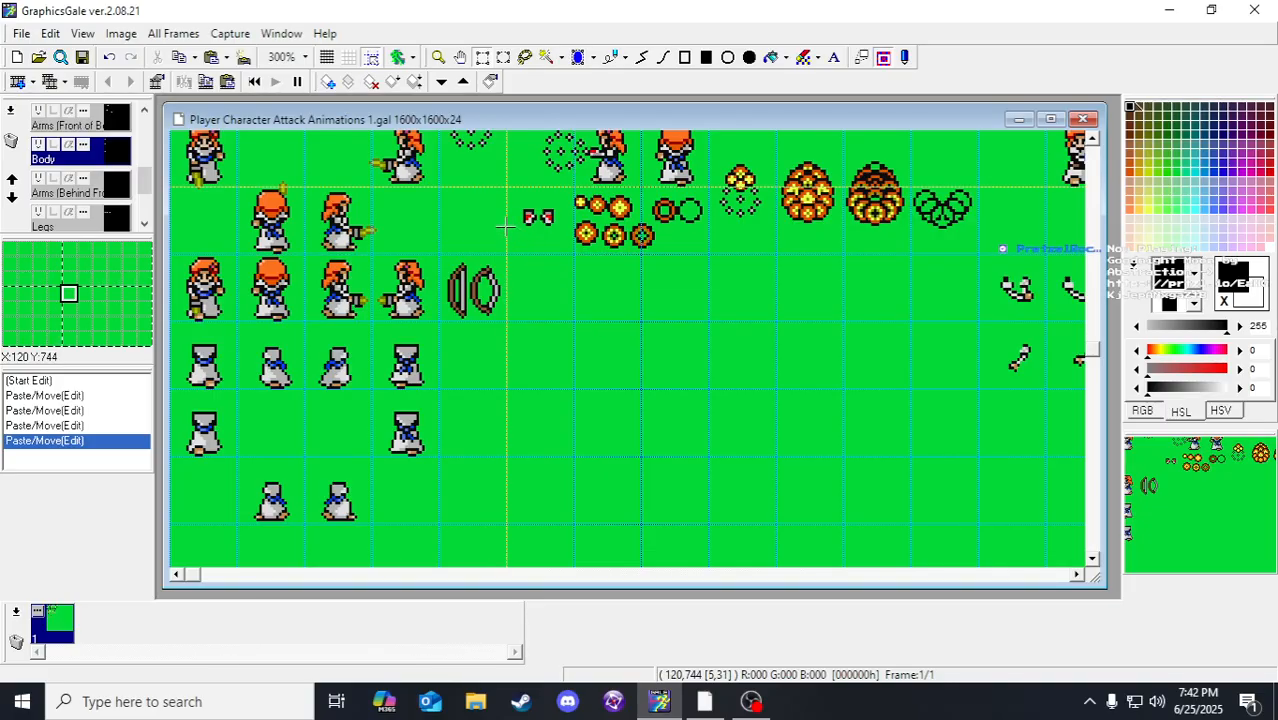
pyautogui.moveTo(483, 244); pyautogui.dragTo(408, 505)
pyautogui.moveTo(545, 298); pyautogui.dragTo(463, 361)
pyautogui.moveTo(665, 208); pyautogui.dragTo(631, 271)
pyautogui.moveTo(430, 471); pyautogui.dragTo(625, 228)
pyautogui.moveTo(430, 435); pyautogui.dragTo(502, 322)
pyautogui.moveTo(448, 273); pyautogui.dragTo(445, 419)
pyautogui.moveTo(514, 468); pyautogui.dragTo(536, 309)
pyautogui.moveTo(520, 208); pyautogui.dragTo(580, 376)
pyautogui.moveTo(678, 232); pyautogui.dragTo(540, 530)
pyautogui.moveTo(712, 155); pyautogui.dragTo(588, 340)
pyautogui.moveTo(608, 249); pyautogui.dragTo(570, 349)
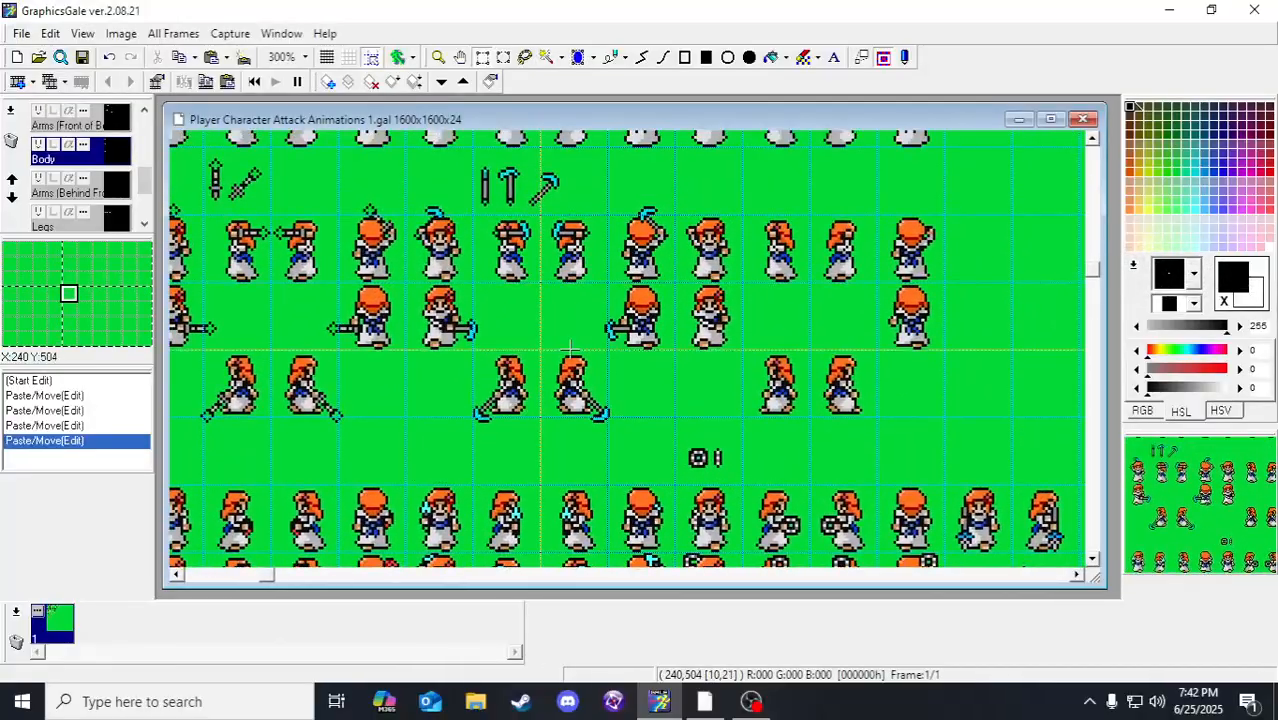
pyautogui.moveTo(622, 145); pyautogui.dragTo(598, 347)
pyautogui.moveTo(618, 258); pyautogui.dragTo(545, 389)
pyautogui.moveTo(555, 255); pyautogui.dragTo(737, 501)
pyautogui.moveTo(561, 393); pyautogui.dragTo(661, 472)
pyautogui.moveTo(640, 262); pyautogui.dragTo(718, 340)
pyautogui.moveTo(732, 265); pyautogui.dragTo(699, 364)
pyautogui.moveTo(288, 367); pyautogui.dragTo(455, 337)
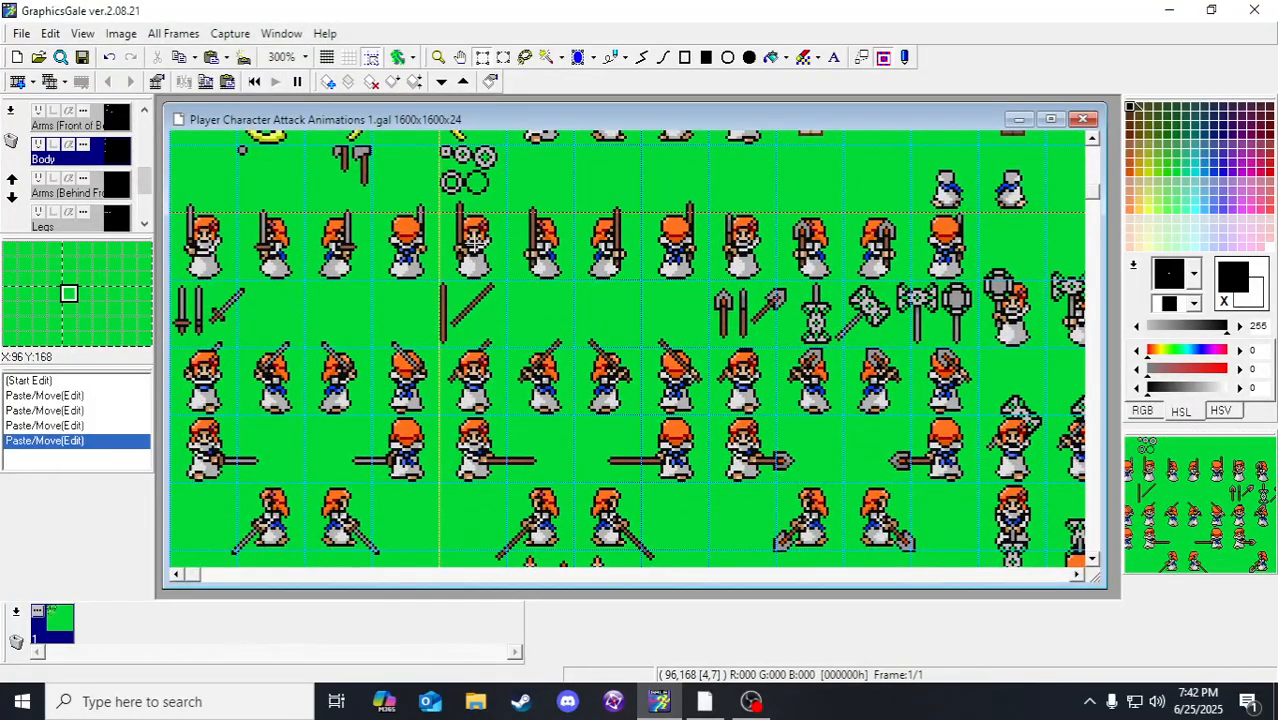
# Step: With the front-arms layer active, copy the 96x72 block of staff swing poses starting at X 96, Y 216
pyautogui.scroll(1, 110, 177)
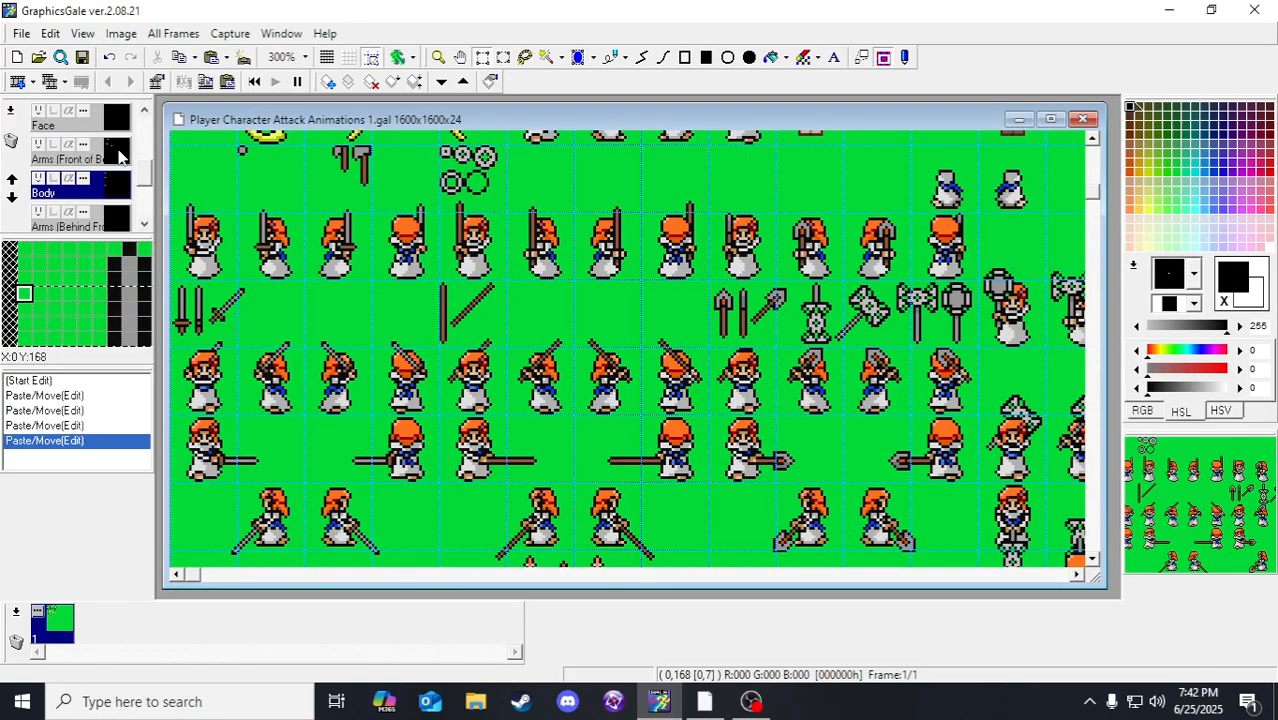
pyautogui.click(118, 150)
pyautogui.scroll(-1, 491, 345)
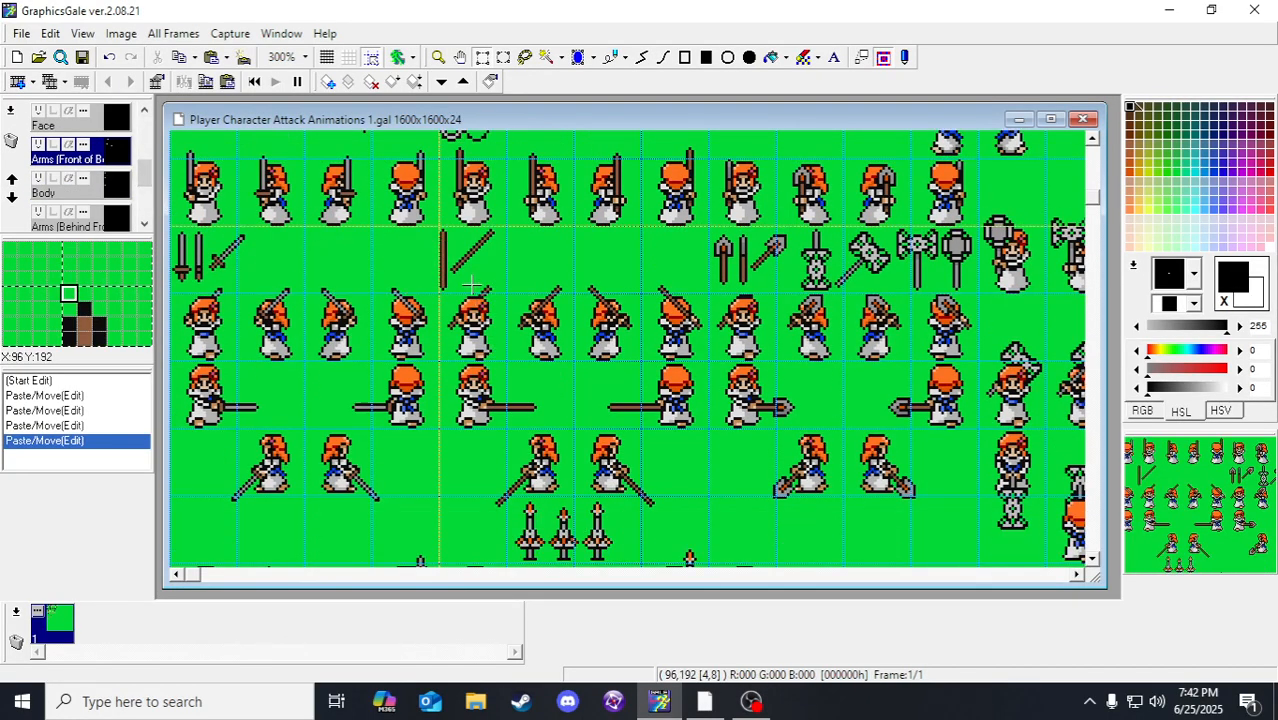
pyautogui.moveTo(491, 345); pyautogui.dragTo(617, 381)
pyautogui.scroll(-1, 566, 345)
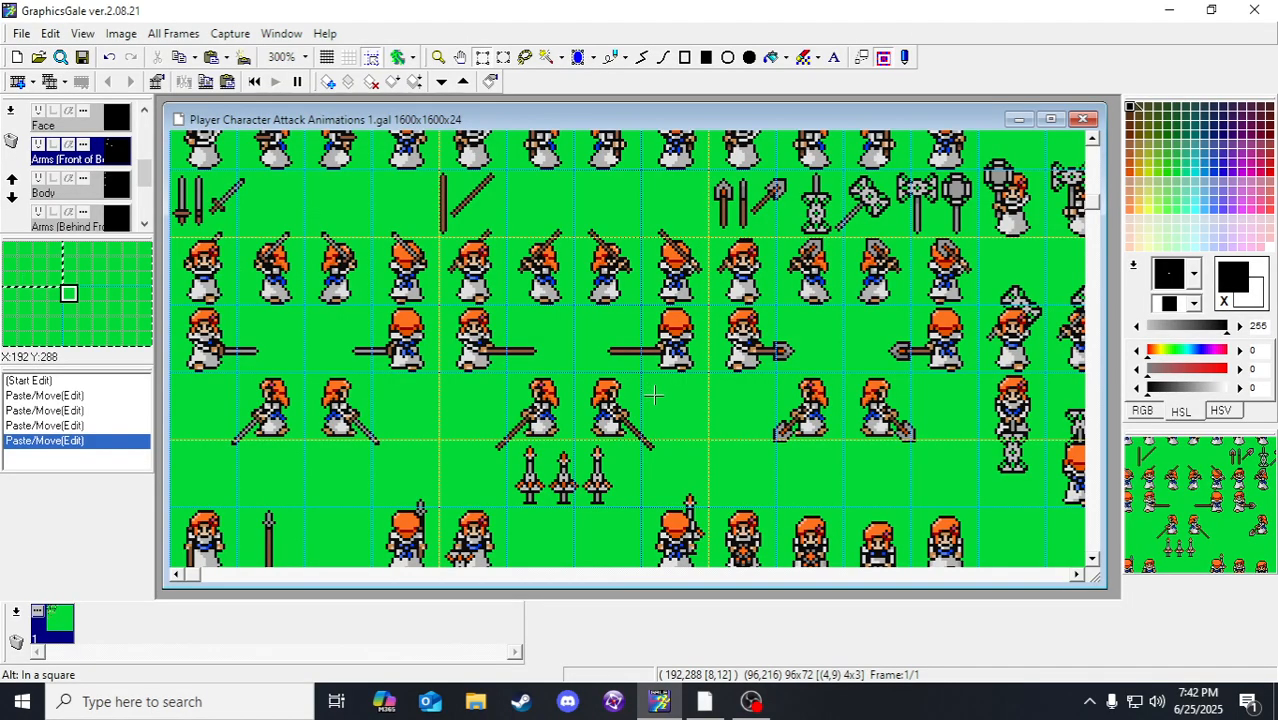
# Step: Paste the copied front-arm sprites over the new bodies at X 0, Y 792
pyautogui.scroll(-4, 520, 300)
pyautogui.scroll(-8, 580, 411)
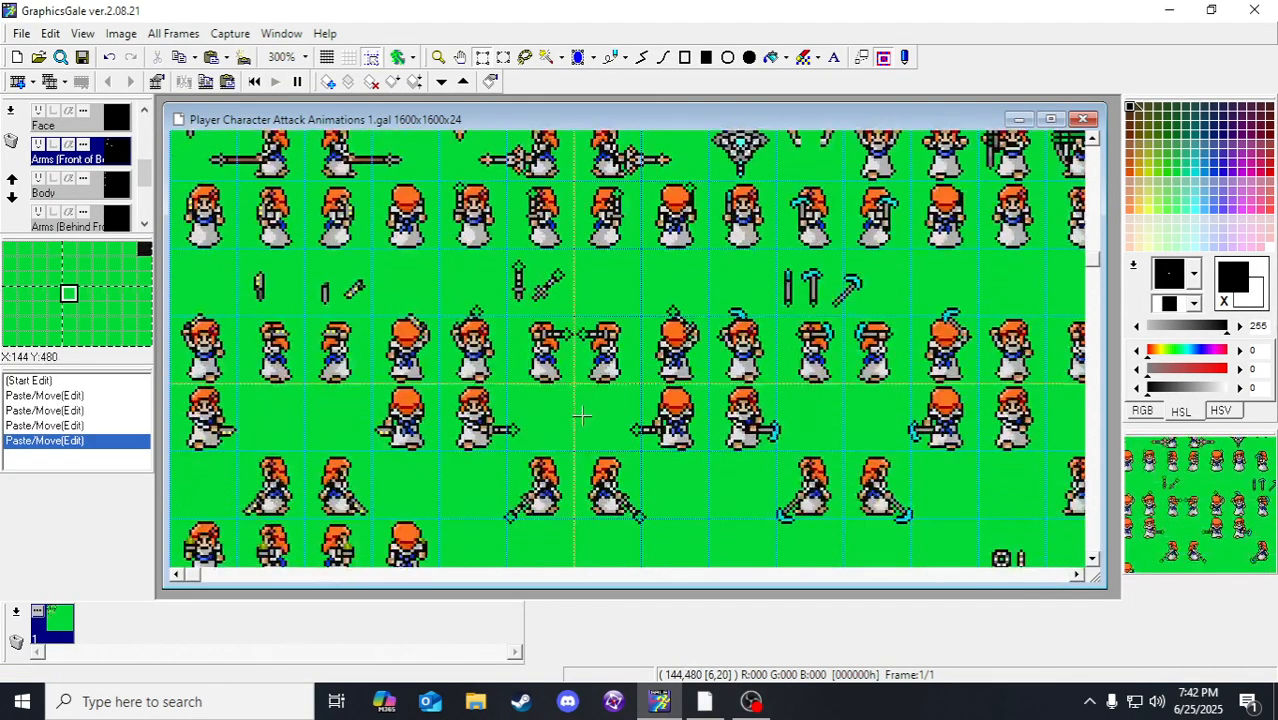
pyautogui.scroll(-18, 580, 411)
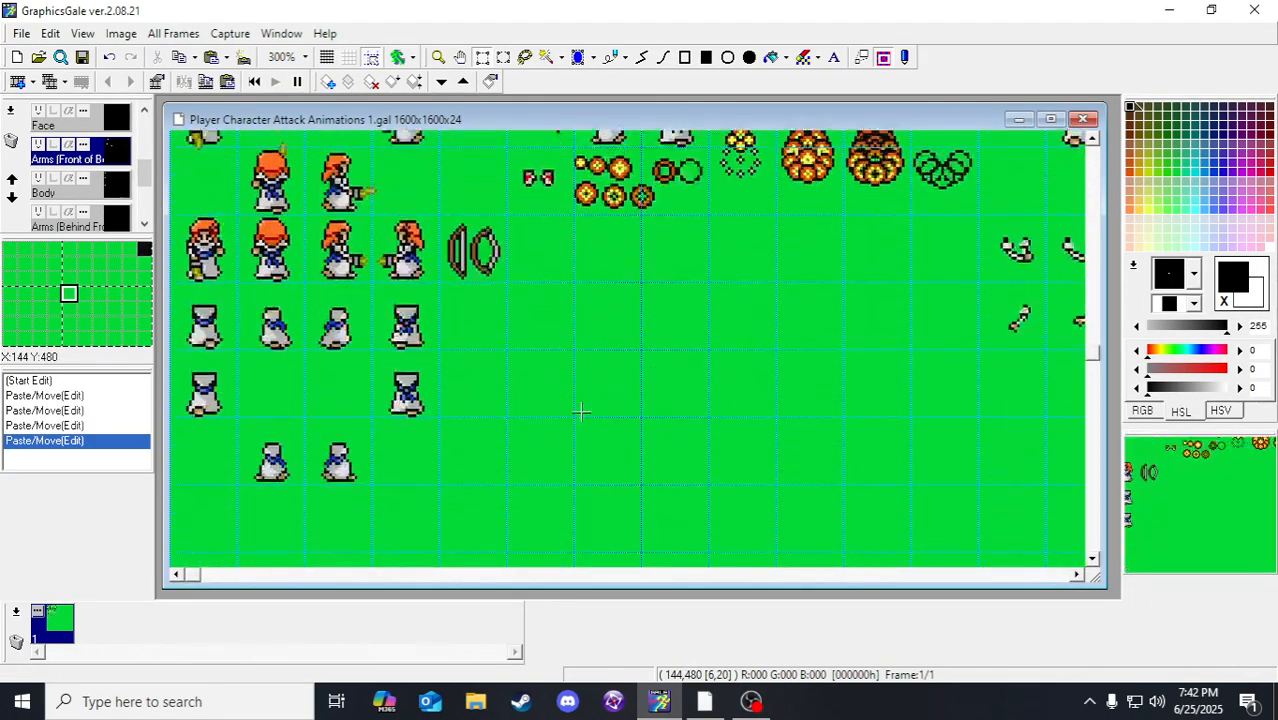
pyautogui.hotkey('ctrl', 'v')
pyautogui.moveTo(394, 320); pyautogui.dragTo(369, 403)
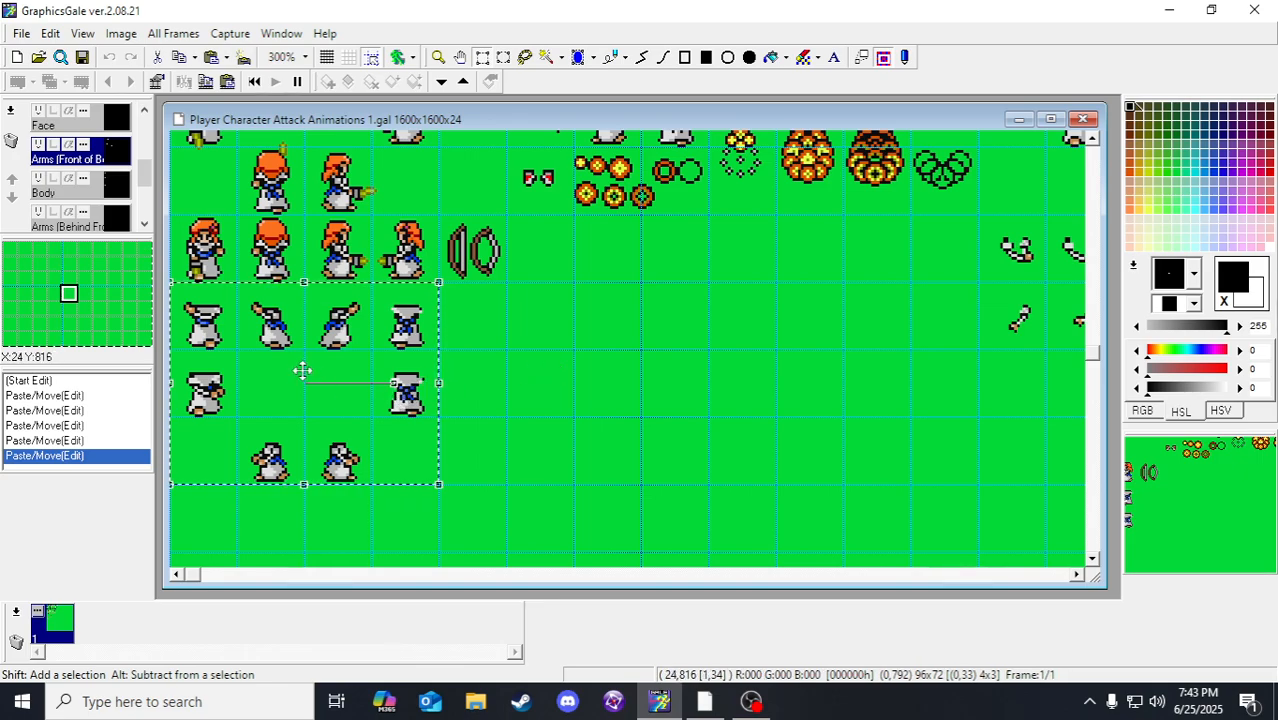
# Step: Move the pasted front arms into the empty cells beside the bodies at X 96, Y 792, and deselect them
pyautogui.scroll(1, 562, 413)
pyautogui.scroll(8, 399, 448)
pyautogui.scroll(-8, 399, 450)
pyautogui.scroll(-1, 399, 450)
pyautogui.moveTo(308, 362); pyautogui.dragTo(558, 362)
pyautogui.scroll(2, 558, 361)
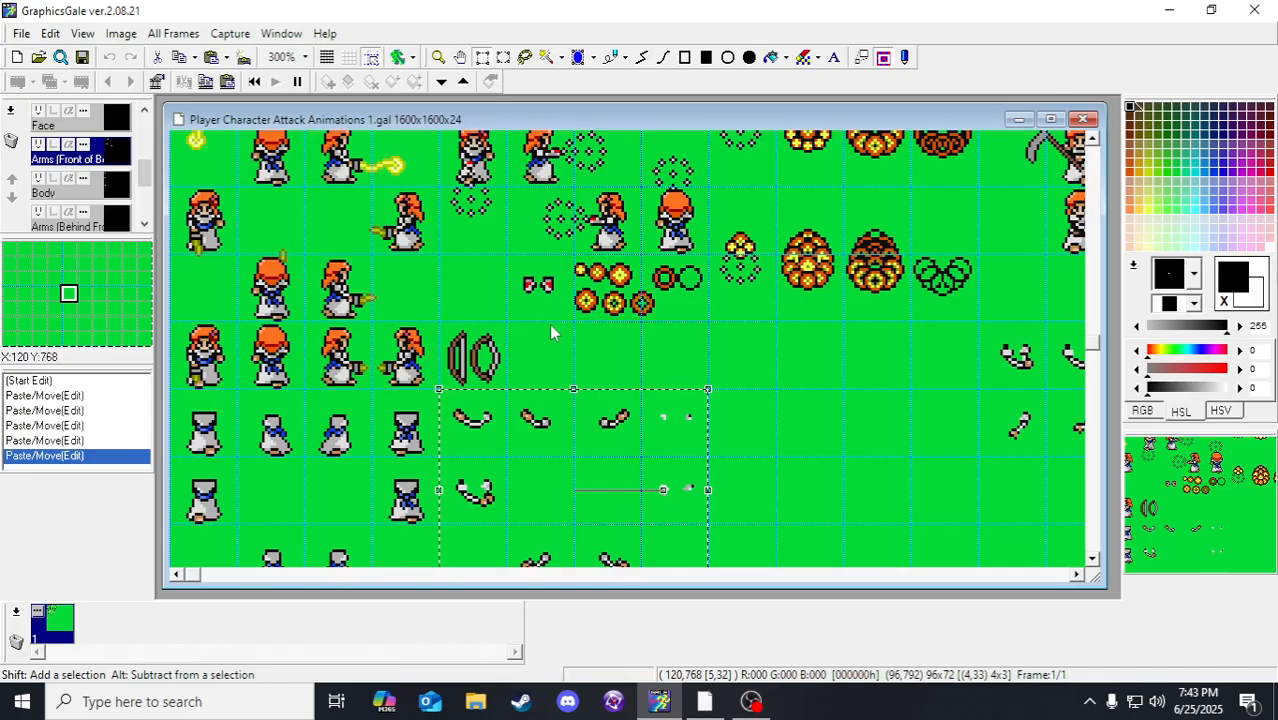
pyautogui.click(558, 376)
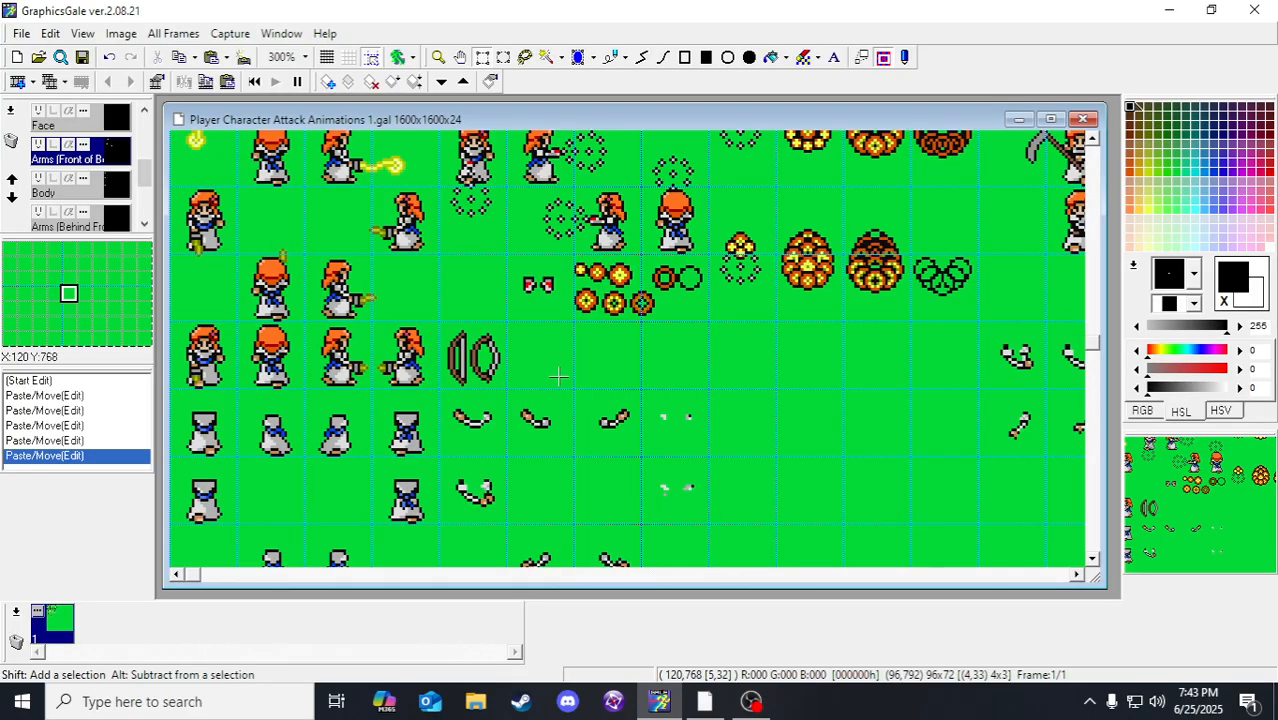
pyautogui.click(558, 376)
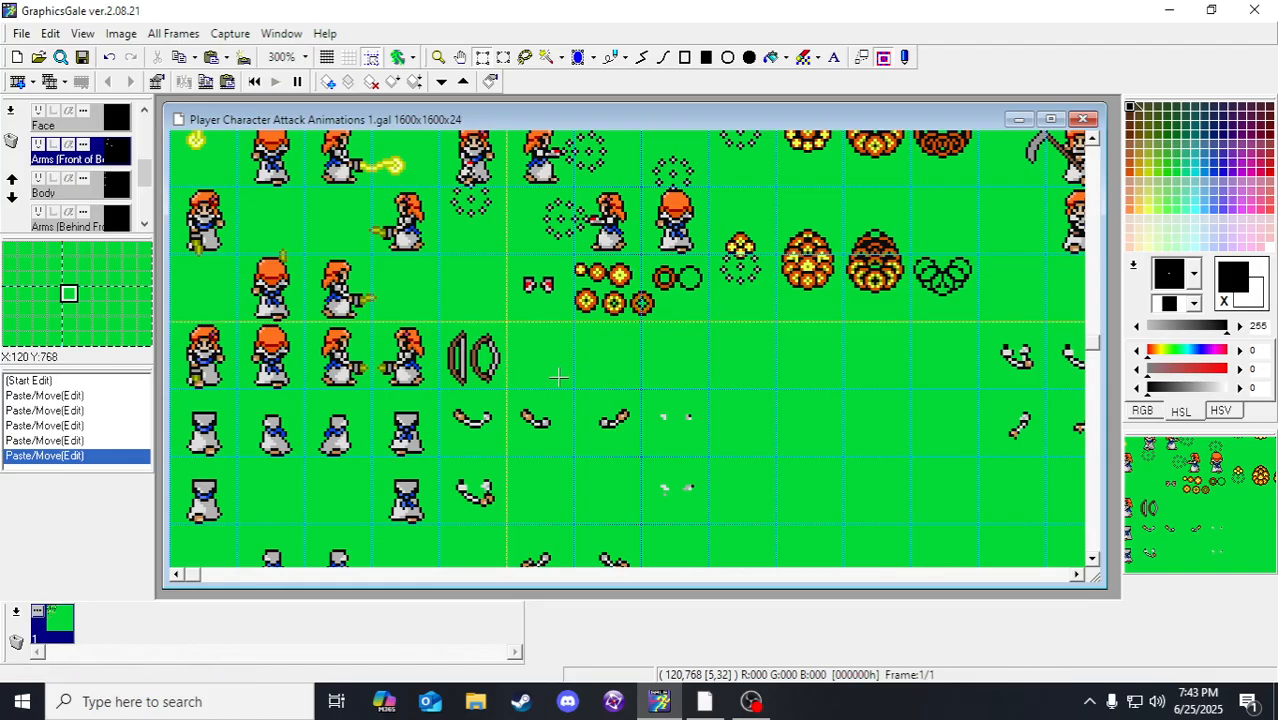
# Step: With the behind-body arms layer active, copy the 96x72 block of staff swing poses starting at X 96, Y 216
pyautogui.scroll(-1, 558, 376)
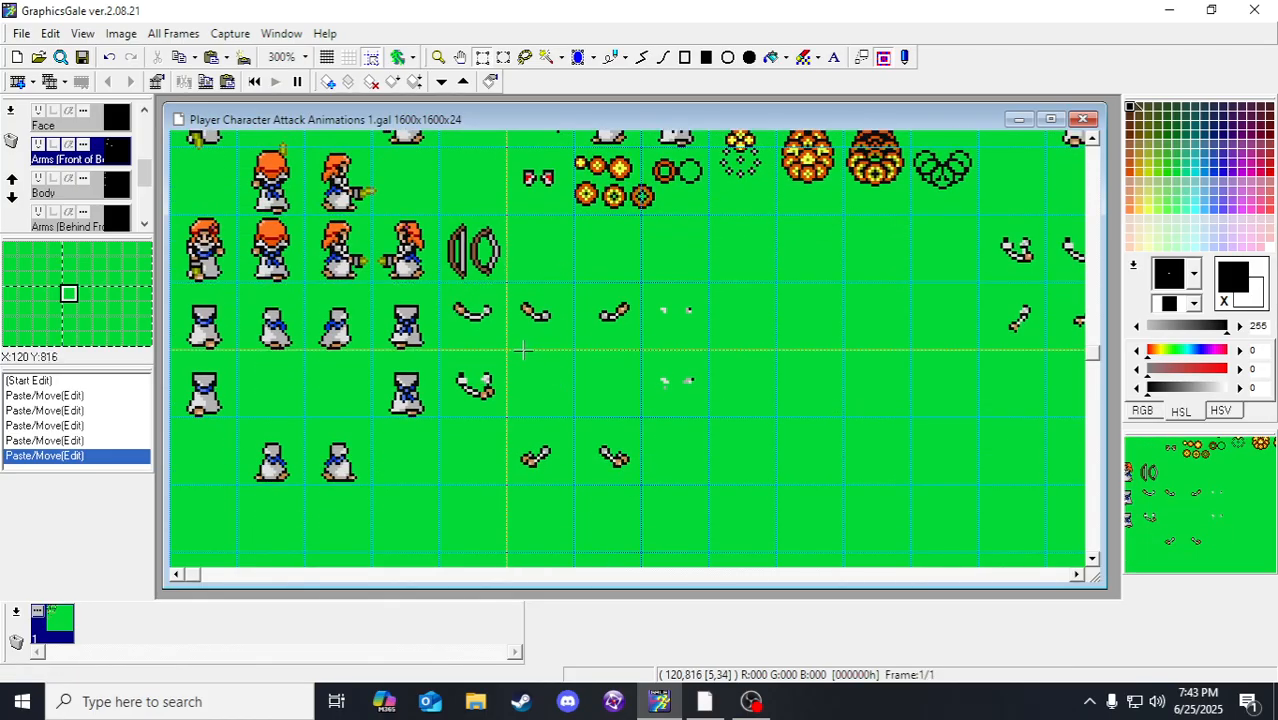
pyautogui.scroll(1, 574, 369)
pyautogui.scroll(10, 575, 380)
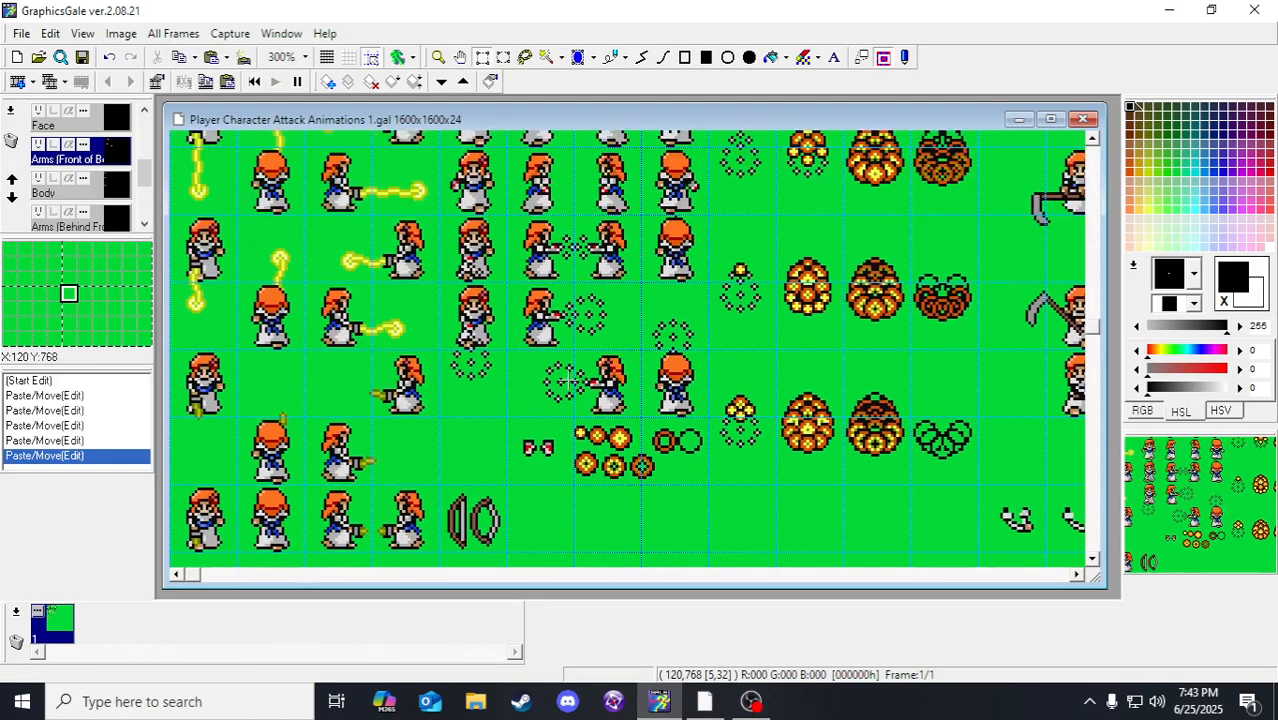
pyautogui.scroll(7, 577, 390)
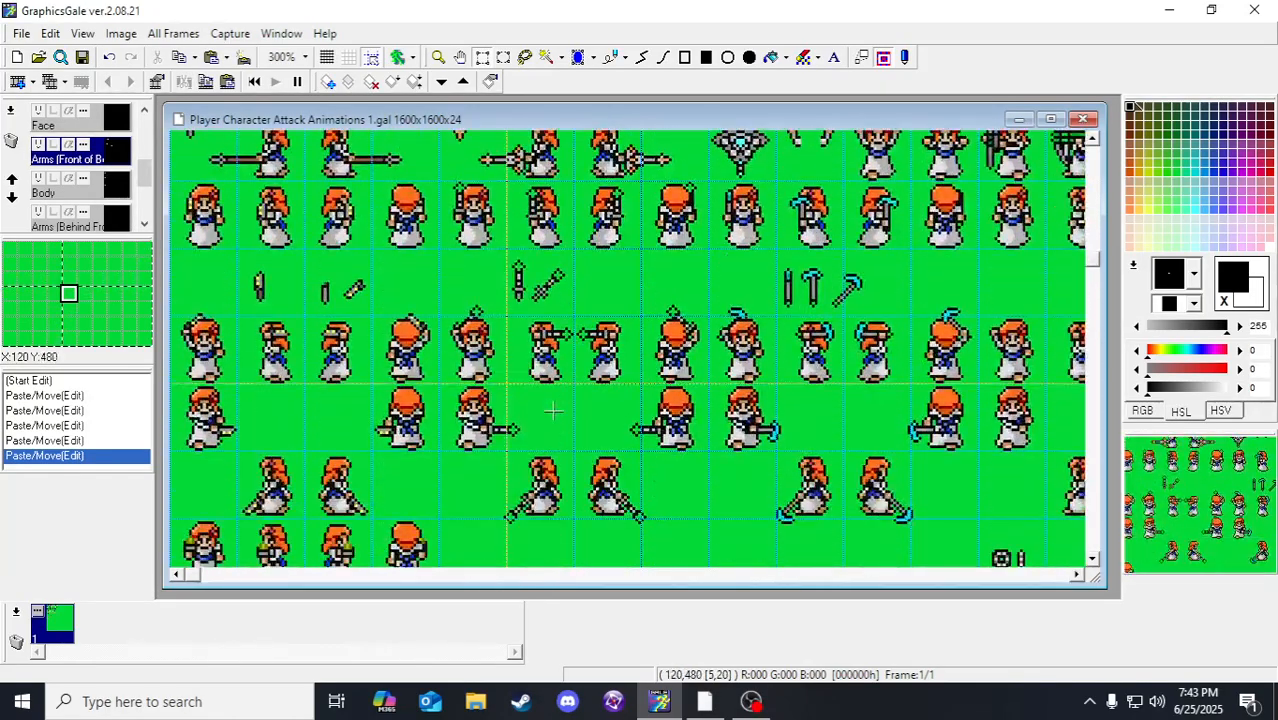
pyautogui.scroll(5, 528, 437)
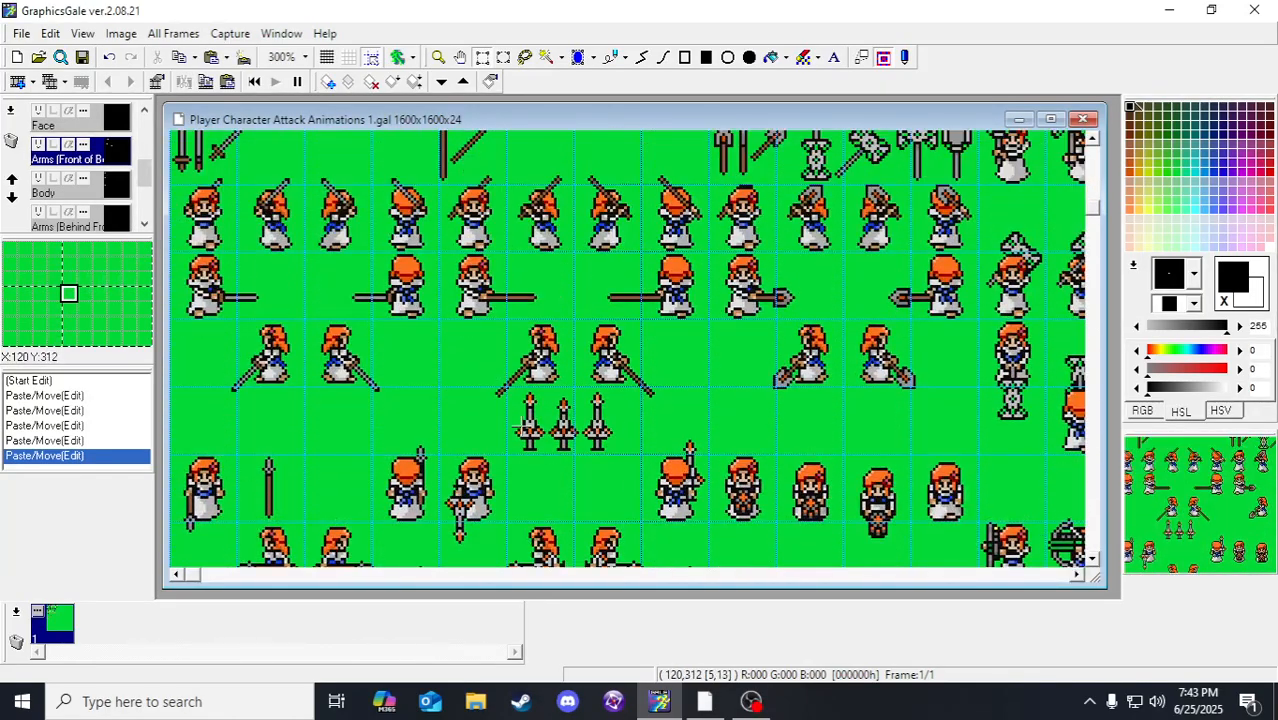
pyautogui.click(70, 218)
pyautogui.moveTo(440, 237); pyautogui.dragTo(708, 439)
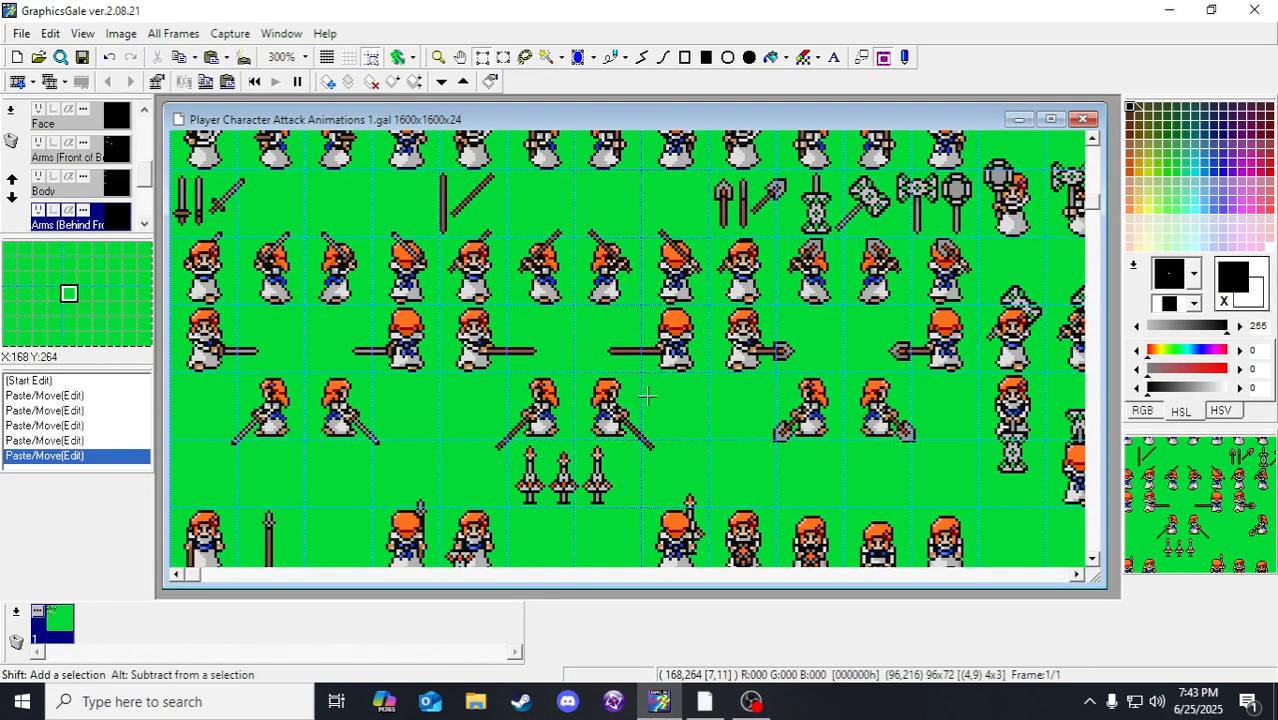
# Step: Paste the copied behind-body arms over the front arms at X 96, Y 792, deselect them, and save the sheet
pyautogui.scroll(-20, 620, 390)
pyautogui.scroll(-2, 598, 381)
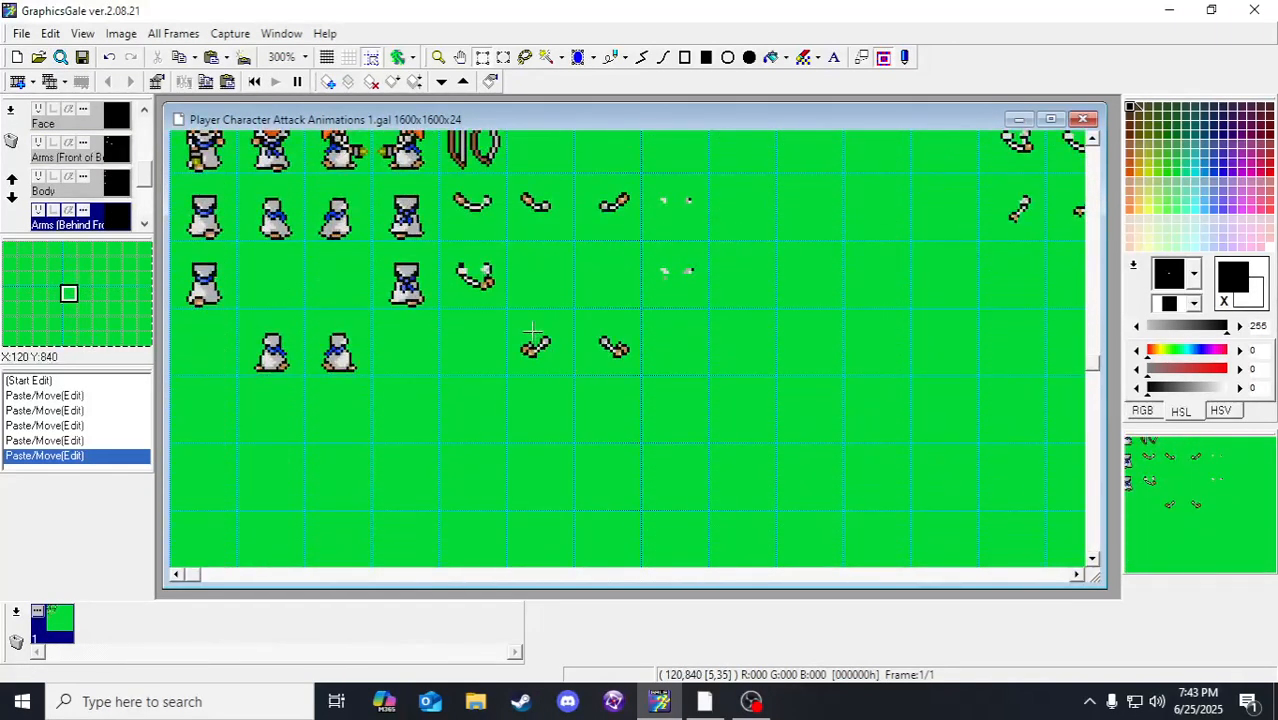
pyautogui.hotkey('ctrl', 'v')
pyautogui.moveTo(366, 266); pyautogui.dragTo(618, 313)
pyautogui.click(807, 369)
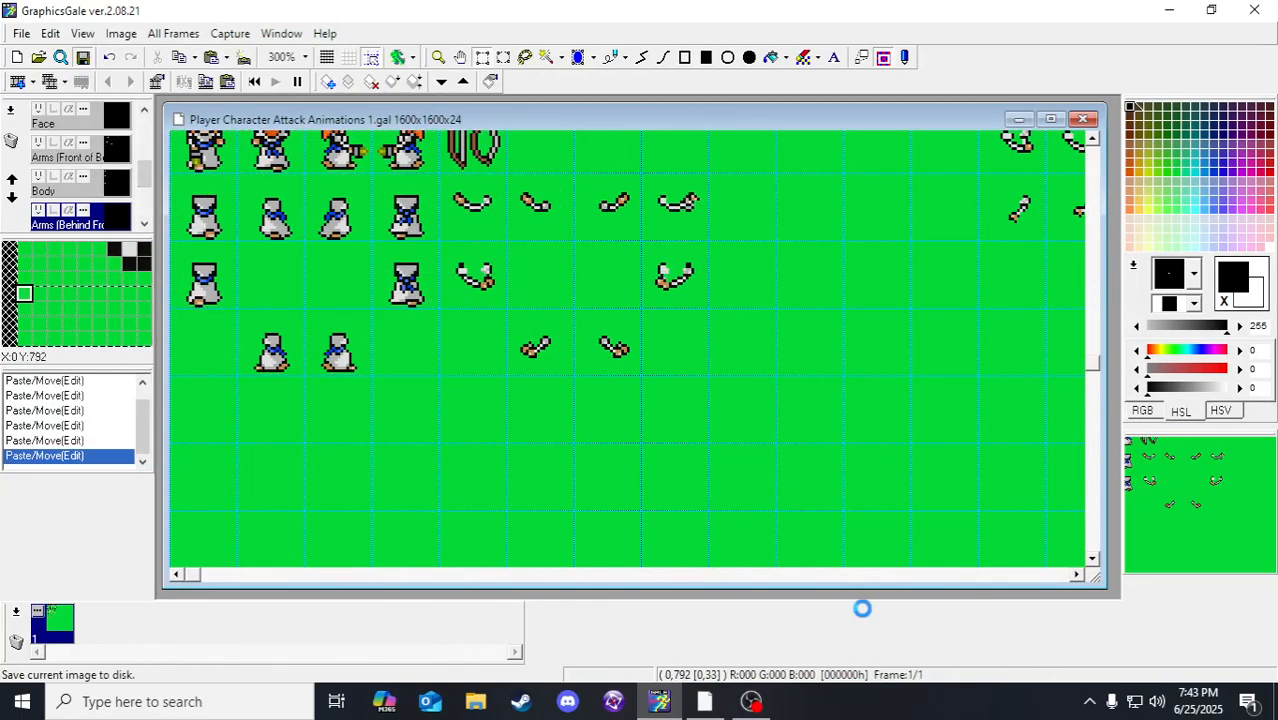
pyautogui.scroll(4, 489, 335)
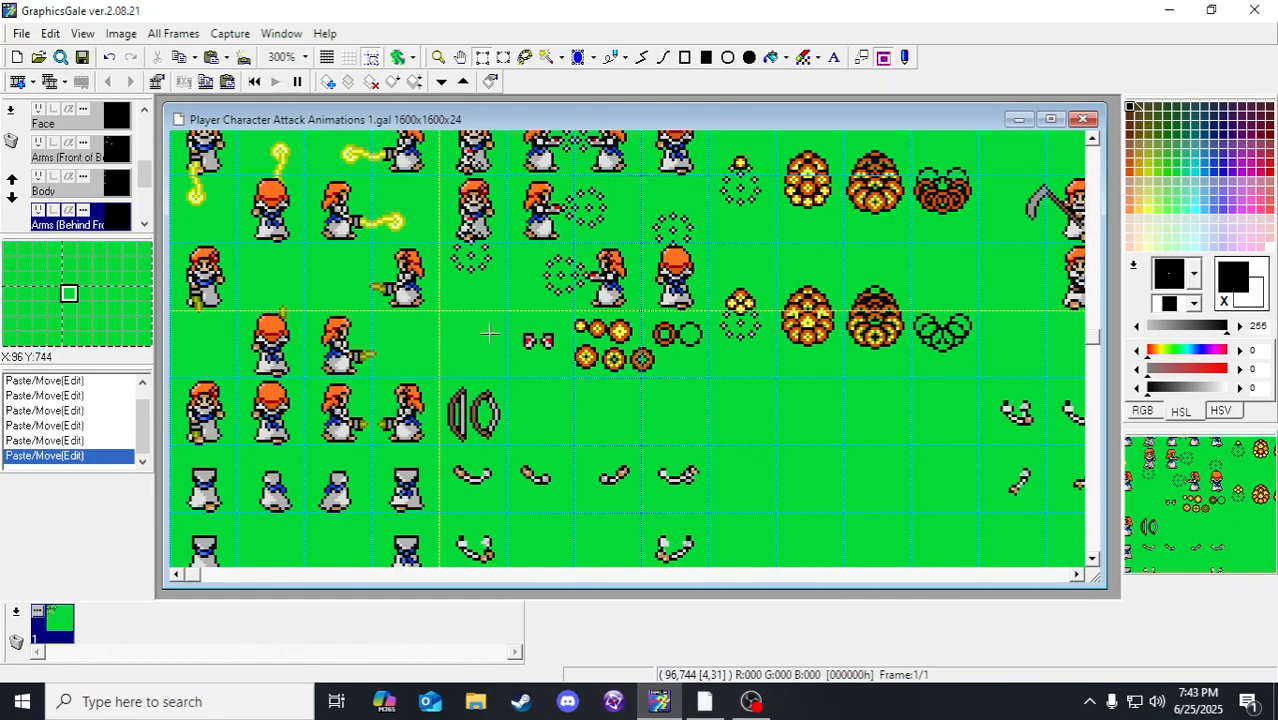
pyautogui.scroll(10, 489, 335)
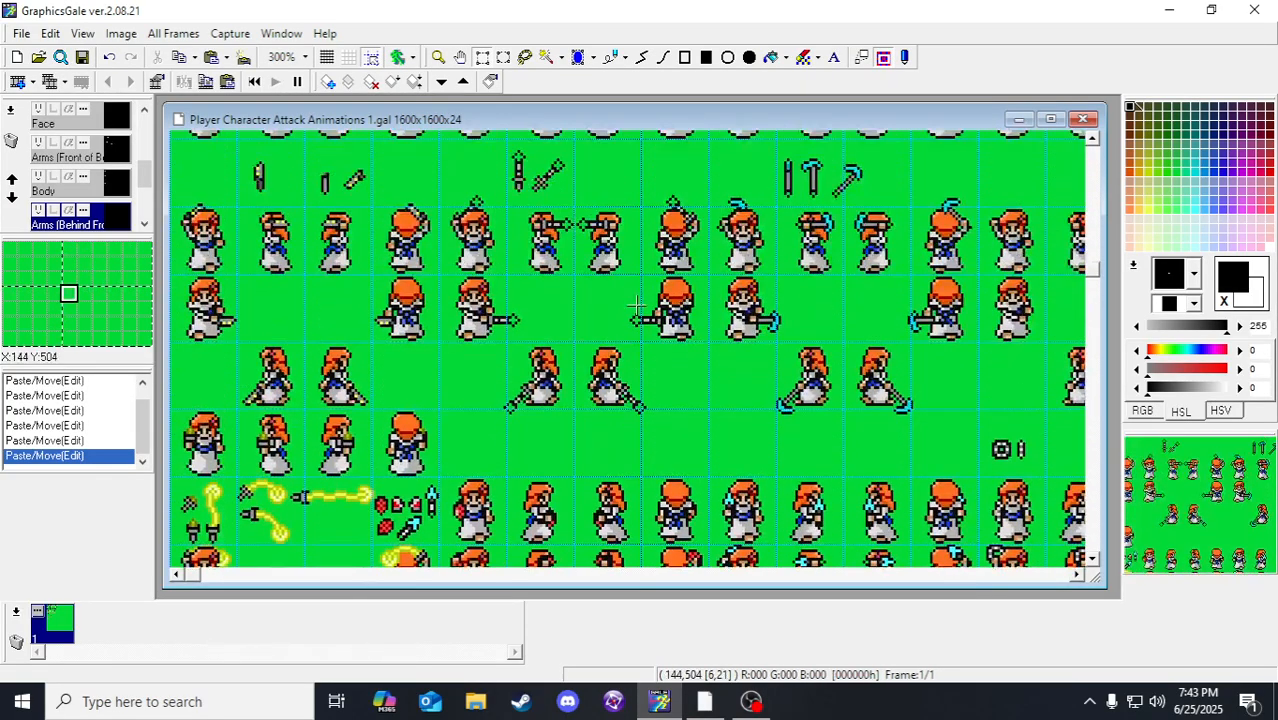
pyautogui.scroll(6, 637, 305)
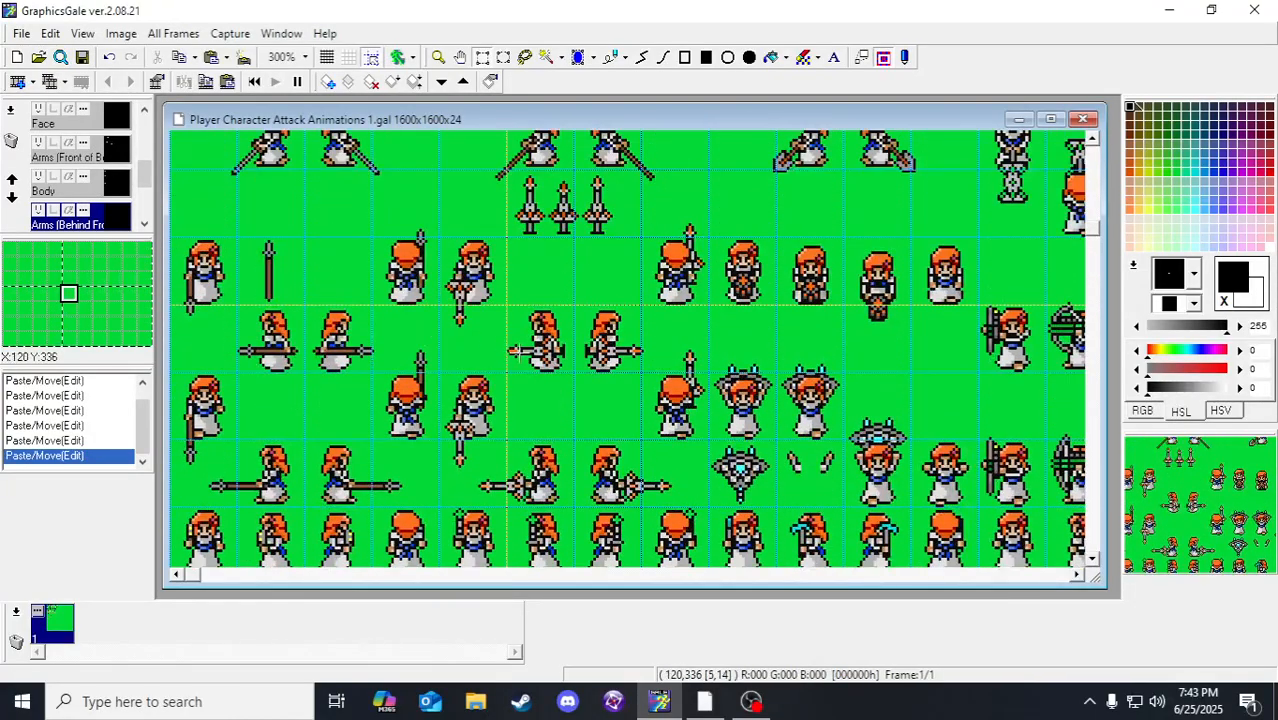
pyautogui.scroll(1, 499, 362)
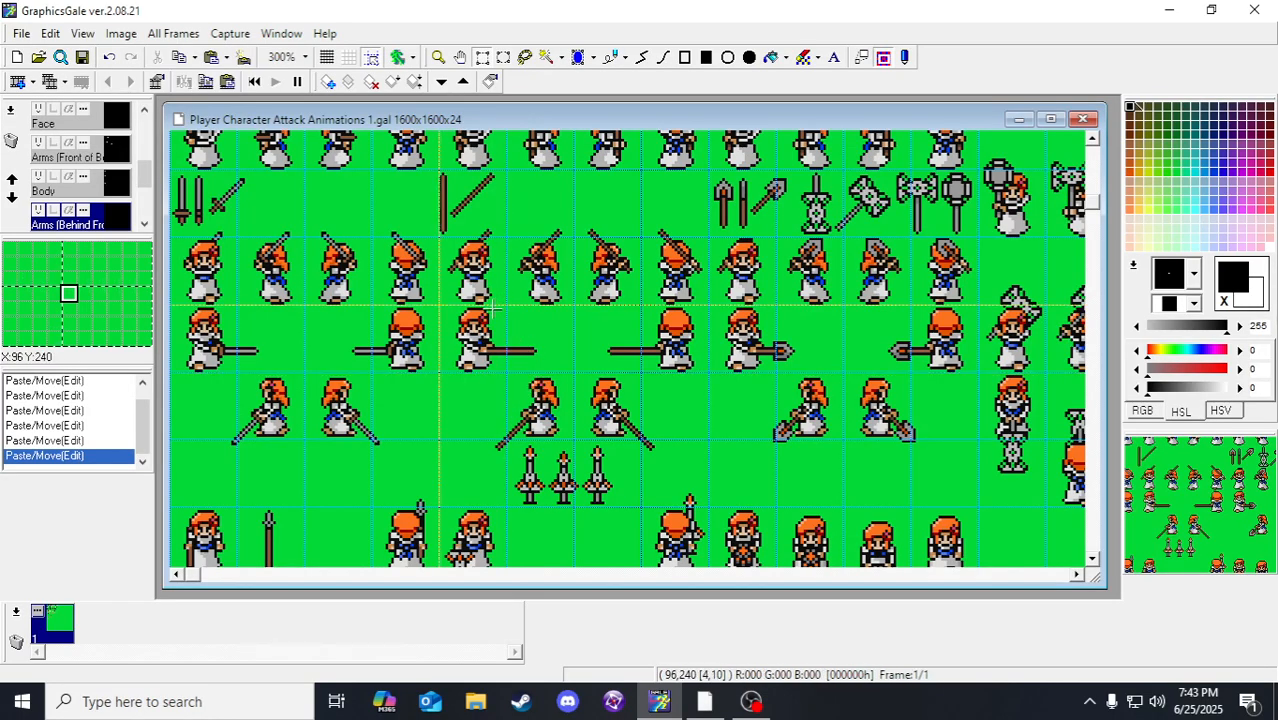
pyautogui.moveTo(490, 316); pyautogui.dragTo(645, 398)
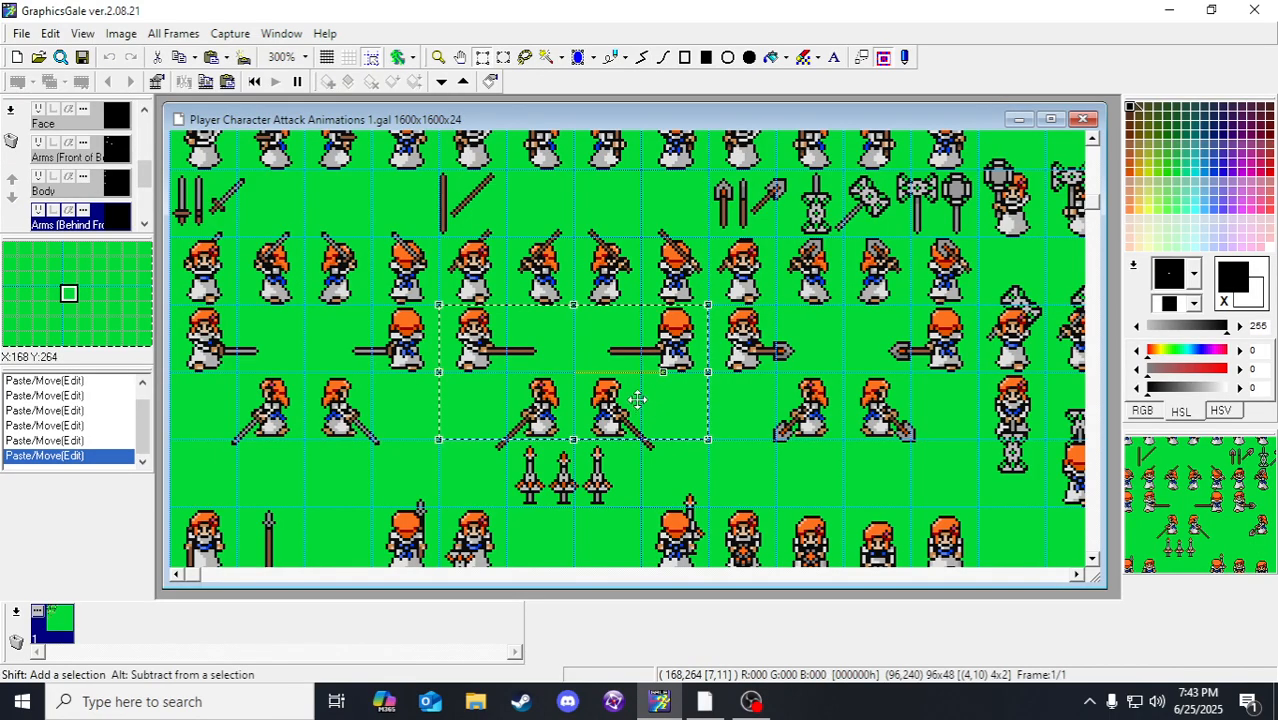
pyautogui.scroll(-10, 600, 405)
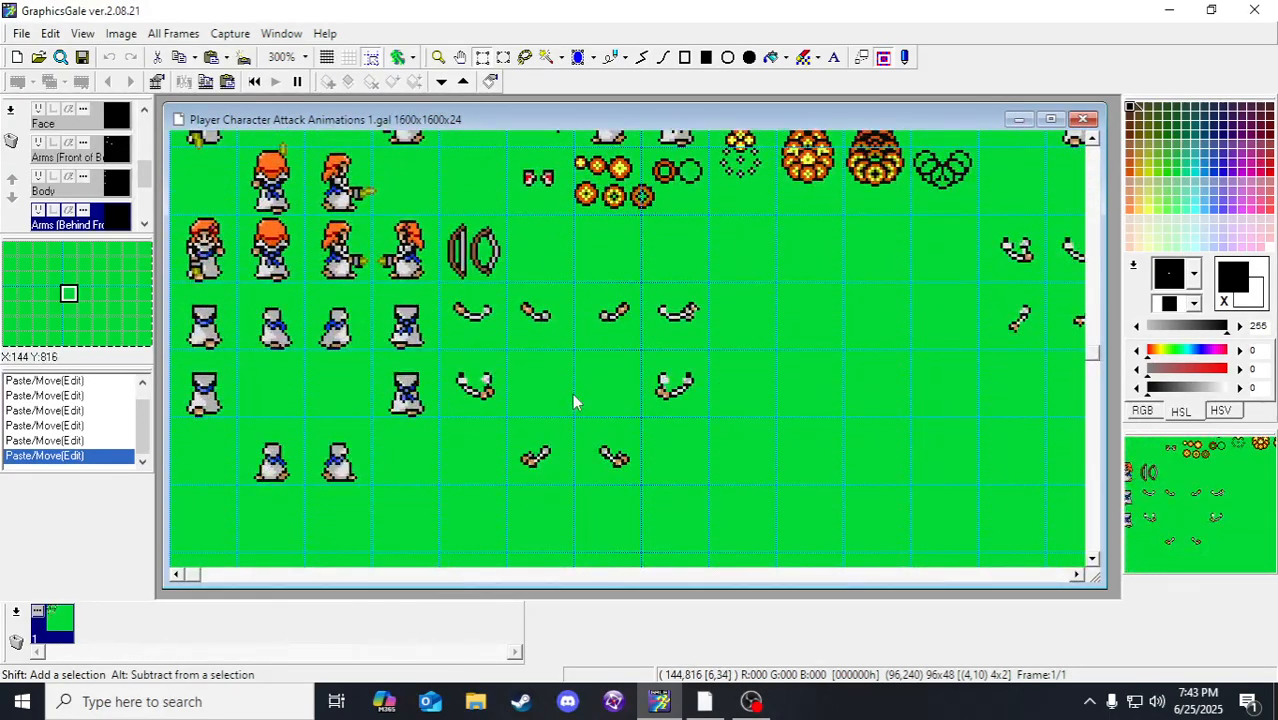
pyautogui.scroll(8, 575, 402)
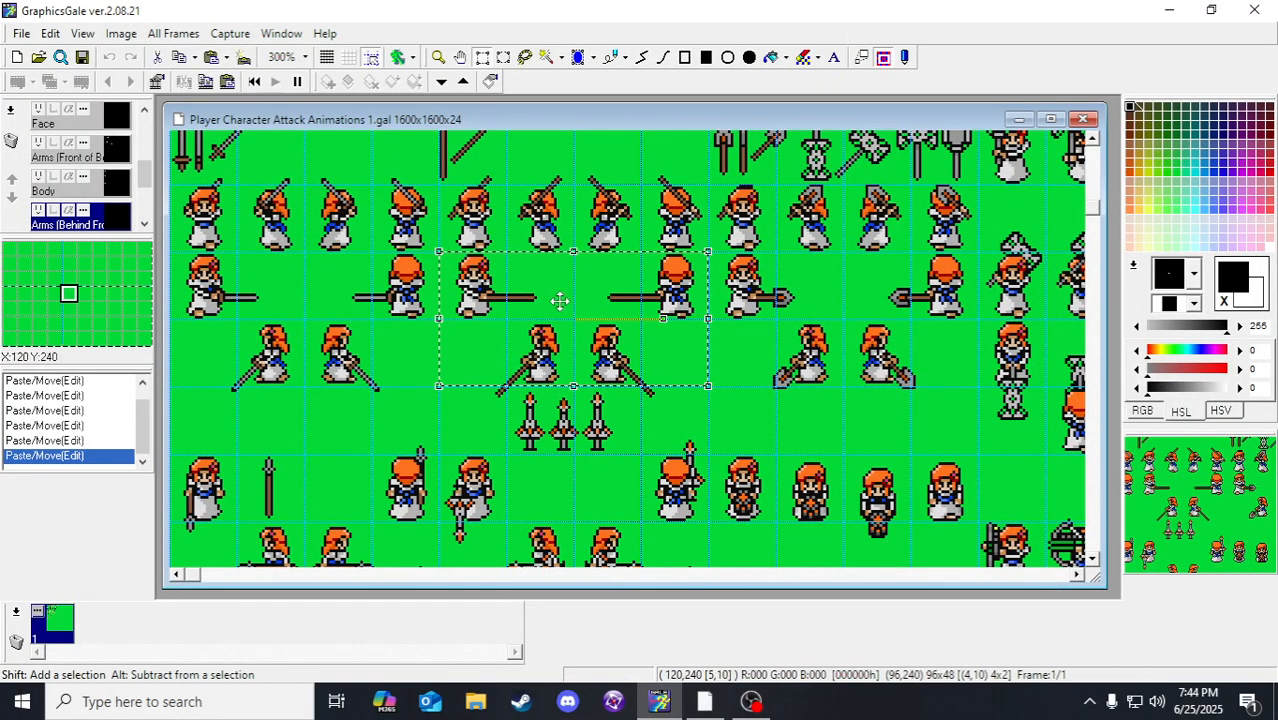
pyautogui.rightClick(519, 301)
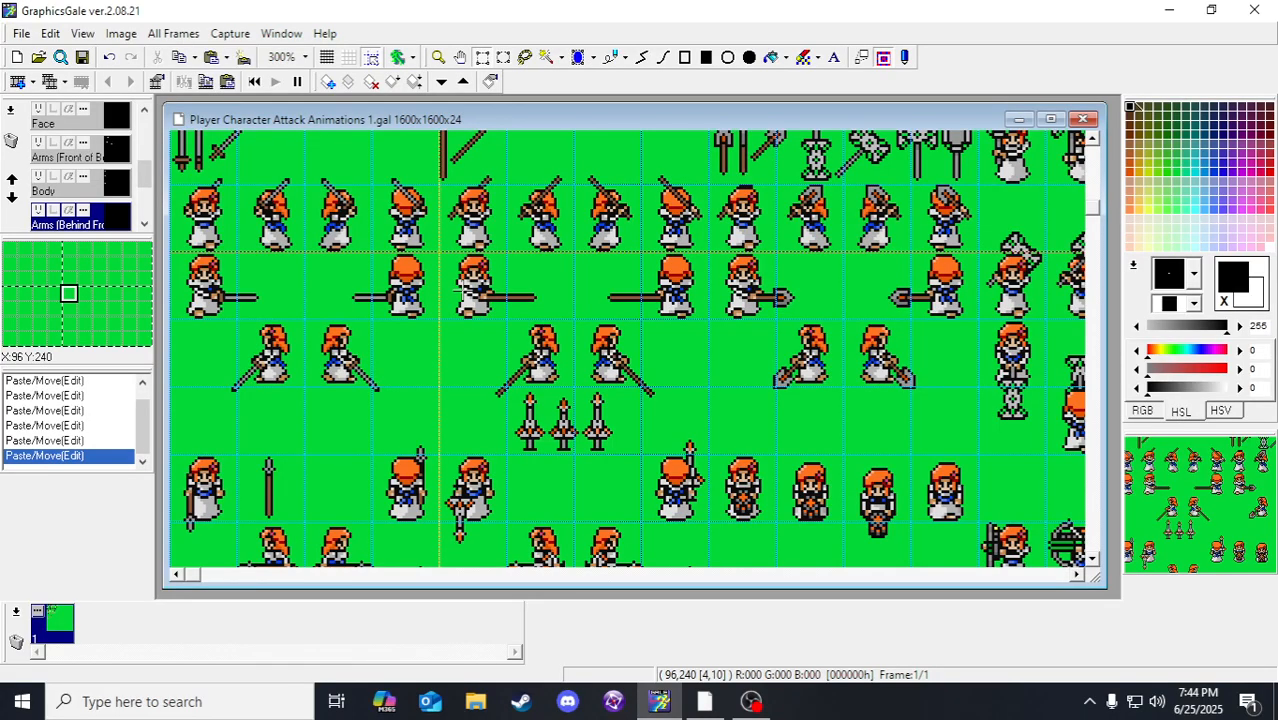
# Step: Compare the copied bodies and arms with the staff, spear and magic attack poses elsewhere on the sheet
pyautogui.scroll(-10, 440, 314)
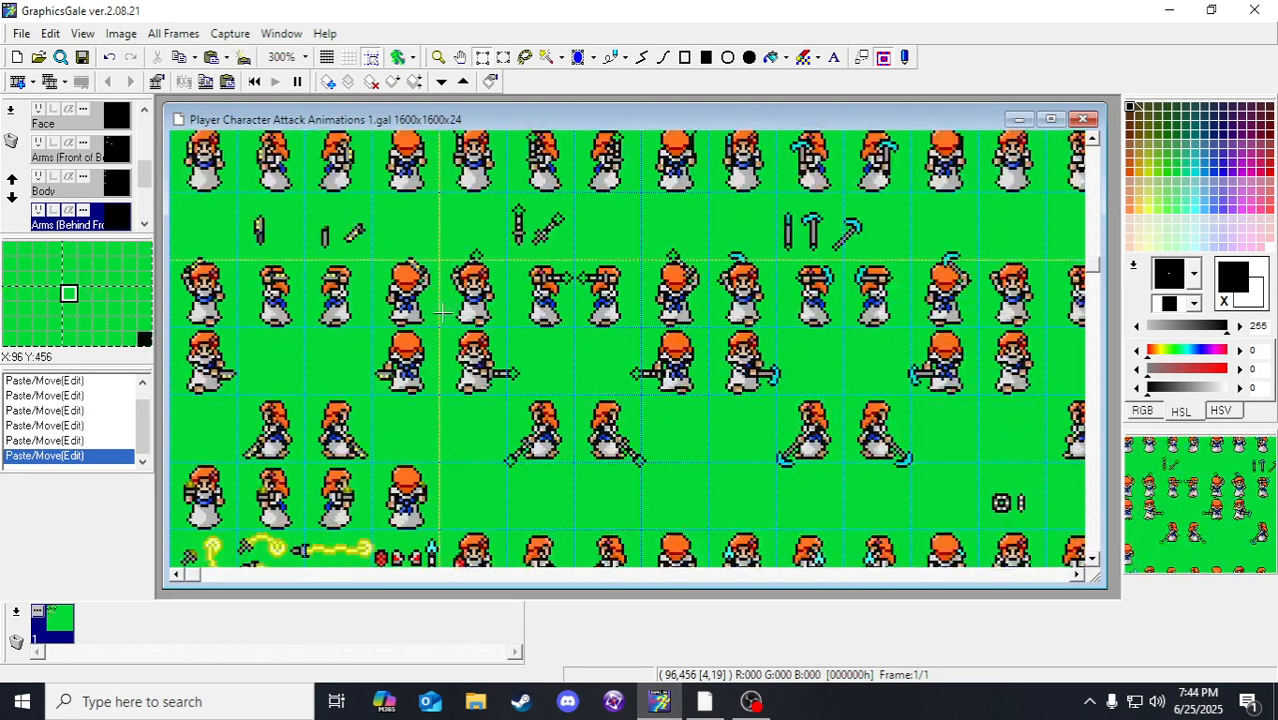
pyautogui.scroll(-3, 440, 314)
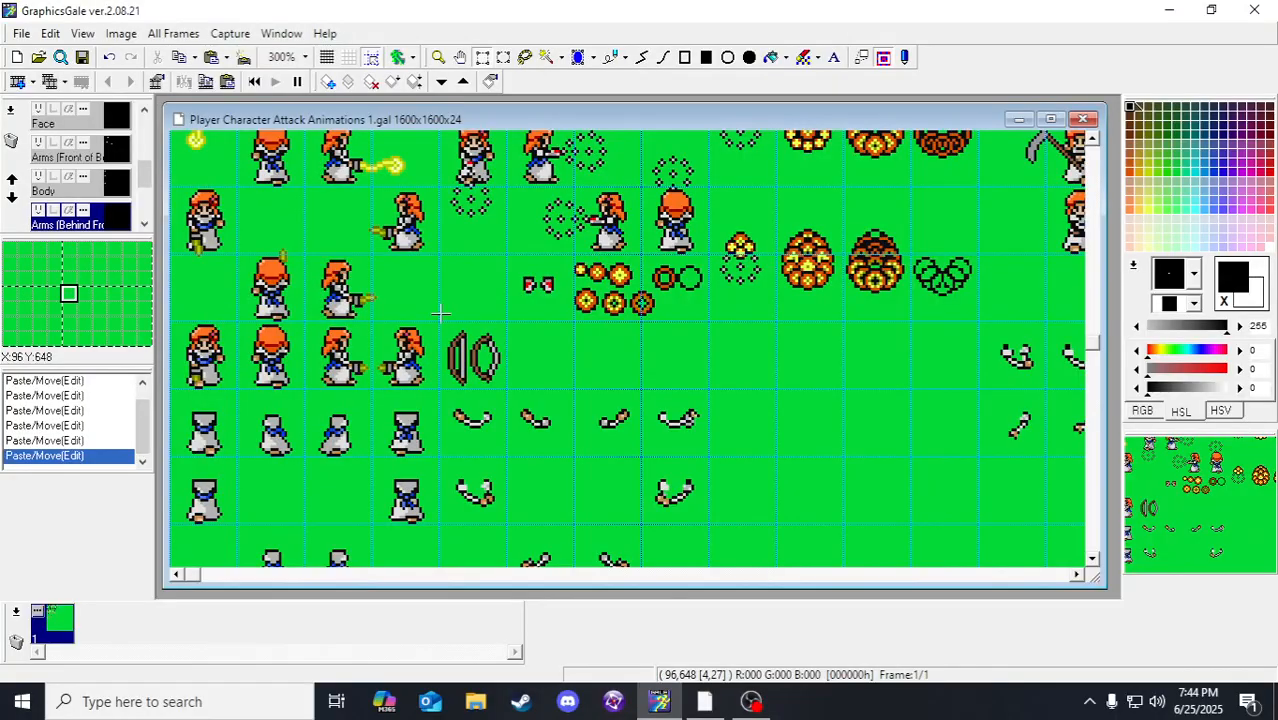
pyautogui.scroll(-3, 440, 314)
pyautogui.scroll(2, 440, 314)
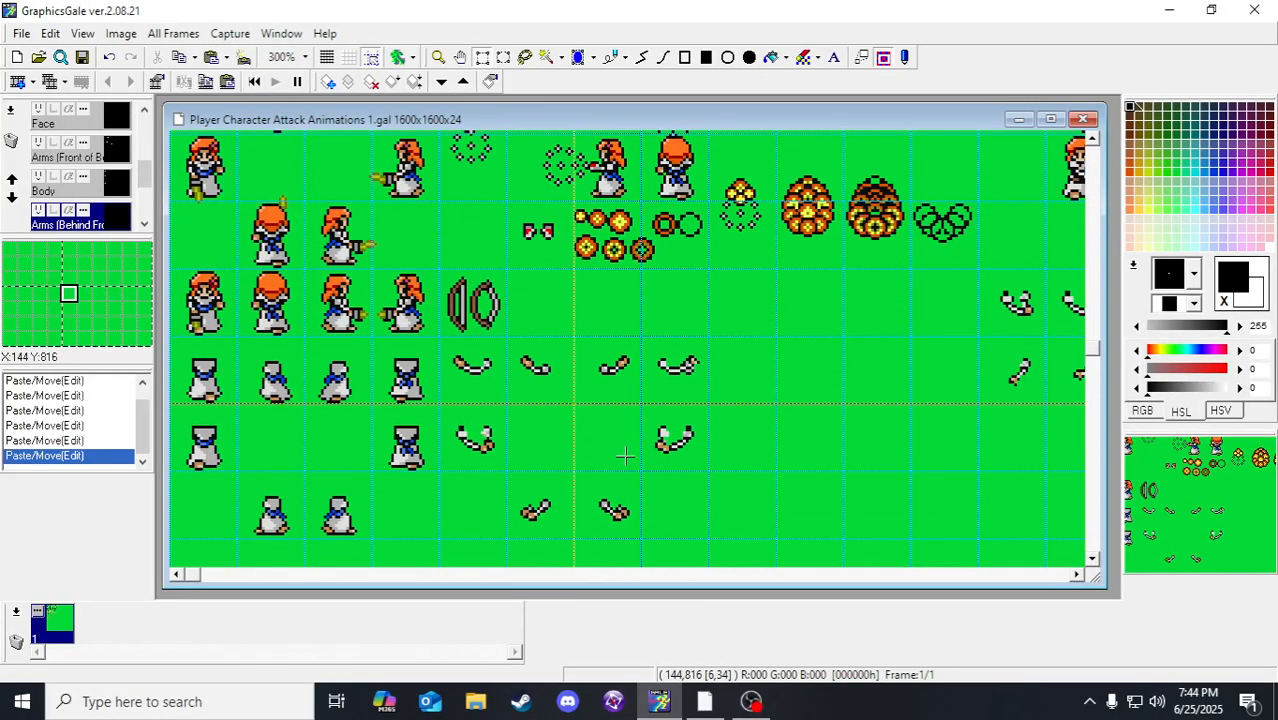
pyautogui.scroll(1, 624, 456)
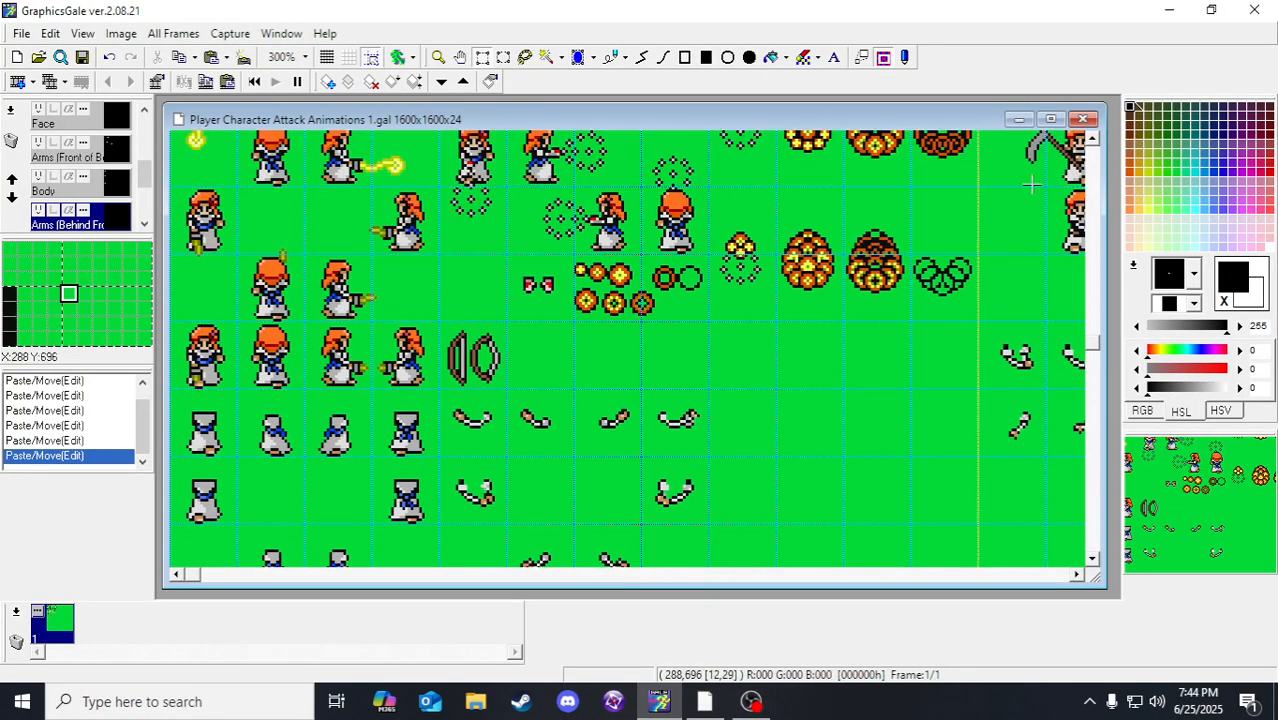
pyautogui.scroll(2, 610, 245)
pyautogui.scroll(4, 610, 245)
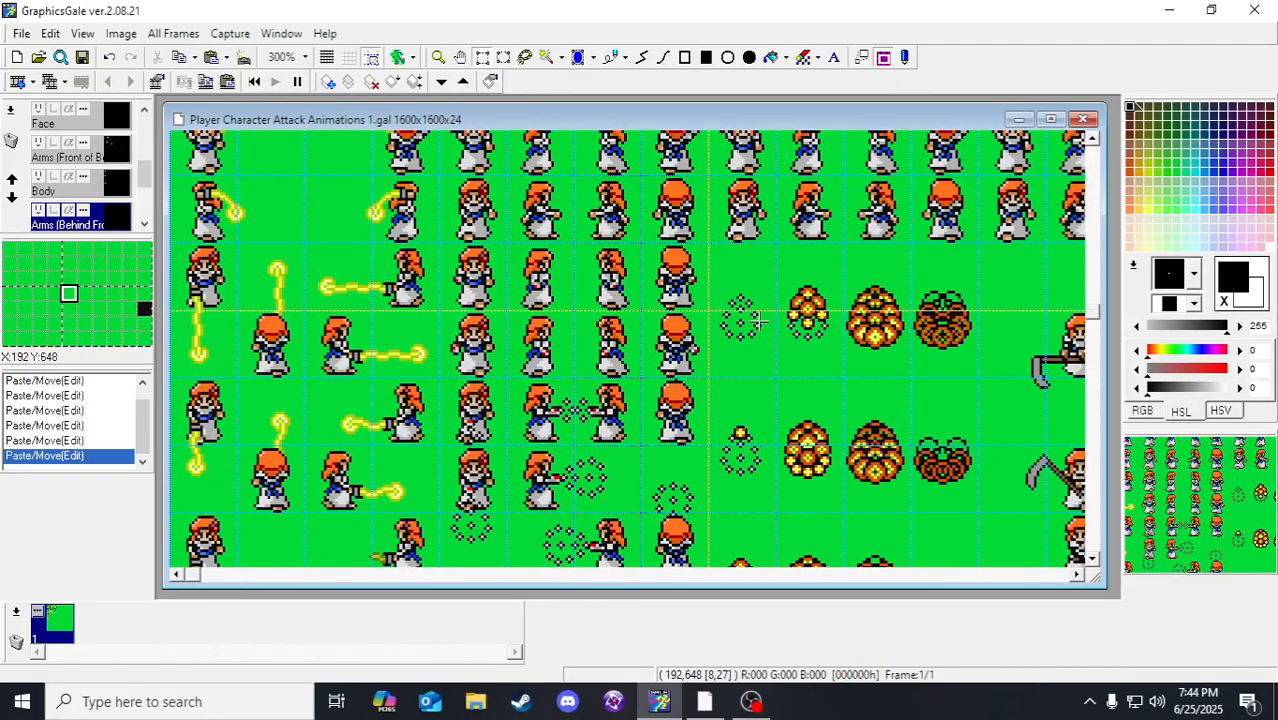
pyautogui.scroll(-7, 760, 320)
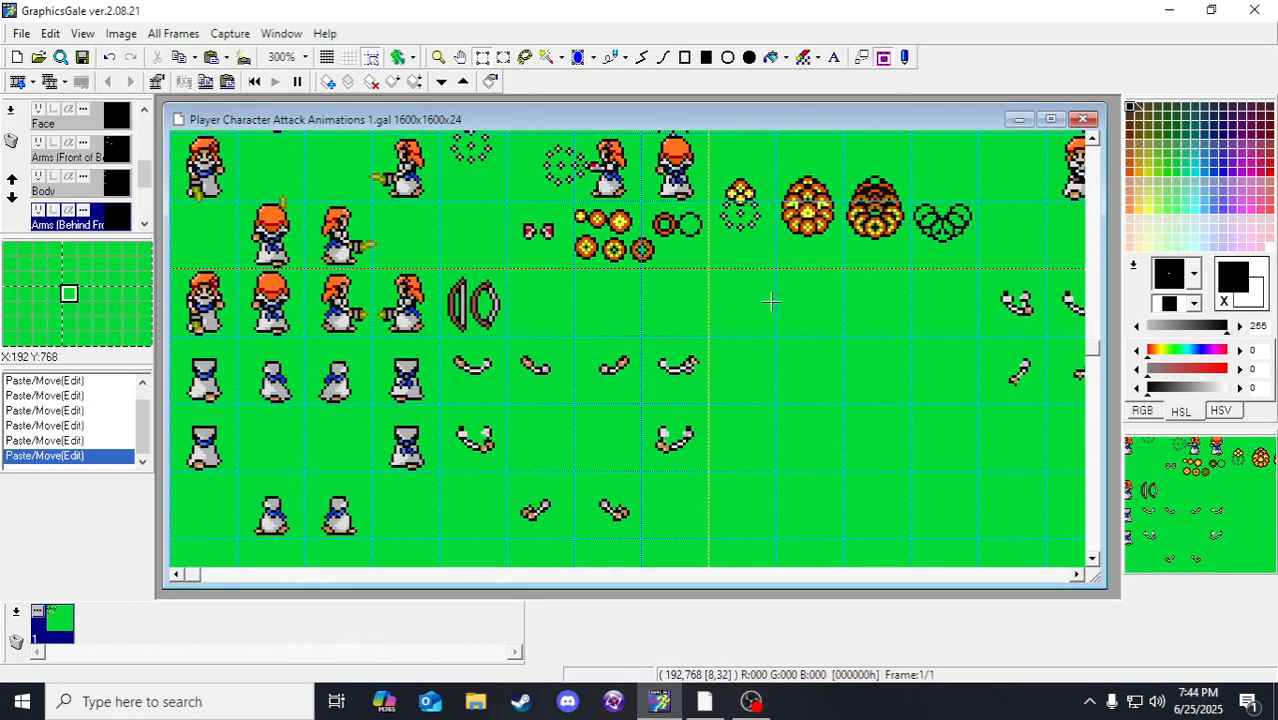
pyautogui.scroll(17, 553, 330)
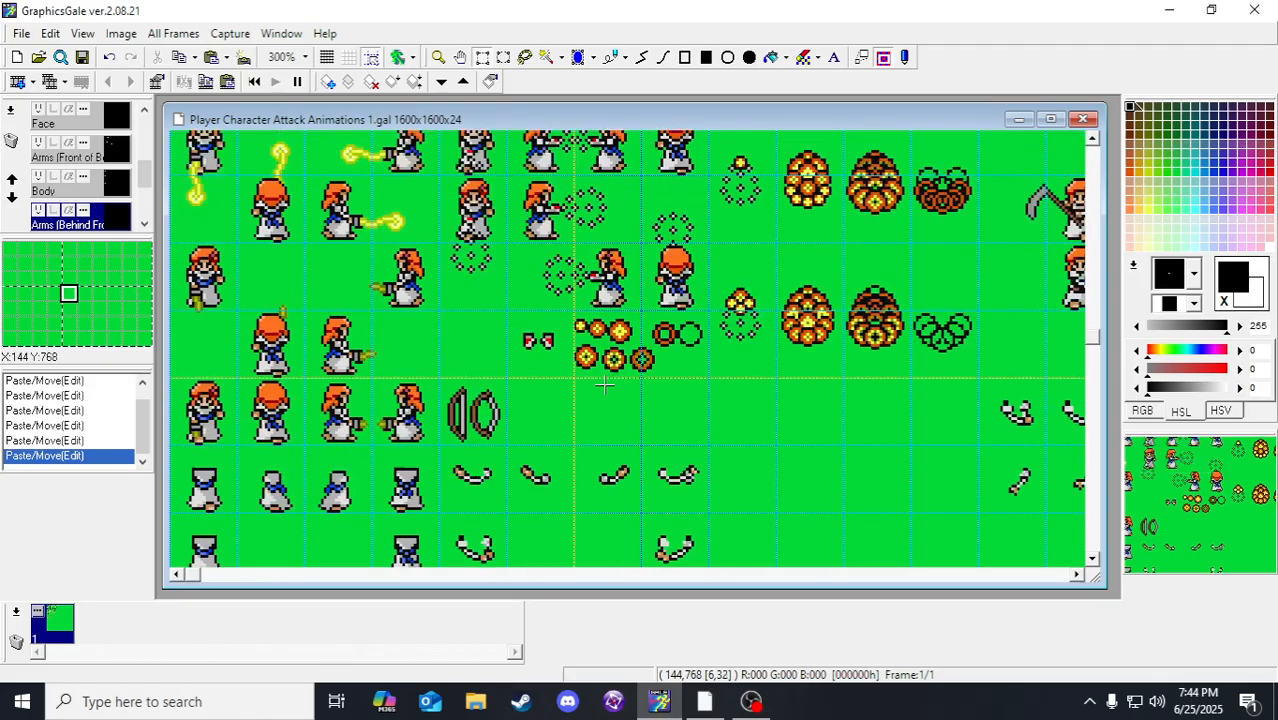
pyautogui.scroll(5, 679, 272)
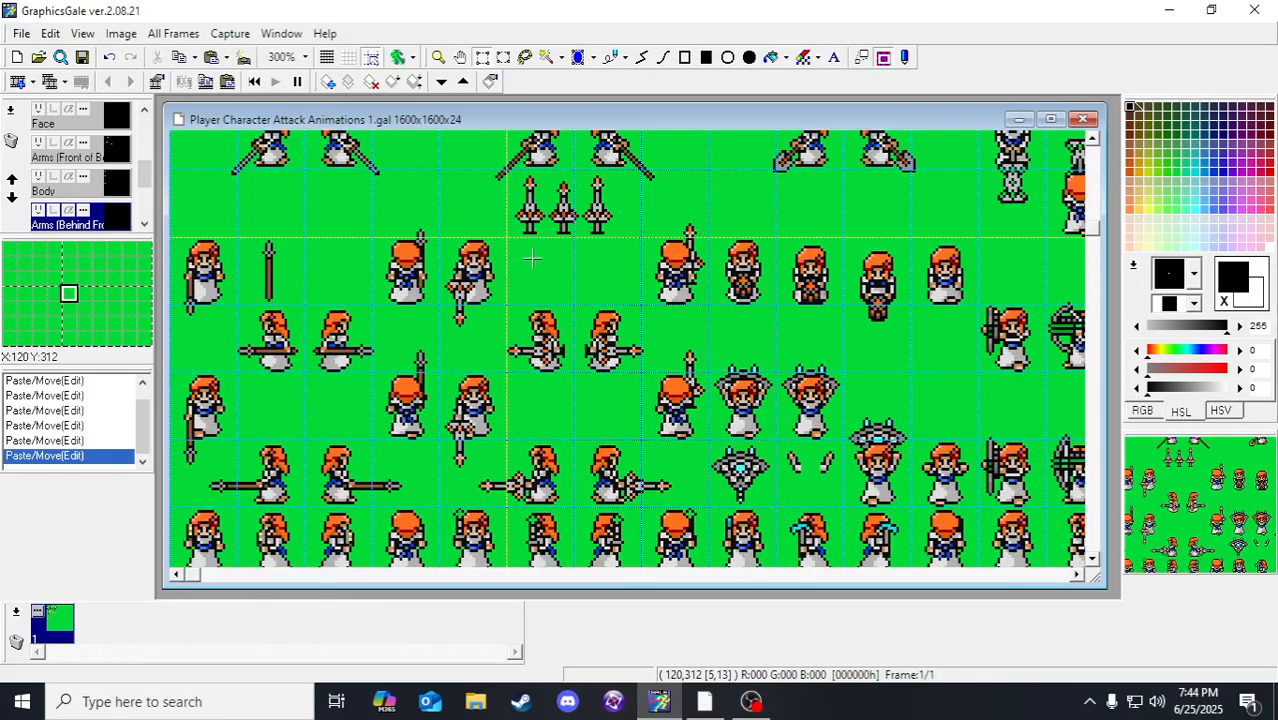
pyautogui.scroll(-7, 540, 272)
pyautogui.scroll(-15, 513, 279)
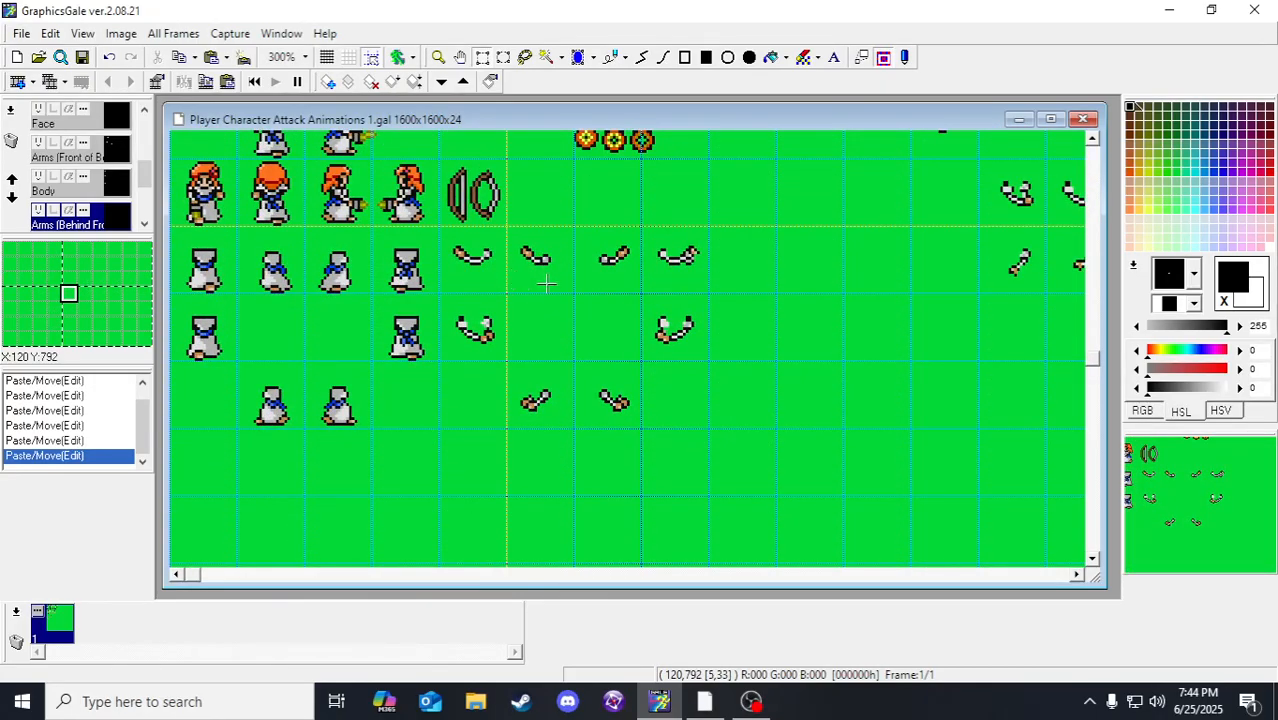
pyautogui.scroll(17, 546, 284)
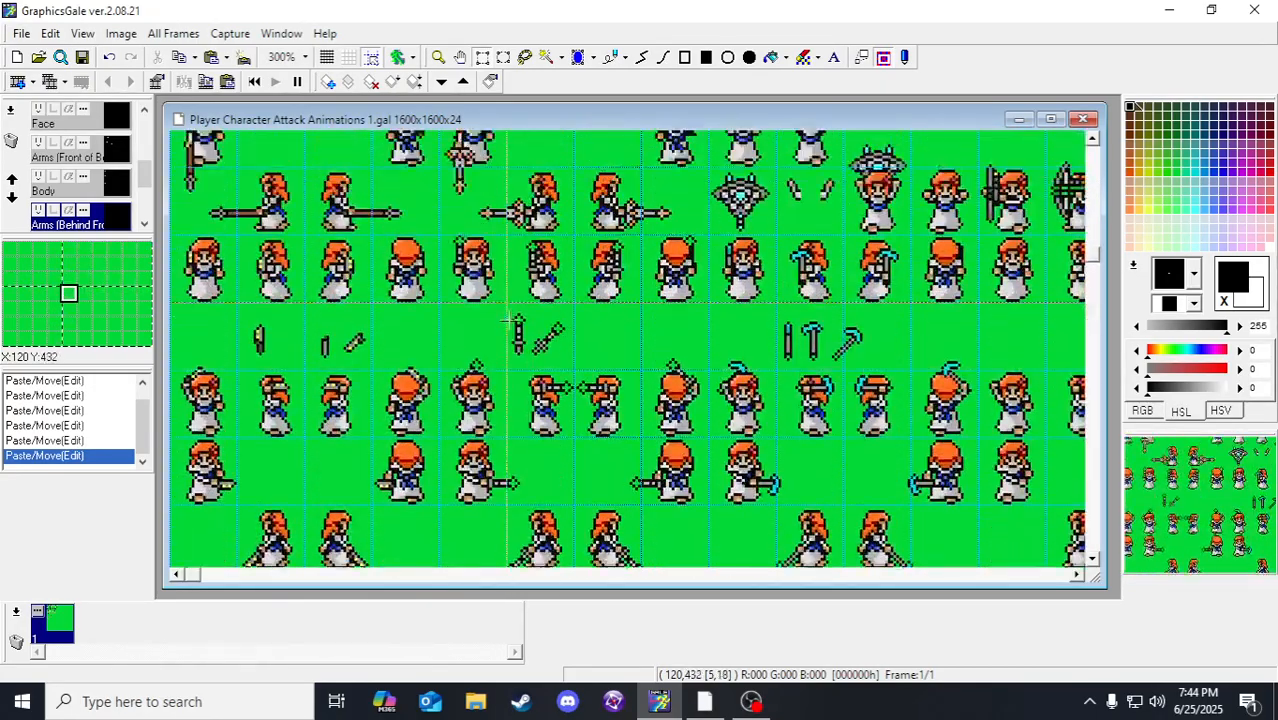
pyautogui.scroll(3, 510, 320)
pyautogui.scroll(2, 480, 253)
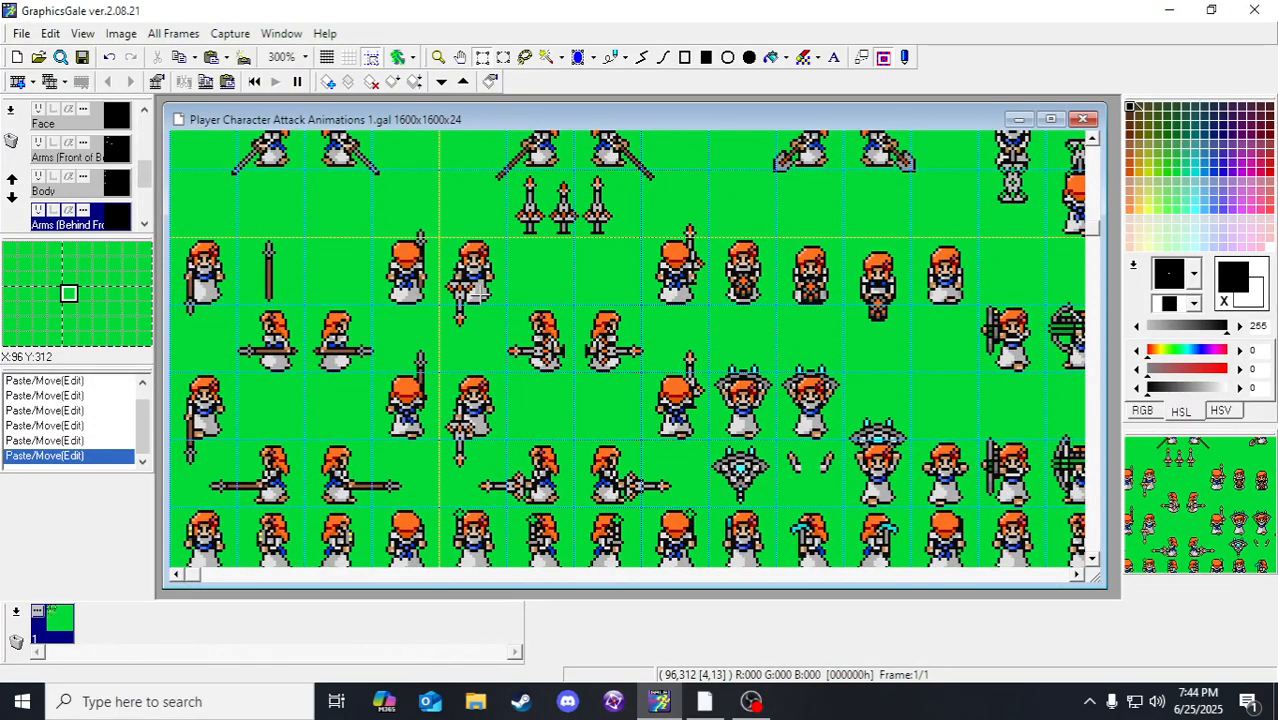
pyautogui.scroll(6, 478, 291)
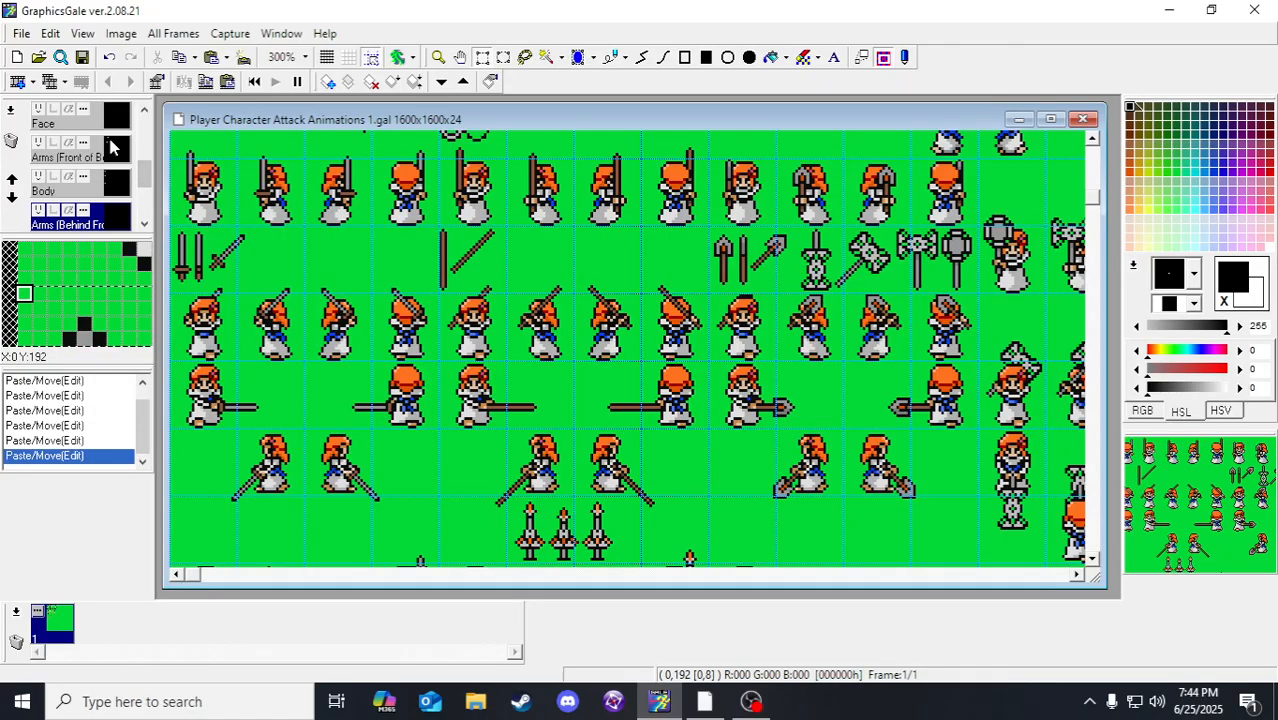
# Step: With the Face layer active, copy the 96x72 block of staff swing poses starting at X 96, Y 216
pyautogui.click(112, 158)
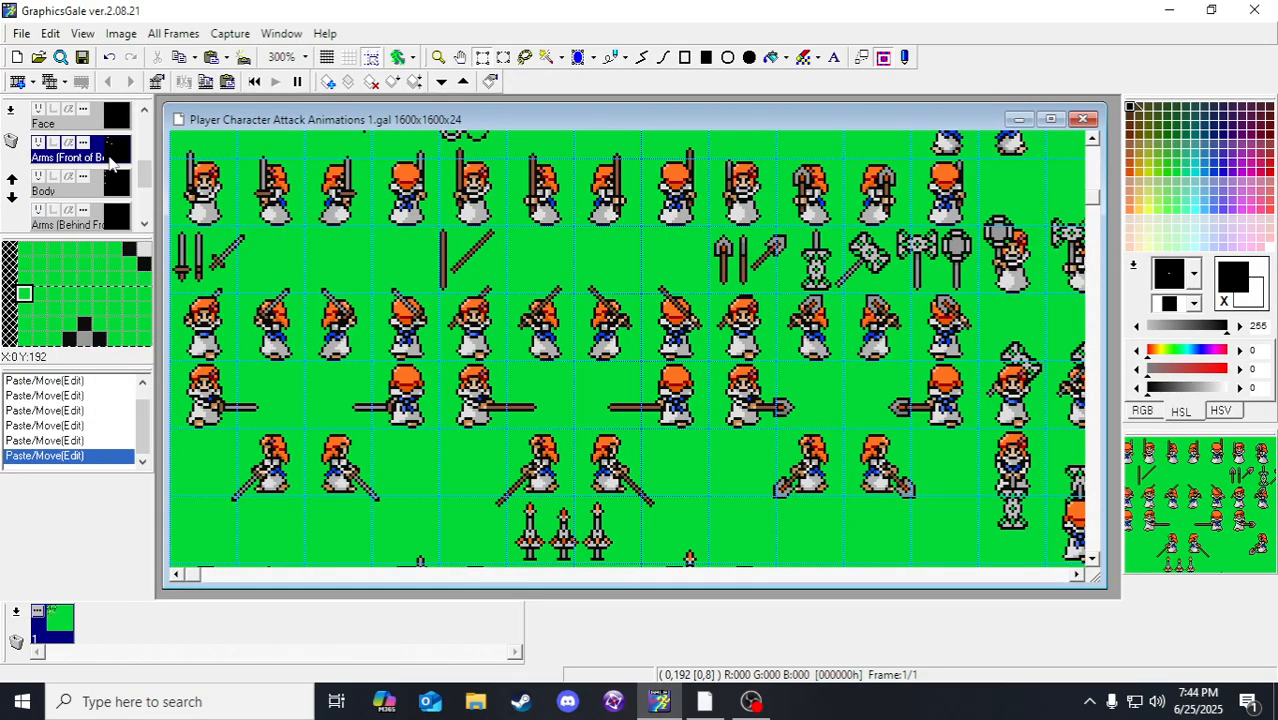
pyautogui.scroll(2, 575, 298)
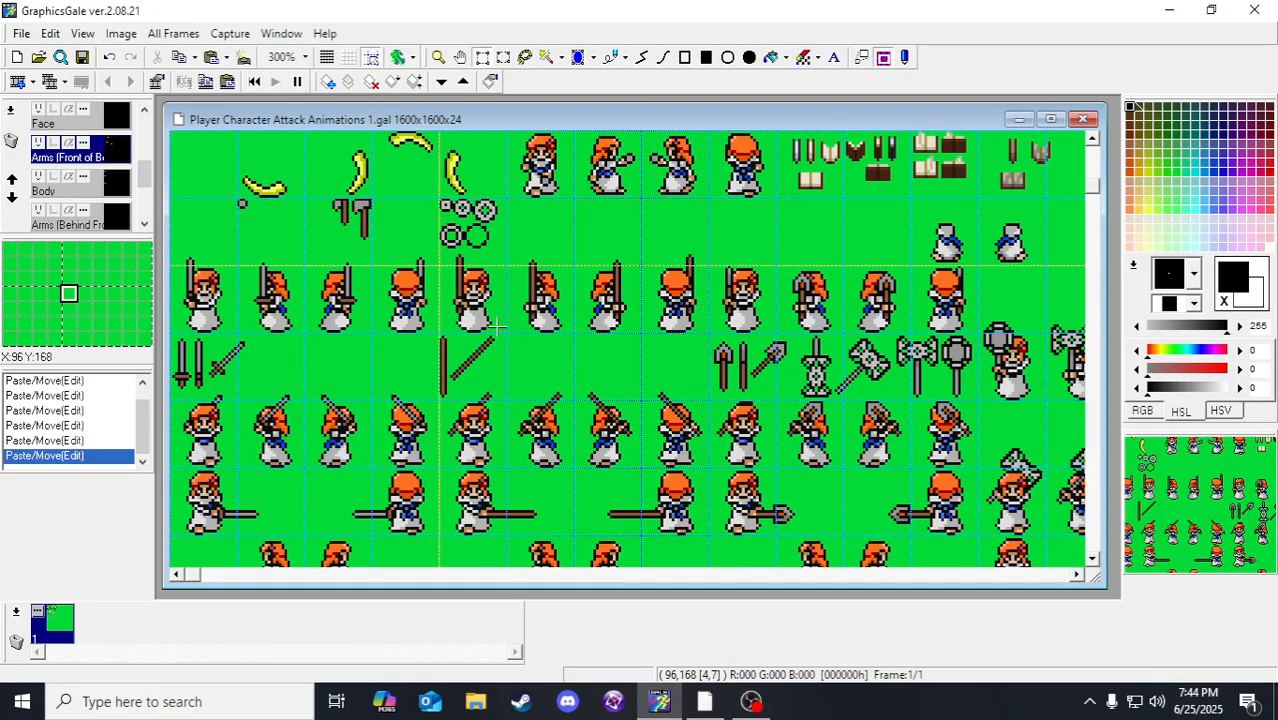
pyautogui.click(112, 193)
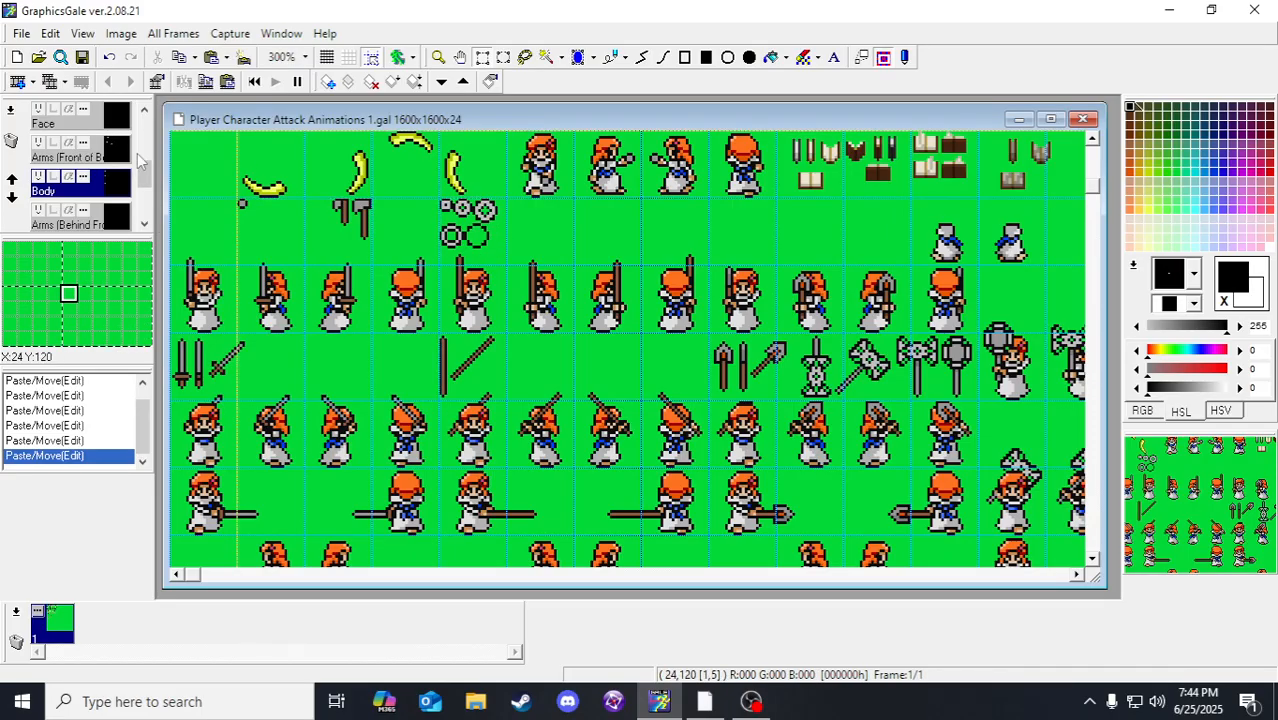
pyautogui.click(45, 125)
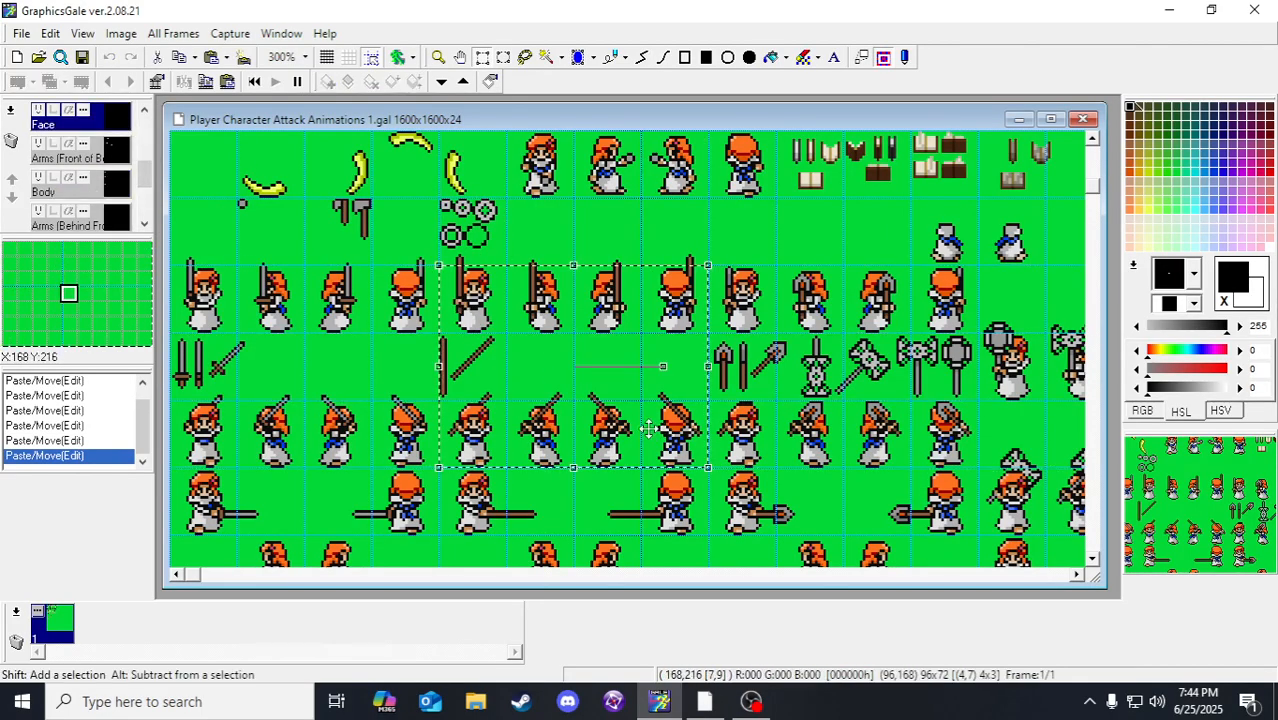
pyautogui.scroll(-3, 620, 410)
pyautogui.scroll(-10, 679, 470)
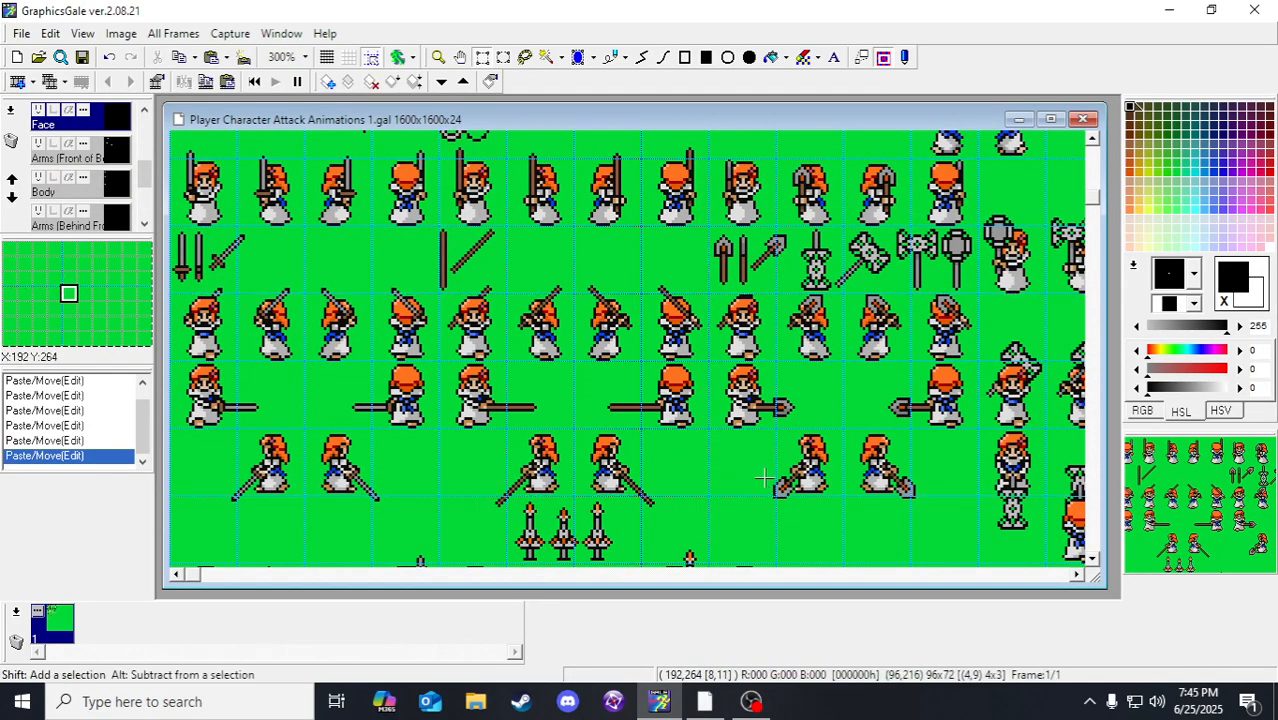
# Step: Paste the copied faces onto the new bodies at X 0, Y 792, deselect them, and save the sheet
pyautogui.scroll(-7, 413, 409)
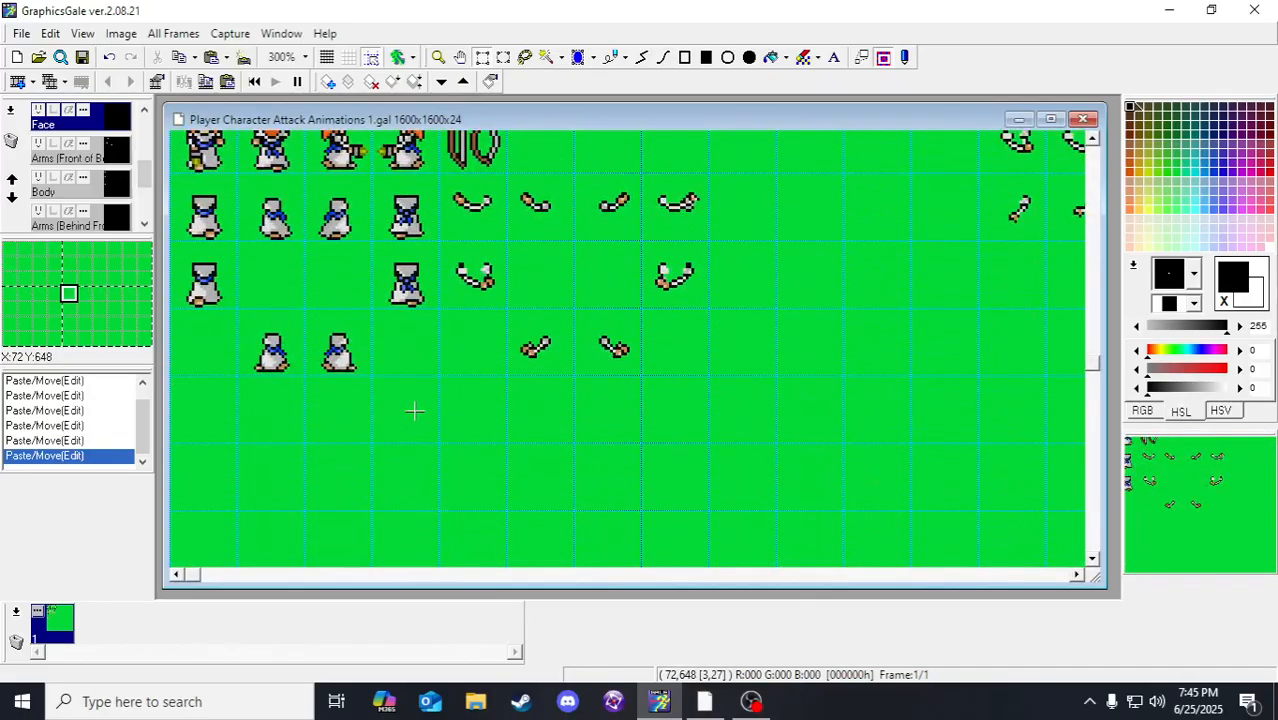
pyautogui.moveTo(440, 377); pyautogui.dragTo(172, 173)
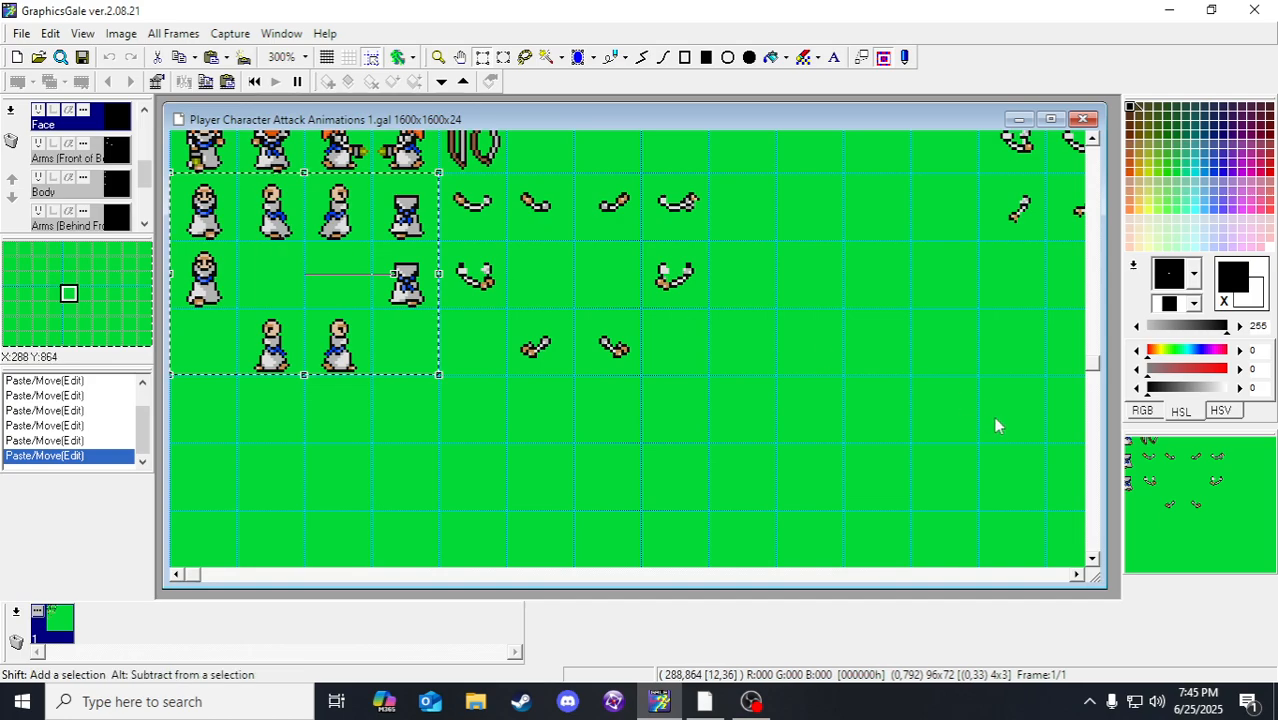
pyautogui.scroll(3, 723, 467)
pyautogui.click(723, 467)
pyautogui.click(83, 58)
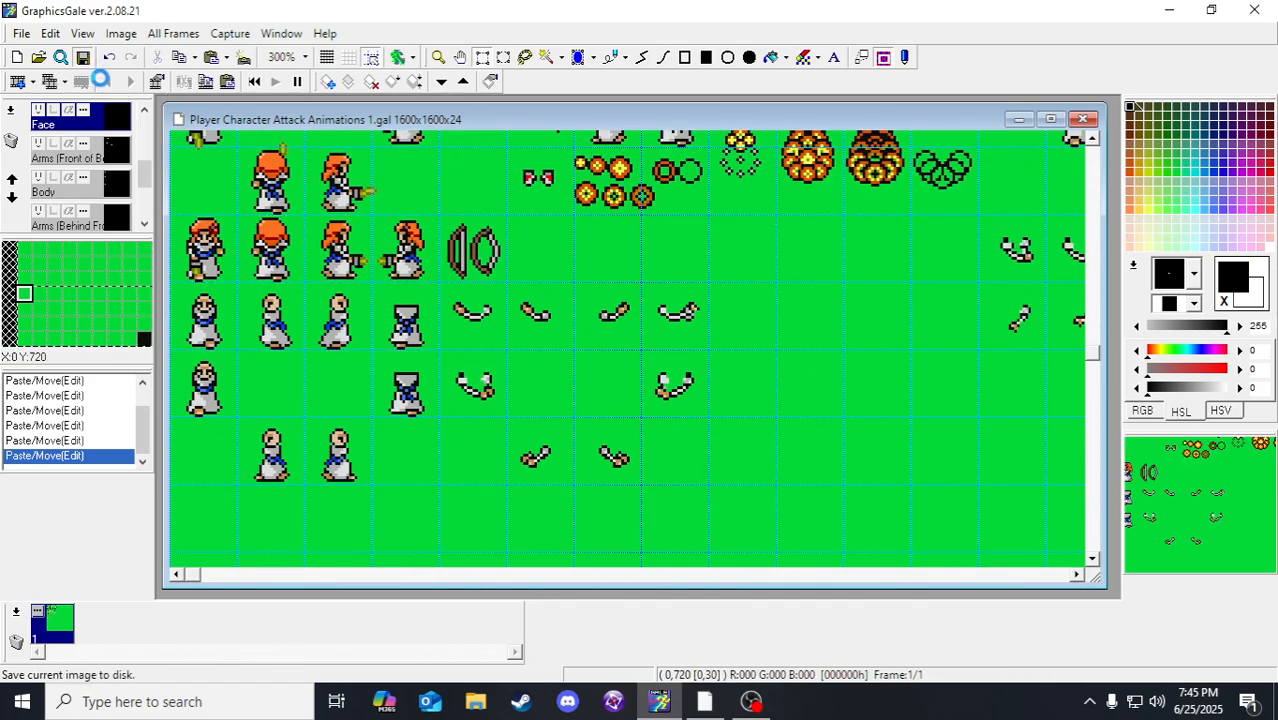
pyautogui.scroll(3, 613, 365)
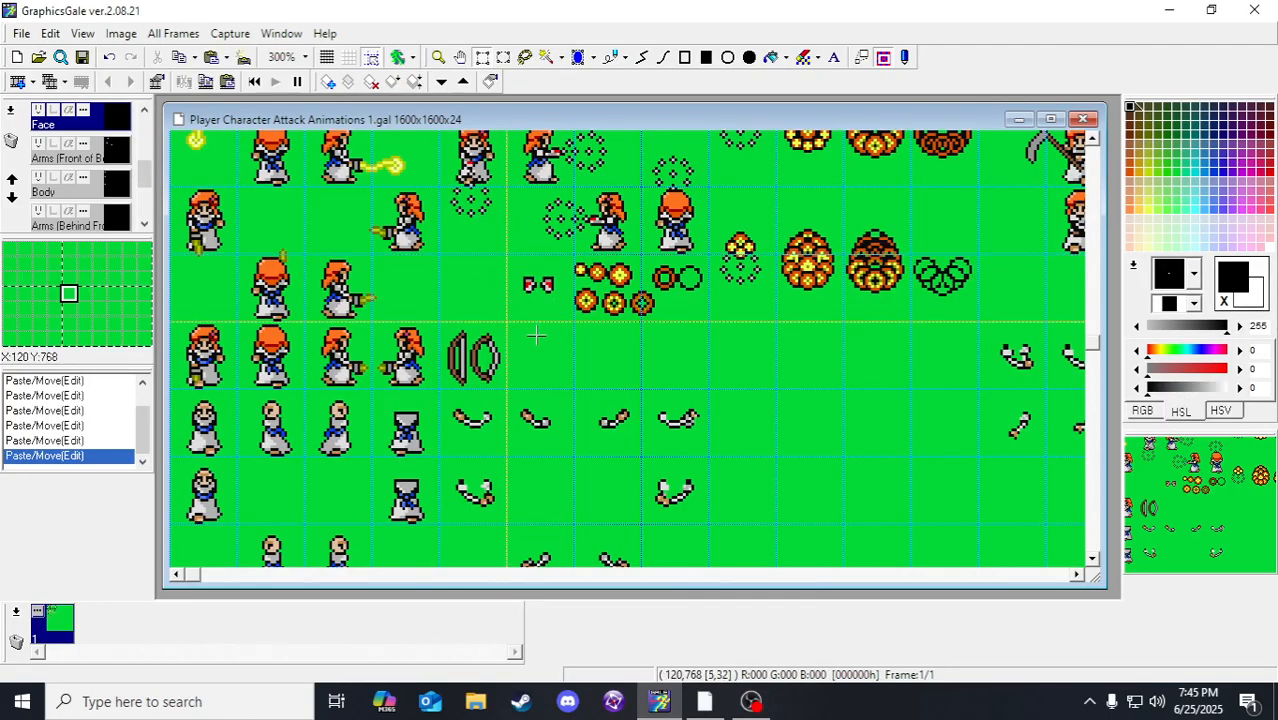
pyautogui.scroll(-3, 536, 337)
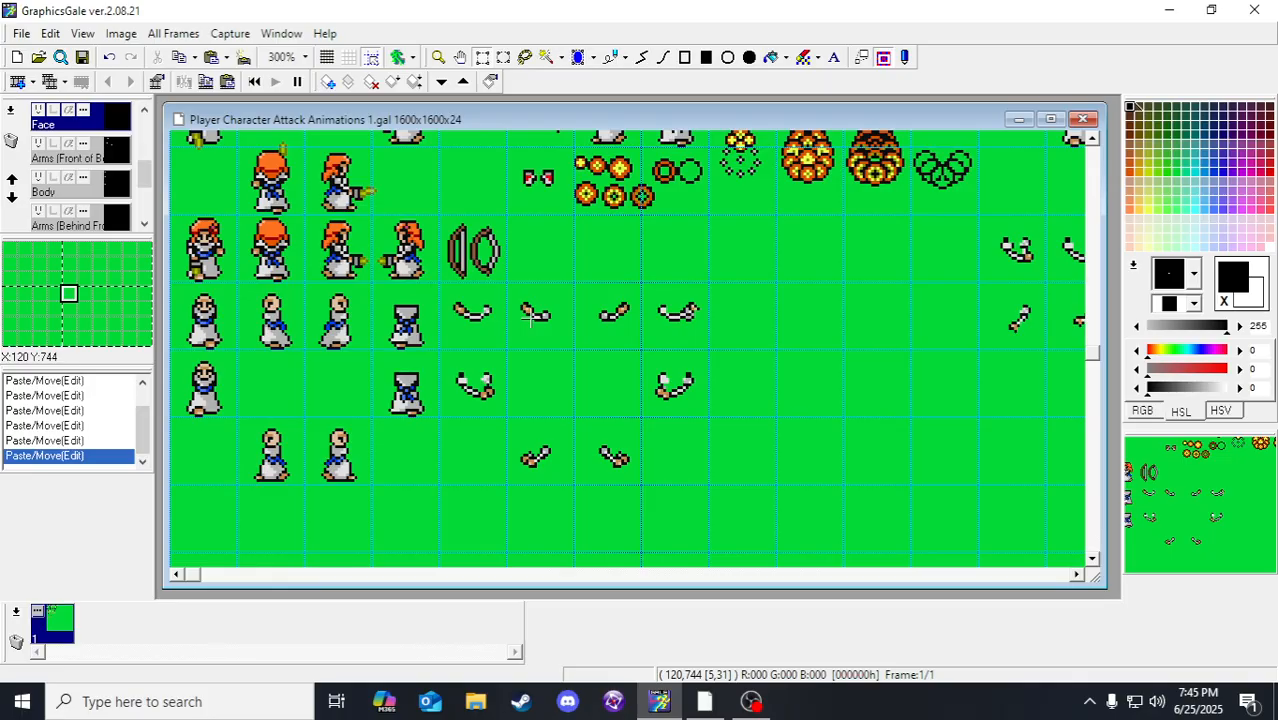
pyautogui.scroll(6, 531, 318)
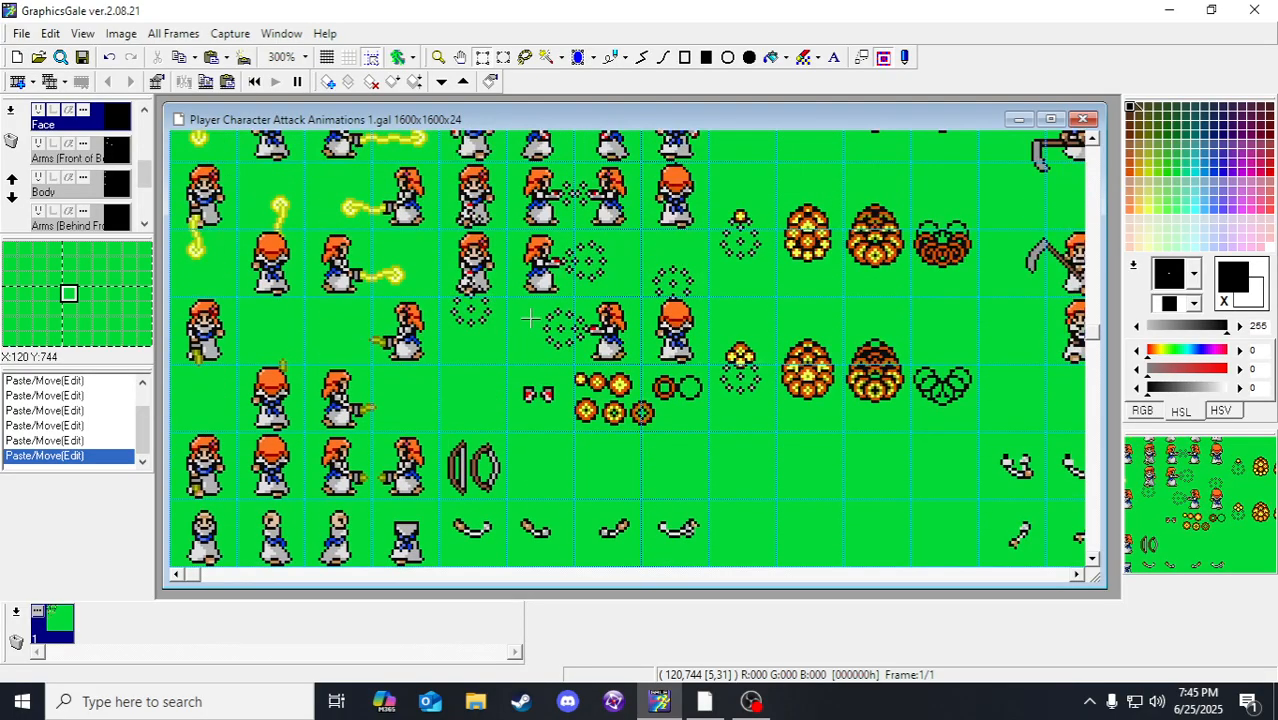
pyautogui.scroll(6, 531, 318)
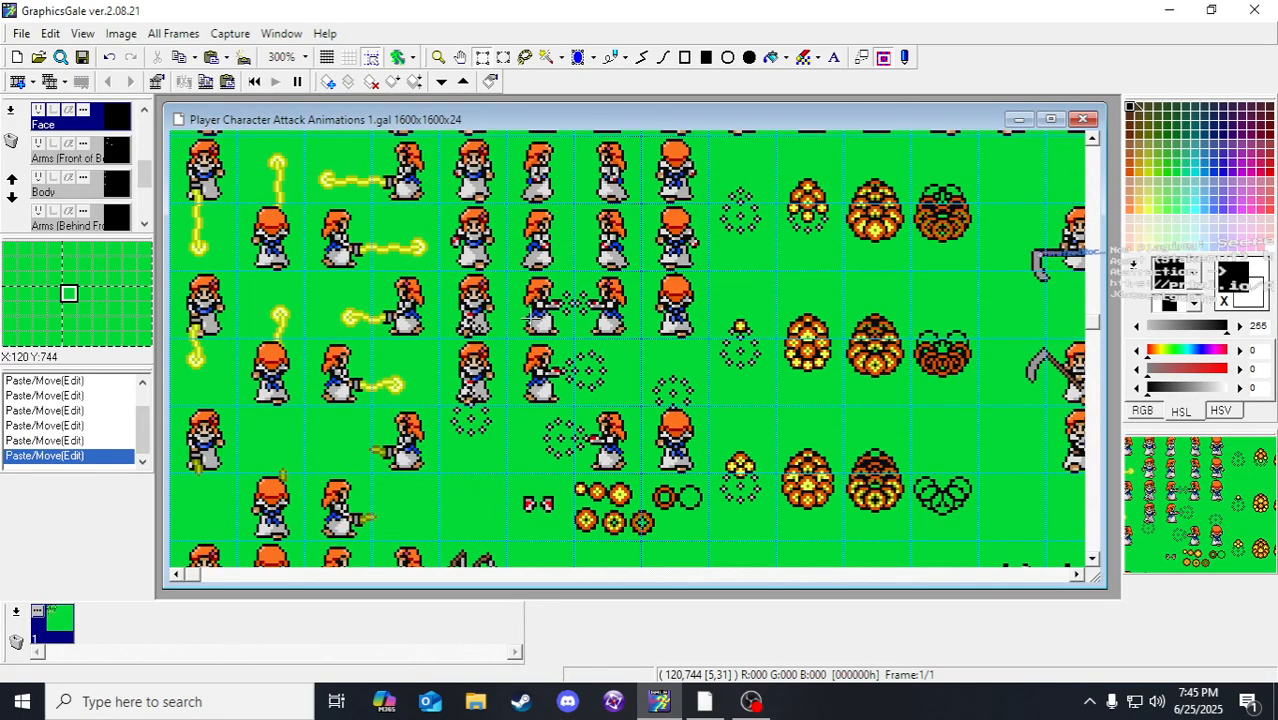
pyautogui.scroll(20, 531, 318)
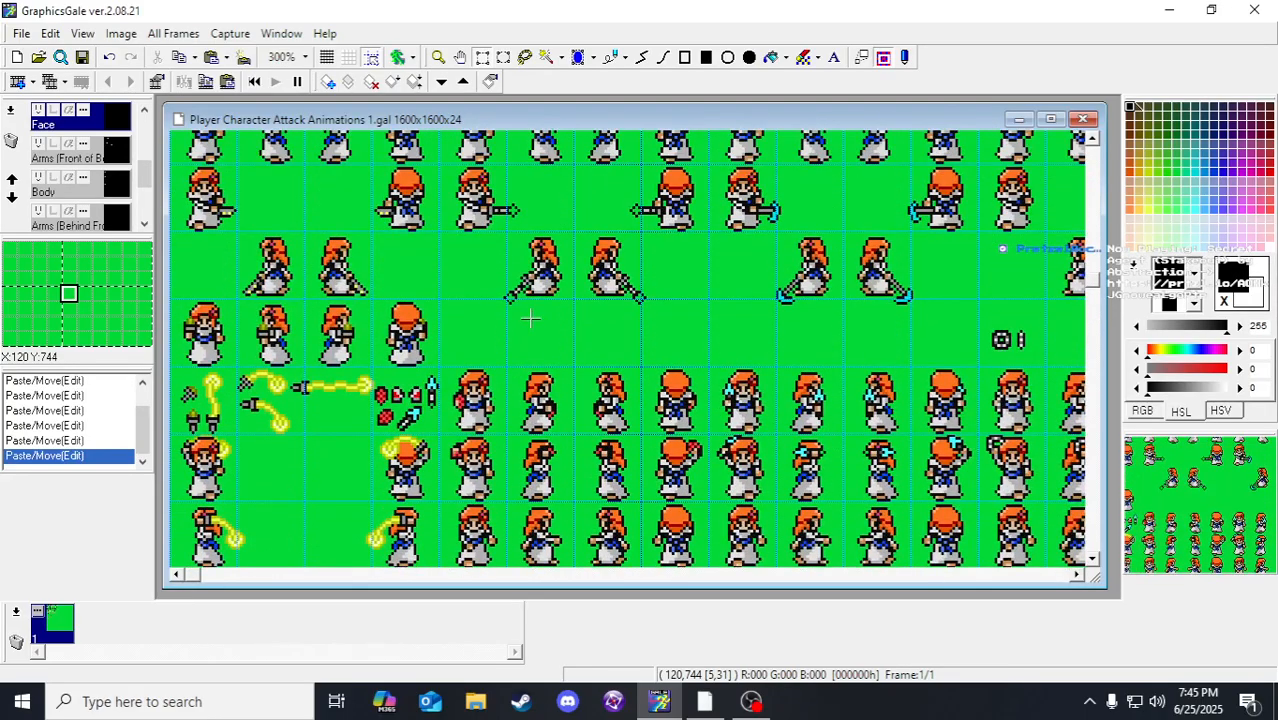
pyautogui.scroll(6, 527, 318)
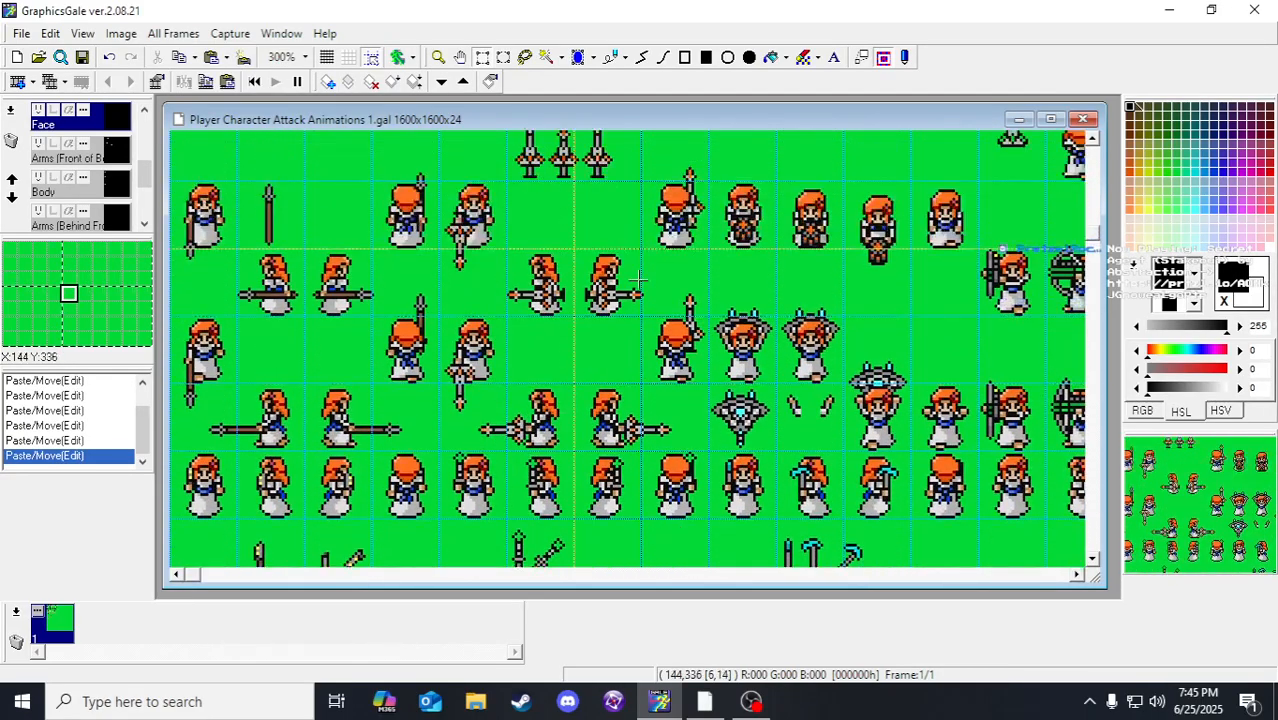
pyautogui.scroll(3, 635, 287)
pyautogui.scroll(6, 635, 287)
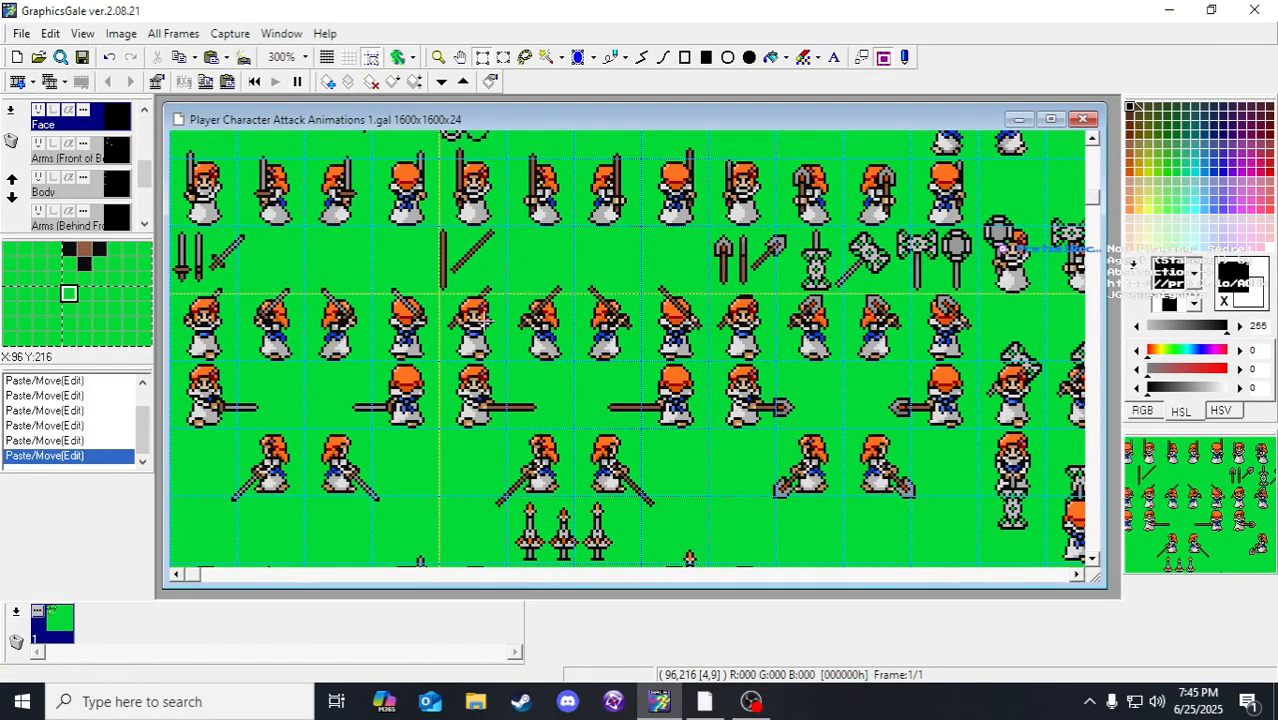
pyautogui.scroll(1, 478, 318)
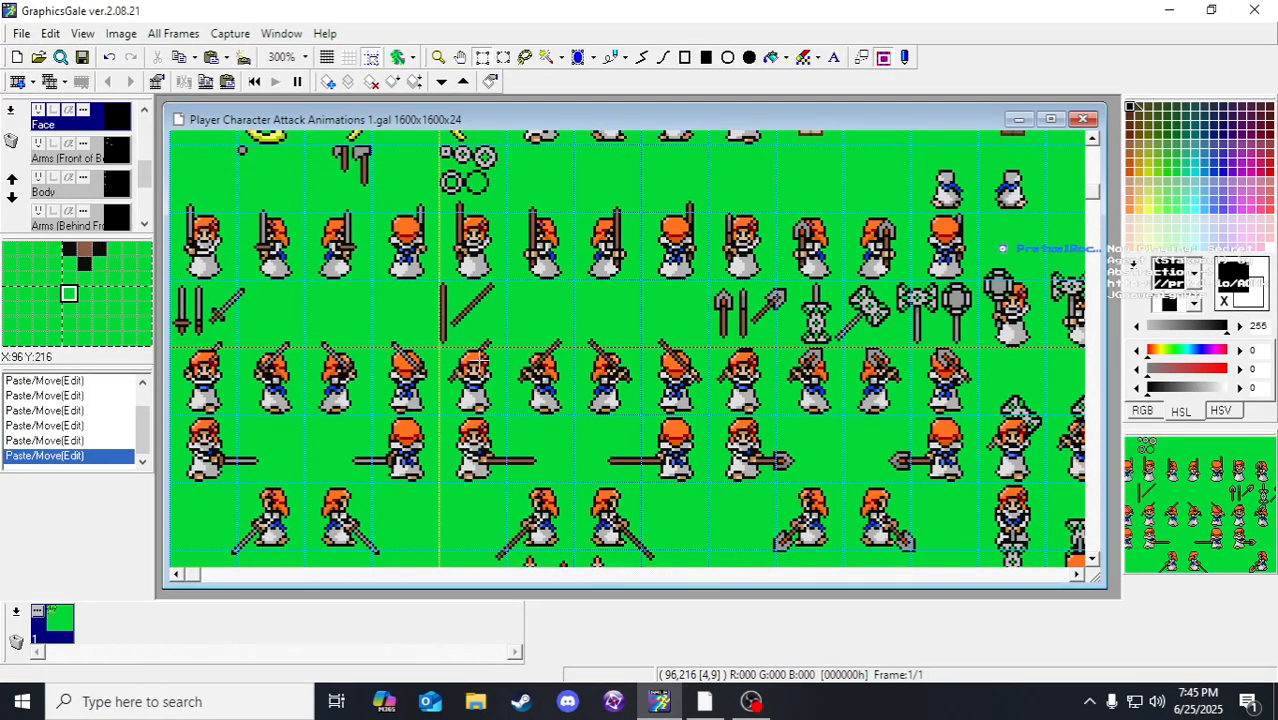
pyautogui.scroll(-1, 460, 361)
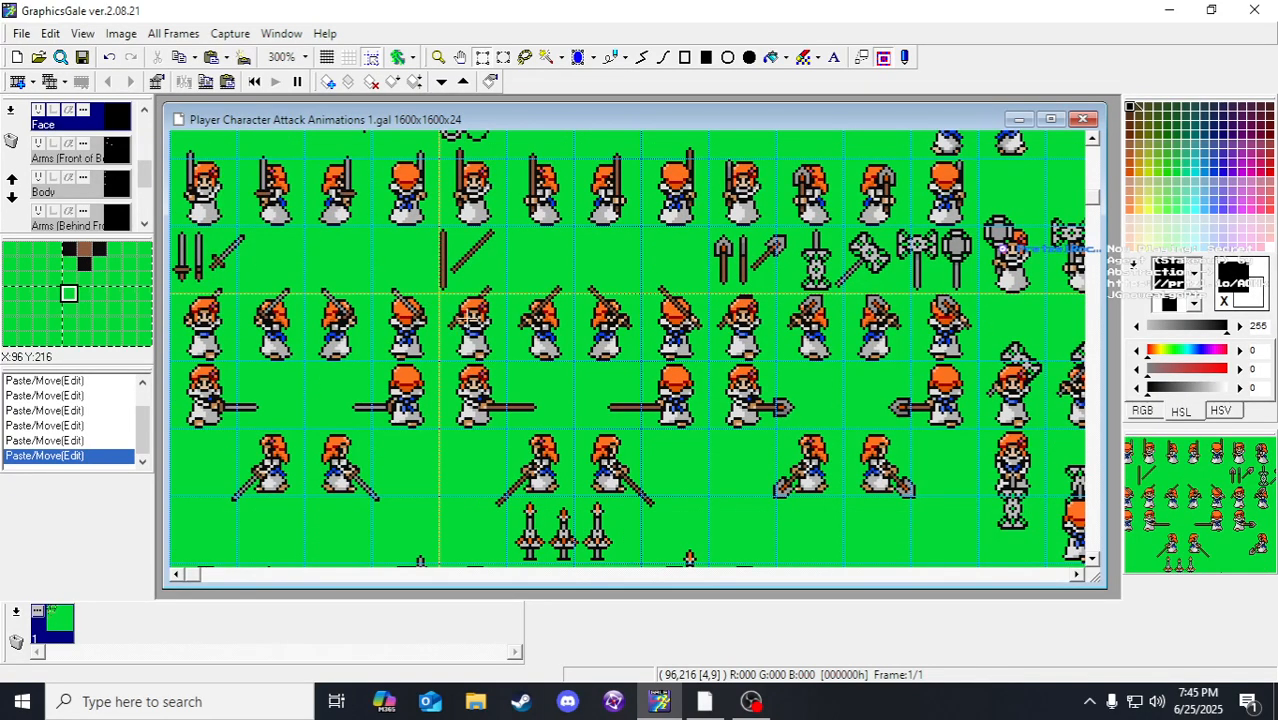
pyautogui.moveTo(440, 293); pyautogui.dragTo(676, 452)
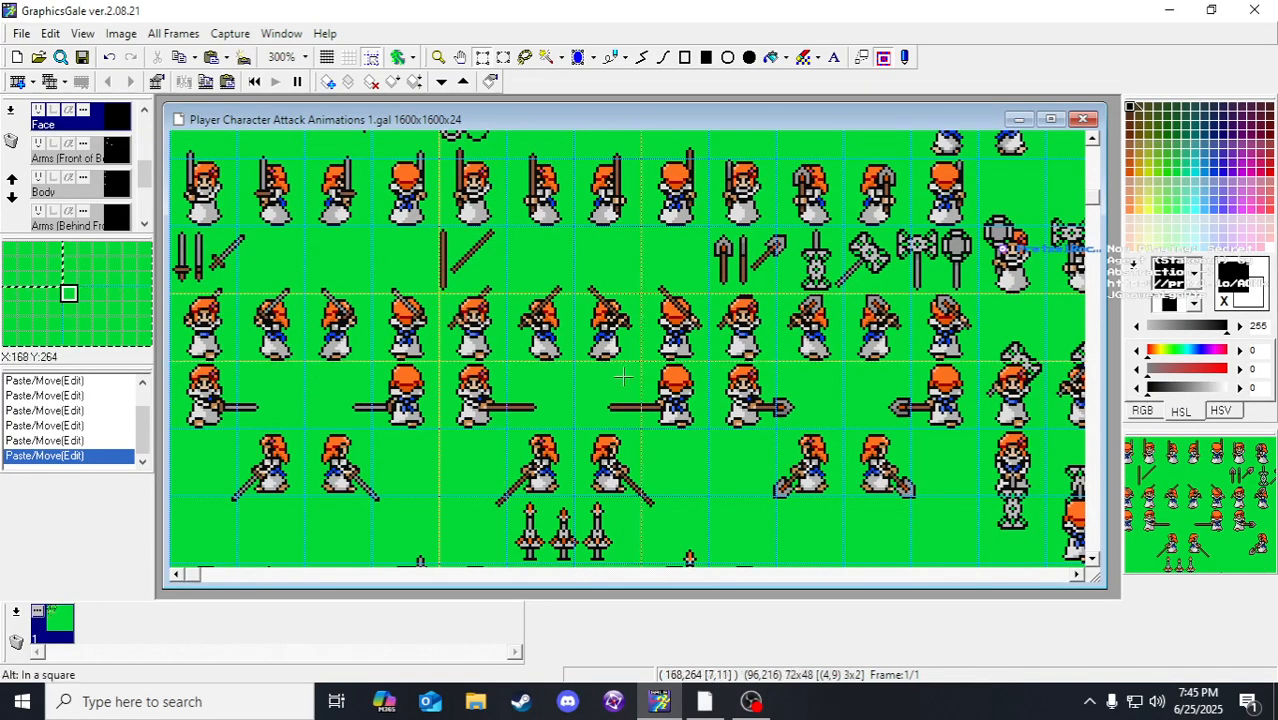
pyautogui.click(676, 461)
pyautogui.scroll(-2, 533, 401)
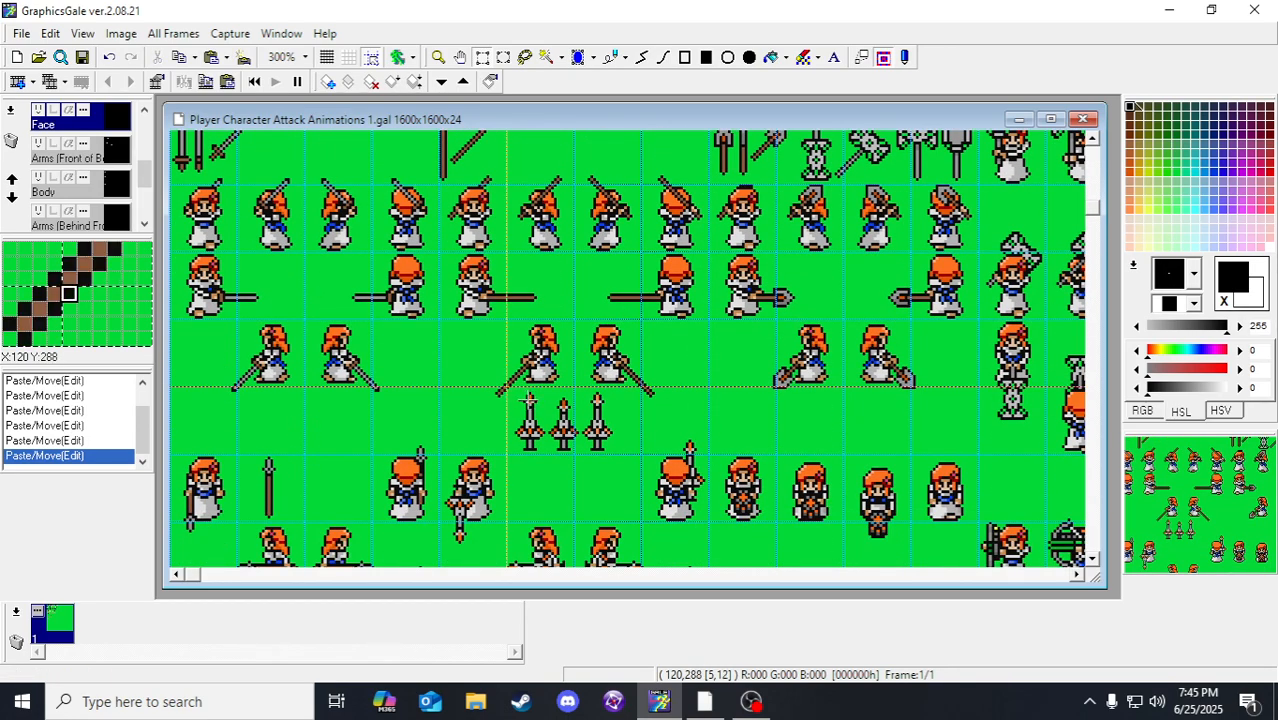
pyautogui.scroll(-10, 510, 390)
pyautogui.scroll(-6, 628, 350)
pyautogui.hotkey('ctrl', 'v')
pyautogui.moveTo(311, 207); pyautogui.dragTo(383, 441)
# Step: With the Hair layer active, copy the 96x72 block of staff swing poses starting at X 96, Y 216
pyautogui.scroll(2, 145, 213)
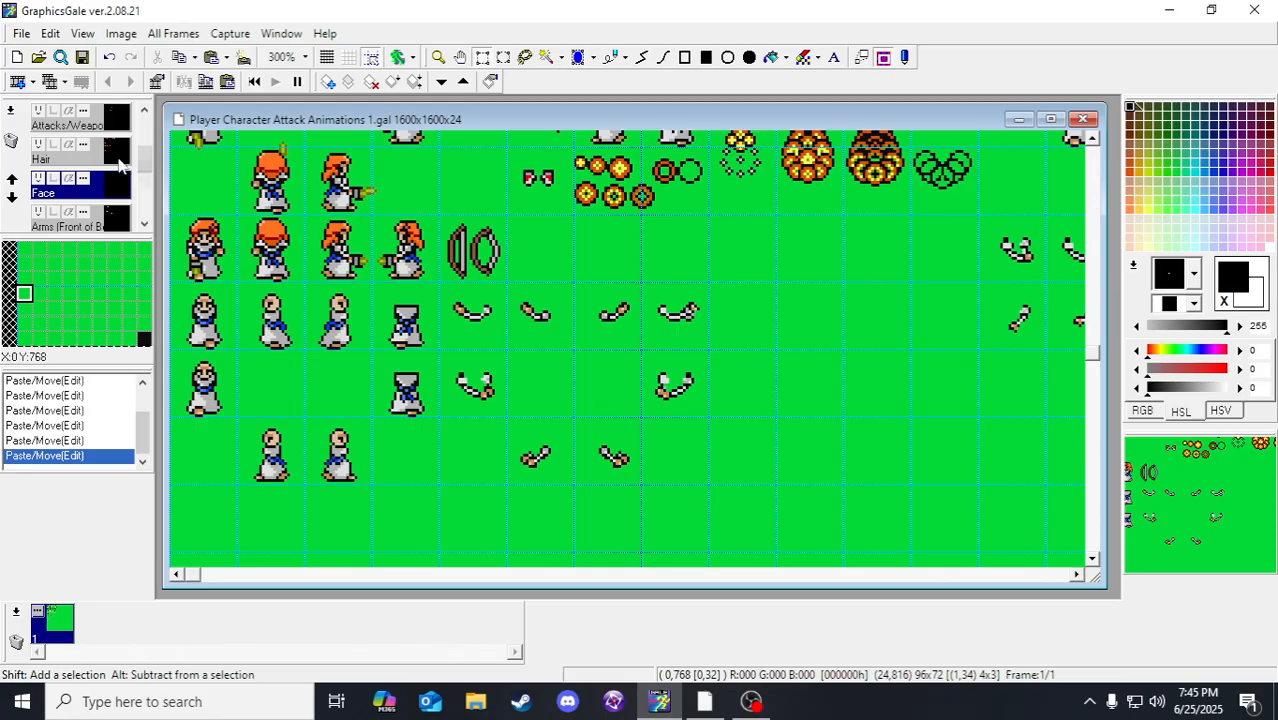
pyautogui.click(118, 163)
pyautogui.scroll(10, 640, 350)
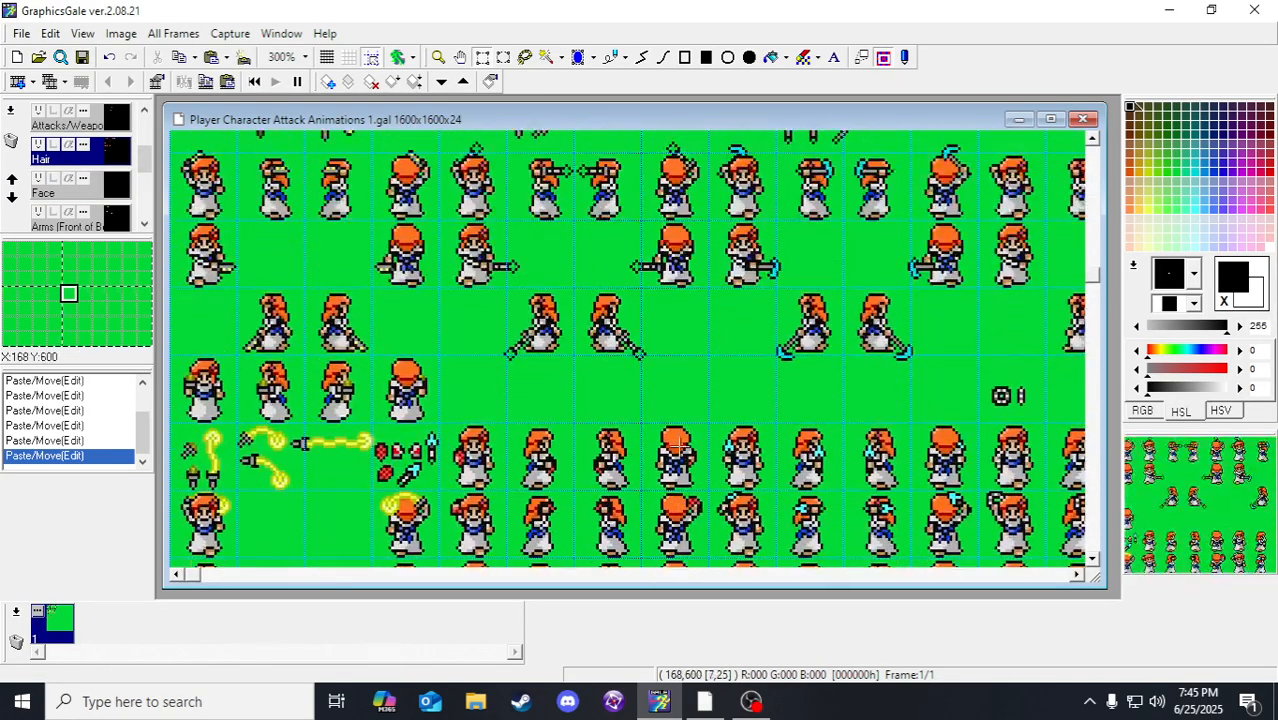
pyautogui.scroll(3, 676, 446)
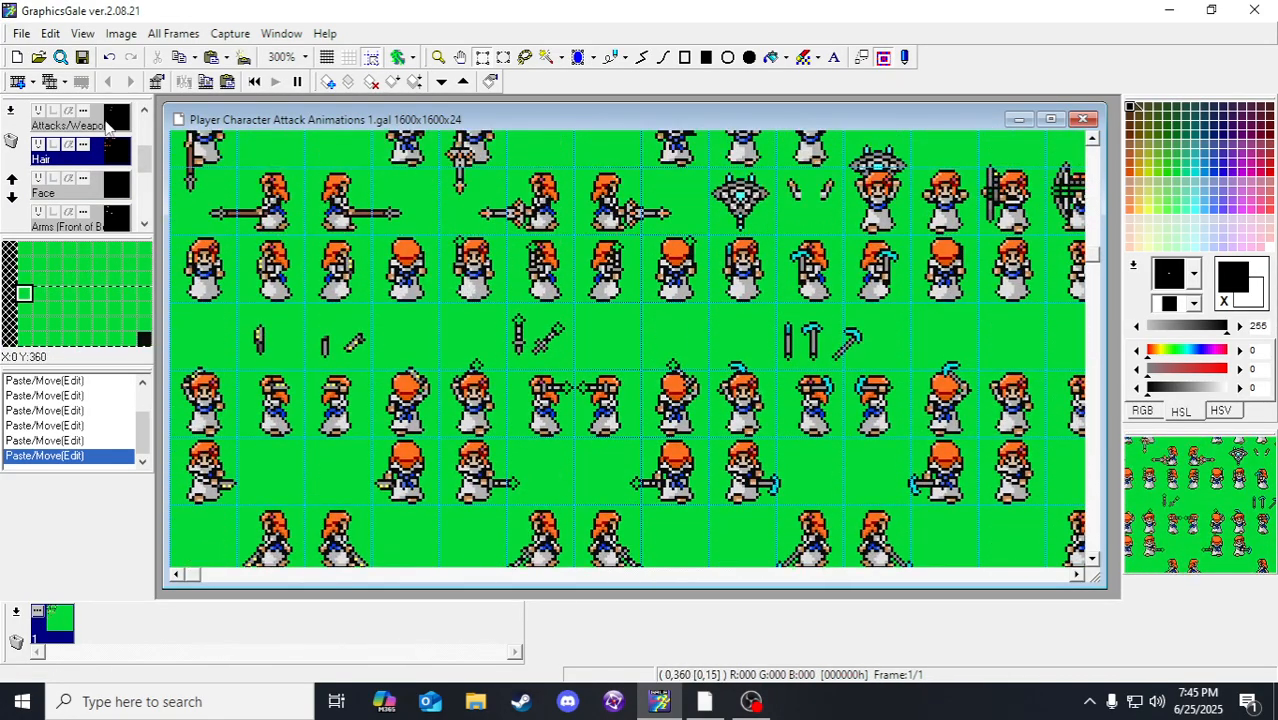
pyautogui.scroll(3, 632, 345)
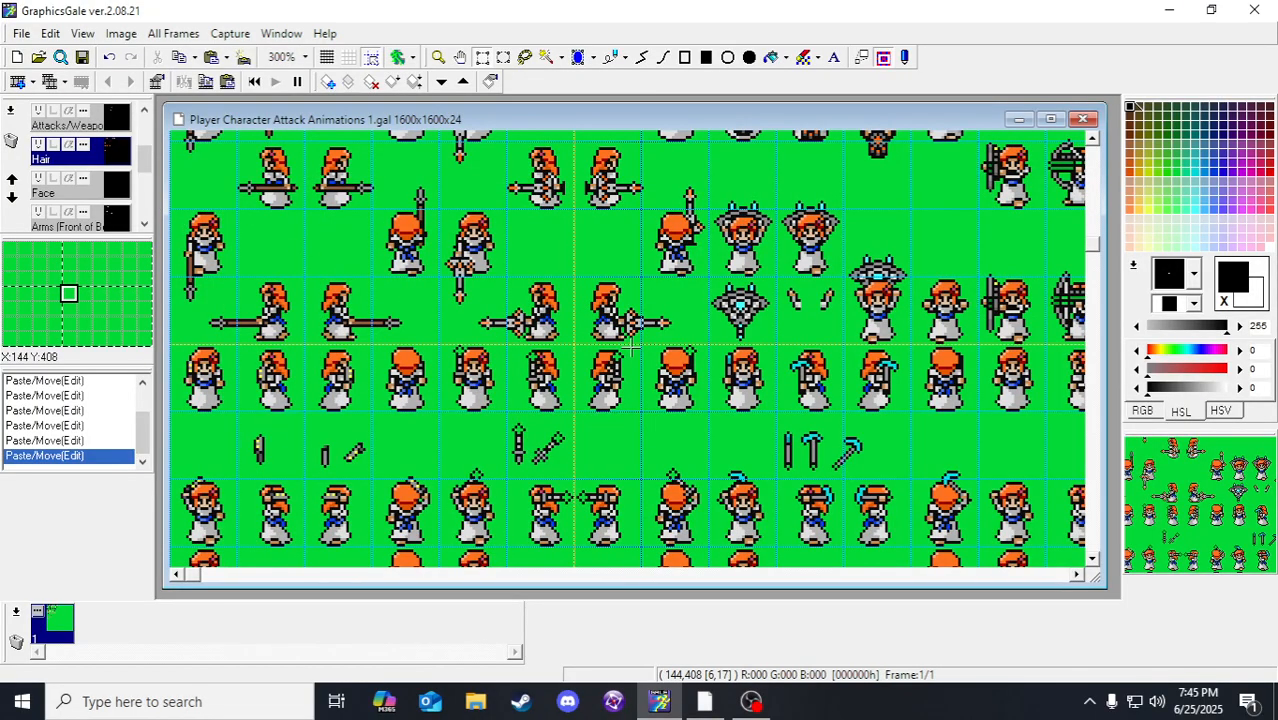
pyautogui.scroll(-4, 605, 355)
pyautogui.scroll(8, 519, 342)
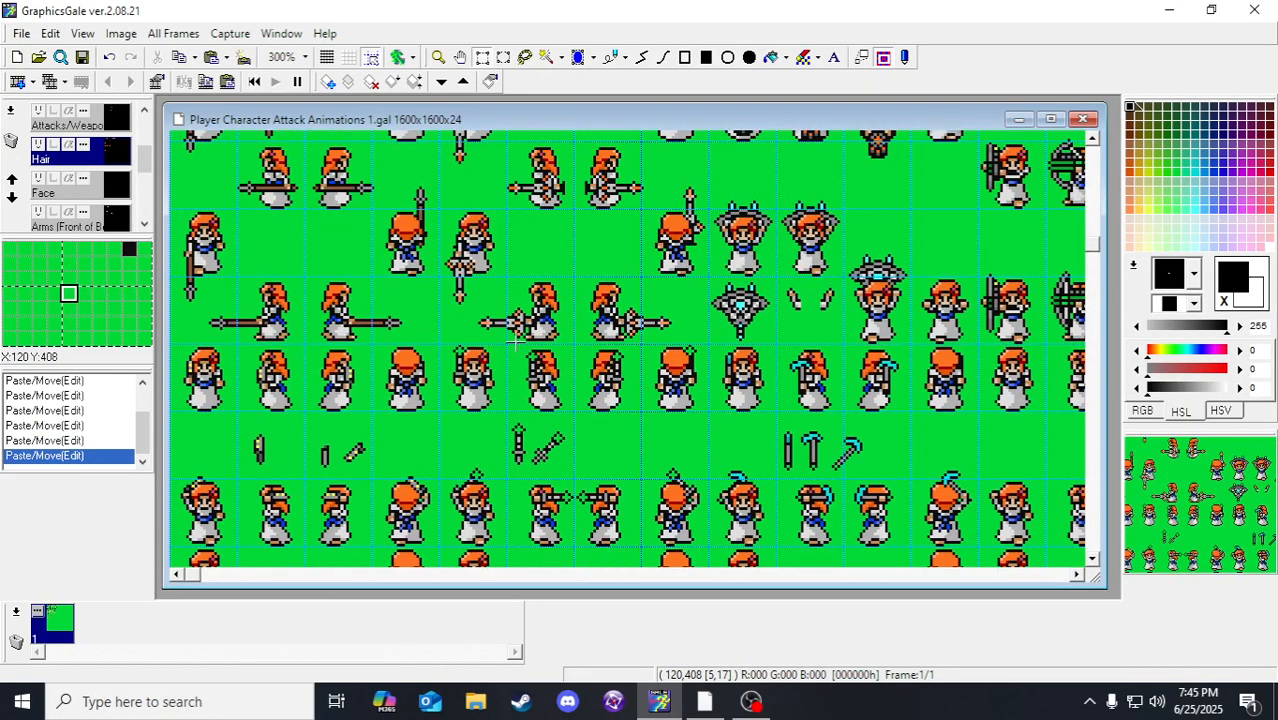
pyautogui.scroll(-3, 497, 316)
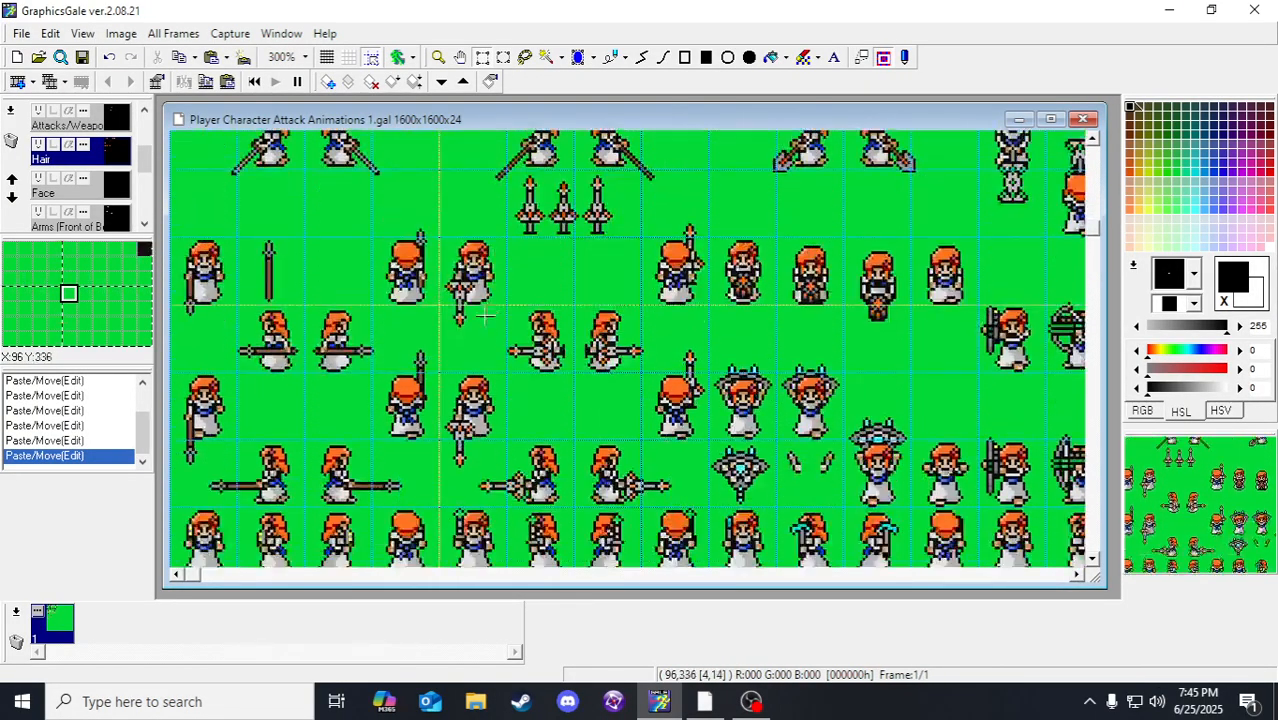
pyautogui.scroll(6, 492, 231)
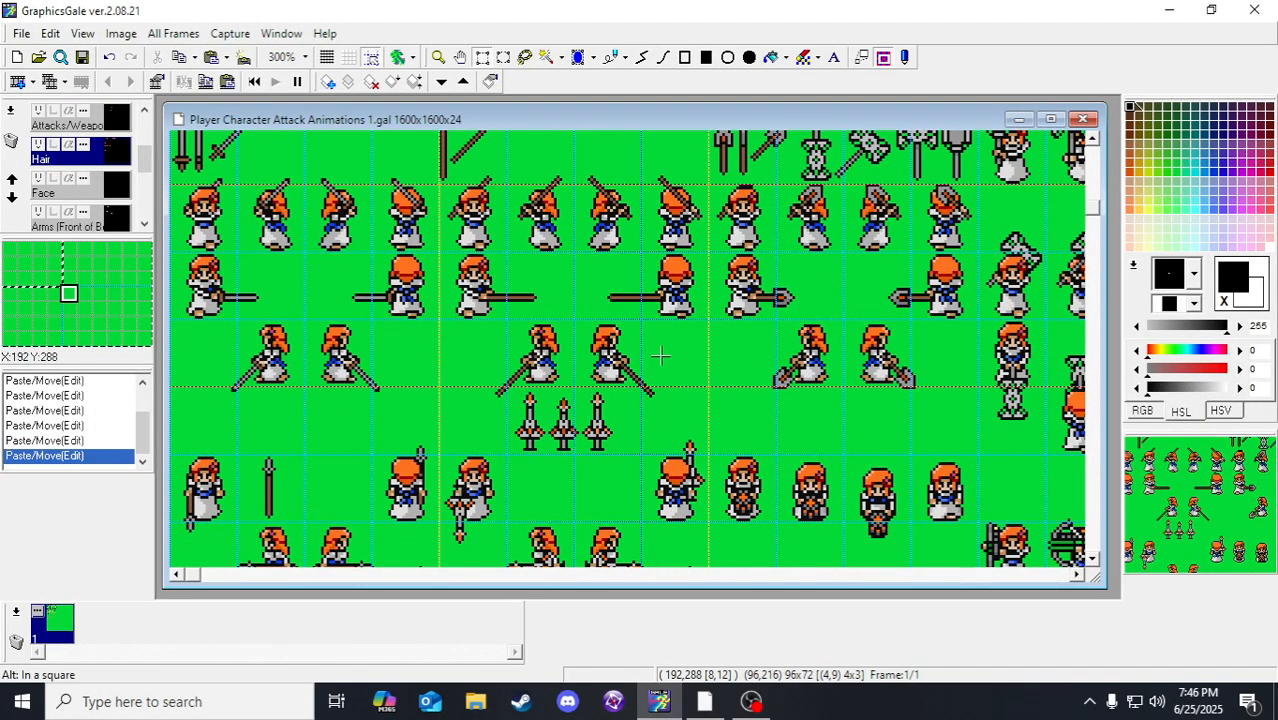
# Step: Paste the copied hair onto the new bodies at X 0, Y 792, deselect it, and save the sheet
pyautogui.scroll(-8, 540, 382)
pyautogui.scroll(-15, 540, 382)
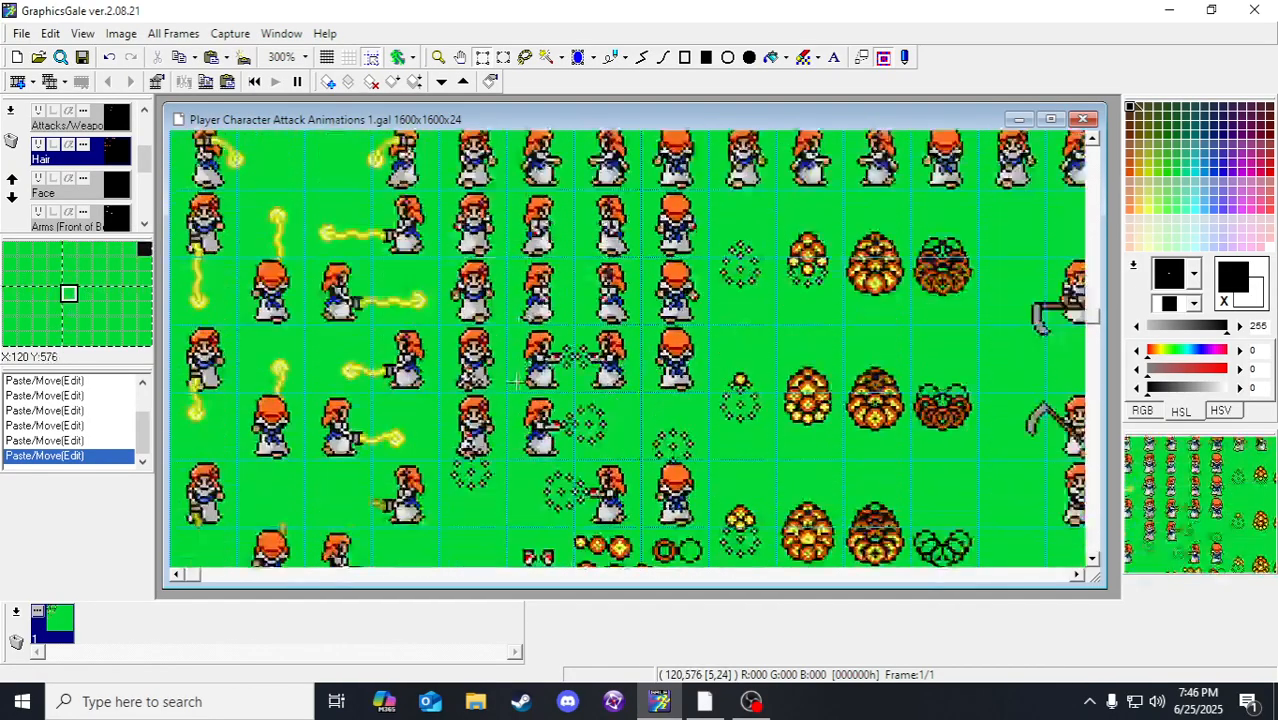
pyautogui.scroll(4, 471, 437)
pyautogui.moveTo(378, 290); pyautogui.dragTo(335, 410)
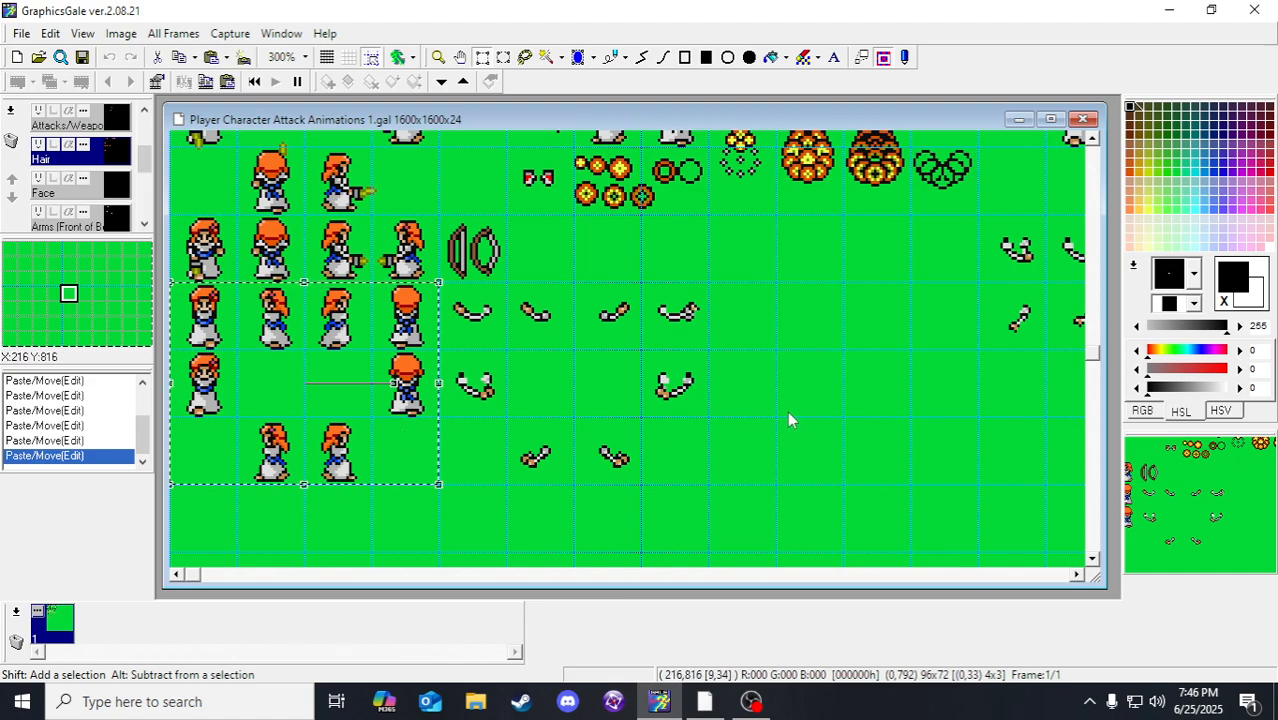
pyautogui.scroll(1, 763, 415)
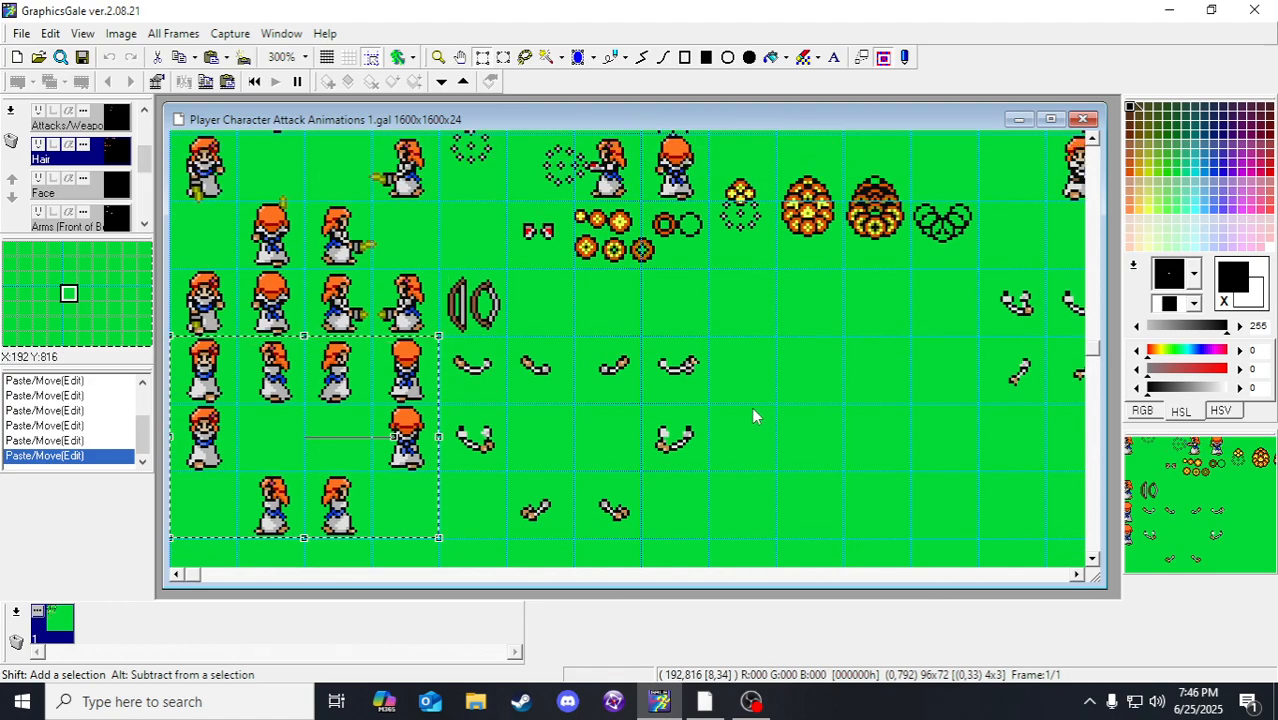
pyautogui.click(666, 260)
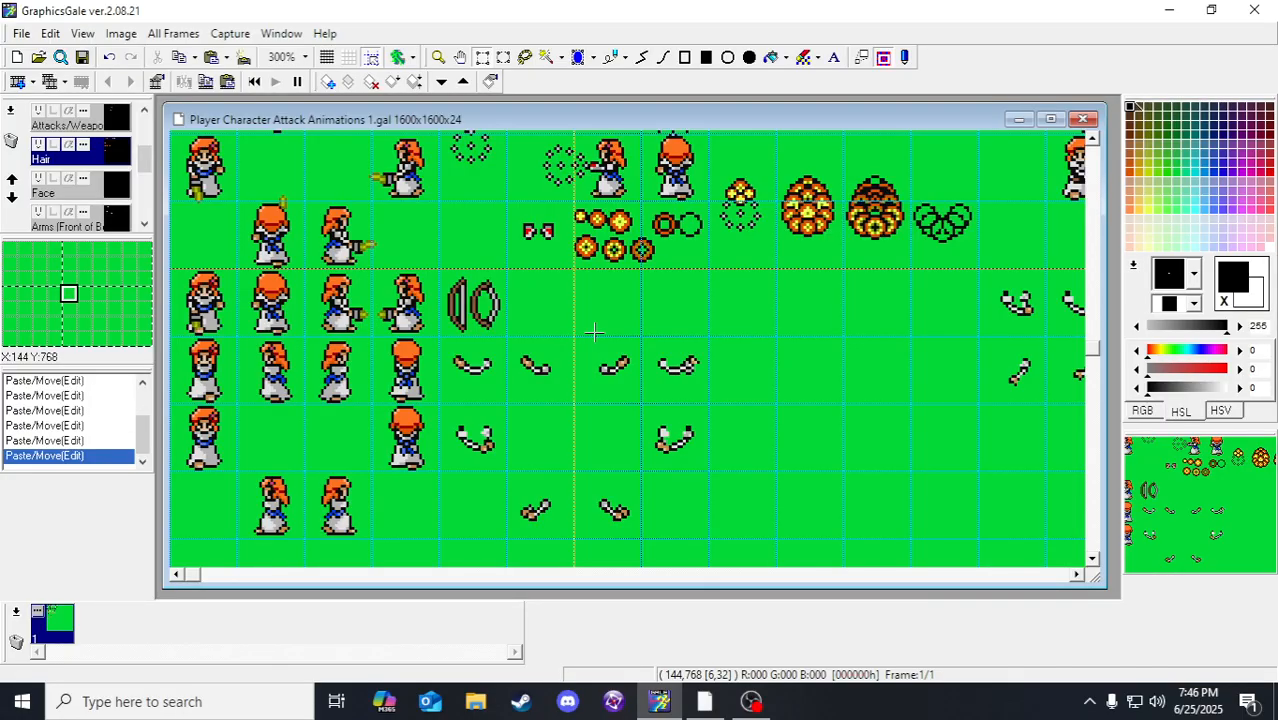
pyautogui.scroll(2, 594, 332)
pyautogui.scroll(-4, 585, 335)
pyautogui.scroll(4, 575, 337)
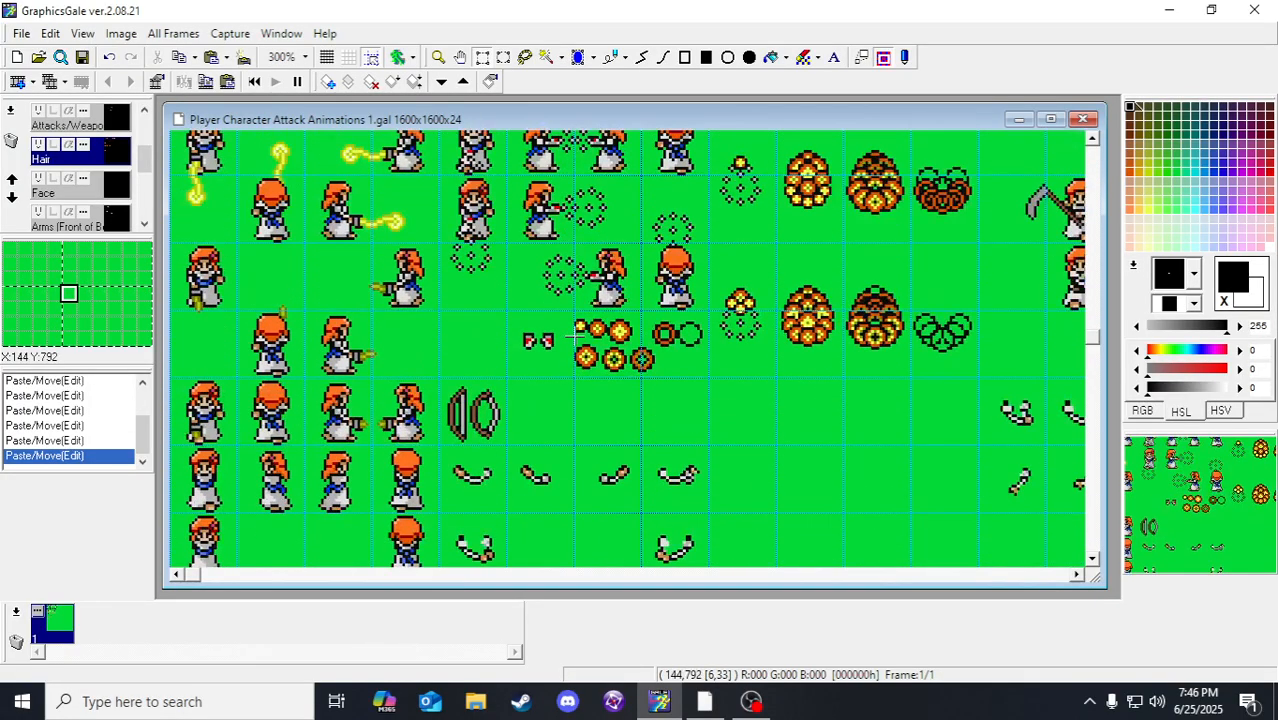
pyautogui.click(84, 57)
# Step: Review the assembled bow attack bodies beside the separate arms and bow sprites, and save the sheet
pyautogui.scroll(-3, 457, 315)
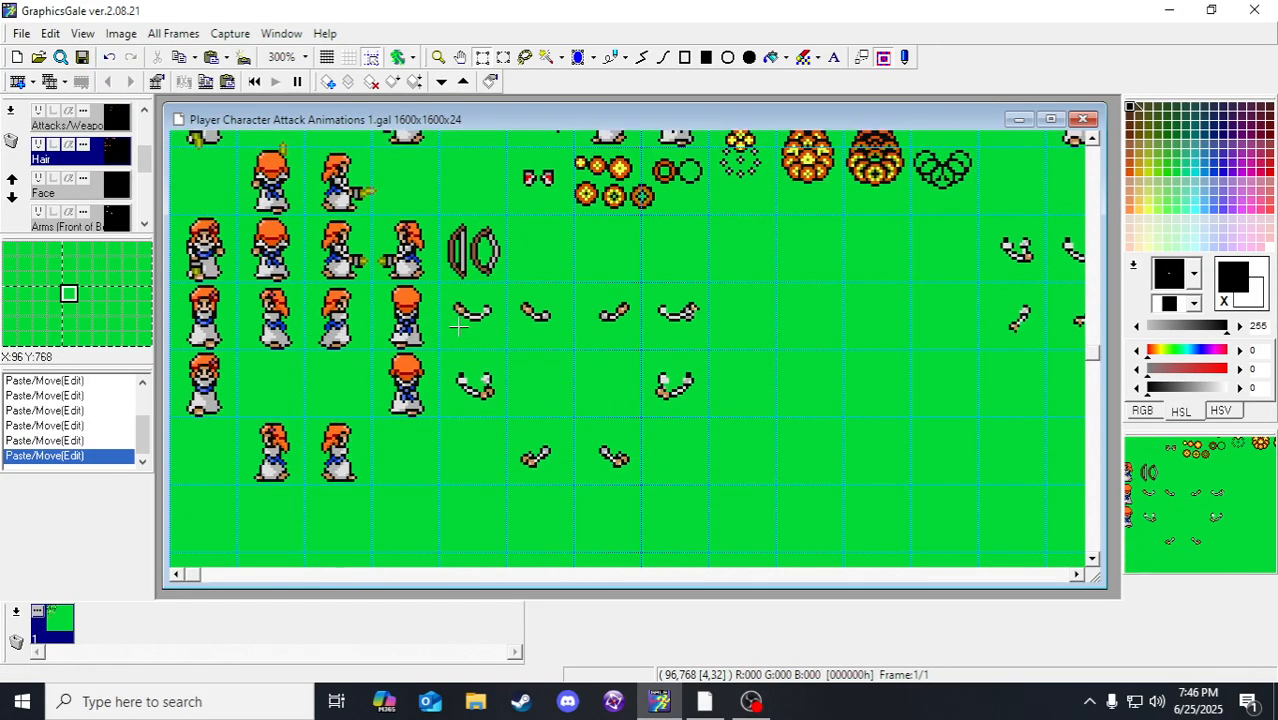
pyautogui.scroll(2, 400, 370)
pyautogui.scroll(-1, 330, 420)
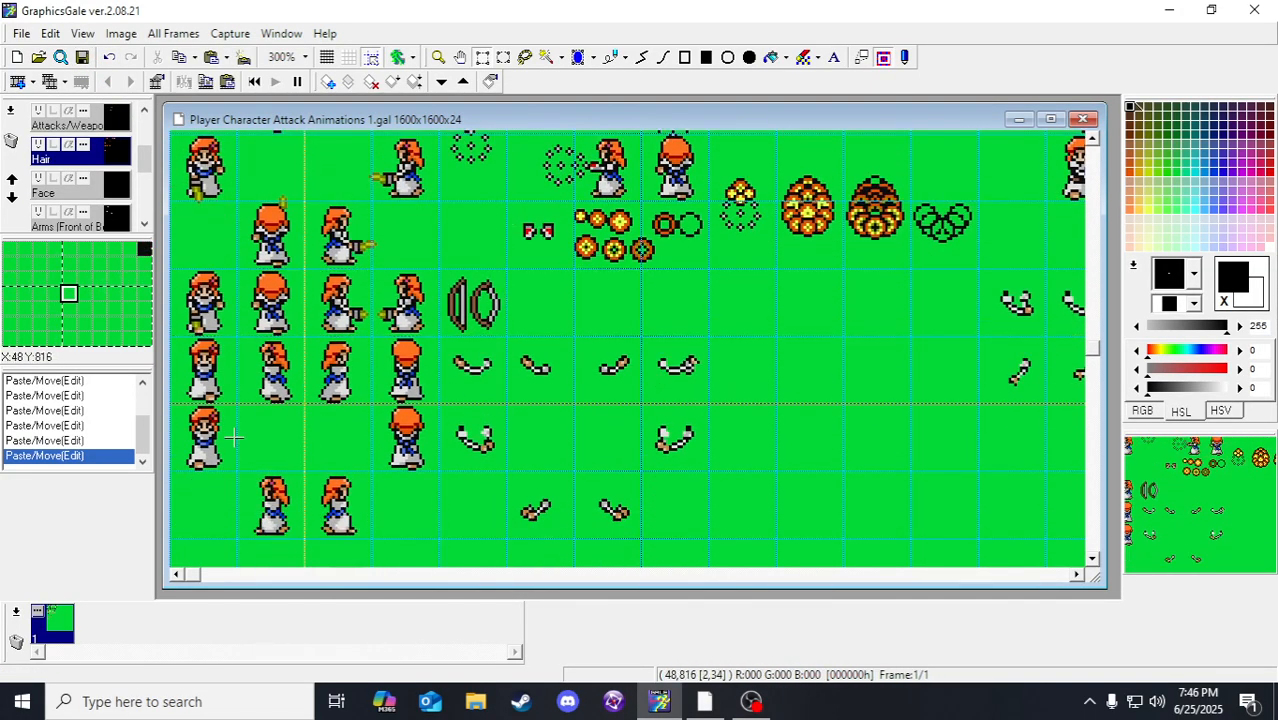
pyautogui.scroll(1, 600, 400)
pyautogui.scroll(2, 610, 391)
pyautogui.scroll(-1, 611, 400)
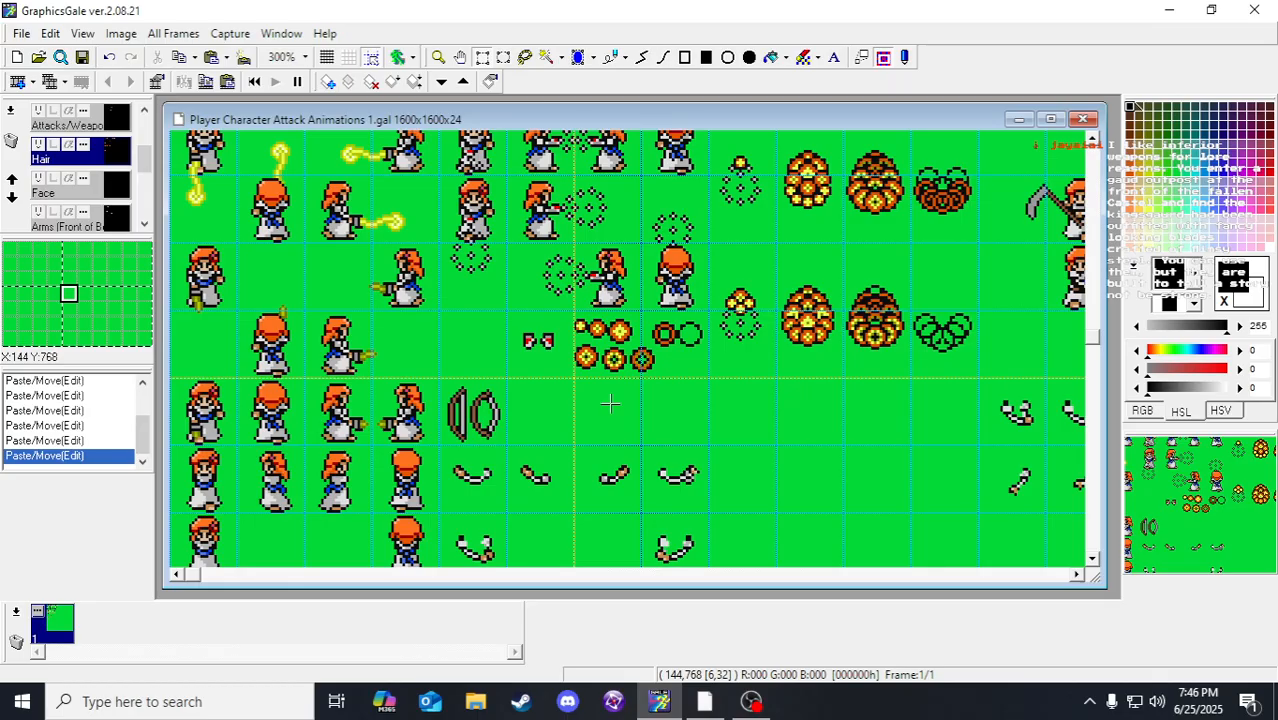
pyautogui.scroll(-2, 610, 403)
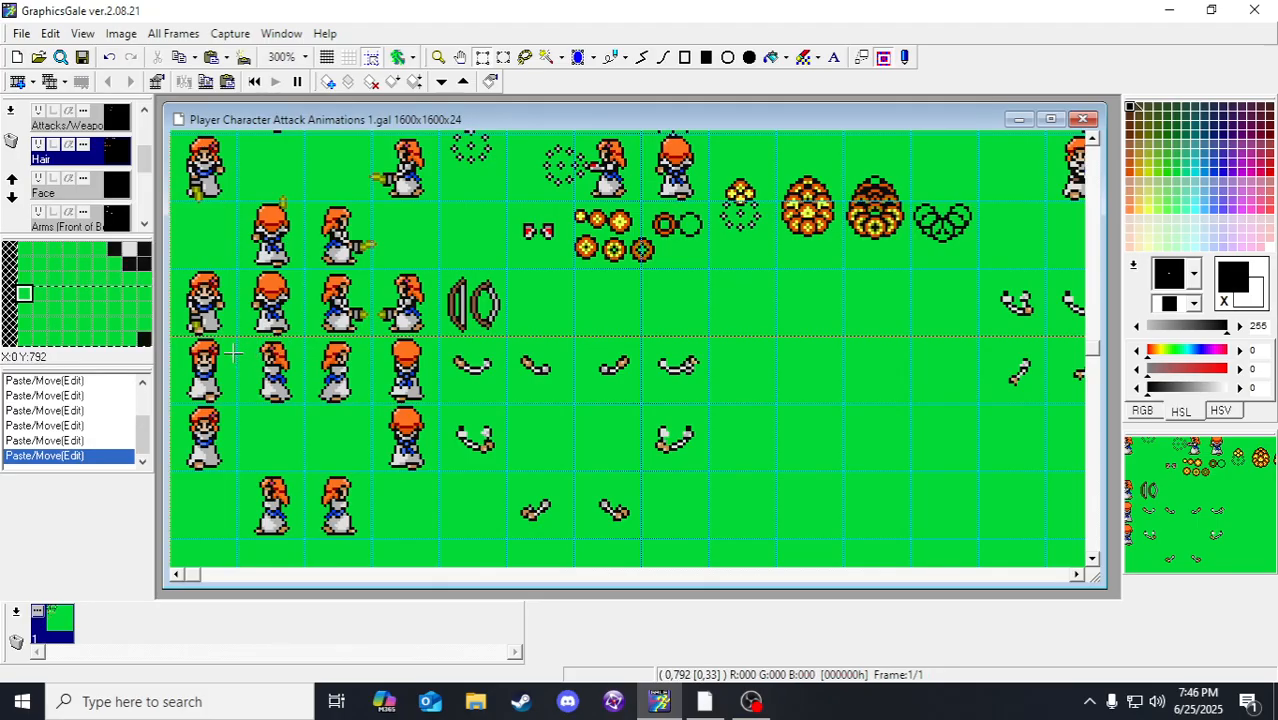
pyautogui.click(84, 57)
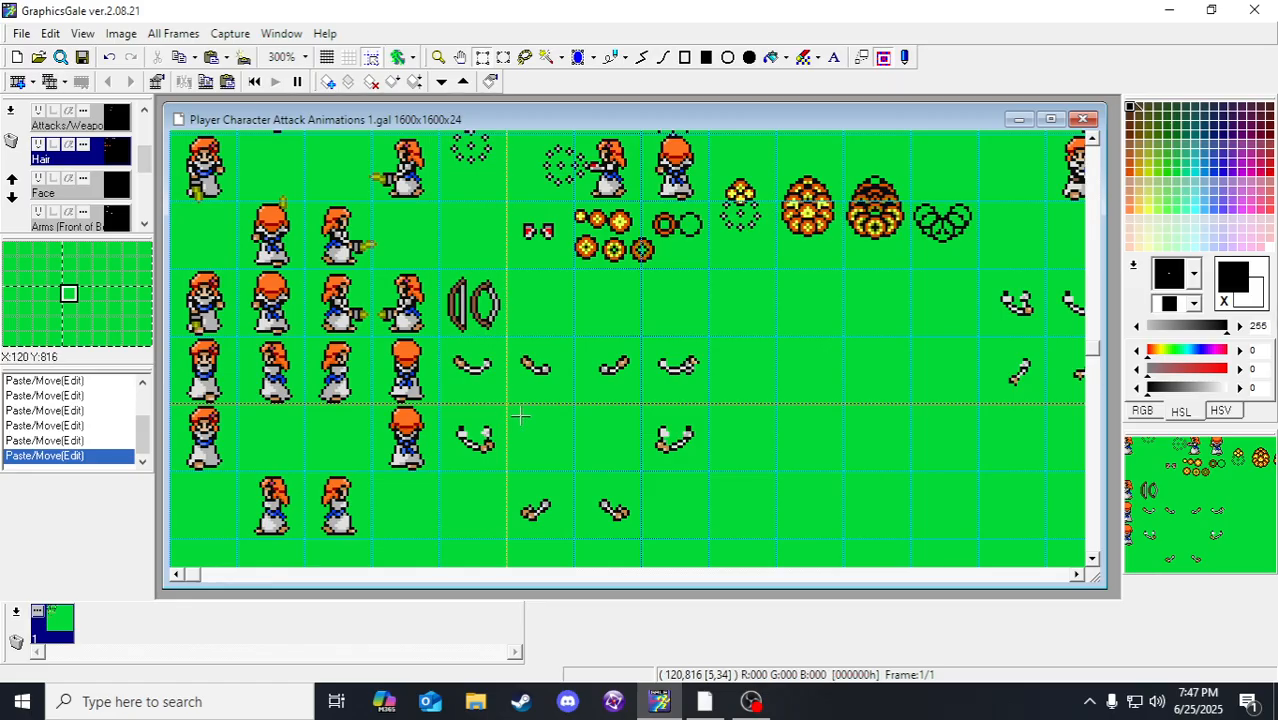
# Step: Examine the existing magic, whip, mace and spear attack poses further up the sheet
pyautogui.scroll(3, 520, 416)
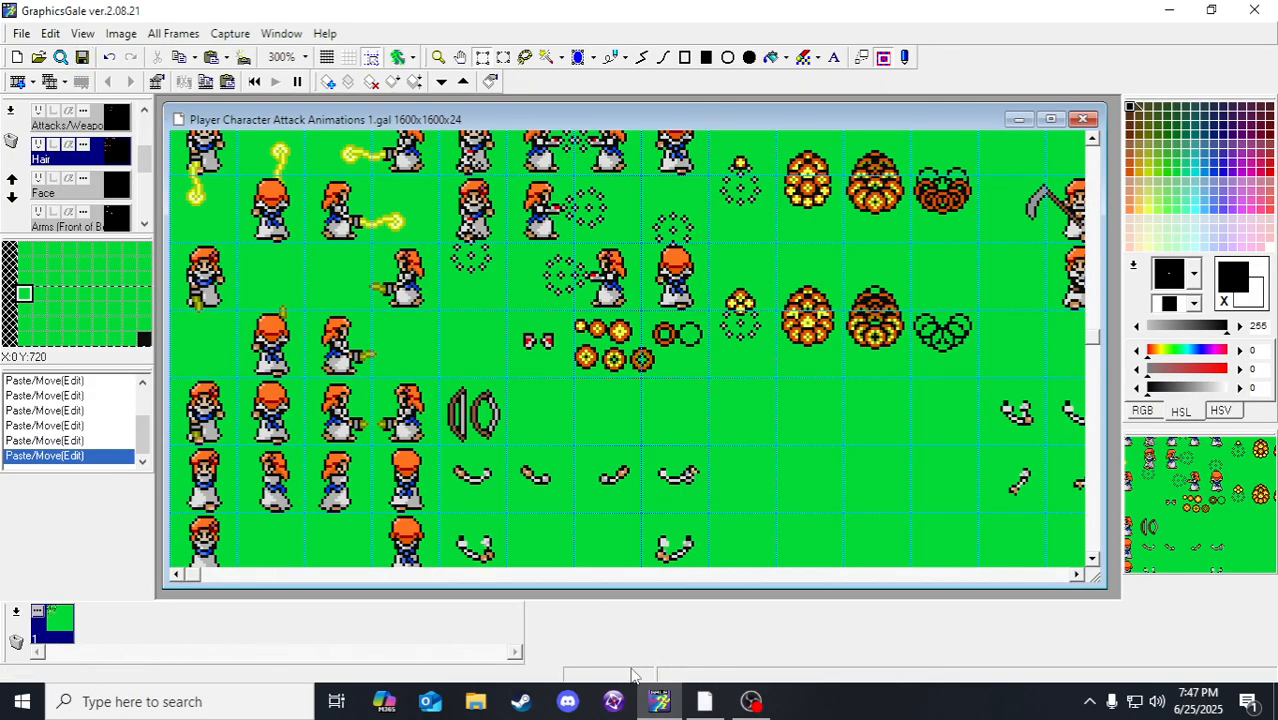
pyautogui.scroll(3, 610, 427)
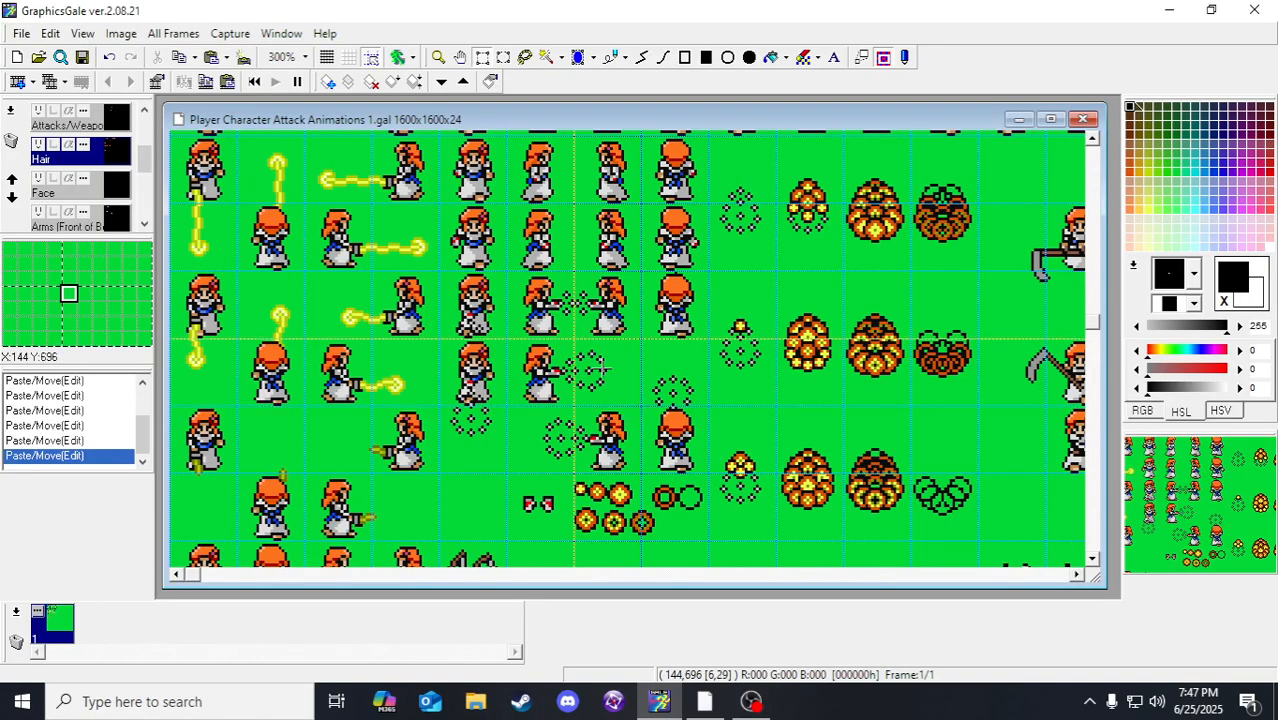
pyautogui.scroll(8, 595, 368)
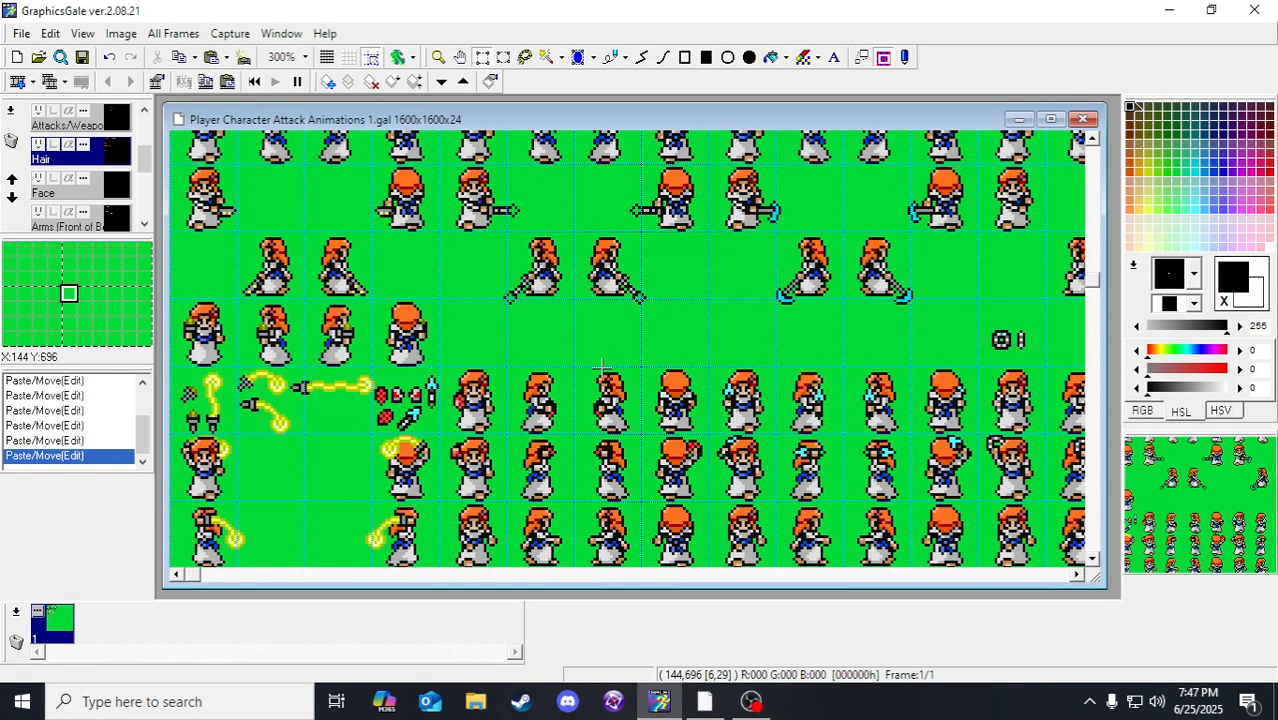
pyautogui.scroll(1, 605, 350)
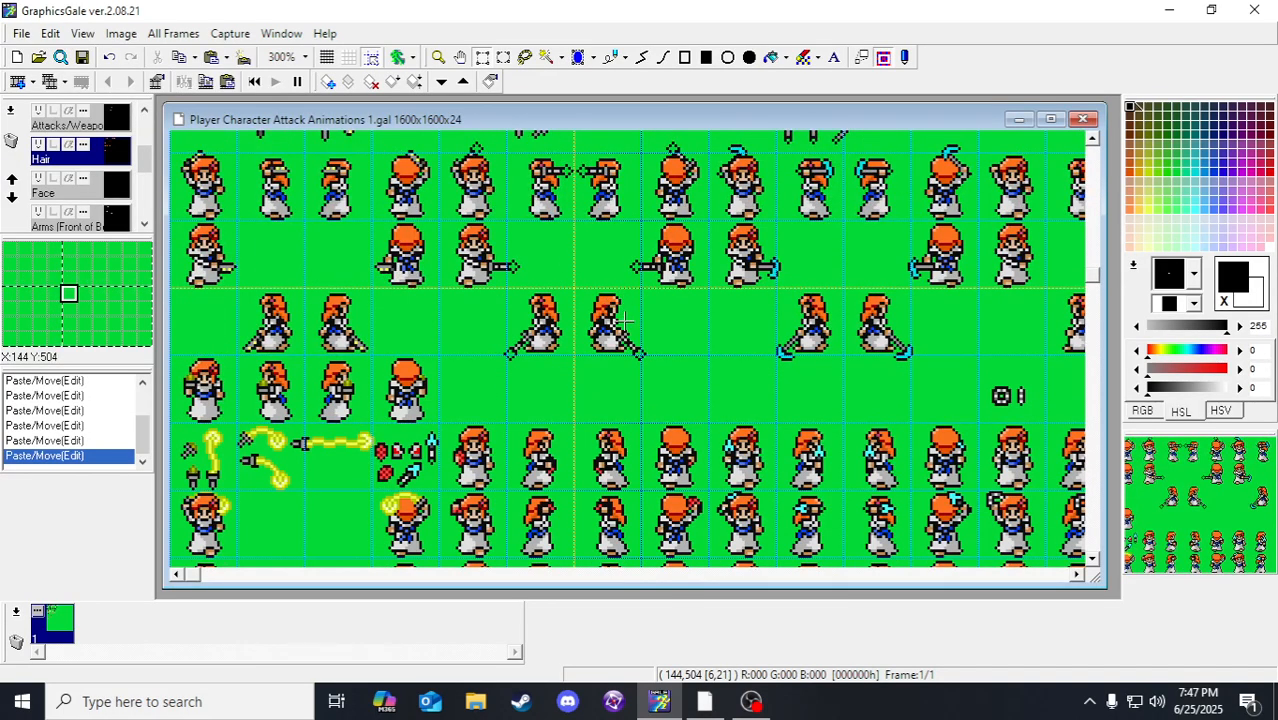
pyautogui.scroll(3, 615, 325)
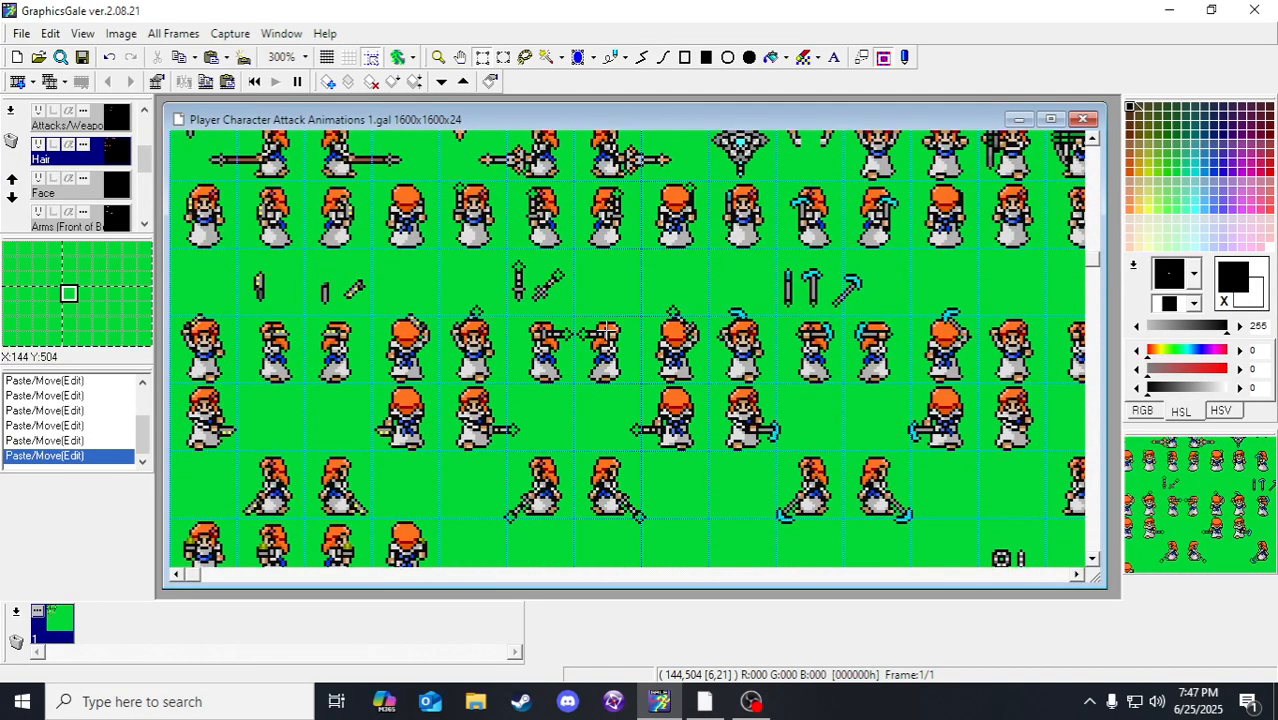
pyautogui.scroll(1, 607, 333)
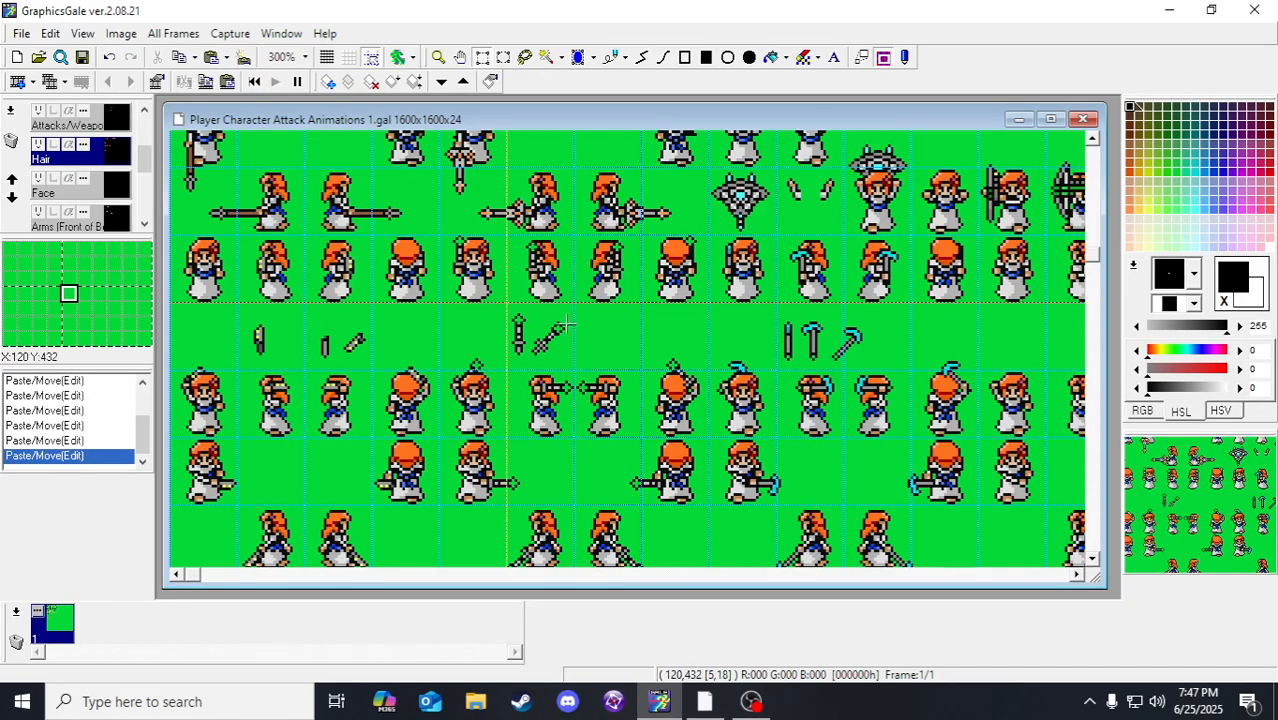
pyautogui.scroll(2, 540, 300)
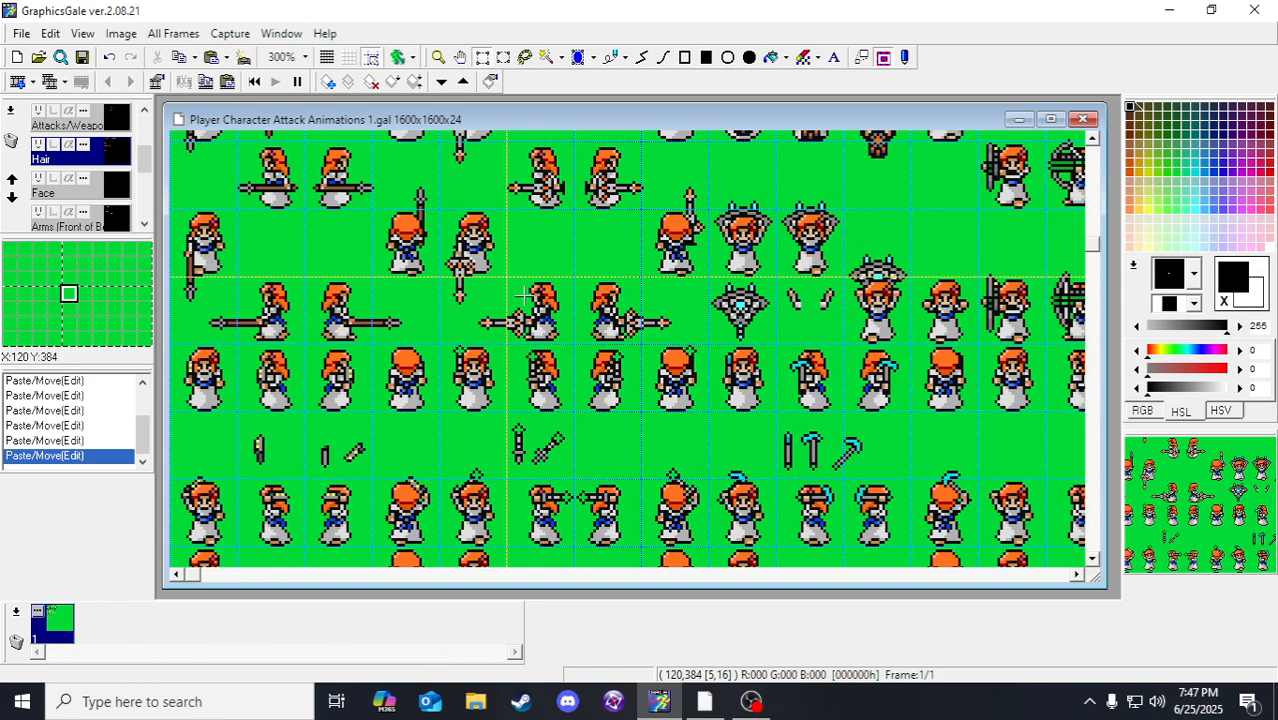
# Step: Compare the existing staff, spear, whip and magic attack poses with the new bow attack bodies and loose arms
pyautogui.scroll(3, 521, 296)
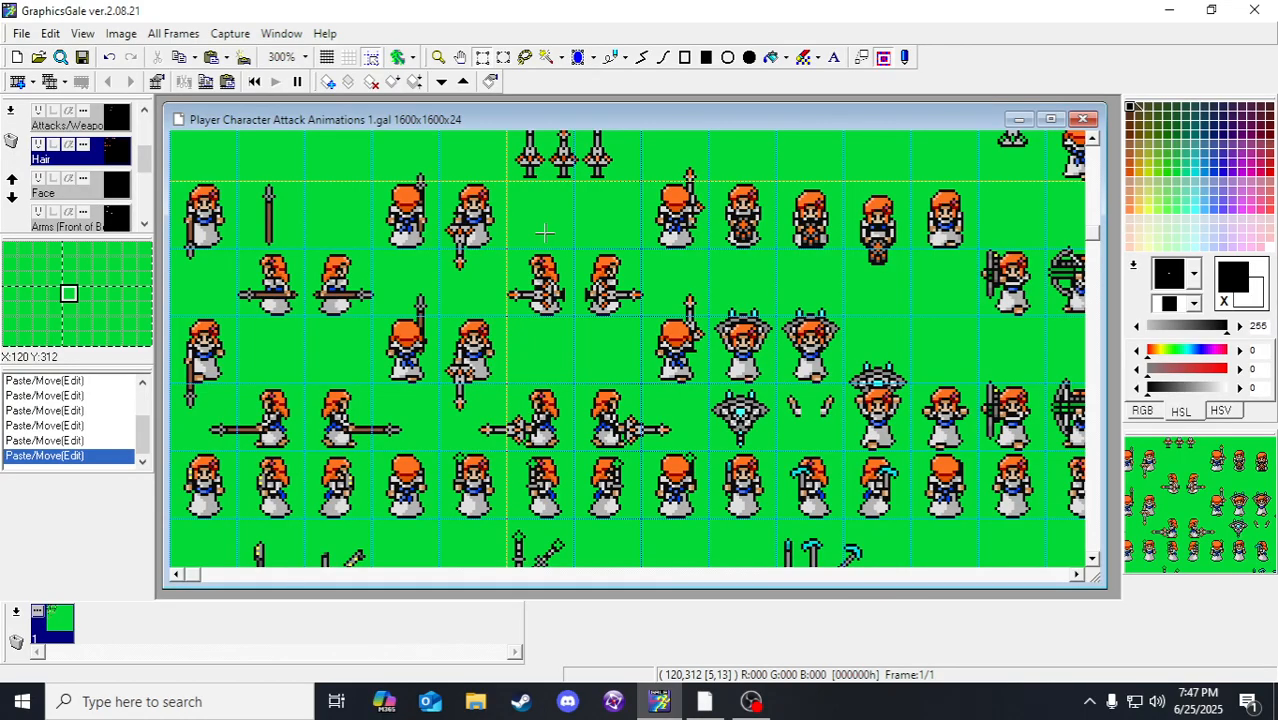
pyautogui.scroll(3, 597, 409)
pyautogui.scroll(5, 592, 404)
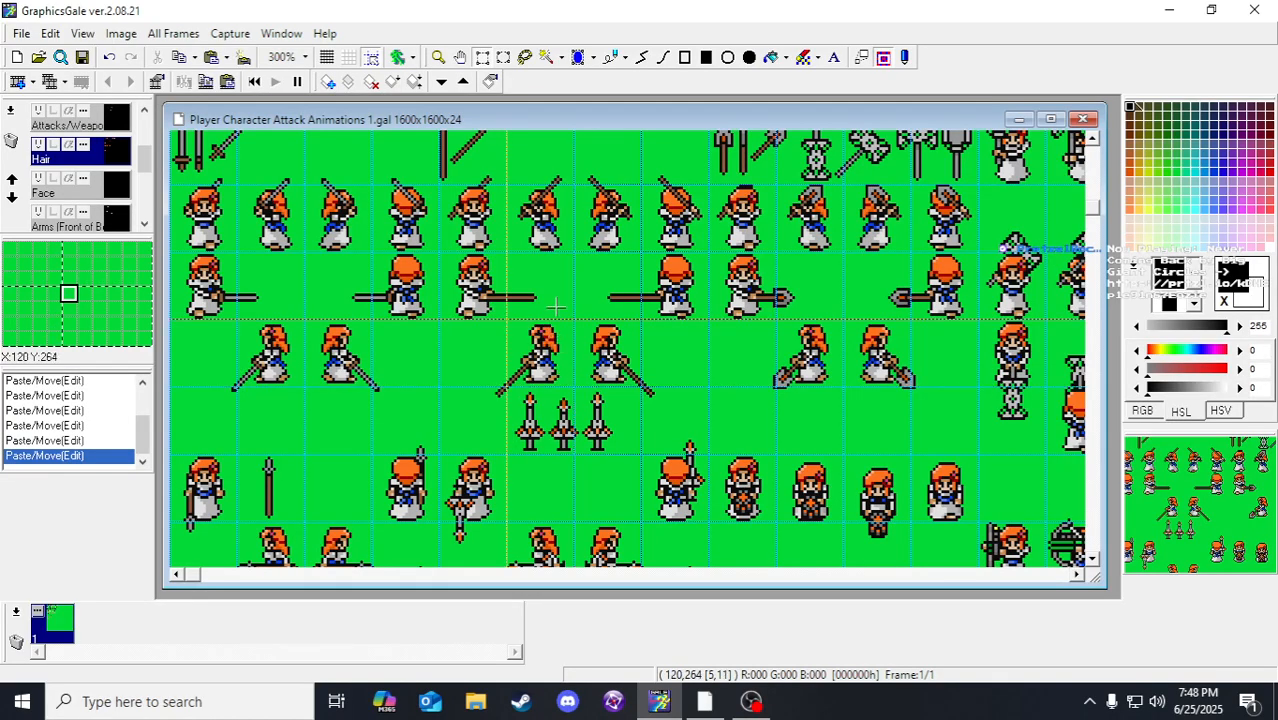
pyautogui.scroll(-15, 366, 244)
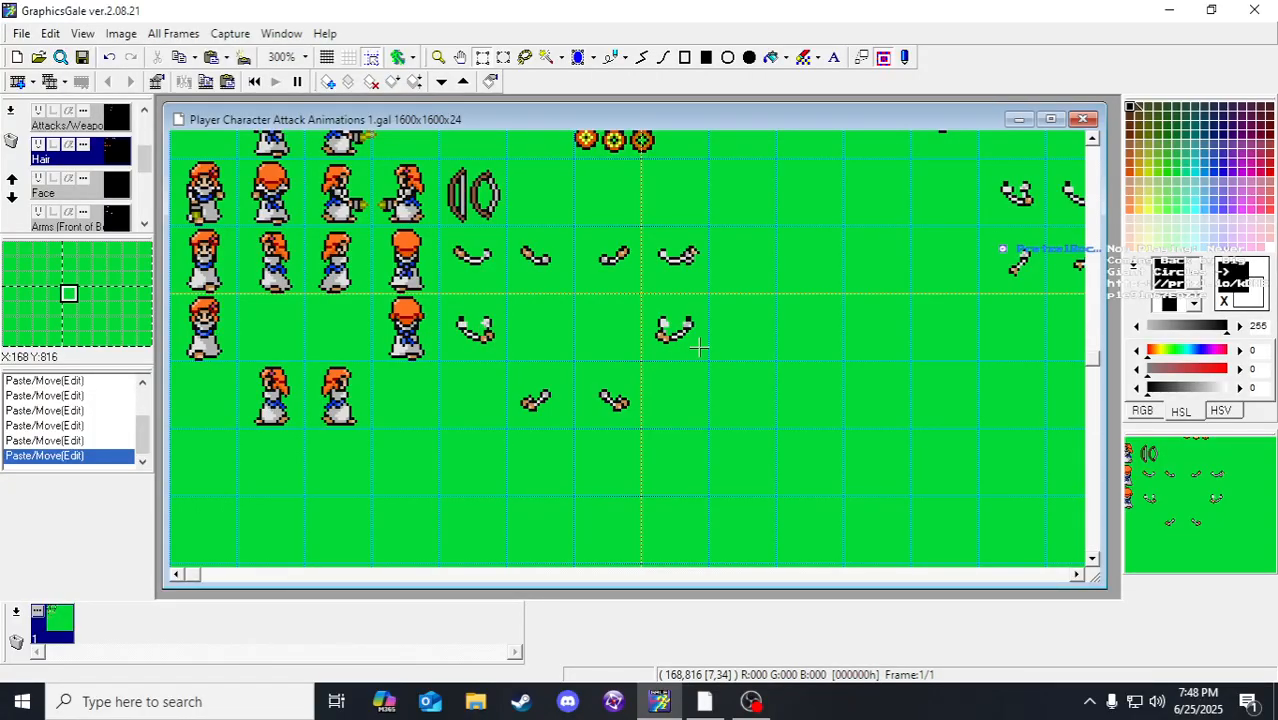
pyautogui.scroll(1, 665, 318)
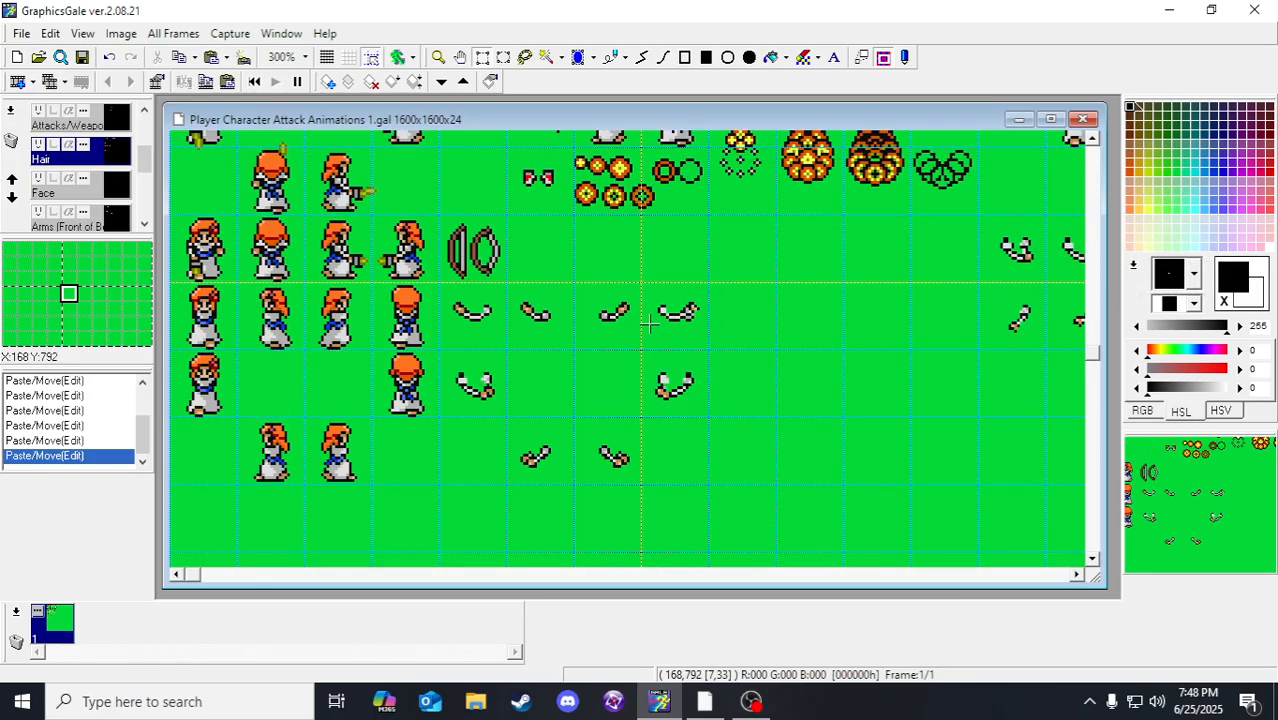
pyautogui.scroll(1, 630, 330)
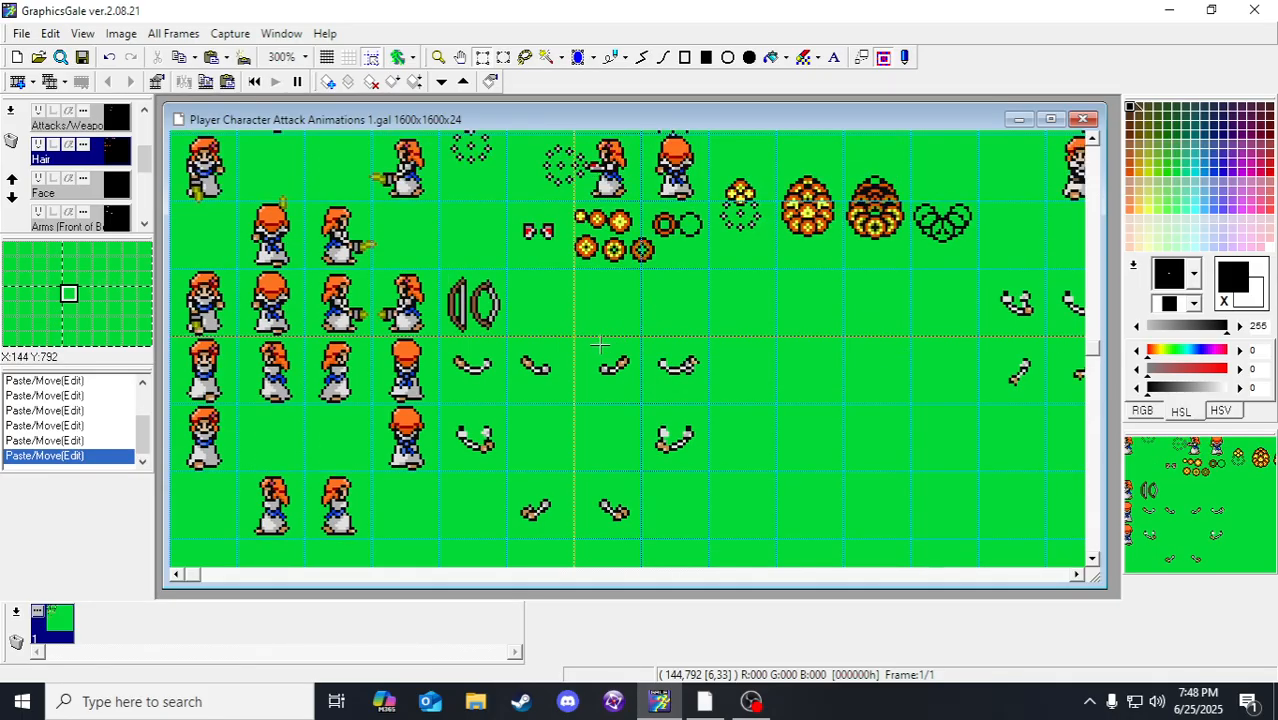
pyautogui.scroll(1, 566, 345)
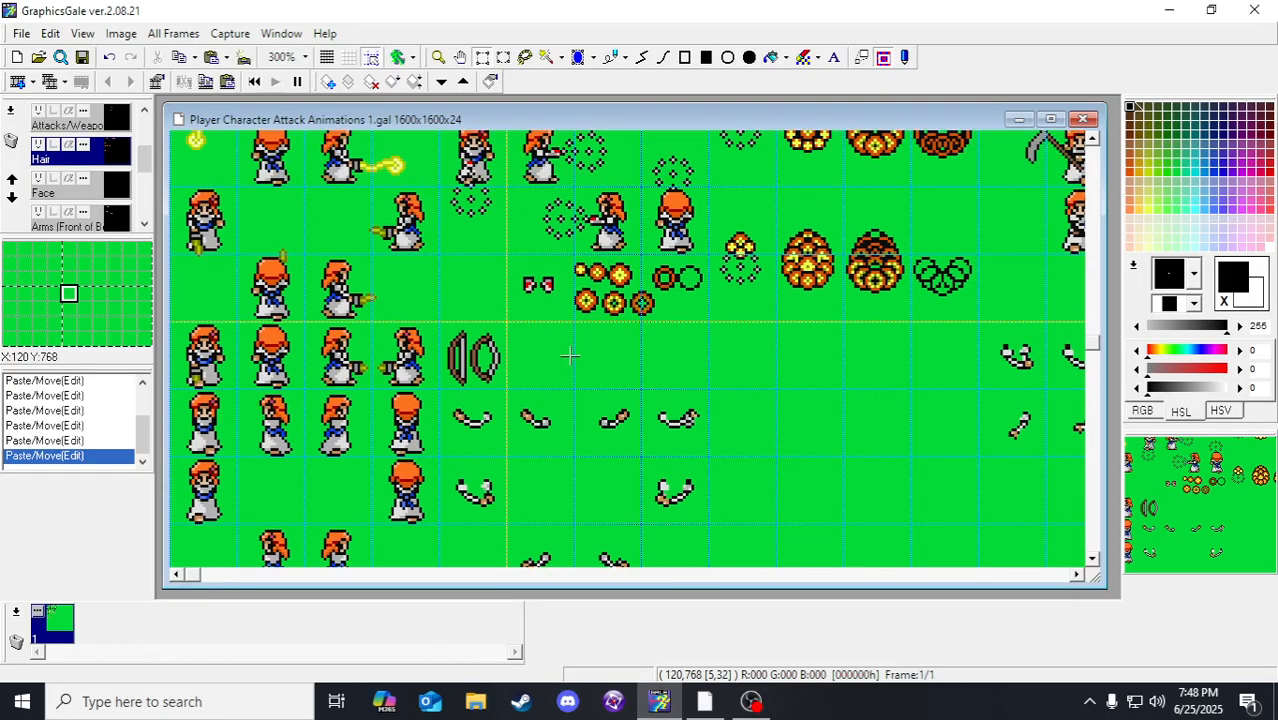
pyautogui.scroll(1, 569, 356)
pyautogui.scroll(-1, 569, 356)
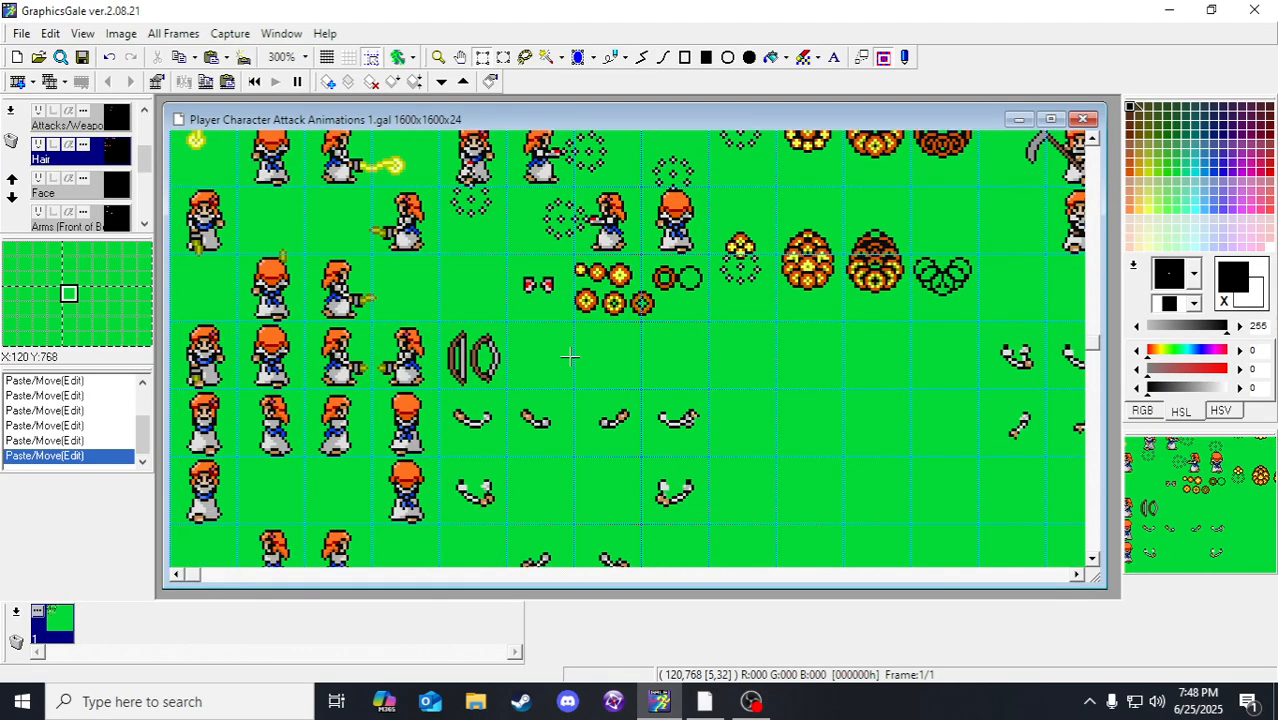
pyautogui.scroll(-1, 569, 356)
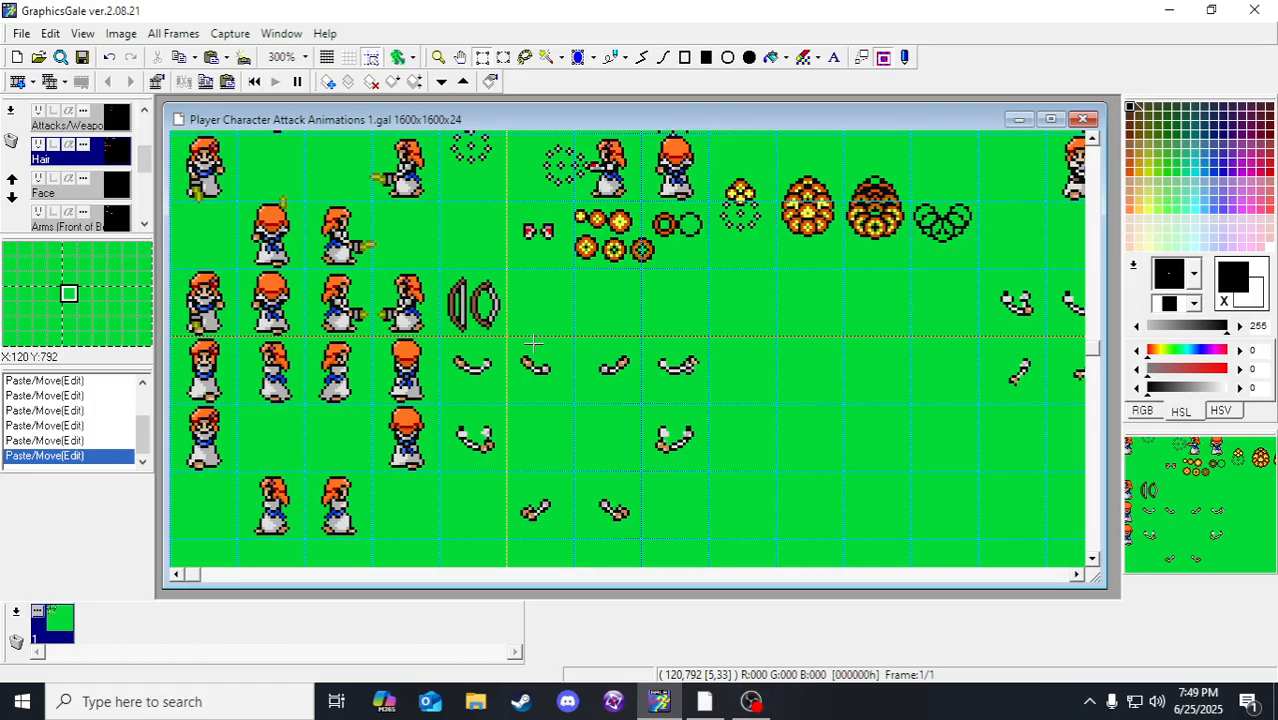
pyautogui.scroll(4, 533, 345)
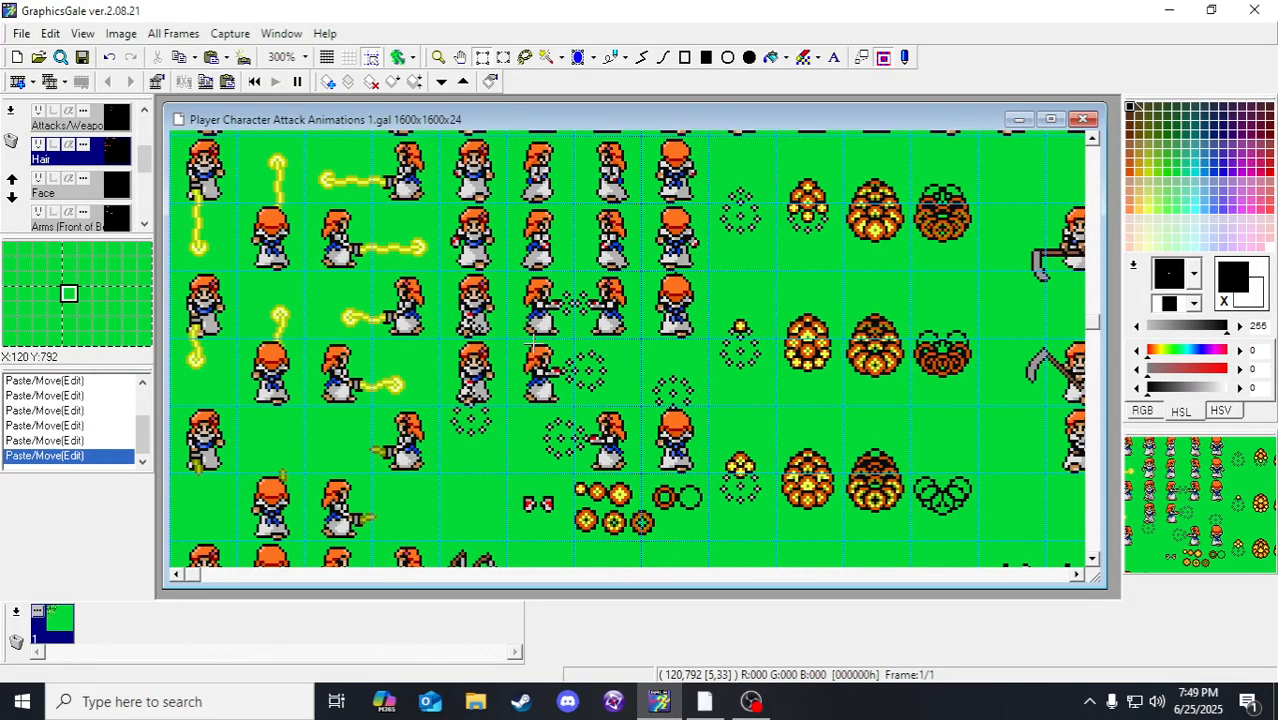
pyautogui.scroll(-3, 533, 345)
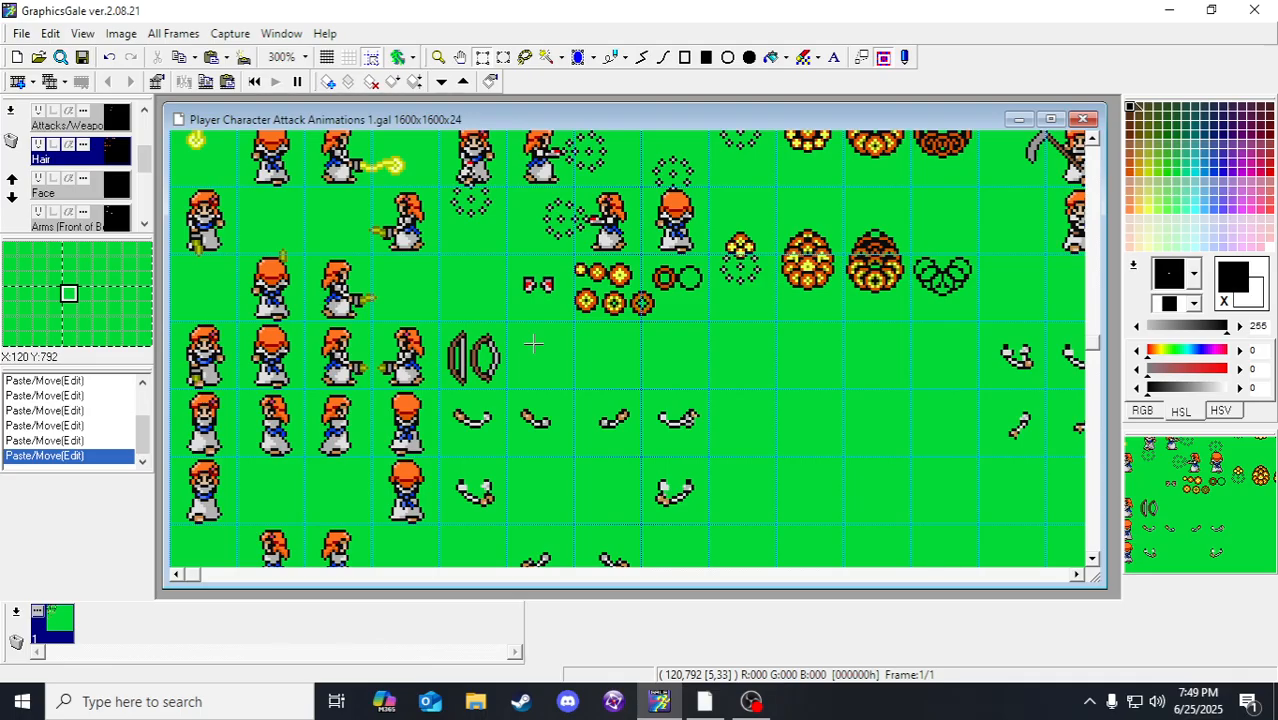
pyautogui.scroll(1, 533, 345)
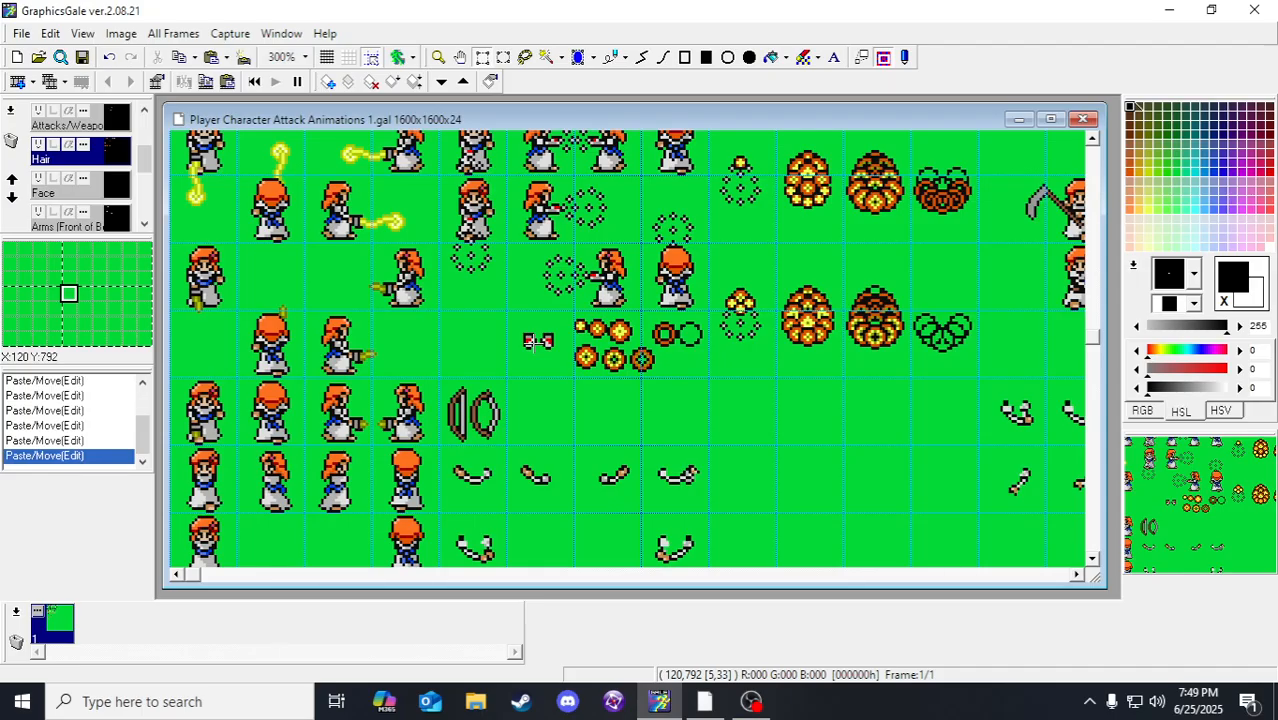
pyautogui.scroll(1, 620, 342)
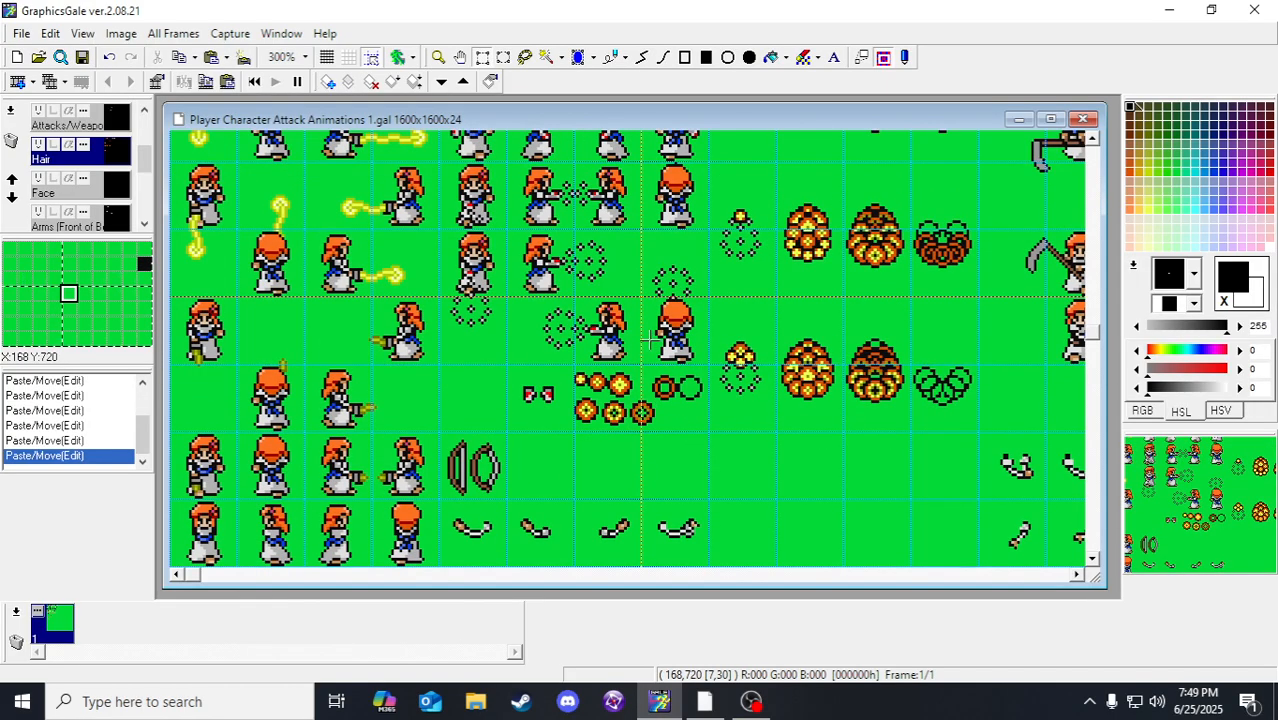
pyautogui.scroll(5, 641, 341)
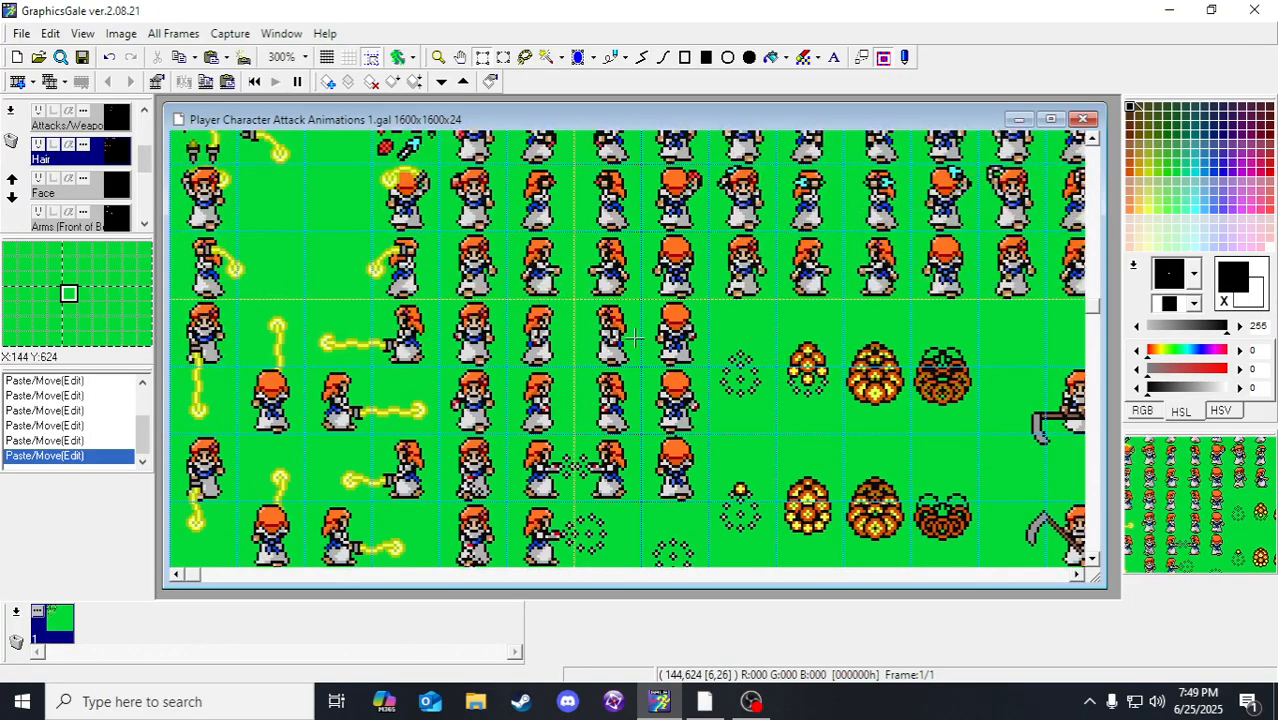
pyautogui.scroll(-12, 628, 326)
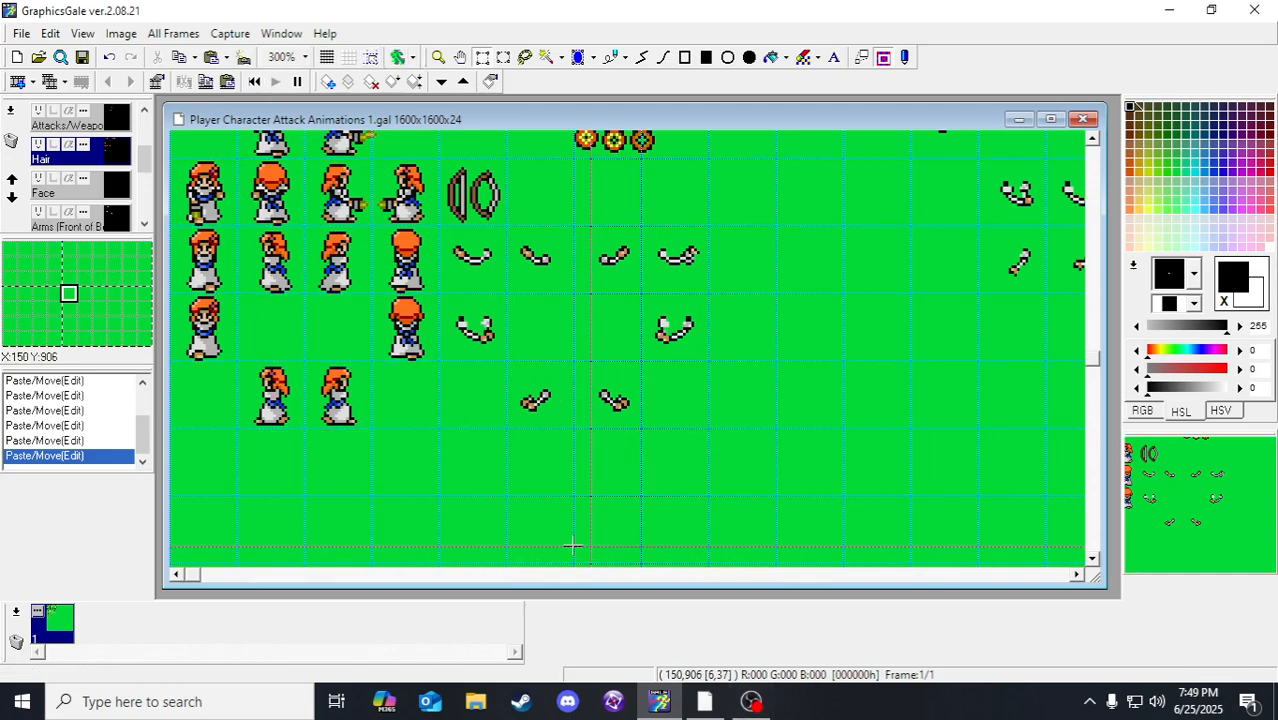
# Step: Inspect the new bow attack bodies with grid snapping off, restore snapping, and check the loose arm cell at X 120, Y 840
pyautogui.click(370, 57)
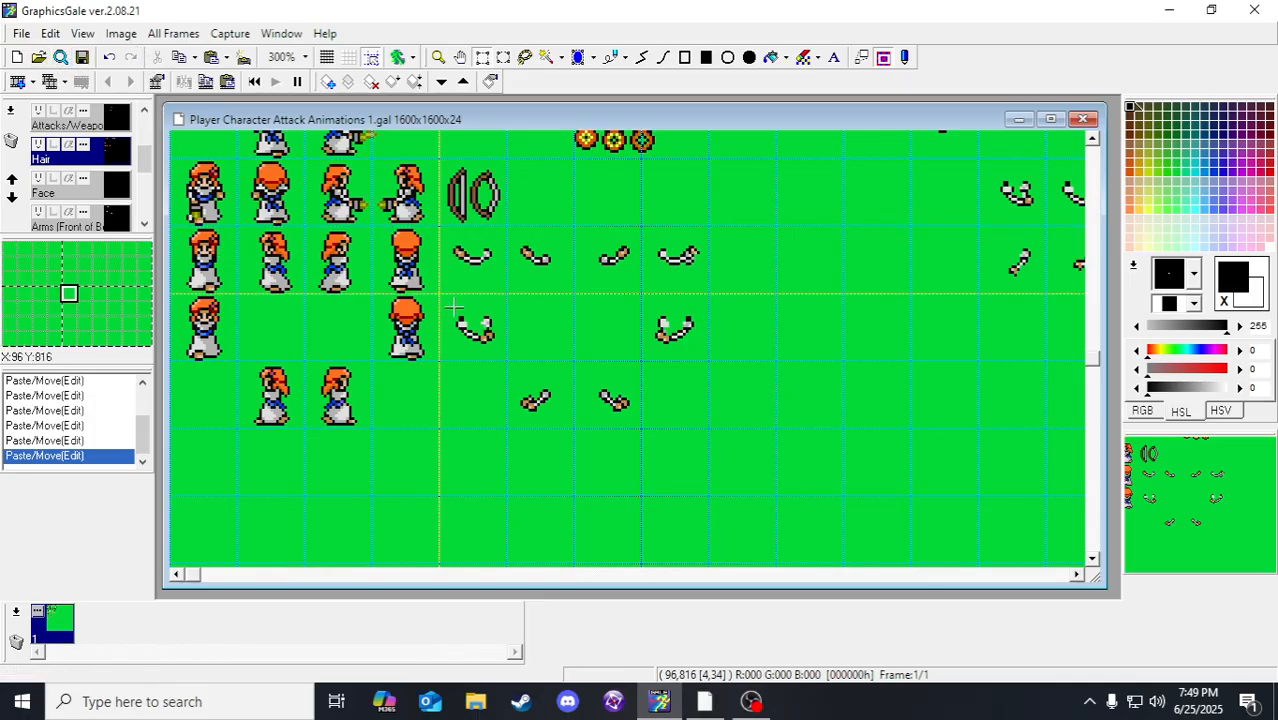
pyautogui.scroll(1, 337, 205)
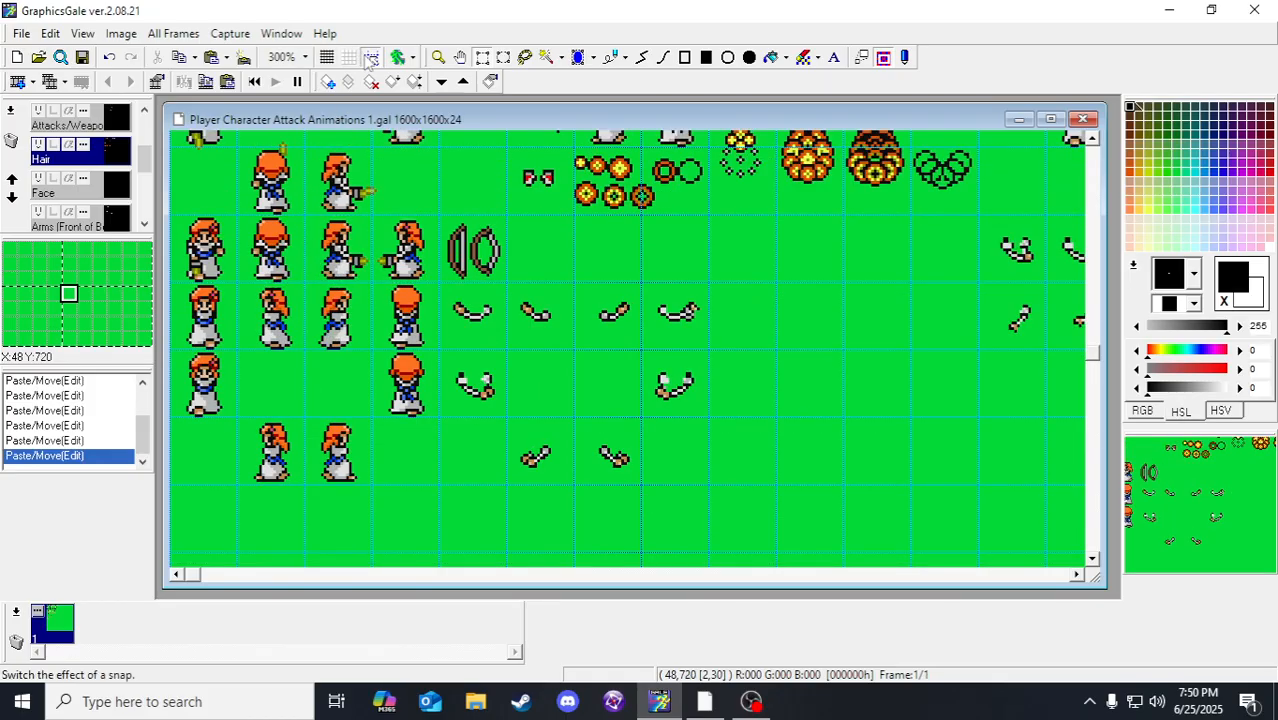
pyautogui.scroll(1, 266, 290)
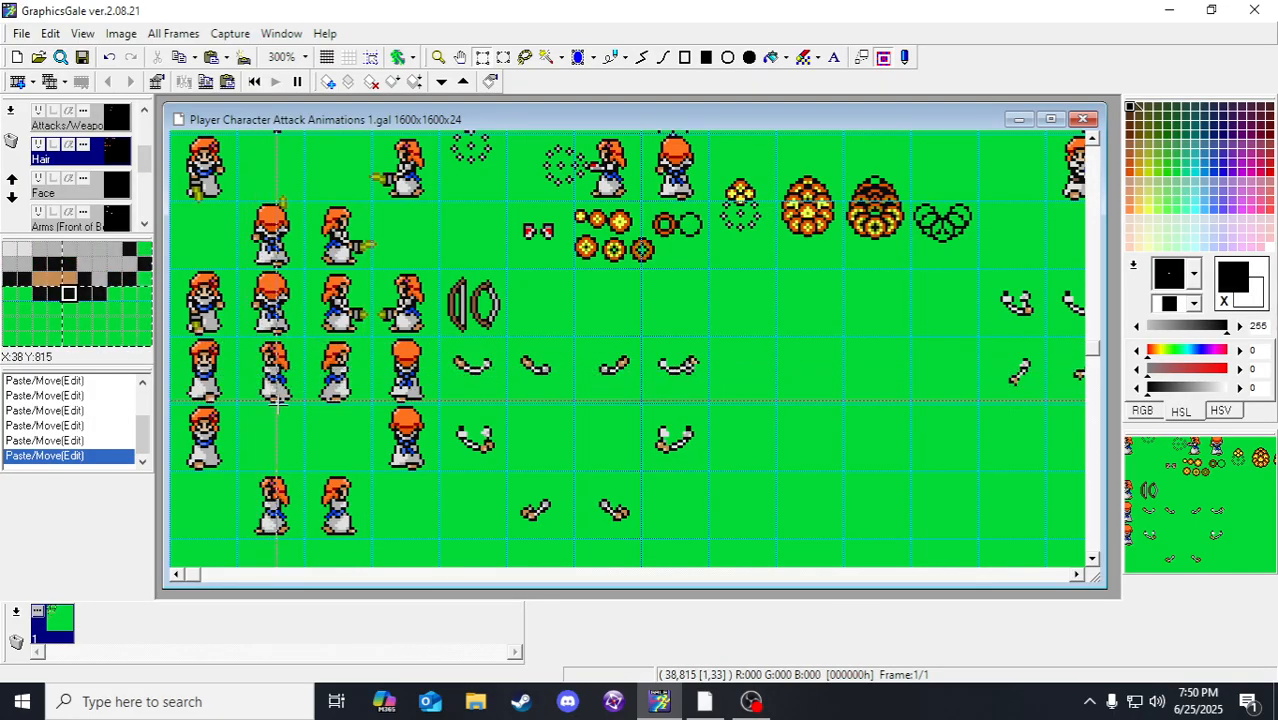
pyautogui.scroll(2, 300, 400)
pyautogui.scroll(-2, 313, 376)
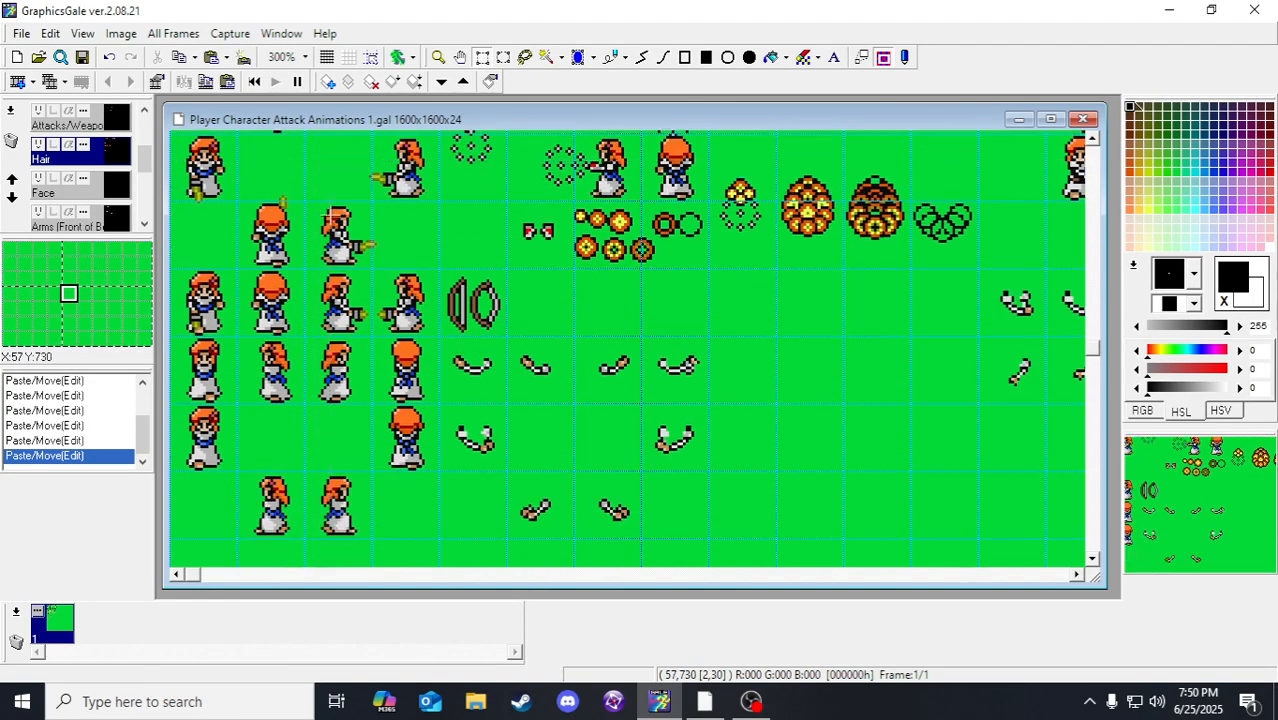
pyautogui.click(371, 57)
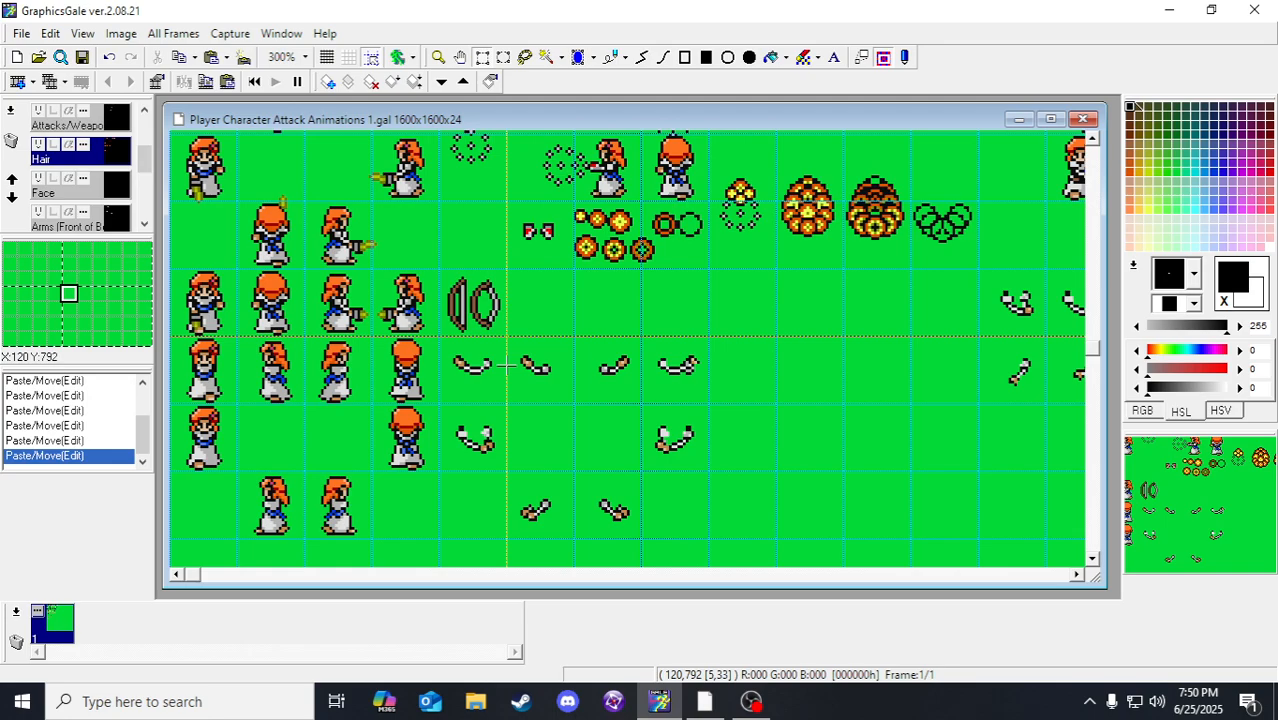
pyautogui.scroll(-2, 670, 415)
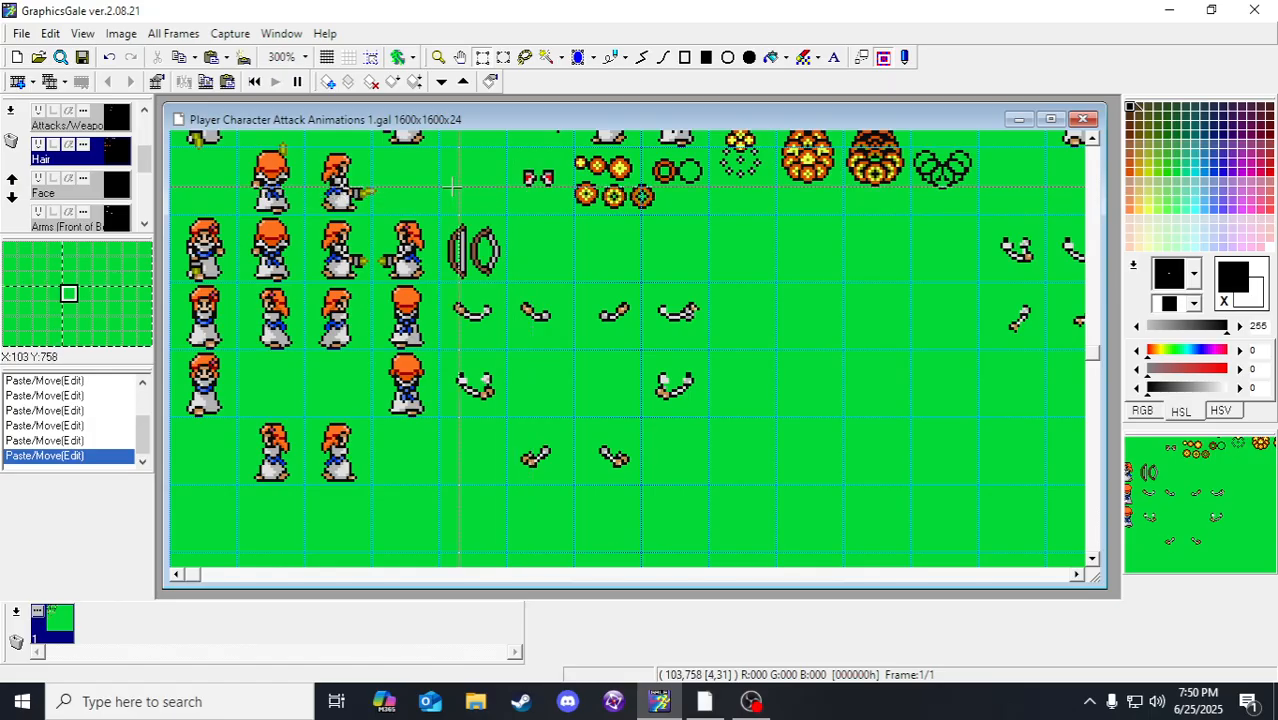
pyautogui.click(370, 57)
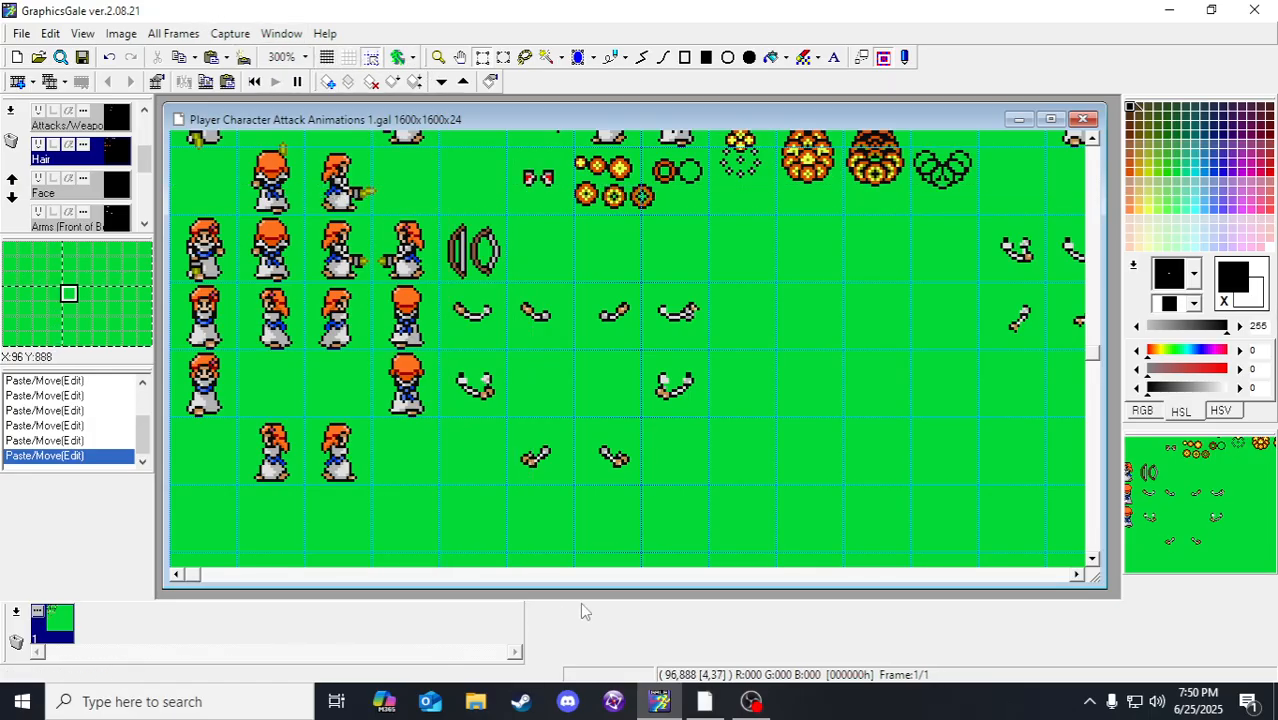
pyautogui.click(540, 460)
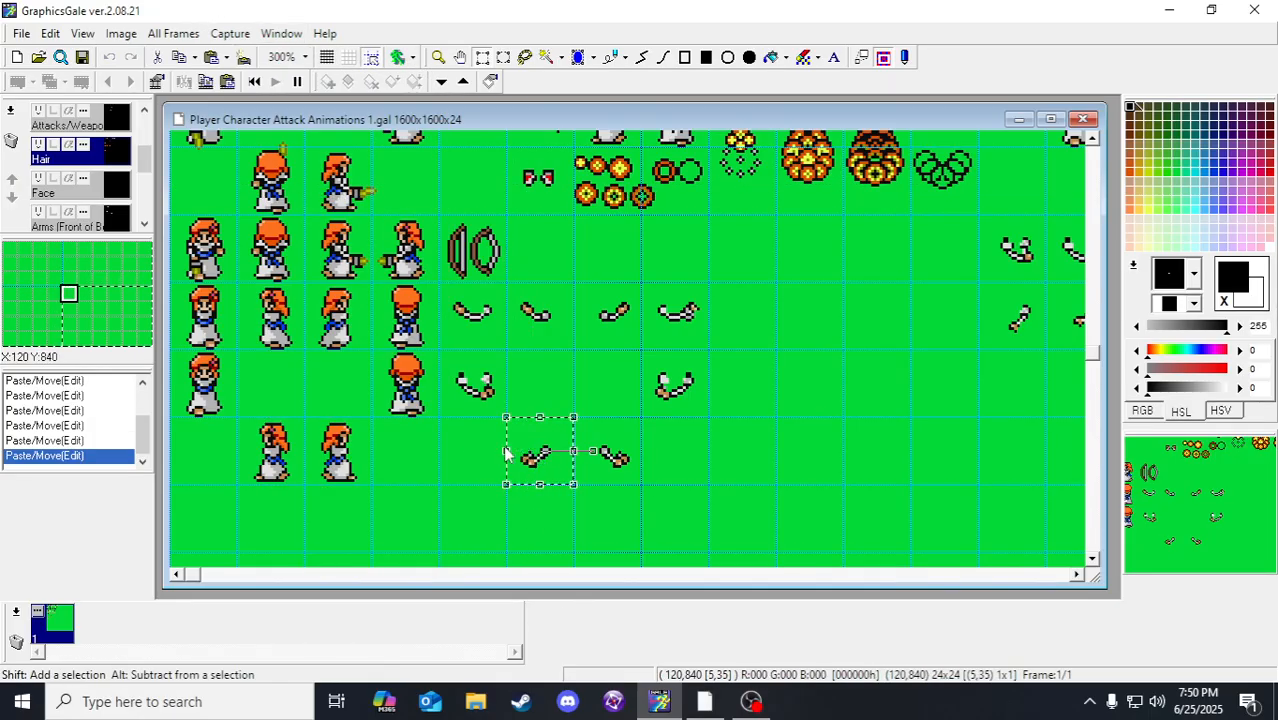
pyautogui.press('Escape')
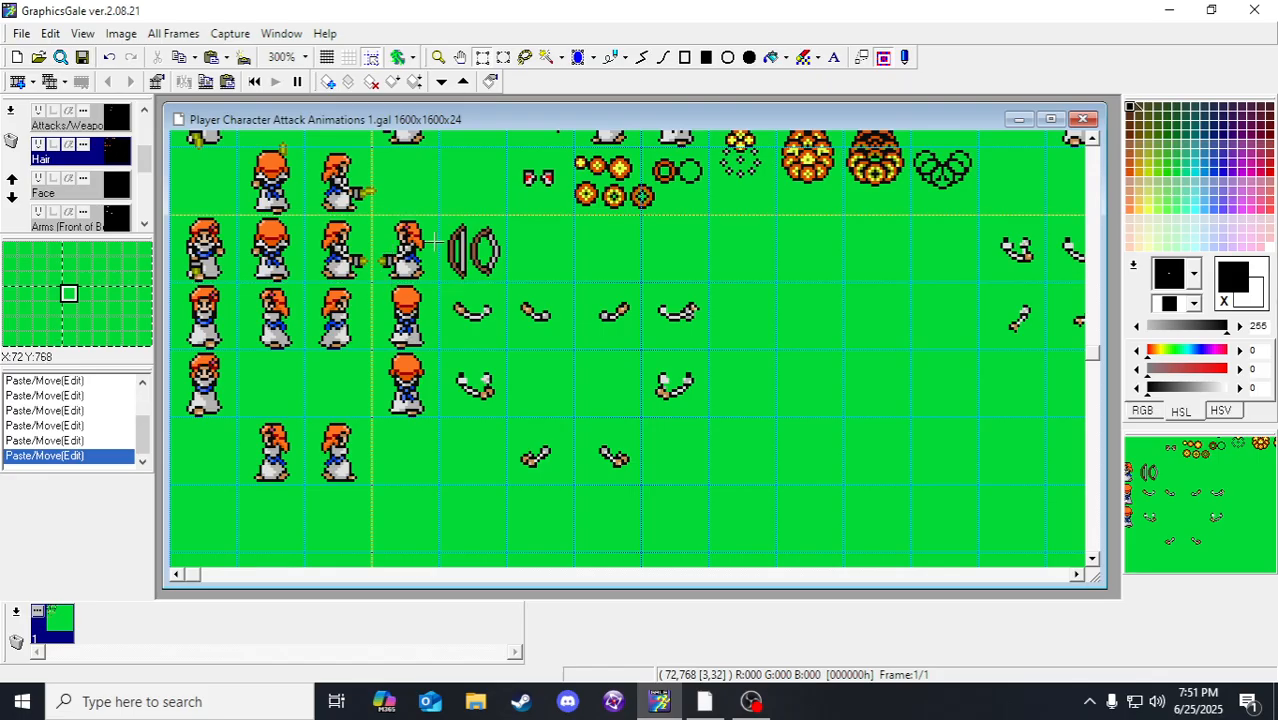
# Step: Magnify the bow attack area to 400% with grid snapping on, and make the front-of-body Arms layer active
pyautogui.click(438, 57)
pyautogui.click(312, 343)
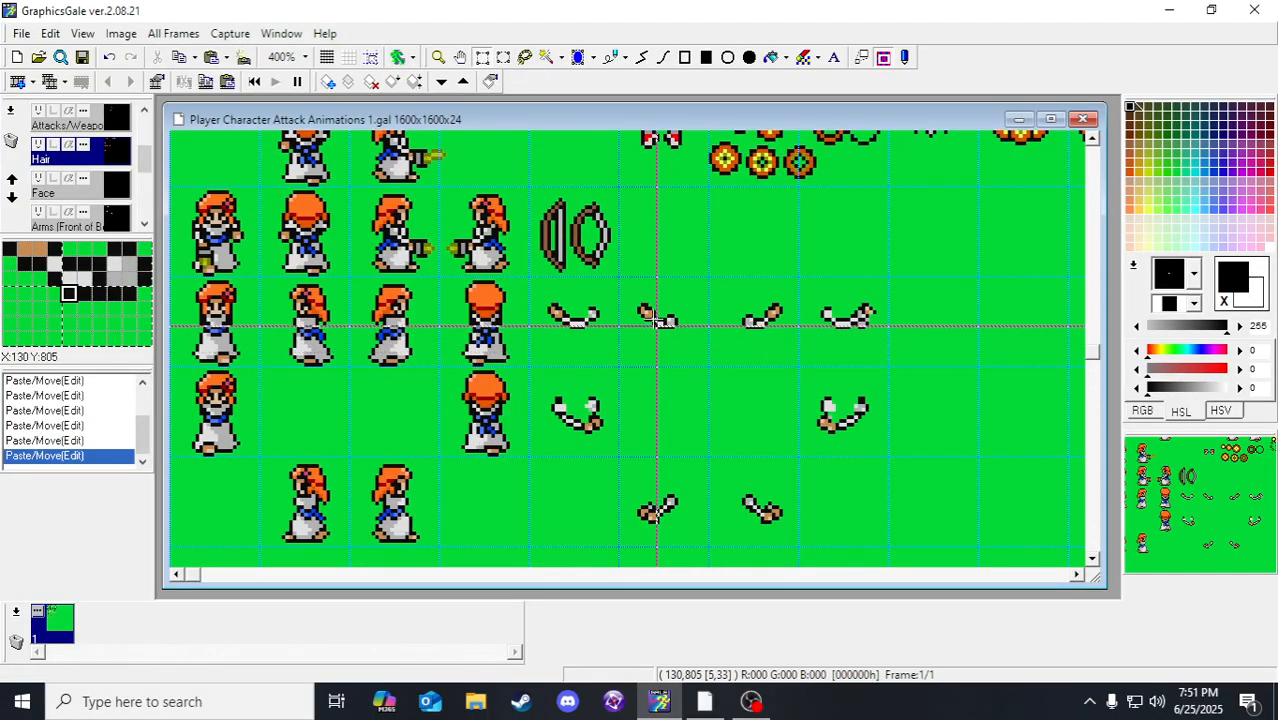
pyautogui.click(371, 57)
pyautogui.moveTo(720, 315); pyautogui.dragTo(625, 365)
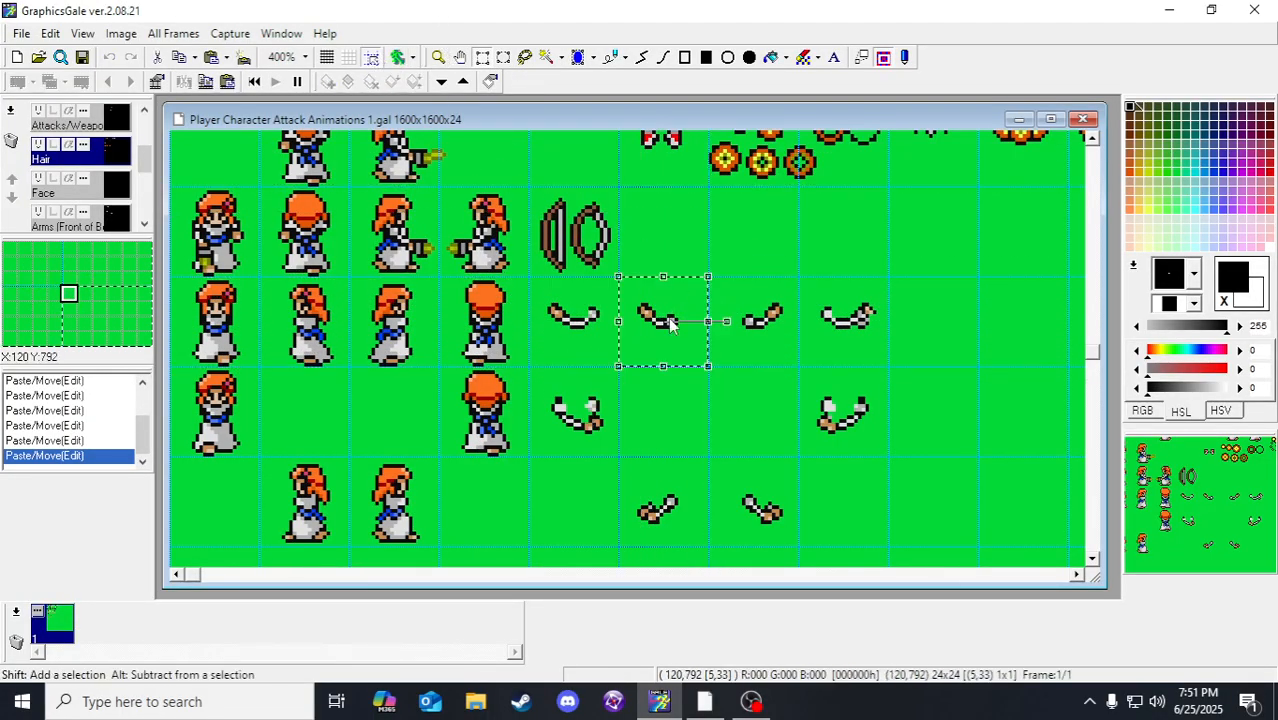
pyautogui.moveTo(262, 282); pyautogui.dragTo(348, 335)
pyautogui.moveTo(445, 282); pyautogui.dragTo(525, 345)
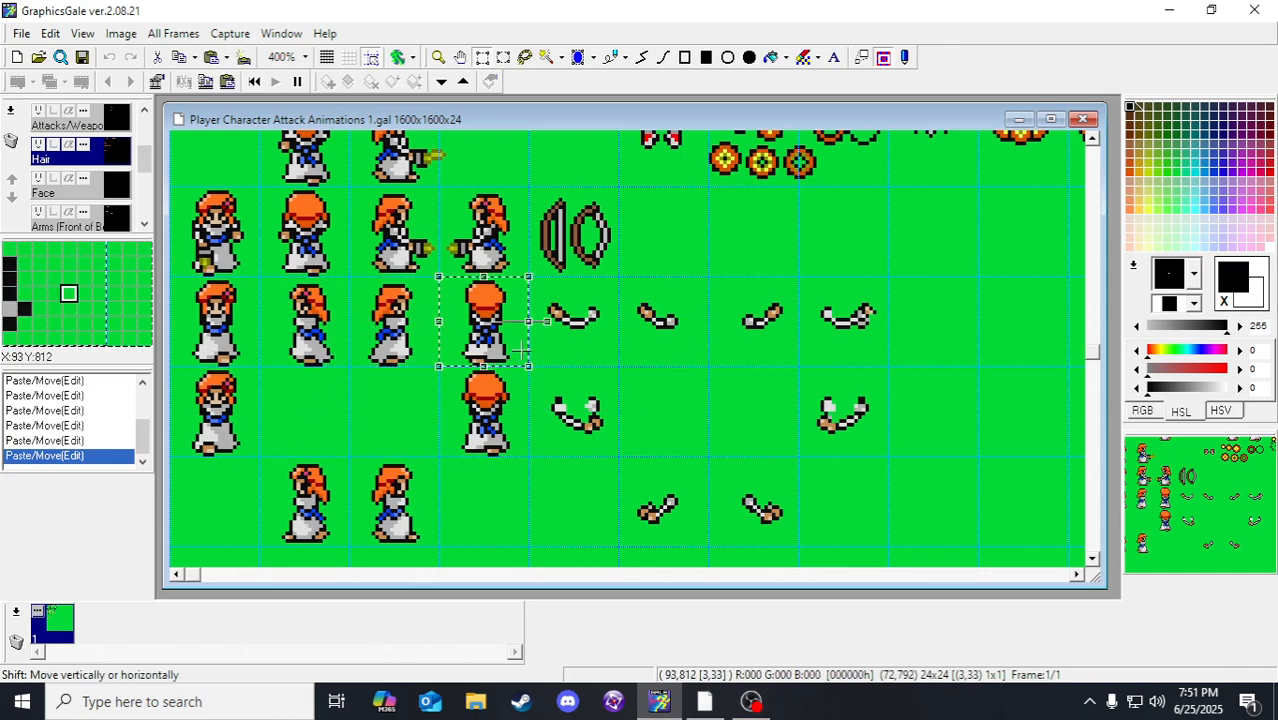
pyautogui.scroll(-1, 105, 150)
pyautogui.click(80, 188)
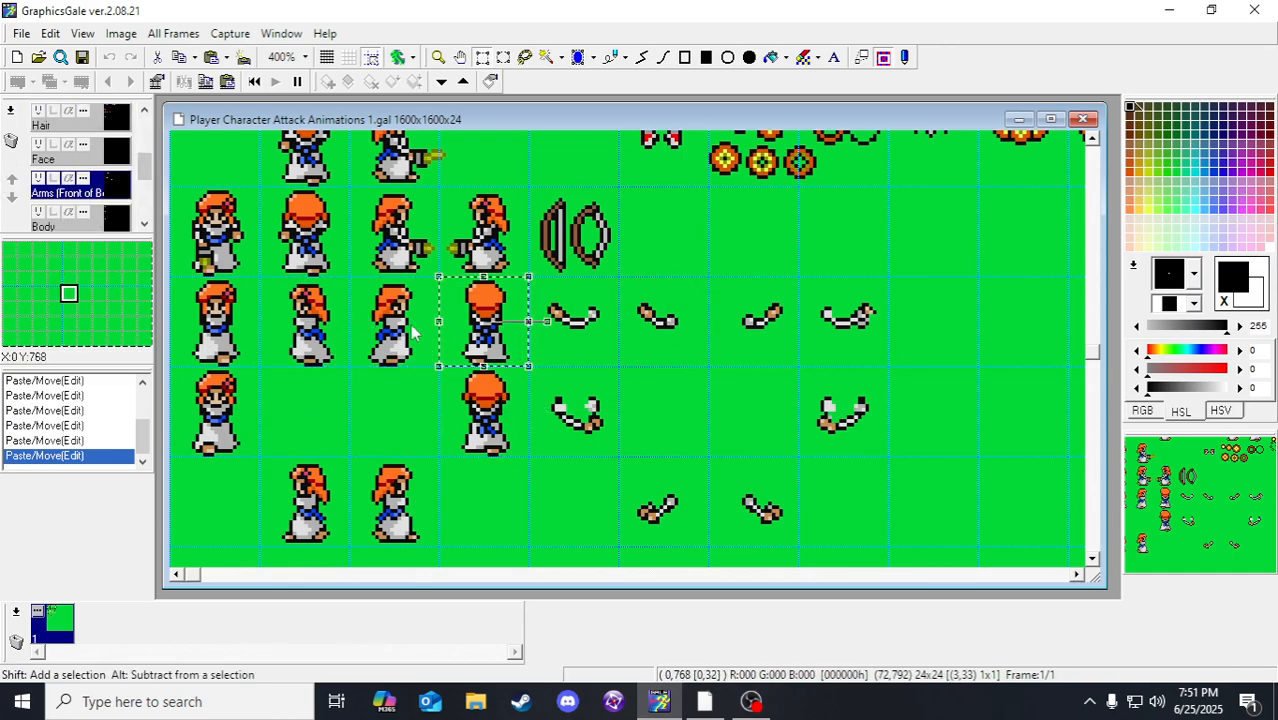
# Step: Select the 24x24 arm cell at X 120, Y 792, save the sheet, and clear the selection
pyautogui.moveTo(630, 290); pyautogui.dragTo(700, 355)
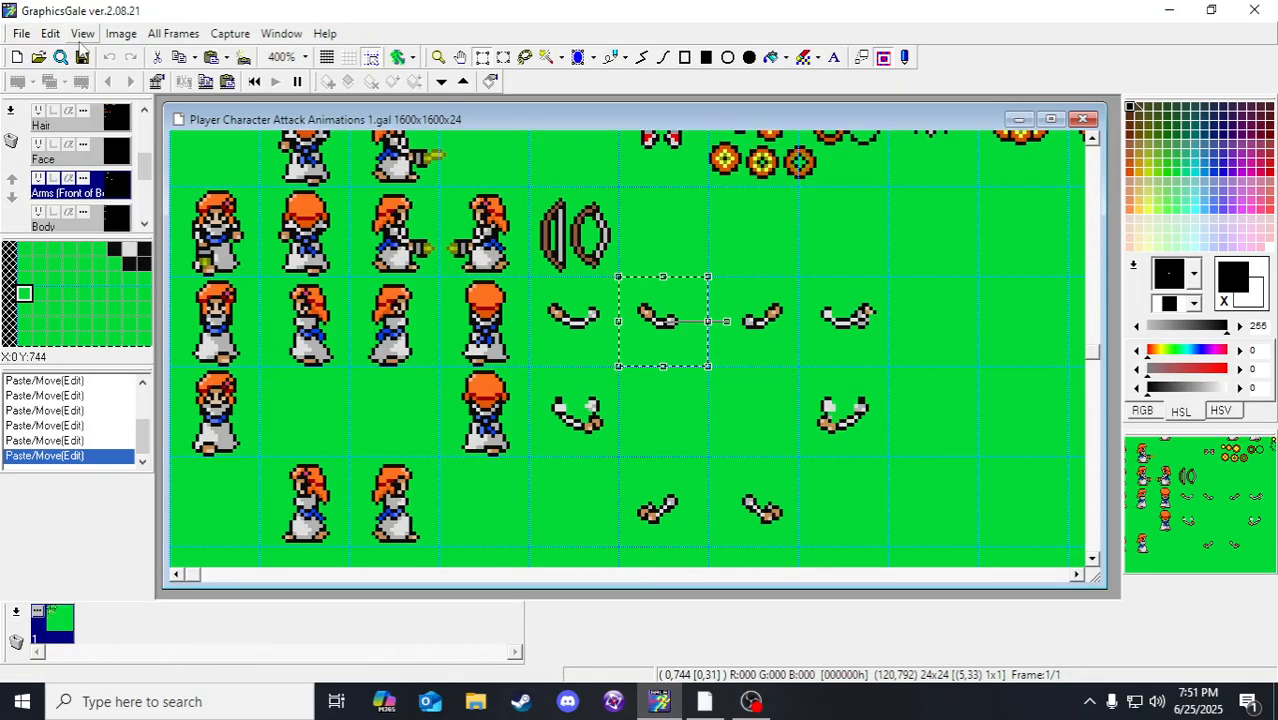
pyautogui.click(80, 62)
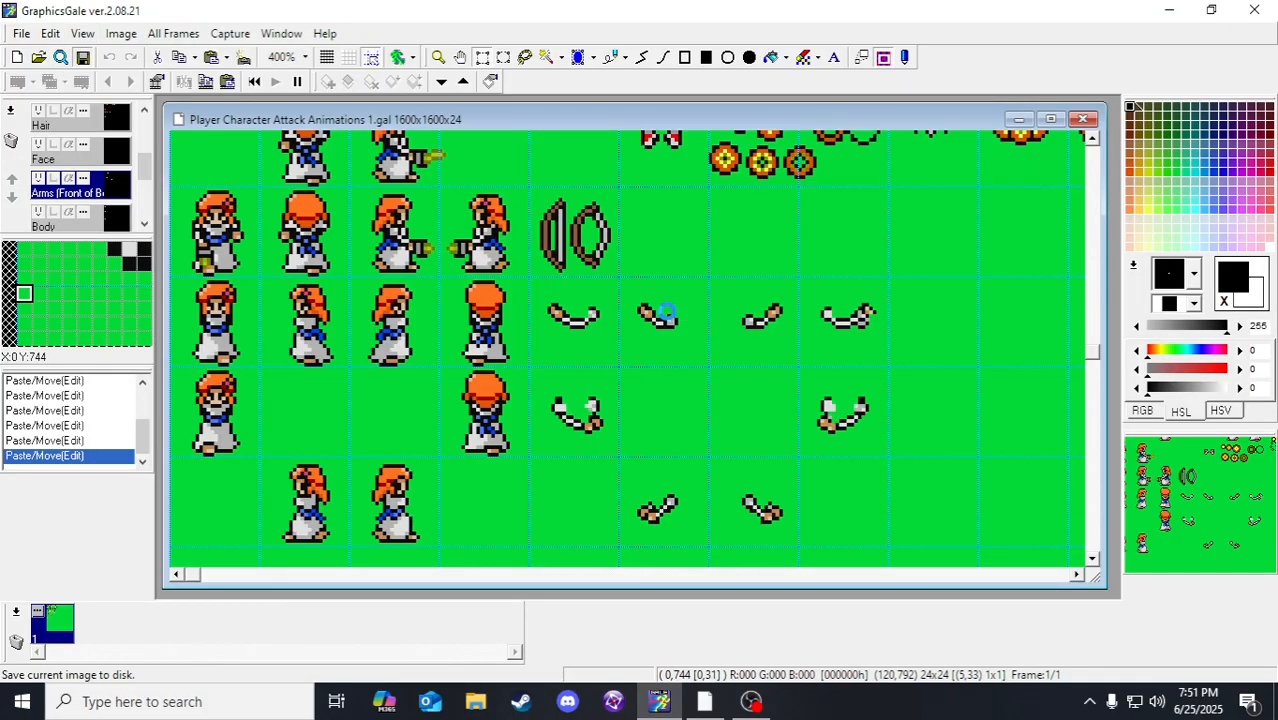
pyautogui.moveTo(668, 331); pyautogui.dragTo(700, 360)
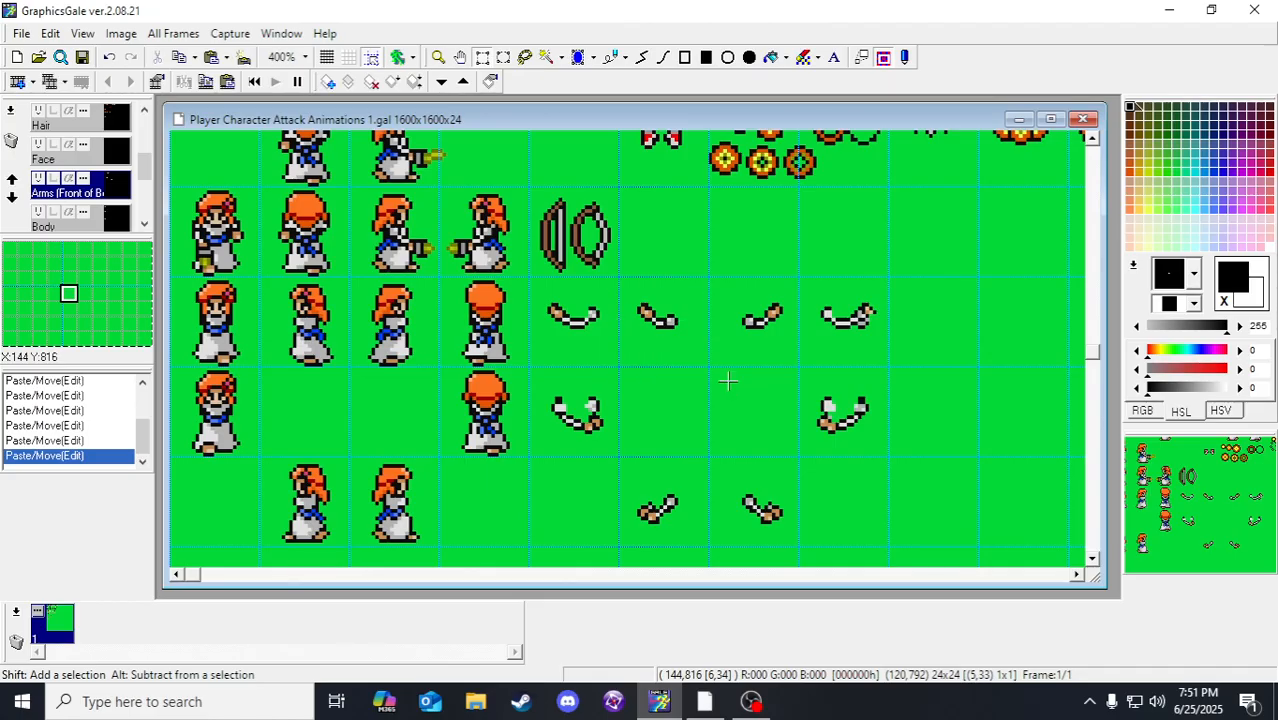
pyautogui.click(556, 347)
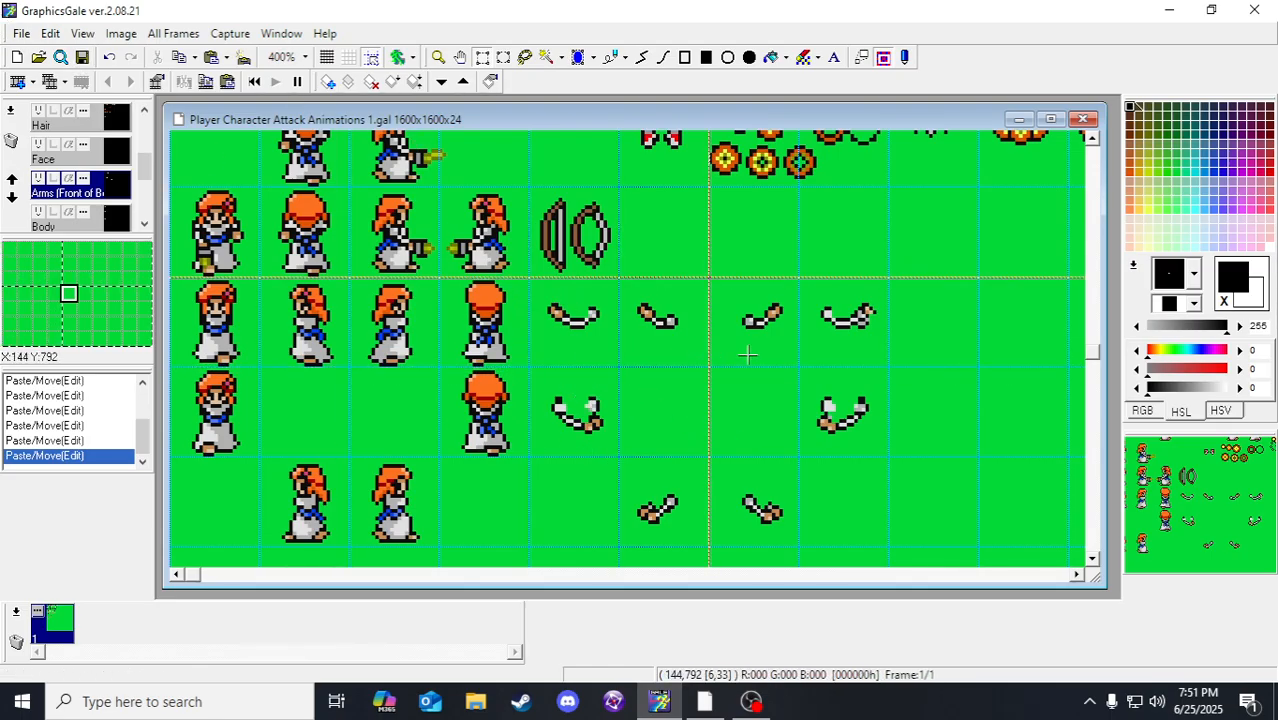
# Step: Copy the 24x24 arm cell at X 120, Y 792 onto the body at X 24, Y 792, save the sheet, and switch off snapping
pyautogui.click(680, 337)
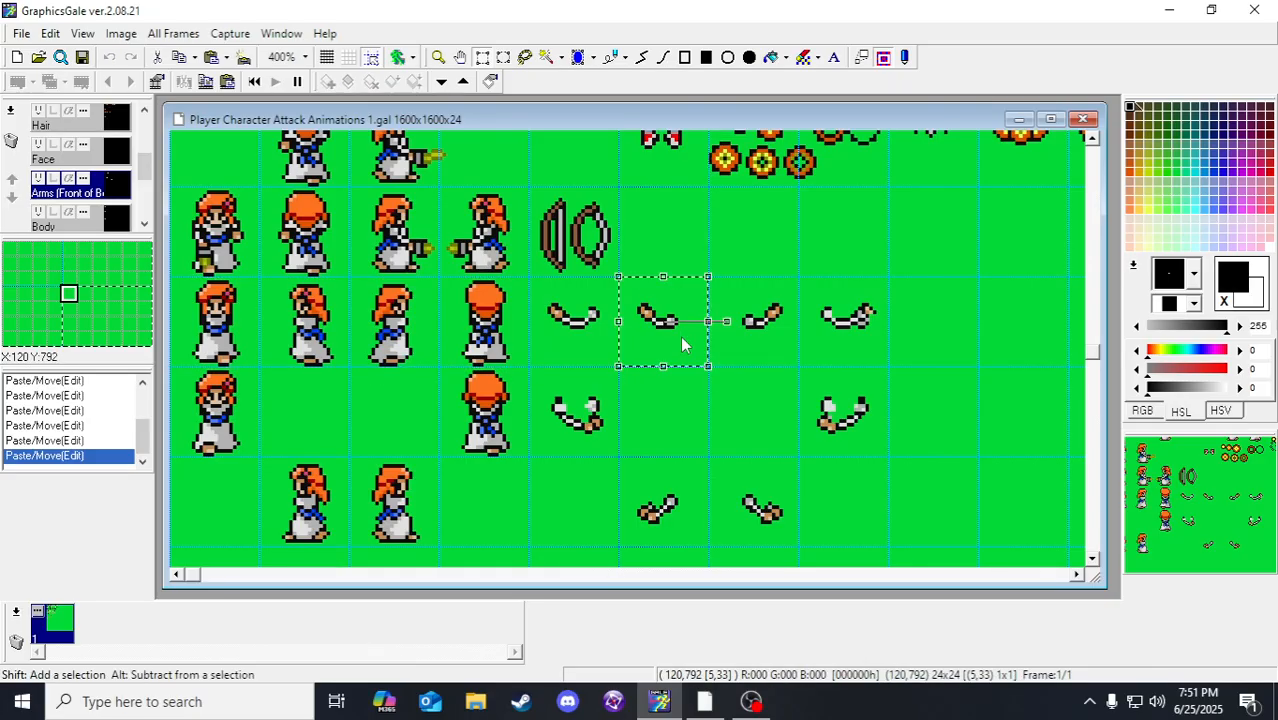
pyautogui.moveTo(663, 295); pyautogui.dragTo(305, 342)
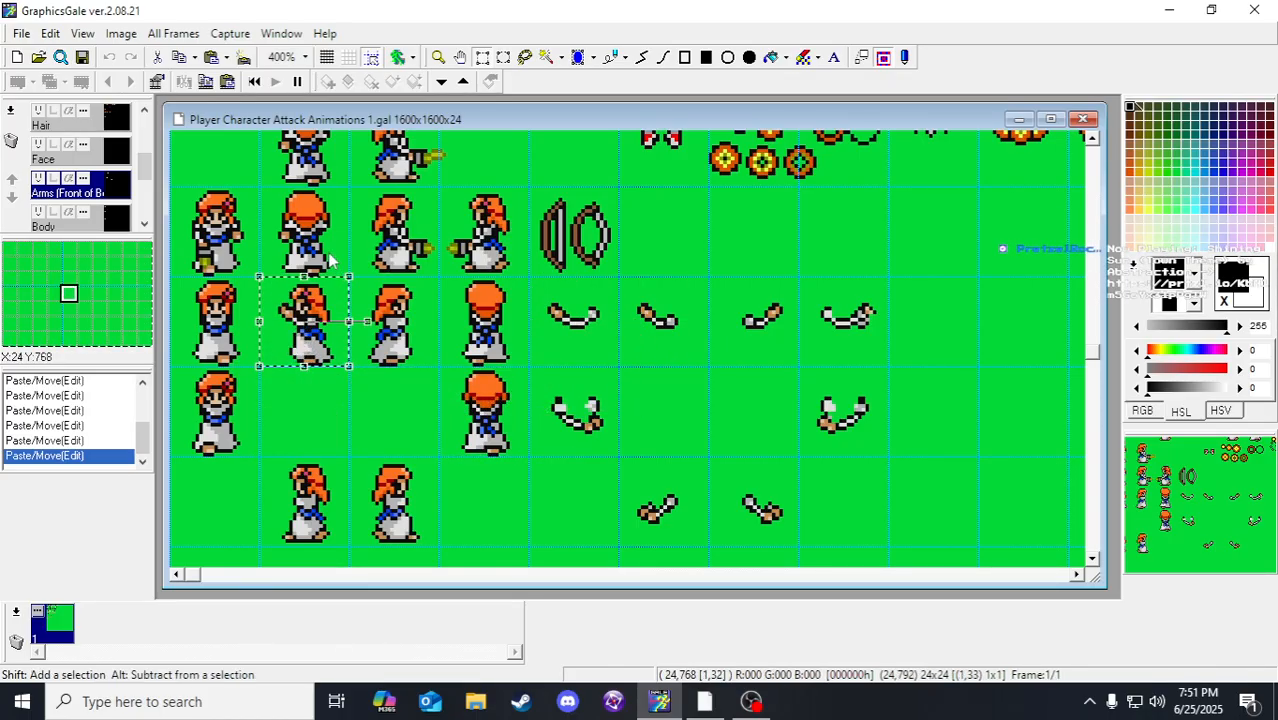
pyautogui.click(385, 244)
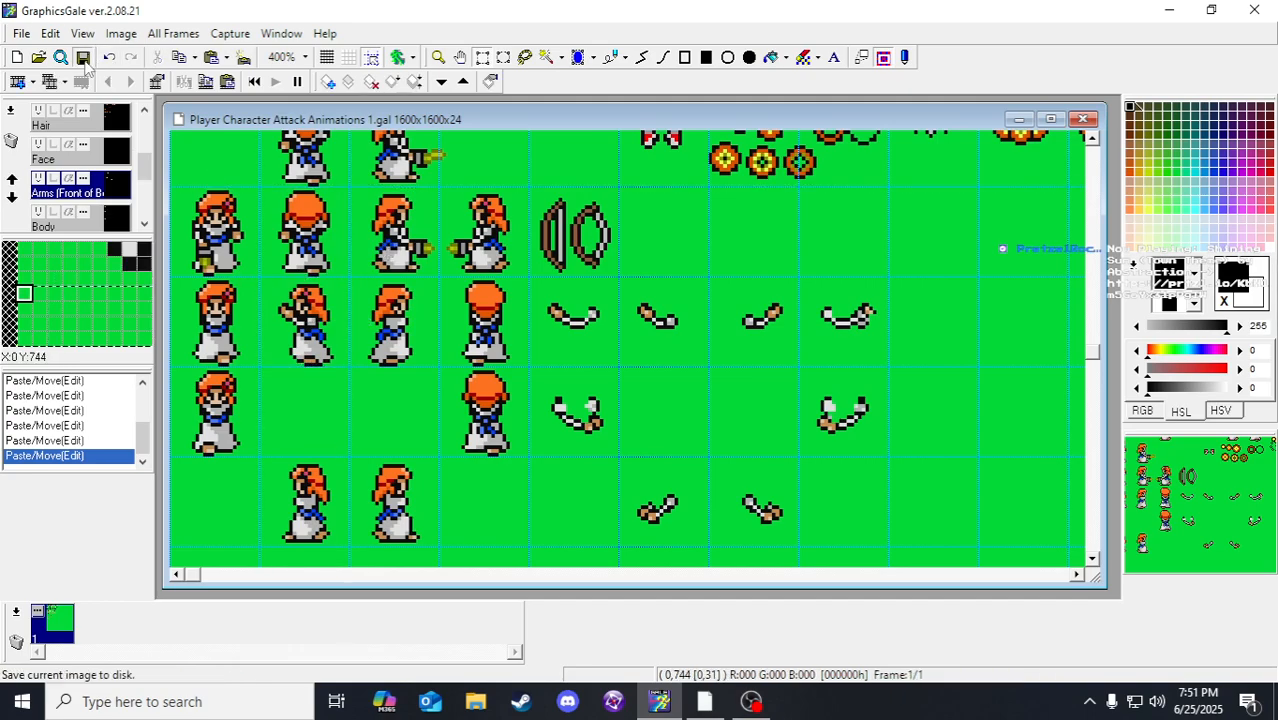
pyautogui.click(370, 60)
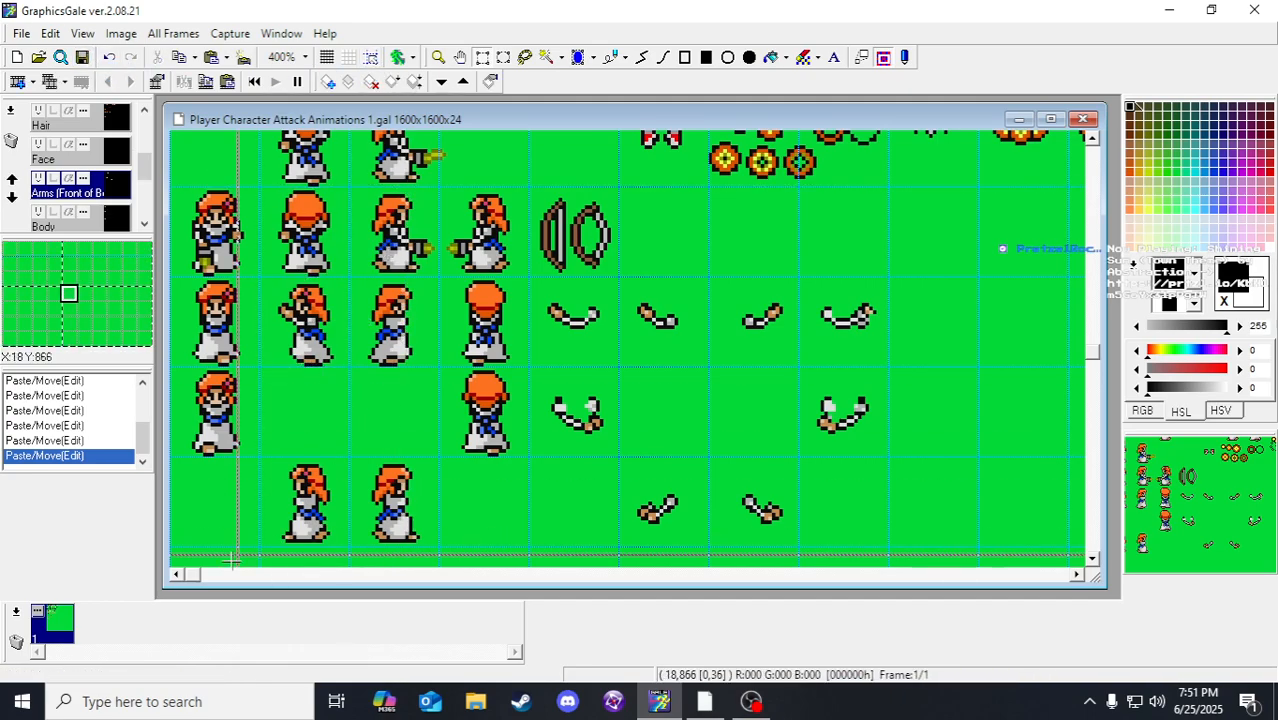
# Step: Shift the hand and forearm pixels of the arm on the body at X 24, Y 792 downward so the arm points straight out
pyautogui.moveTo(298, 386); pyautogui.dragTo(272, 280)
pyautogui.press('Down')
pyautogui.click(340, 367)
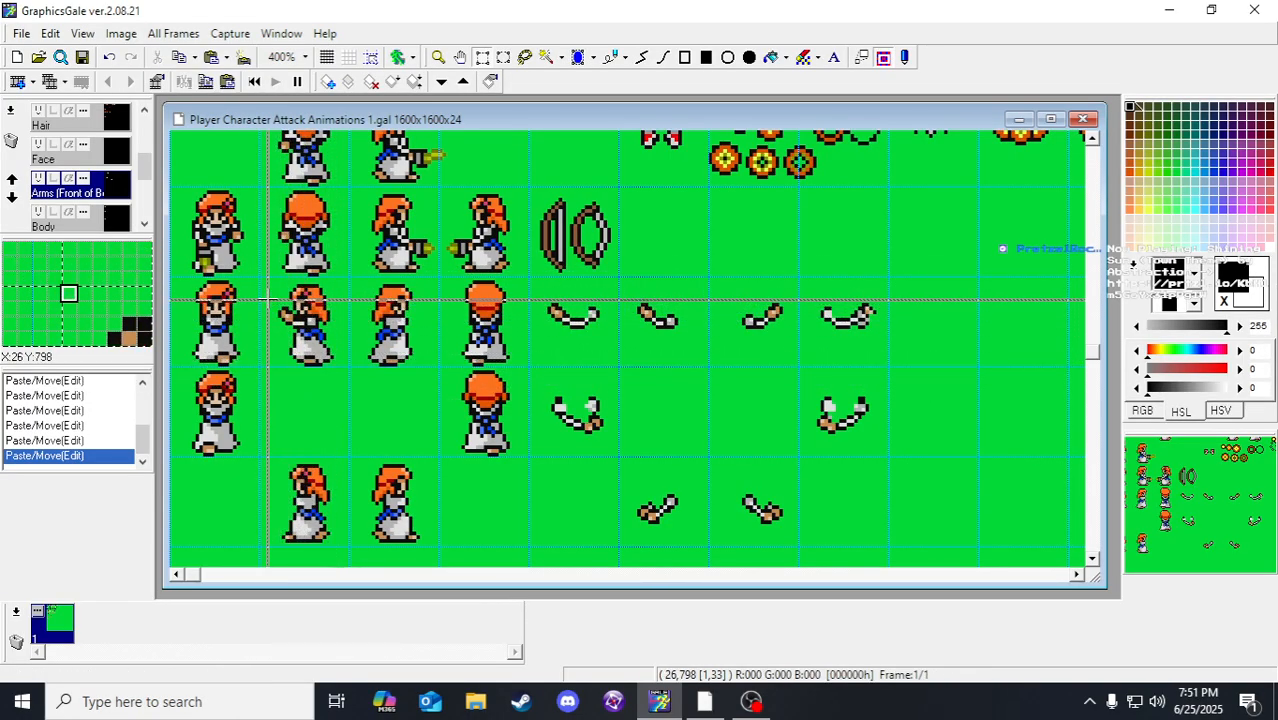
pyautogui.moveTo(271, 298); pyautogui.dragTo(295, 346)
pyautogui.click(295, 426)
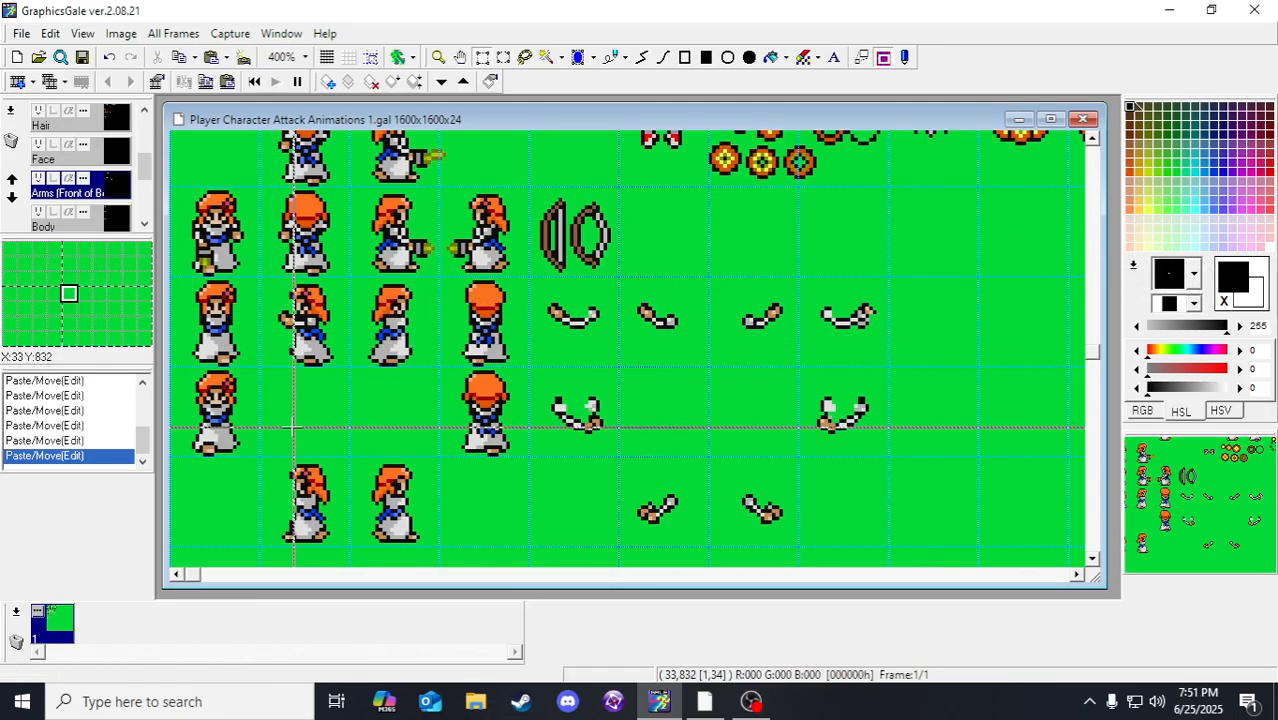
pyautogui.moveTo(274, 304)
pyautogui.mouseDown()
pyautogui.moveTo(282, 338)
pyautogui.moveTo(295, 315)
pyautogui.mouseUp()
pyautogui.click(287, 318)
pyautogui.click(297, 313)
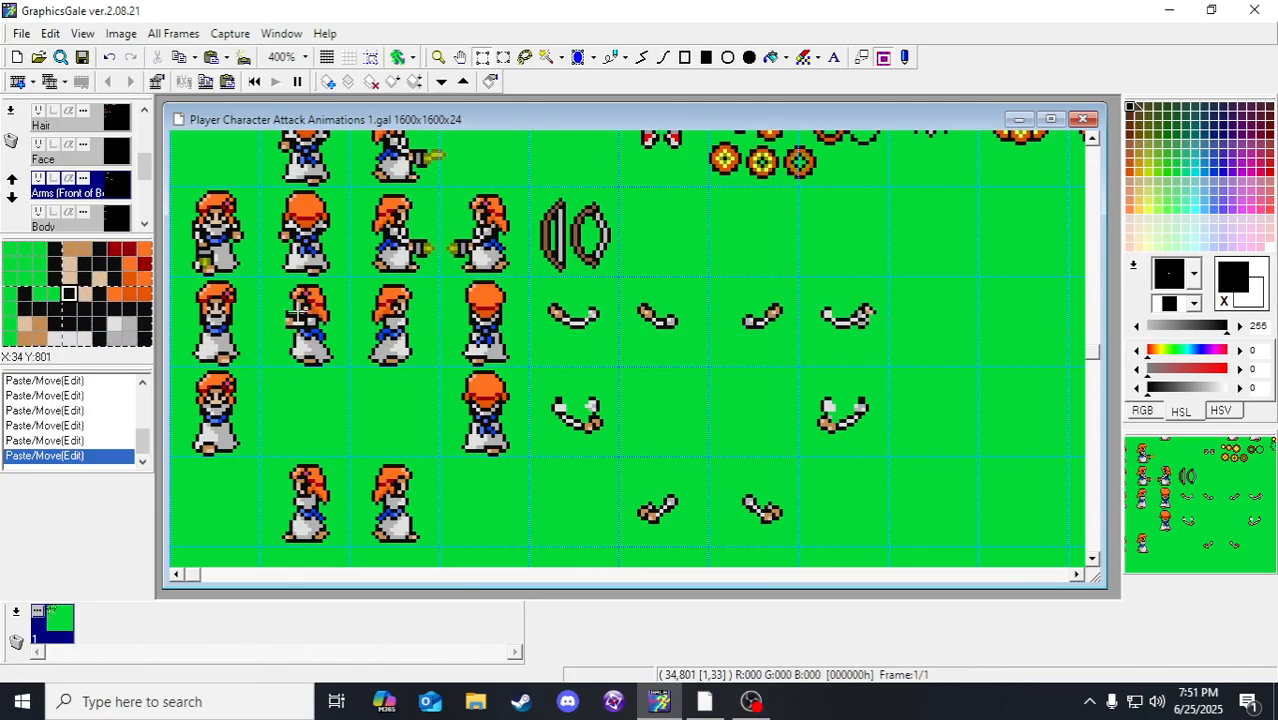
# Step: Magnify the straightened arm to 700% and touch up its hand outline with near-black and skin-coloured Connect Line pixels
pyautogui.click(438, 57)
pyautogui.click(310, 292)
pyautogui.click(312, 291)
pyautogui.click(312, 291)
pyautogui.scroll(-1, 420, 245)
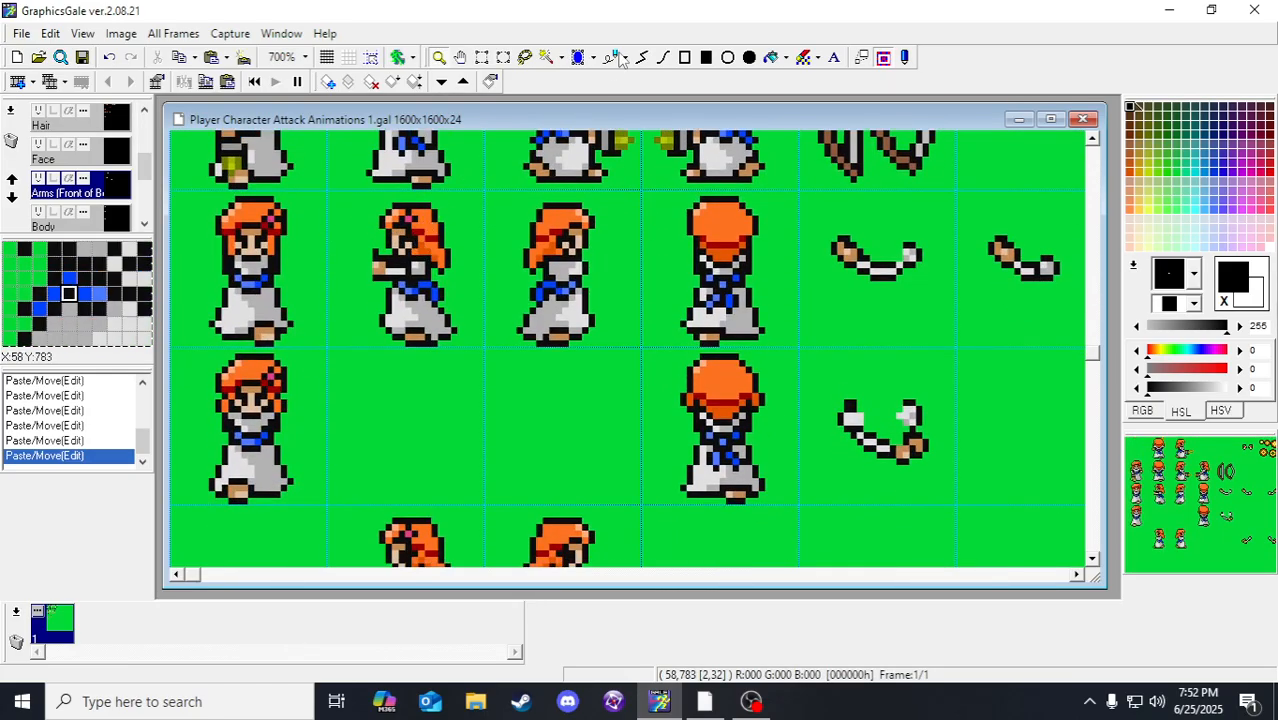
pyautogui.rightClick(375, 260)
pyautogui.moveTo(369, 261); pyautogui.dragTo(368, 269)
pyautogui.doubleClick(368, 269)
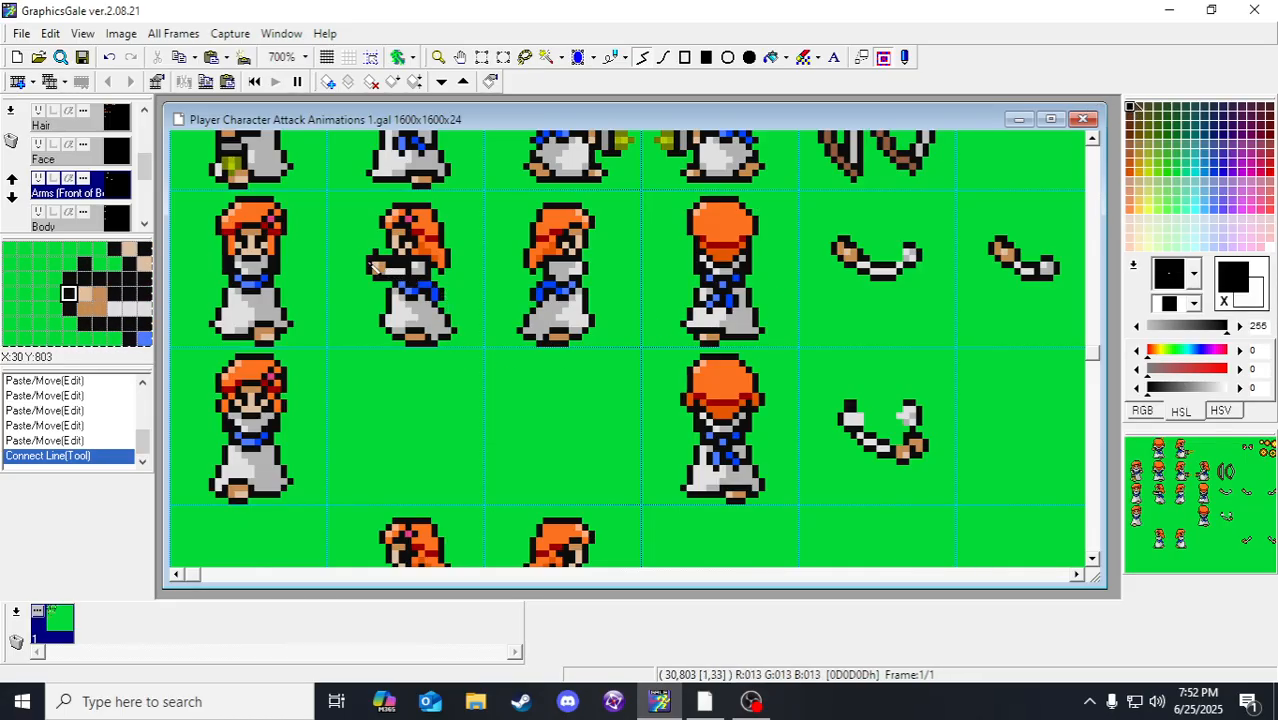
pyautogui.click(372, 265)
pyautogui.doubleClick(384, 266)
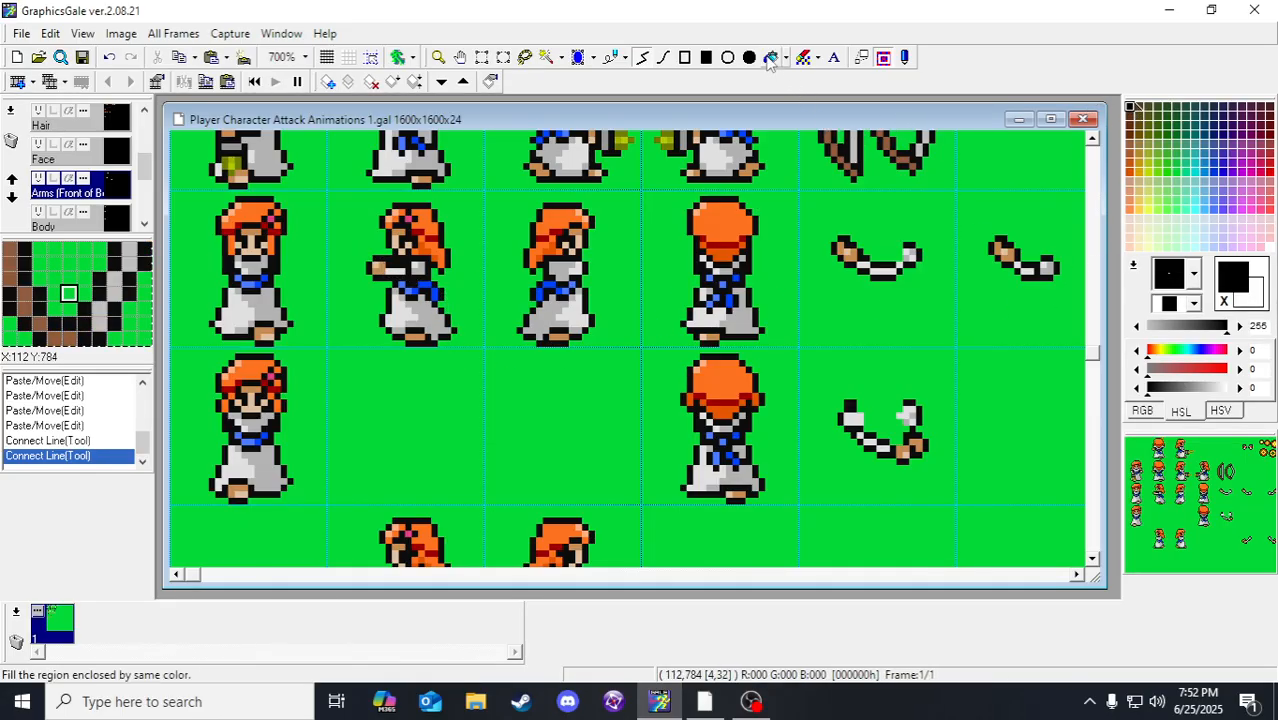
# Step: Check the arm by toggling the front-of-body Arms layer's visibility, and restore rectangular selection with grid snapping
pyautogui.click(38, 178)
pyautogui.click(38, 178)
pyautogui.click(482, 57)
pyautogui.click(371, 57)
# Step: Select the 24x24 arm cell at X 24, Y 792, undo its last paste or move, and save the sheet
pyautogui.click(398, 262)
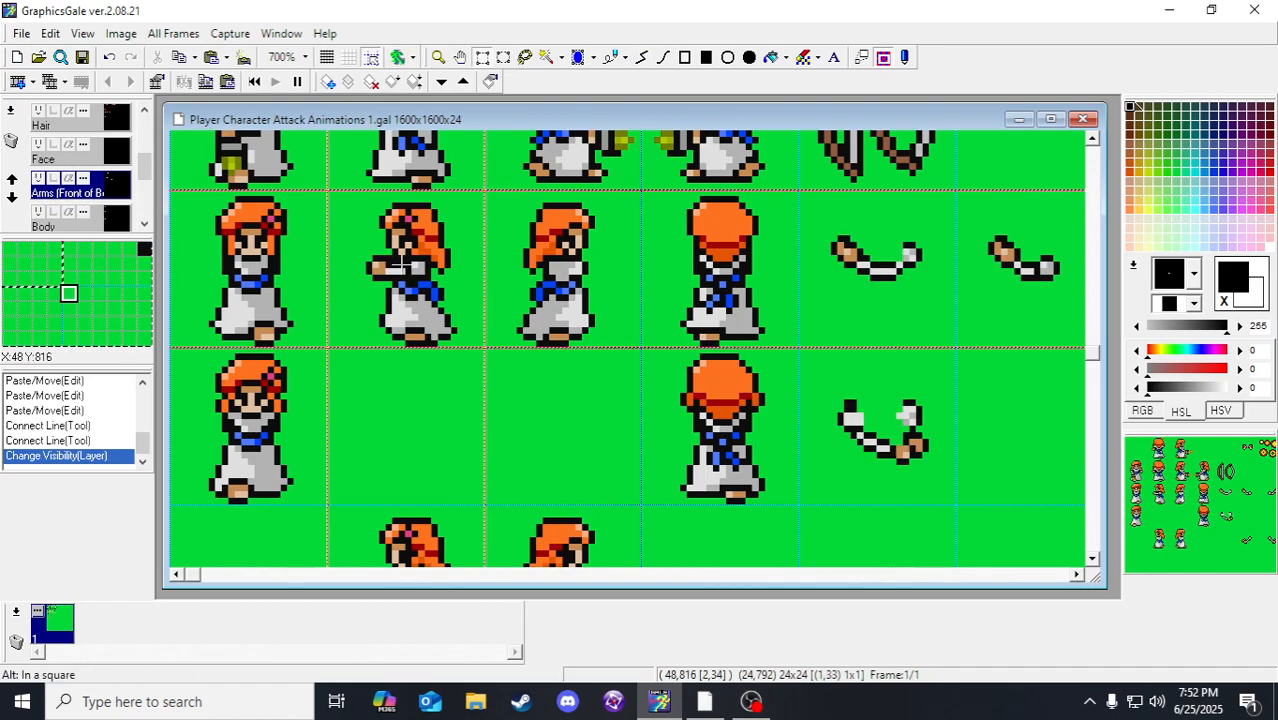
pyautogui.moveTo(398, 262); pyautogui.dragTo(420, 306)
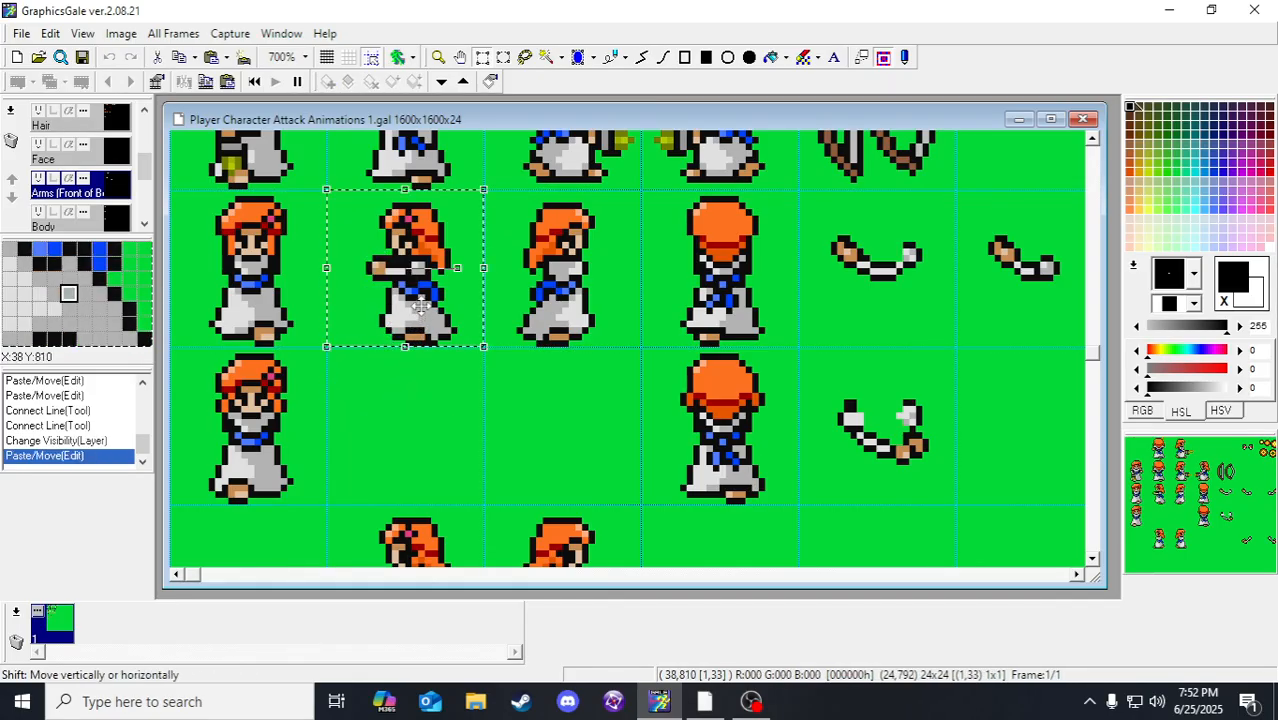
pyautogui.hotkey('ctrl', 'z')
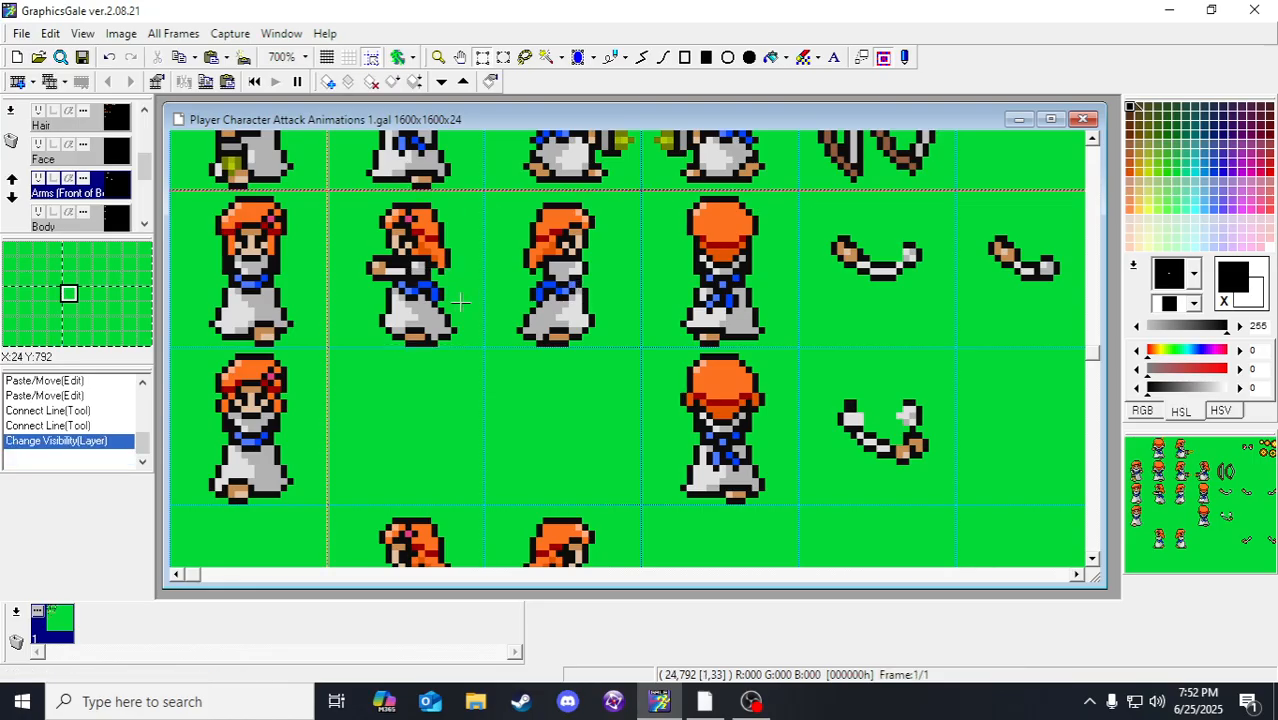
pyautogui.click(82, 57)
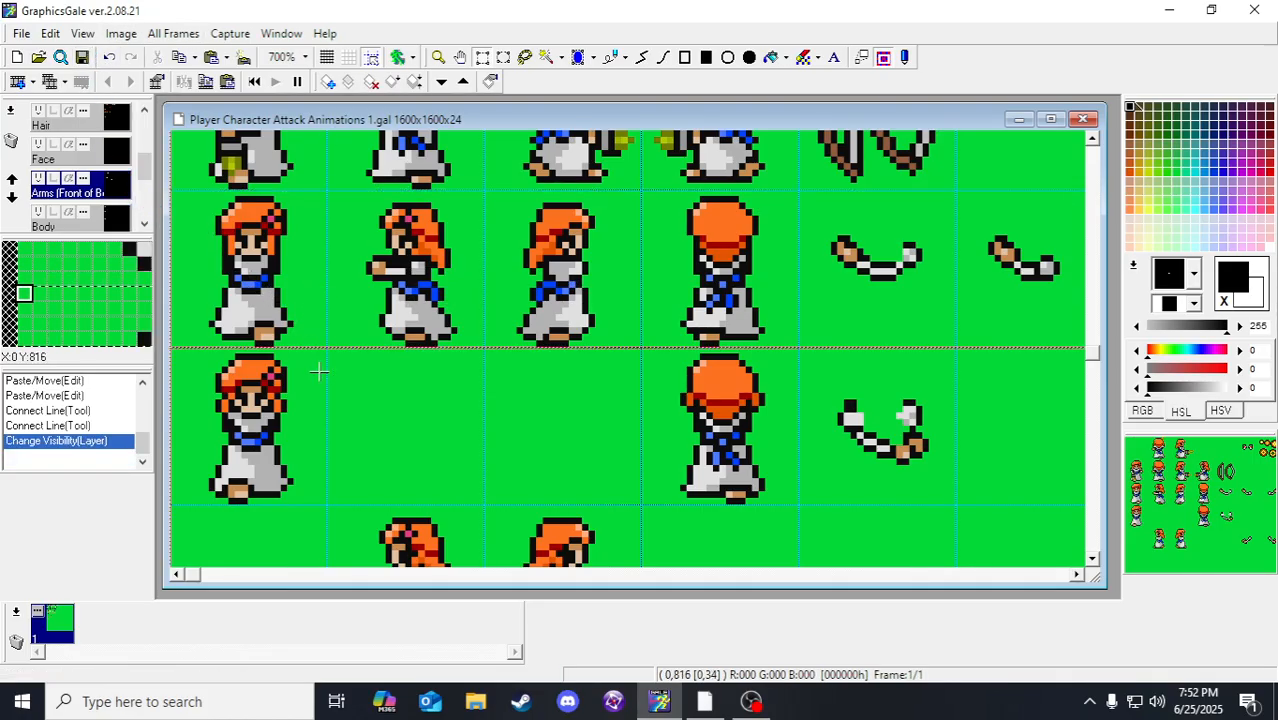
# Step: Select the reworked arm cell at X 24, Y 792, compare it with the empty cells below, and clear the selection
pyautogui.click(420, 265)
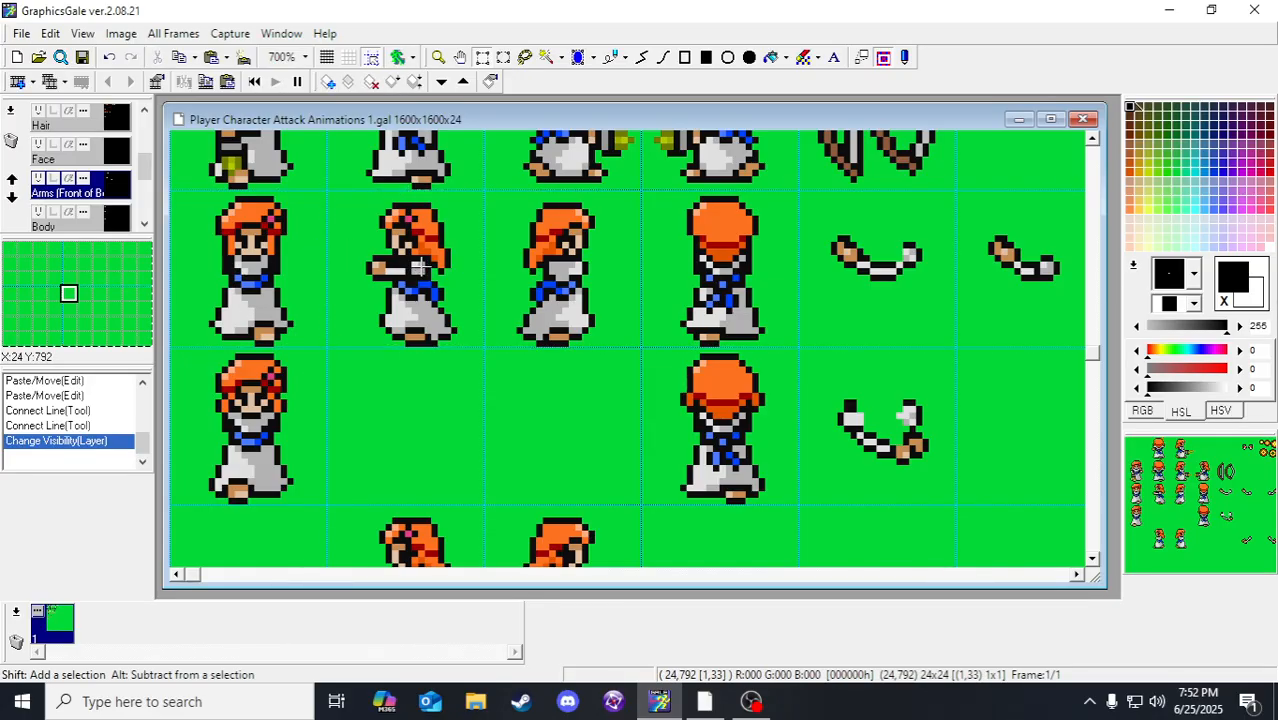
pyautogui.click(420, 265)
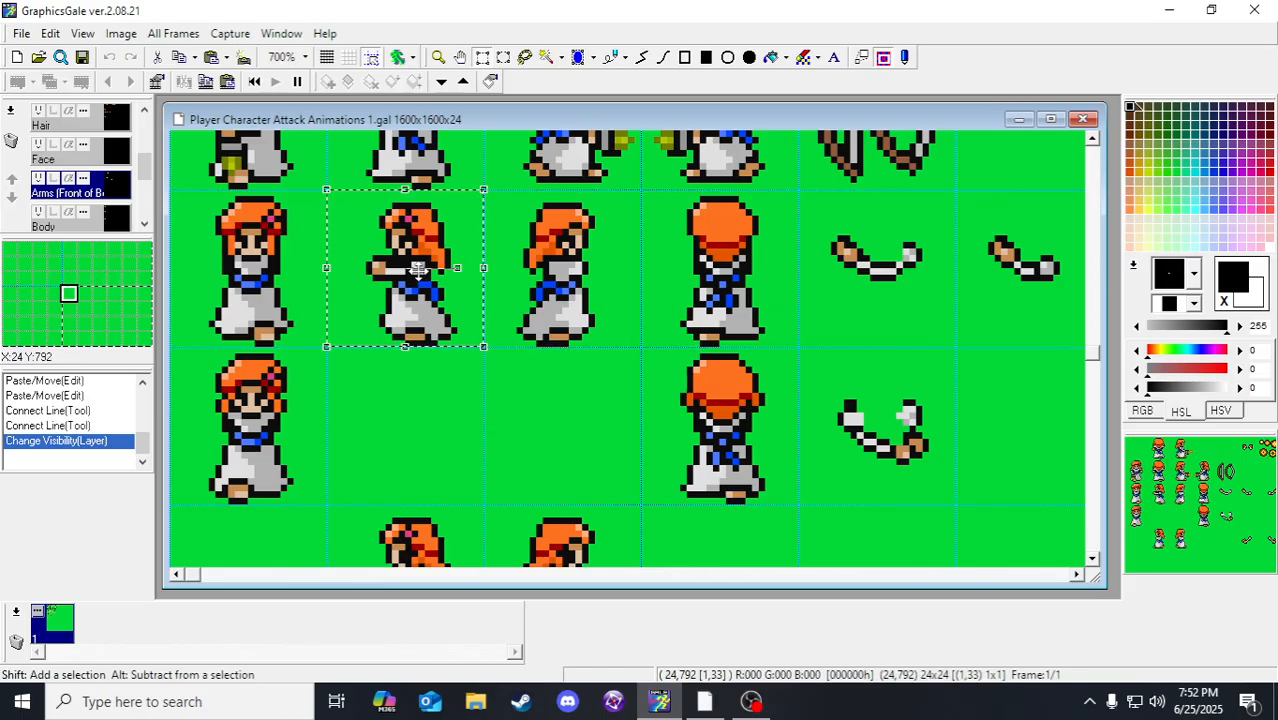
pyautogui.scroll(-4, 418, 270)
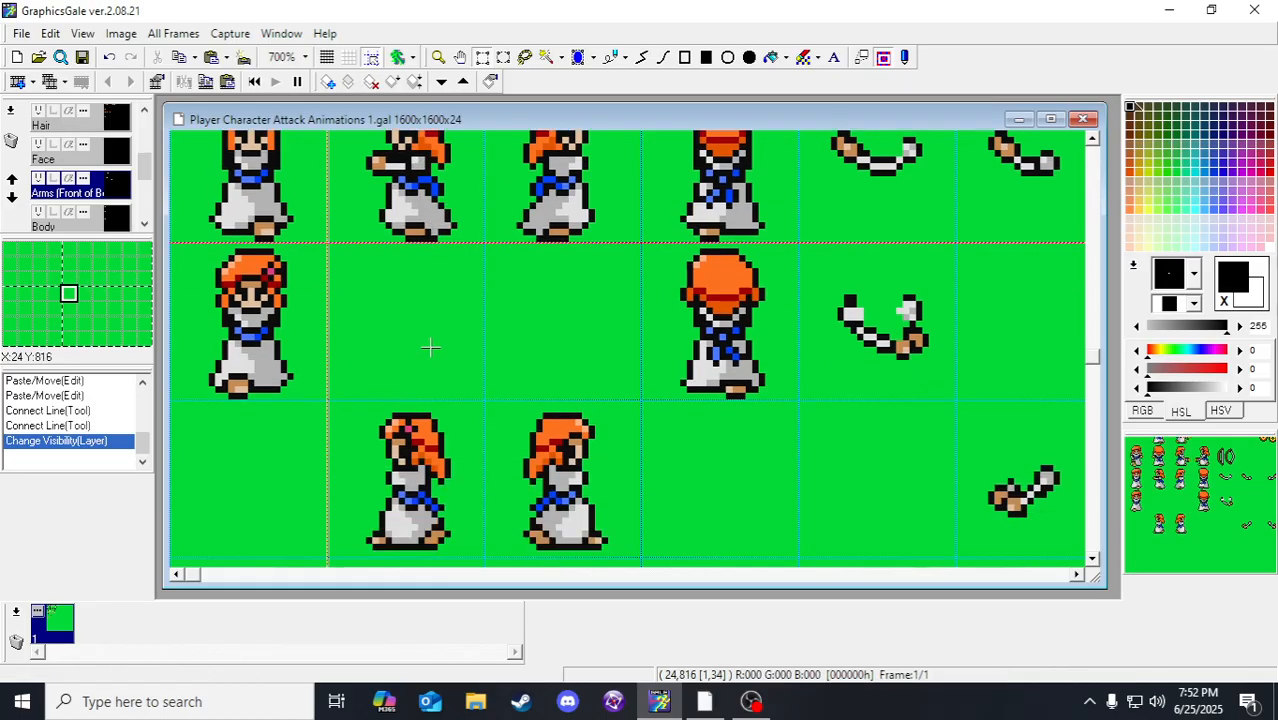
pyautogui.scroll(3, 410, 235)
pyautogui.click(410, 235)
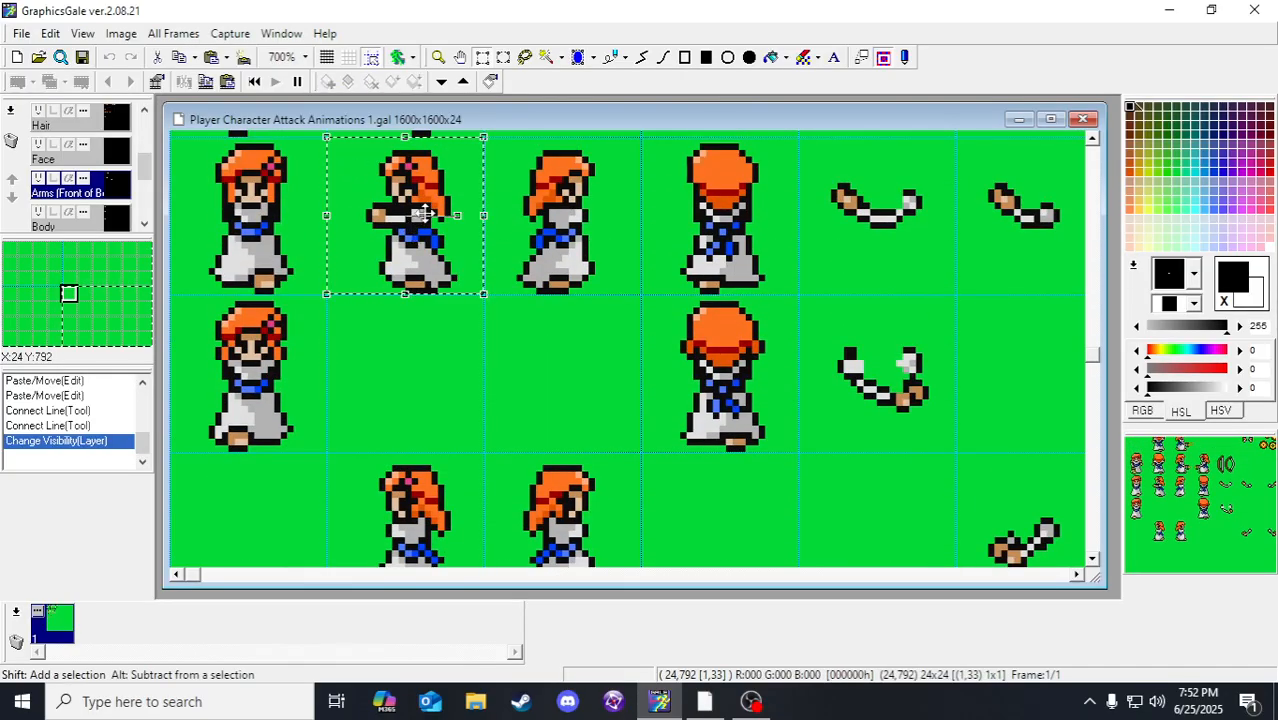
pyautogui.rightClick(424, 212)
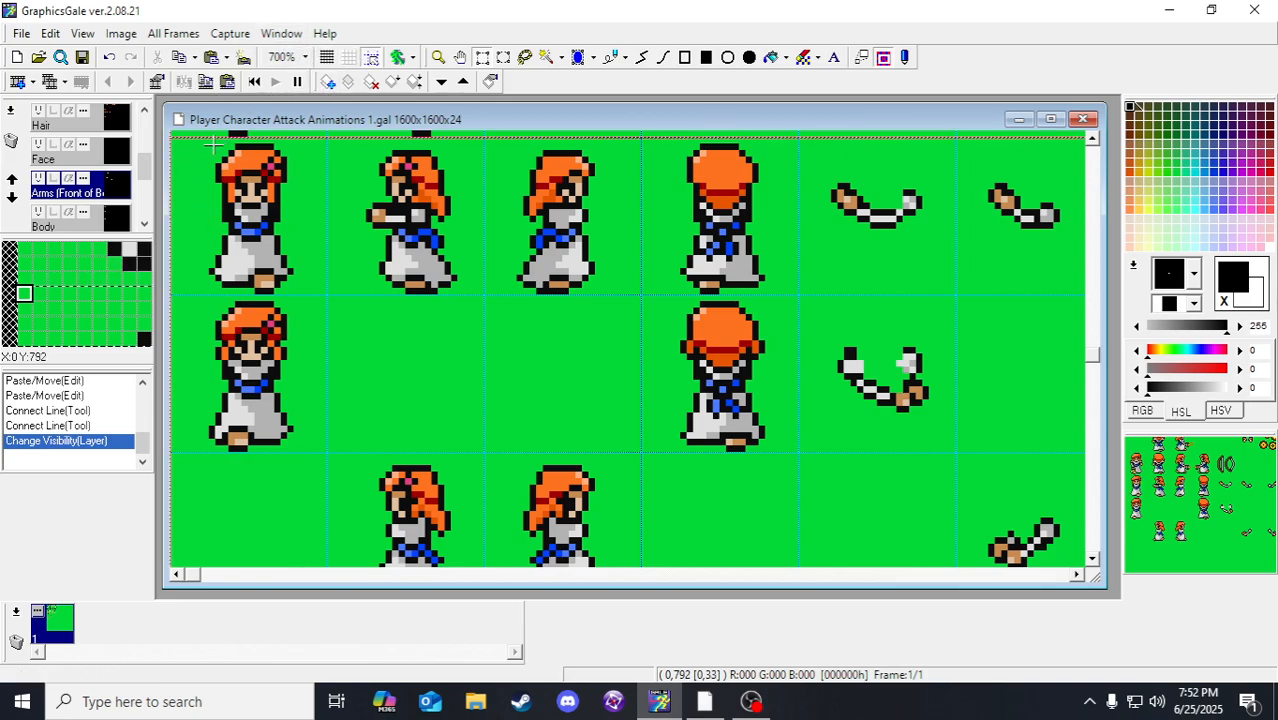
# Step: Reduce the magnification to 400%, switch back to rectangular selection, and make the Legs layer active
pyautogui.scroll(-3, 125, 190)
pyautogui.click(438, 57)
pyautogui.rightClick(560, 300)
pyautogui.rightClick(560, 300)
pyautogui.scroll(-3, 387, 353)
pyautogui.rightClick(387, 353)
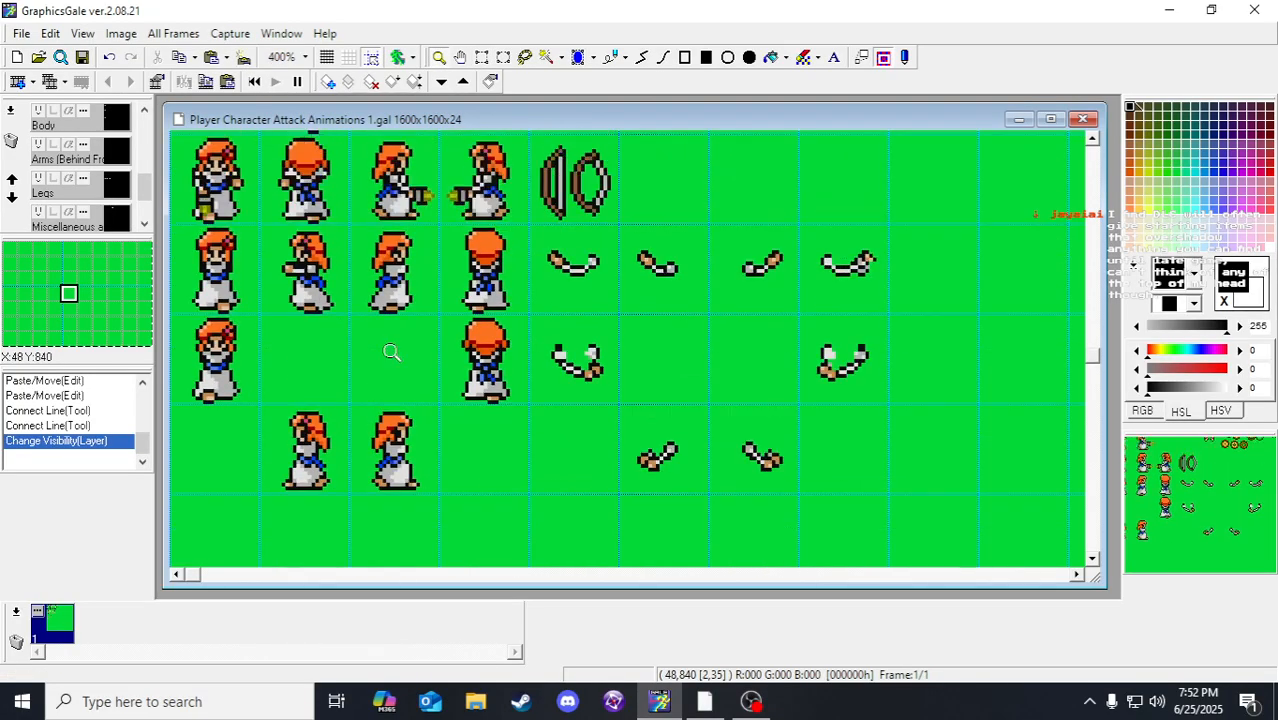
pyautogui.click(482, 57)
pyautogui.scroll(-1, 105, 172)
pyautogui.click(104, 160)
pyautogui.moveTo(182, 297); pyautogui.dragTo(465, 380)
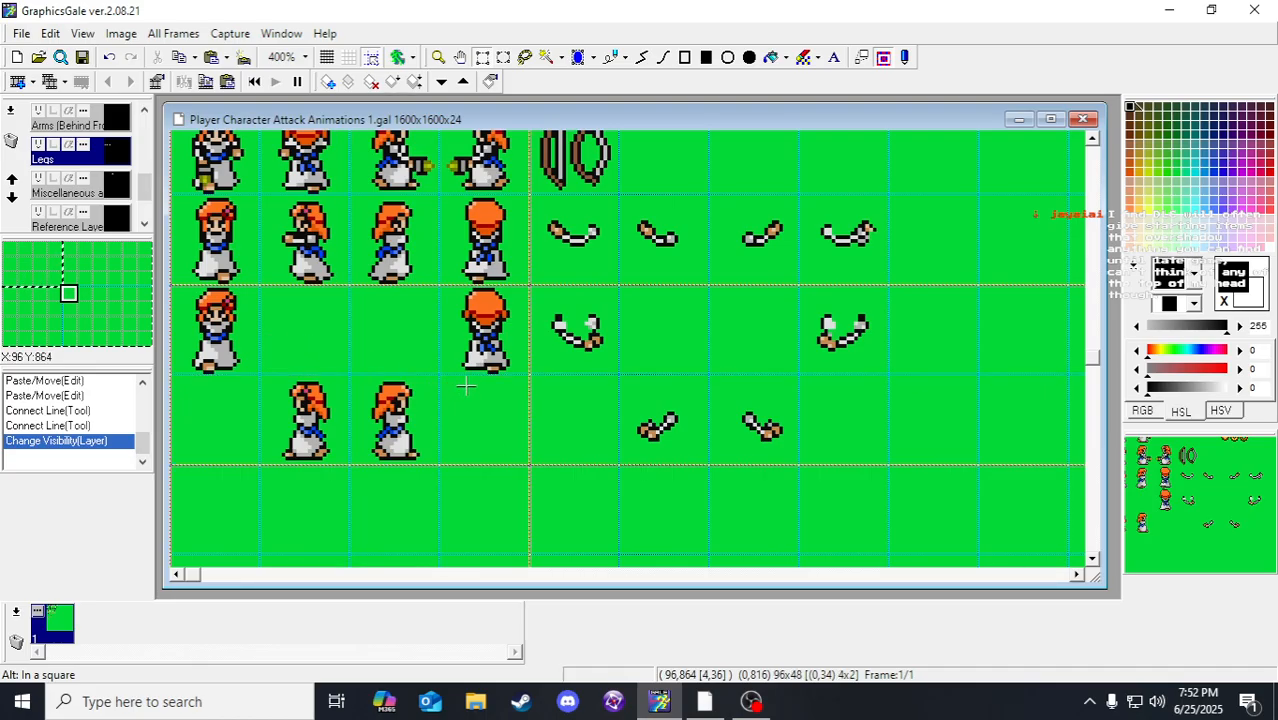
pyautogui.scroll(1, 82, 179)
pyautogui.scroll(2, 82, 179)
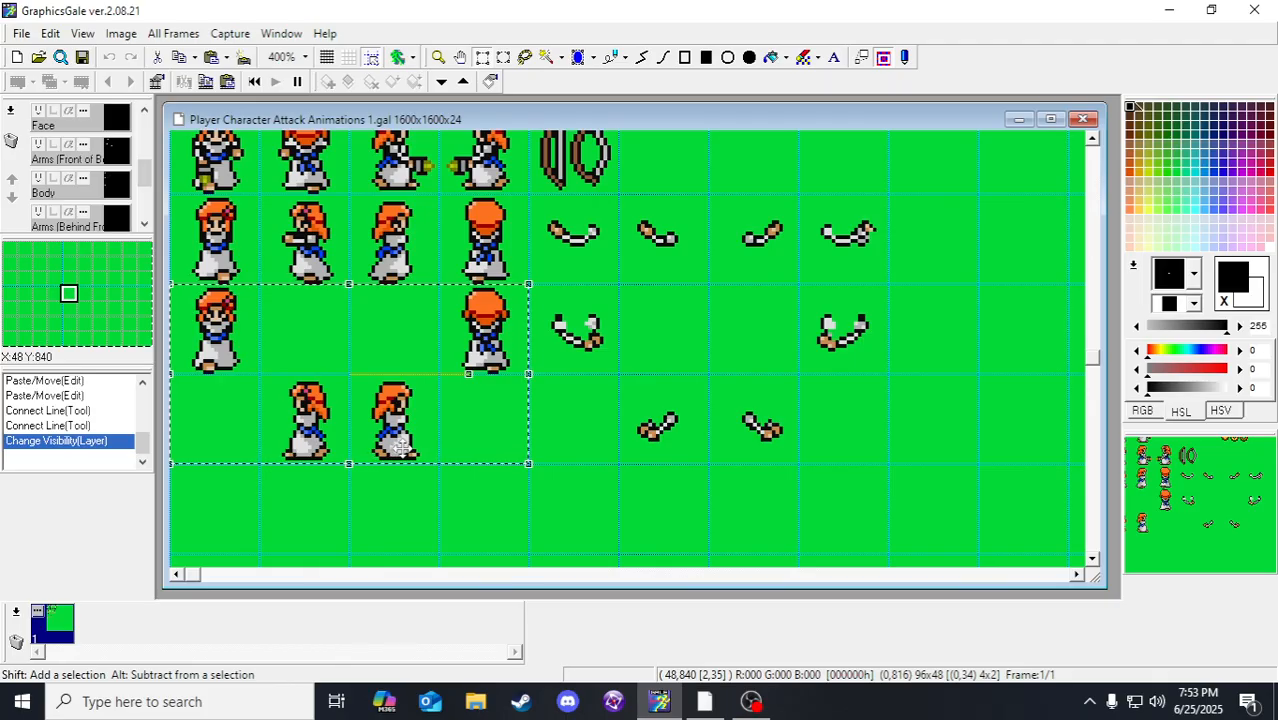
pyautogui.click(456, 447)
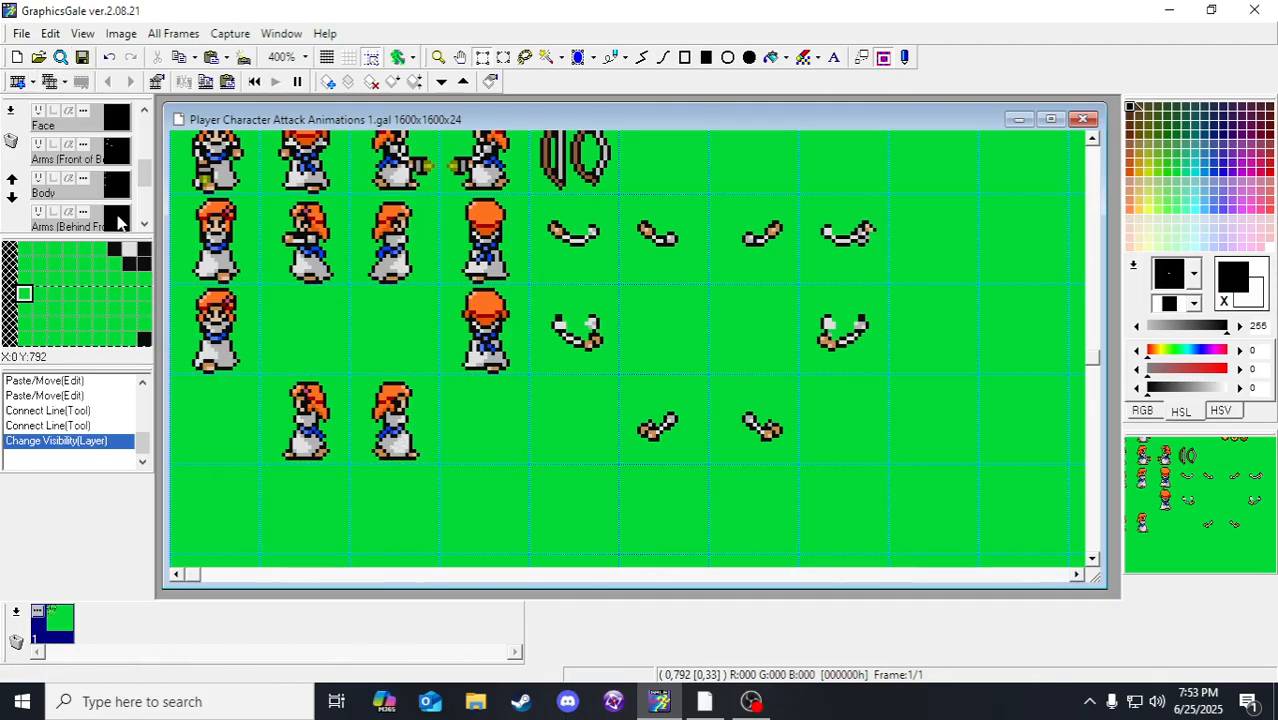
# Step: Try to copy the 96x72 Legs block from X 0, Y 792 to X 0, Y 864, and undo the paste
pyautogui.scroll(-1, 123, 229)
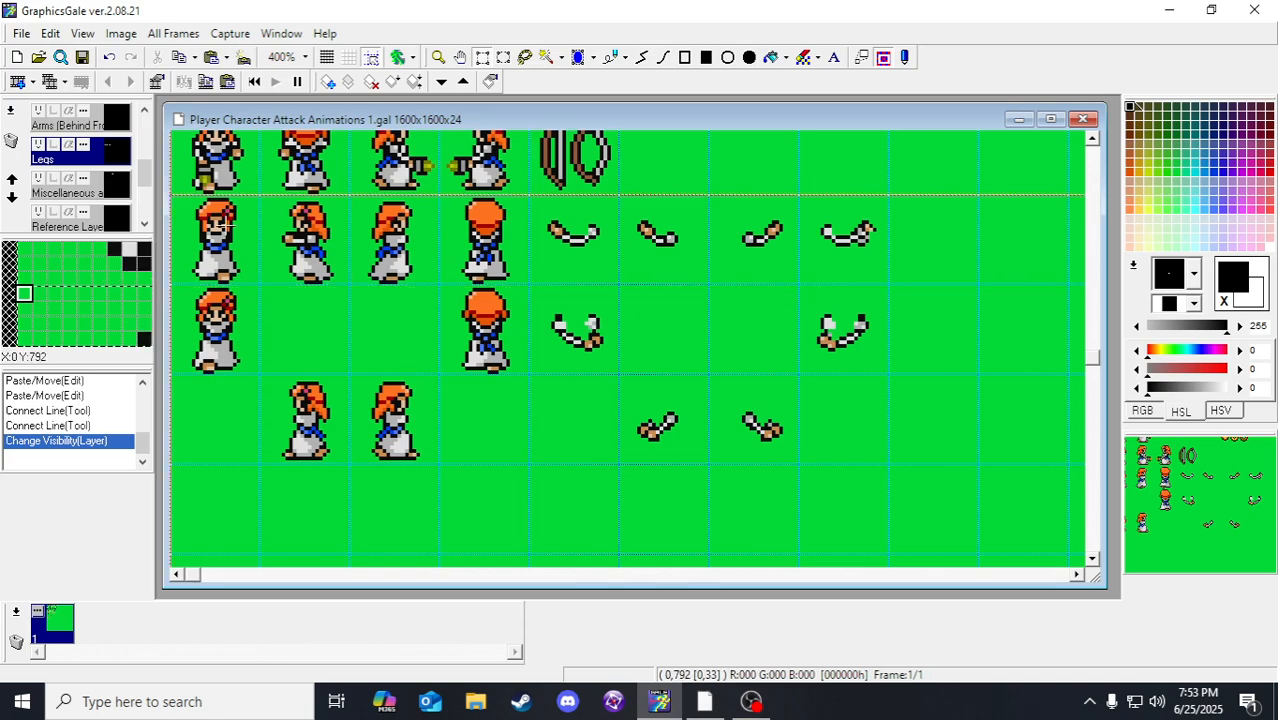
pyautogui.moveTo(230, 222); pyautogui.dragTo(499, 422)
pyautogui.click(82, 57)
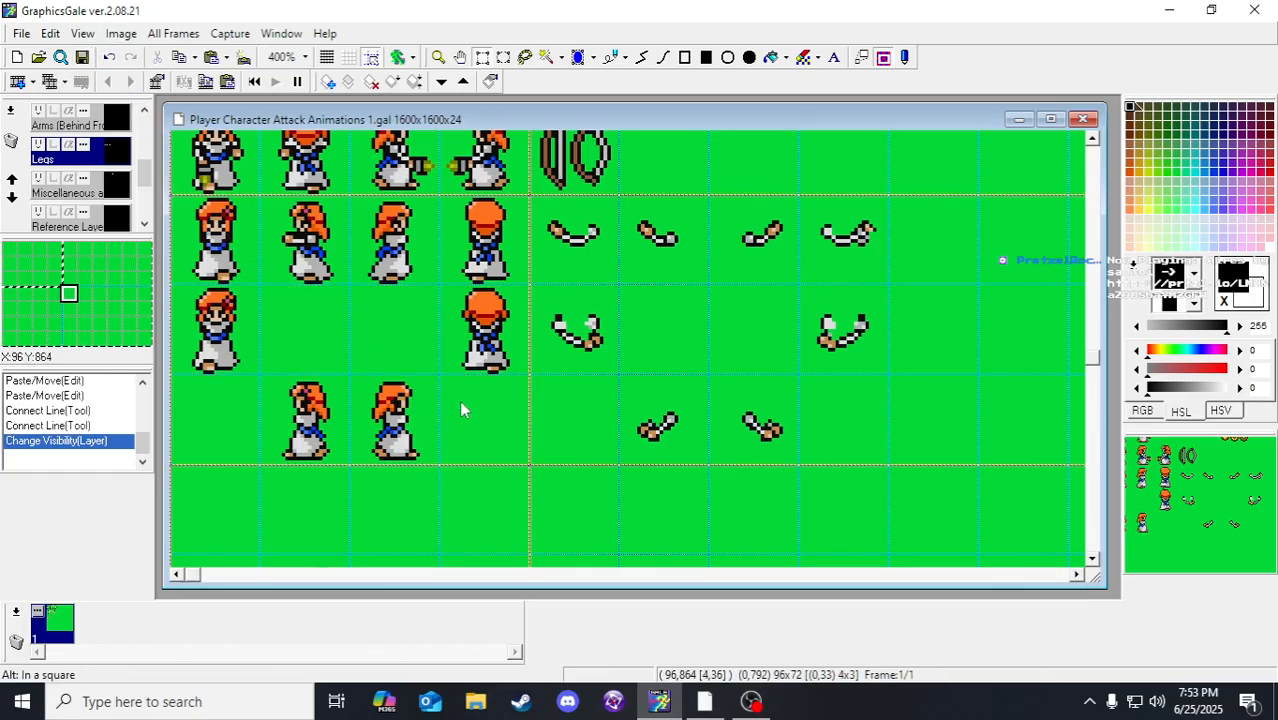
pyautogui.hotkey('ctrl', 'v')
pyautogui.moveTo(362, 263); pyautogui.dragTo(388, 358)
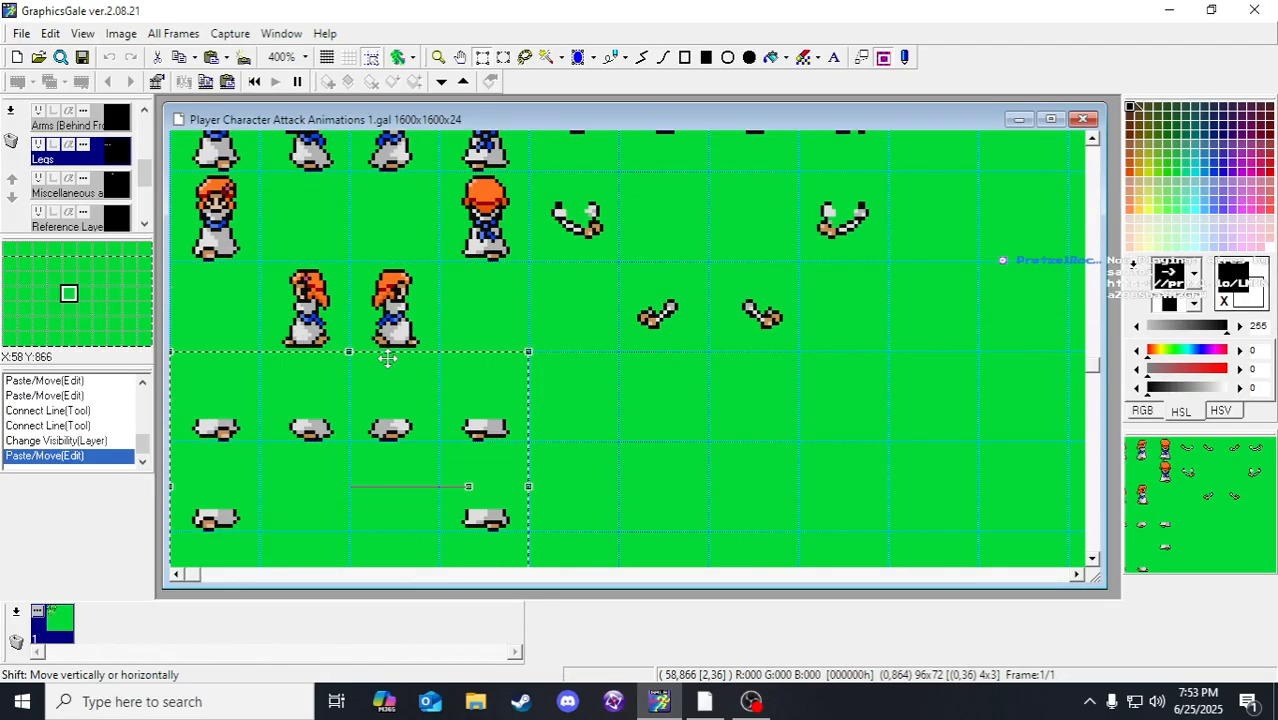
pyautogui.scroll(-4, 448, 277)
pyautogui.scroll(6, 460, 285)
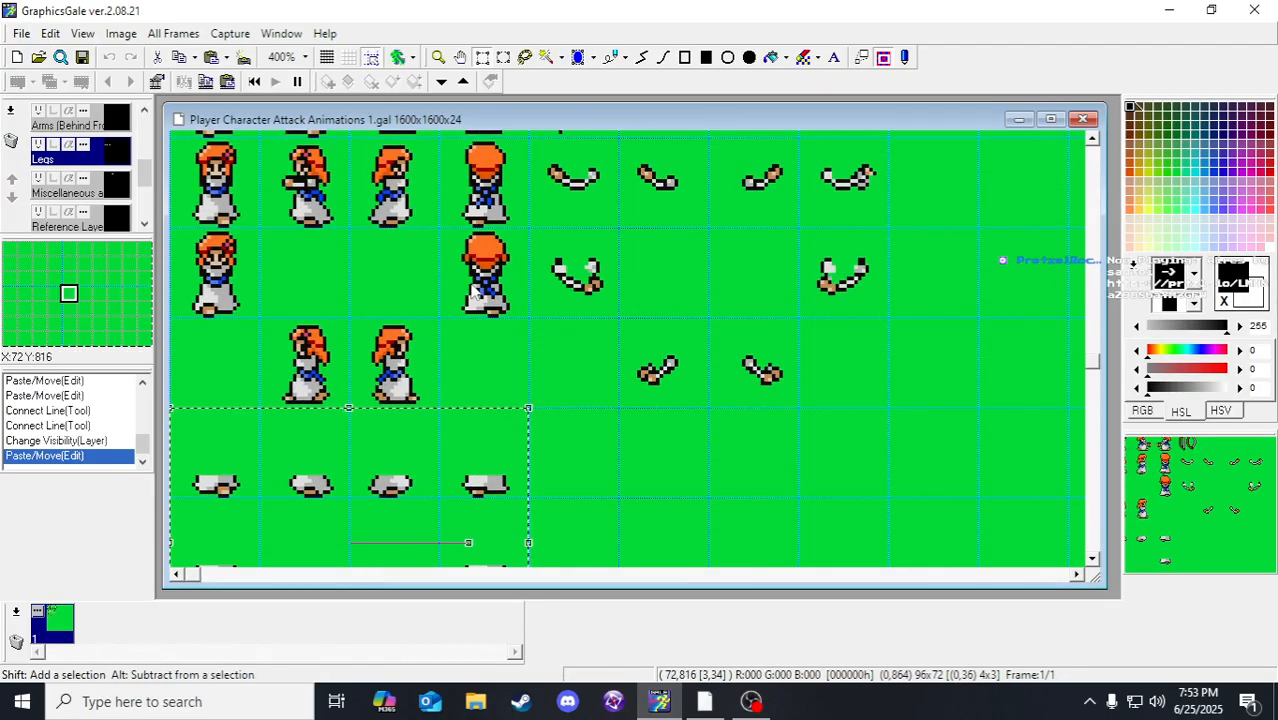
pyautogui.scroll(-3, 414, 328)
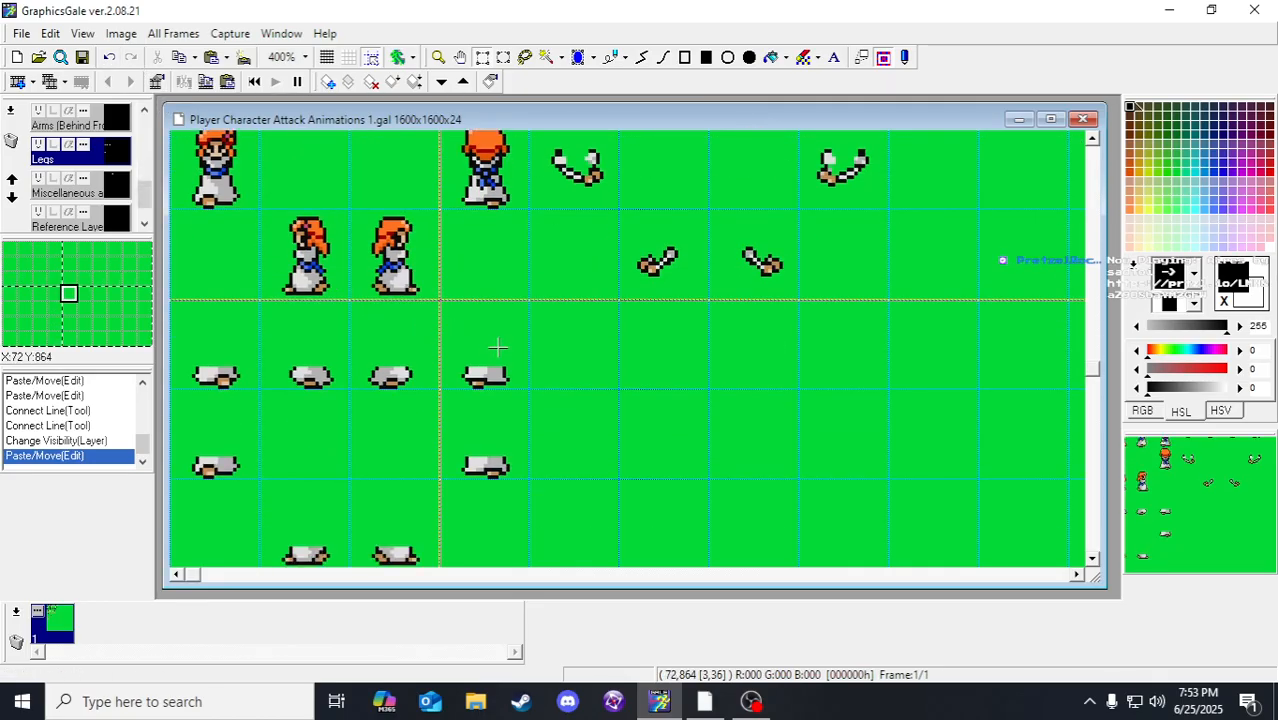
pyautogui.hotkey('ctrl', 'z')
# Step: Copy the 96x48 Legs block from X 0, Y 816 to X 0, Y 864 and clear the selection
pyautogui.moveTo(243, 191); pyautogui.dragTo(463, 237)
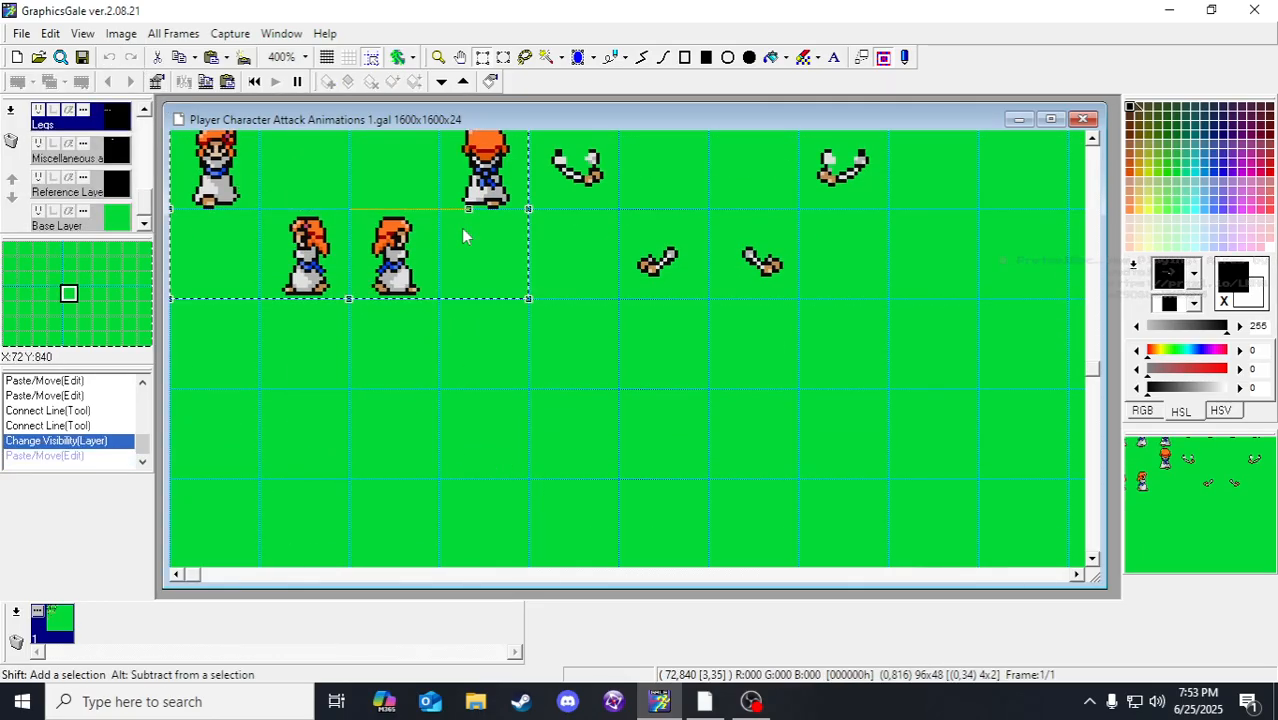
pyautogui.hotkey('ctrl', 'v')
pyautogui.moveTo(388, 191); pyautogui.dragTo(430, 352)
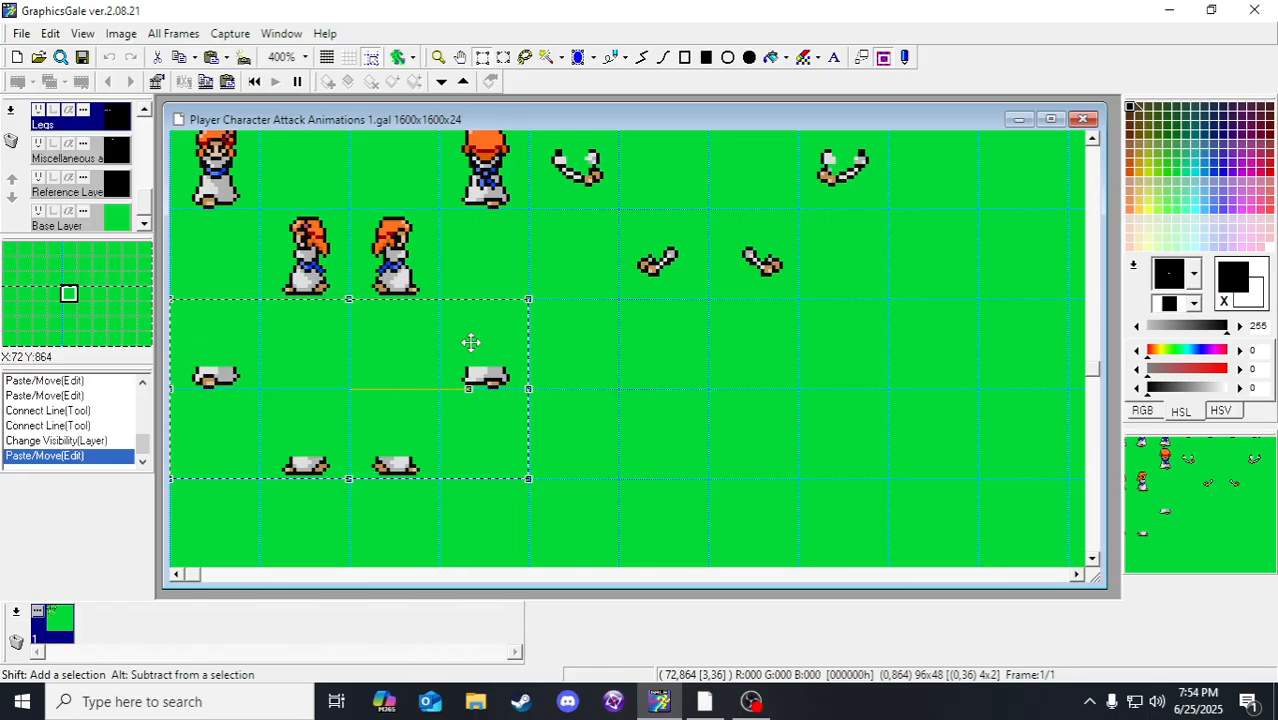
pyautogui.click(637, 319)
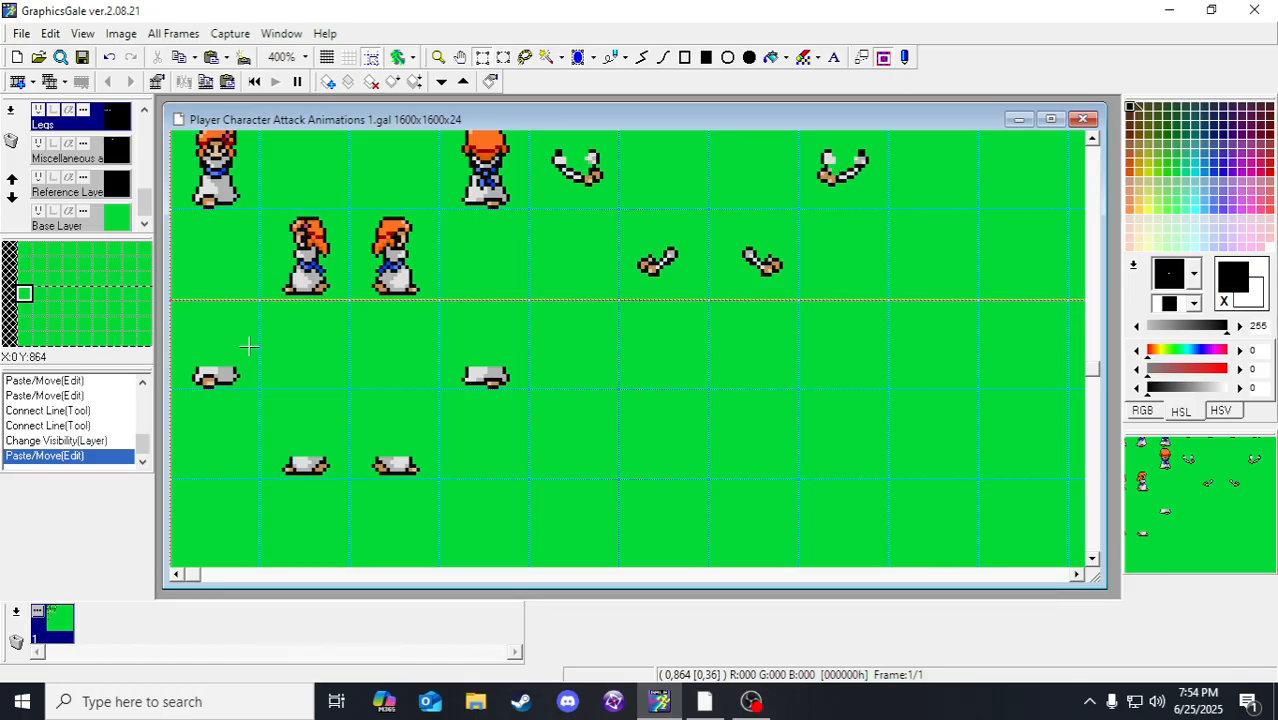
# Step: Make the behind-body Arms layer active, select its 96x48 block at X 0, Y 816, and save the sheet
pyautogui.scroll(2, 118, 176)
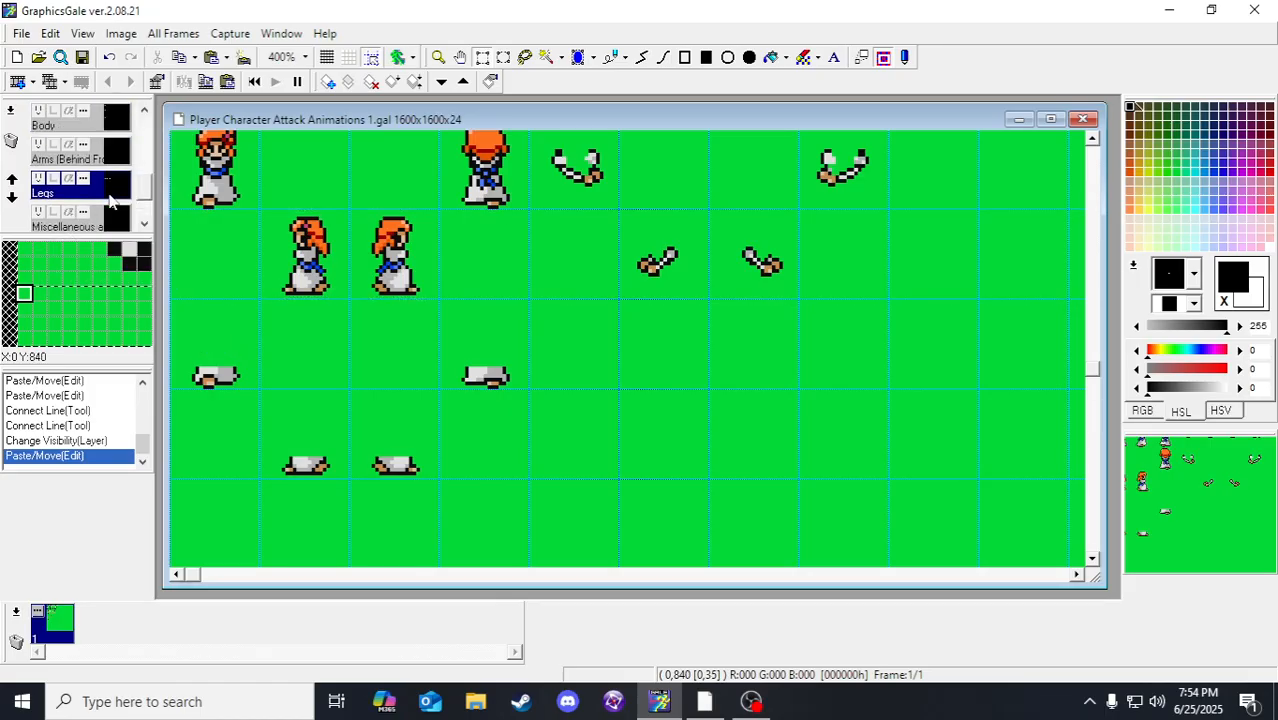
pyautogui.click(100, 152)
pyautogui.scroll(2, 200, 260)
pyautogui.moveTo(200, 260); pyautogui.dragTo(513, 372)
pyautogui.scroll(-1, 516, 366)
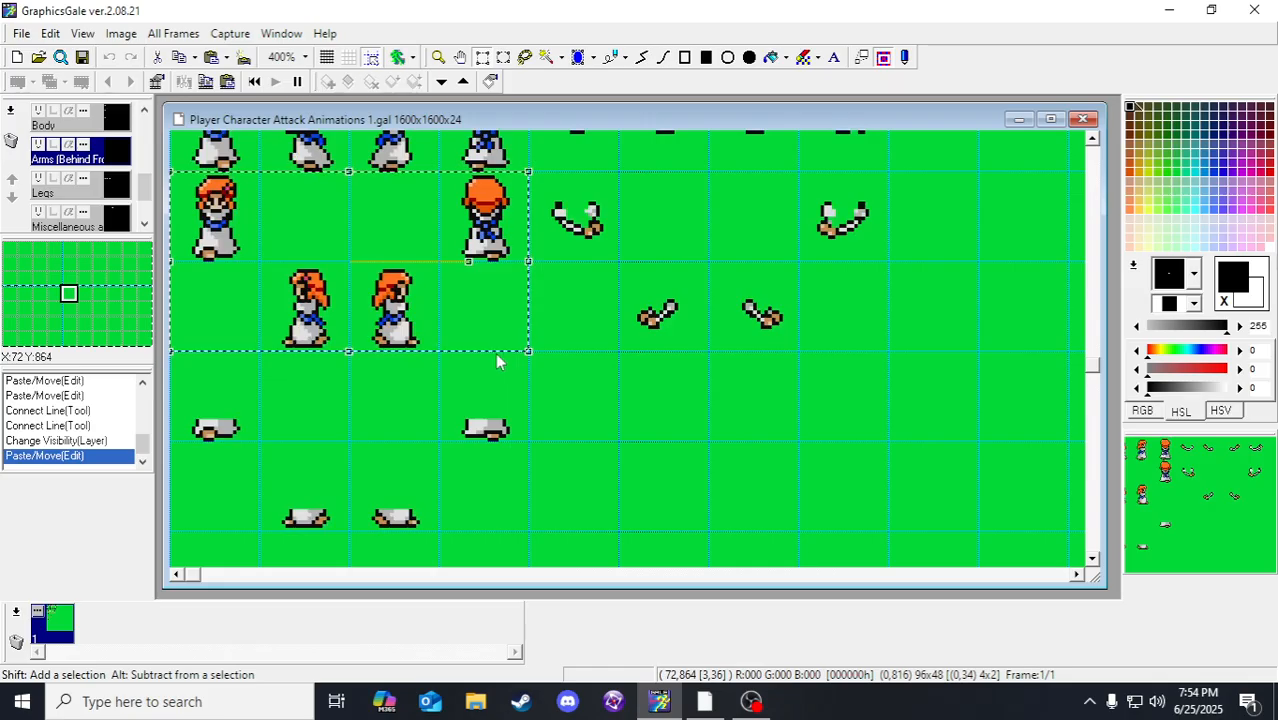
pyautogui.click(83, 57)
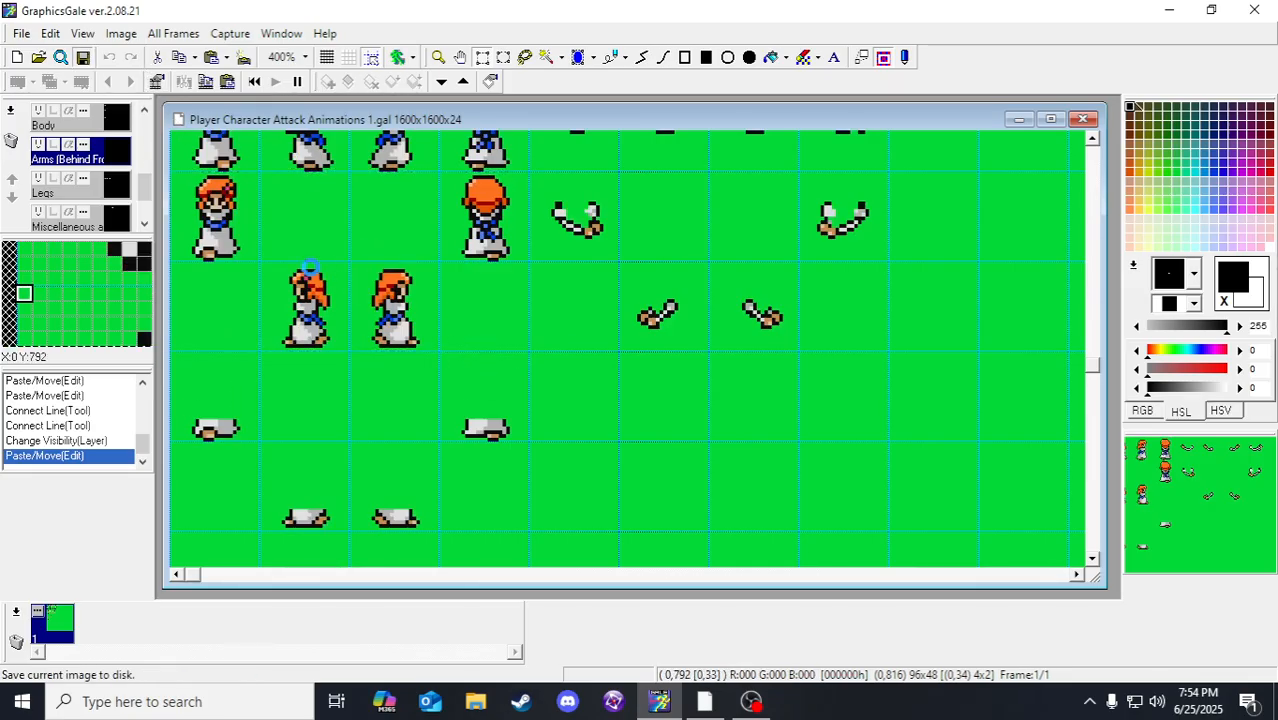
# Step: Copy the 96x48 block of the Body layer from X 0, Y 816 to X 0, Y 864, clear the selection, and save the sheet
pyautogui.moveTo(200, 205); pyautogui.dragTo(485, 277)
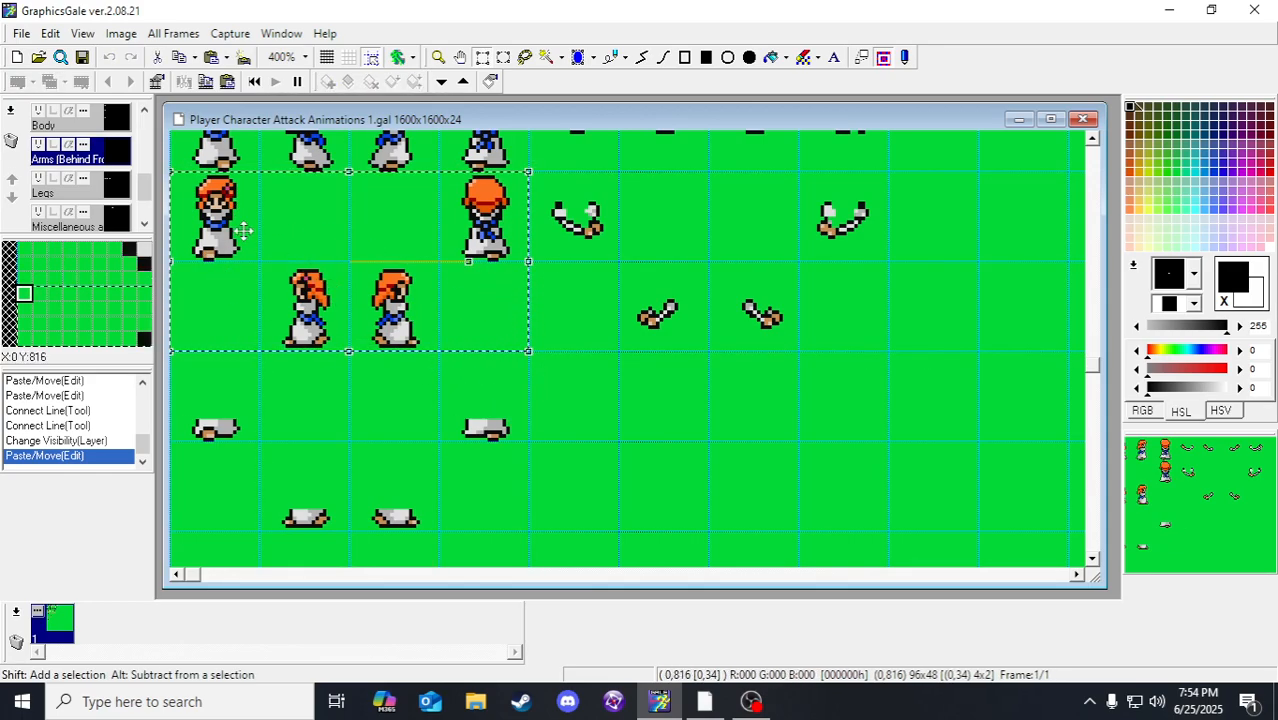
pyautogui.click(116, 120)
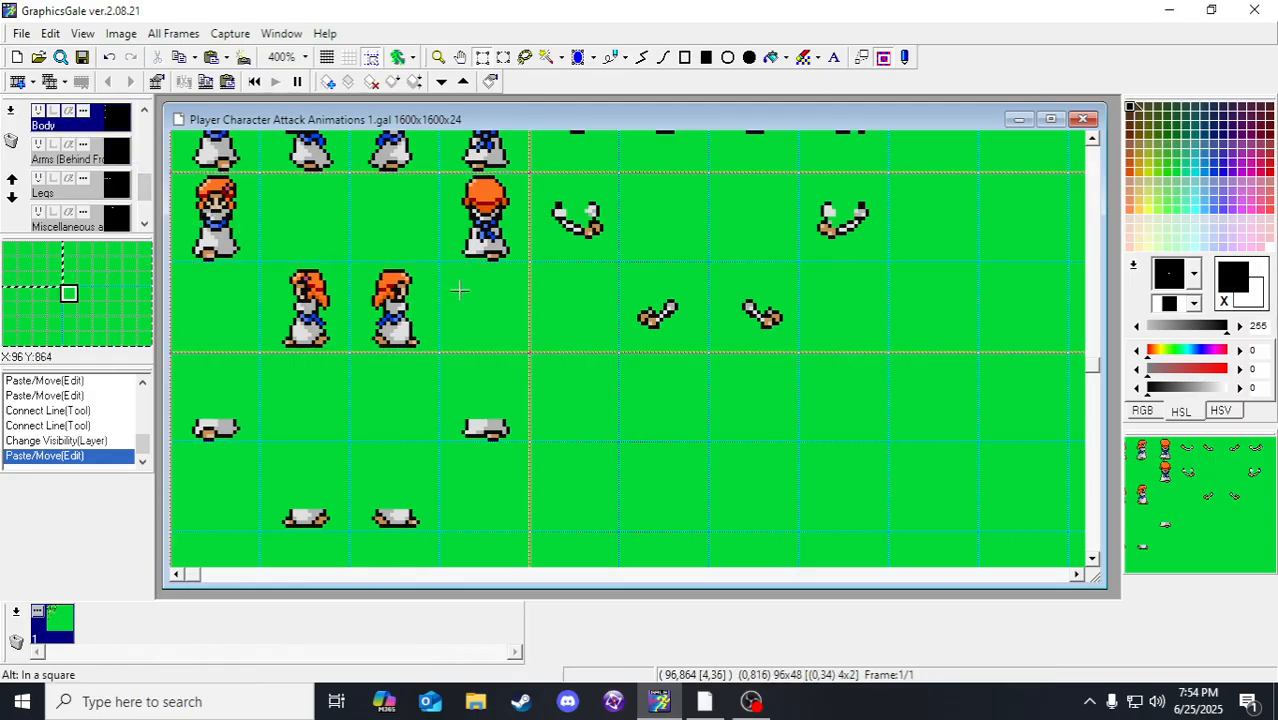
pyautogui.hotkey('ctrl', 'v')
pyautogui.moveTo(406, 272); pyautogui.dragTo(406, 452)
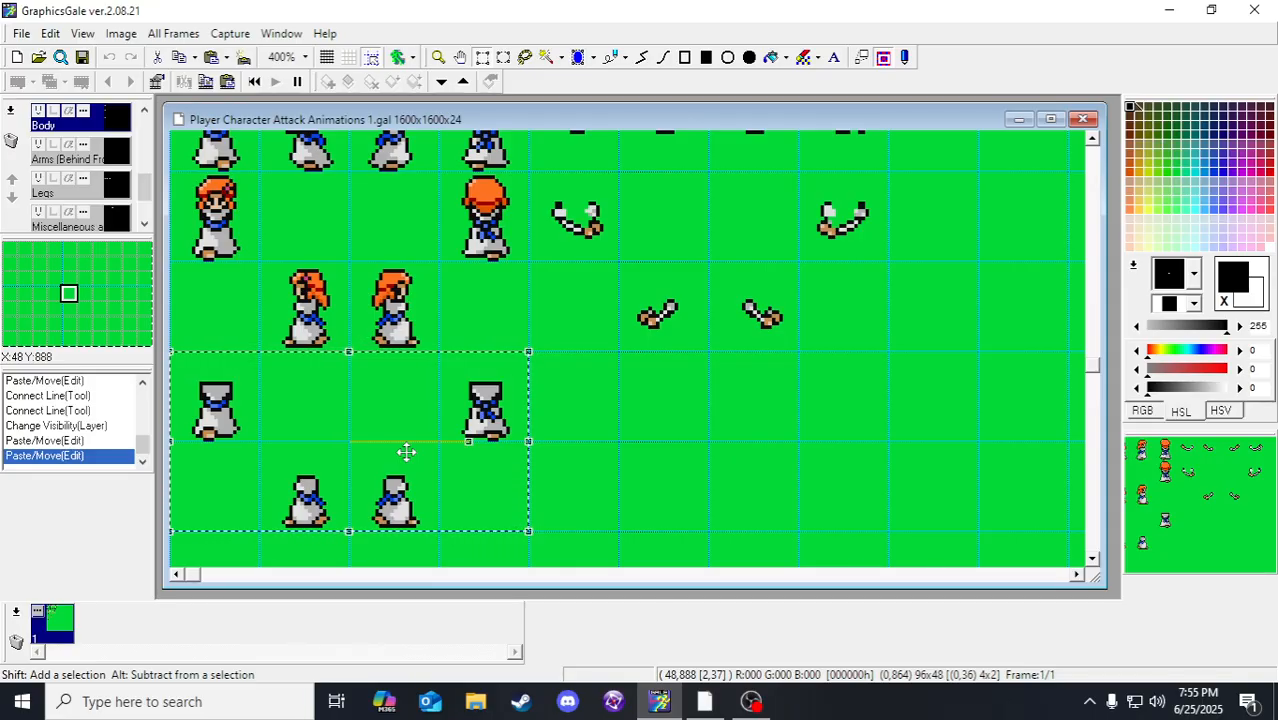
pyautogui.click(650, 385)
pyautogui.scroll(1, 368, 314)
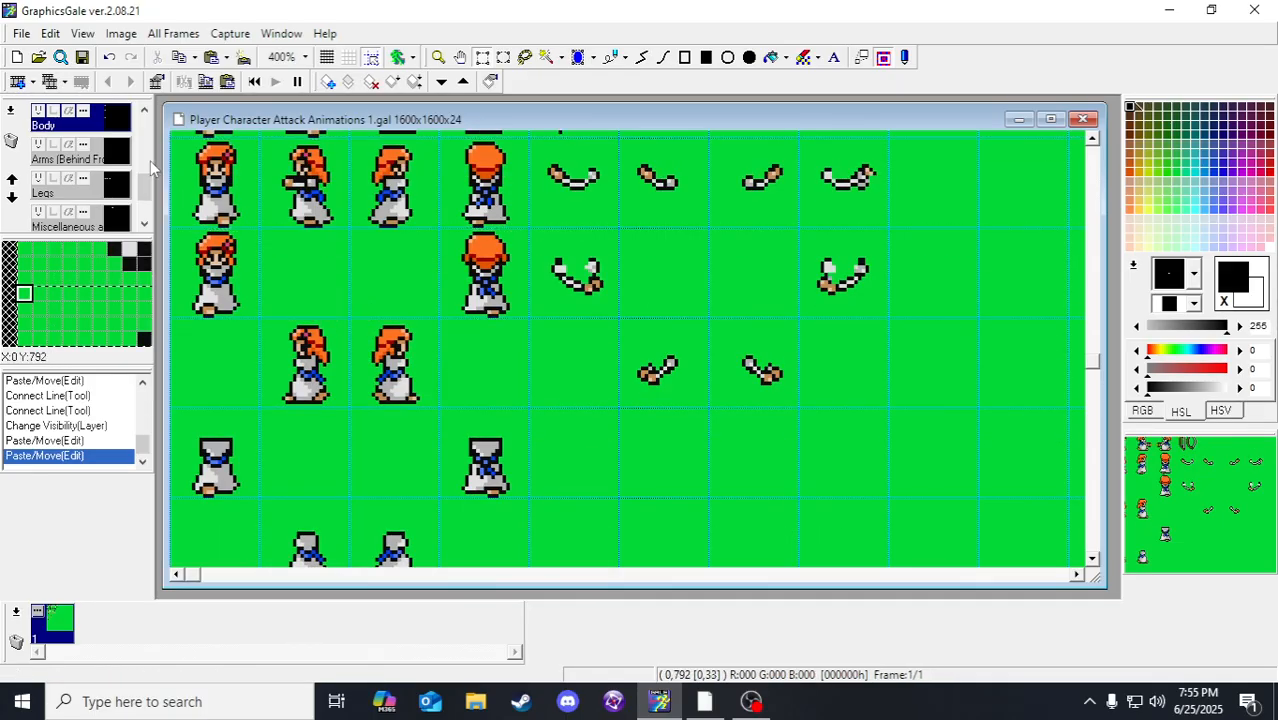
pyautogui.click(82, 57)
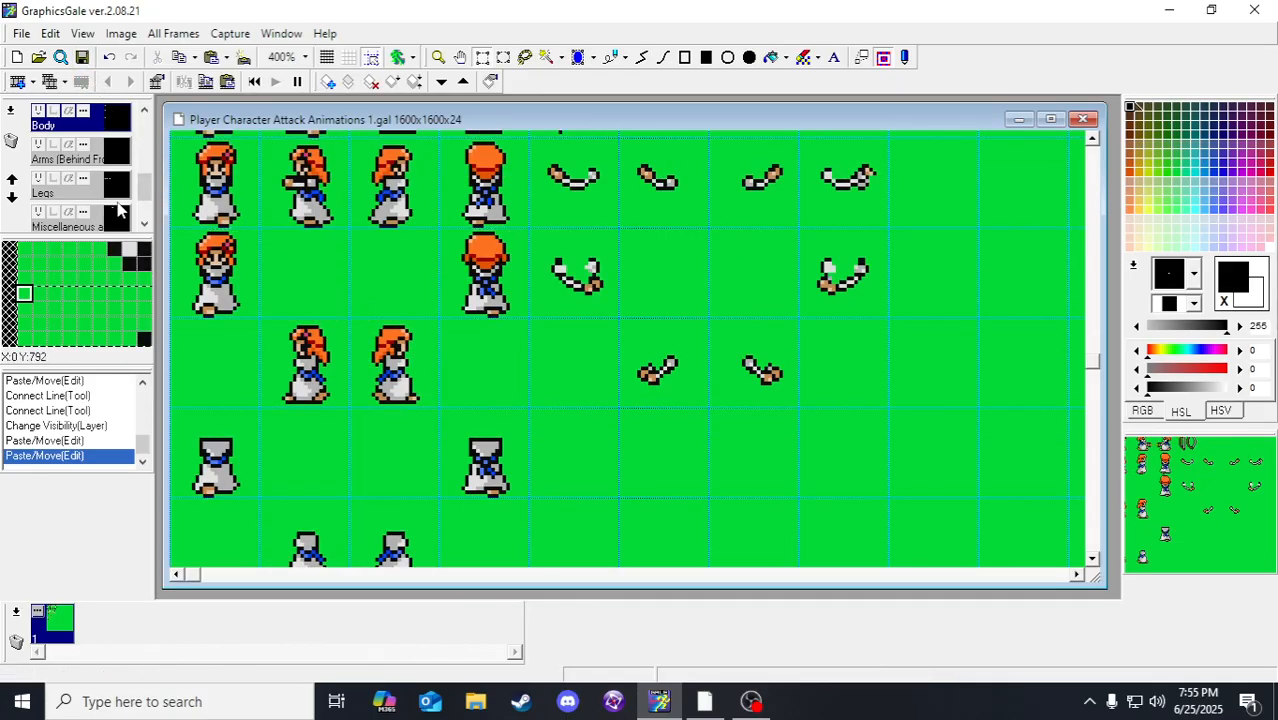
# Step: Save the sprite sheet
pyautogui.scroll(1, 118, 208)
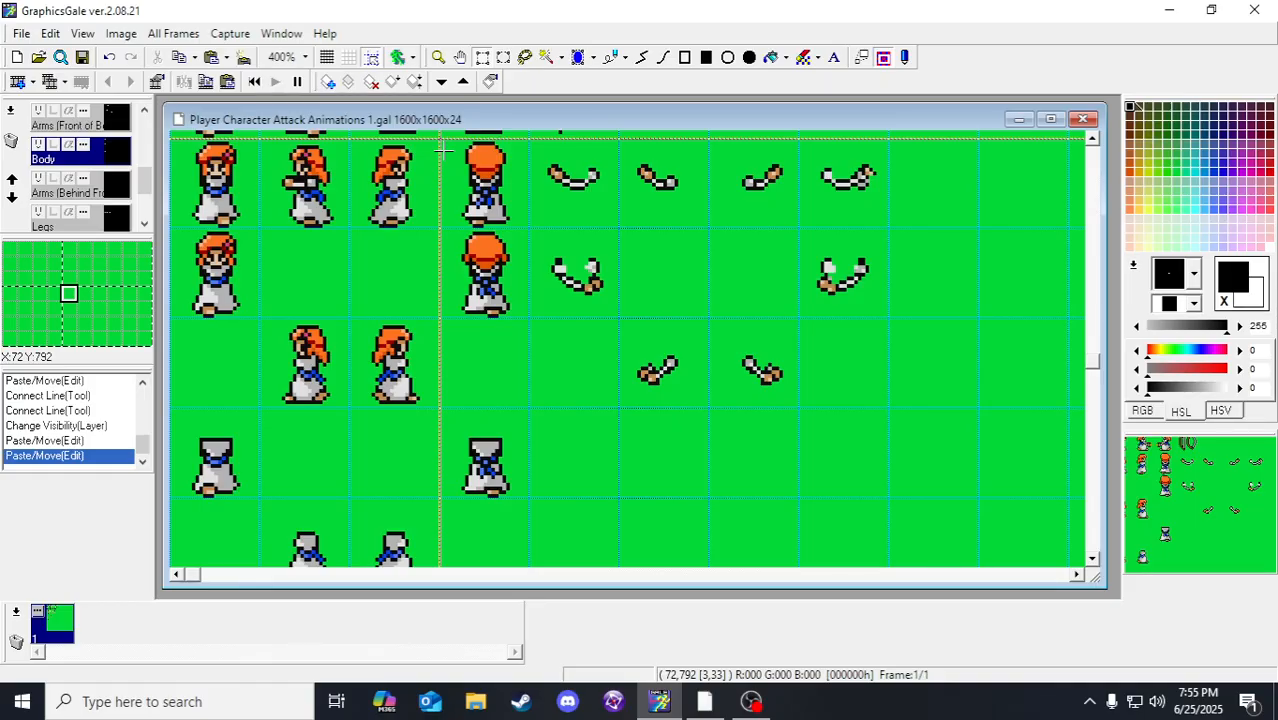
pyautogui.click(82, 57)
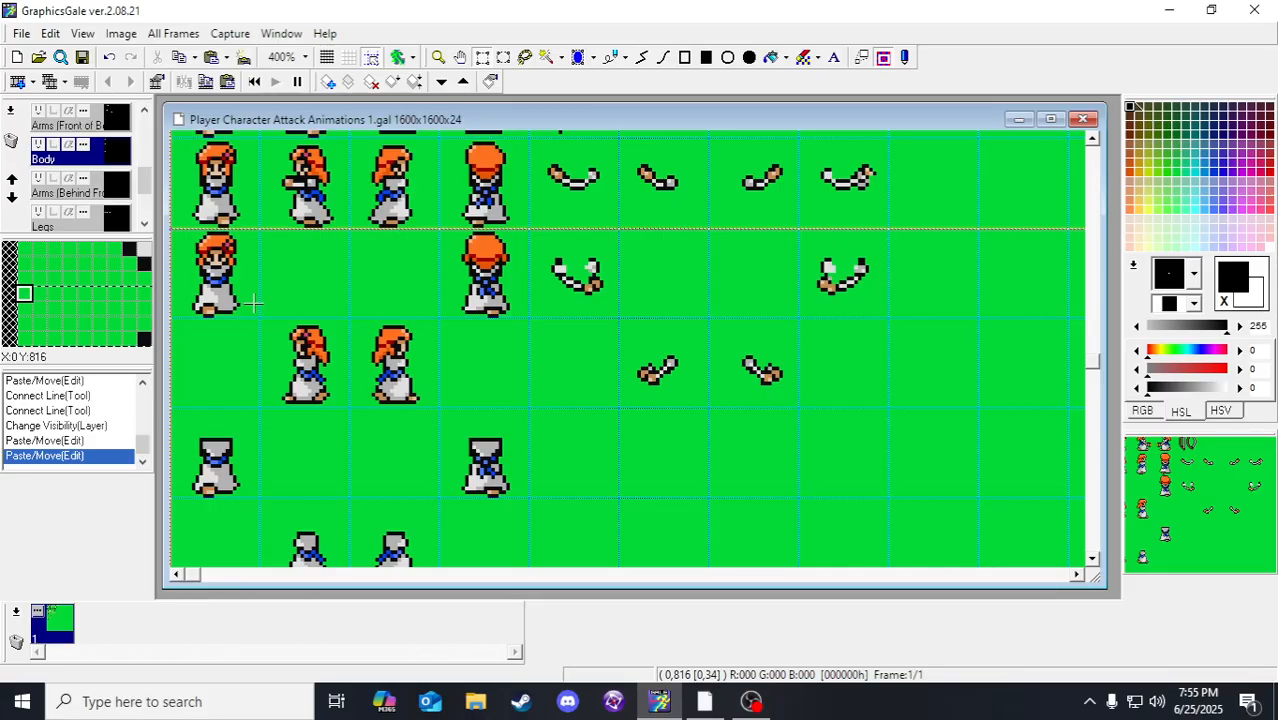
pyautogui.click(83, 57)
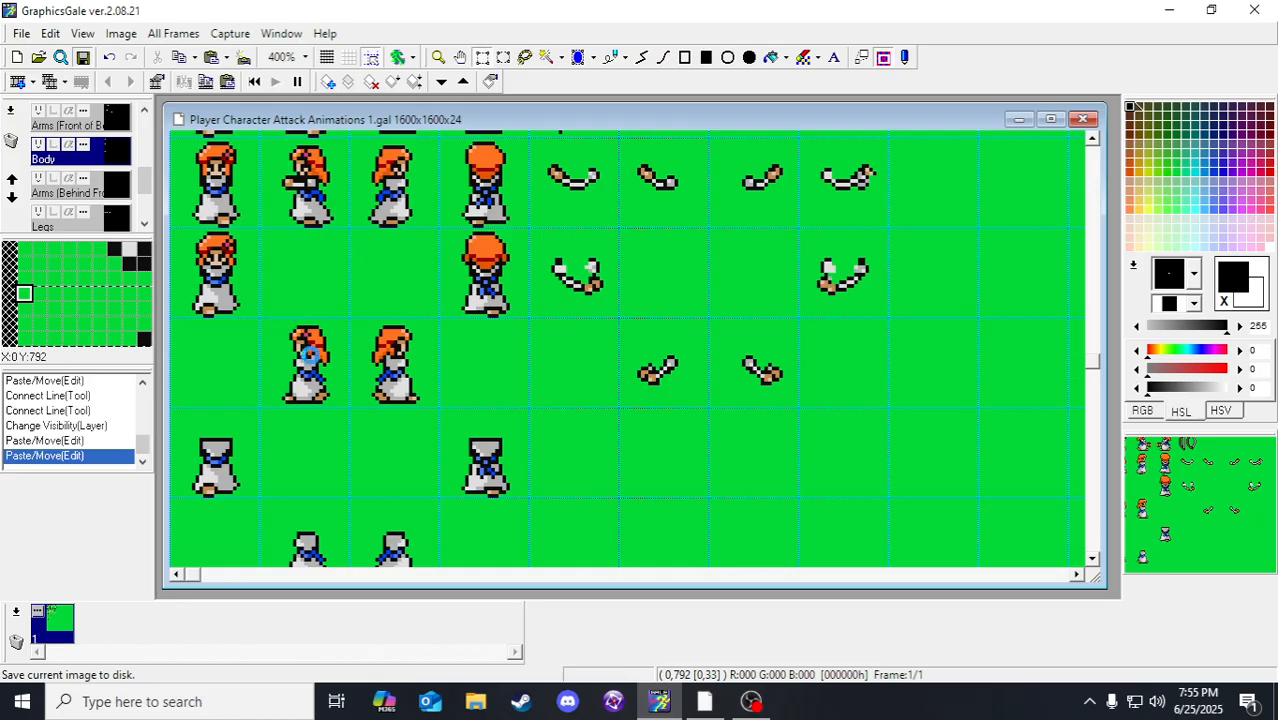
# Step: Copy the 96x48 block of the Face layer from X 0, Y 816 to X 0, Y 864
pyautogui.scroll(1, 85, 183)
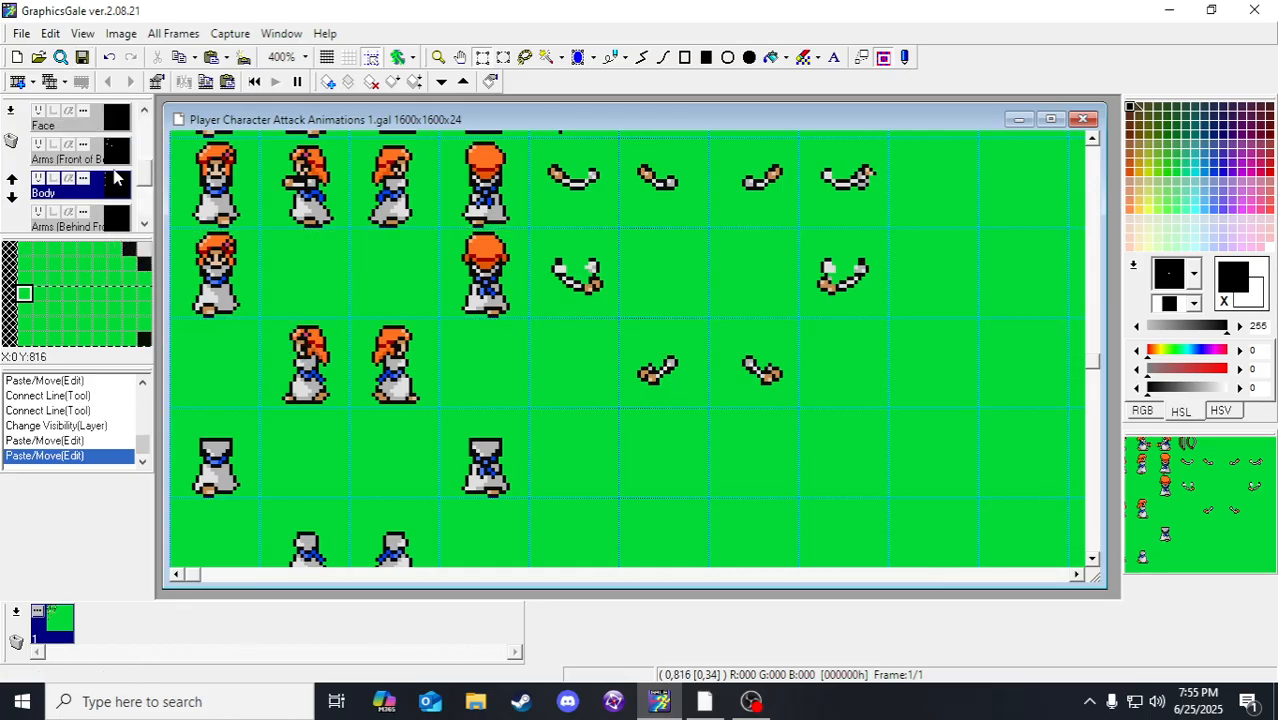
pyautogui.click(114, 165)
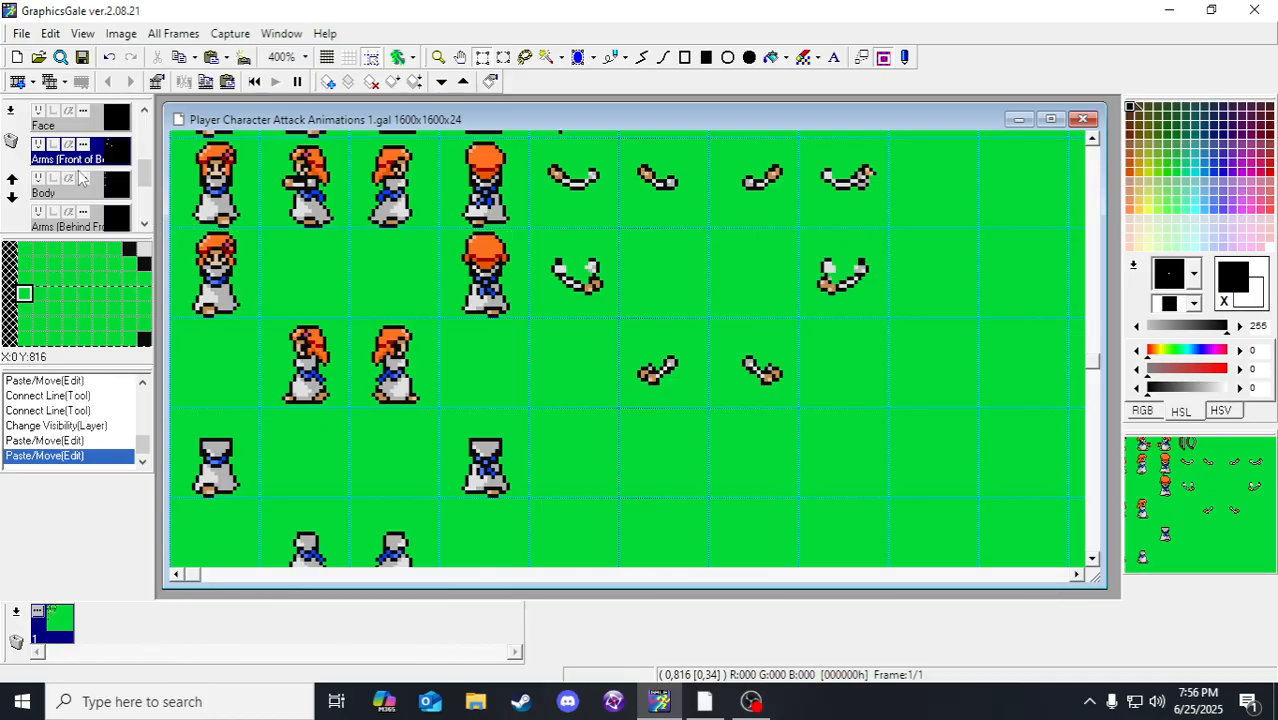
pyautogui.scroll(1, 82, 178)
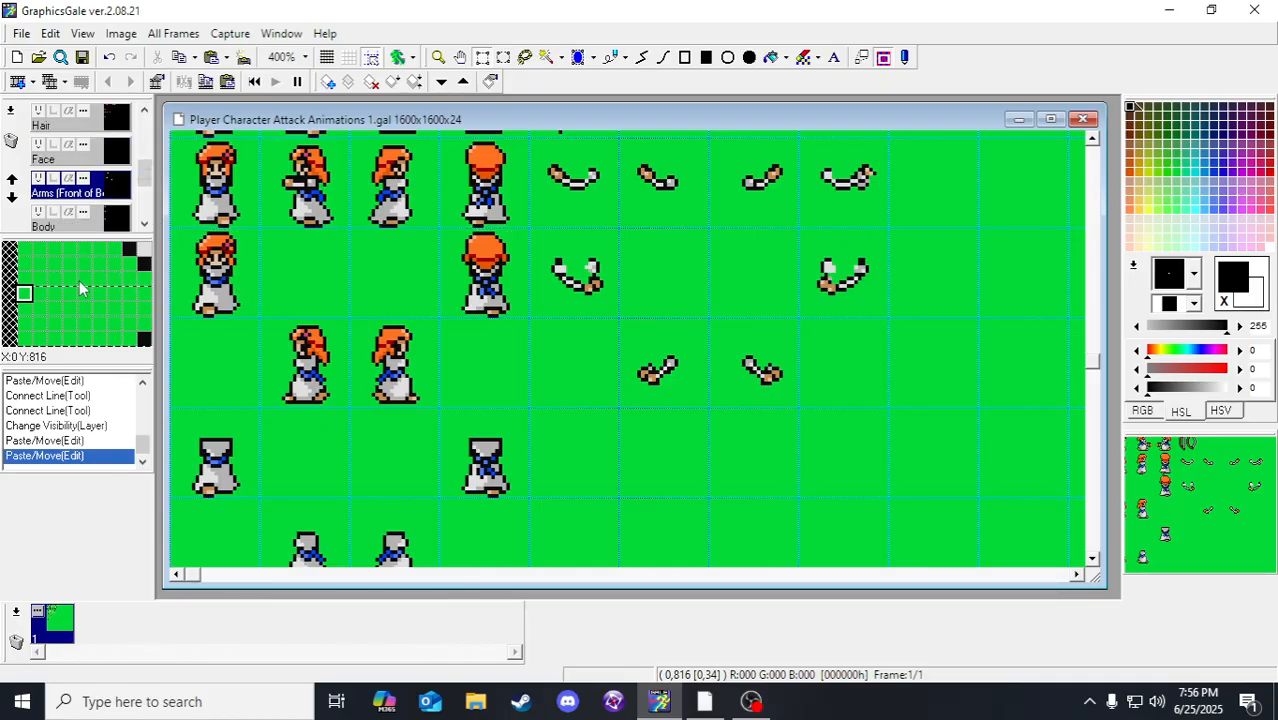
pyautogui.click(128, 148)
pyautogui.moveTo(225, 245); pyautogui.dragTo(461, 362)
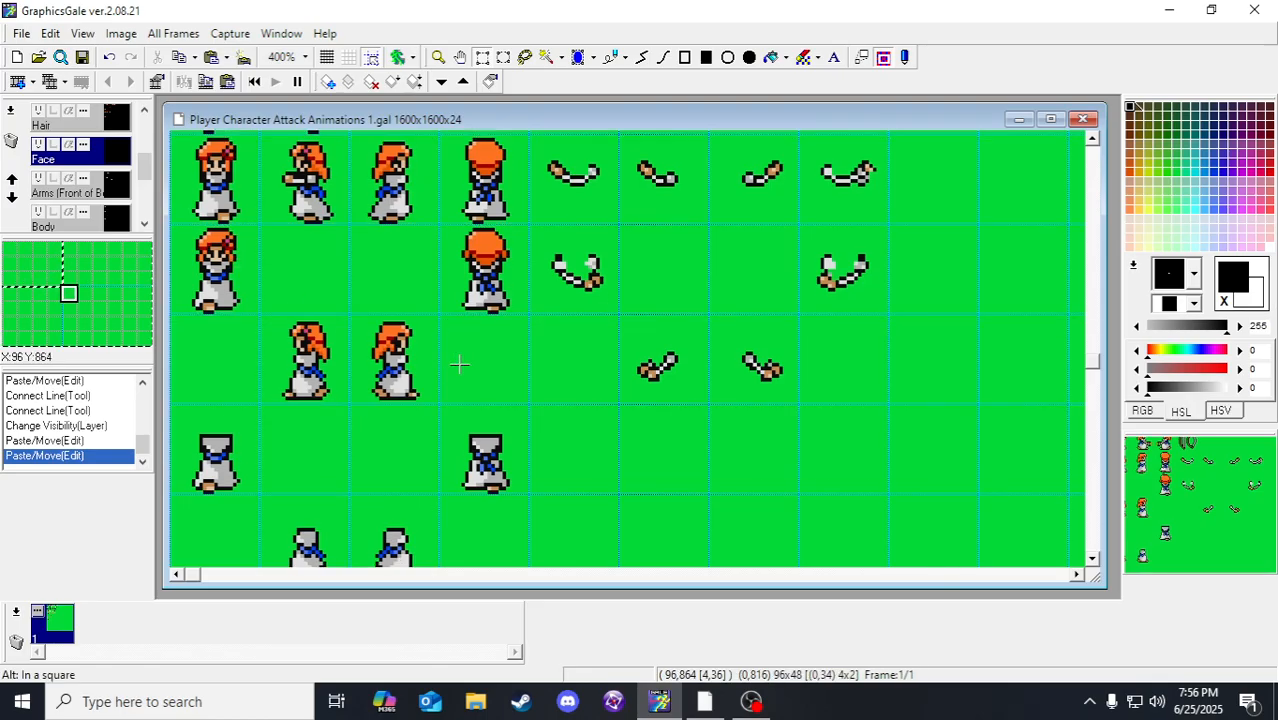
pyautogui.scroll(-2, 340, 208)
pyautogui.moveTo(340, 208); pyautogui.dragTo(342, 402)
pyautogui.scroll(2, 342, 402)
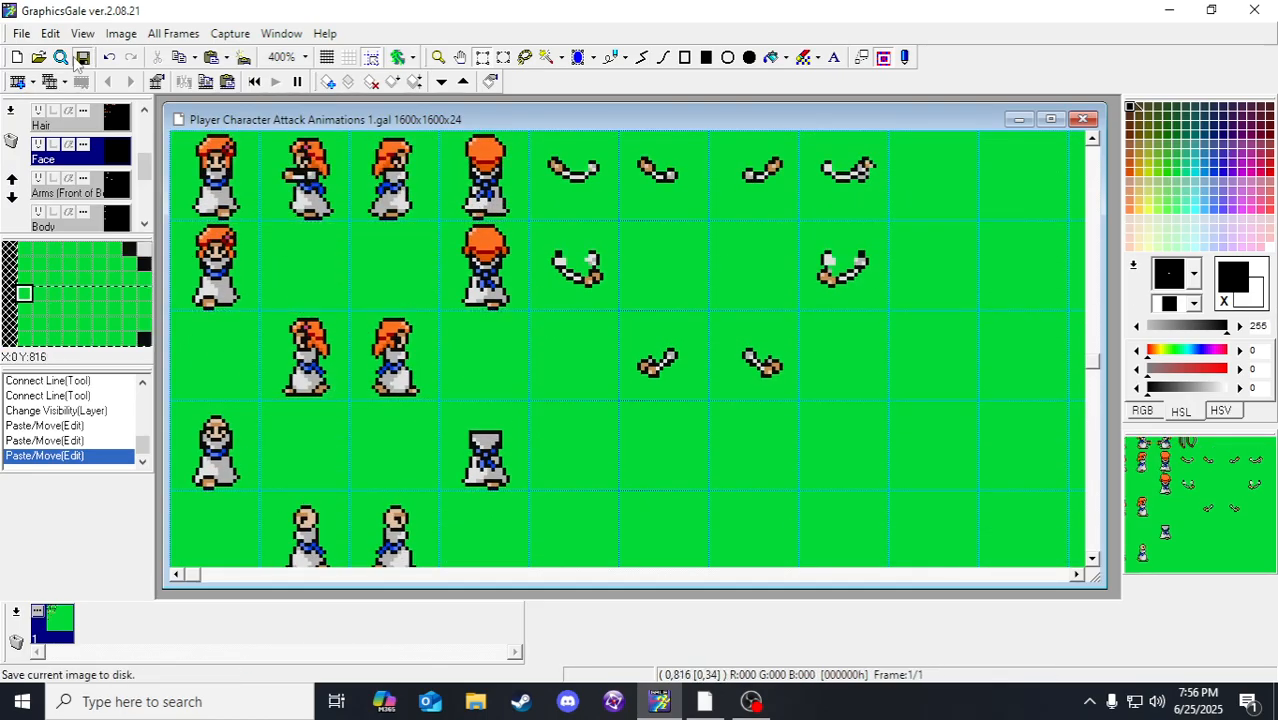
# Step: Move the 96x48 block of the Hair layer from X 0, Y 816 to X 0, Y 864 and clear the selection
pyautogui.click(99, 125)
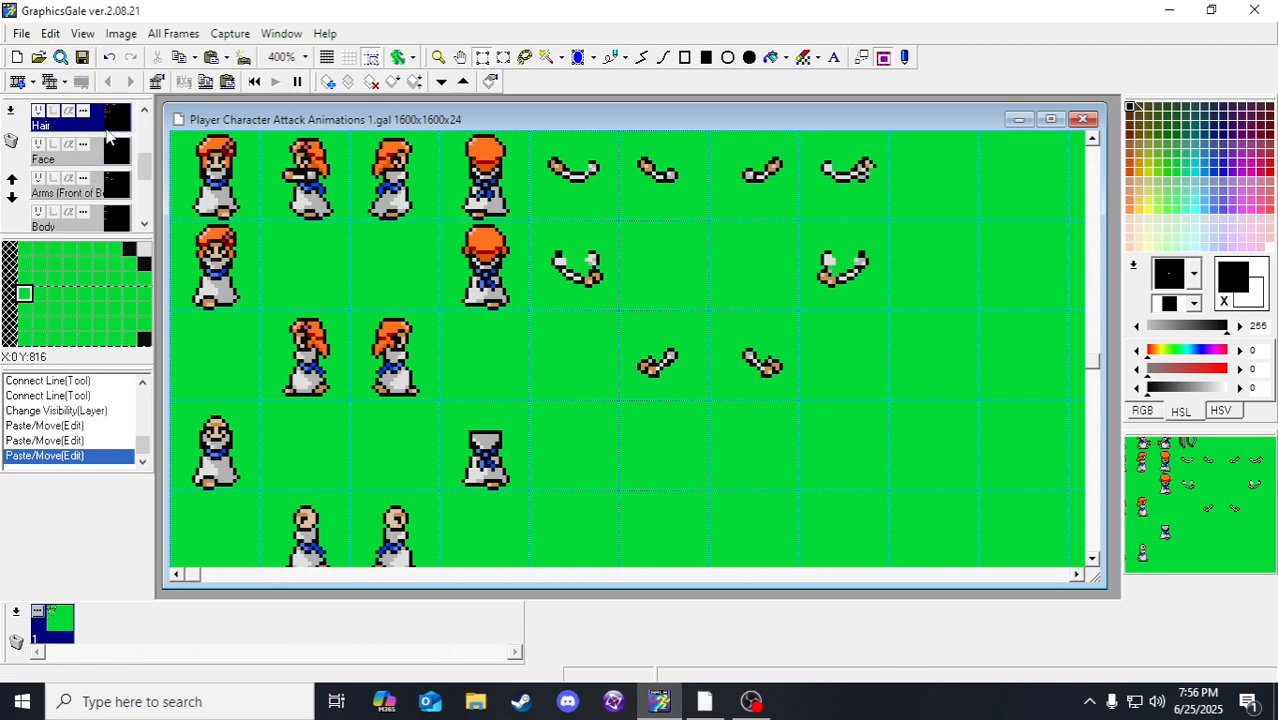
pyautogui.moveTo(257, 264); pyautogui.dragTo(460, 353)
pyautogui.scroll(-1, 460, 353)
pyautogui.hotkey('ctrl', 'v')
pyautogui.scroll(1, 388, 282)
pyautogui.press('Escape')
pyautogui.moveTo(230, 246); pyautogui.dragTo(465, 337)
pyautogui.moveTo(455, 262); pyautogui.dragTo(449, 455)
pyautogui.click(440, 394)
pyautogui.scroll(1, 420, 340)
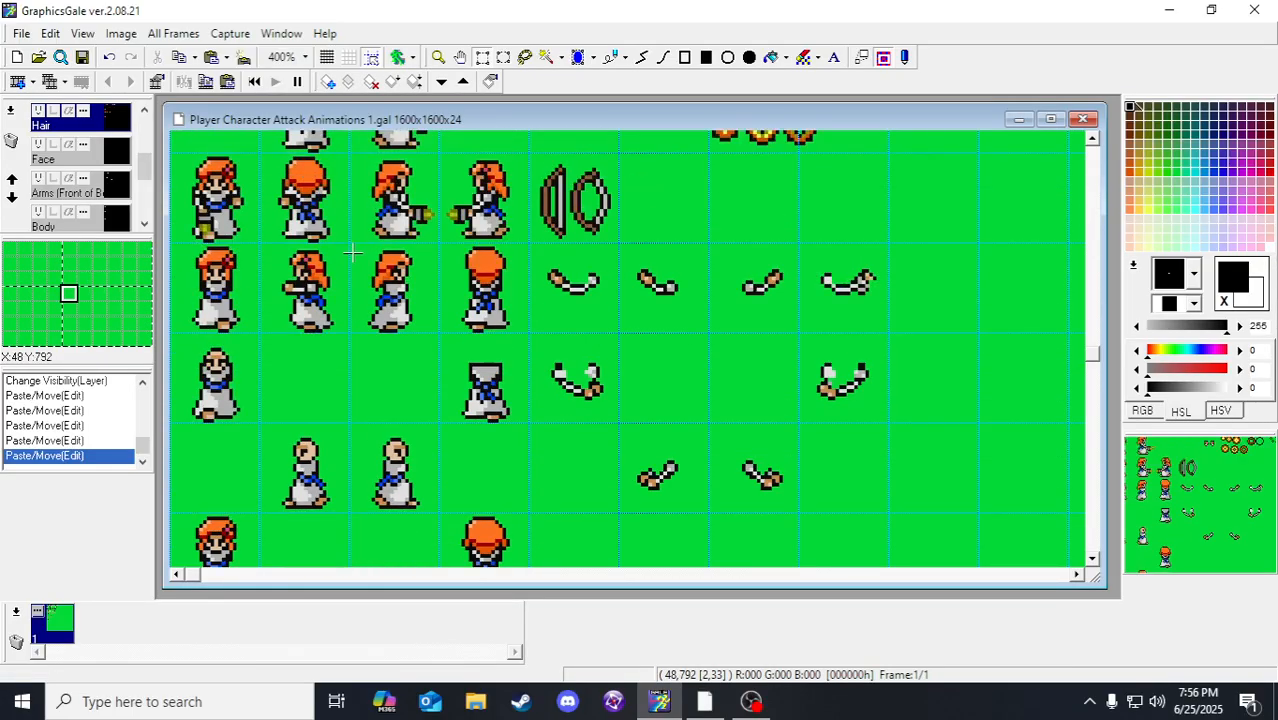
# Step: Copy the 96x24 row of the Hair layer from X 0, Y 792 to X 0, Y 816 and clear the selection
pyautogui.moveTo(172, 244)
pyautogui.mouseDown()
pyautogui.moveTo(537, 344)
pyautogui.moveTo(520, 325)
pyautogui.mouseUp()
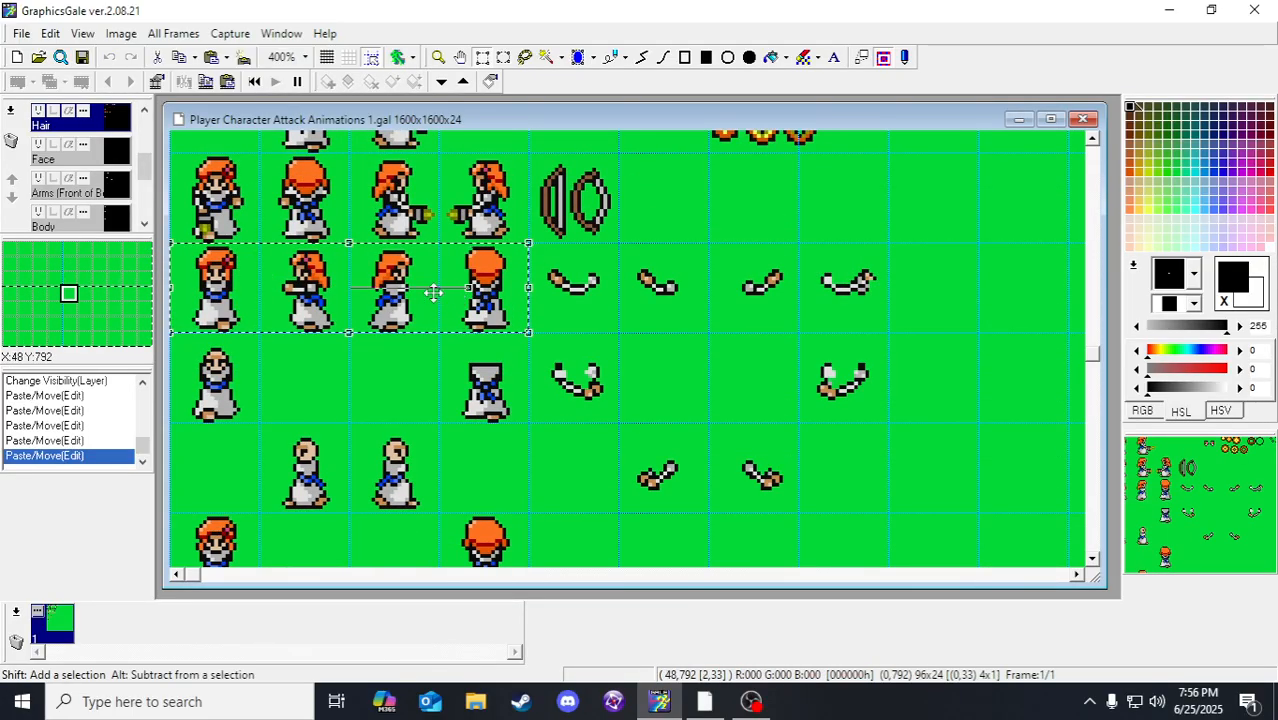
pyautogui.moveTo(400, 298); pyautogui.dragTo(400, 403)
pyautogui.rightClick(400, 404)
# Step: Move the two middle hair pieces, a 48x24 block, from X 24, Y 816 to X 24, Y 840 and clear the selection
pyautogui.moveTo(280, 350); pyautogui.dragTo(366, 385)
pyautogui.moveTo(364, 386); pyautogui.dragTo(361, 476)
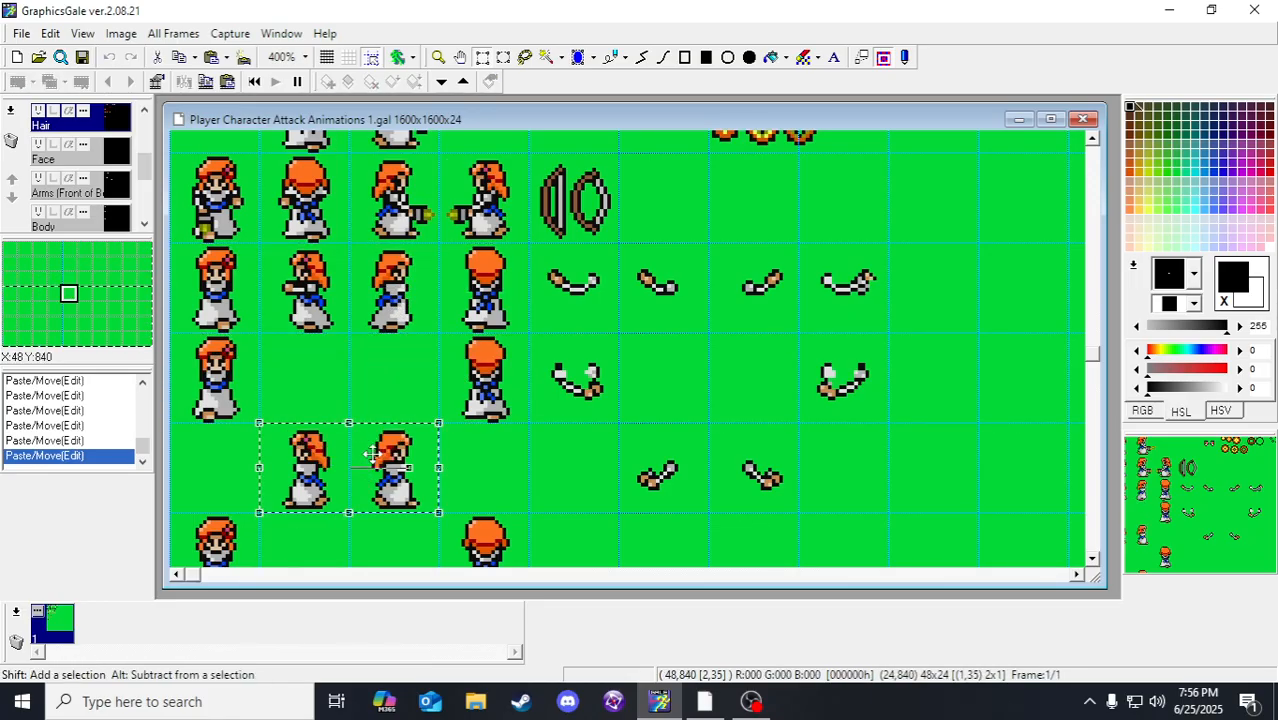
pyautogui.rightClick(390, 404)
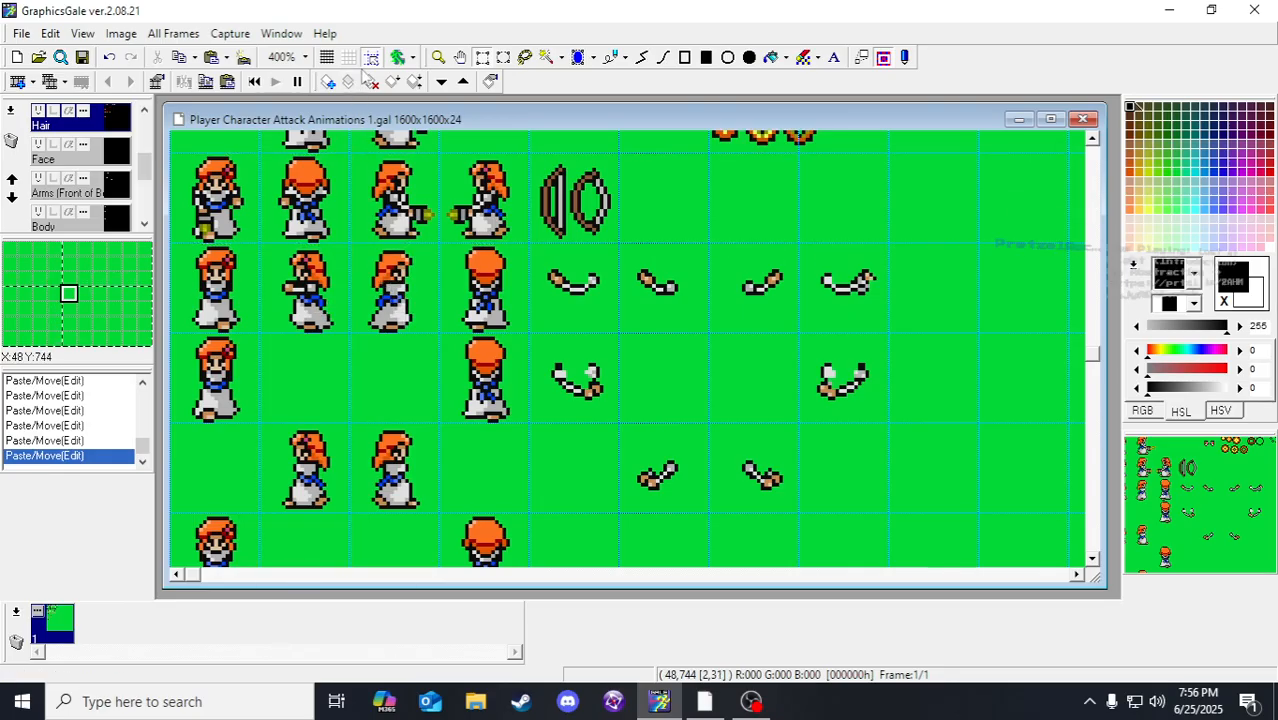
pyautogui.scroll(-2, 215, 300)
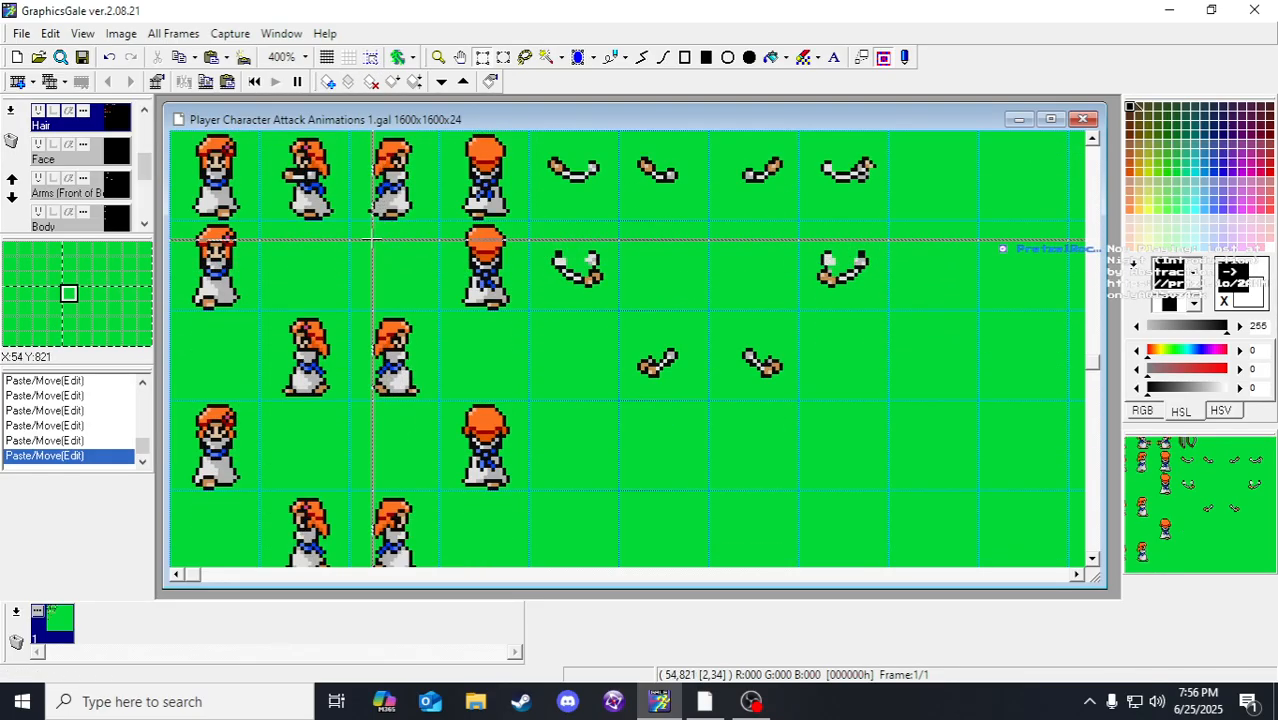
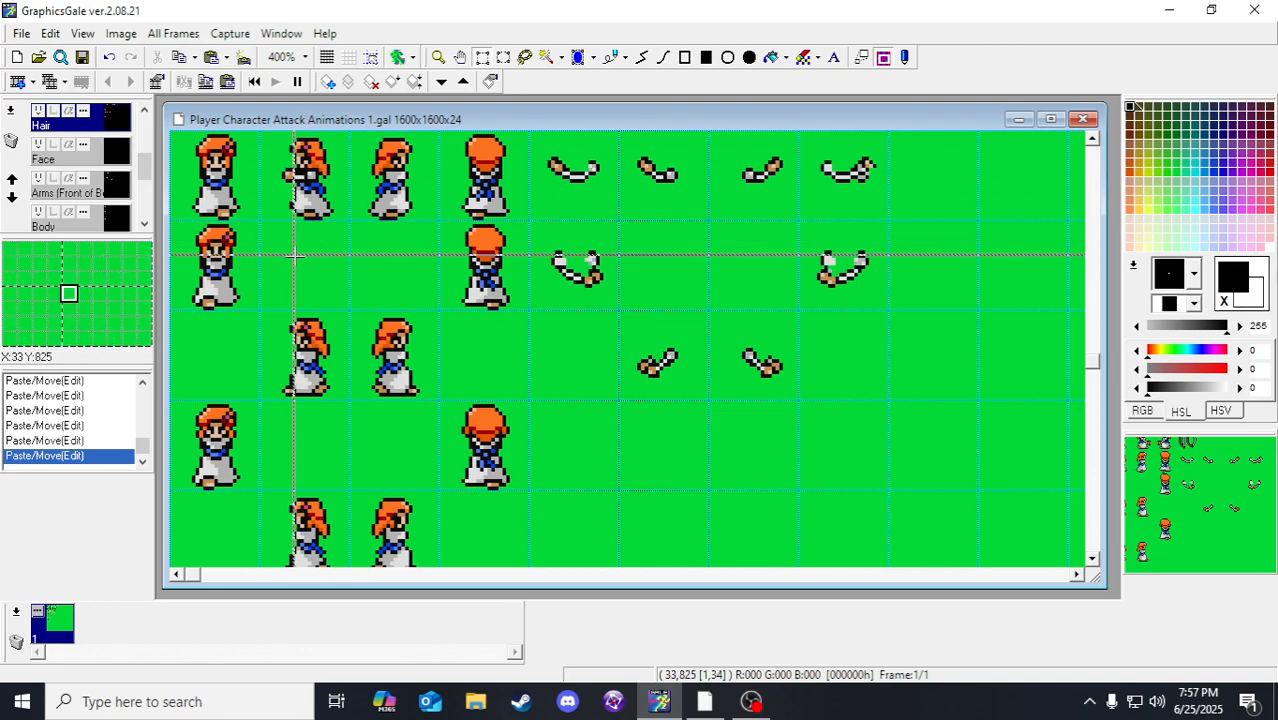
# Step: Save the sprite sheet and turn on grid snapping
pyautogui.scroll(2, 295, 258)
pyautogui.scroll(-2, 295, 258)
pyautogui.scroll(2, 289, 258)
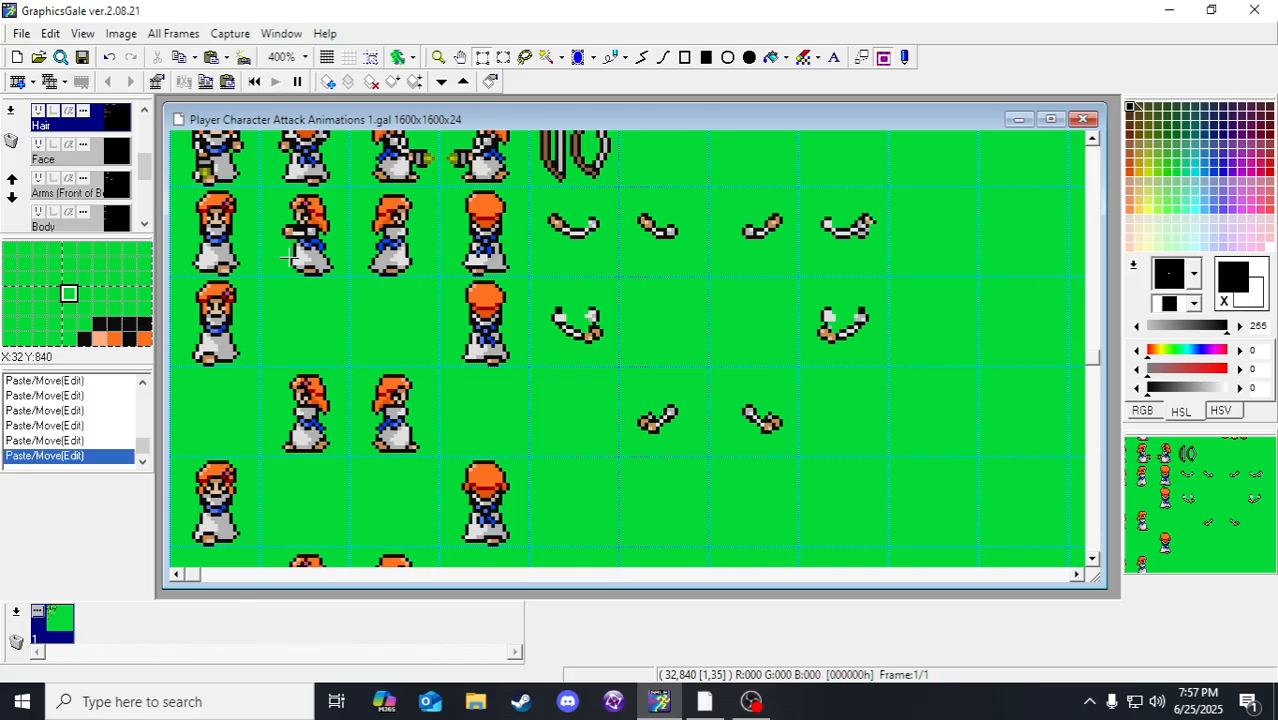
pyautogui.click(82, 57)
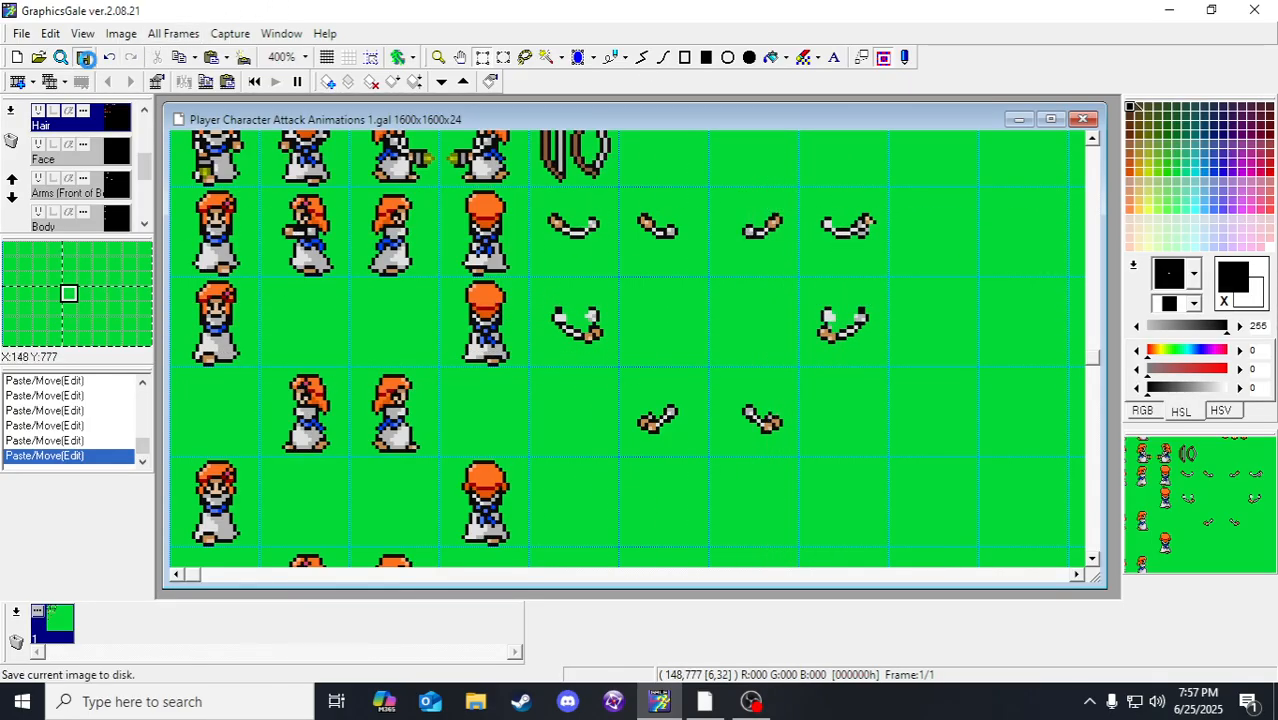
pyautogui.click(371, 57)
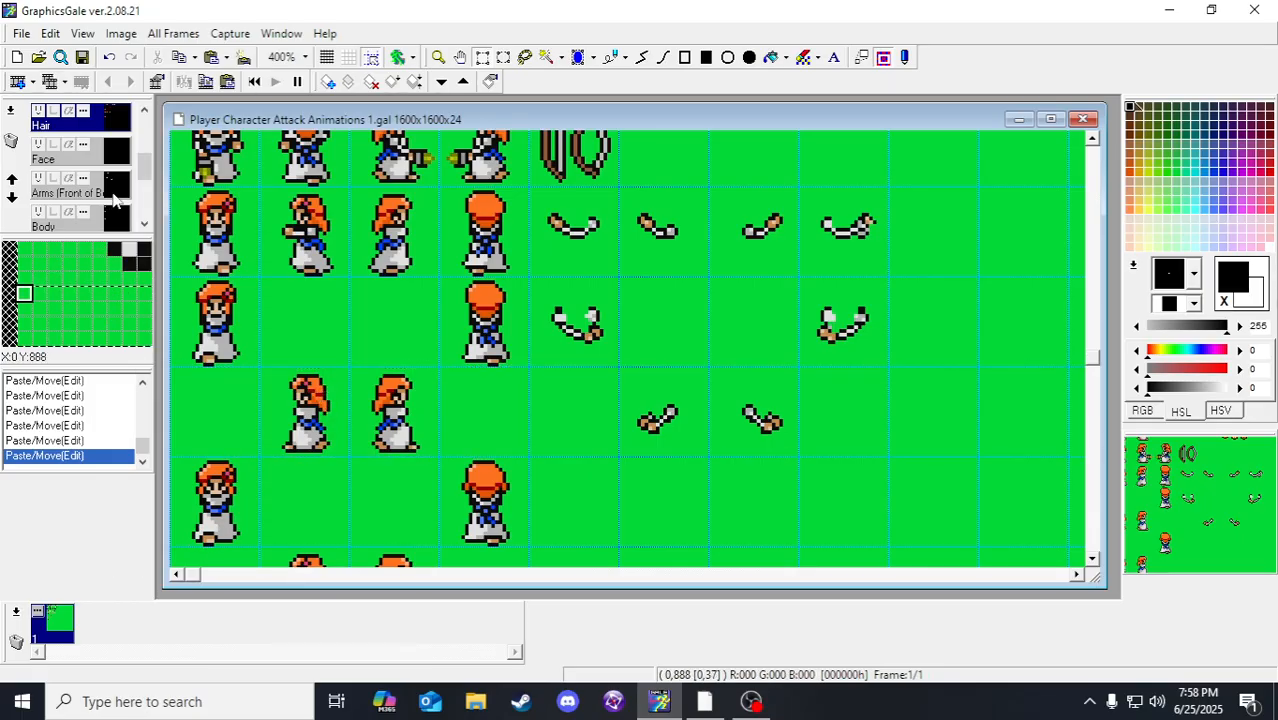
# Step: Make the Attacks/Weapons layer active and copy the undrawn bow as an 8x22 piece to X 102, Y 790, over the first arm piece
pyautogui.scroll(1, 112, 199)
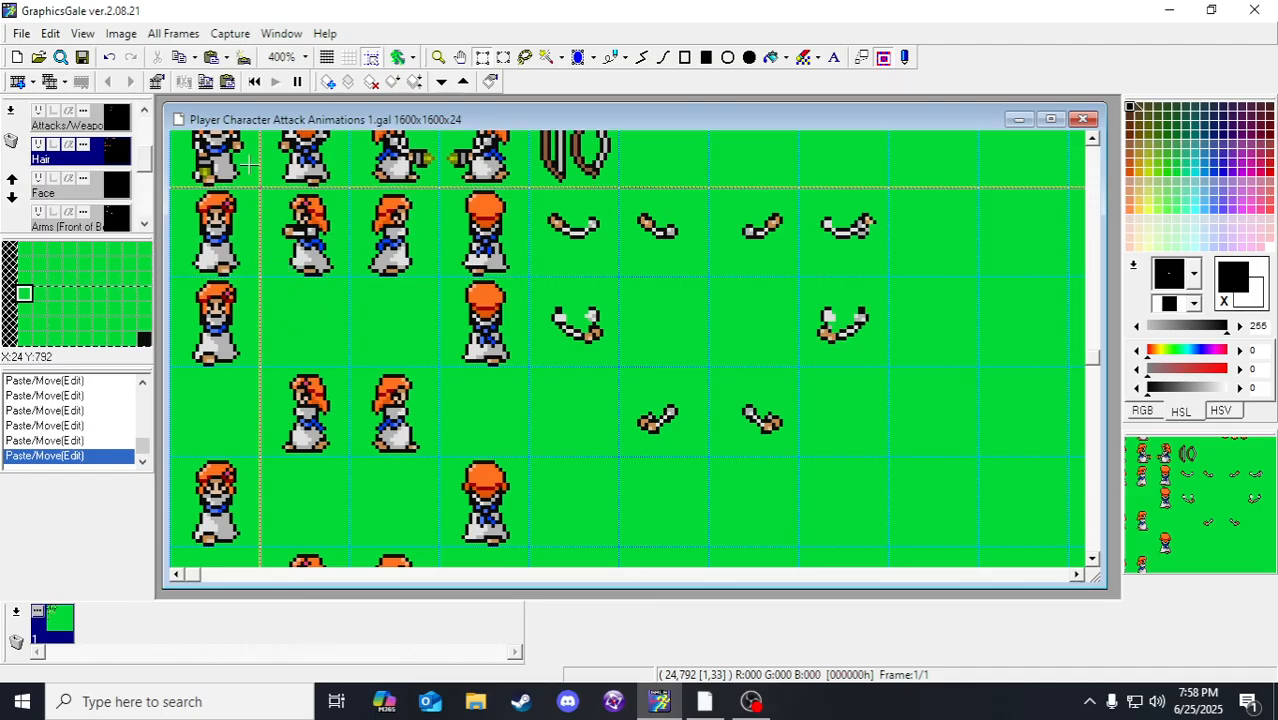
pyautogui.scroll(1, 262, 292)
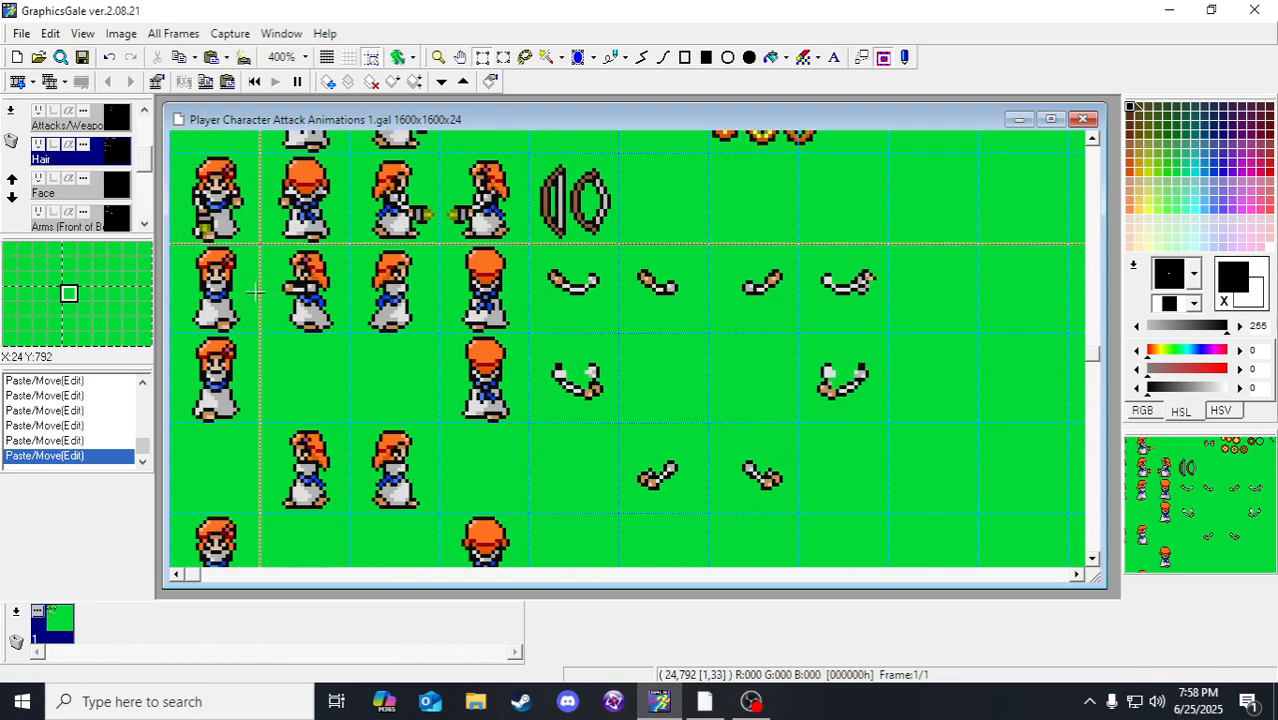
pyautogui.scroll(-1, 128, 168)
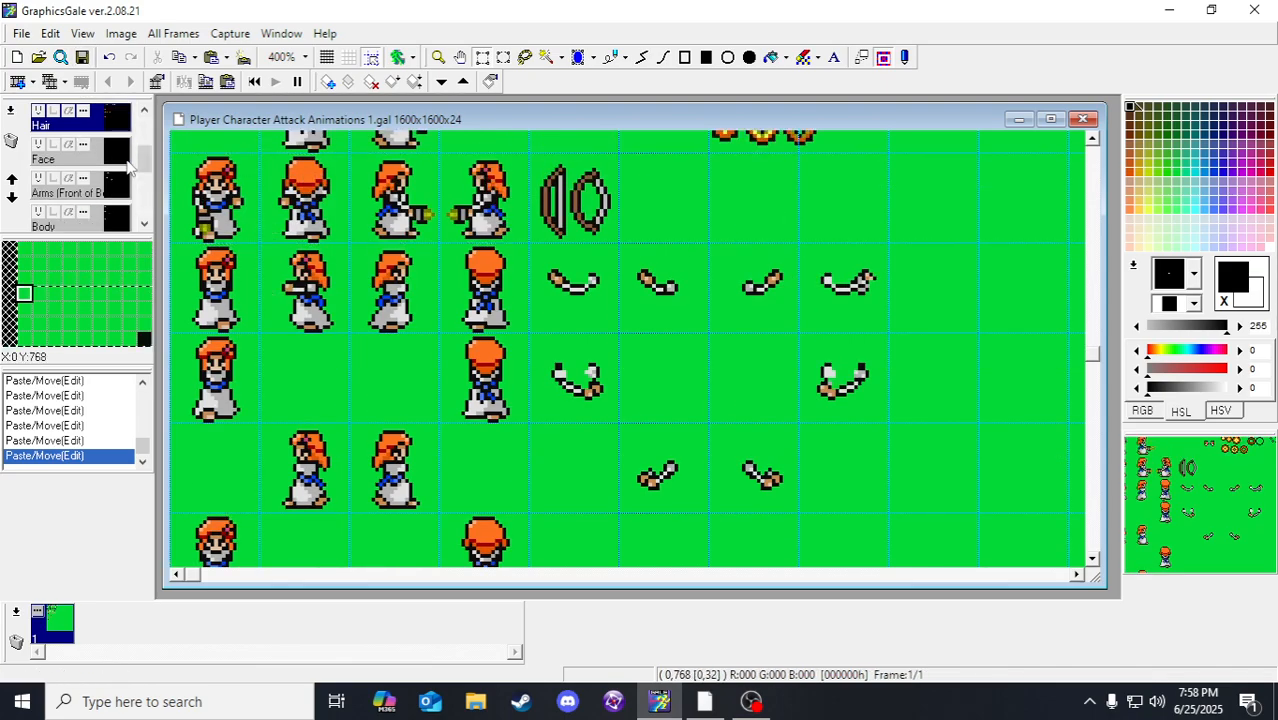
pyautogui.scroll(-2, 310, 428)
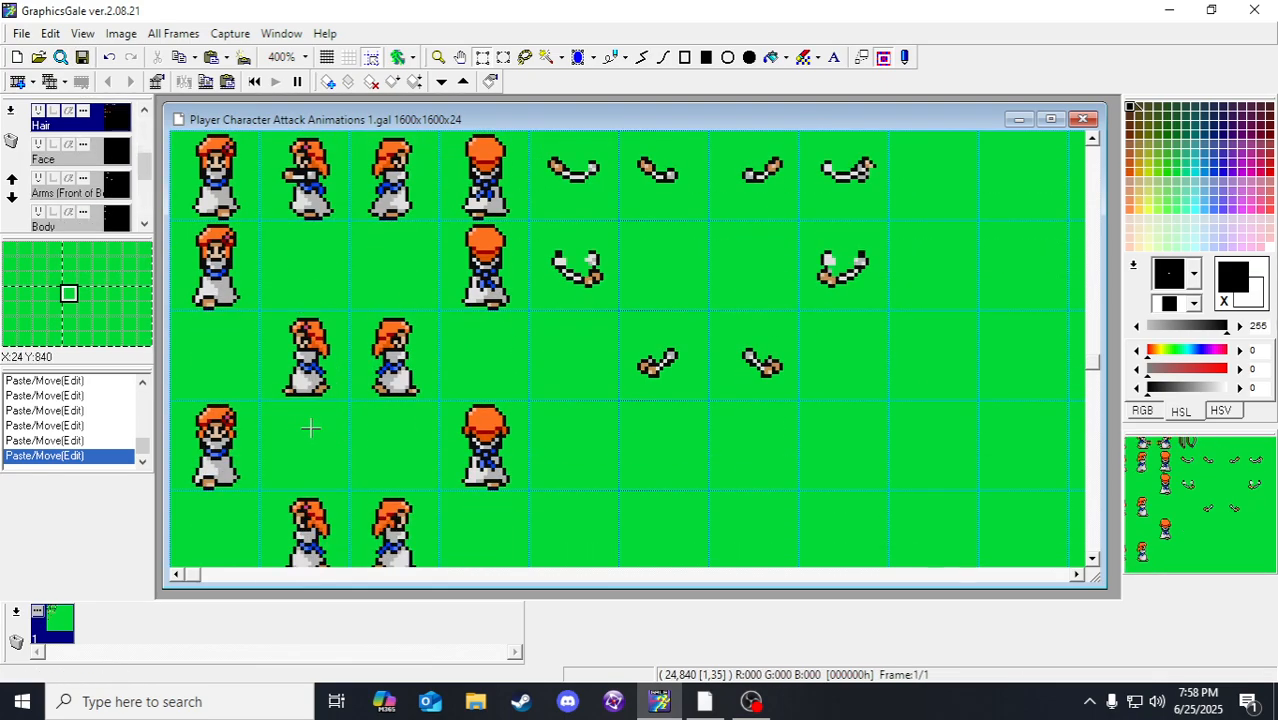
pyautogui.scroll(3, 310, 428)
pyautogui.scroll(2, 97, 178)
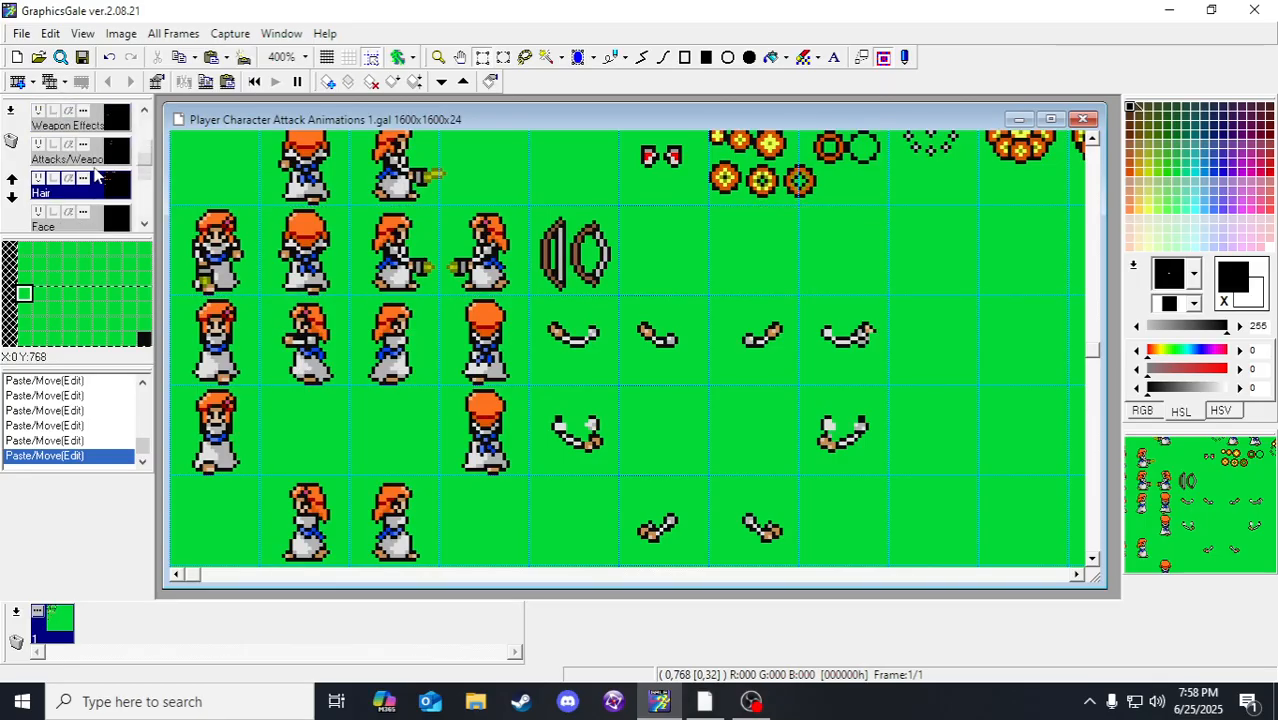
pyautogui.click(114, 132)
pyautogui.click(122, 150)
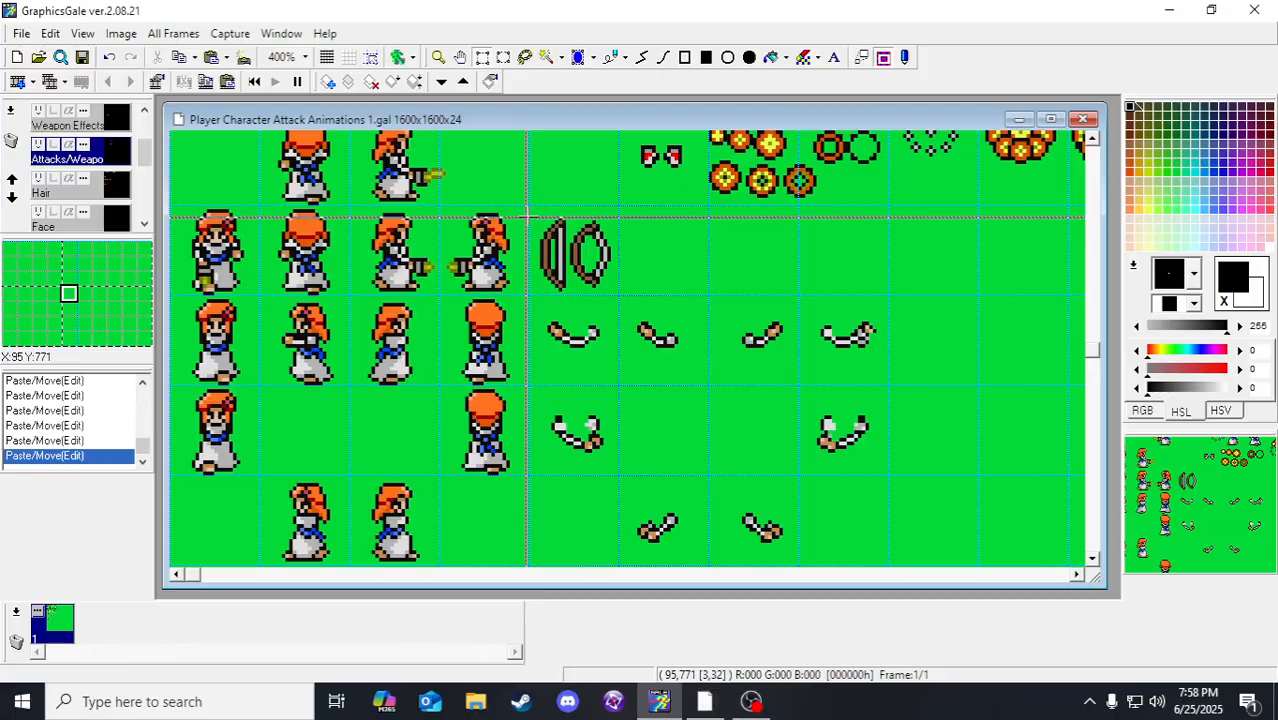
pyautogui.moveTo(540, 210); pyautogui.dragTo(577, 336)
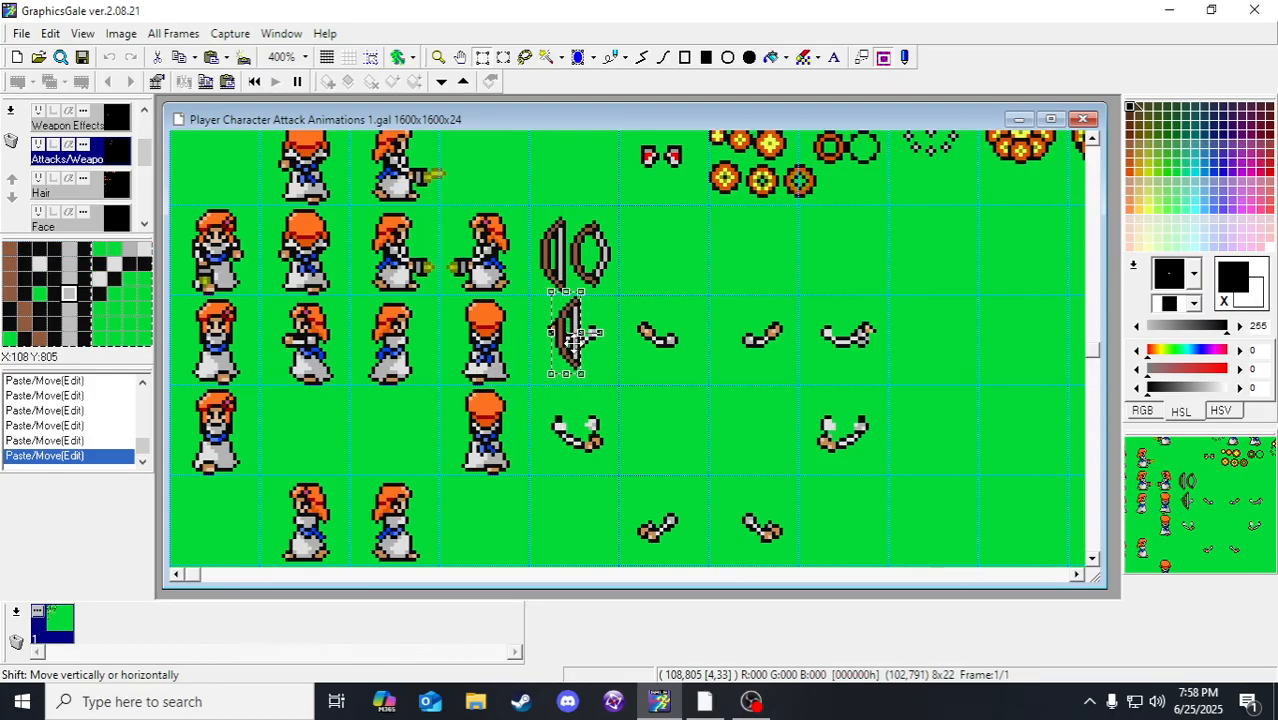
pyautogui.press('Up')
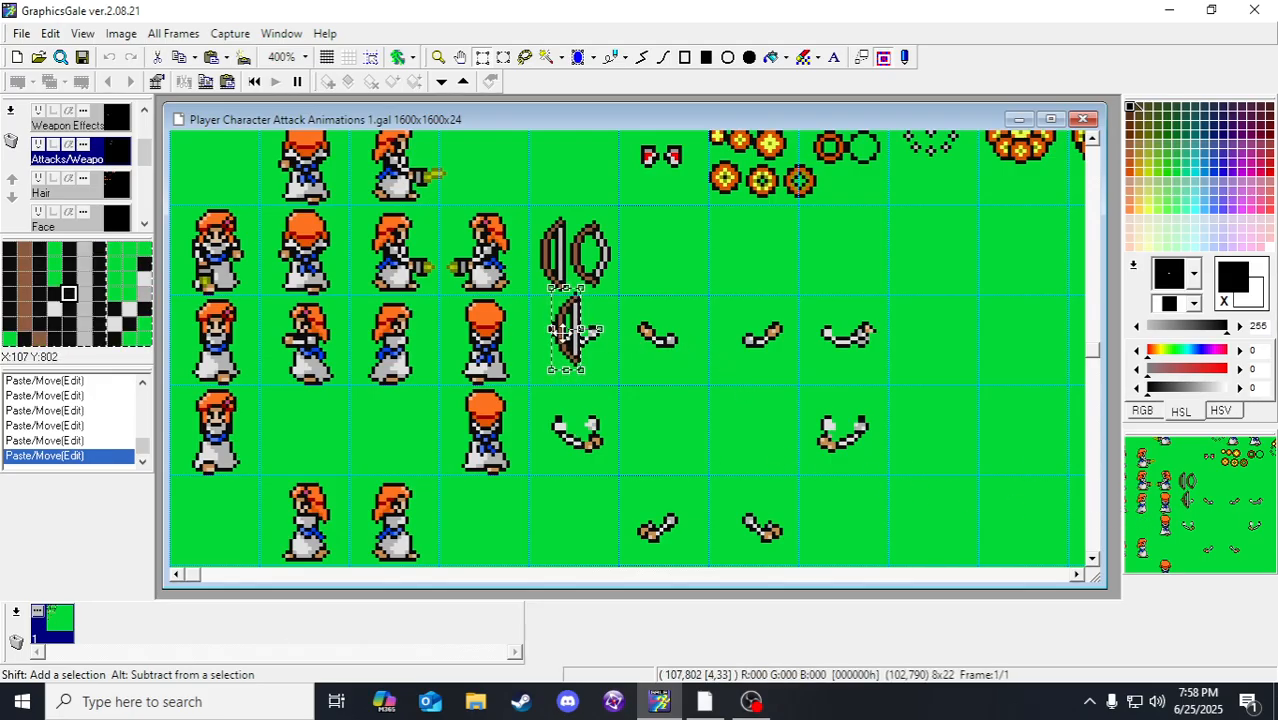
# Step: Move the copied bow onto the second figure of the row below the bows, at X 30, Y 793, and clear the selection
pyautogui.moveTo(577, 340); pyautogui.dragTo(299, 365)
pyautogui.press('Up')
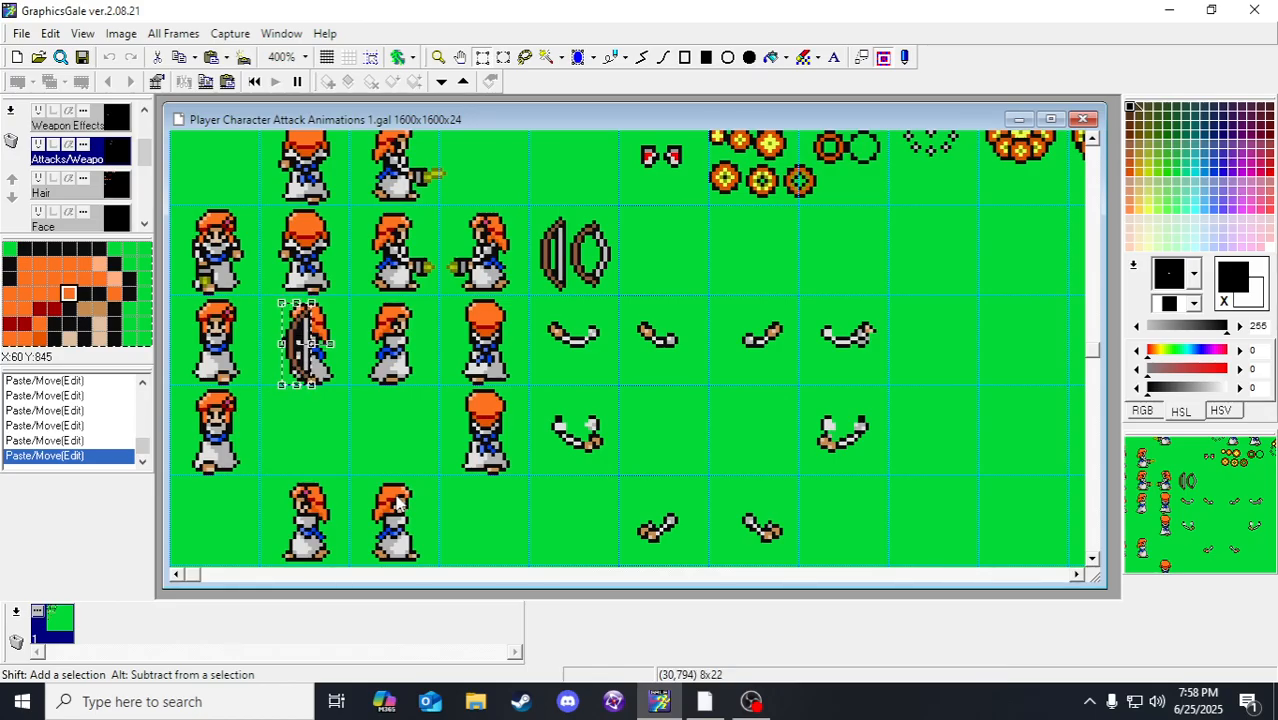
pyautogui.press('Up')
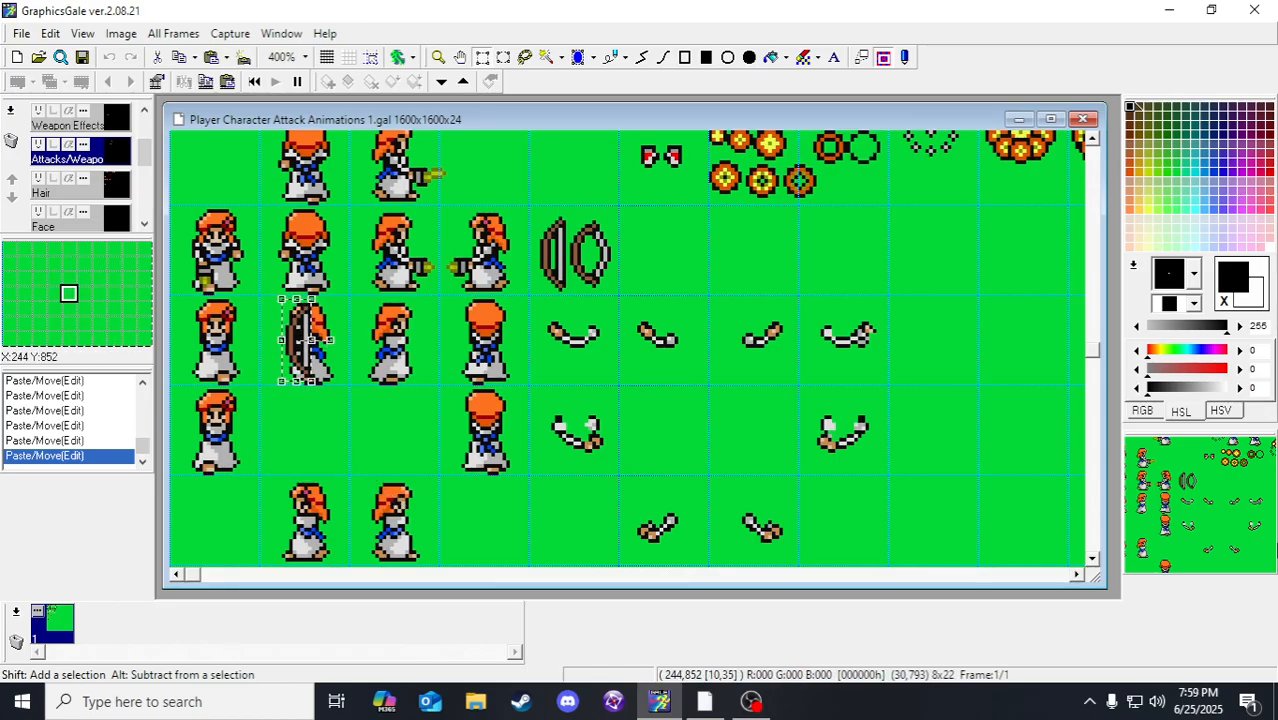
pyautogui.moveTo(1181, 467); pyautogui.dragTo(1182, 548)
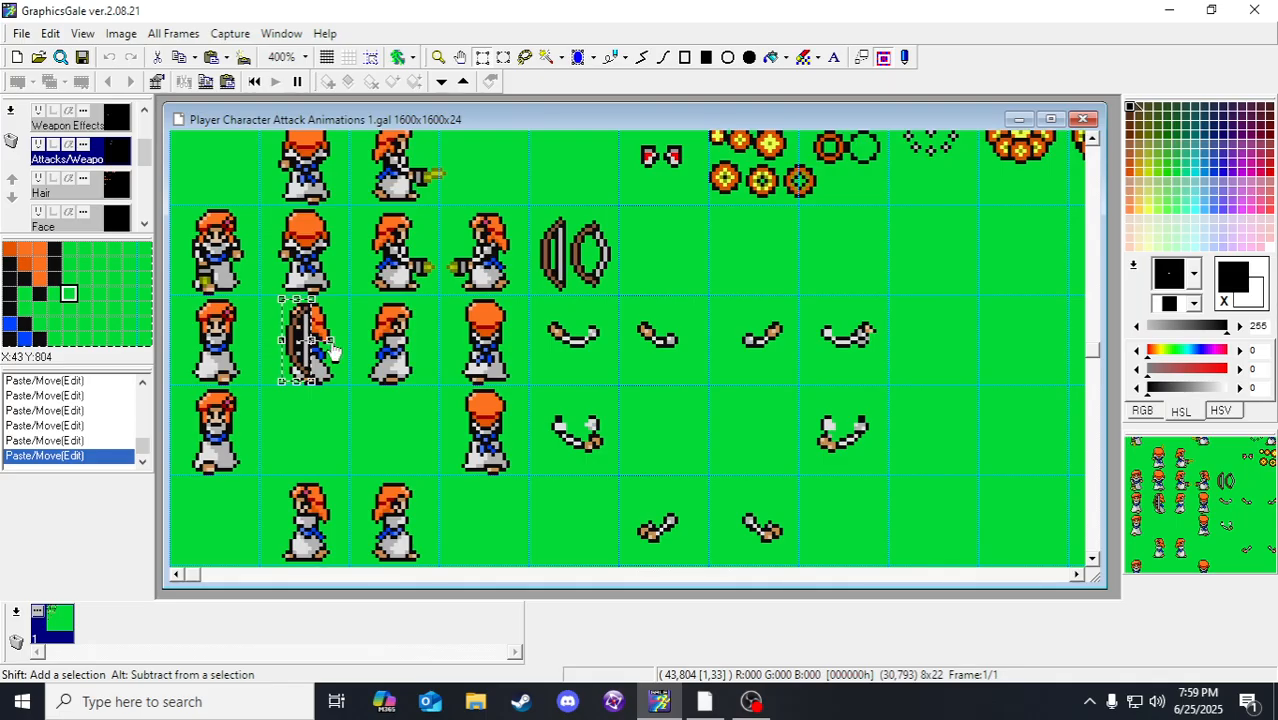
pyautogui.click(415, 406)
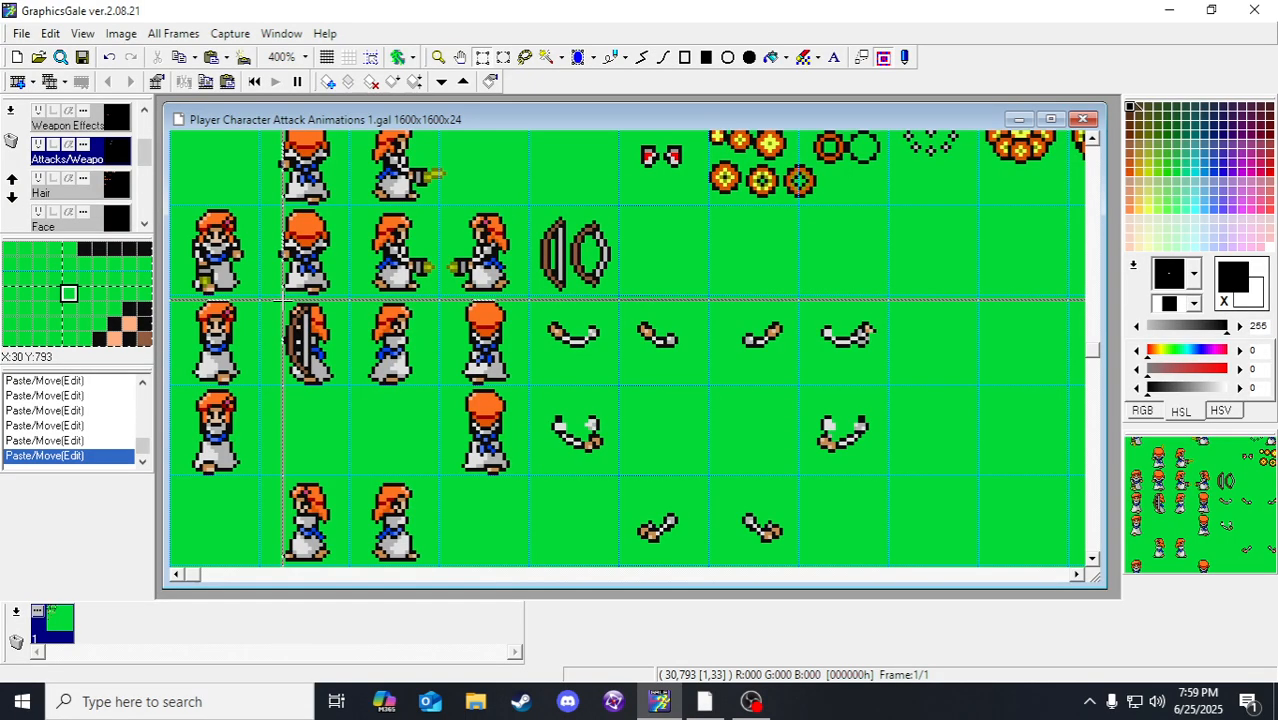
pyautogui.moveTo(283, 299); pyautogui.dragTo(332, 406)
pyautogui.rightClick(332, 406)
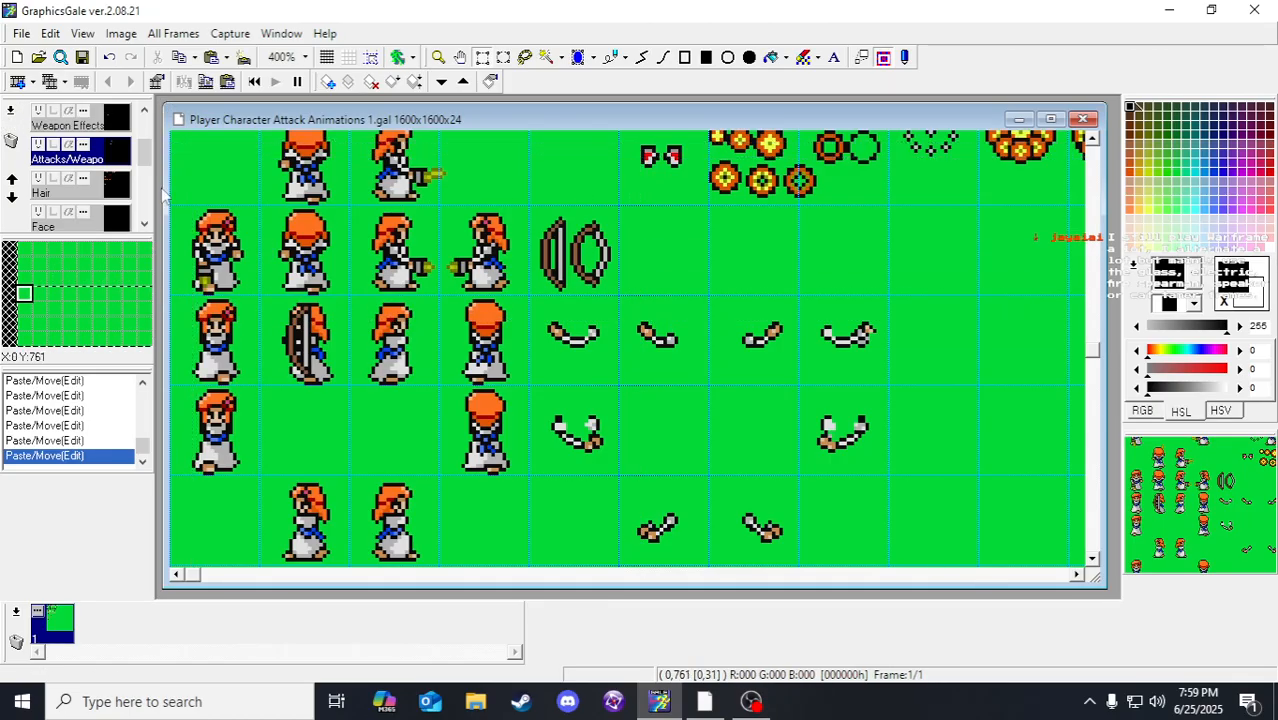
# Step: Turn on grid snapping and make the behind-body Arms layer active, switching briefly to the front-of-body Arms layer
pyautogui.scroll(-1, 95, 160)
pyautogui.scroll(-1, 105, 172)
pyautogui.click(95, 186)
pyautogui.click(376, 60)
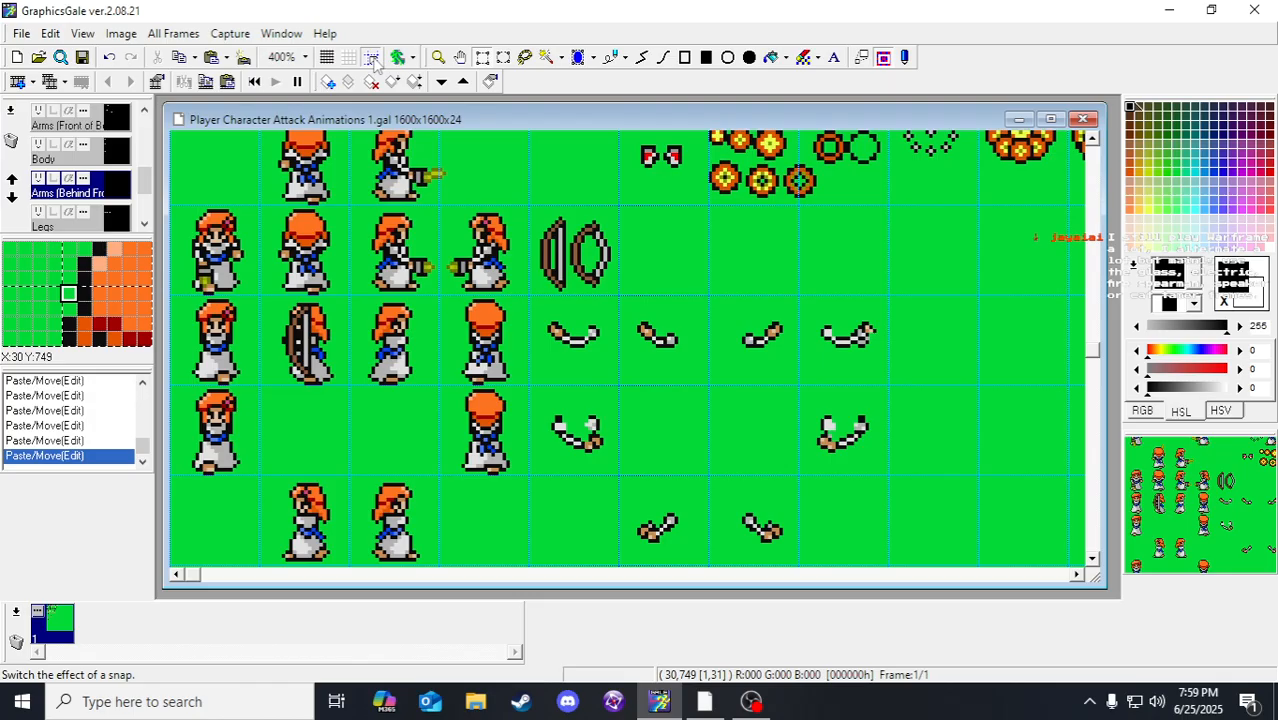
pyautogui.click(122, 118)
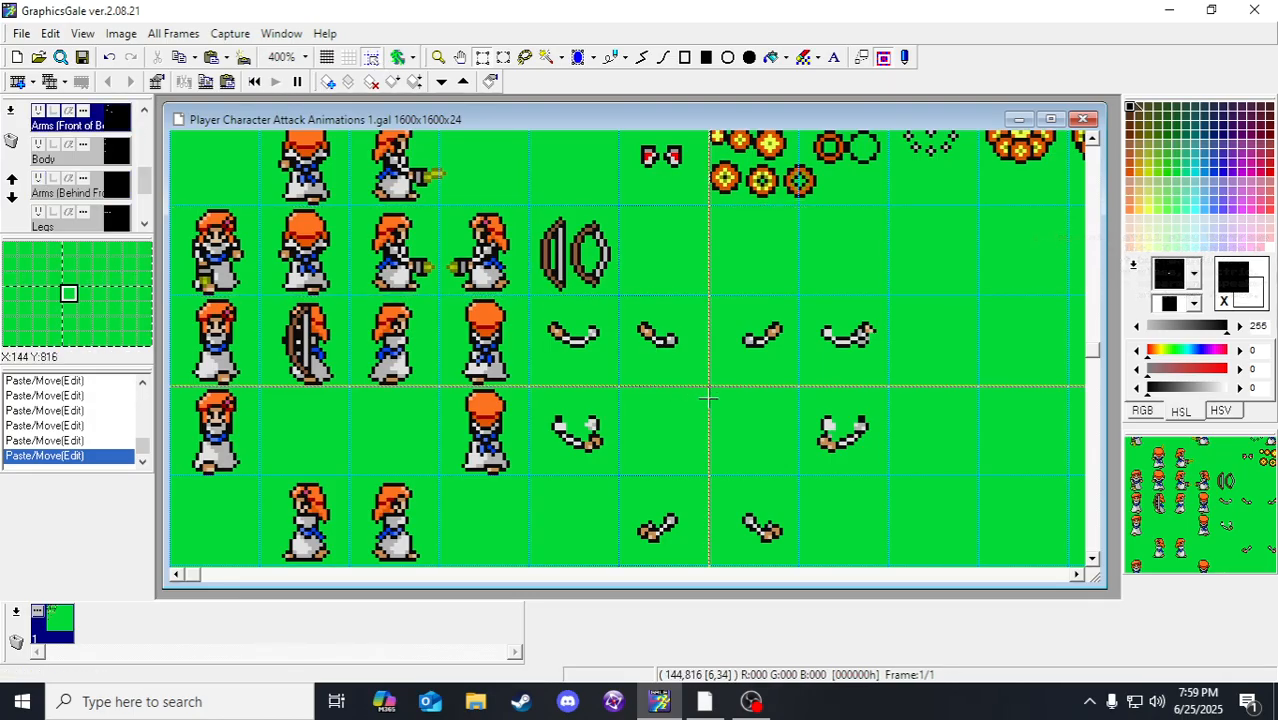
pyautogui.click(117, 186)
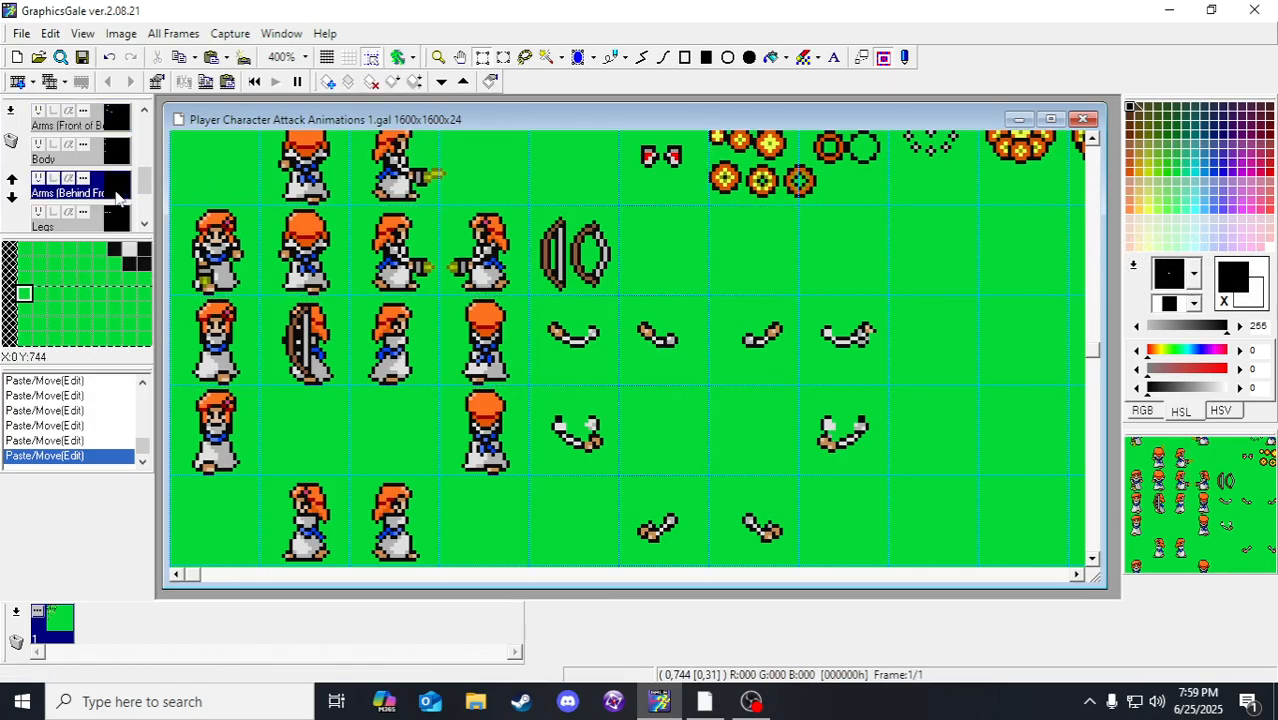
# Step: Paste the arm sprite into the empty cell below the second arm sprite and erase everything except its hand
pyautogui.click(676, 402)
pyautogui.hotkey('ctrl', 'v')
pyautogui.click(727, 468)
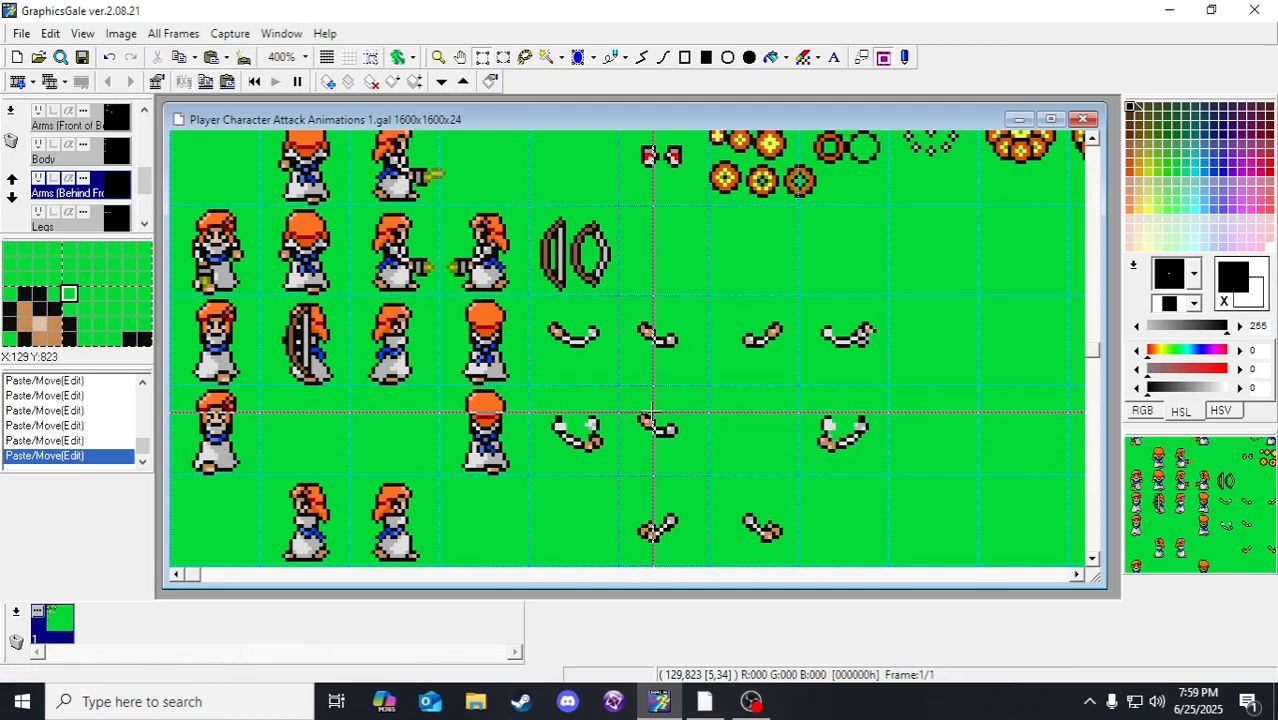
pyautogui.moveTo(645, 405); pyautogui.dragTo(709, 465)
pyautogui.press('Delete')
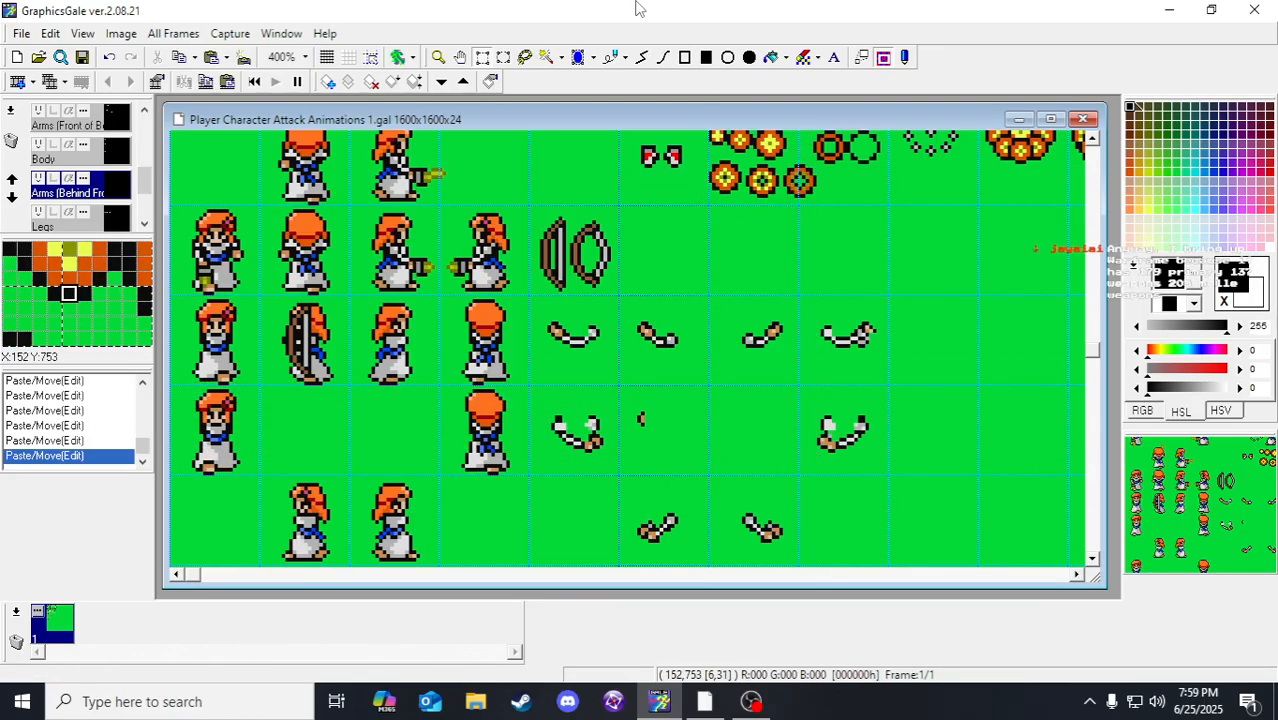
# Step: Sample the arm's skin tone and paint a dark outline pixel of the leftover hand with it
pyautogui.rightClick(775, 331)
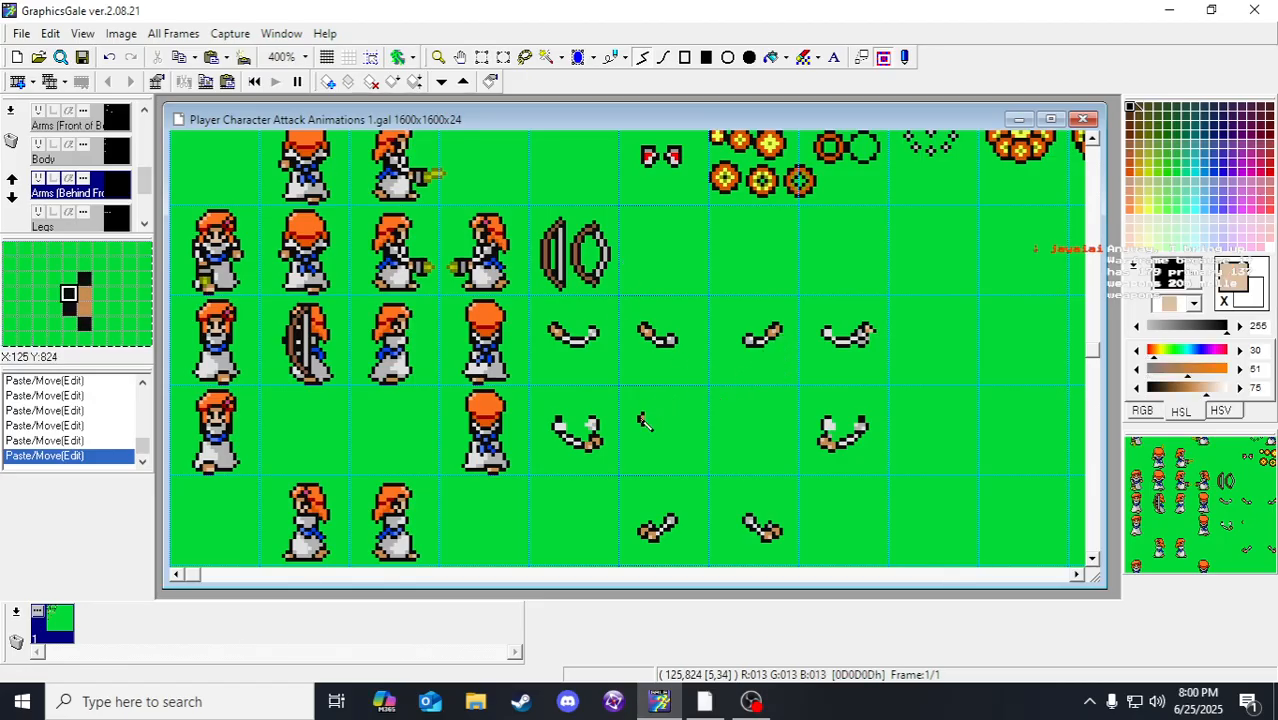
pyautogui.click(642, 421)
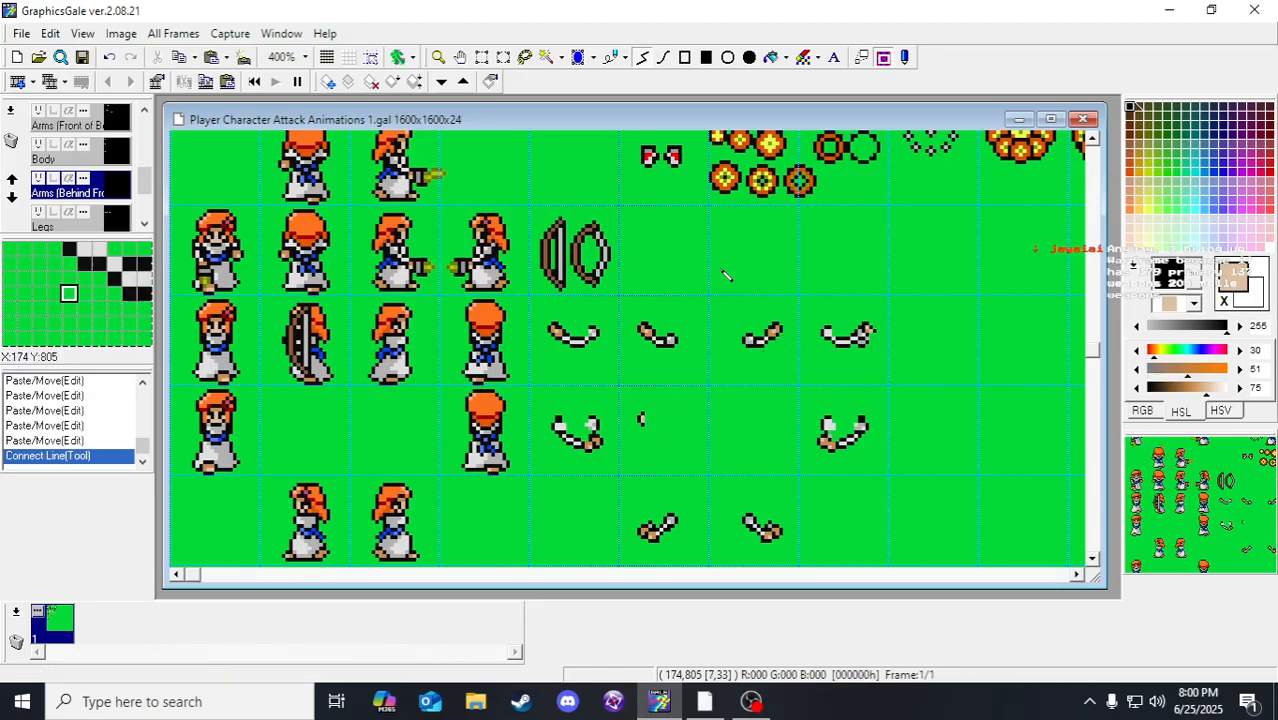
# Step: Move the cell containing the hand onto the left-facing bow-holding character in the row above and save the file
pyautogui.click(482, 57)
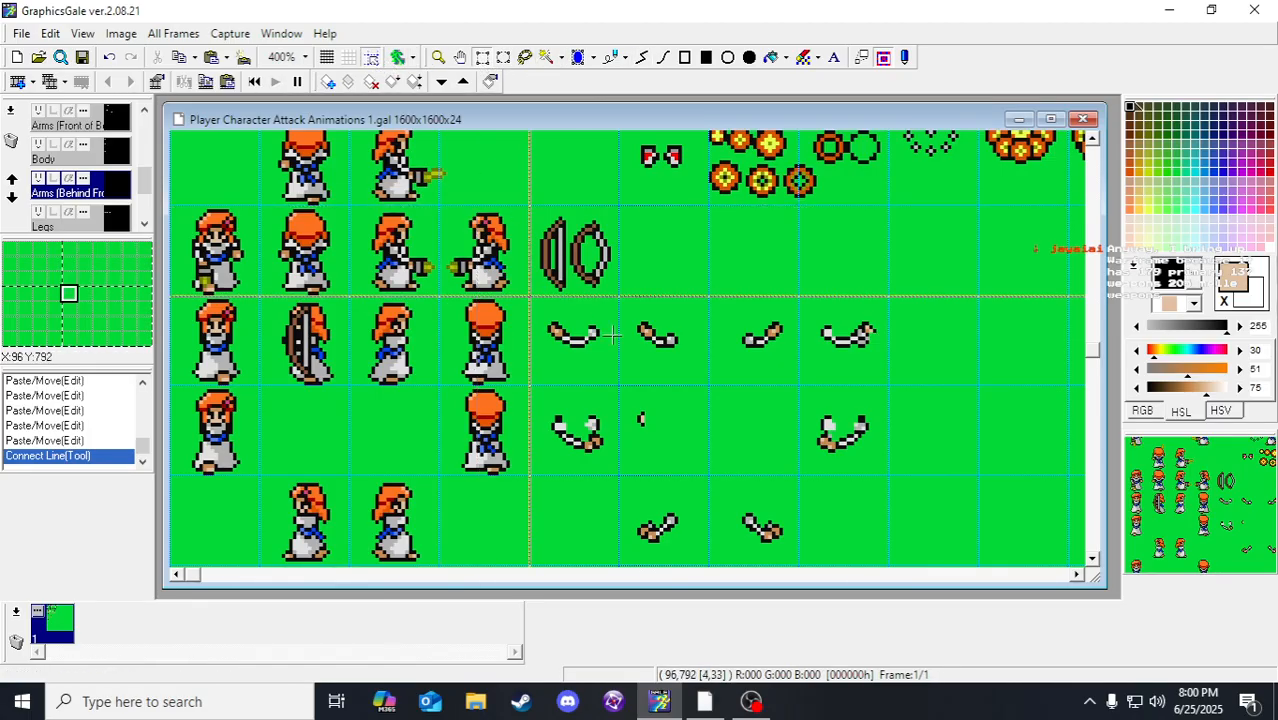
pyautogui.click(678, 412)
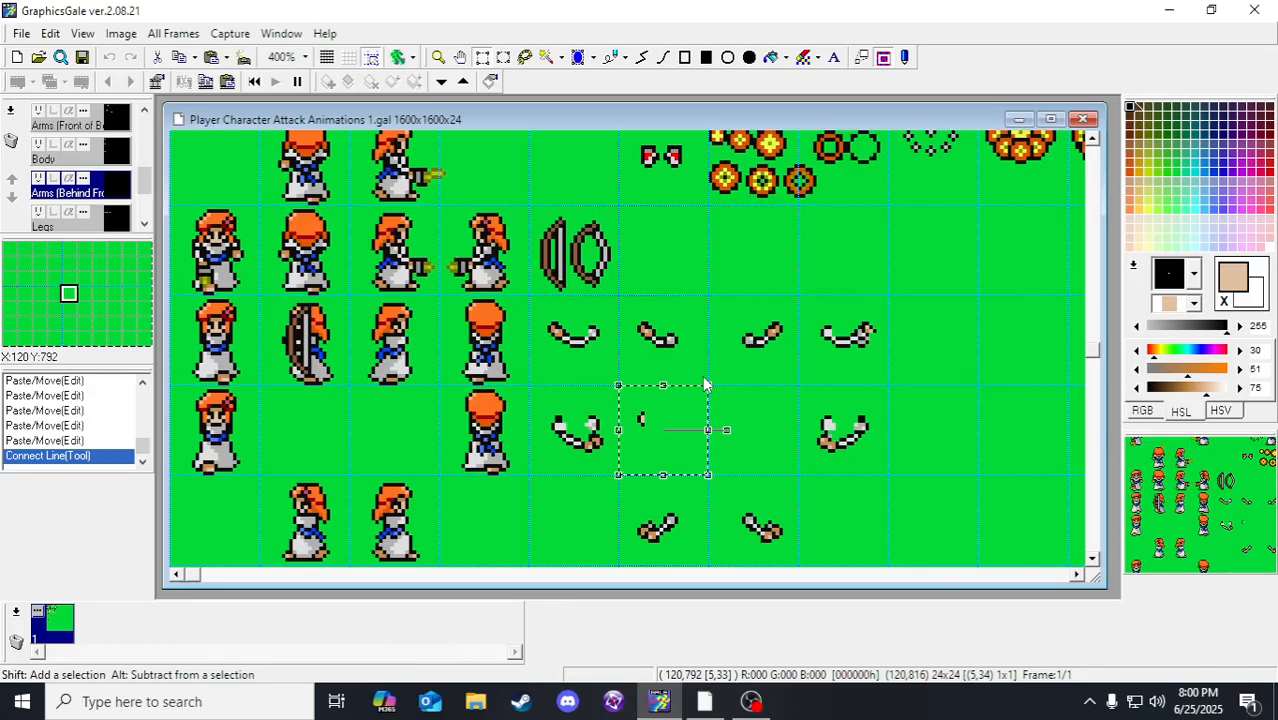
pyautogui.click(82, 58)
pyautogui.moveTo(668, 422); pyautogui.dragTo(292, 392)
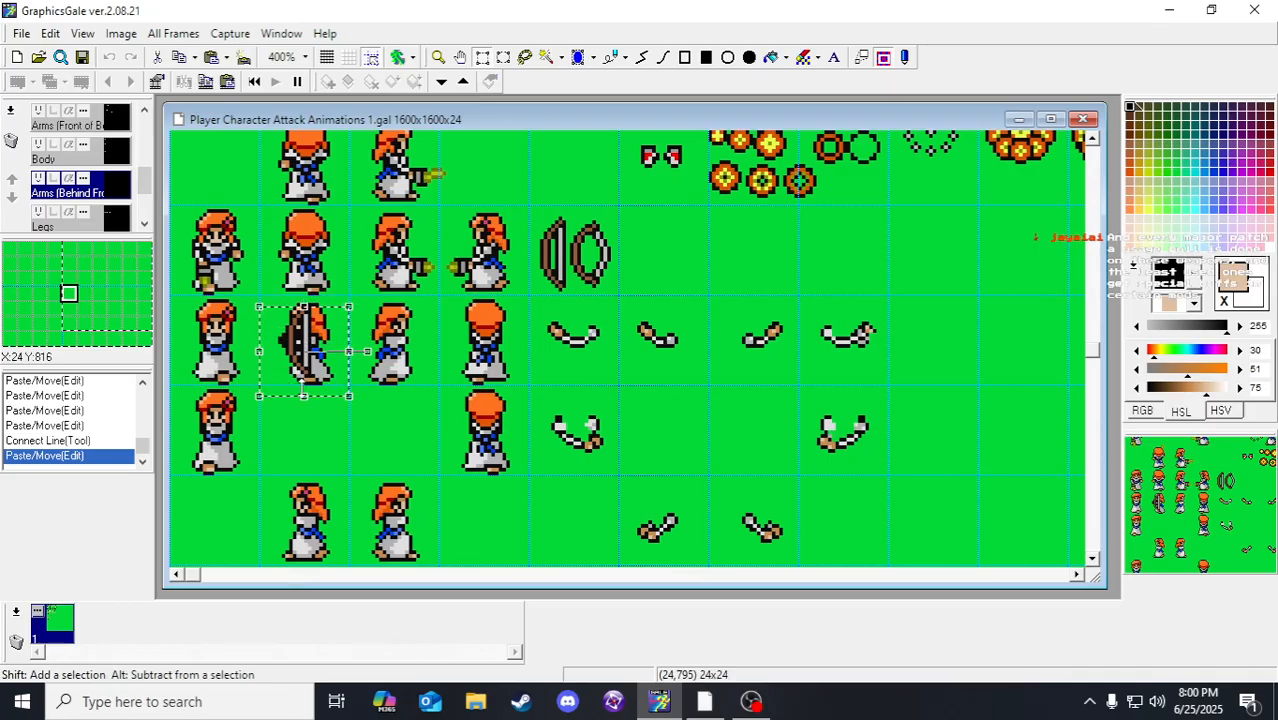
pyautogui.press('Up')
pyautogui.press('Down')
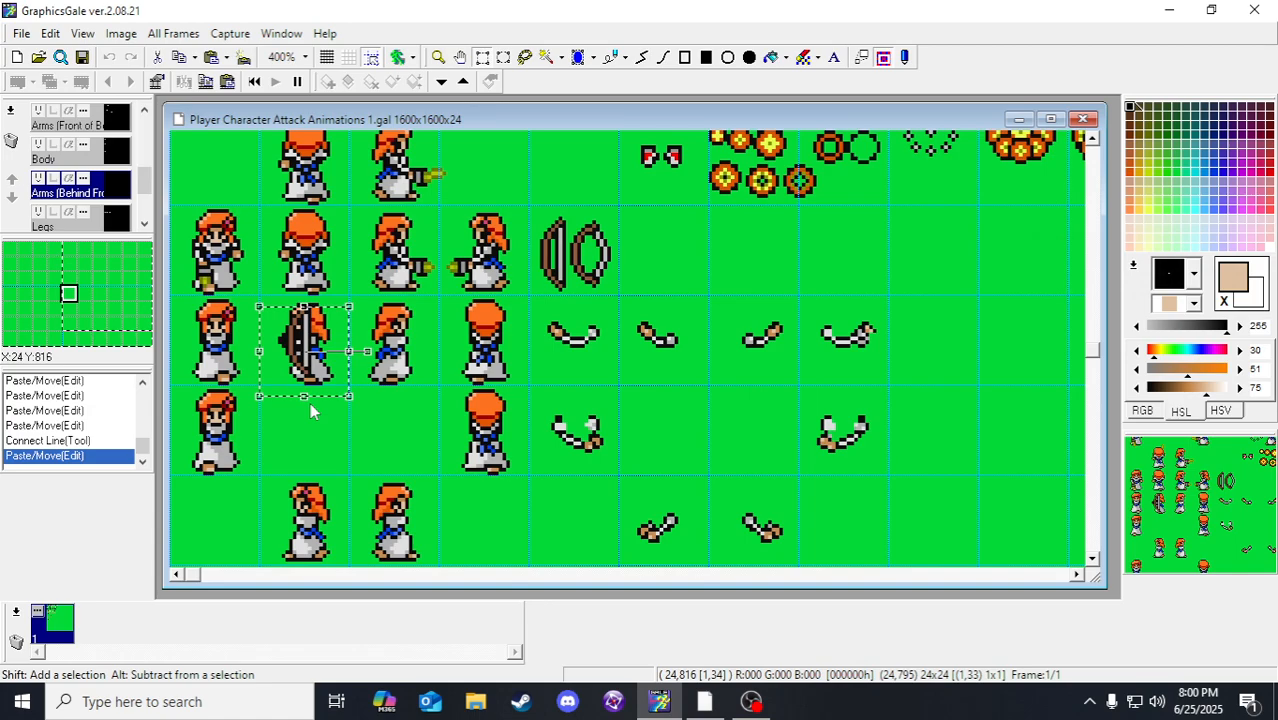
pyautogui.click(310, 402)
pyautogui.click(82, 57)
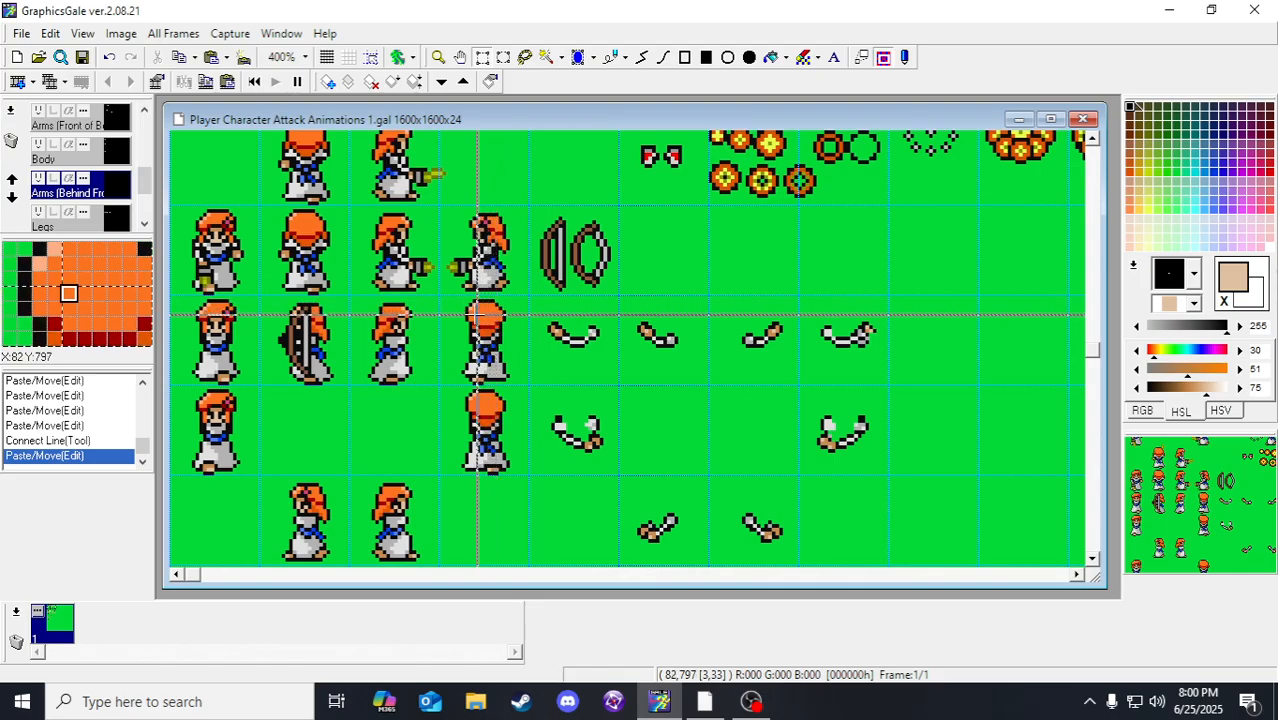
# Step: Toggle the visibility of the arms-behind layer off and on, and hide the arms-in-front layer
pyautogui.click(38, 180)
pyautogui.click(38, 180)
pyautogui.scroll(1, 57, 190)
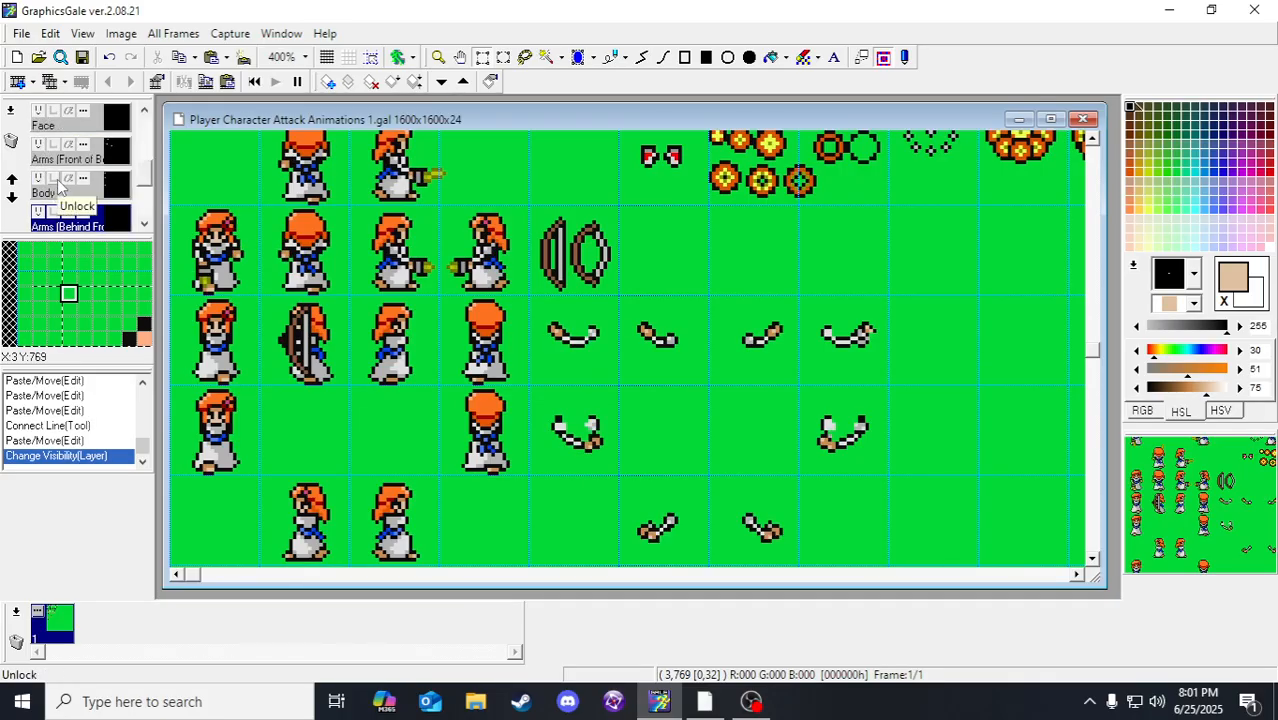
pyautogui.scroll(1, 60, 185)
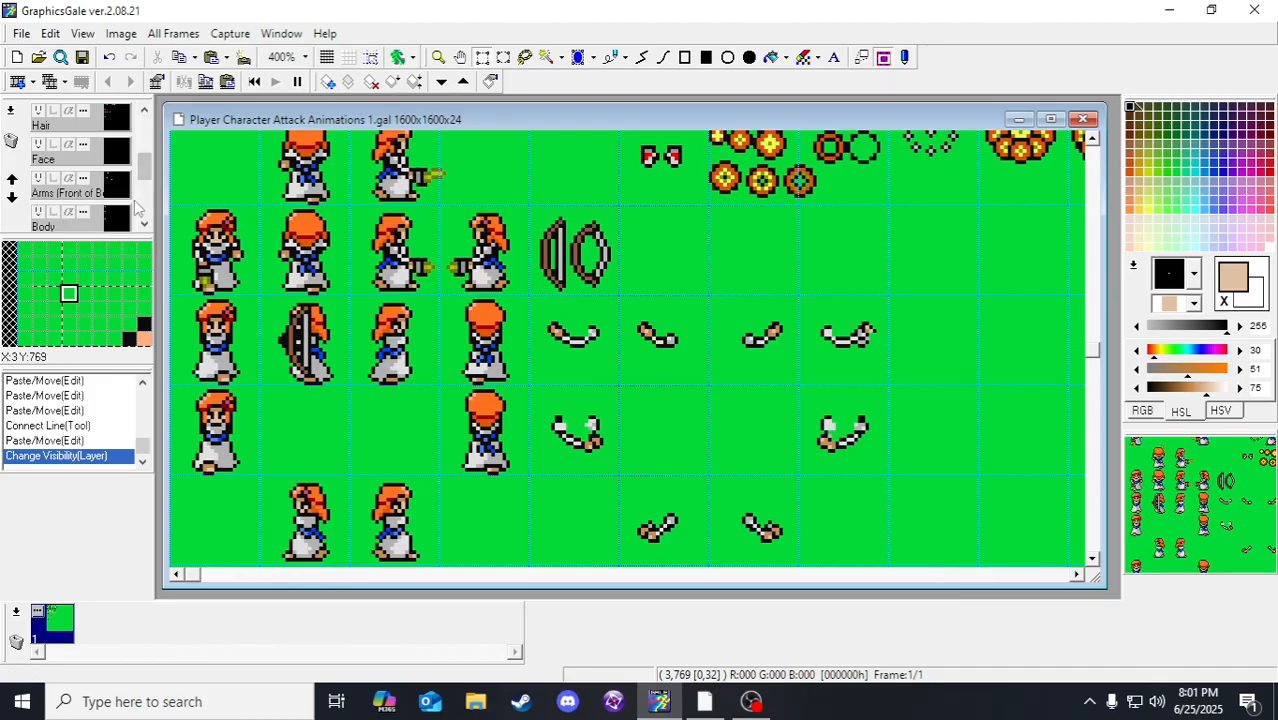
pyautogui.scroll(-1, 138, 207)
pyautogui.click(37, 146)
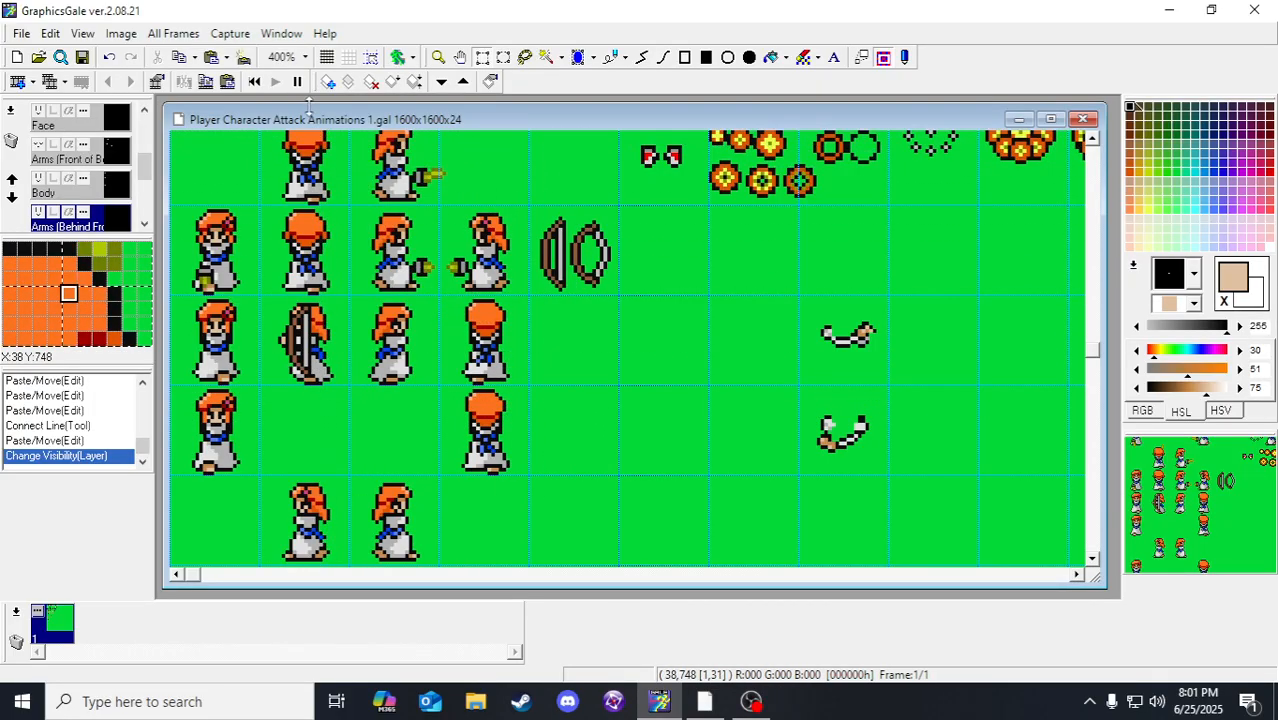
# Step: Try to nudge the left-facing character's bow one pixel left on the Weapon Effects layer
pyautogui.scroll(3, 101, 155)
pyautogui.click(109, 128)
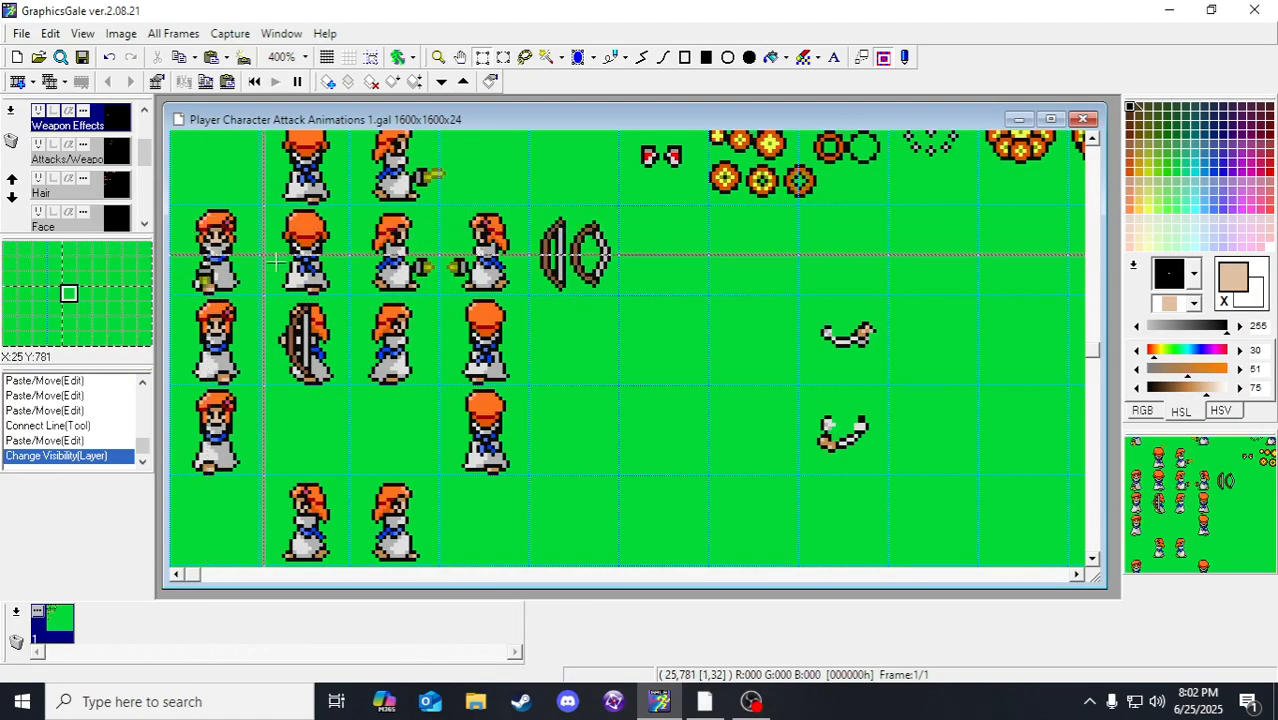
pyautogui.moveTo(265, 299); pyautogui.dragTo(325, 405)
pyautogui.press('Left')
pyautogui.click(330, 341)
# Step: Shift the left-facing character's bow slightly left on the attacks and weapons layer, and show the arms-in-front layer
pyautogui.click(106, 158)
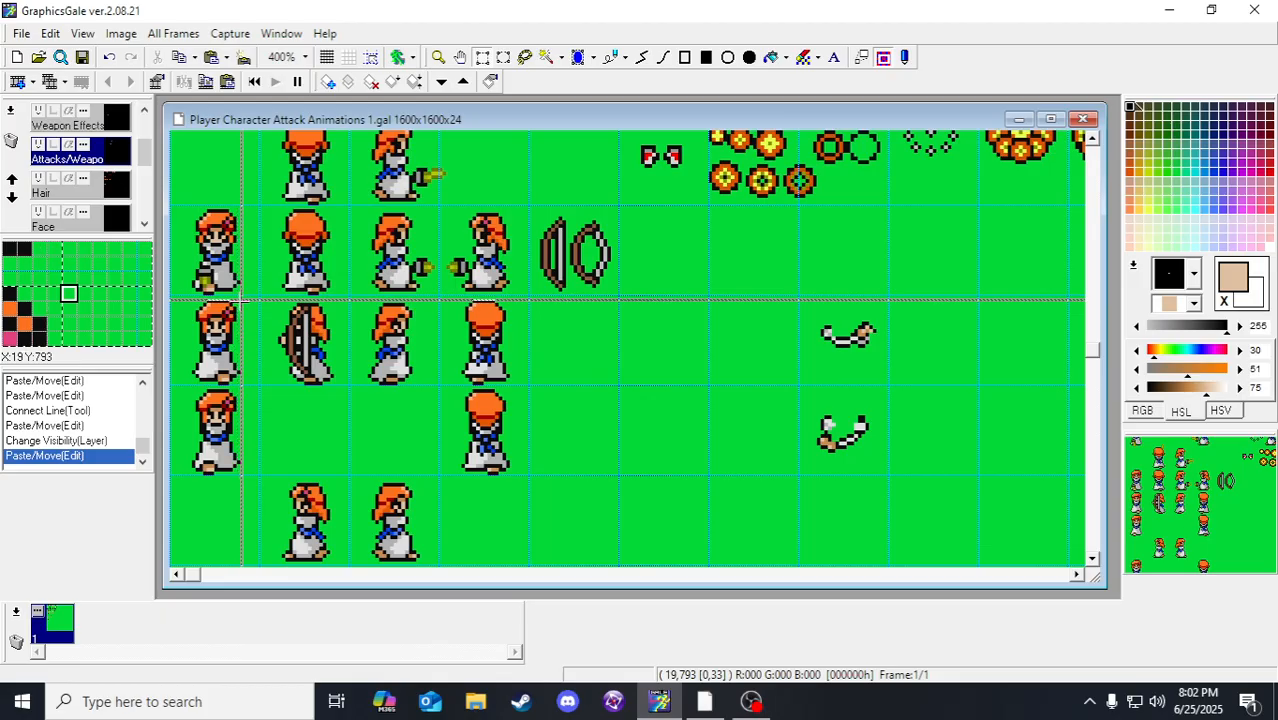
pyautogui.moveTo(267, 302); pyautogui.dragTo(340, 416)
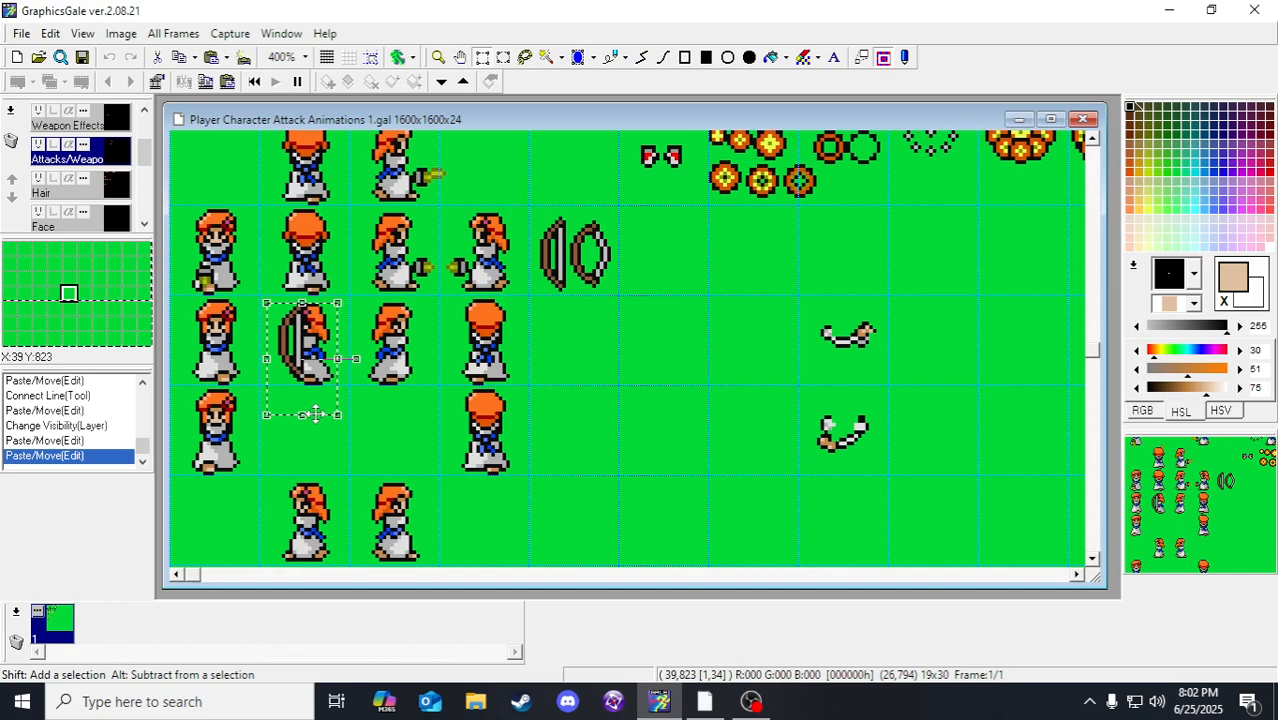
pyautogui.click(384, 362)
pyautogui.scroll(-2, 62, 173)
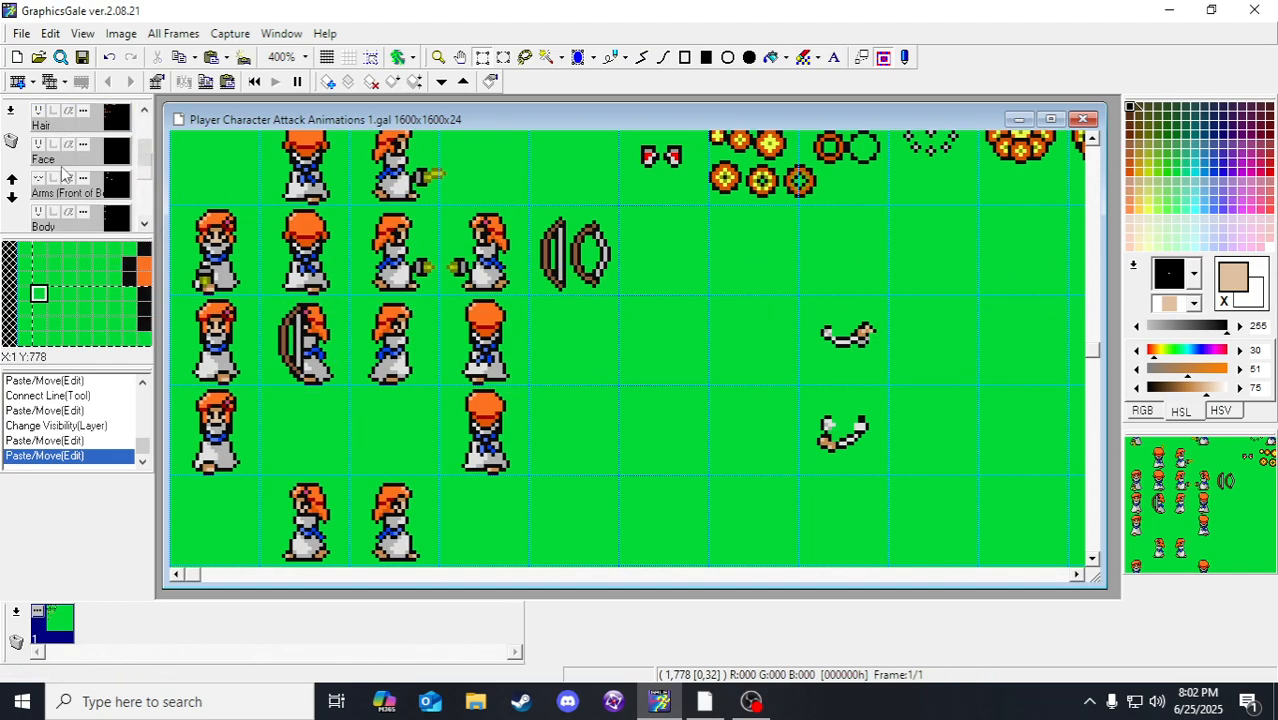
pyautogui.click(38, 180)
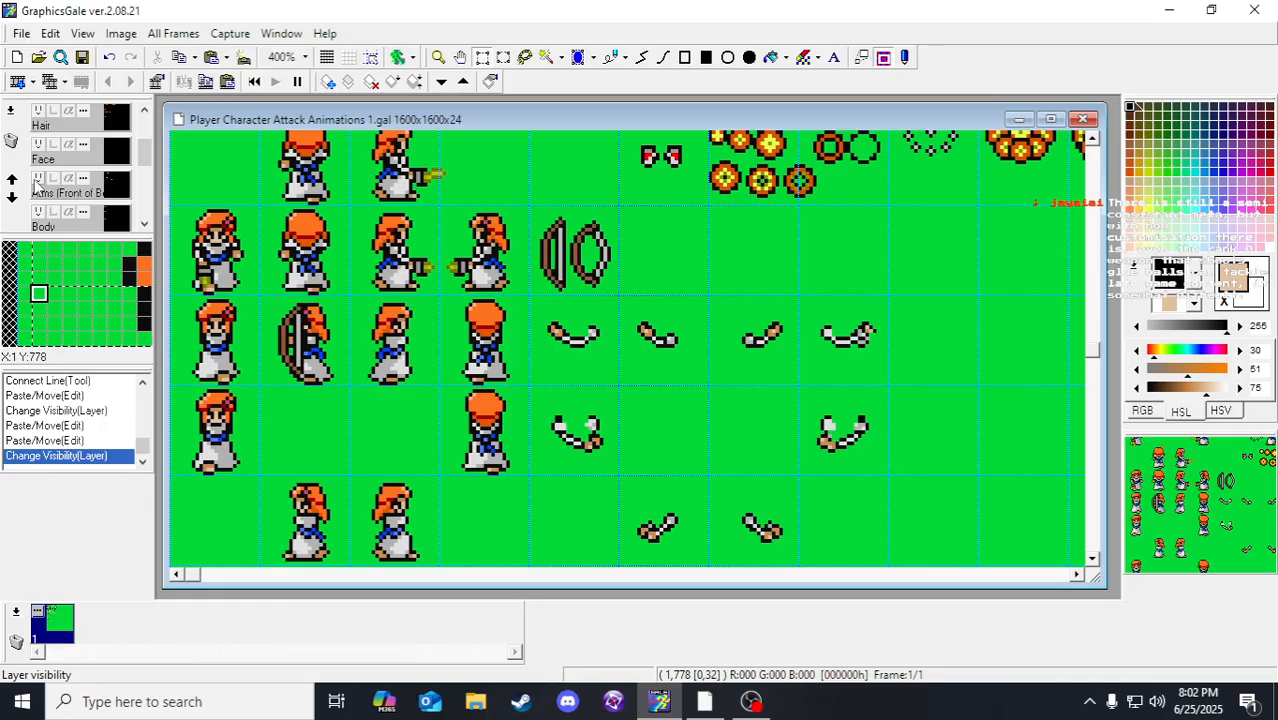
# Step: Copy the drawn-string bow from the attacks and weapons layer and place the copy over the left-facing bow-holding character
pyautogui.scroll(-3, 357, 372)
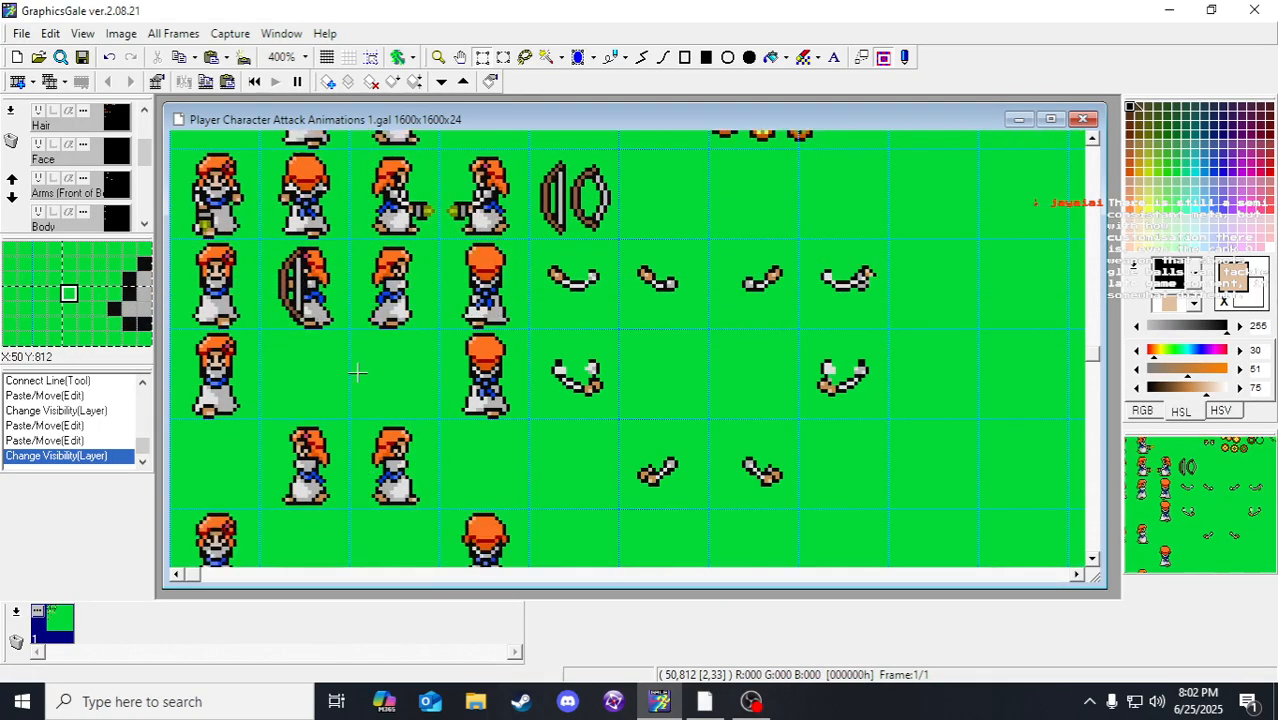
pyautogui.scroll(3, 357, 372)
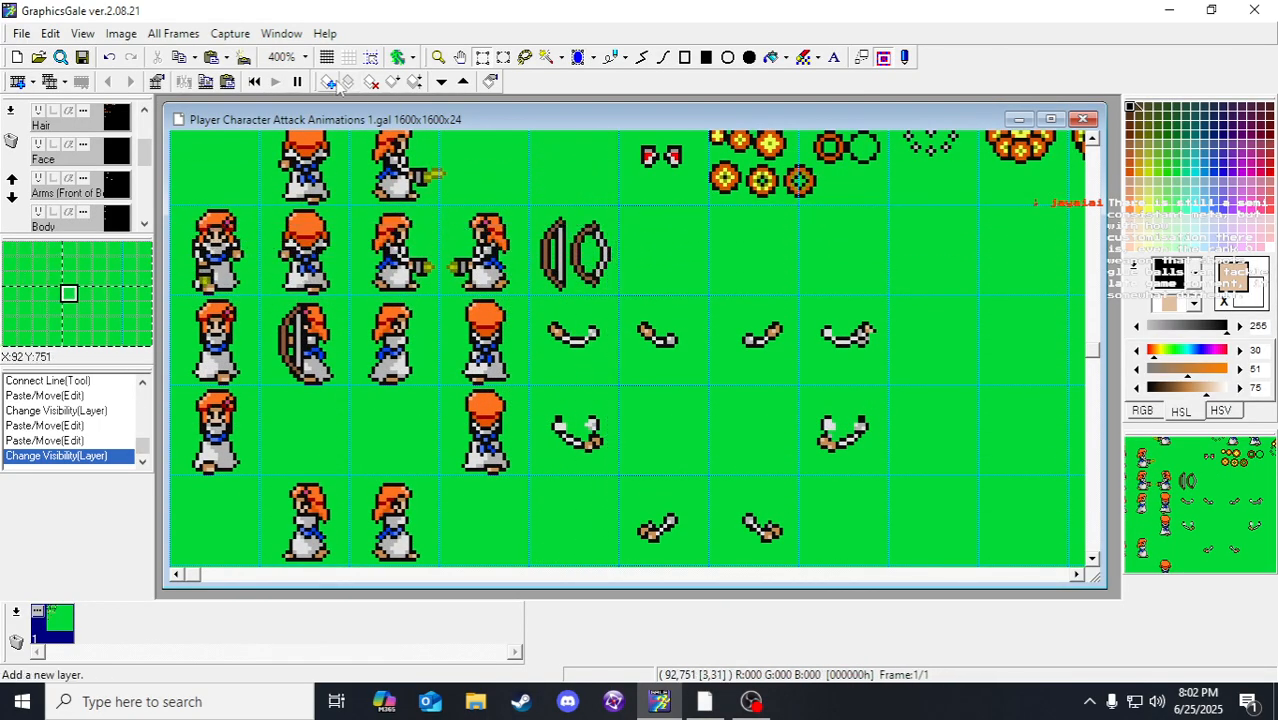
pyautogui.scroll(3, 80, 170)
pyautogui.click(70, 185)
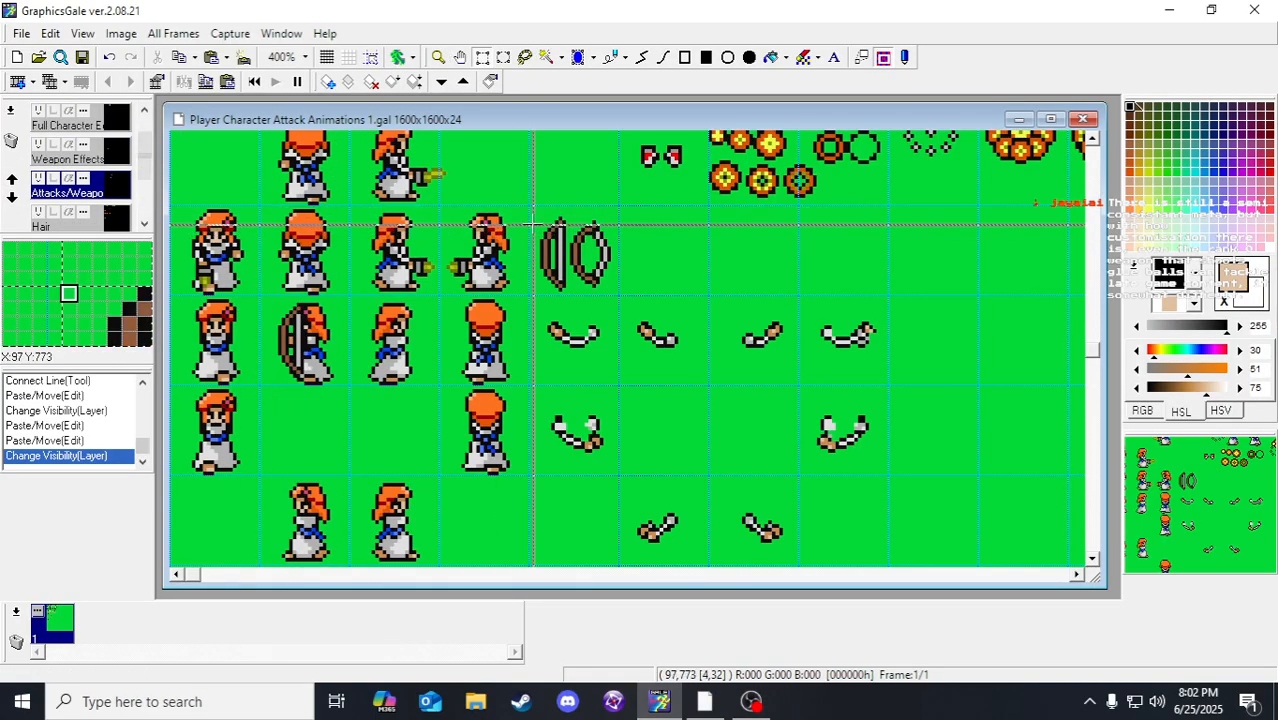
pyautogui.moveTo(572, 218); pyautogui.dragTo(615, 293)
pyautogui.rightClick(606, 258)
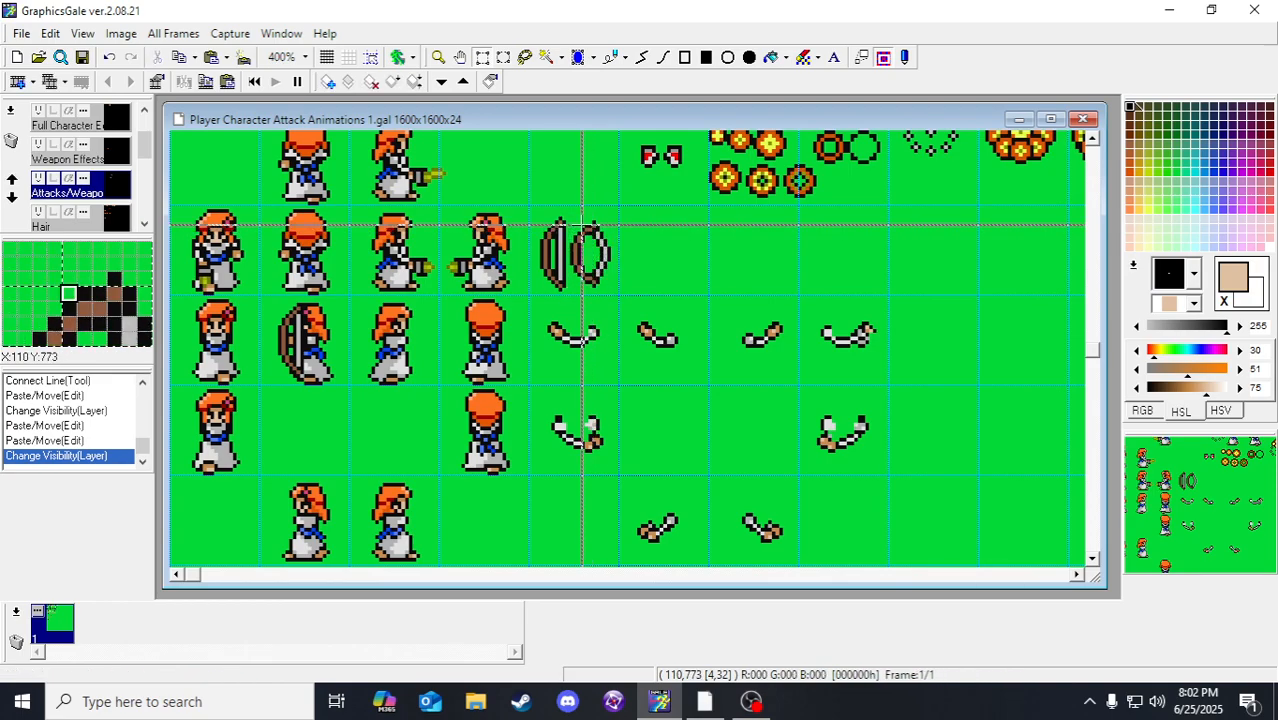
pyautogui.moveTo(571, 217); pyautogui.dragTo(302, 349)
pyautogui.hotkey('ctrl', 'c')
pyautogui.hotkey('ctrl', 'v')
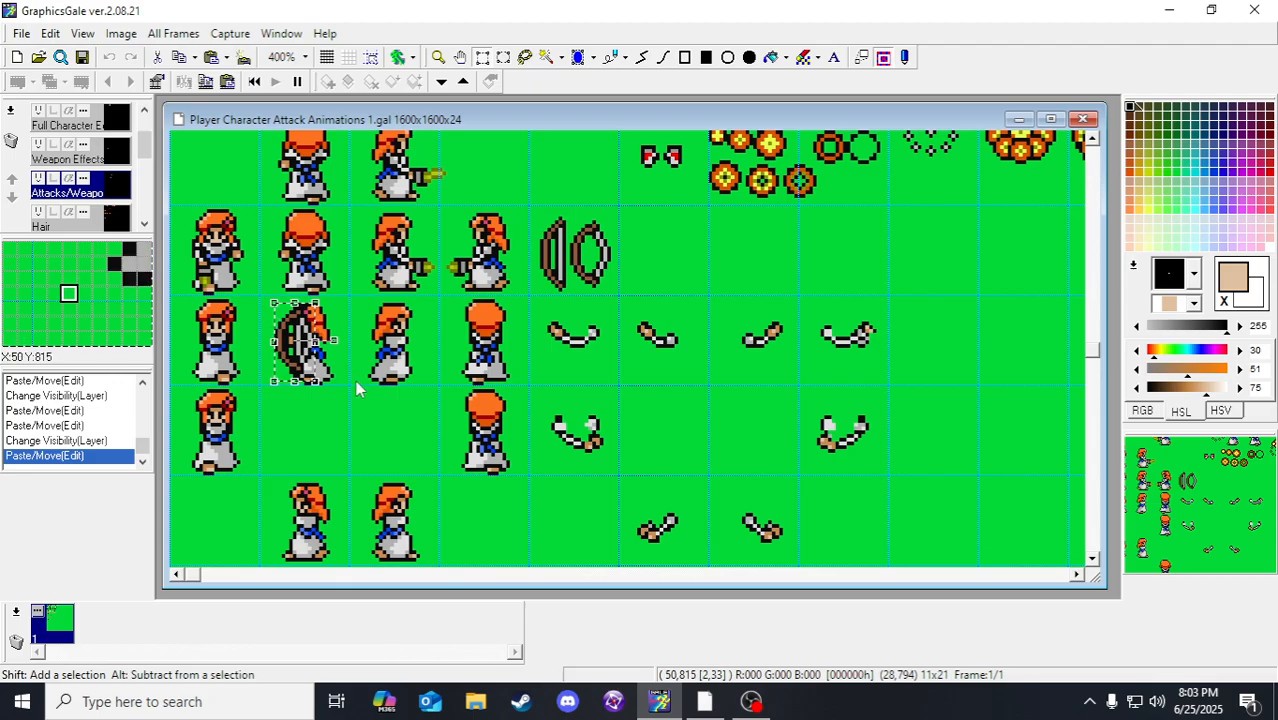
# Step: Nudge the floating drawn bow four pixels right over the bow-holding character
pyautogui.press('Up')
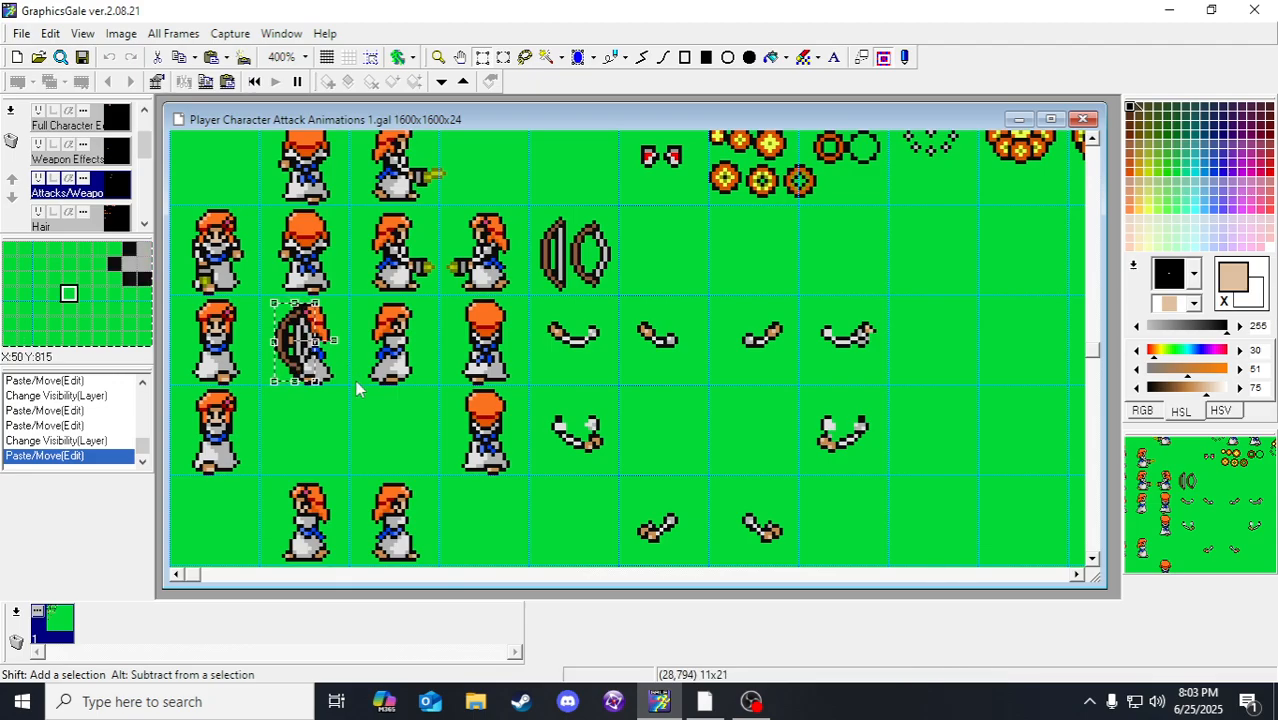
pyautogui.press('Right')
pyautogui.press('Right')
pyautogui.press('Right')
pyautogui.press('Right')
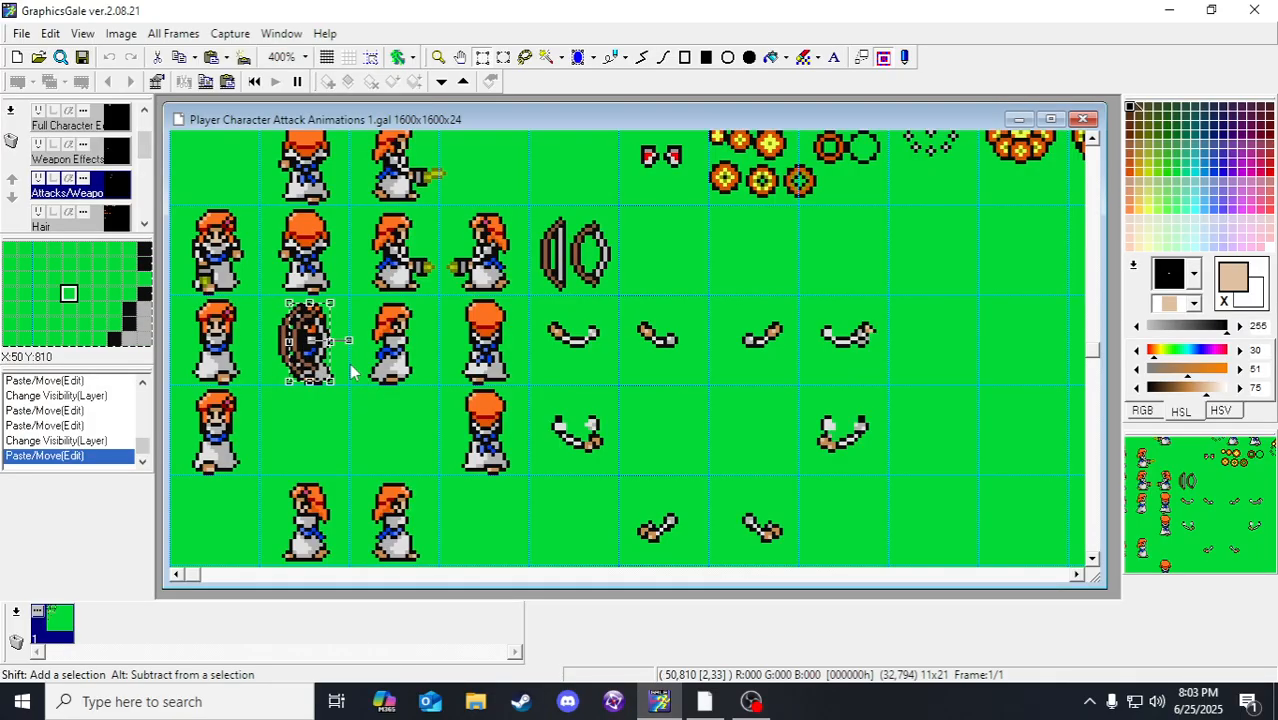
# Step: Move the floating drawn bow onto the left-facing character two rows below, set it at position 27,842, and drop it there
pyautogui.moveTo(301, 360); pyautogui.dragTo(284, 534)
pyautogui.press('Left')
pyautogui.press('Left')
pyautogui.press('Left')
pyautogui.press('Left')
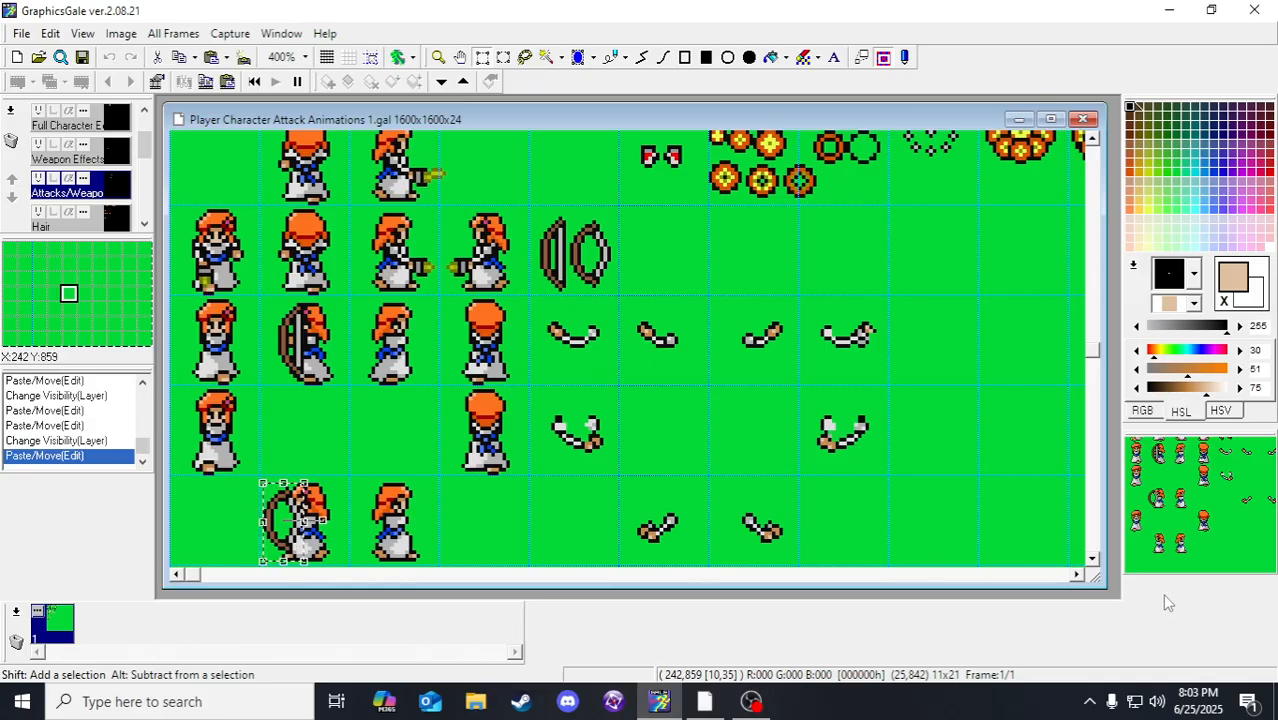
pyautogui.press('Right')
pyautogui.press('Right')
pyautogui.press('Right')
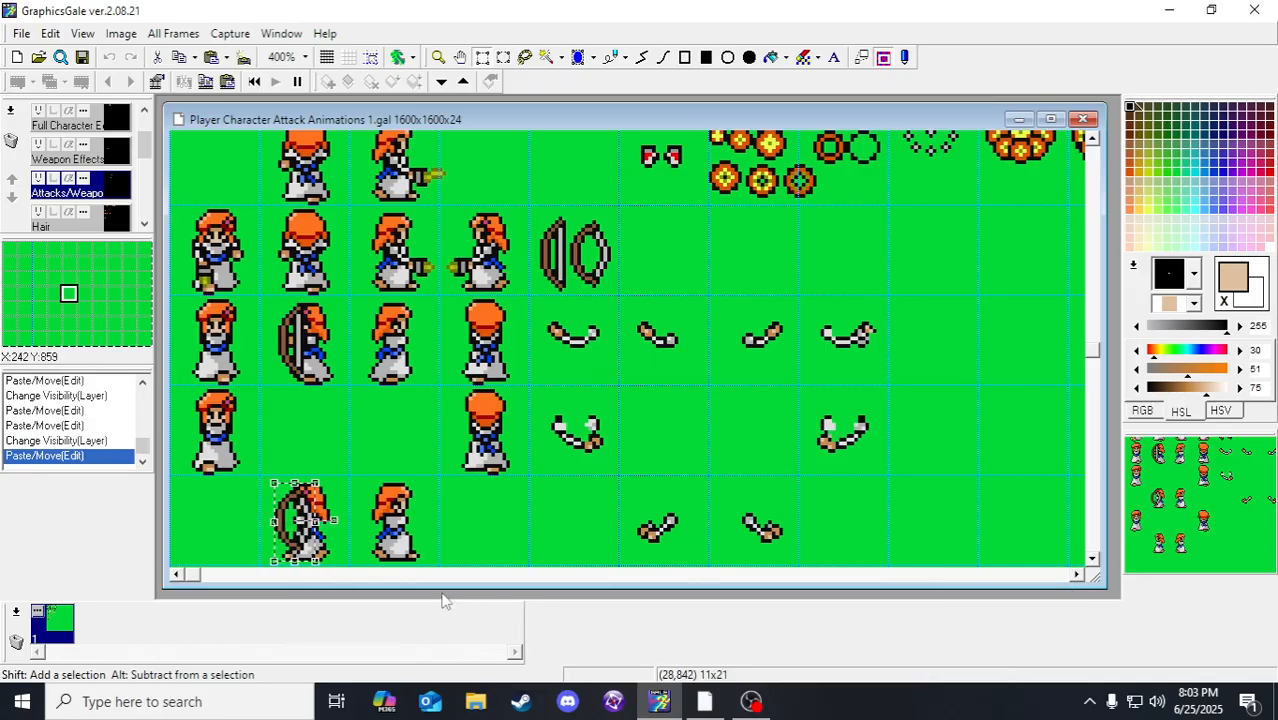
pyautogui.press('Left')
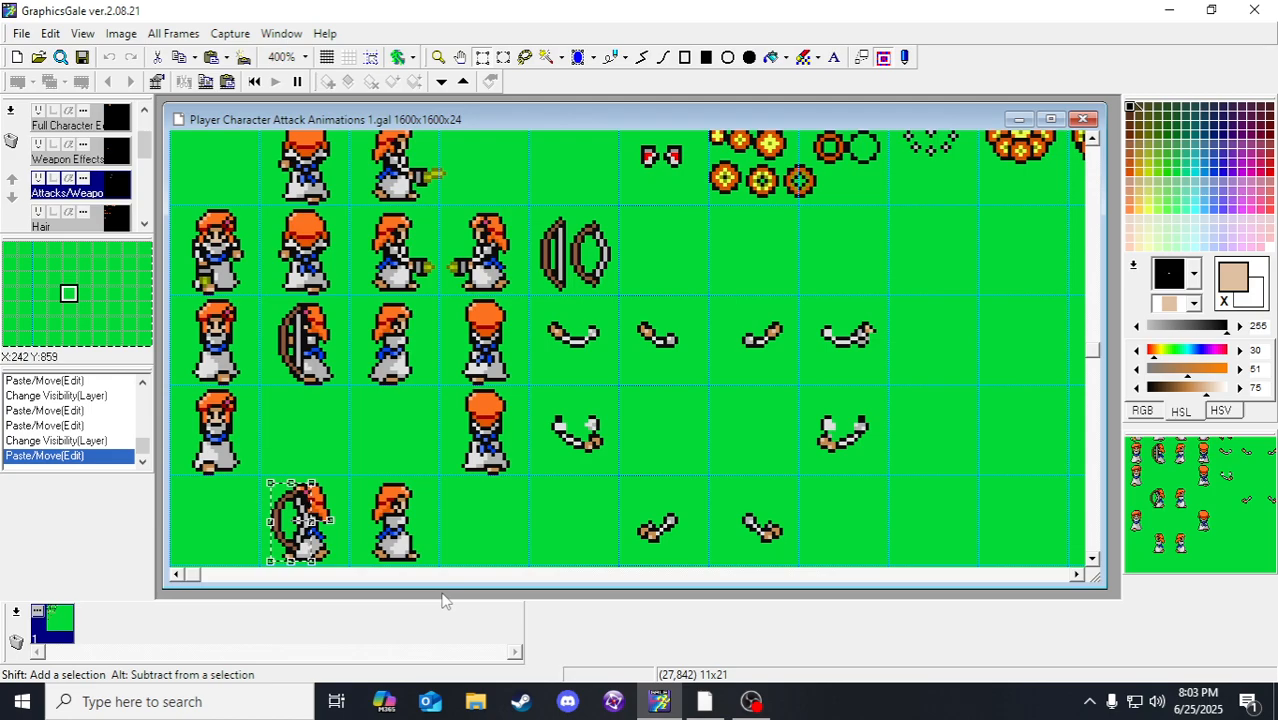
pyautogui.click(372, 497)
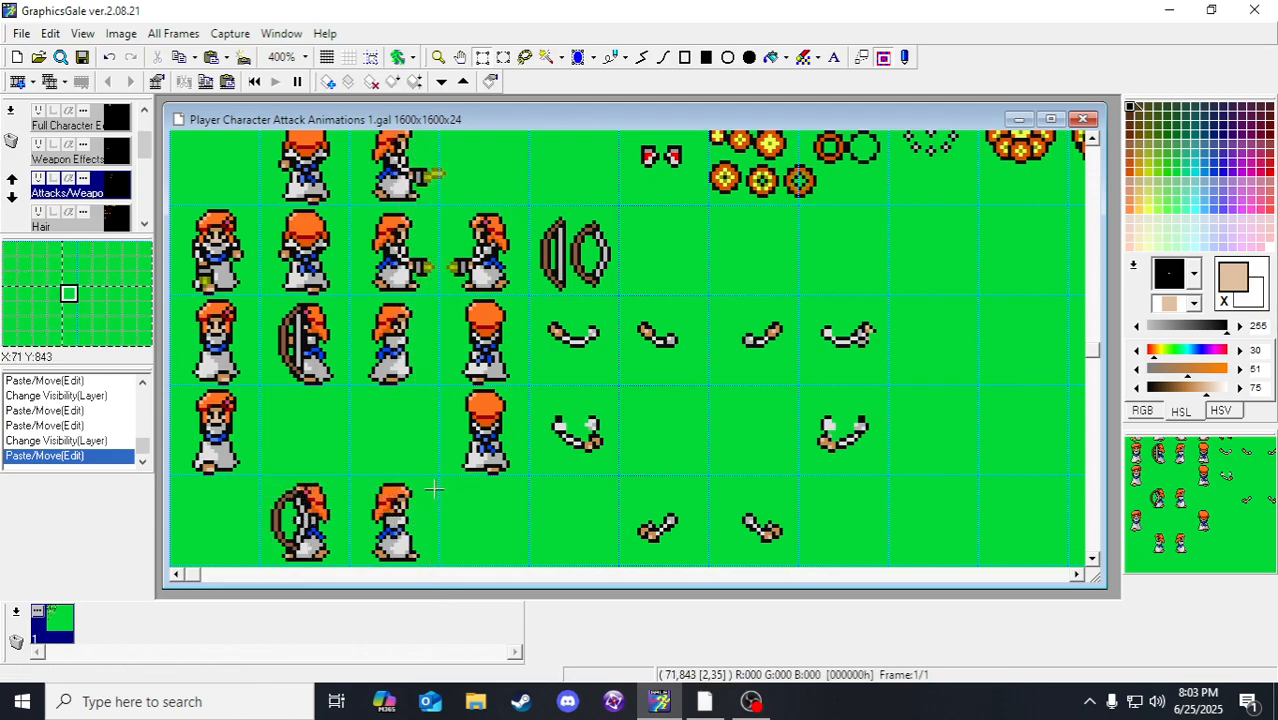
# Step: Check the sprite sheet around the newly placed bow and save the file
pyautogui.scroll(-1, 388, 506)
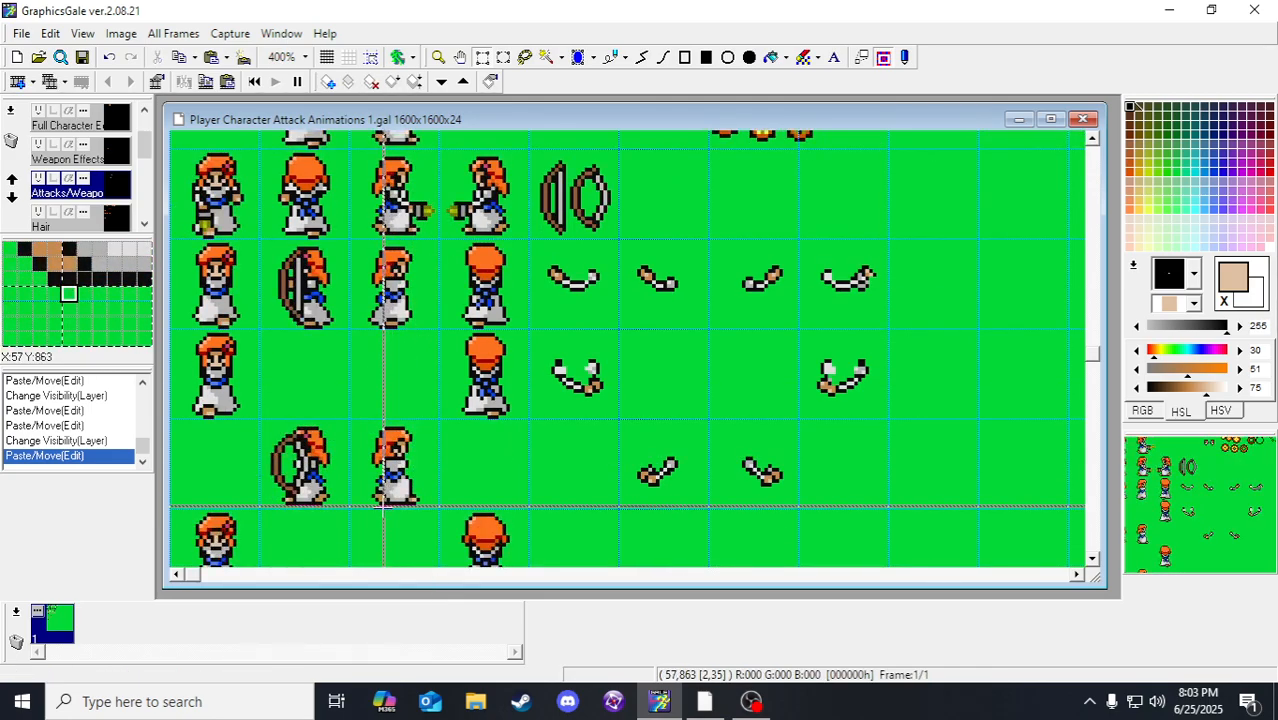
pyautogui.moveTo(1214, 524); pyautogui.dragTo(1253, 497)
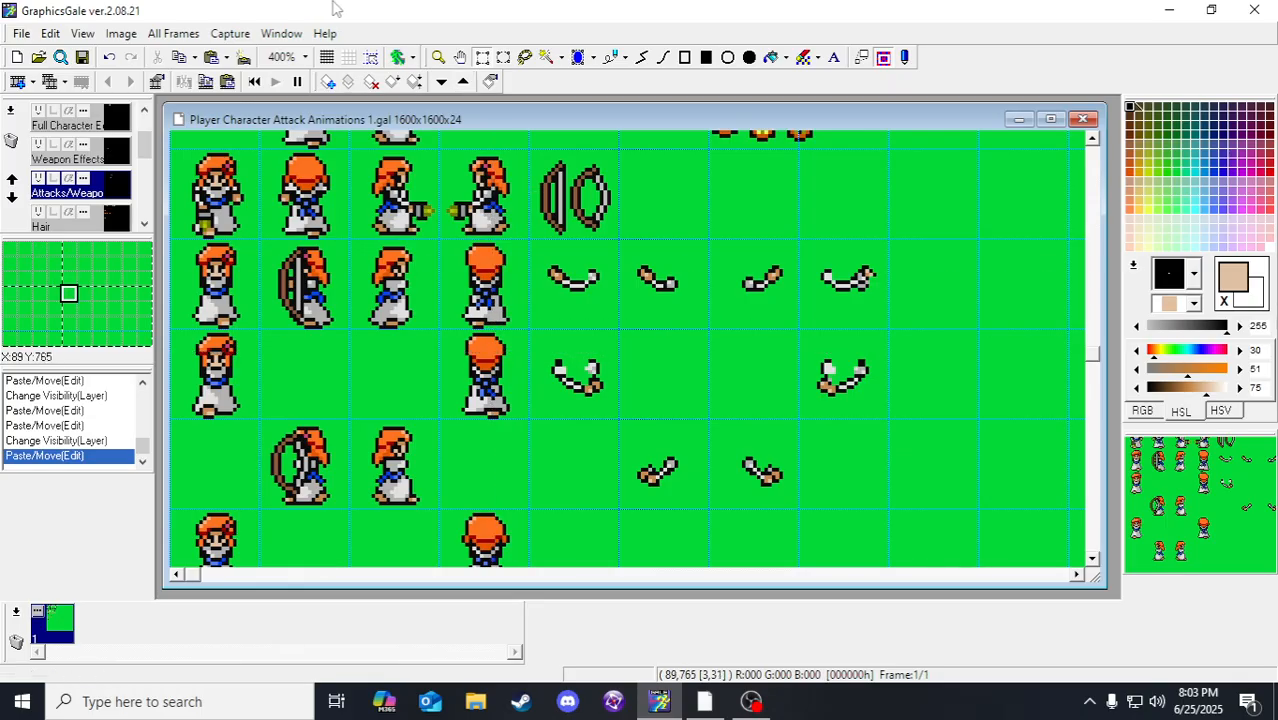
pyautogui.click(85, 59)
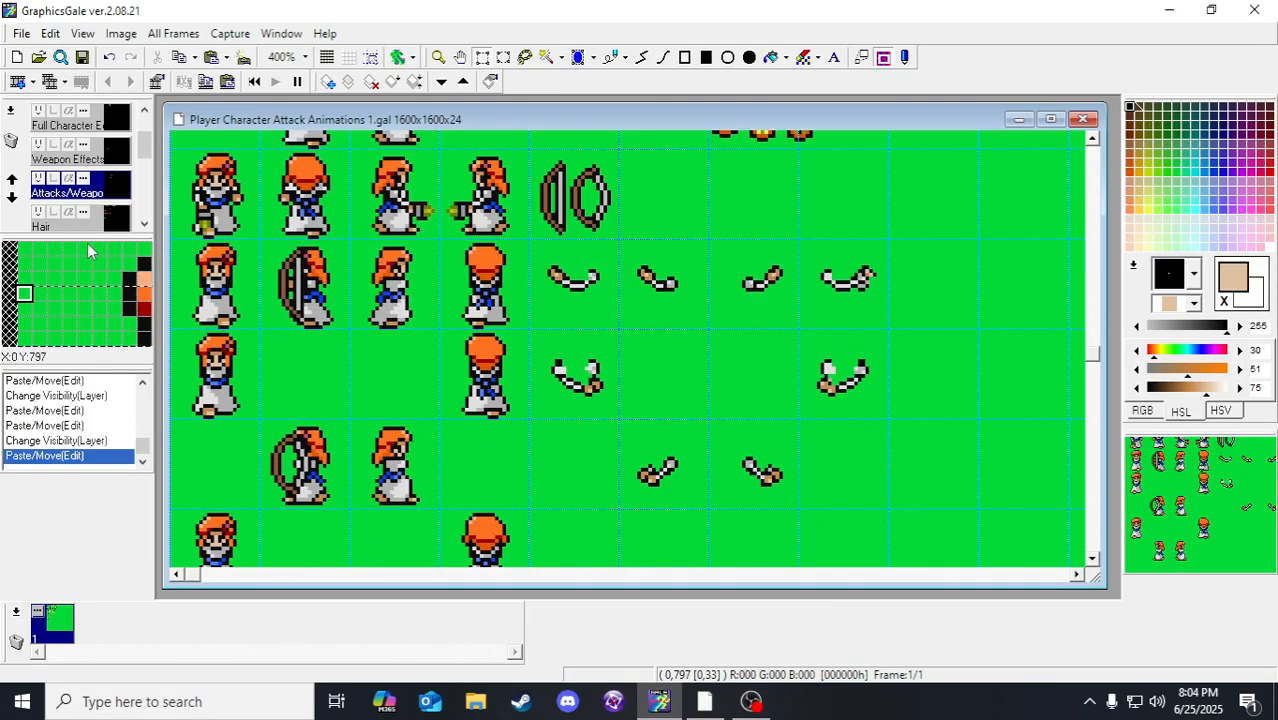
# Step: Magnify the bow-holding character sprites to 500% for a closer look
pyautogui.scroll(-4, 75, 160)
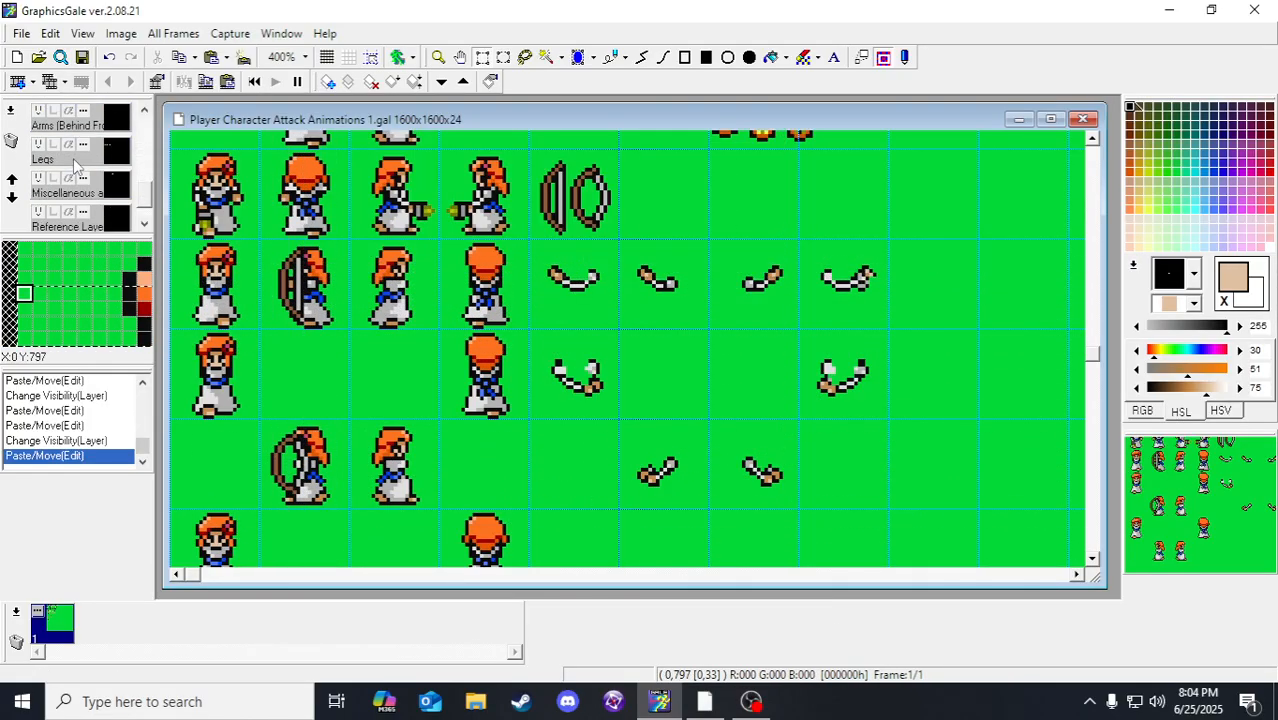
pyautogui.scroll(1, 65, 168)
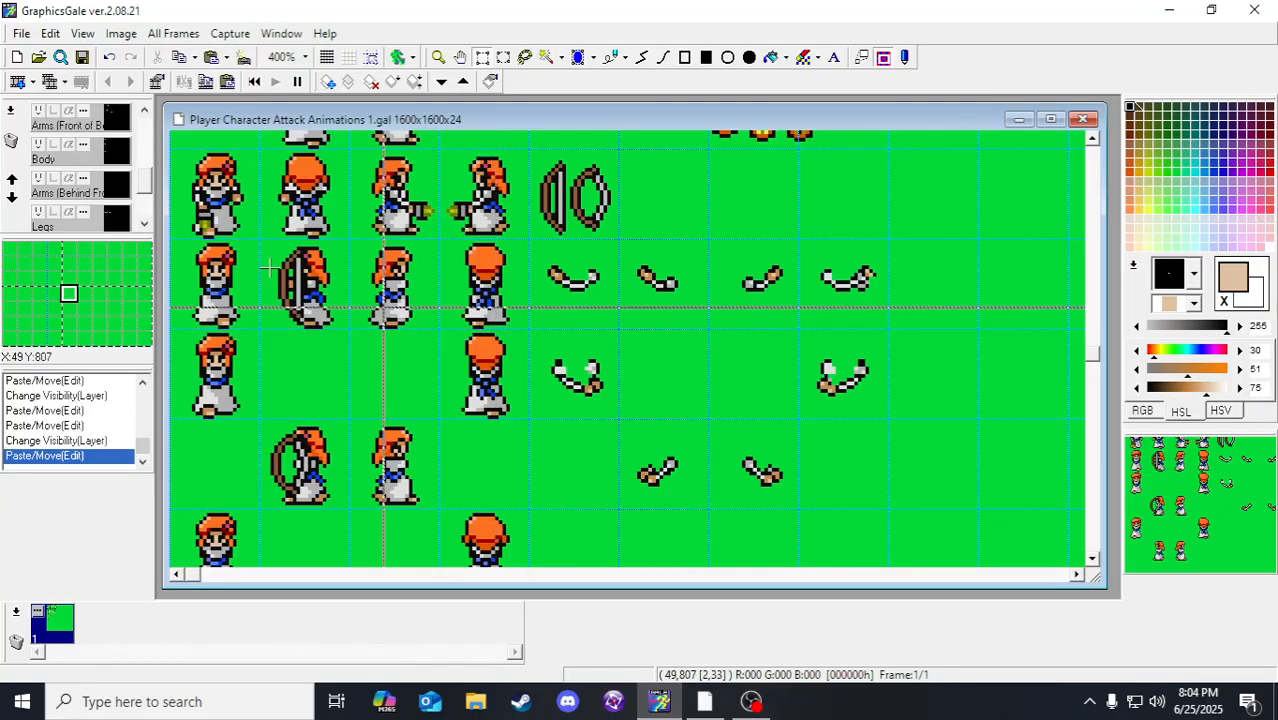
pyautogui.click(438, 57)
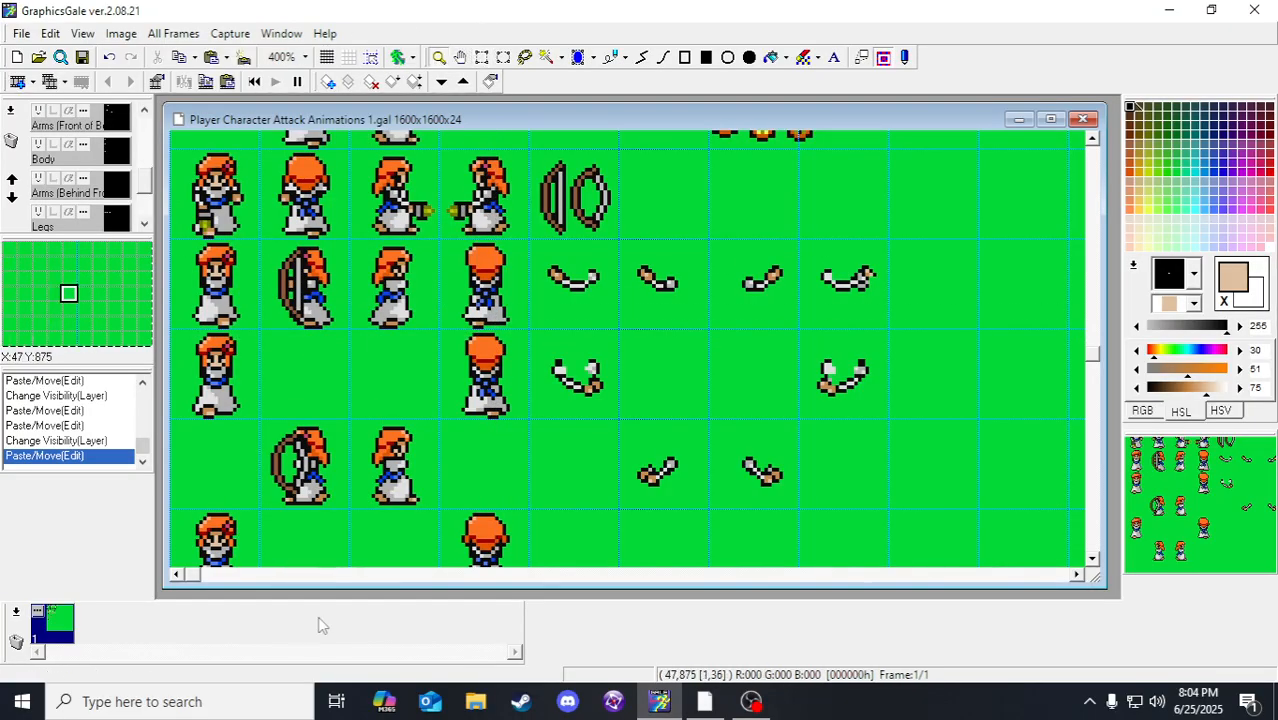
pyautogui.click(288, 345)
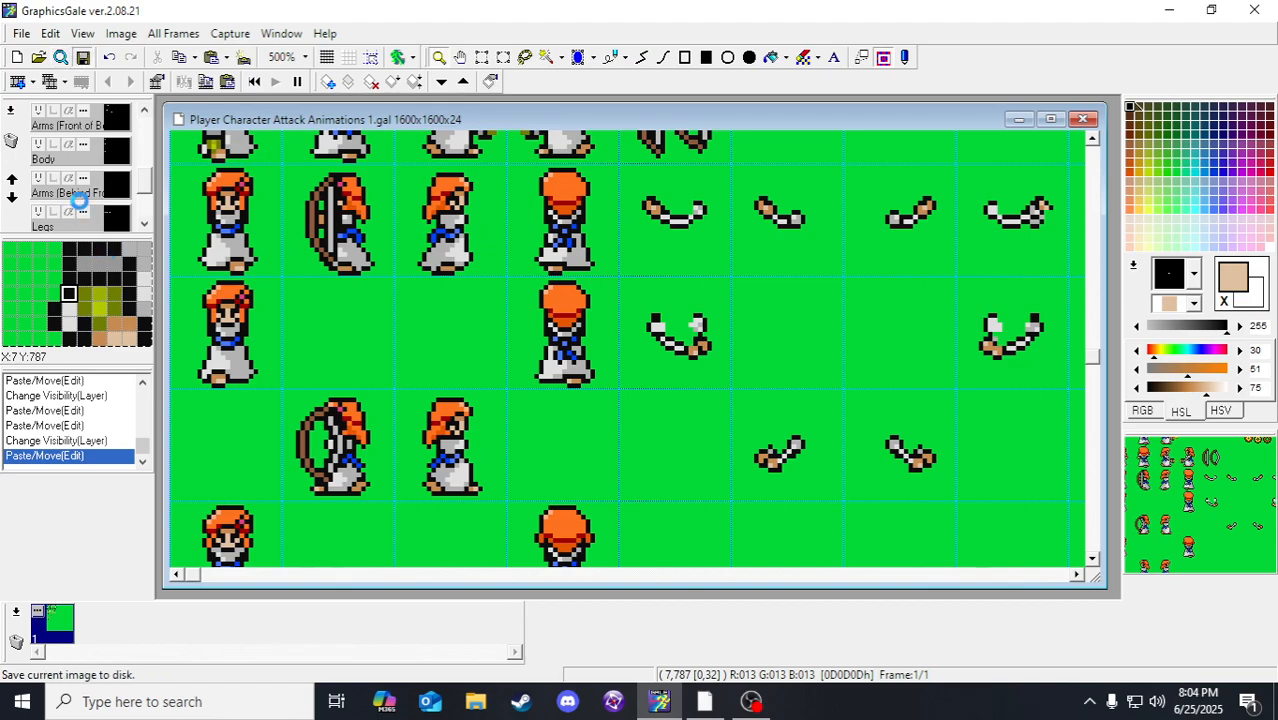
# Step: On the Attacks/Weapons layer, move the lower left-facing character's bow right, closer to her body, and drop it there
pyautogui.scroll(2, 82, 205)
pyautogui.scroll(1, 82, 205)
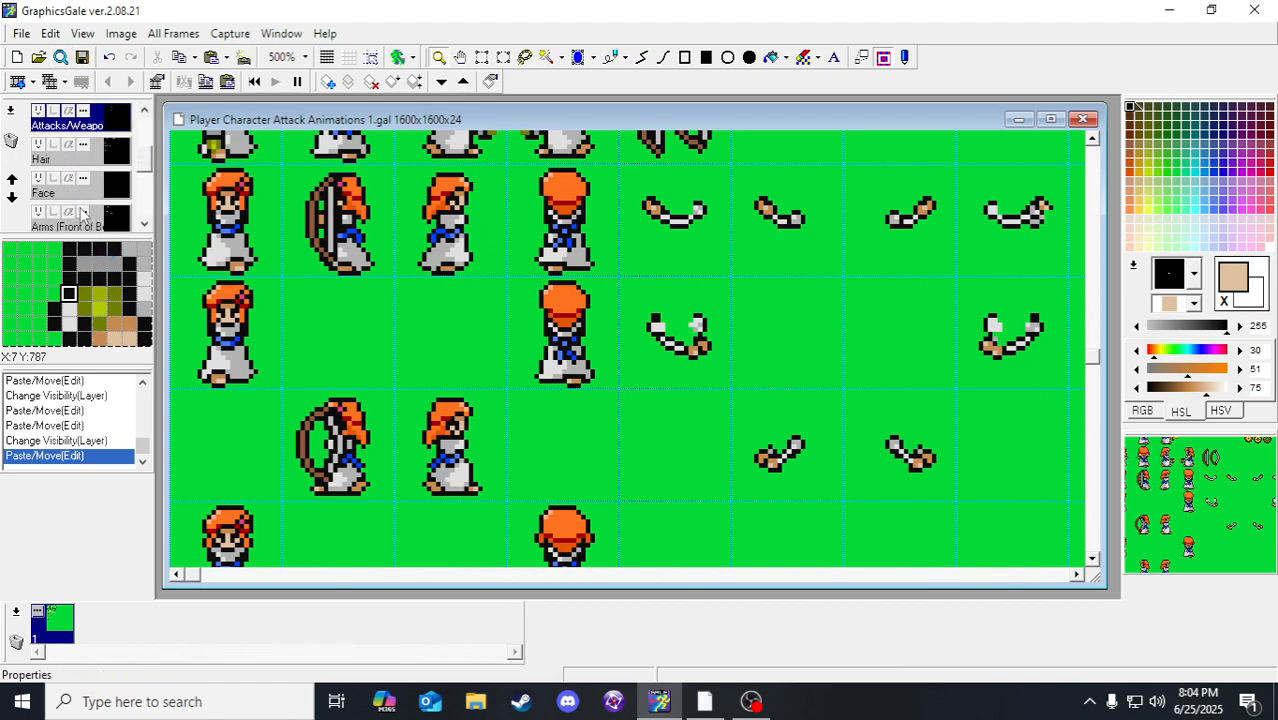
pyautogui.click(482, 57)
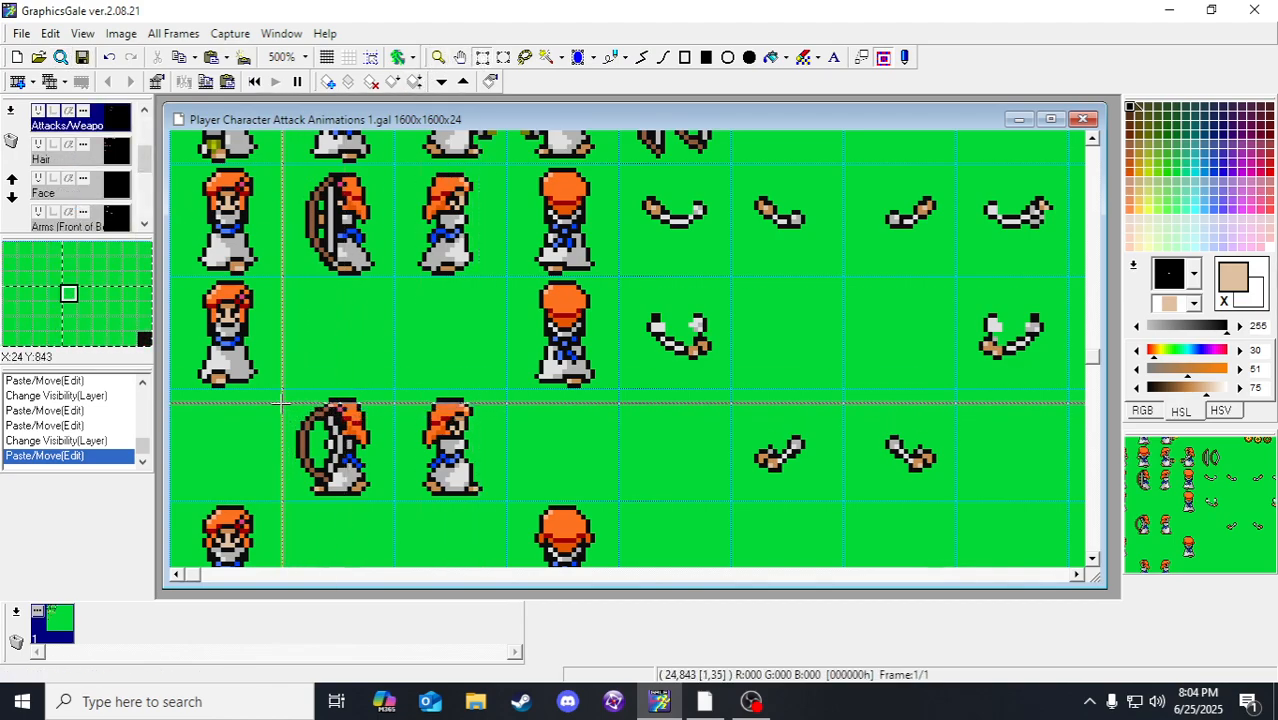
pyautogui.moveTo(300, 379); pyautogui.dragTo(385, 510)
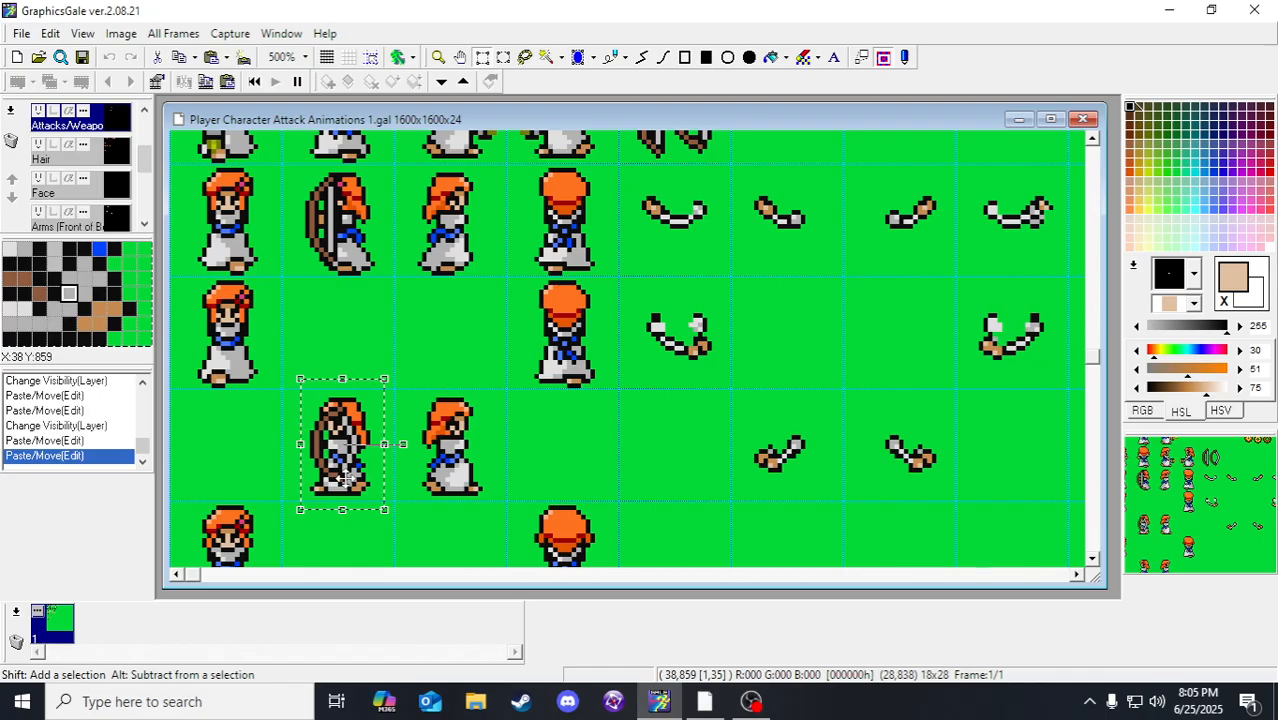
pyautogui.click(305, 488)
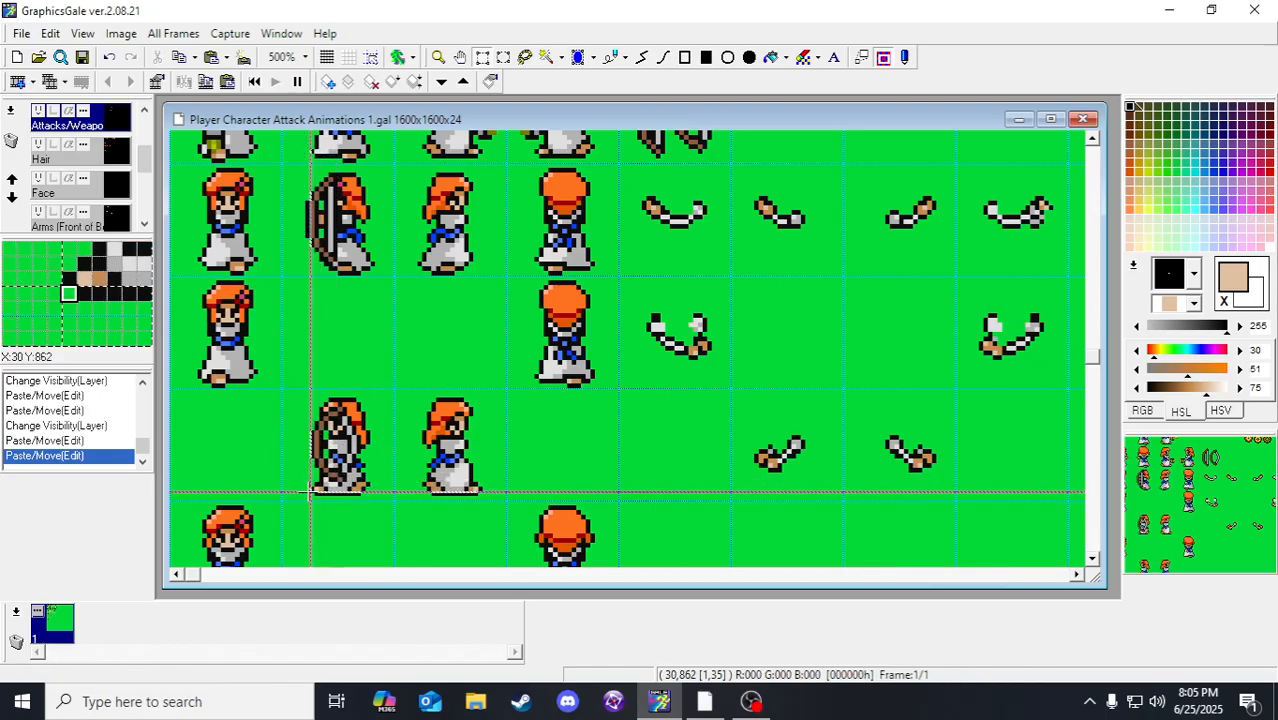
pyautogui.moveTo(281, 374); pyautogui.dragTo(371, 510)
pyautogui.click(371, 510)
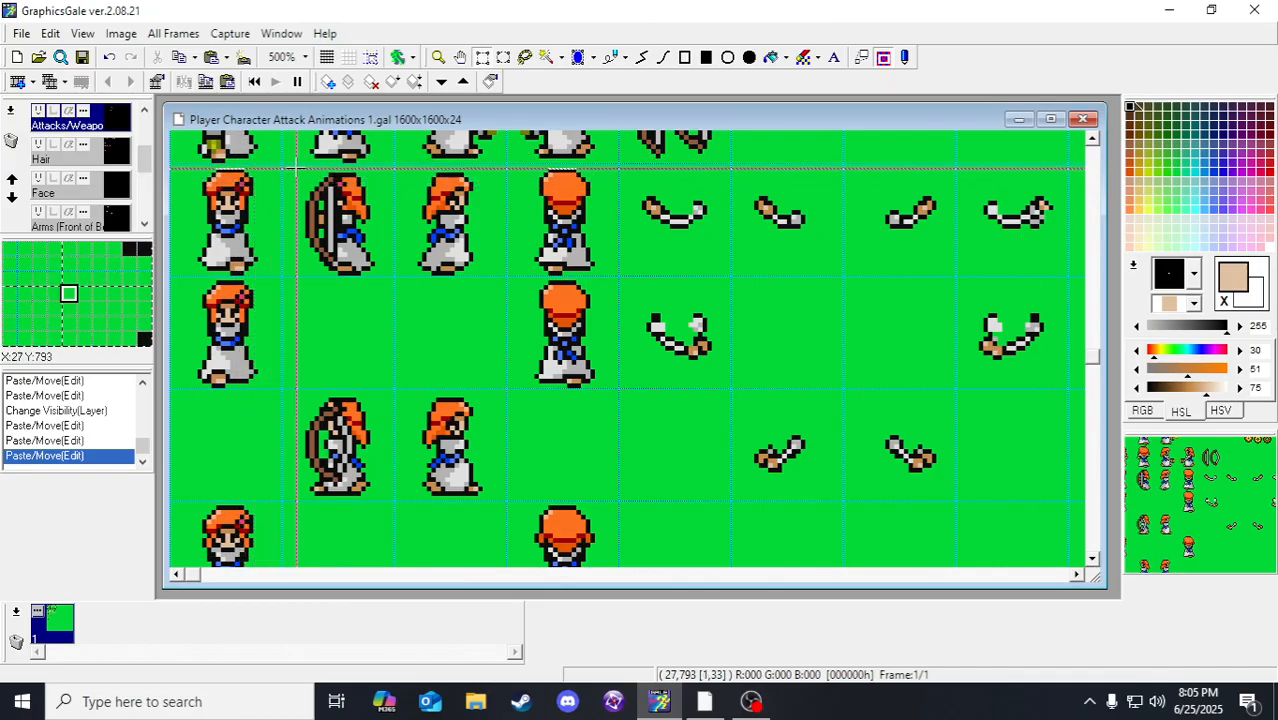
# Step: Paste the column with both left-facing bows onto the Miscellaneous layer at position 27,793 and drop it
pyautogui.scroll(-3, 105, 185)
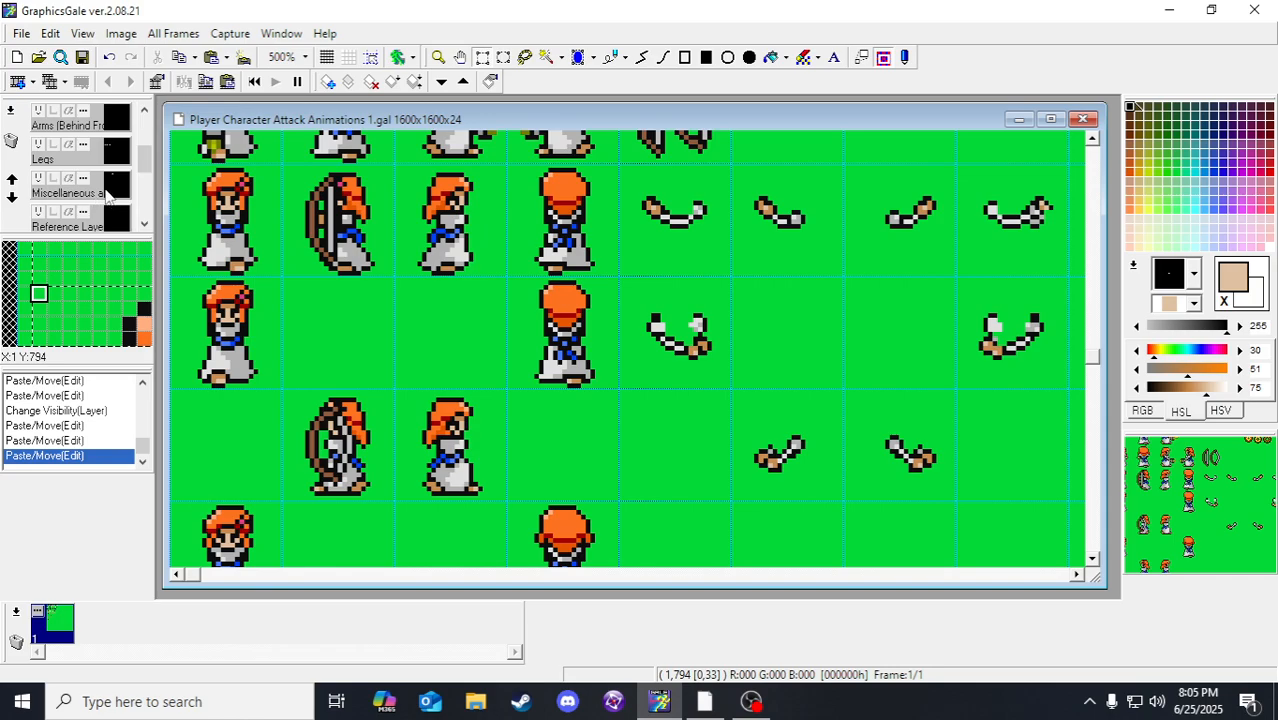
pyautogui.click(80, 193)
pyautogui.click(38, 180)
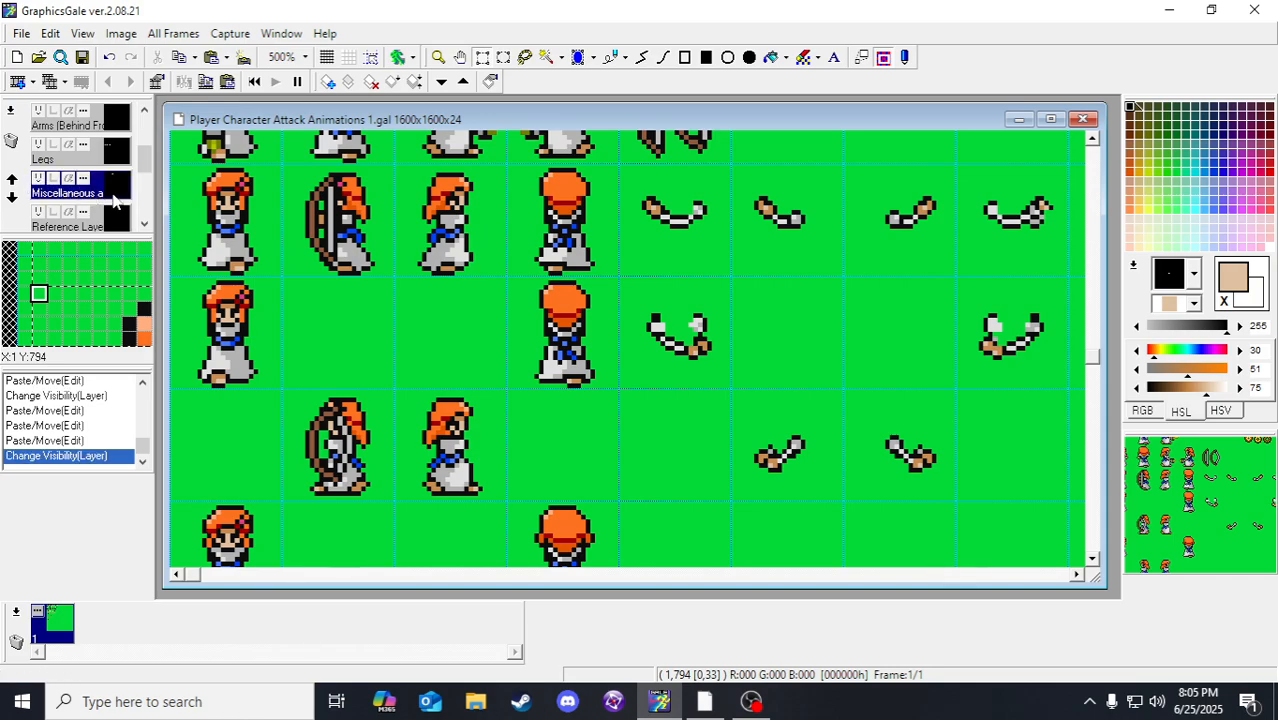
pyautogui.hotkey('ctrl', 'v')
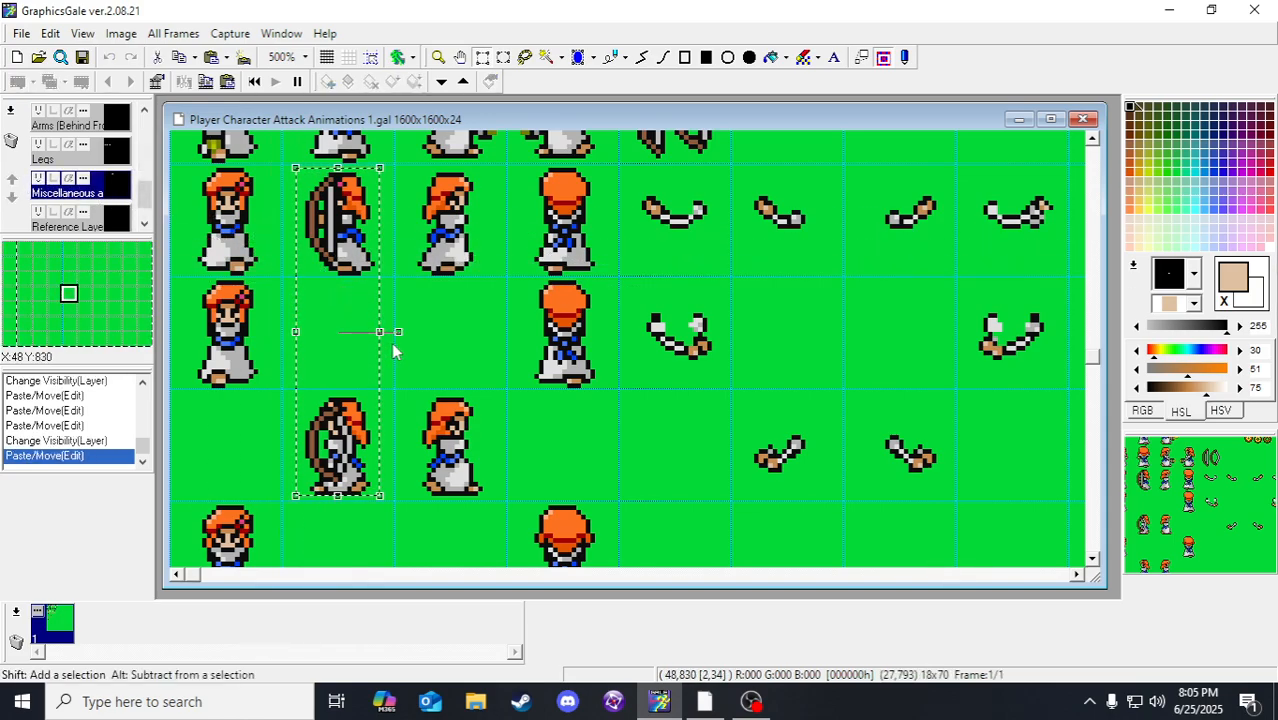
pyautogui.click(393, 351)
# Step: Remove the two left-facing bows from the Attacks/Weapons layer
pyautogui.scroll(4, 70, 165)
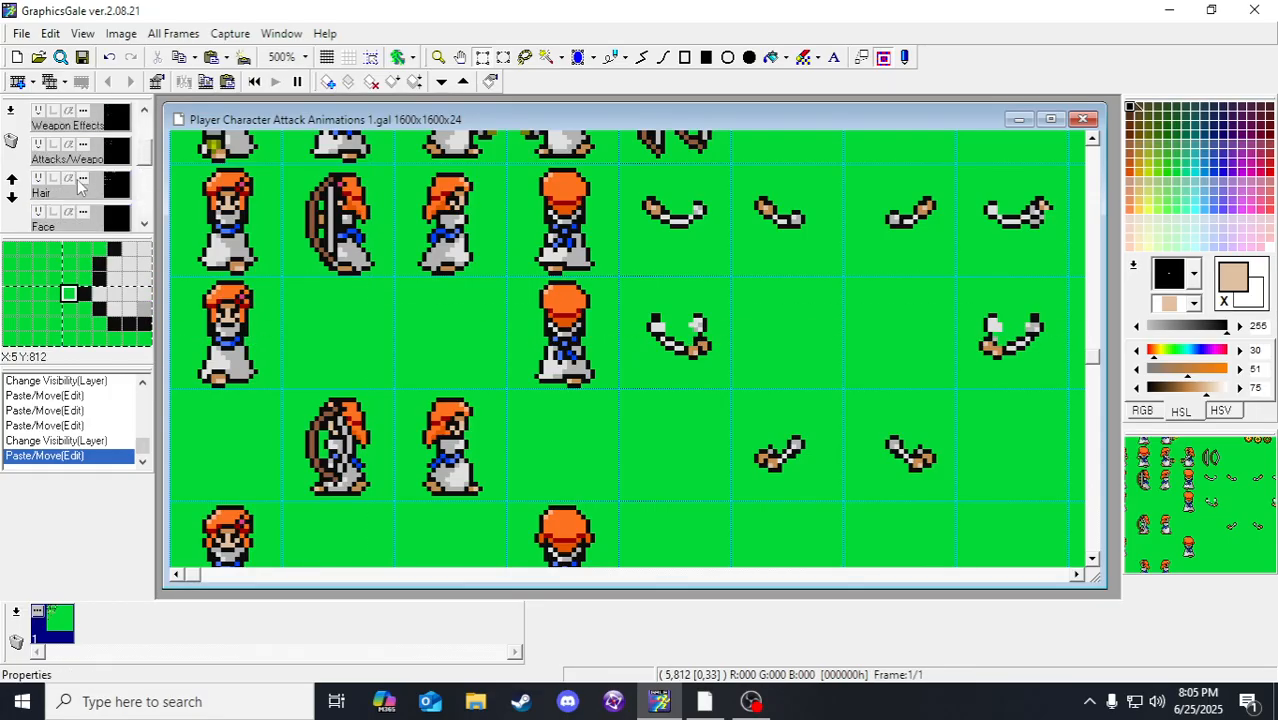
pyautogui.click(85, 160)
pyautogui.moveTo(385, 428); pyautogui.dragTo(374, 508)
pyautogui.press('Delete')
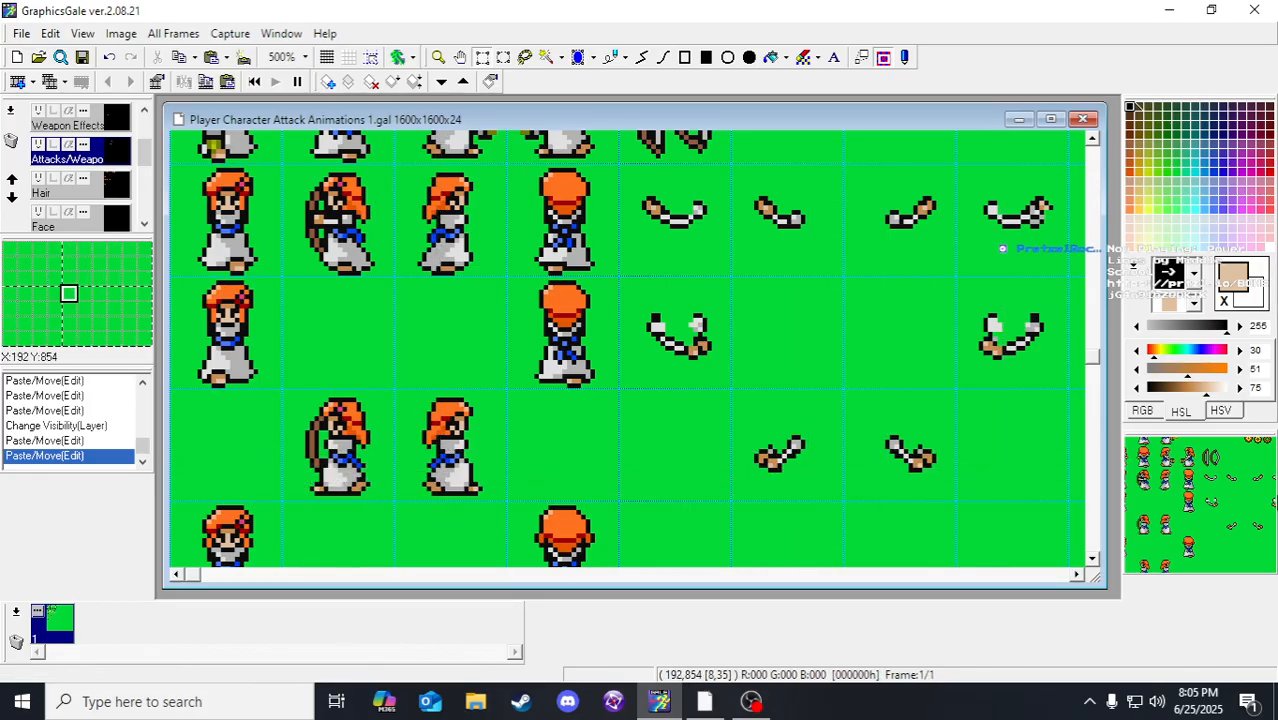
# Step: On the Arms (Front of Body) layer, shift the upper bow-holding character's front arm down one pixel
pyautogui.scroll(2, 1160, 534)
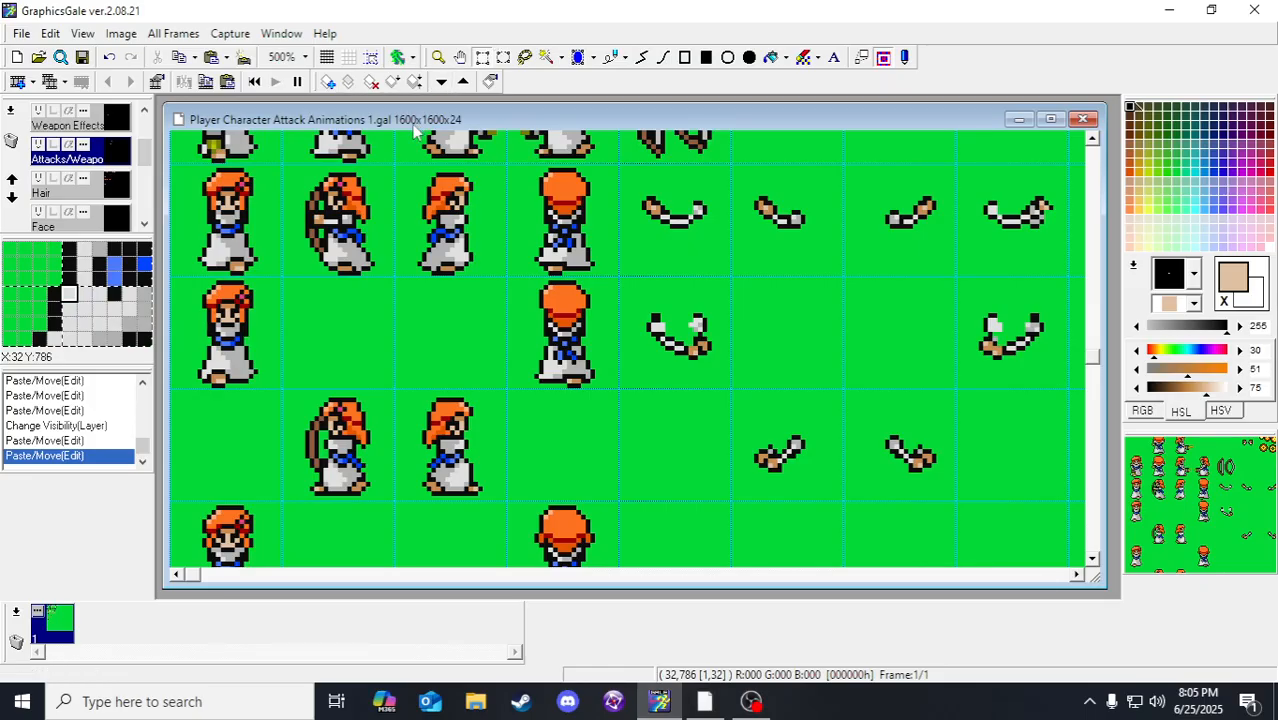
pyautogui.scroll(-3, 92, 178)
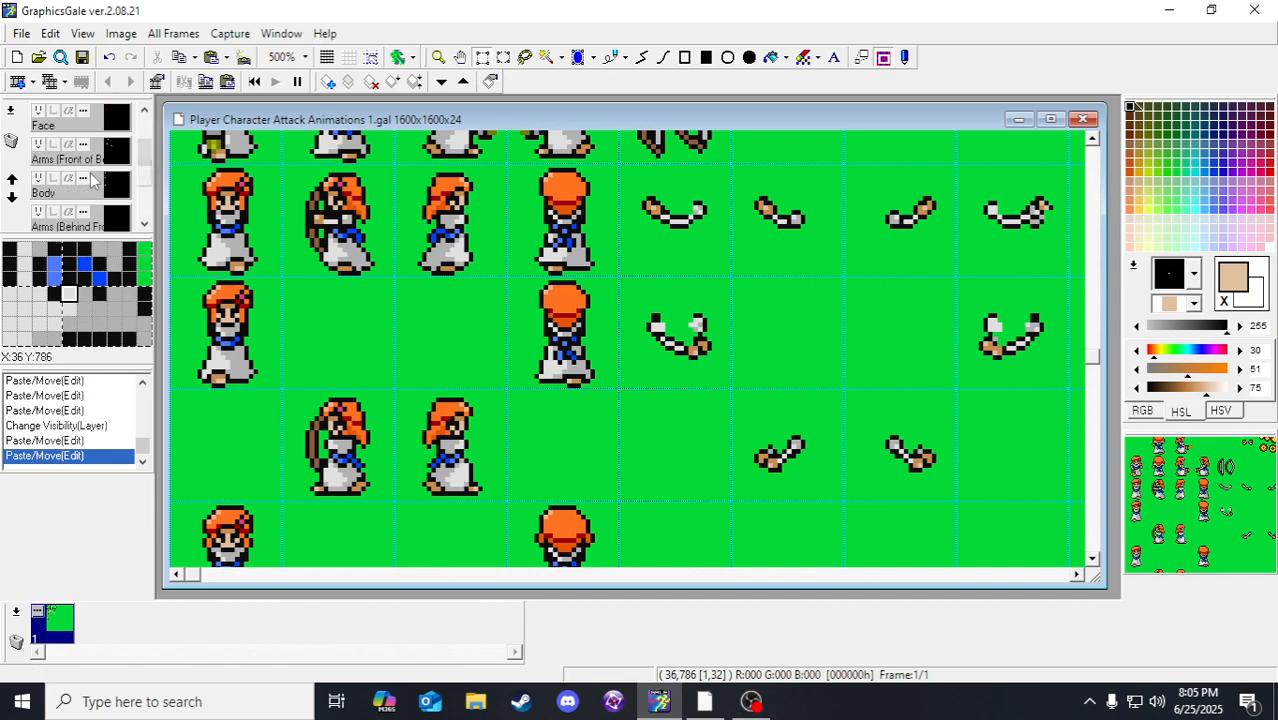
pyautogui.click(112, 154)
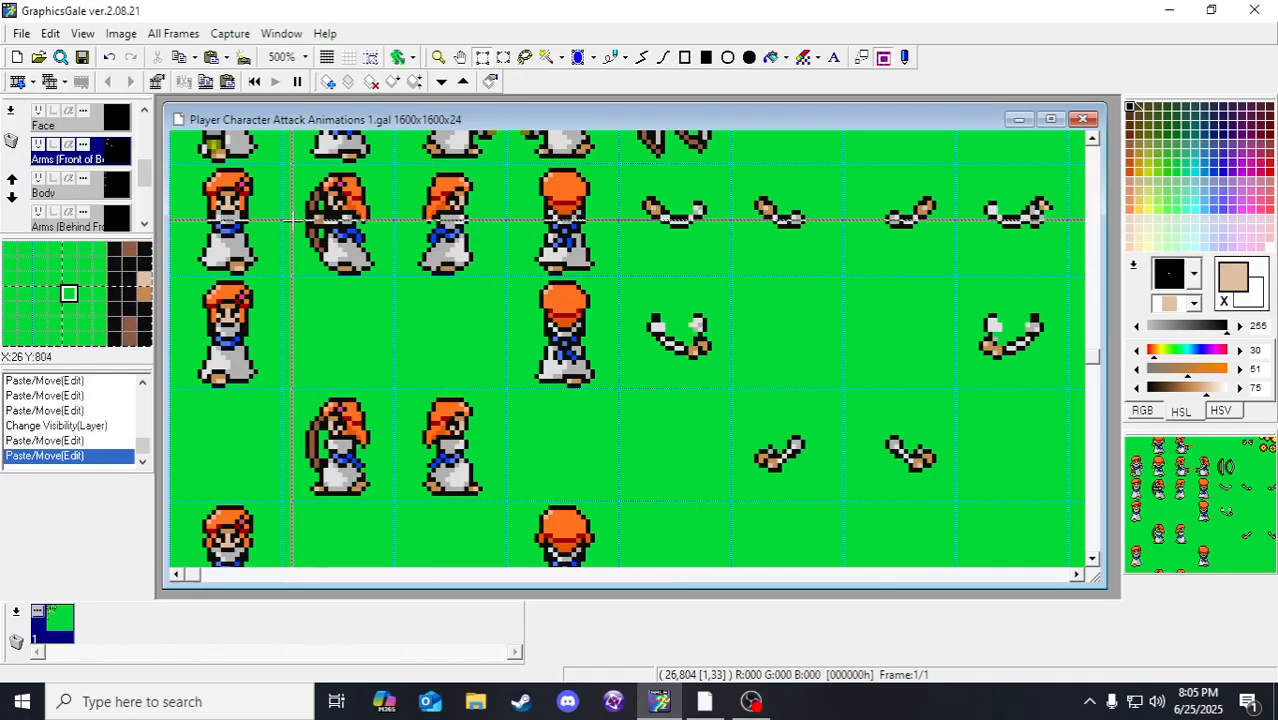
pyautogui.moveTo(291, 191); pyautogui.dragTo(334, 267)
pyautogui.press('Down')
pyautogui.click(337, 294)
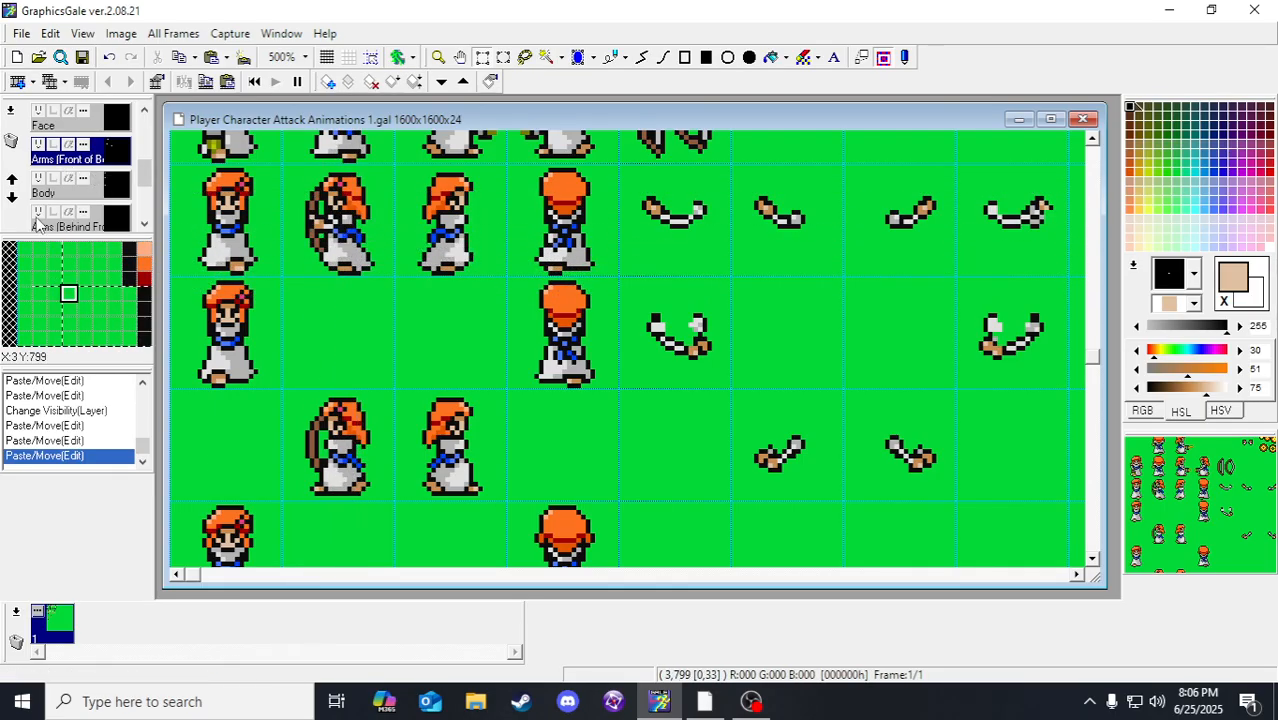
# Step: With the layer for arms behind the body active, select the upper character's bow-hand area and nudge it one pixel left
pyautogui.click(105, 226)
pyautogui.moveTo(286, 182); pyautogui.dragTo(395, 303)
pyautogui.click(397, 303)
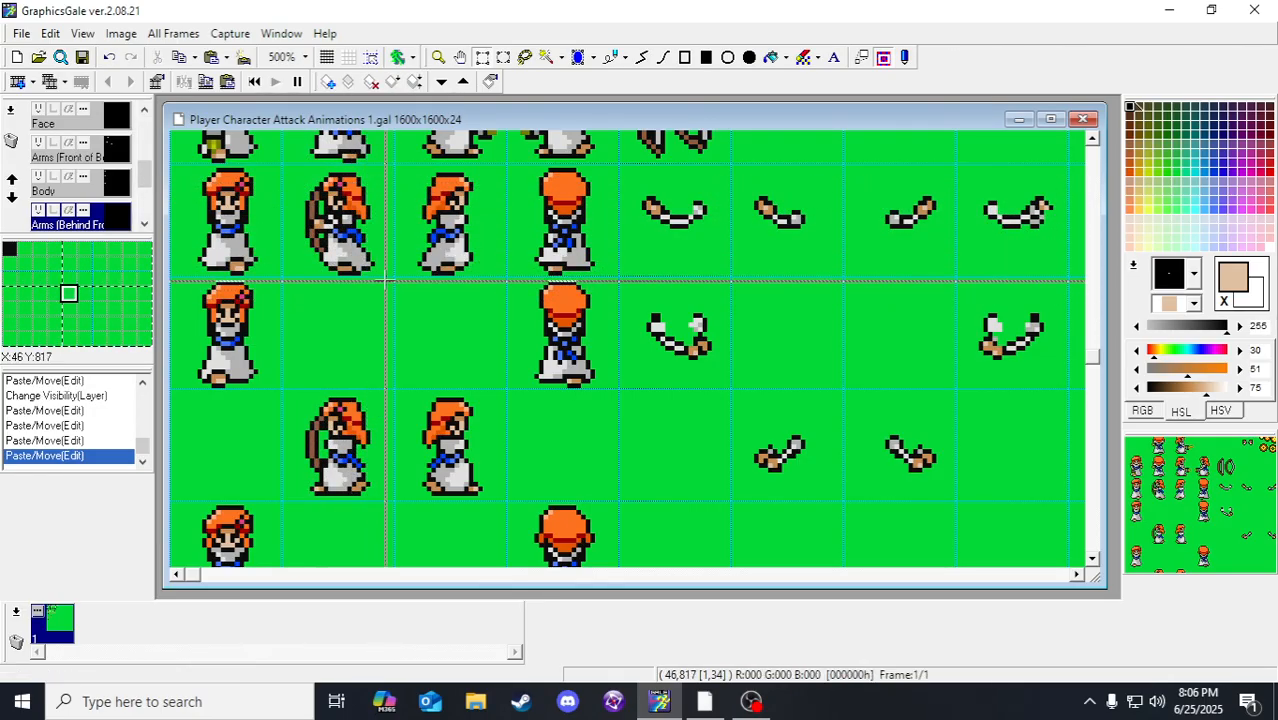
pyautogui.moveTo(290, 198); pyautogui.dragTo(330, 258)
pyautogui.press('Left')
pyautogui.click(266, 238)
# Step: Magnify the sprites to 900% and fill the gap between hand and body with sleeve pixels on the Arms (Front of Body) layer
pyautogui.click(116, 163)
pyautogui.click(342, 262)
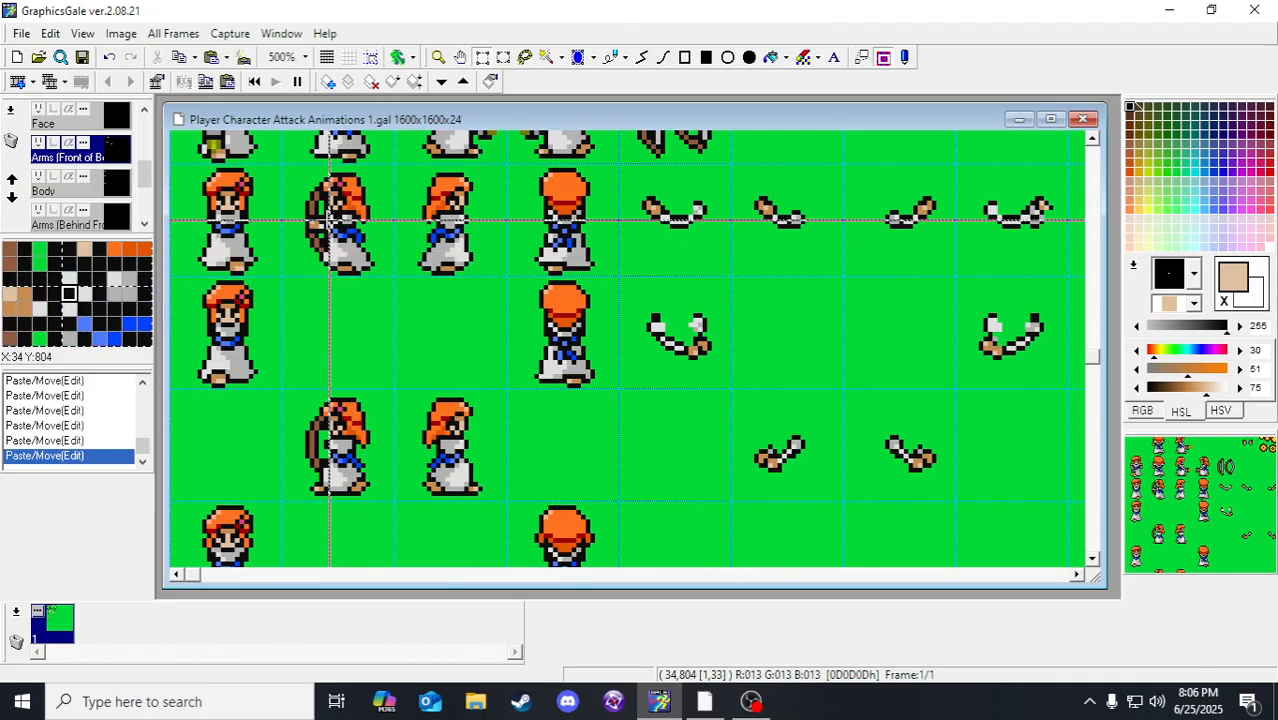
pyautogui.click(437, 57)
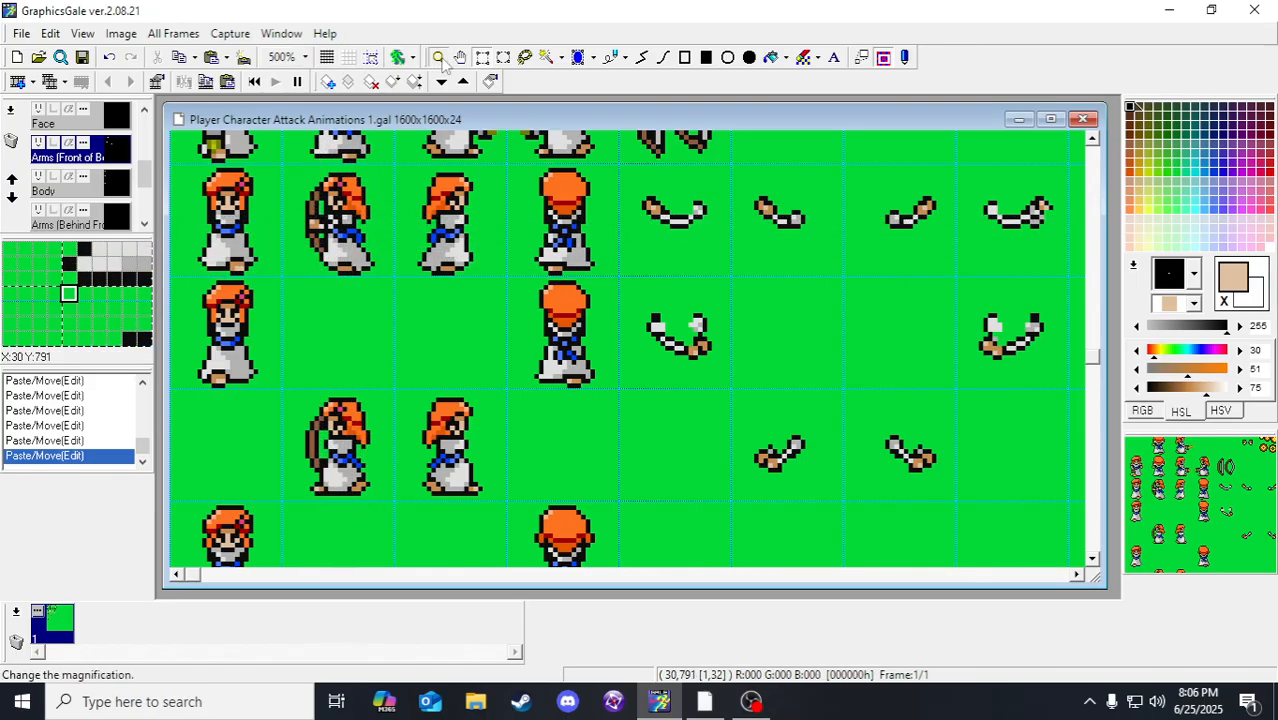
pyautogui.click(313, 206)
pyautogui.click(313, 206)
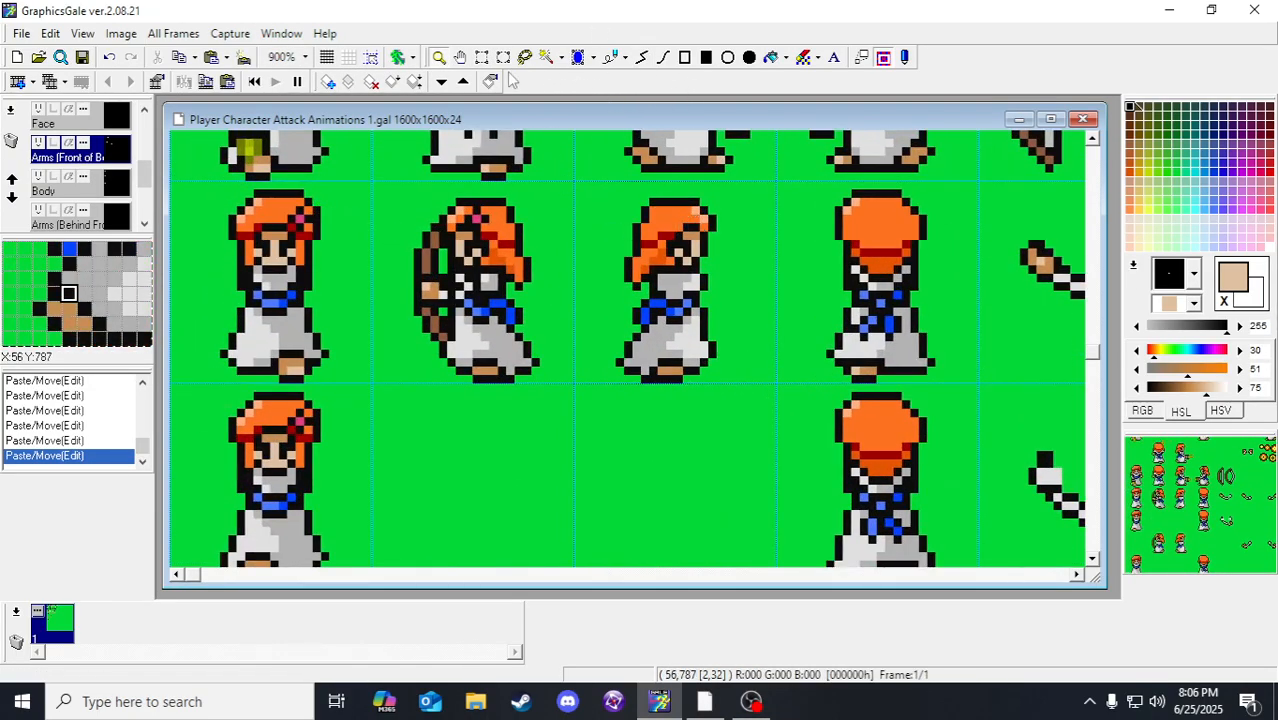
pyautogui.click(481, 57)
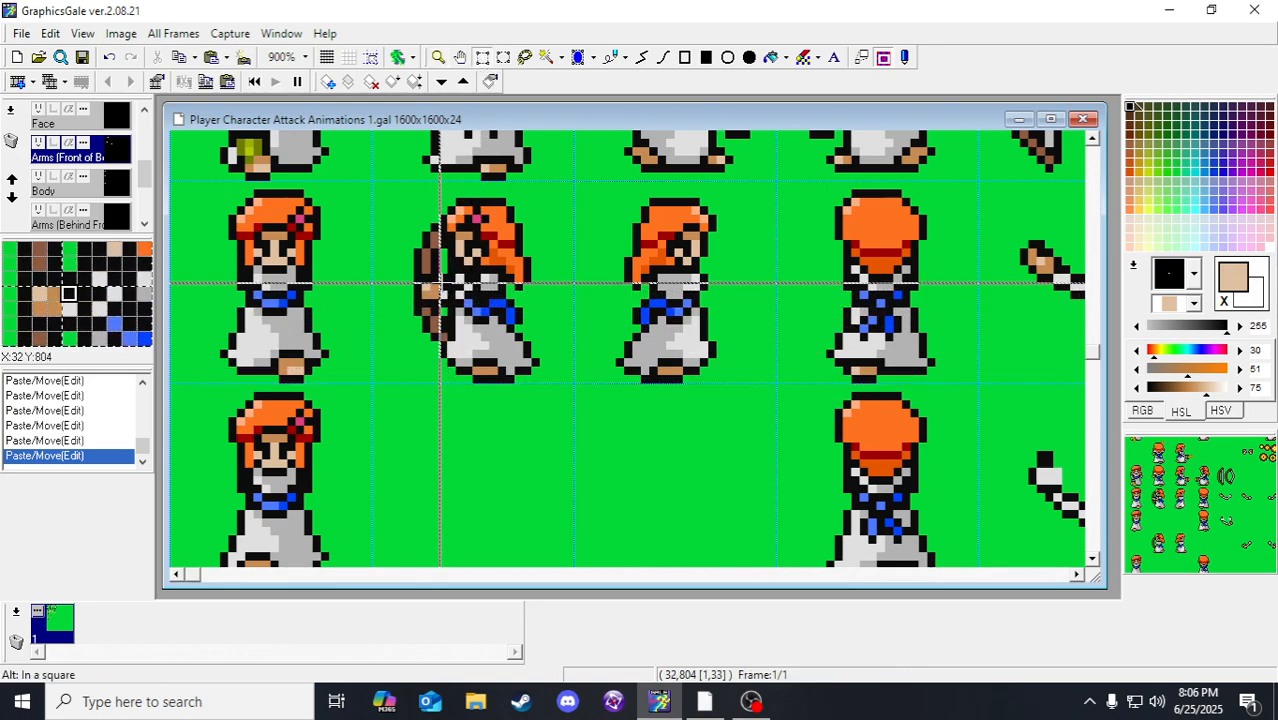
pyautogui.moveTo(440, 283)
pyautogui.mouseDown()
pyautogui.moveTo(449, 310)
pyautogui.moveTo(459, 296)
pyautogui.mouseUp()
pyautogui.click(560, 300)
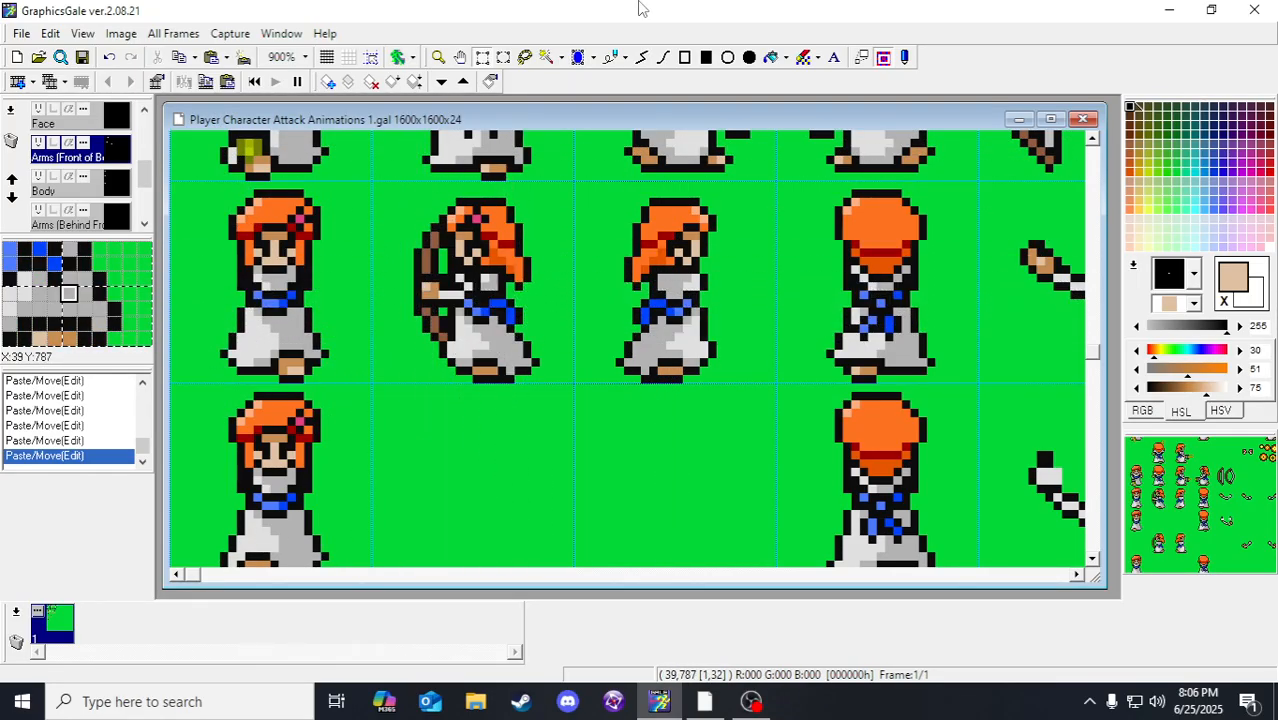
# Step: Draw a skin-coloured touch-up pixel on the bow hand with the Connect Line tool
pyautogui.click(655, 58)
pyautogui.click(432, 298)
pyautogui.click(432, 298)
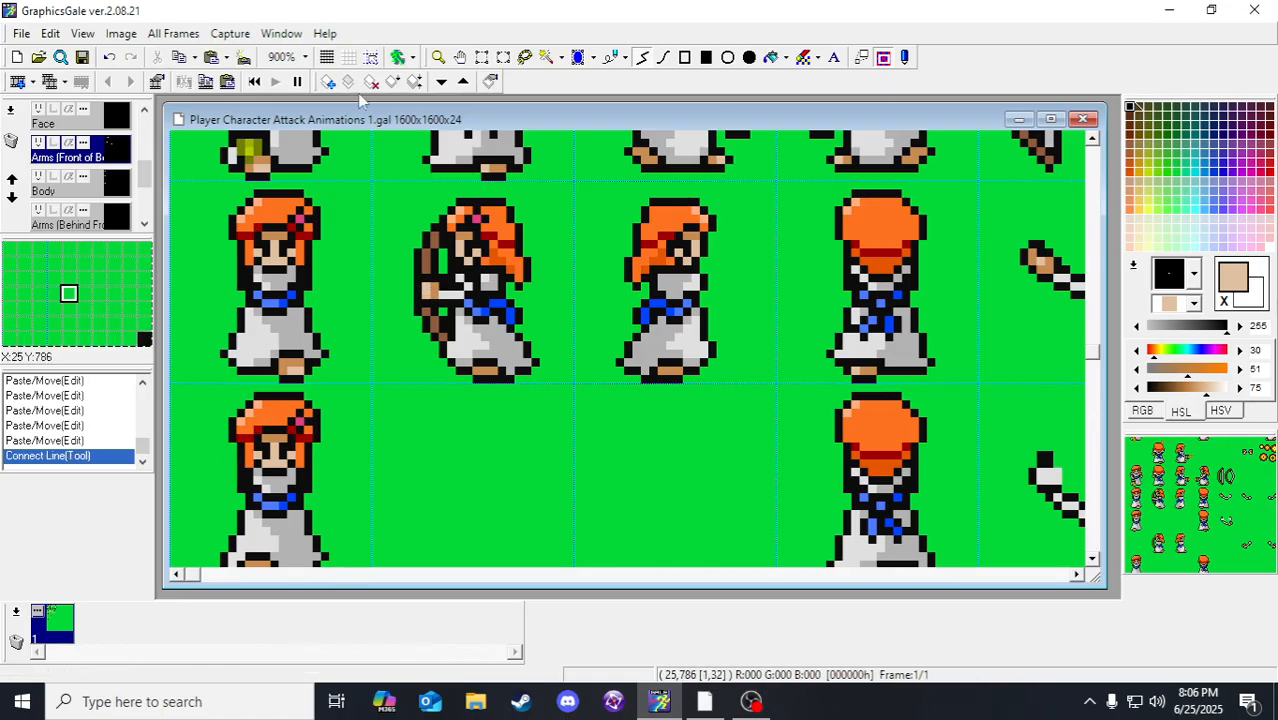
# Step: Shift the bow hand one pixel left on the Arms (Front of Body) layer and adjust the wrist pixels beside it
pyautogui.click(482, 57)
pyautogui.moveTo(392, 268); pyautogui.dragTo(449, 343)
pyautogui.press('Left')
pyautogui.click(449, 348)
pyautogui.moveTo(432, 290); pyautogui.dragTo(440, 304)
pyautogui.click(465, 308)
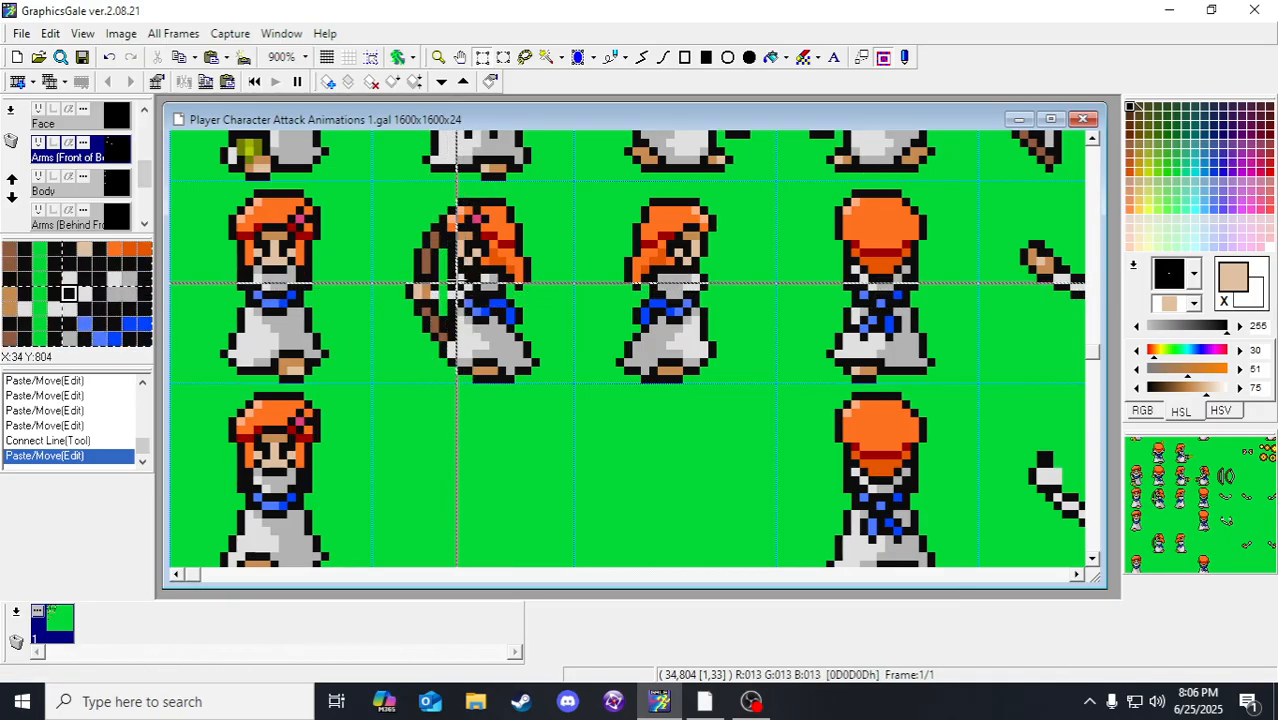
# Step: Move the 1x4-pixel sleeve column at 33,803 one pixel left to close the arm gap, and check the sprite
pyautogui.moveTo(458, 272); pyautogui.dragTo(452, 292)
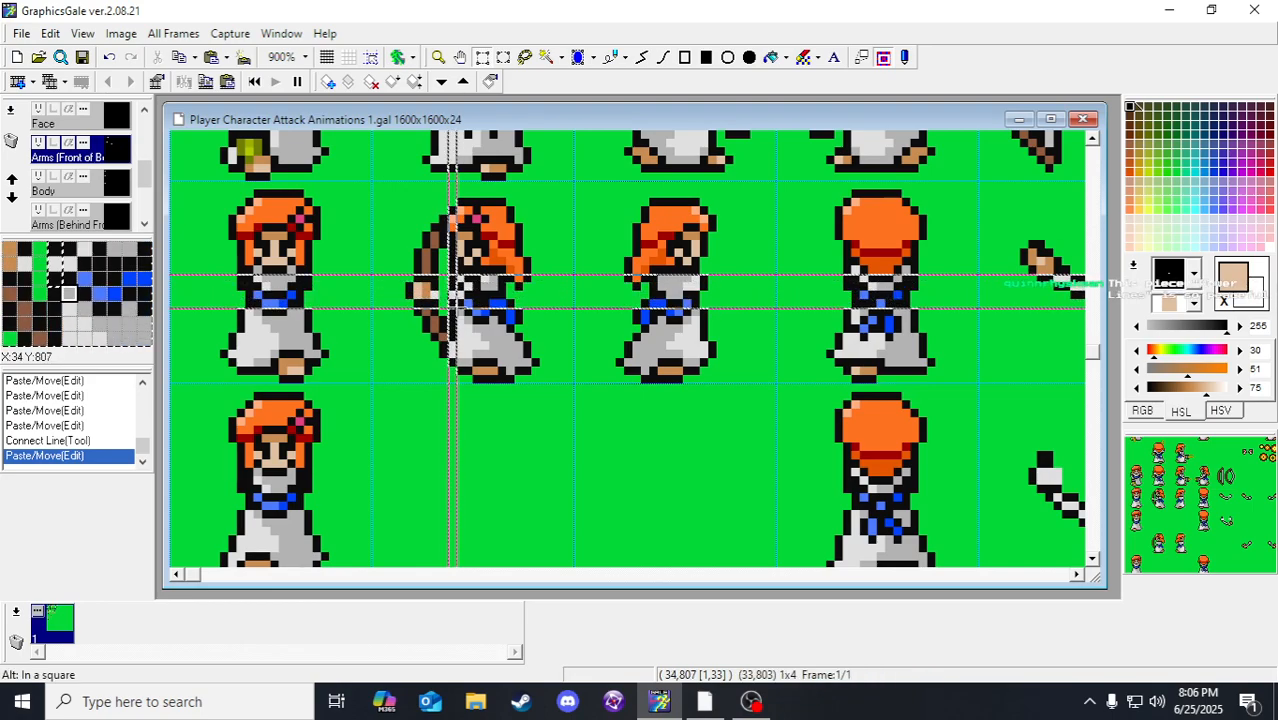
pyautogui.press('Left')
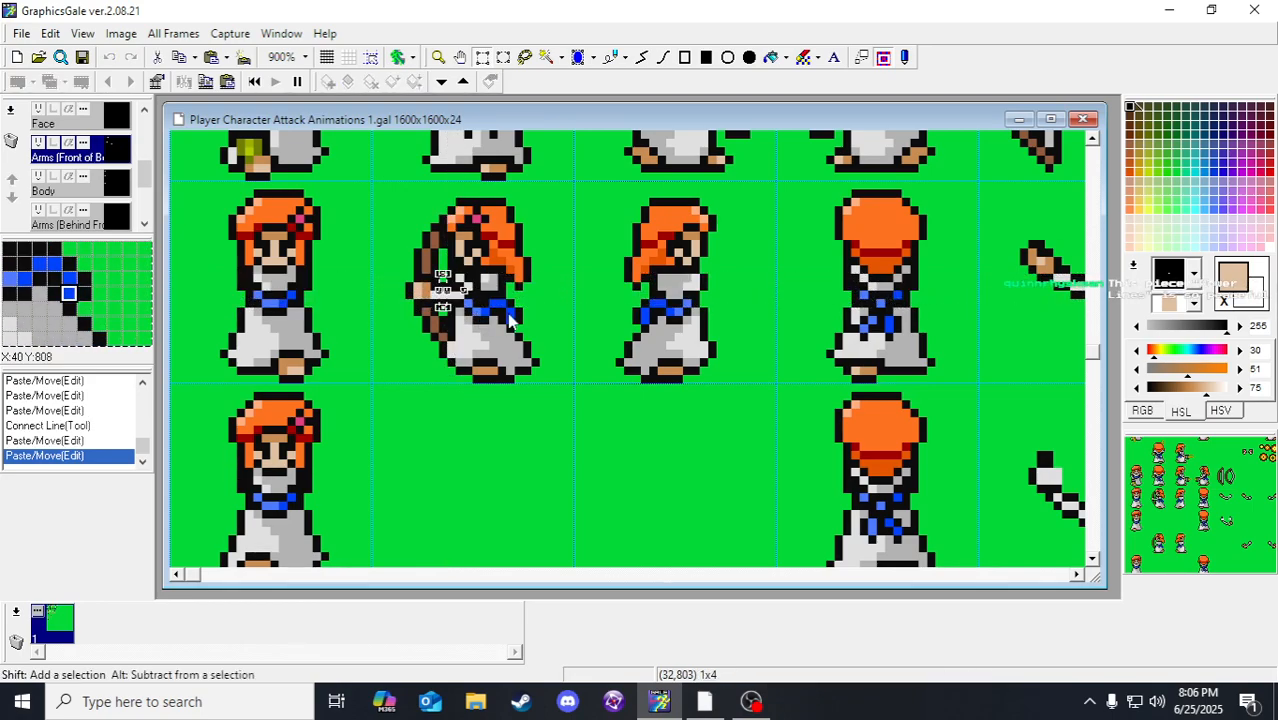
pyautogui.scroll(3, 510, 330)
pyautogui.click(510, 372)
pyautogui.scroll(-1, 482, 392)
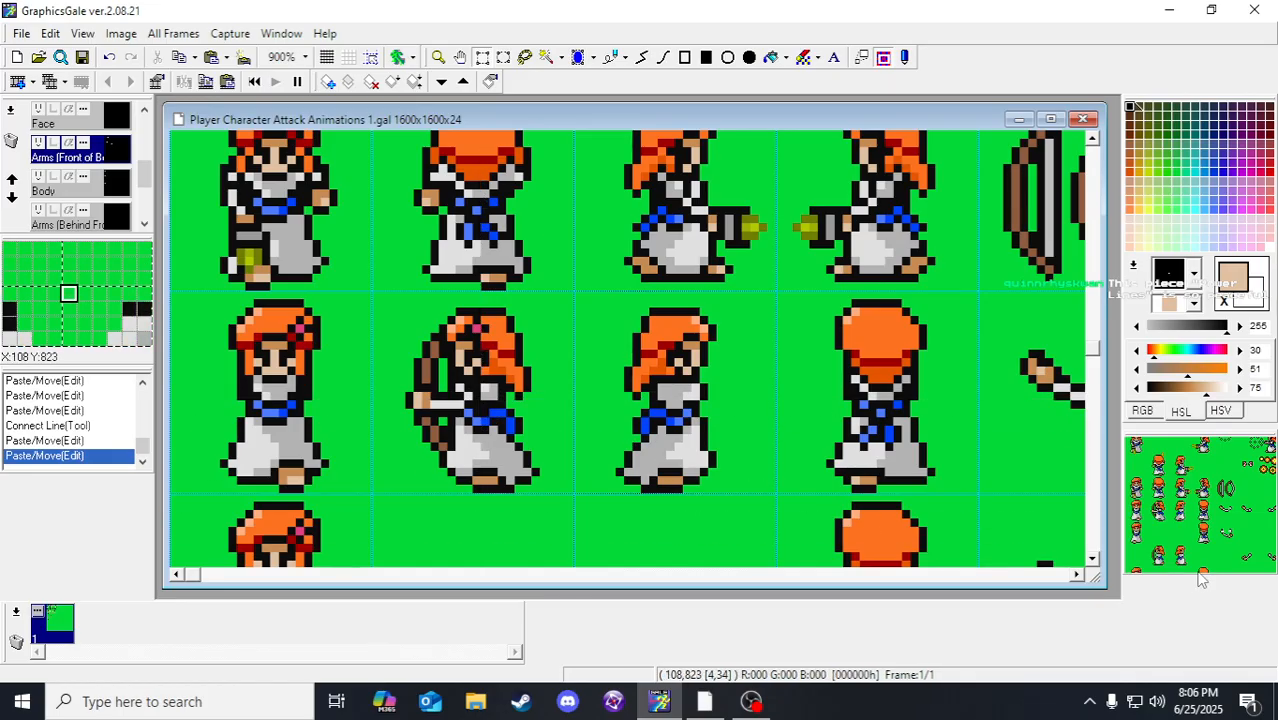
pyautogui.moveTo(1212, 538); pyautogui.dragTo(1218, 514)
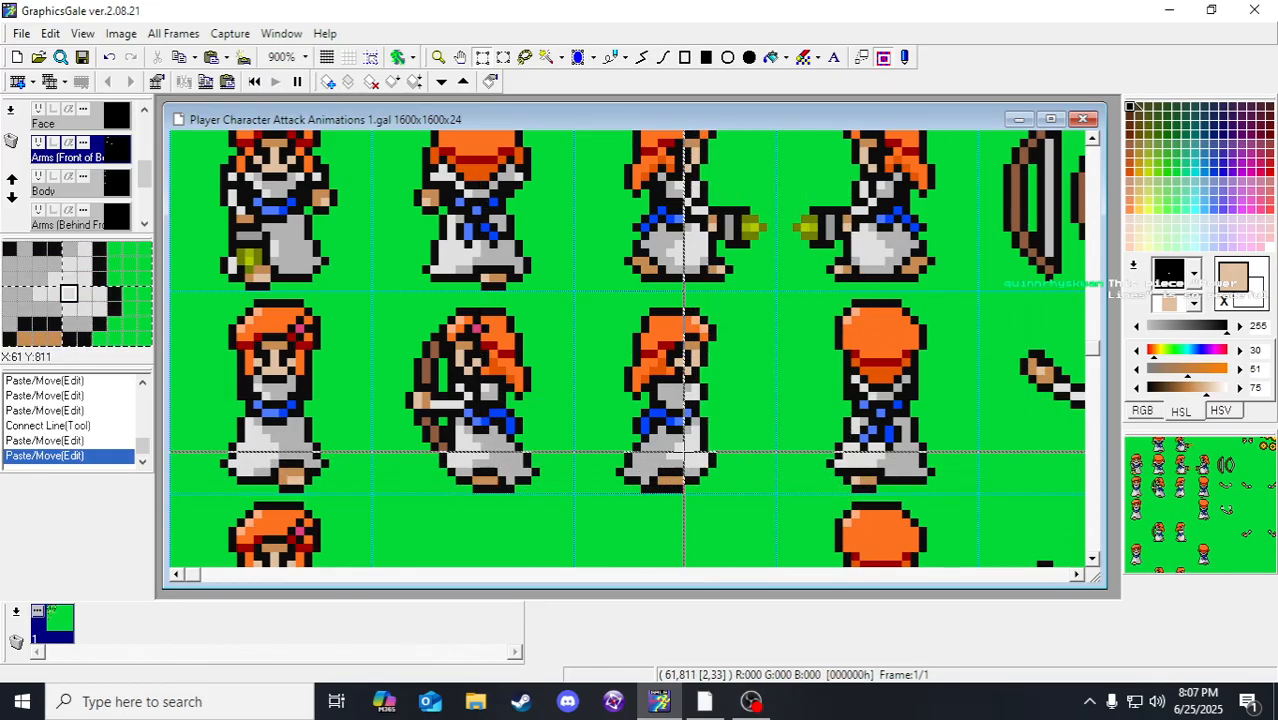
# Step: Try raising the bow-holding character's outstretched hand and forearm by one pixel
pyautogui.moveTo(461, 395); pyautogui.dragTo(474, 433)
pyautogui.click(478, 443)
pyautogui.moveTo(459, 386); pyautogui.dragTo(508, 485)
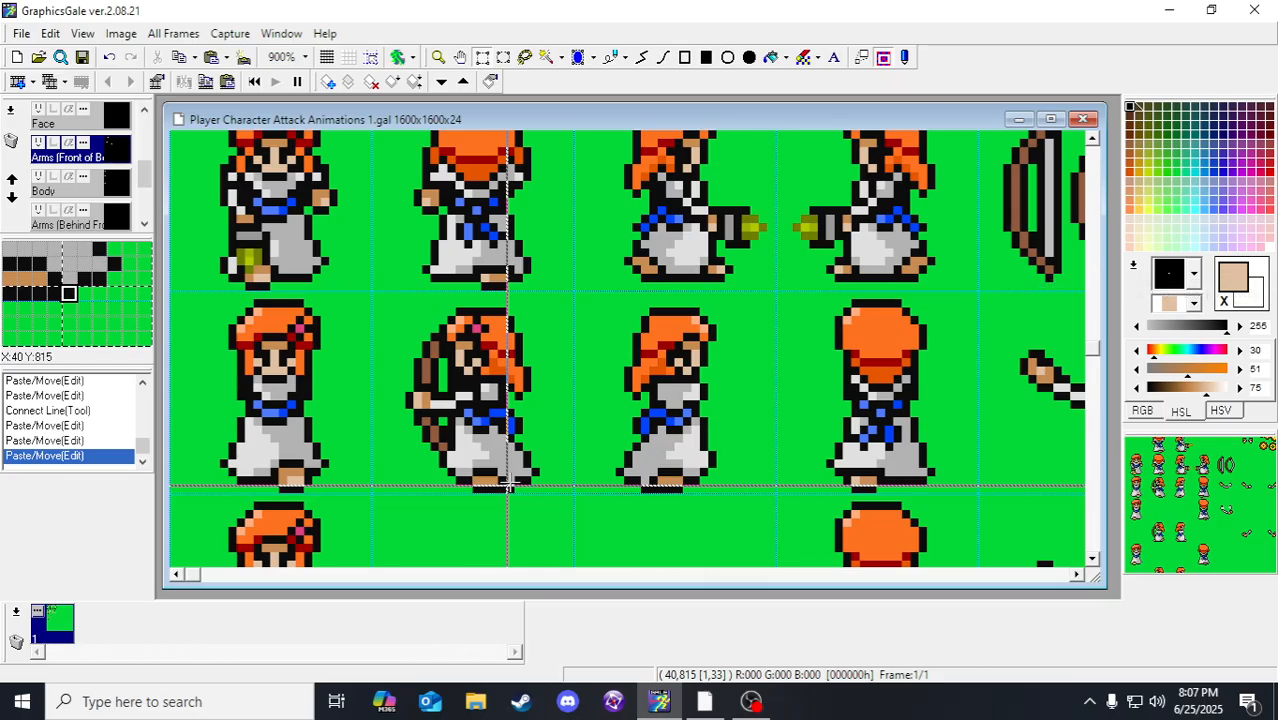
pyautogui.moveTo(405, 374); pyautogui.dragTo(460, 434)
pyautogui.press('Up')
pyautogui.click(523, 510)
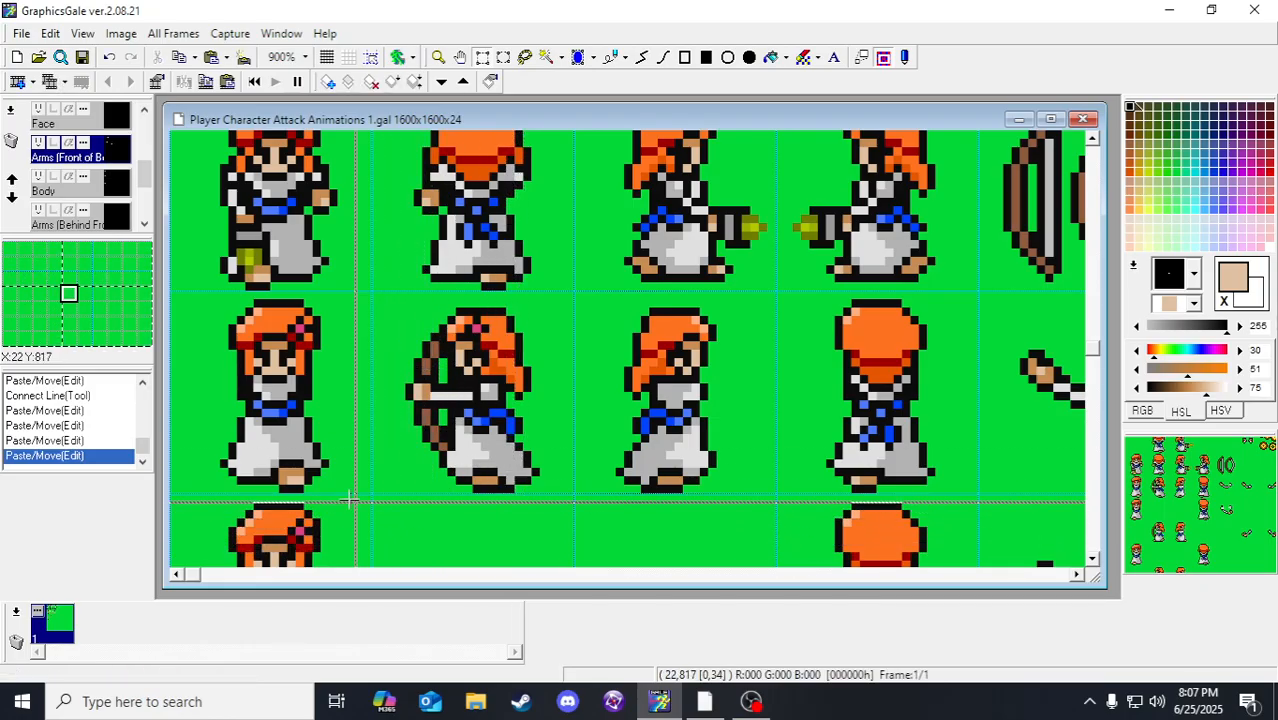
# Step: Try repositioning the hand and wrist pixels separately, and undo the last three arm moves
pyautogui.moveTo(381, 375); pyautogui.dragTo(431, 433)
pyautogui.moveTo(429, 376); pyautogui.dragTo(446, 382)
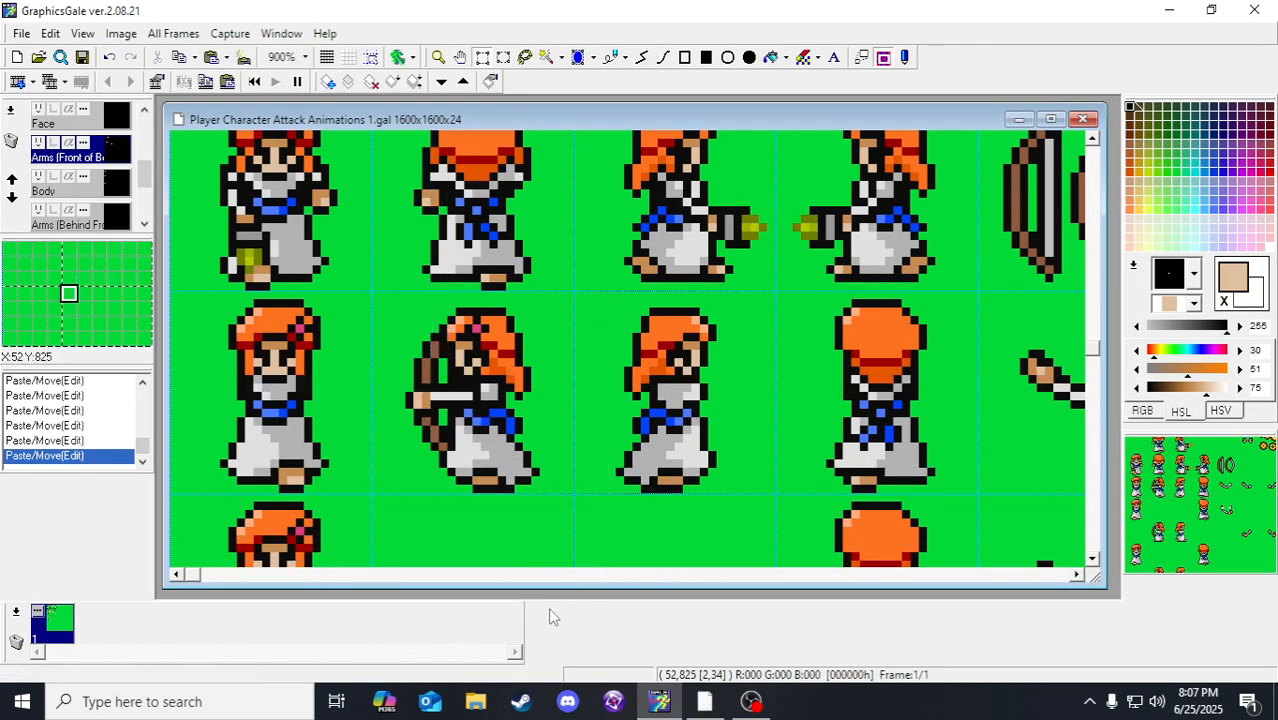
pyautogui.hotkey('ctrl', 'z')
pyautogui.hotkey('ctrl', 'z')
pyautogui.hotkey('ctrl', 'z')
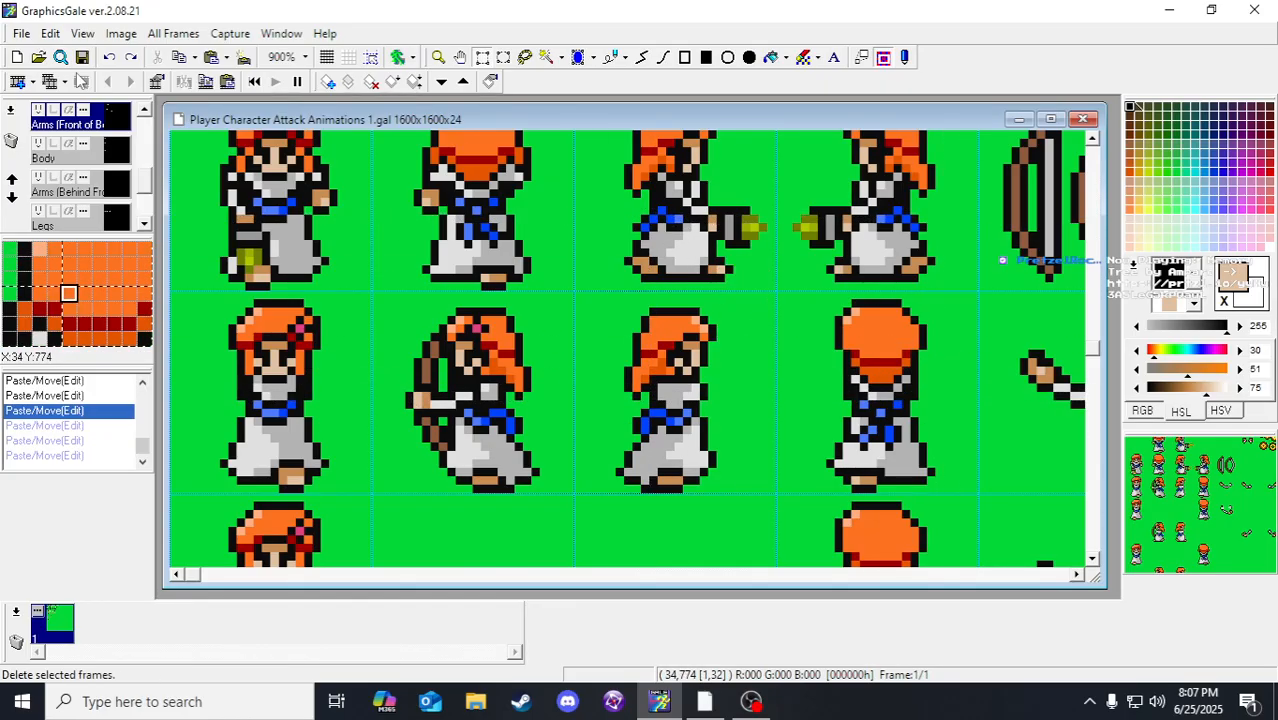
# Step: Select the 2x4-pixel sleeve section at 33,803 on the Arms (Front of Body) layer and reposition the forearm pixels toward the hand
pyautogui.scroll(2, 420, 445)
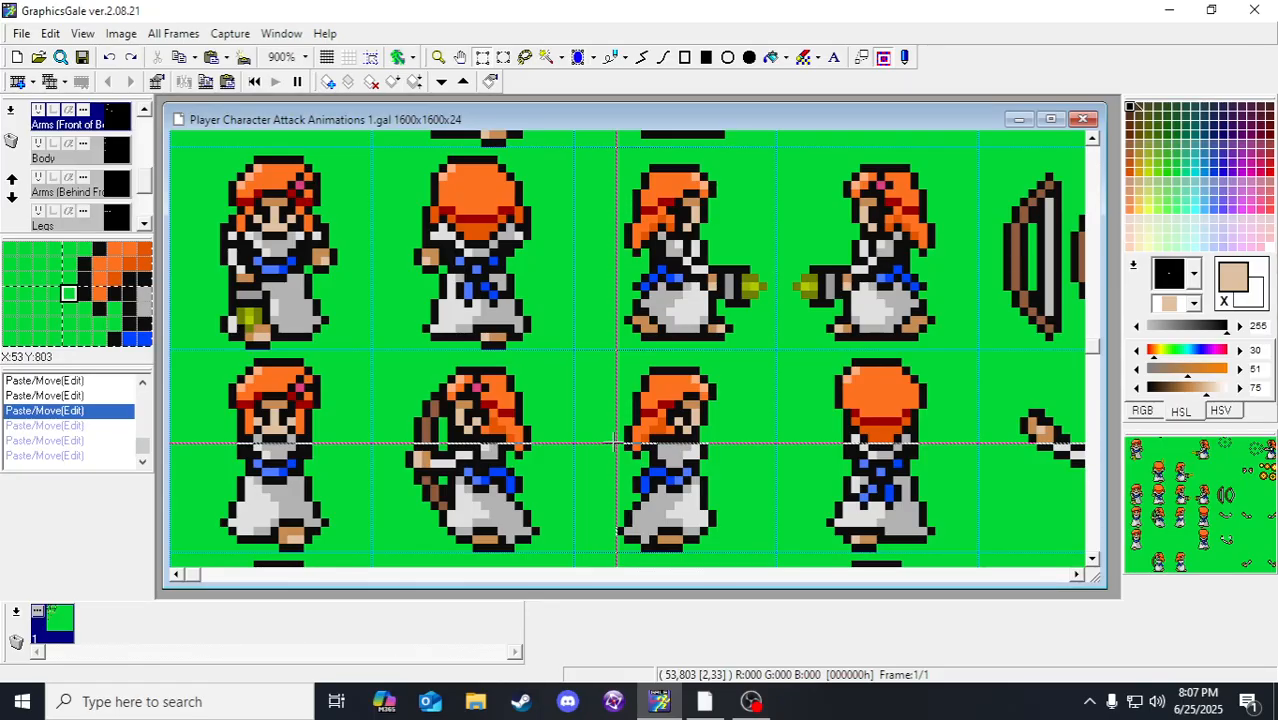
pyautogui.scroll(-2, 613, 443)
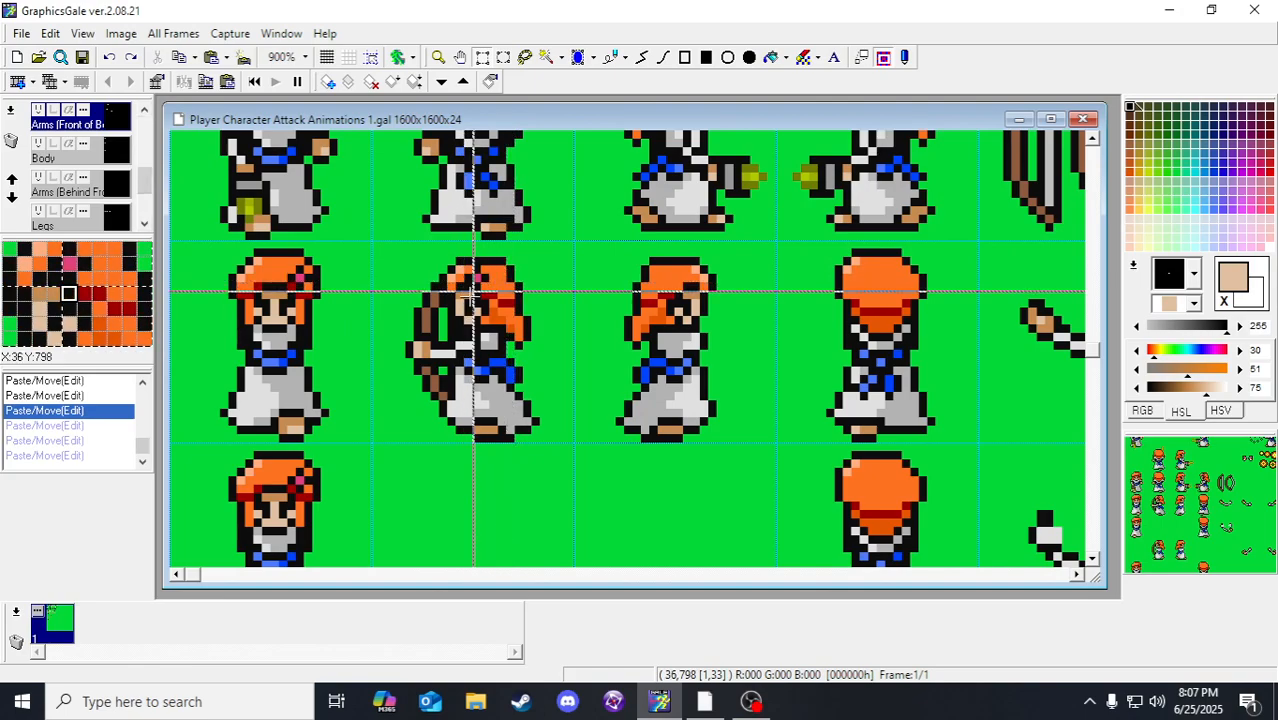
pyautogui.moveTo(474, 296); pyautogui.dragTo(553, 433)
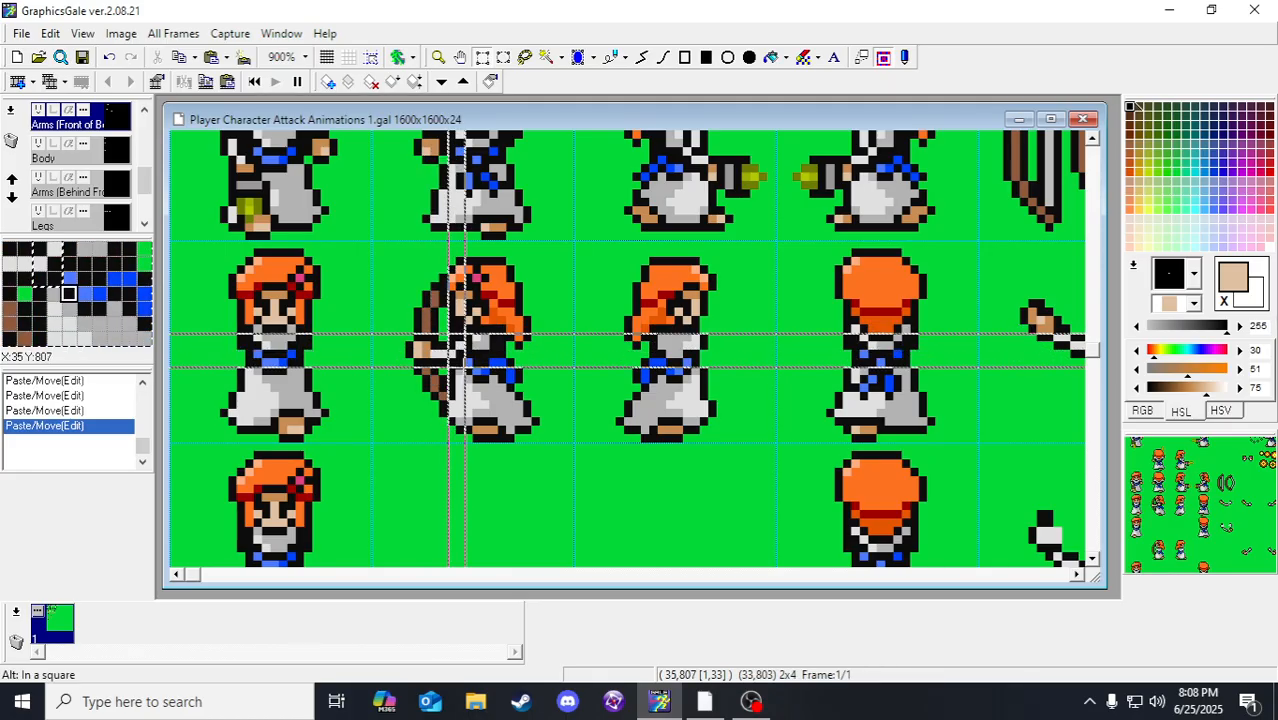
pyautogui.moveTo(449, 333); pyautogui.dragTo(432, 333)
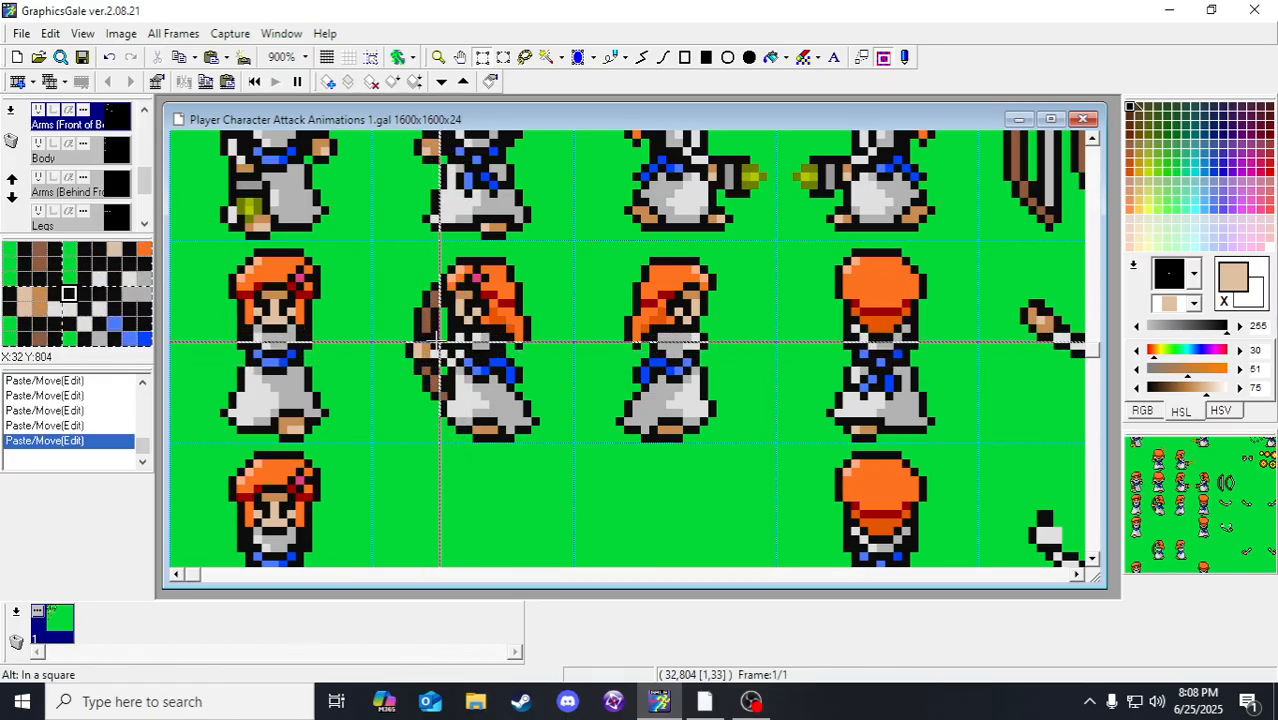
pyautogui.click(442, 368)
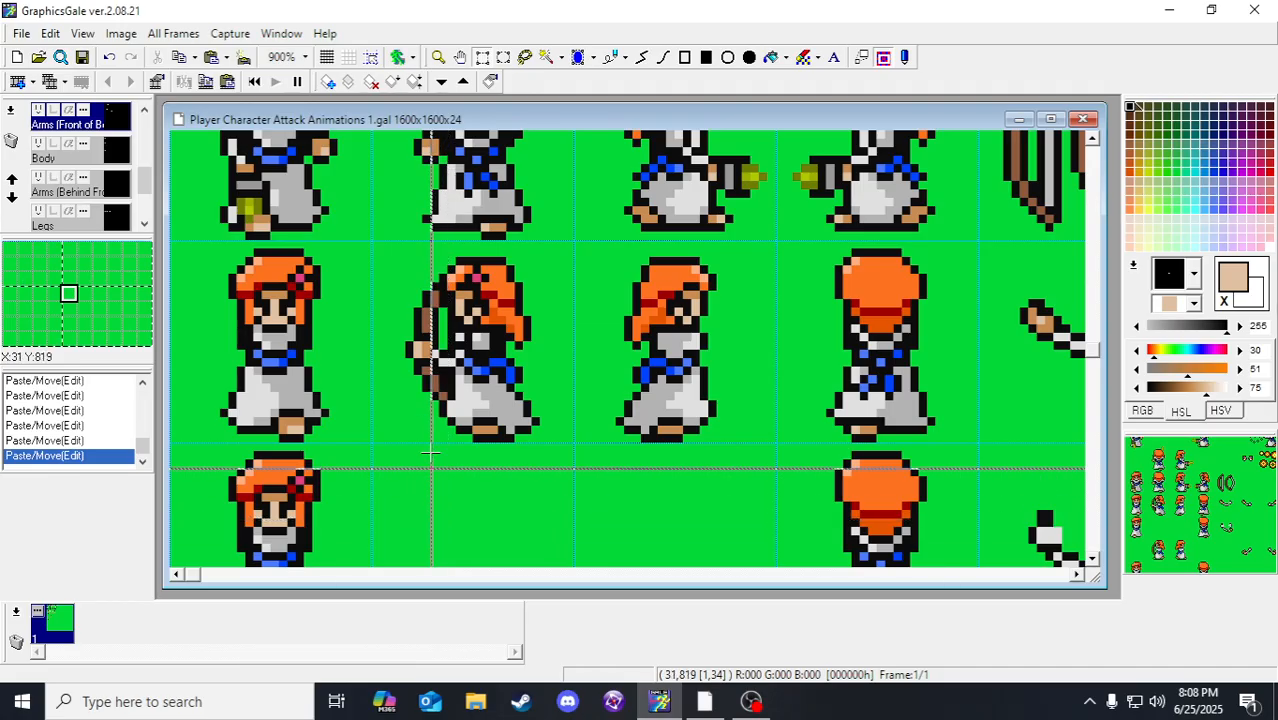
# Step: Try alternative positions for the forearm and sleeve section of the bow-holding character's outstretched arm, and undo them
pyautogui.moveTo(439, 340); pyautogui.dragTo(457, 386)
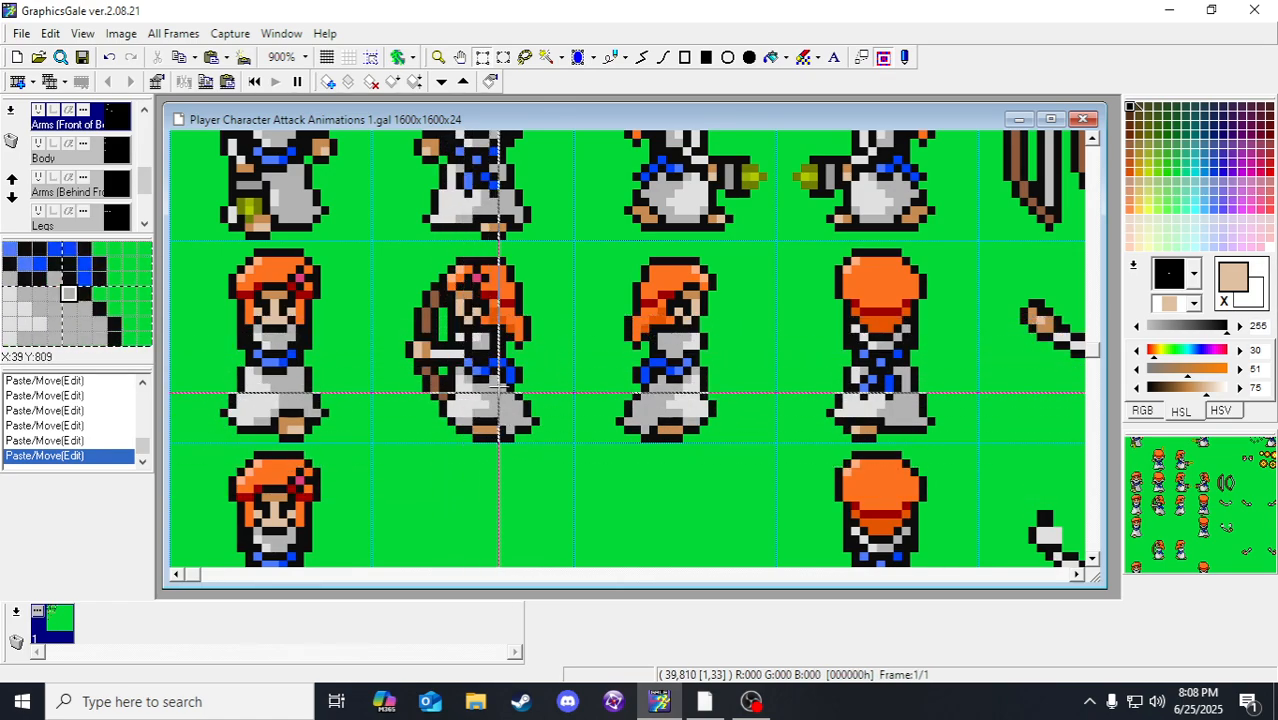
pyautogui.hotkey('ctrl', 'z')
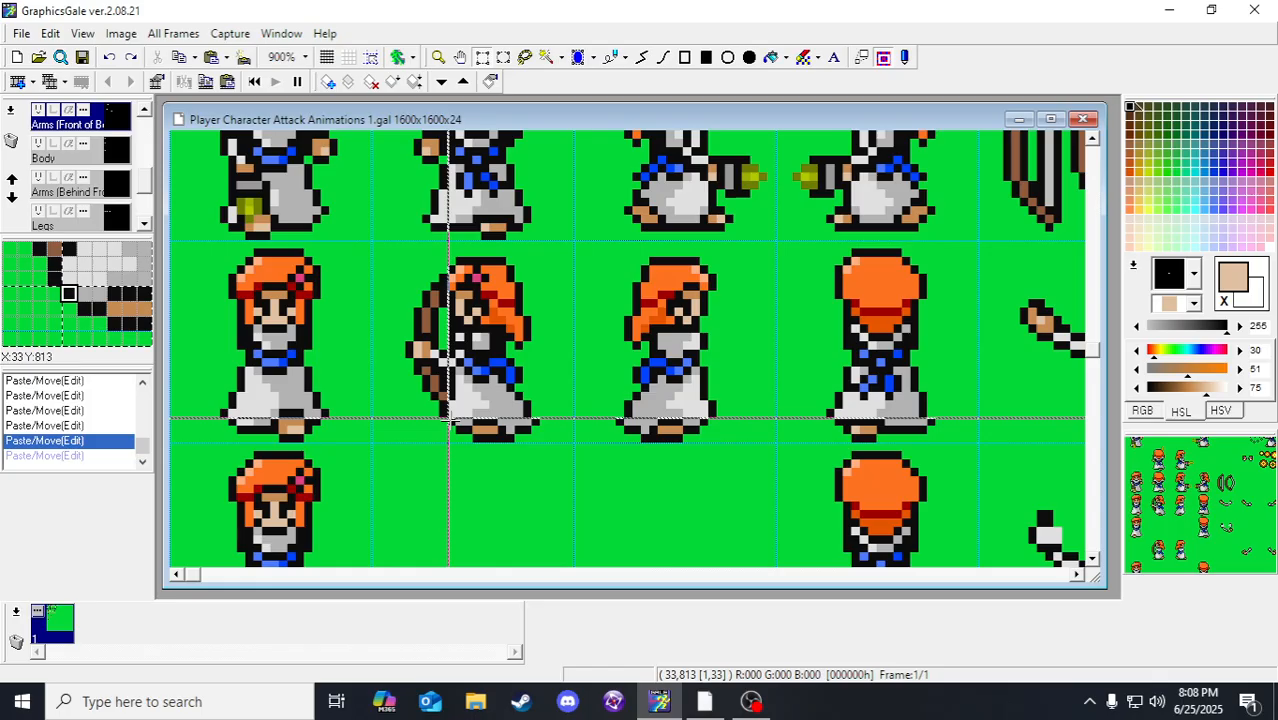
pyautogui.moveTo(389, 325); pyautogui.dragTo(465, 428)
pyautogui.hotkey('ctrl', 'y')
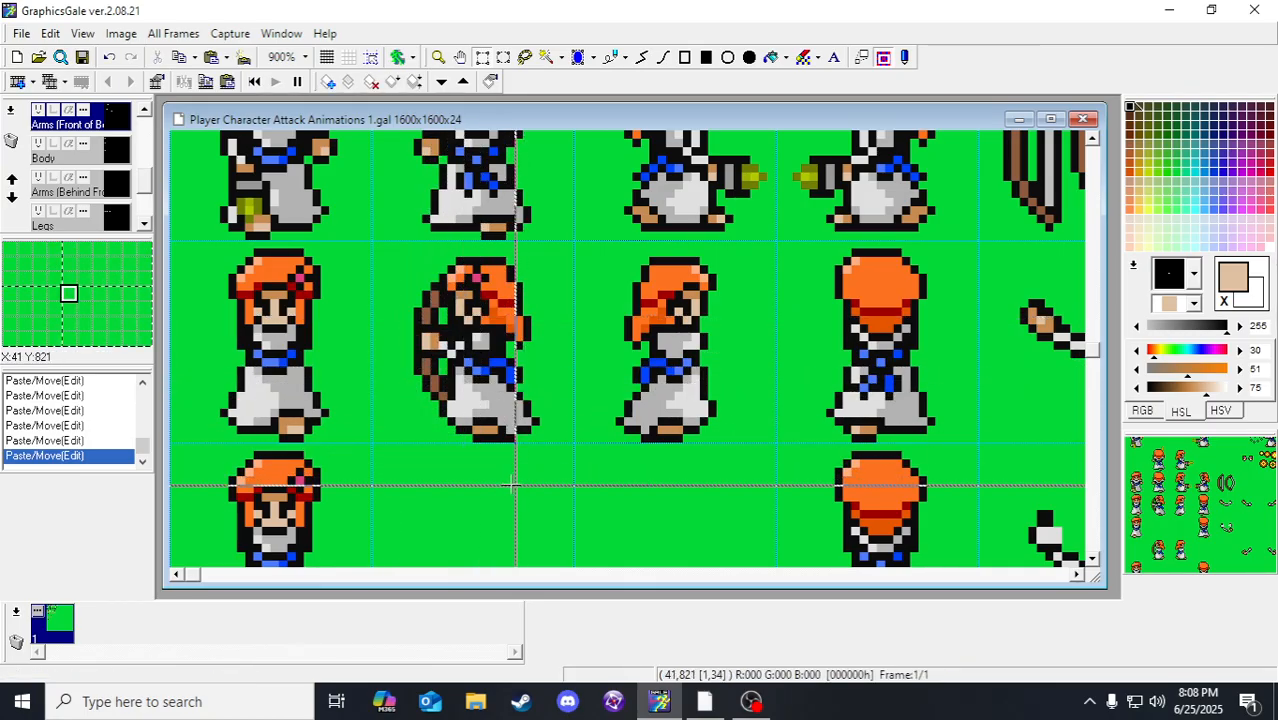
pyautogui.hotkey('ctrl', 'z')
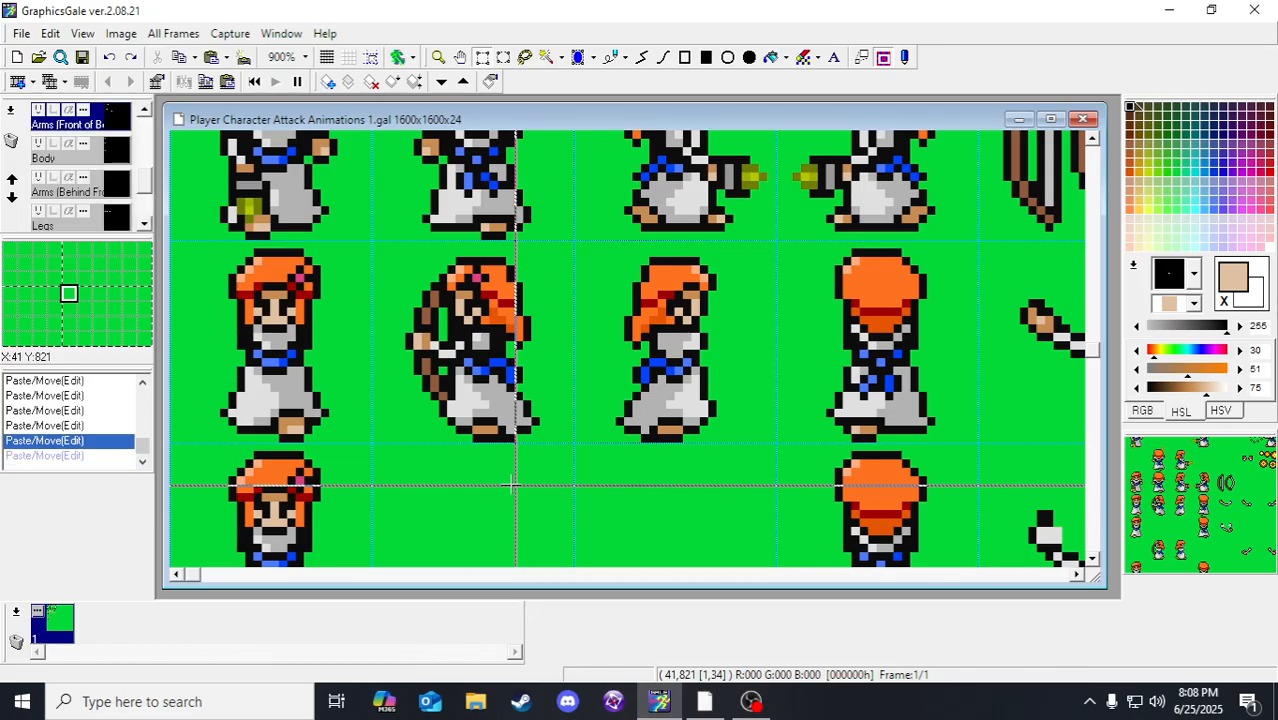
# Step: Reposition the sleeve section between the body and hand so the bow-holding character's arm extends in a straight line
pyautogui.moveTo(438, 334); pyautogui.dragTo(456, 380)
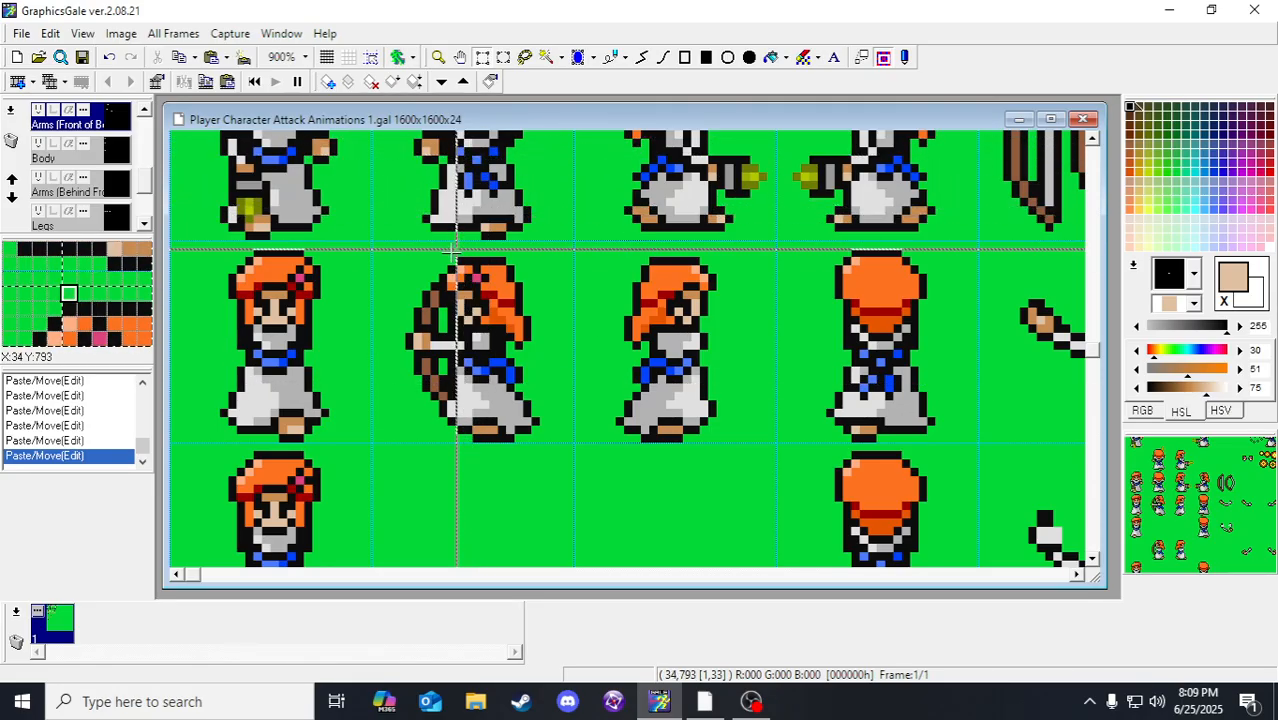
pyautogui.scroll(1, 365, 248)
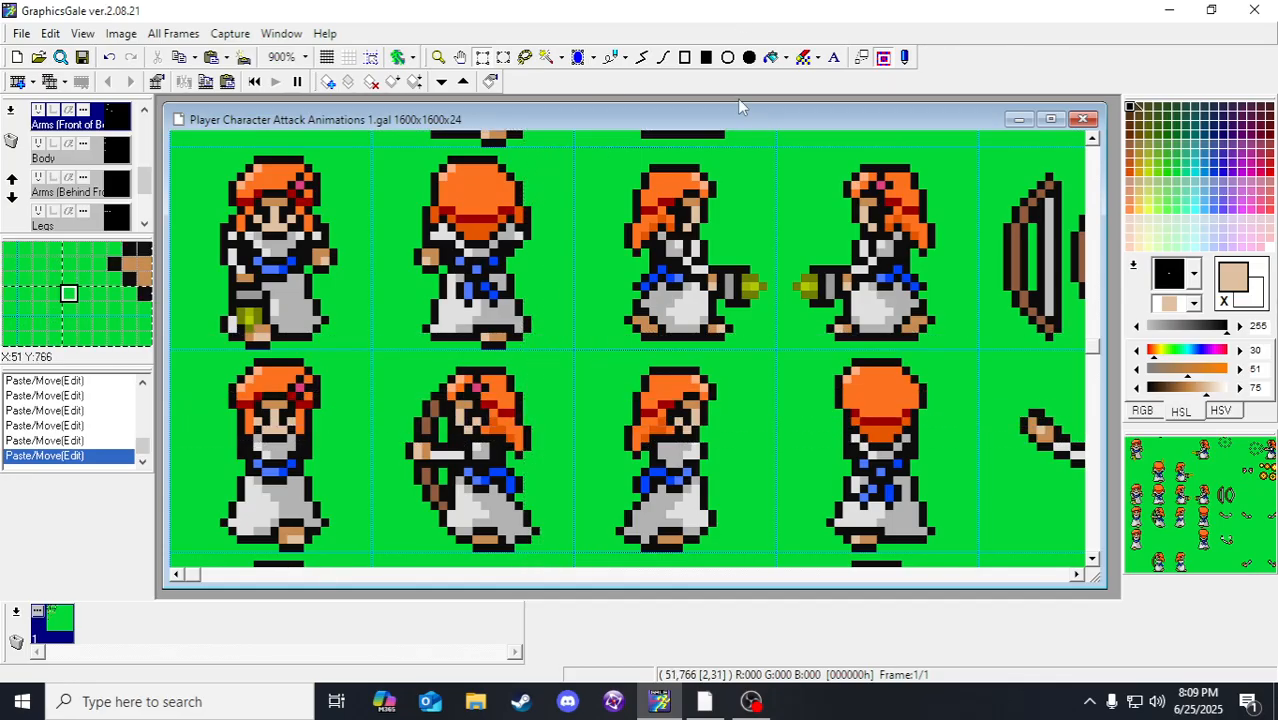
# Step: Try recoloring pixels on the bow-holding character's shoulder with the Connect Line tool, and undo the strokes
pyautogui.click(643, 57)
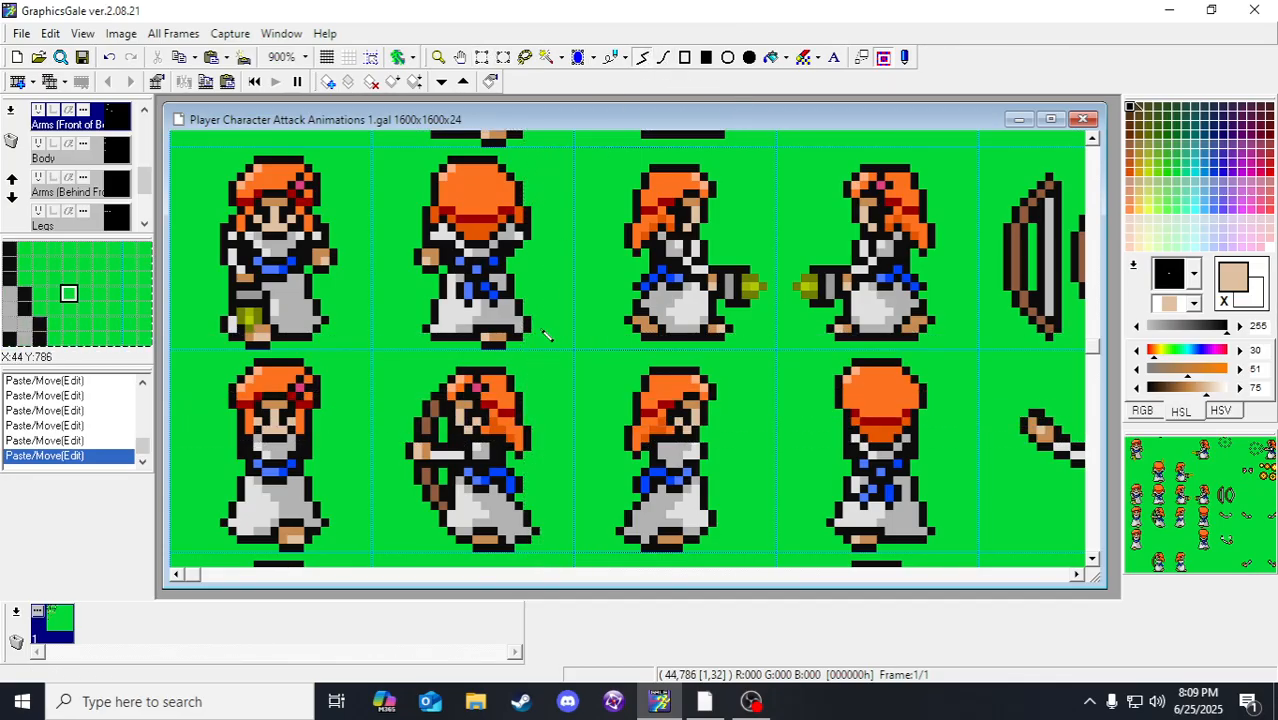
pyautogui.rightClick(476, 449)
pyautogui.click(485, 450)
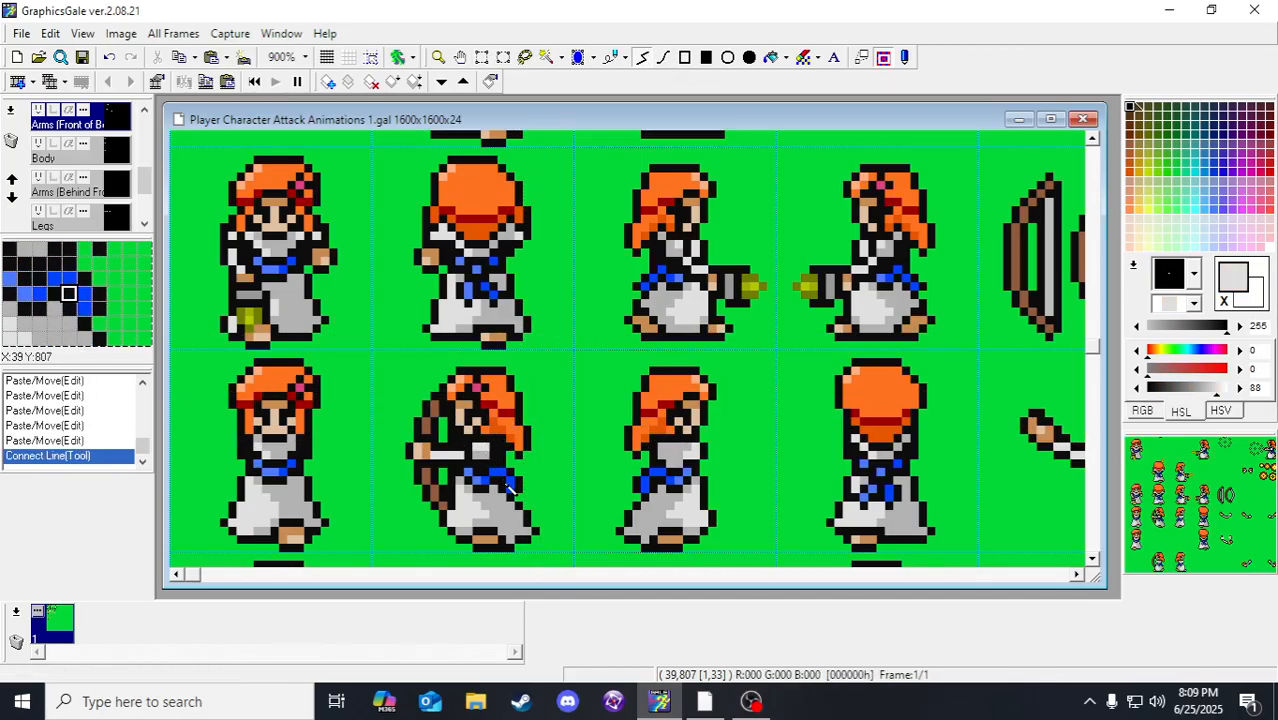
pyautogui.hotkey('ctrl', 'z')
pyautogui.click(475, 455)
pyautogui.hotkey('ctrl', 'z')
# Step: Touch up the bow arm's sleeve around 34,804 with sampled gray and light gray pixels
pyautogui.rightClick(476, 456)
pyautogui.click(475, 455)
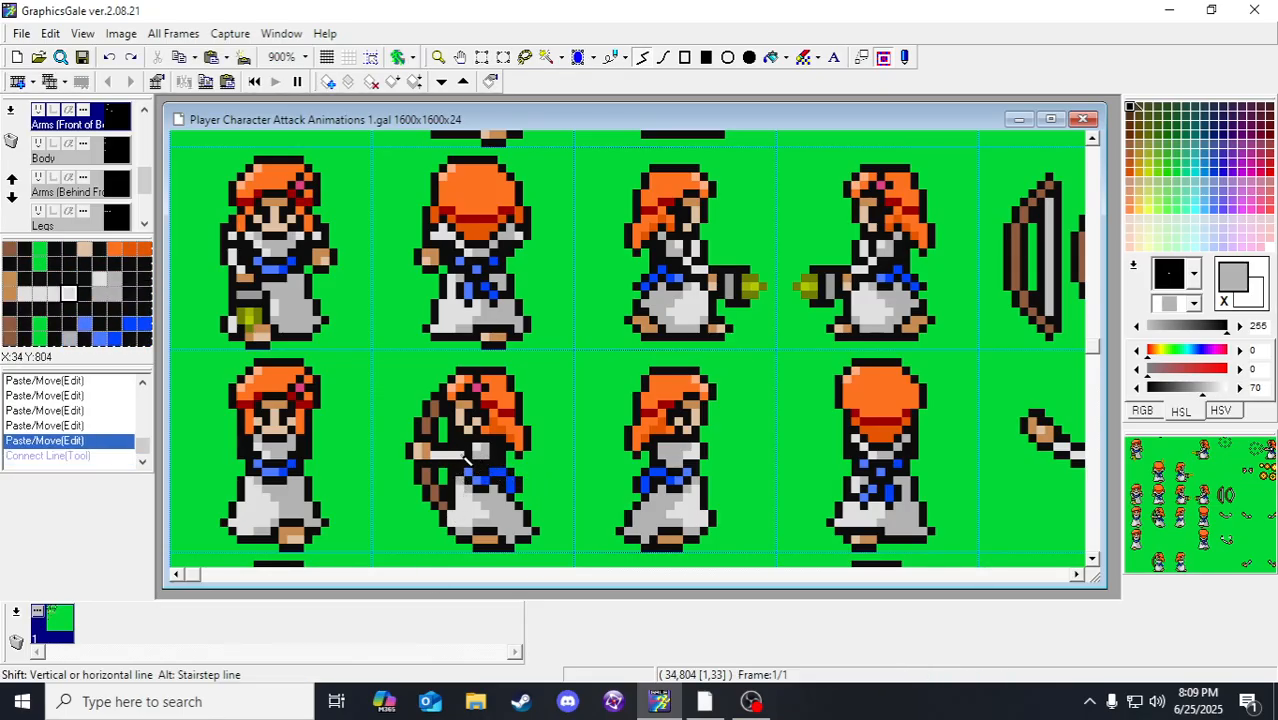
pyautogui.click(464, 462)
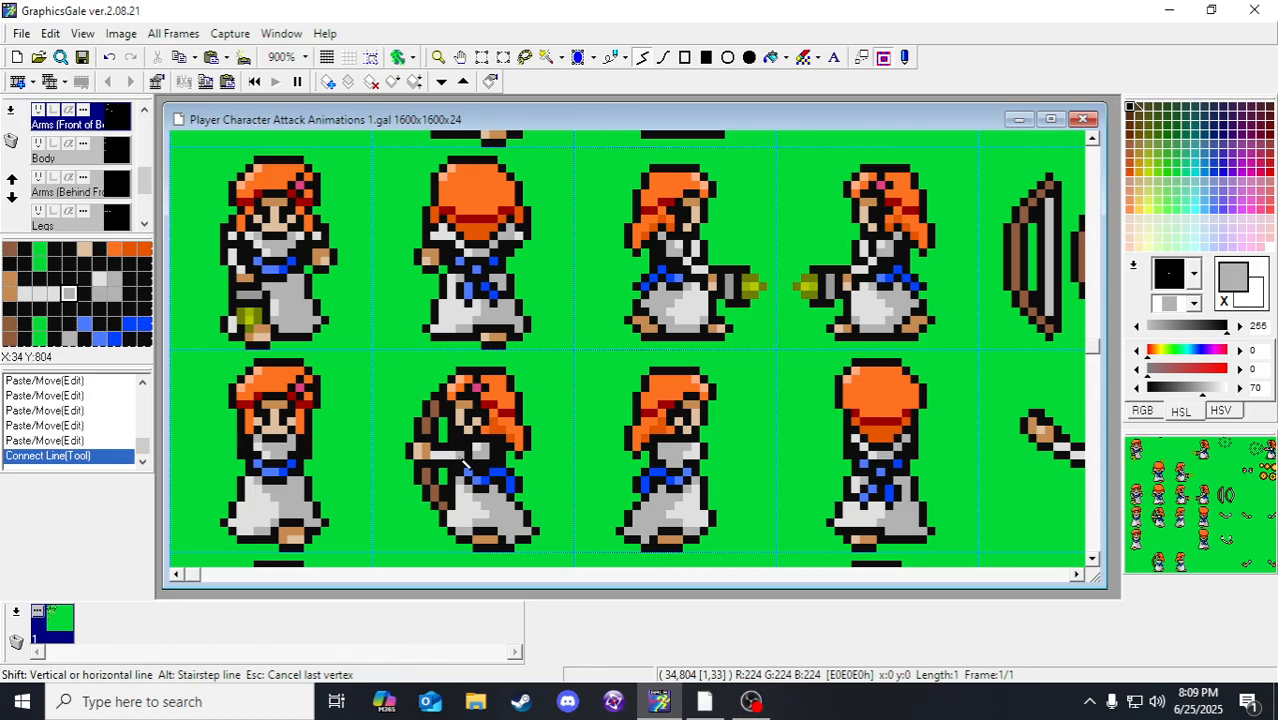
pyautogui.doubleClick(453, 456)
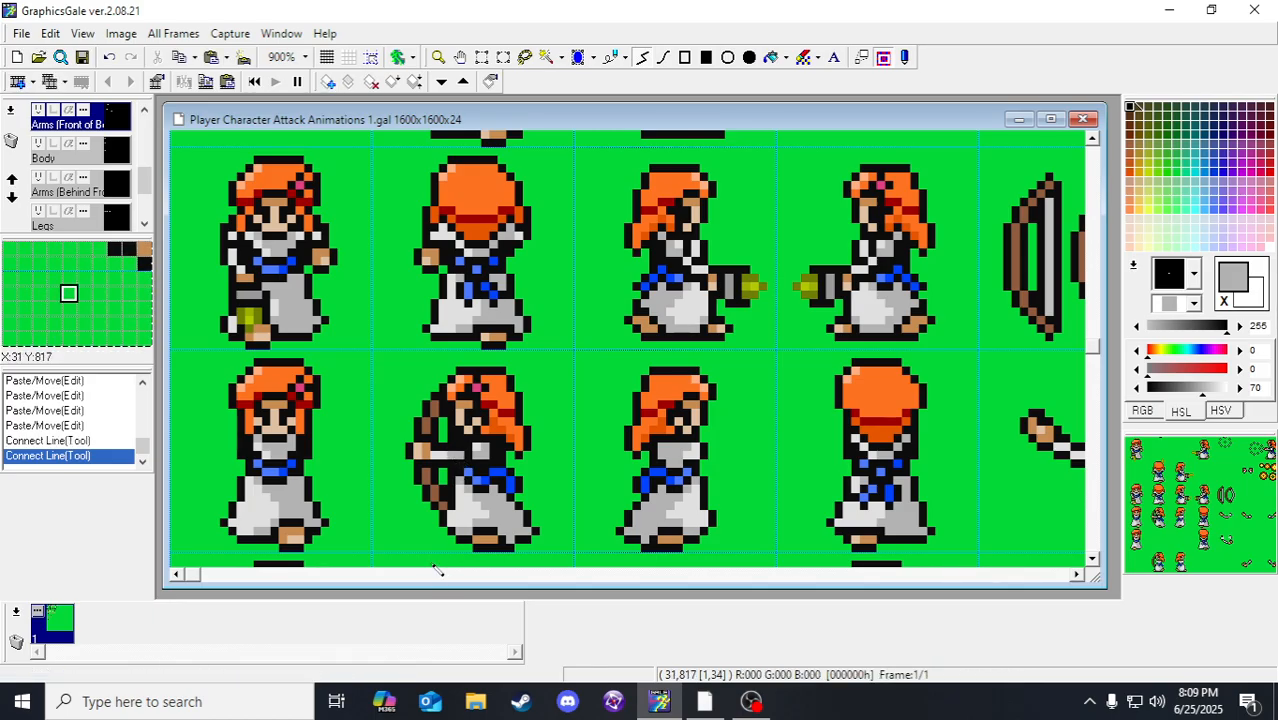
pyautogui.click(433, 561)
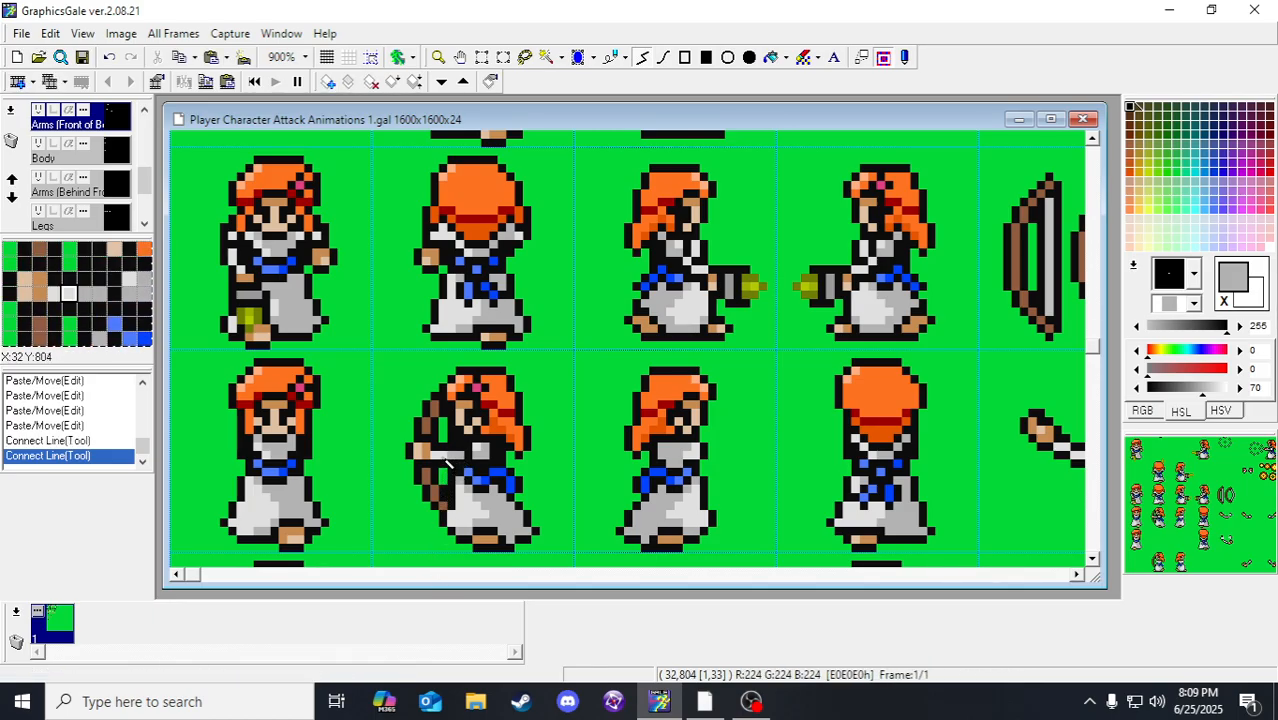
pyautogui.doubleClick(772, 552)
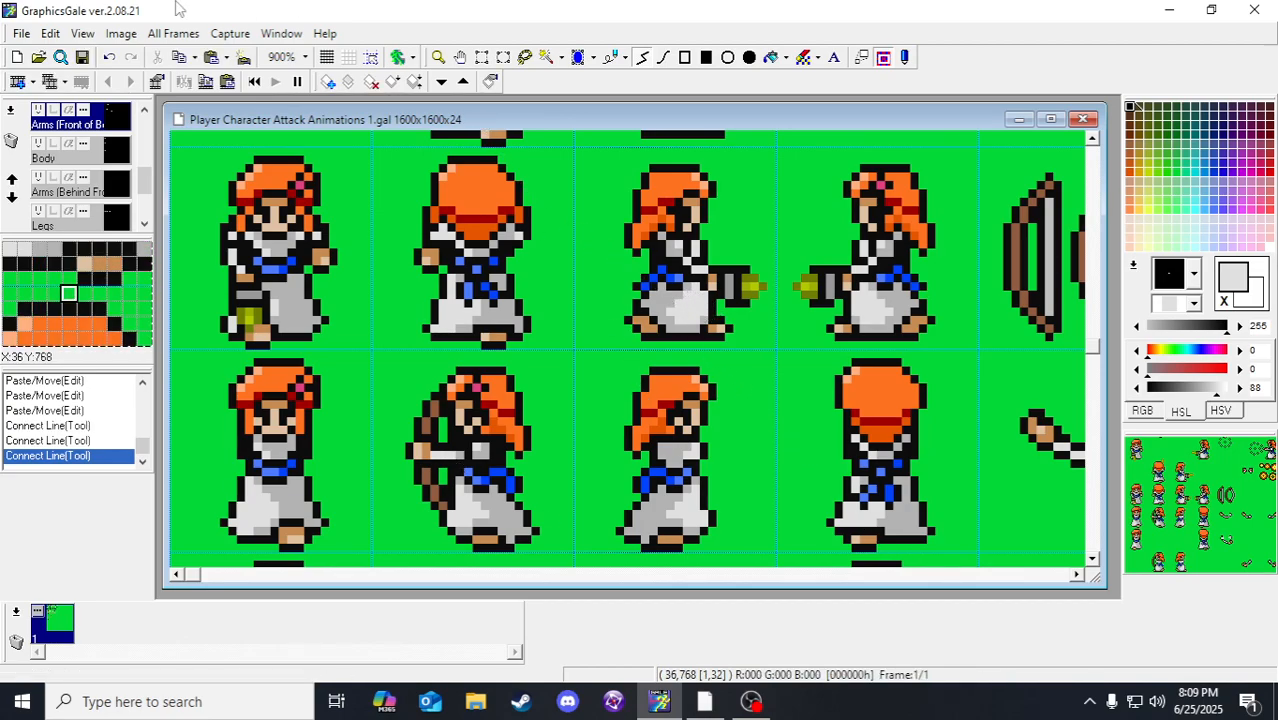
# Step: Check the reshaped arm by toggling the Arms (Front of Body) layer's visibility, and save the sprite sheet
pyautogui.click(40, 113)
pyautogui.click(40, 113)
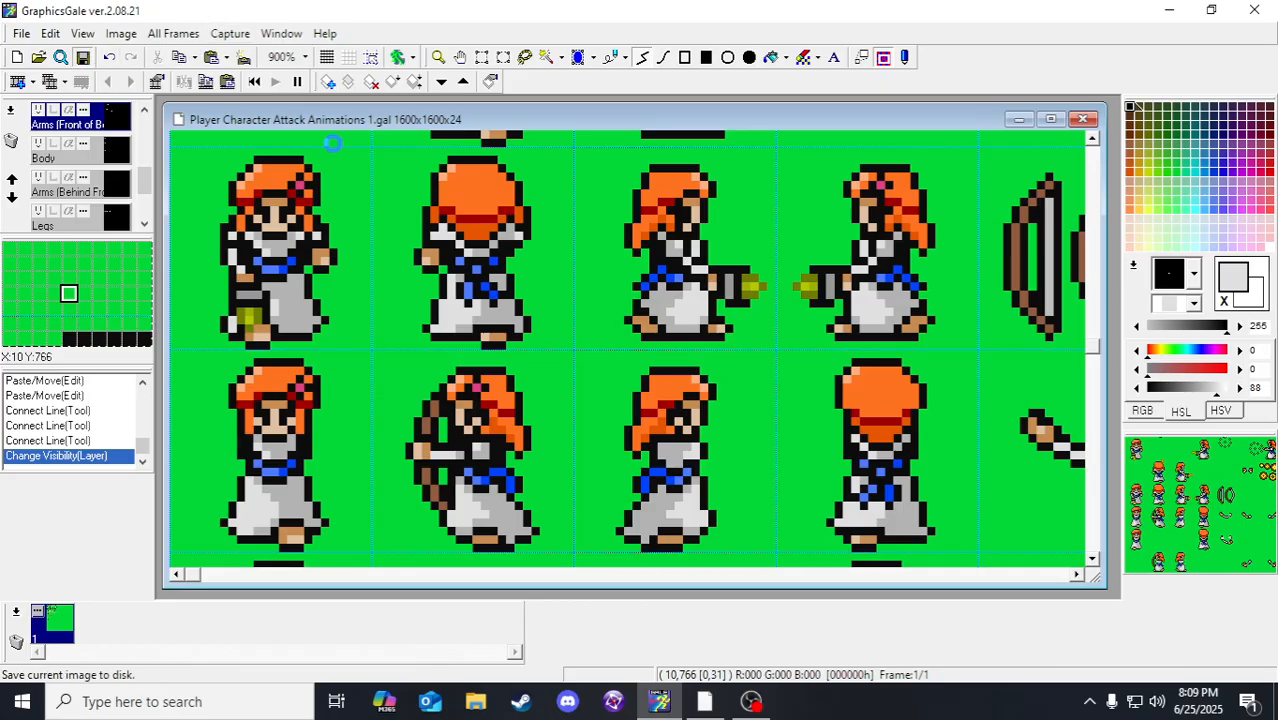
pyautogui.scroll(-2, 333, 143)
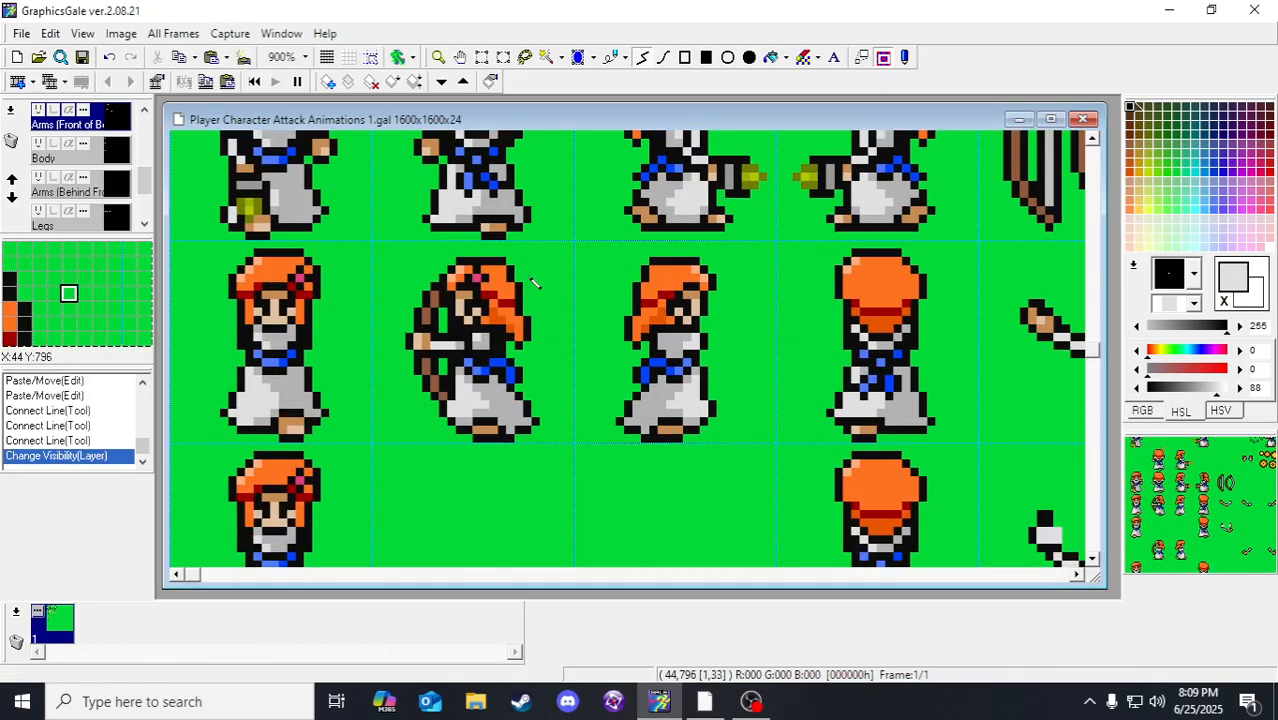
pyautogui.scroll(1, 300, 260)
# Step: Move the bow held by the outstretched-arm character from the Miscellaneous layer to the Reference Layer, keeping its position
pyautogui.scroll(-3, 118, 205)
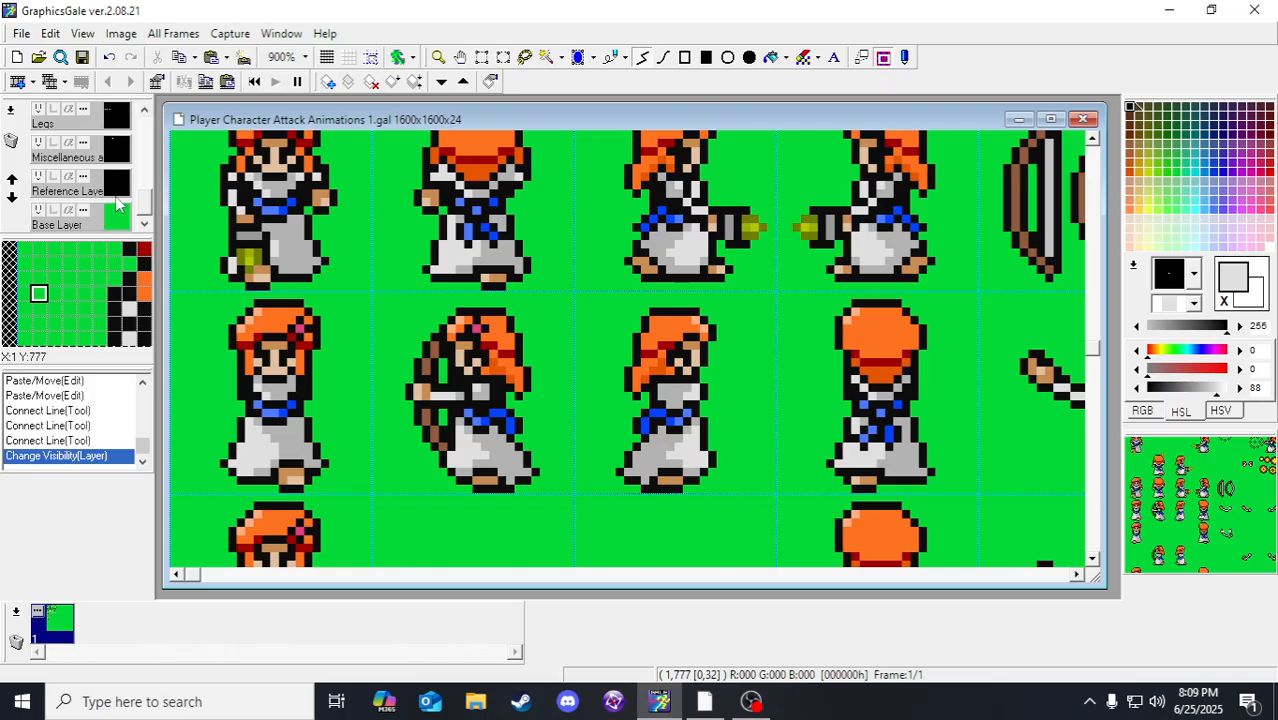
pyautogui.click(113, 160)
pyautogui.click(482, 60)
pyautogui.moveTo(397, 292); pyautogui.dragTo(560, 490)
pyautogui.hotkey('ctrl', 'v')
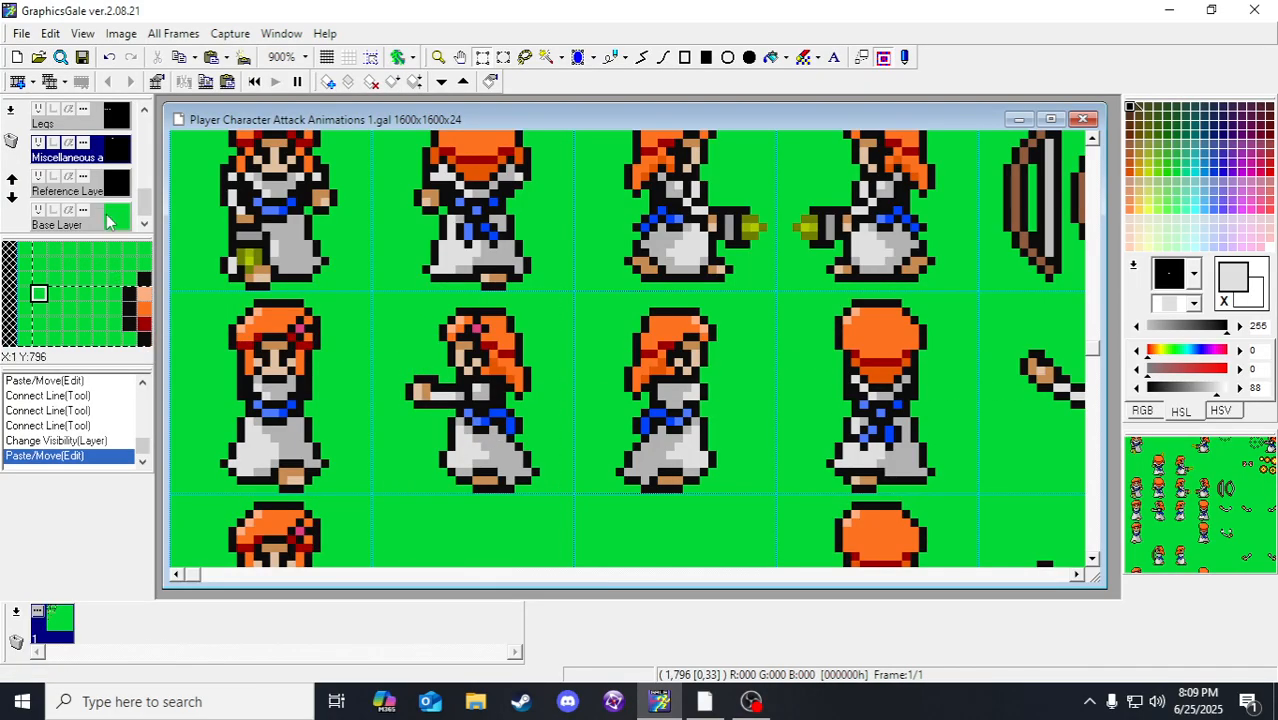
pyautogui.click(114, 192)
pyautogui.hotkey('ctrl', 'v')
pyautogui.click(600, 378)
# Step: Move the lower side-facing character's bow from the Miscellaneous layer to the Reference Layer in place, and save the sheet
pyautogui.scroll(-4, 508, 326)
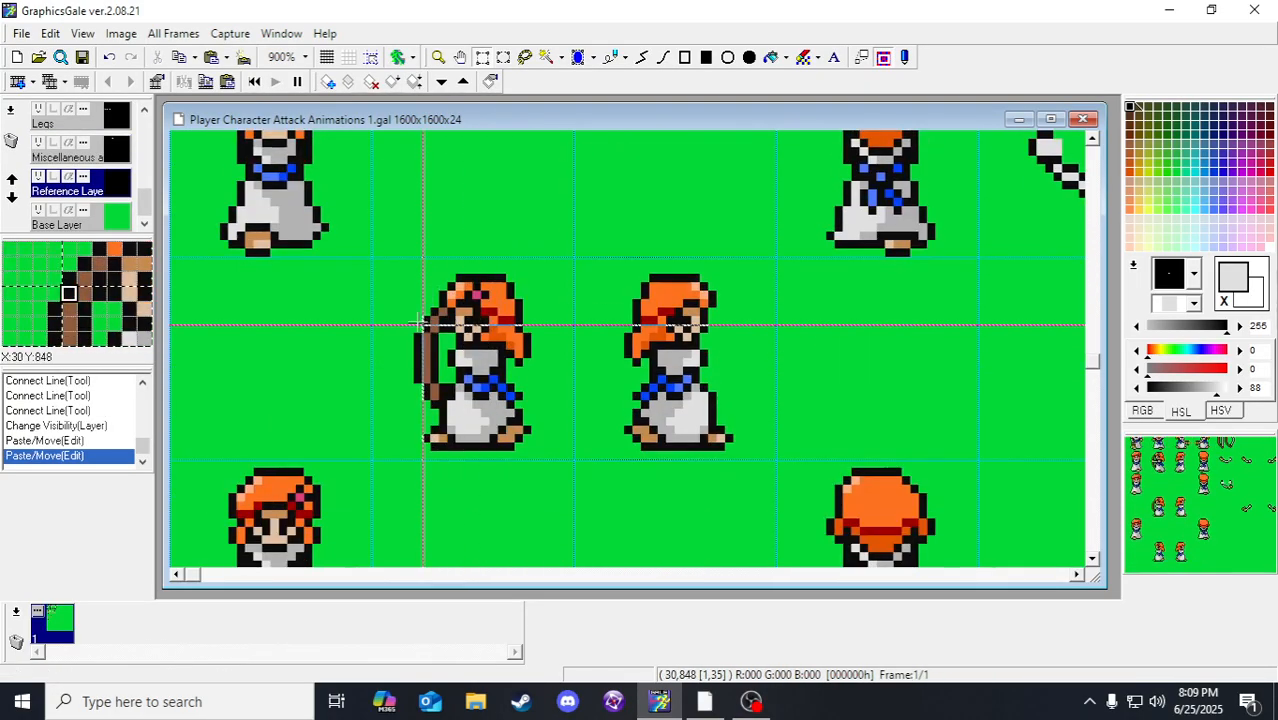
pyautogui.moveTo(380, 248); pyautogui.dragTo(560, 487)
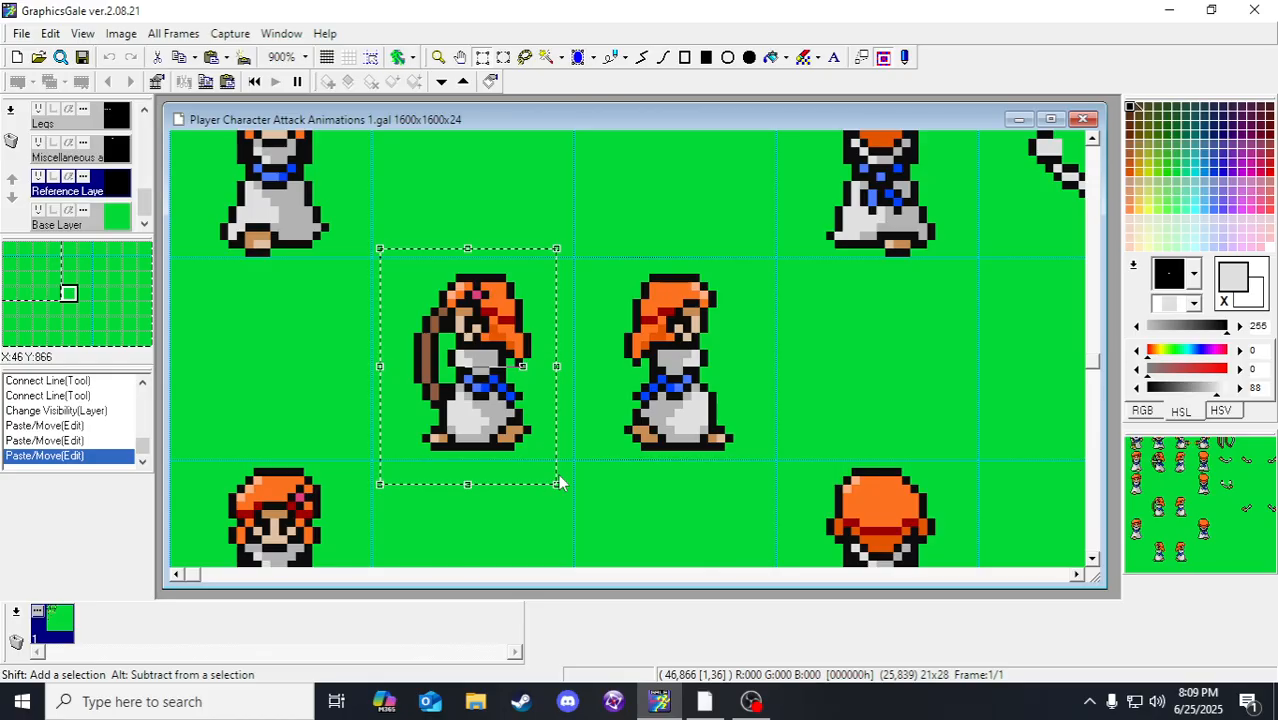
pyautogui.click(121, 151)
pyautogui.hotkey('ctrl', 'x')
pyautogui.click(114, 184)
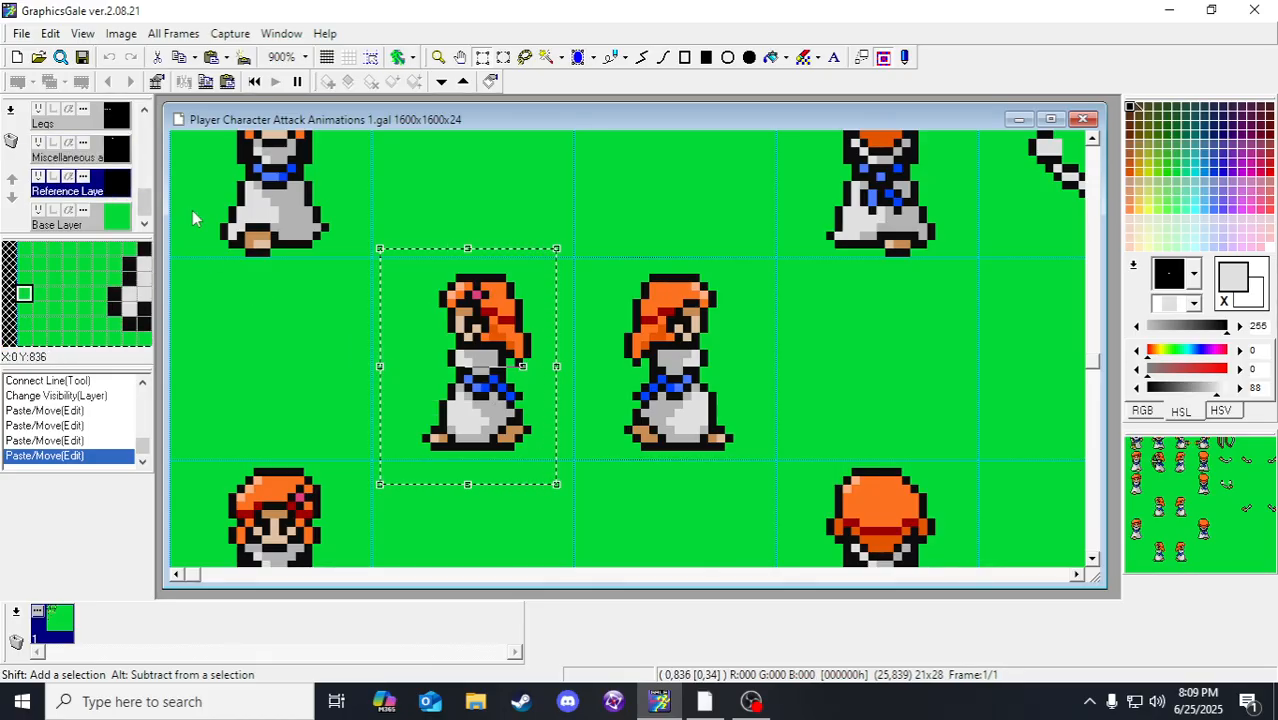
pyautogui.hotkey('ctrl', 'v')
pyautogui.click(70, 151)
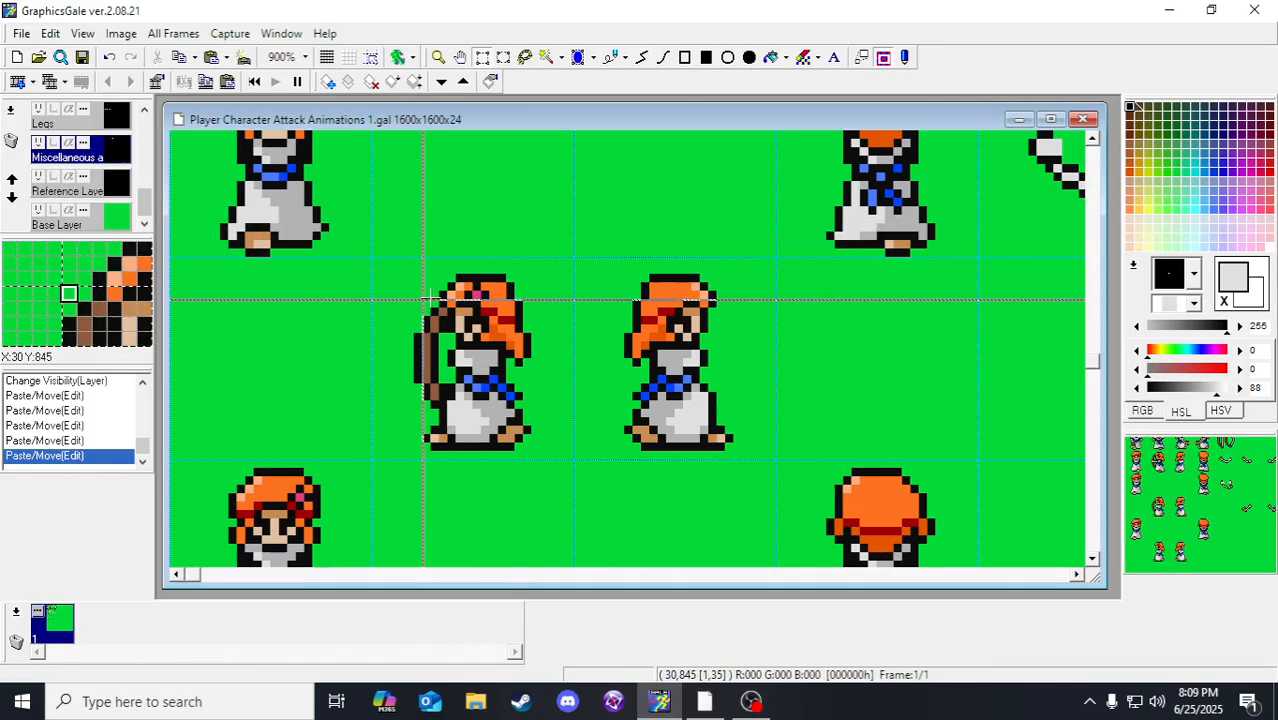
pyautogui.scroll(2, 499, 280)
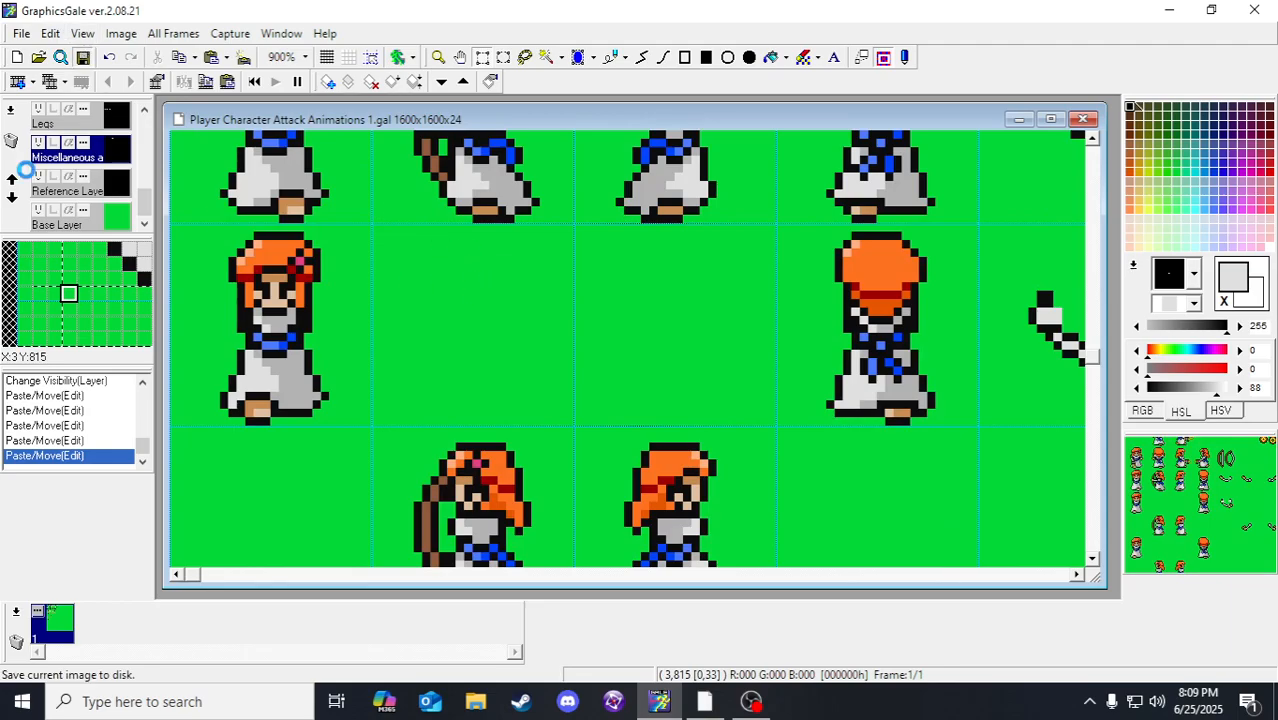
# Step: Survey the sprite sheet and locate the crossbow sprites at the end of the weapon row
pyautogui.scroll(6, 497, 250)
pyautogui.scroll(1, 786, 343)
pyautogui.moveTo(852, 350); pyautogui.dragTo(639, 300)
pyautogui.click(438, 57)
pyautogui.rightClick(586, 346)
pyautogui.rightClick(586, 346)
pyautogui.rightClick(586, 346)
pyautogui.rightClick(586, 346)
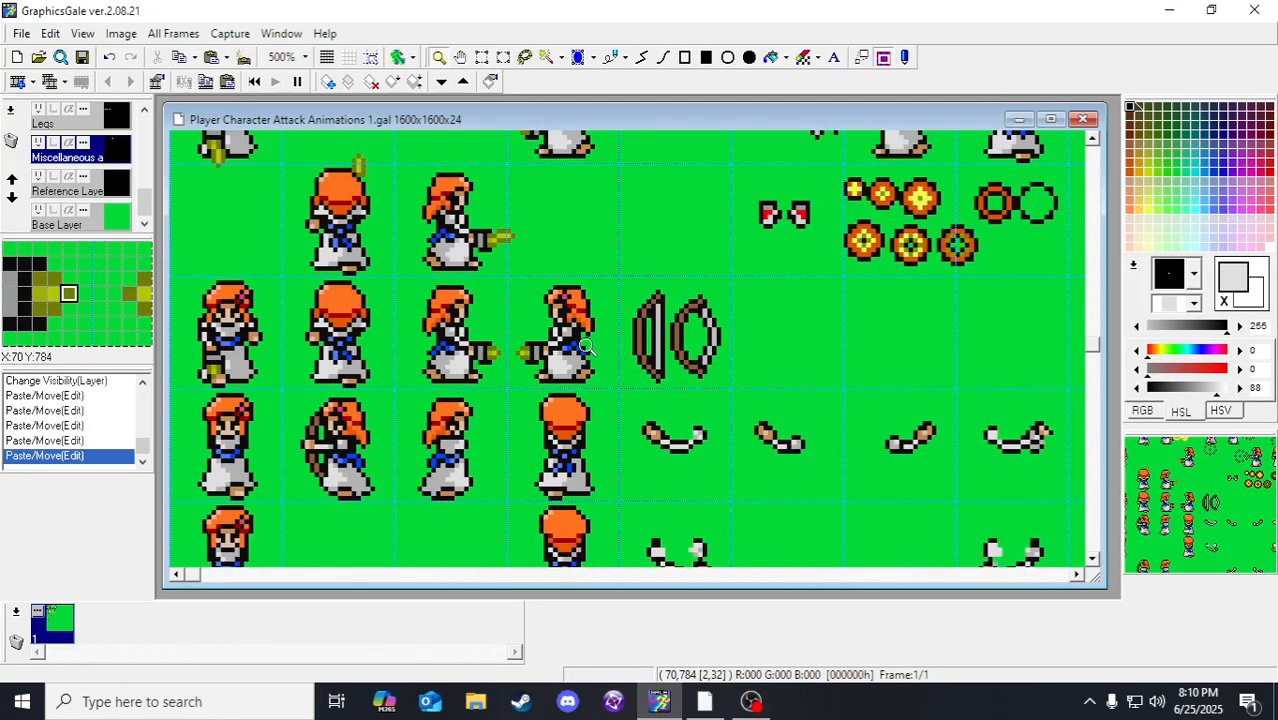
pyautogui.rightClick(822, 257)
pyautogui.moveTo(856, 252); pyautogui.dragTo(382, 507)
pyautogui.moveTo(821, 168); pyautogui.dragTo(604, 364)
pyautogui.moveTo(800, 205); pyautogui.dragTo(385, 495)
pyautogui.moveTo(727, 276); pyautogui.dragTo(327, 418)
pyautogui.moveTo(639, 259); pyautogui.dragTo(473, 416)
pyautogui.moveTo(738, 172); pyautogui.dragTo(533, 399)
pyautogui.moveTo(687, 198); pyautogui.dragTo(451, 405)
pyautogui.moveTo(772, 162); pyautogui.dragTo(584, 360)
pyautogui.moveTo(566, 291); pyautogui.dragTo(769, 337)
pyautogui.moveTo(368, 356); pyautogui.dragTo(516, 309)
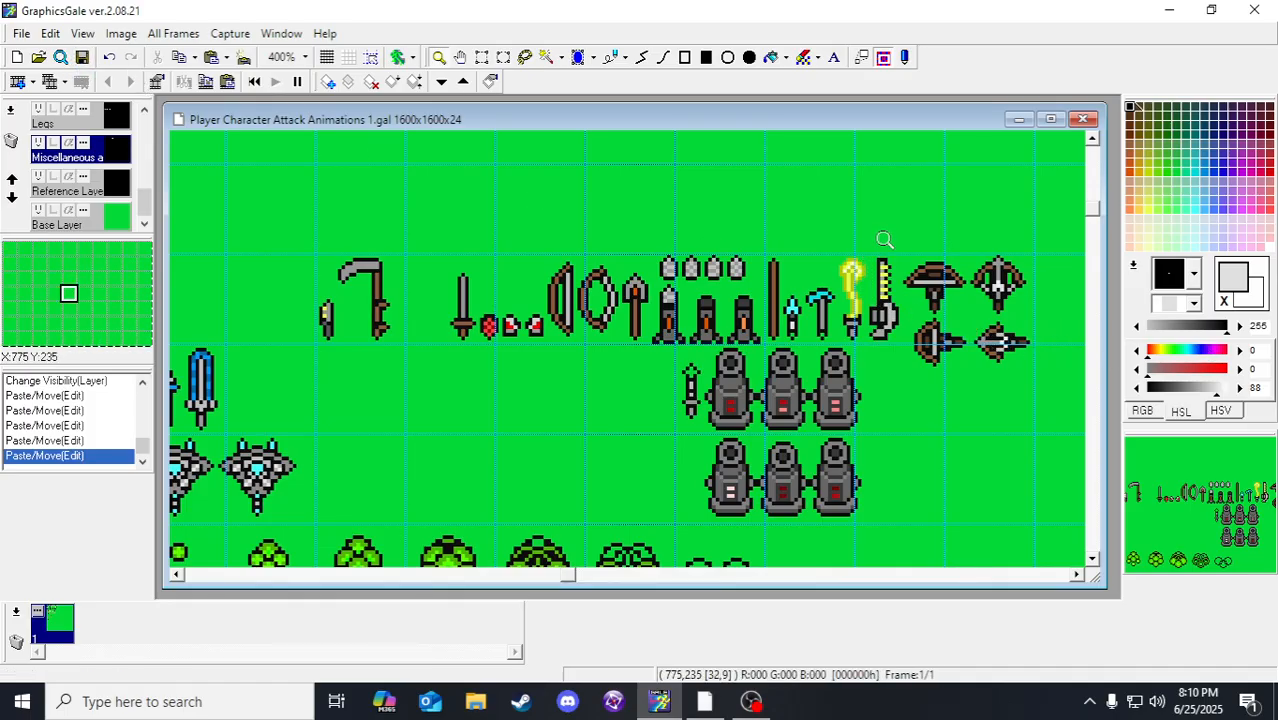
# Step: Copy the upper-right crossbow sprite from the Attacks/Weapons layer
pyautogui.scroll(2, 92, 148)
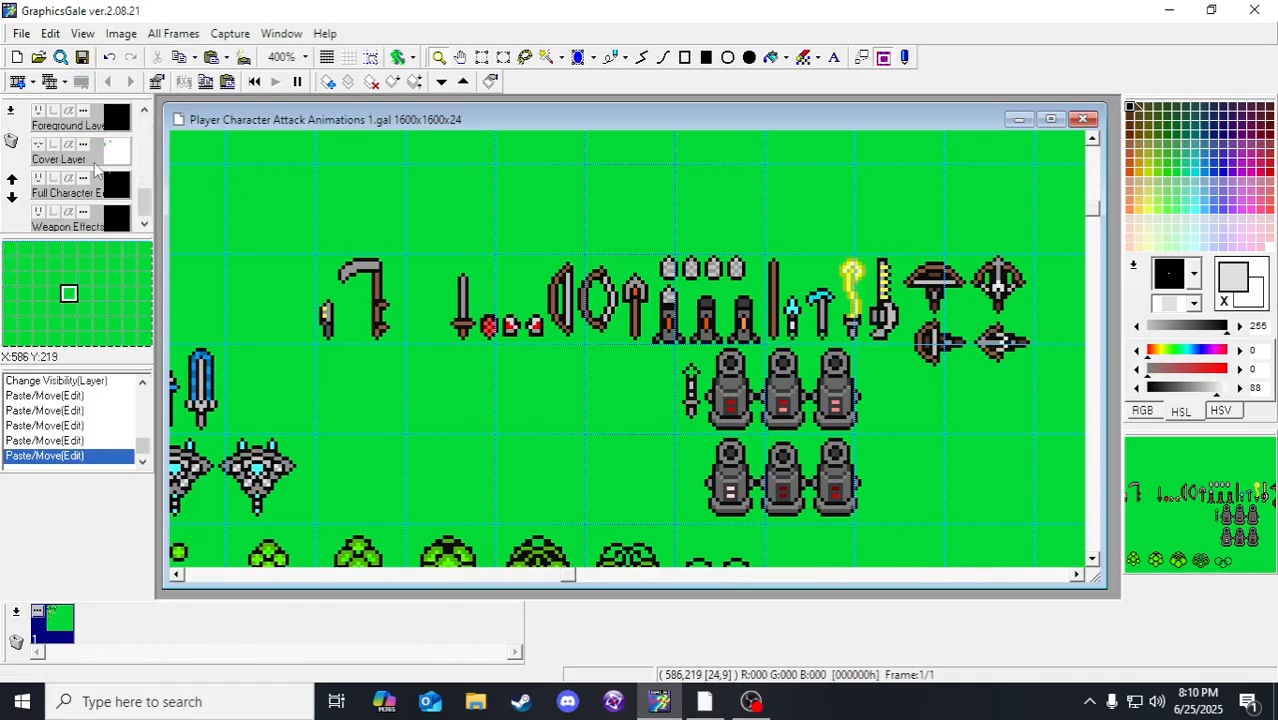
pyautogui.scroll(-1, 100, 185)
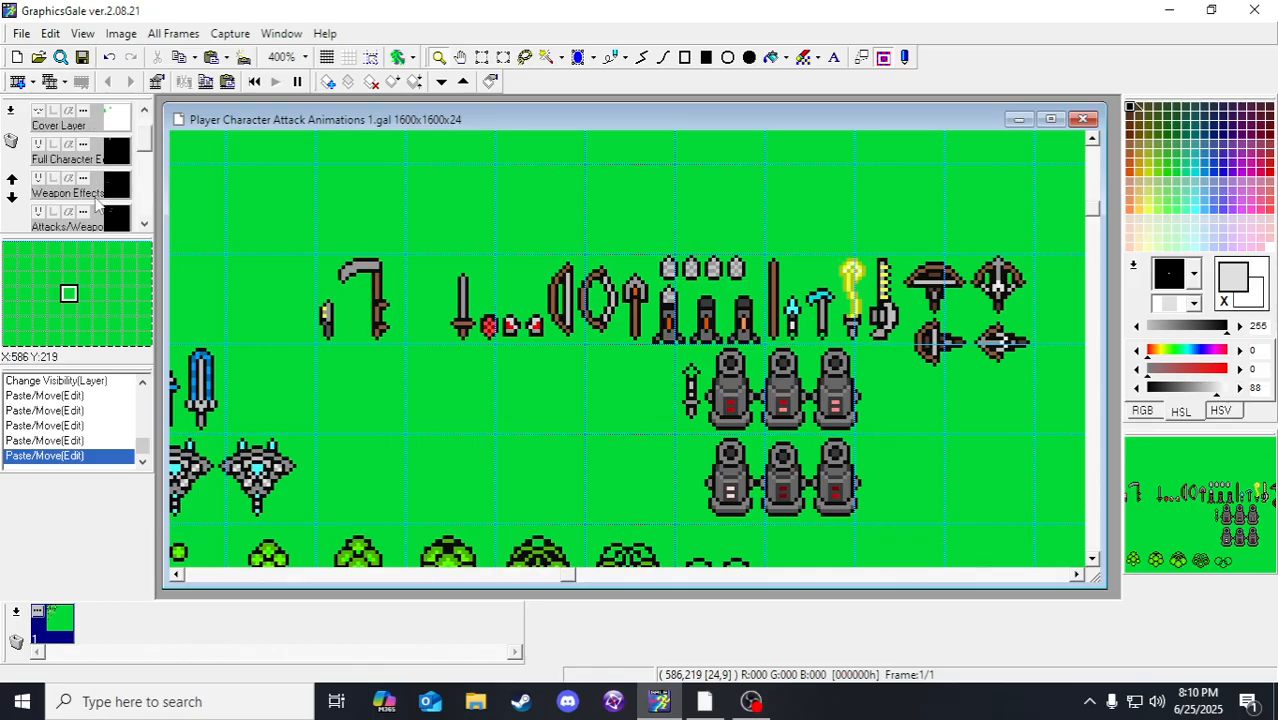
pyautogui.scroll(-1, 568, 347)
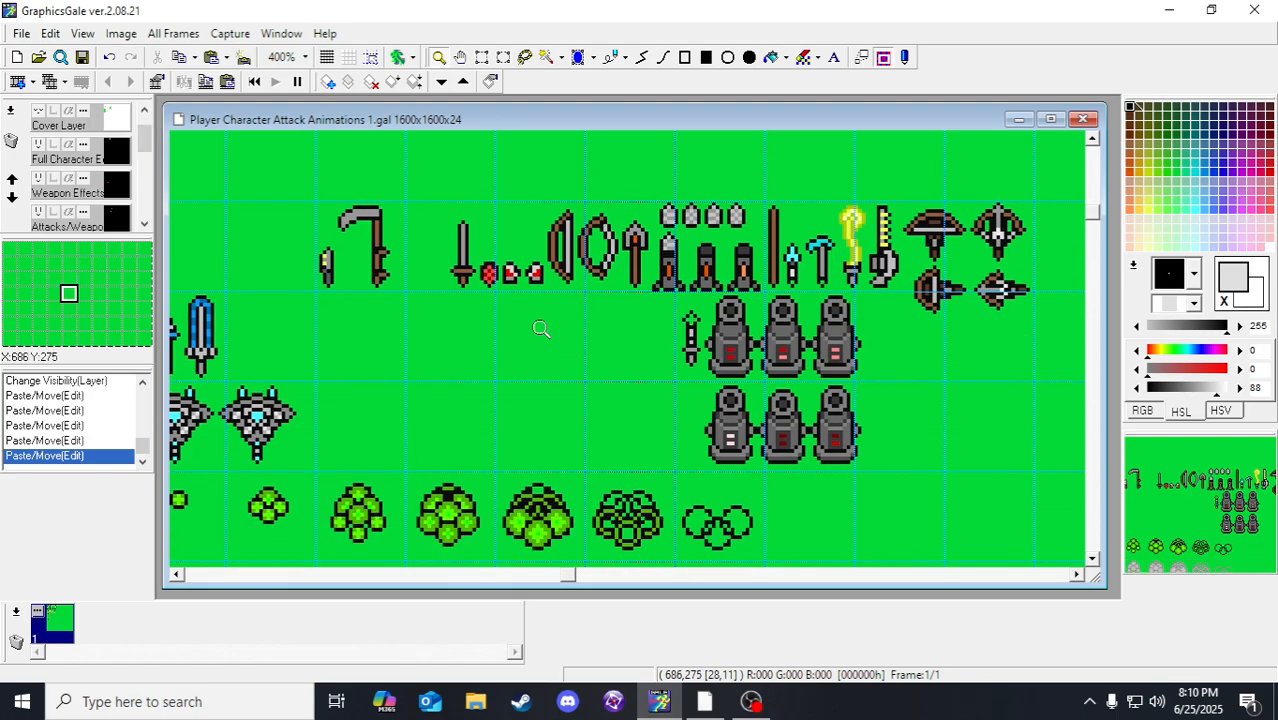
pyautogui.moveTo(498, 282); pyautogui.dragTo(529, 291)
pyautogui.moveTo(725, 262); pyautogui.dragTo(597, 253)
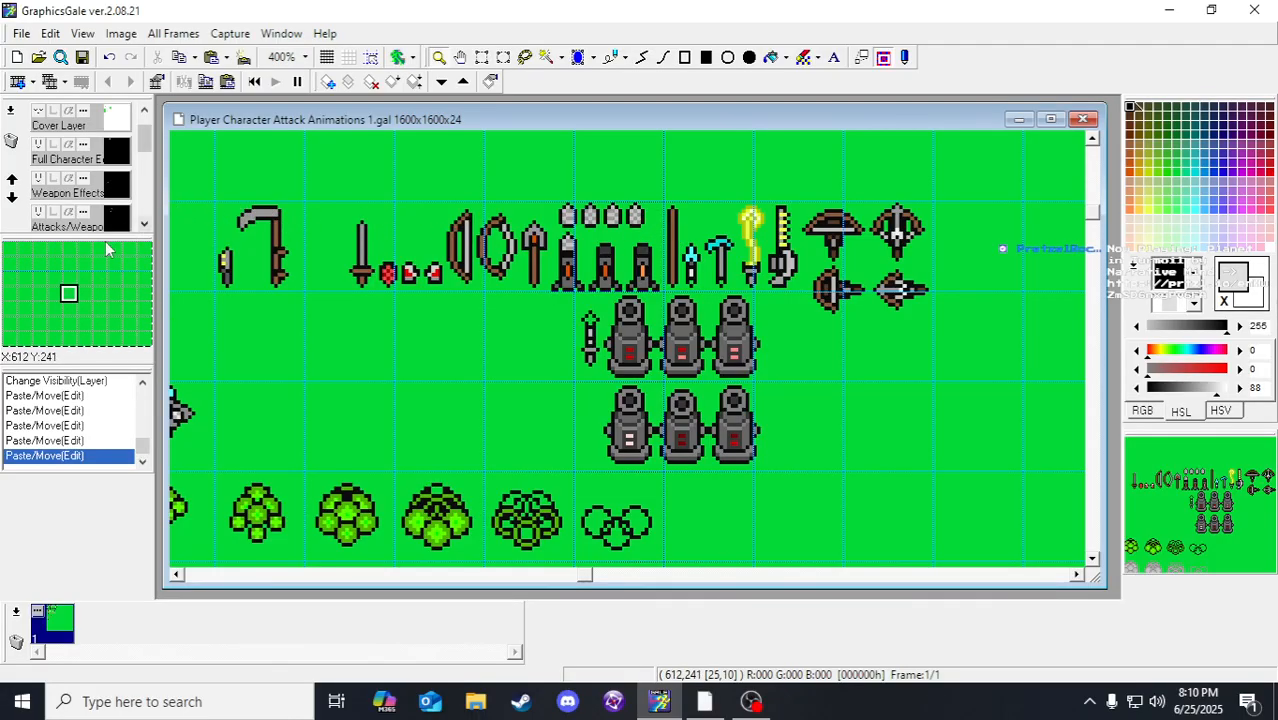
pyautogui.moveTo(419, 304); pyautogui.dragTo(587, 308)
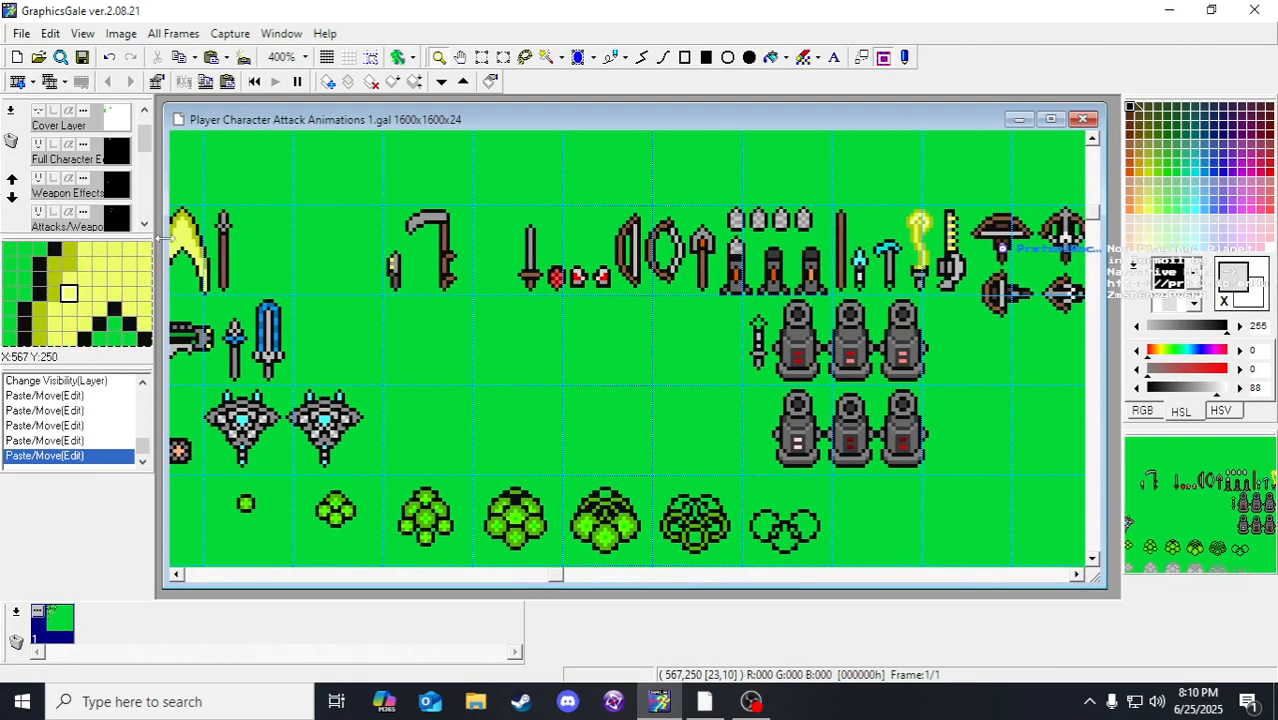
pyautogui.click(116, 220)
pyautogui.moveTo(784, 140); pyautogui.dragTo(519, 120)
pyautogui.click(481, 57)
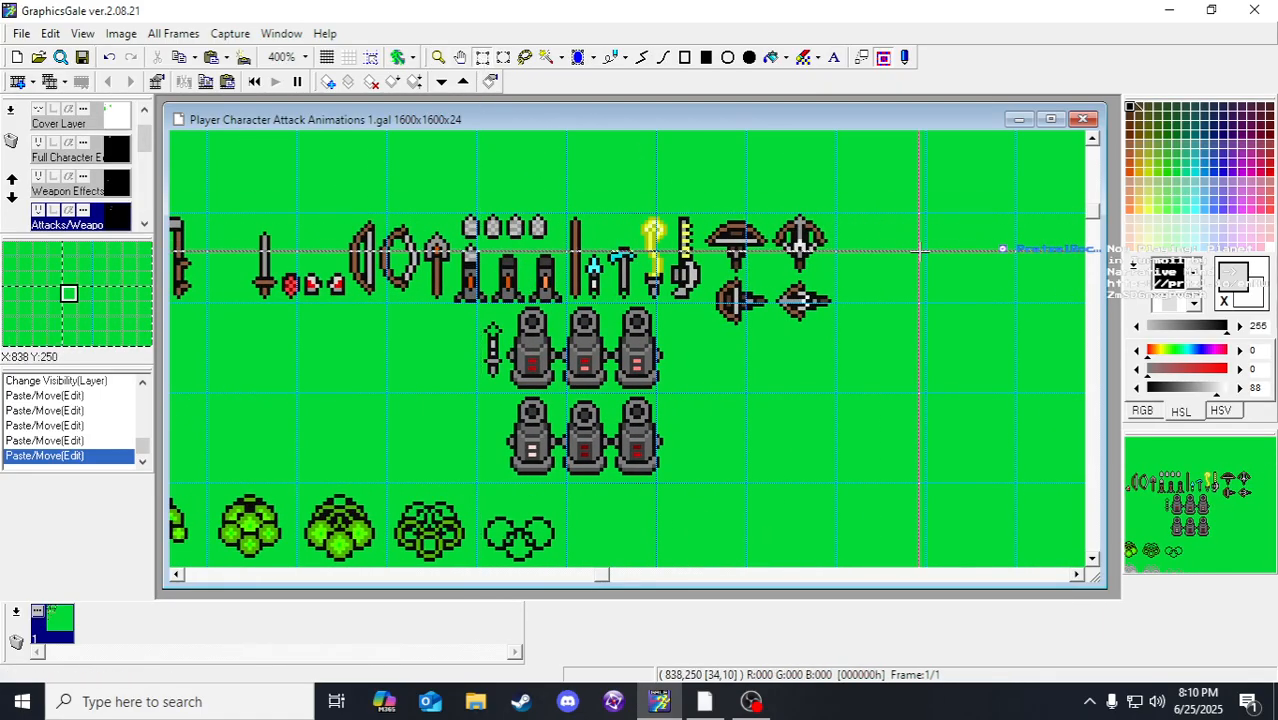
pyautogui.moveTo(781, 201); pyautogui.dragTo(840, 272)
pyautogui.click(845, 298)
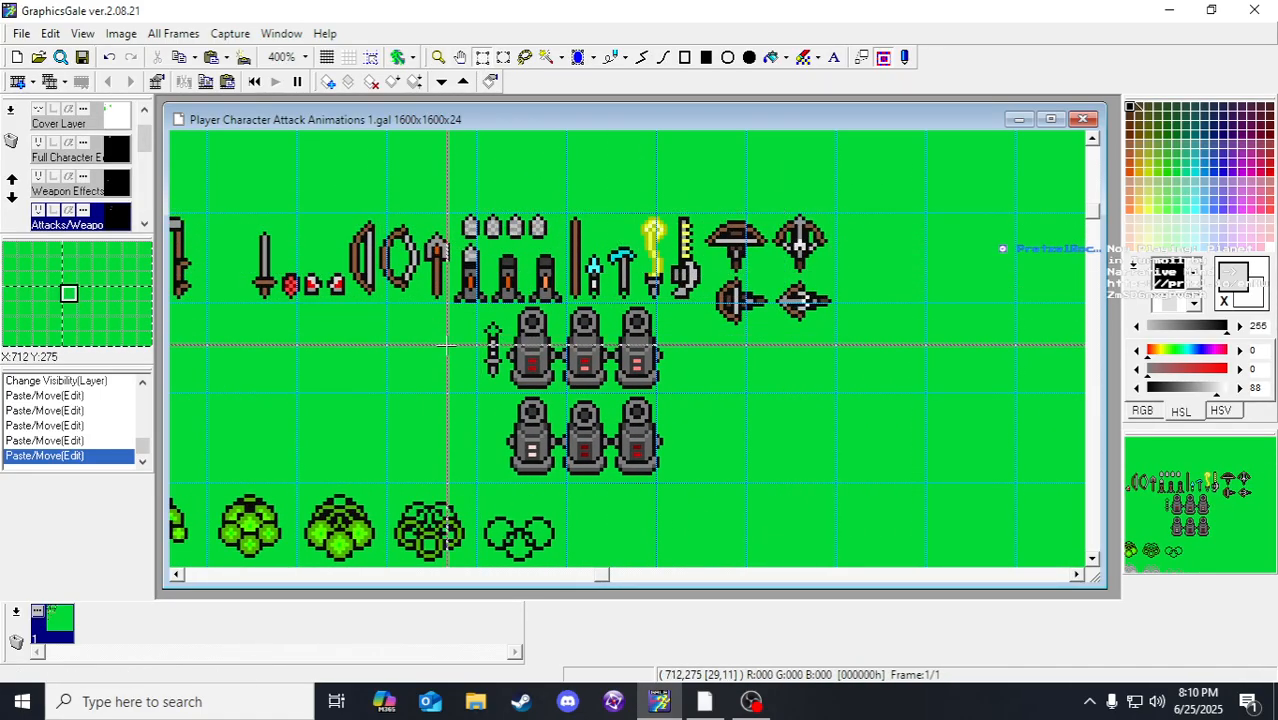
# Step: Paste the crossbow sprite beside the two bows in the attack animation area, around 125,773
pyautogui.moveTo(608, 580); pyautogui.dragTo(156, 550)
pyautogui.scroll(-5, 491, 339)
pyautogui.scroll(-10, 491, 339)
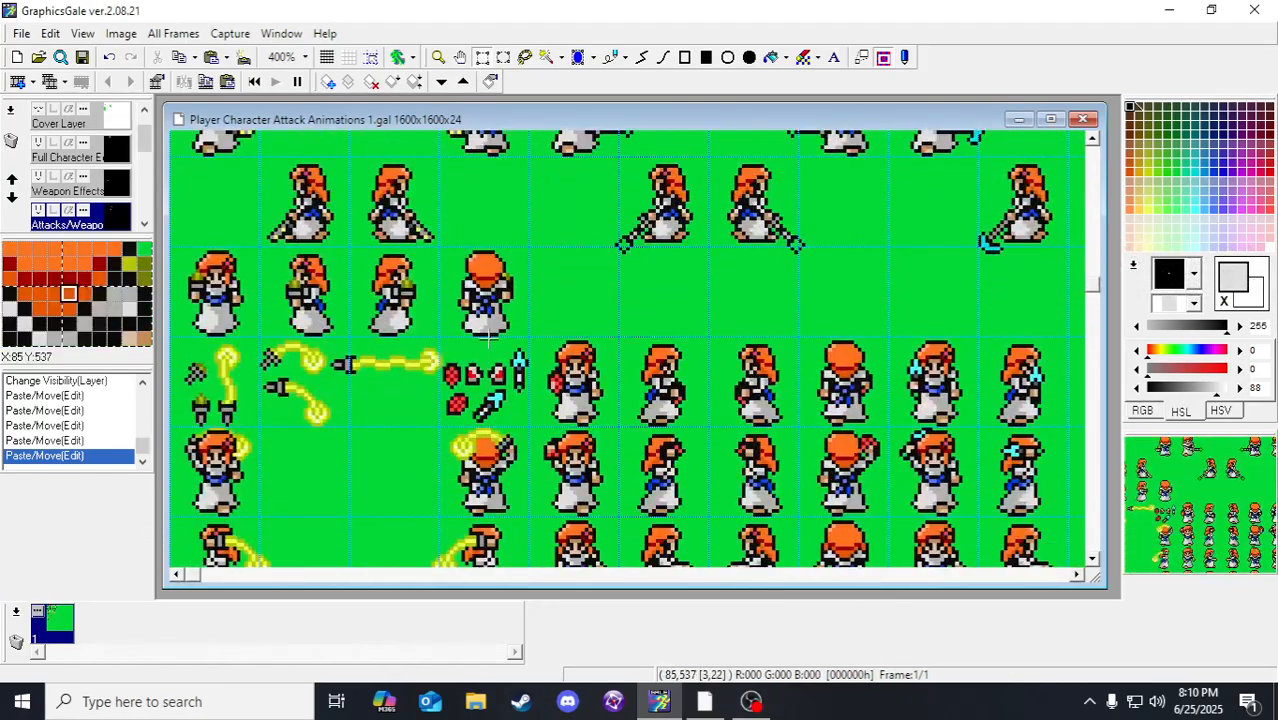
pyautogui.scroll(-7, 447, 340)
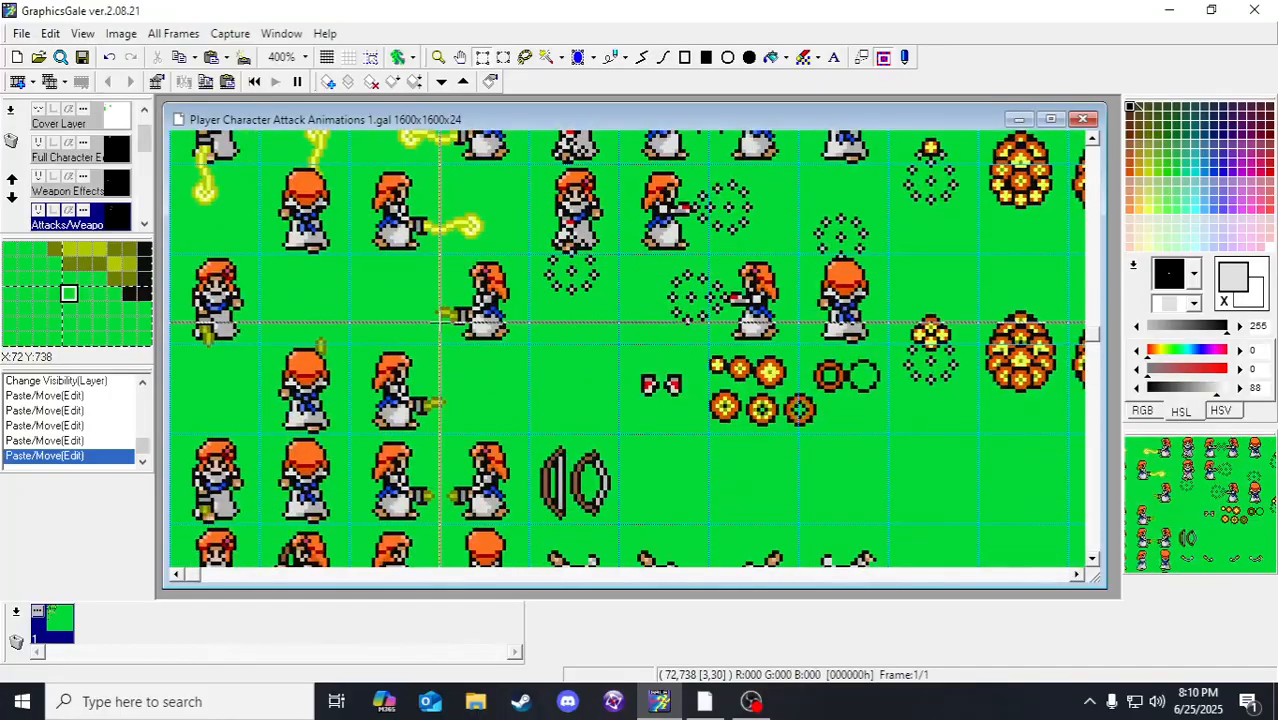
pyautogui.scroll(1, 575, 340)
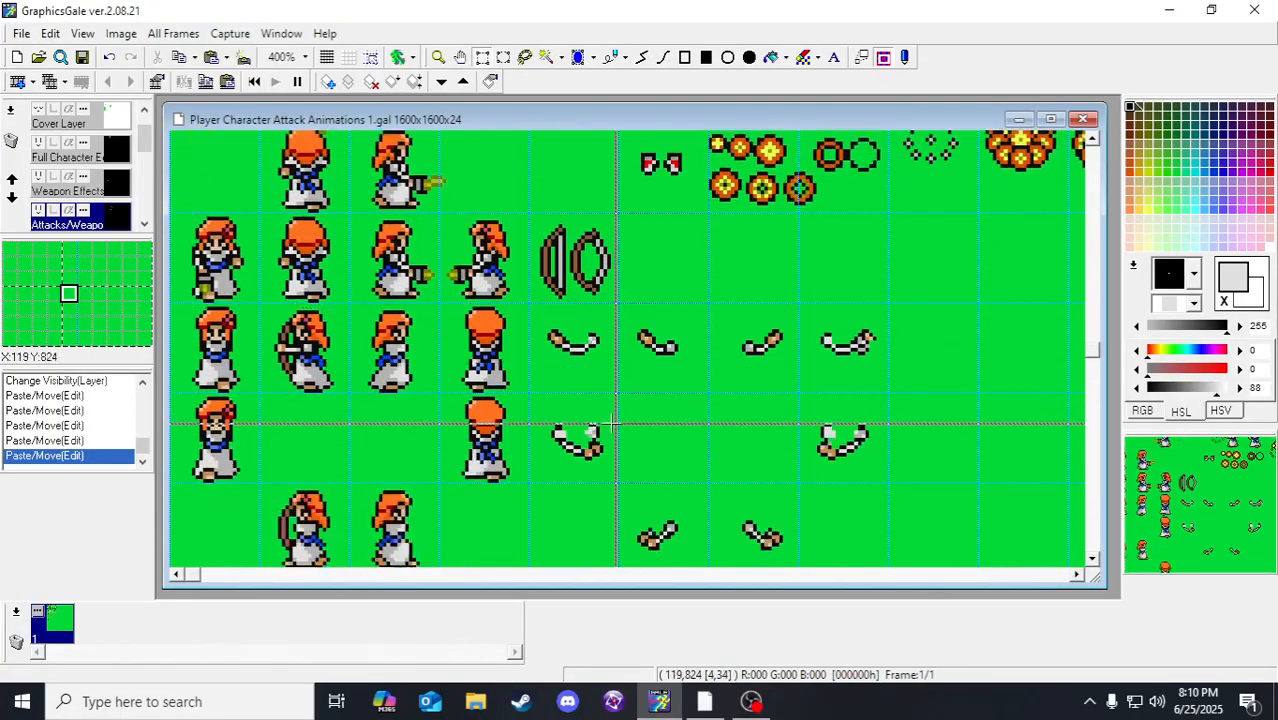
pyautogui.hotkey('ctrl', 'v')
pyautogui.moveTo(196, 175); pyautogui.dragTo(650, 268)
pyautogui.click(702, 280)
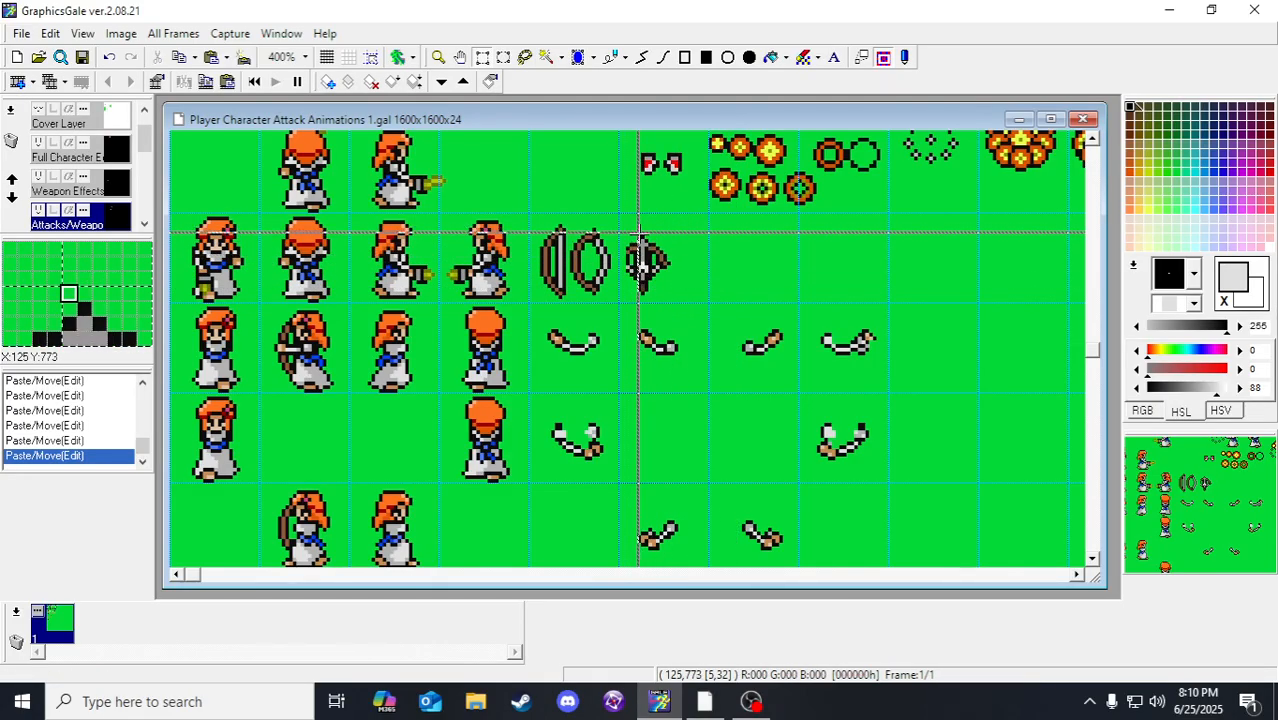
# Step: Place a copy of the pasted crossbow's bolt section in the empty area beside it, and delete the original crossbow
pyautogui.moveTo(634, 232); pyautogui.dragTo(735, 264)
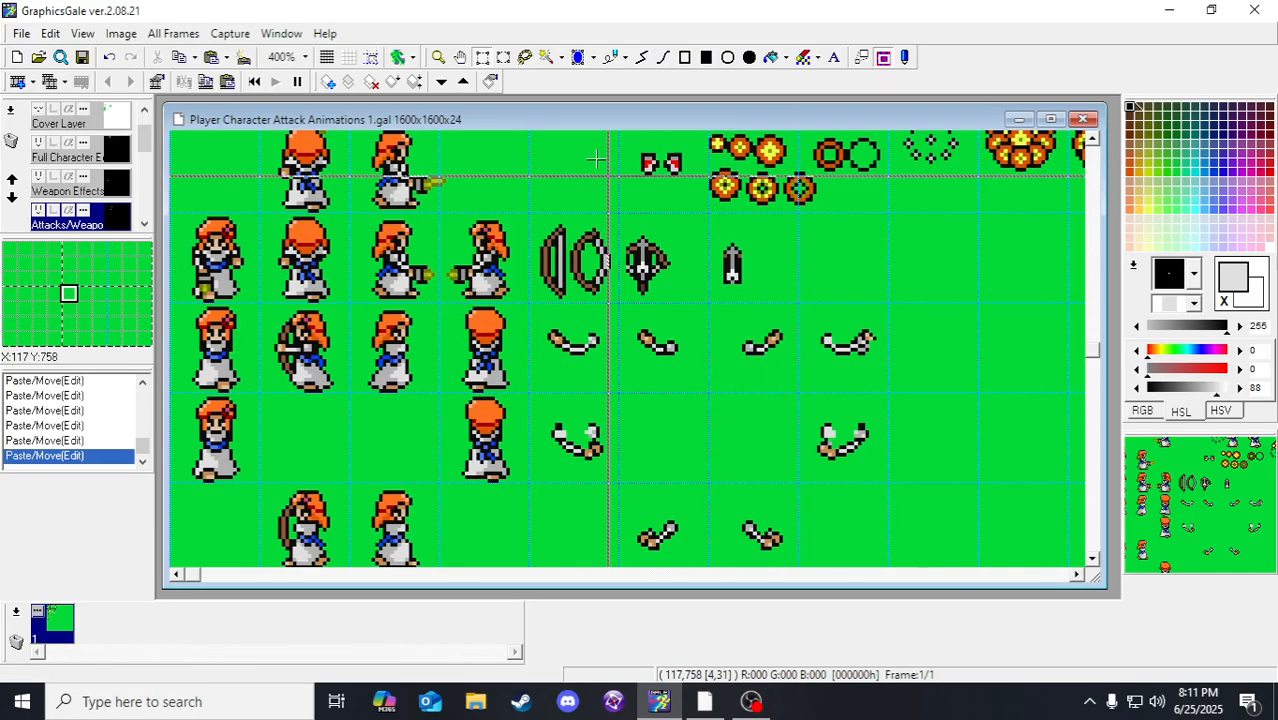
pyautogui.moveTo(620, 210); pyautogui.dragTo(704, 300)
pyautogui.press('Delete')
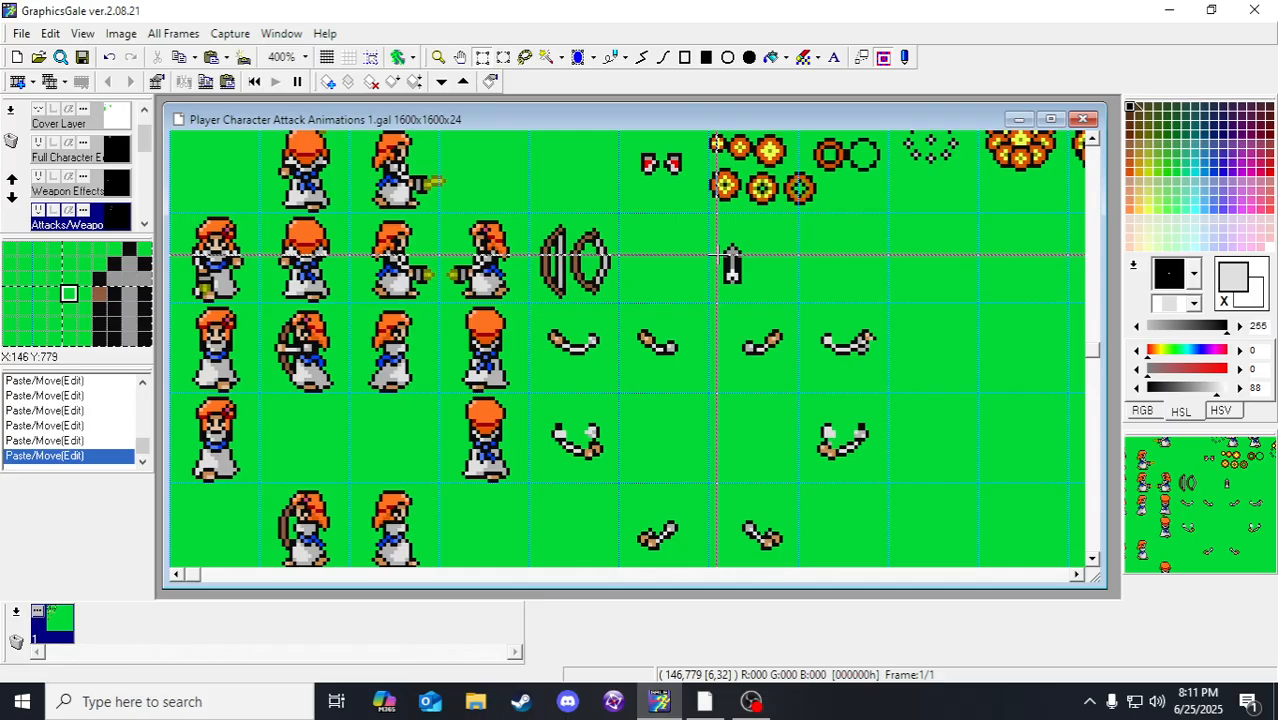
# Step: Clear the leftover crossbow pixels from both sides of the extracted bolt so only the arrow shape remains
pyautogui.click(440, 57)
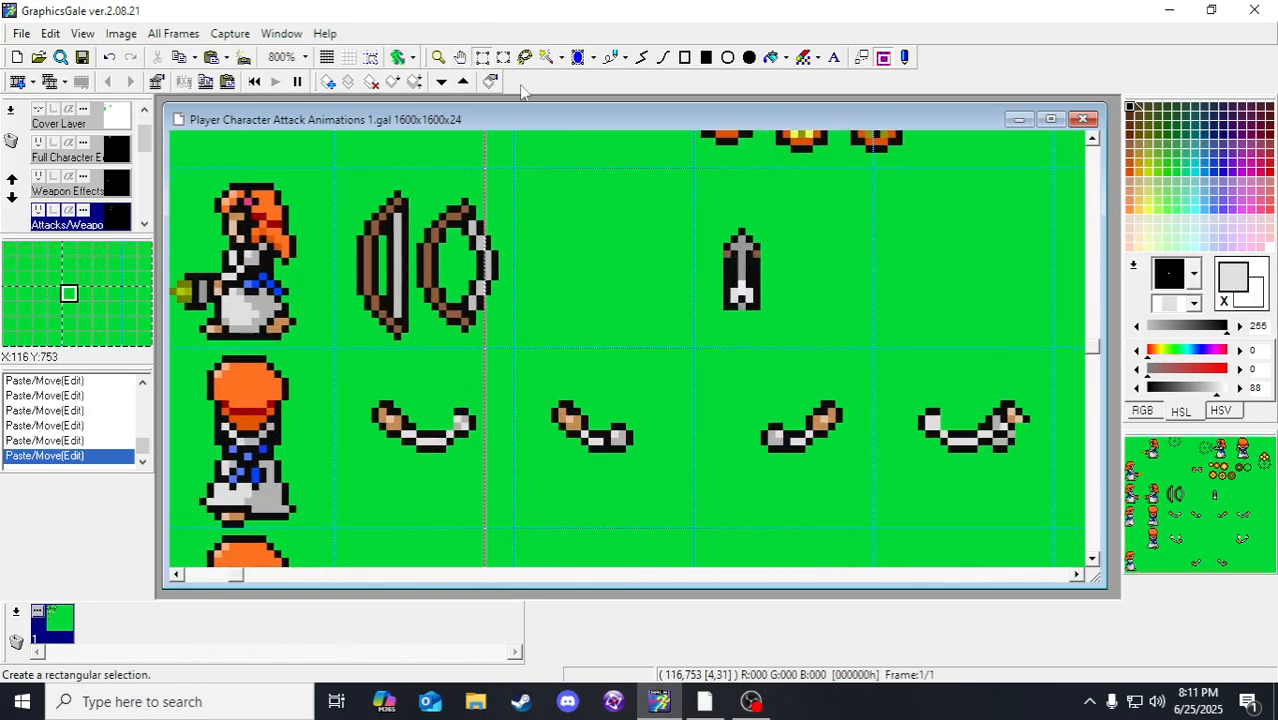
pyautogui.moveTo(731, 290)
pyautogui.mouseDown()
pyautogui.moveTo(717, 254)
pyautogui.moveTo(739, 272)
pyautogui.moveTo(731, 281)
pyautogui.mouseUp()
pyautogui.moveTo(728, 278); pyautogui.dragTo(799, 287)
pyautogui.click(798, 275)
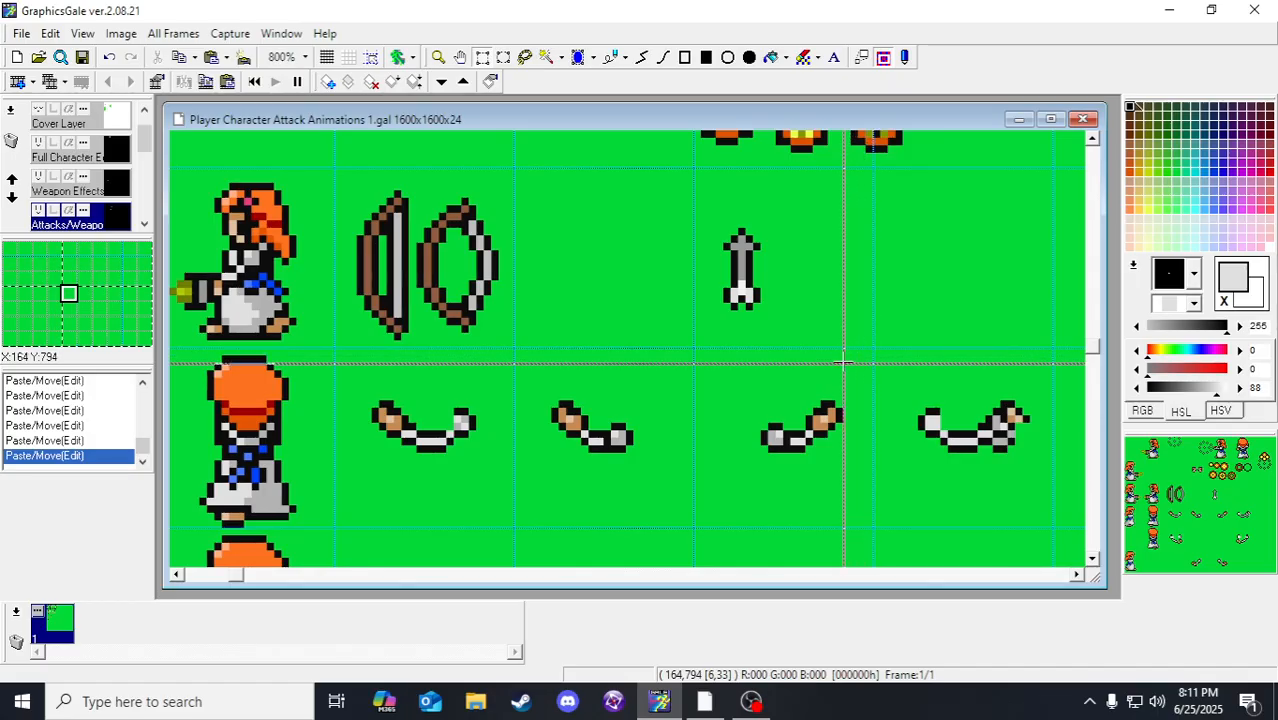
pyautogui.hotkey('ctrl', 'z')
pyautogui.hotkey('ctrl', 'z')
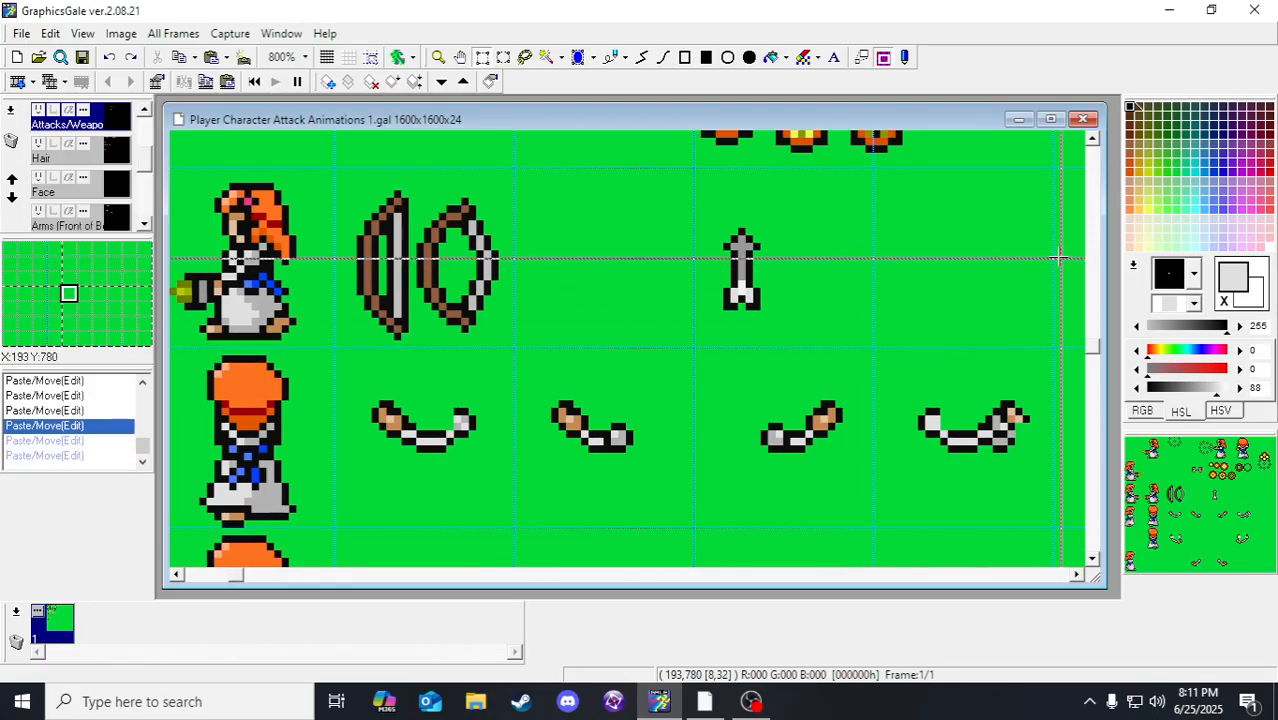
# Step: Rotate the upright arrow in 90-degree turns until it points left, and place it beside the bows at about 124,771
pyautogui.moveTo(716, 220); pyautogui.dragTo(768, 331)
pyautogui.click(114, 34)
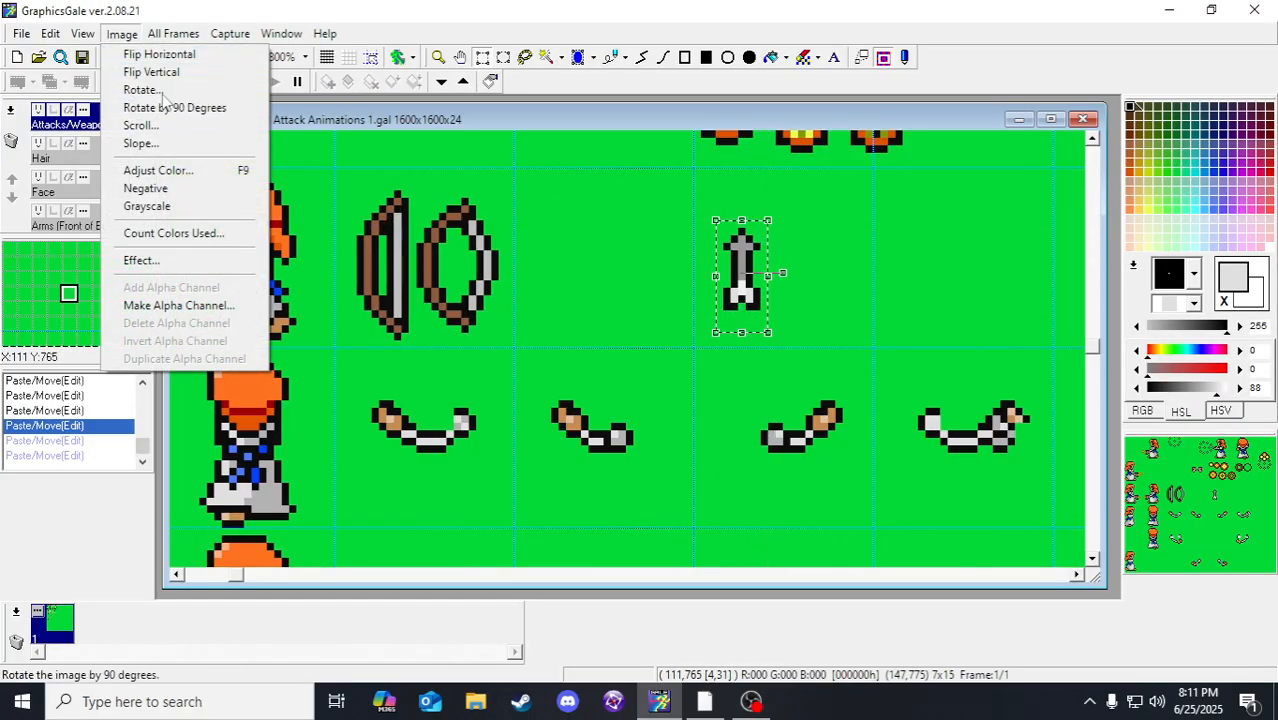
pyautogui.click(180, 108)
pyautogui.click(122, 34)
pyautogui.click(165, 107)
pyautogui.click(122, 34)
pyautogui.click(175, 107)
pyautogui.click(650, 250)
pyautogui.moveTo(651, 237)
pyautogui.mouseDown()
pyautogui.moveTo(778, 310)
pyautogui.moveTo(678, 278)
pyautogui.moveTo(373, 278)
pyautogui.moveTo(622, 231)
pyautogui.moveTo(608, 233)
pyautogui.mouseUp()
pyautogui.click(668, 300)
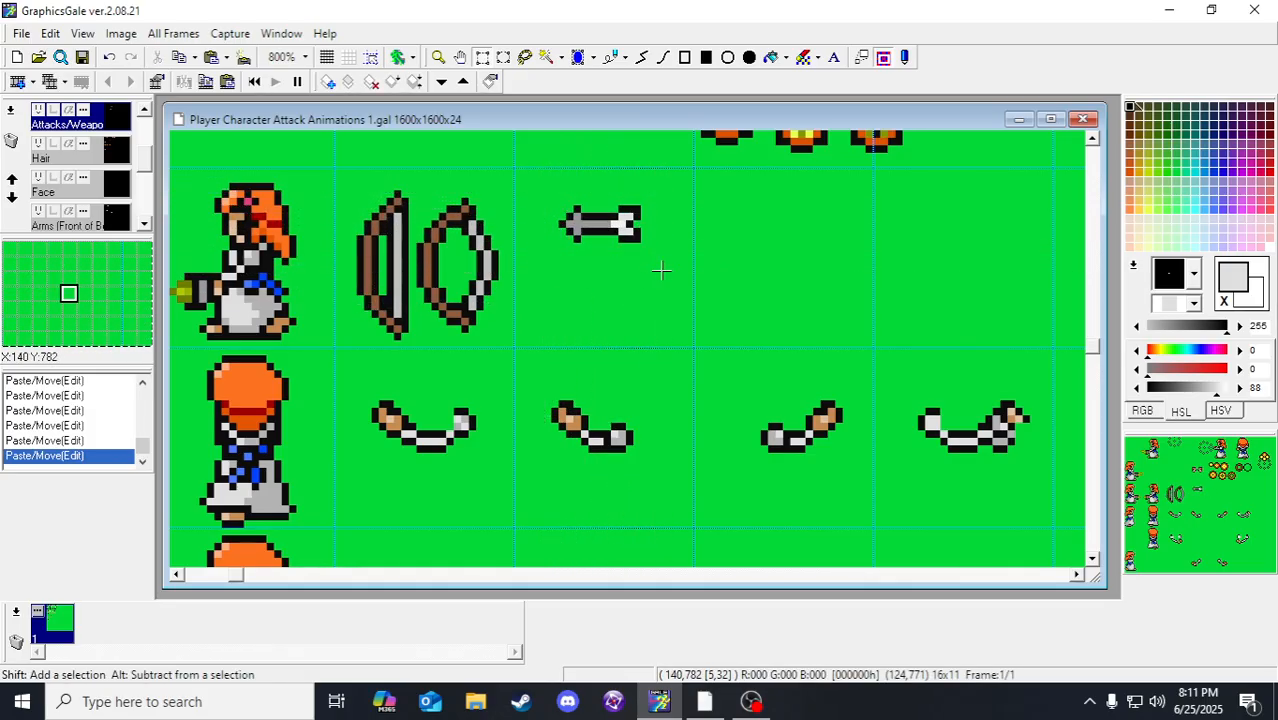
# Step: Duplicate the horizontal arrow, test the copy against the first bow, and place it directly below the original arrow
pyautogui.moveTo(542, 186); pyautogui.dragTo(660, 266)
pyautogui.moveTo(619, 200)
pyautogui.mouseDown()
pyautogui.moveTo(418, 270)
pyautogui.moveTo(396, 253)
pyautogui.mouseUp()
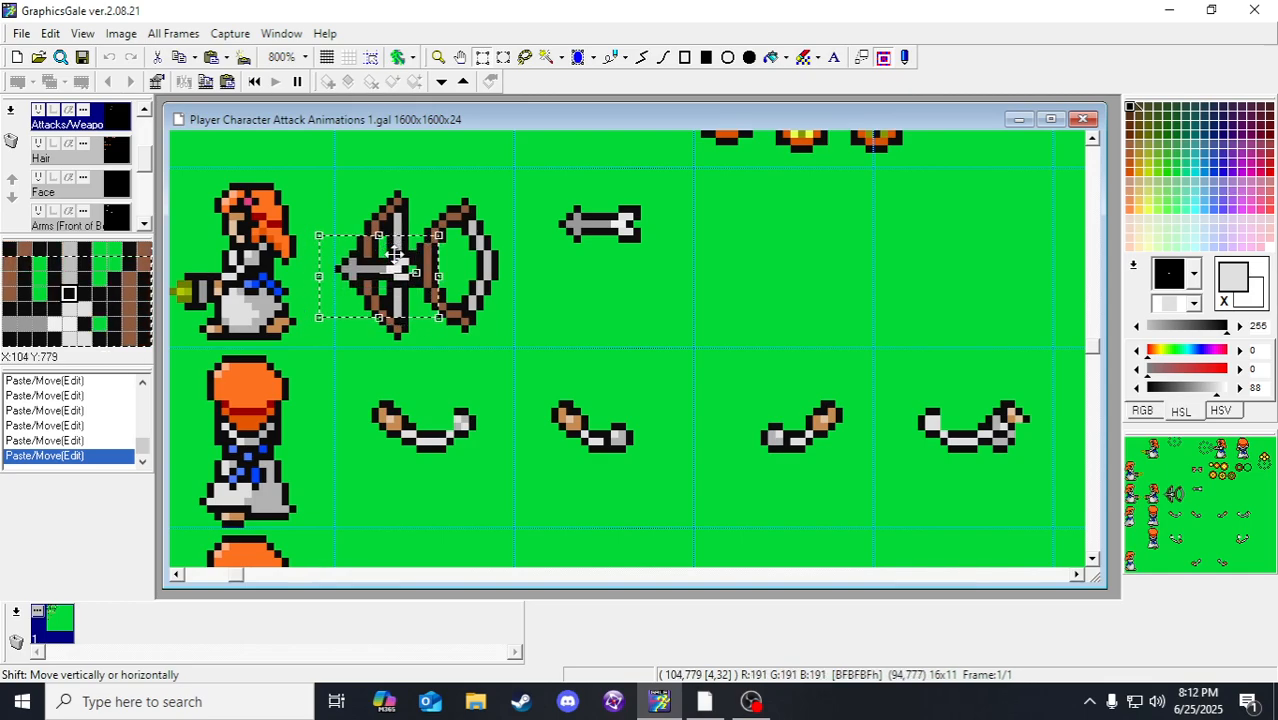
pyautogui.moveTo(397, 255); pyautogui.dragTo(621, 282)
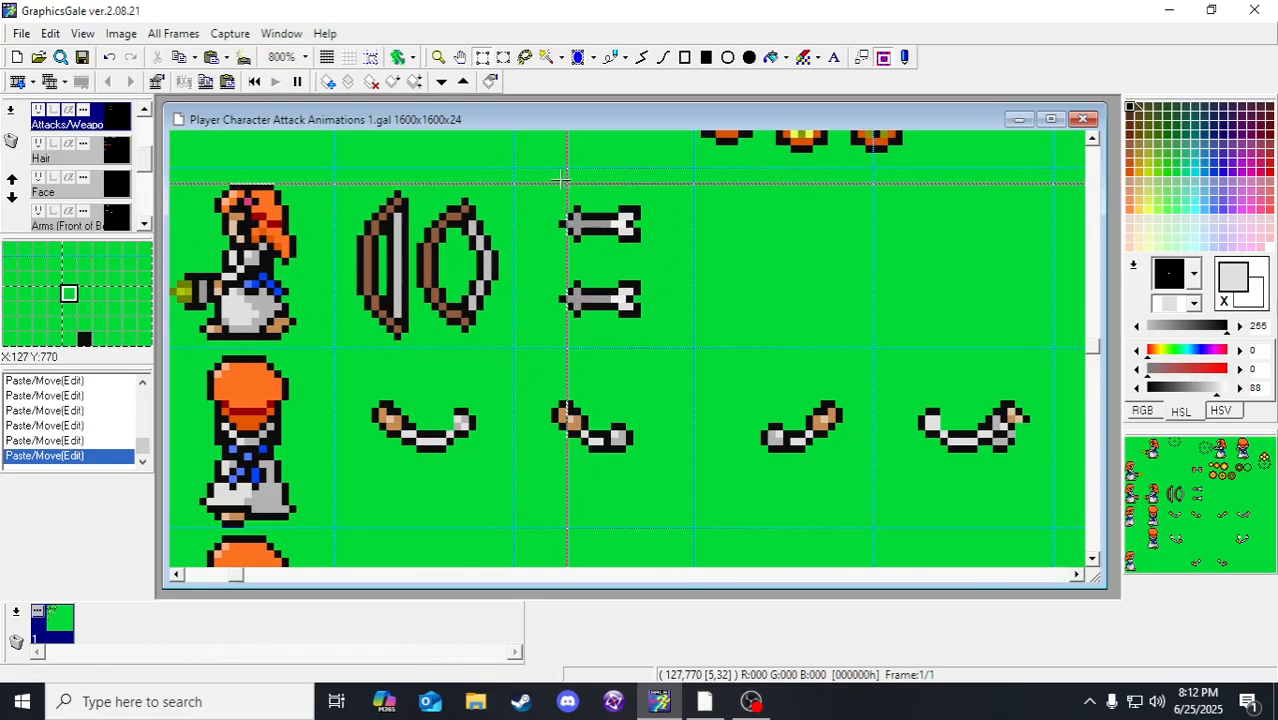
# Step: Move both arrows from the Attacks/Weapons layer to the Weapon Effects layer in place, and save the sheet
pyautogui.moveTo(550, 190); pyautogui.dragTo(661, 338)
pyautogui.hotkey('ctrl', 'x')
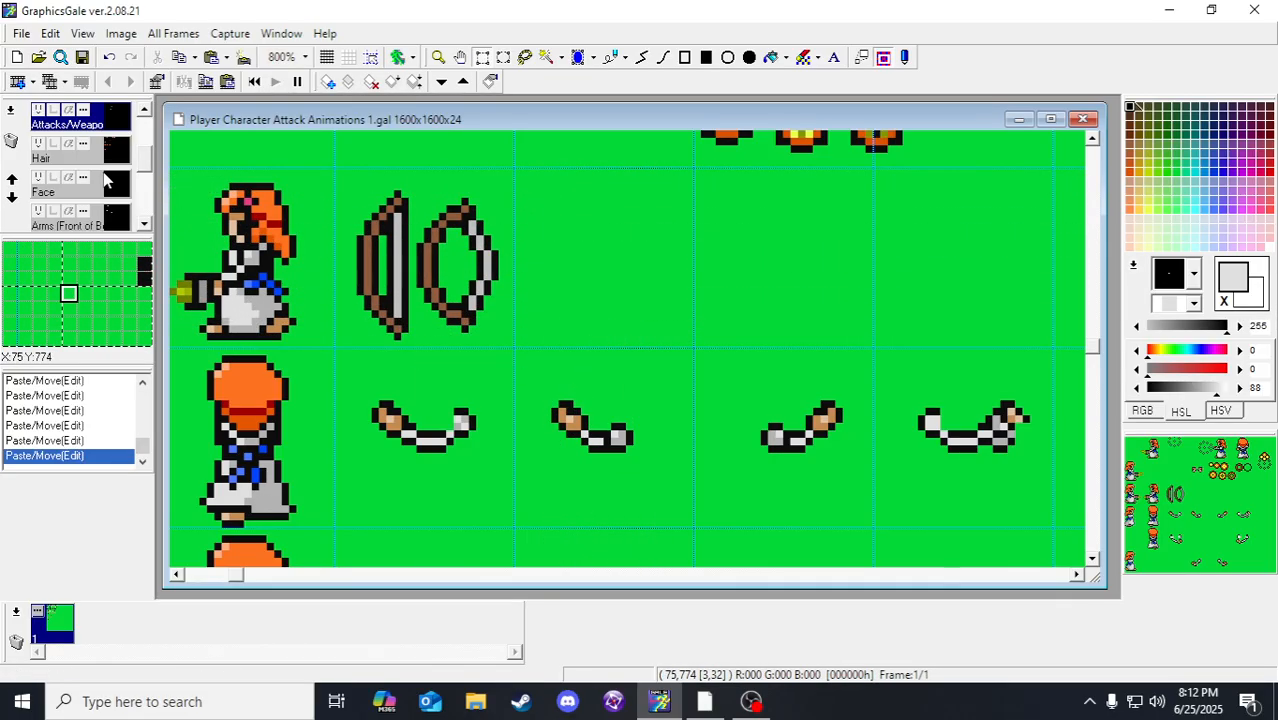
pyautogui.scroll(2, 50, 180)
pyautogui.click(118, 157)
pyautogui.hotkey('ctrl', 'v')
pyautogui.moveTo(553, 260); pyautogui.dragTo(662, 322)
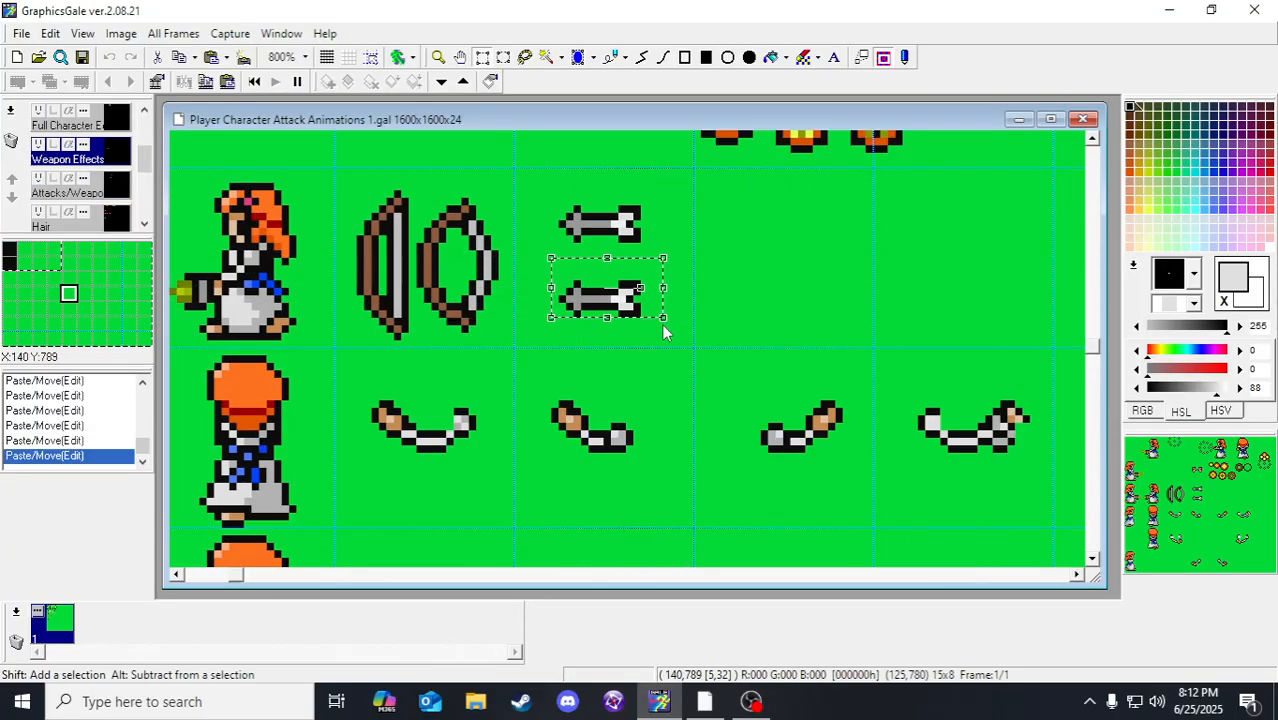
pyautogui.click(661, 323)
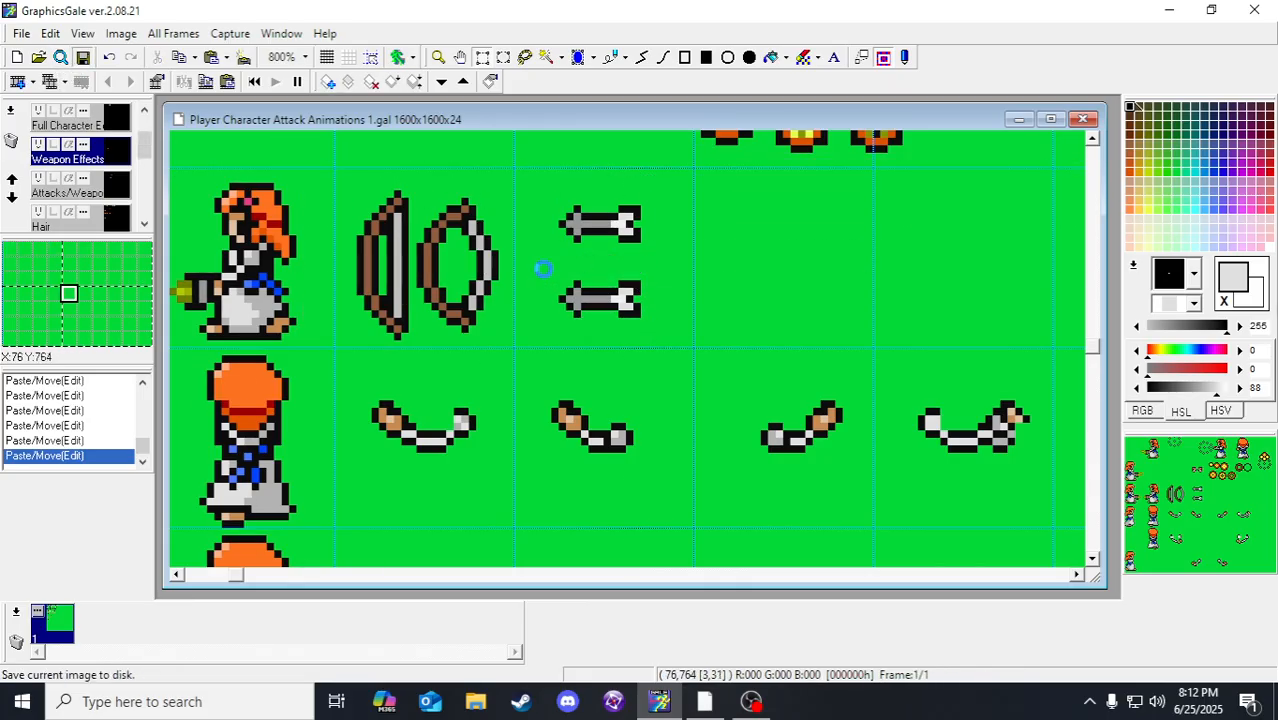
# Step: Fit the lower arrow across the second, curved-string bow, nudging its selection into place at 103,777
pyautogui.moveTo(543, 258); pyautogui.dragTo(452, 278)
pyautogui.press('Right')
pyautogui.press('Down')
pyautogui.press('Right')
pyautogui.press('Left')
pyautogui.press('Left')
pyautogui.press('Right')
pyautogui.press('Right')
pyautogui.press('Up')
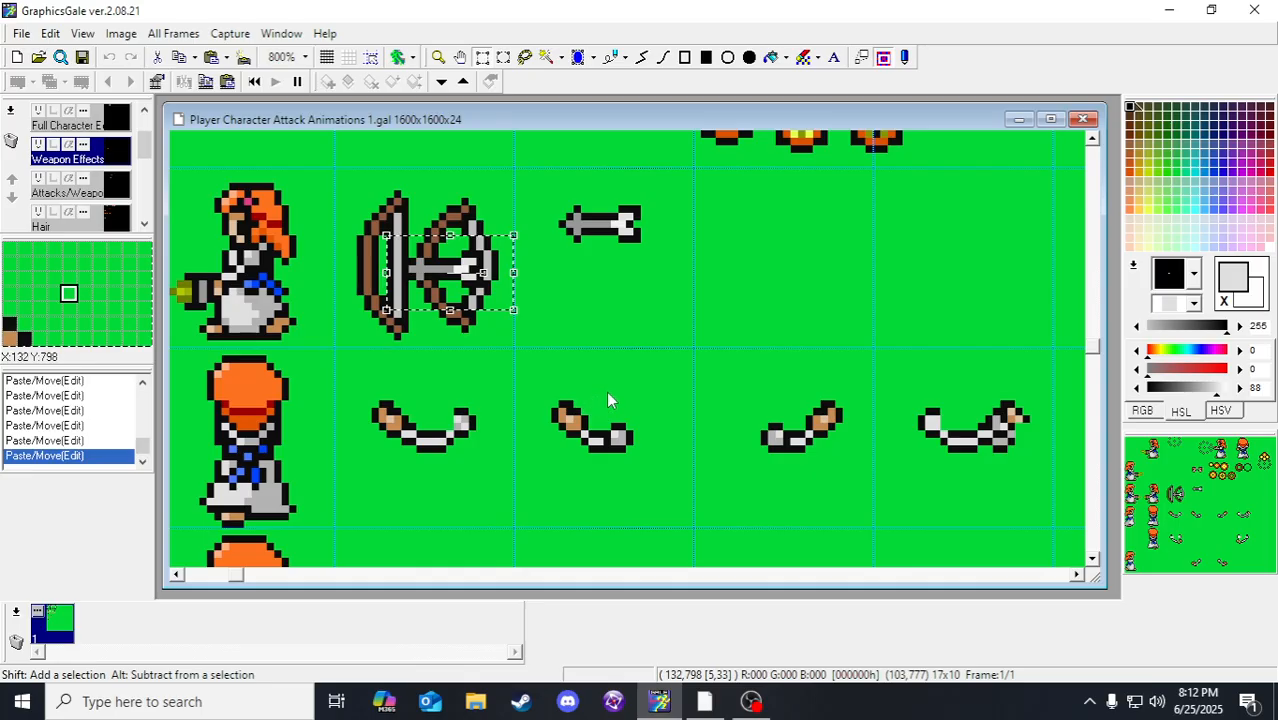
pyautogui.press('Up')
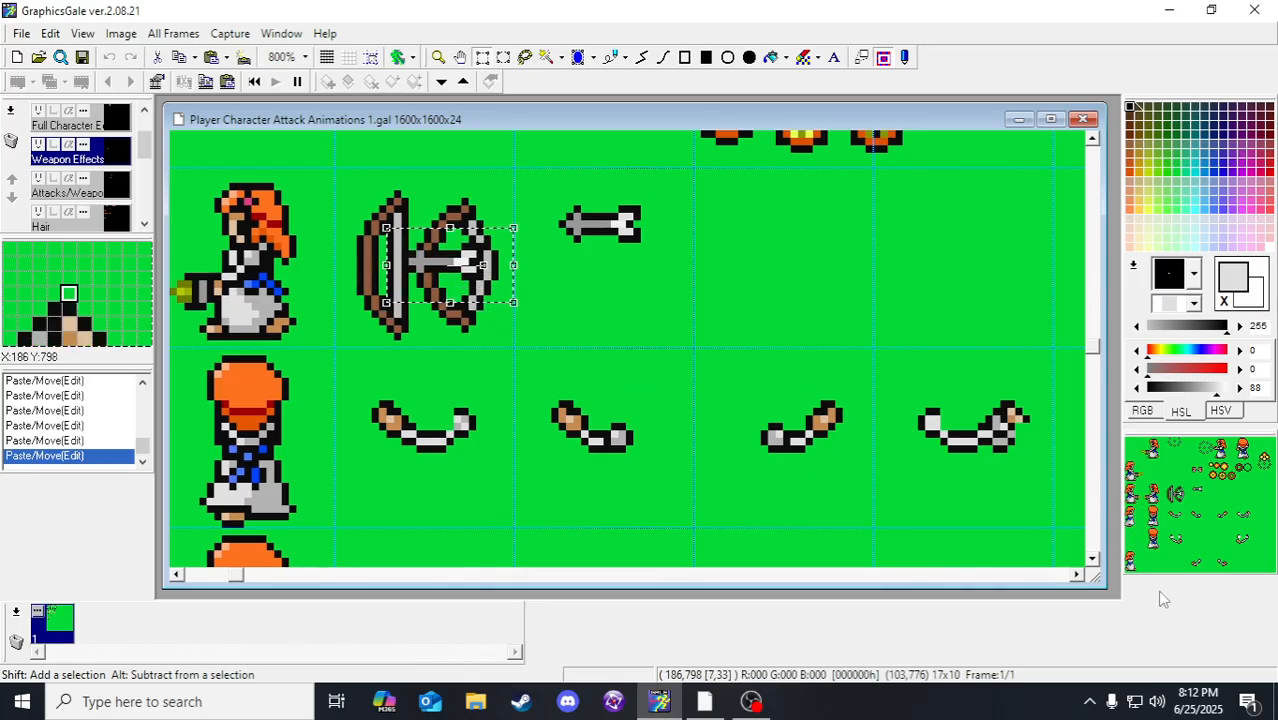
pyautogui.press('Down')
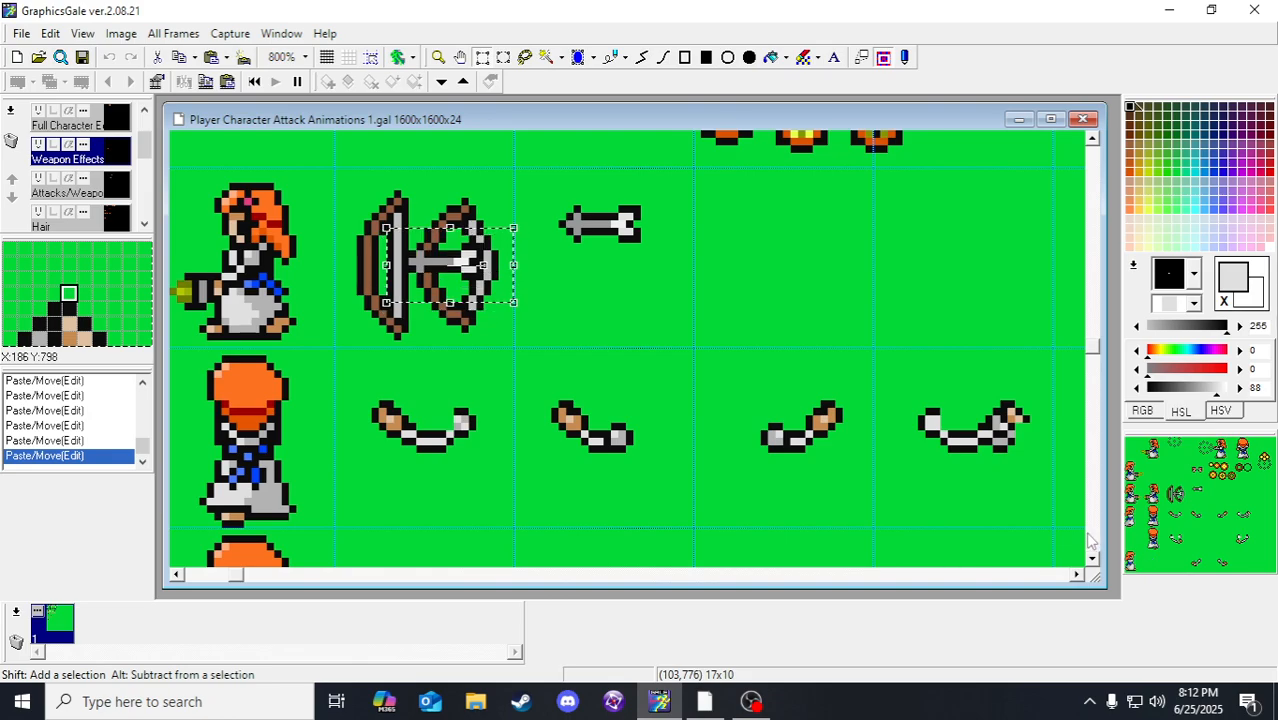
pyautogui.press('Down')
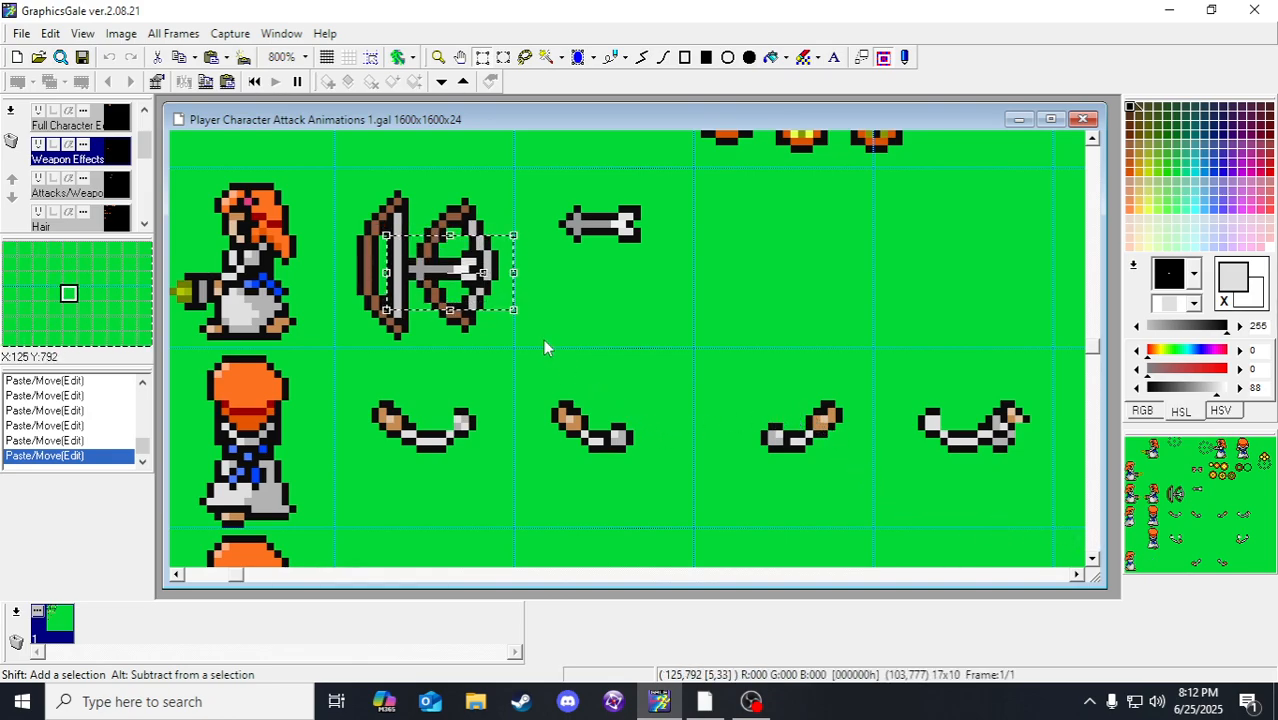
pyautogui.press('Right')
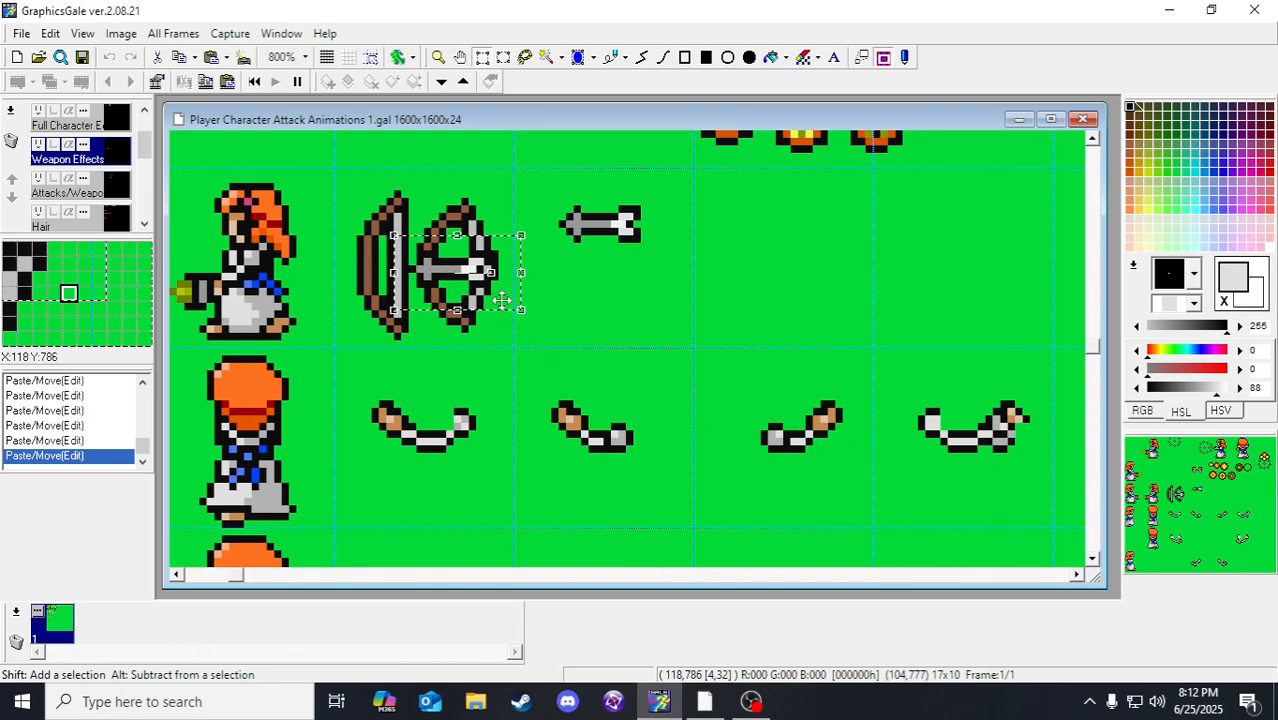
pyautogui.press('Left')
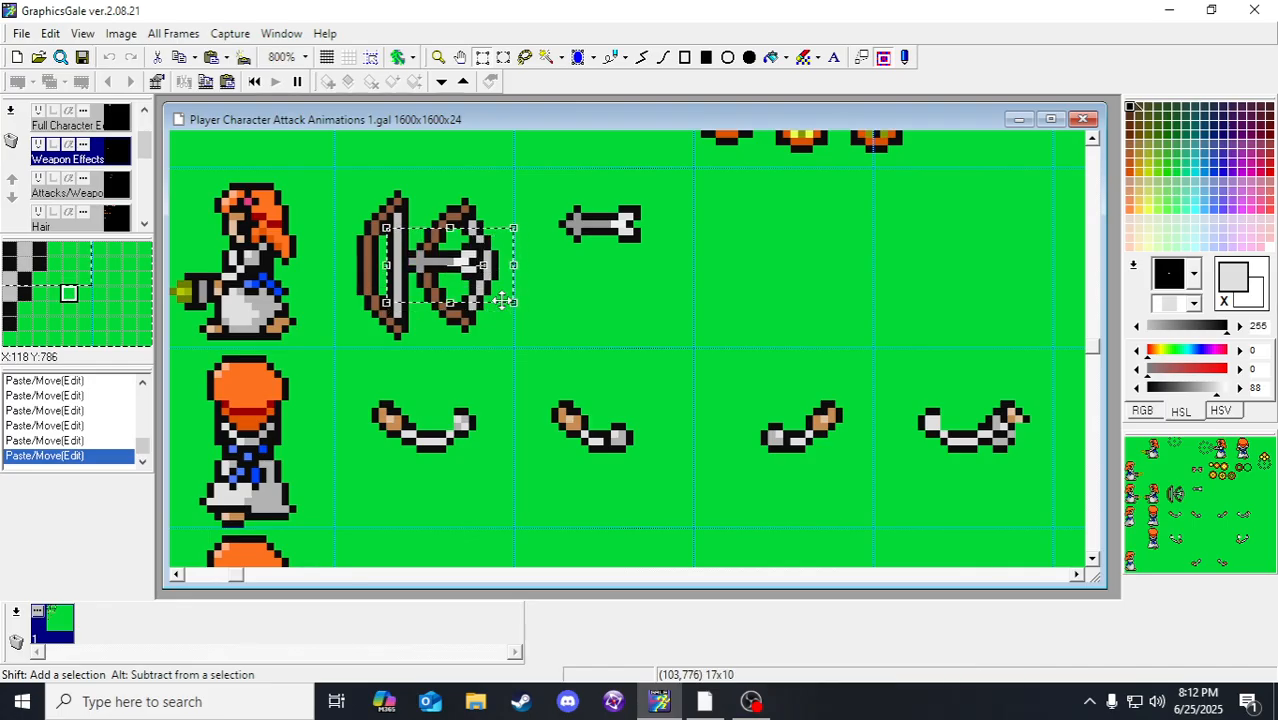
pyautogui.press('Down')
# Step: Lengthen the arrow on the second bow by shifting its tail toward the string and filling the gap in the shaft
pyautogui.moveTo(461, 243); pyautogui.dragTo(514, 328)
pyautogui.press('Left')
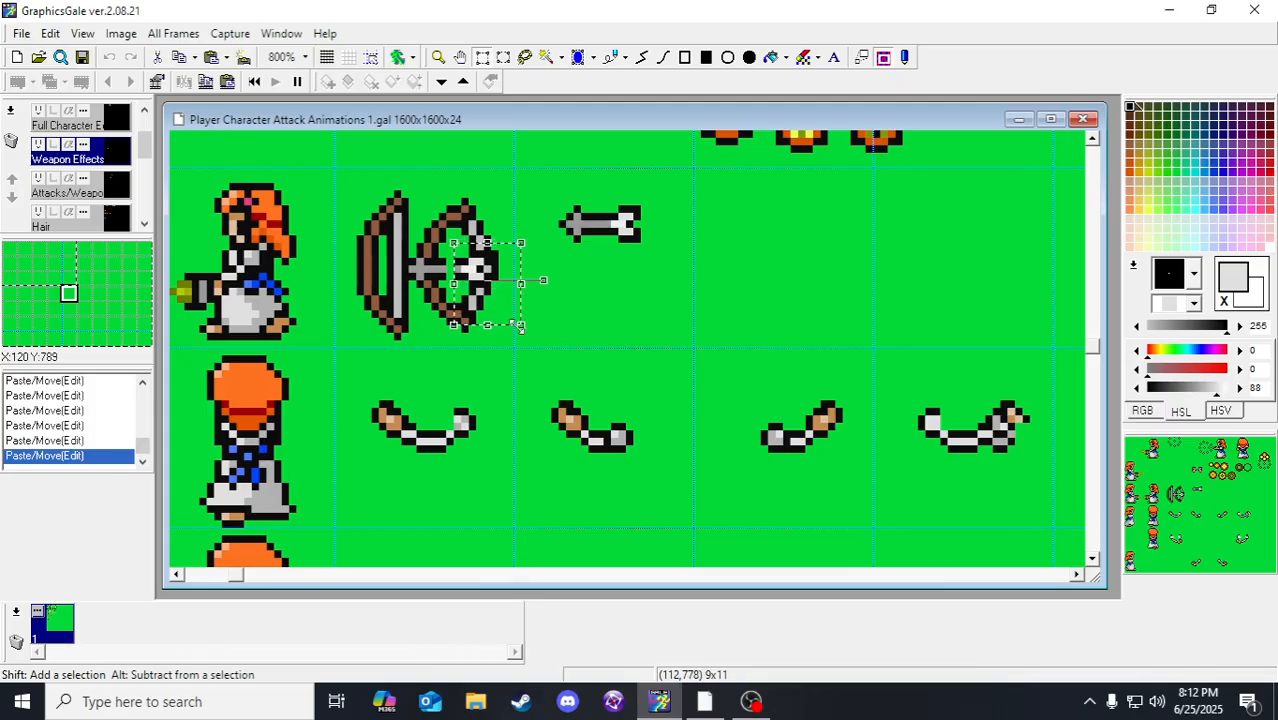
pyautogui.press('Right')
pyautogui.press('Right')
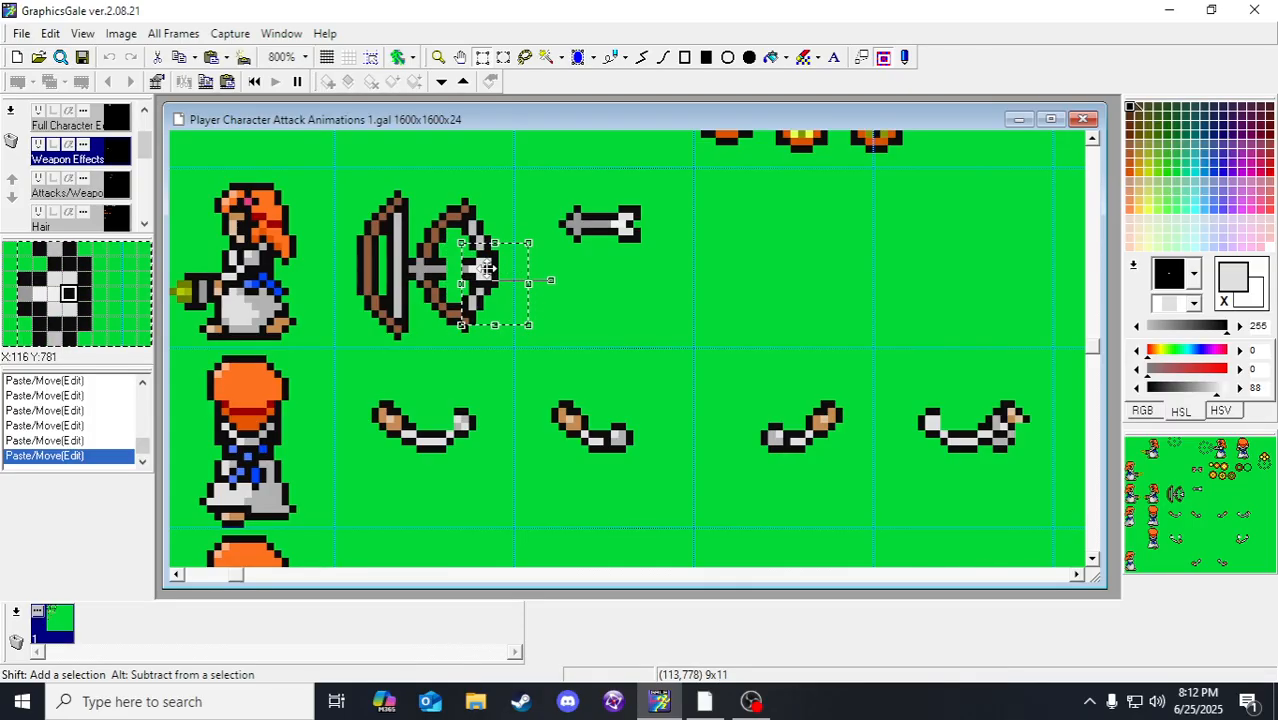
pyautogui.rightClick(499, 274)
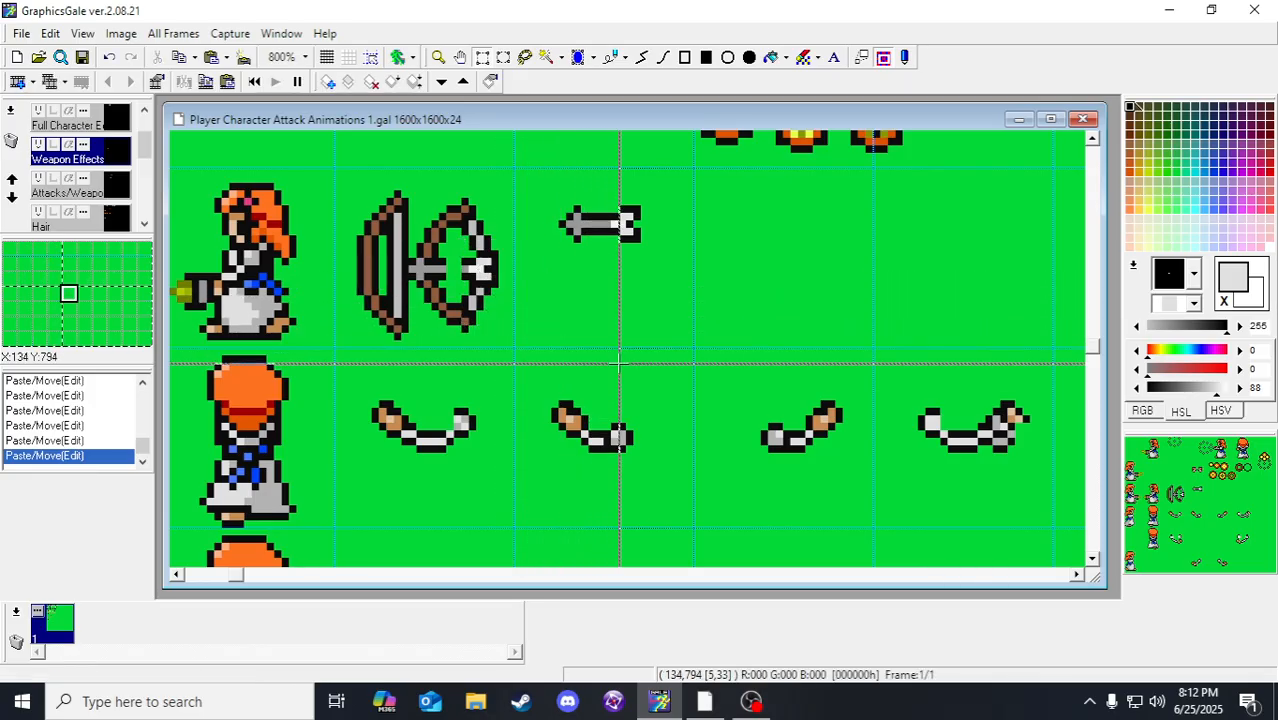
pyautogui.moveTo(440, 250); pyautogui.dragTo(468, 271)
pyautogui.rightClick(697, 353)
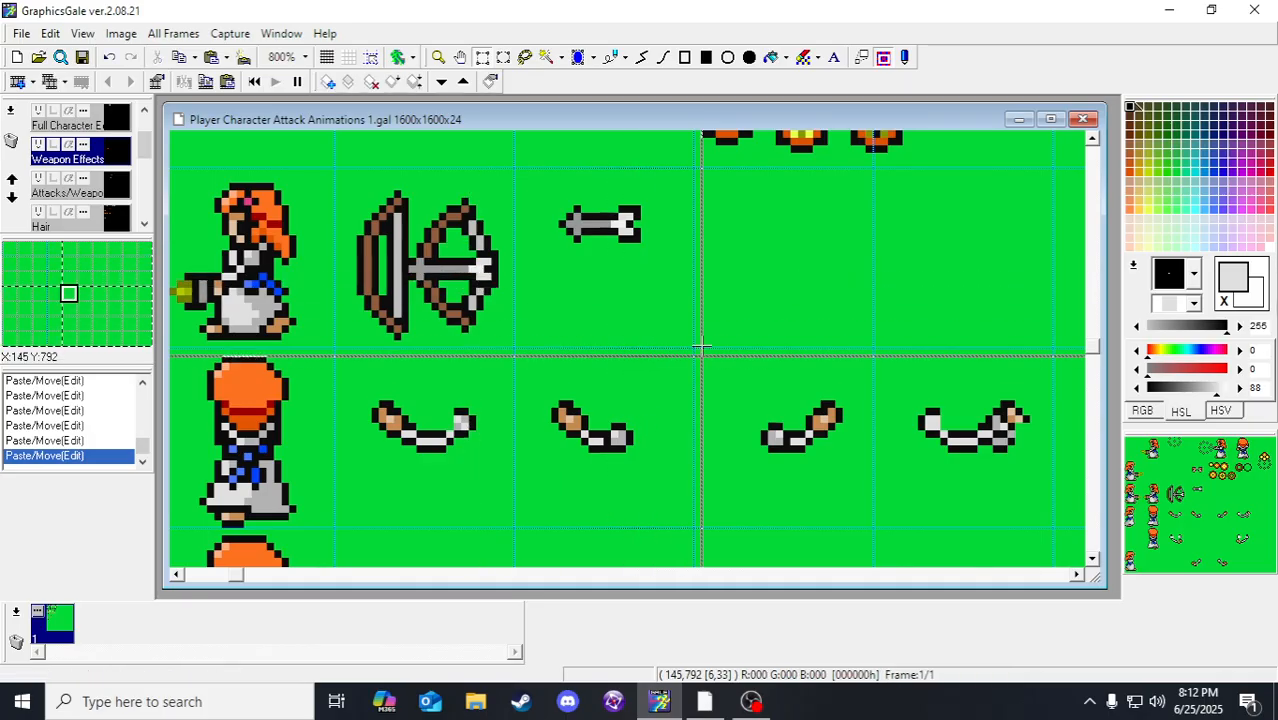
# Step: Move the lengthened arrow off the bow to the right, placing it directly below the shorter arrow
pyautogui.moveTo(395, 221); pyautogui.dragTo(516, 311)
pyautogui.press('Right')
pyautogui.press('Right')
pyautogui.press('Right')
pyautogui.press('Right')
pyautogui.press('Right')
pyautogui.press('Right')
pyautogui.press('Right')
pyautogui.press('Right')
pyautogui.press('Right')
pyautogui.press('Right')
pyautogui.press('Right')
pyautogui.press('Right')
pyautogui.press('Right')
pyautogui.press('Right')
pyautogui.press('Right')
pyautogui.press('Right')
pyautogui.press('Right')
pyautogui.press('Right')
pyautogui.press('Right')
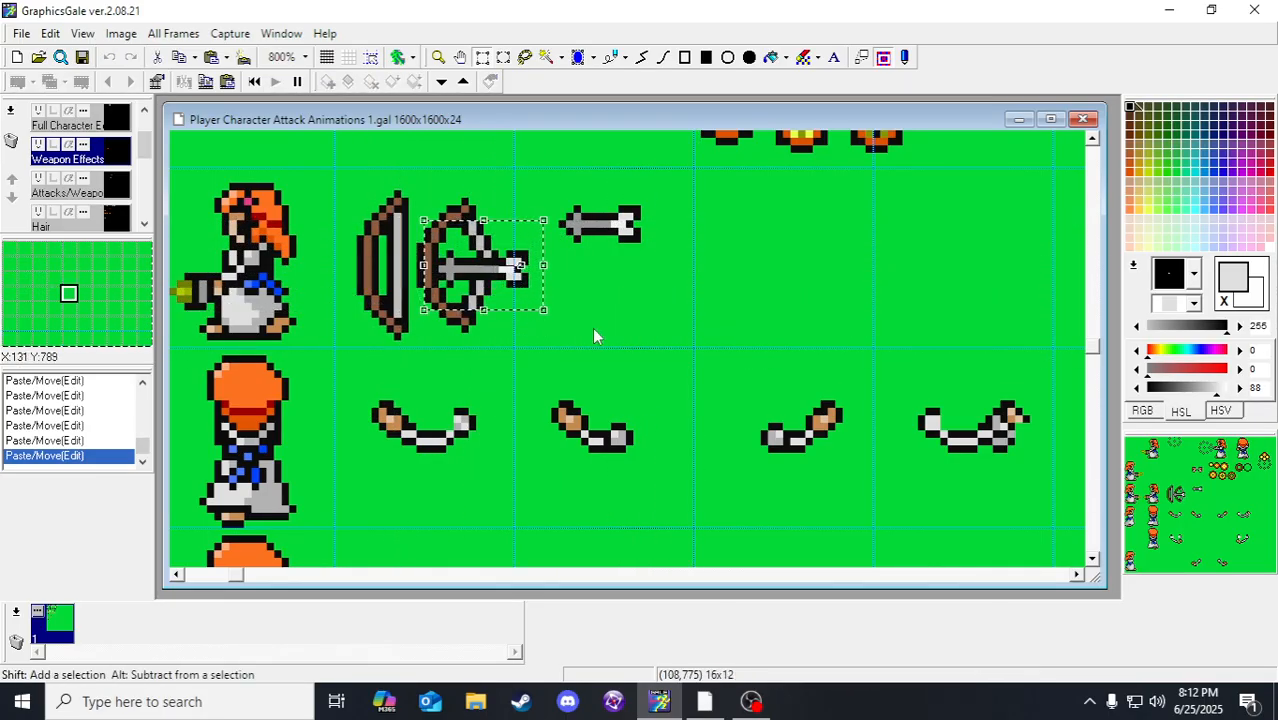
pyautogui.rightClick(697, 344)
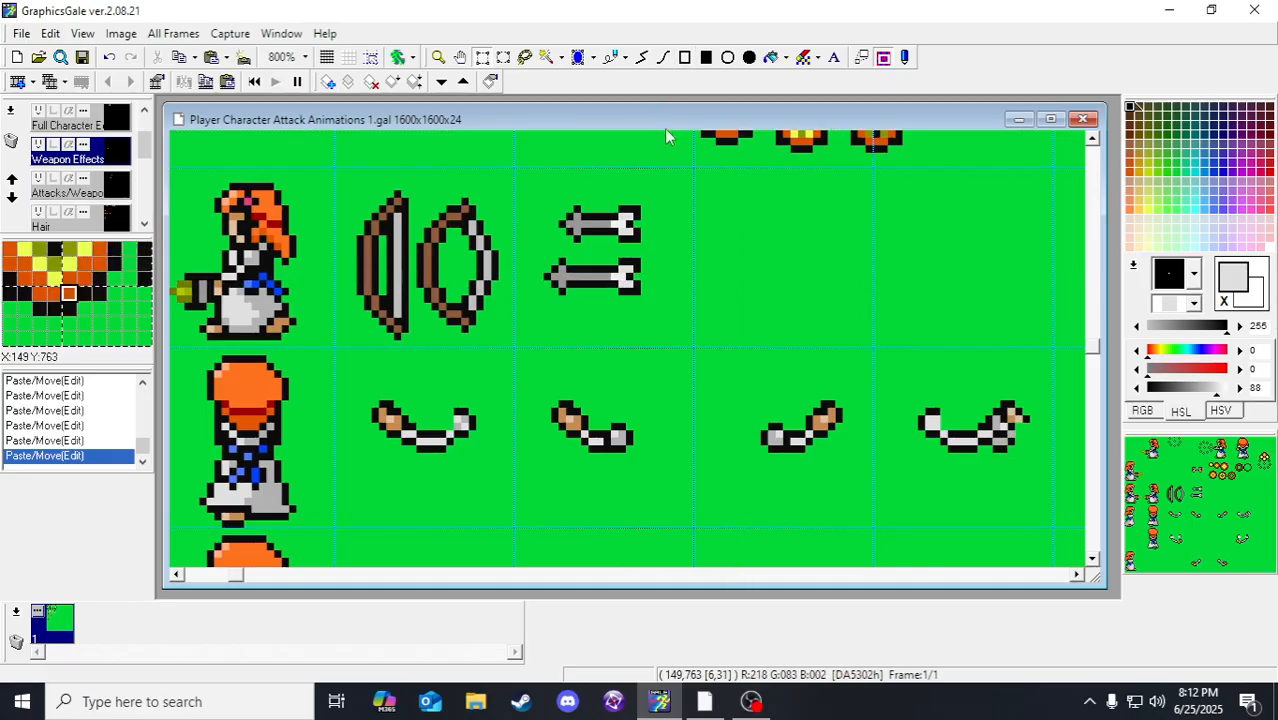
# Step: Recolour the longer arrow's shaft with the brown sampled from the bow's limb
pyautogui.rightClick(435, 265)
pyautogui.moveTo(579, 285); pyautogui.dragTo(610, 282)
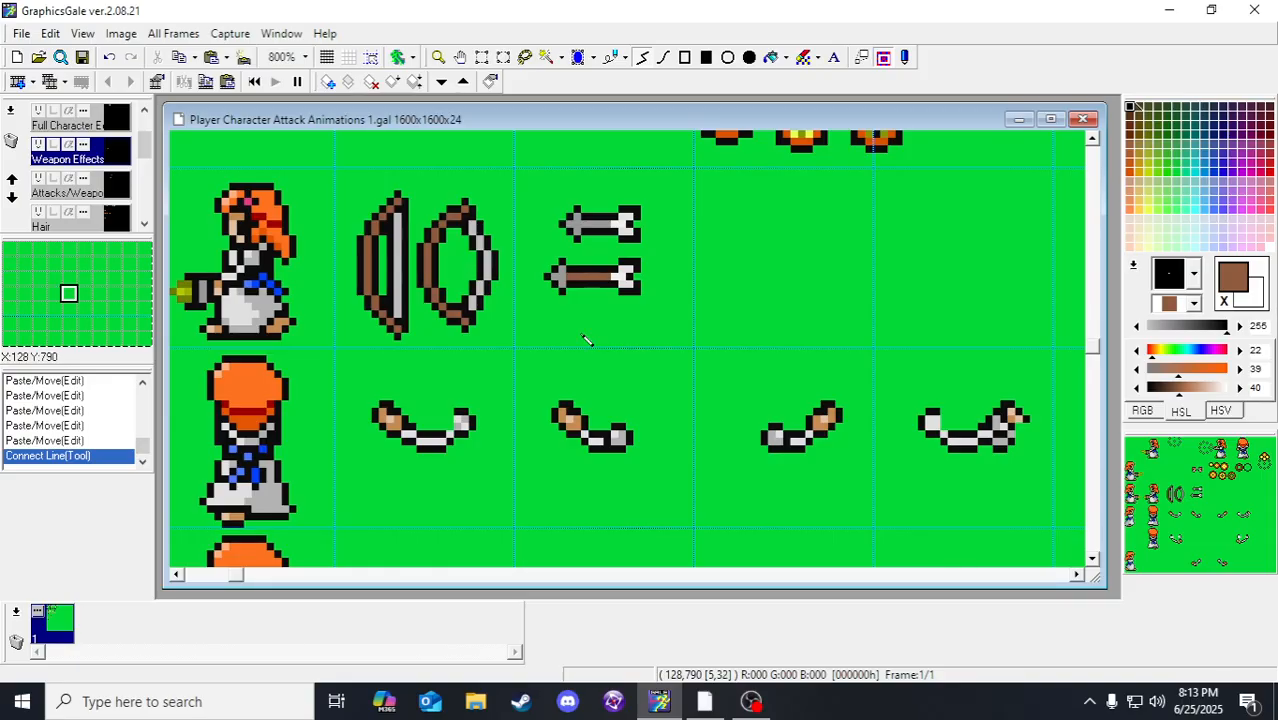
pyautogui.click(569, 284)
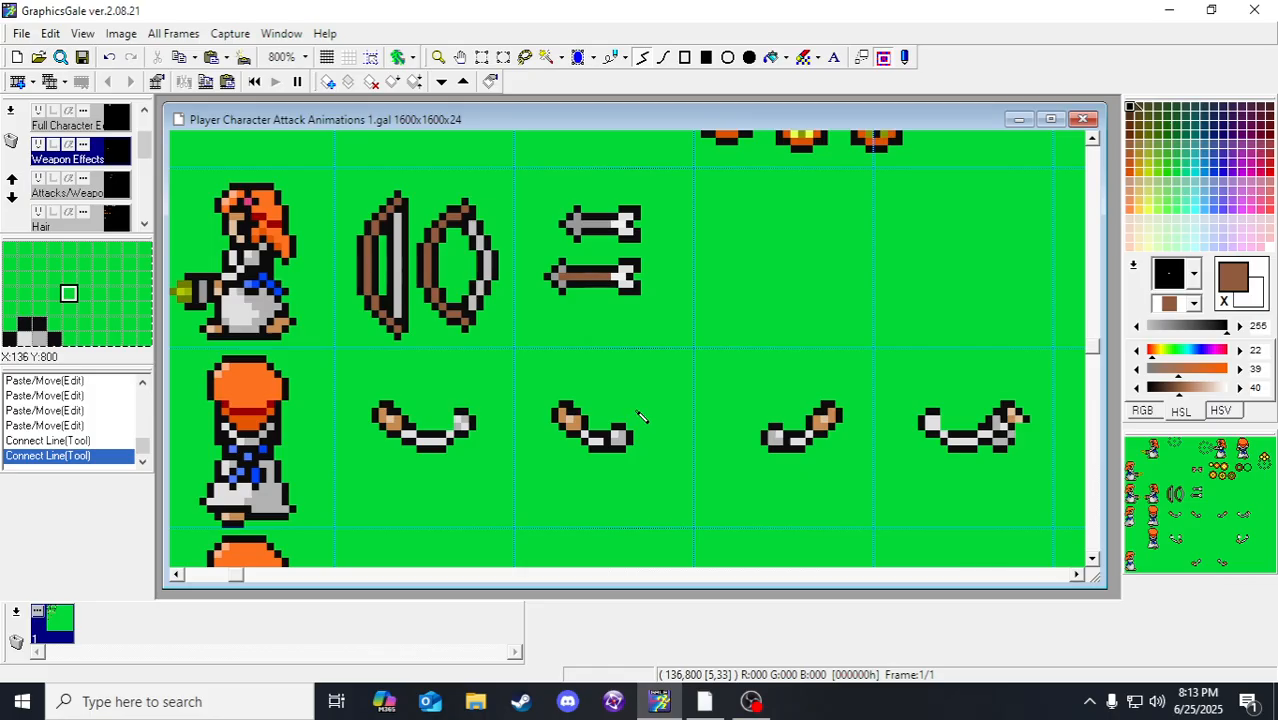
pyautogui.hotkey('ctrl', 'z')
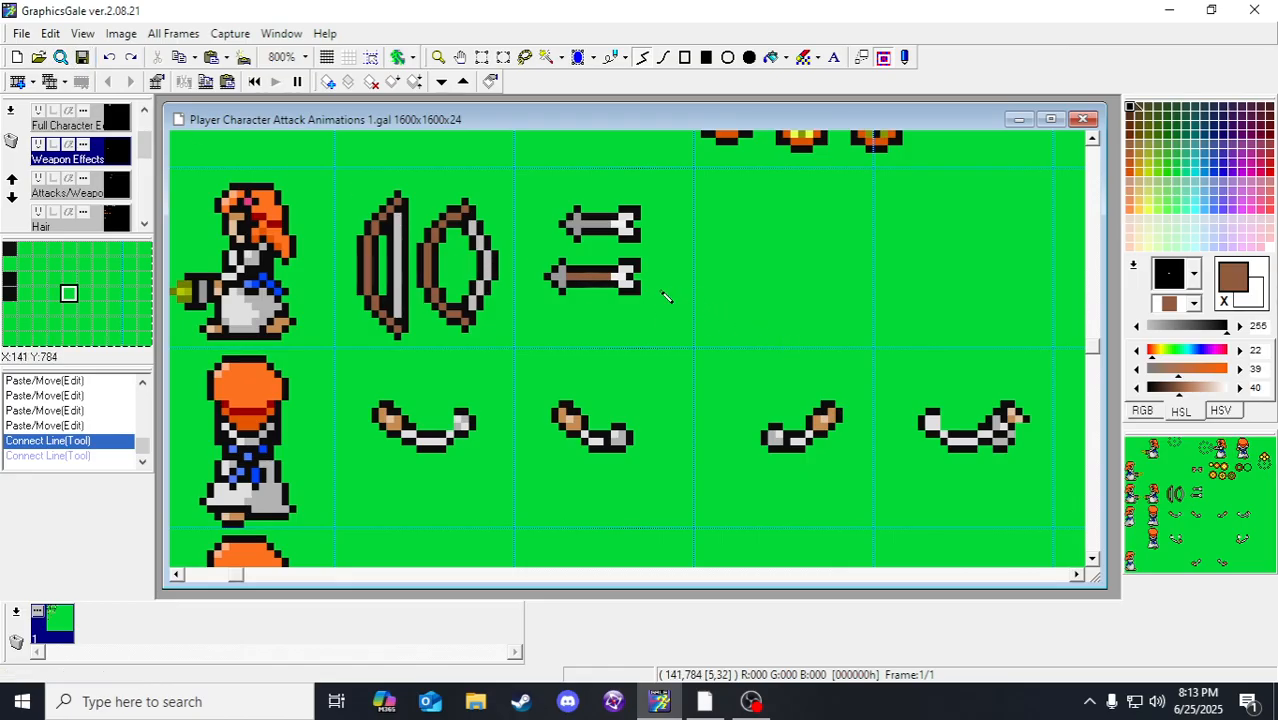
pyautogui.rightClick(605, 230)
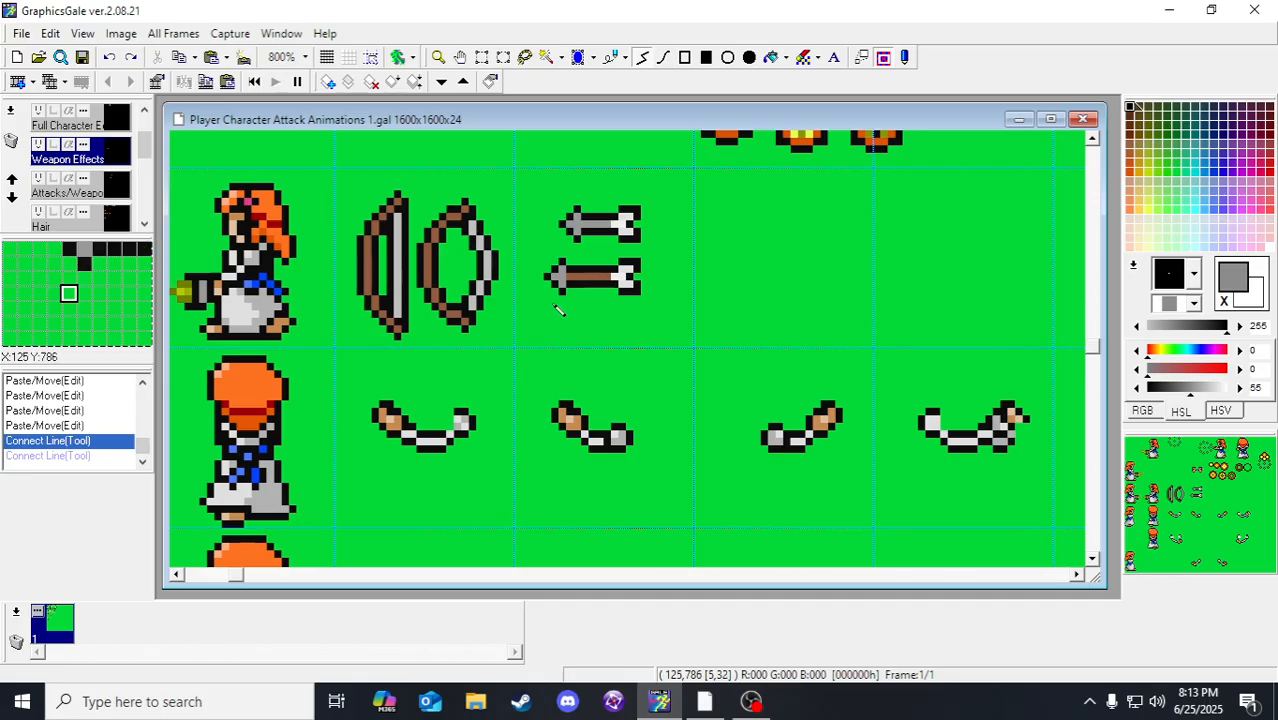
pyautogui.hotkey('ctrl', 'y')
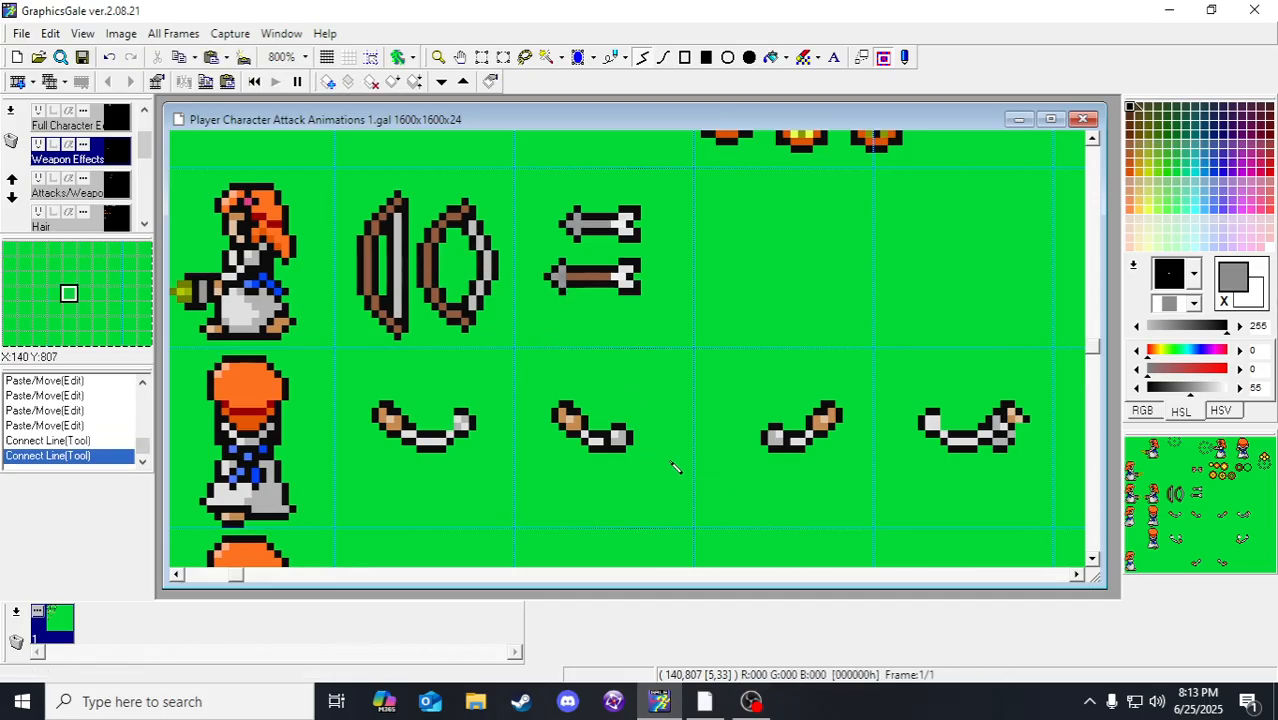
# Step: Try a black pixel sampled from the outline at the back of the longer arrow's head
pyautogui.rightClick(564, 291)
pyautogui.click(563, 277)
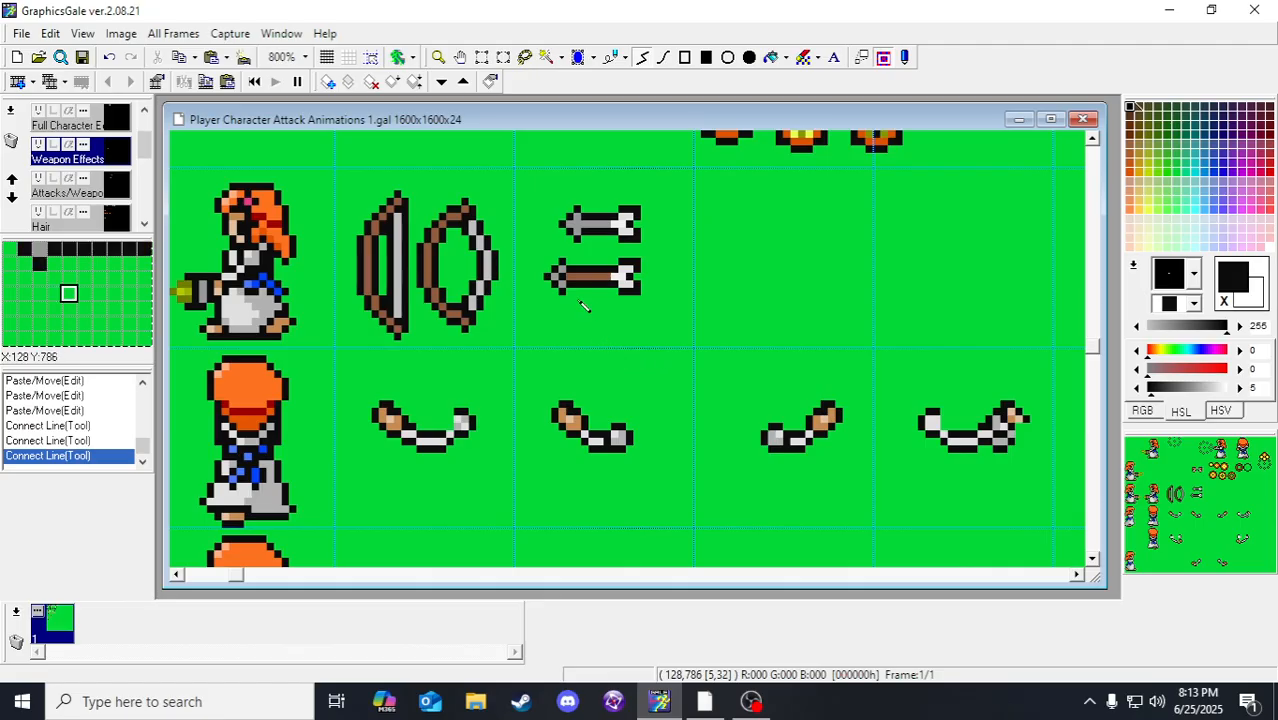
pyautogui.scroll(3, 620, 355)
pyautogui.scroll(-1, 622, 350)
pyautogui.scroll(-1, 622, 348)
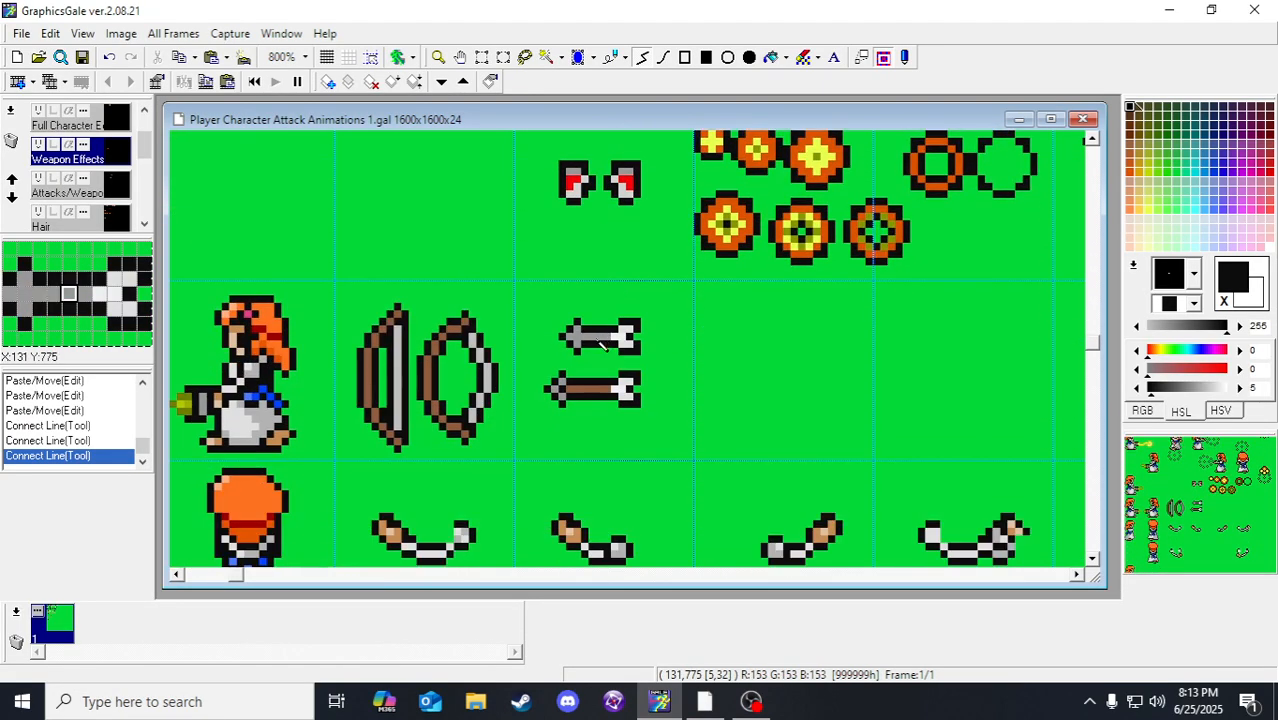
# Step: Try a darker grey of luminance 45 on the back of the longer arrow's head, and refill the head with its lighter grey
pyautogui.rightClick(495, 378)
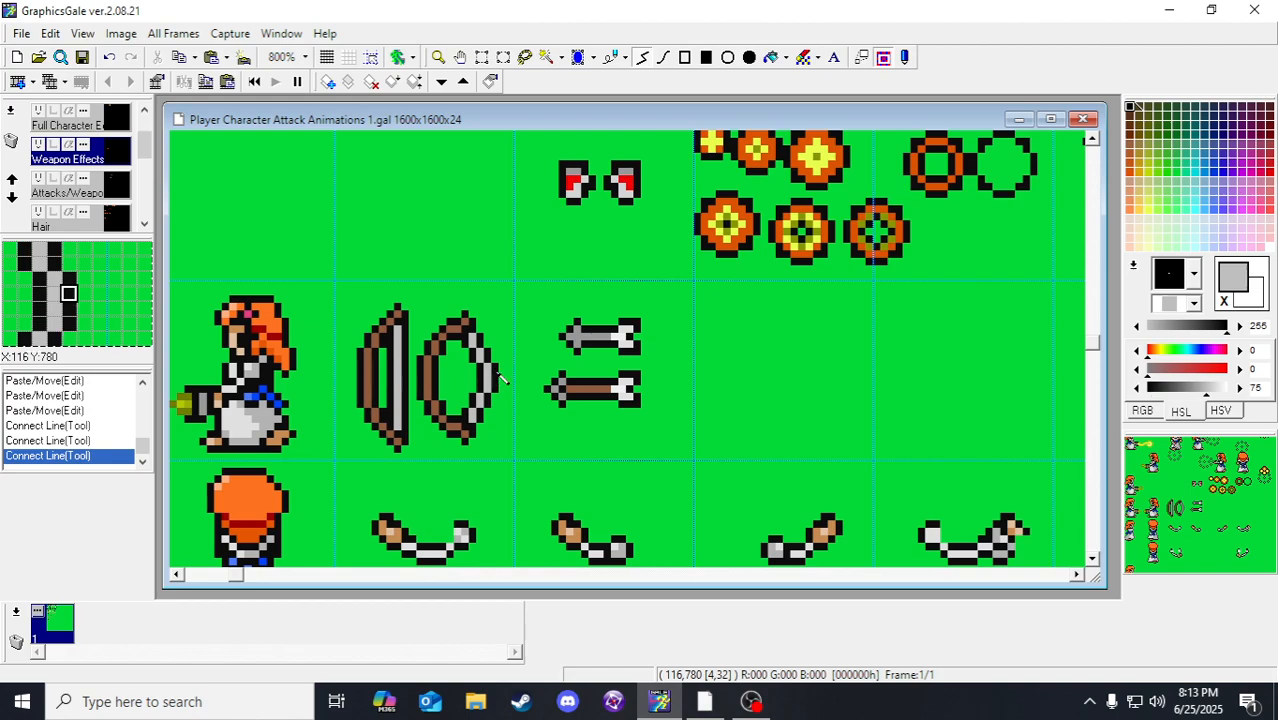
pyautogui.moveTo(1177, 390); pyautogui.dragTo(1188, 394)
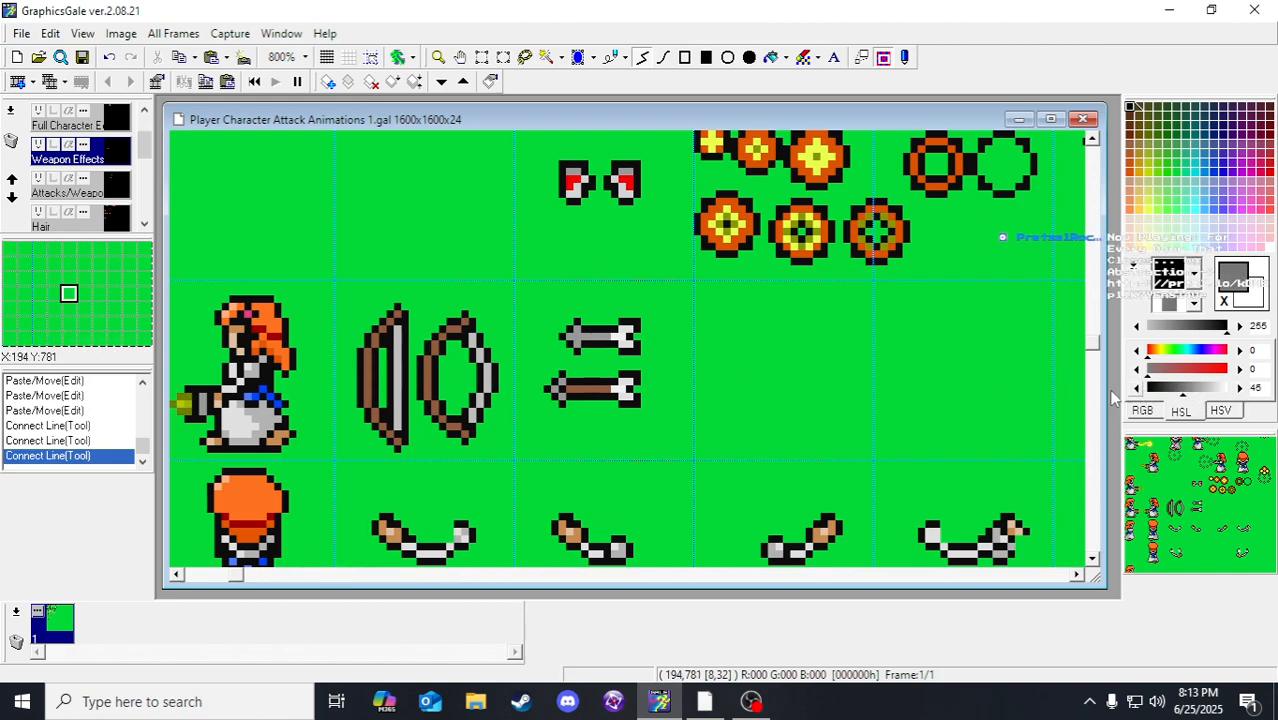
pyautogui.click(564, 389)
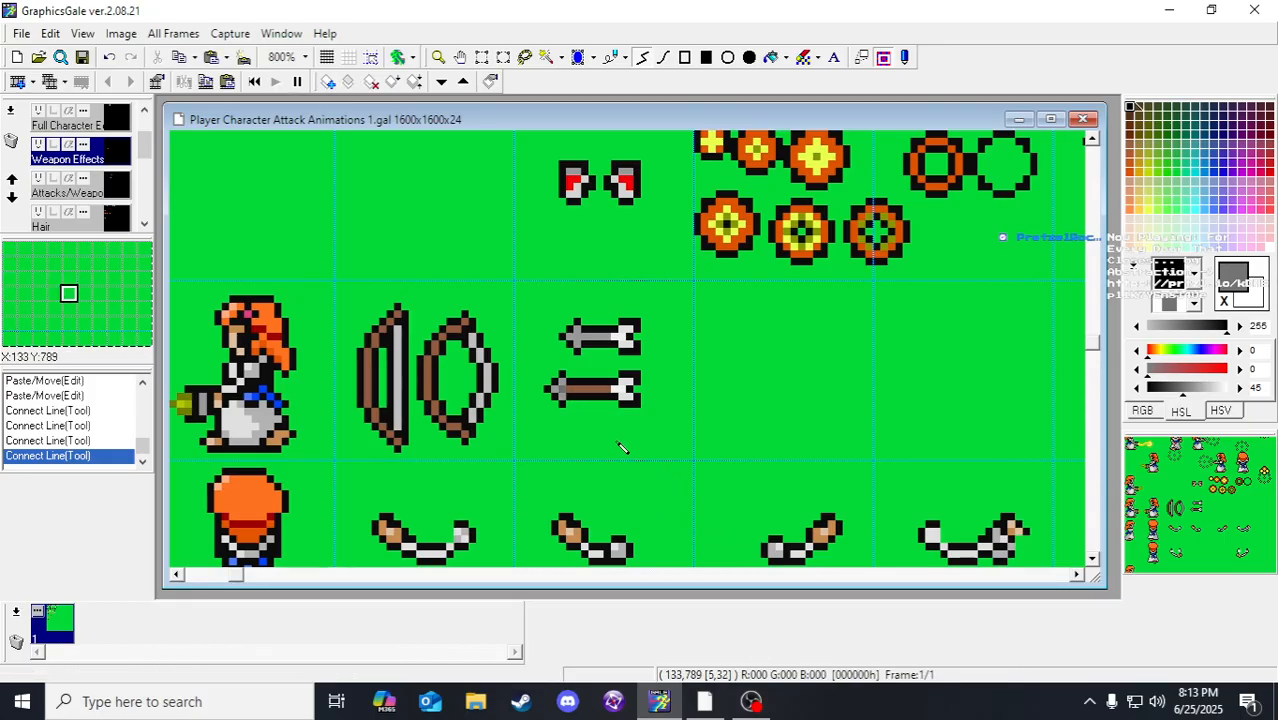
pyautogui.click(562, 397)
pyautogui.click(562, 397)
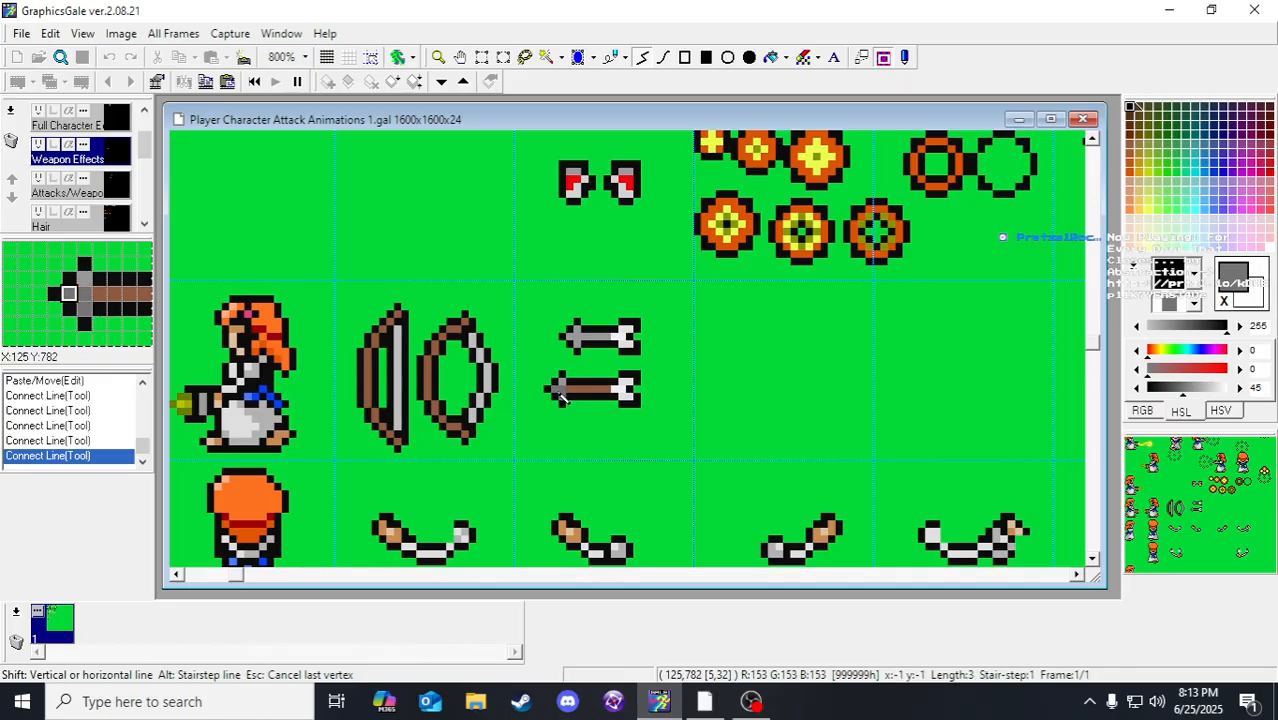
pyautogui.click(772, 57)
pyautogui.click(556, 394)
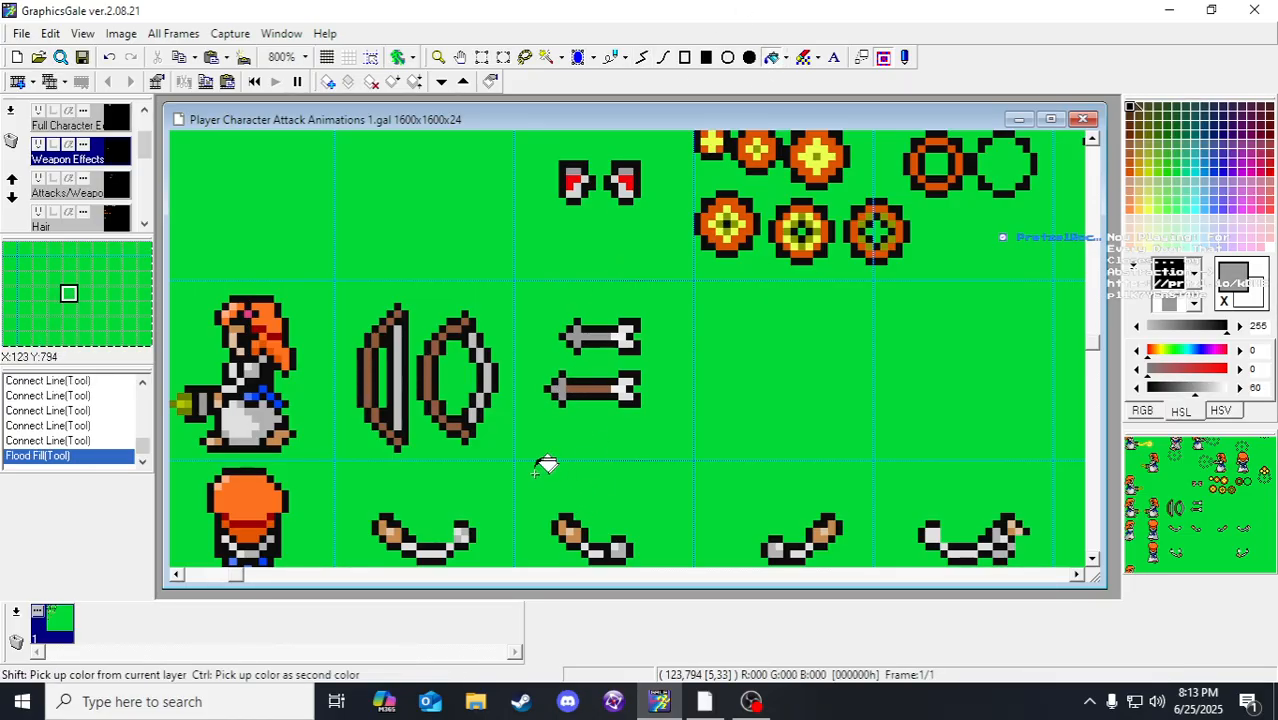
# Step: Try black pixels at both ends of the longer arrow's brown shaft, and paint them back to brown
pyautogui.click(642, 57)
pyautogui.rightClick(579, 396)
pyautogui.click(570, 388)
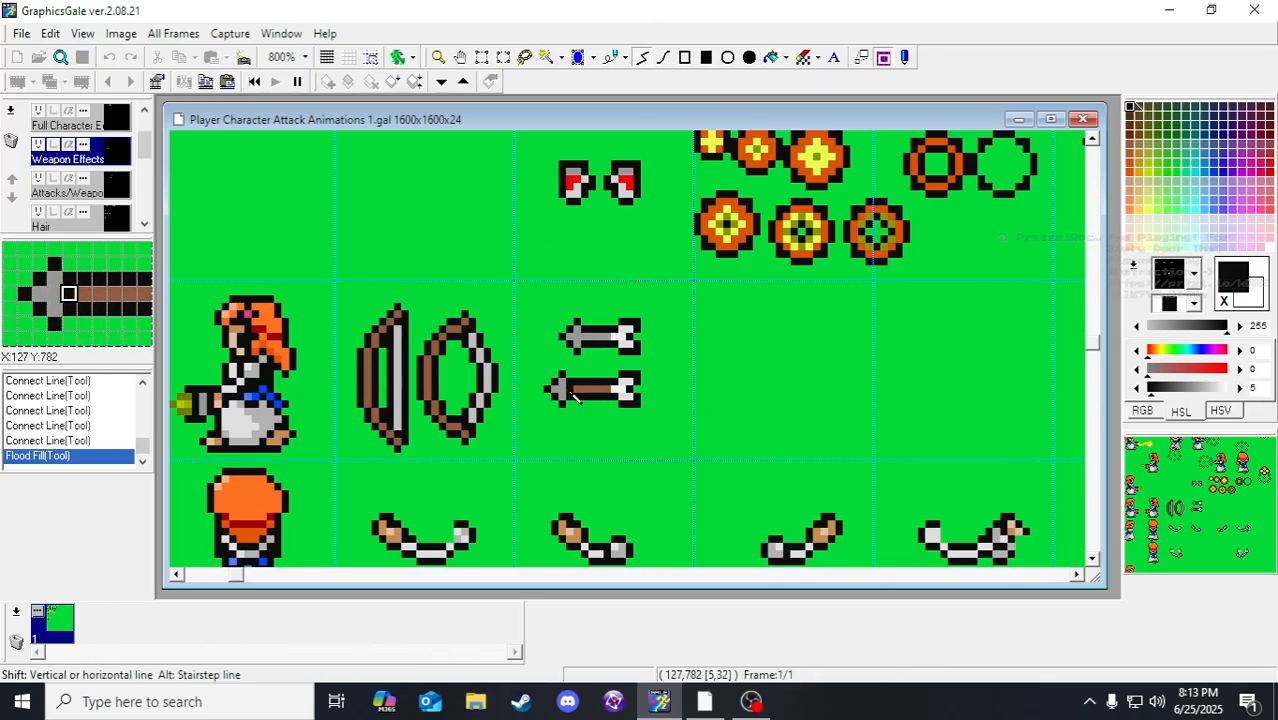
pyautogui.click(607, 389)
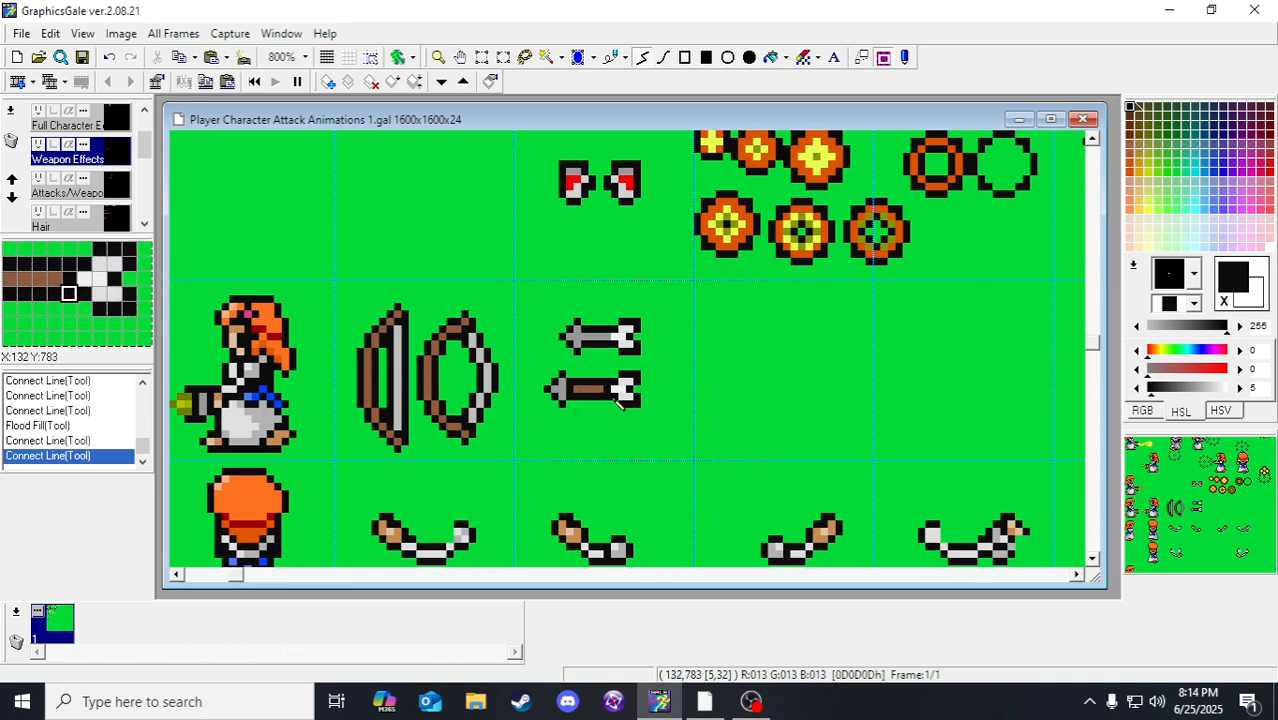
pyautogui.rightClick(587, 396)
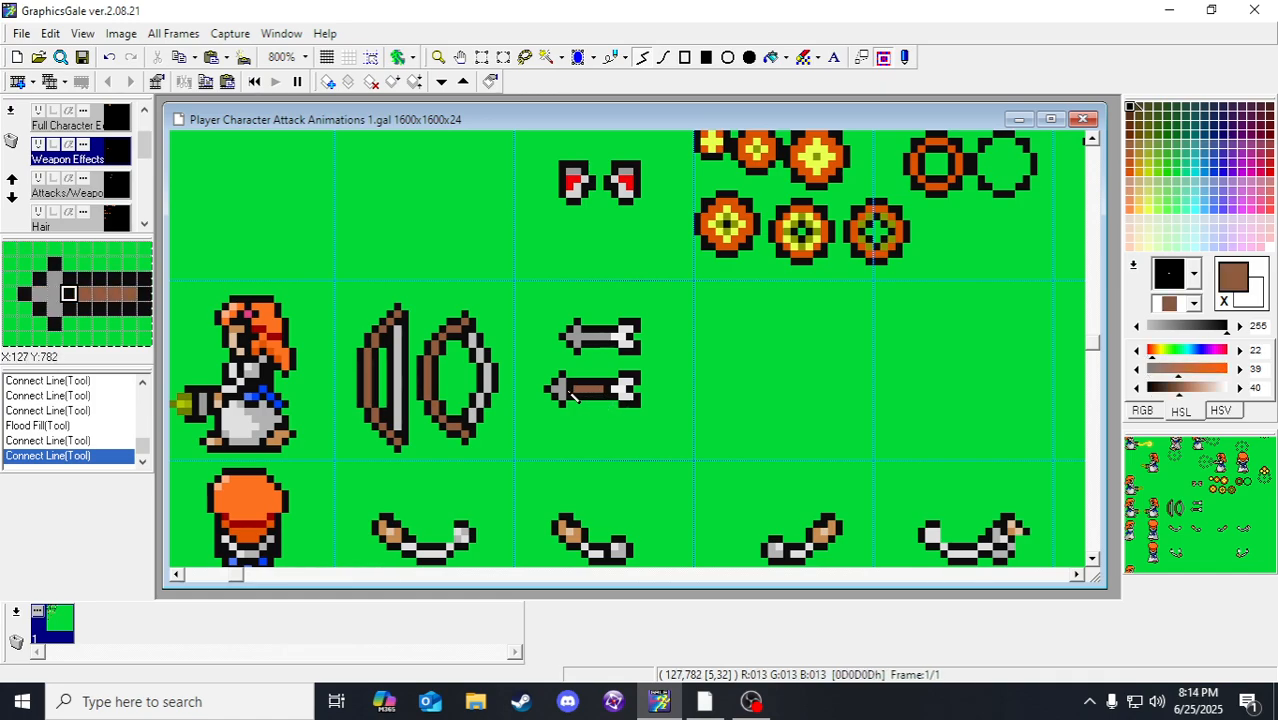
pyautogui.click(581, 396)
pyautogui.doubleClick(611, 395)
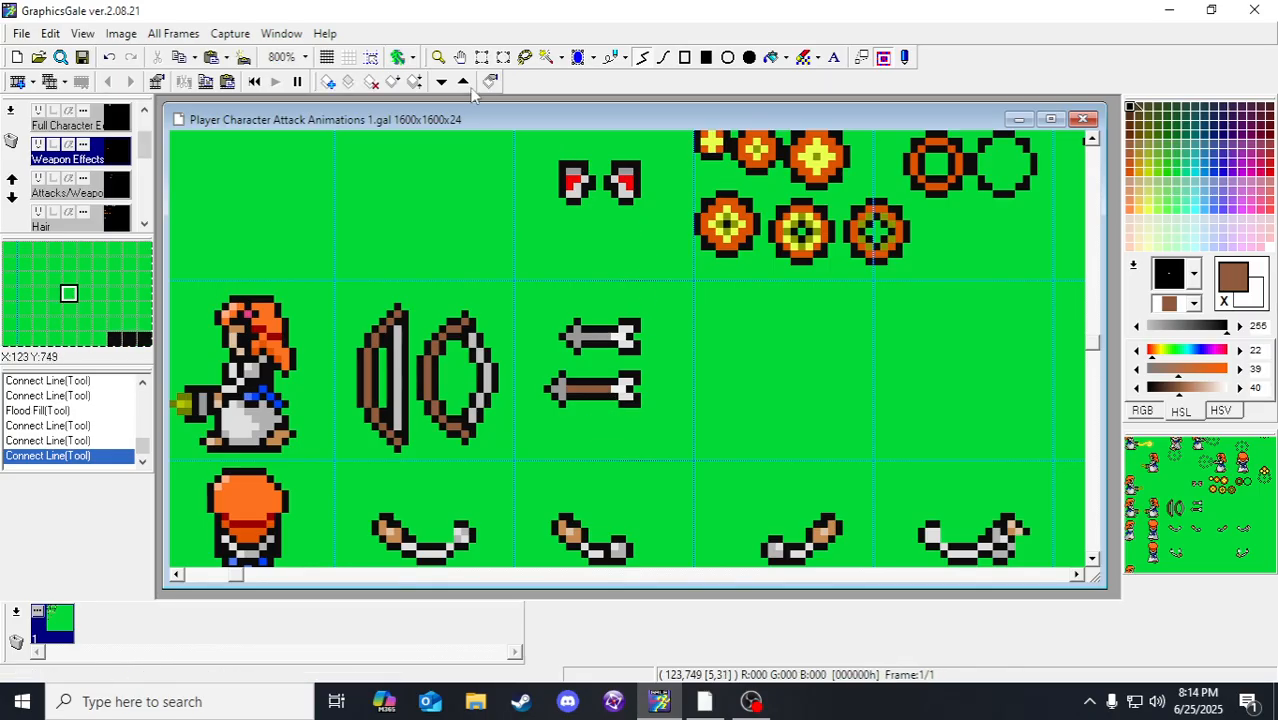
# Step: Duplicate the longer arrow directly below itself and blacken both ends of the copy's brown shaft
pyautogui.click(482, 57)
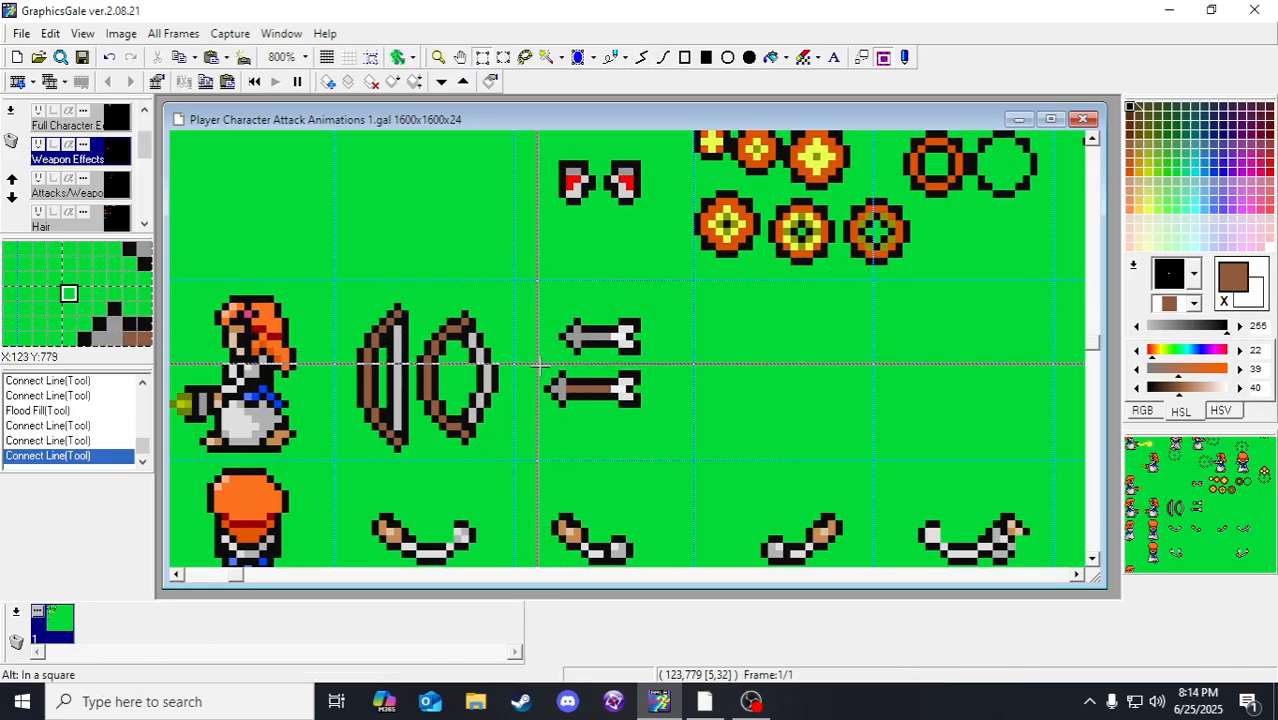
pyautogui.moveTo(536, 363); pyautogui.dragTo(649, 430)
pyautogui.moveTo(597, 398); pyautogui.dragTo(597, 443)
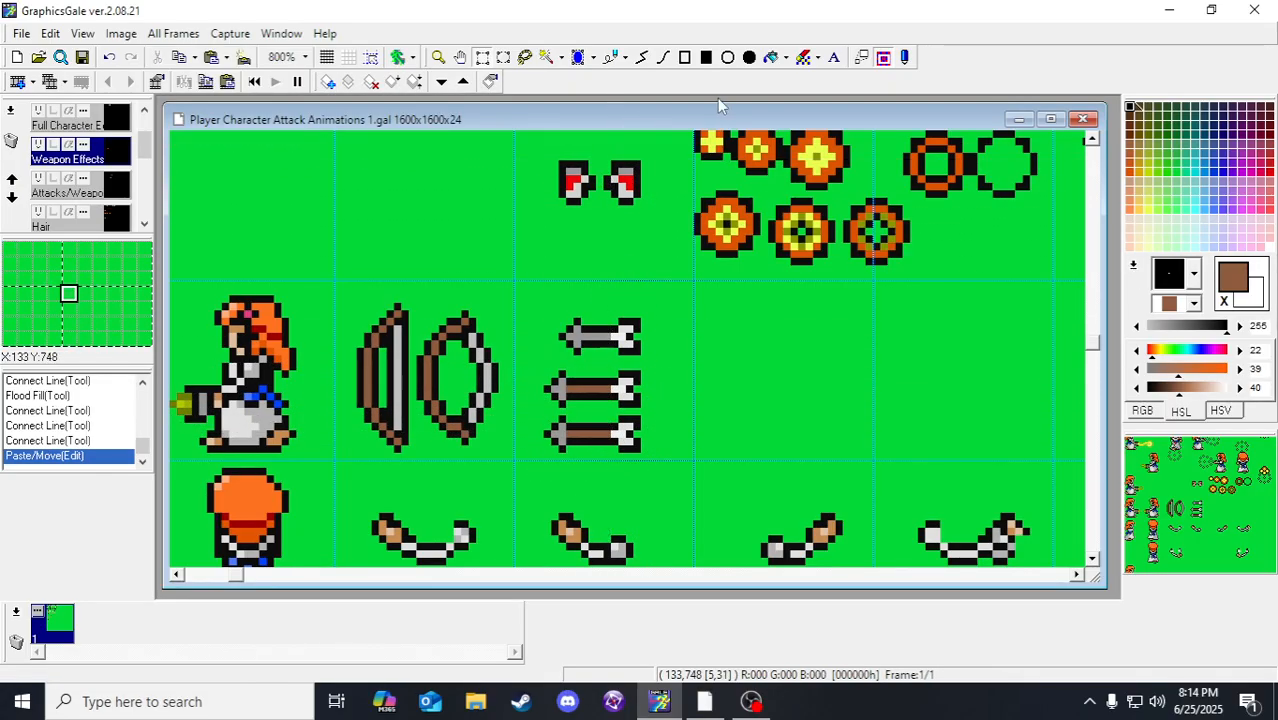
pyautogui.click(642, 57)
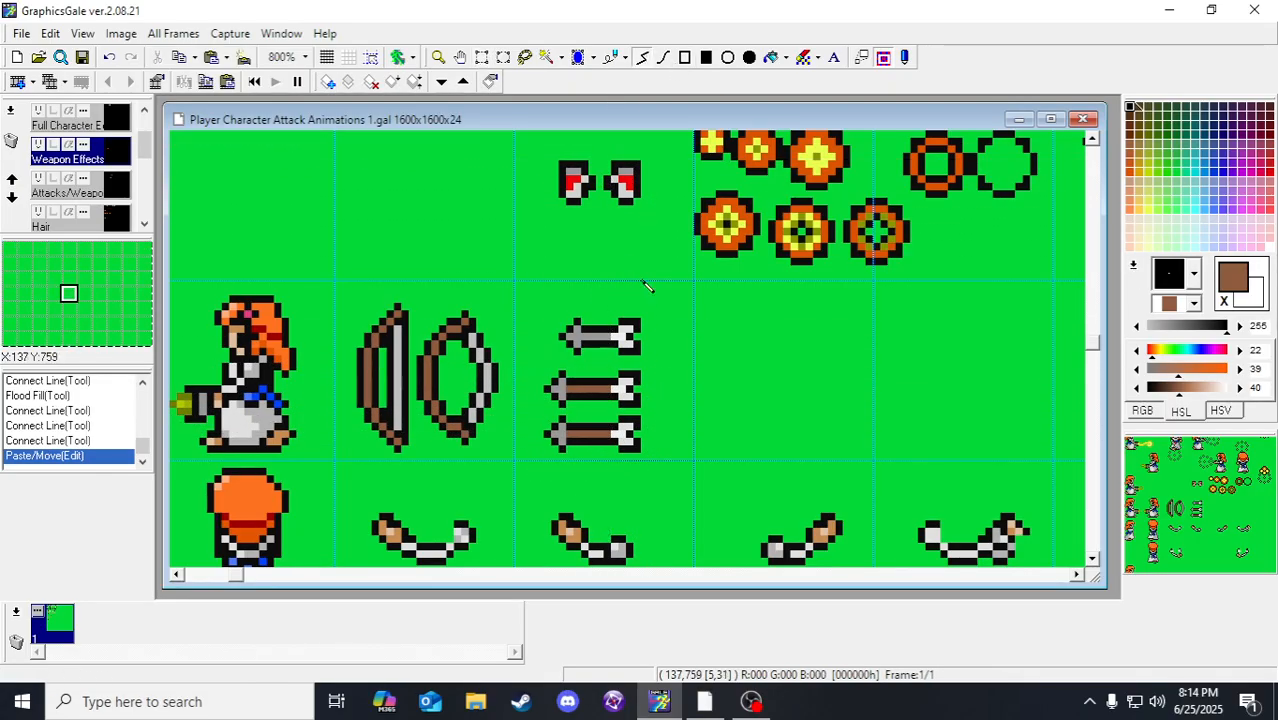
pyautogui.rightClick(615, 437)
pyautogui.click(615, 437)
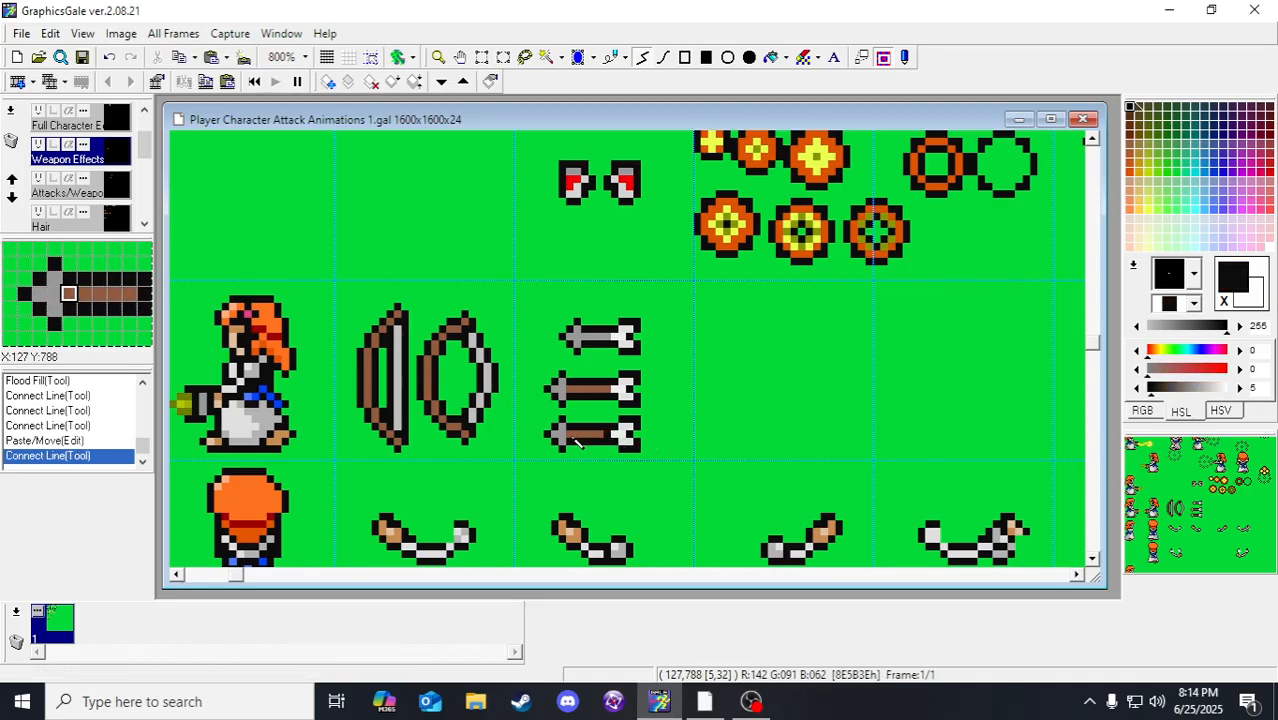
pyautogui.click(575, 437)
# Step: Compare the two brown-shafted arrow variants with each other and with the bows and character frames on the sheet
pyautogui.click(482, 57)
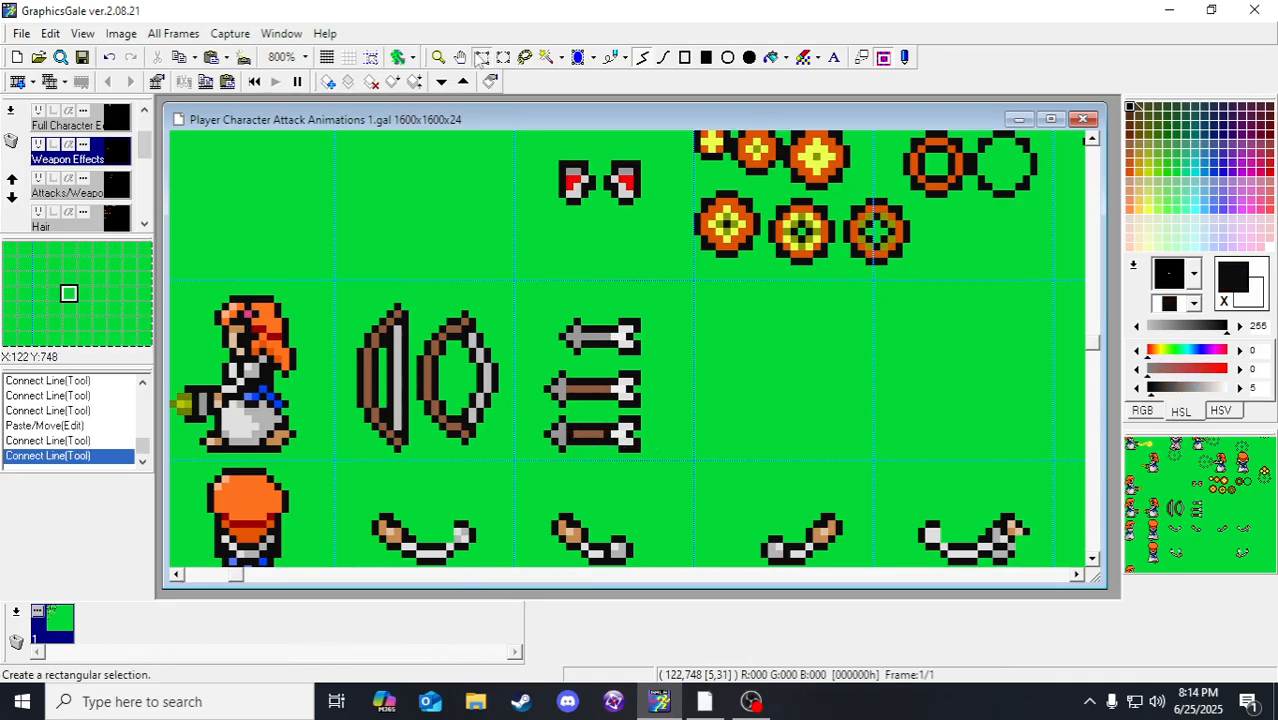
pyautogui.moveTo(538, 364); pyautogui.dragTo(656, 460)
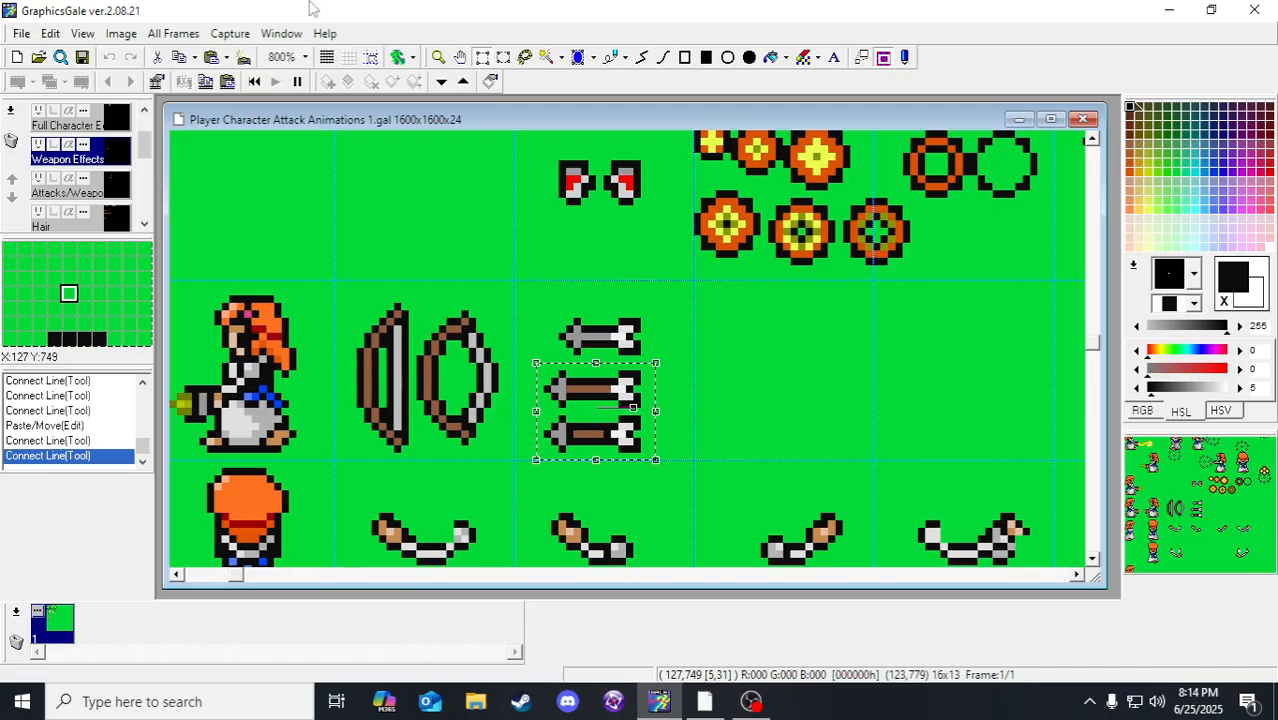
pyautogui.scroll(-2, 476, 503)
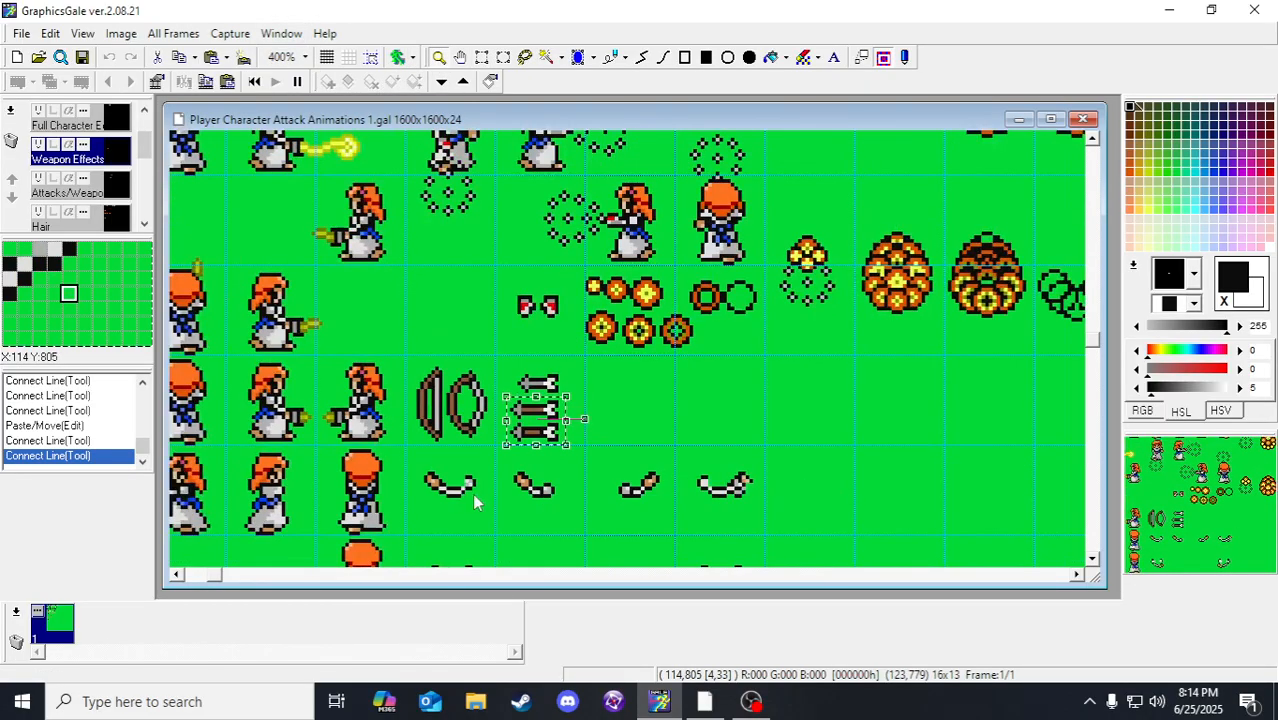
pyautogui.scroll(-1, 476, 503)
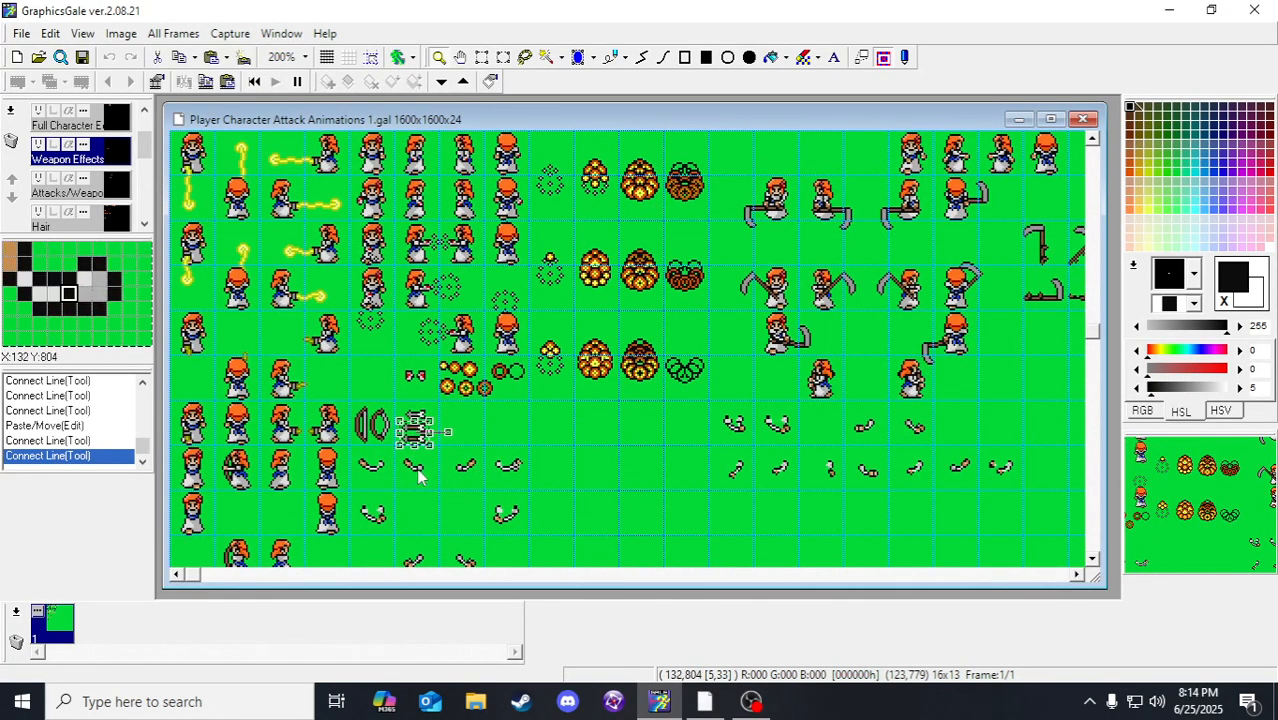
pyautogui.scroll(-1, 416, 464)
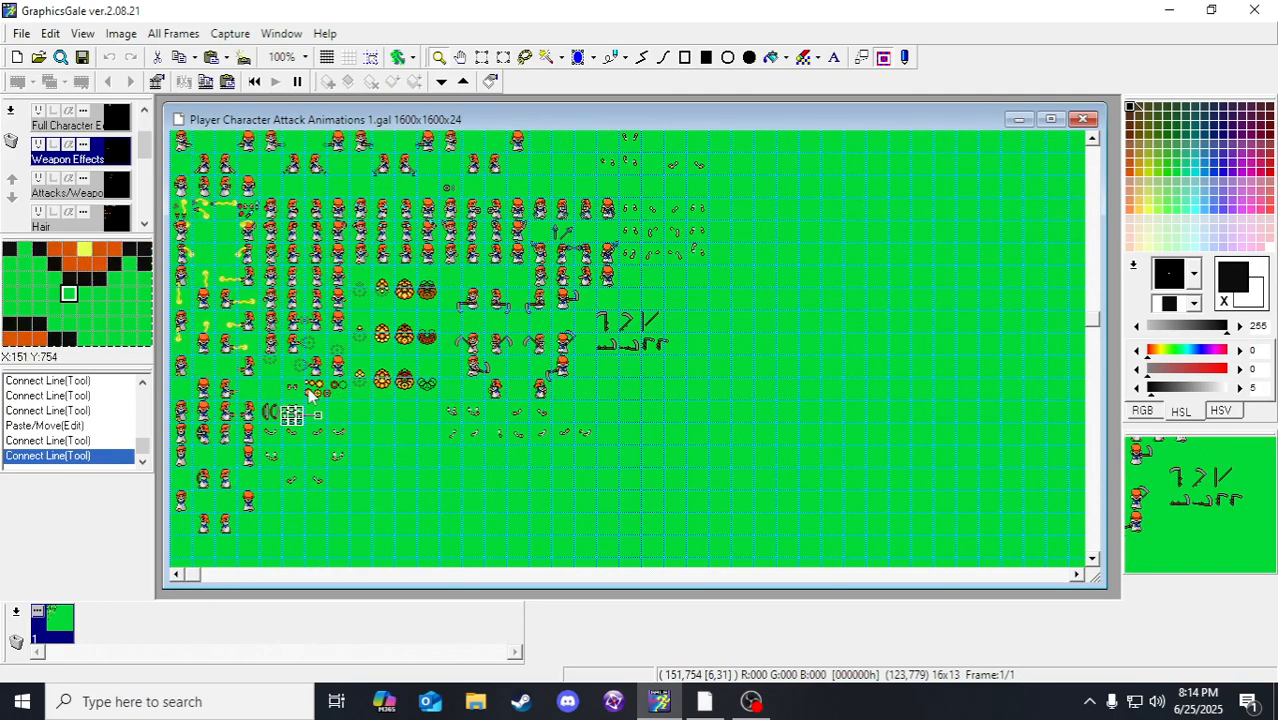
pyautogui.scroll(1, 250, 444)
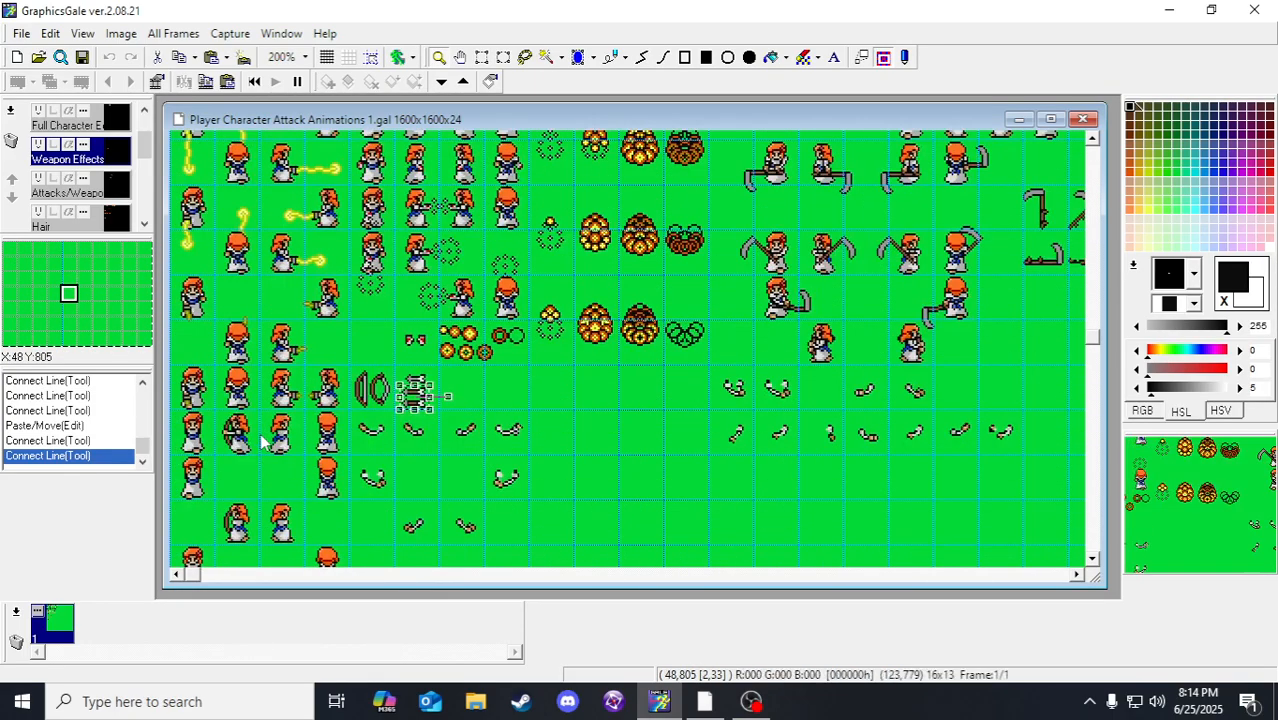
pyautogui.scroll(-1, 260, 443)
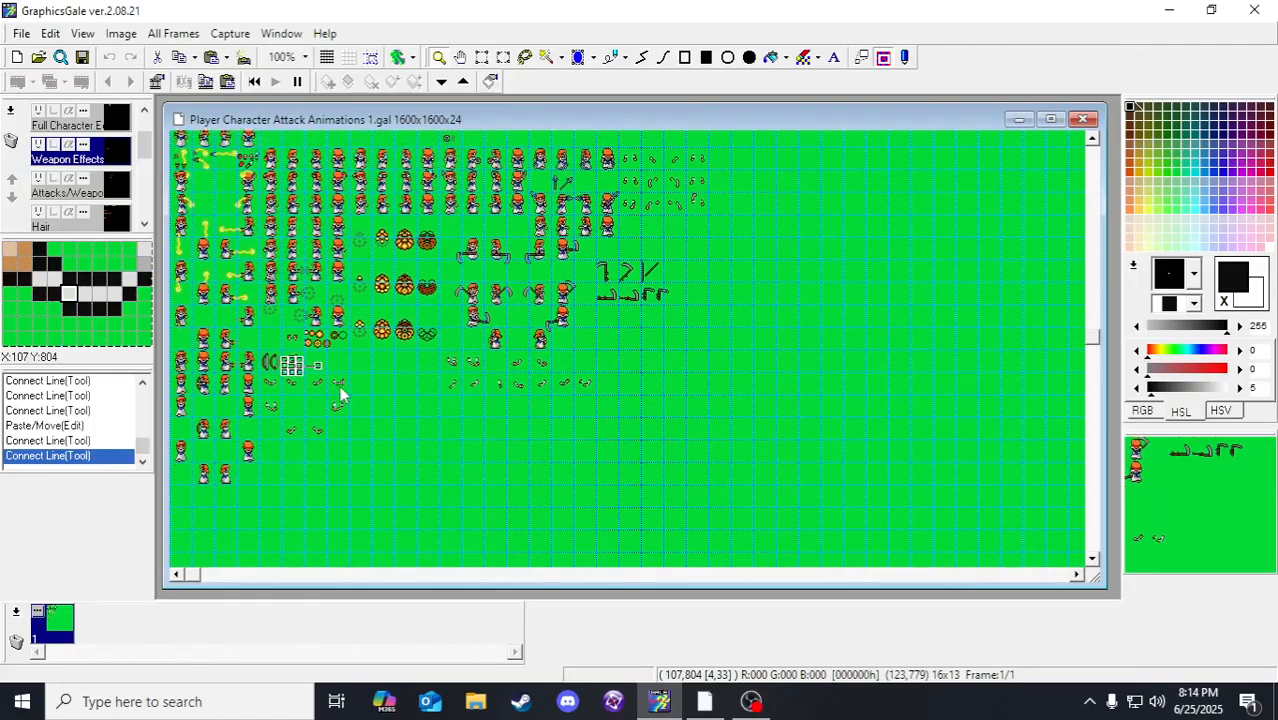
pyautogui.scroll(1, 292, 410)
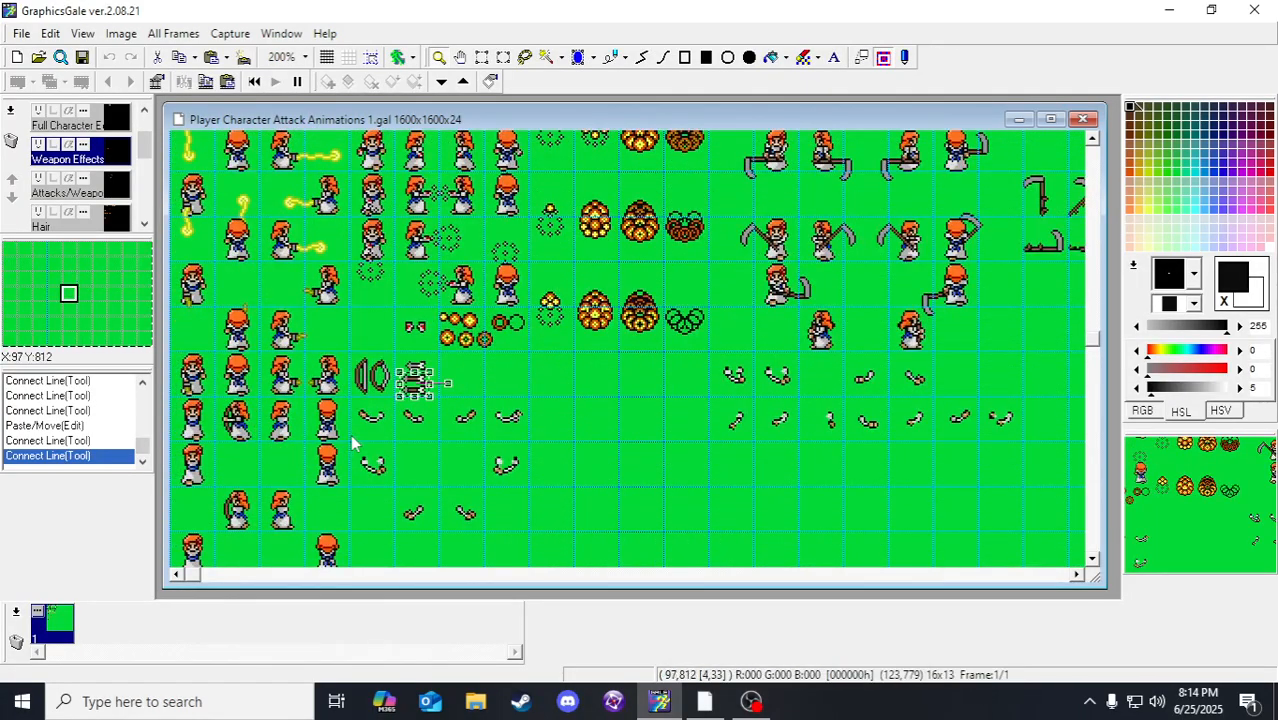
pyautogui.scroll(-1, 1140, 512)
pyautogui.scroll(1, 1138, 513)
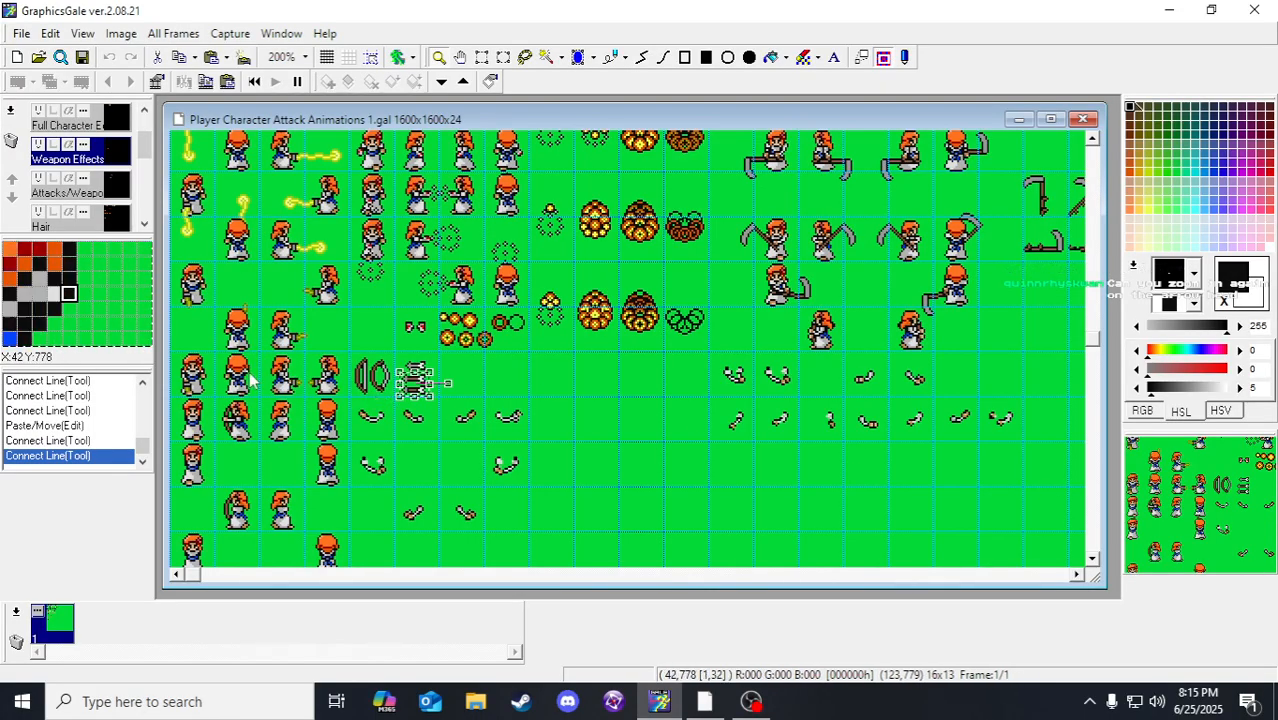
pyautogui.scroll(3, 418, 390)
pyautogui.scroll(4, 418, 390)
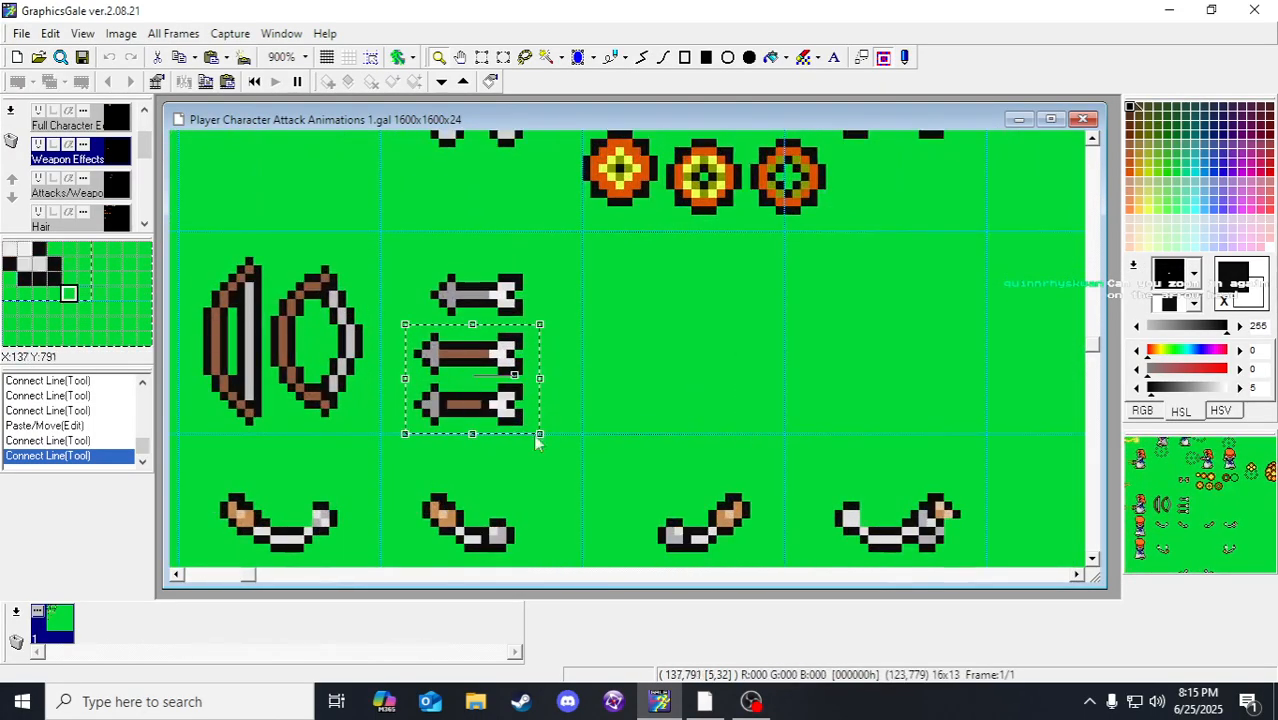
pyautogui.moveTo(866, 353); pyautogui.dragTo(850, 311)
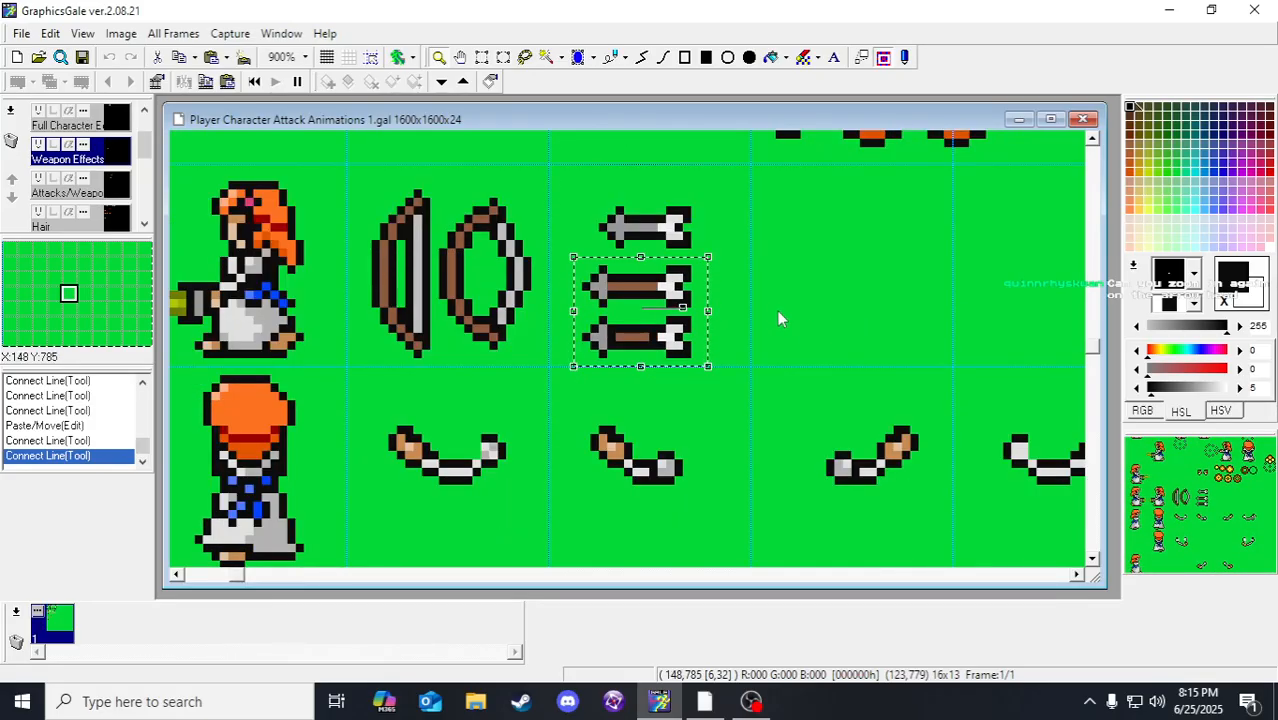
# Step: Save the sprite sheet and delete the lowest arrow, the variant with black shaft ends
pyautogui.click(83, 57)
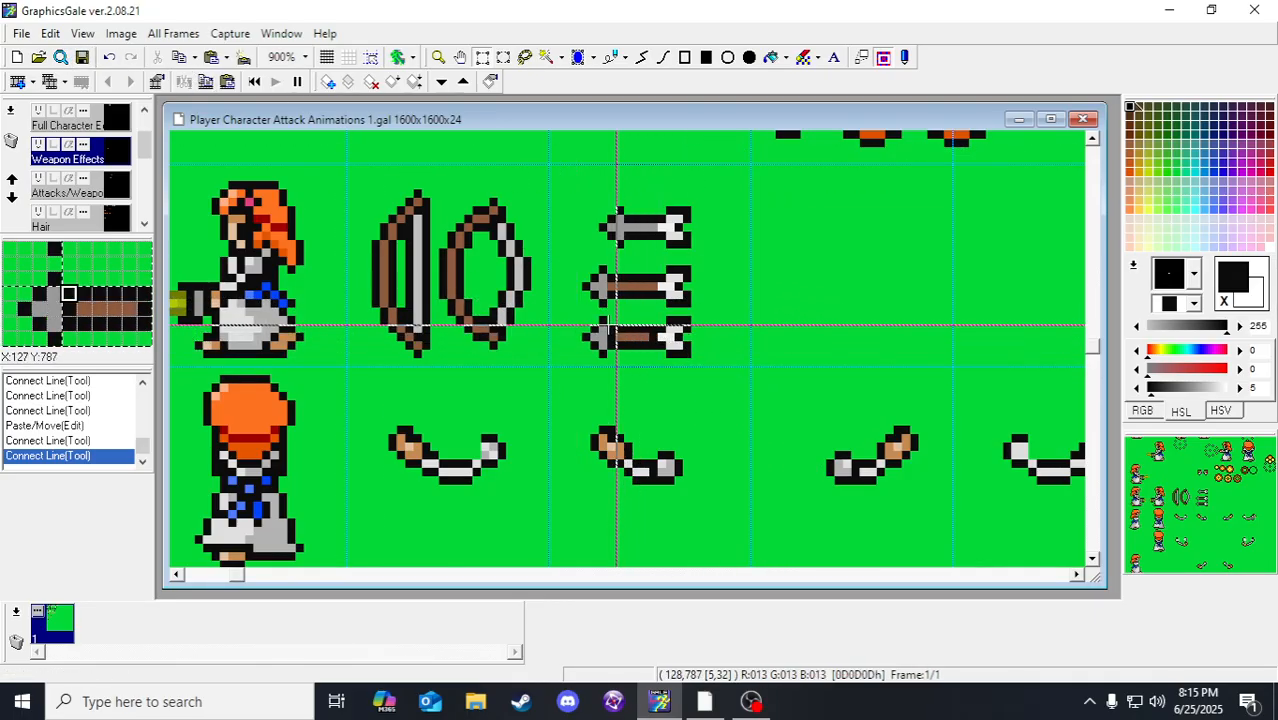
pyautogui.moveTo(585, 316); pyautogui.dragTo(710, 378)
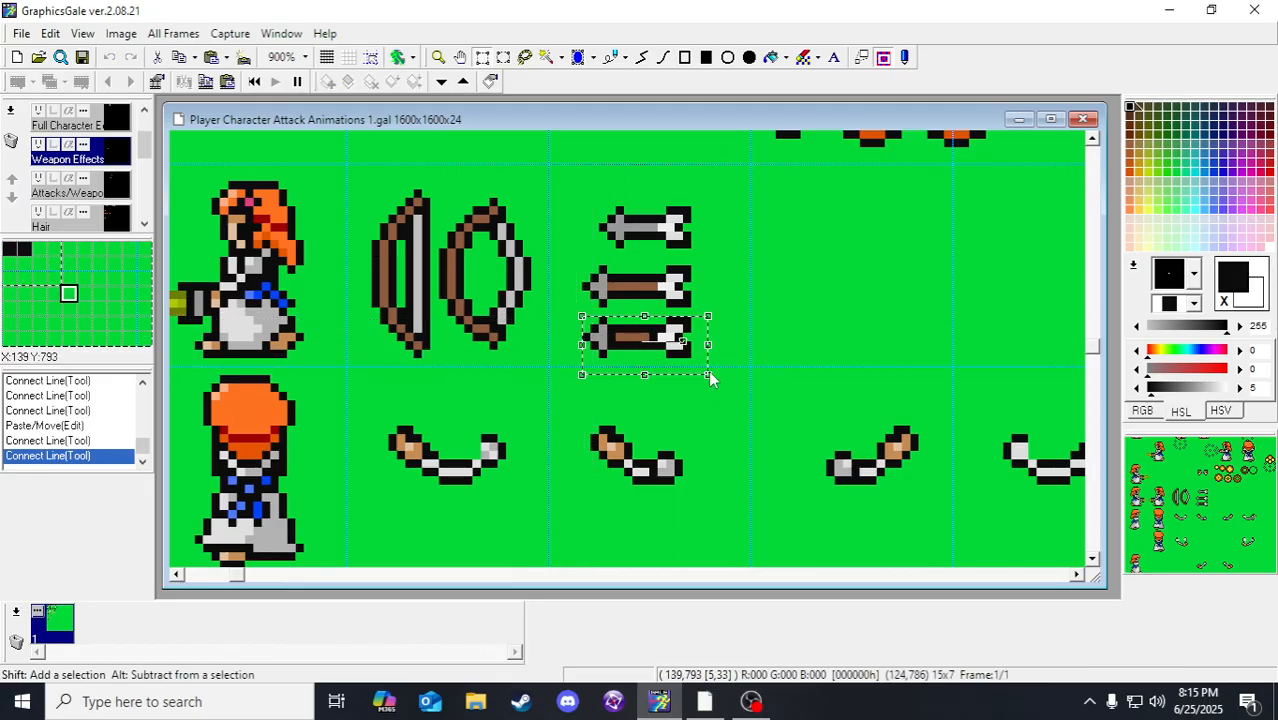
pyautogui.press('Delete')
# Step: Take a copy of the remaining brown-shafted arrow over to the left-facing archer frame that holds the bow
pyautogui.moveTo(584, 266); pyautogui.dragTo(725, 341)
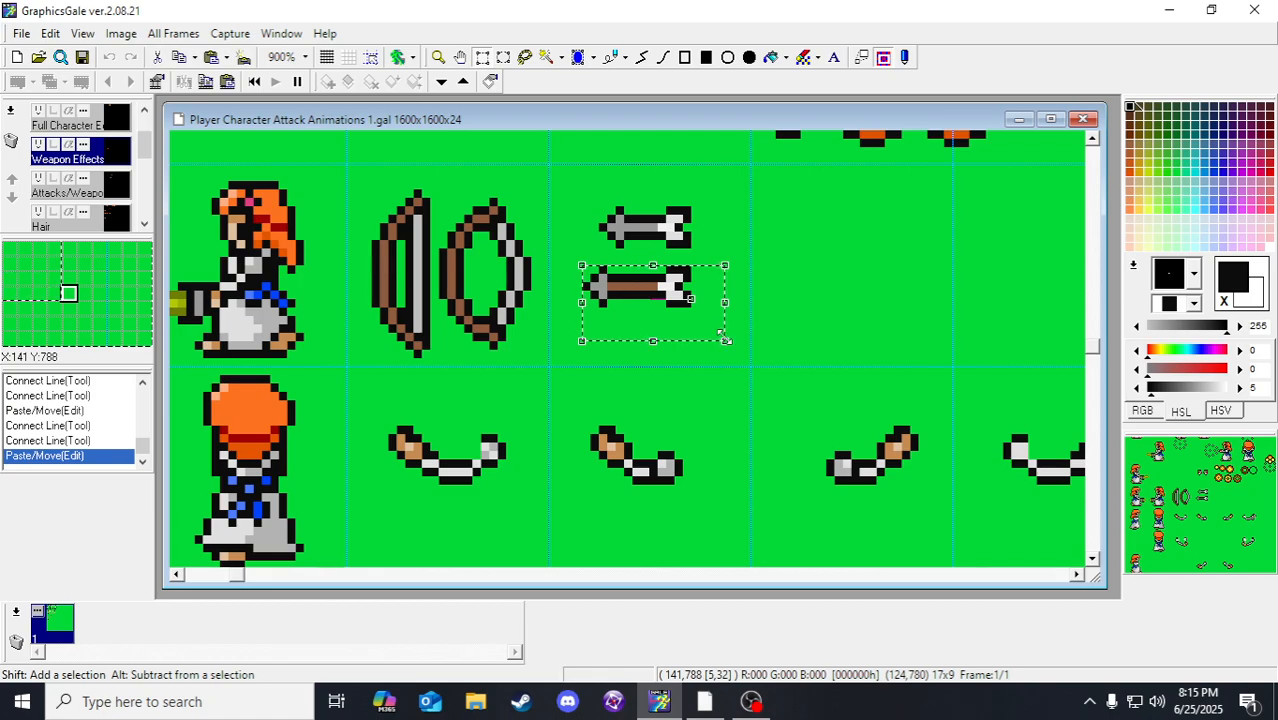
pyautogui.click(699, 316)
pyautogui.moveTo(676, 298); pyautogui.dragTo(835, 256)
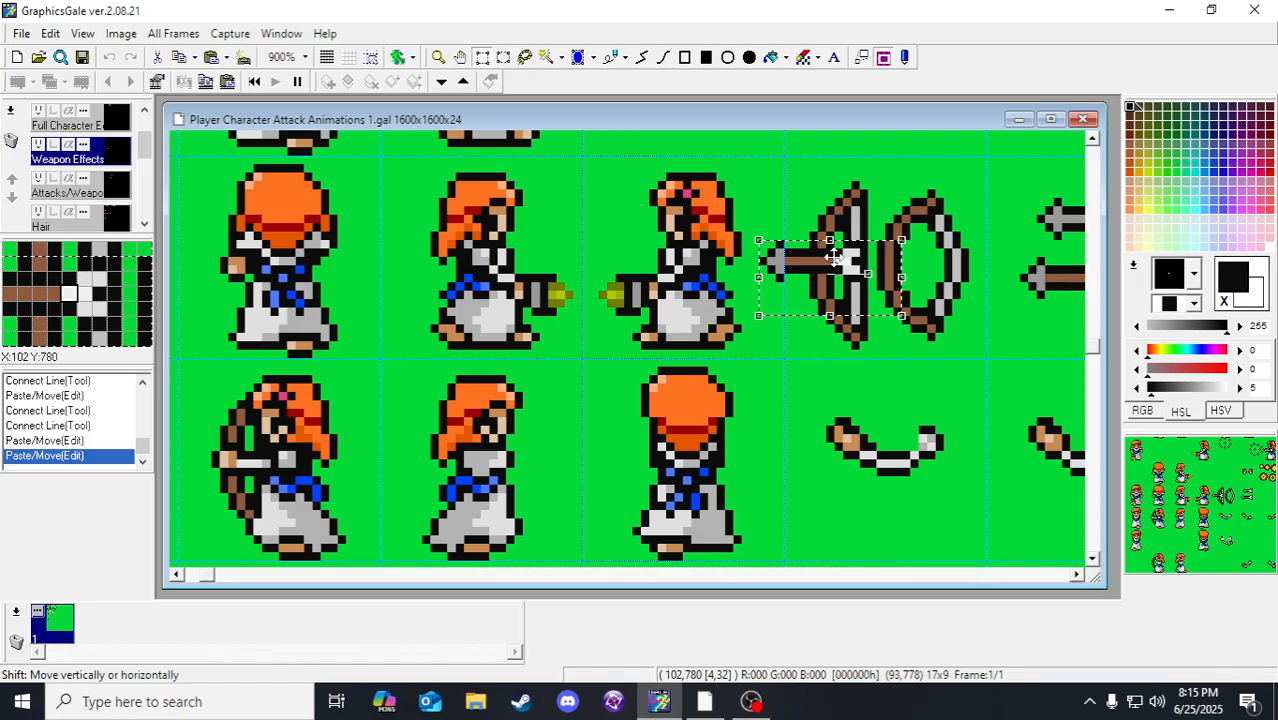
pyautogui.moveTo(834, 258); pyautogui.dragTo(438, 406)
pyautogui.press('Escape')
# Step: Paste the copied arrow over the left-facing archer on the Miscellaneous layer
pyautogui.scroll(-5, 100, 213)
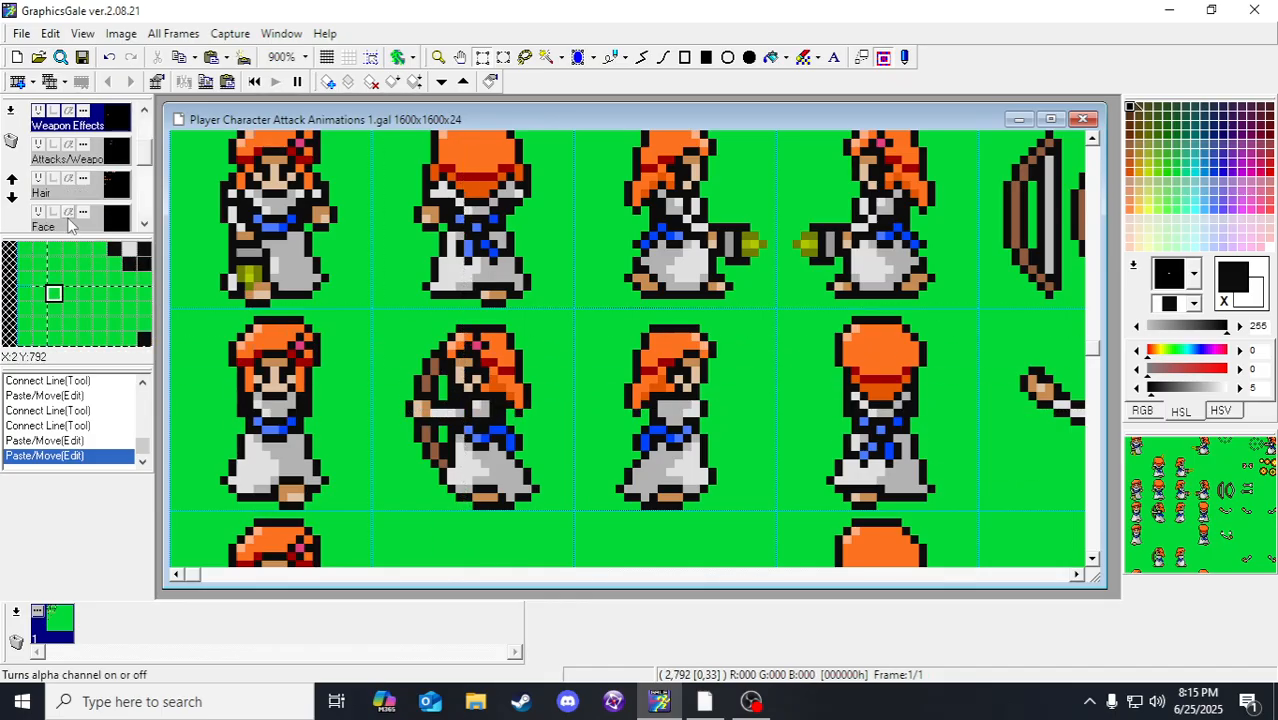
pyautogui.scroll(-3, 100, 213)
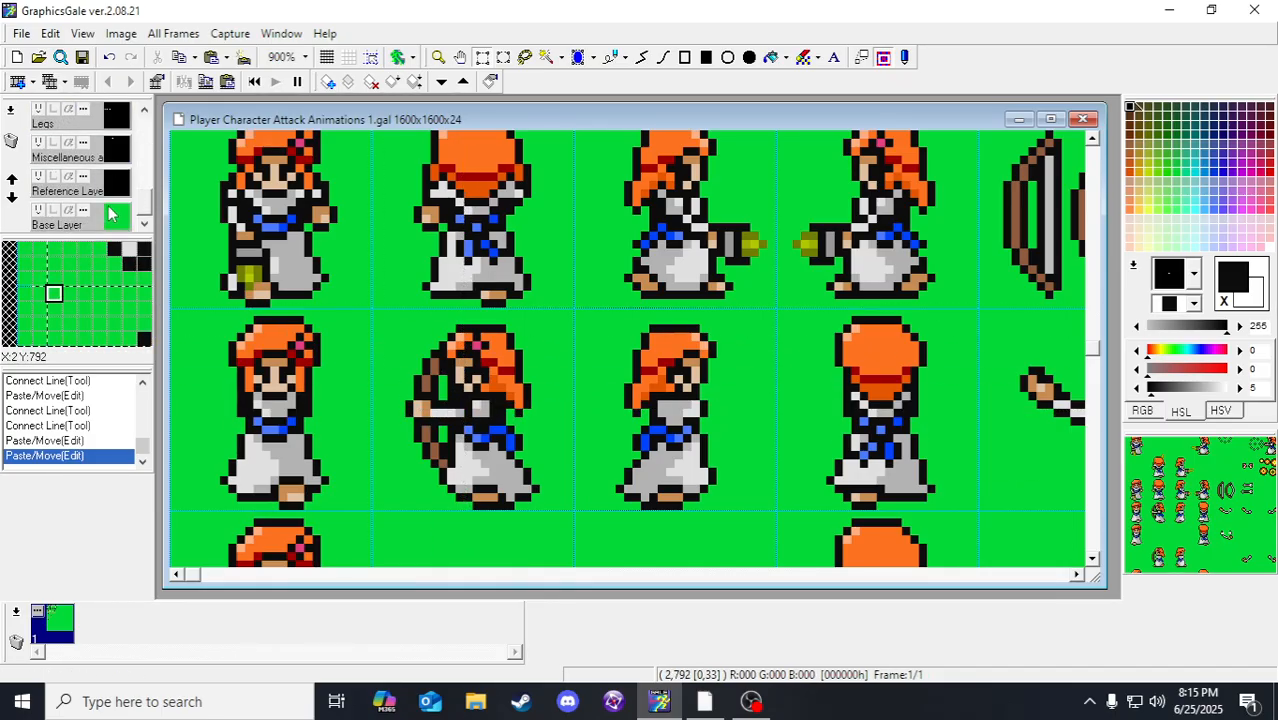
pyautogui.click(128, 160)
pyautogui.hotkey('ctrl', 'v')
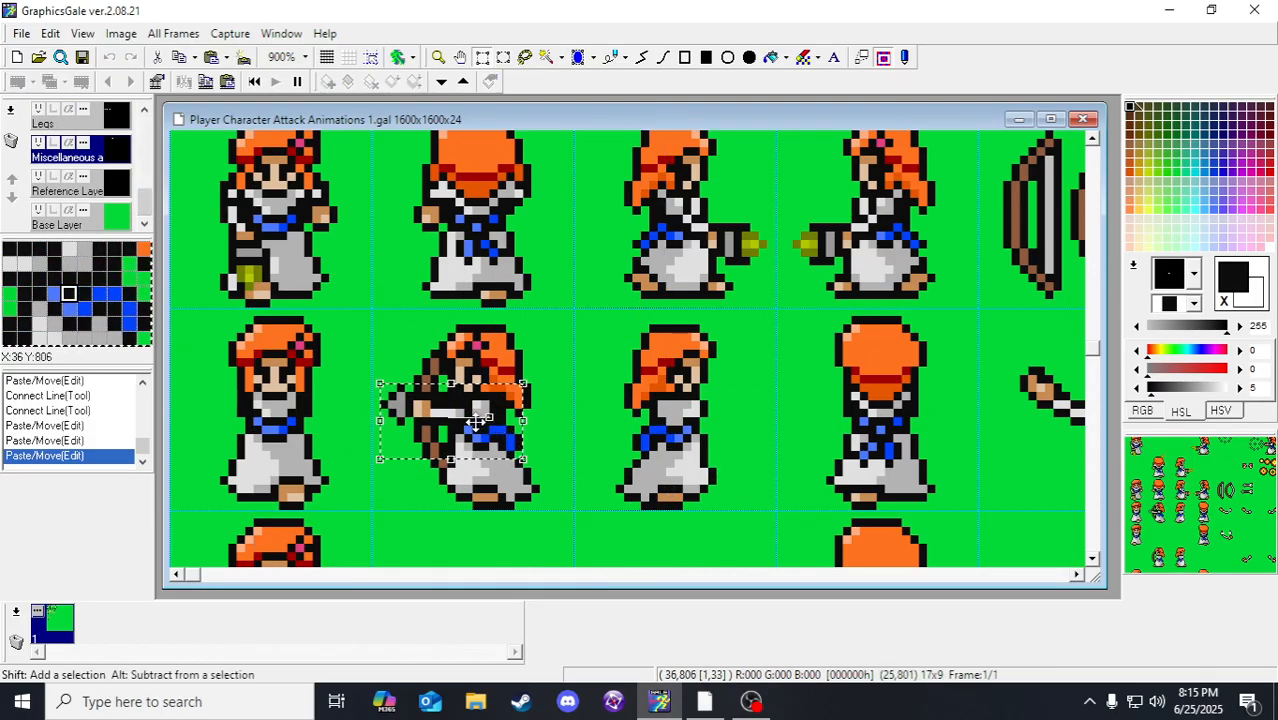
# Step: Position the pasted arrow across the archer's bow at hand height, with its selection at 23,801
pyautogui.moveTo(450, 401); pyautogui.dragTo(408, 401)
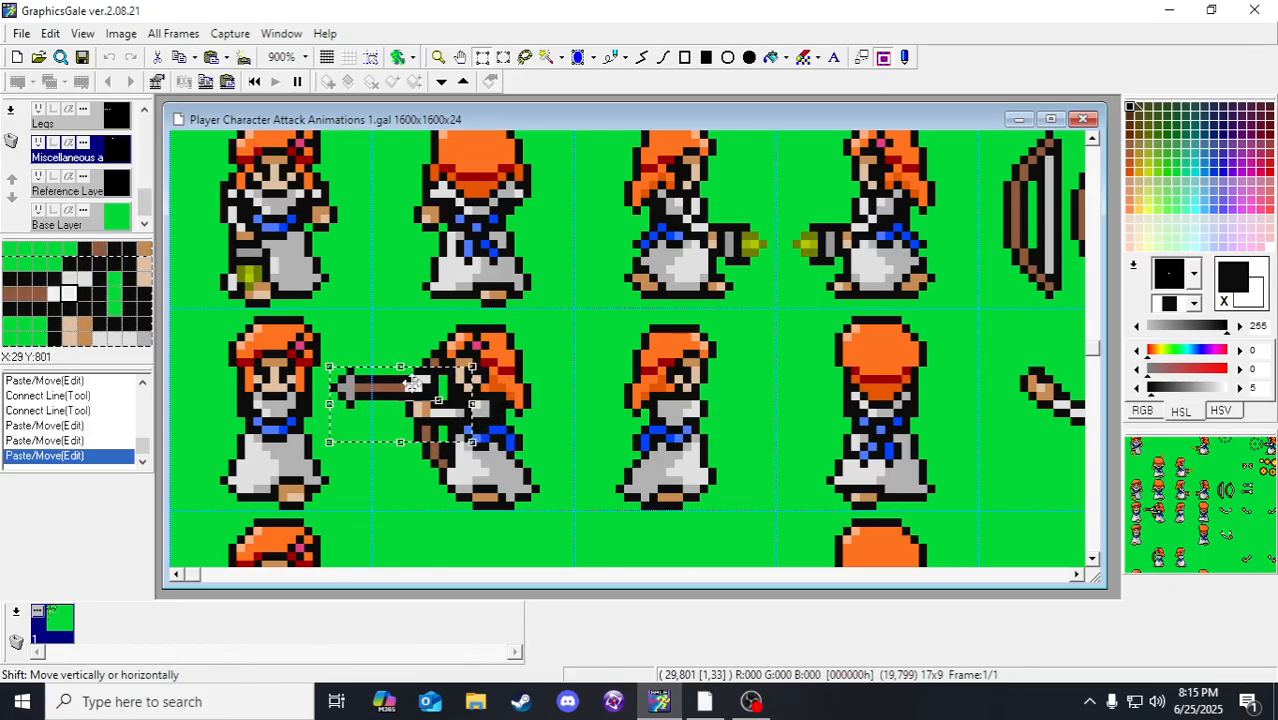
pyautogui.press('Right')
pyautogui.press('Right')
pyautogui.press('Right')
pyautogui.press('Right')
pyautogui.press('Right')
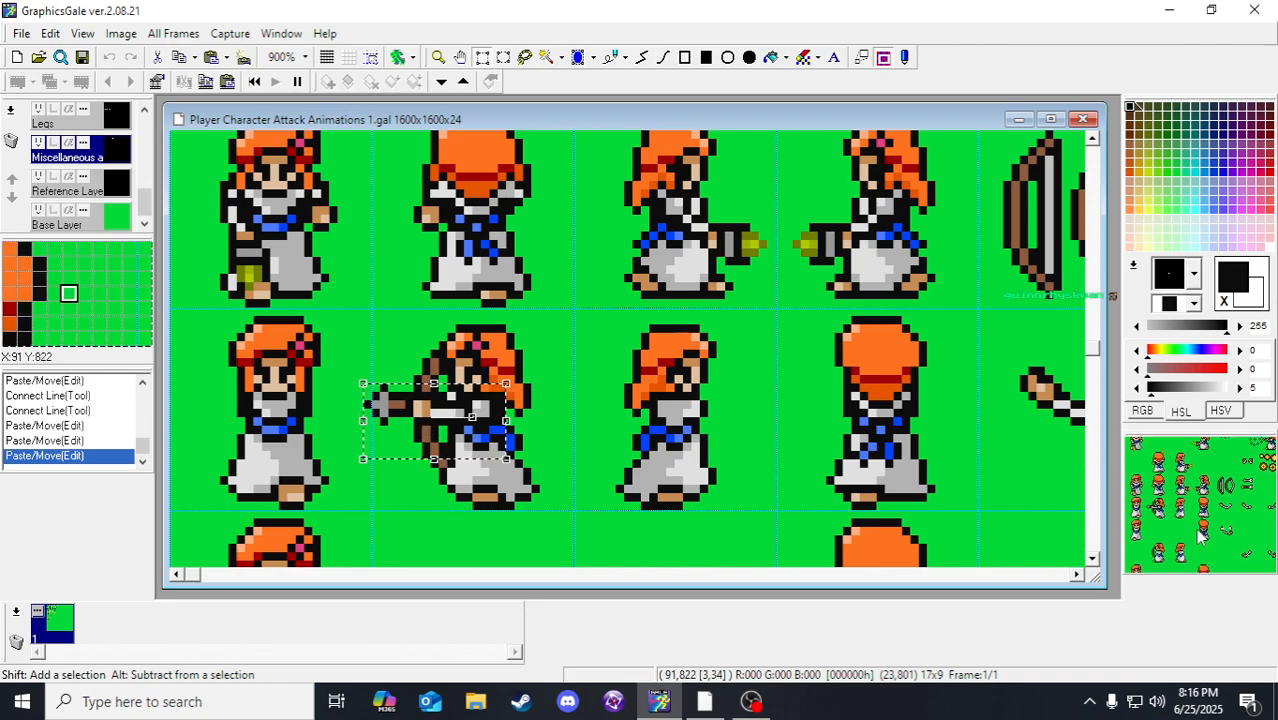
# Step: Test the arrow up to three pixels further right, return its selection to 23,801 and commit it on the archer's bow
pyautogui.press('Right')
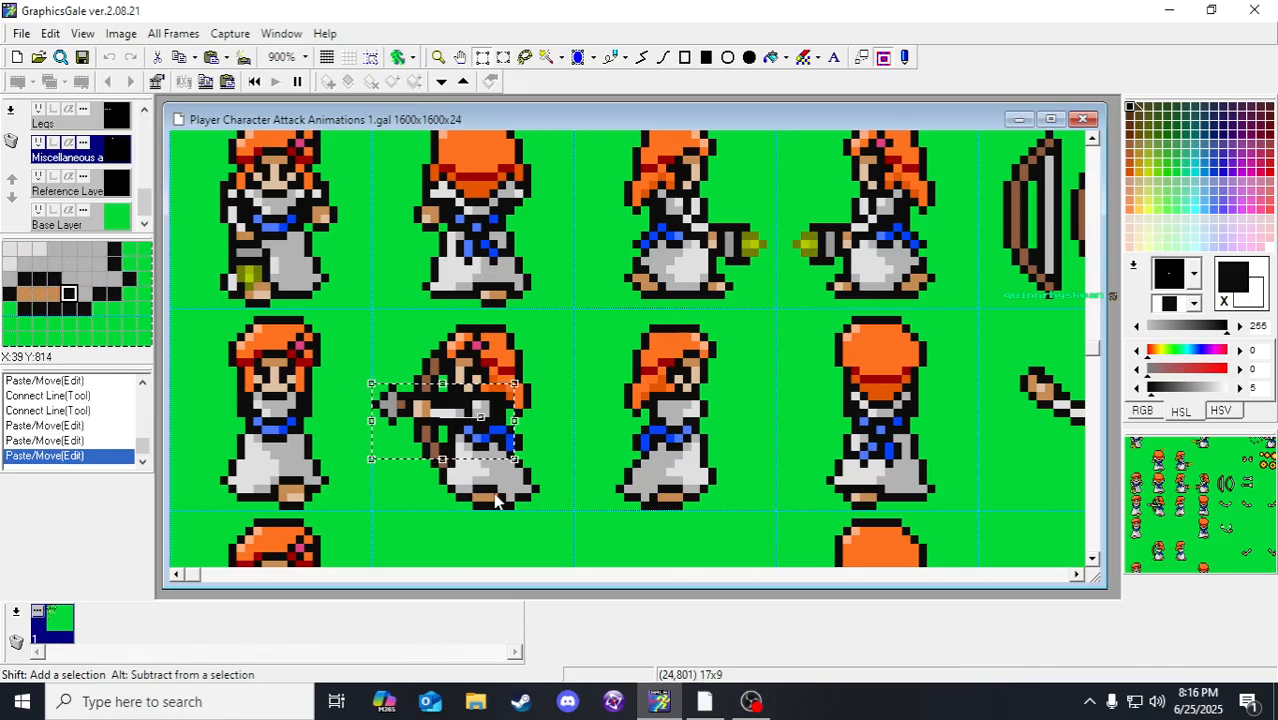
pyautogui.press('Right')
pyautogui.press('Right')
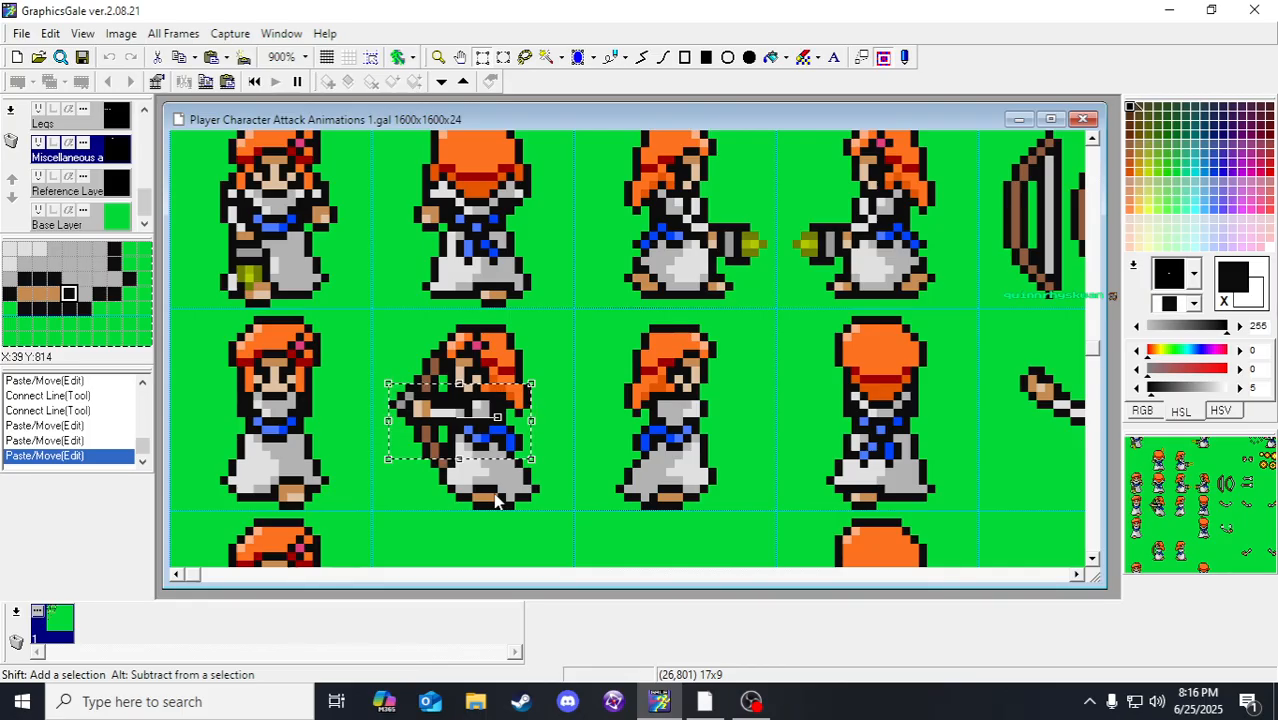
pyautogui.press('Left')
pyautogui.press('Left')
pyautogui.press('Left')
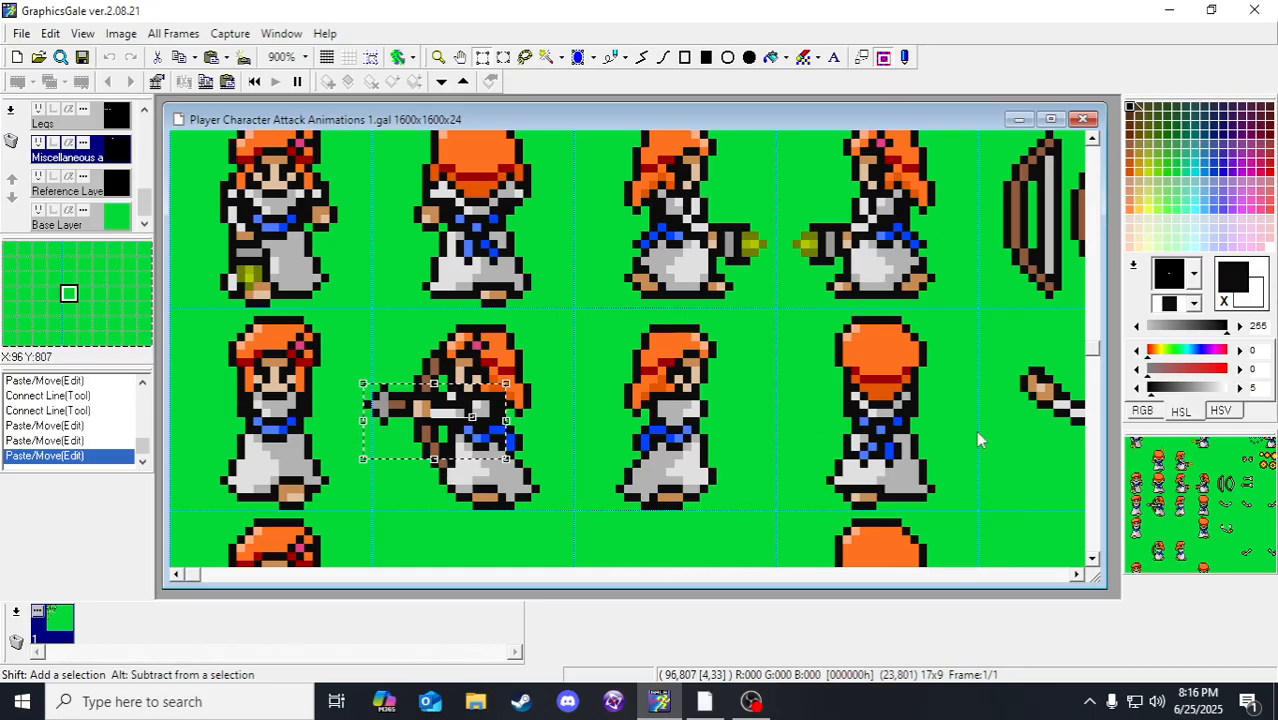
pyautogui.scroll(-5, 1005, 430)
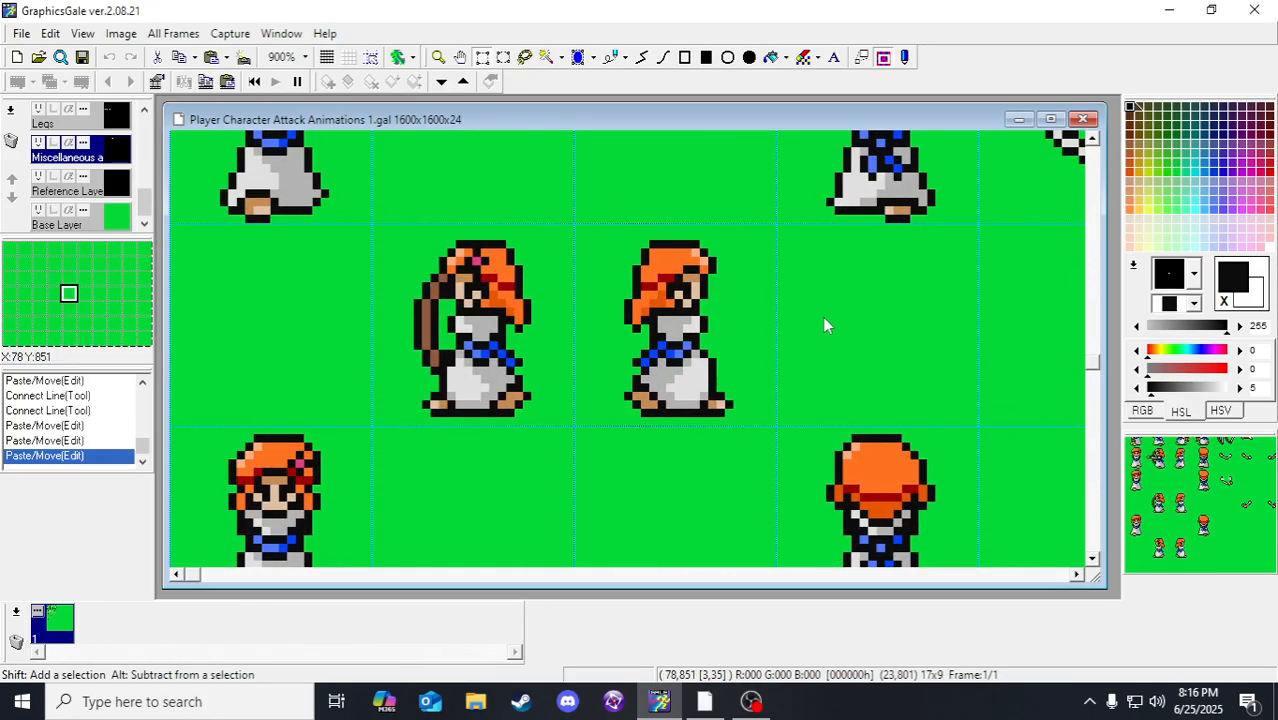
pyautogui.scroll(4, 624, 272)
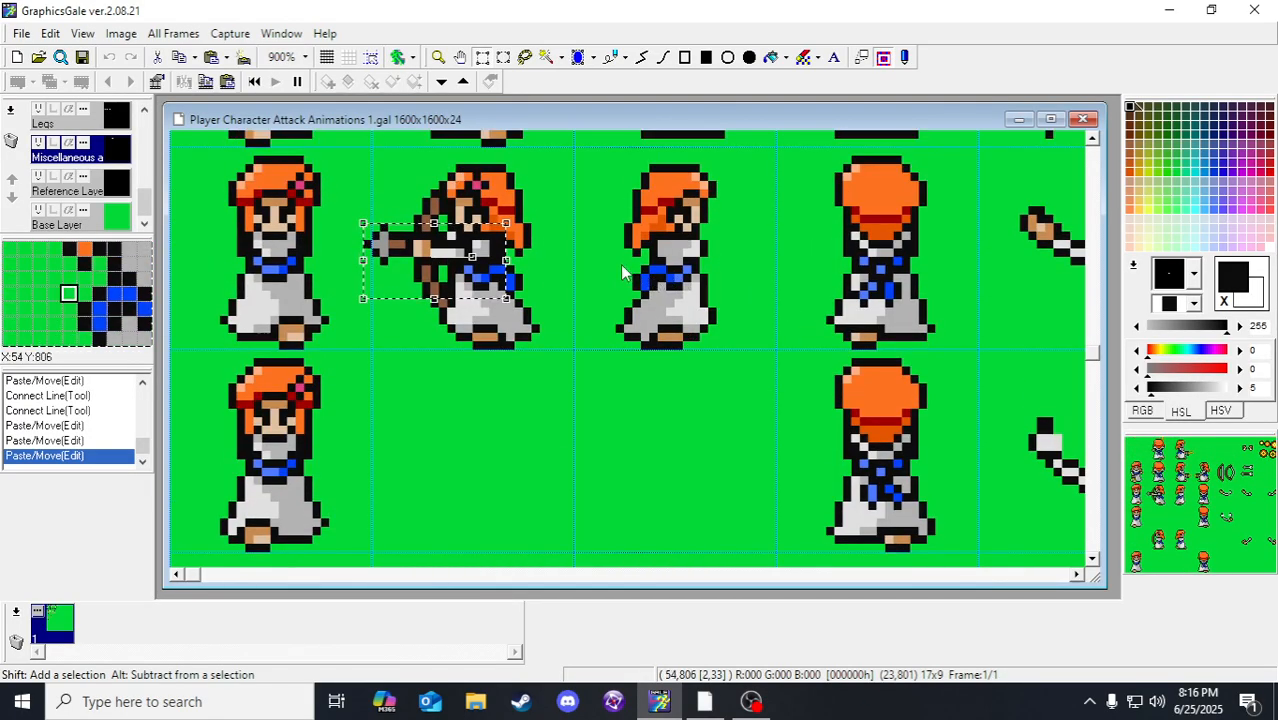
pyautogui.click(624, 273)
# Step: Duplicate the arrow on the Miscellaneous layer from the grid-aligned 48x24 selection at 0,792 covering the archer drawing the bow
pyautogui.click(438, 57)
pyautogui.rightClick(523, 327)
pyautogui.rightClick(505, 318)
pyautogui.rightClick(422, 285)
pyautogui.rightClick(348, 322)
pyautogui.rightClick(348, 294)
pyautogui.scroll(2, 438, 437)
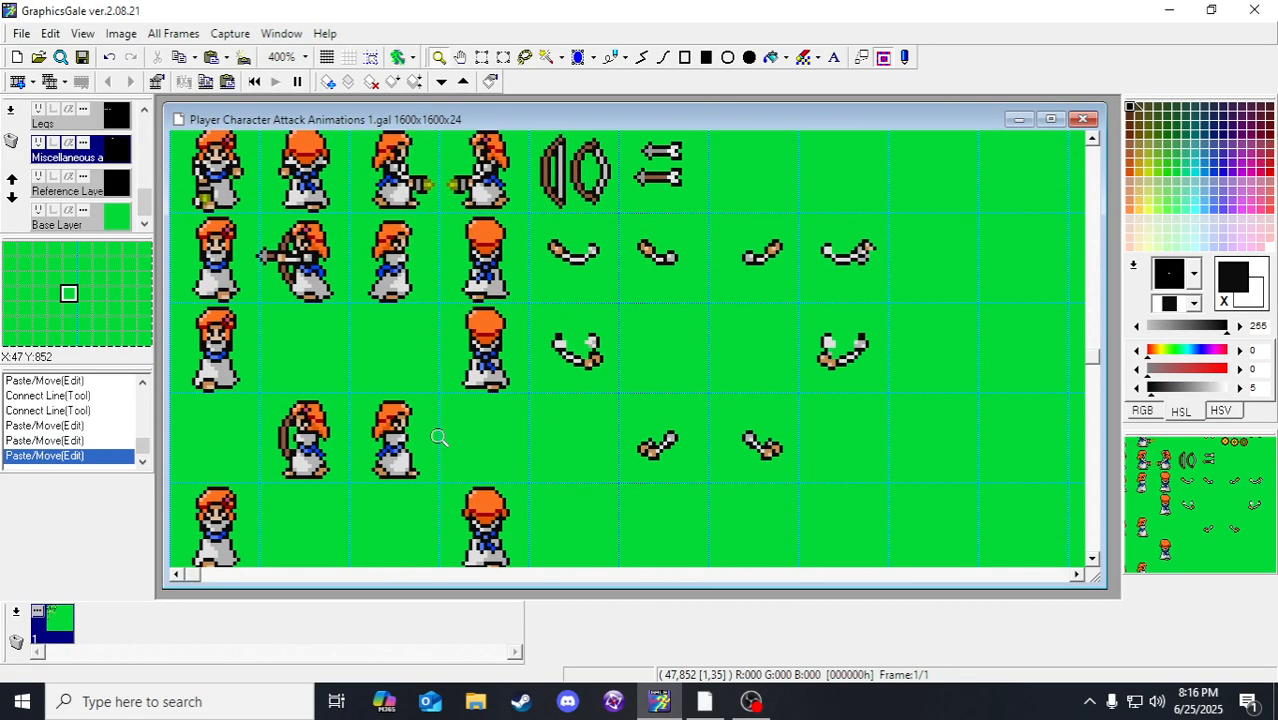
pyautogui.scroll(2, 354, 364)
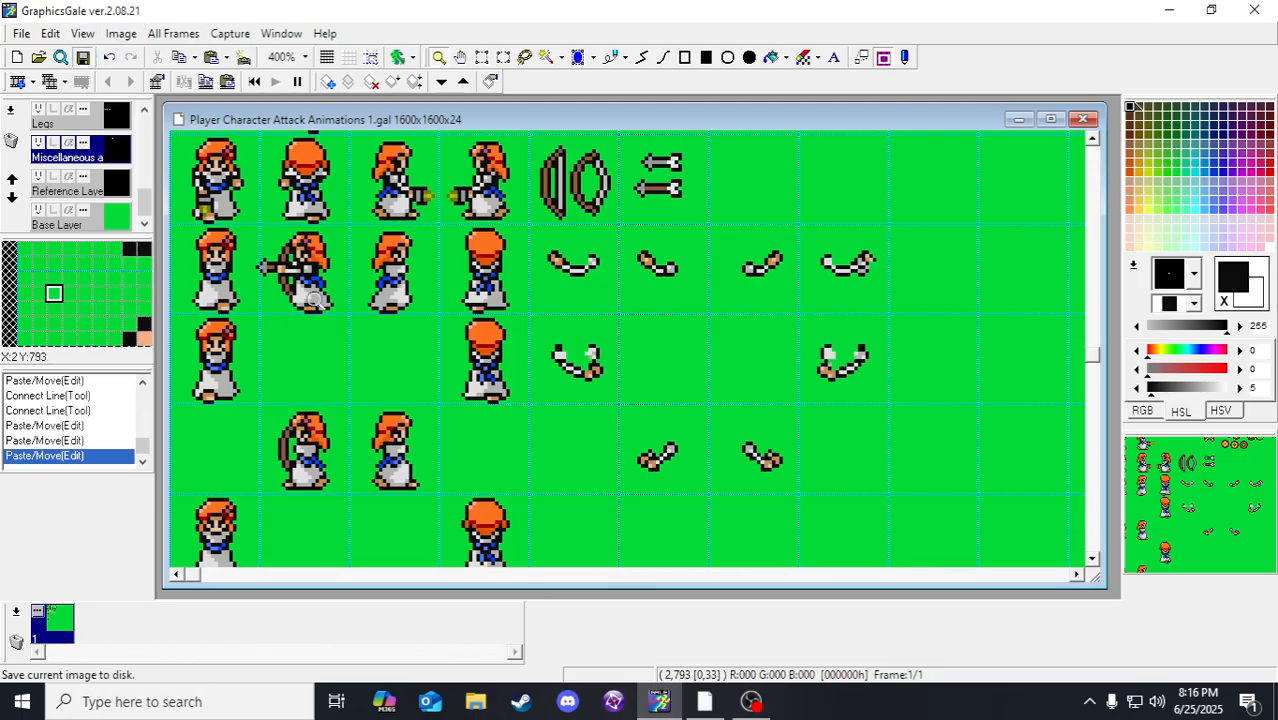
pyautogui.click(482, 57)
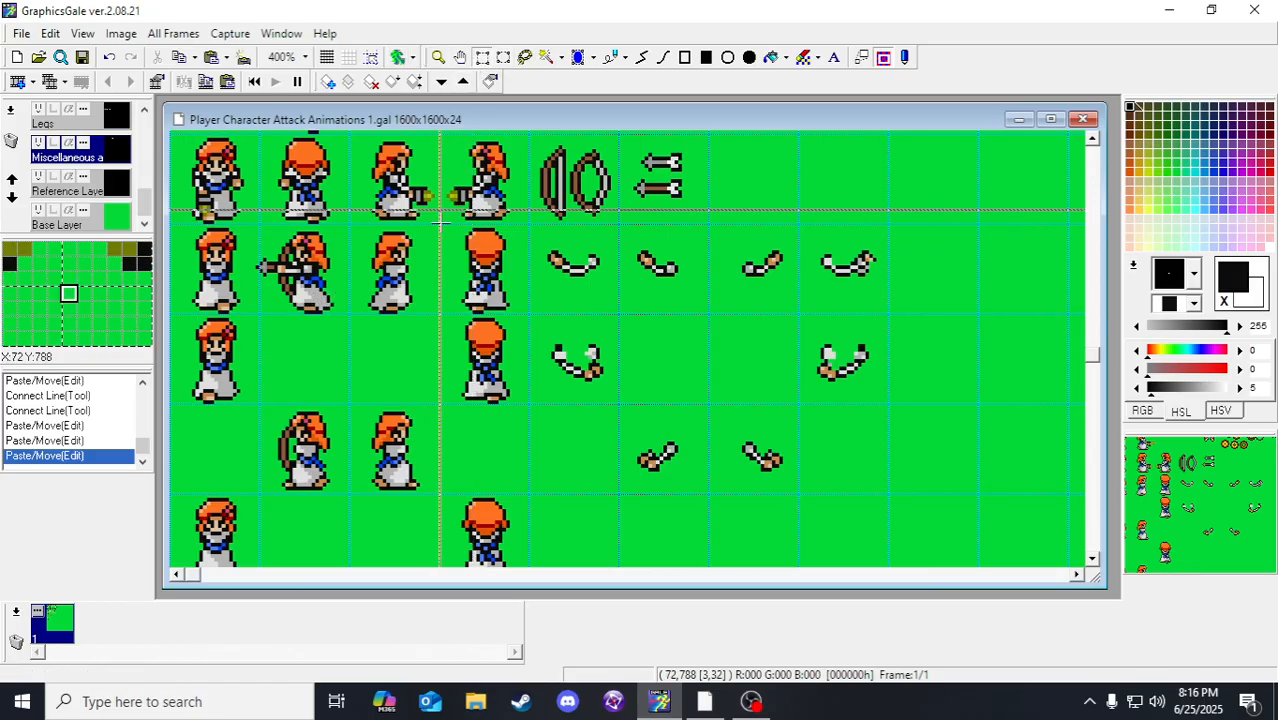
pyautogui.scroll(-1, 505, 287)
pyautogui.scroll(-1, 505, 287)
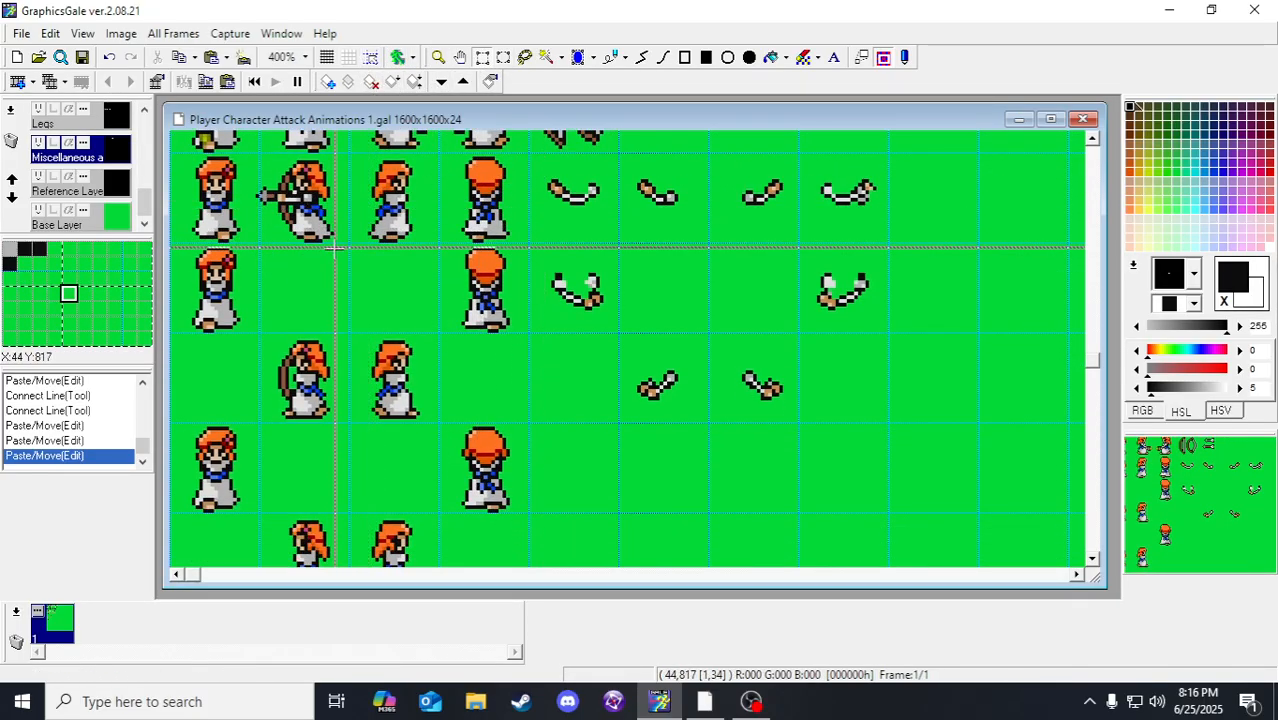
pyautogui.scroll(1, 280, 183)
pyautogui.click(371, 57)
pyautogui.moveTo(228, 261); pyautogui.dragTo(330, 283)
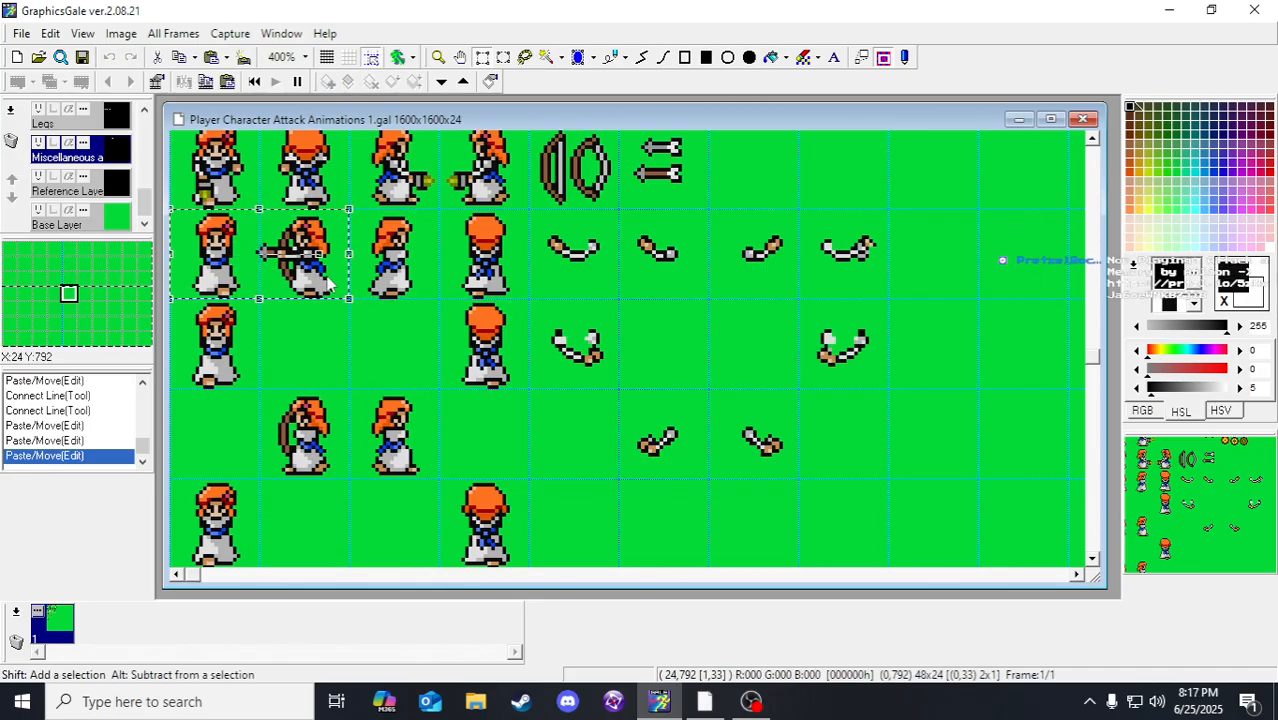
pyautogui.hotkey('ctrl', 'c')
pyautogui.hotkey('ctrl', 'v')
# Step: Place the duplicated arrow on the bow of the left-facing archer two rows below, with its selection at 3,840
pyautogui.moveTo(302, 276); pyautogui.dragTo(298, 435)
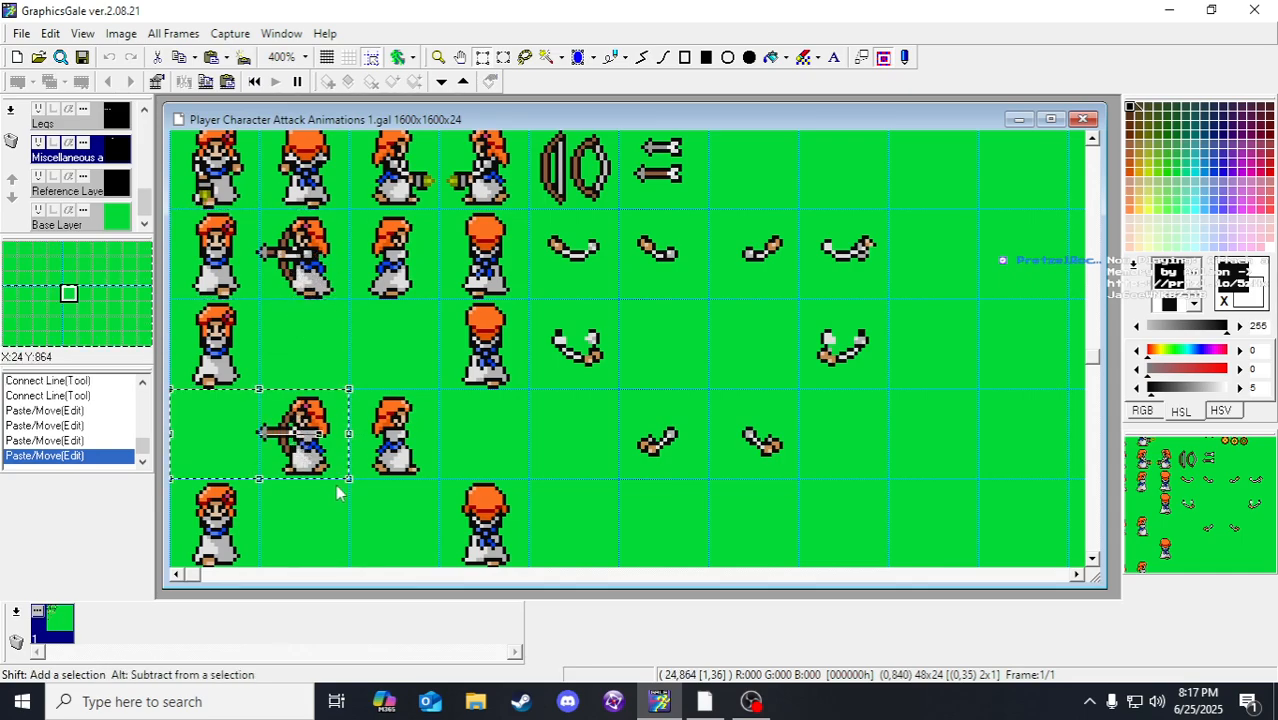
pyautogui.press('Right')
pyautogui.press('Right')
pyautogui.press('Right')
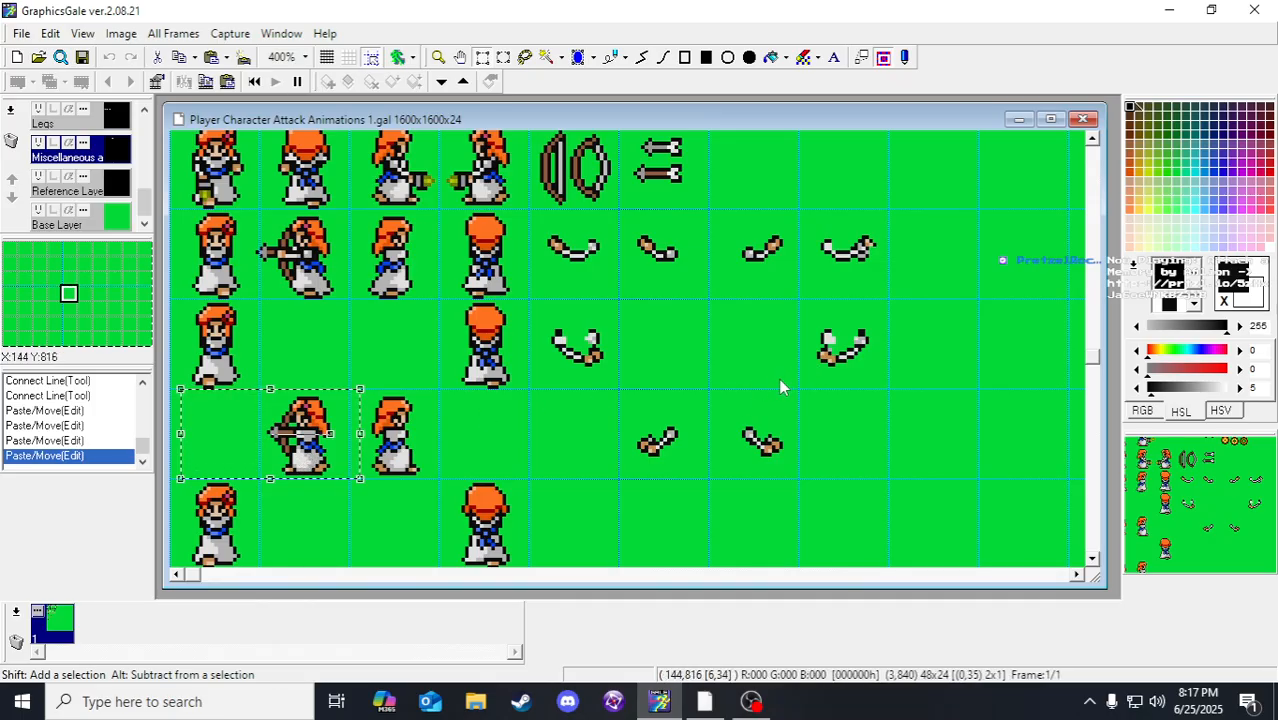
# Step: Try a copy of the arrow across the standalone drawn bow sprite, aligning its selection at 82,770
pyautogui.moveTo(304, 453); pyautogui.dragTo(590, 410)
pyautogui.press('Right')
pyautogui.press('Right')
pyautogui.press('Right')
pyautogui.press('Right')
pyautogui.press('Right')
pyautogui.press('Right')
pyautogui.press('Right')
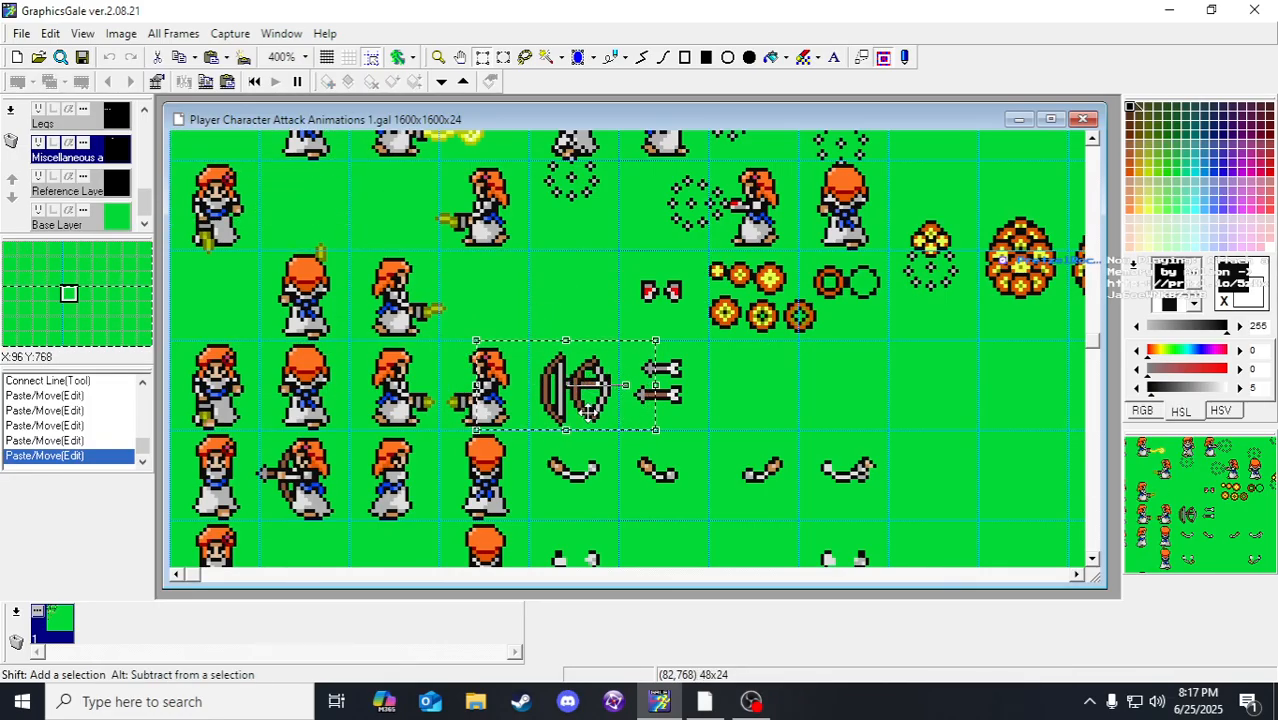
pyautogui.press('Down')
pyautogui.press('Down')
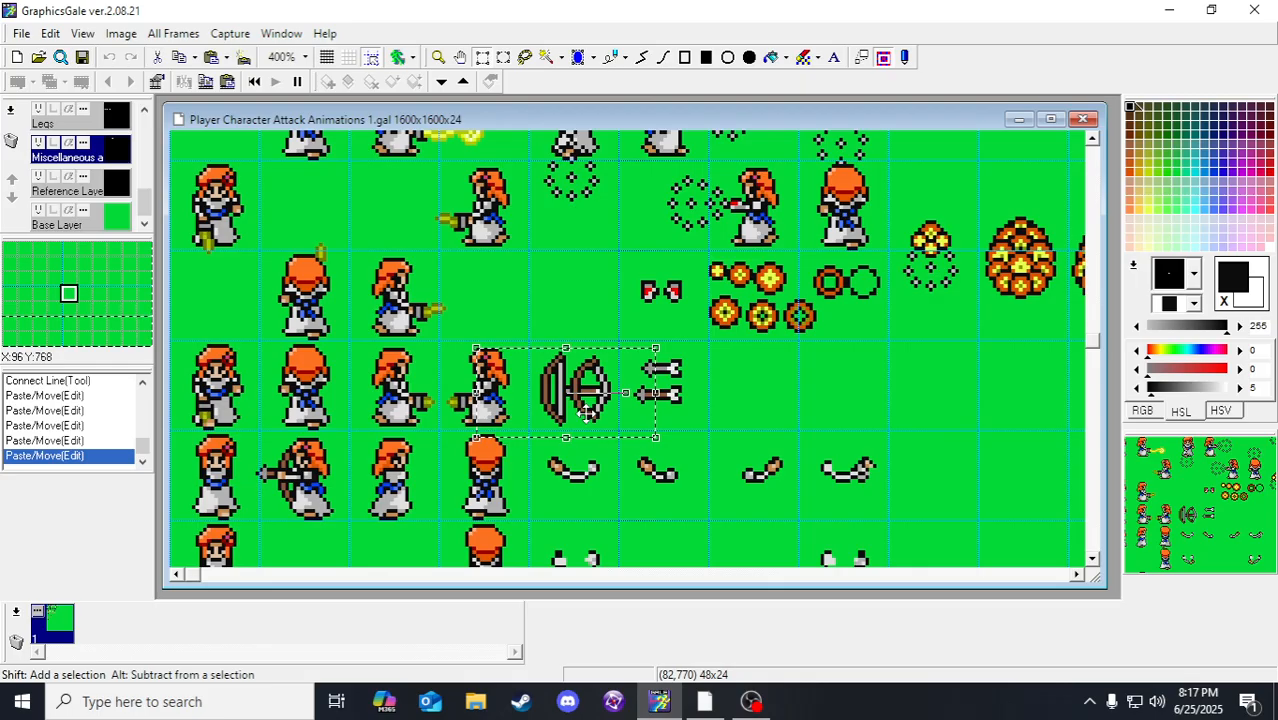
pyautogui.press('Left')
pyautogui.press('Left')
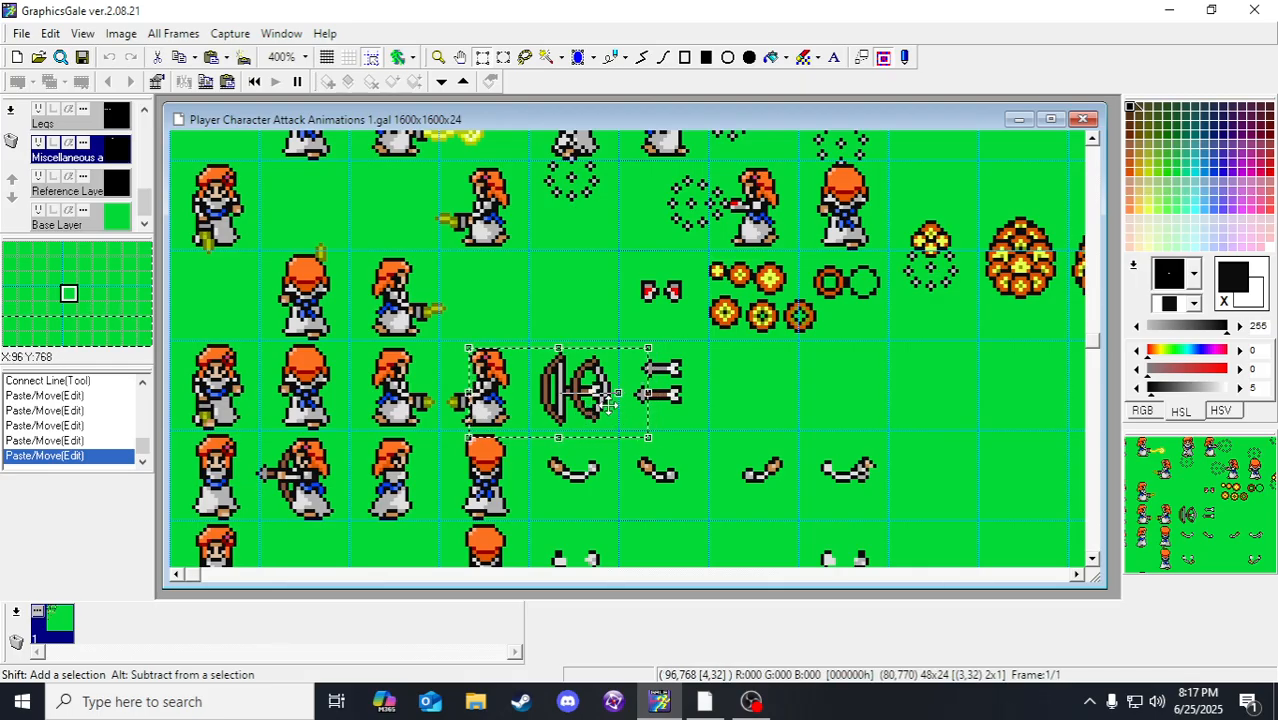
pyautogui.press('Right')
pyautogui.press('Right')
pyautogui.press('Return')
# Step: Try the arrow over the standalone drawn bow with the Weapon Effects layer active, its 18x10 selection at 103,778
pyautogui.scroll(-4, 465, 407)
pyautogui.scroll(2, 465, 407)
pyautogui.scroll(-1, 465, 407)
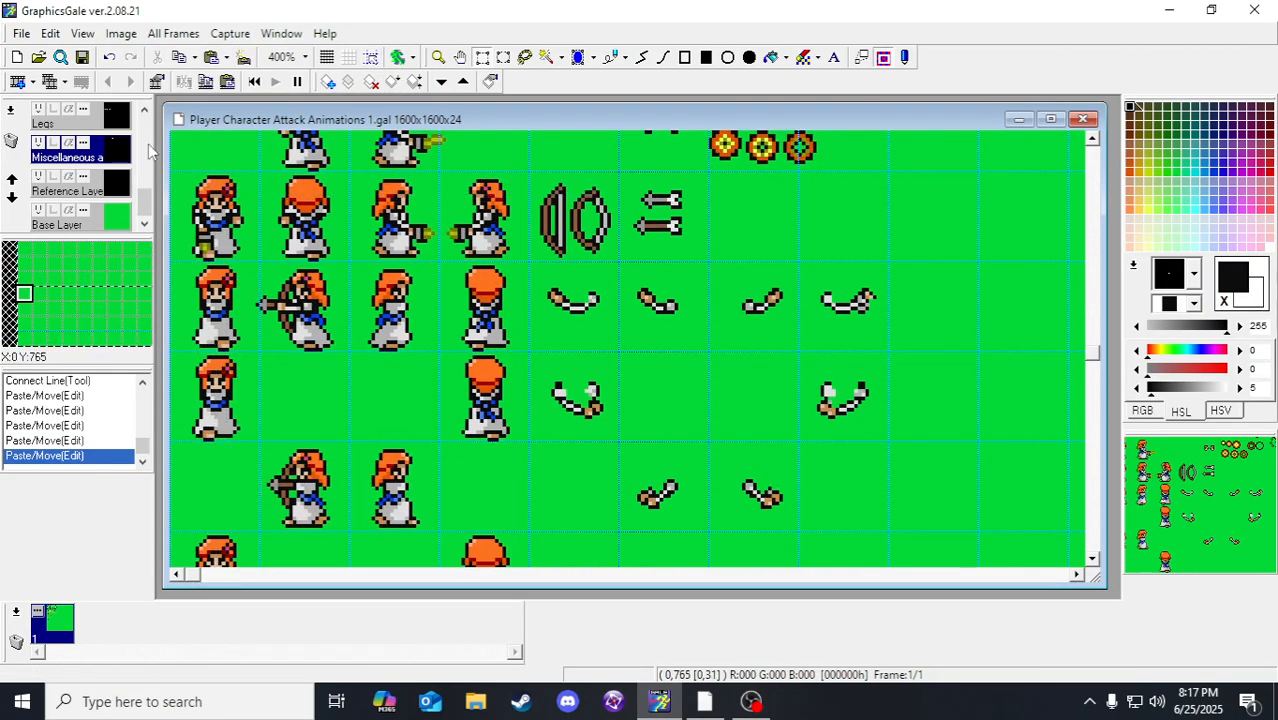
pyautogui.scroll(3, 155, 150)
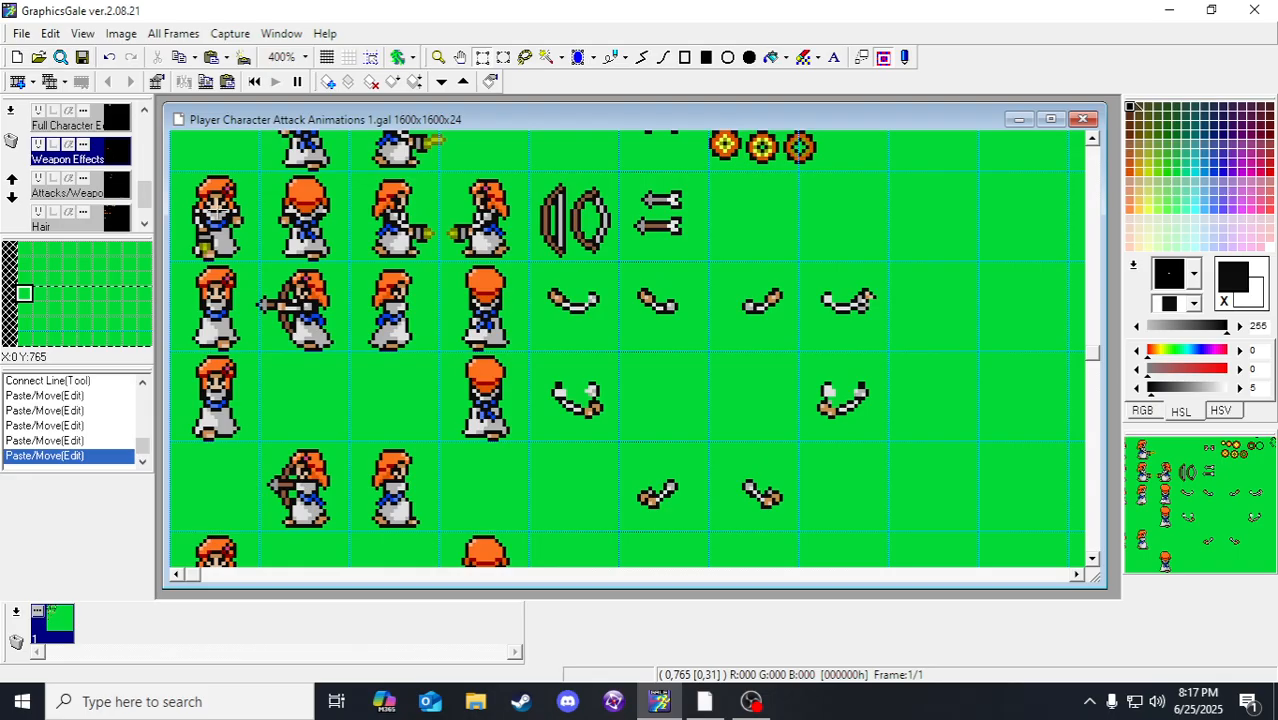
pyautogui.moveTo(625, 213); pyautogui.dragTo(610, 246)
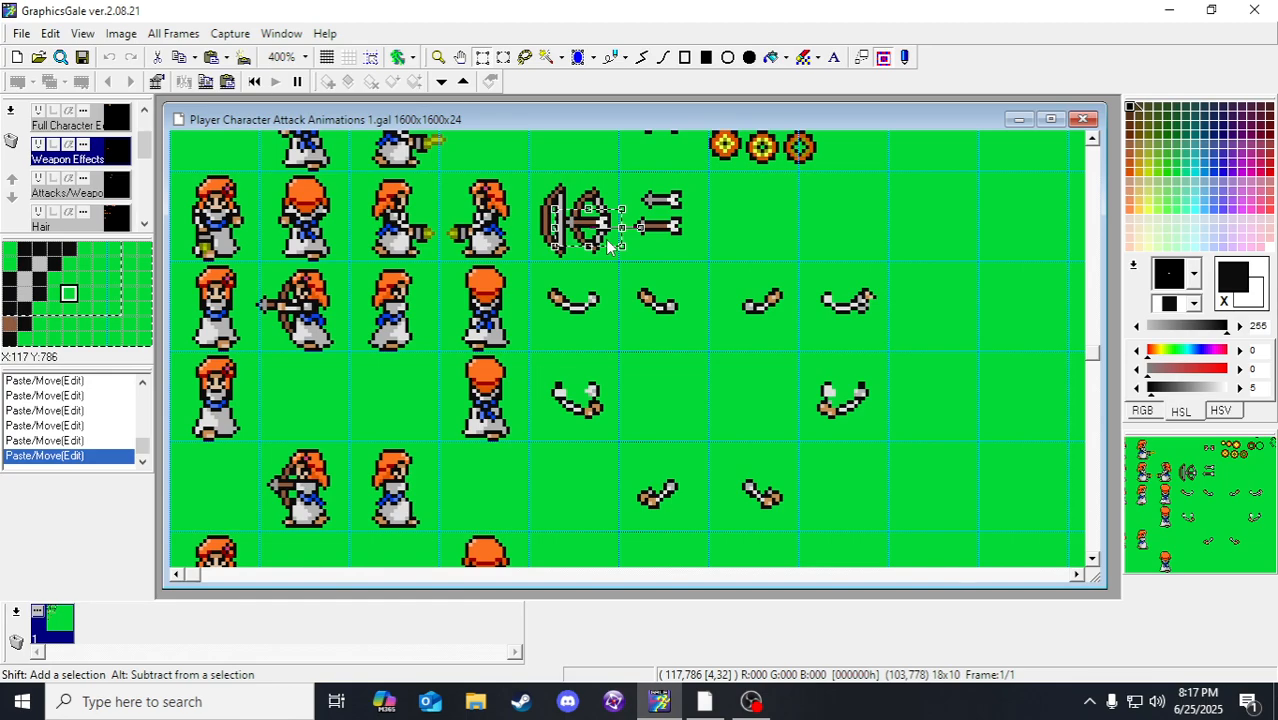
# Step: Shift the lower archer's arrow one pixel right on the Miscellaneous layer, with its selection at 24,846, and save the sprite sheet
pyautogui.scroll(-3, 610, 246)
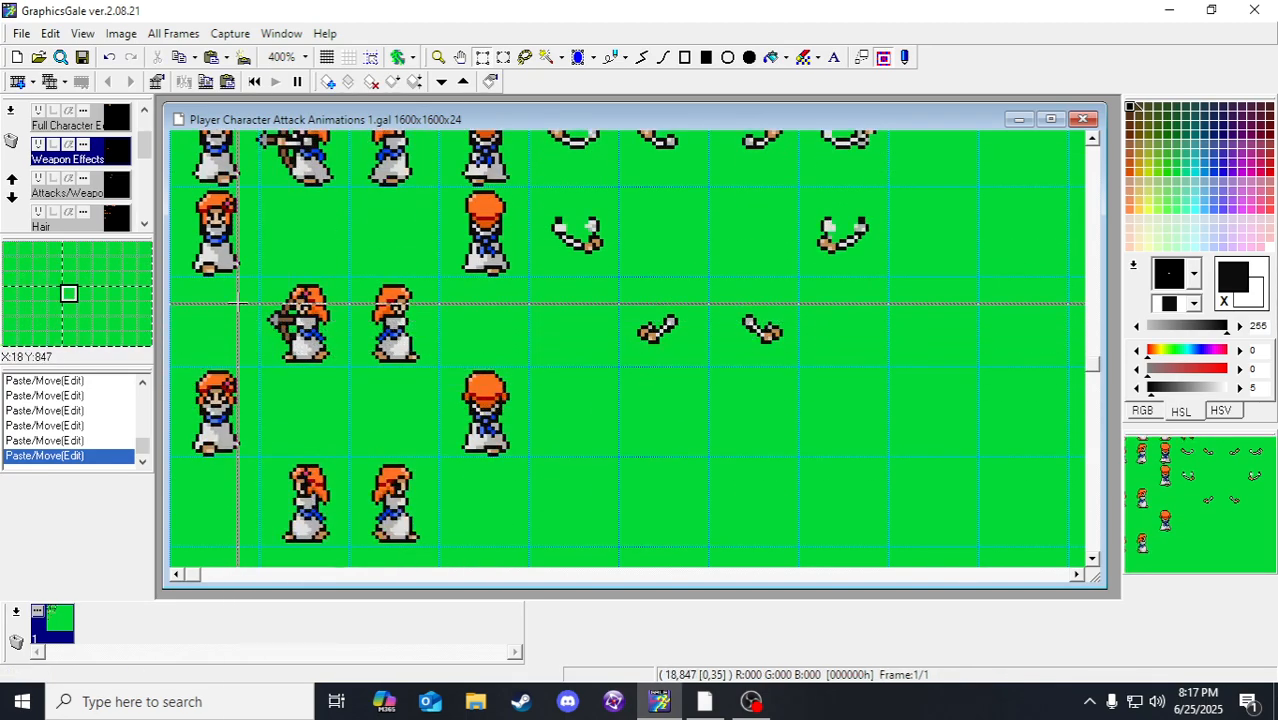
pyautogui.moveTo(236, 296); pyautogui.dragTo(350, 372)
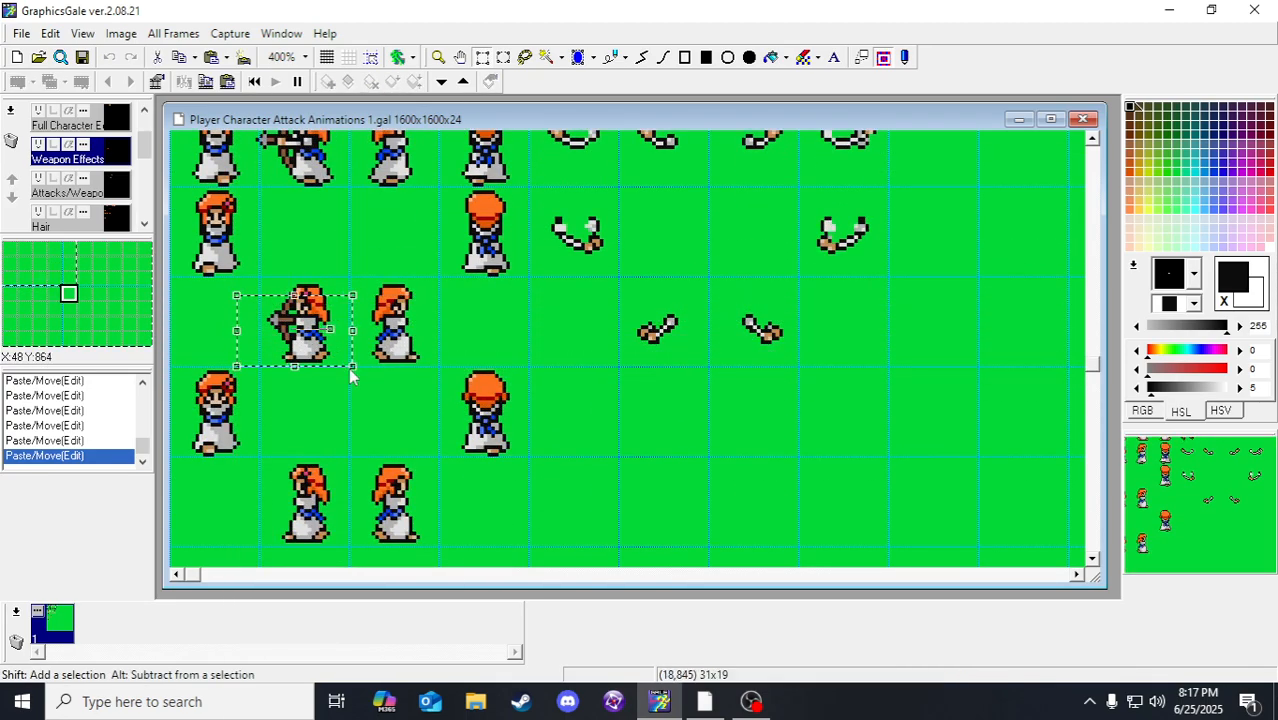
pyautogui.click(350, 375)
pyautogui.scroll(-3, 107, 180)
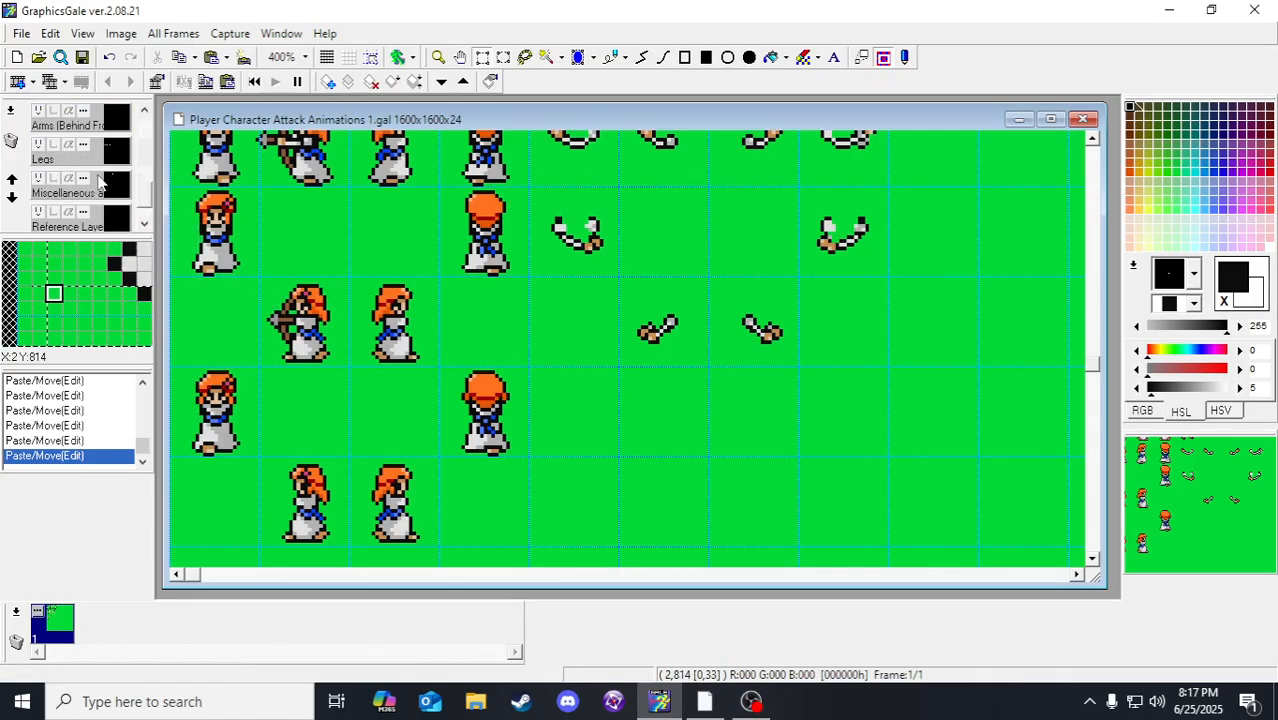
pyautogui.click(70, 157)
pyautogui.moveTo(256, 300); pyautogui.dragTo(336, 365)
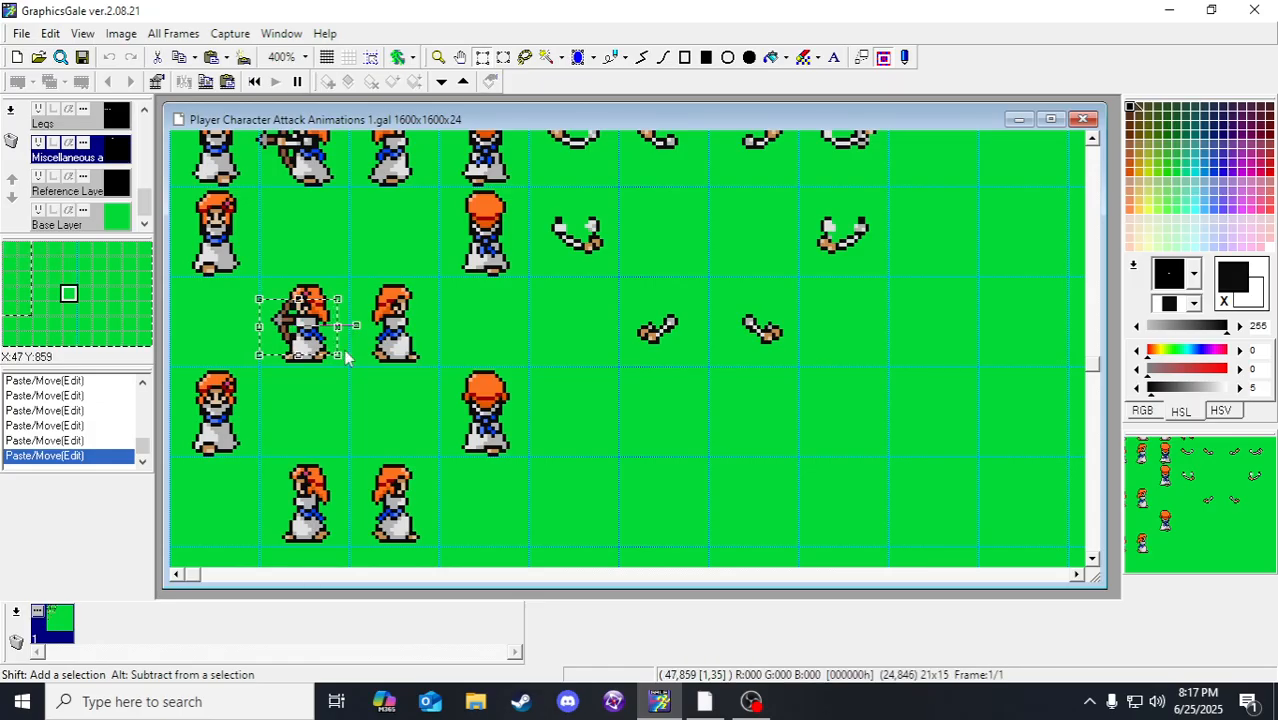
pyautogui.click(337, 360)
pyautogui.scroll(3, 305, 265)
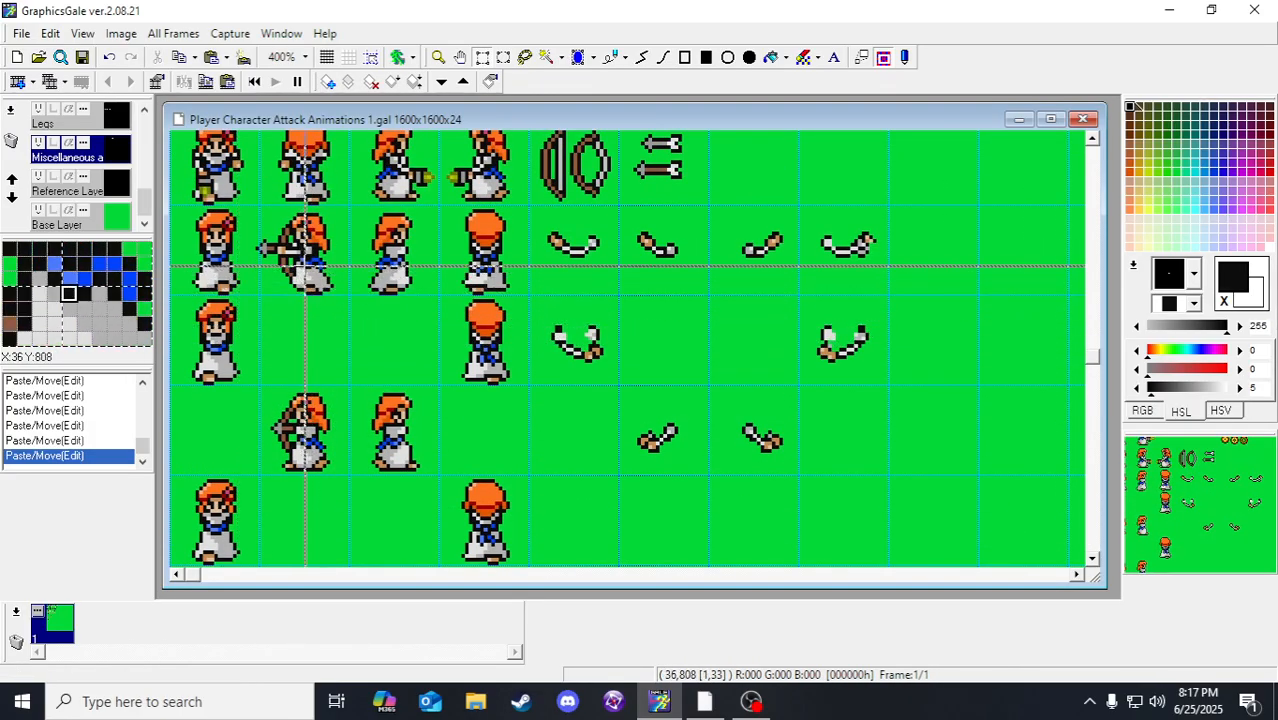
pyautogui.click(82, 57)
# Step: Copy the archer's arms on the Arms (Front of Body) layer from the frame at 24,792 to the frame at 24,840 and save
pyautogui.scroll(1, 113, 190)
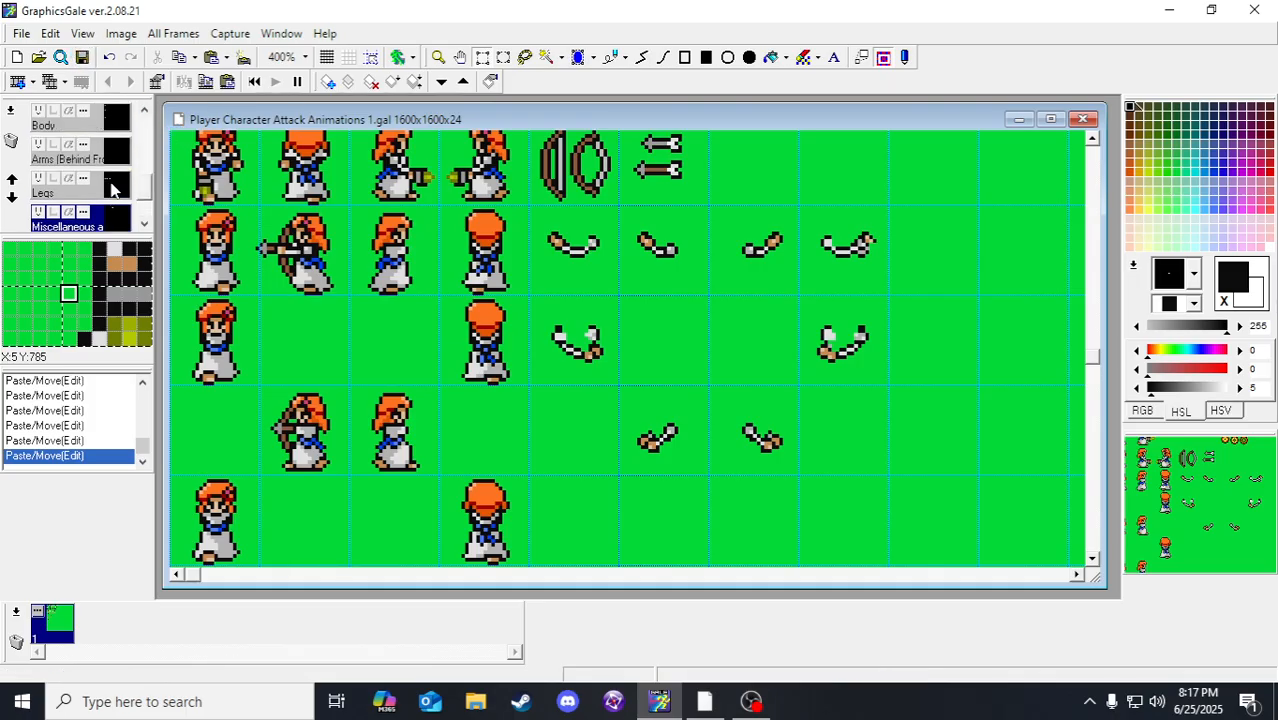
pyautogui.click(118, 165)
pyautogui.scroll(1, 118, 165)
pyautogui.click(125, 128)
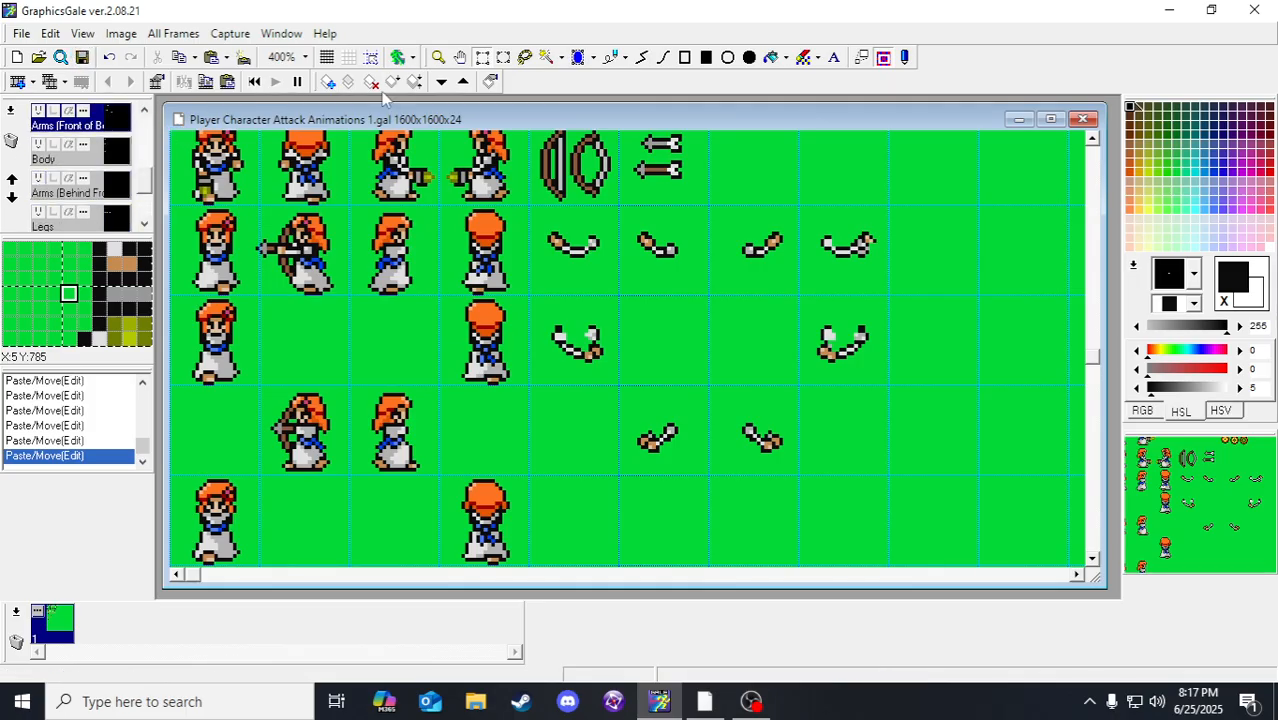
pyautogui.click(370, 57)
pyautogui.moveTo(272, 255); pyautogui.dragTo(316, 466)
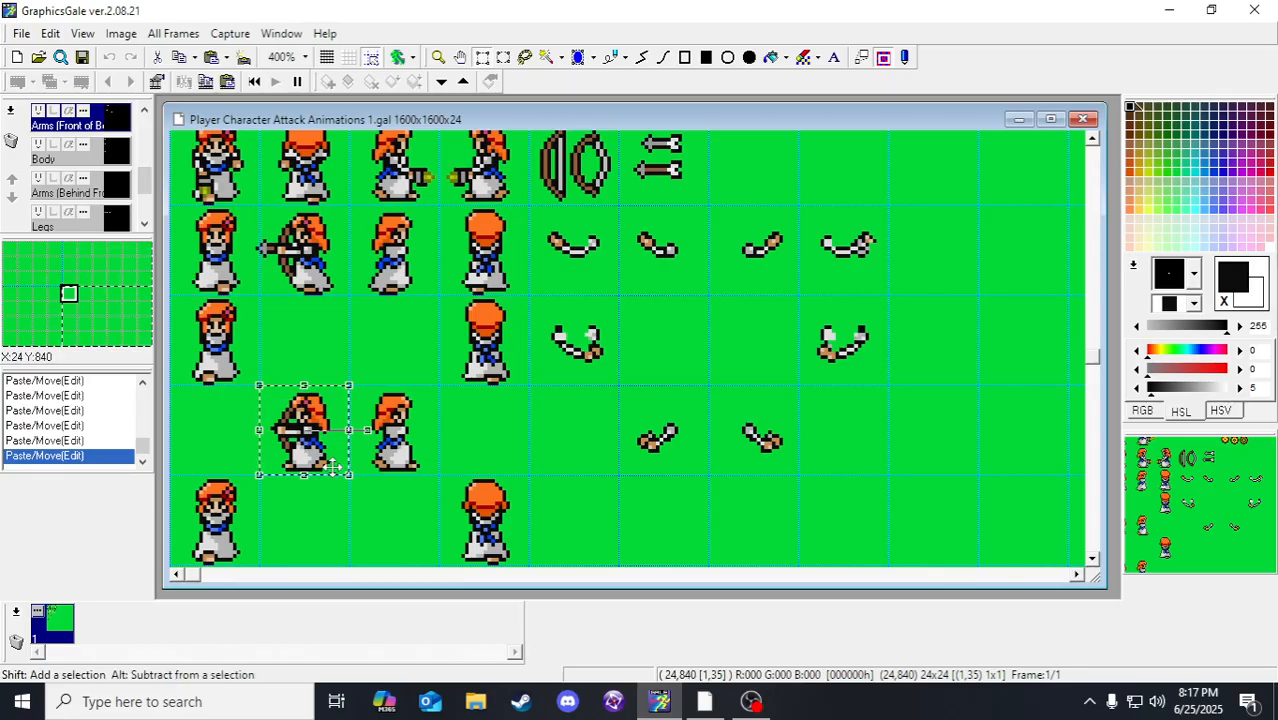
pyautogui.moveTo(1238, 513); pyautogui.dragTo(1275, 512)
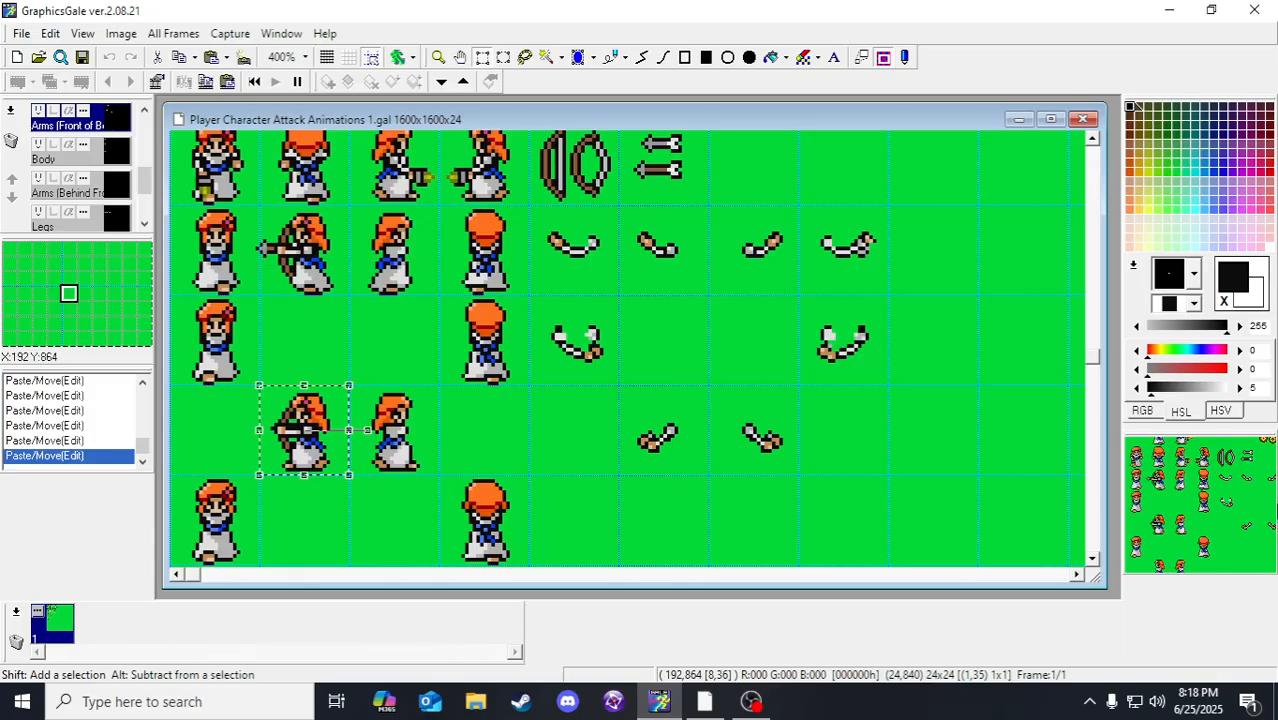
pyautogui.click(471, 399)
pyautogui.click(75, 57)
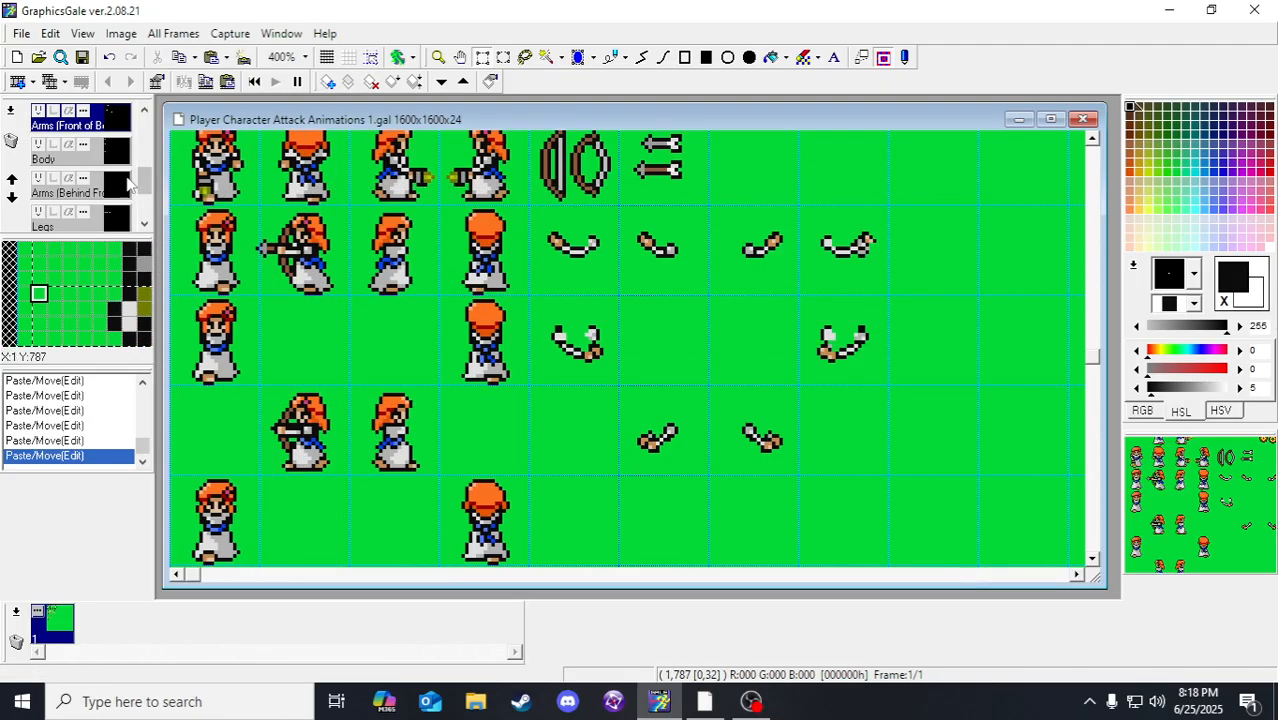
# Step: Try shifting the front hand area one pixel right in both bow-drawing frames on the Arms (Front of Body) layer, then undo both shifts
pyautogui.moveTo(263, 228); pyautogui.dragTo(290, 285)
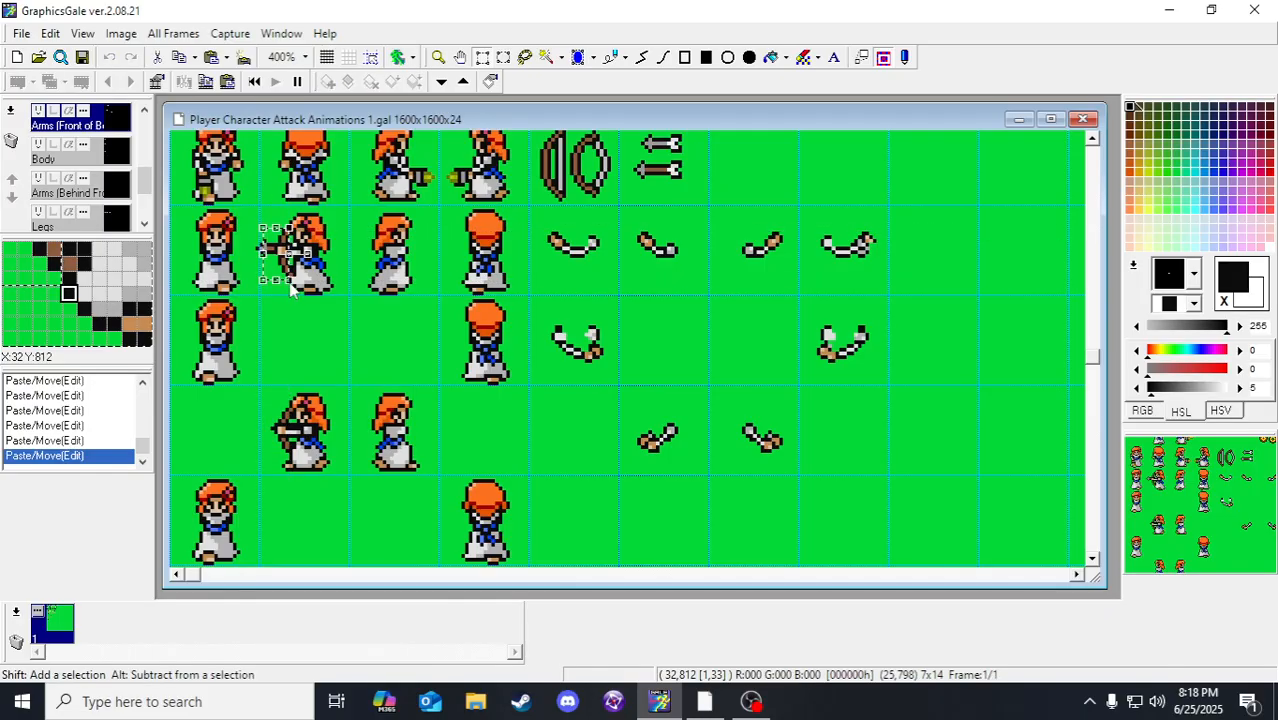
pyautogui.press('Right')
pyautogui.click(290, 285)
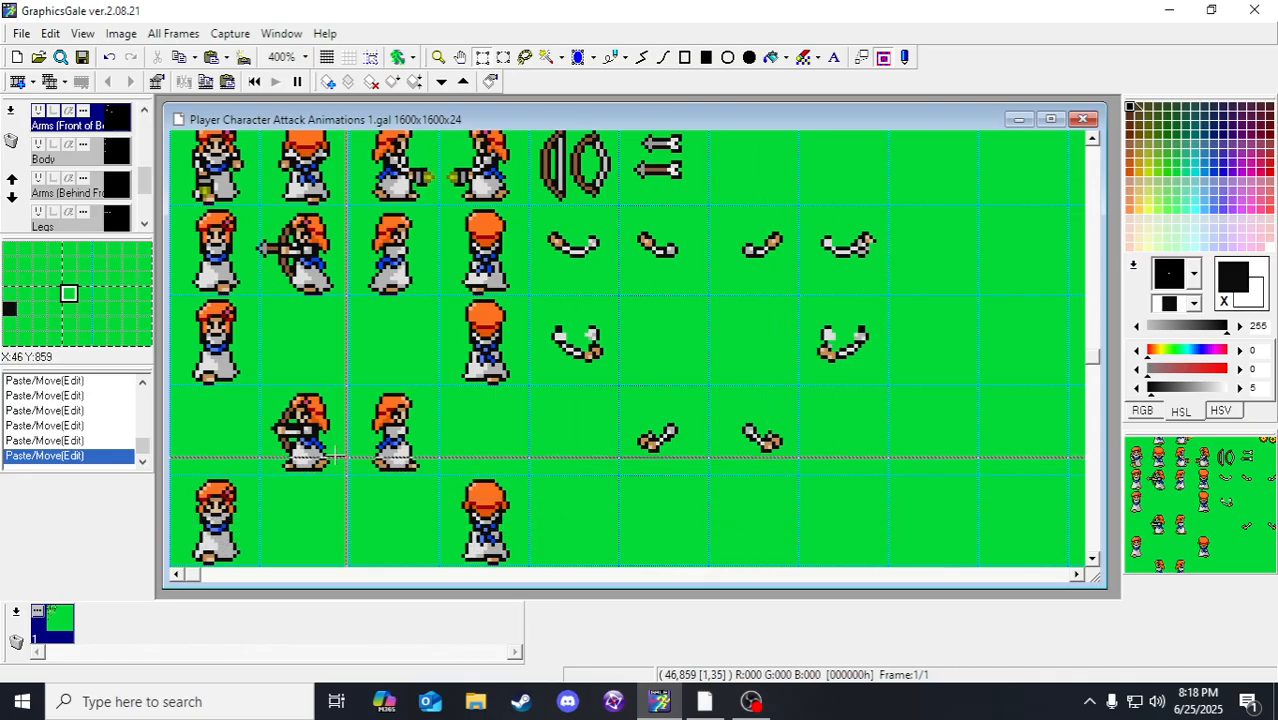
pyautogui.moveTo(268, 415); pyautogui.dragTo(290, 450)
pyautogui.press('Right')
pyautogui.click(353, 530)
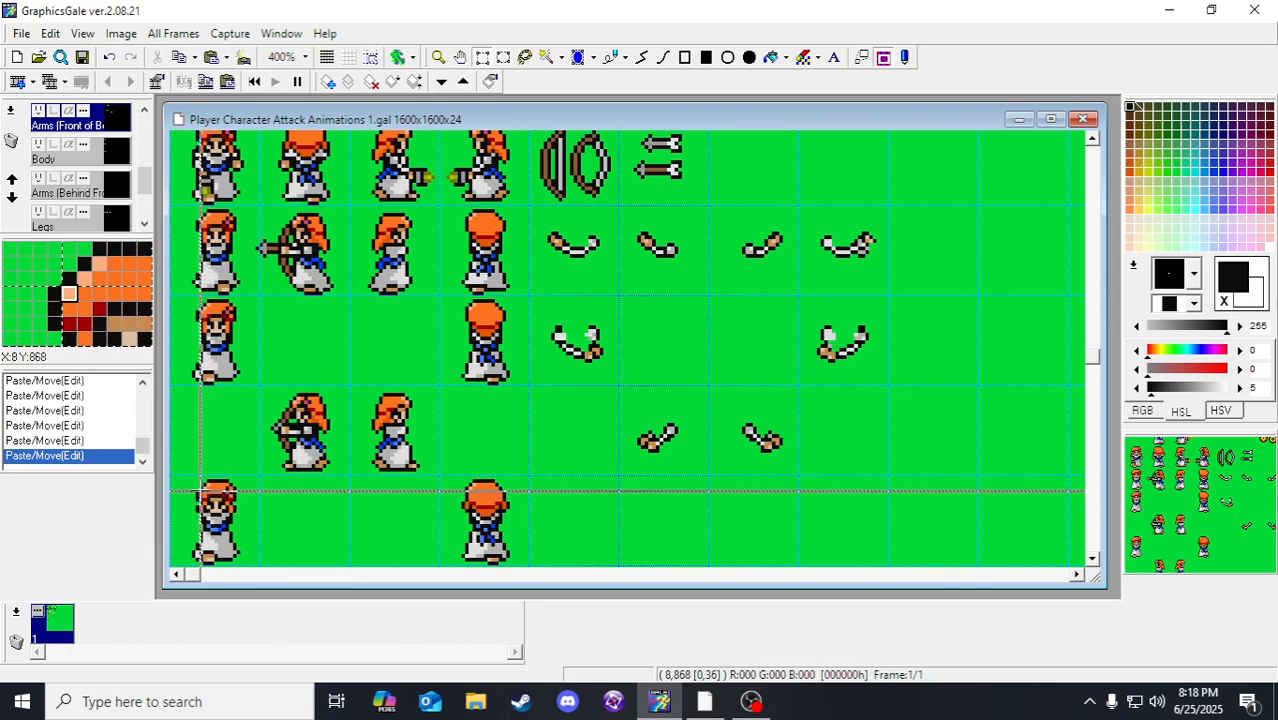
pyautogui.hotkey('ctrl', 'z')
pyautogui.hotkey('ctrl', 'z')
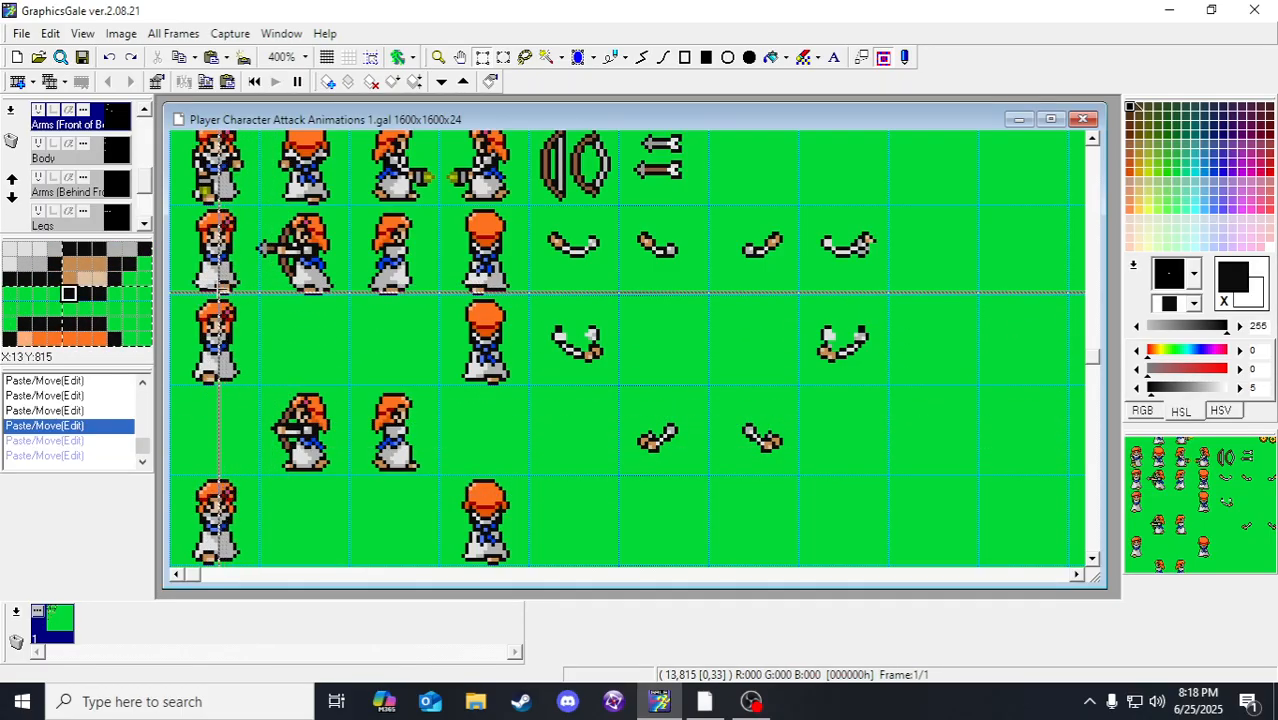
# Step: Reposition the lower archer's bow and arrow on the Miscellaneous layer, with its 22x20 selection at 23,843, and save the sprite sheet
pyautogui.scroll(-2, 118, 186)
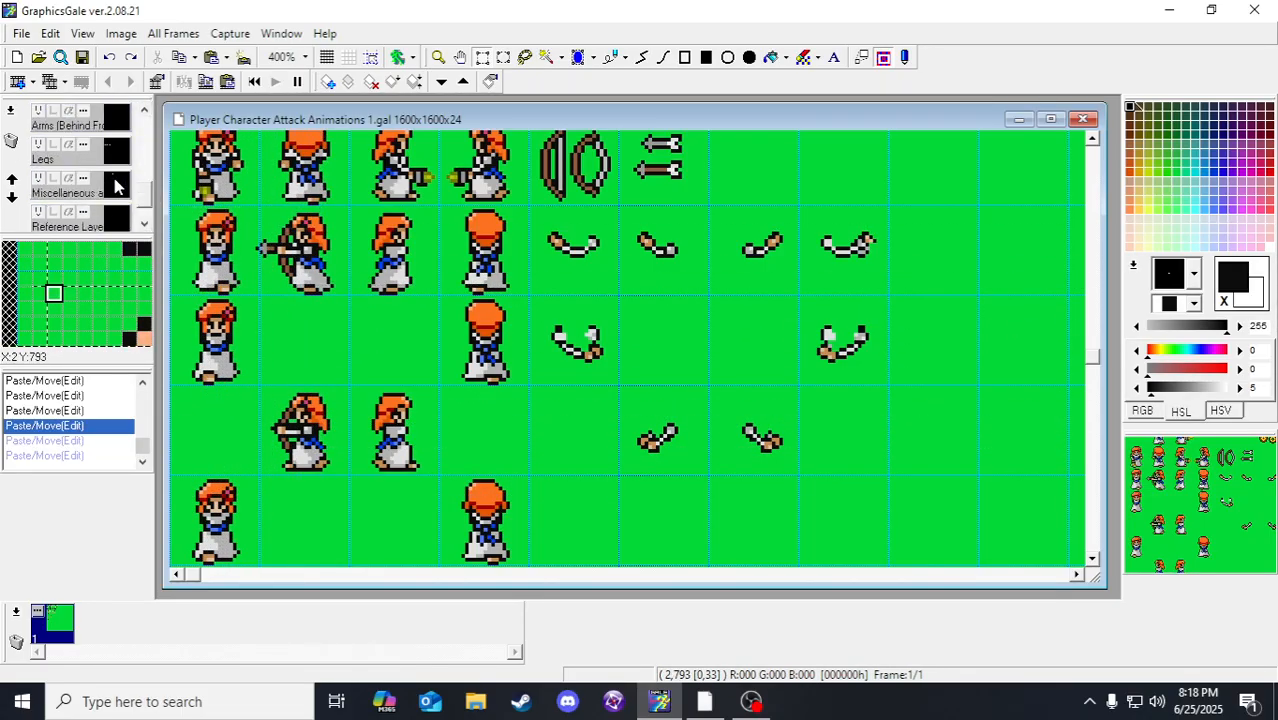
pyautogui.click(118, 186)
pyautogui.scroll(-1, 118, 186)
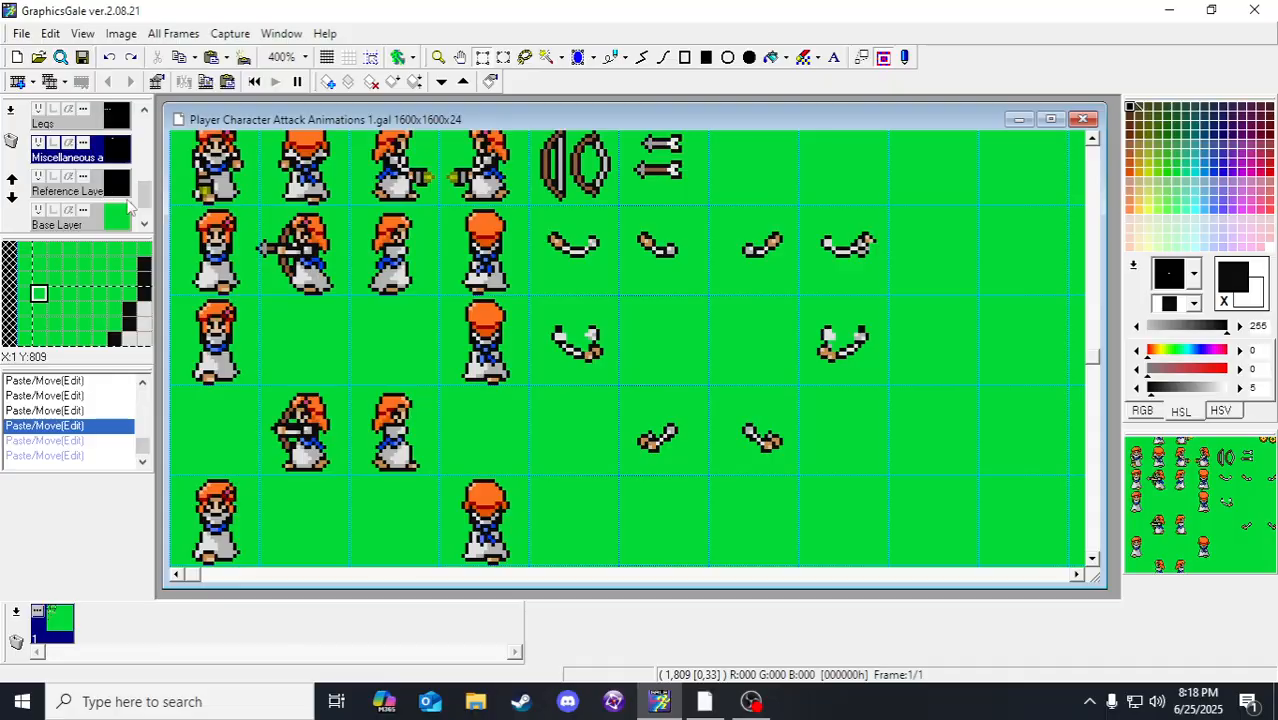
pyautogui.moveTo(256, 397); pyautogui.dragTo(340, 471)
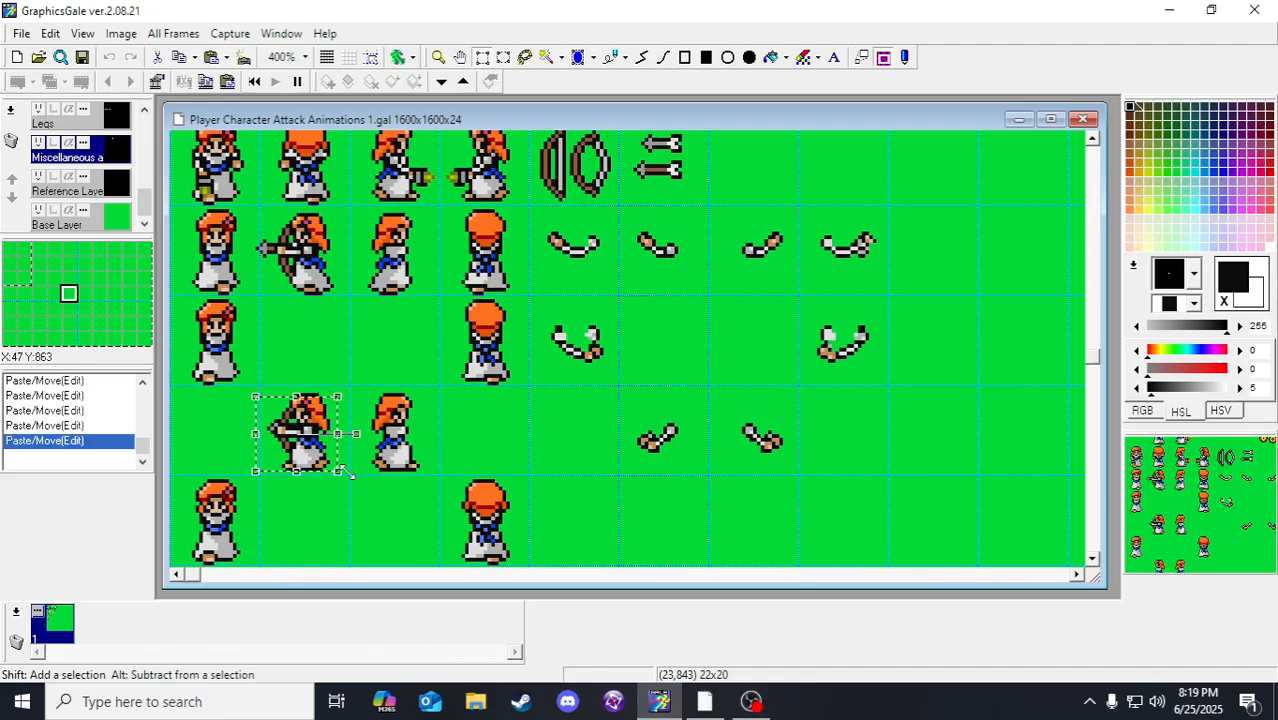
pyautogui.click(428, 469)
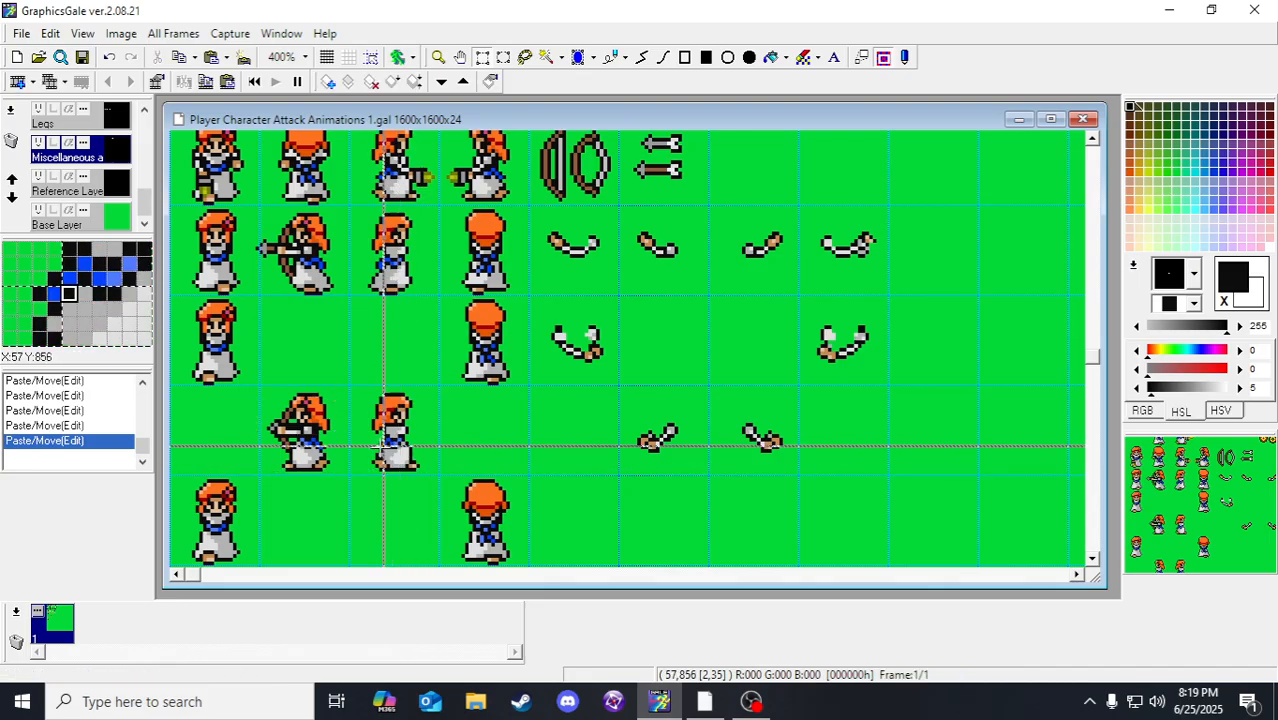
pyautogui.hotkey('ctrl', 's')
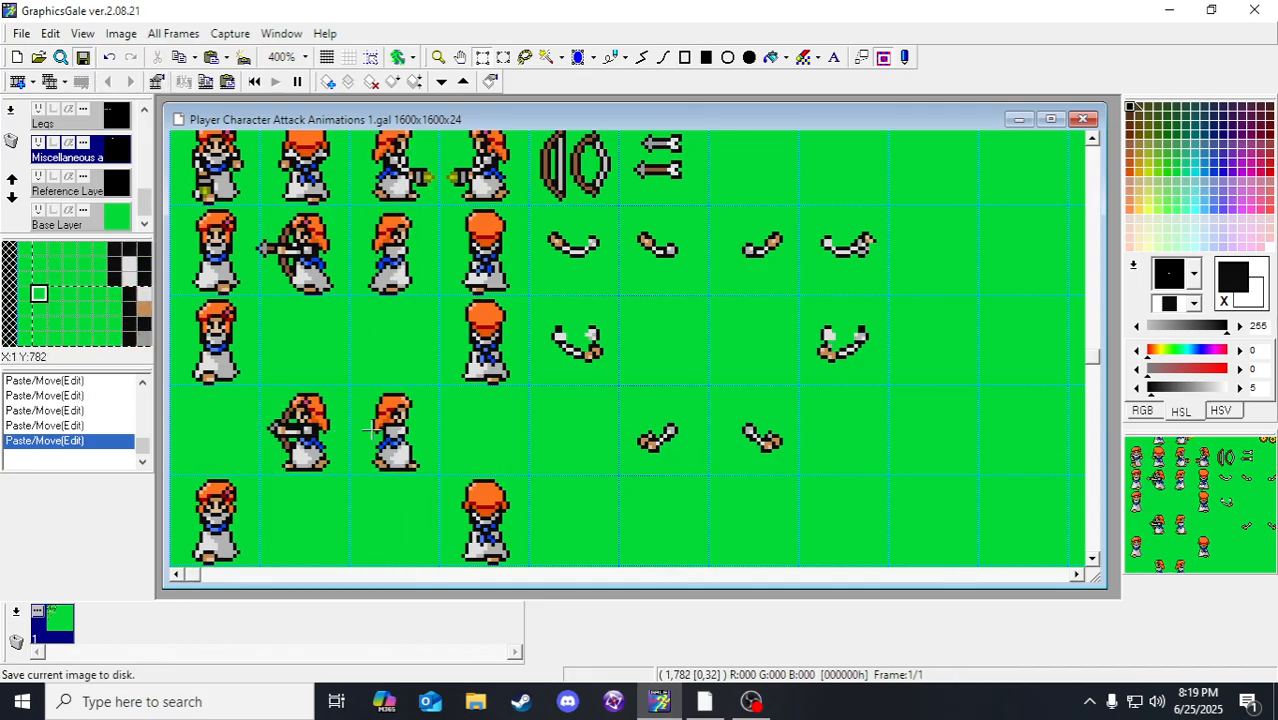
# Step: Turn on snapping of selections to the 24x24 sprite grid
pyautogui.scroll(-2, 372, 428)
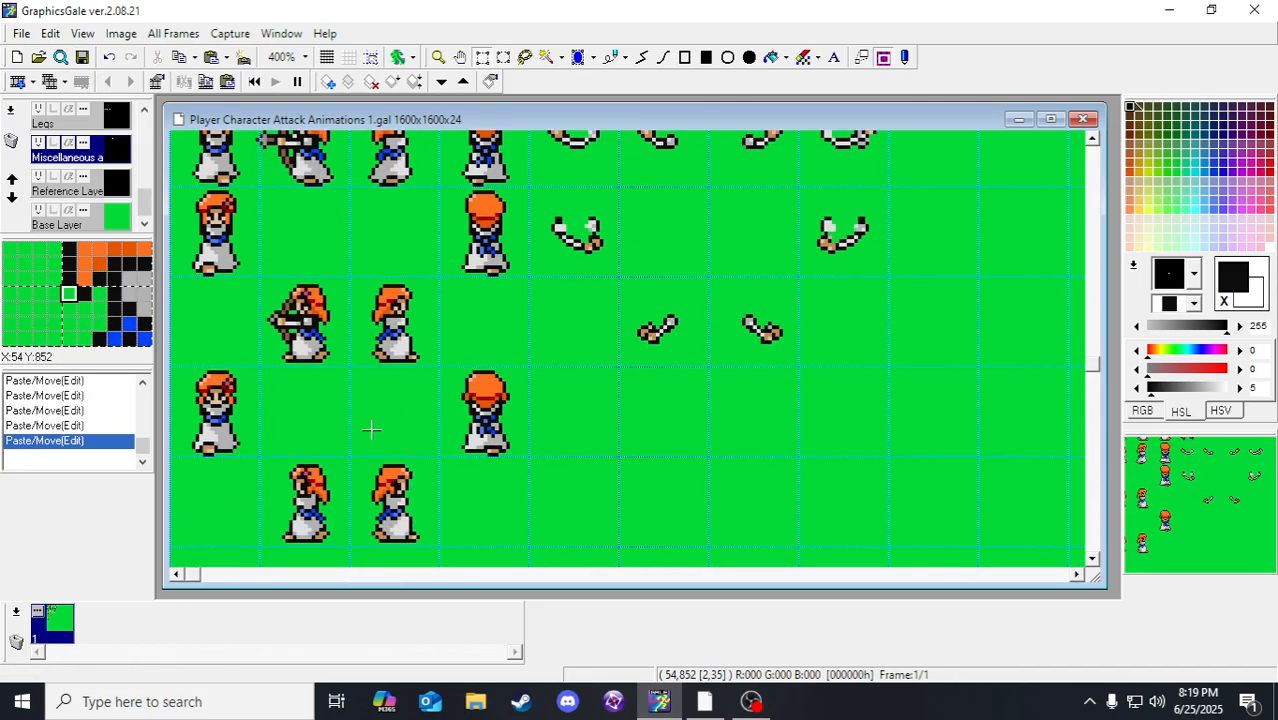
pyautogui.scroll(1, 371, 430)
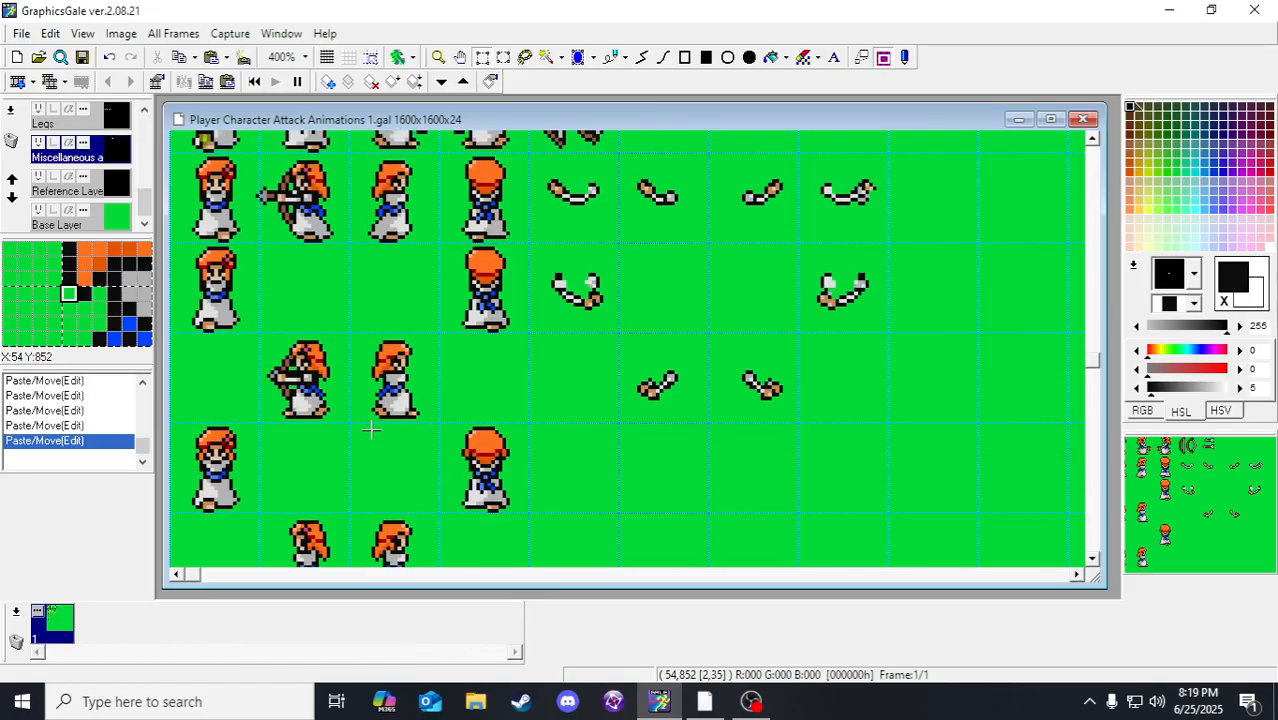
pyautogui.scroll(-1, 371, 430)
pyautogui.scroll(1, 371, 430)
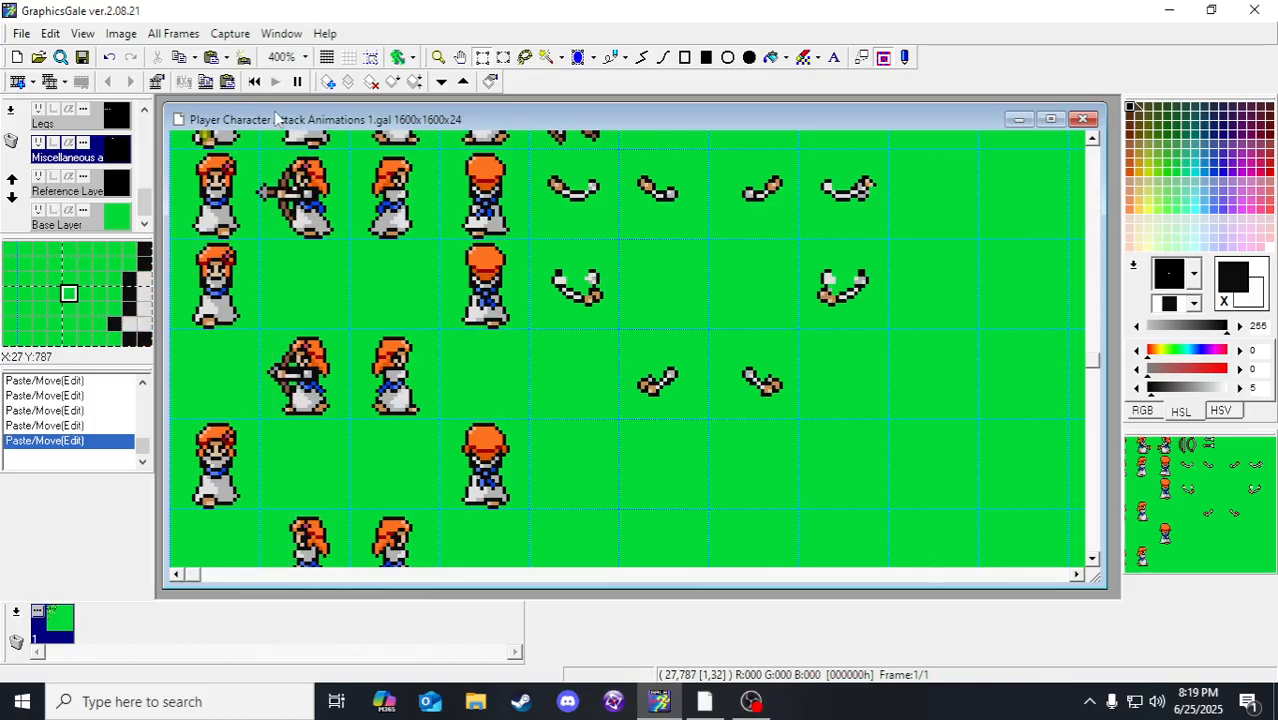
pyautogui.click(370, 57)
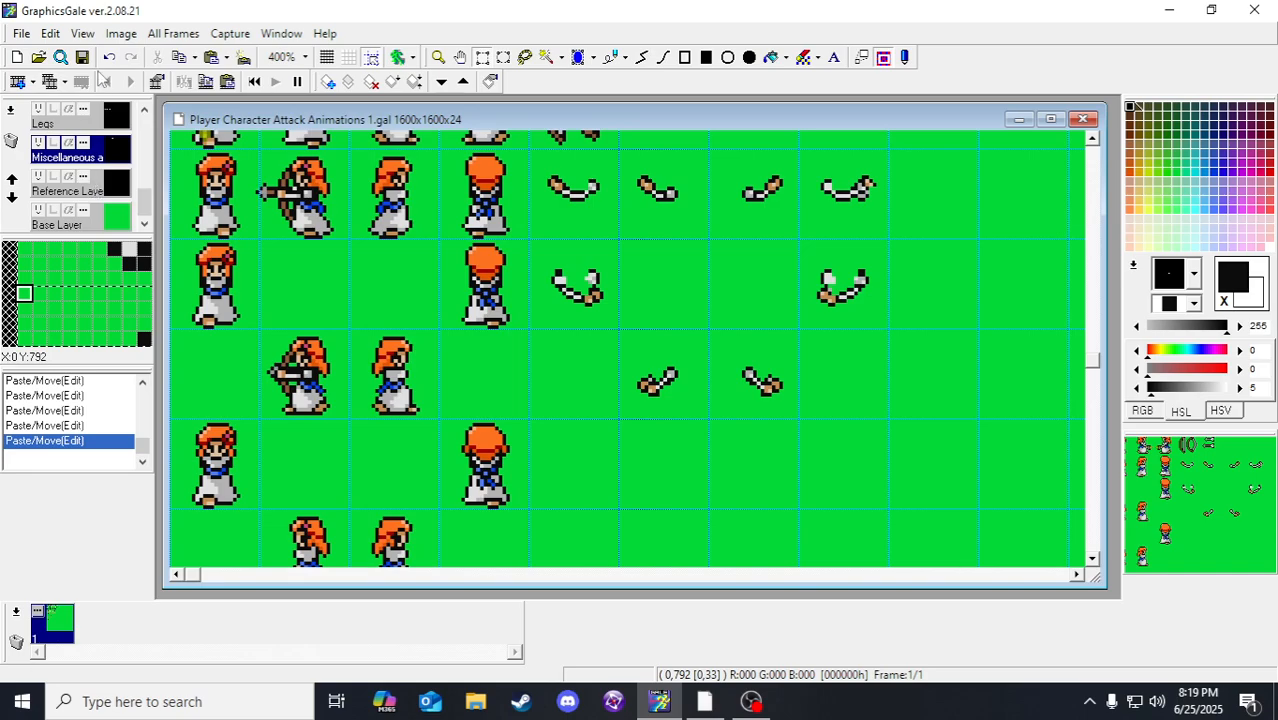
# Step: Copy the archer's arms on the Arms (Front of Body) layer from the frame at 24,792 to the frame at 24,888 and save
pyautogui.scroll(-3, 462, 470)
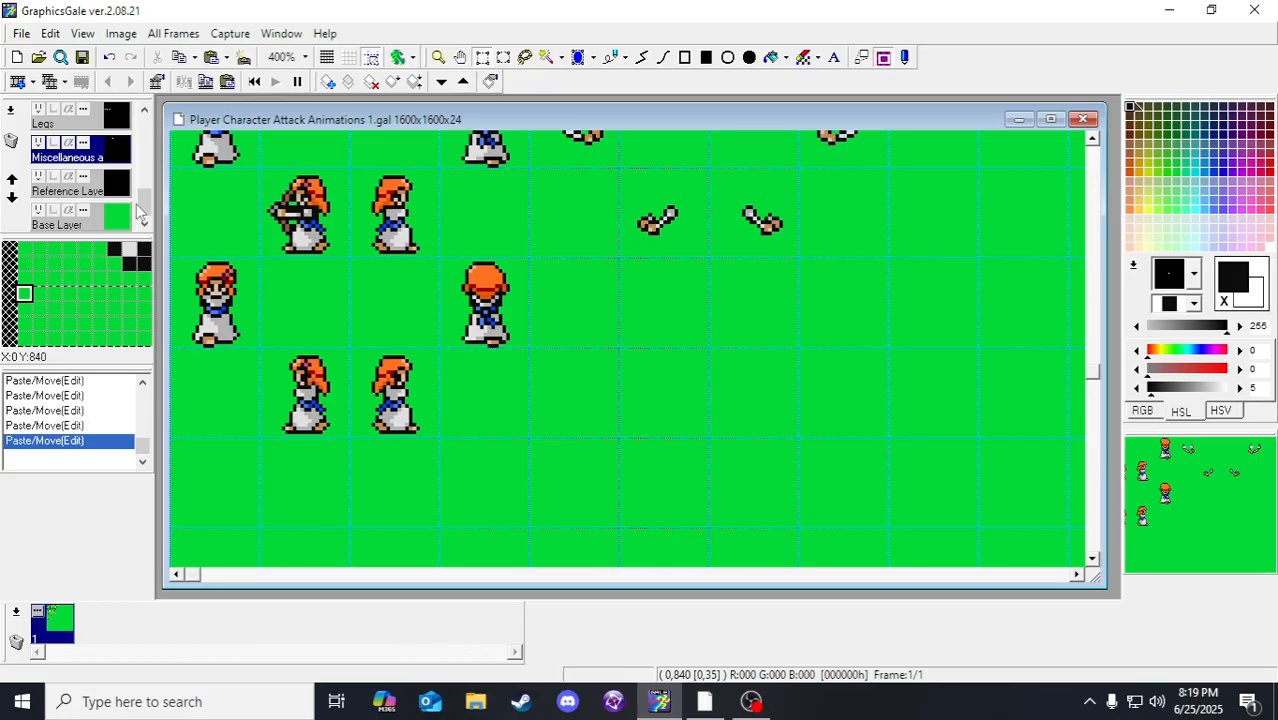
pyautogui.scroll(5, 322, 284)
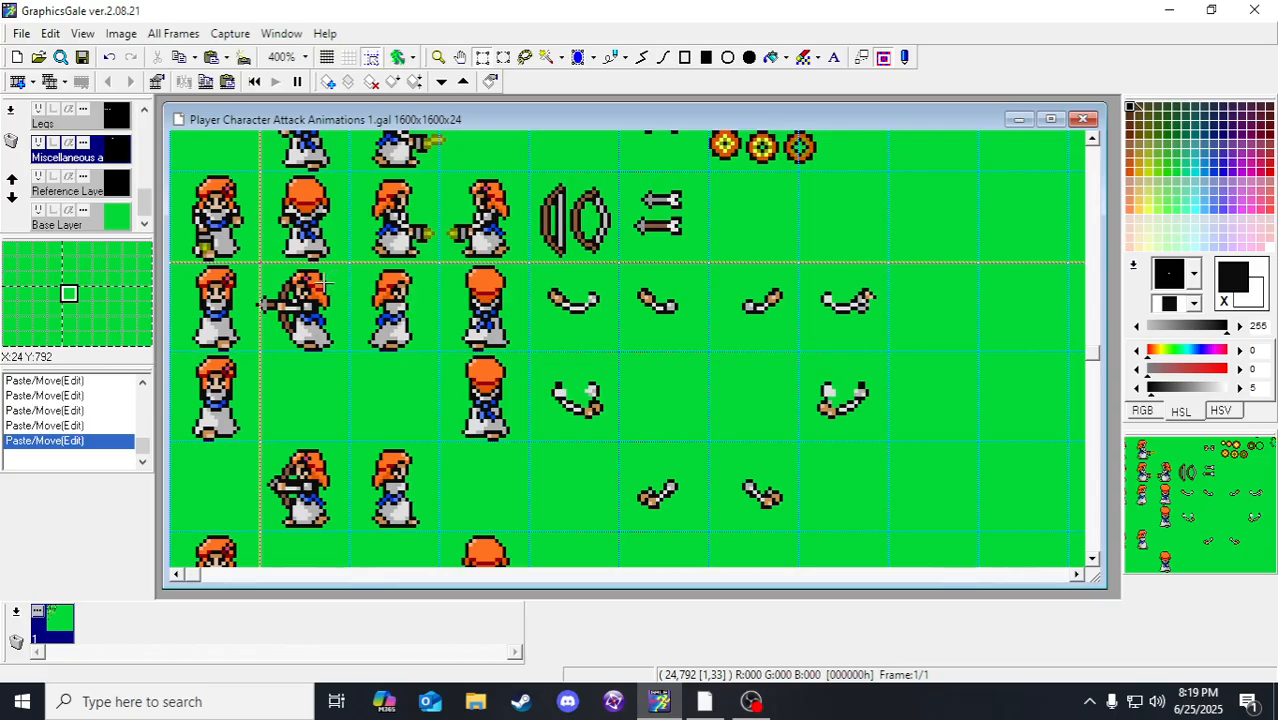
pyautogui.scroll(-2, 322, 284)
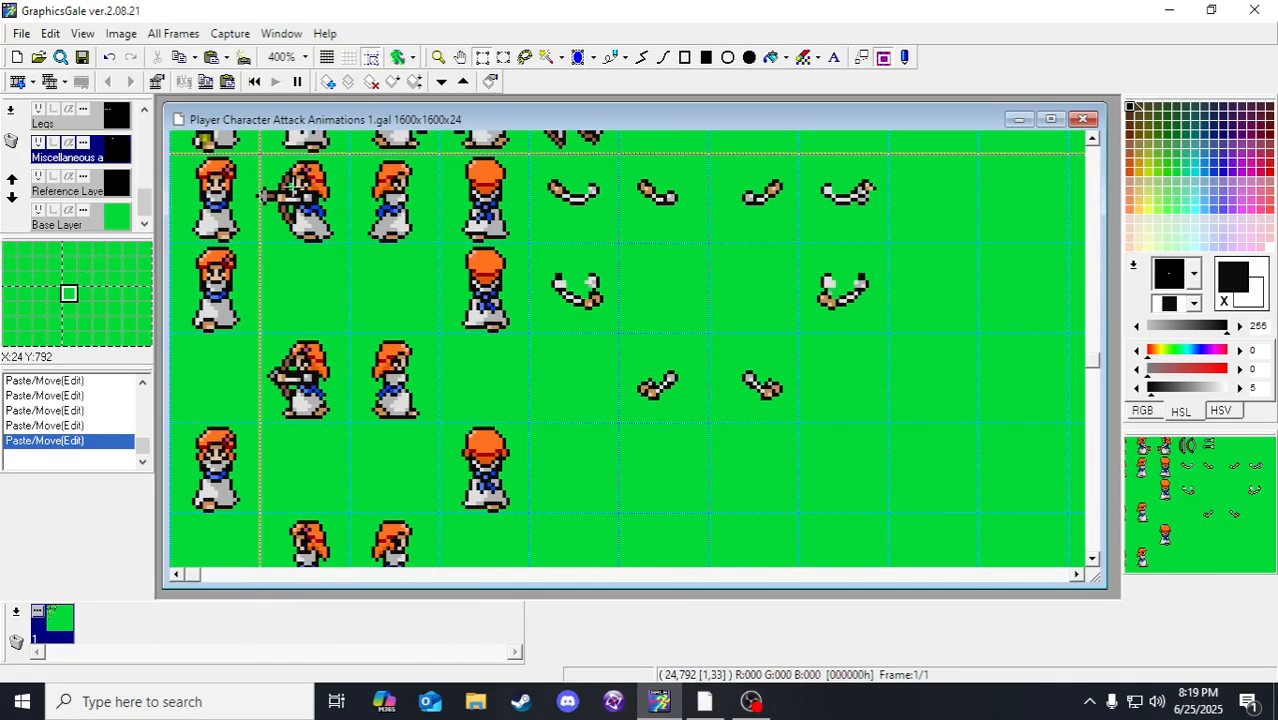
pyautogui.scroll(4, 75, 195)
pyautogui.click(108, 157)
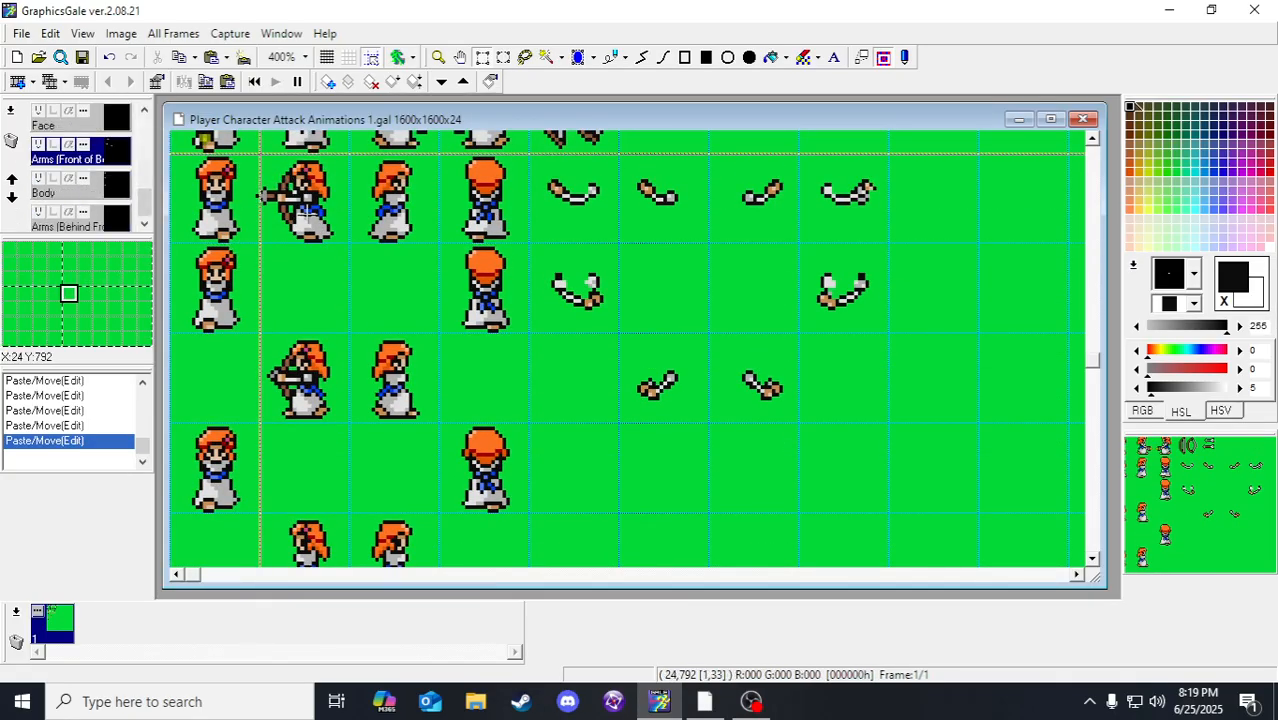
pyautogui.click(298, 198)
pyautogui.moveTo(310, 205); pyautogui.dragTo(316, 440)
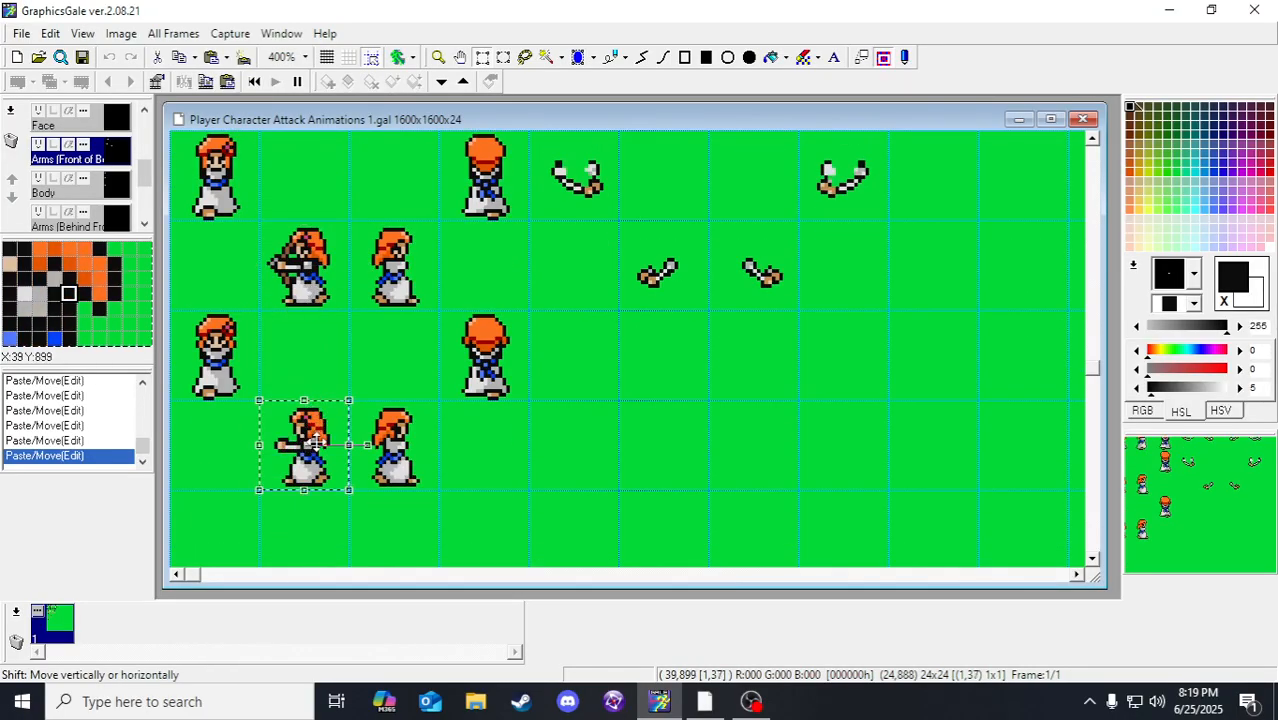
pyautogui.moveTo(1172, 531); pyautogui.dragTo(1208, 520)
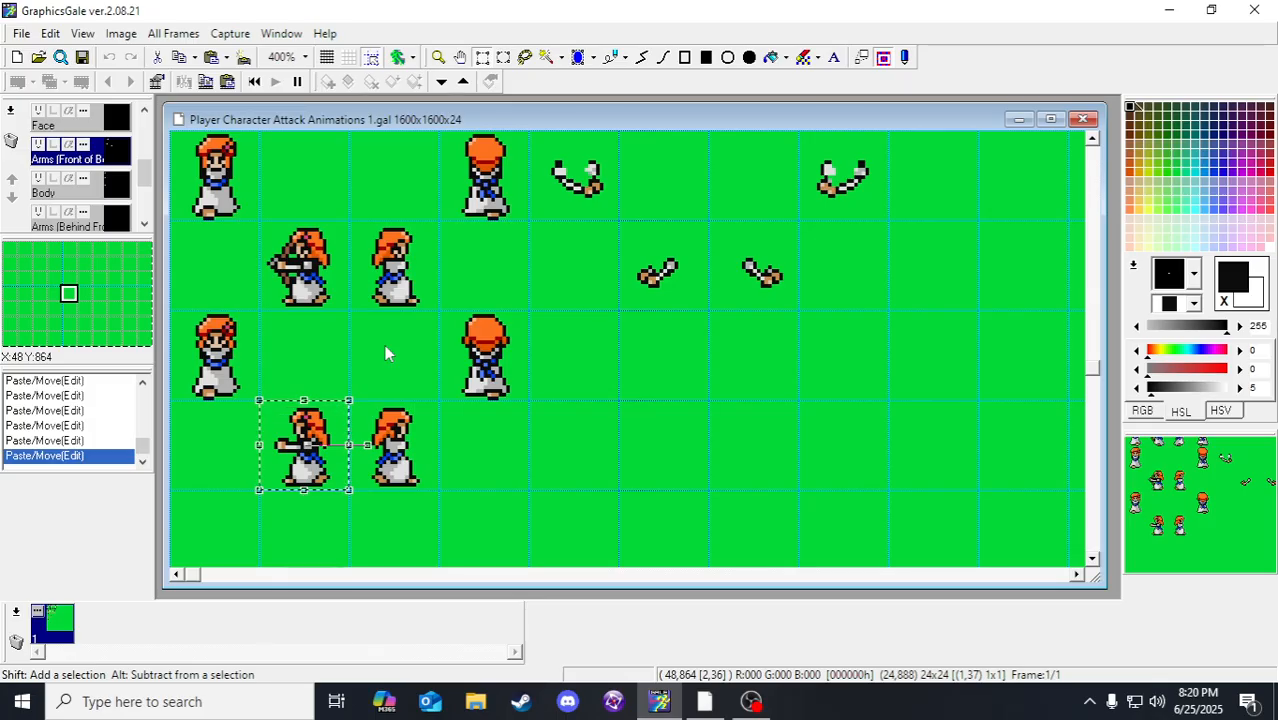
pyautogui.scroll(5, 384, 344)
pyautogui.scroll(-5, 392, 322)
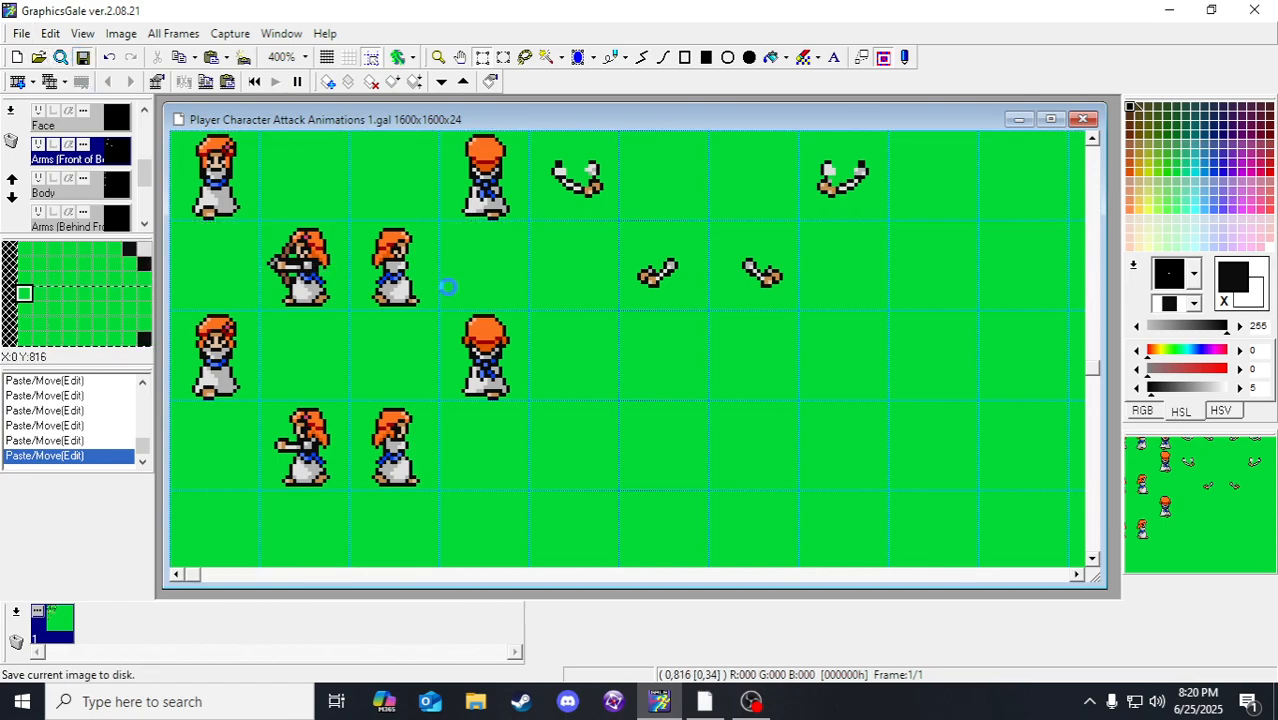
pyautogui.scroll(5, 420, 278)
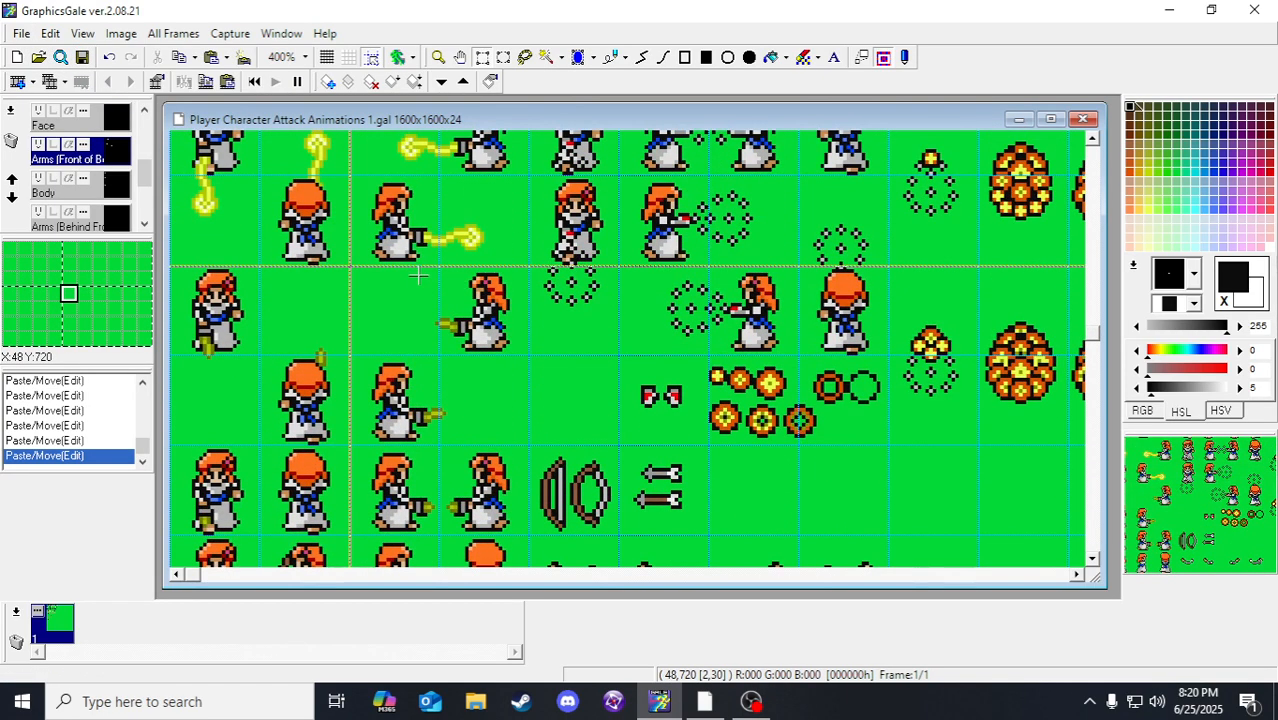
pyautogui.scroll(-3, 418, 276)
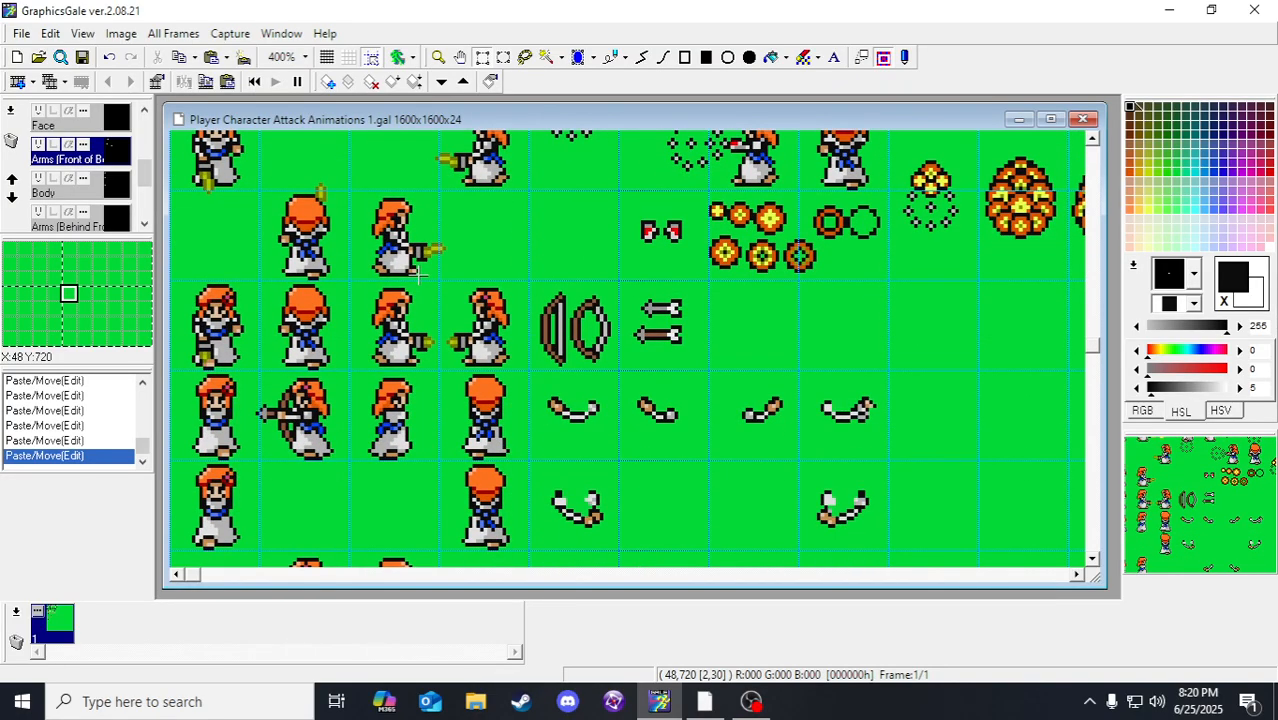
pyautogui.scroll(-6, 418, 270)
pyautogui.scroll(3, 418, 270)
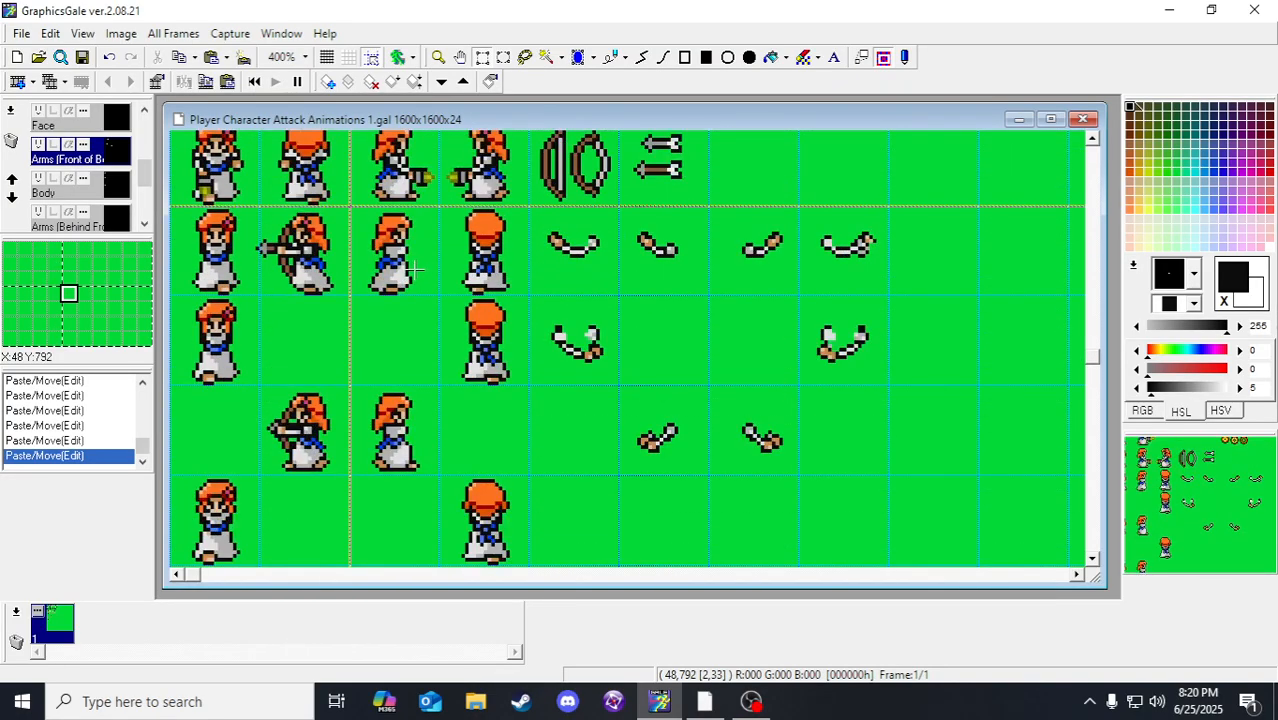
pyautogui.scroll(-5, 418, 270)
pyautogui.scroll(5, 418, 270)
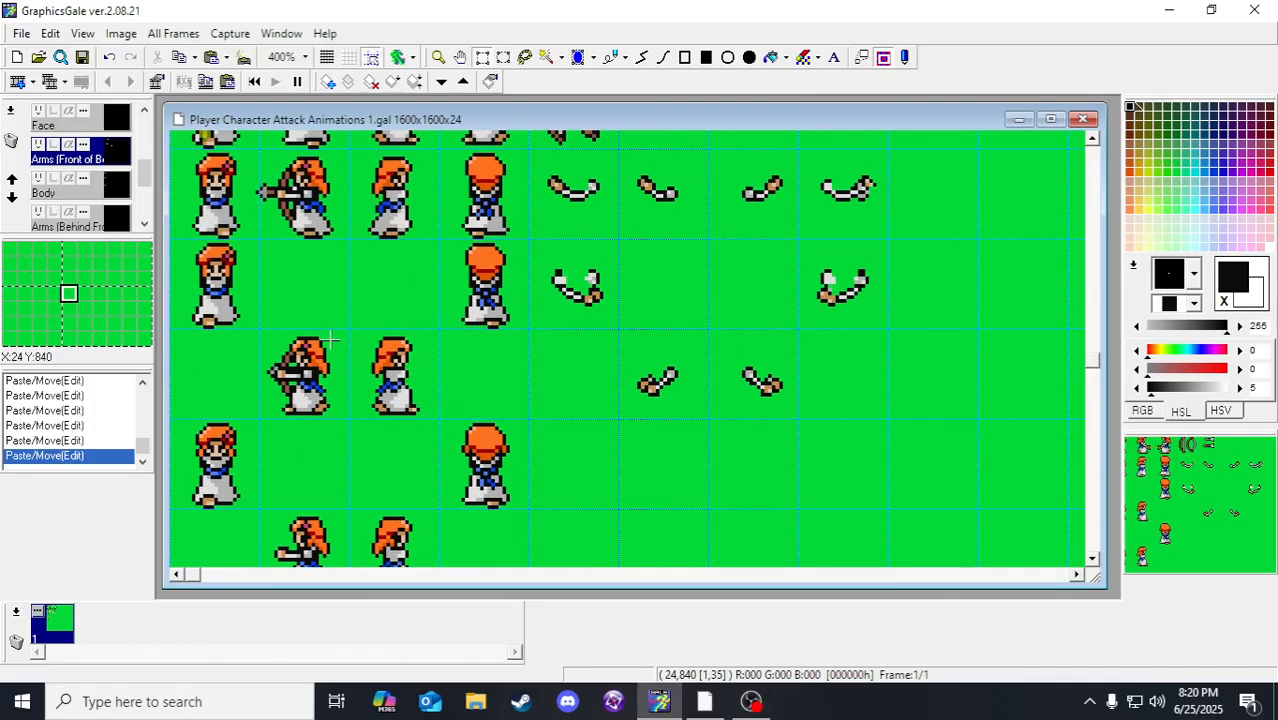
# Step: Copy the bow with the Reference Layer active from the frame at 24,840 to the frame at 24,888 and clear the selection
pyautogui.scroll(-3, 110, 190)
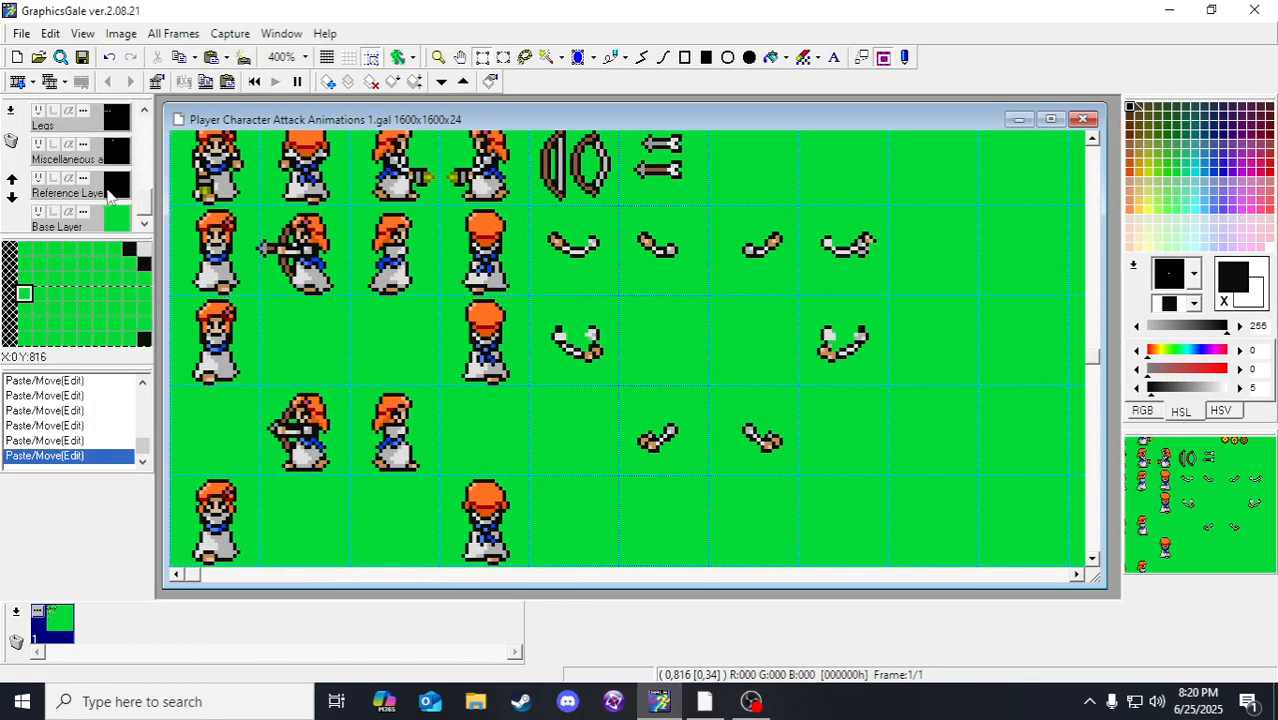
pyautogui.click(110, 160)
pyautogui.click(110, 195)
pyautogui.scroll(1, 291, 228)
pyautogui.scroll(-1, 300, 300)
pyautogui.moveTo(322, 409); pyautogui.dragTo(327, 449)
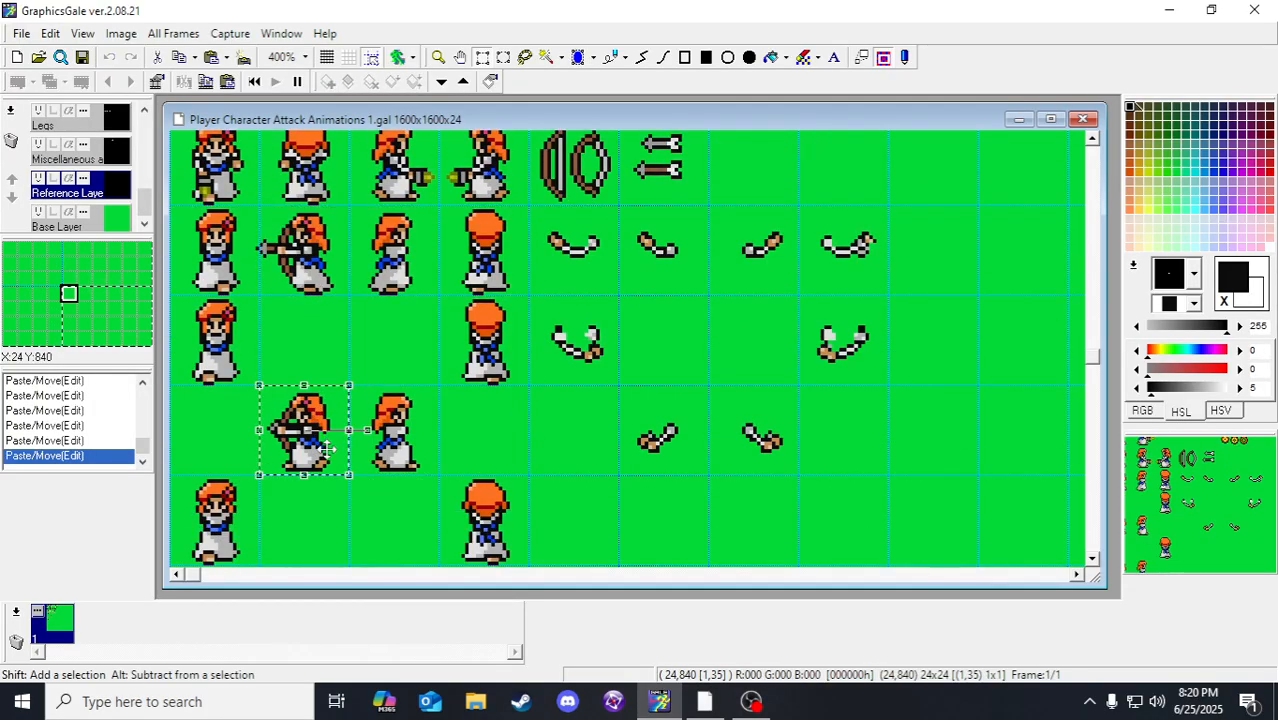
pyautogui.scroll(-2, 303, 418)
pyautogui.scroll(-2, 303, 418)
pyautogui.moveTo(304, 222); pyautogui.dragTo(304, 396)
pyautogui.moveTo(1153, 480); pyautogui.dragTo(1252, 540)
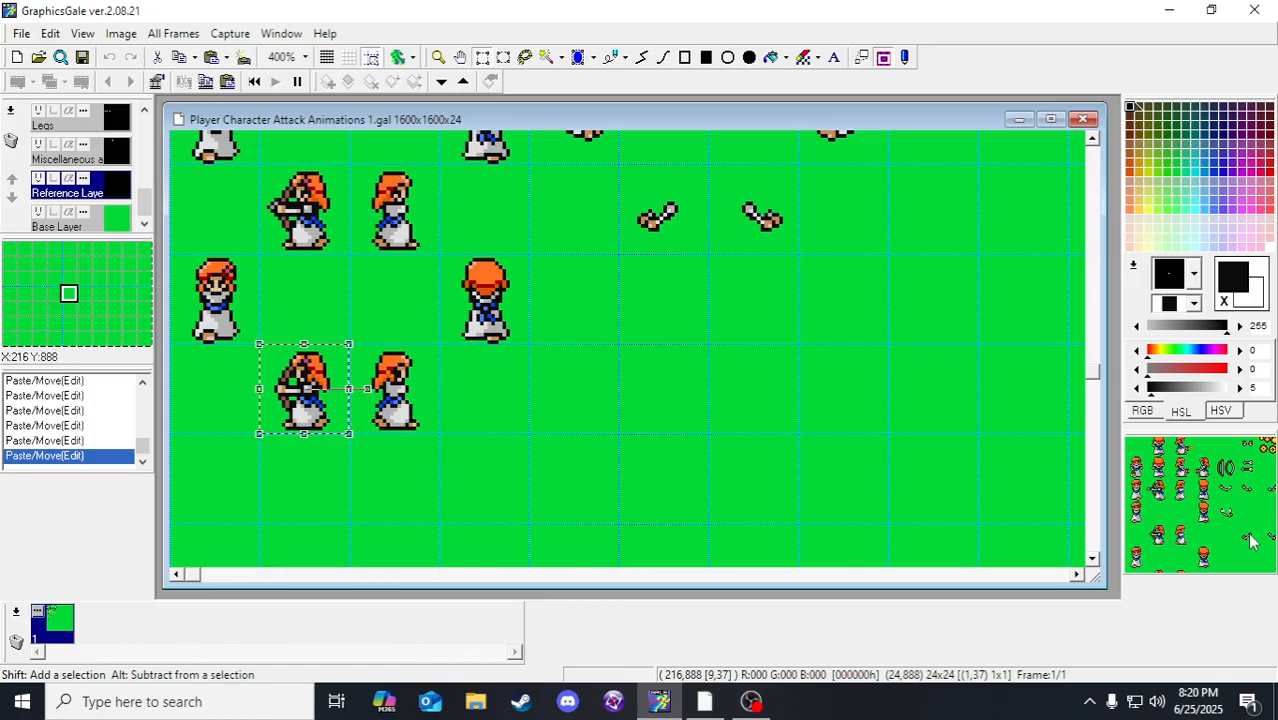
pyautogui.rightClick(1252, 540)
pyautogui.click(837, 370)
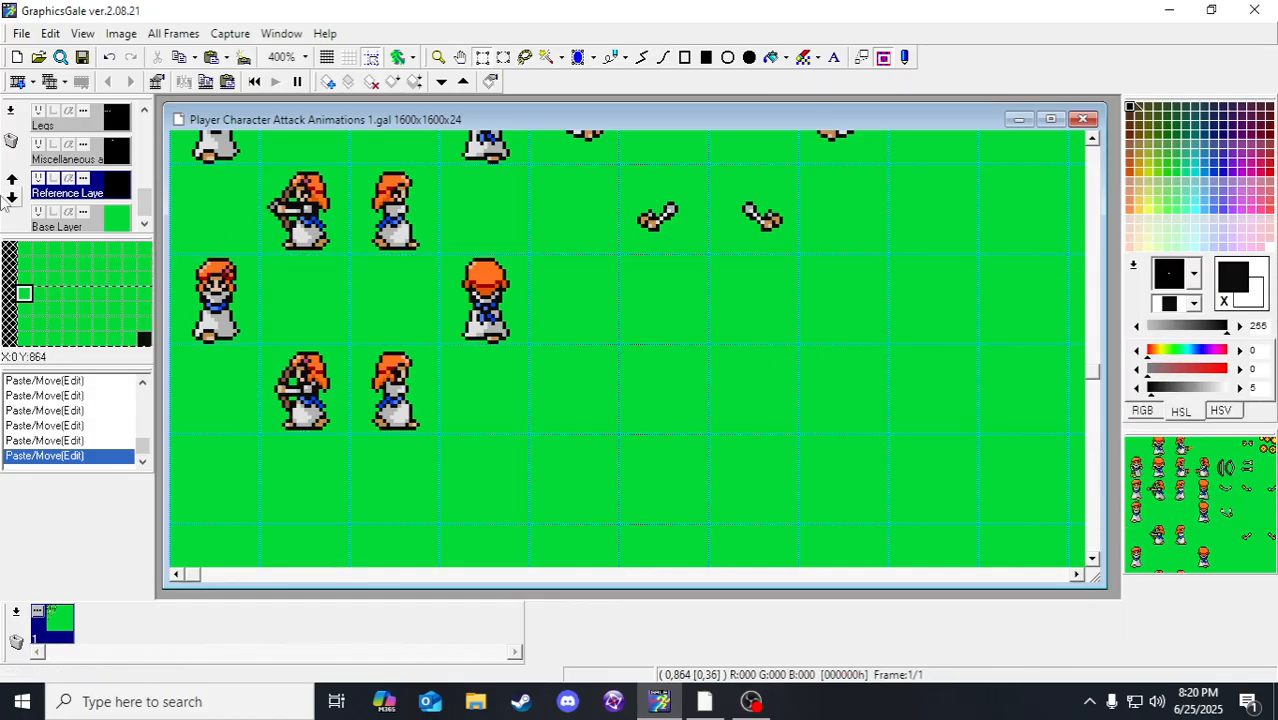
# Step: Try shifting the archer's arrow one pixel right on the Miscellaneous layer in the frame at 24,840, then move it back
pyautogui.click(126, 157)
pyautogui.click(300, 224)
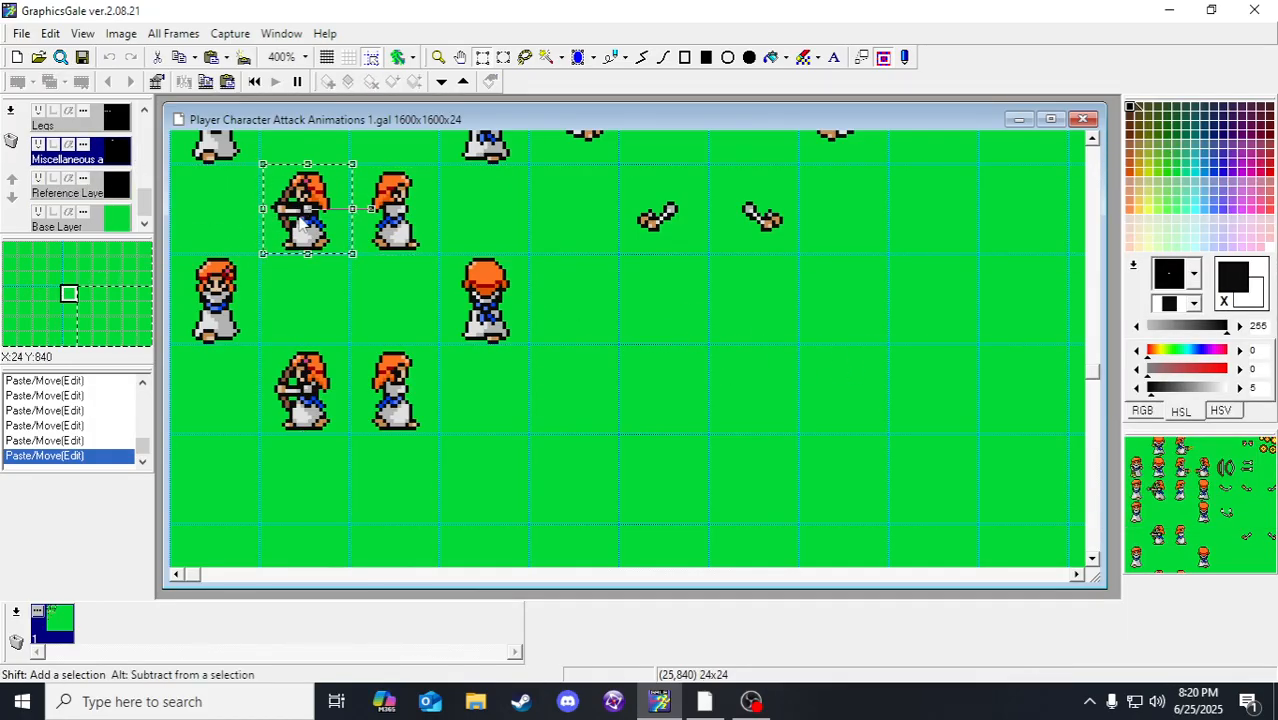
pyautogui.press('Left')
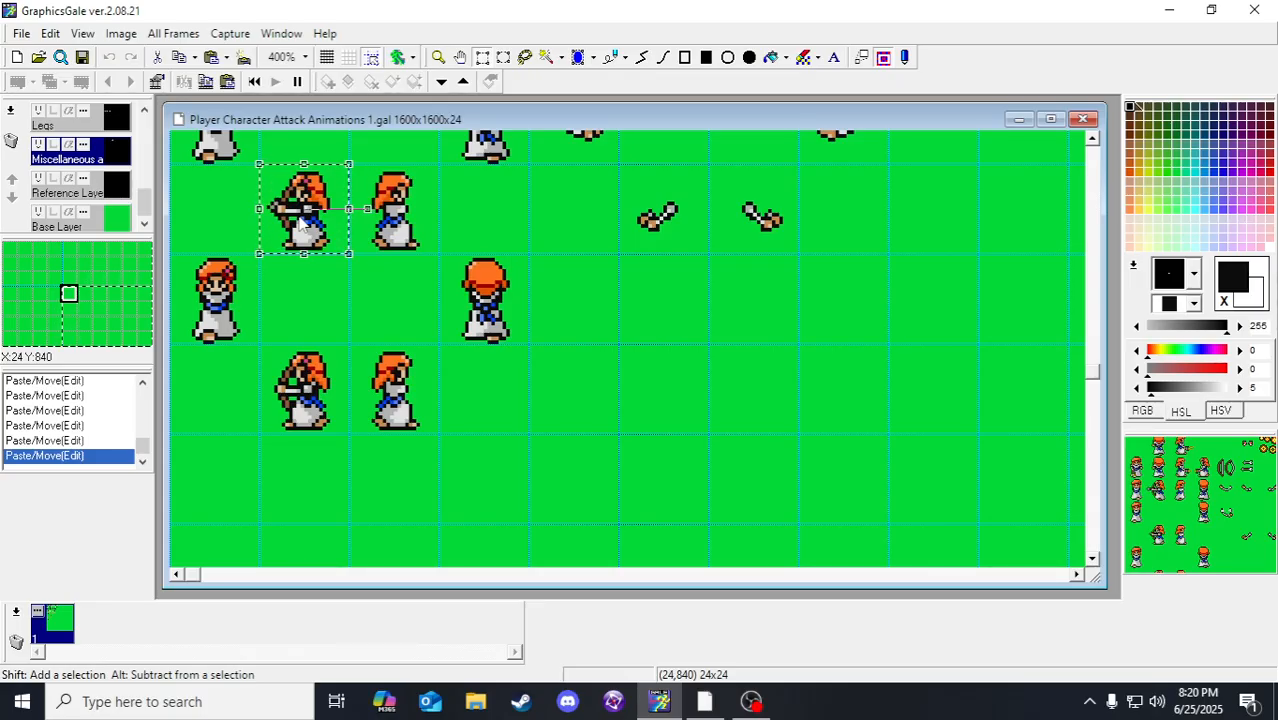
pyautogui.press('Escape')
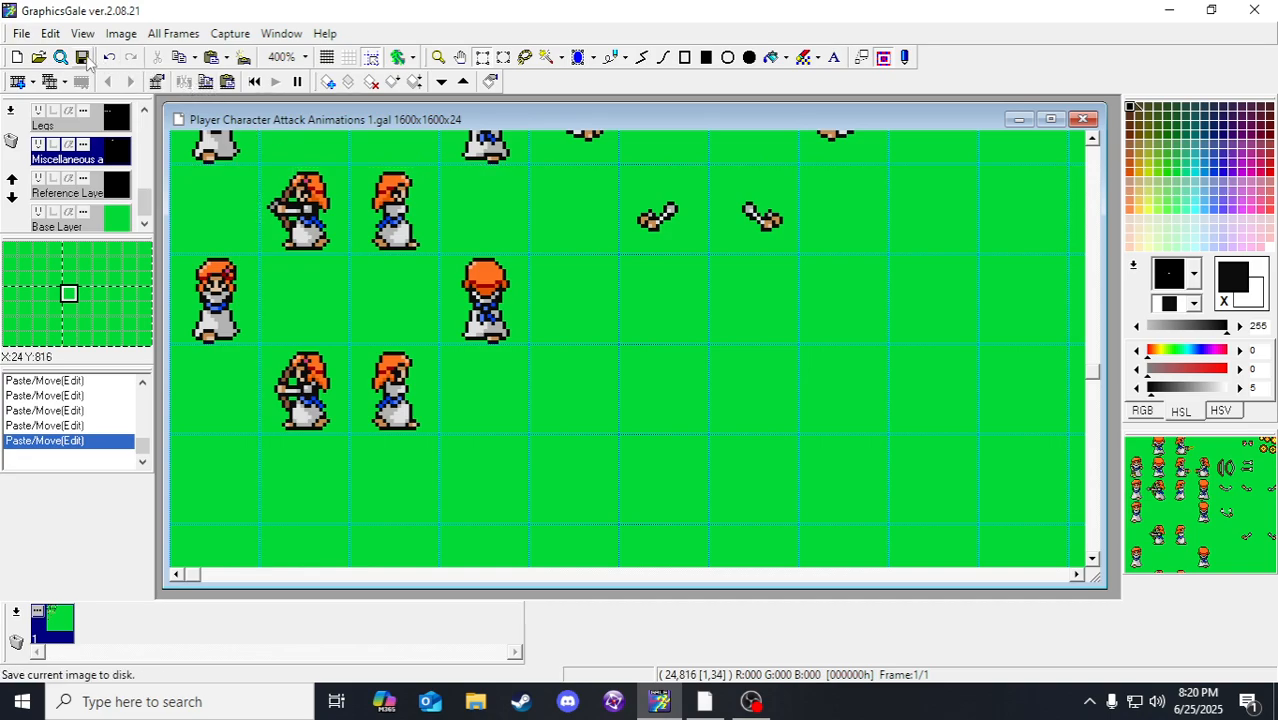
# Step: Review the bow-drawing frames and spare arm poses in the lower rows of the sprite sheet against the frames above them
pyautogui.scroll(3, 436, 385)
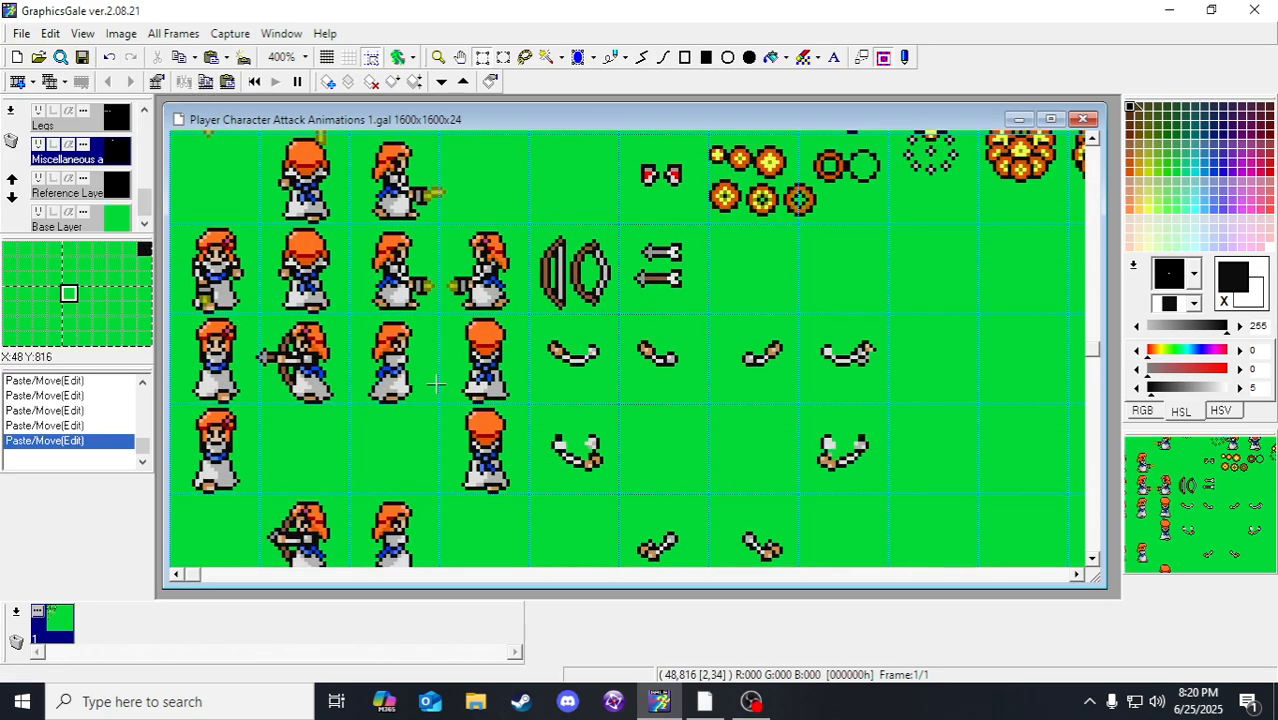
pyautogui.scroll(1, 436, 385)
pyautogui.scroll(-1, 436, 385)
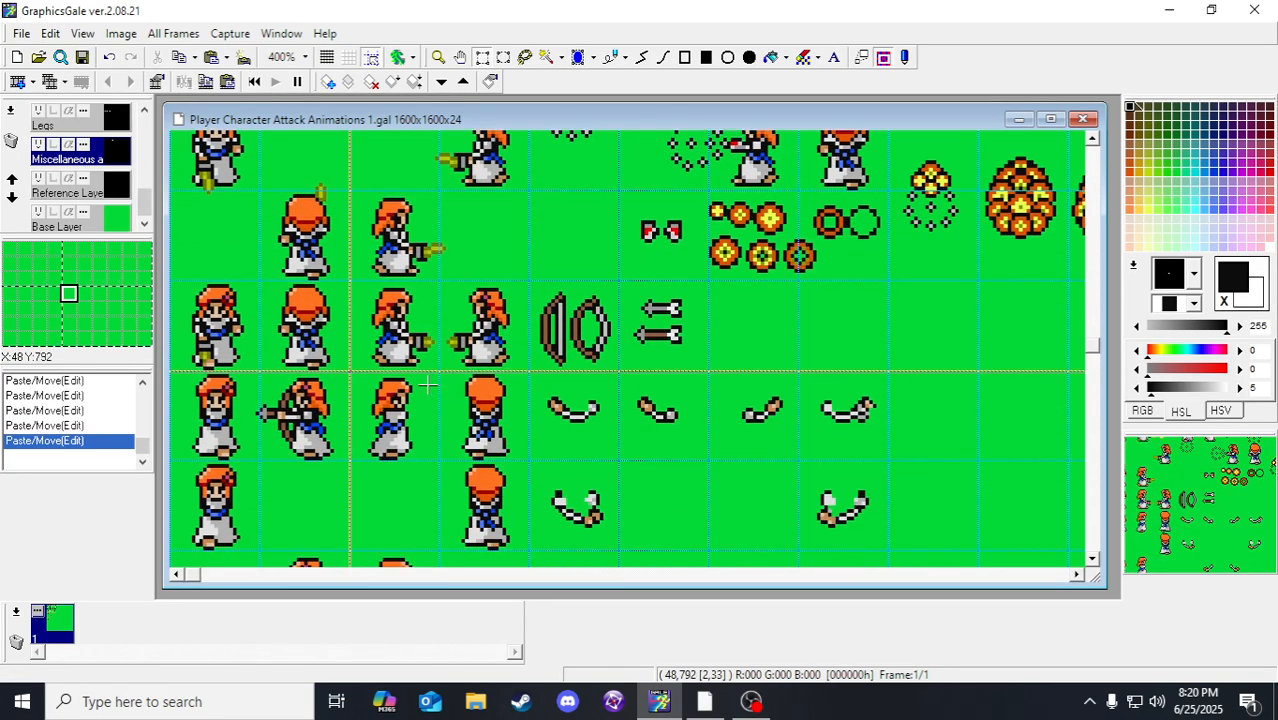
pyautogui.scroll(-1, 420, 390)
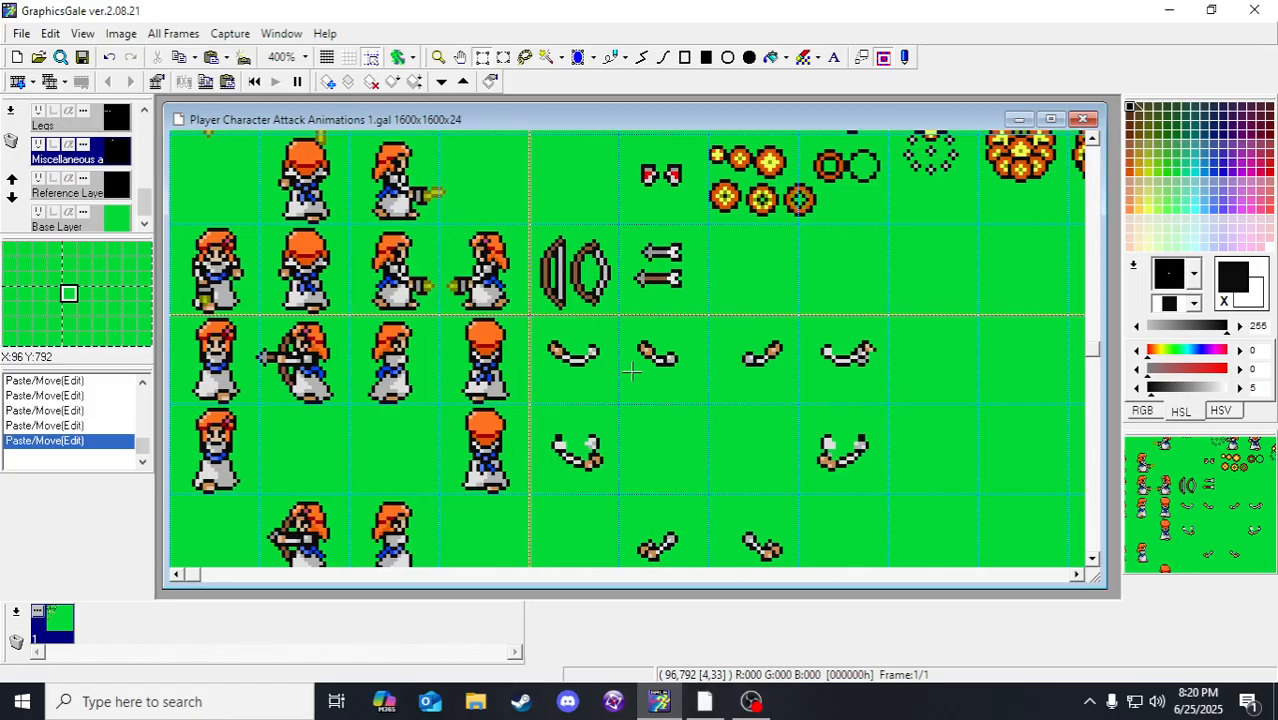
pyautogui.scroll(-1, 444, 342)
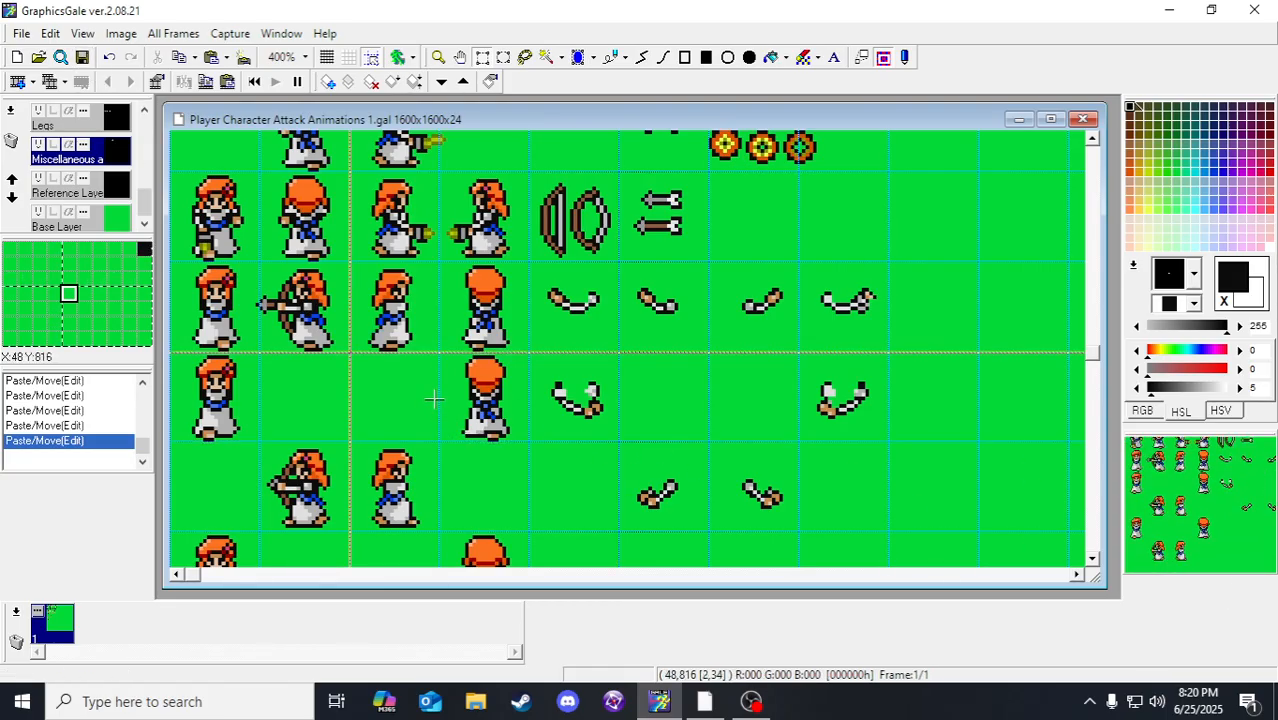
pyautogui.scroll(1, 444, 392)
pyautogui.scroll(-1, 444, 392)
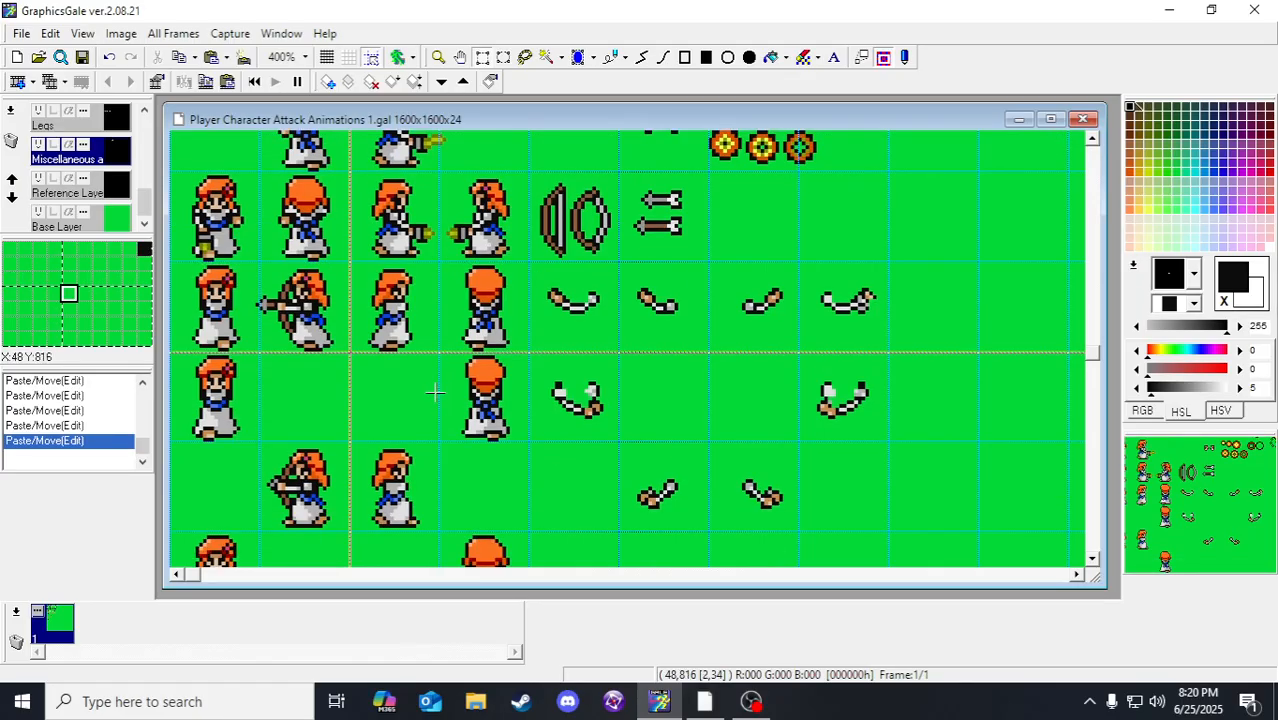
pyautogui.scroll(-2, 435, 392)
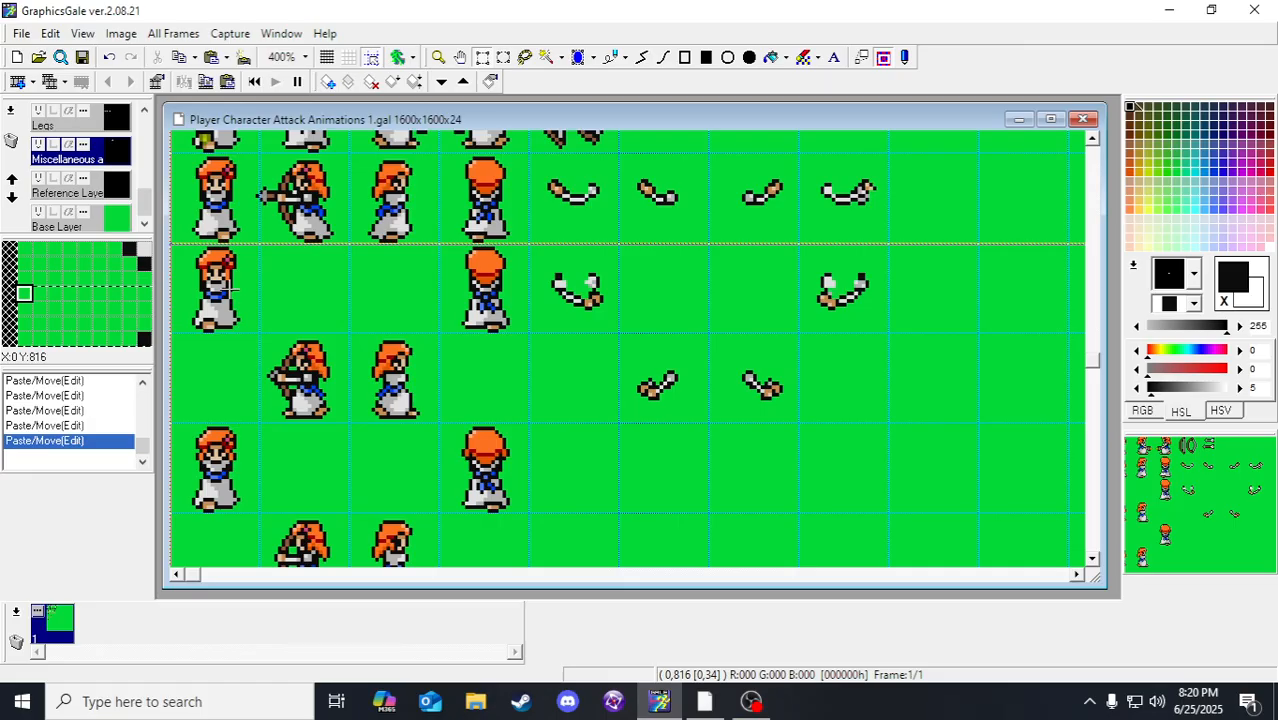
pyautogui.scroll(-3, 231, 290)
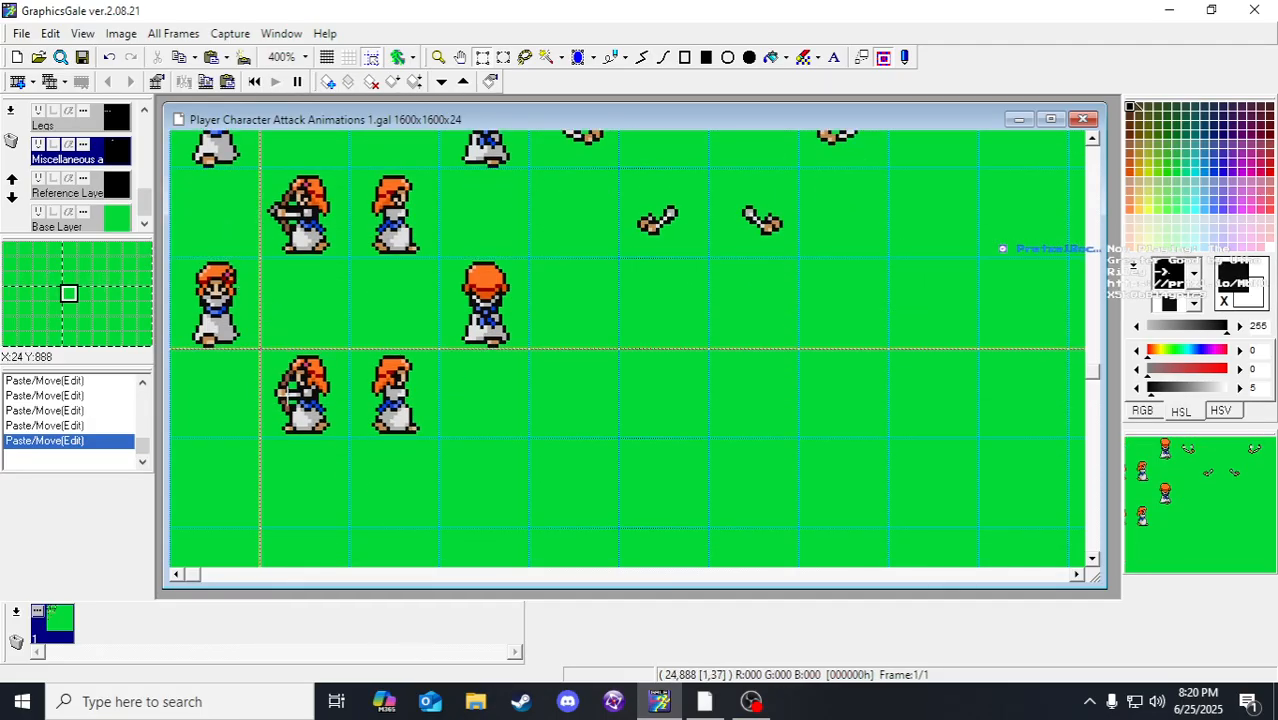
pyautogui.scroll(1, 288, 395)
pyautogui.scroll(1, 124, 170)
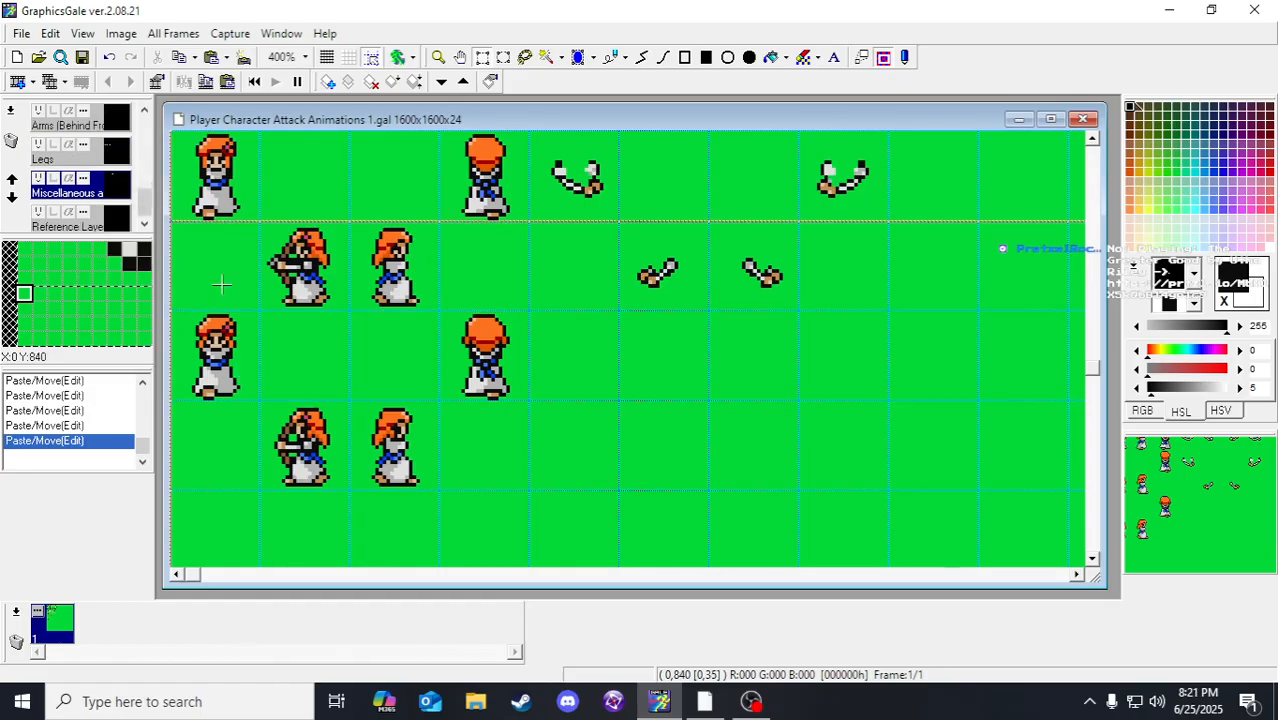
# Step: Reposition the archer's bow on the Reference Layer in the frame at 24,888
pyautogui.scroll(1, 211, 273)
pyautogui.scroll(-1, 377, 437)
pyautogui.scroll(-1, 110, 183)
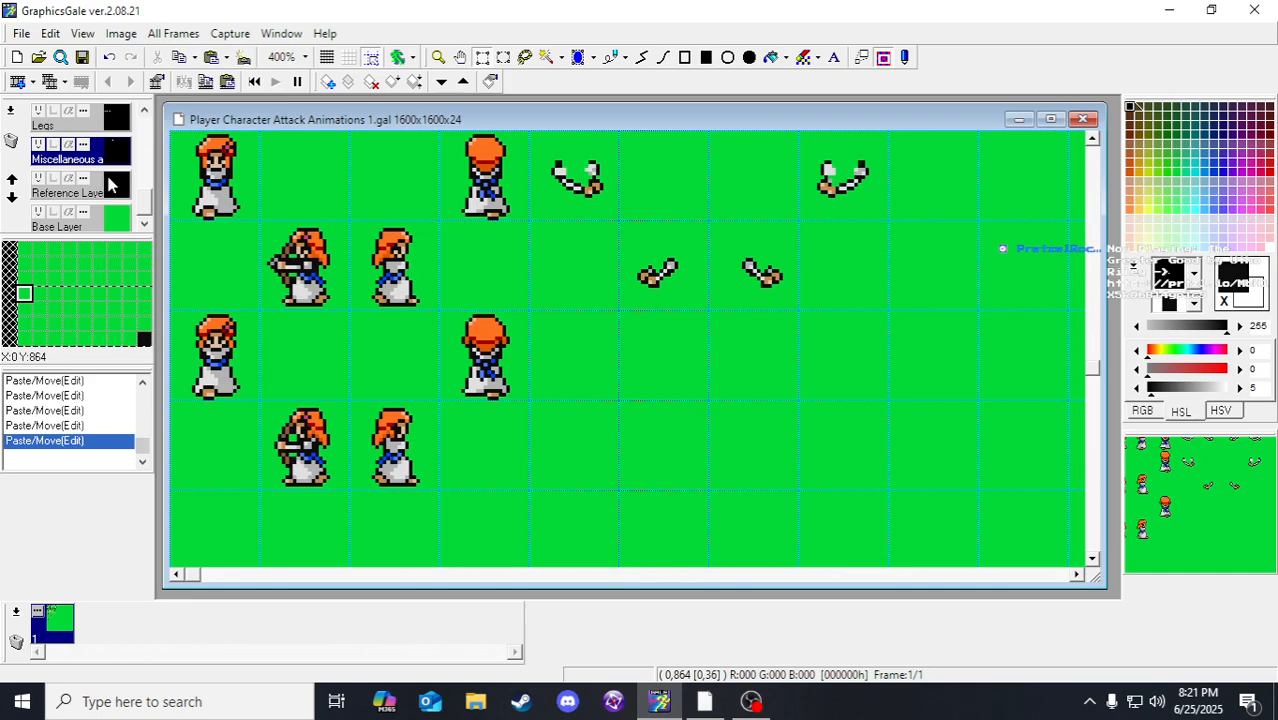
pyautogui.click(109, 185)
pyautogui.moveTo(288, 418); pyautogui.dragTo(337, 441)
pyautogui.click(357, 437)
pyautogui.scroll(4, 352, 410)
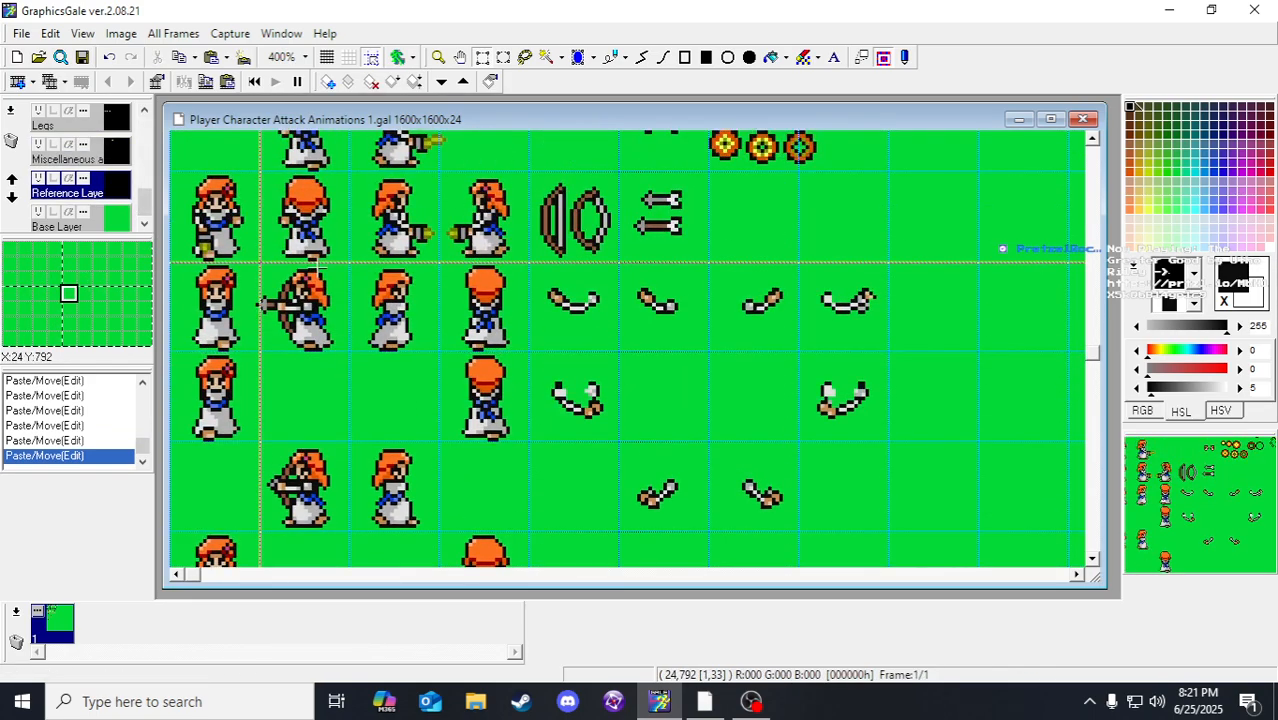
# Step: Compare the bow-drawing frames in the lower rows with the frames above them and save the sprite sheet
pyautogui.scroll(-5, 330, 320)
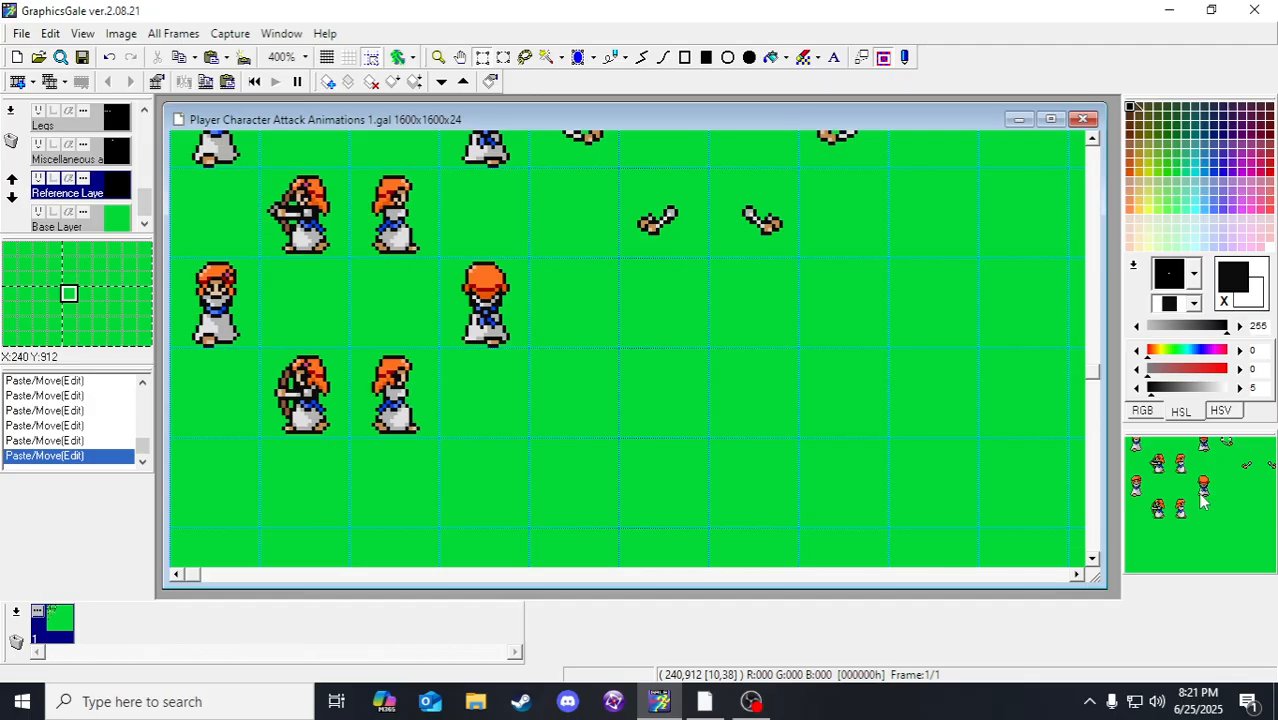
pyautogui.scroll(1, 170, 262)
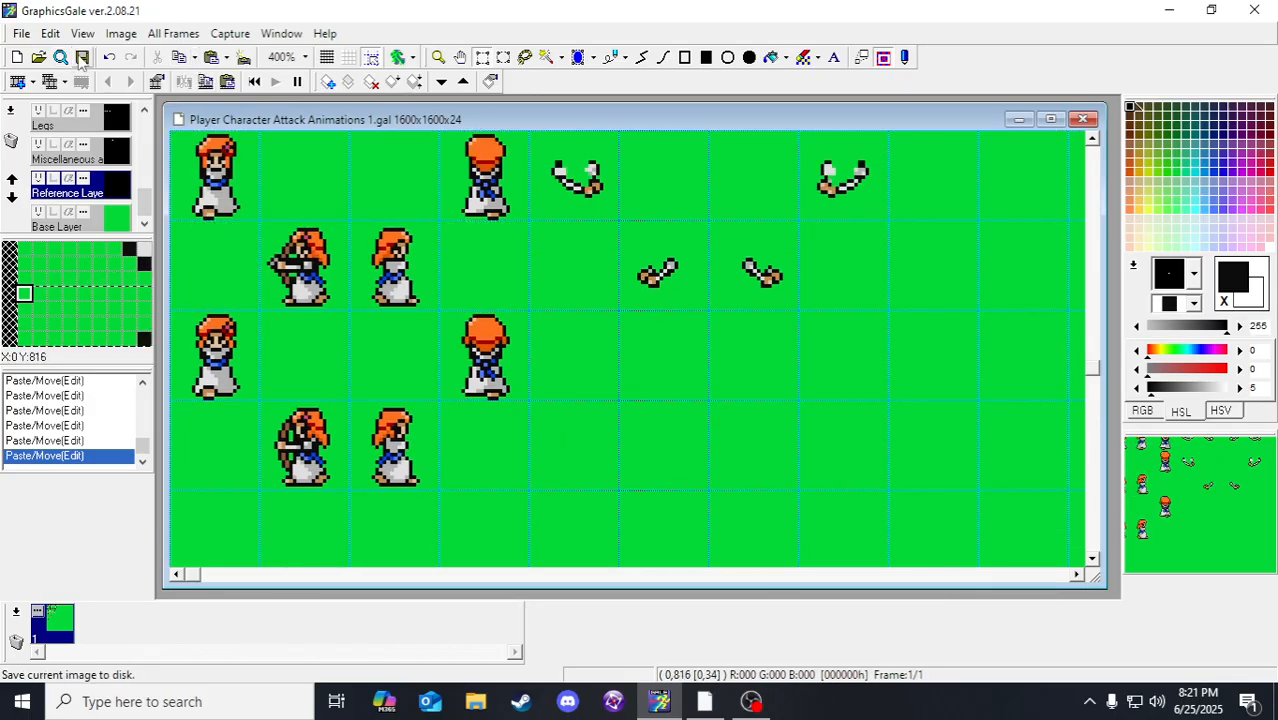
pyautogui.scroll(1, 321, 461)
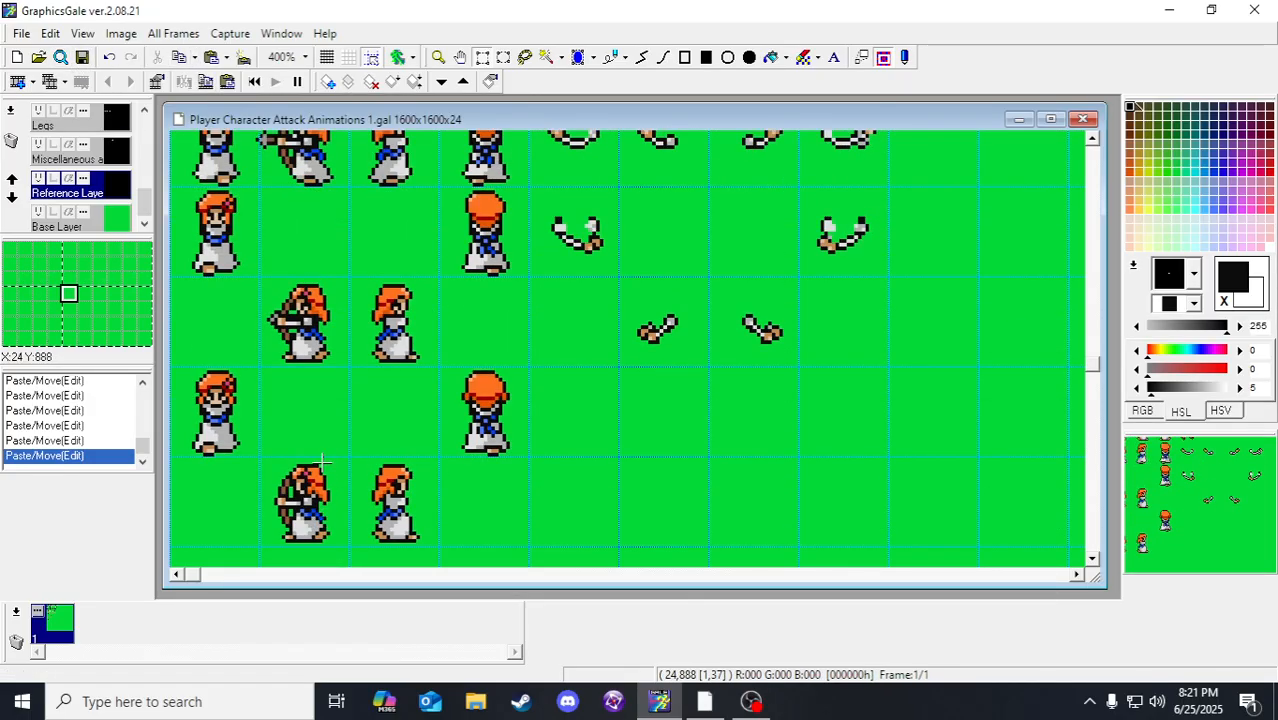
pyautogui.scroll(2, 321, 461)
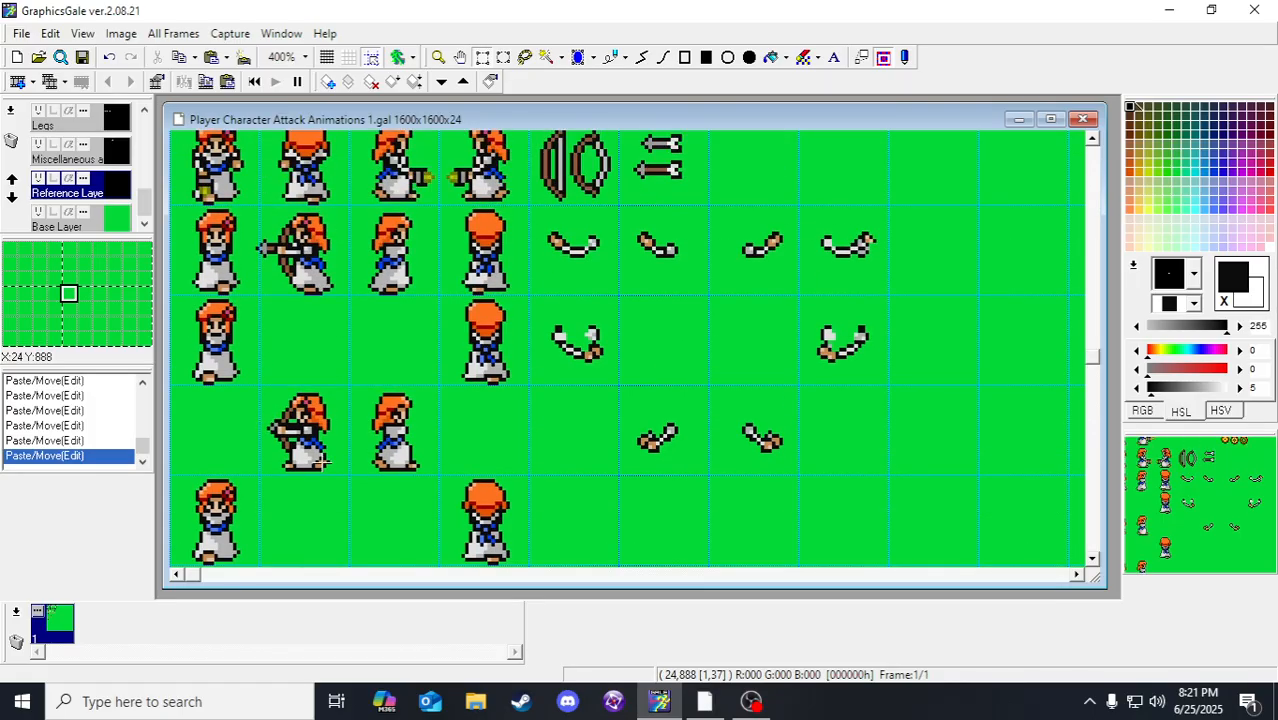
pyautogui.scroll(-2, 321, 461)
pyautogui.scroll(1, 357, 434)
pyautogui.scroll(-1, 360, 430)
pyautogui.moveTo(1094, 366); pyautogui.dragTo(1094, 364)
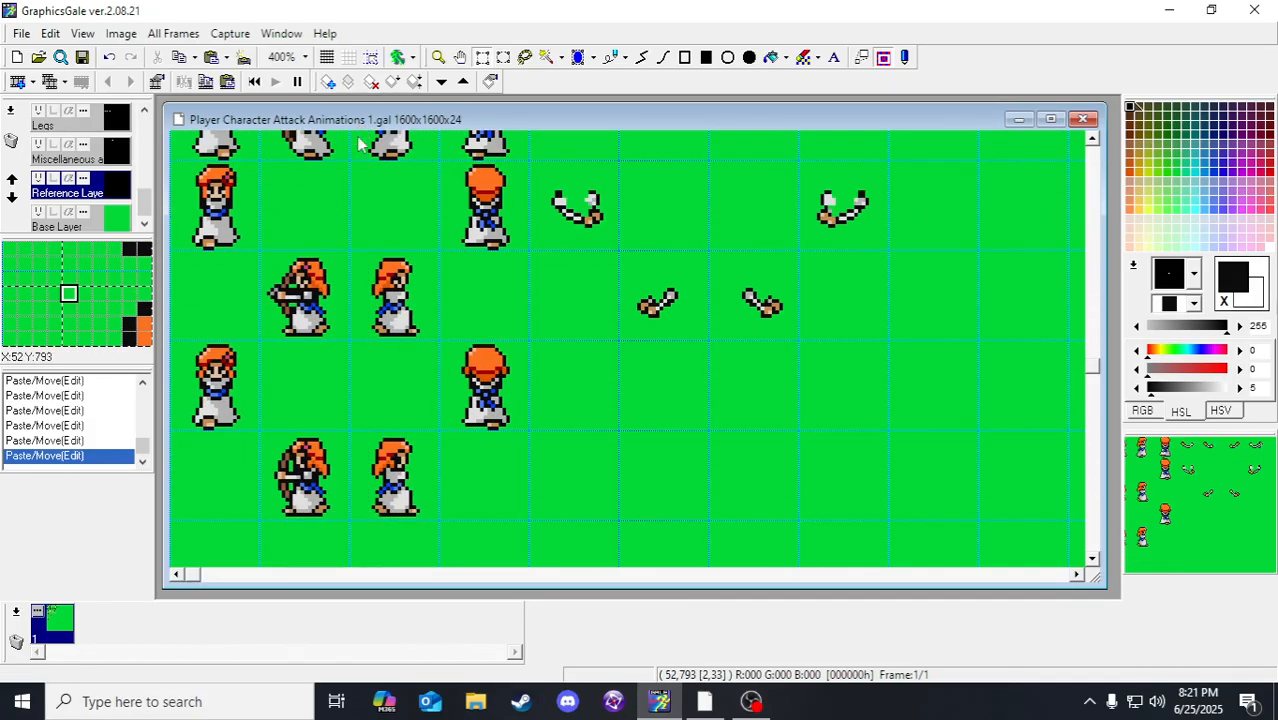
pyautogui.scroll(1, 262, 214)
pyautogui.scroll(-1, 309, 185)
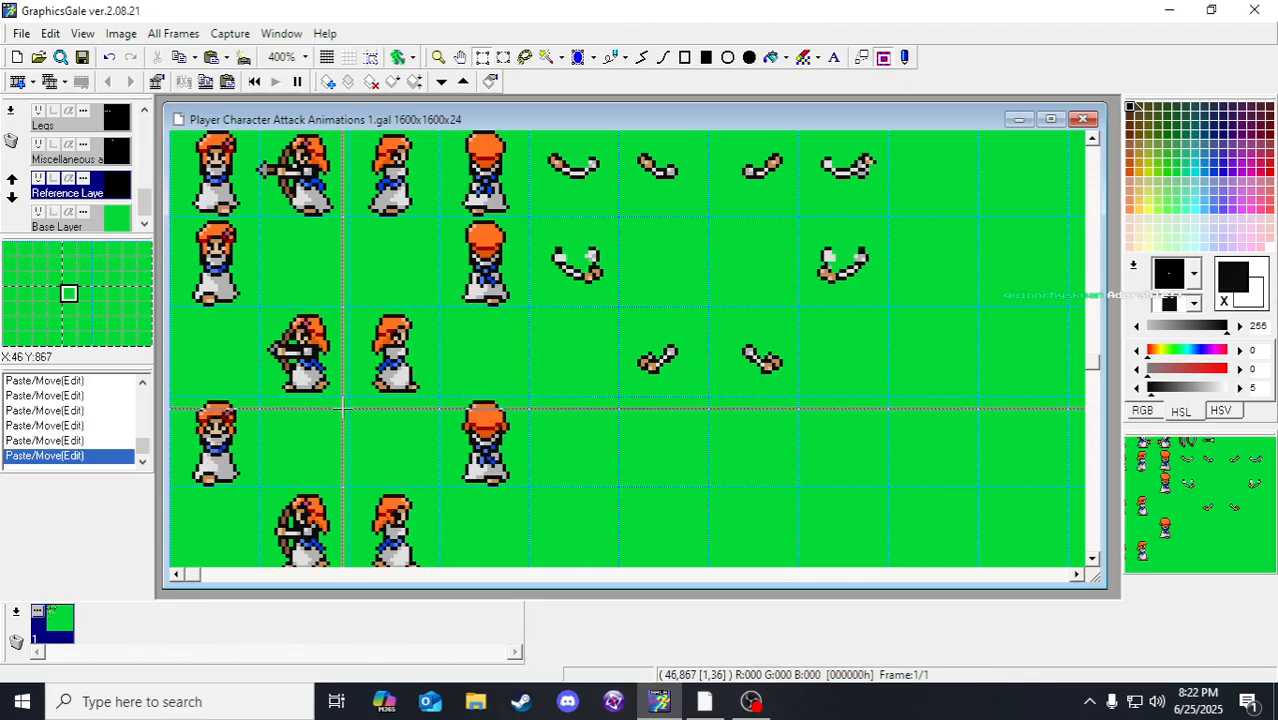
pyautogui.scroll(-1, 335, 348)
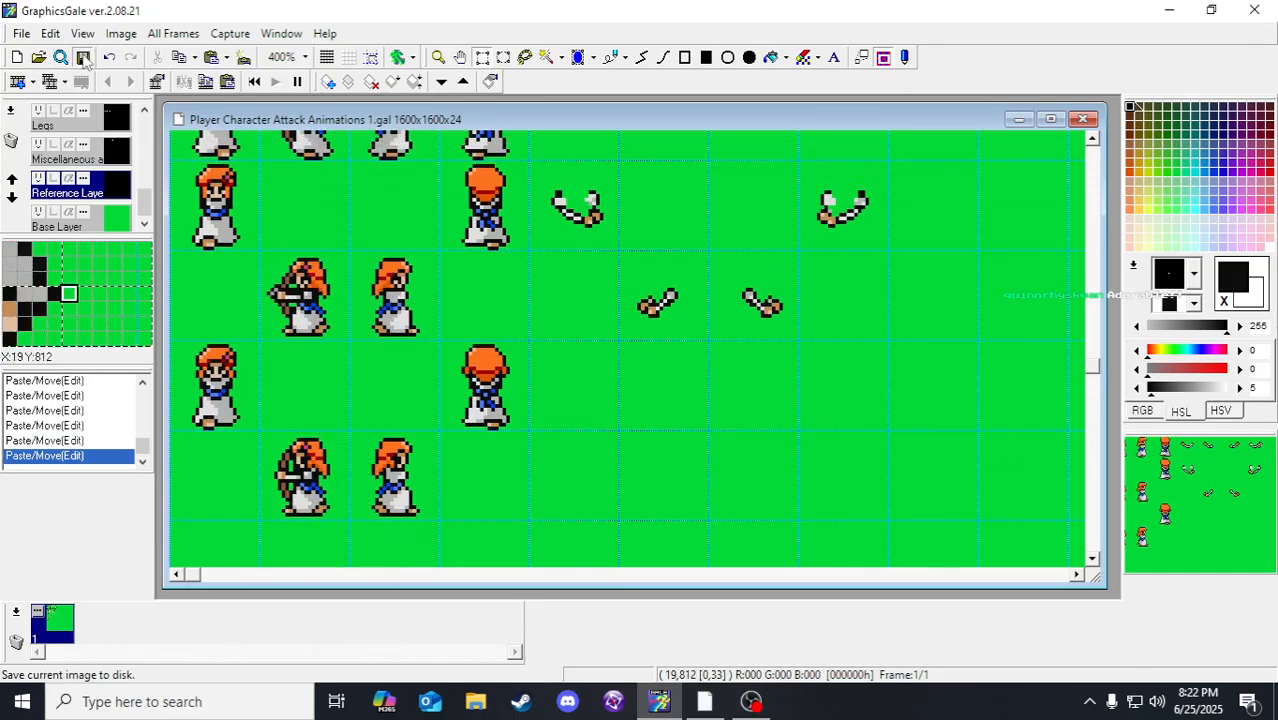
pyautogui.scroll(1, 346, 270)
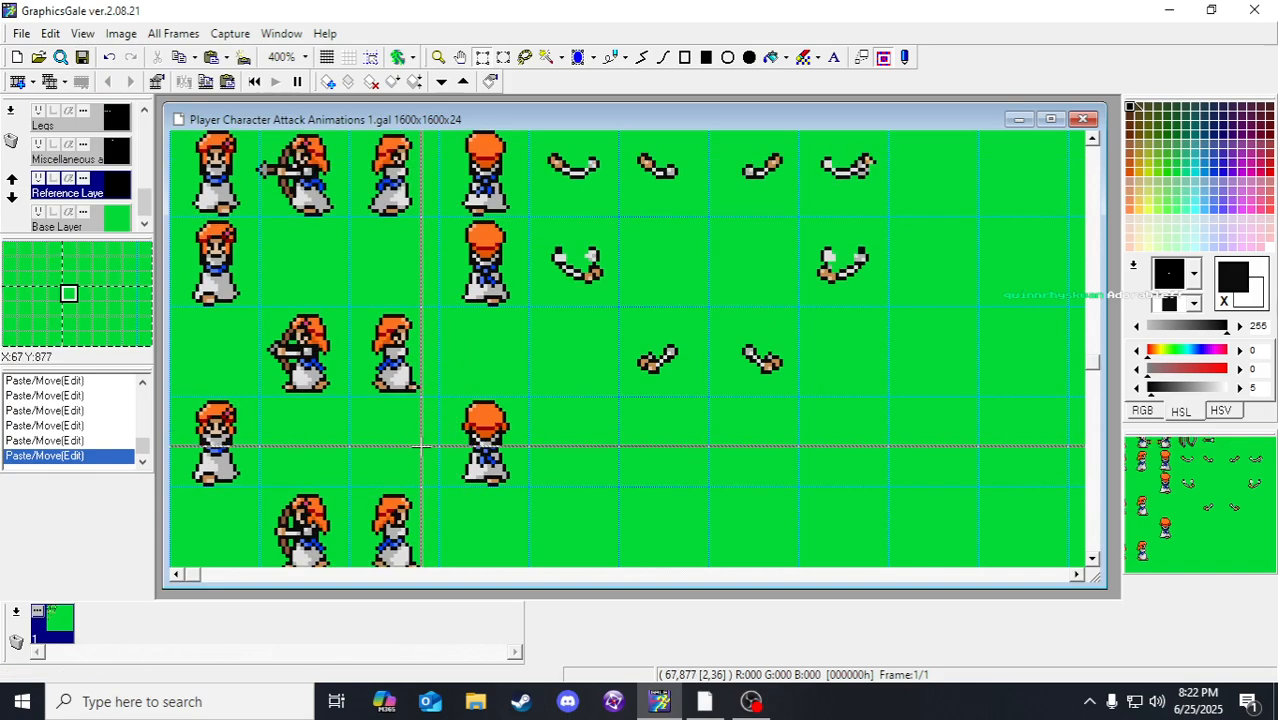
pyautogui.scroll(2, 1248, 522)
pyautogui.scroll(1, 1249, 528)
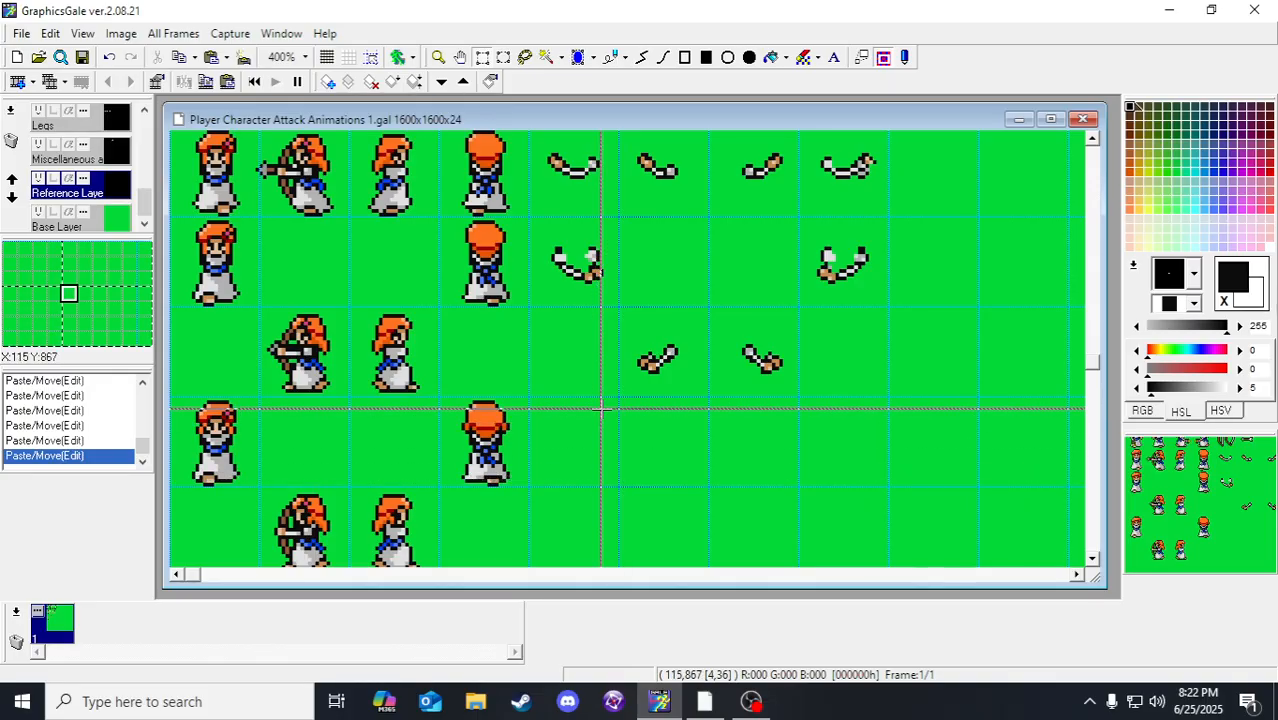
pyautogui.click(80, 59)
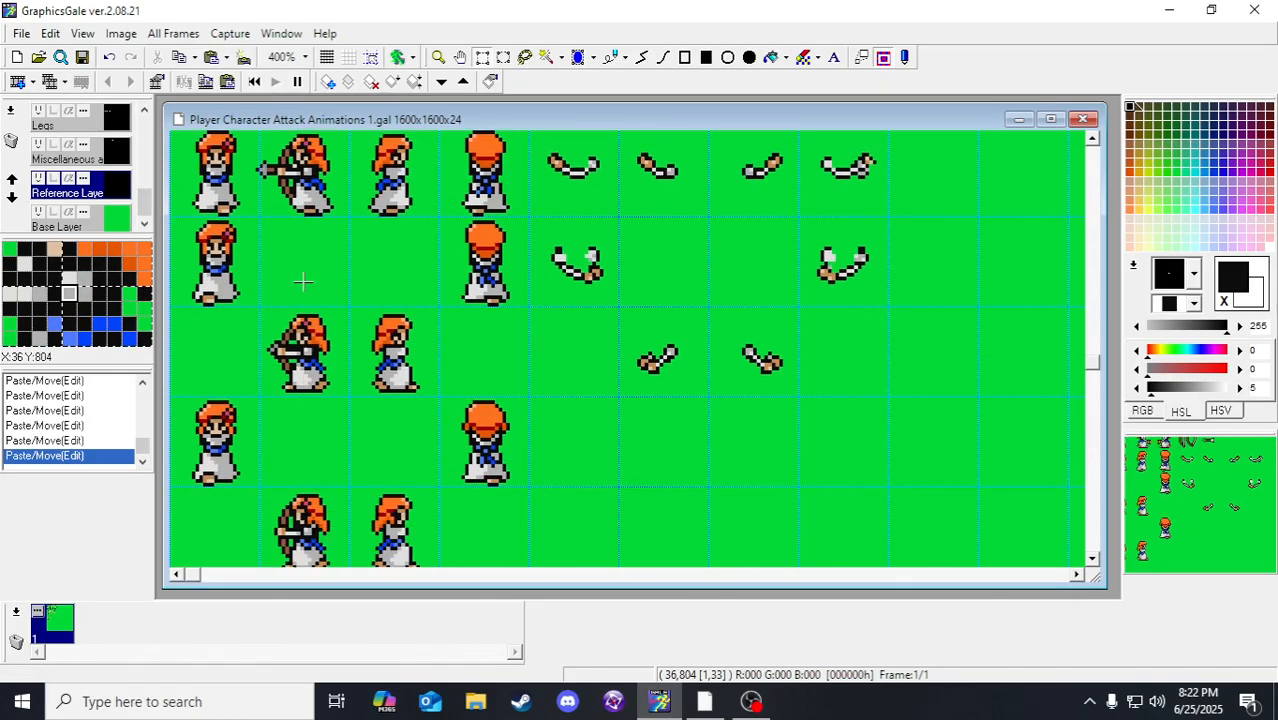
# Step: Place a horizontally flipped copy of the Reference Layer bows from the 24x120 area at 24,792 onto the right-facing archers at 49,792
pyautogui.click(372, 60)
pyautogui.moveTo(275, 188); pyautogui.dragTo(334, 454)
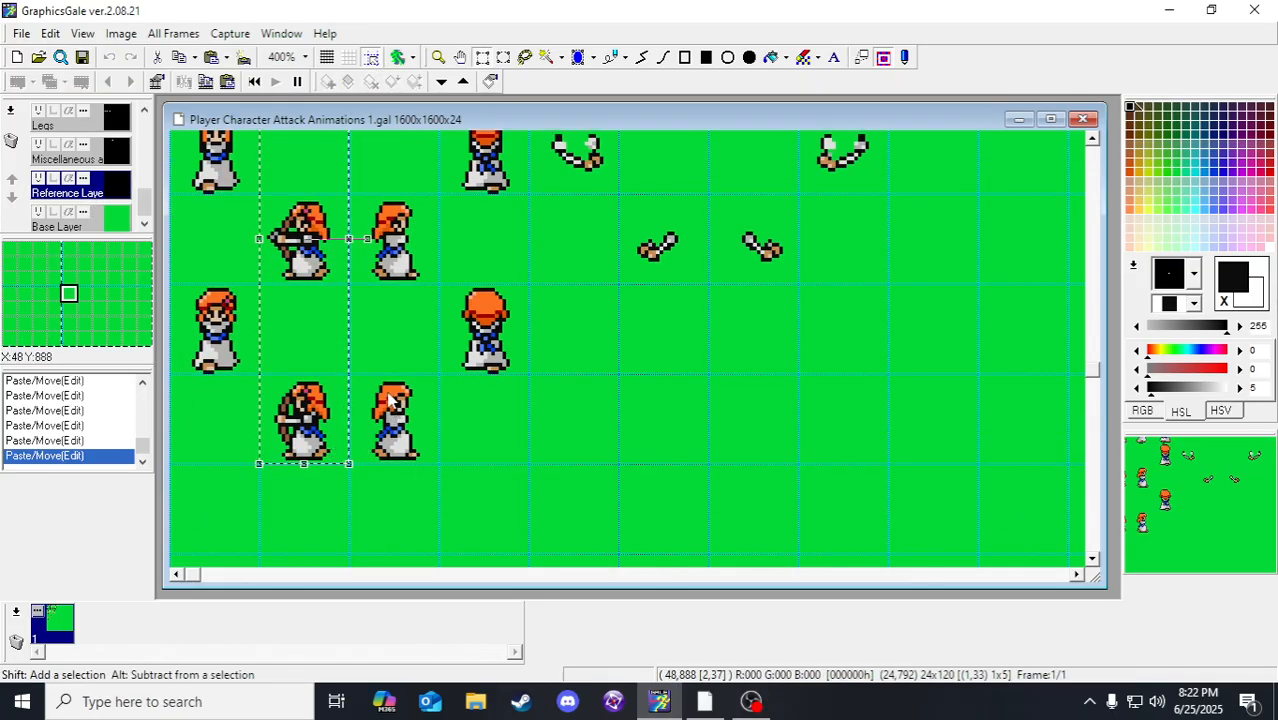
pyautogui.click(121, 33)
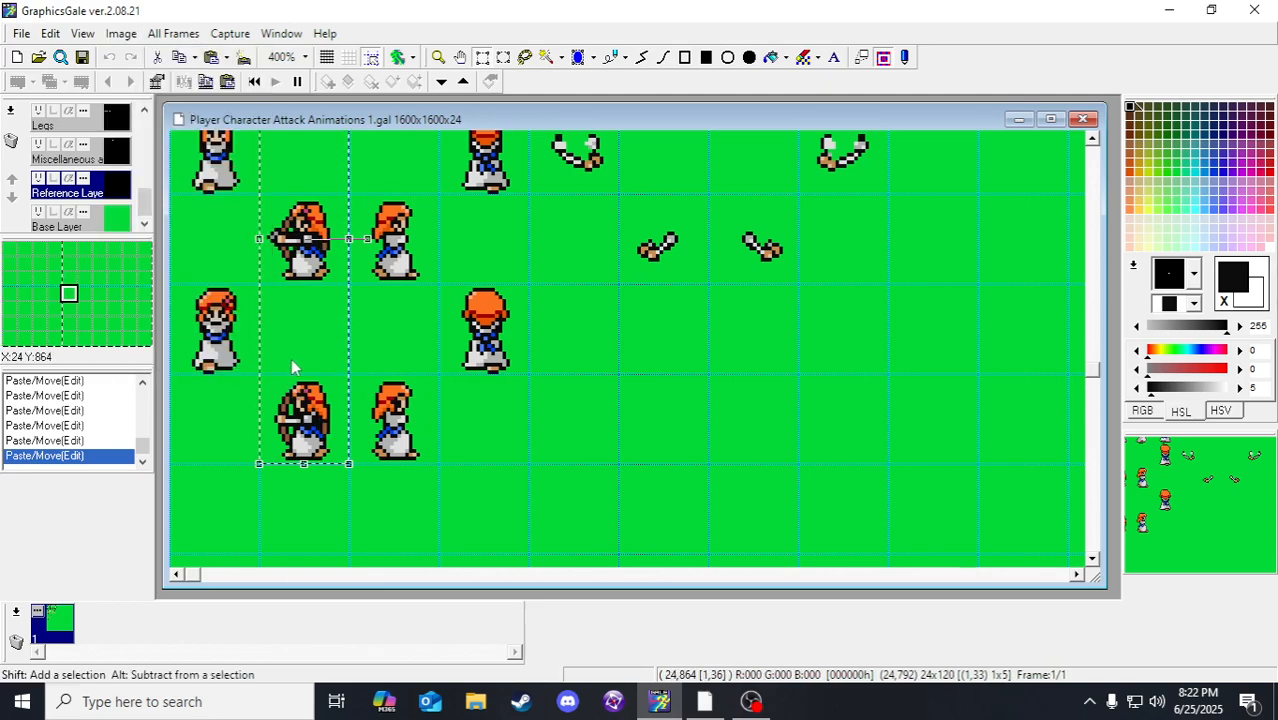
pyautogui.moveTo(328, 305); pyautogui.dragTo(407, 283)
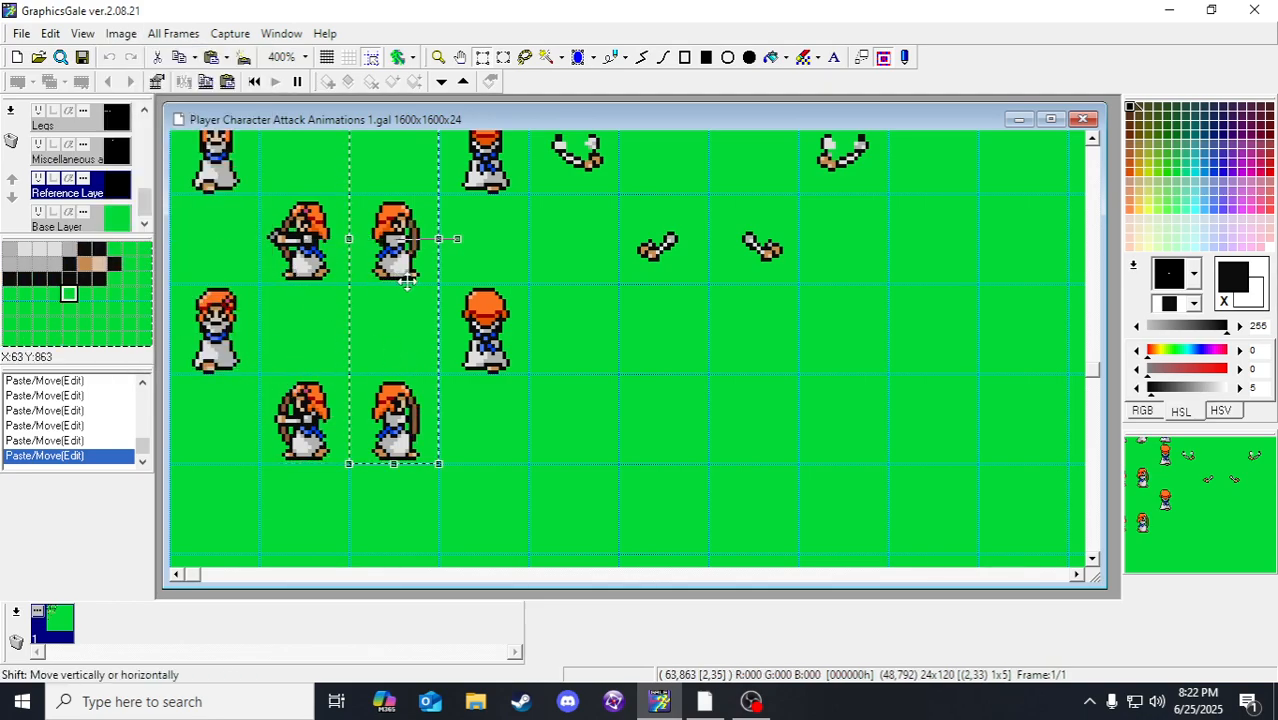
pyautogui.scroll(1, 326, 334)
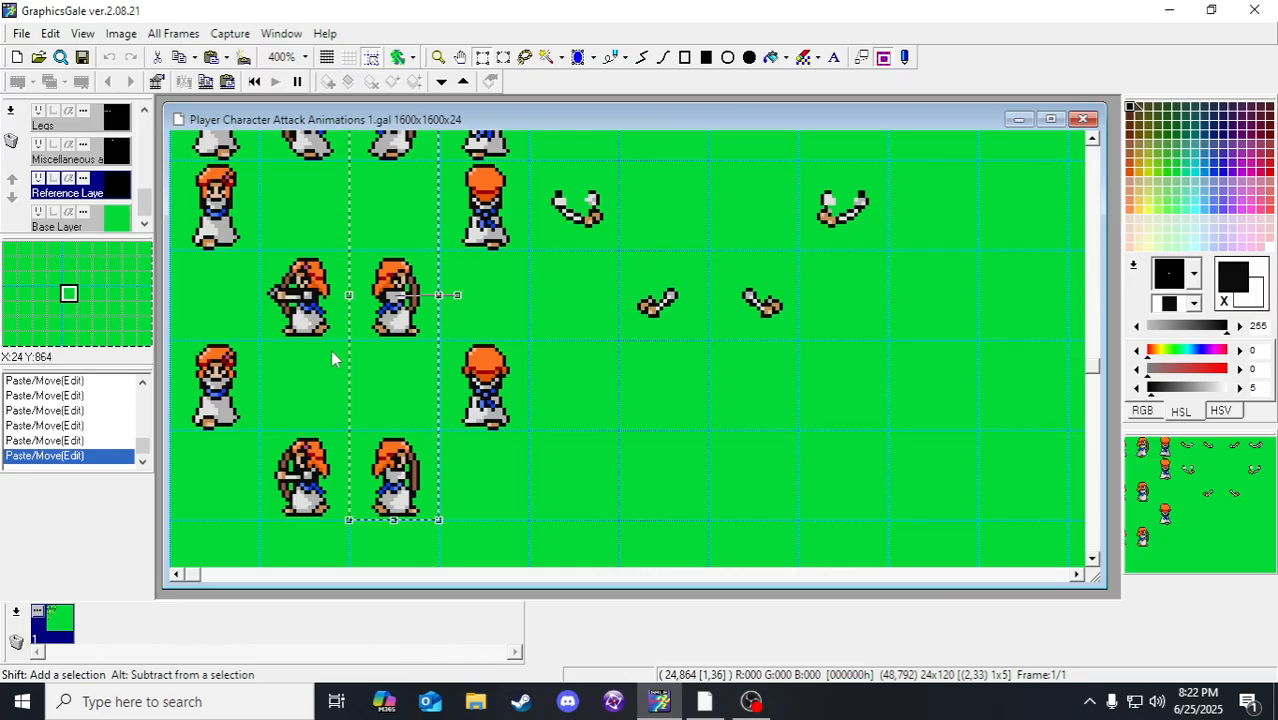
pyautogui.press('Right')
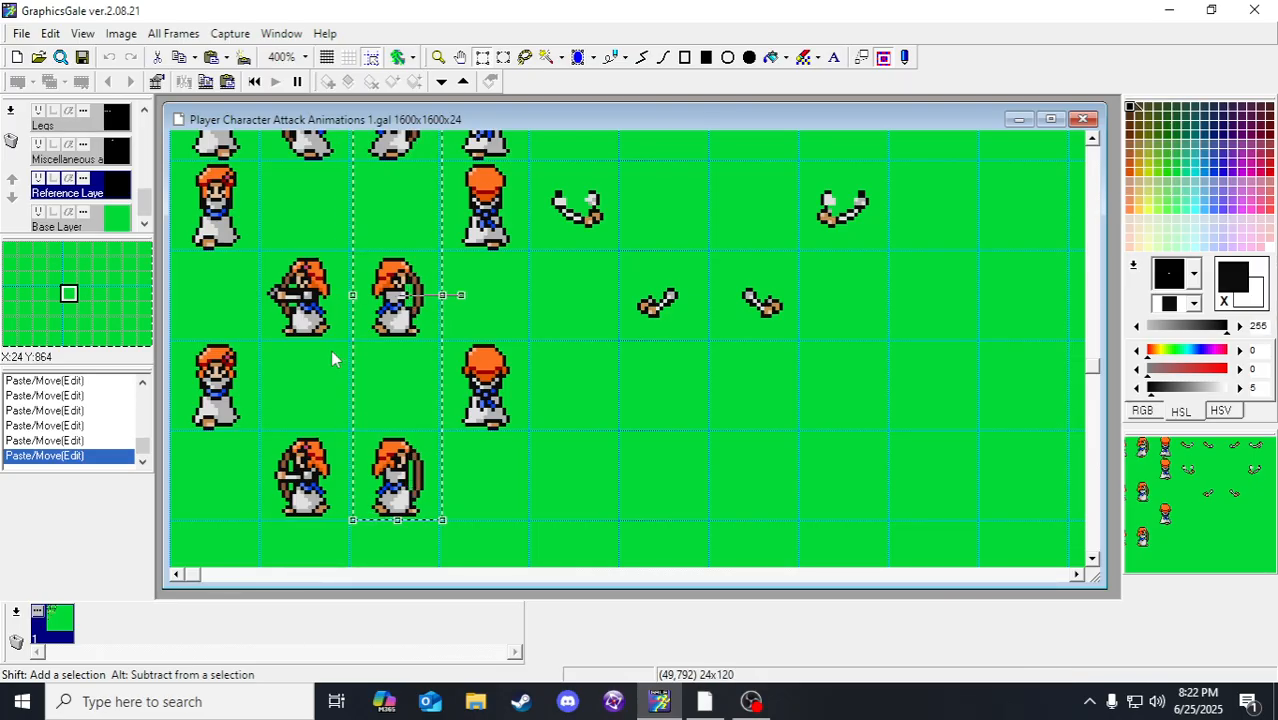
pyautogui.click(330, 358)
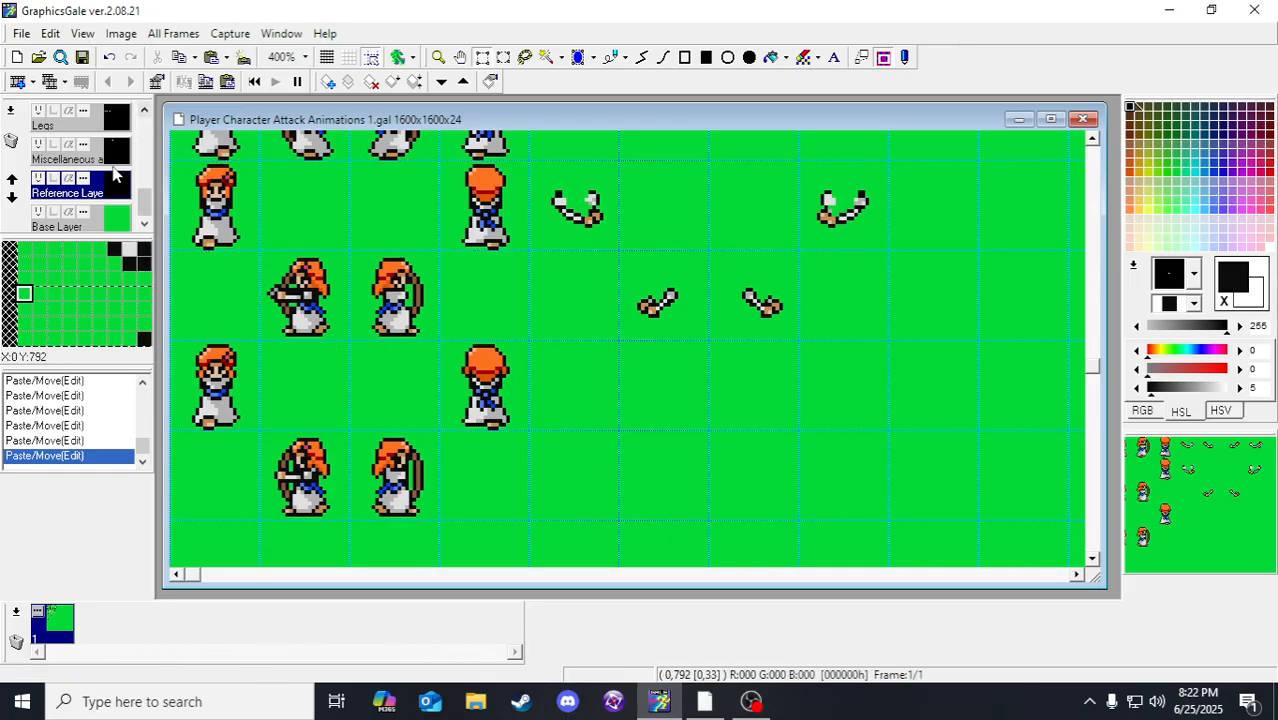
# Step: On the Miscellaneous layer, place a horizontally flipped copy of the arrows from the 48x72 area at 0,792 at 49,792 and save
pyautogui.scroll(1, 110, 172)
pyautogui.scroll(3, 103, 192)
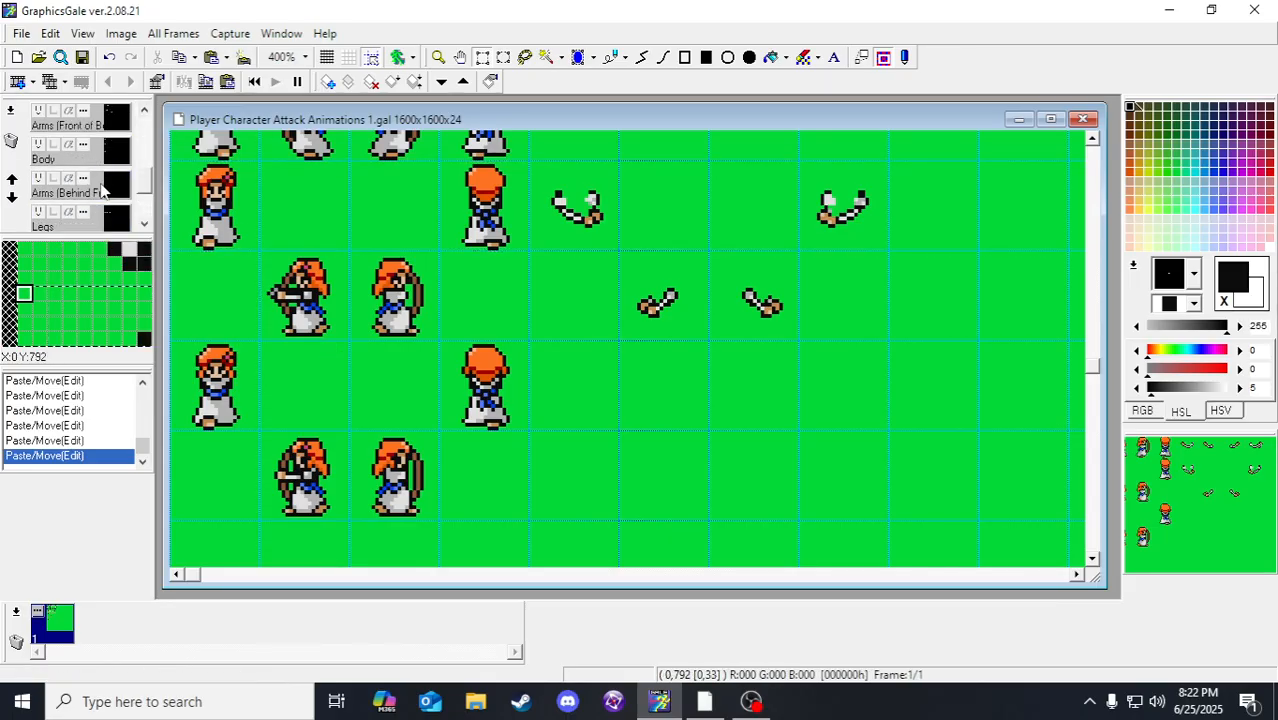
pyautogui.scroll(2, 170, 265)
pyautogui.scroll(-4, 77, 172)
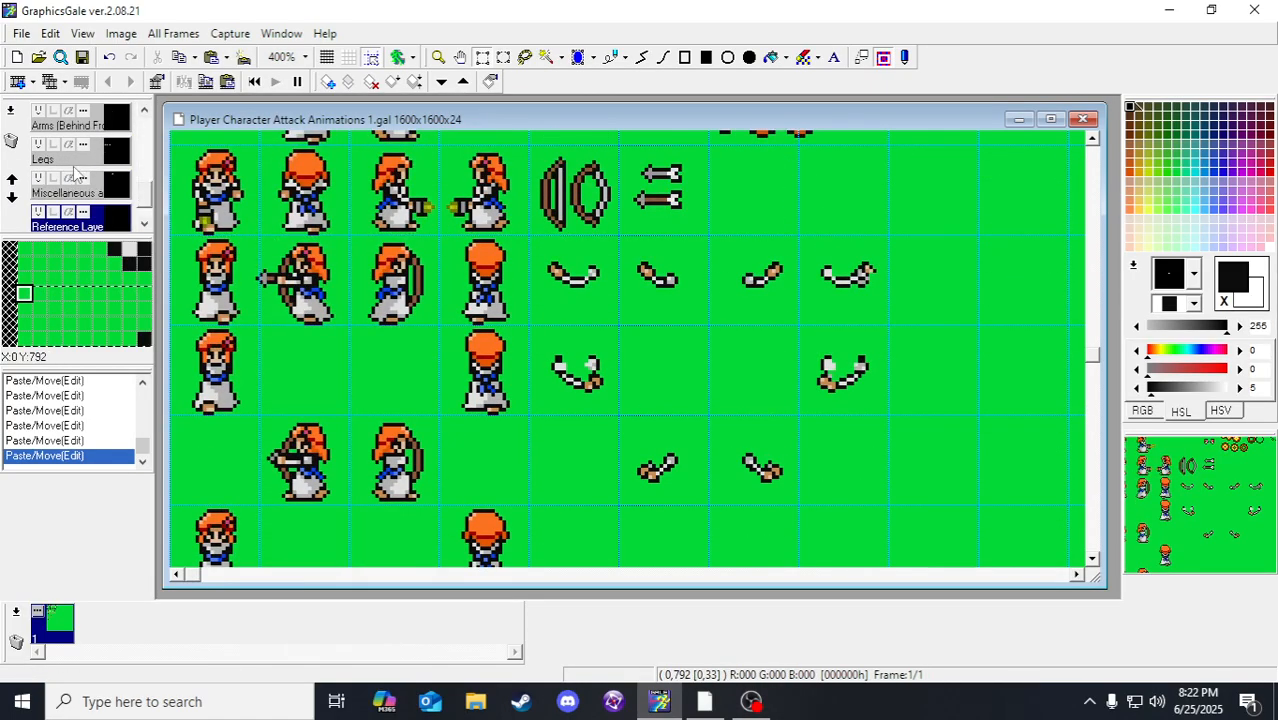
pyautogui.click(112, 158)
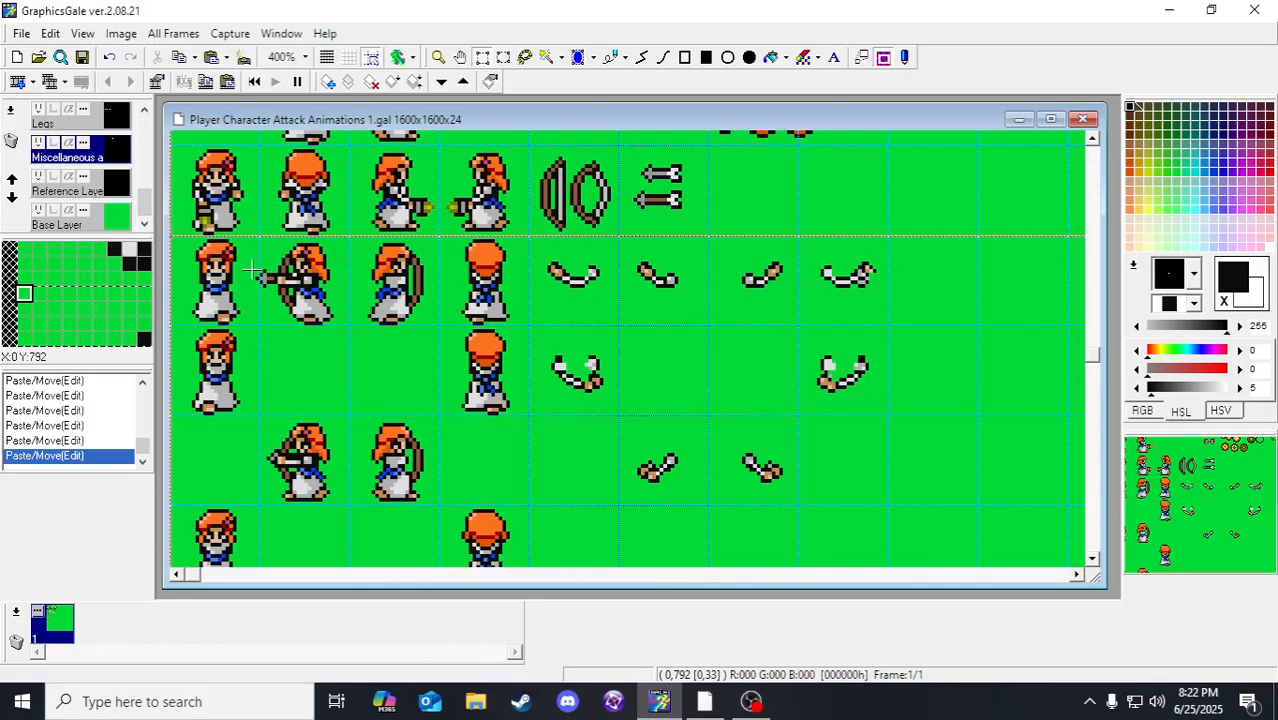
pyautogui.scroll(-2, 312, 401)
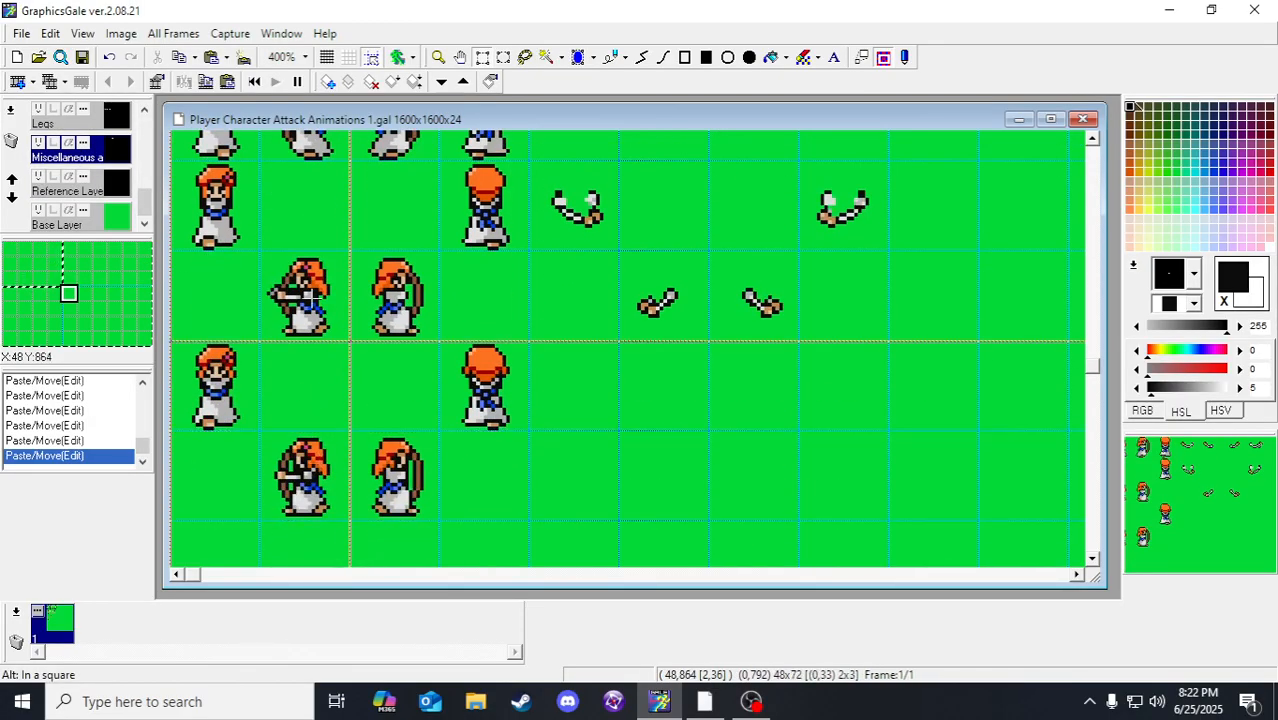
pyautogui.moveTo(340, 345); pyautogui.dragTo(165, 85)
pyautogui.click(121, 34)
pyautogui.click(159, 54)
pyautogui.moveTo(282, 289); pyautogui.dragTo(466, 294)
pyautogui.press('Right')
pyautogui.scroll(2, 519, 460)
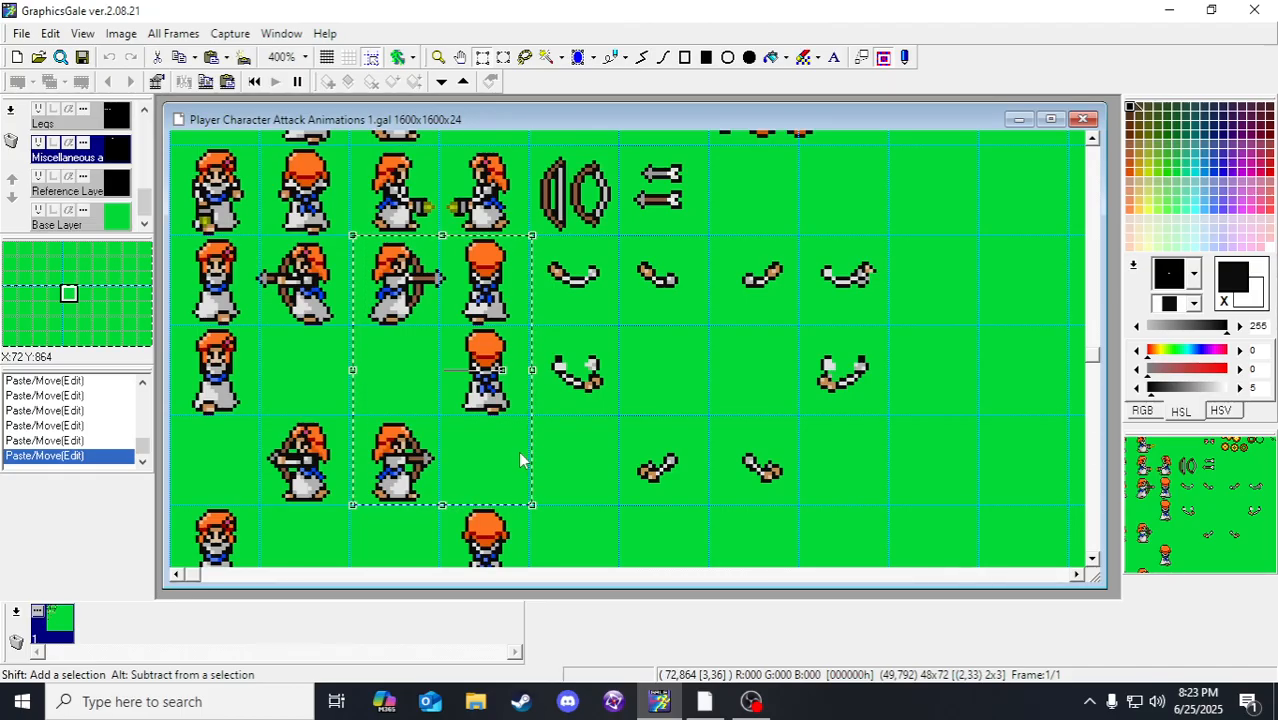
pyautogui.moveTo(1182, 463); pyautogui.dragTo(1220, 468)
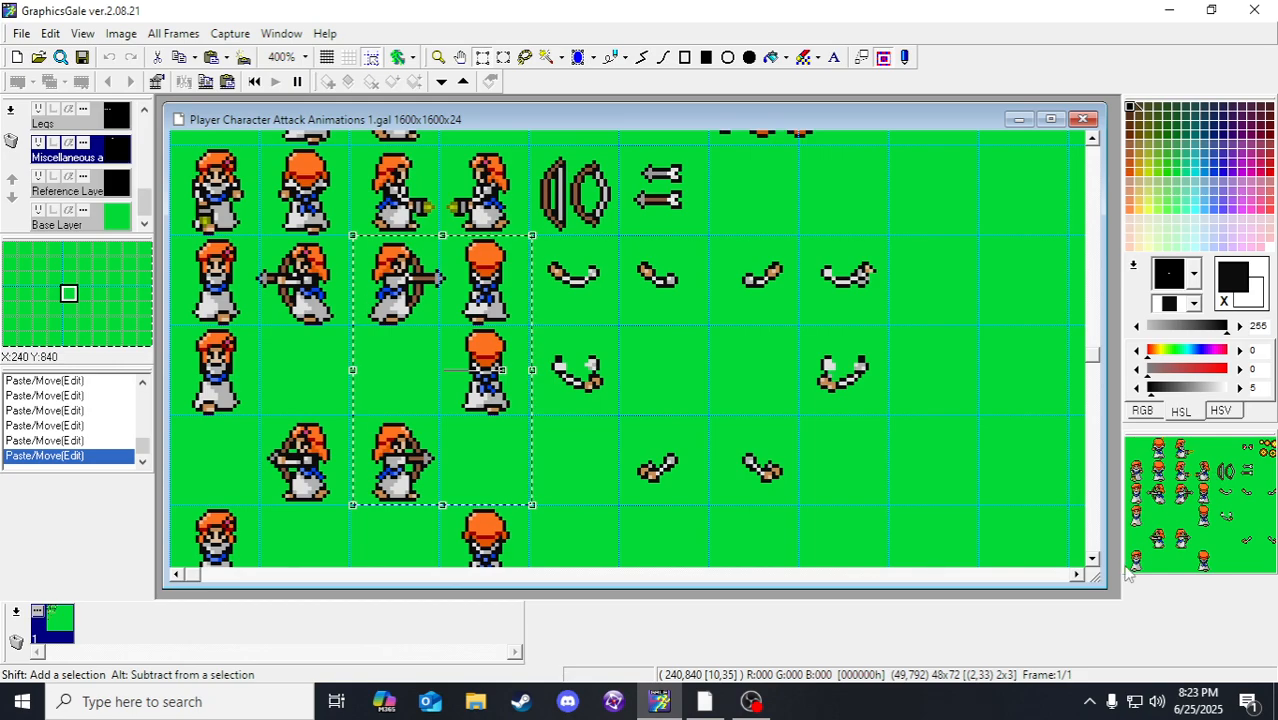
pyautogui.click(625, 342)
pyautogui.scroll(-1, 610, 402)
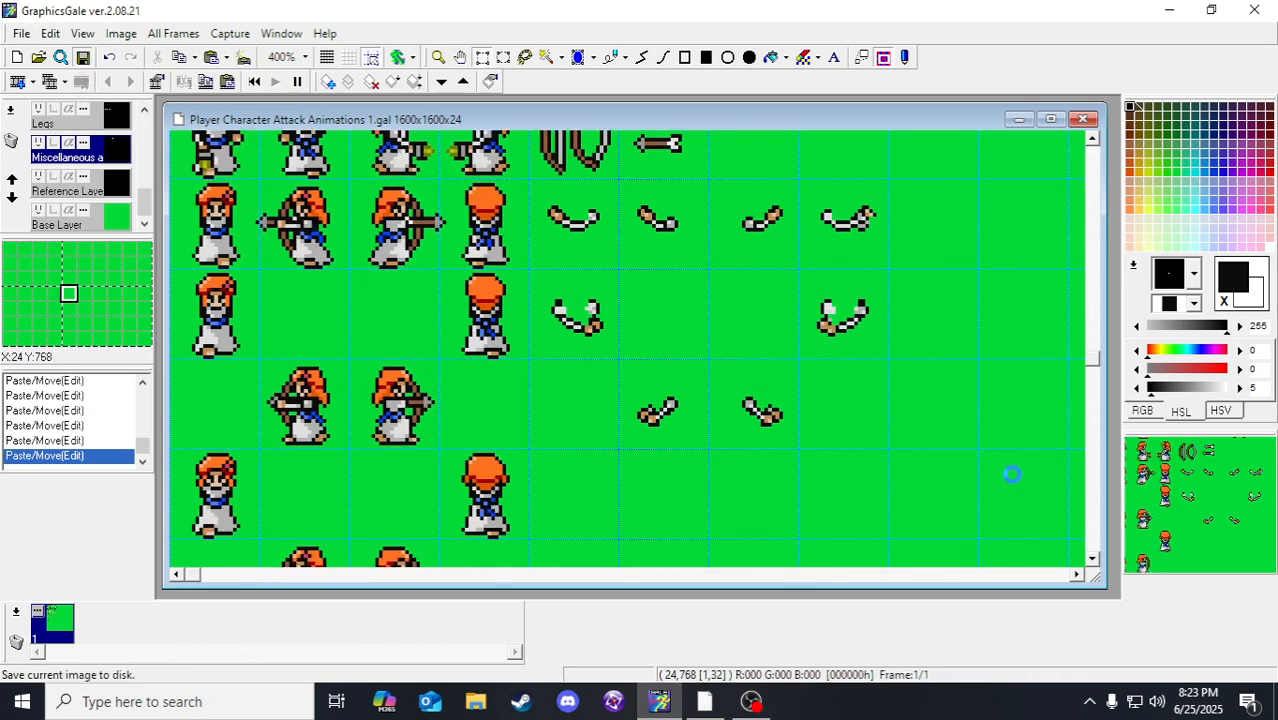
# Step: On the Arms (Front of Body) layer, place a horizontally flipped copy of the arms from the 24x120 area at 24,792 at 49,792 and save
pyautogui.moveTo(1166, 512); pyautogui.dragTo(1204, 497)
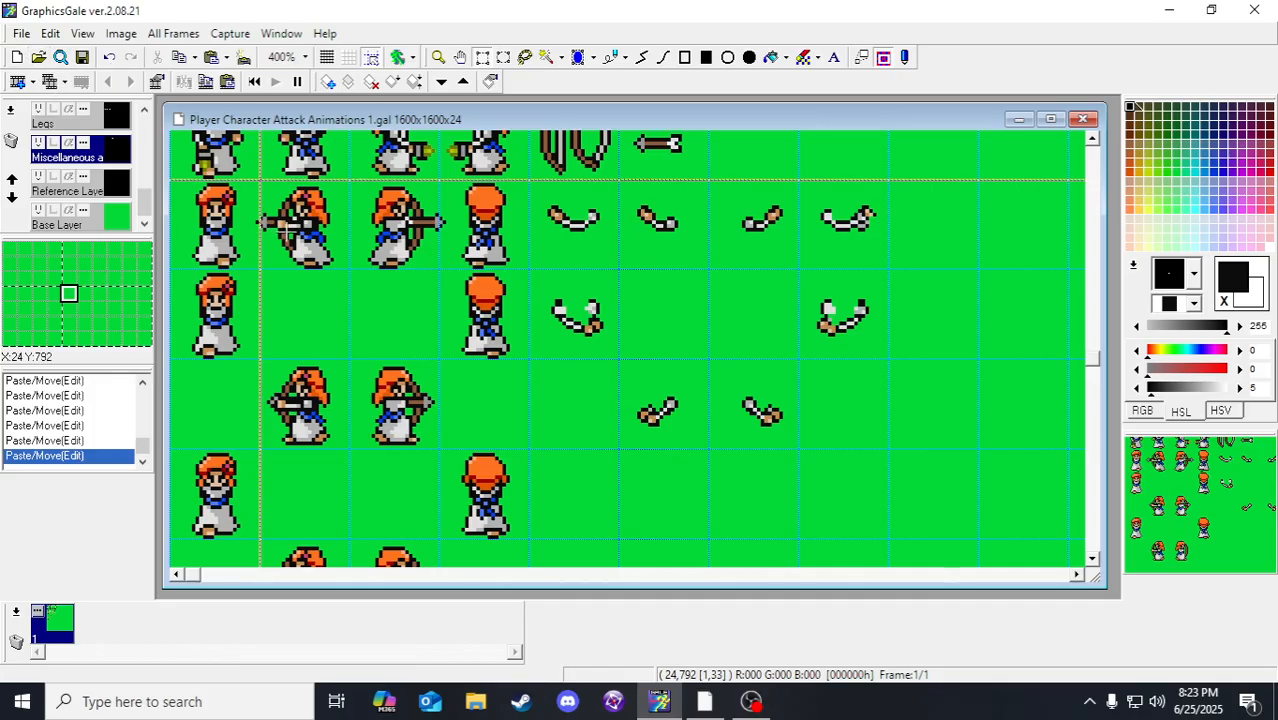
pyautogui.scroll(-1, 344, 291)
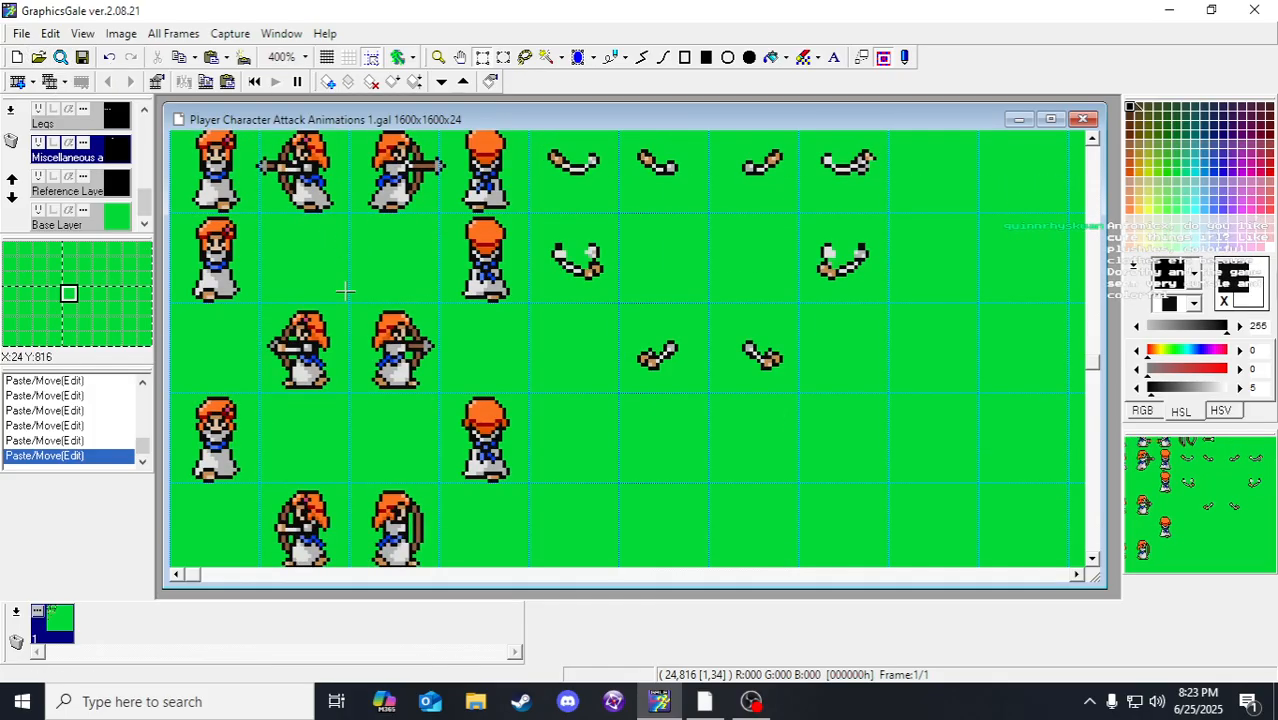
pyautogui.scroll(1, 344, 291)
pyautogui.scroll(1, 126, 197)
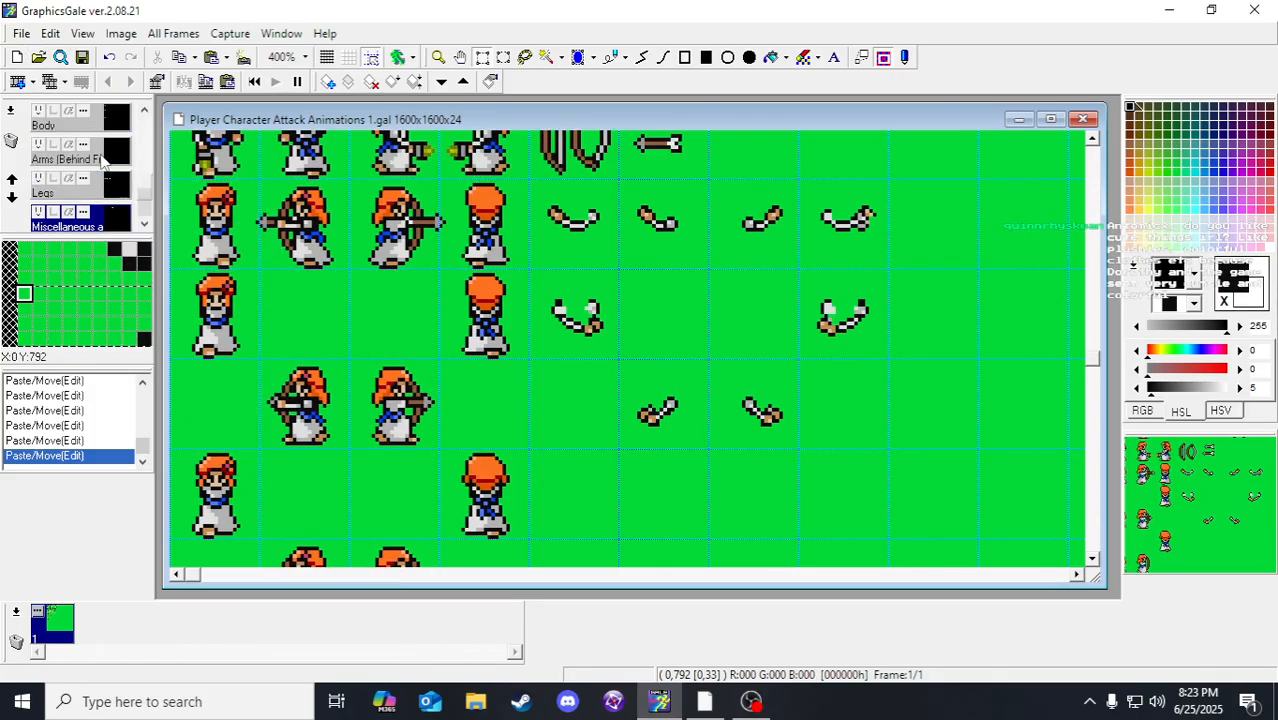
pyautogui.click(121, 181)
pyautogui.click(110, 130)
pyautogui.moveTo(300, 215); pyautogui.dragTo(341, 392)
pyautogui.scroll(-3, 338, 300)
pyautogui.scroll(2, 342, 392)
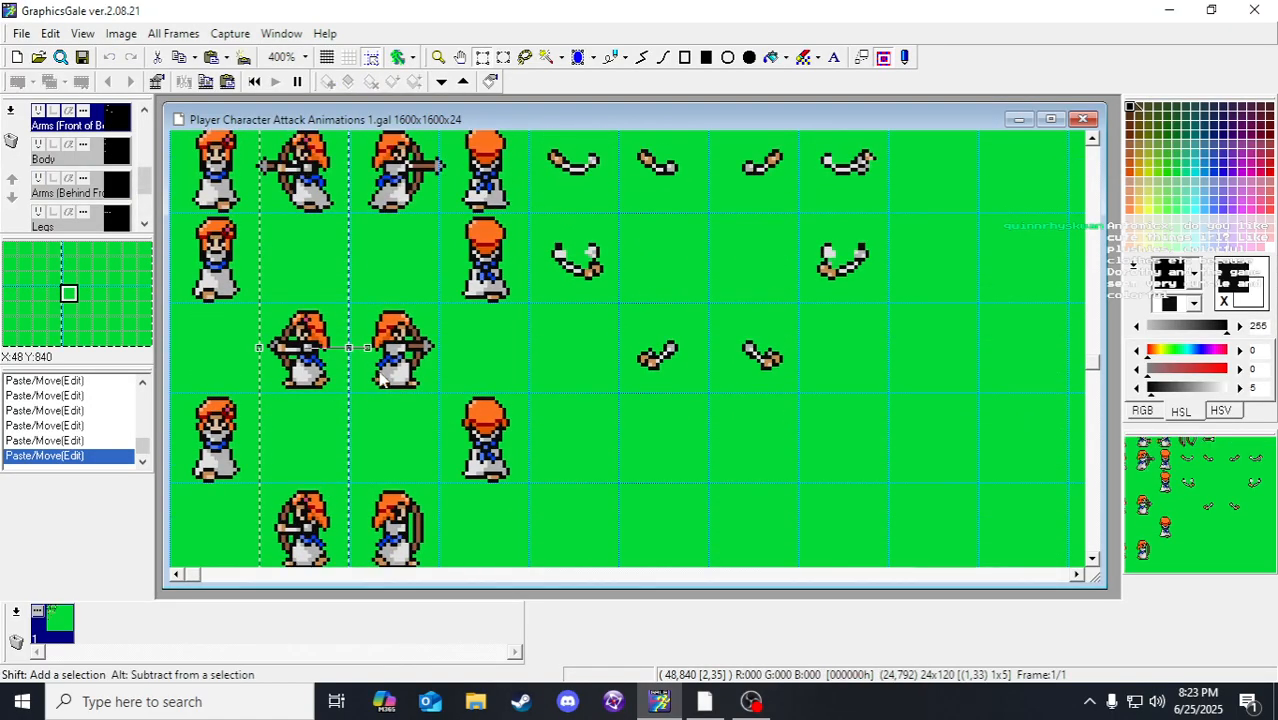
pyautogui.click(121, 33)
pyautogui.click(177, 51)
pyautogui.moveTo(257, 240); pyautogui.dragTo(363, 235)
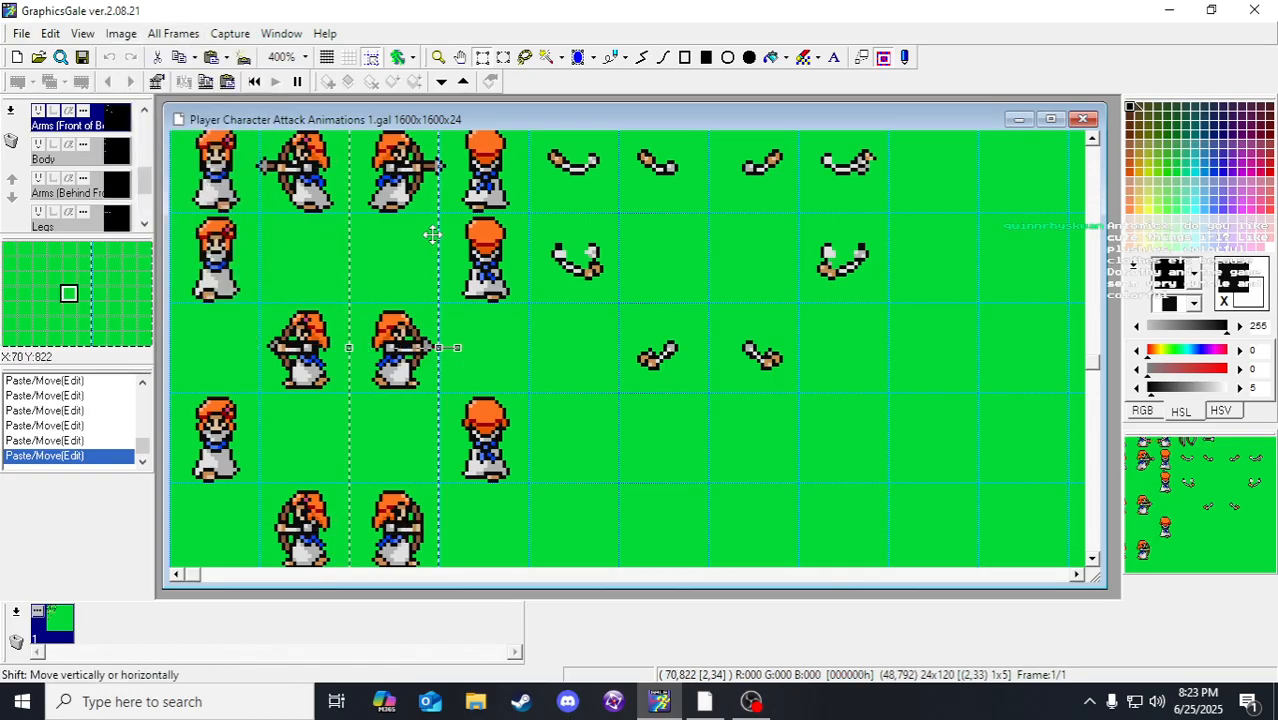
pyautogui.press('Right')
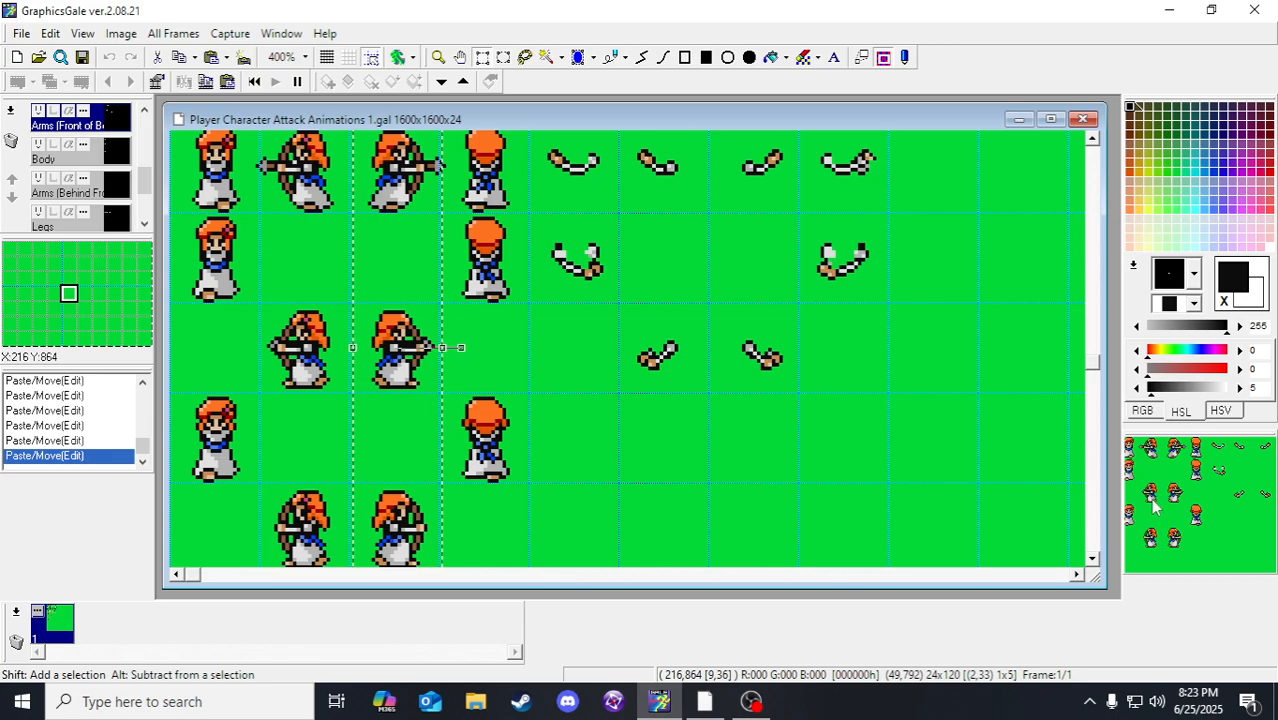
pyautogui.click(476, 344)
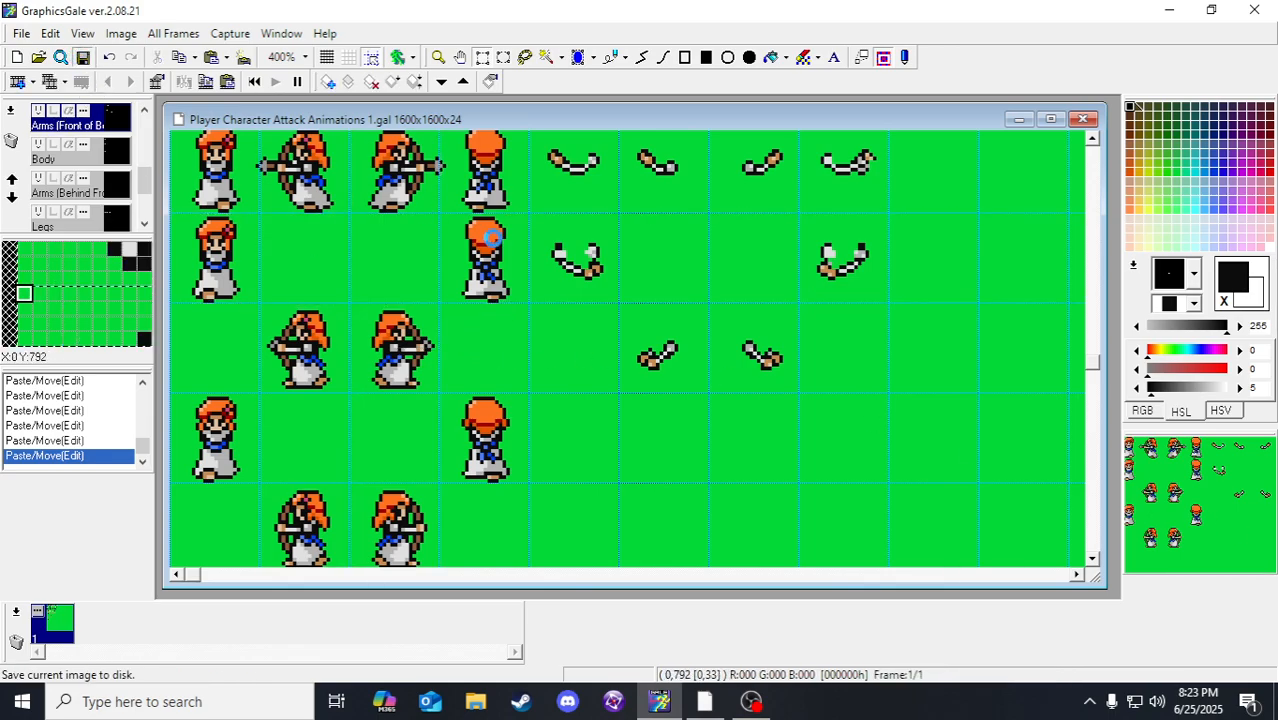
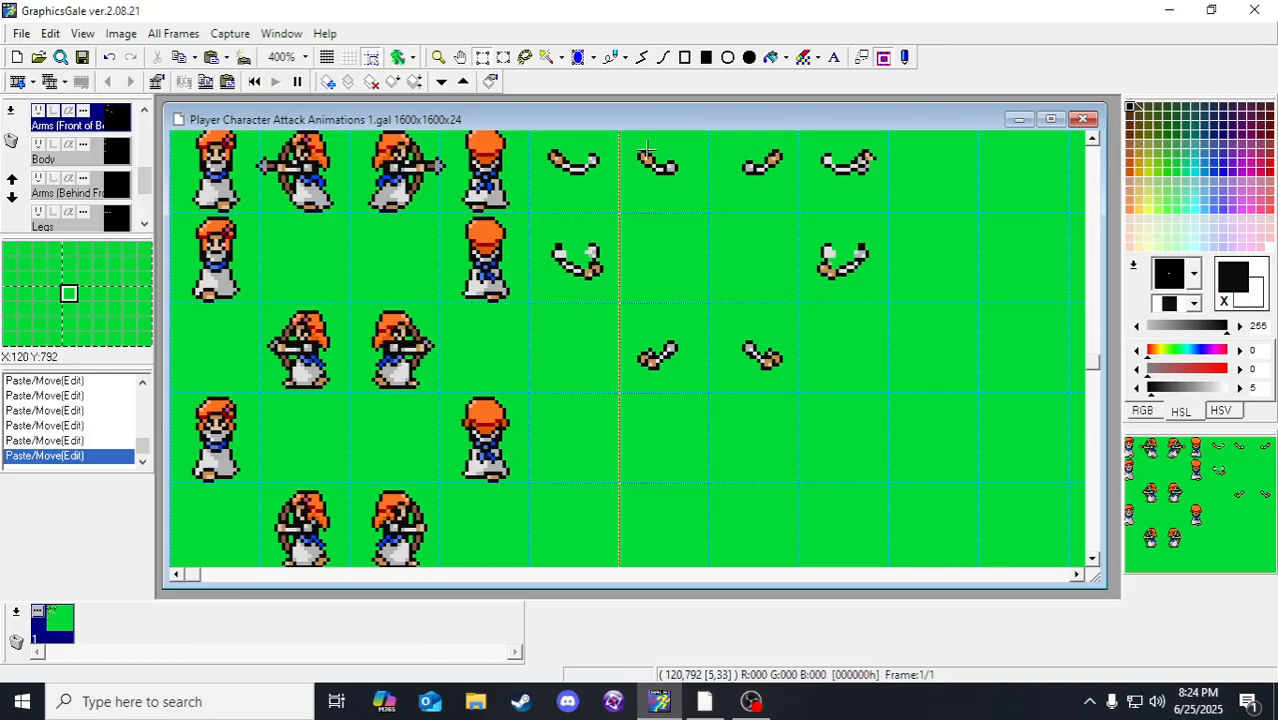
pyautogui.click(85, 65)
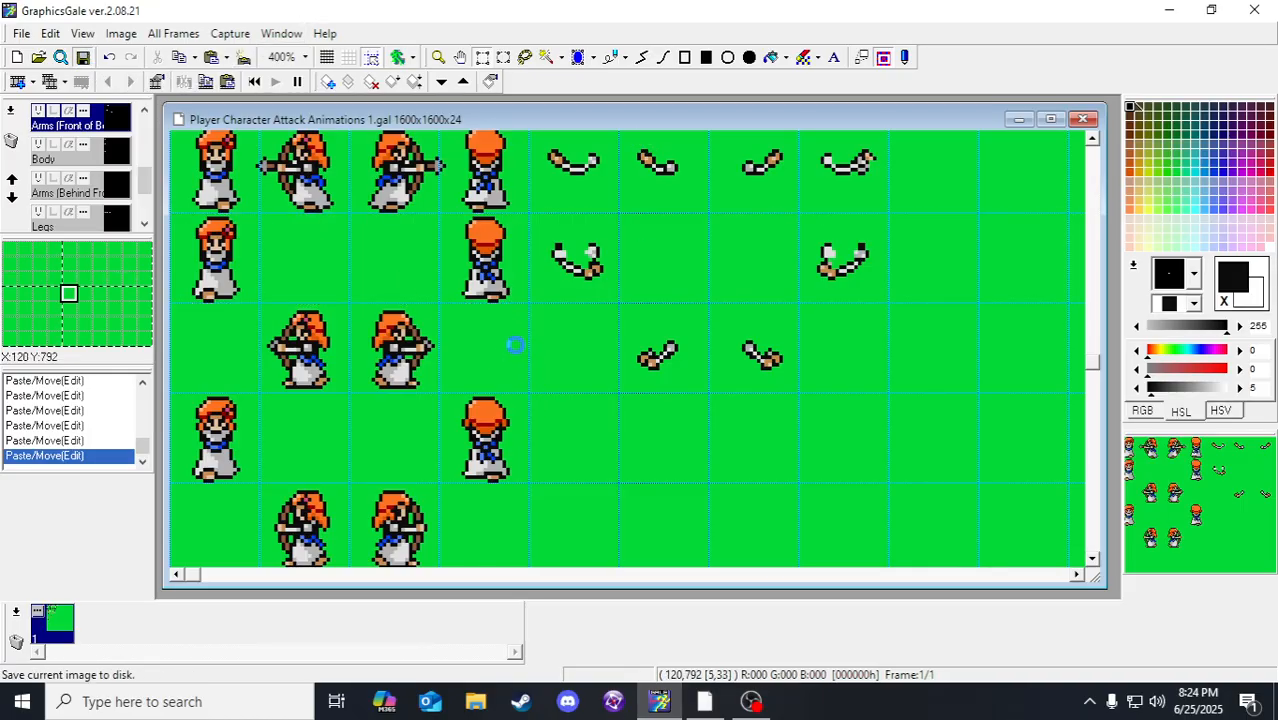
pyautogui.moveTo(1170, 521); pyautogui.dragTo(1212, 514)
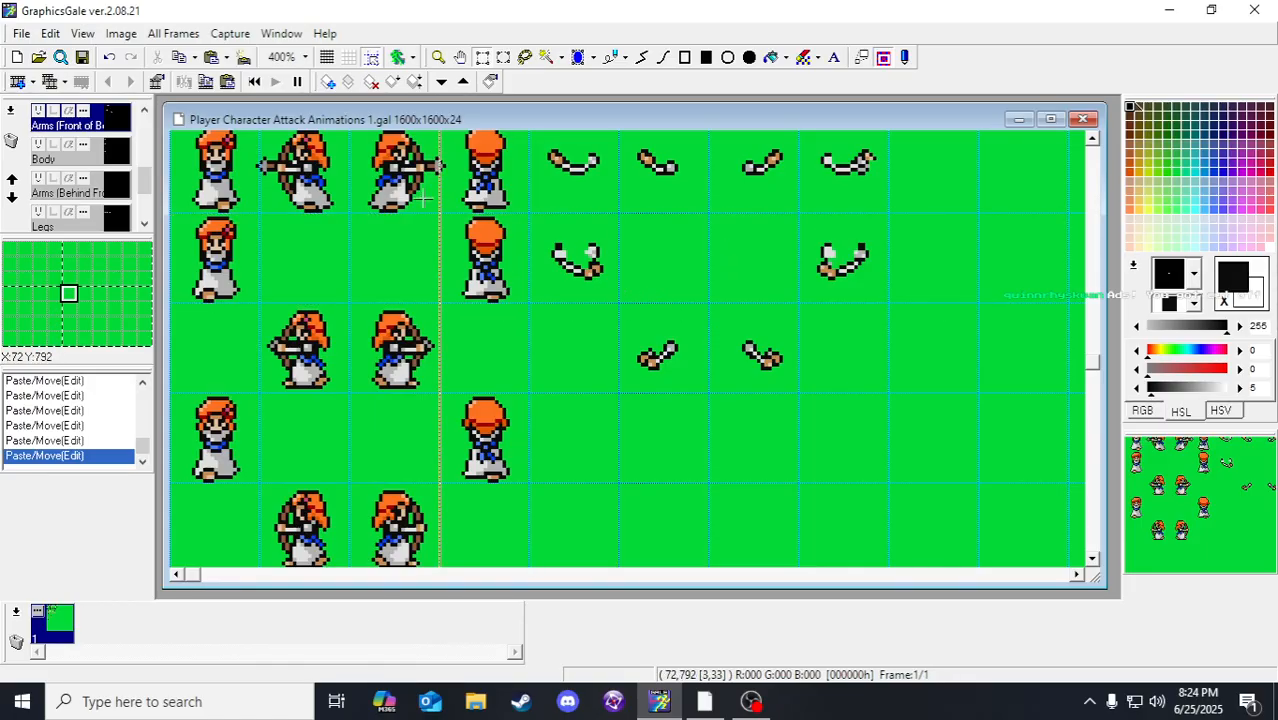
# Step: Save the sprite sheet after adding the mirrored bow, arrow and arm parts
pyautogui.click(438, 57)
pyautogui.rightClick(337, 246)
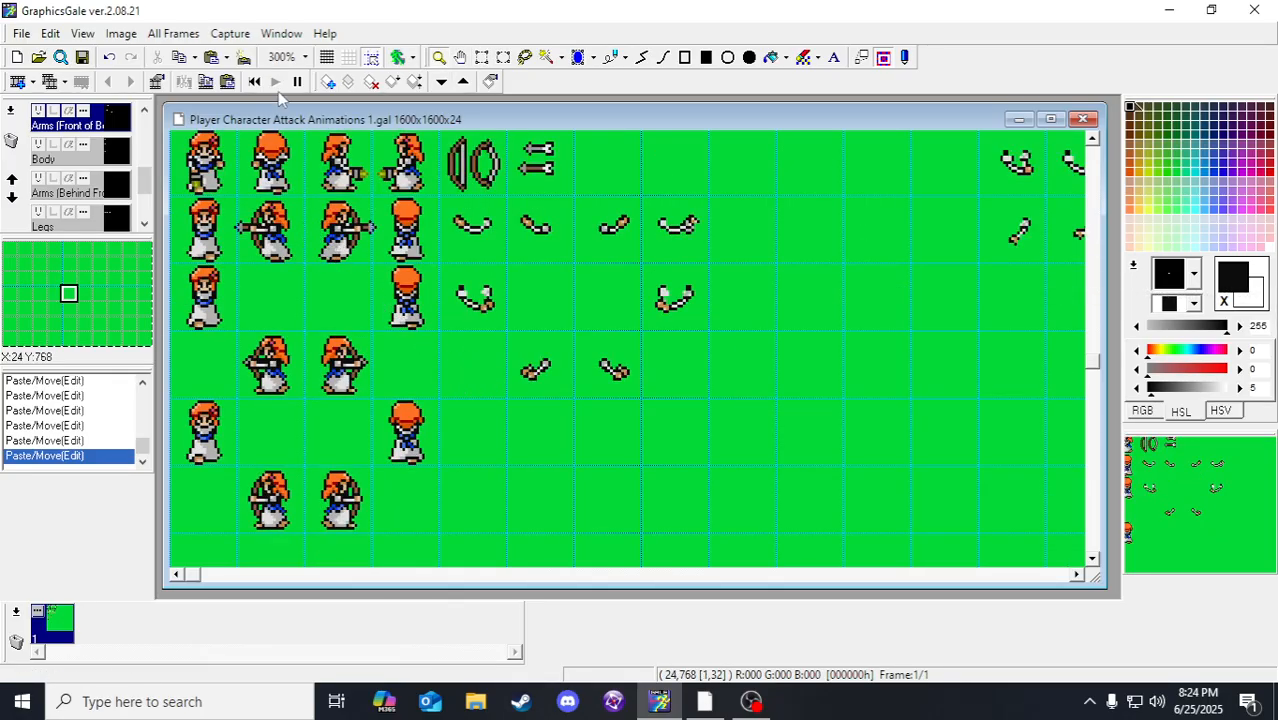
pyautogui.click(81, 59)
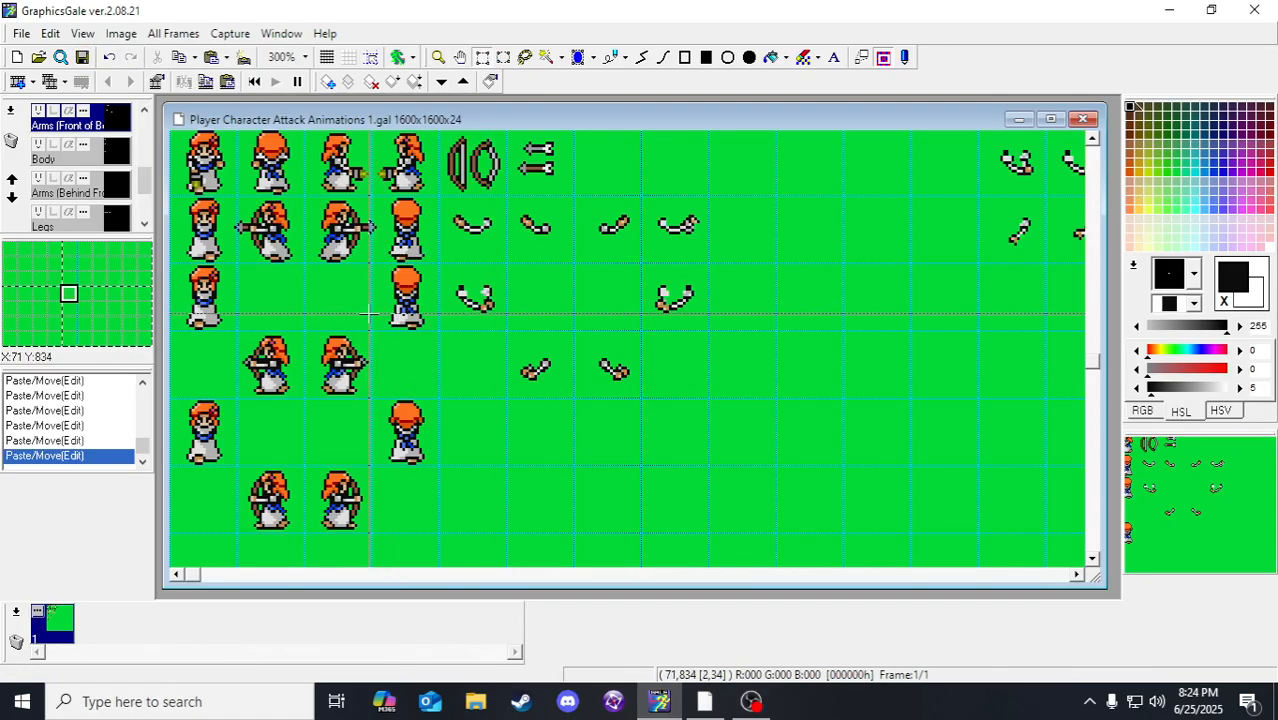
# Step: Examine the crossbow attack frames and the separate crossbow parts beside them elsewhere on the sheet
pyautogui.scroll(1, 441, 320)
pyautogui.scroll(10, 441, 320)
pyautogui.hscroll(15, 414, 330)
pyautogui.scroll(5, 381, 340)
pyautogui.hscroll(5, 381, 340)
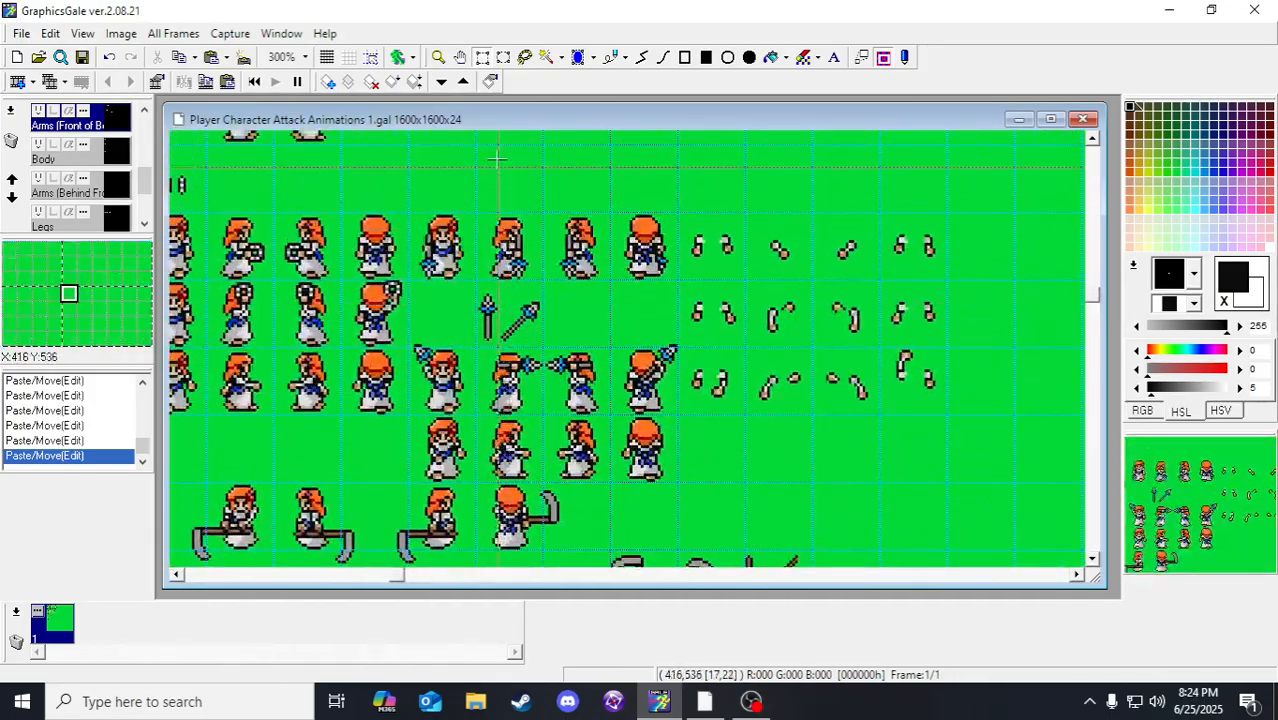
pyautogui.scroll(-1, 480, 300)
pyautogui.scroll(5, 469, 381)
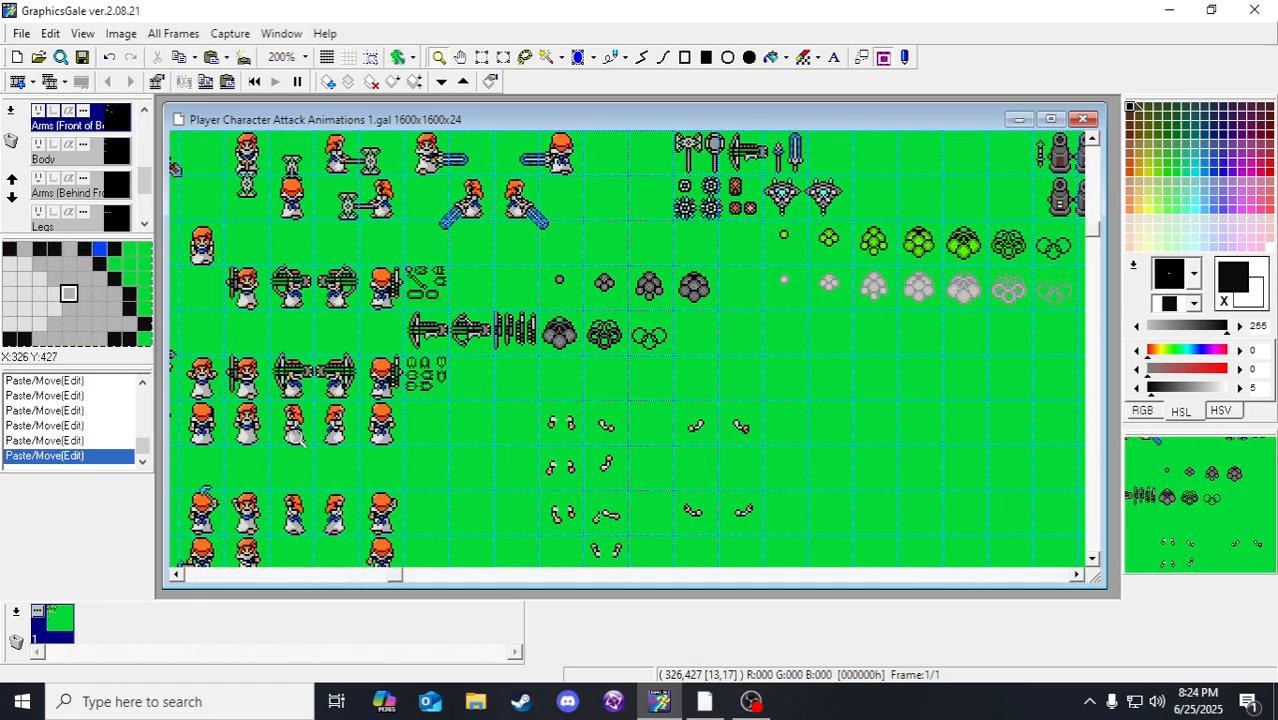
pyautogui.click(224, 388)
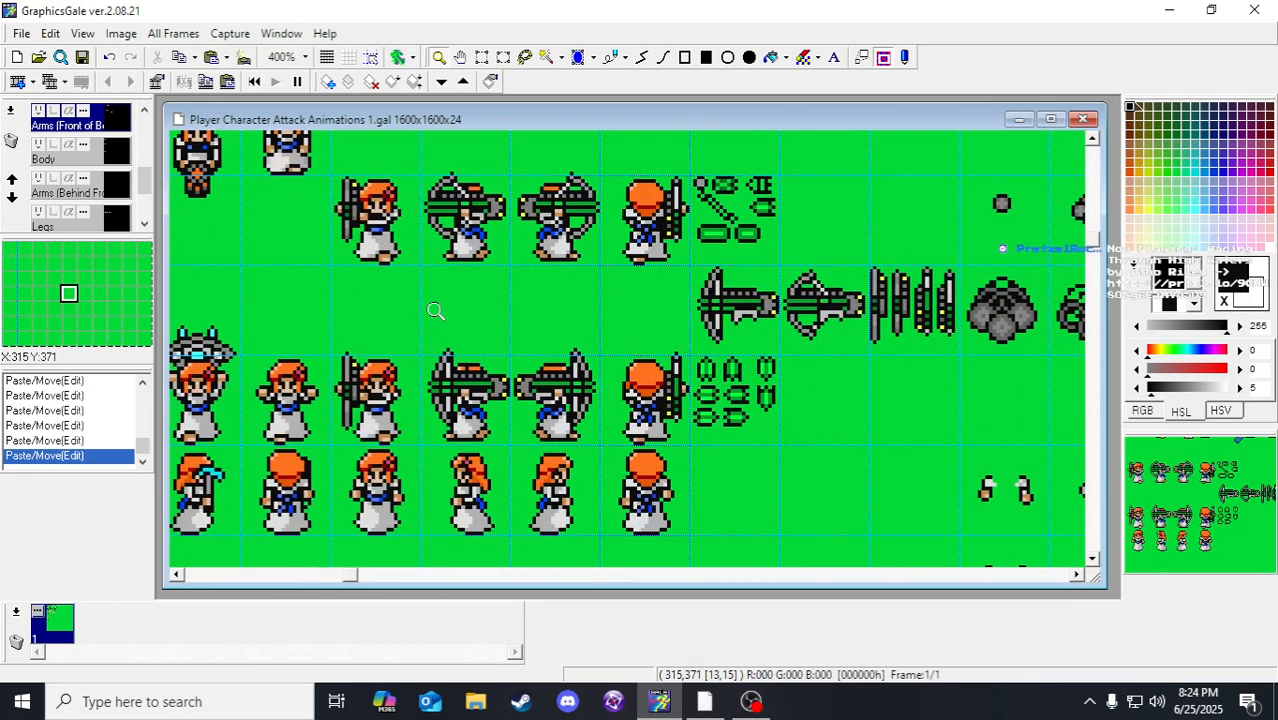
pyautogui.moveTo(432, 309)
pyautogui.mouseDown()
pyautogui.moveTo(467, 335)
pyautogui.moveTo(437, 291)
pyautogui.mouseUp()
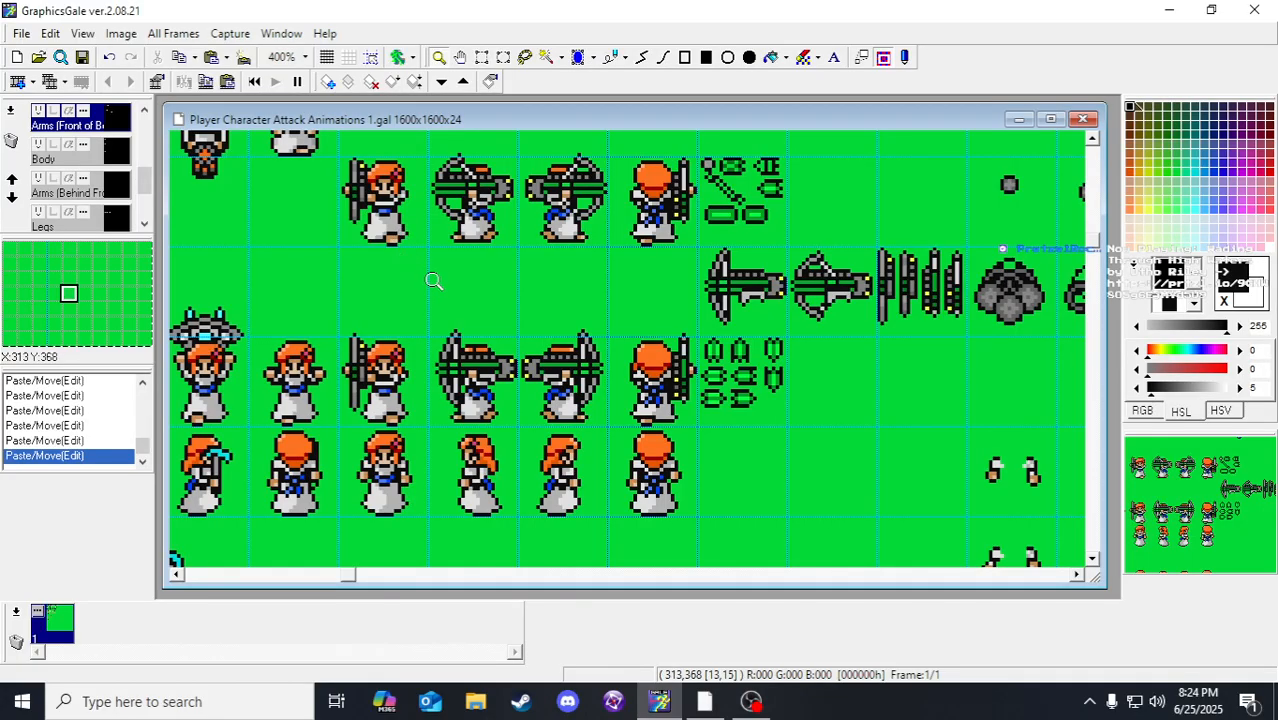
# Step: On the Attacks/Weapo layer, place a copy of the 24x24 block of edge-on crossbows at 144,768 beside the arrows and save
pyautogui.scroll(3, 112, 165)
pyautogui.scroll(2, 112, 165)
pyautogui.click(114, 186)
pyautogui.click(482, 57)
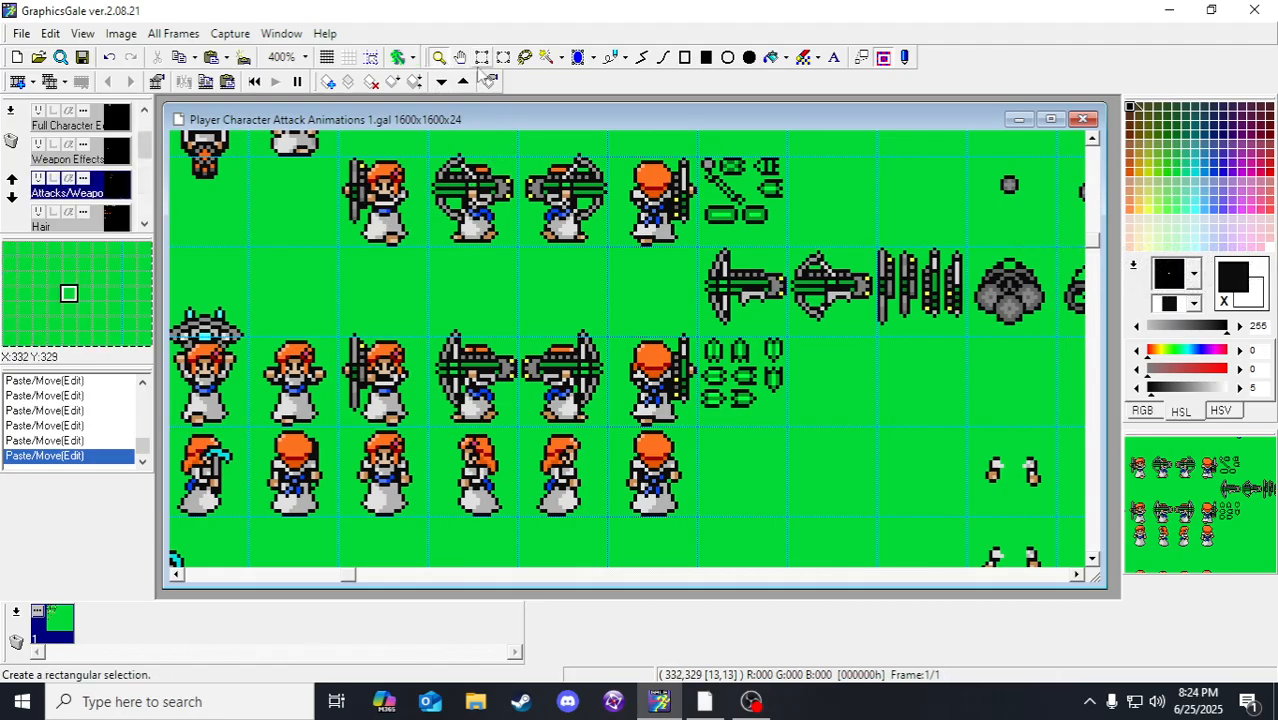
pyautogui.click(371, 57)
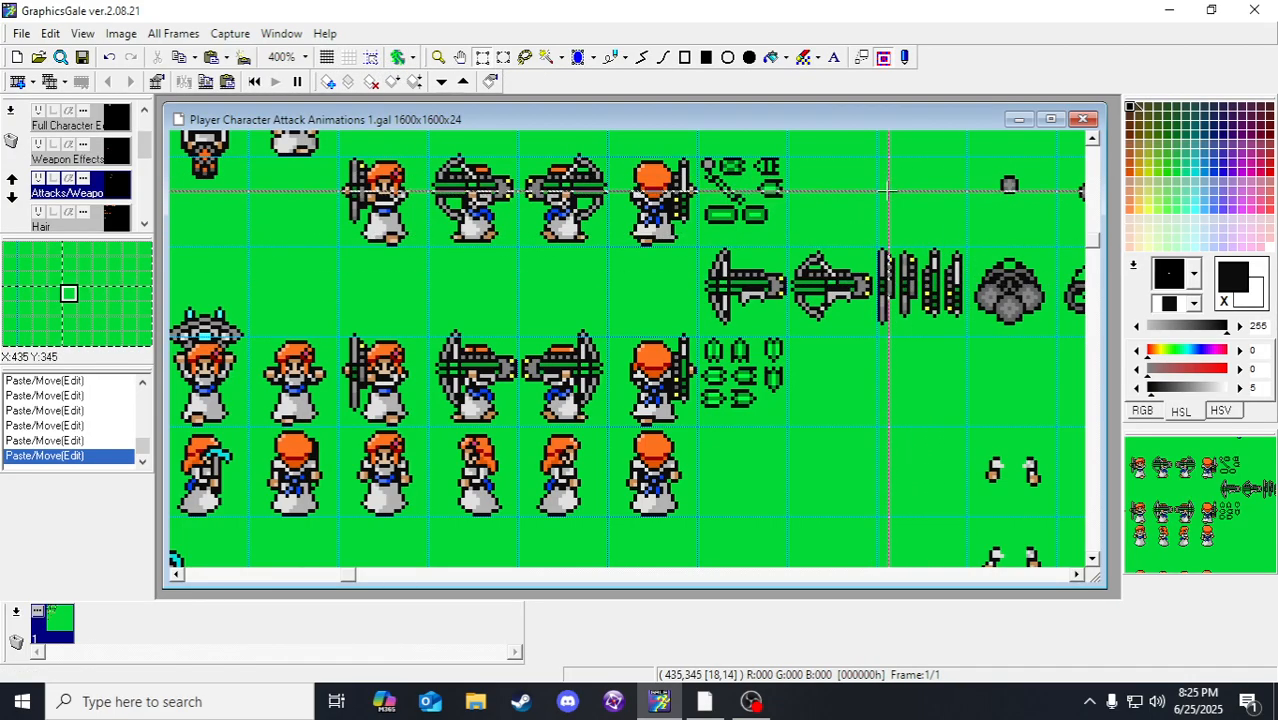
pyautogui.click(371, 57)
pyautogui.moveTo(879, 249); pyautogui.dragTo(558, 253)
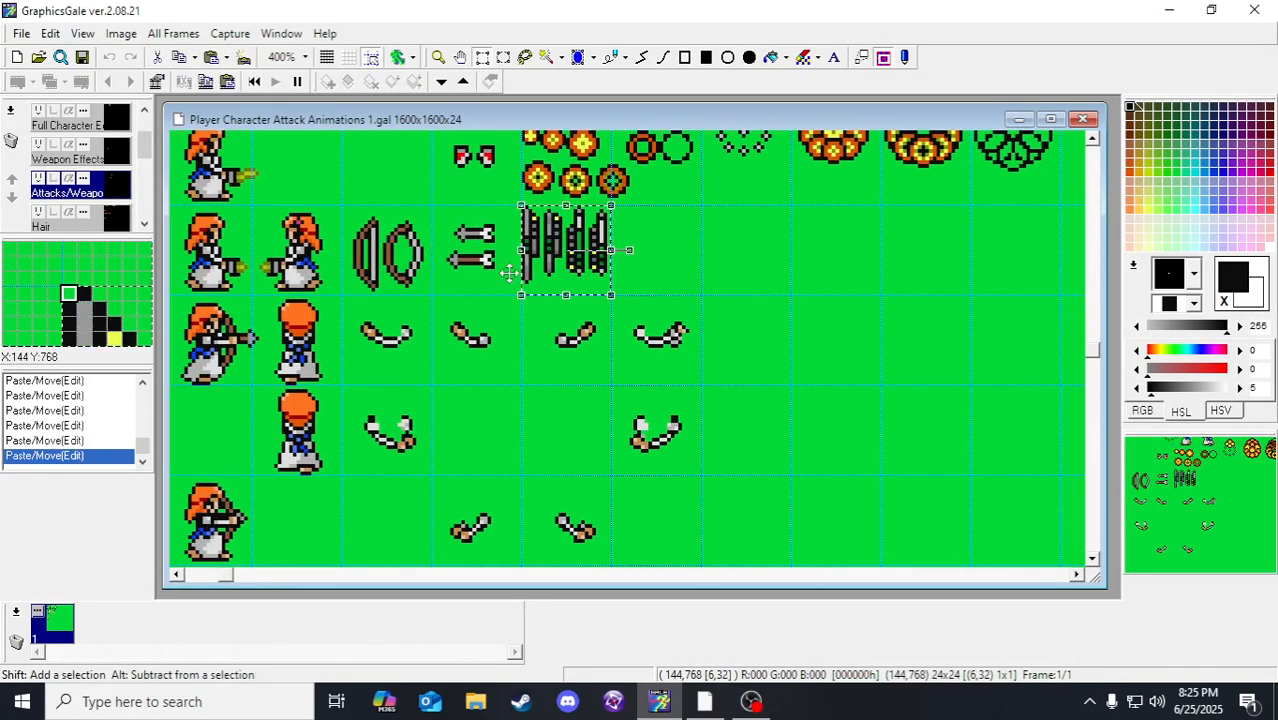
pyautogui.hscroll(-3, 610, 328)
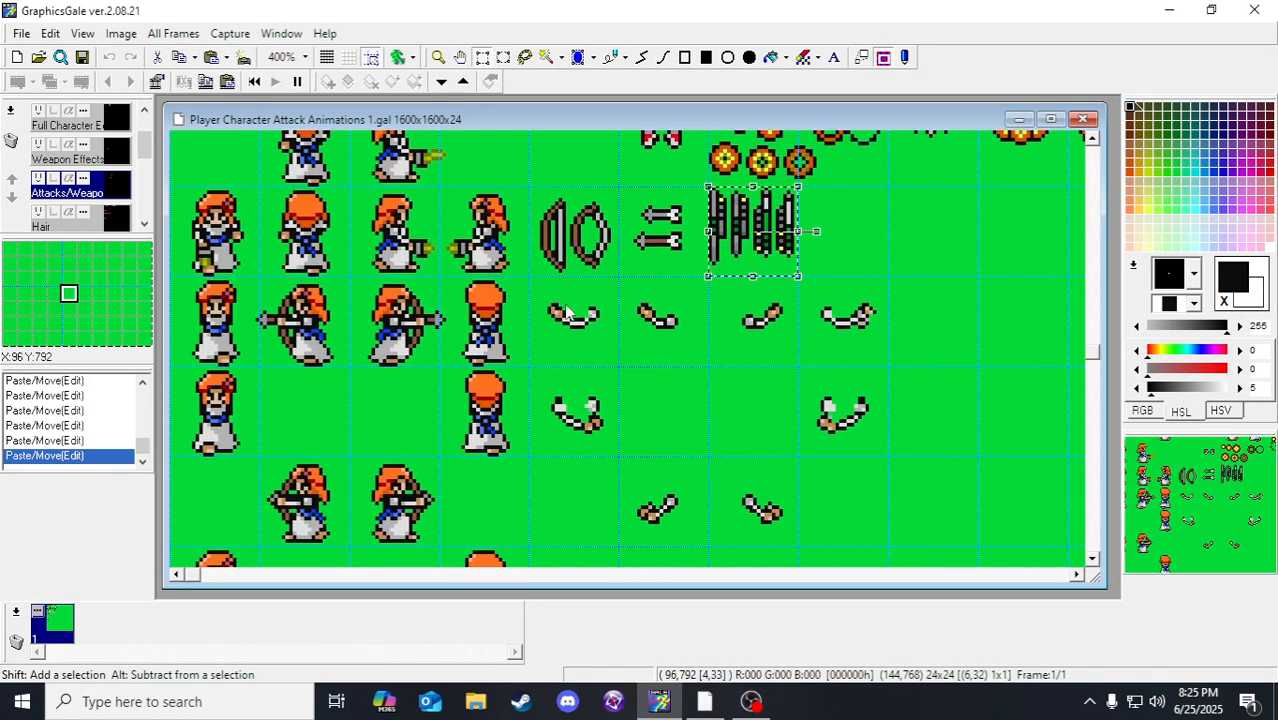
pyautogui.scroll(2, 770, 290)
pyautogui.scroll(-1, 778, 310)
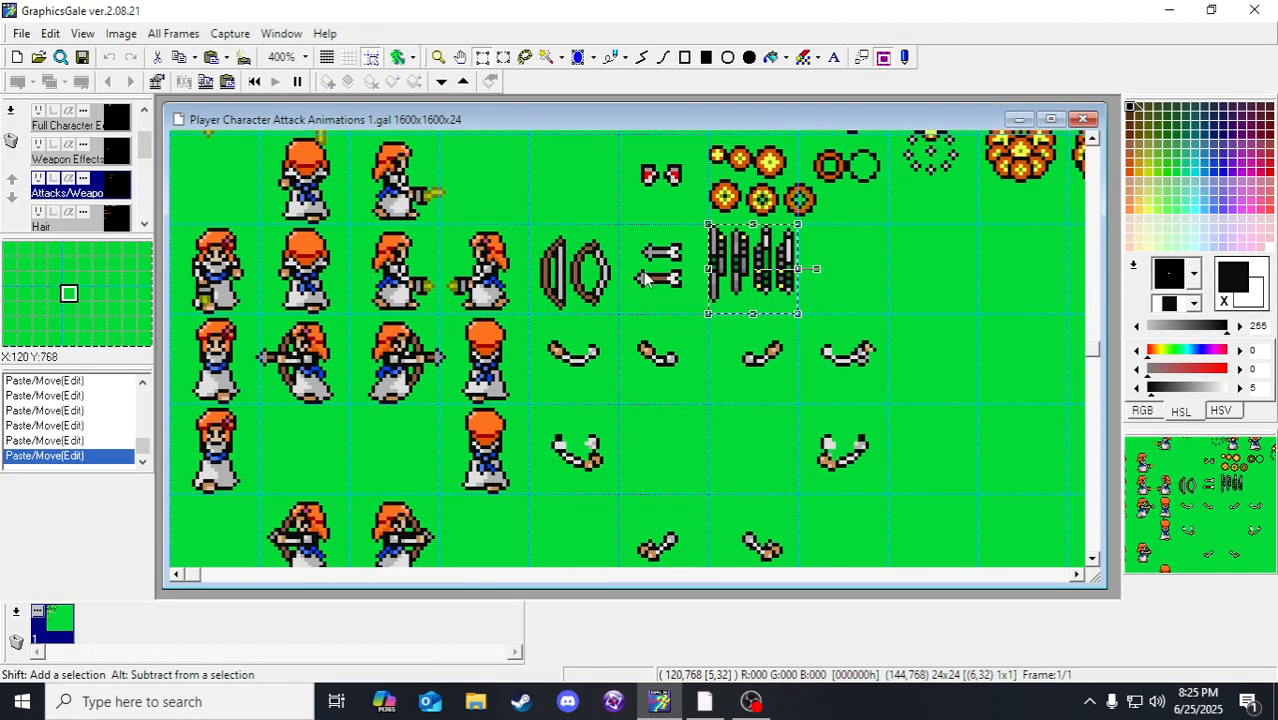
pyautogui.click(804, 414)
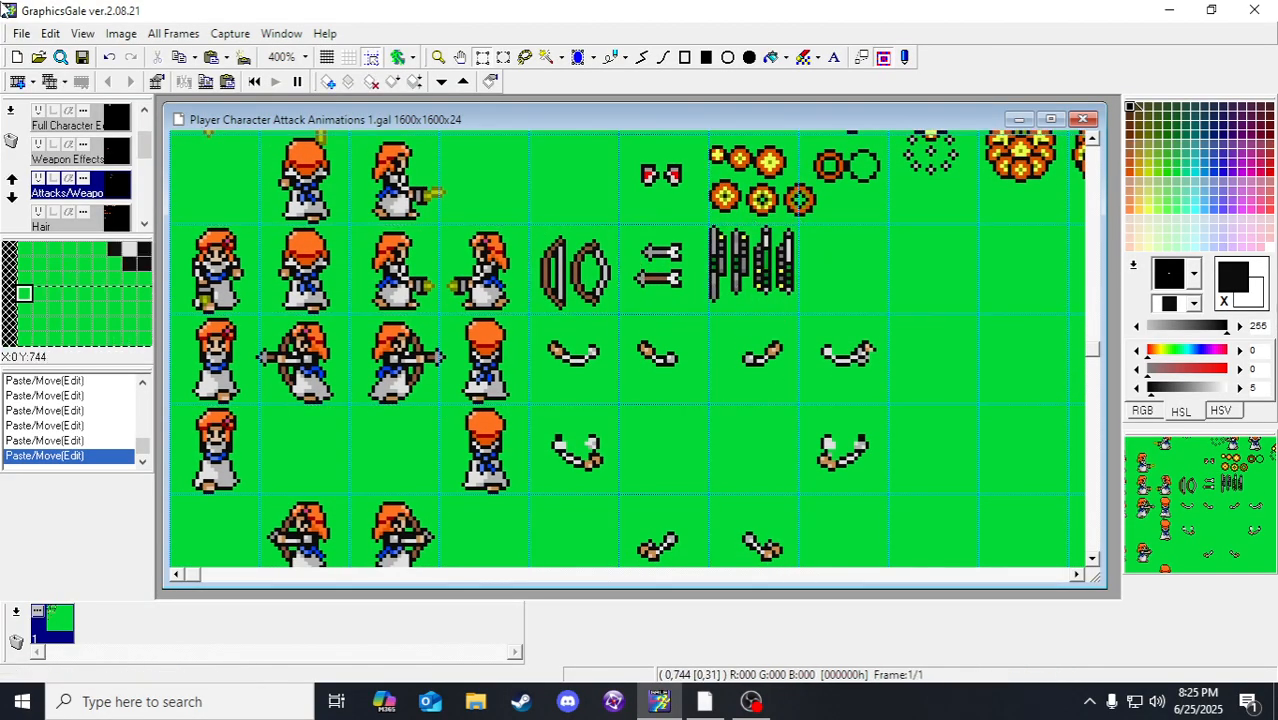
pyautogui.click(82, 57)
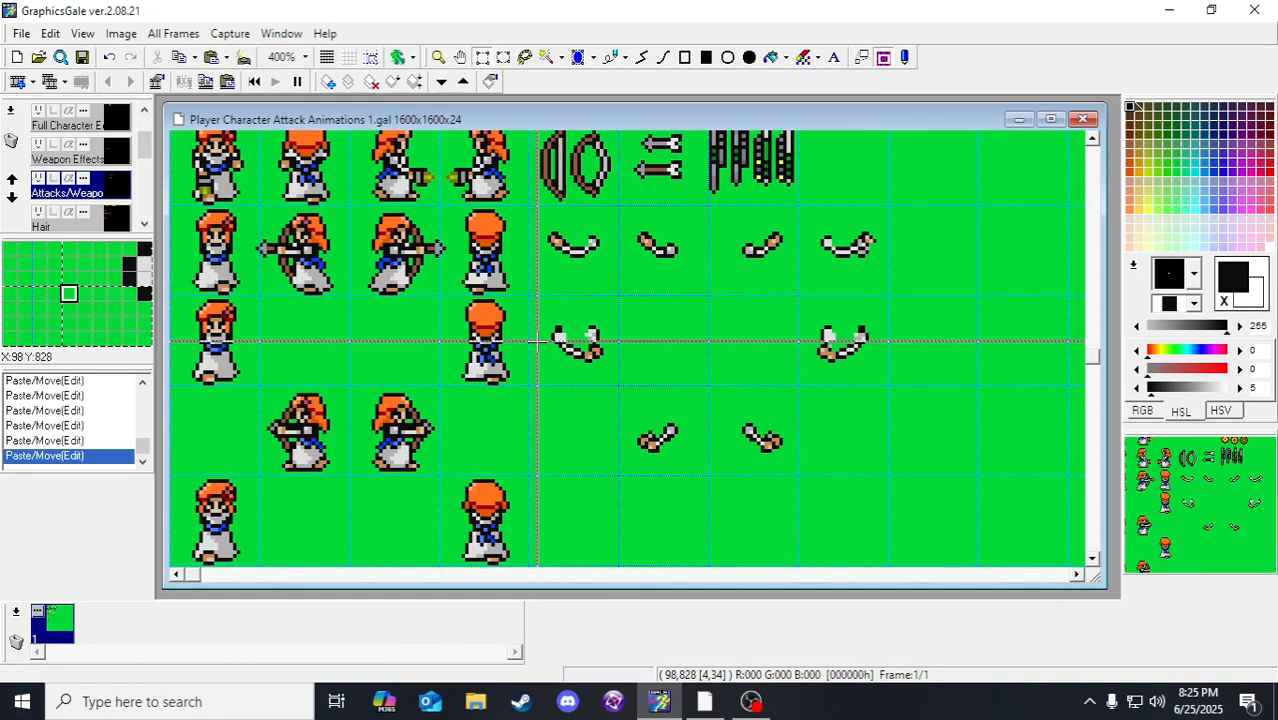
# Step: Place a copy of the 3x21 limb strip from the first edge-on crossbow at 97,771 beside the straight bow
pyautogui.scroll(2, 620, 310)
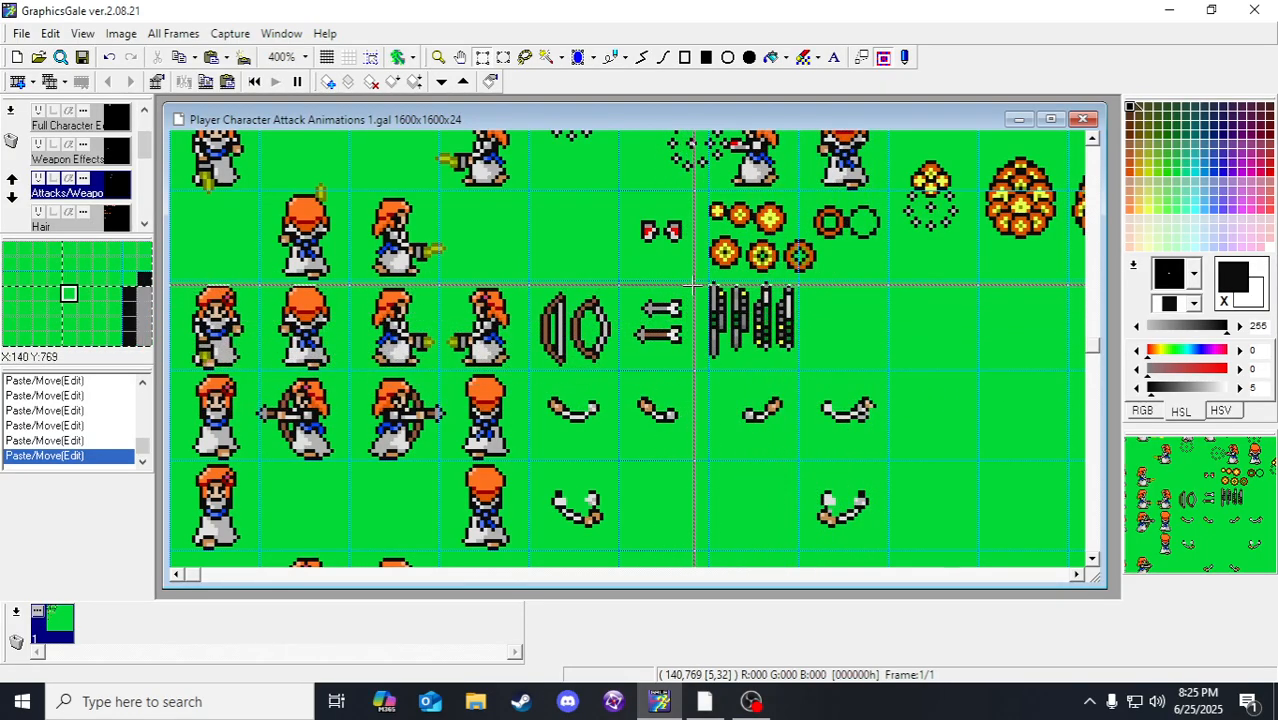
pyautogui.moveTo(707, 285); pyautogui.dragTo(715, 364)
pyautogui.scroll(-5, 705, 370)
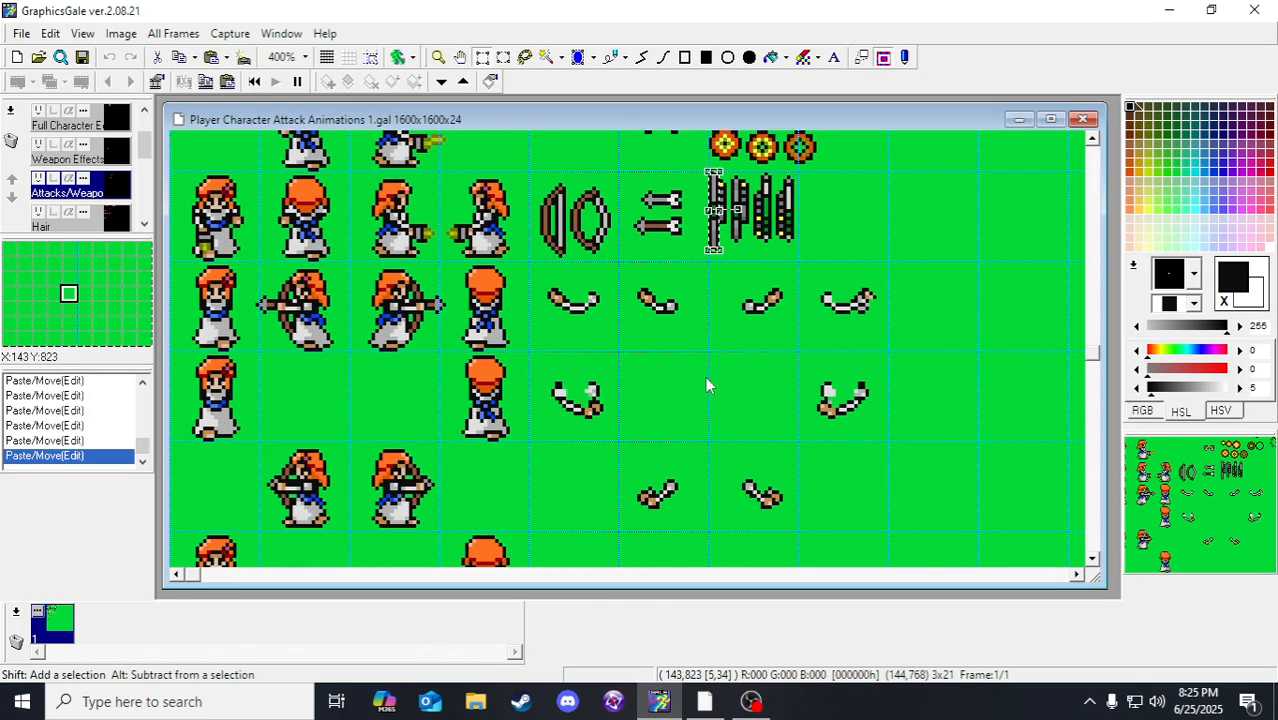
pyautogui.moveTo(1186, 484); pyautogui.dragTo(1260, 480)
pyautogui.scroll(2, 762, 289)
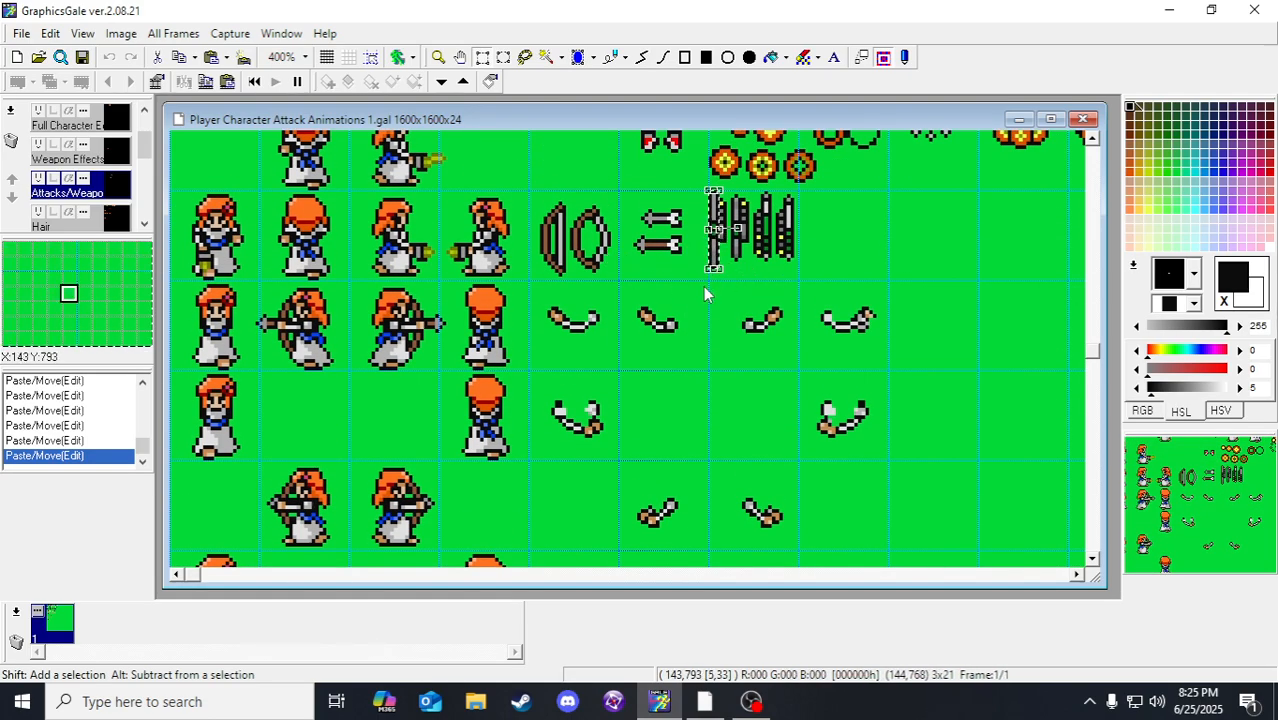
pyautogui.scroll(-1, 706, 255)
pyautogui.moveTo(711, 210); pyautogui.dragTo(536, 222)
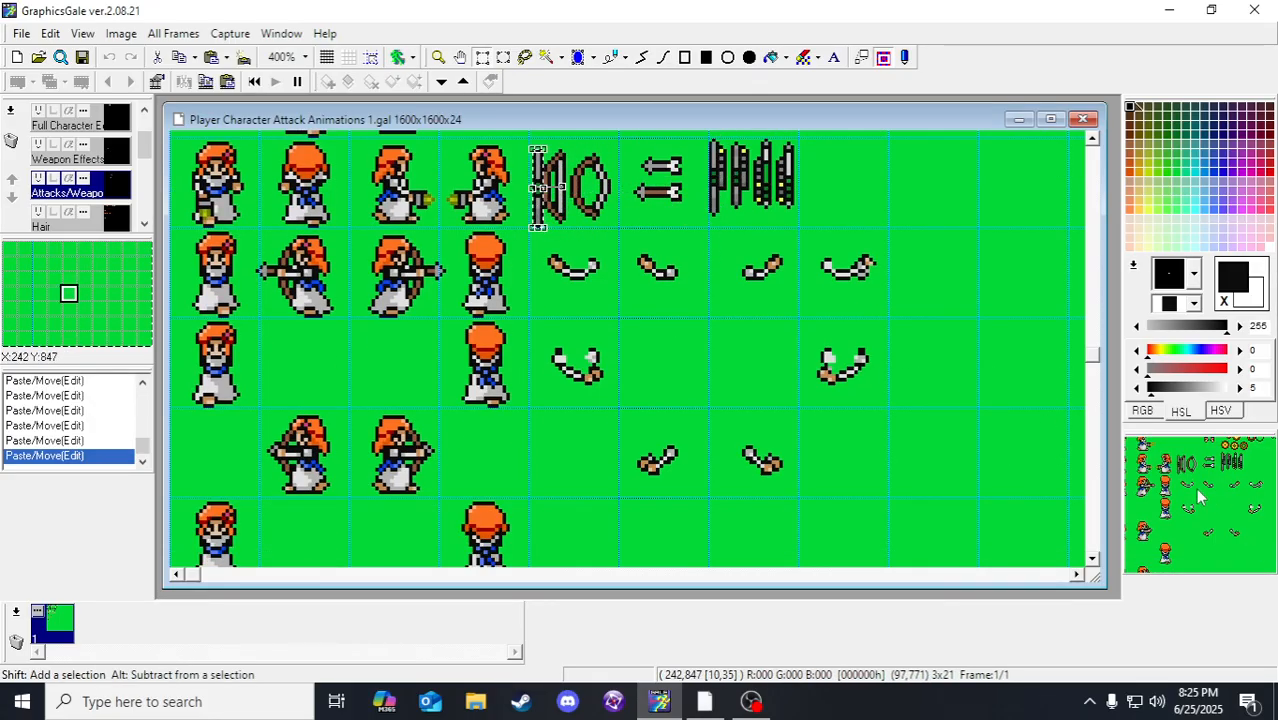
# Step: Nudge the copied limb strip to 95,771 so it stands clear of the straight bow
pyautogui.press('Right')
pyautogui.press('Right')
pyautogui.press('Right')
pyautogui.press('Right')
pyautogui.press('Right')
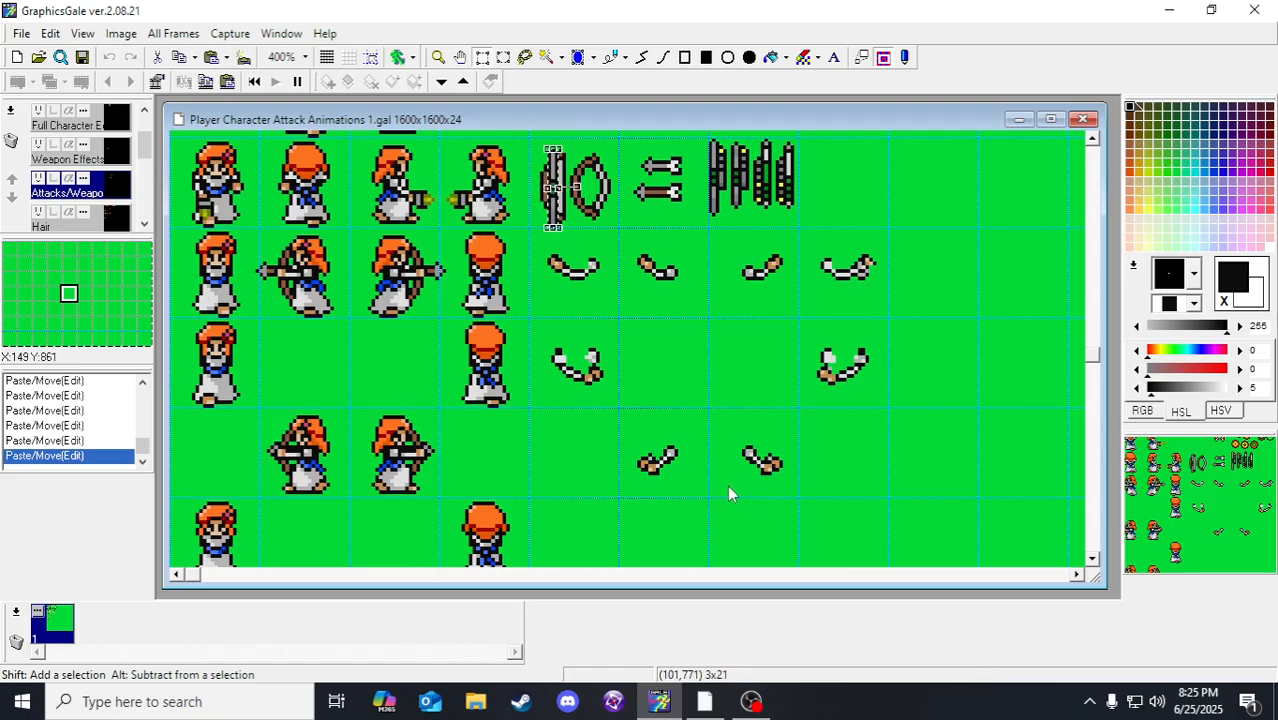
pyautogui.press('Left')
pyautogui.press('Left')
pyautogui.press('Left')
pyautogui.press('Left')
pyautogui.press('Left')
pyautogui.press('Left')
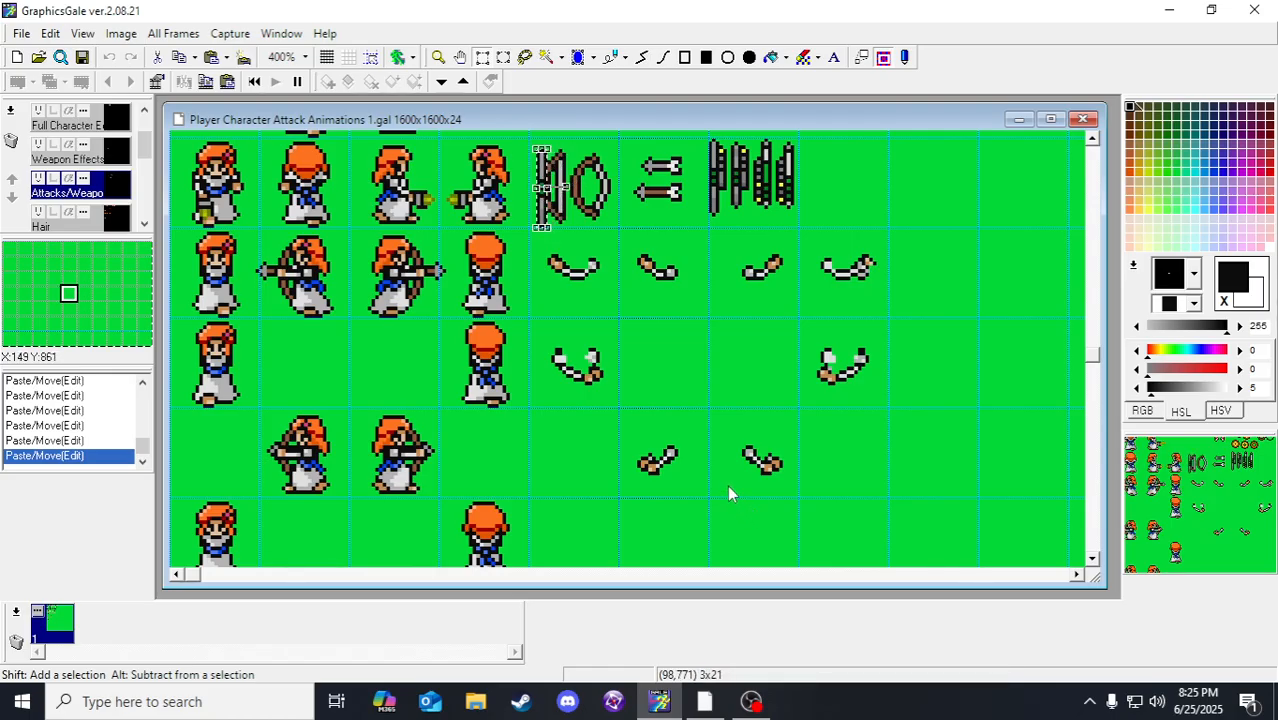
pyautogui.press('Left')
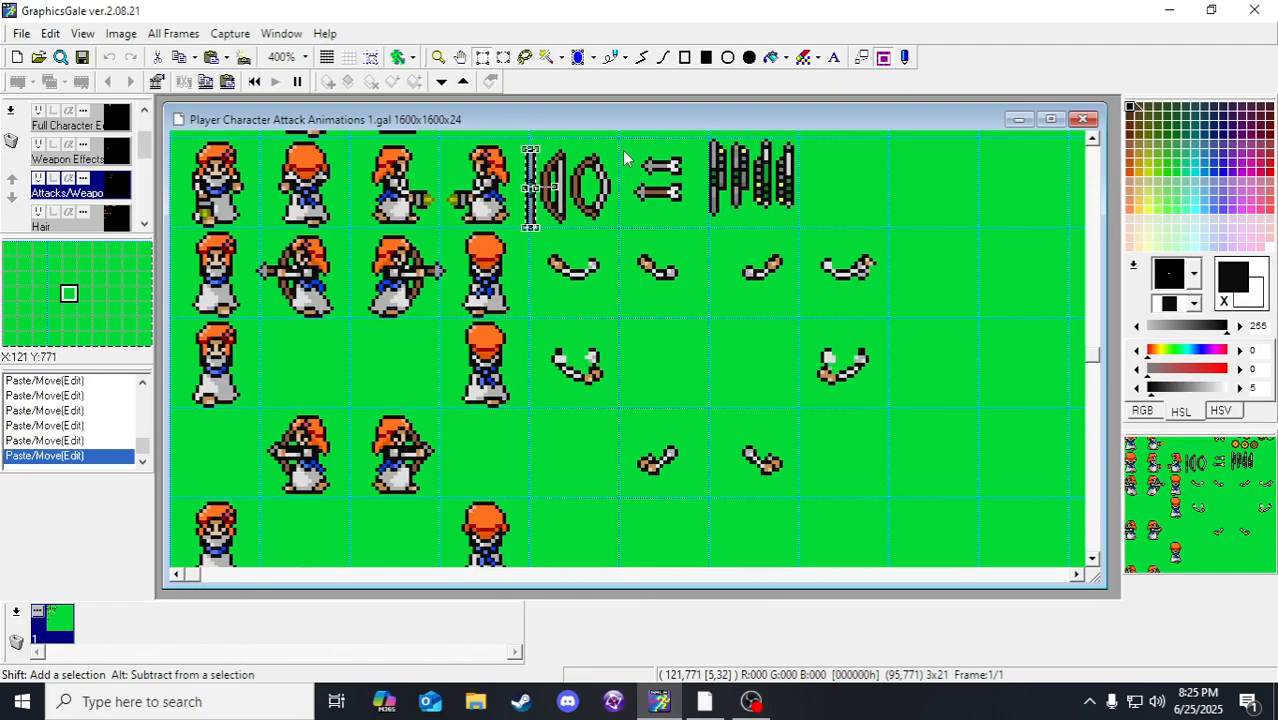
# Step: Shorten the copied limb strip beside the straight bow by one pixel at its lower end
pyautogui.scroll(4, 558, 240)
pyautogui.moveTo(555, 278); pyautogui.dragTo(636, 436)
pyautogui.scroll(-1, 620, 305)
pyautogui.click(482, 57)
pyautogui.click(538, 229)
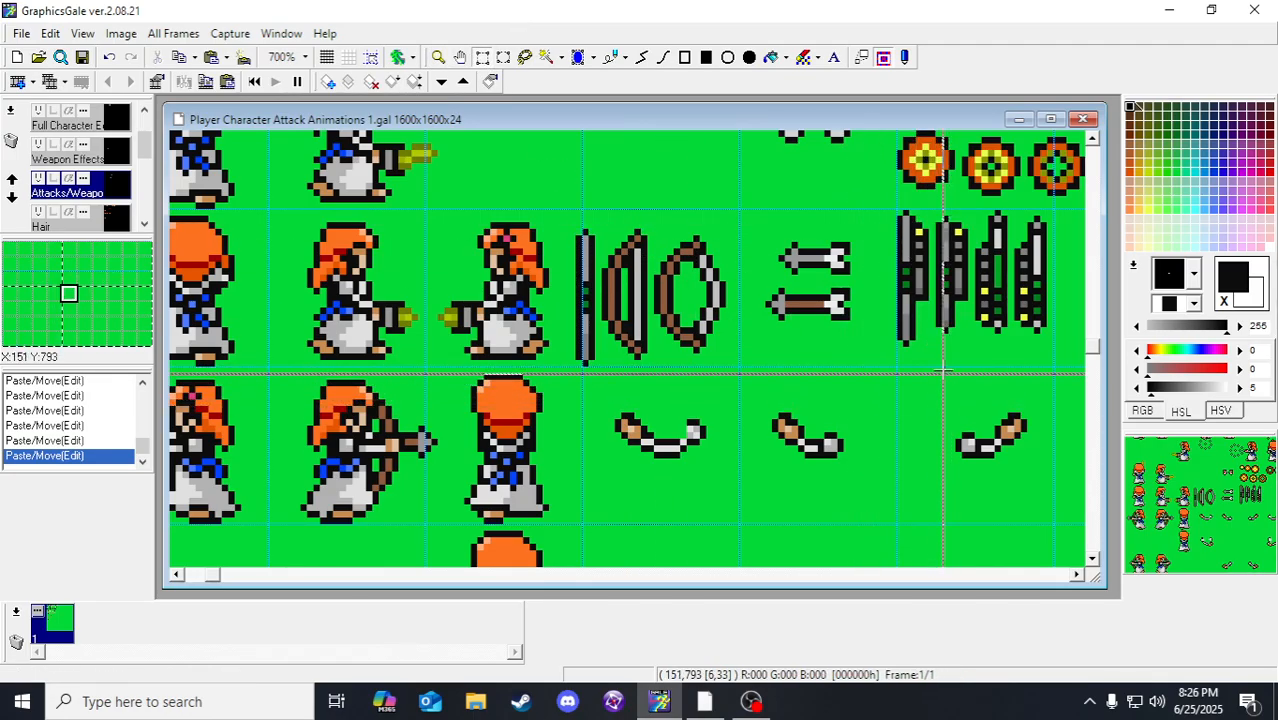
pyautogui.moveTo(570, 353); pyautogui.dragTo(594, 340)
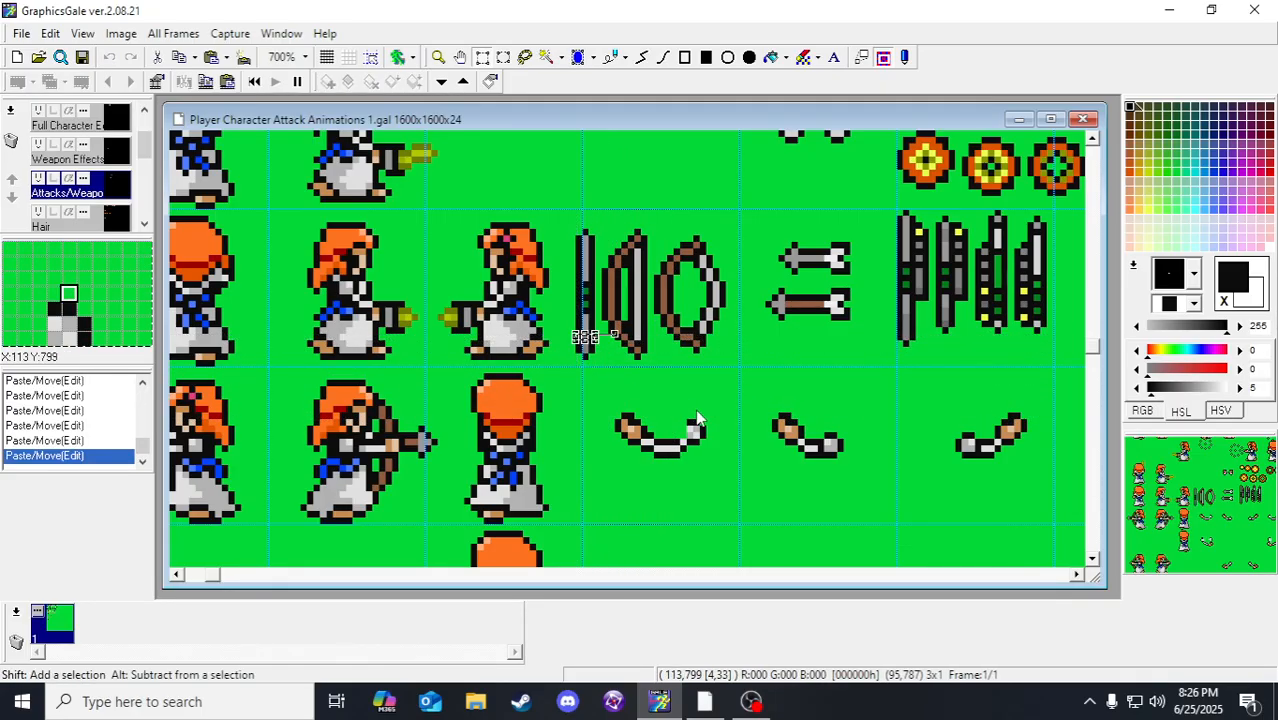
pyautogui.click(583, 364)
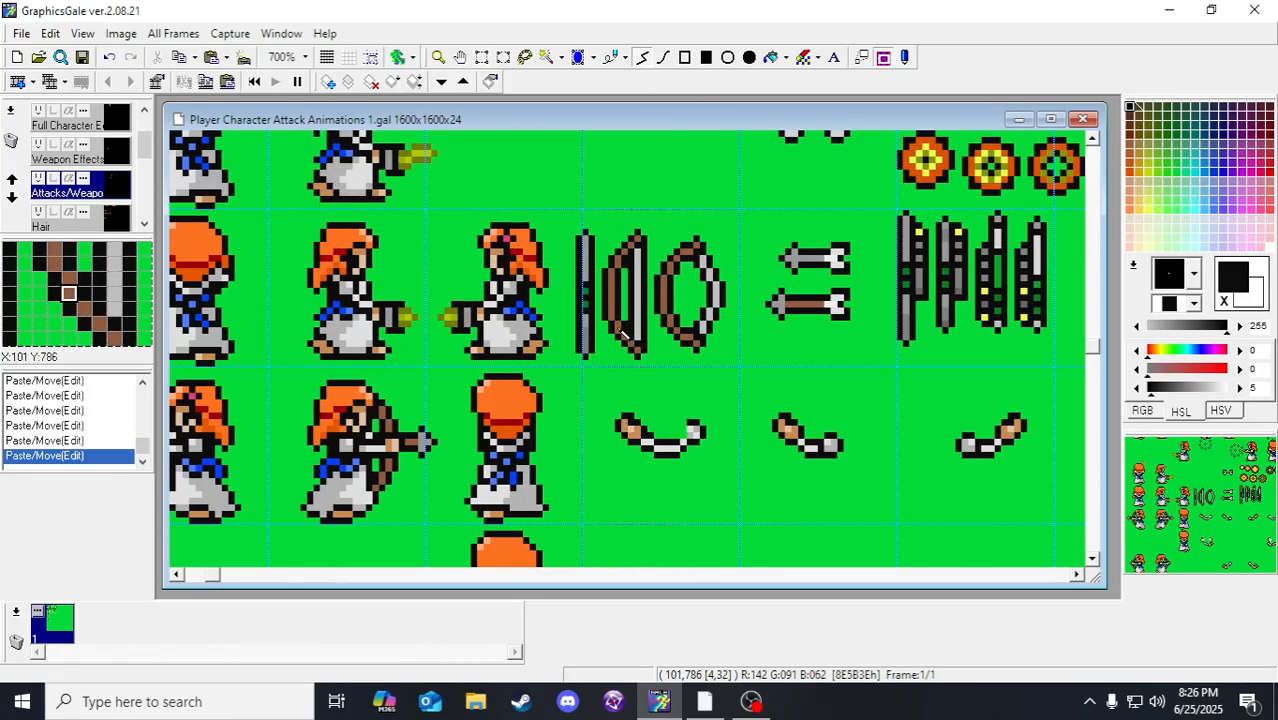
# Step: Recolour the limb strip beside the straight bow with the bow's brown and a darker brown of lightness 30
pyautogui.rightClick(626, 336)
pyautogui.click(589, 333)
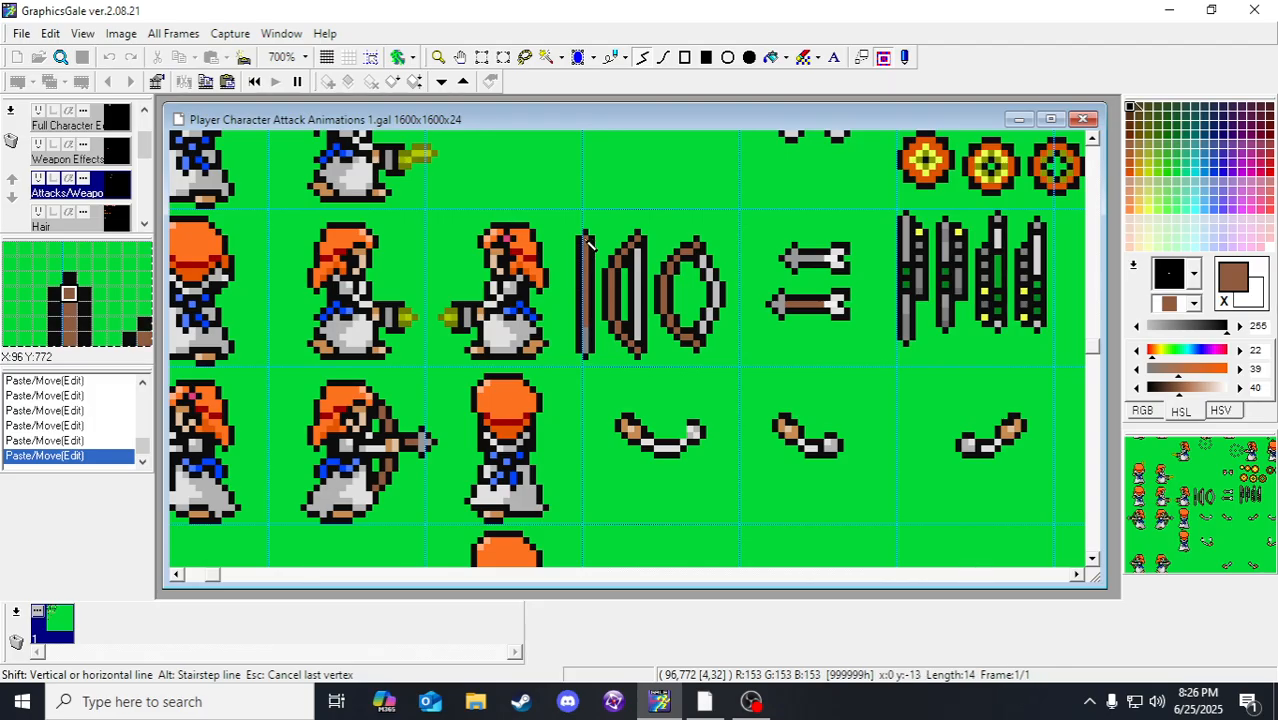
pyautogui.doubleClick(589, 244)
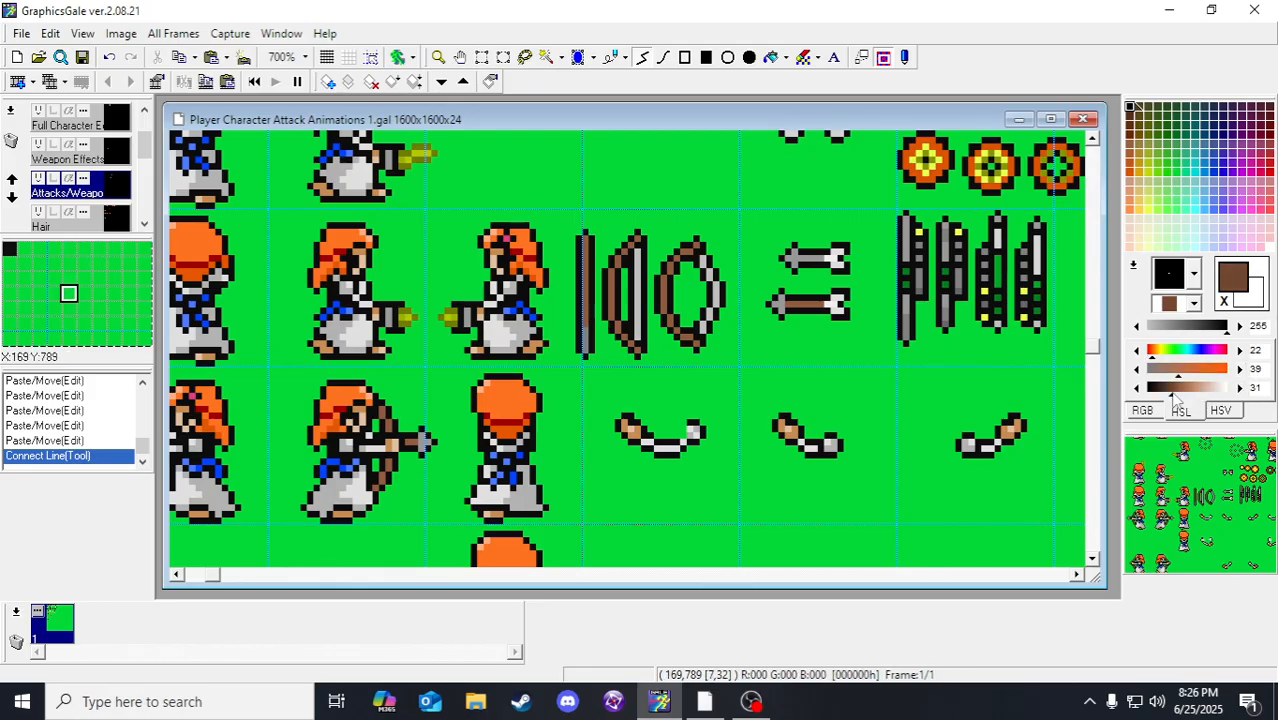
pyautogui.click(1136, 388)
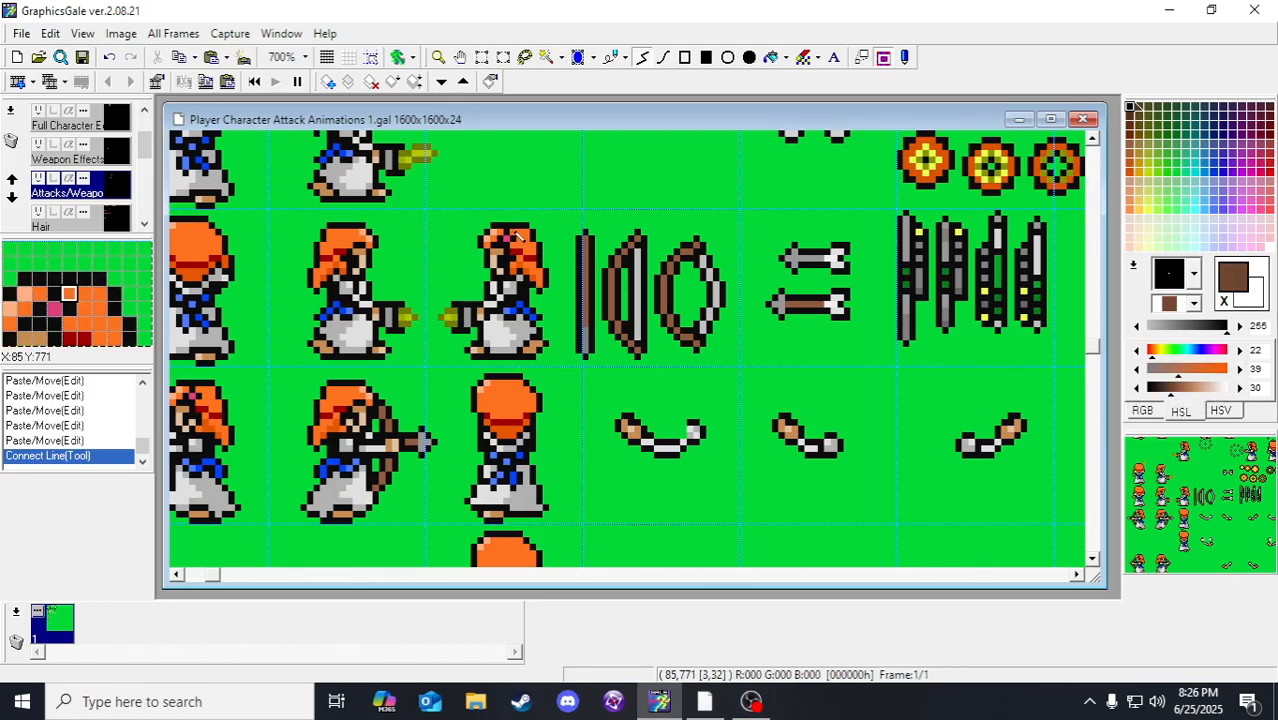
pyautogui.click(771, 57)
pyautogui.click(590, 320)
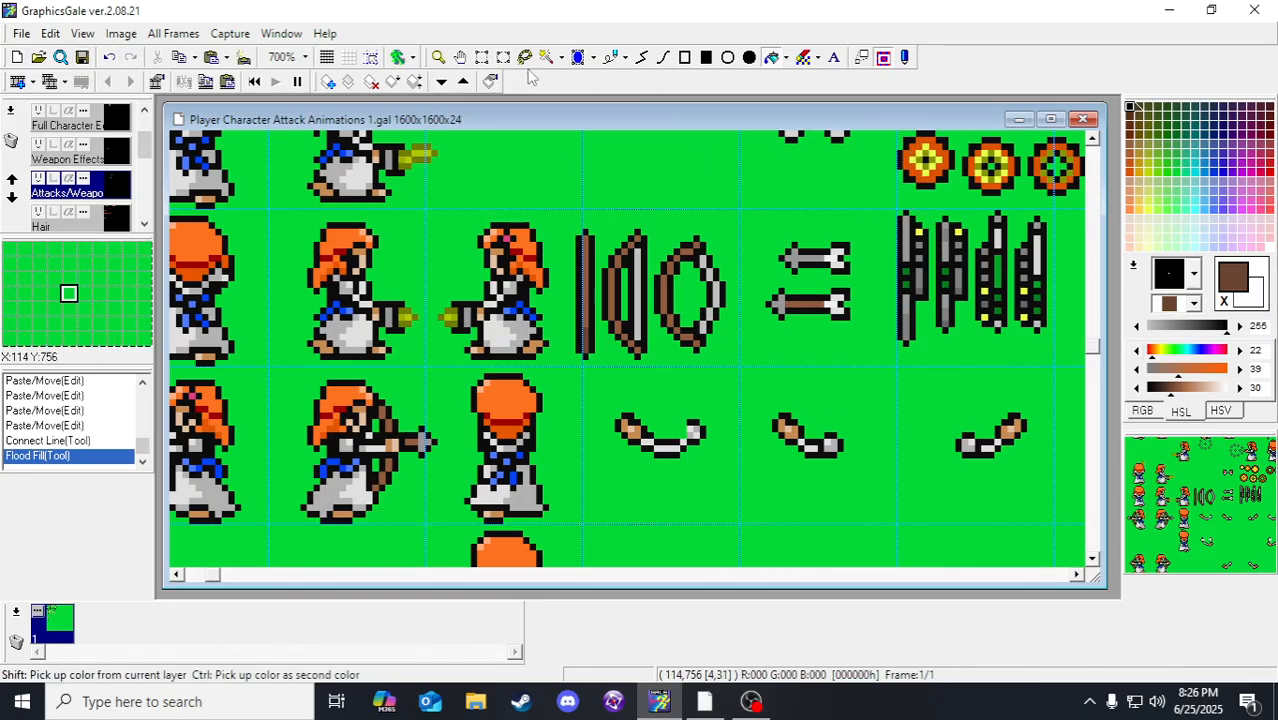
# Step: Place a copy of the second edge-on crossbow's limb strip between the curved bow and the arrows and trim its length
pyautogui.click(482, 57)
pyautogui.moveTo(937, 215); pyautogui.dragTo(731, 342)
pyautogui.press('Down')
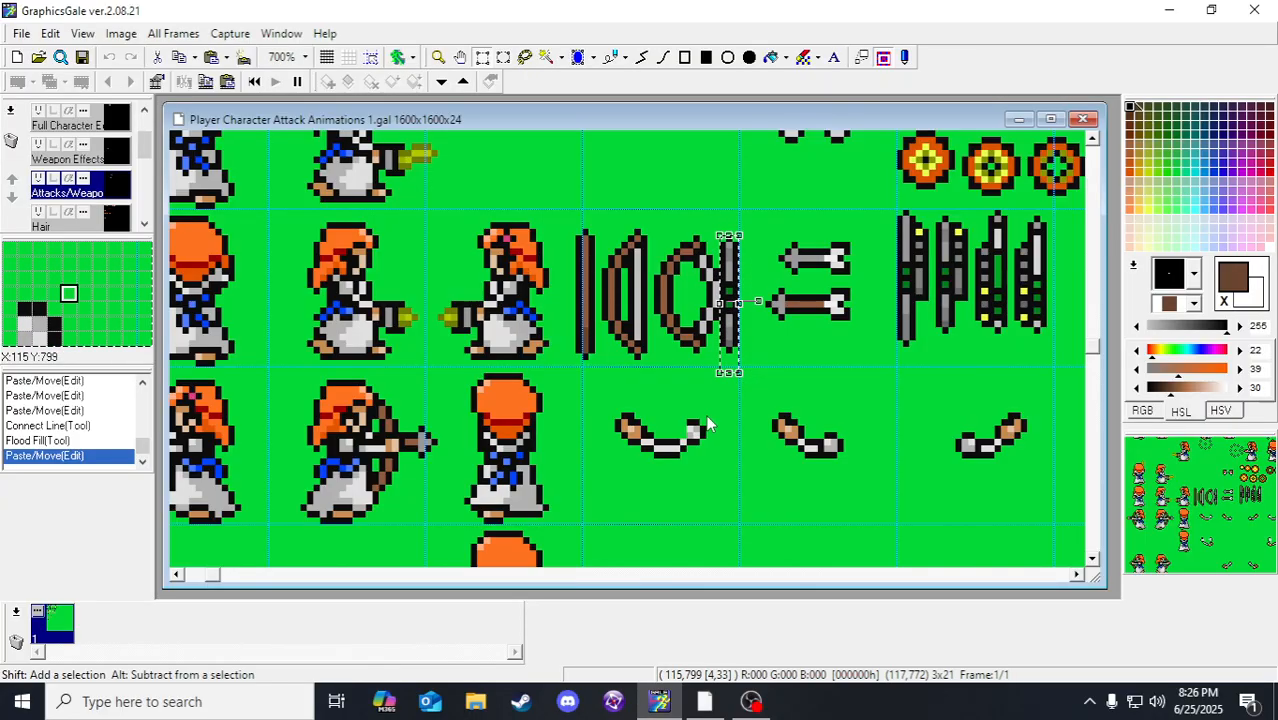
pyautogui.moveTo(733, 340)
pyautogui.mouseDown()
pyautogui.moveTo(599, 285)
pyautogui.moveTo(728, 335)
pyautogui.moveTo(750, 321)
pyautogui.mouseUp()
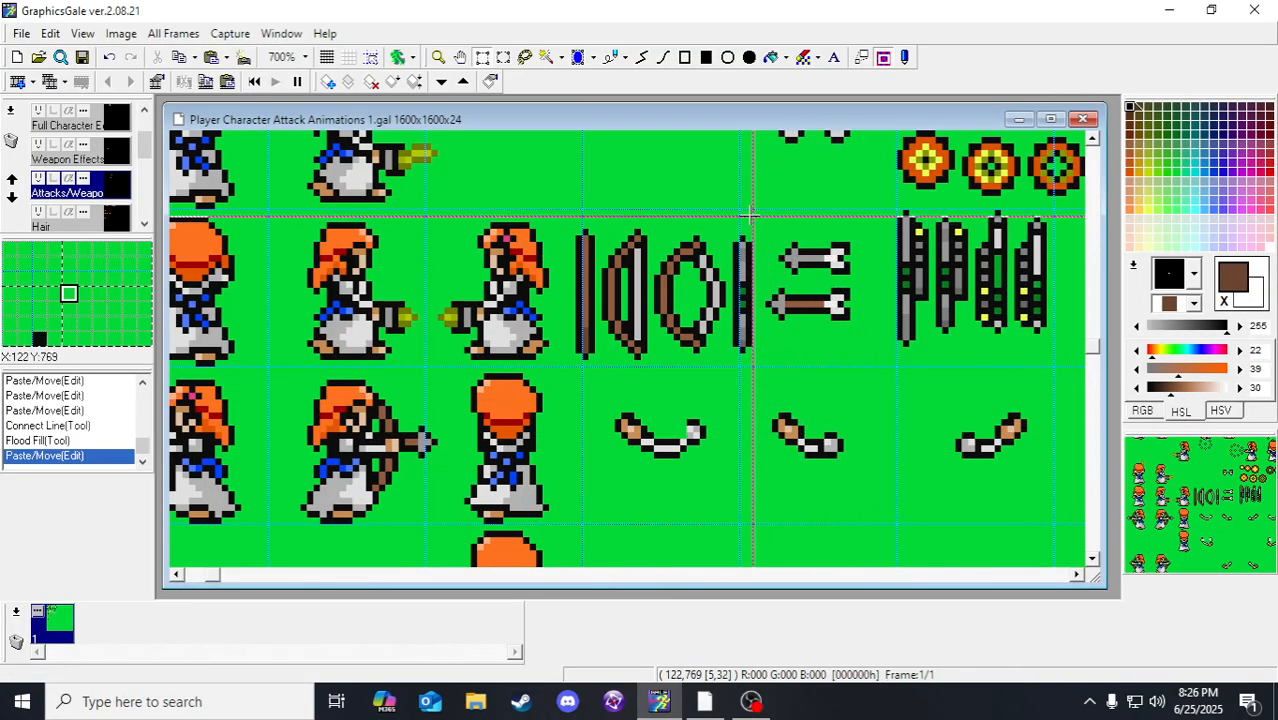
pyautogui.moveTo(765, 218); pyautogui.dragTo(875, 375)
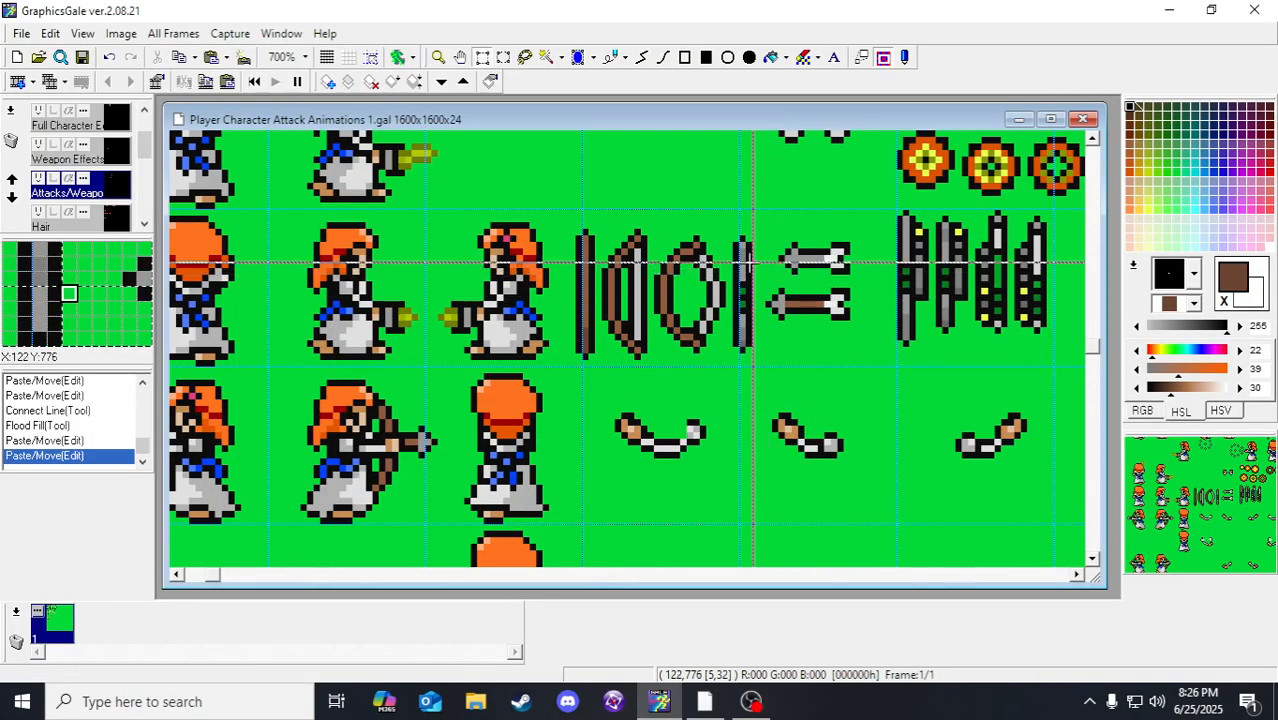
# Step: Recolour the new limb strip beside the curved bow using the brown sampled from the straight bow
pyautogui.click(771, 57)
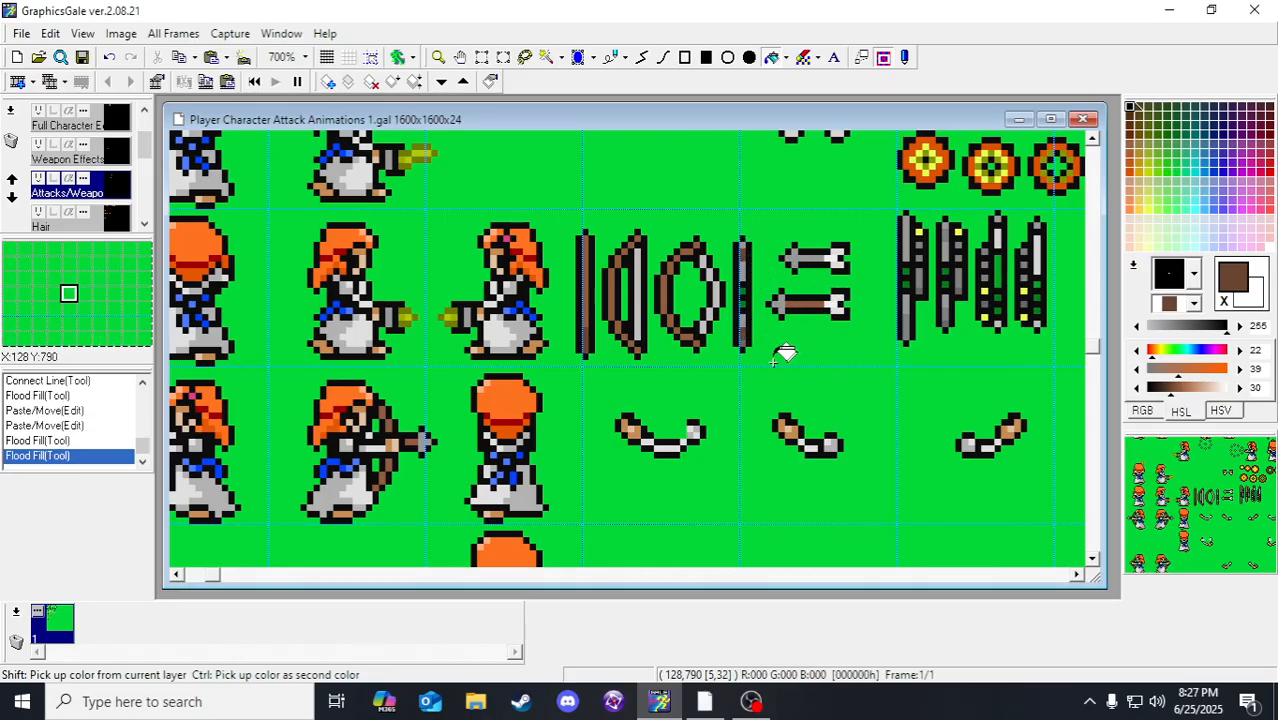
pyautogui.rightClick(610, 285)
pyautogui.click(745, 240)
pyautogui.click(758, 338)
pyautogui.click(643, 58)
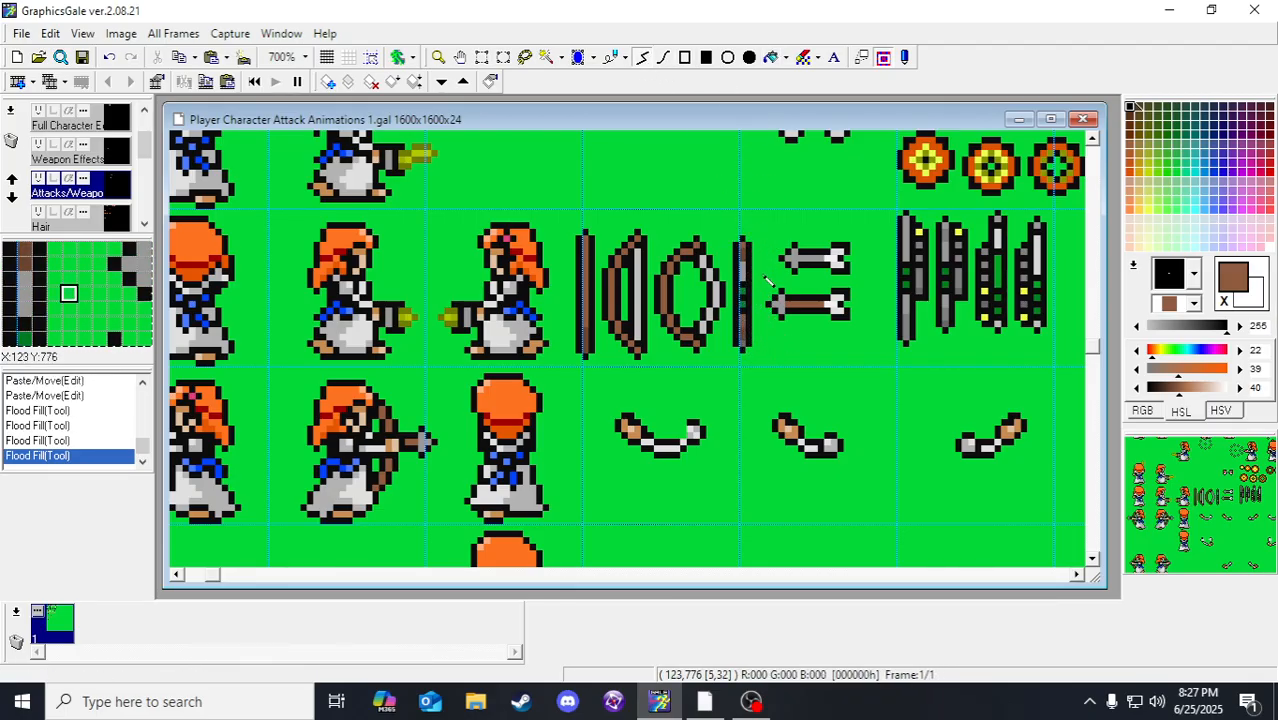
pyautogui.click(745, 262)
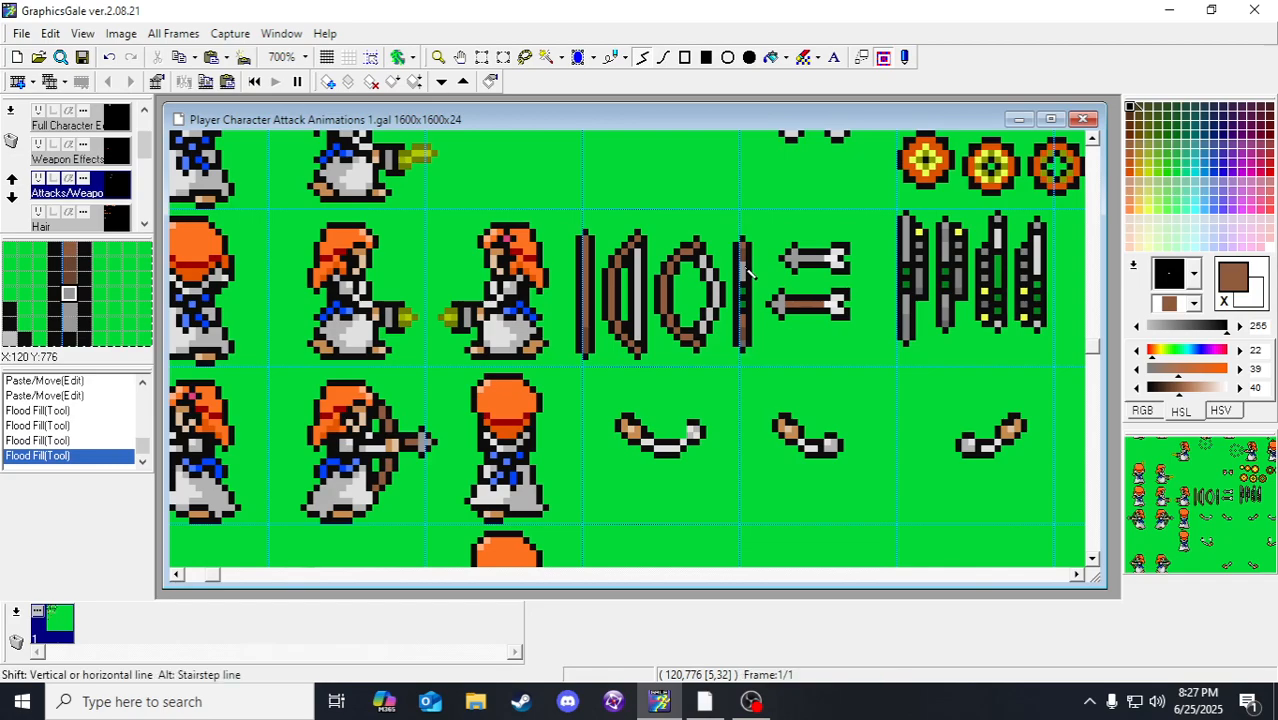
pyautogui.doubleClick(745, 343)
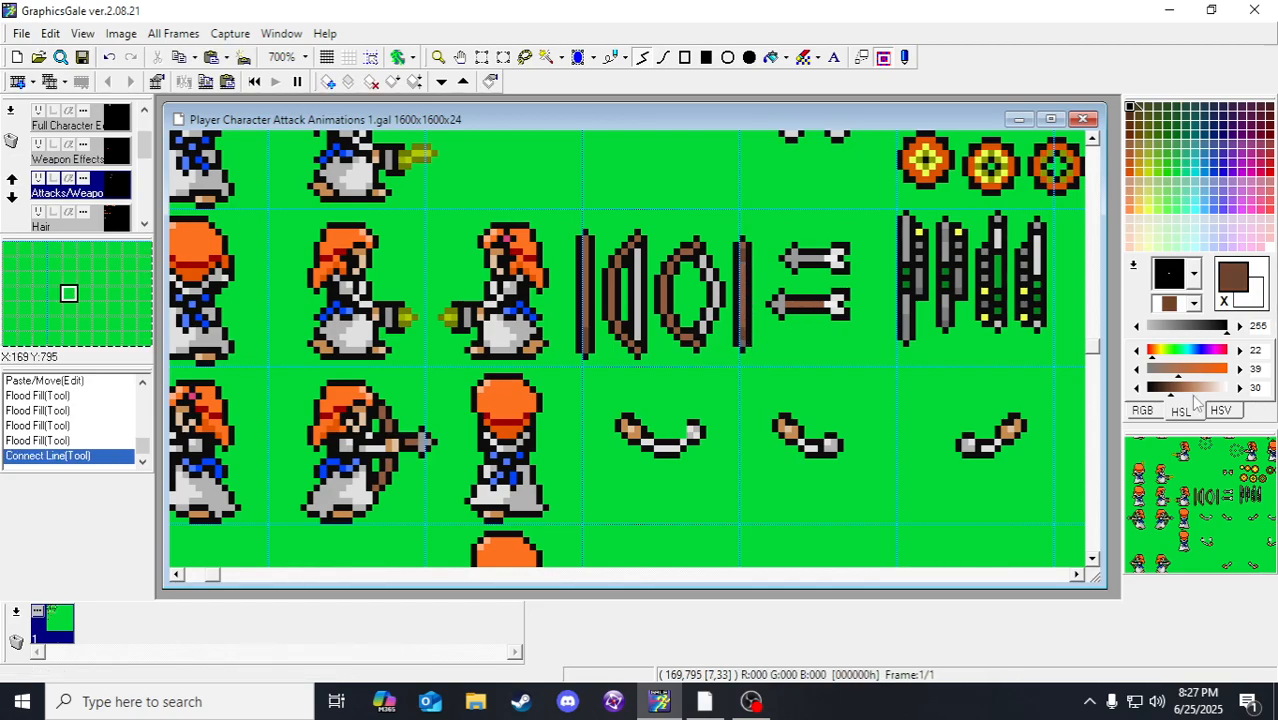
# Step: Darken the brown to lightness 20 and fill the remaining section of the limb strip beside the curved bow
pyautogui.click(1137, 389)
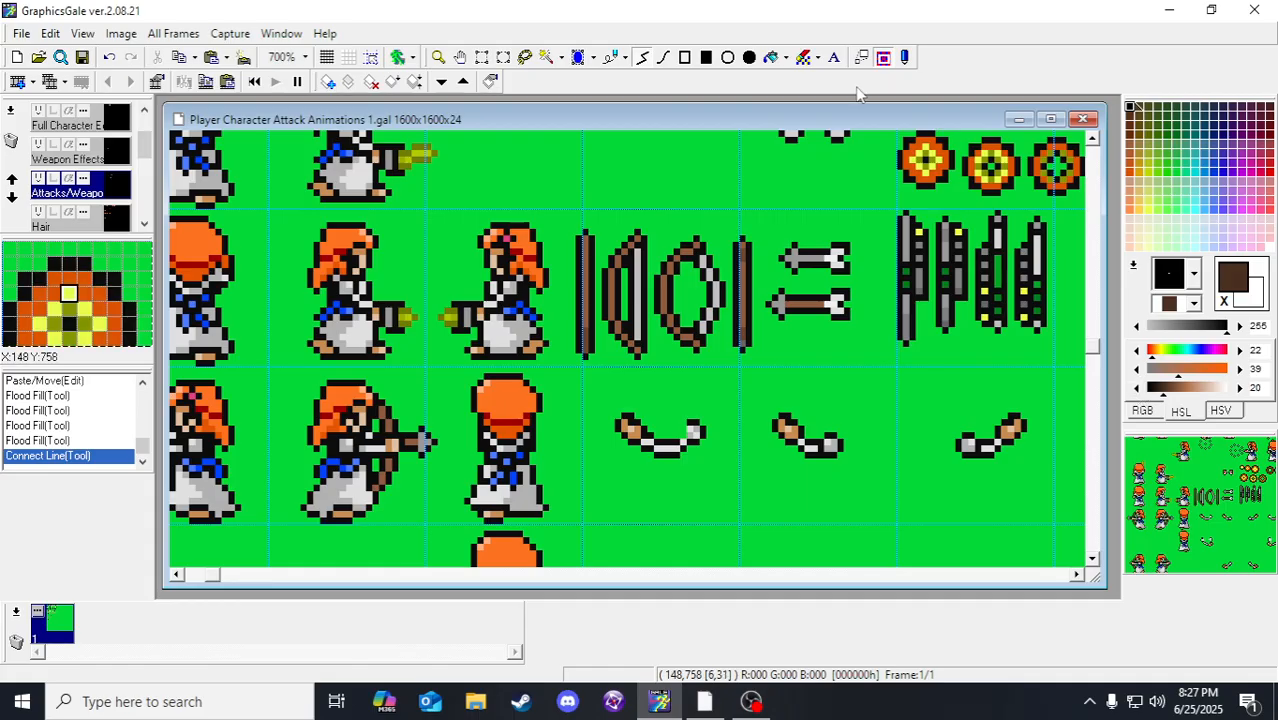
pyautogui.click(771, 57)
pyautogui.click(751, 330)
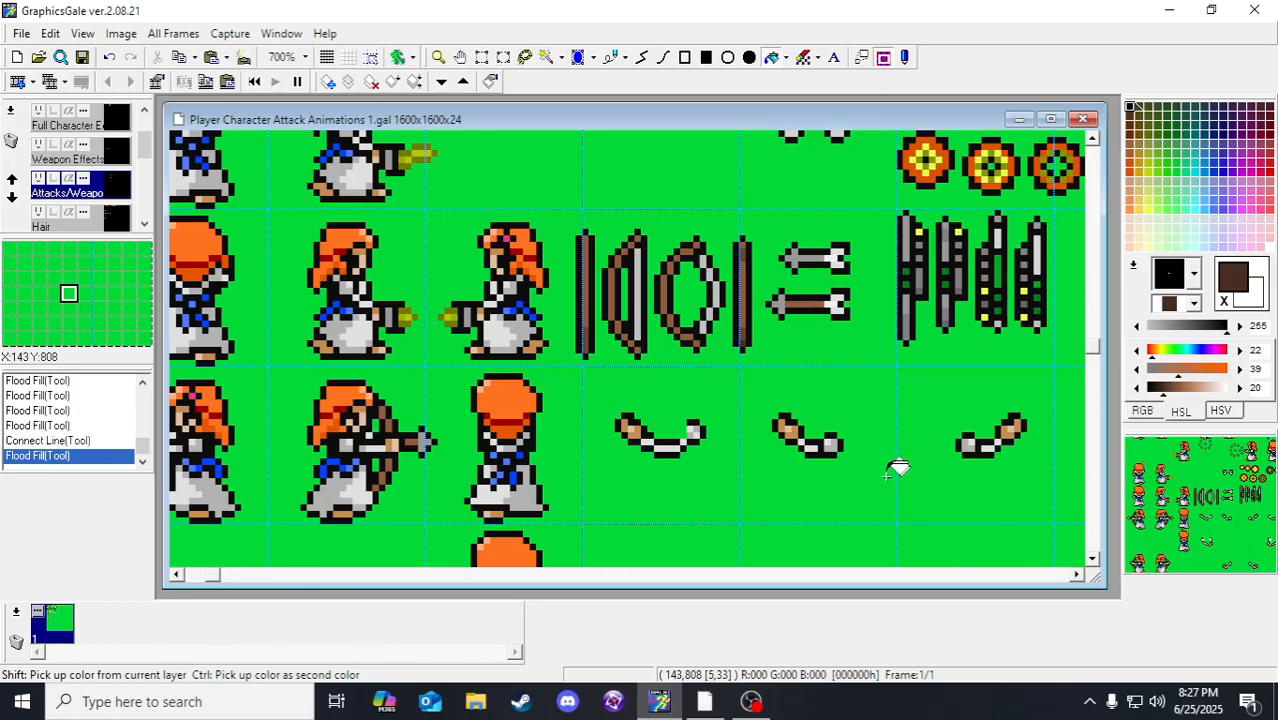
pyautogui.moveTo(823, 337); pyautogui.dragTo(725, 383)
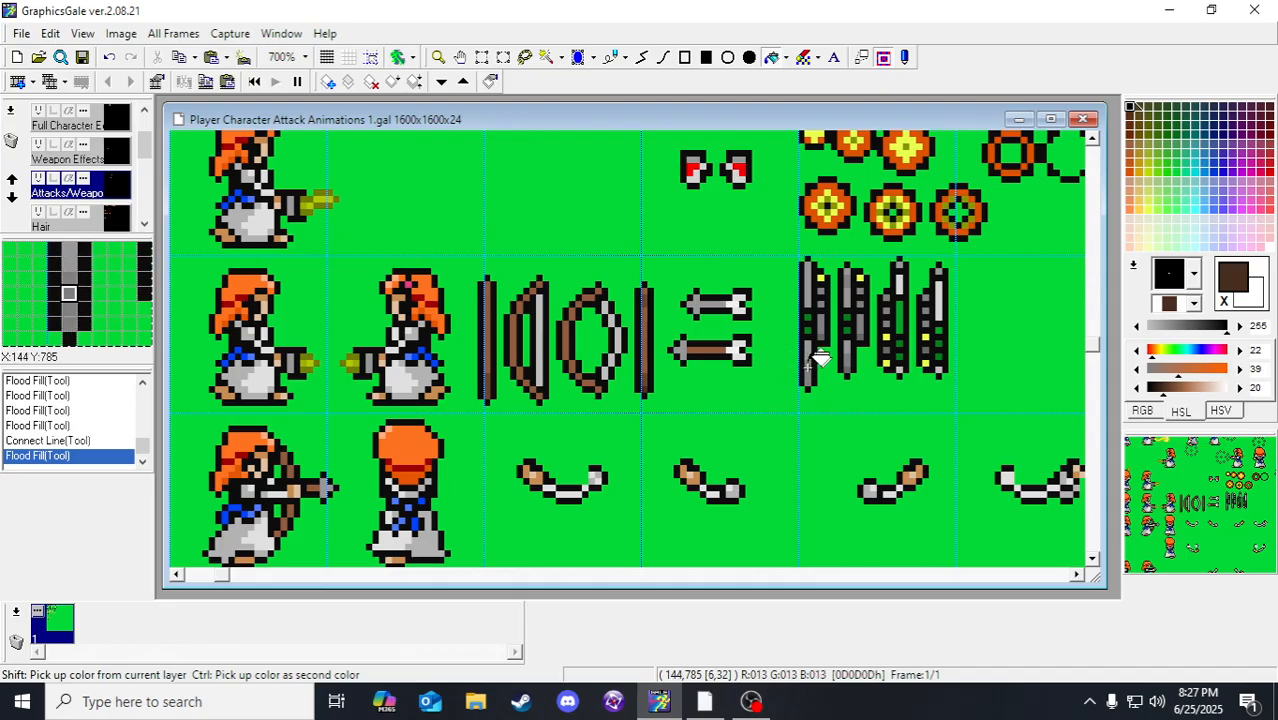
pyautogui.moveTo(651, 418); pyautogui.dragTo(697, 405)
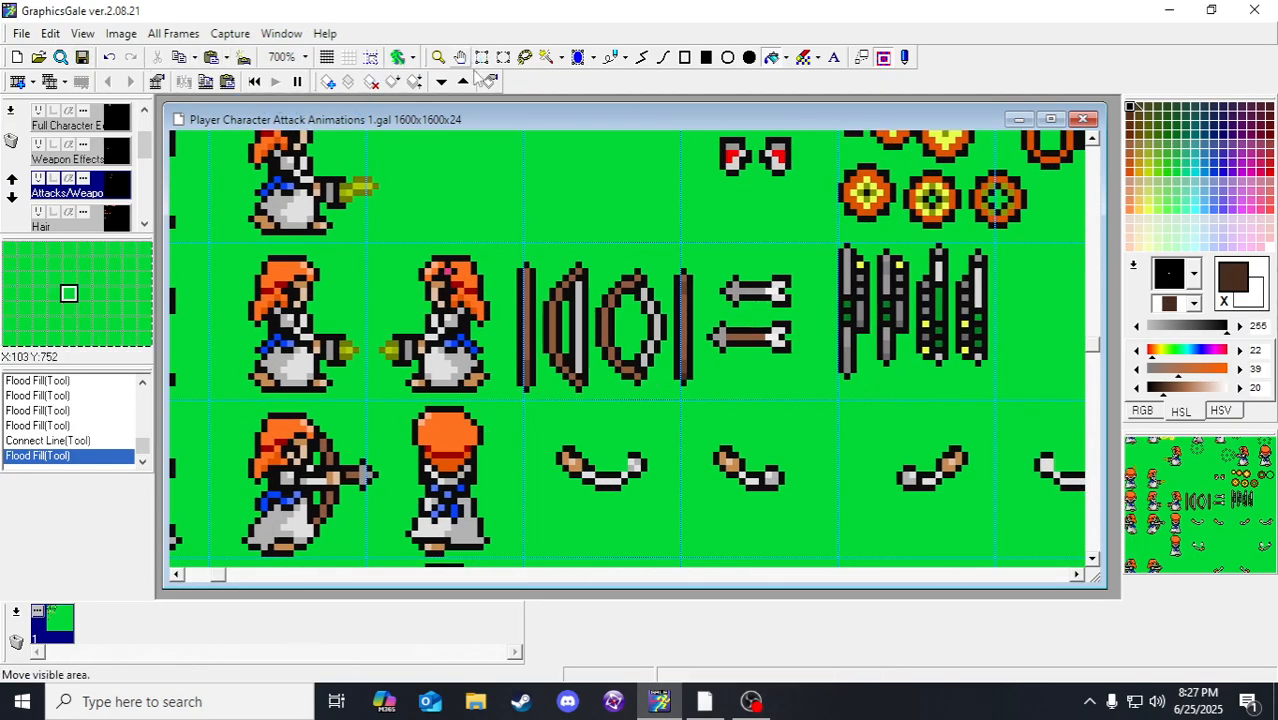
pyautogui.scroll(-1, 687, 288)
pyautogui.scroll(1, 639, 217)
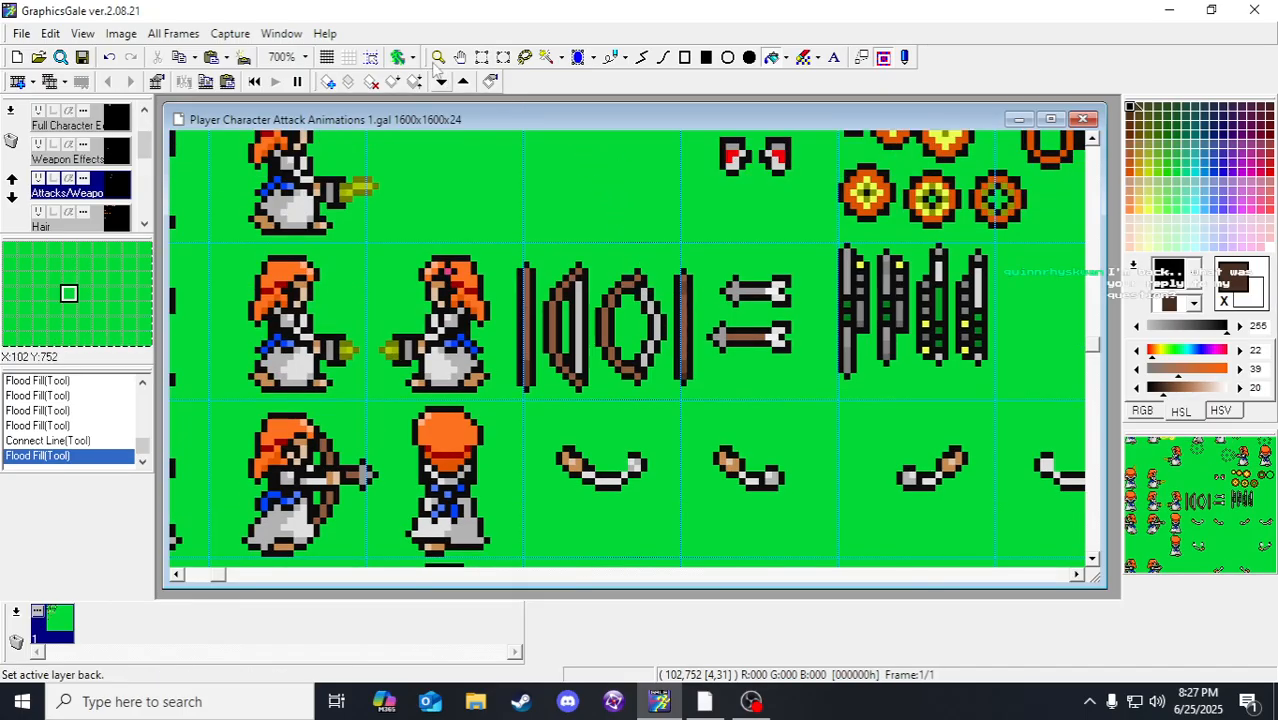
# Step: Select the row of bow sprites in the weapon cell and shift them a few pixels left
pyautogui.click(483, 58)
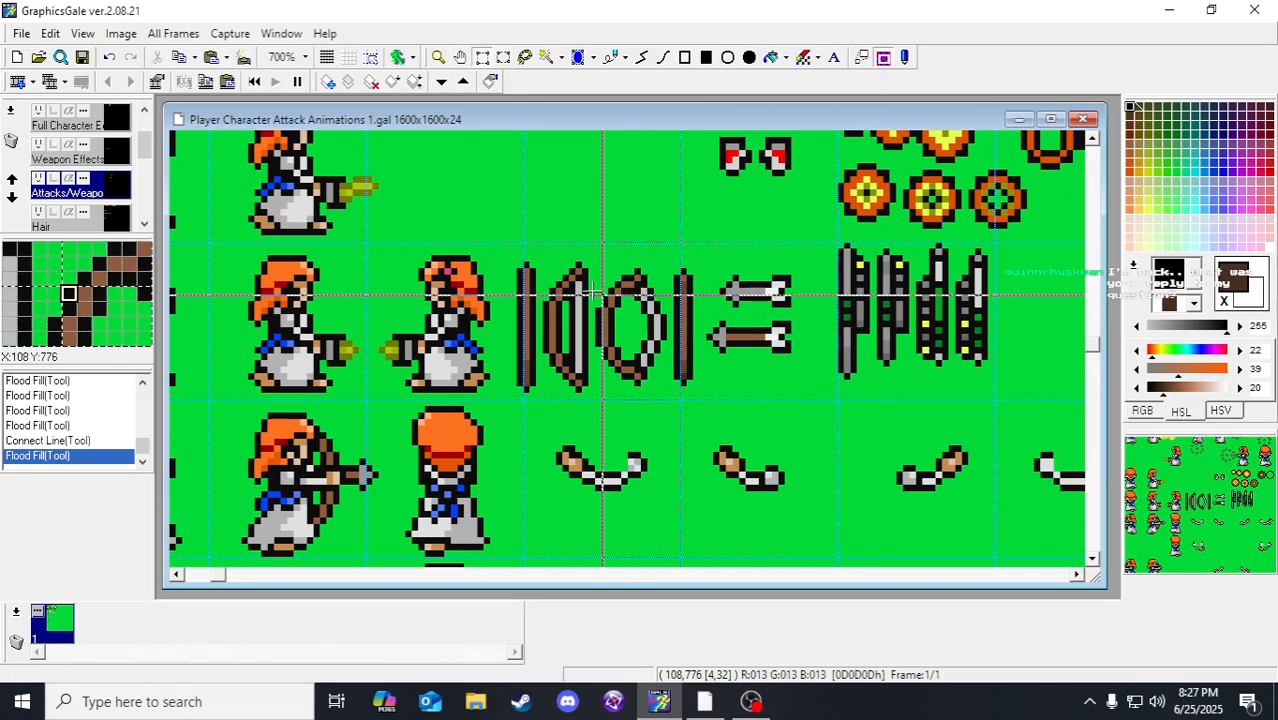
pyautogui.moveTo(513, 251); pyautogui.dragTo(699, 408)
pyautogui.press('Left')
pyautogui.press('Left')
pyautogui.press('Left')
pyautogui.click(686, 411)
# Step: Move the leftmost straight bow sprite rightward past the curved and round bows
pyautogui.moveTo(497, 249); pyautogui.dragTo(525, 399)
pyautogui.press('Right')
pyautogui.press('Right')
pyautogui.press('Right')
pyautogui.press('Right')
pyautogui.press('Right')
pyautogui.press('Right')
pyautogui.press('Right')
pyautogui.press('Right')
pyautogui.press('Right')
pyautogui.press('Right')
pyautogui.press('Right')
pyautogui.press('Right')
pyautogui.press('Right')
pyautogui.press('Right')
pyautogui.press('Right')
pyautogui.press('Right')
pyautogui.press('Right')
pyautogui.press('Right')
pyautogui.press('Right')
pyautogui.press('Right')
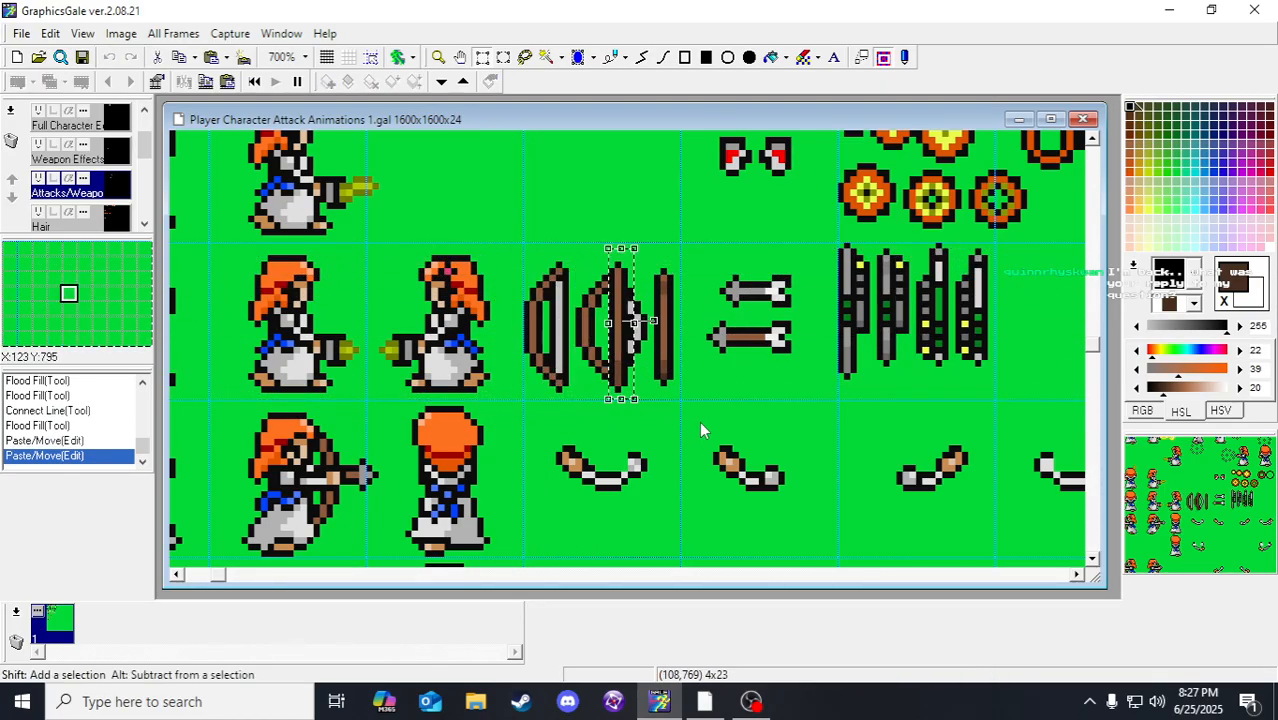
# Step: Move the other straight bow sprite rightward so it sits on the far side of the one just moved
pyautogui.moveTo(654, 252); pyautogui.dragTo(678, 396)
pyautogui.press('Right')
pyautogui.press('Right')
pyautogui.press('Right')
pyautogui.press('Right')
pyautogui.press('Right')
pyautogui.press('Right')
pyautogui.press('Right')
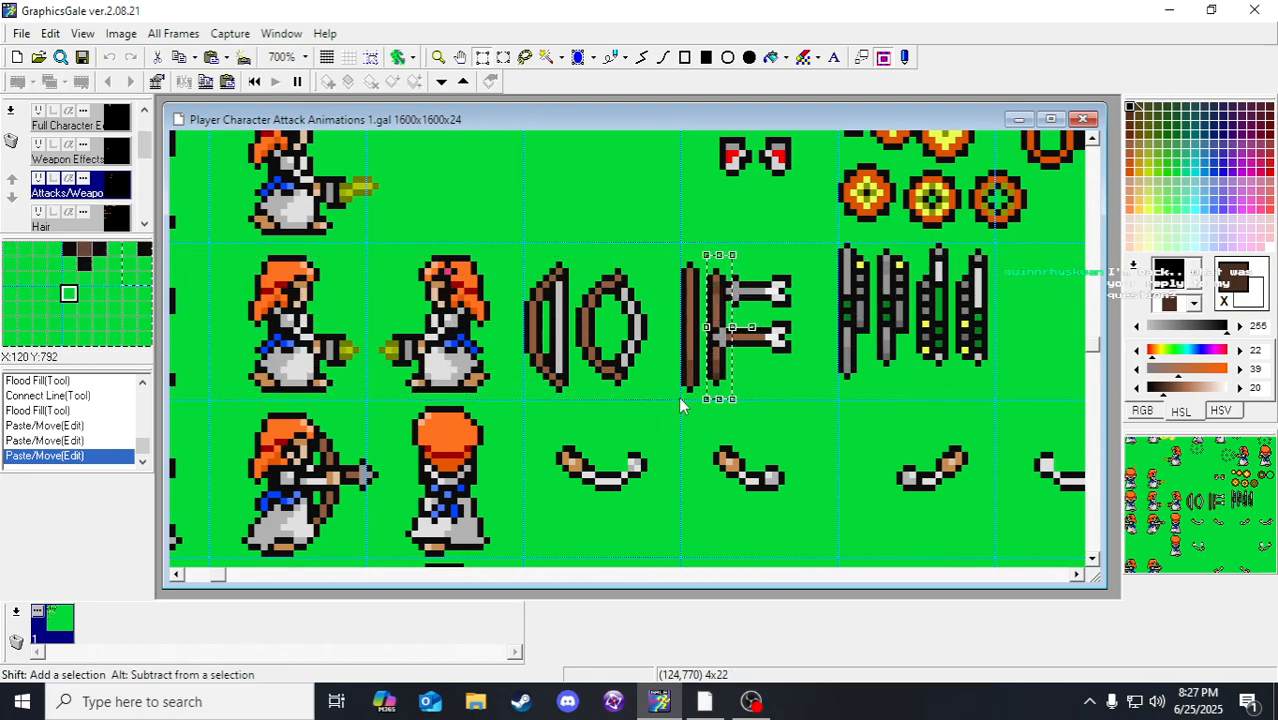
# Step: Shift both straight bow sprites together a few pixels left, next to the round bow
pyautogui.moveTo(666, 255); pyautogui.dragTo(747, 400)
pyautogui.press('Left')
pyautogui.press('Left')
pyautogui.press('Left')
pyautogui.press('Left')
pyautogui.click(755, 393)
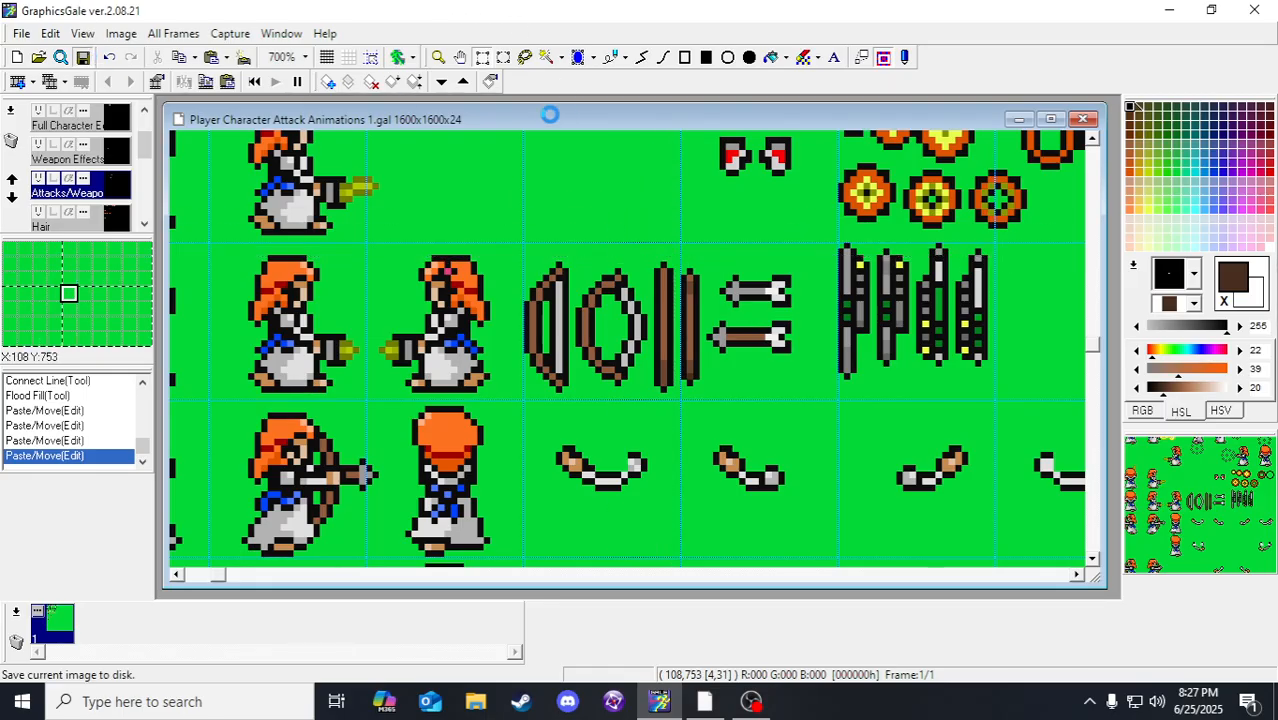
# Step: Make the Weapon Effects layer active
pyautogui.click(437, 57)
pyautogui.rightClick(561, 344)
pyautogui.rightClick(561, 344)
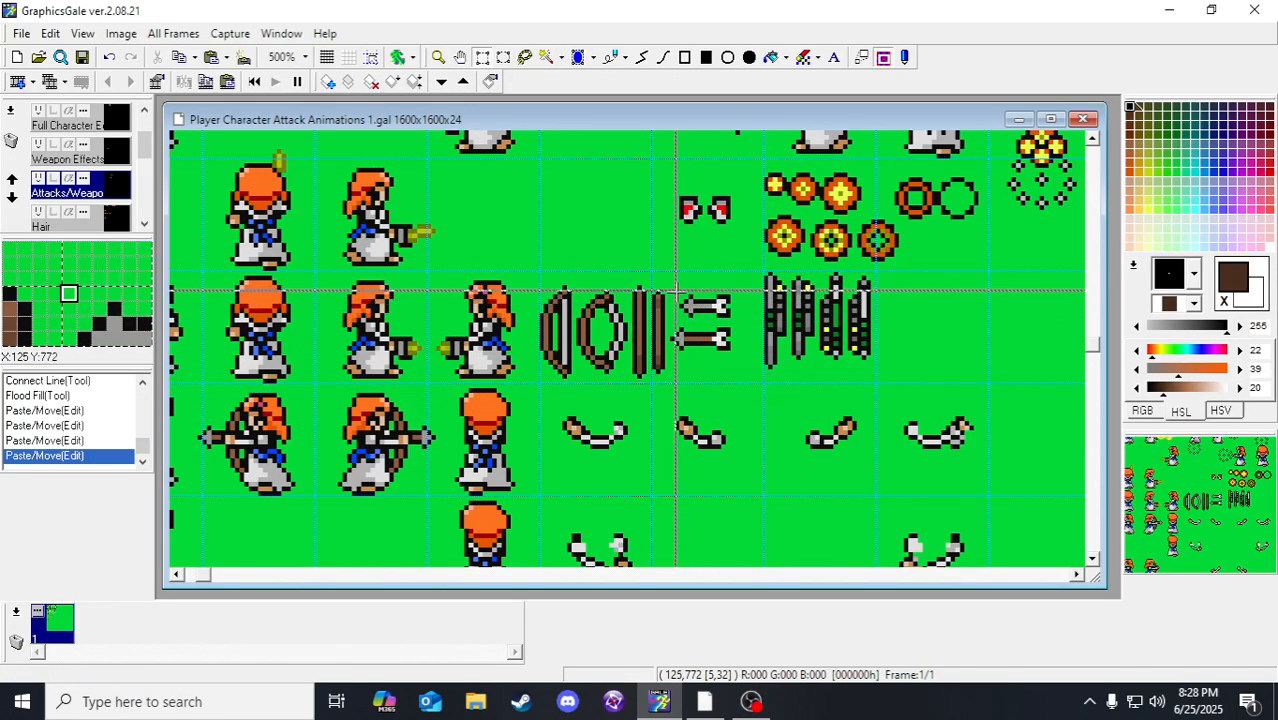
pyautogui.moveTo(744, 365); pyautogui.dragTo(730, 379)
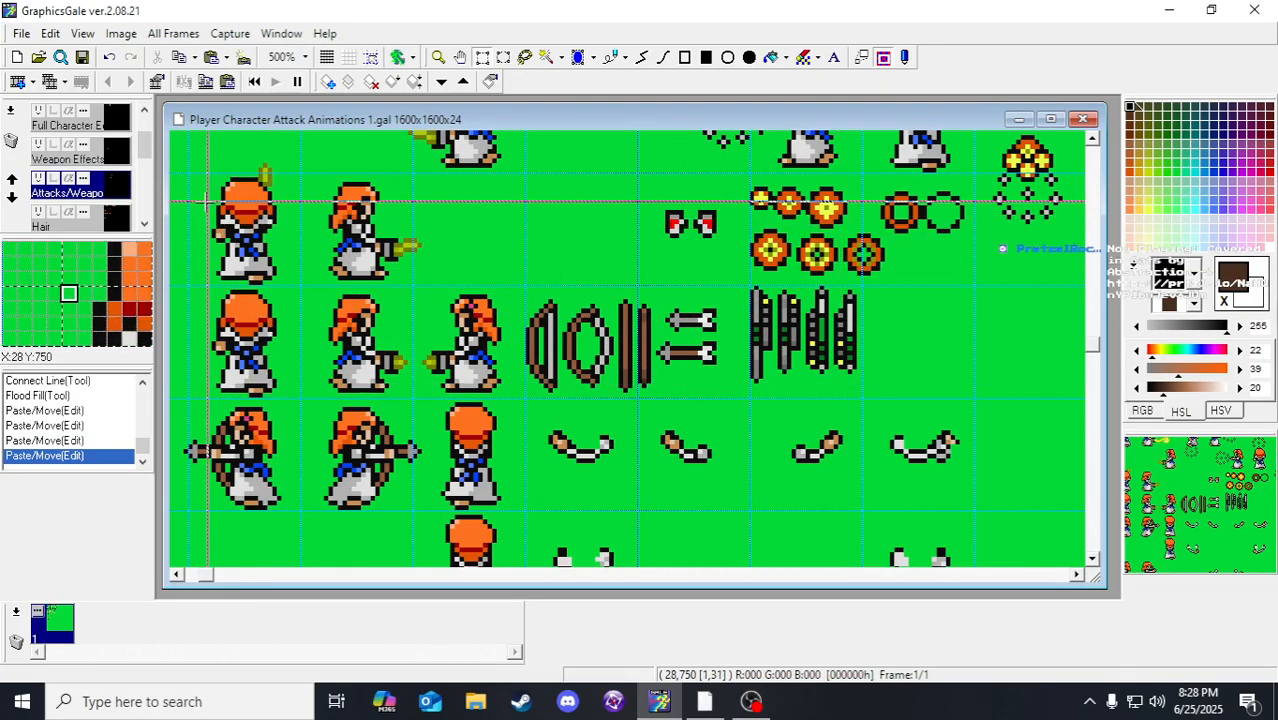
pyautogui.click(67, 158)
pyautogui.moveTo(662, 292); pyautogui.dragTo(732, 378)
pyautogui.moveTo(673, 341); pyautogui.dragTo(692, 341)
pyautogui.rightClick(686, 337)
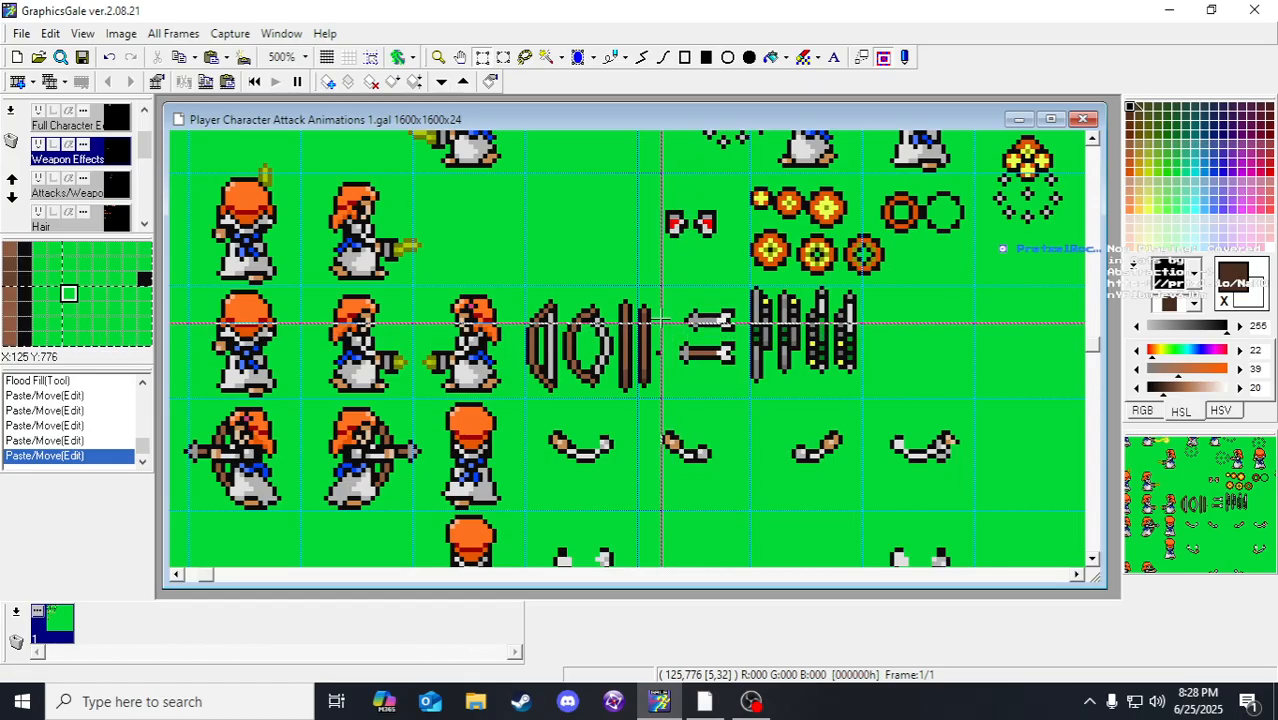
pyautogui.hotkey('ctrl', 'z')
# Step: Move both complete arrow sprites right and slightly up, against the grey weapon sprites
pyautogui.moveTo(652, 304); pyautogui.dragTo(759, 390)
pyautogui.press('Up')
pyautogui.click(759, 390)
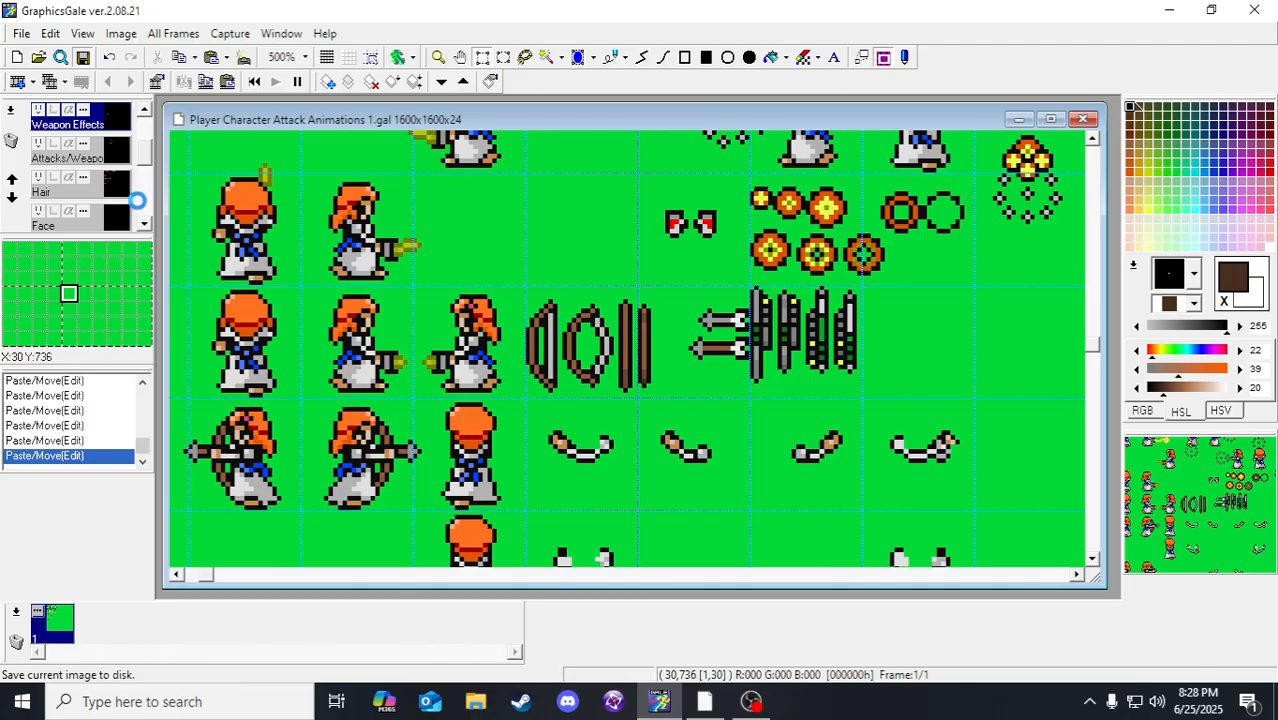
# Step: On the Attacks/Weapo layer, duplicate the two straight bow sprites and place the copies directly beside the originals
pyautogui.click(113, 170)
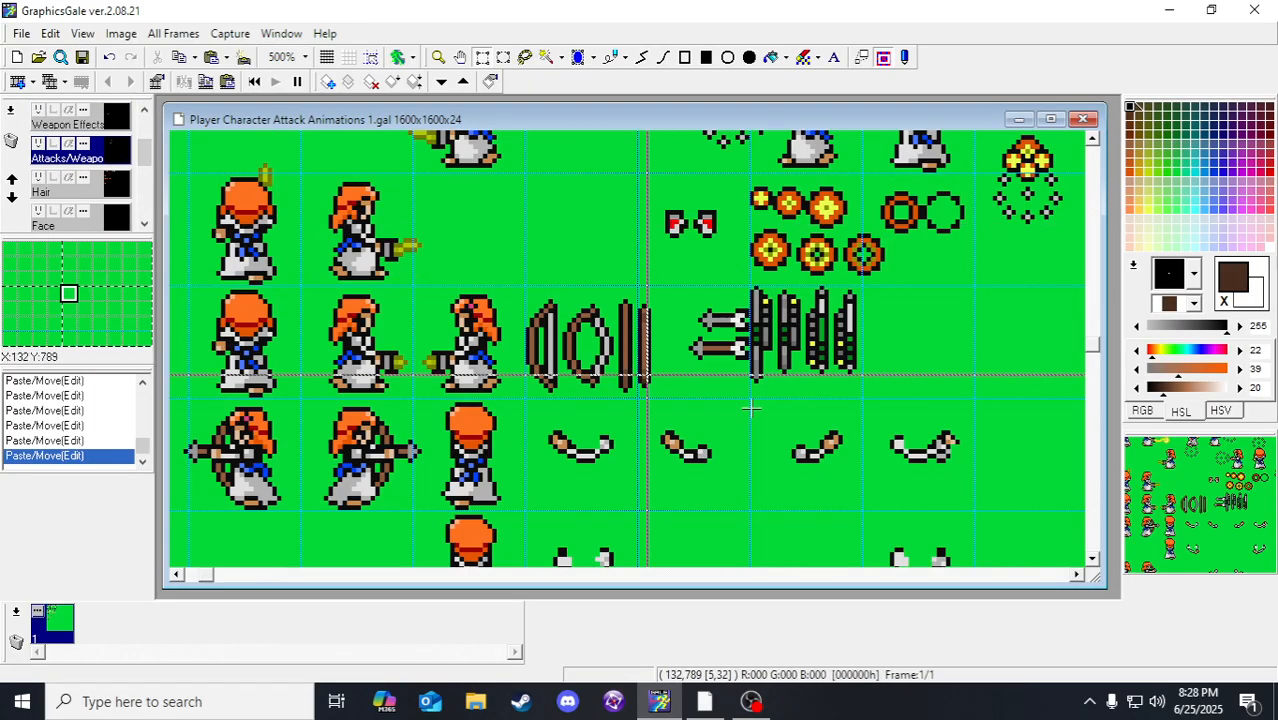
pyautogui.scroll(-2, 590, 337)
pyautogui.scroll(1, 590, 337)
pyautogui.scroll(1, 590, 337)
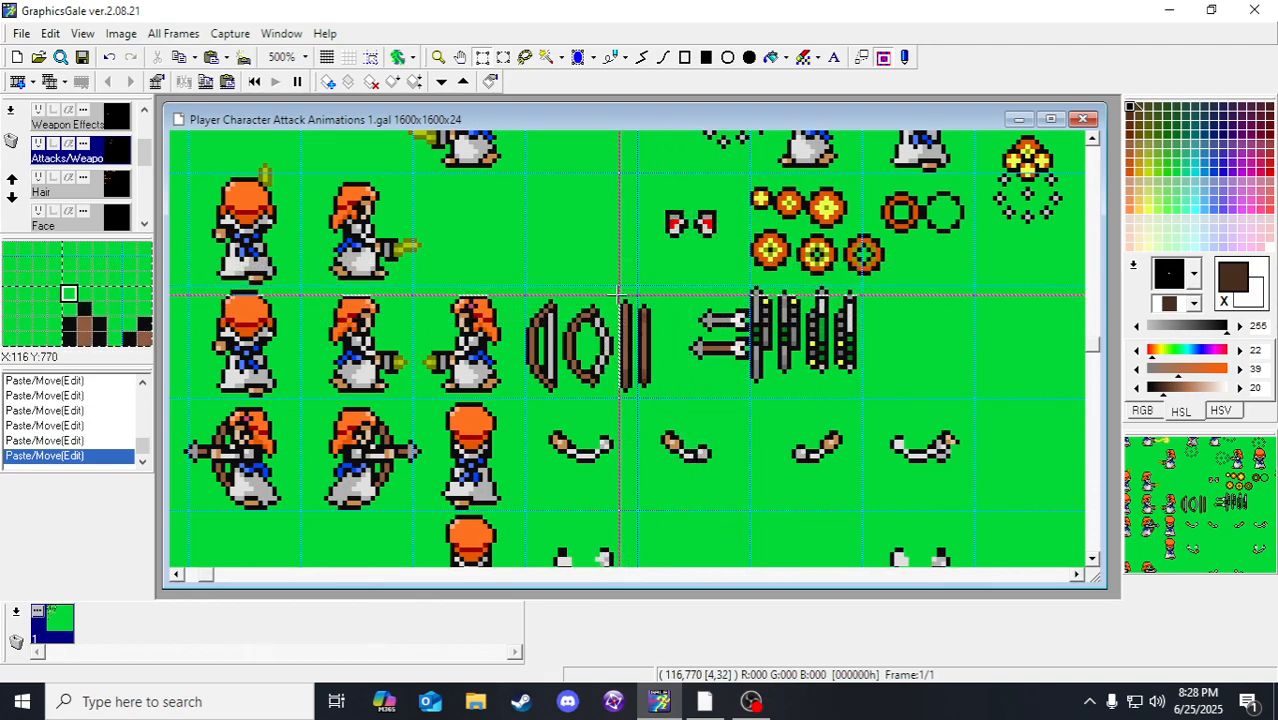
pyautogui.moveTo(620, 298); pyautogui.dragTo(696, 397)
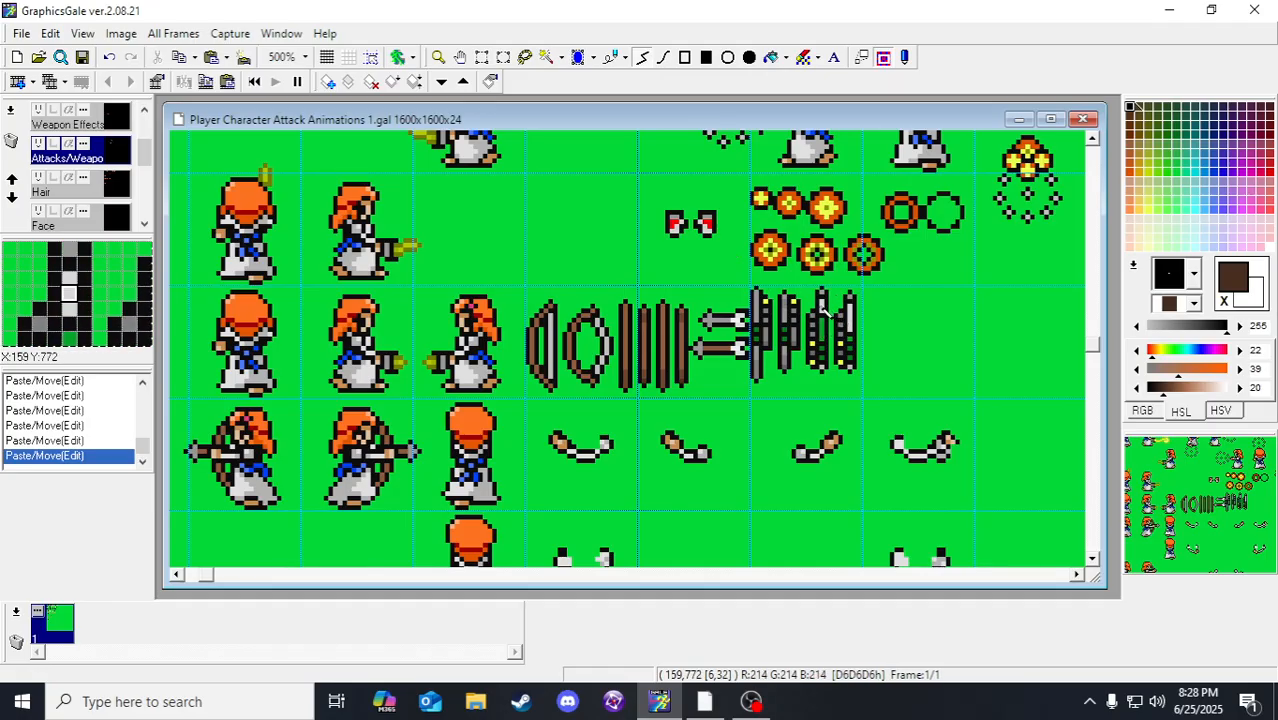
# Step: Pick the near-black outline colour and draw dark lines along the two copied straight bows
pyautogui.rightClick(554, 313)
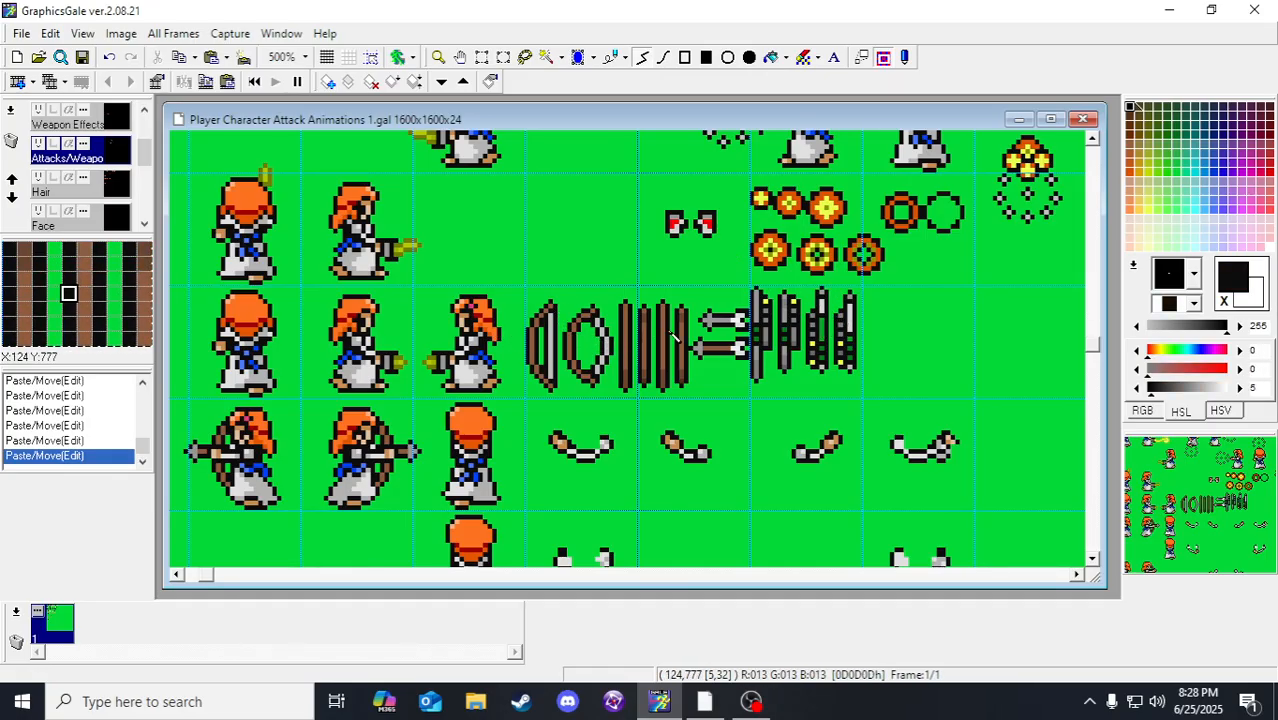
pyautogui.moveTo(665, 313); pyautogui.dragTo(672, 375)
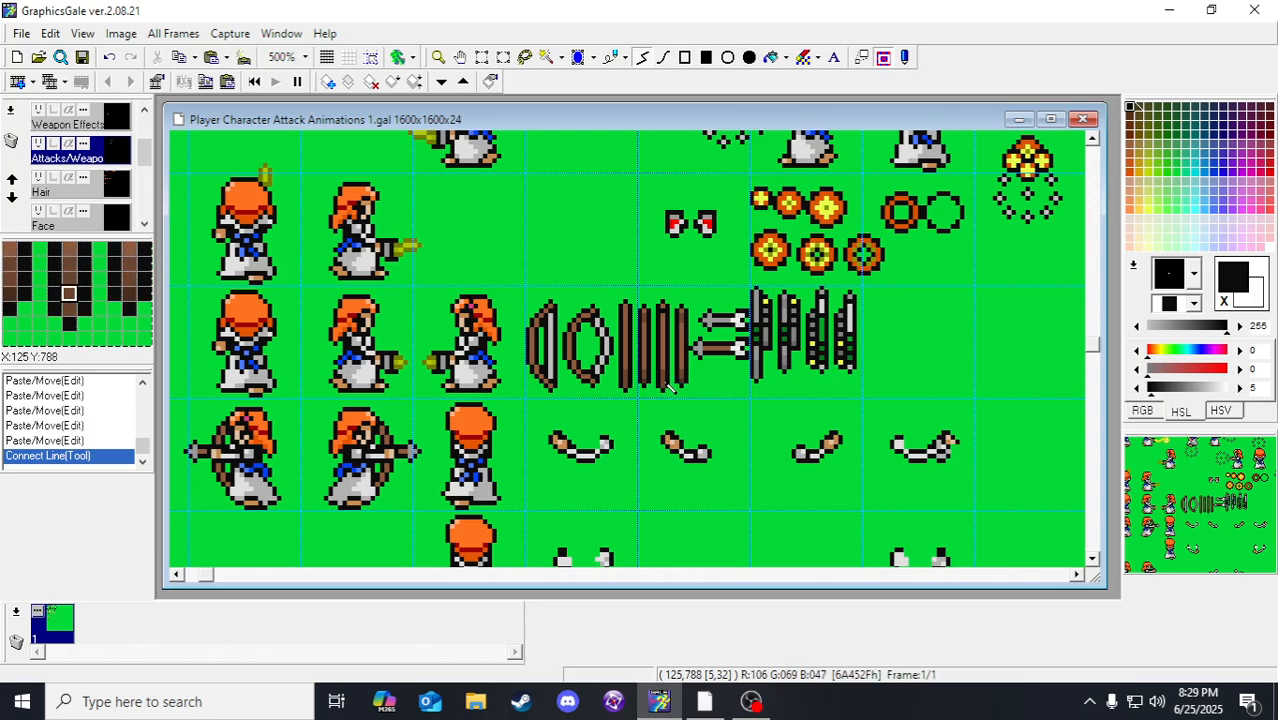
pyautogui.moveTo(670, 388); pyautogui.dragTo(706, 394)
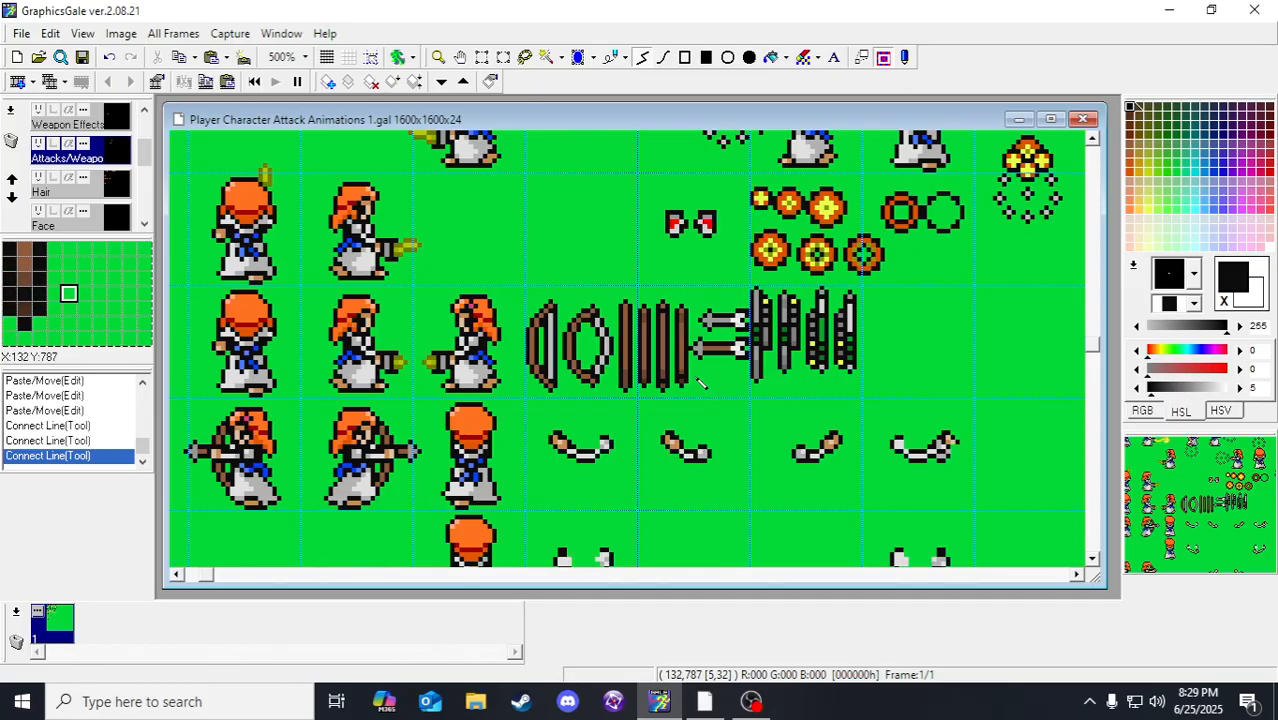
pyautogui.doubleClick(685, 316)
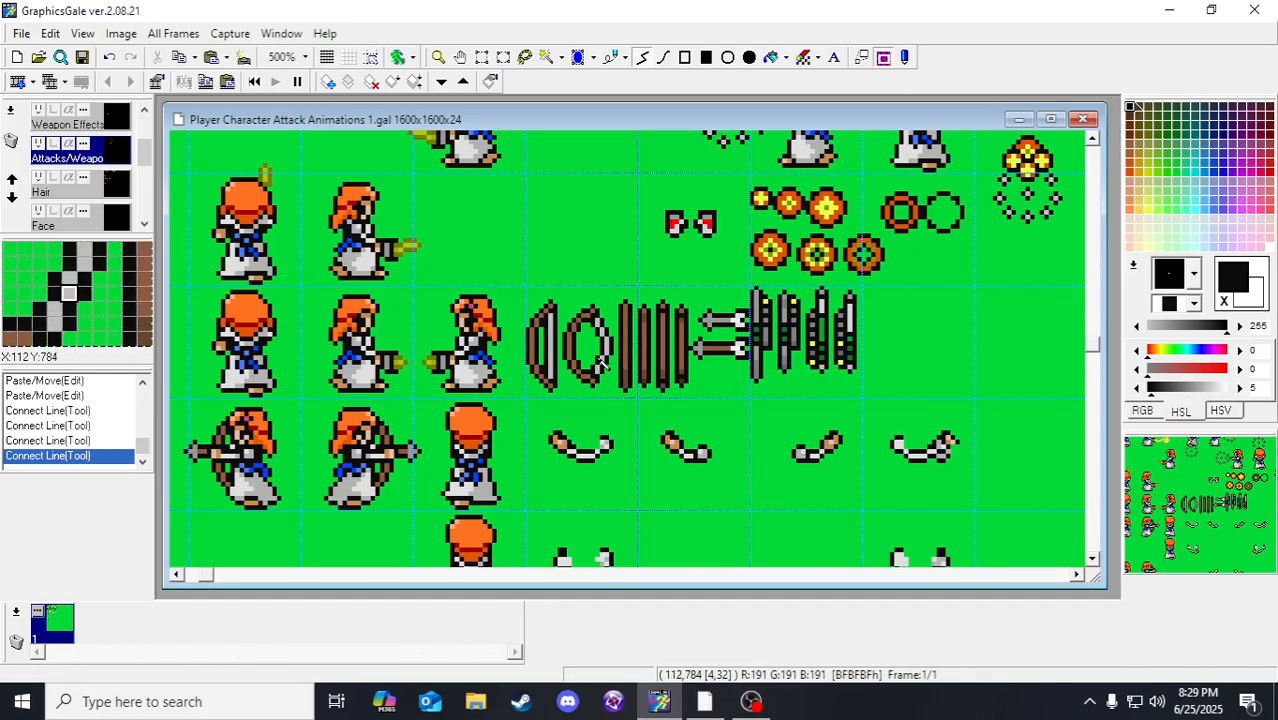
# Step: Draw light grey bowstring lines down the middle of both copied straight bows
pyautogui.click(668, 318)
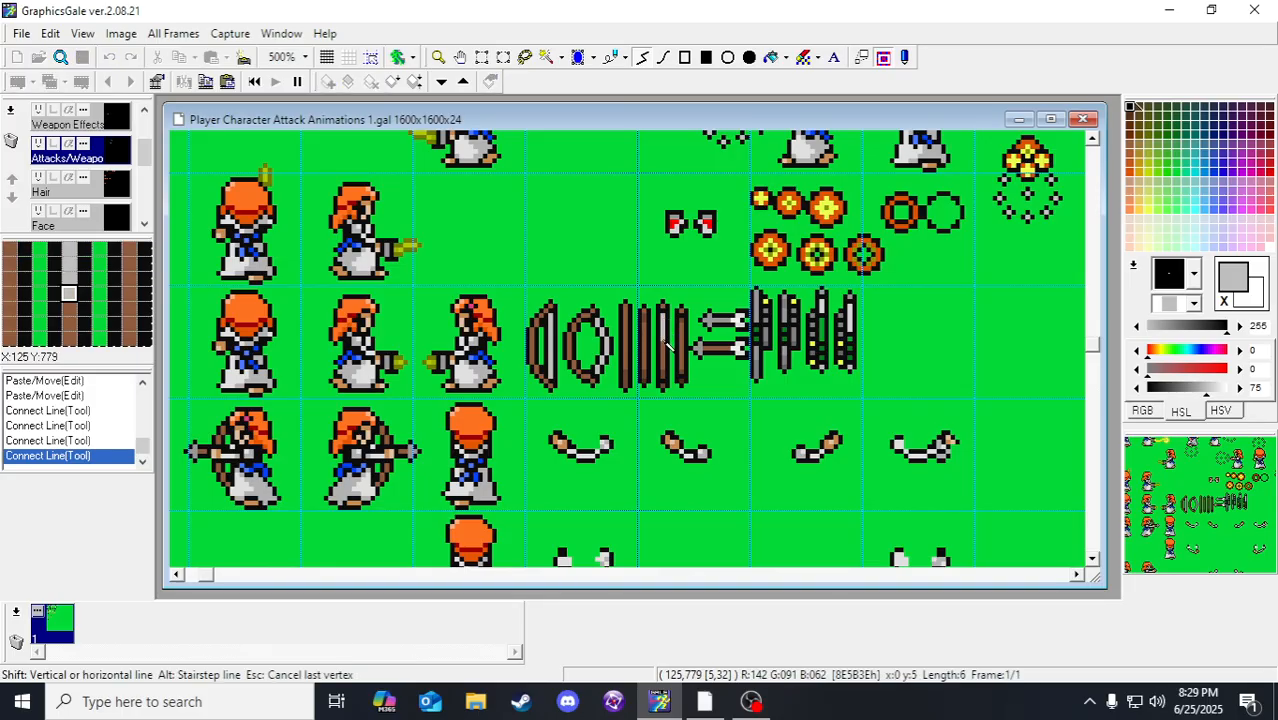
pyautogui.click(668, 386)
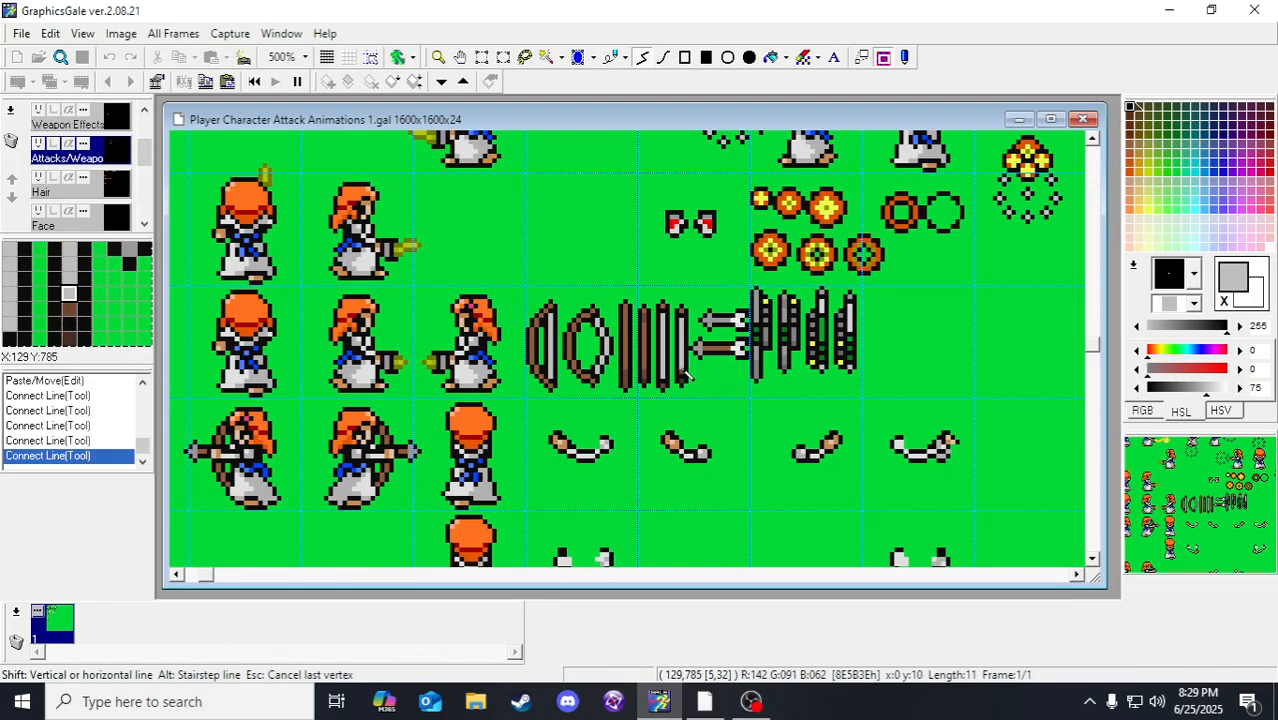
pyautogui.doubleClick(686, 382)
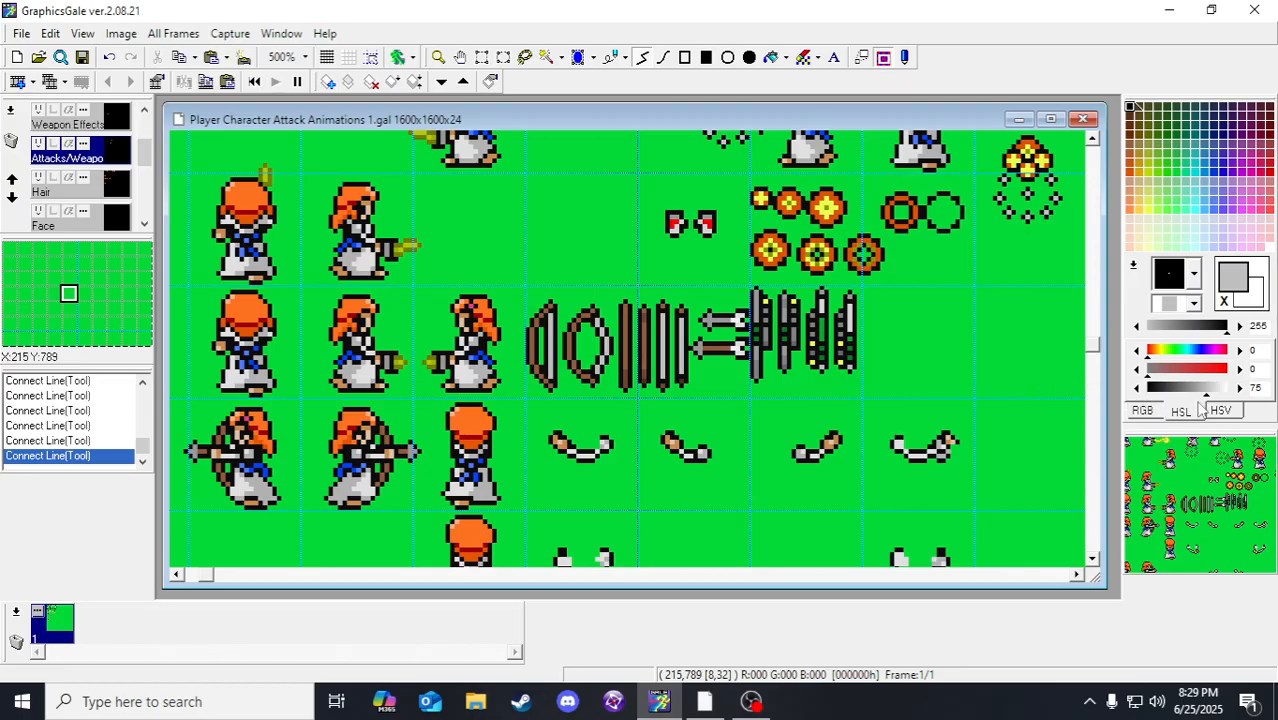
# Step: Set the grey's lightness to 65 and add the darker grey to the lower string of the rightmost bow copy
pyautogui.moveTo(1203, 394); pyautogui.dragTo(1199, 399)
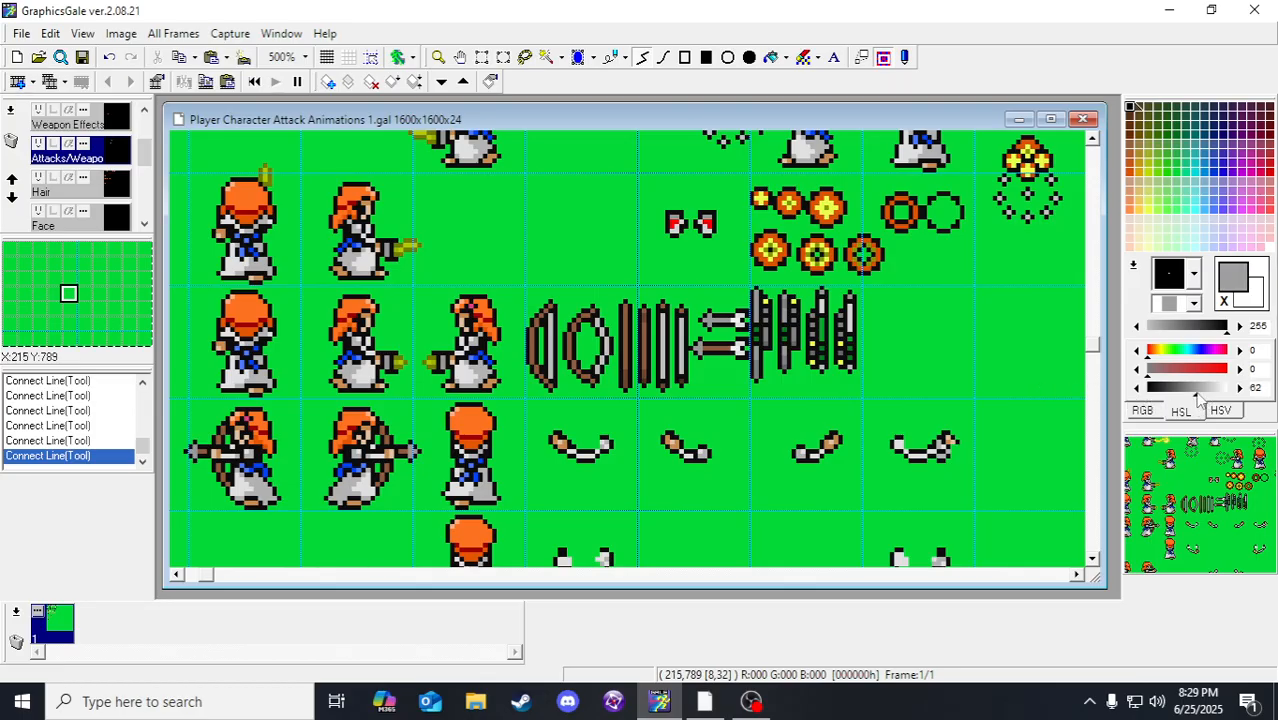
pyautogui.click(1238, 390)
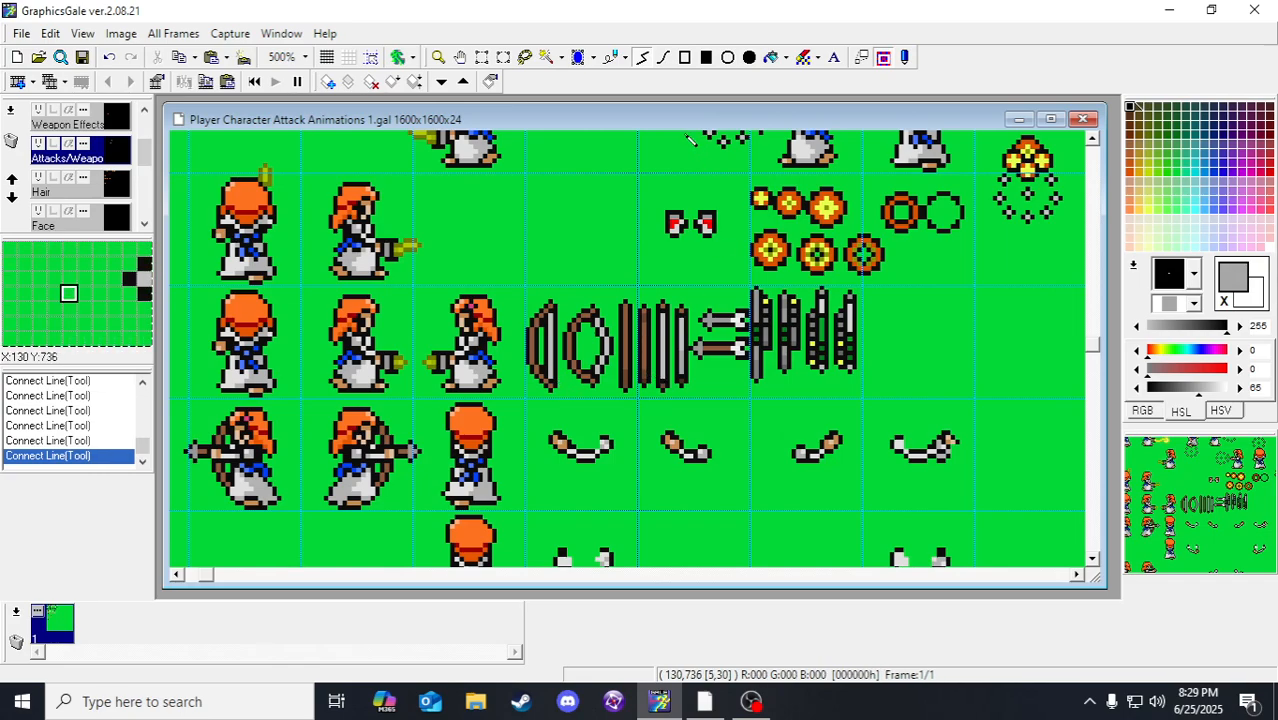
pyautogui.click(684, 359)
pyautogui.rightClick(685, 364)
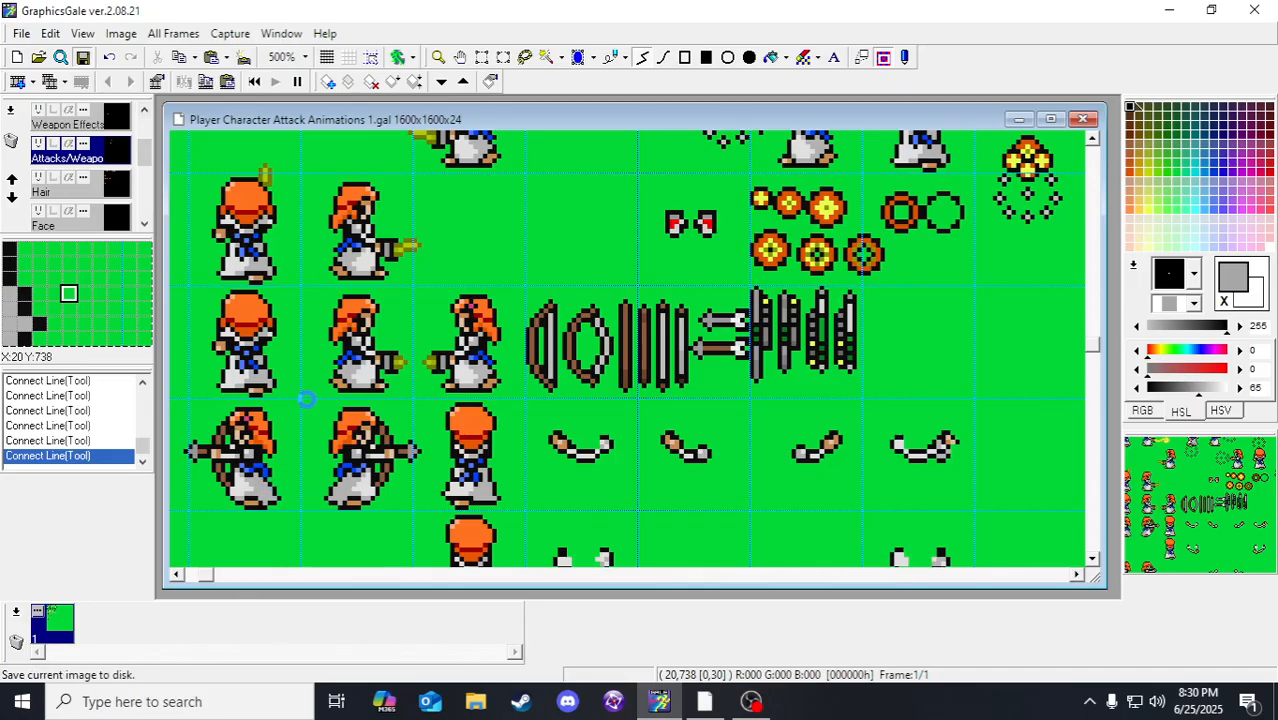
# Step: Look over the sprite sheet's bow rows and the earlier weapon attack frames for reusable arm poses
pyautogui.moveTo(303, 408); pyautogui.dragTo(645, 361)
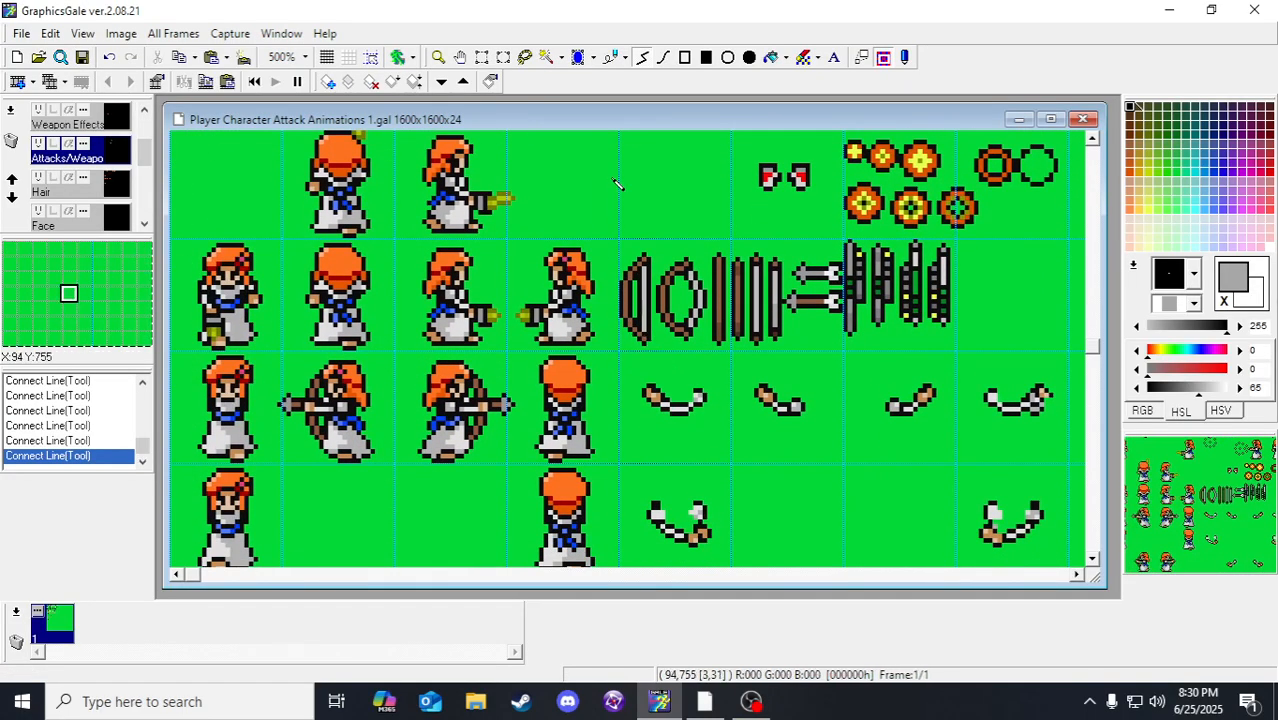
pyautogui.scroll(1, 680, 366)
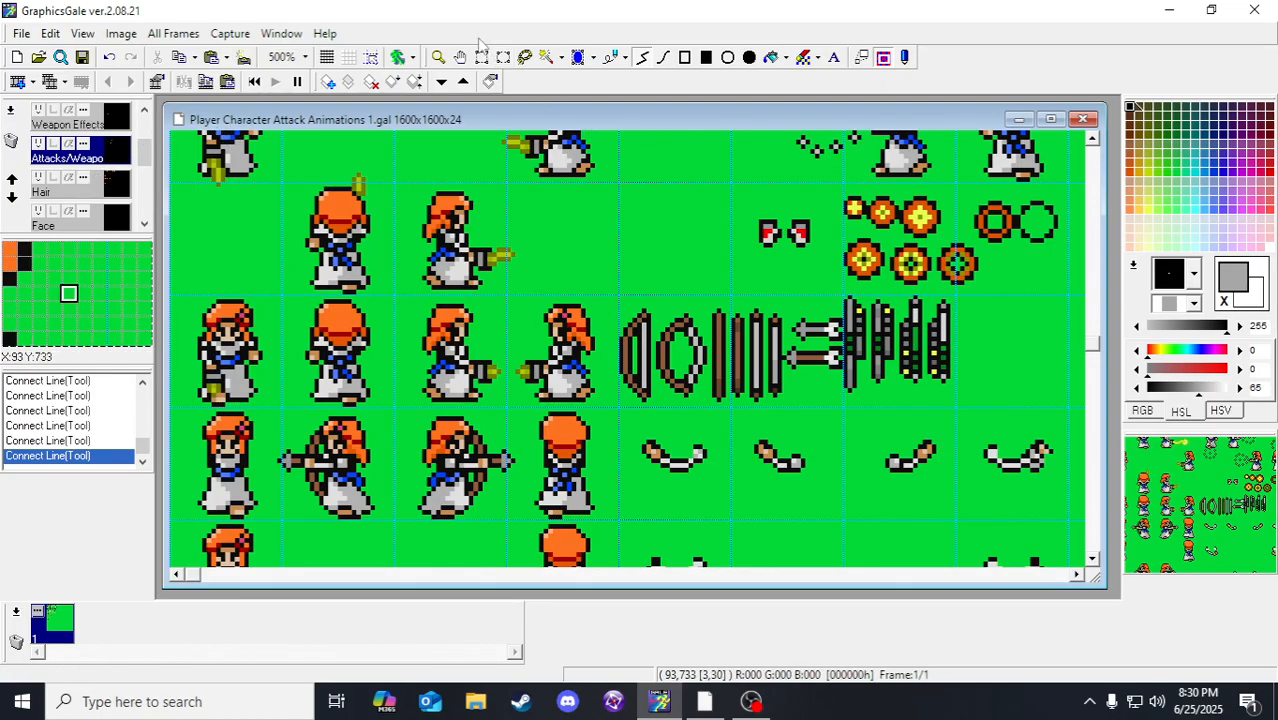
pyautogui.scroll(-3, 422, 148)
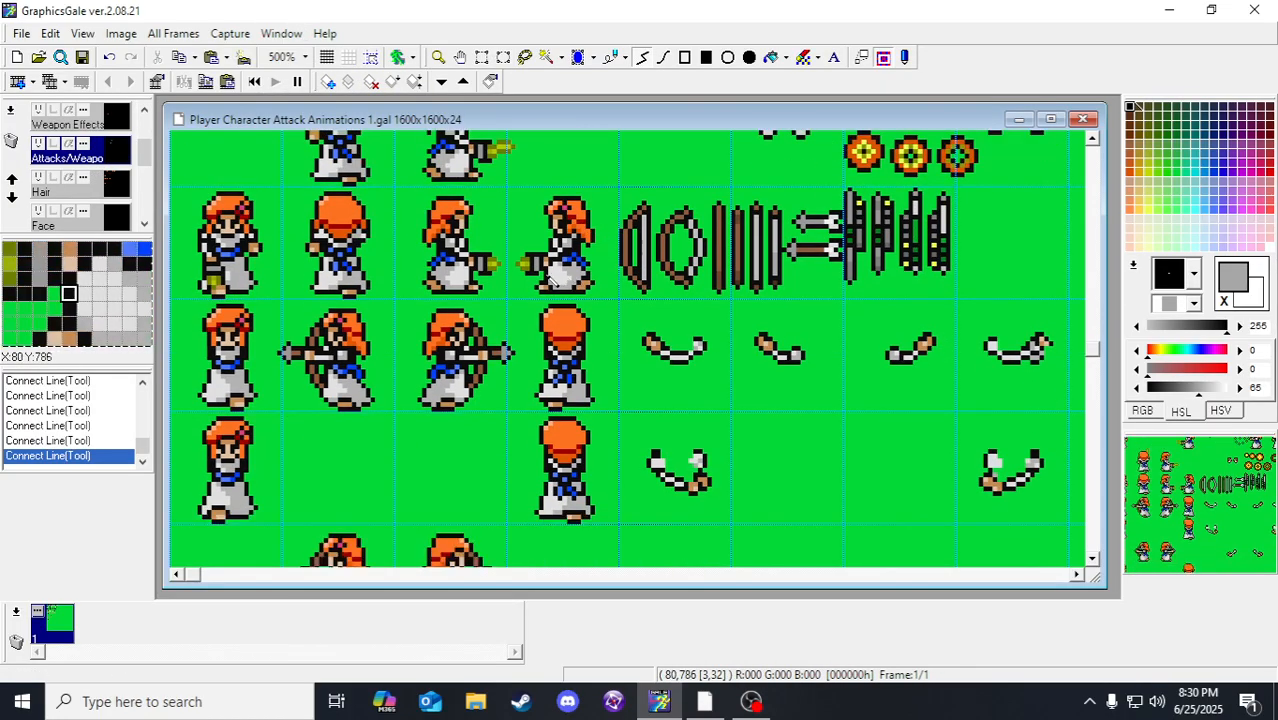
pyautogui.scroll(1, 547, 265)
pyautogui.scroll(-1, 547, 265)
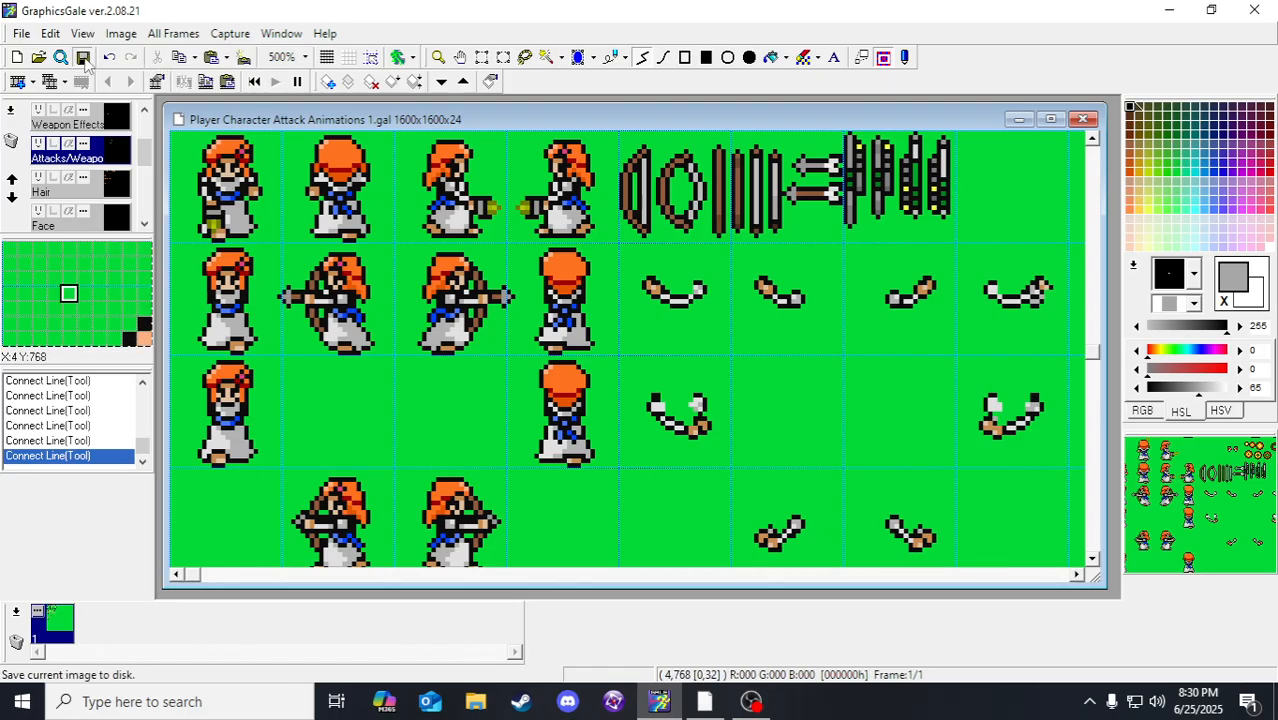
pyautogui.click(437, 57)
pyautogui.rightClick(484, 258)
pyautogui.rightClick(484, 258)
pyautogui.scroll(10, 484, 258)
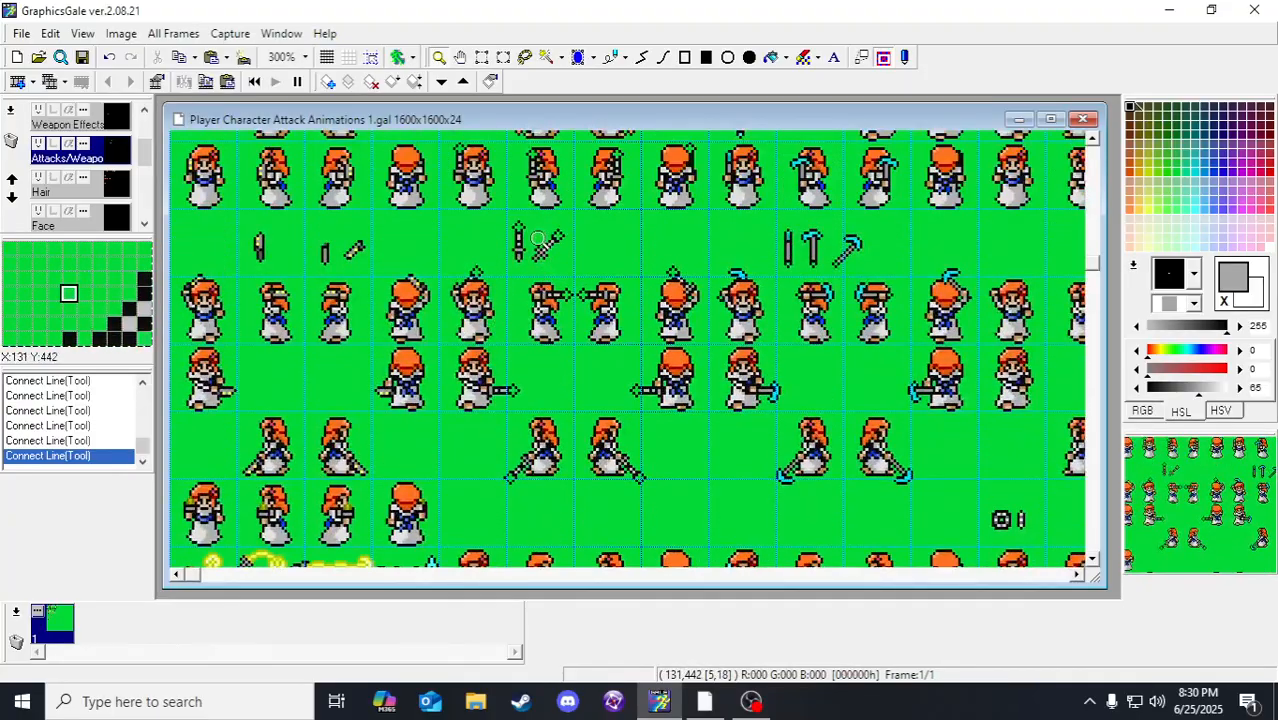
pyautogui.scroll(-12, 540, 240)
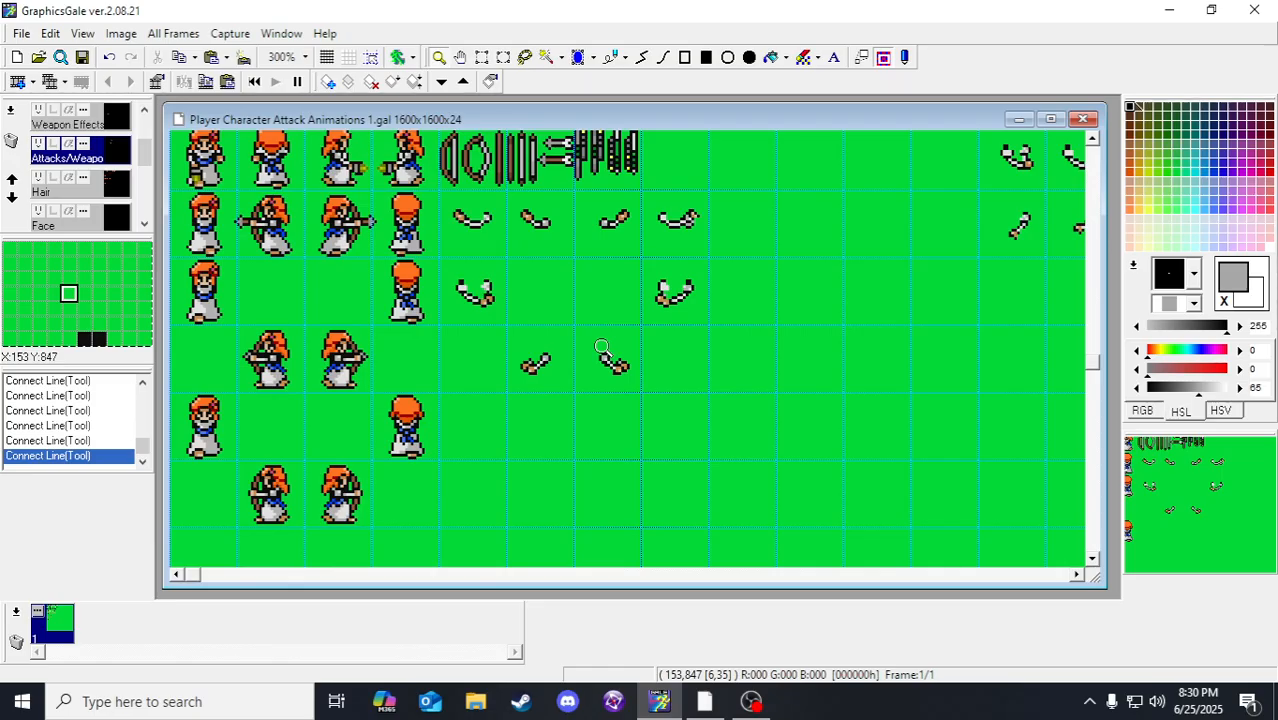
pyautogui.scroll(12, 601, 347)
pyautogui.scroll(5, 576, 298)
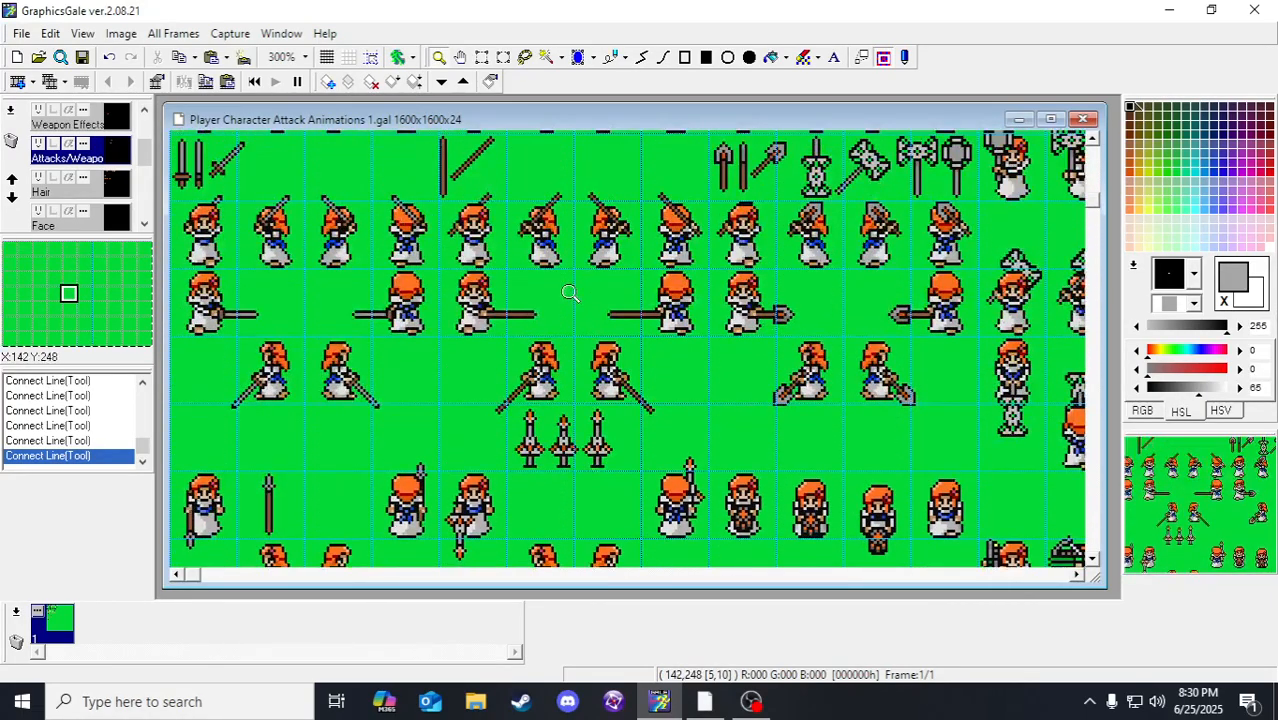
pyautogui.scroll(1, 569, 293)
pyautogui.scroll(2, 570, 293)
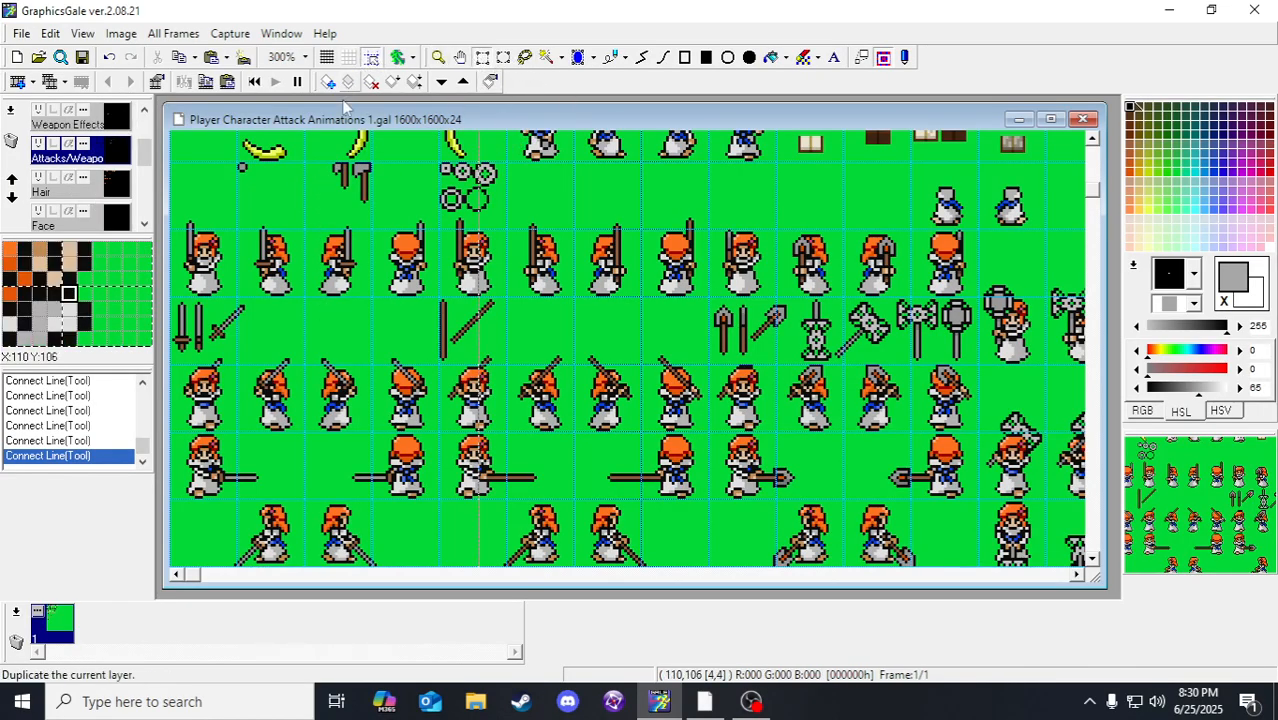
# Step: On the front arms layer, paste the copied front-facing arms into cell [4,35], beside the lower bow figures
pyautogui.scroll(-4, 113, 185)
pyautogui.click(113, 186)
pyautogui.click(127, 120)
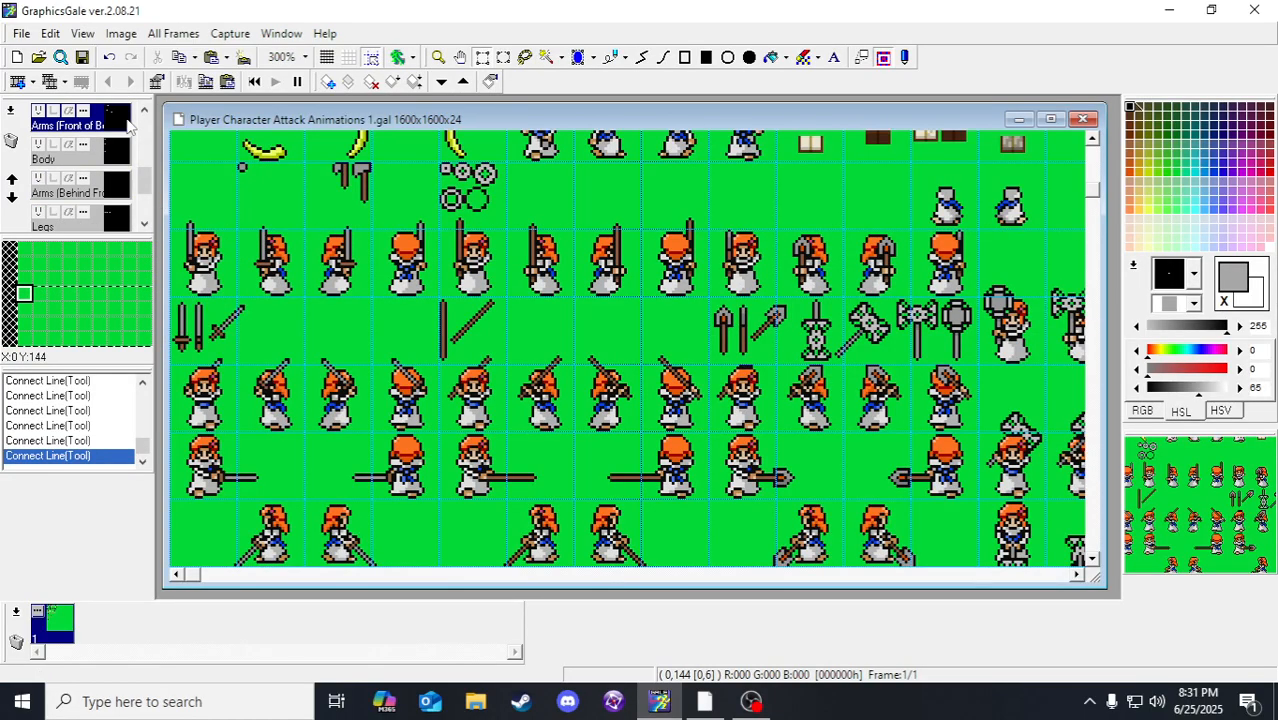
pyautogui.scroll(-10, 188, 238)
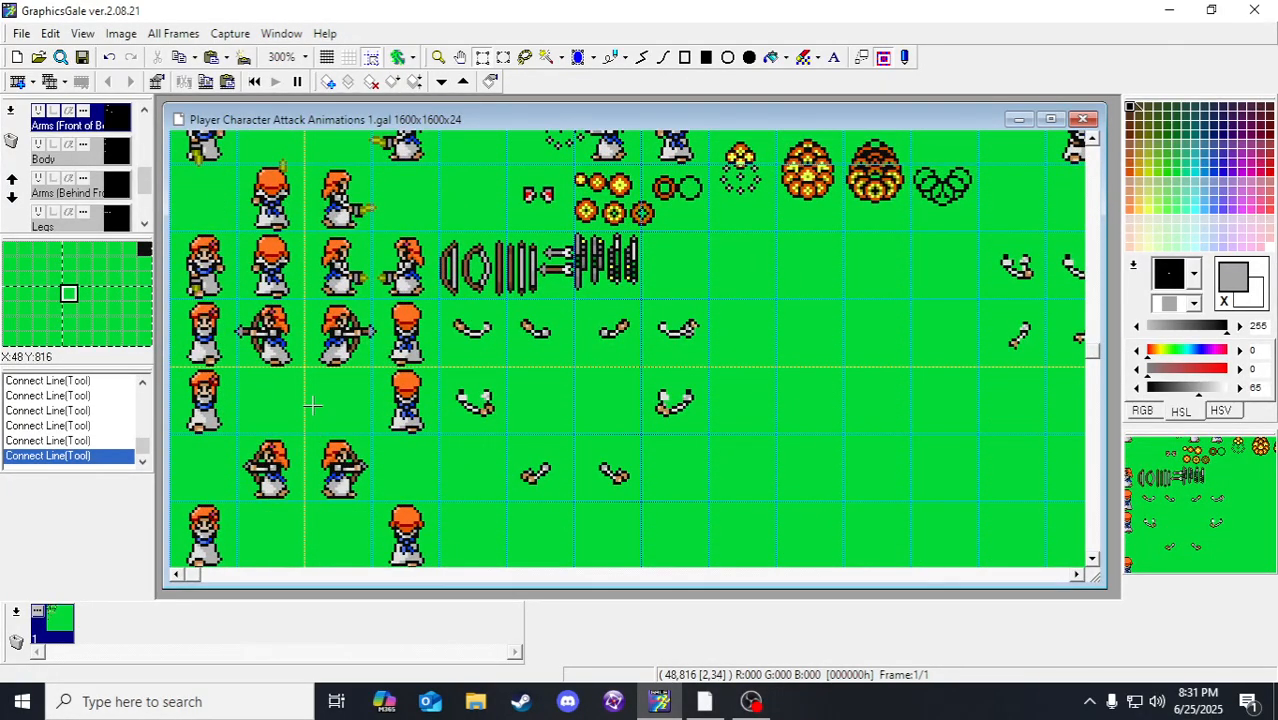
pyautogui.hotkey('ctrl', 'v')
pyautogui.moveTo(211, 173); pyautogui.dragTo(500, 474)
pyautogui.scroll(-1, 480, 472)
pyautogui.click(566, 507)
pyautogui.scroll(15, 566, 500)
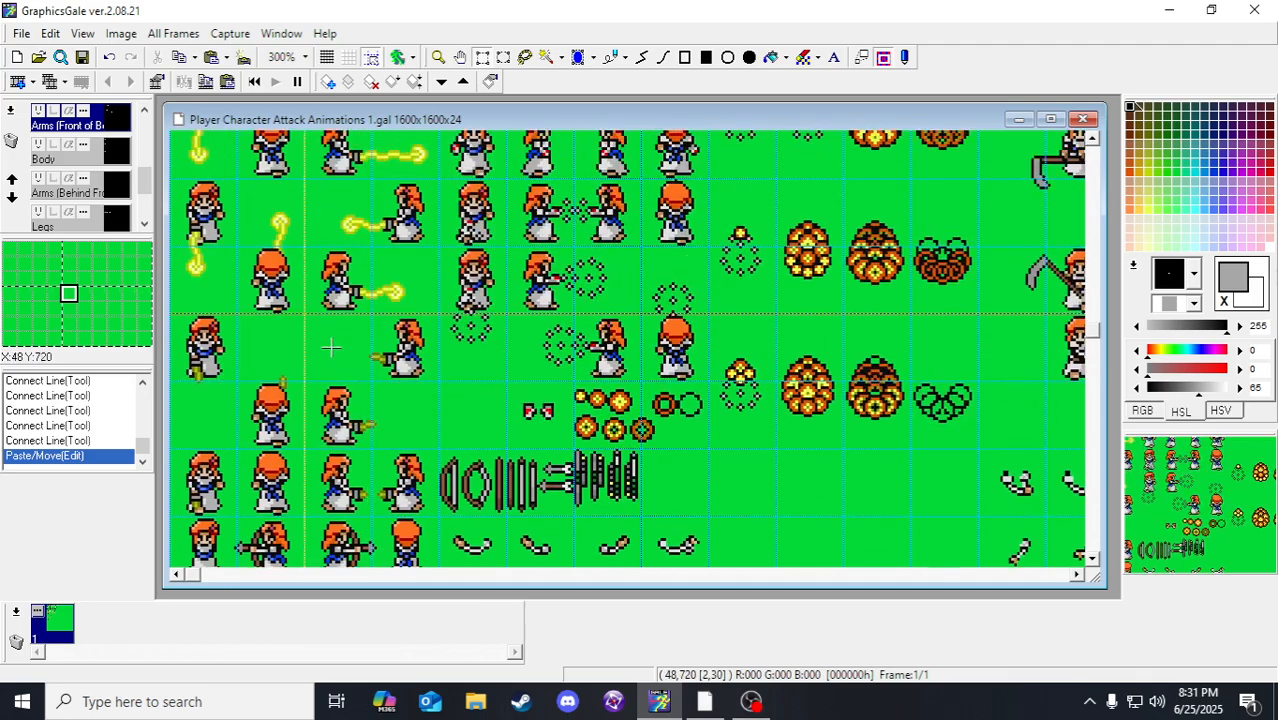
pyautogui.scroll(12, 274, 333)
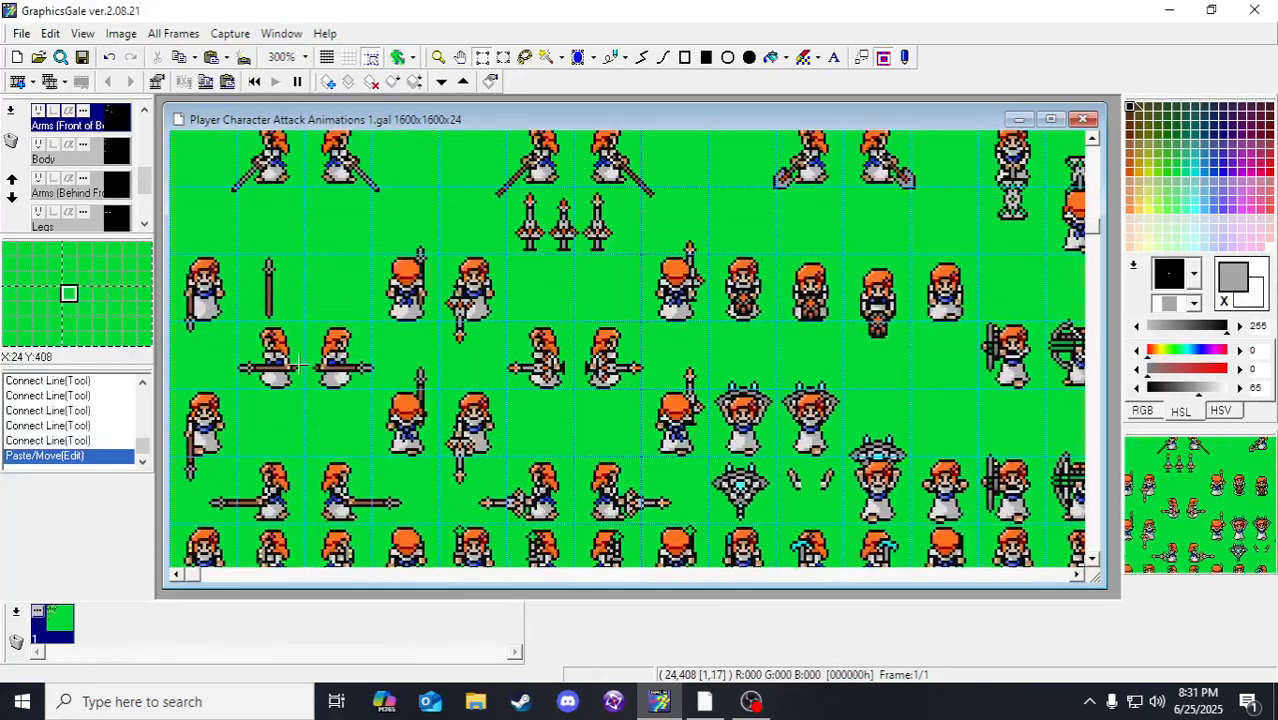
pyautogui.scroll(1, 373, 352)
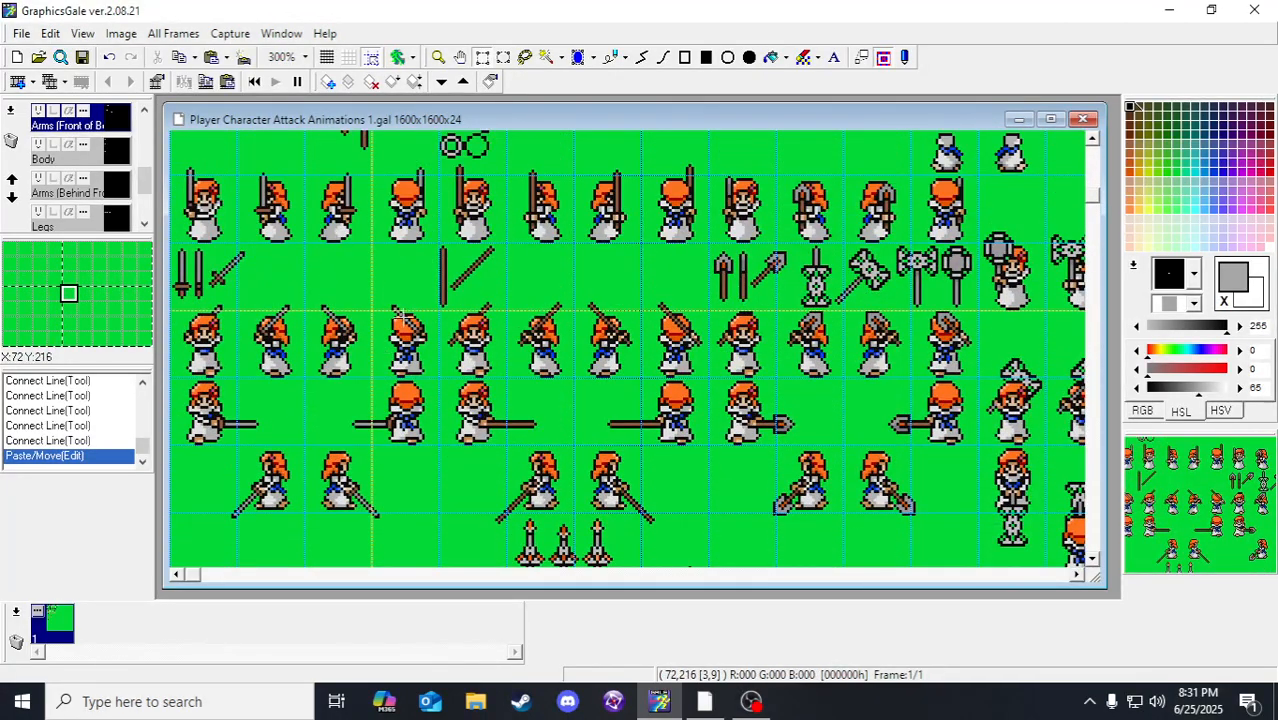
pyautogui.scroll(-13, 440, 305)
pyautogui.scroll(-18, 445, 305)
pyautogui.hotkey('ctrl', 'v')
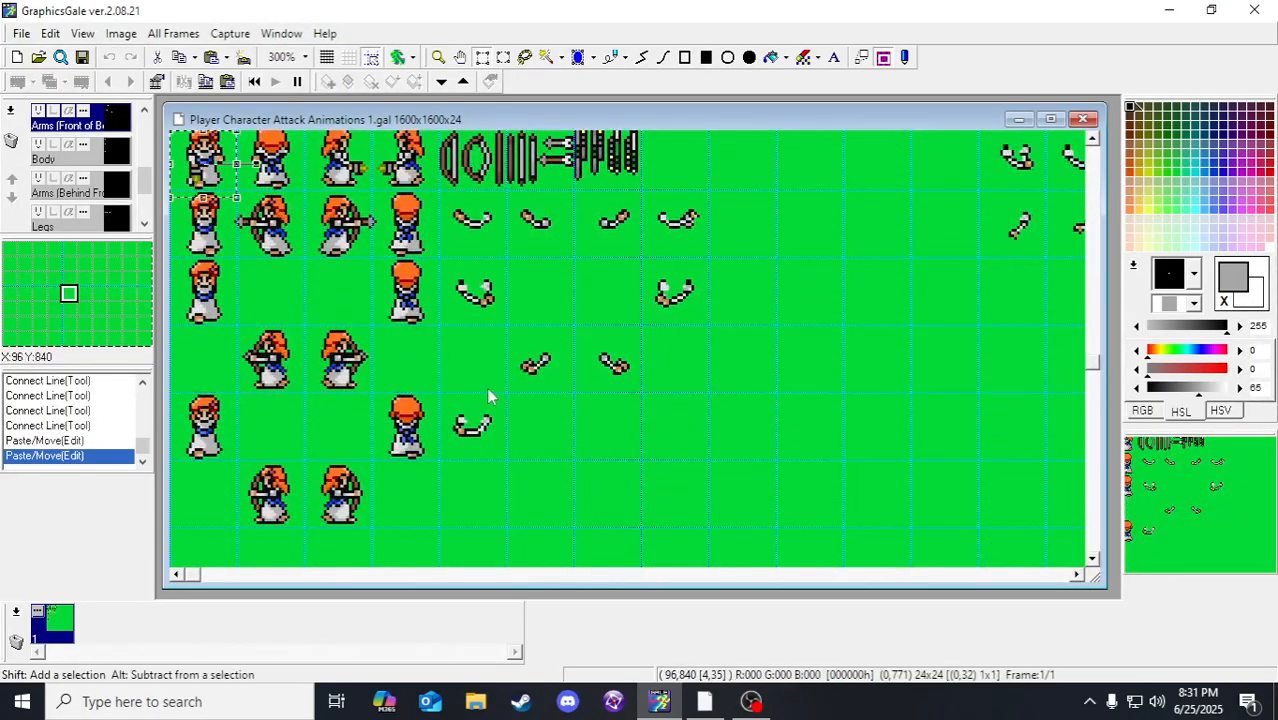
pyautogui.moveTo(440, 440); pyautogui.dragTo(543, 447)
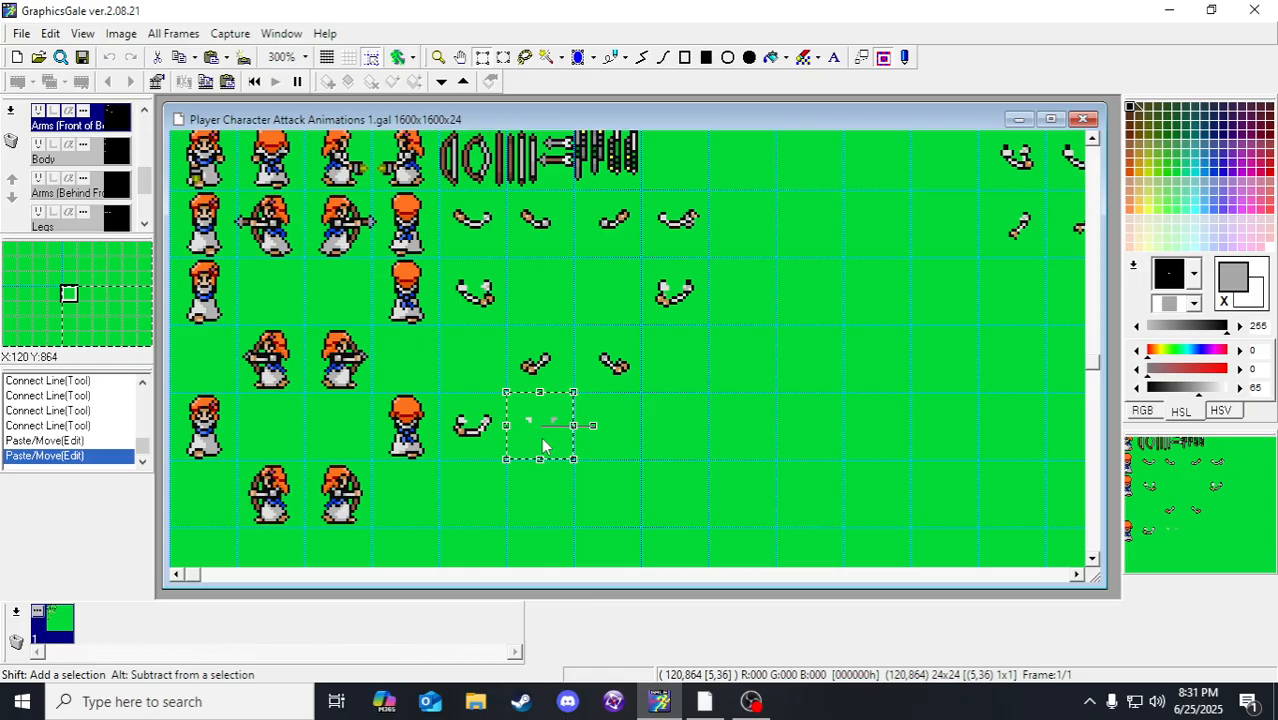
pyautogui.press('Escape')
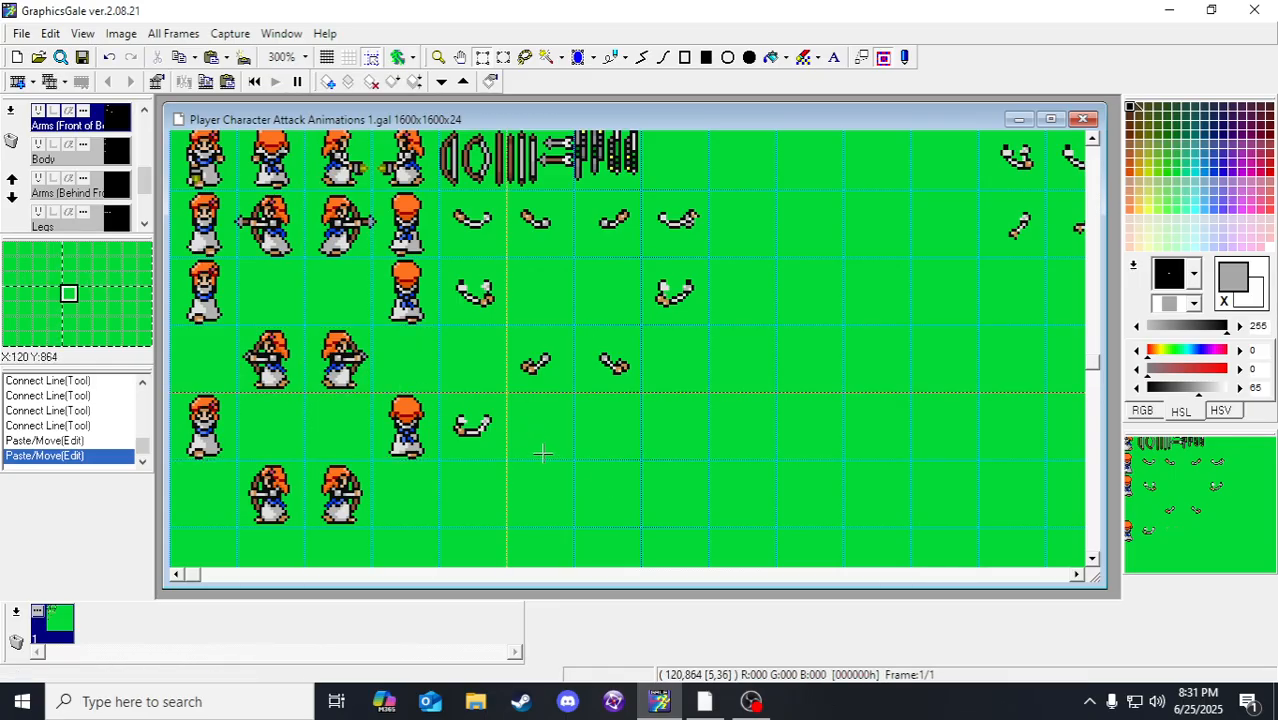
# Step: Paste copied arm pieces into cell [5,36] on both the front arms layer and the behind arms layer to form one pose
pyautogui.hotkey('ctrl', 'v')
pyautogui.click(641, 422)
pyautogui.click(128, 195)
pyautogui.scroll(10, 626, 318)
pyautogui.hscroll(3, 626, 318)
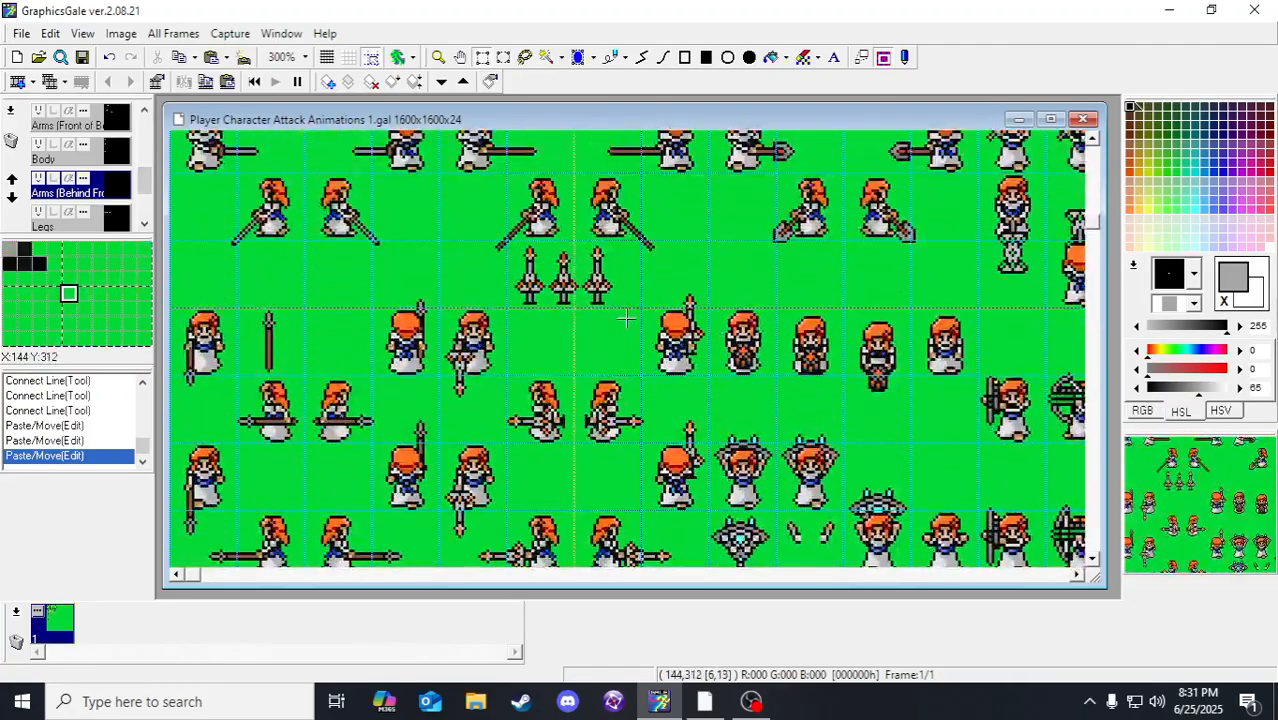
pyautogui.scroll(2, 626, 318)
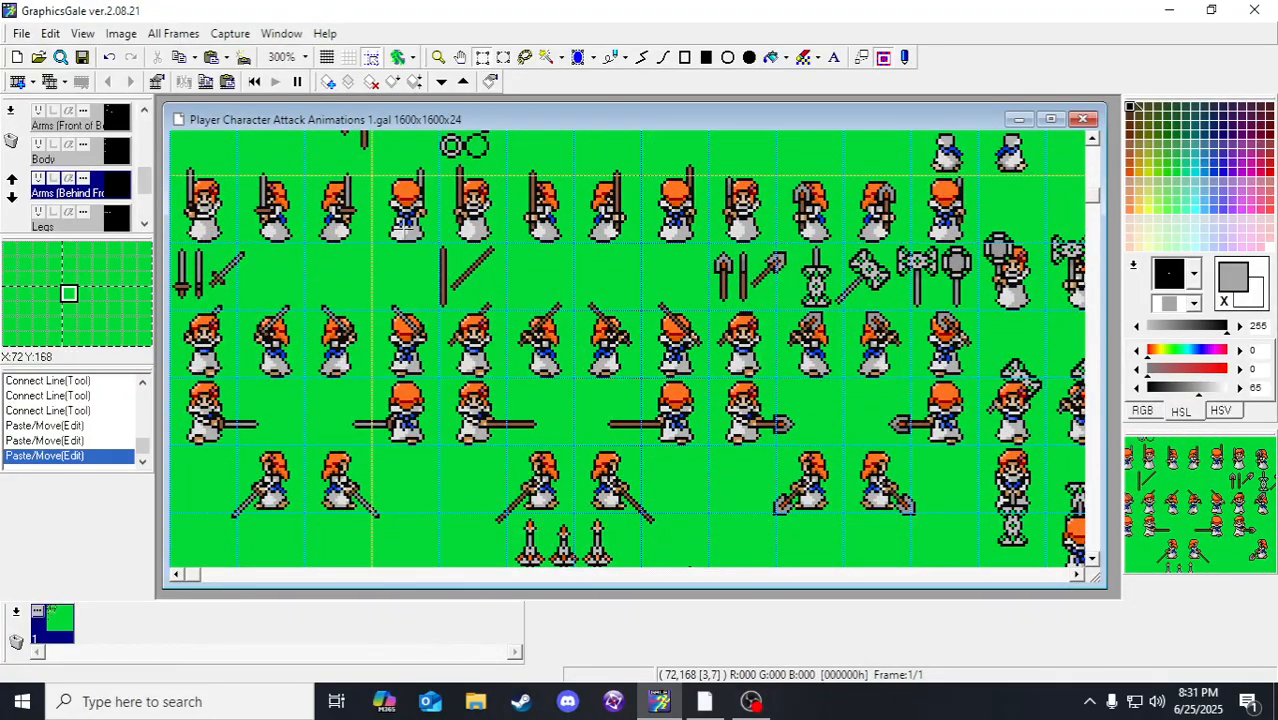
pyautogui.hotkey('ctrl', 'v')
pyautogui.scroll(-9, 460, 440)
pyautogui.moveTo(470, 440); pyautogui.dragTo(540, 492)
pyautogui.click(450, 396)
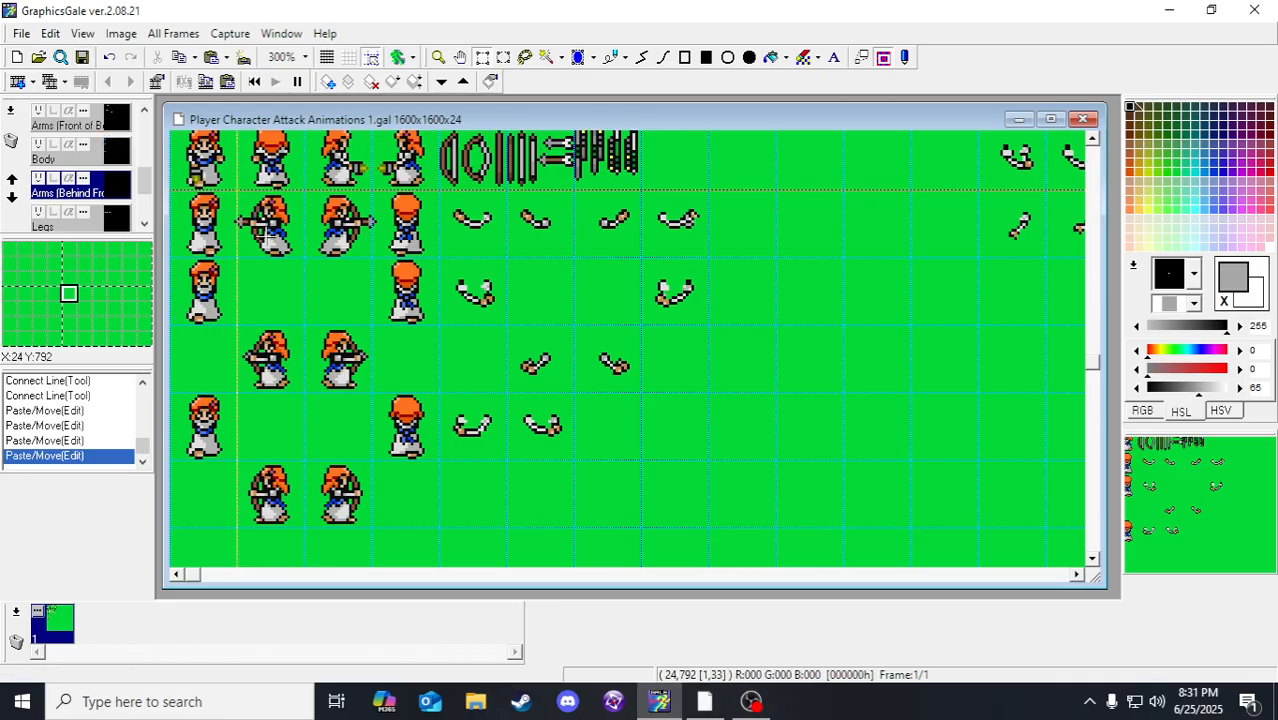
# Step: On the front arms layer, copy the arms from cell [4,36] onto the front-facing figure in cell [0,33]
pyautogui.scroll(-1, 221, 330)
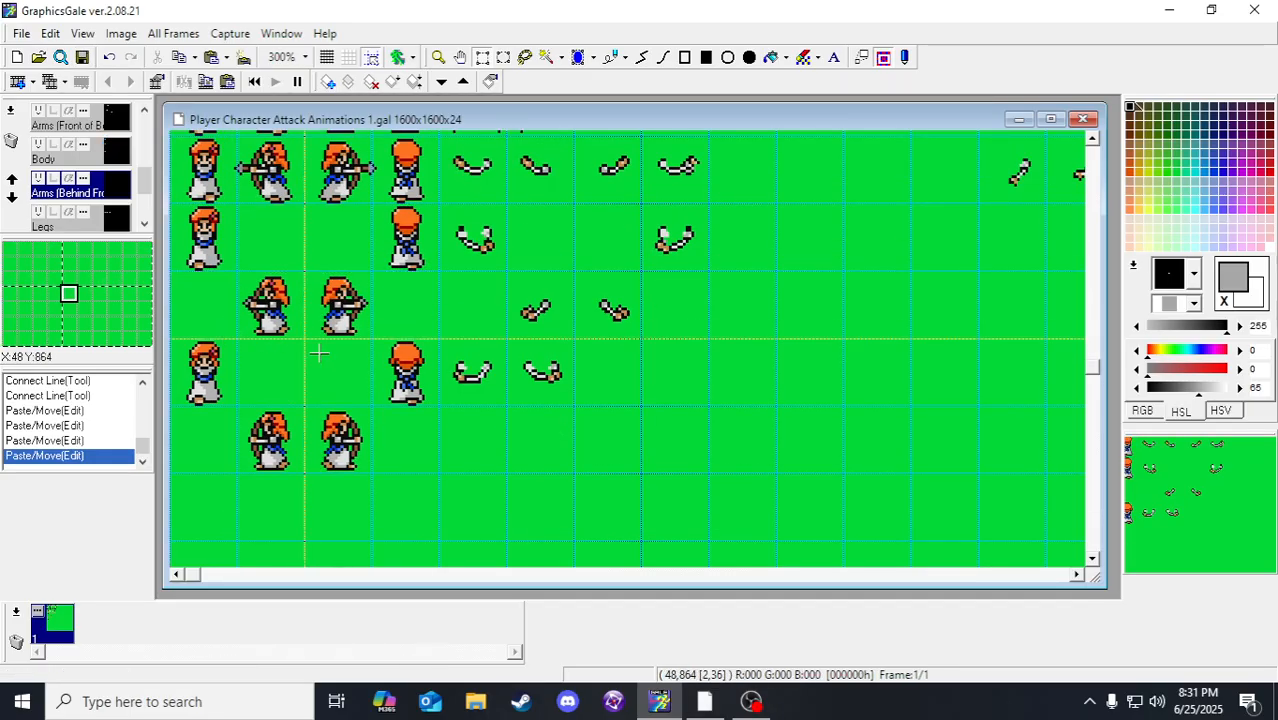
pyautogui.scroll(1, 221, 320)
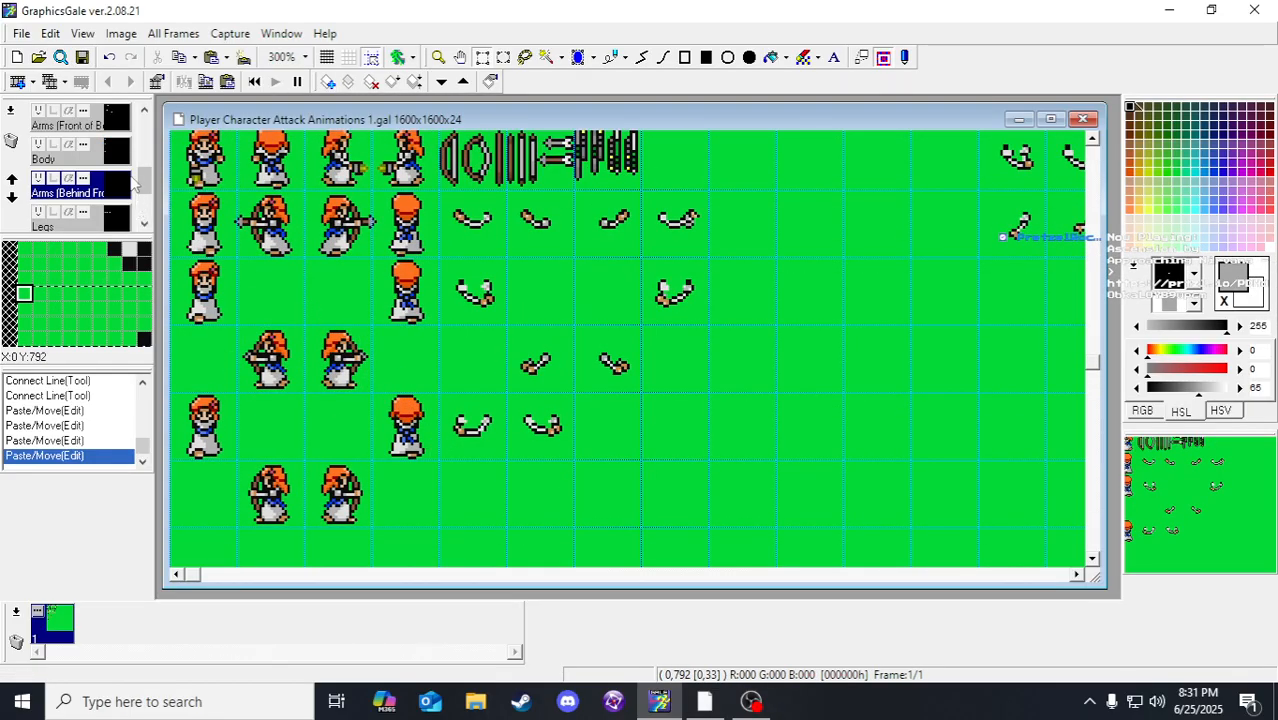
pyautogui.click(115, 125)
pyautogui.moveTo(462, 440); pyautogui.dragTo(203, 224)
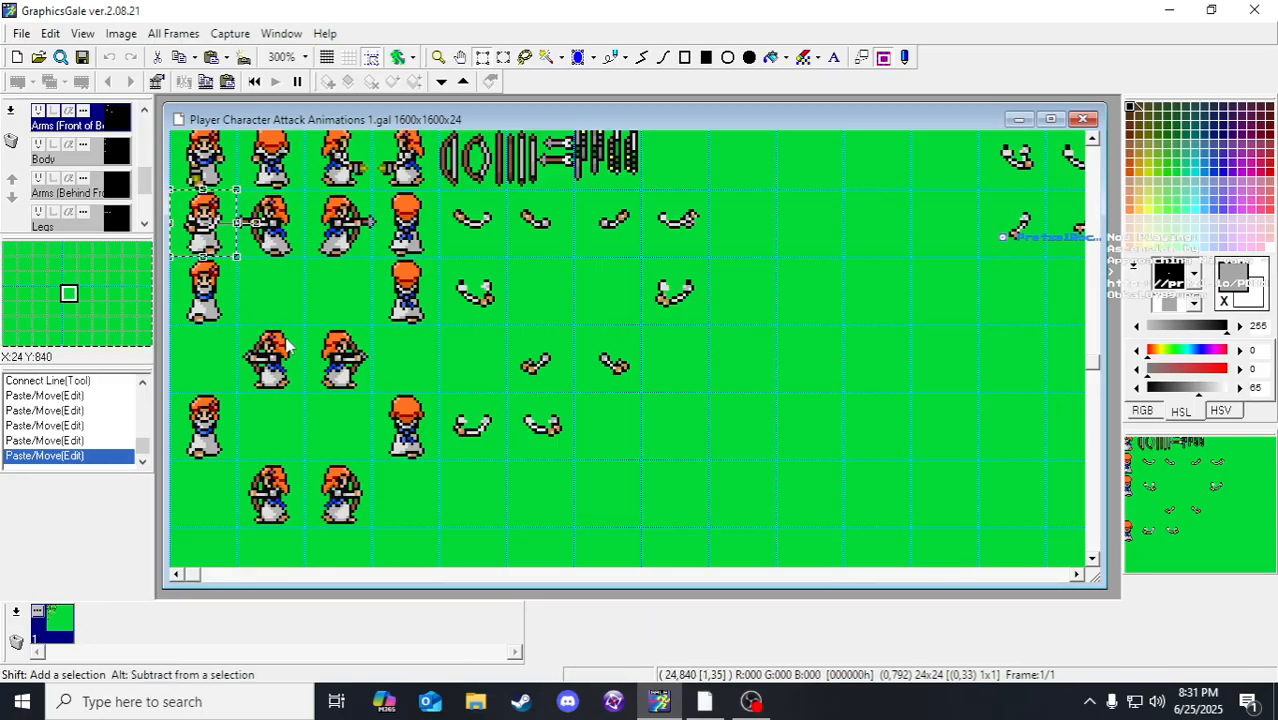
pyautogui.scroll(2, 320, 360)
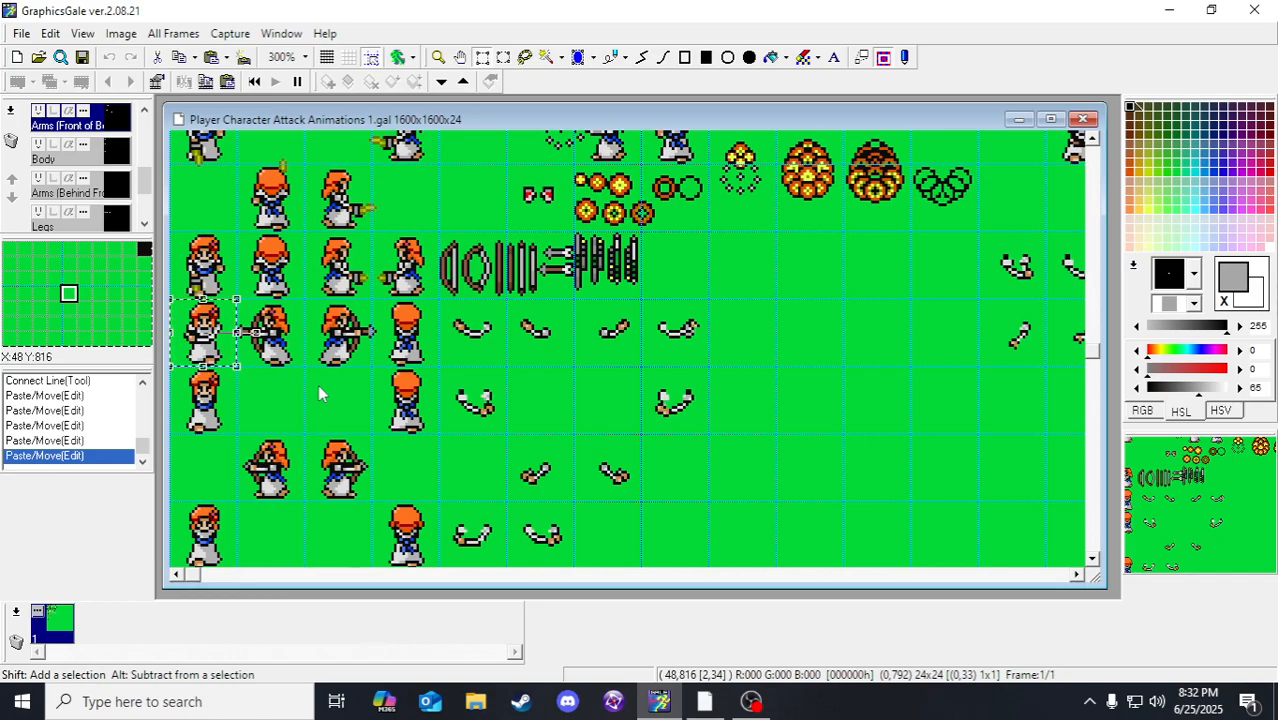
pyautogui.click(254, 368)
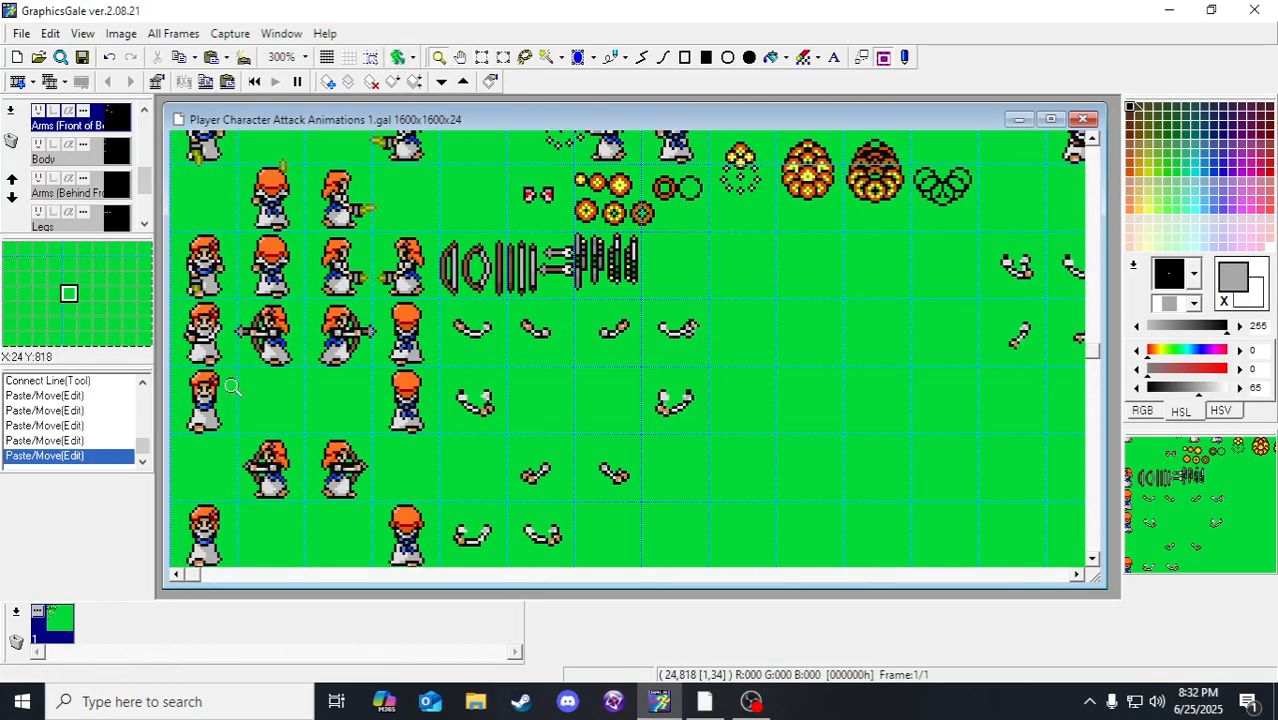
# Step: On the attacks/weapons layer, copy the plain brown straight bow and set it down between the two side-facing archers in row 33
pyautogui.scroll(-3, 281, 57)
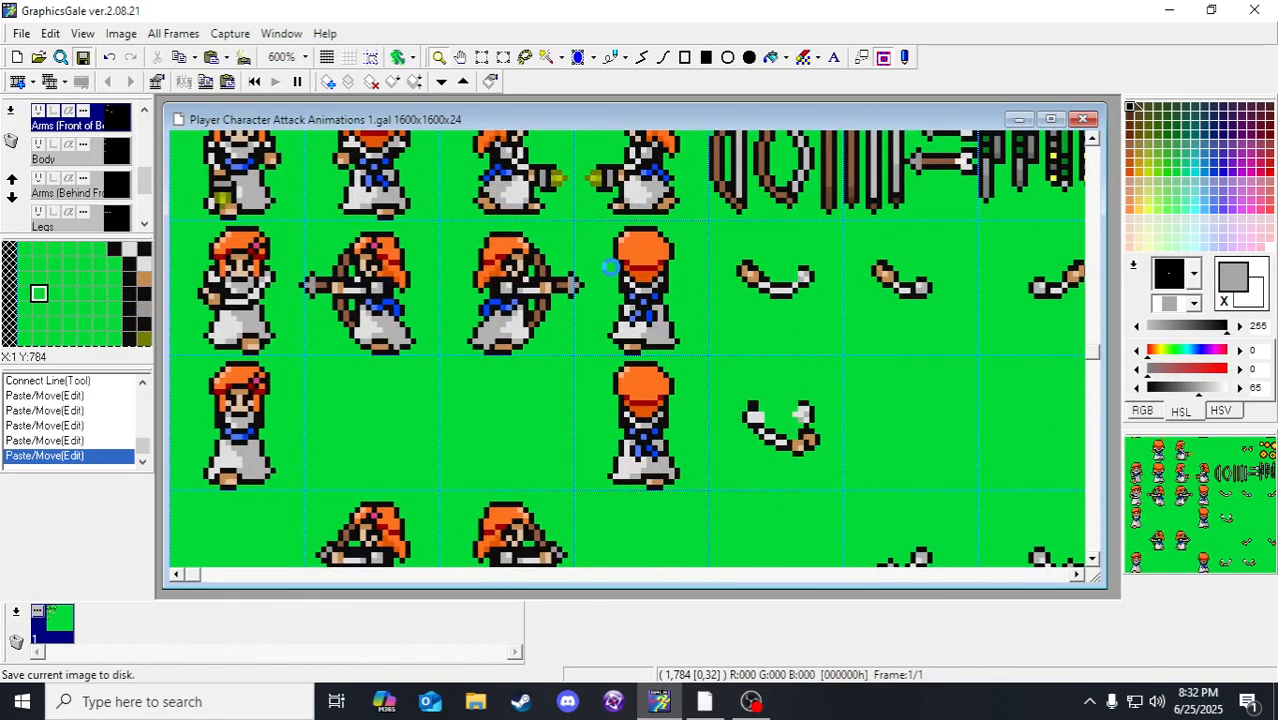
pyautogui.scroll(1, 608, 322)
pyautogui.scroll(1, 64, 172)
pyautogui.click(66, 125)
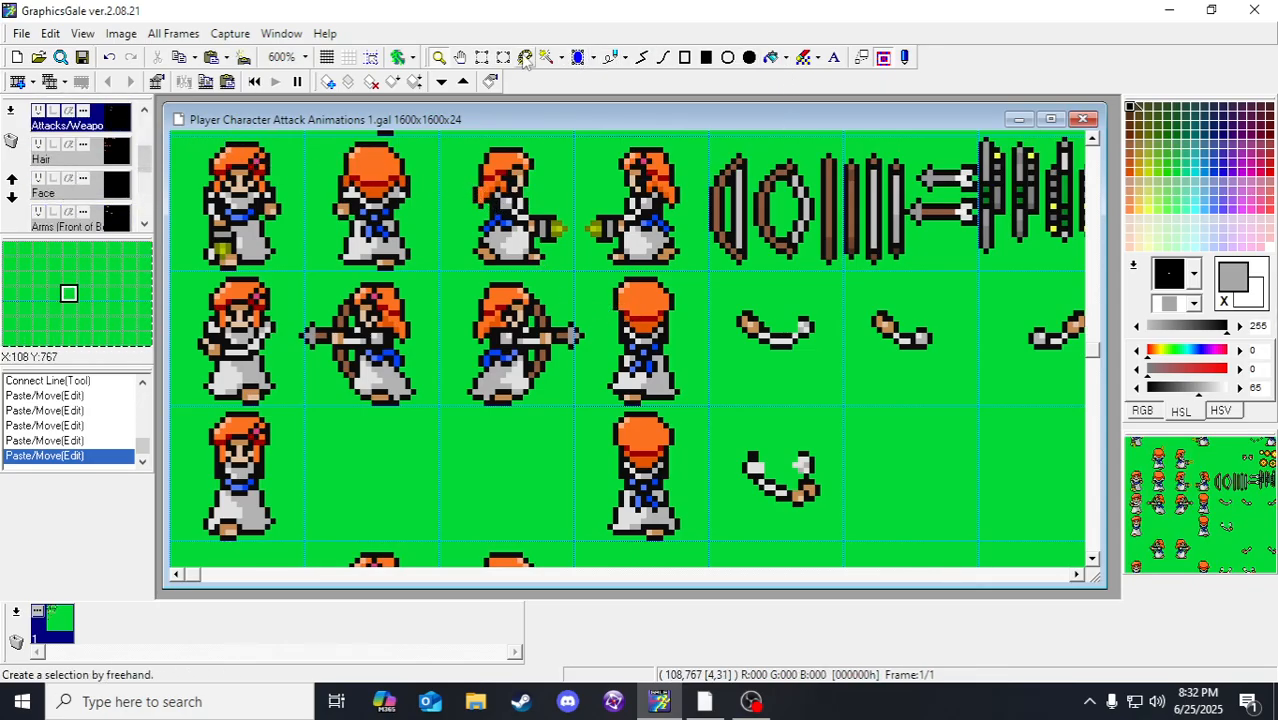
pyautogui.moveTo(817, 152); pyautogui.dragTo(844, 276)
pyautogui.click(482, 57)
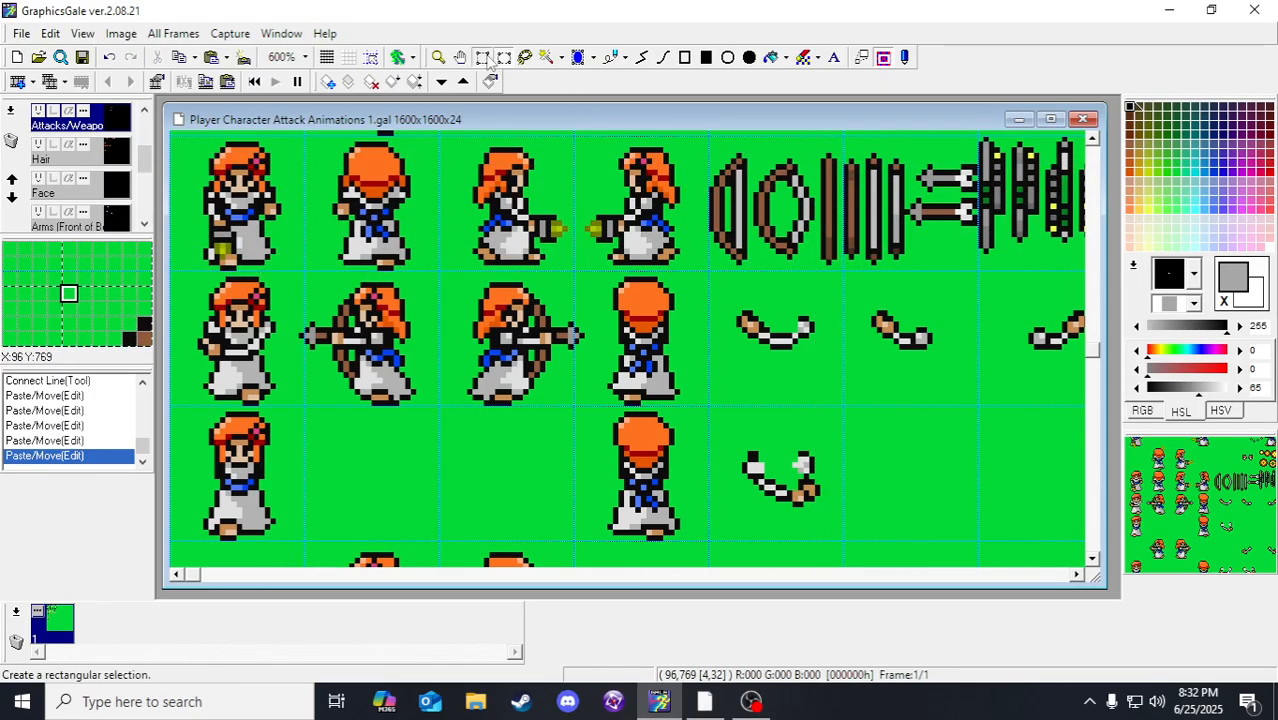
pyautogui.moveTo(822, 153); pyautogui.dragTo(208, 372)
pyautogui.moveTo(217, 373); pyautogui.dragTo(217, 370)
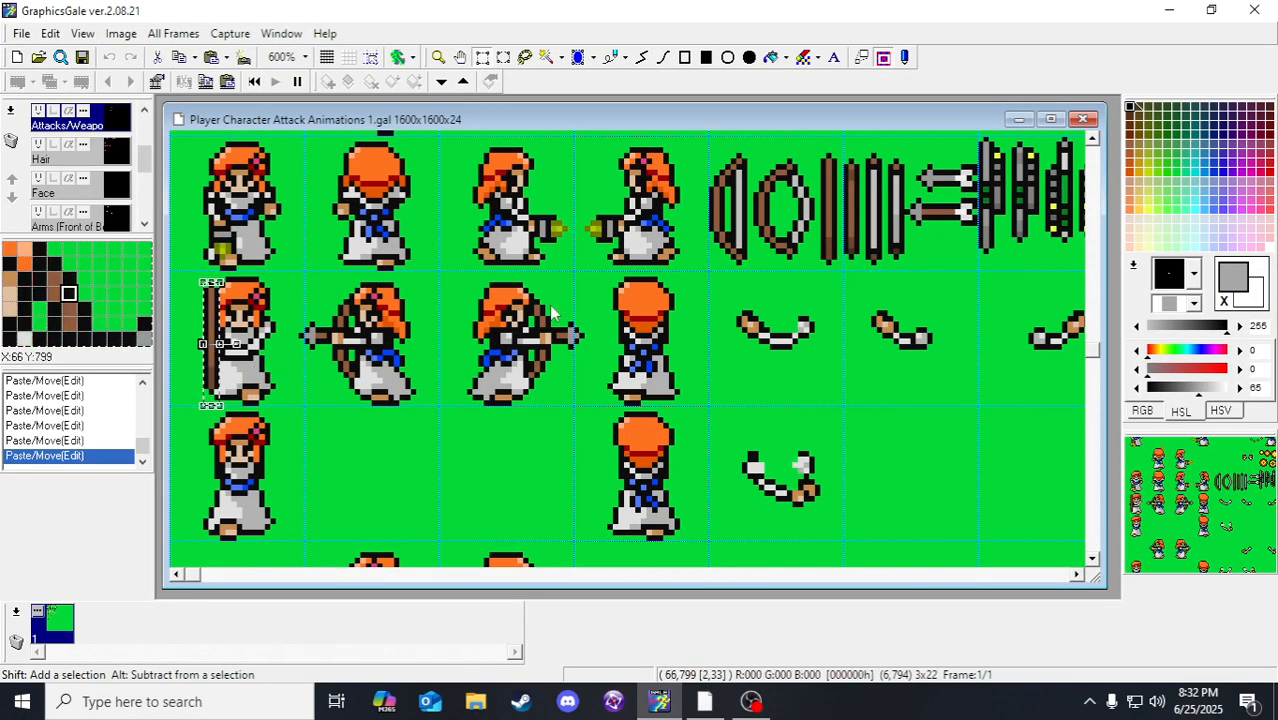
pyautogui.moveTo(203, 366); pyautogui.dragTo(428, 370)
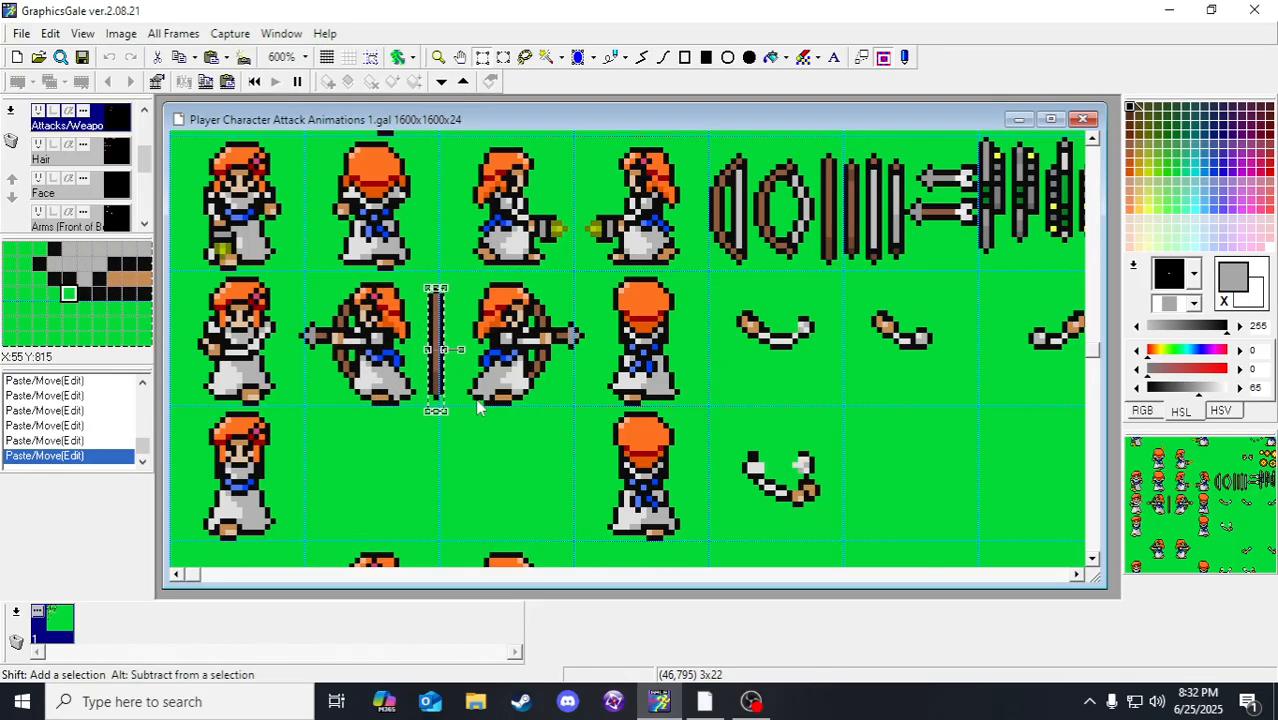
pyautogui.click(478, 405)
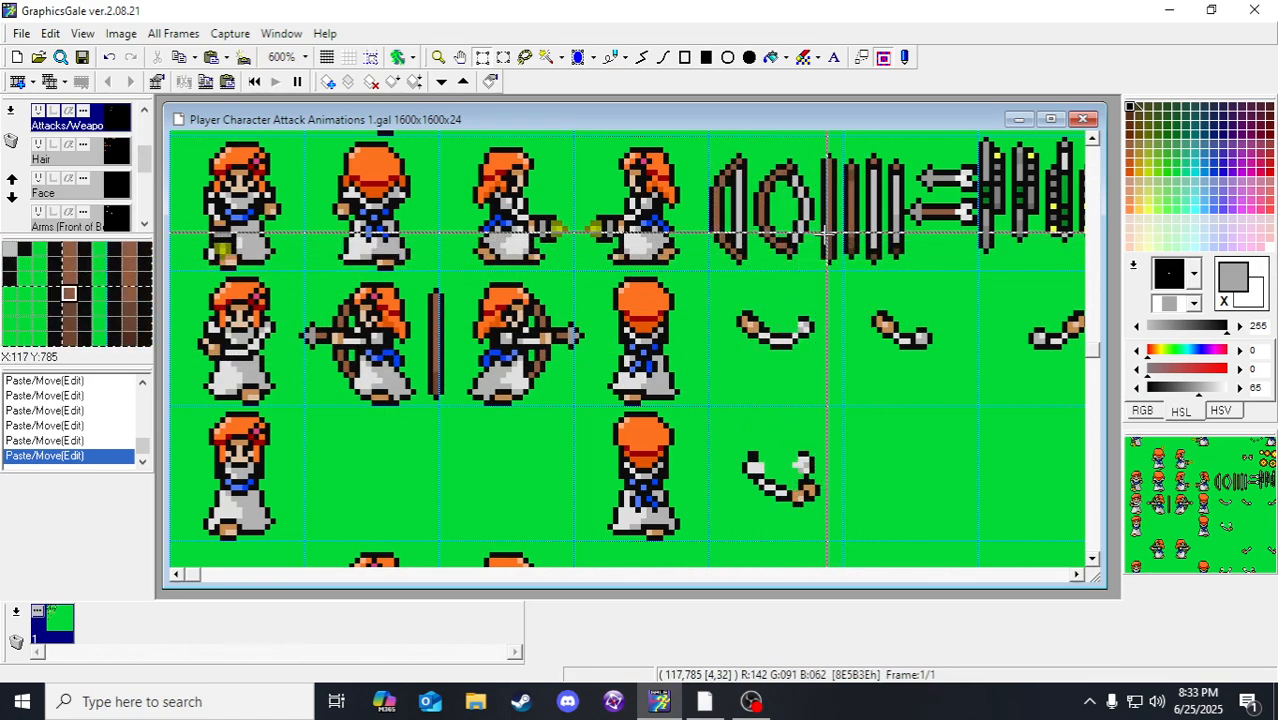
# Step: Move the straight bow copy horizontally onto the outer hand of the front-facing figure in cell [0,33]
pyautogui.moveTo(424, 280); pyautogui.dragTo(328, 410)
pyautogui.press('Left')
pyautogui.press('Left')
pyautogui.press('Left')
pyautogui.press('Left')
pyautogui.press('Left')
pyautogui.press('Left')
pyautogui.press('Left')
pyautogui.press('Left')
pyautogui.press('Left')
pyautogui.press('Left')
pyautogui.press('Left')
pyautogui.press('Left')
pyautogui.press('Left')
pyautogui.press('Left')
pyautogui.press('Left')
pyautogui.press('Left')
pyautogui.press('Left')
pyautogui.press('Left')
pyautogui.press('Left')
pyautogui.press('Left')
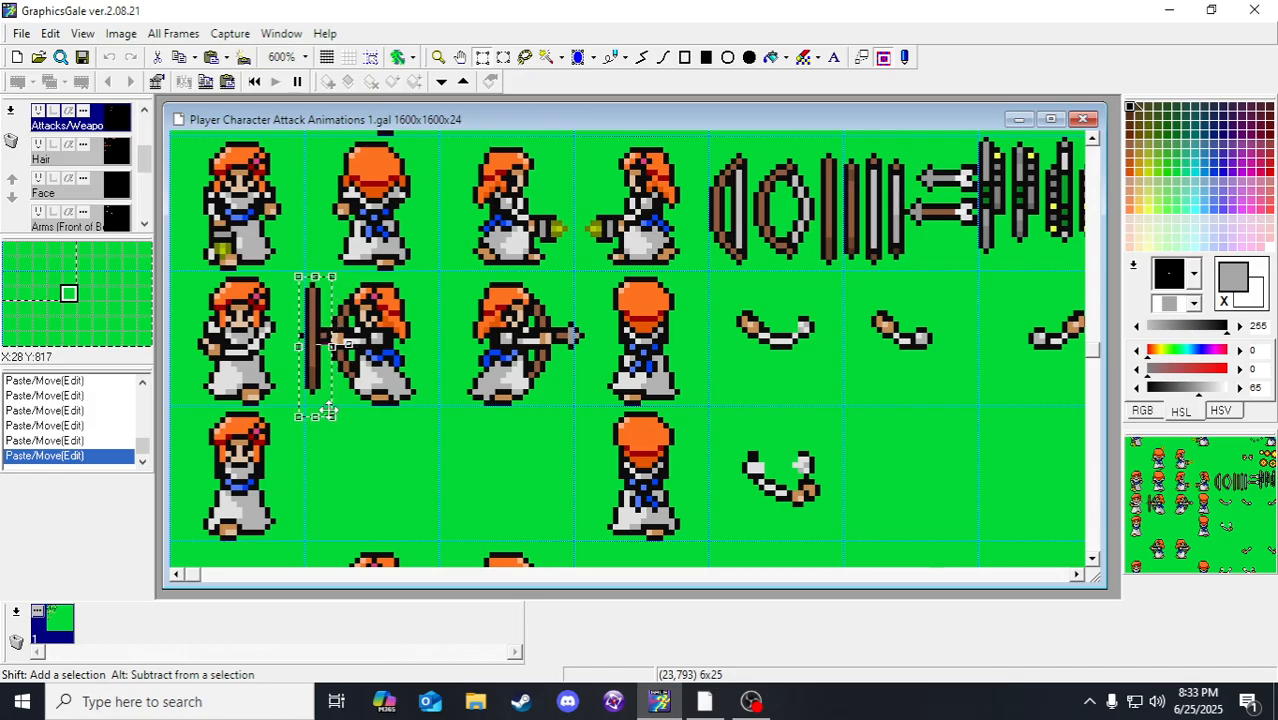
pyautogui.press('Right')
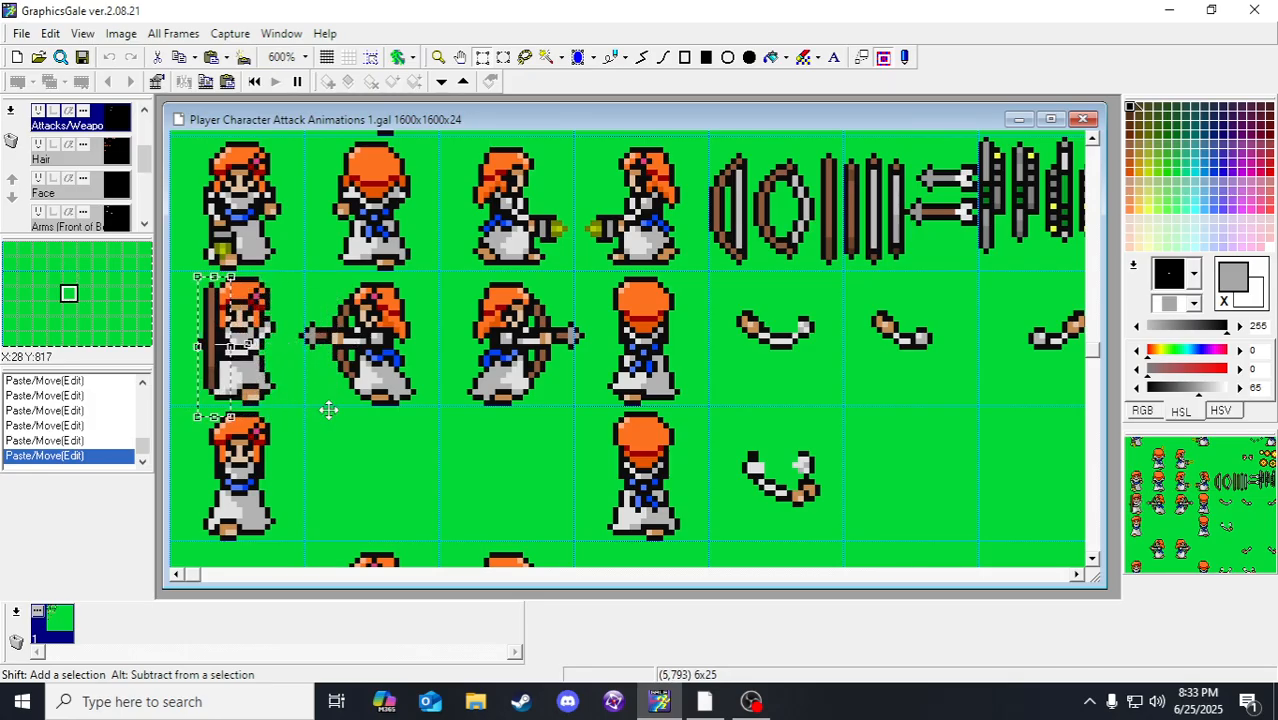
# Step: Examine the scythe and other earlier weapon attack frames across the sprite sheet as reference for the bow poses
pyautogui.click(437, 58)
pyautogui.scroll(-3, 619, 322)
pyautogui.moveTo(862, 312); pyautogui.dragTo(556, 516)
pyautogui.moveTo(876, 286); pyautogui.dragTo(764, 352)
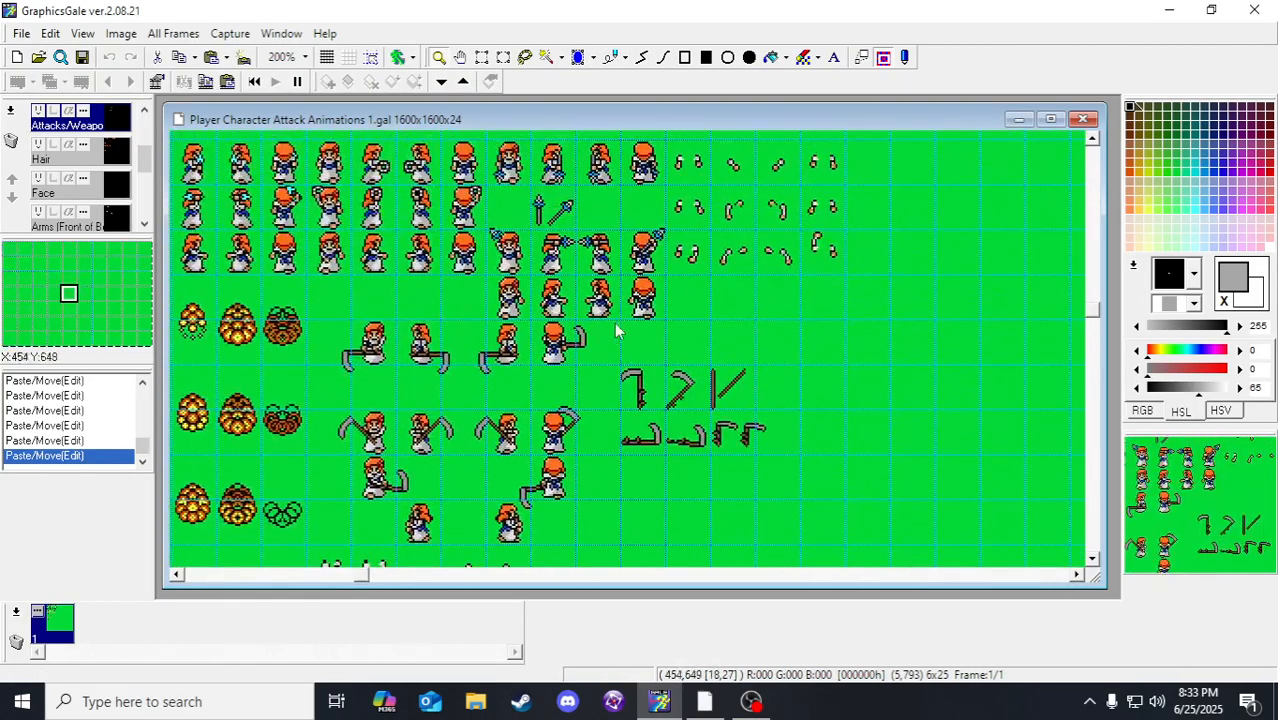
pyautogui.scroll(-1, 557, 290)
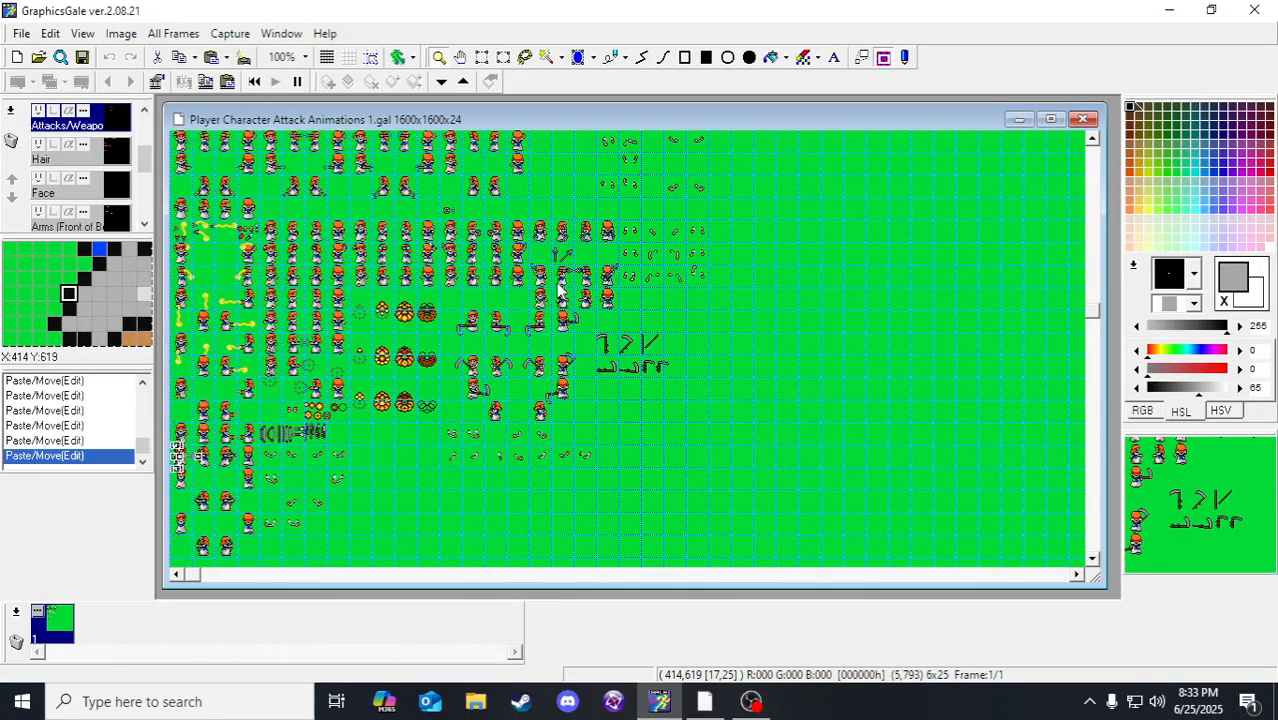
pyautogui.scroll(1, 559, 285)
pyautogui.moveTo(542, 236); pyautogui.dragTo(540, 373)
pyautogui.scroll(-1, 540, 373)
pyautogui.moveTo(600, 207); pyautogui.dragTo(566, 365)
pyautogui.scroll(1, 446, 294)
pyautogui.scroll(2, 455, 378)
pyautogui.moveTo(387, 382); pyautogui.dragTo(526, 429)
pyautogui.scroll(-3, 532, 428)
pyautogui.moveTo(433, 558); pyautogui.dragTo(436, 374)
pyautogui.scroll(1, 218, 368)
pyautogui.moveTo(312, 374); pyautogui.dragTo(256, 199)
pyautogui.moveTo(400, 196); pyautogui.dragTo(408, 298)
pyautogui.moveTo(314, 396); pyautogui.dragTo(403, 298)
pyautogui.moveTo(391, 479); pyautogui.dragTo(391, 288)
pyautogui.moveTo(256, 457); pyautogui.dragTo(256, 355)
pyautogui.scroll(1, 225, 434)
pyautogui.scroll(4, 197, 416)
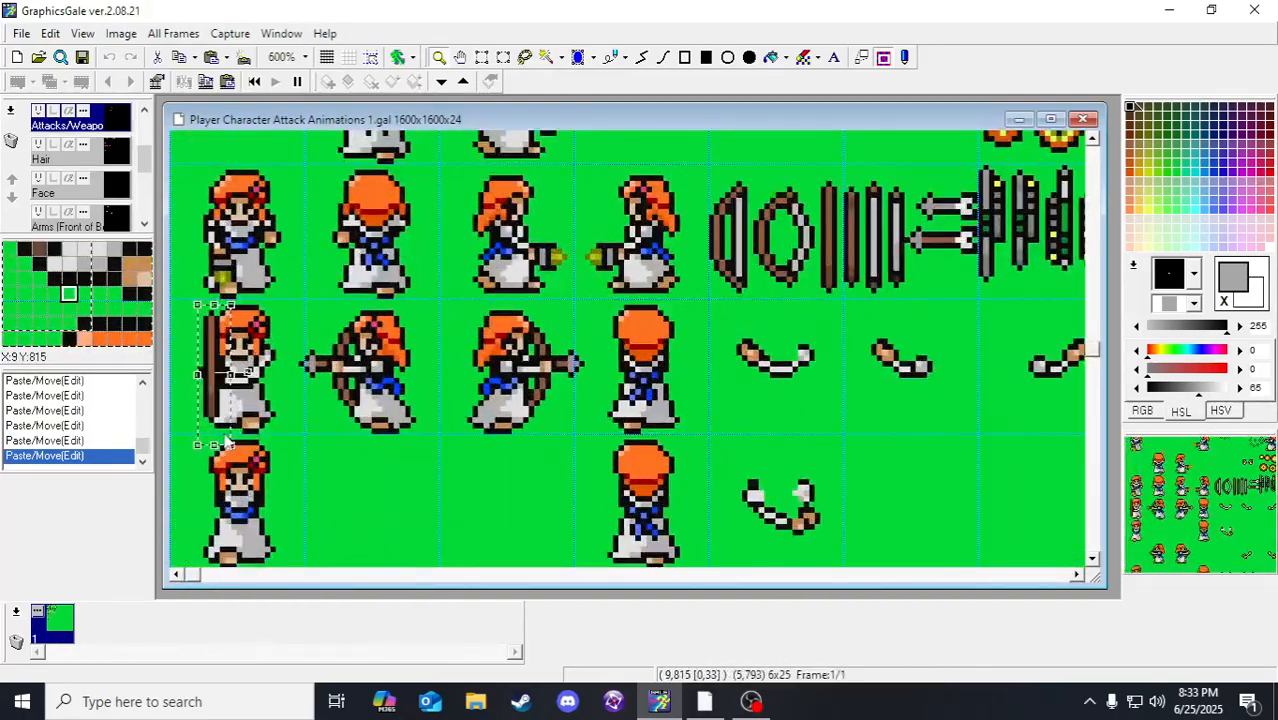
# Step: Inspect the placed straight bow up close and compare the front-facing figure with the side-facing archers and the rows below
pyautogui.moveTo(348, 417); pyautogui.dragTo(457, 400)
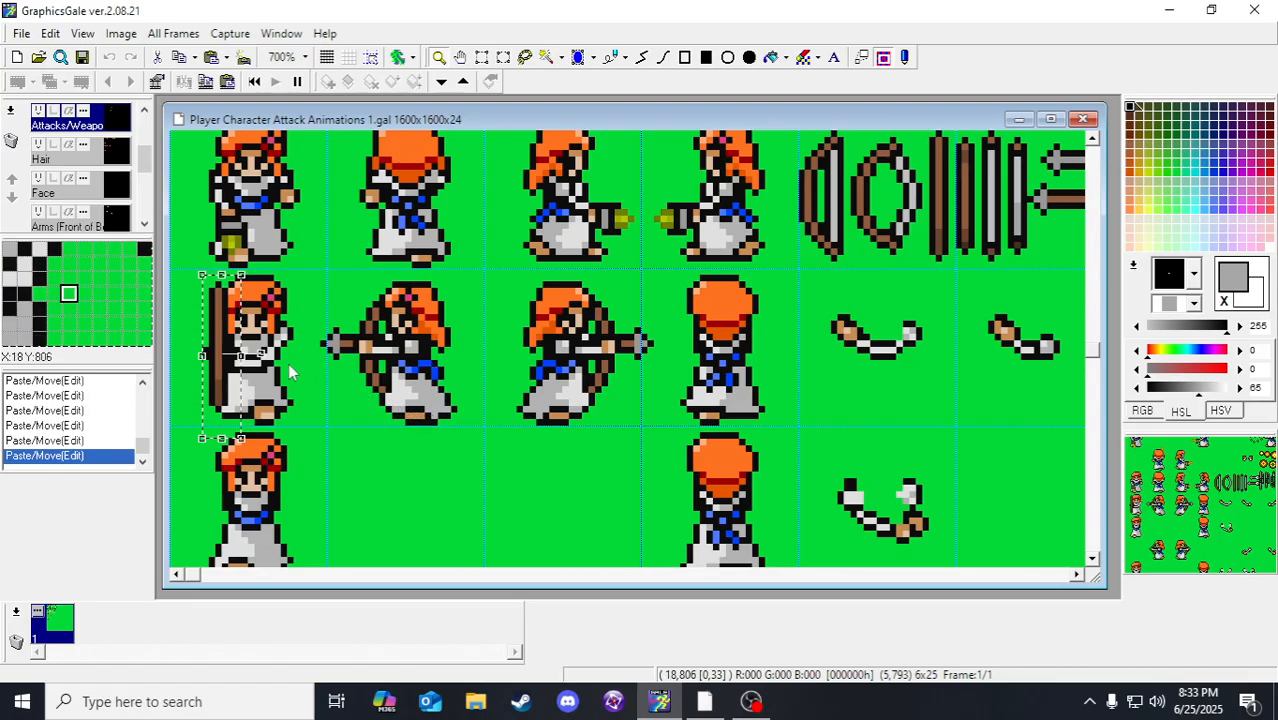
pyautogui.scroll(3, 288, 363)
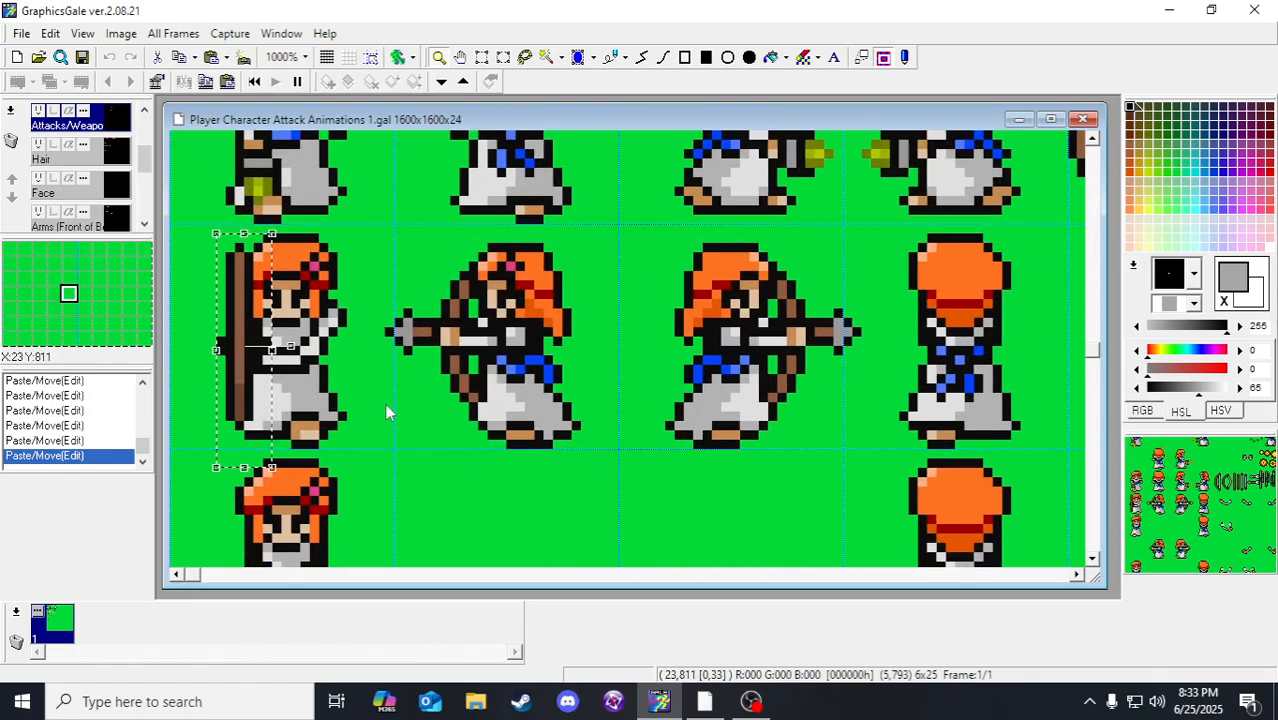
pyautogui.scroll(-2, 388, 410)
pyautogui.scroll(-1, 399, 408)
pyautogui.scroll(1, 399, 408)
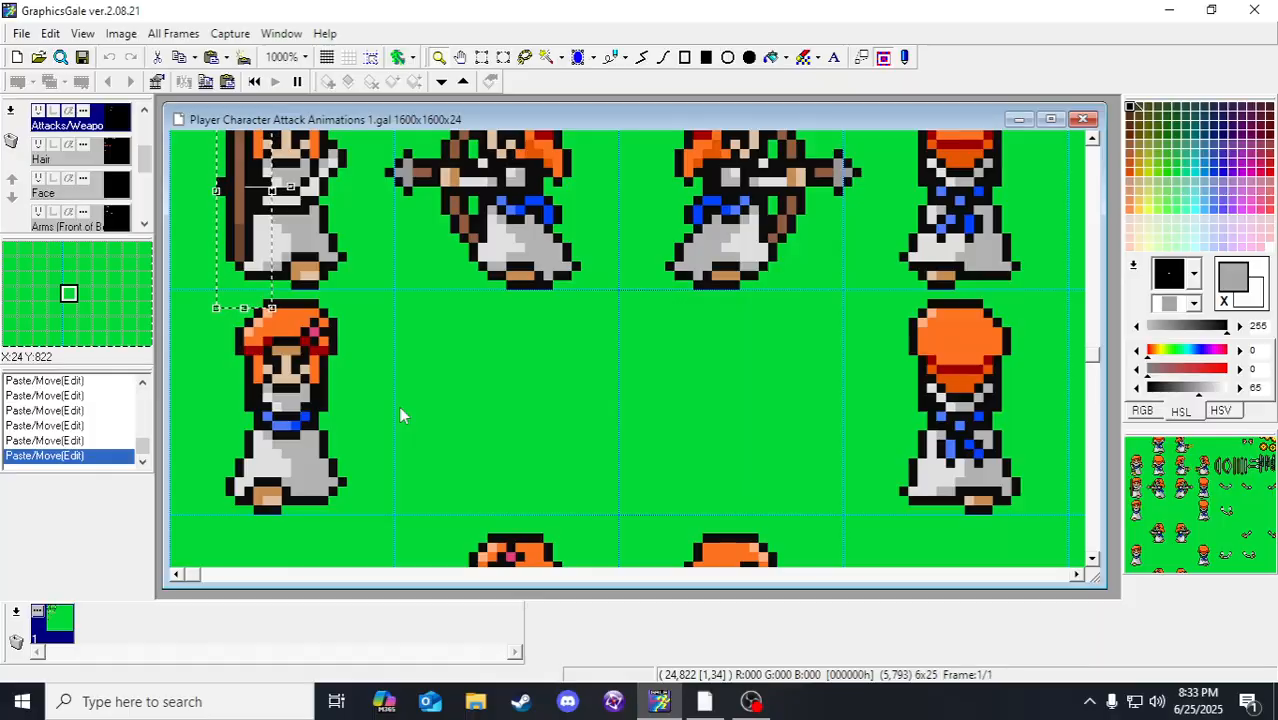
pyautogui.scroll(2, 399, 408)
pyautogui.scroll(1, 399, 408)
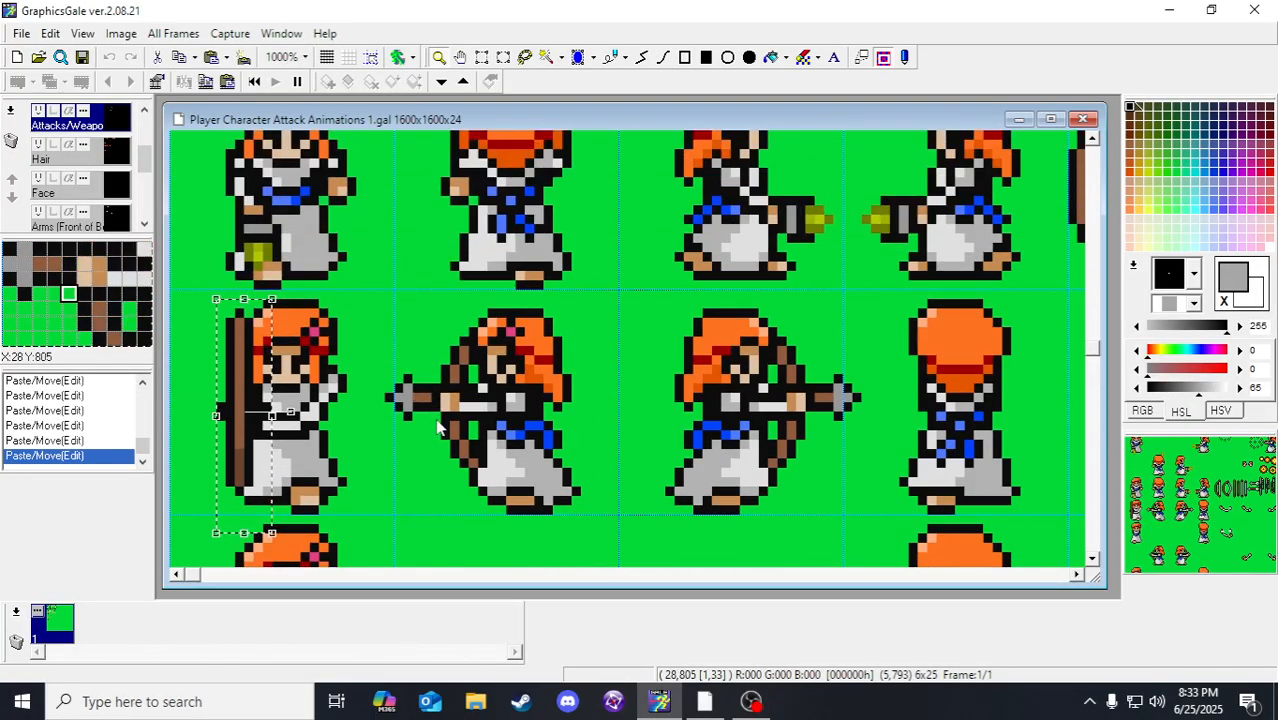
pyautogui.scroll(-2, 437, 428)
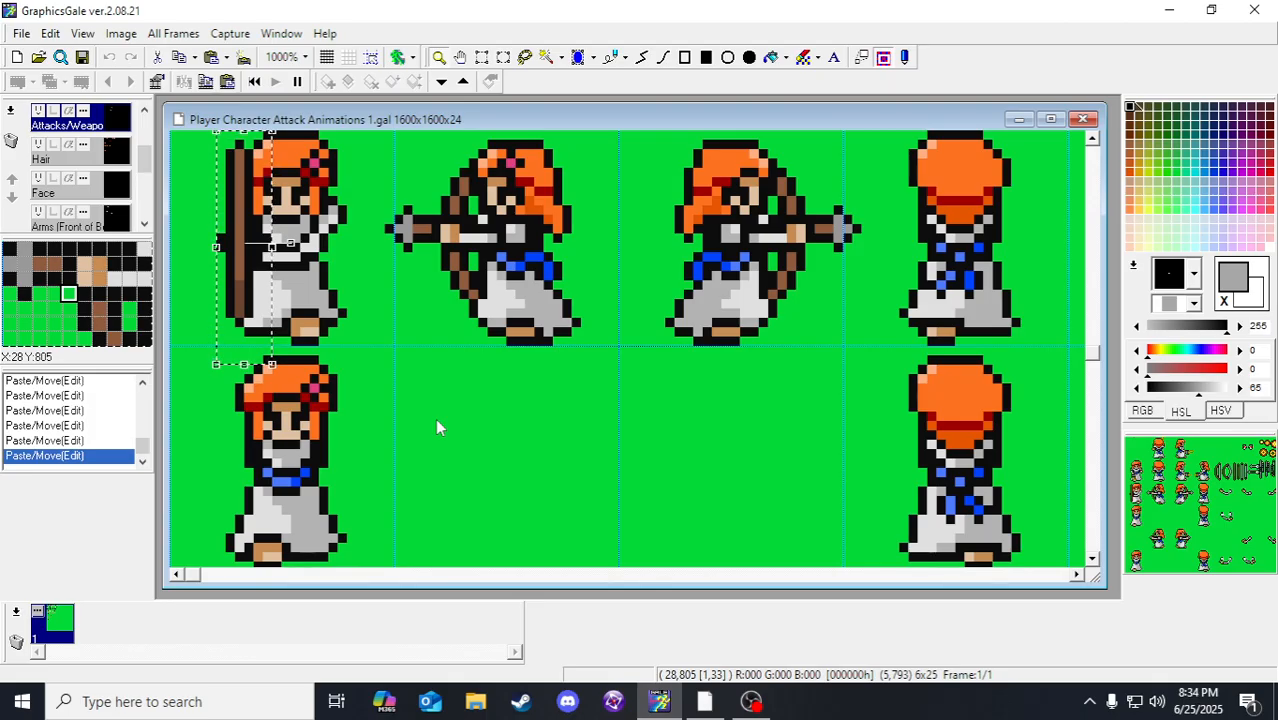
pyautogui.scroll(-1, 437, 428)
pyautogui.scroll(-6, 437, 427)
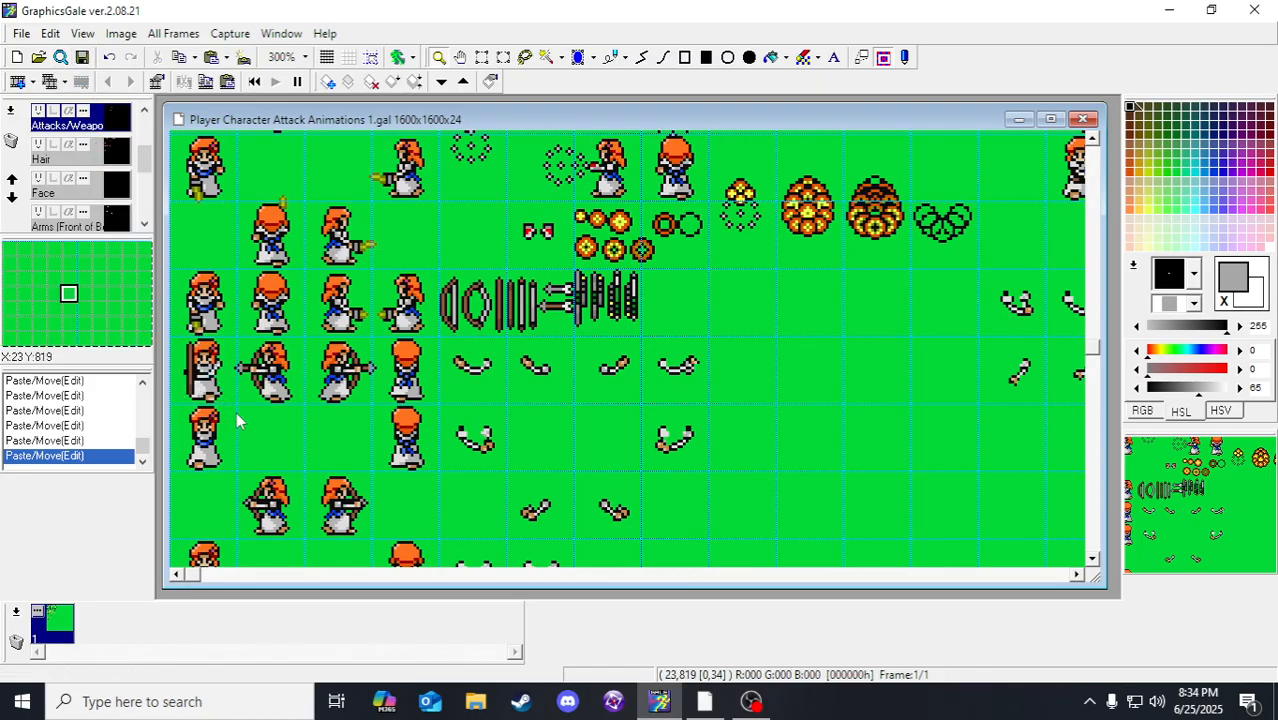
pyautogui.scroll(-2, 294, 310)
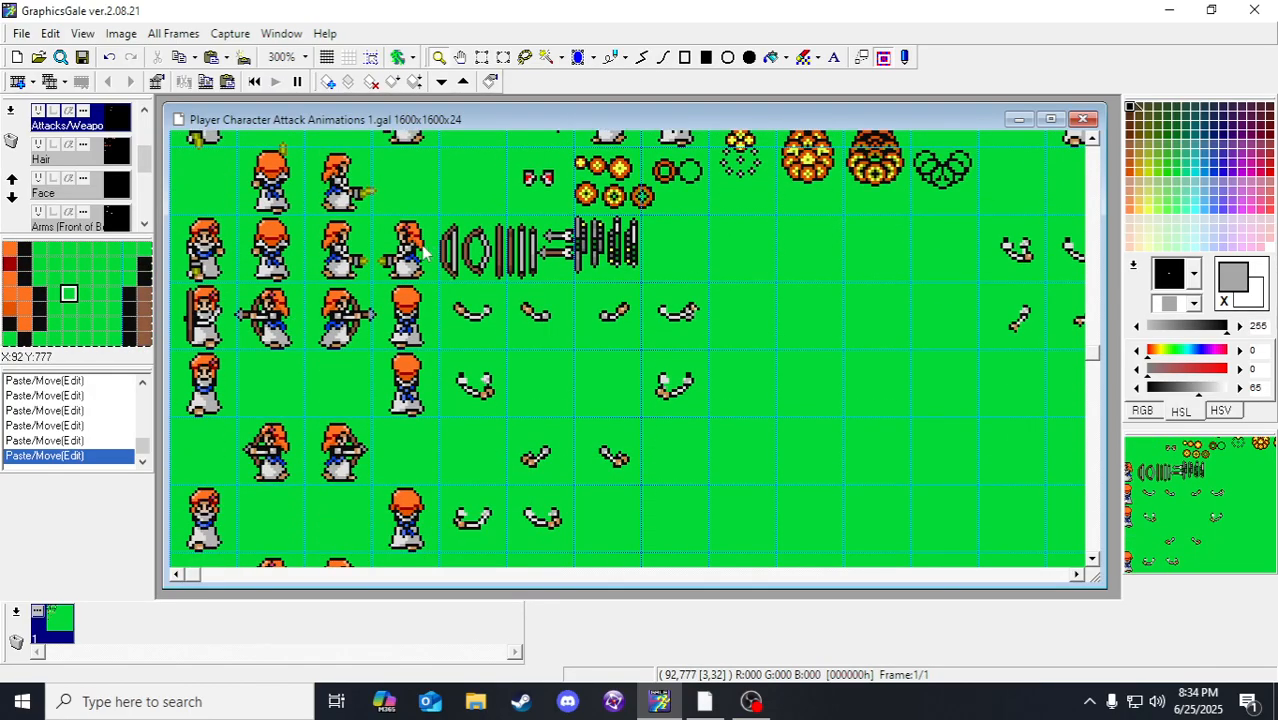
pyautogui.scroll(-4, 258, 316)
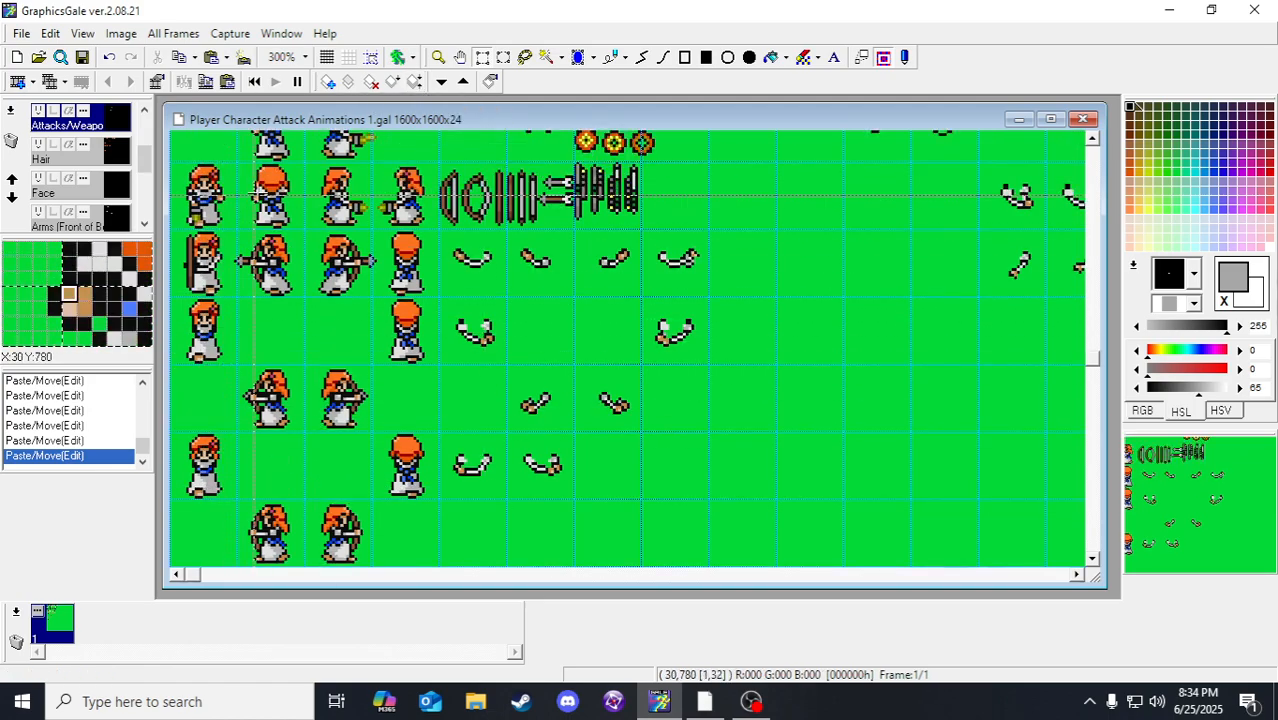
# Step: On the Legs layer with grid snapping on, remove the legs of the back-facing figures in cells [3,34] and [3,36]
pyautogui.scroll(-4, 84, 198)
pyautogui.click(114, 188)
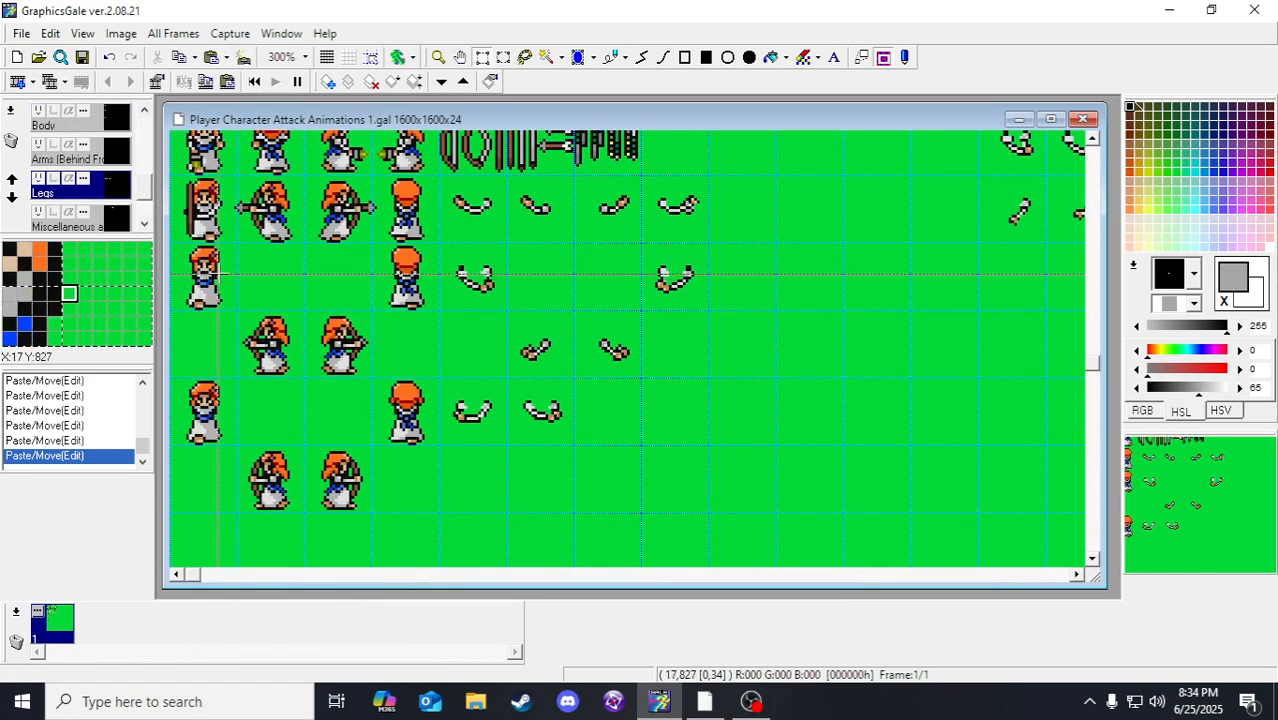
pyautogui.click(370, 57)
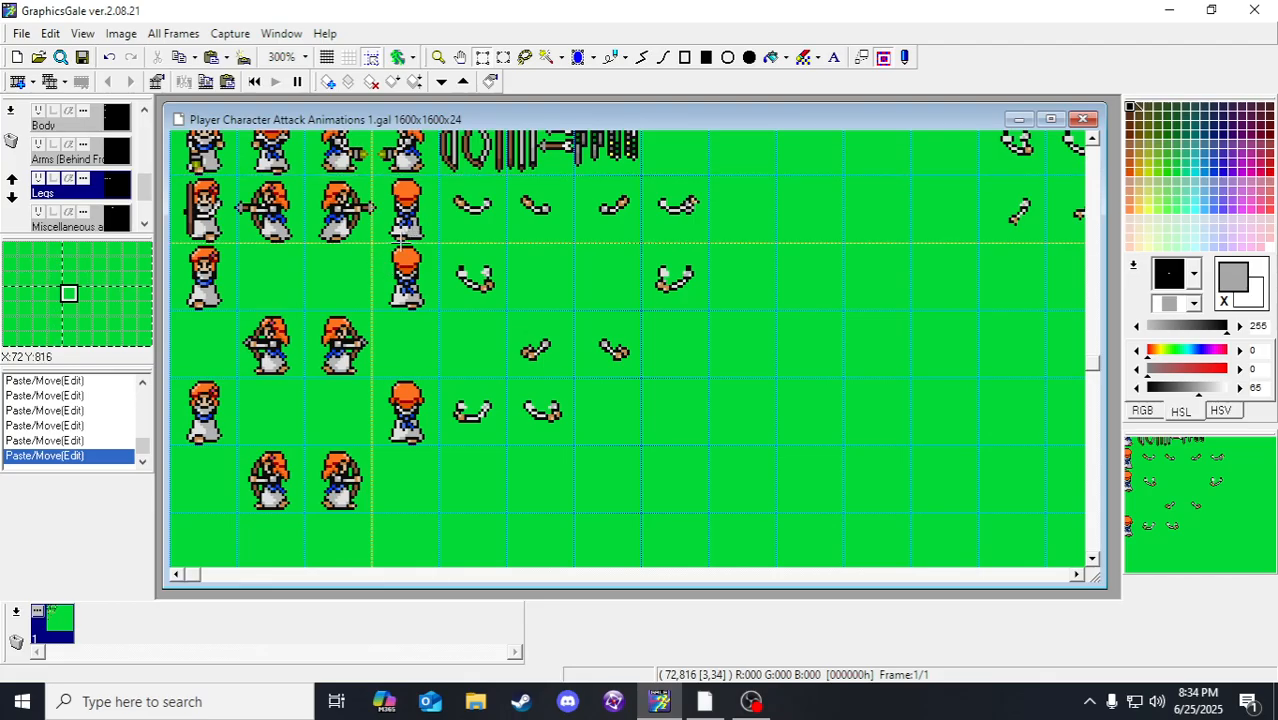
pyautogui.moveTo(393, 278); pyautogui.dragTo(397, 305)
pyautogui.press('Delete')
pyautogui.moveTo(393, 405); pyautogui.dragTo(399, 438)
pyautogui.press('Delete')
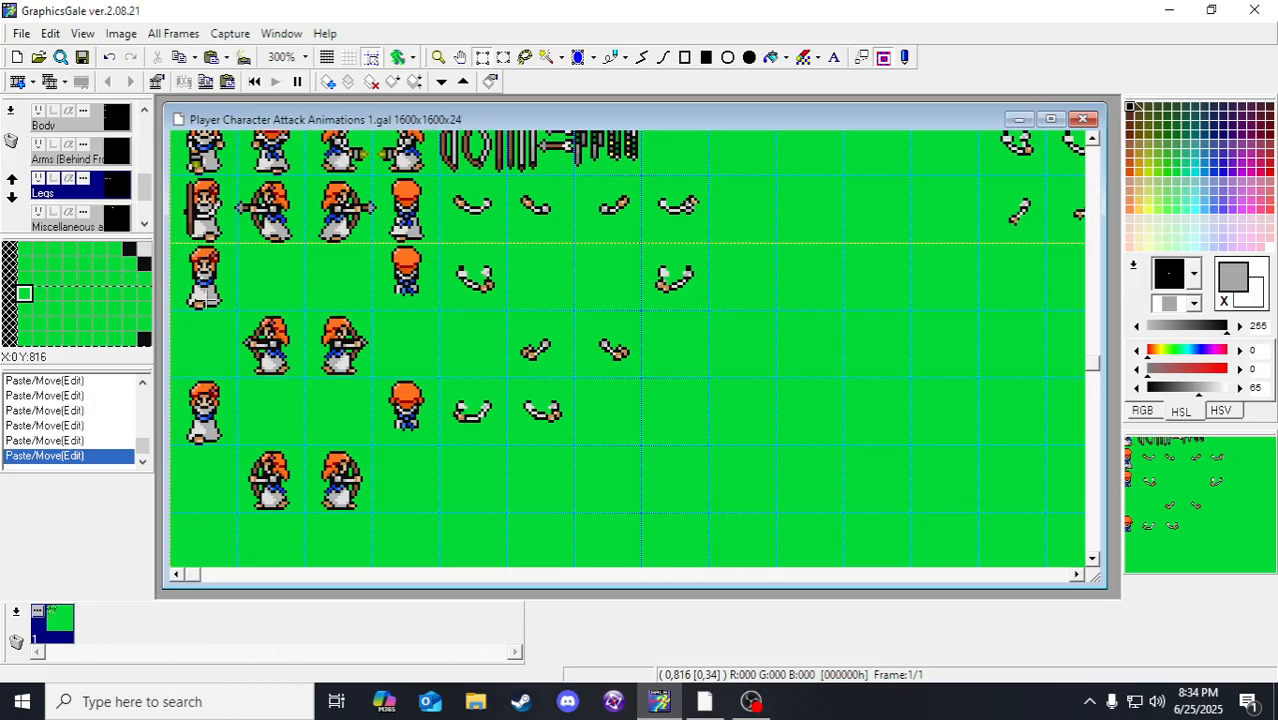
# Step: Remove the front-facing figures' legs in cells [0,34] and [0,36], and move the legs from cell [0,33] into cell [0,34]
pyautogui.click(204, 308)
pyautogui.press('Delete')
pyautogui.click(195, 430)
pyautogui.moveTo(215, 443); pyautogui.dragTo(215, 307)
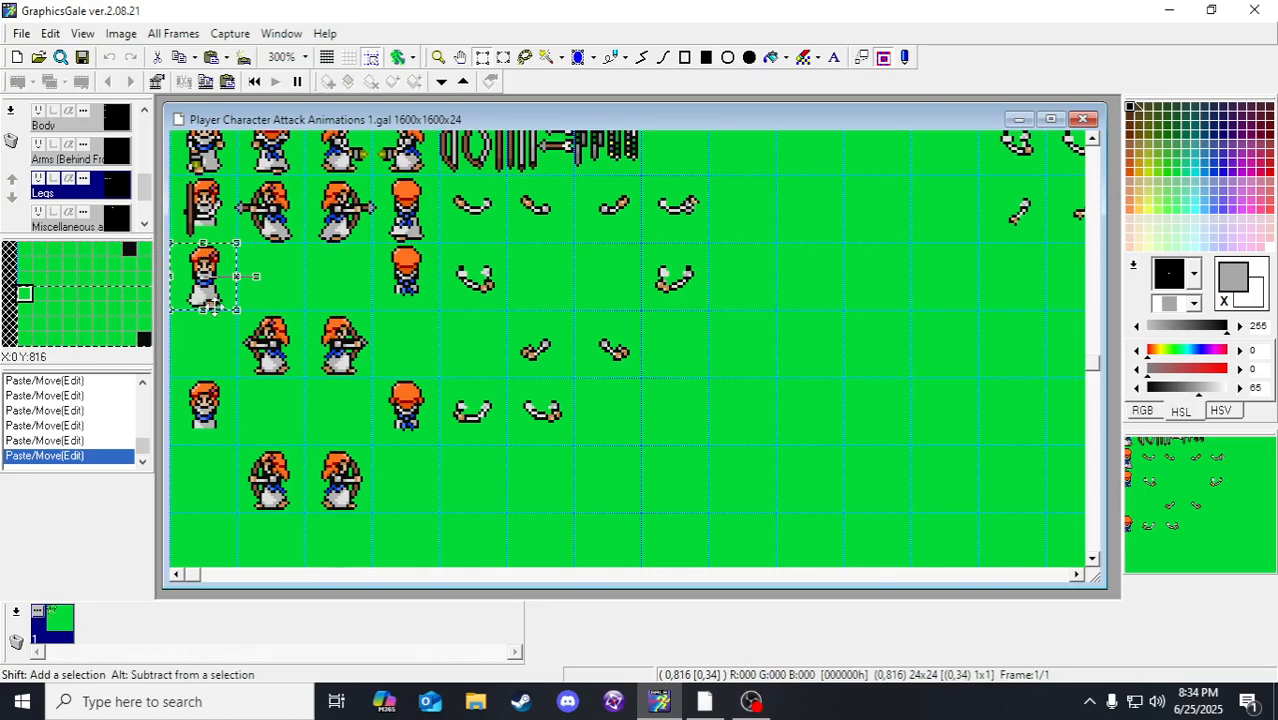
pyautogui.hotkey('ctrl', 'z')
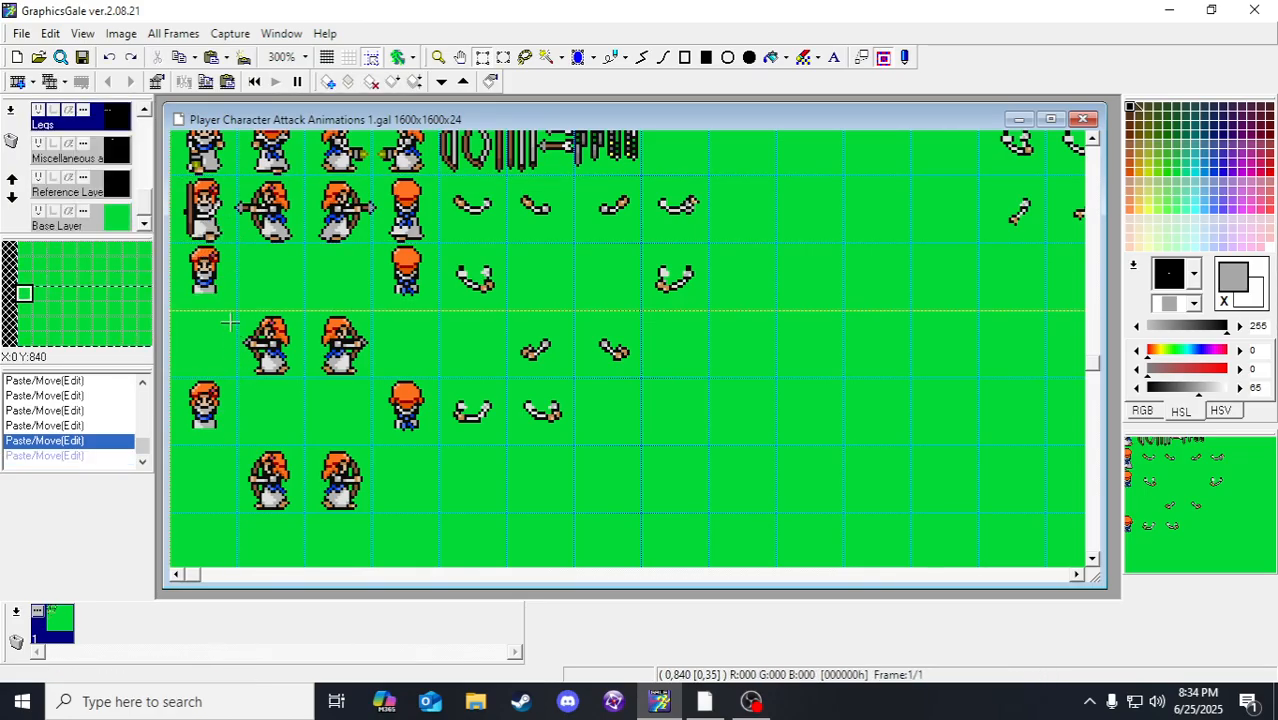
pyautogui.hotkey('ctrl', 'y')
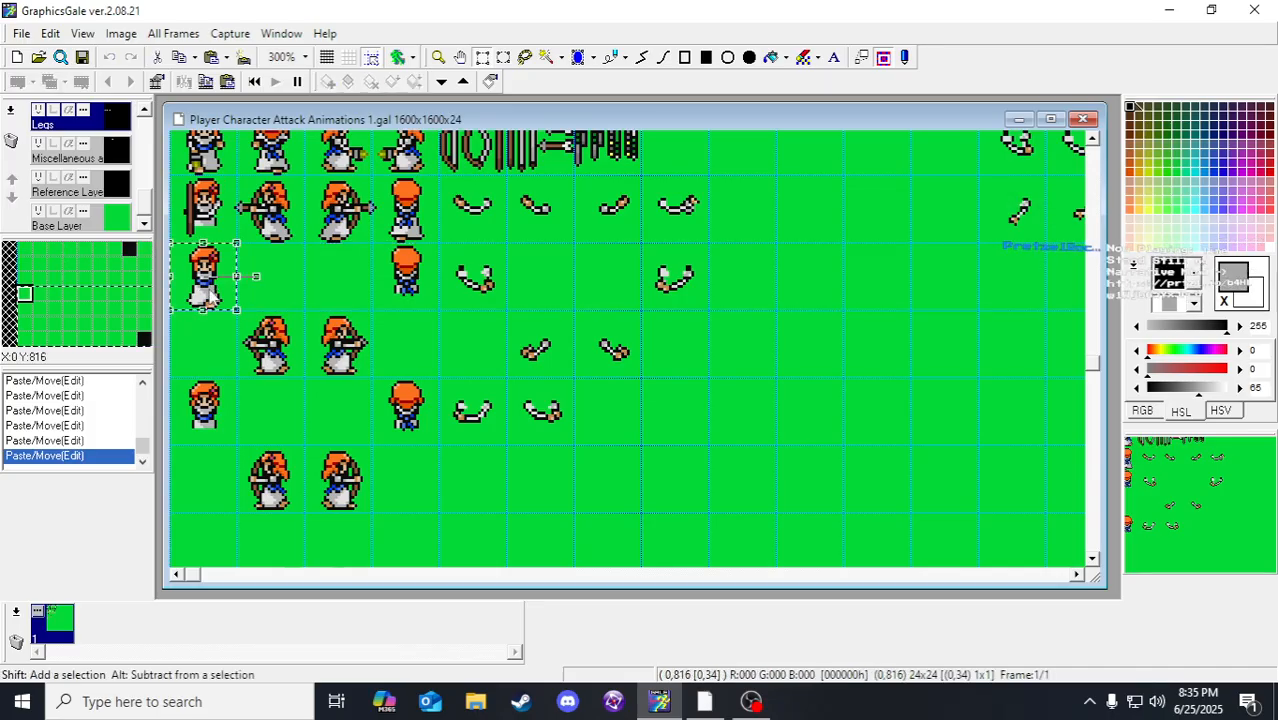
# Step: Place the front-facing legs in cell [0,36] too, and transfer the back-facing legs from cell [3,33] to cells [3,34] and [3,36]
pyautogui.moveTo(211, 289); pyautogui.dragTo(210, 440)
pyautogui.click(300, 405)
pyautogui.click(415, 225)
pyautogui.moveTo(411, 225); pyautogui.dragTo(404, 424)
pyautogui.click(315, 335)
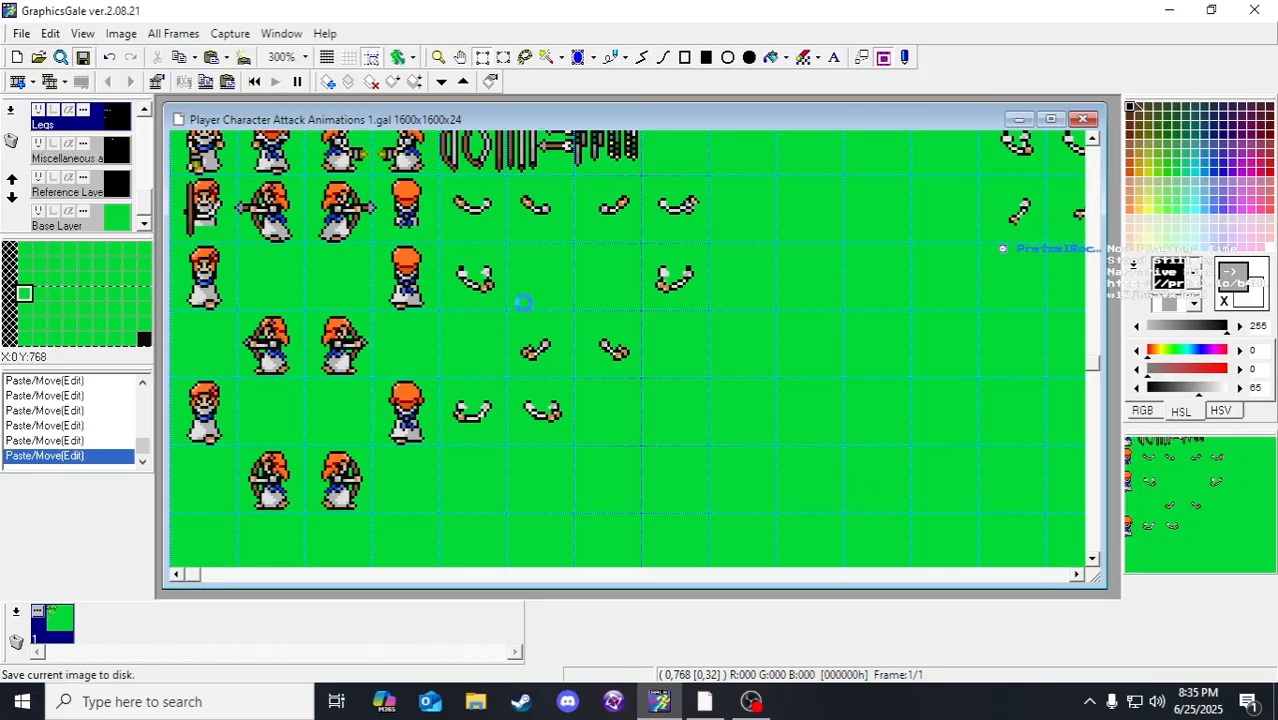
# Step: Examine the leg poses of the earlier attack frames higher up the sheet against the bow rows
pyautogui.scroll(4, 484, 323)
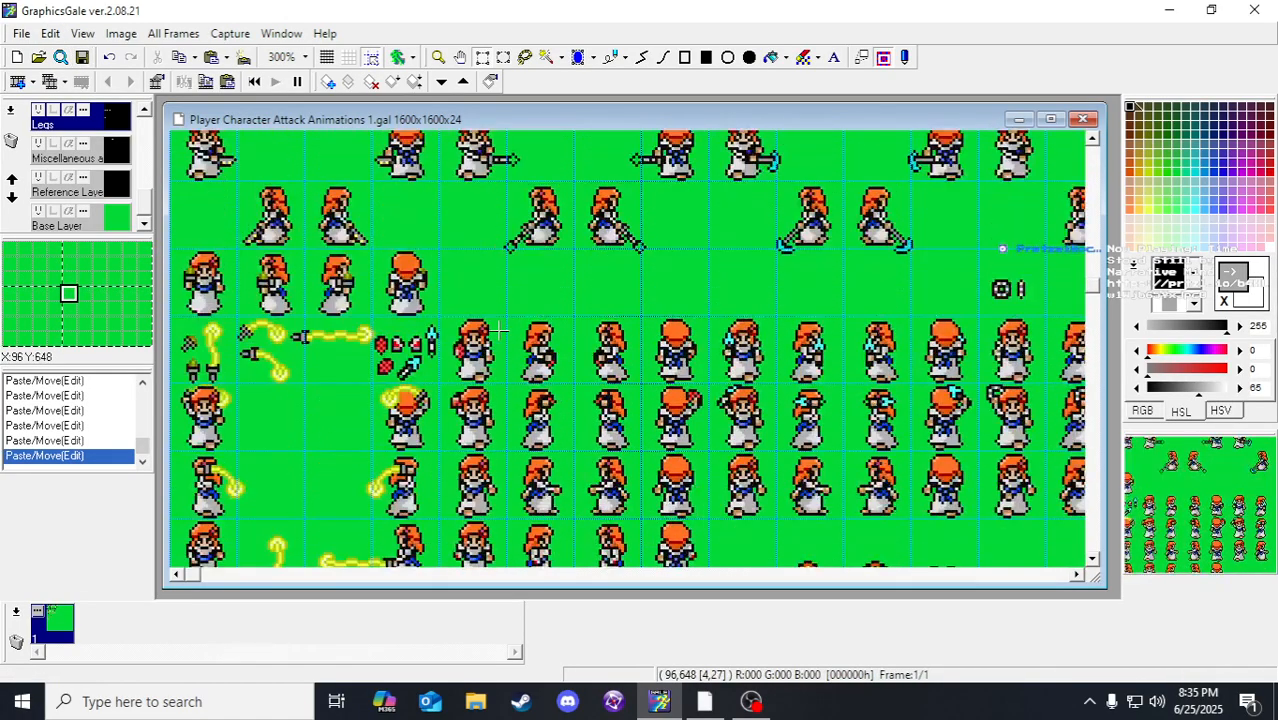
pyautogui.moveTo(185, 294); pyautogui.dragTo(368, 311)
pyautogui.scroll(-4, 365, 298)
pyautogui.scroll(-8, 365, 298)
pyautogui.rightClick(368, 311)
# Step: Try placing the side-facing legs from row 35 on the two archers in cells [1,33] and [2,33]
pyautogui.moveTo(294, 354); pyautogui.dragTo(359, 351)
pyautogui.press('Delete')
pyautogui.scroll(6, 340, 350)
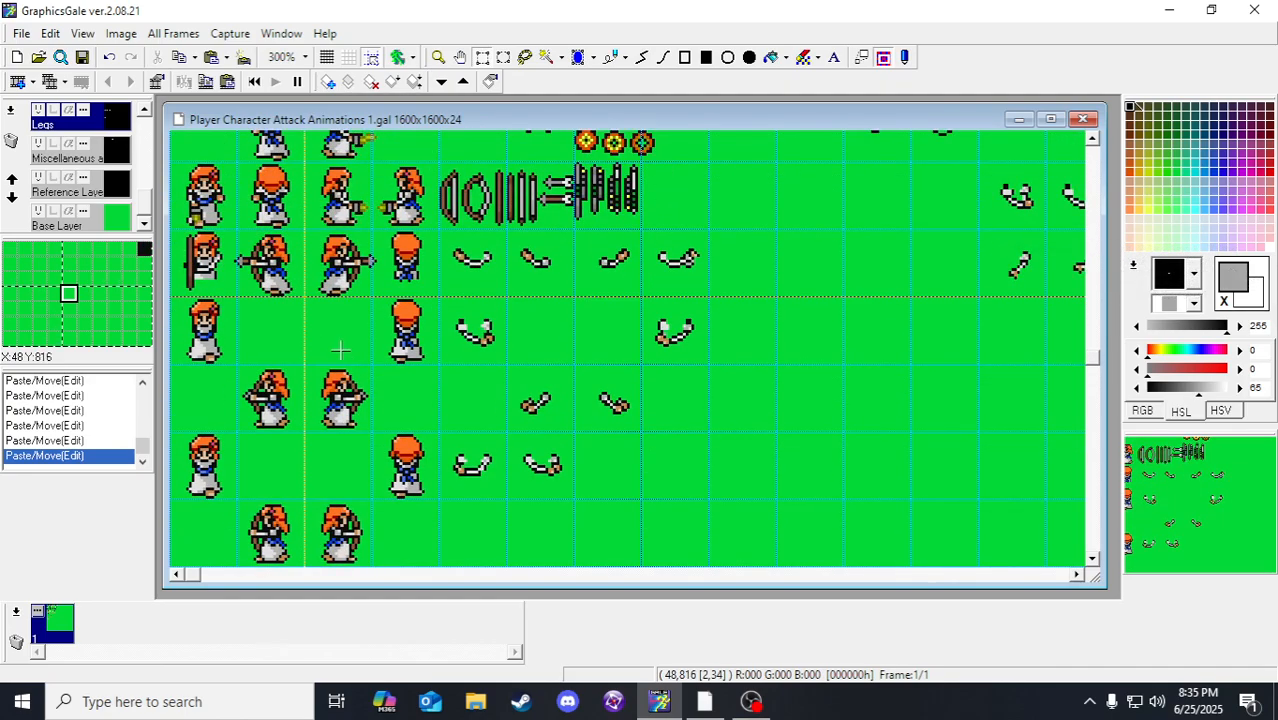
pyautogui.scroll(6, 340, 349)
pyautogui.scroll(-5, 340, 345)
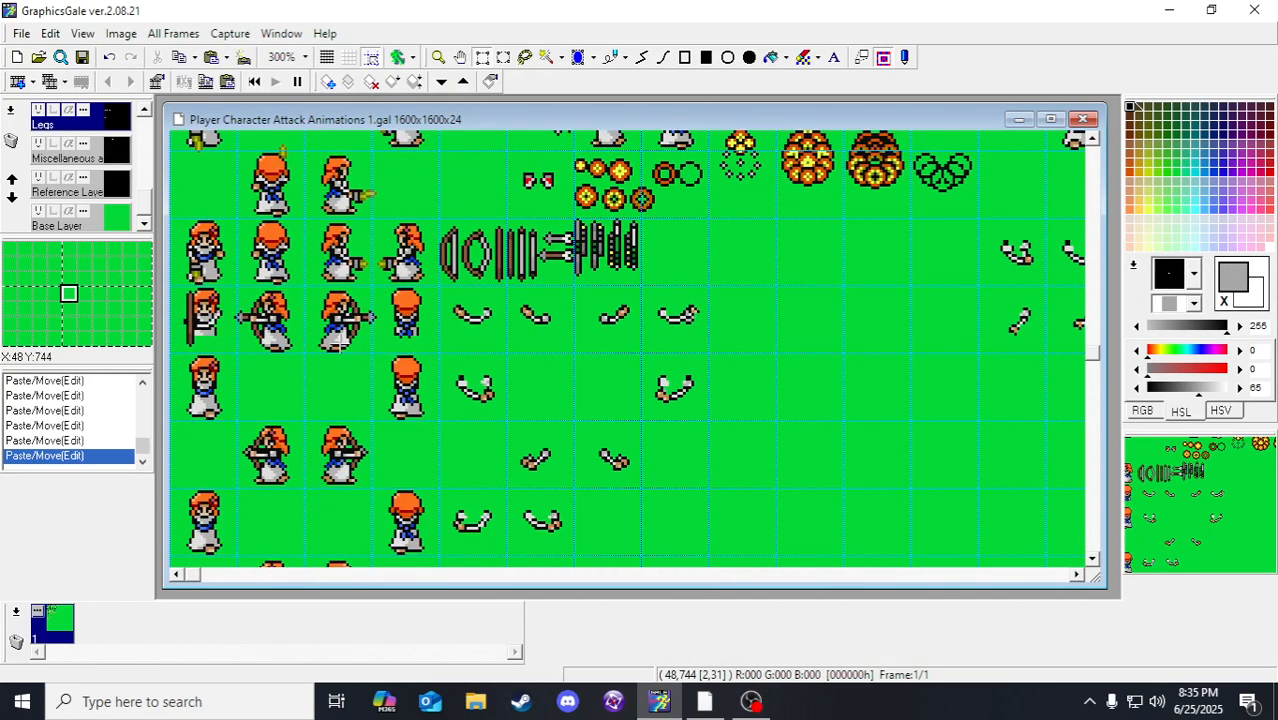
pyautogui.scroll(-3, 338, 346)
pyautogui.hotkey('ctrl', 'z')
pyautogui.moveTo(305, 399); pyautogui.dragTo(325, 210)
pyautogui.scroll(3, 322, 413)
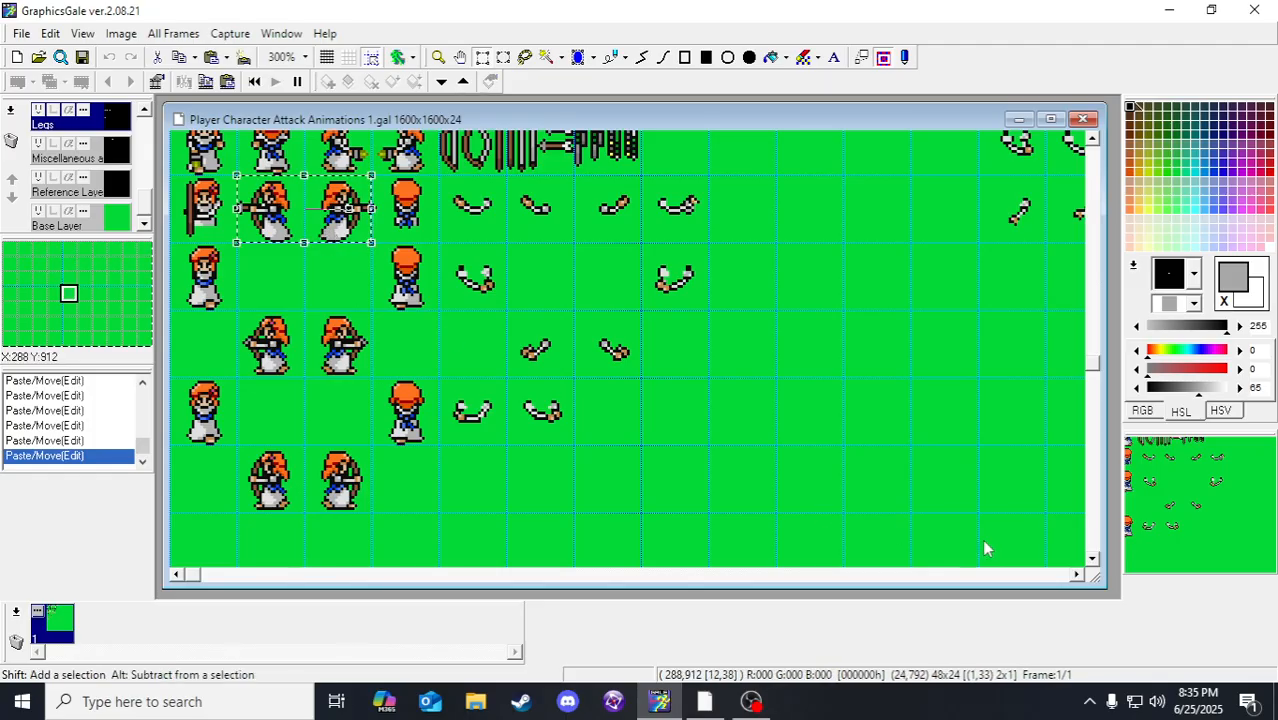
pyautogui.moveTo(1217, 486); pyautogui.dragTo(1240, 499)
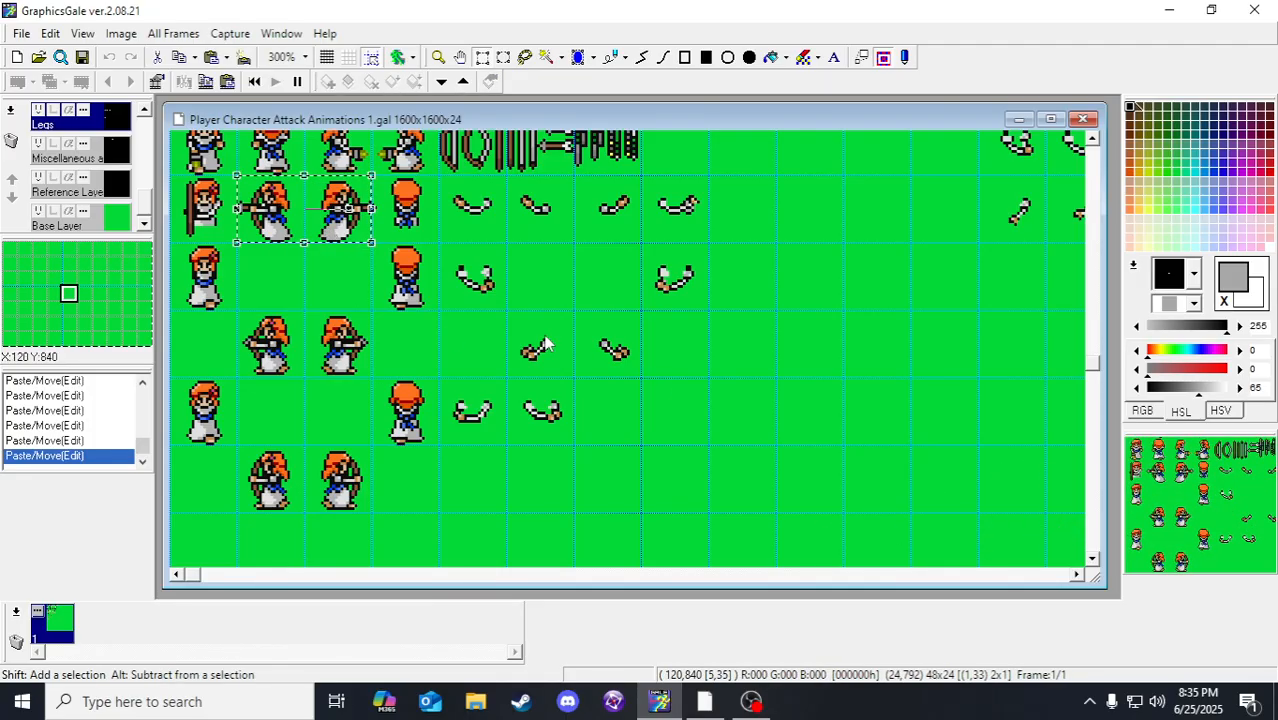
# Step: Move the set-aside front-facing and back-facing leg sprites from row 39 up to the figures in cells [0,33] and [3,33]
pyautogui.scroll(-3, 325, 245)
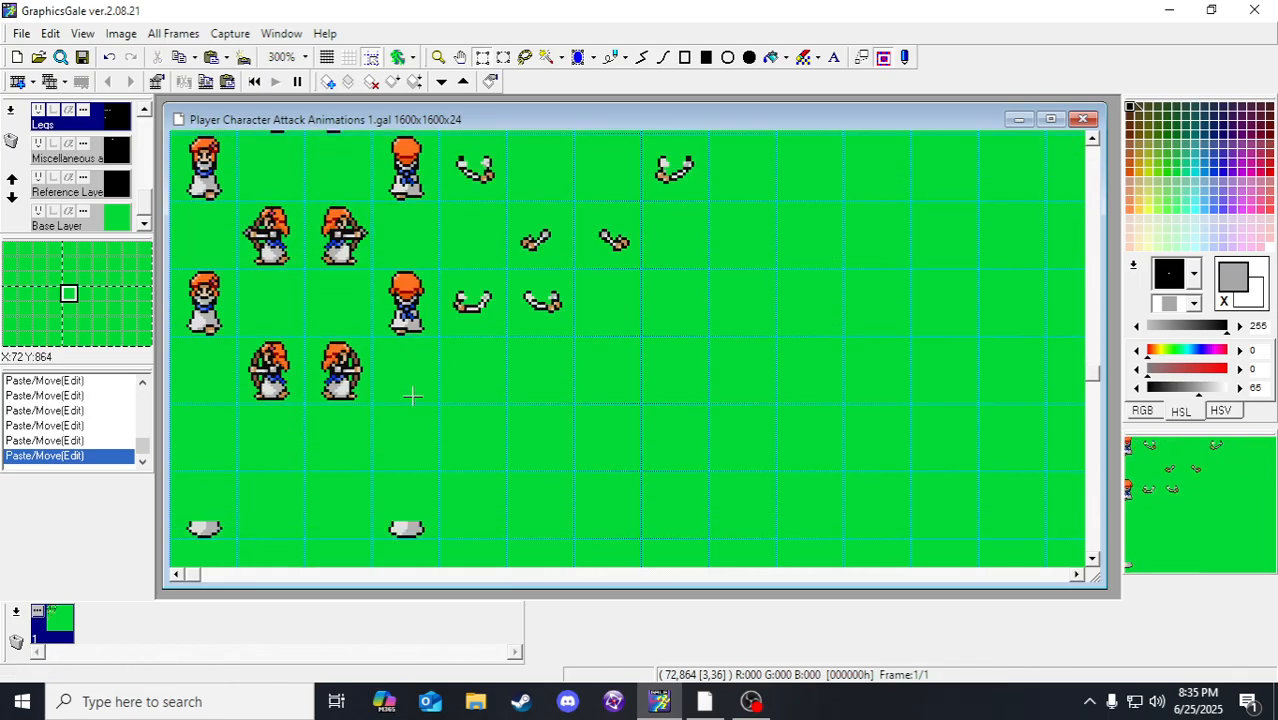
pyautogui.moveTo(191, 447)
pyautogui.mouseDown()
pyautogui.moveTo(418, 477)
pyautogui.moveTo(437, 434)
pyautogui.moveTo(417, 482)
pyautogui.moveTo(428, 323)
pyautogui.moveTo(405, 248)
pyautogui.moveTo(417, 286)
pyautogui.mouseUp()
pyautogui.scroll(3, 437, 434)
pyautogui.scroll(1, 437, 434)
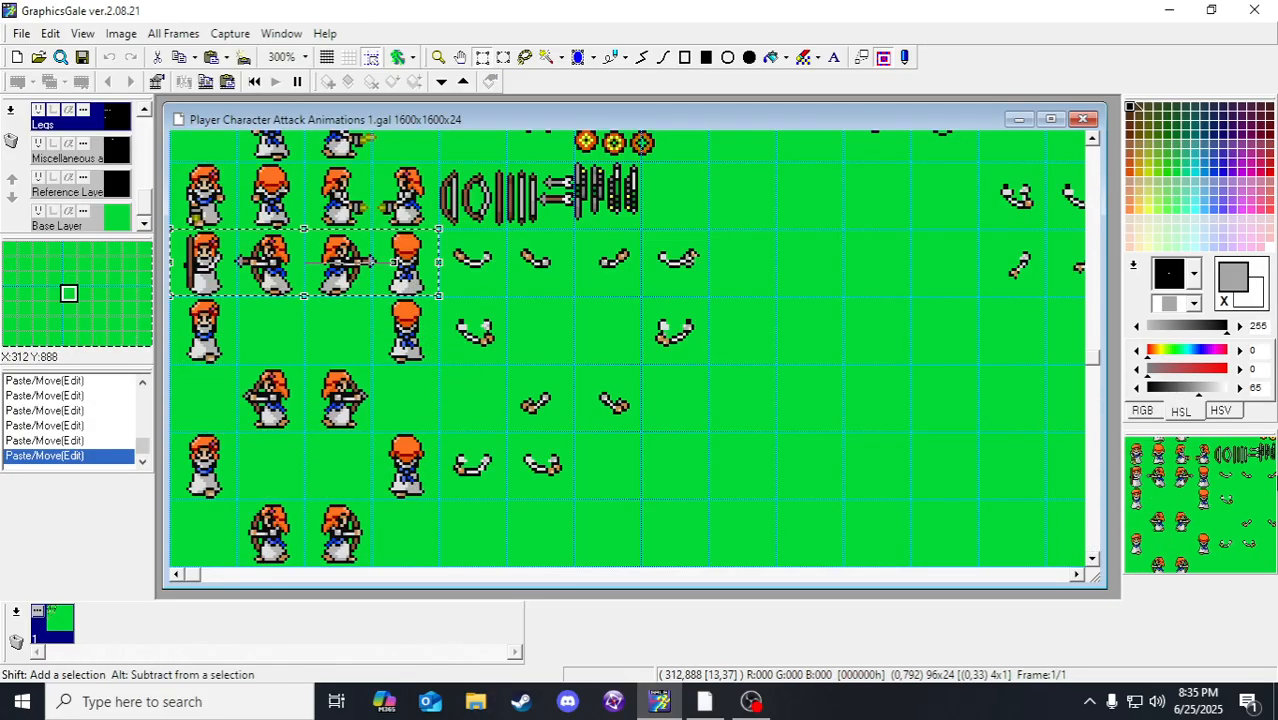
# Step: Examine the stances of the earlier weapon attack rows across the sheet and compare them with the bow rows
pyautogui.scroll(-3, 1117, 507)
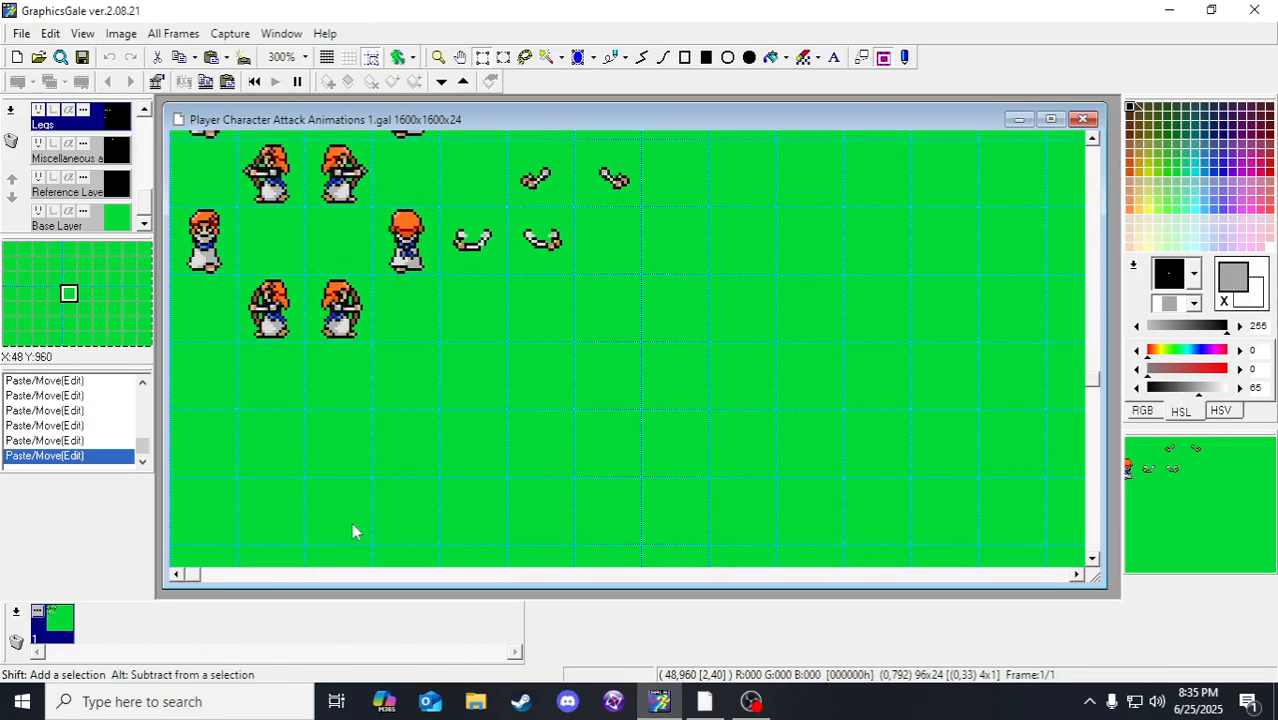
pyautogui.scroll(3, 335, 542)
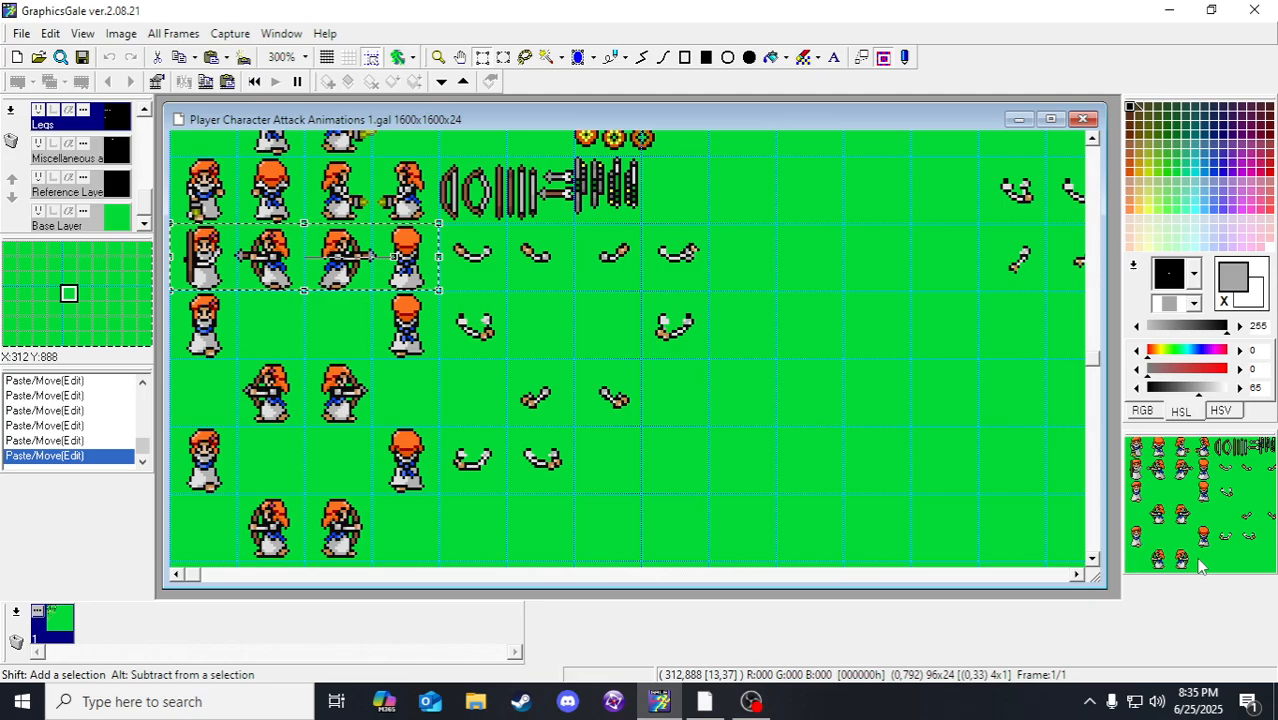
pyautogui.scroll(20, 705, 345)
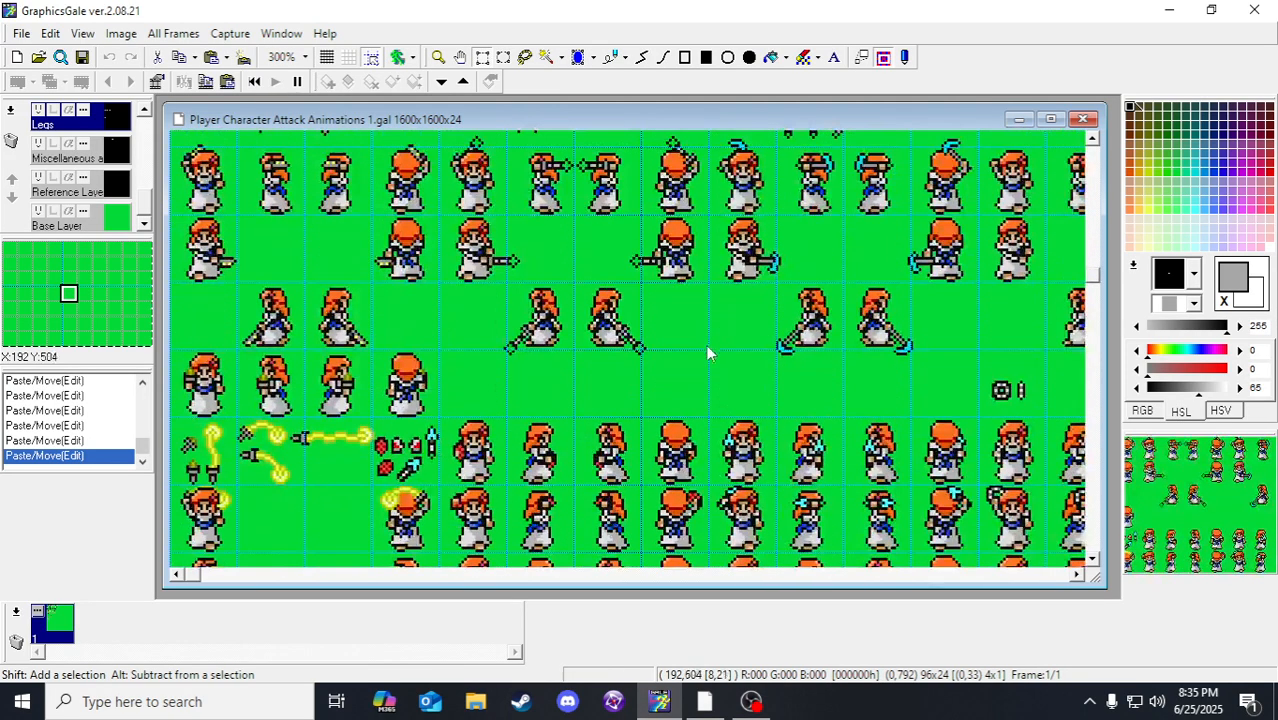
pyautogui.scroll(8, 700, 355)
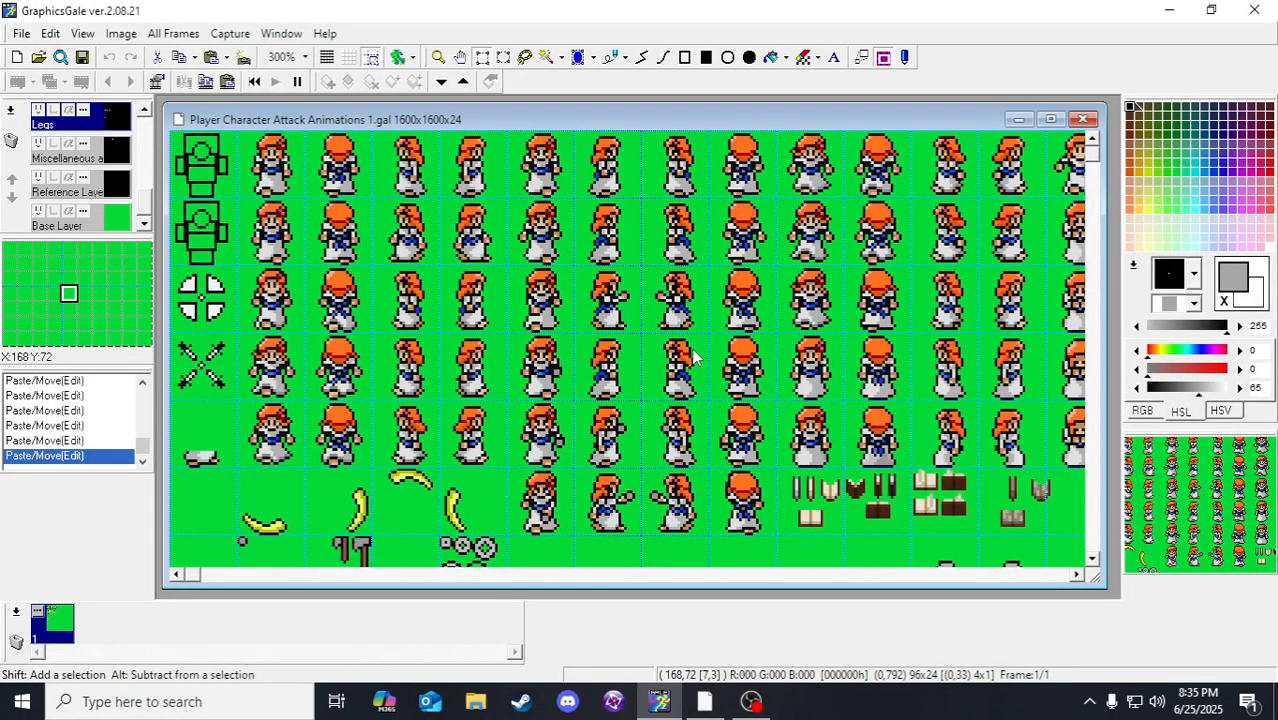
pyautogui.scroll(-10, 693, 357)
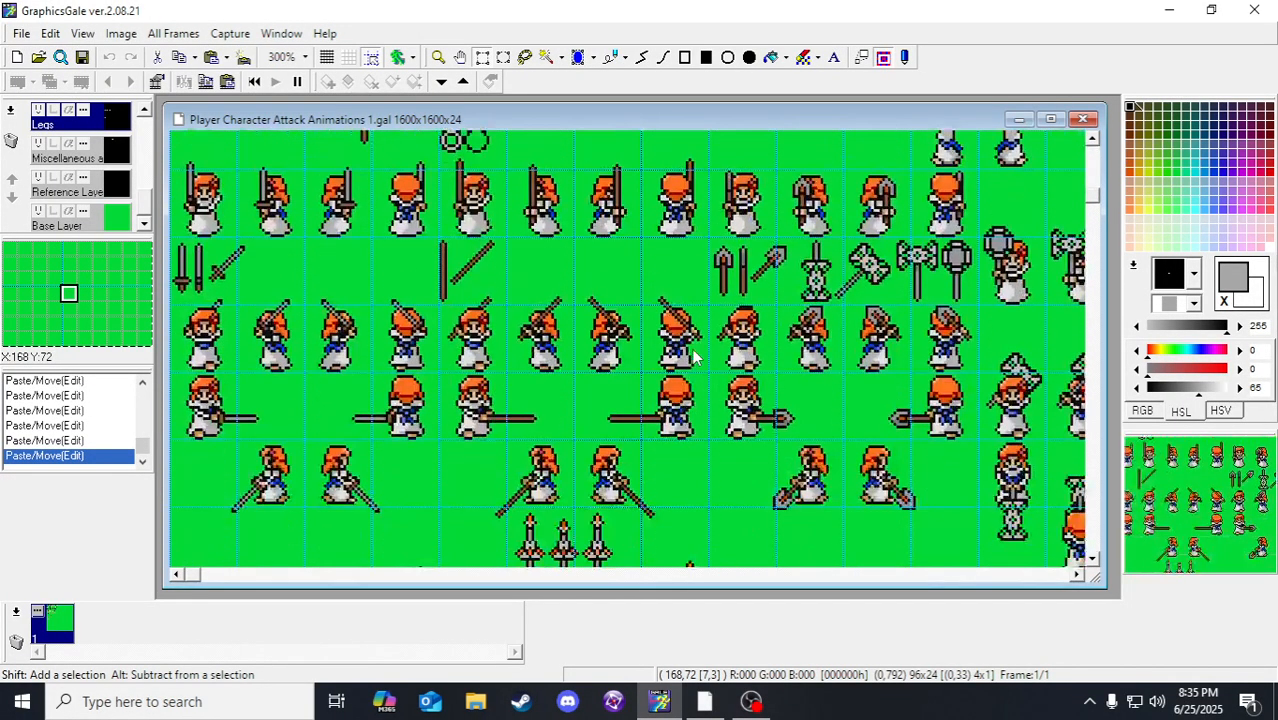
pyautogui.scroll(-5, 685, 355)
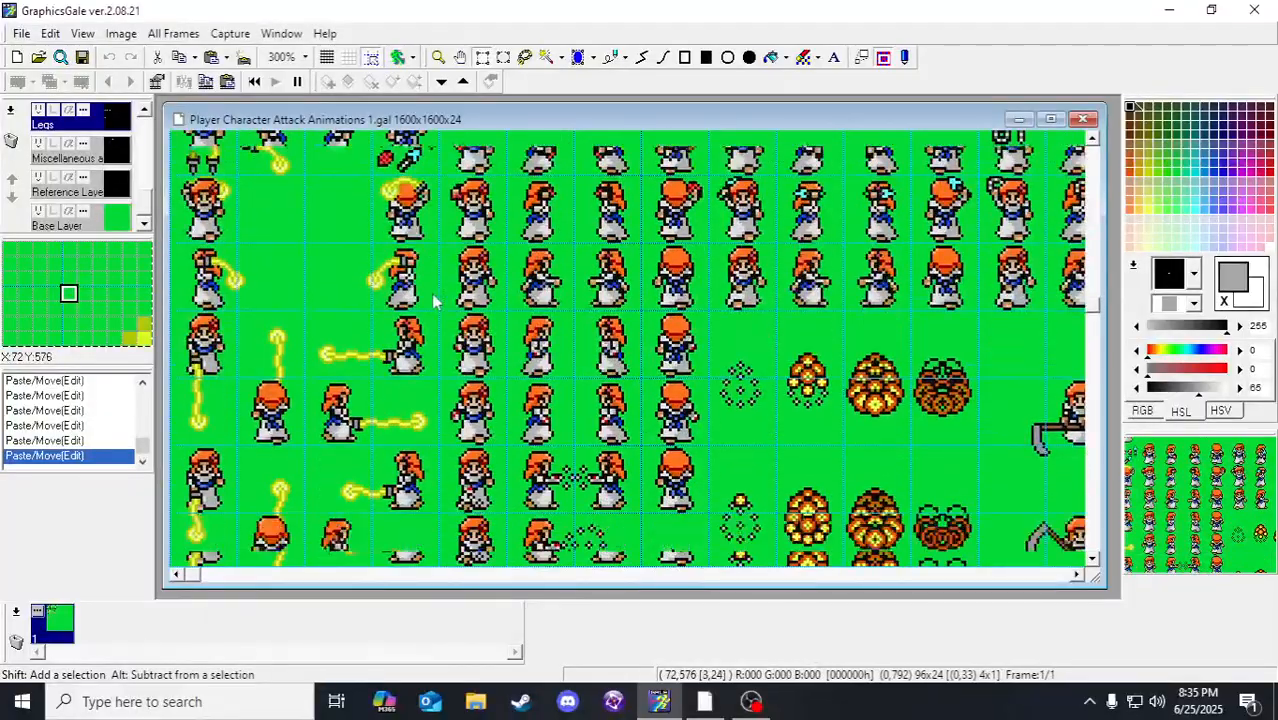
pyautogui.scroll(-5, 422, 316)
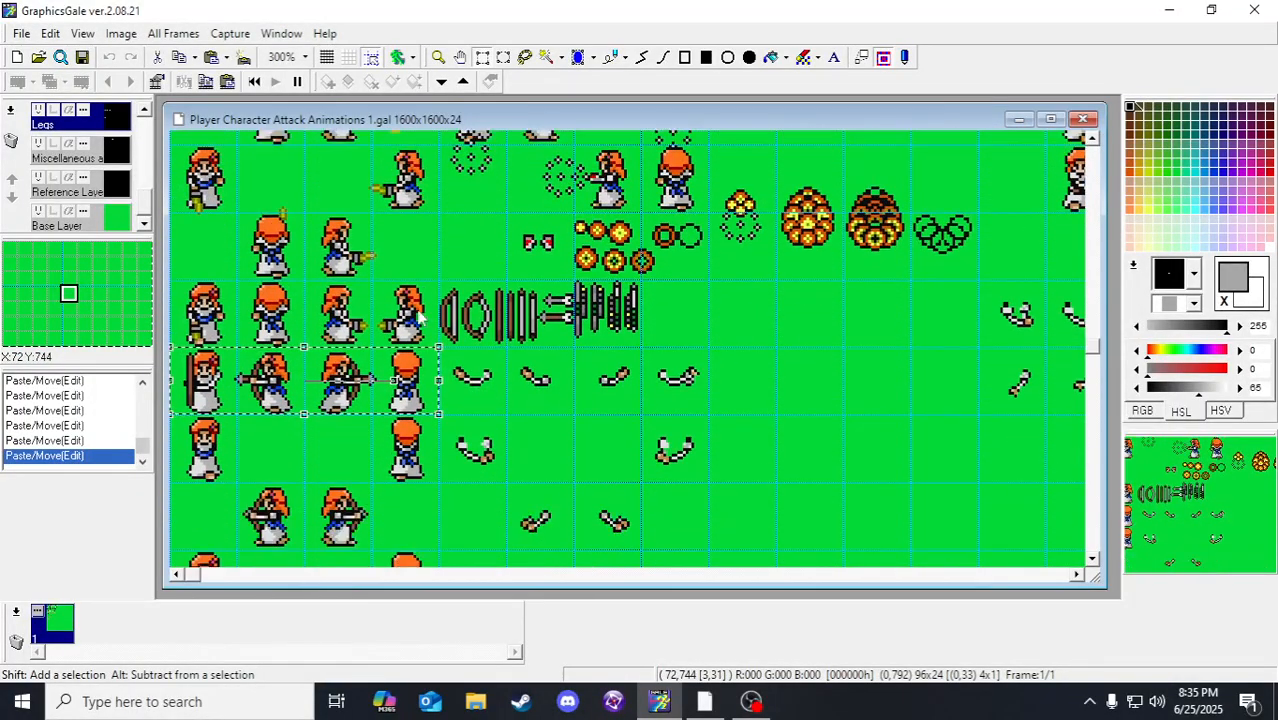
pyautogui.moveTo(1177, 481); pyautogui.dragTo(1254, 488)
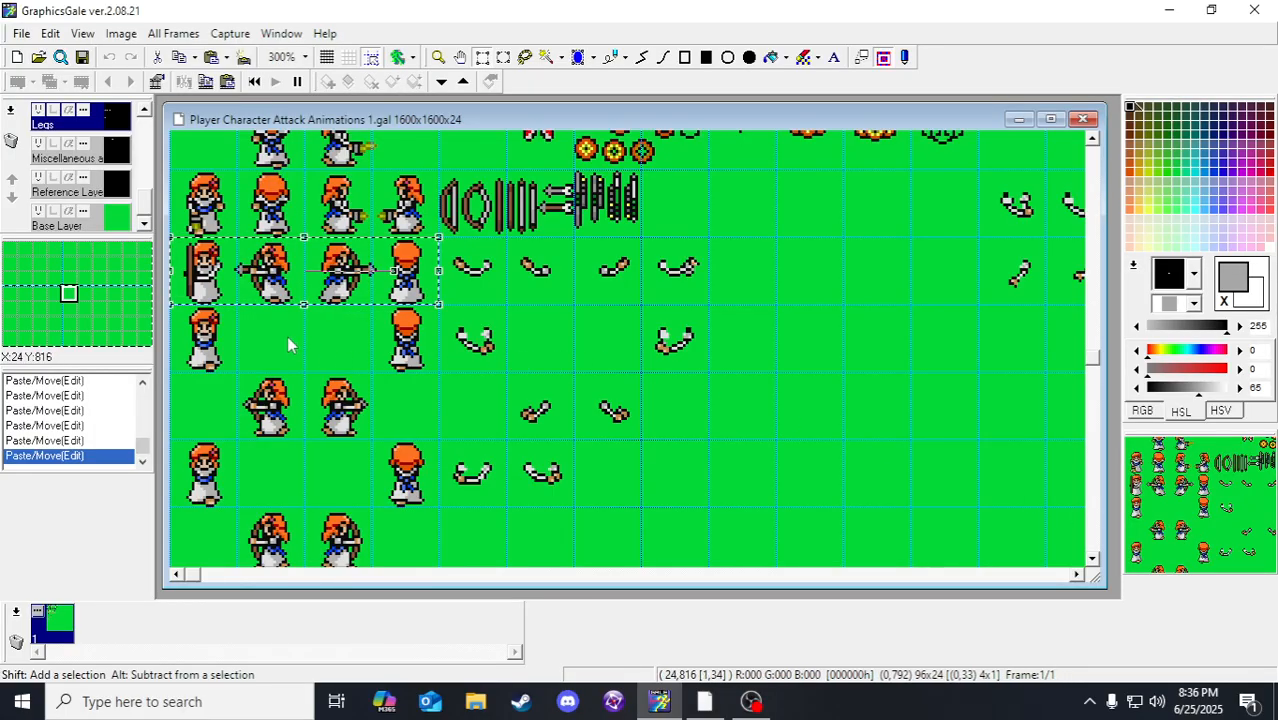
# Step: Undo and redo the leg placement in row 33 to compare the figures with and without it
pyautogui.click(383, 340)
pyautogui.hotkey('ctrl', 'z')
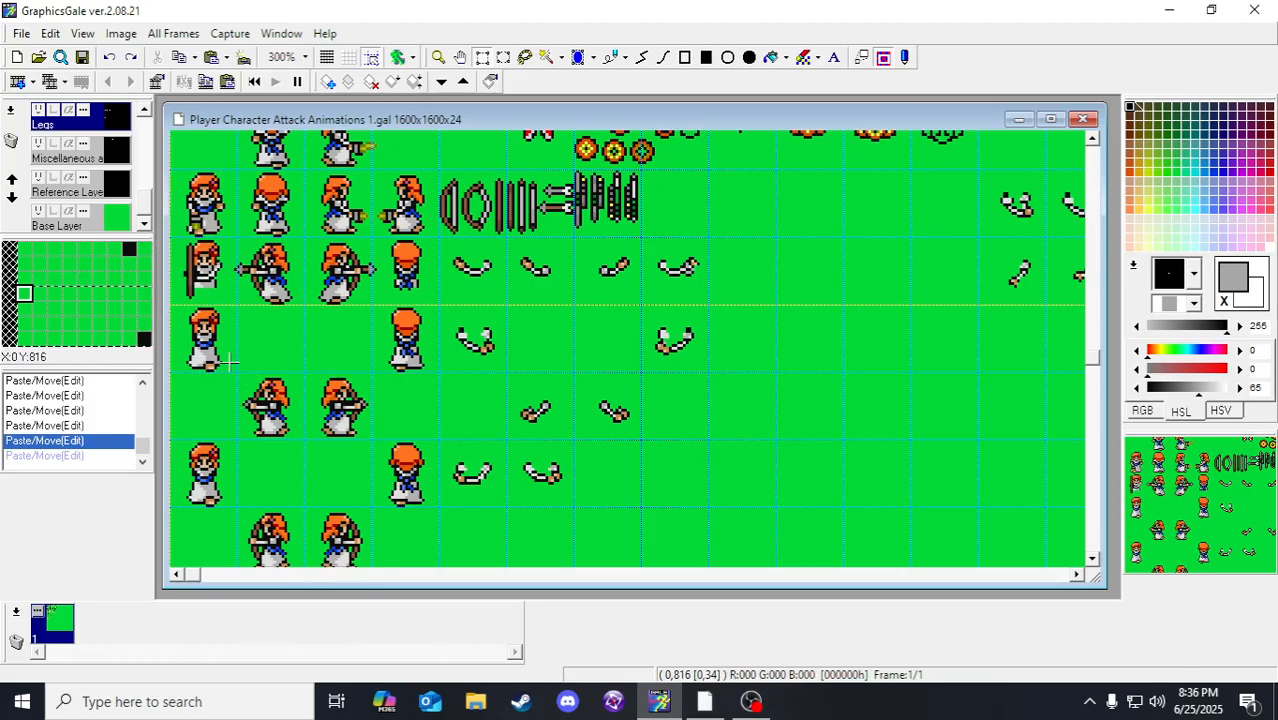
pyautogui.hotkey('ctrl', 'y')
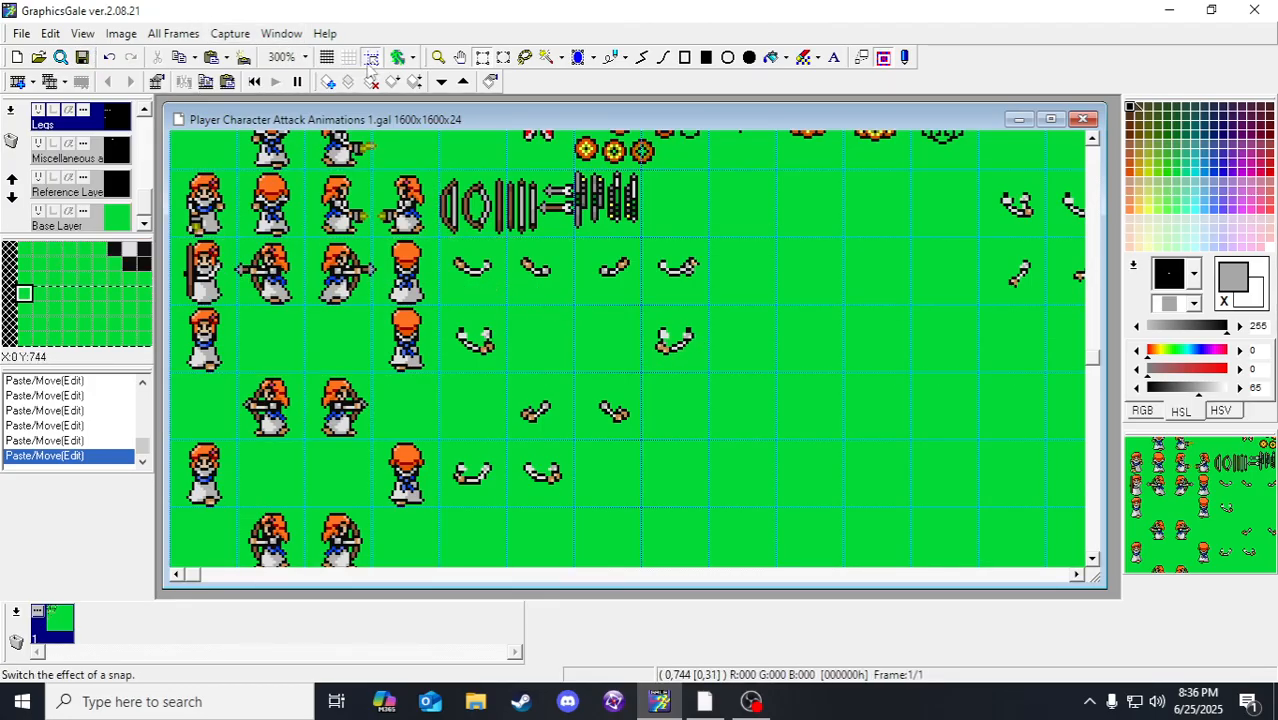
# Step: Turn off grid snapping and inspect the row 33 bow figures and their legs up close
pyautogui.click(437, 57)
pyautogui.click(177, 334)
pyautogui.click(194, 320)
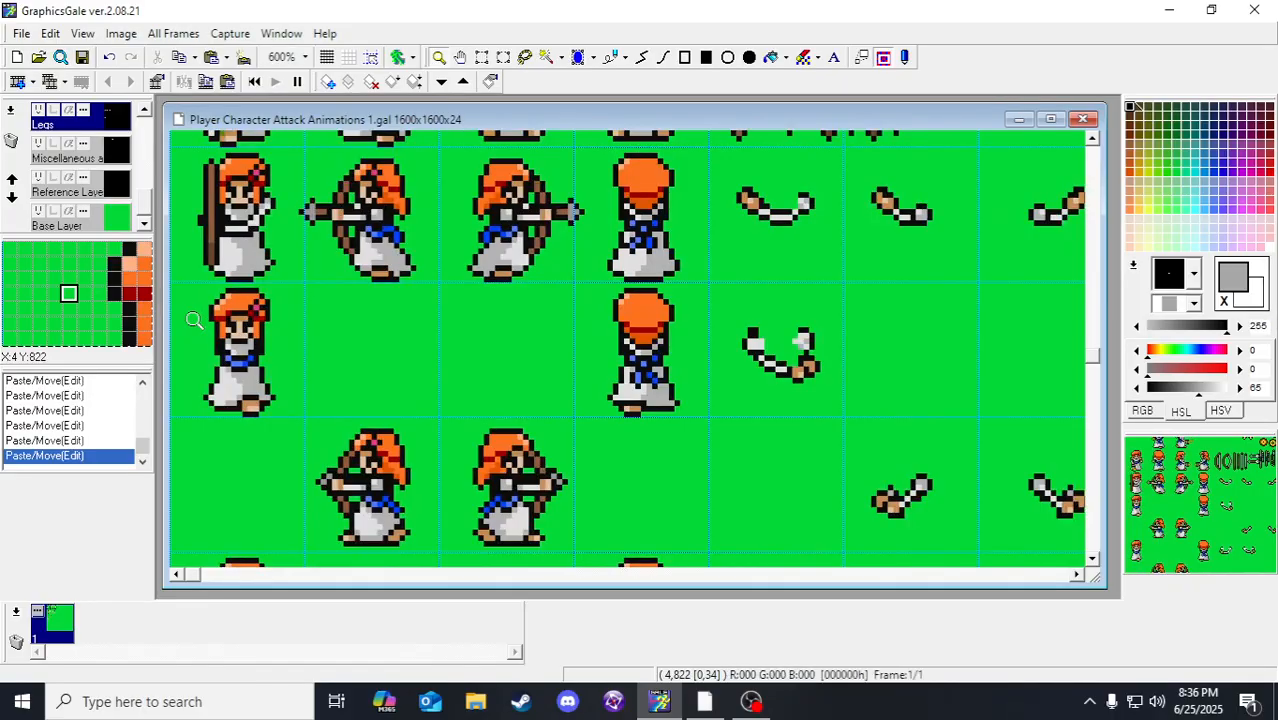
pyautogui.scroll(1, 308, 348)
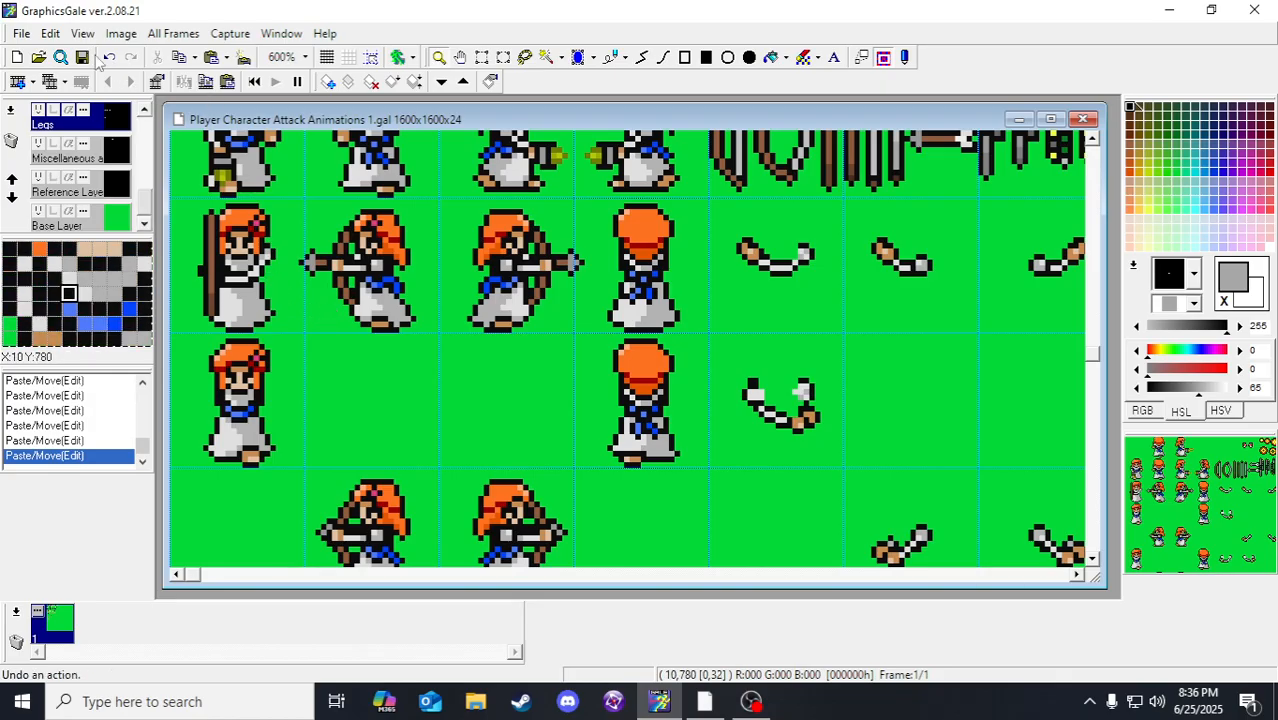
pyautogui.scroll(1, 564, 237)
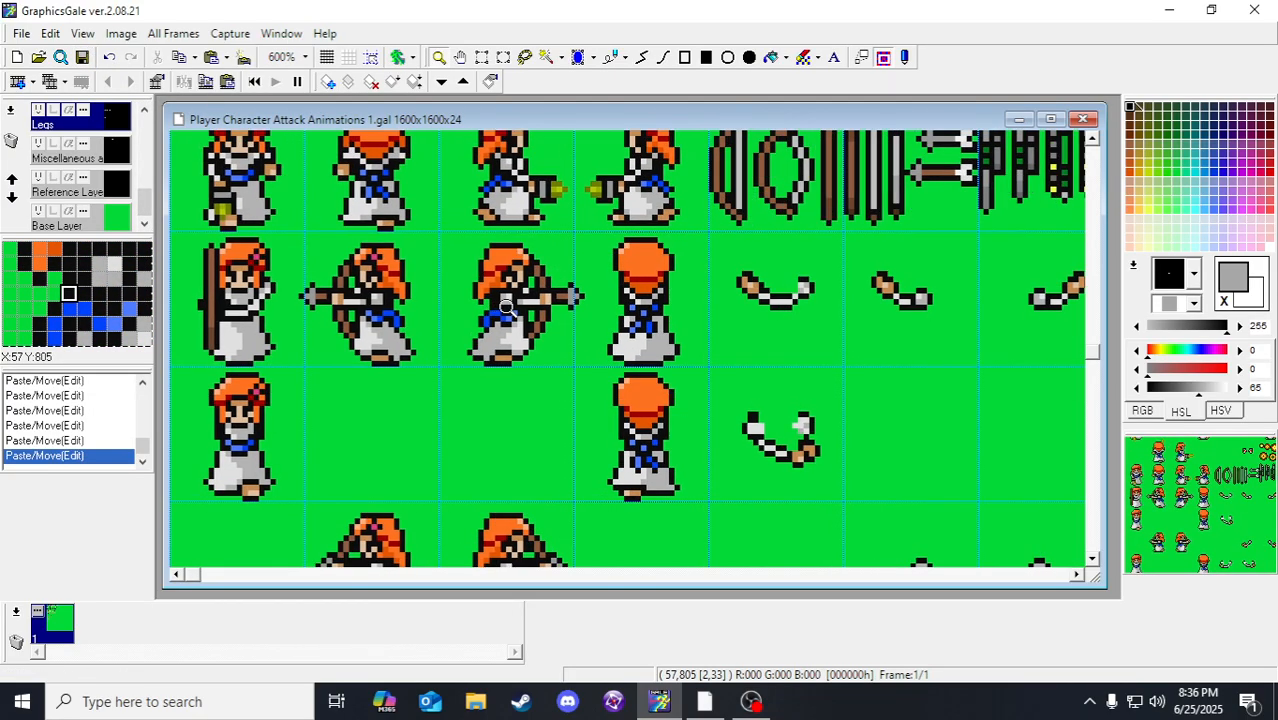
pyautogui.rightClick(608, 311)
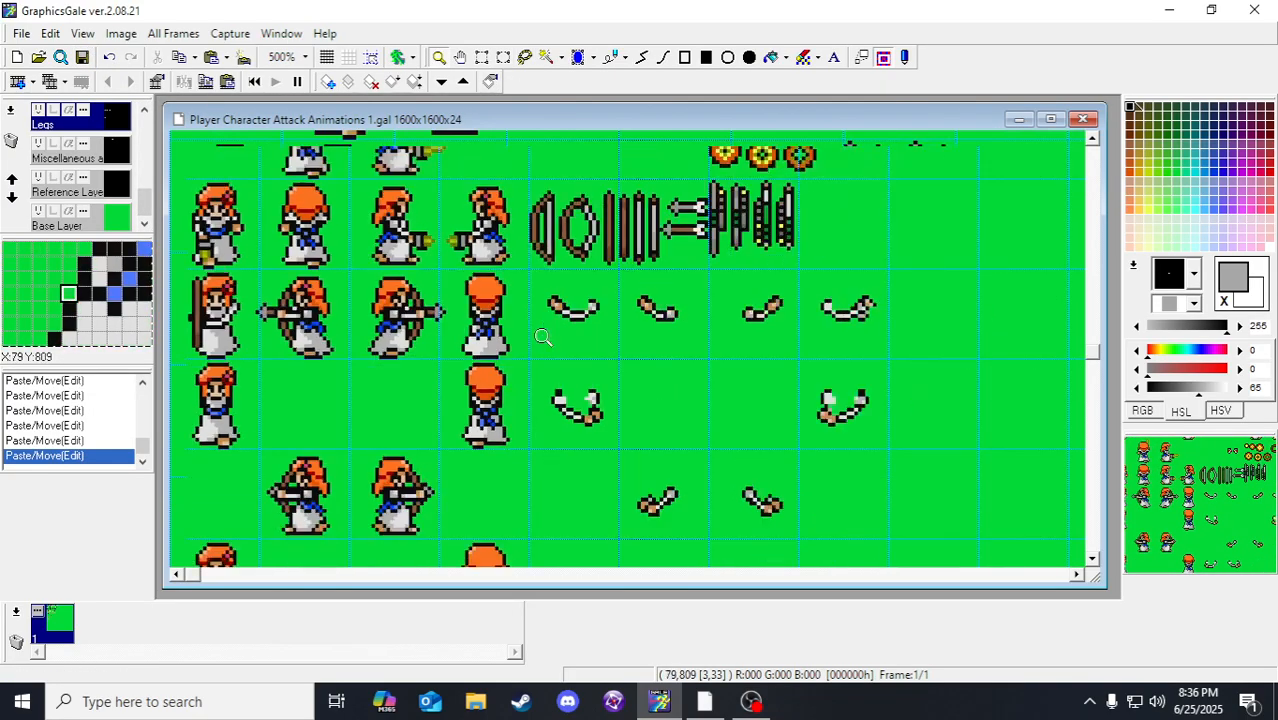
pyautogui.rightClick(608, 290)
pyautogui.moveTo(714, 251); pyautogui.dragTo(680, 292)
pyautogui.click(481, 57)
pyautogui.moveTo(496, 311); pyautogui.dragTo(553, 289)
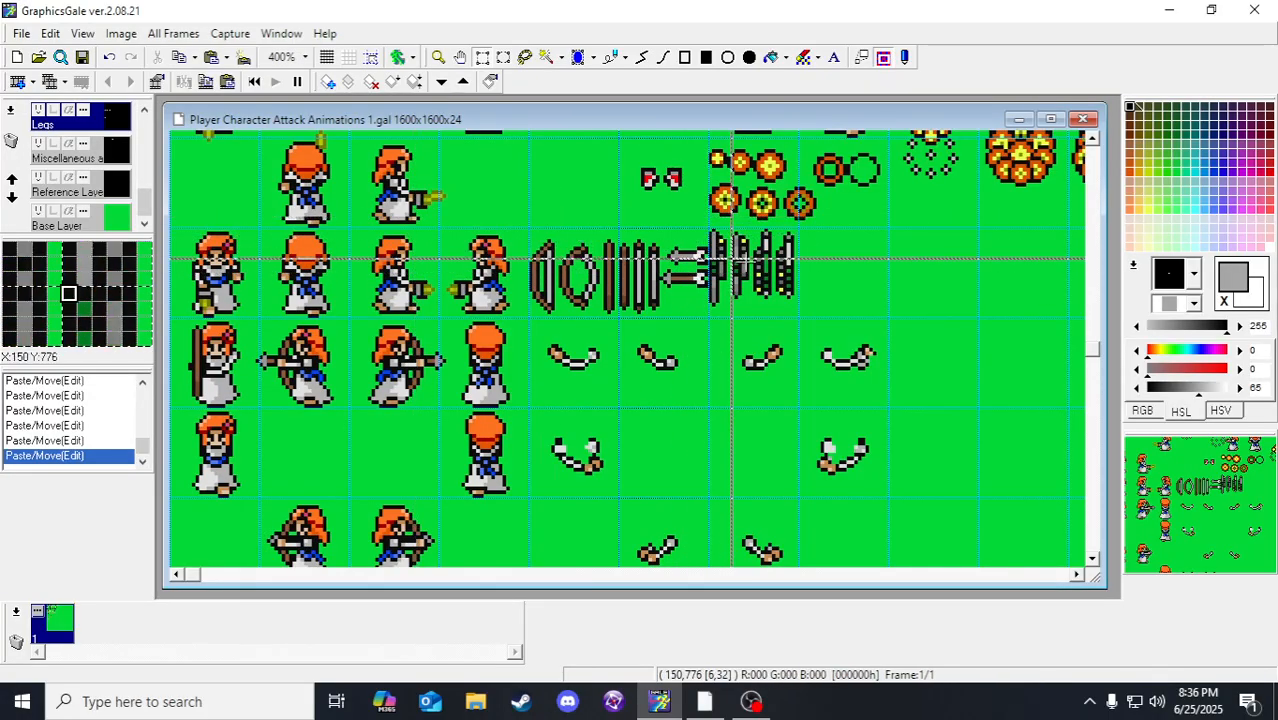
pyautogui.moveTo(661, 265); pyautogui.dragTo(709, 293)
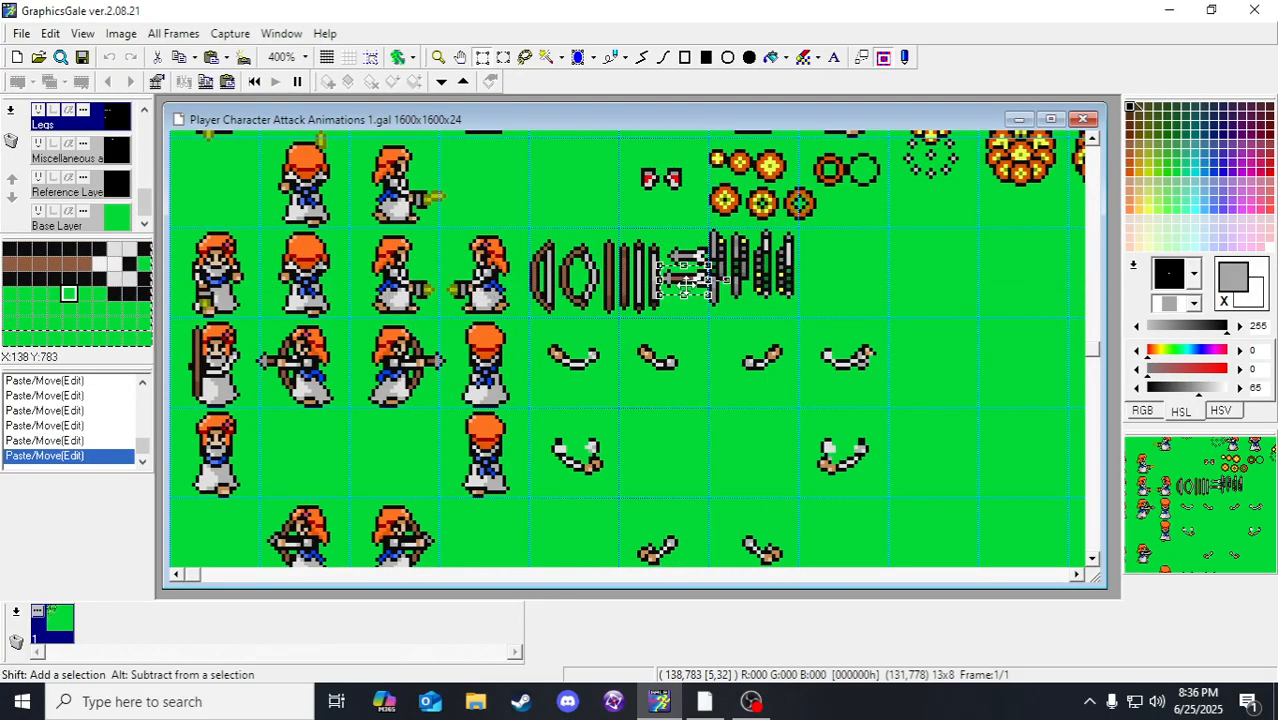
pyautogui.click(121, 33)
pyautogui.click(180, 108)
pyautogui.click(127, 36)
pyautogui.click(140, 76)
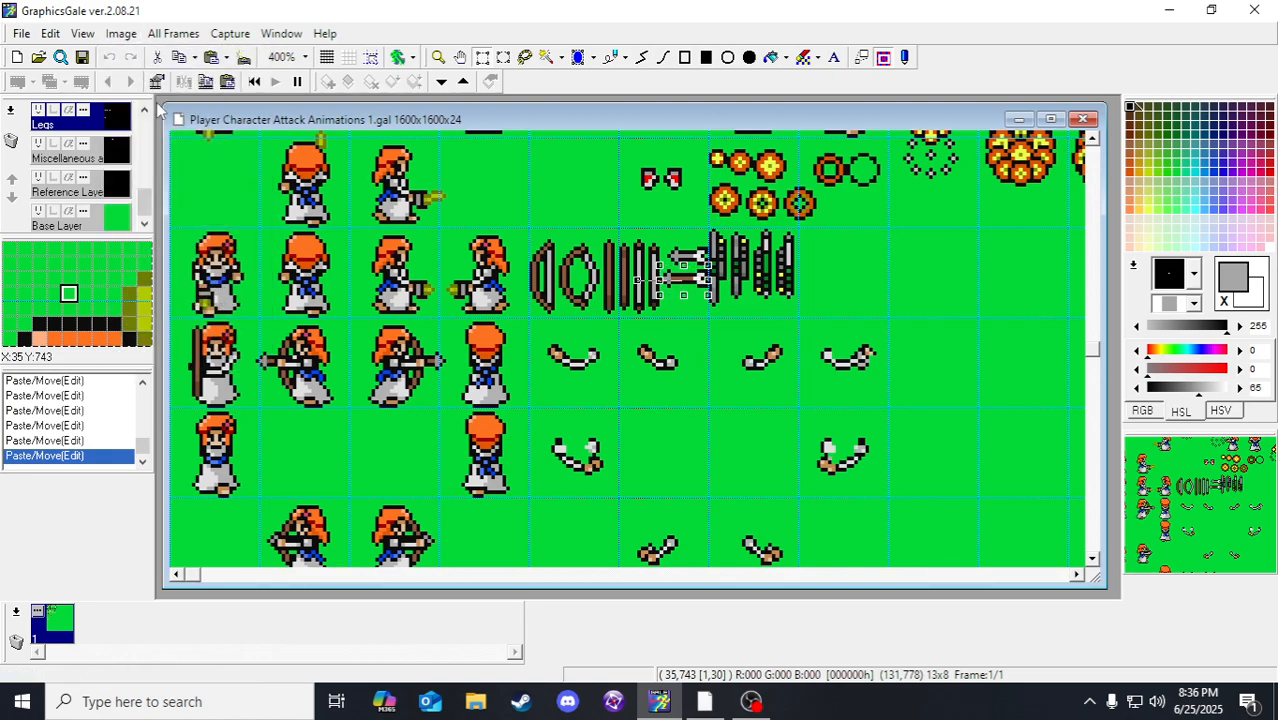
pyautogui.click(118, 33)
pyautogui.click(145, 108)
pyautogui.moveTo(695, 281); pyautogui.dragTo(690, 363)
pyautogui.click(545, 294)
# Step: On the Weapon Effects layer, move the two horizontal arrows beside the bow sprites up 4 to 5 pixels
pyautogui.scroll(3, 110, 157)
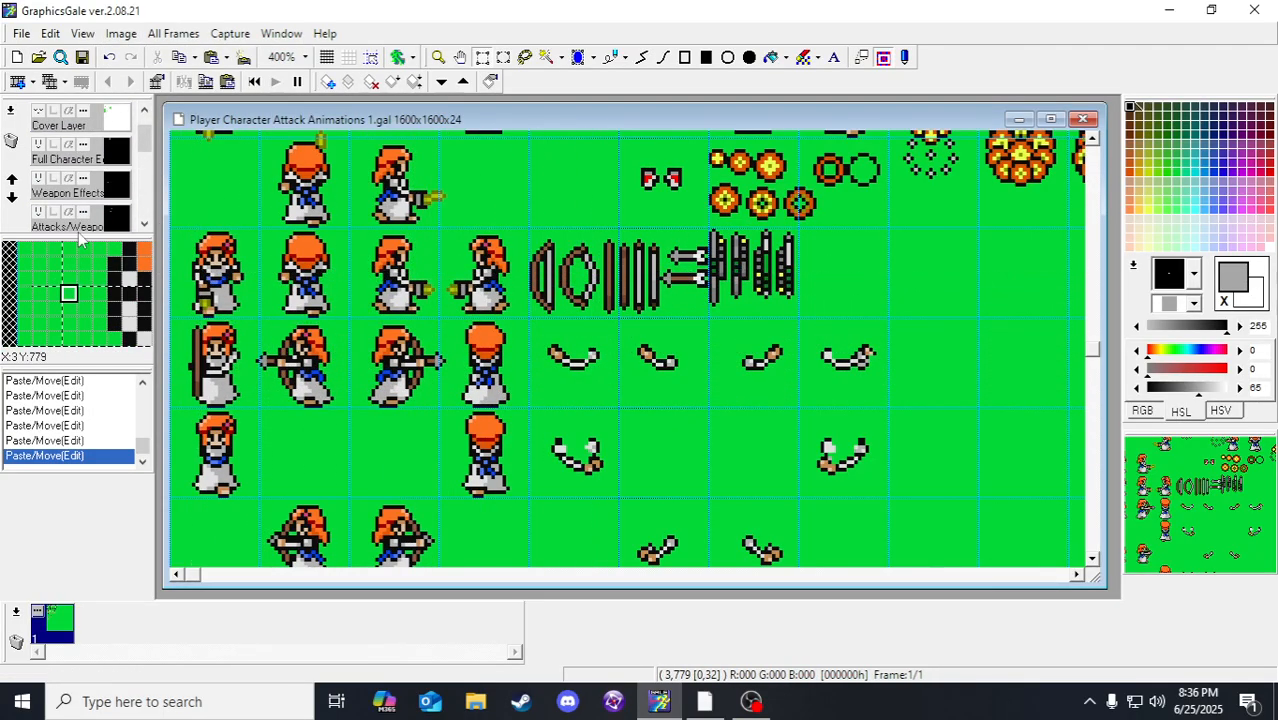
pyautogui.scroll(-3, 111, 183)
pyautogui.scroll(4, 111, 183)
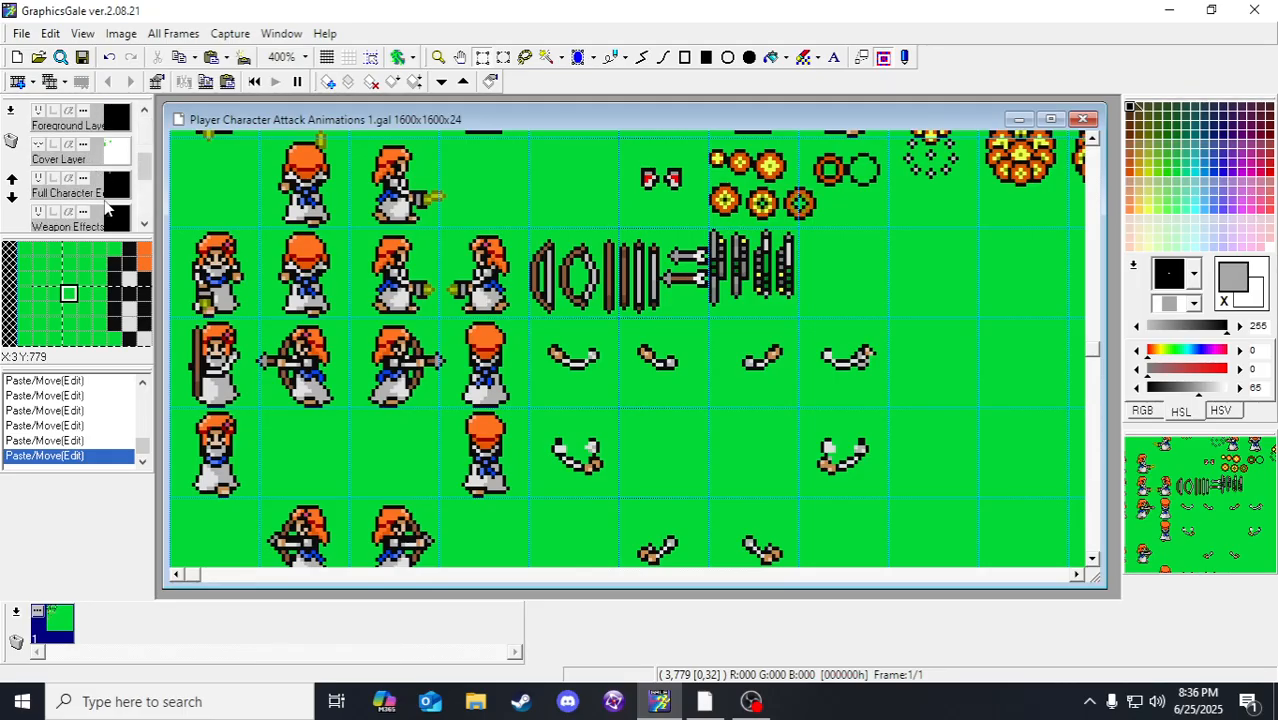
pyautogui.click(115, 222)
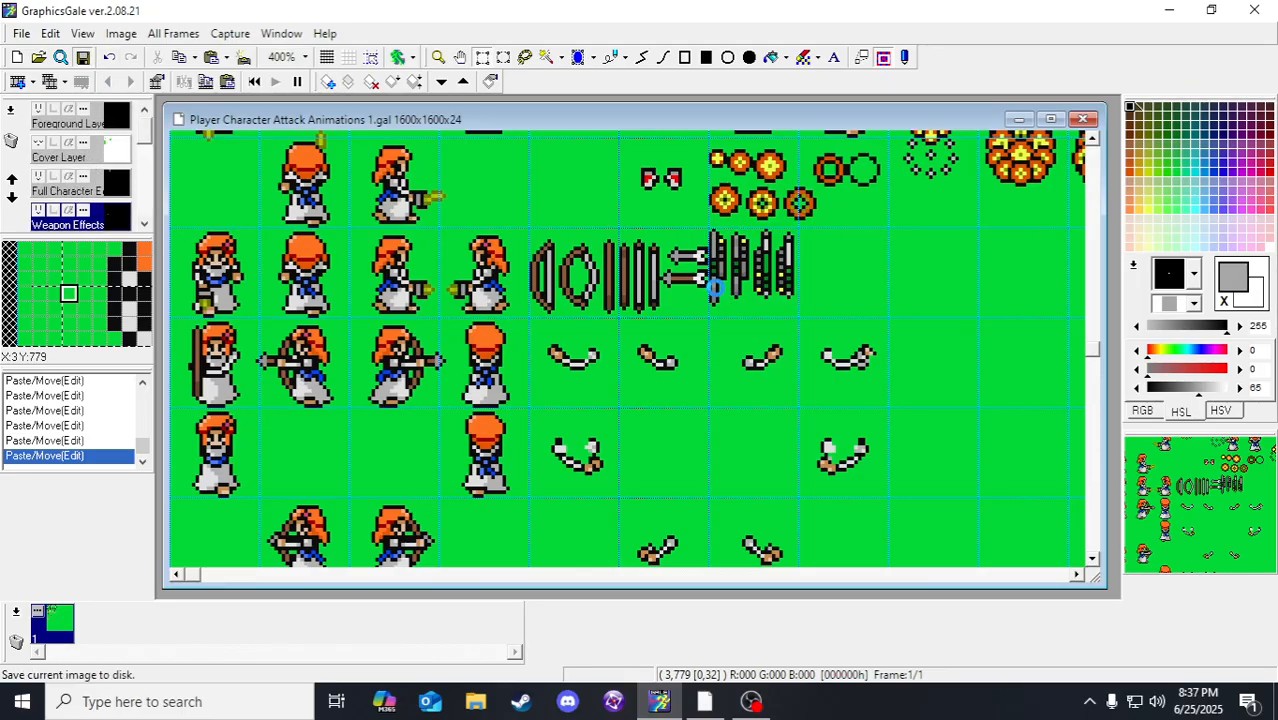
pyautogui.moveTo(660, 240); pyautogui.dragTo(710, 322)
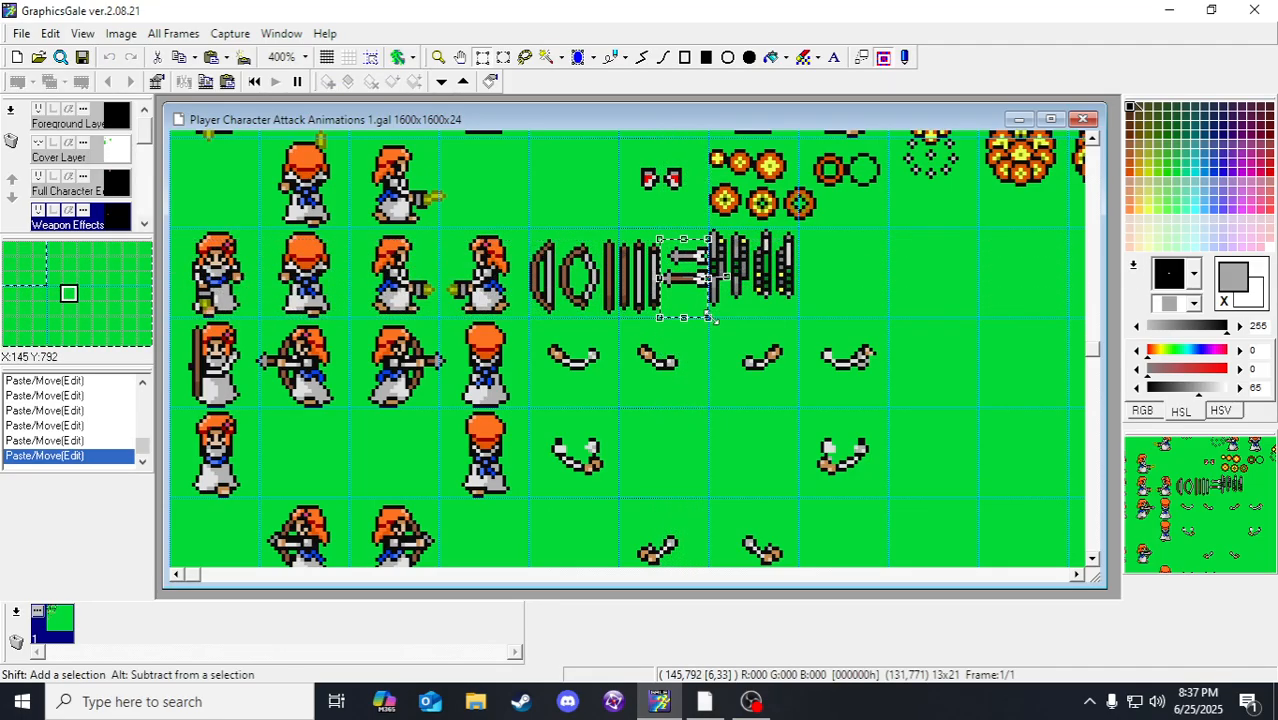
pyautogui.press('Up')
pyautogui.press('Up')
pyautogui.press('Up')
pyautogui.press('Up')
pyautogui.press('Up')
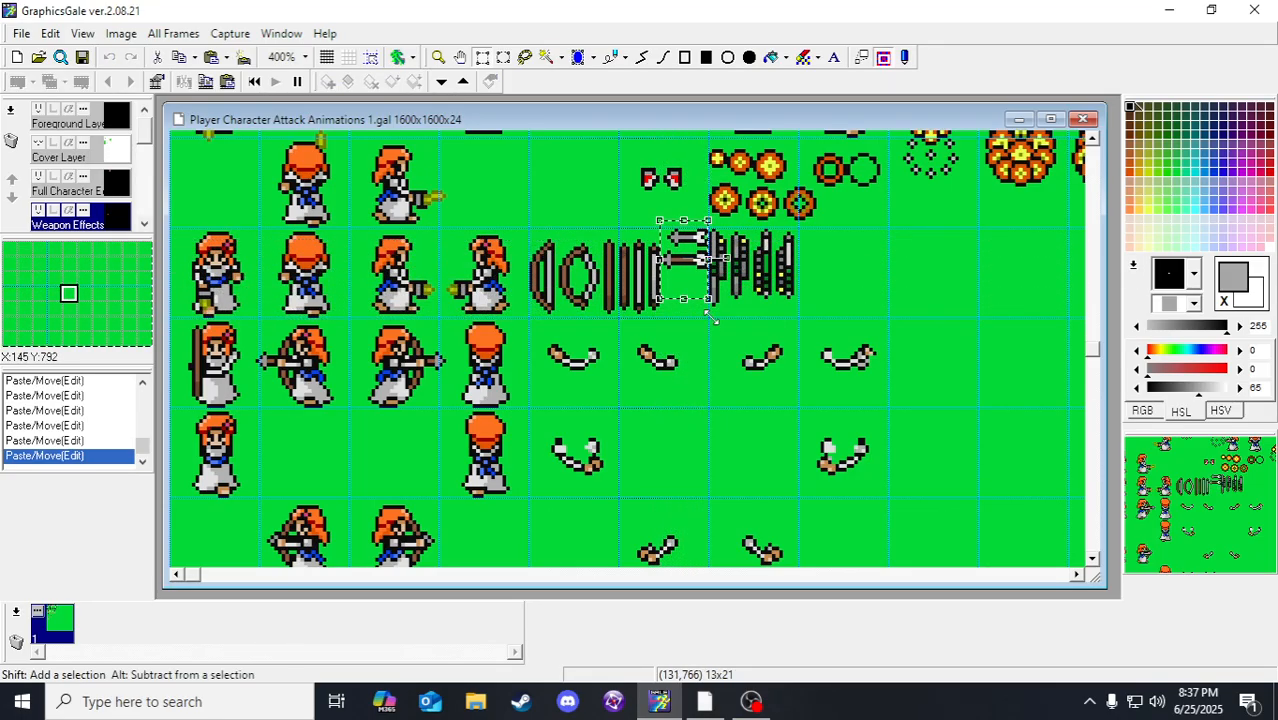
pyautogui.click(711, 317)
# Step: Copy the lower horizontal arrow and rotate the copy so that it stands vertically with its head pointing down
pyautogui.moveTo(662, 250); pyautogui.dragTo(685, 291)
pyautogui.click(121, 33)
pyautogui.click(150, 106)
pyautogui.click(121, 33)
pyautogui.click(150, 106)
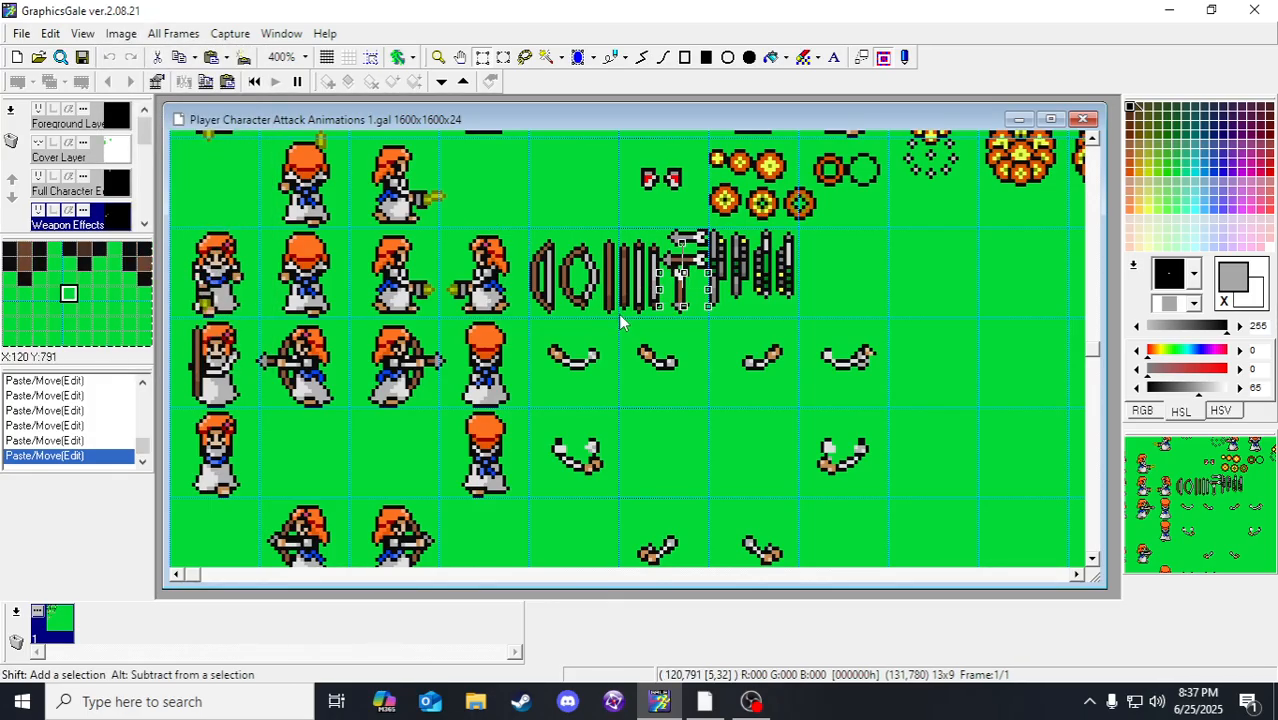
# Step: Position the vertical arrow directly below the two horizontal arrows and drop it there
pyautogui.press('Left')
pyautogui.press('Left')
pyautogui.press('Down')
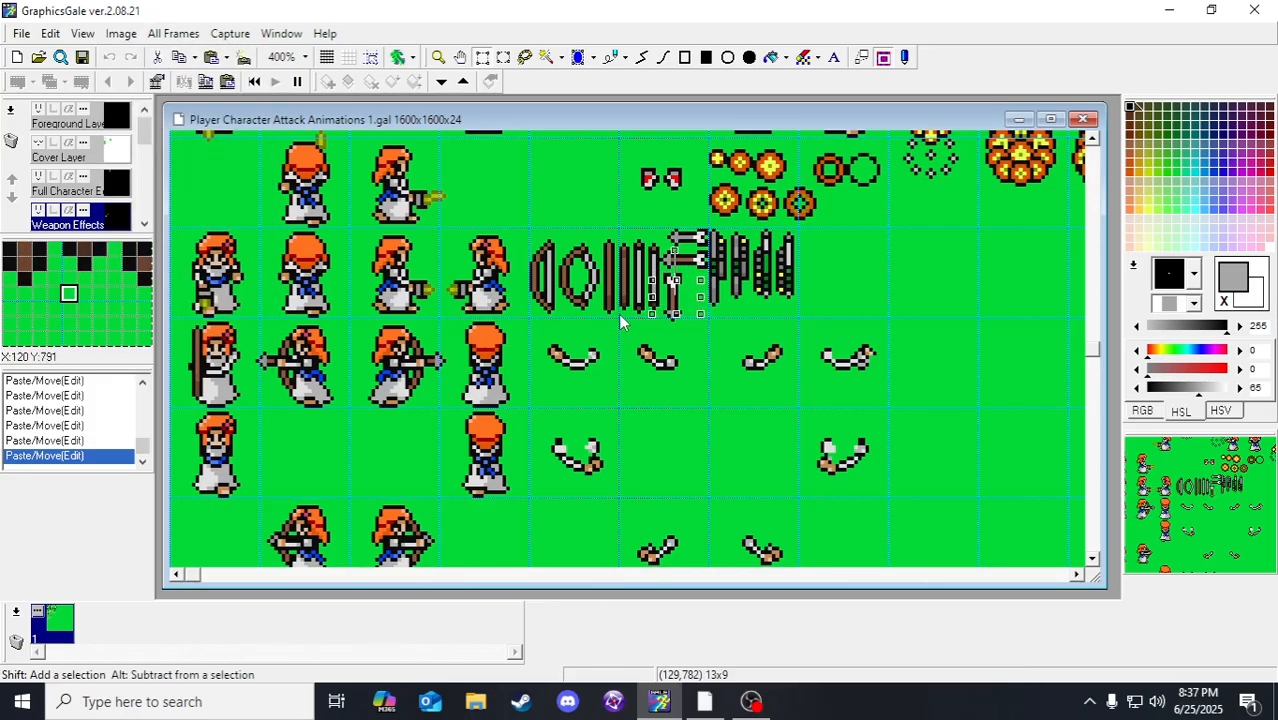
pyautogui.press('Right')
pyautogui.press('Right')
pyautogui.press('Right')
pyautogui.press('Up')
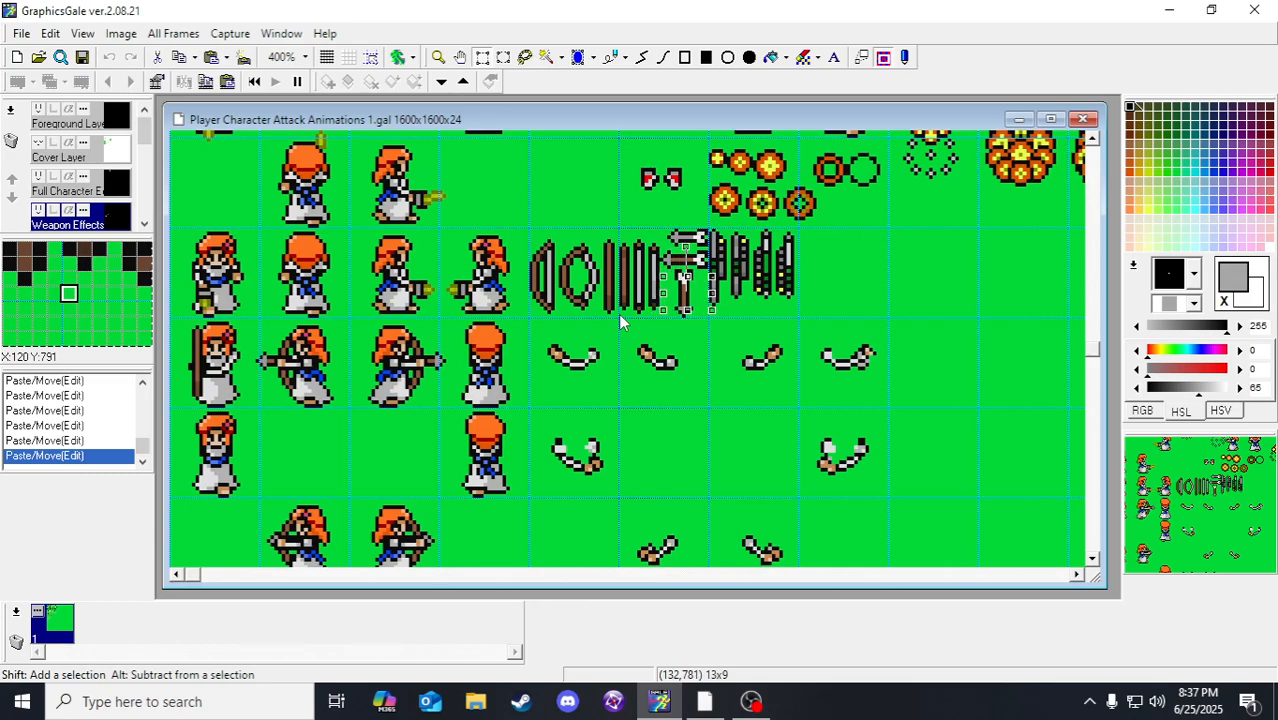
pyautogui.click(620, 322)
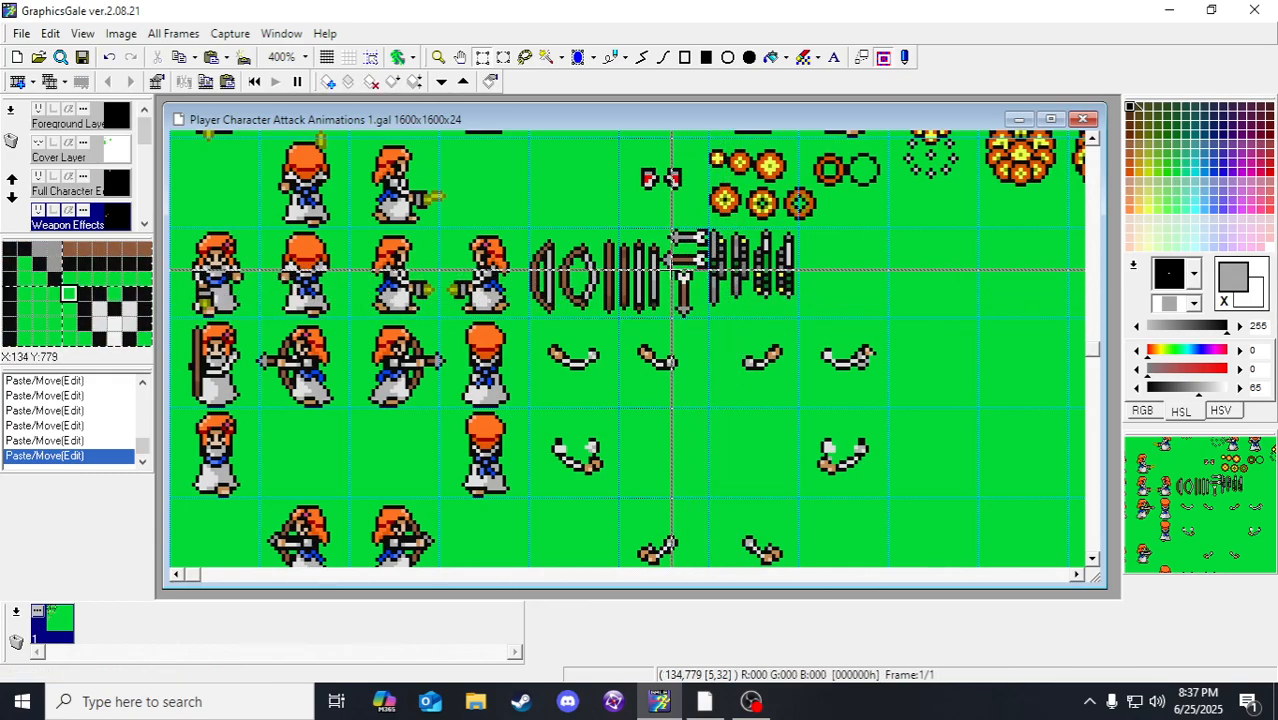
# Step: Copy the vertical arrow to the front-facing figure in cell [0,33] and align its lower part over the bow
pyautogui.moveTo(680, 262); pyautogui.dragTo(186, 368)
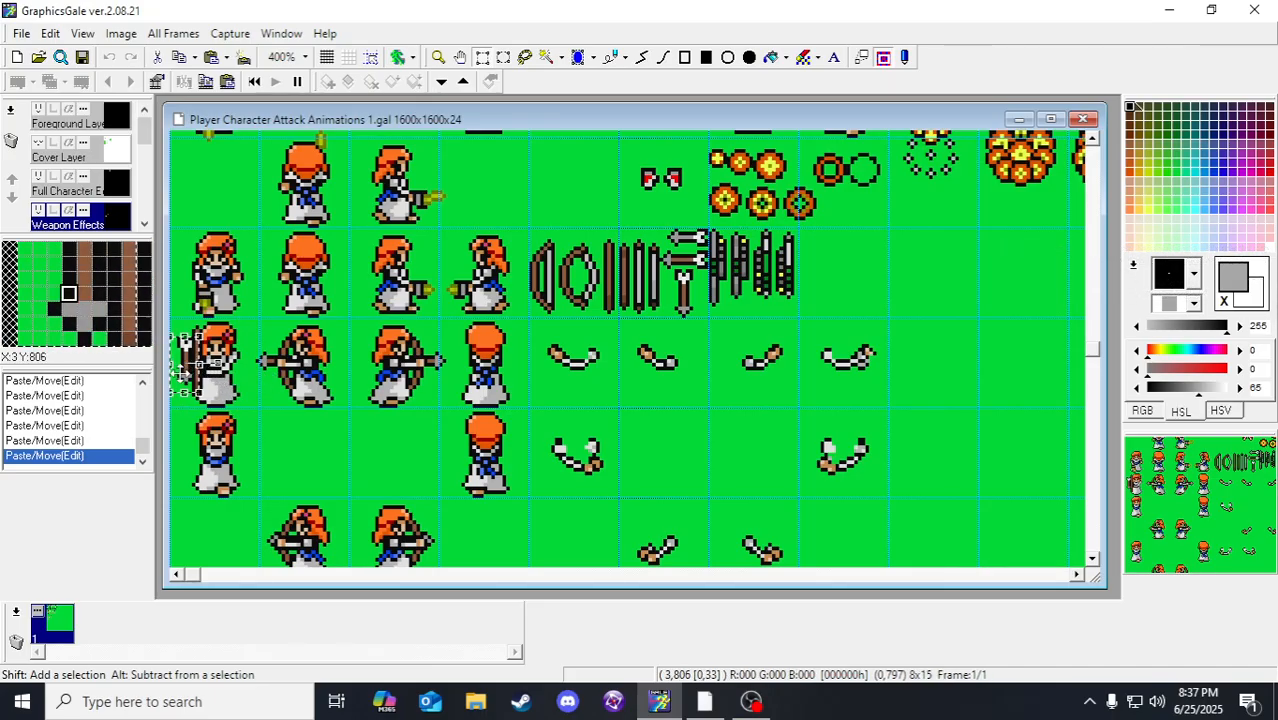
pyautogui.moveTo(182, 371); pyautogui.dragTo(268, 450)
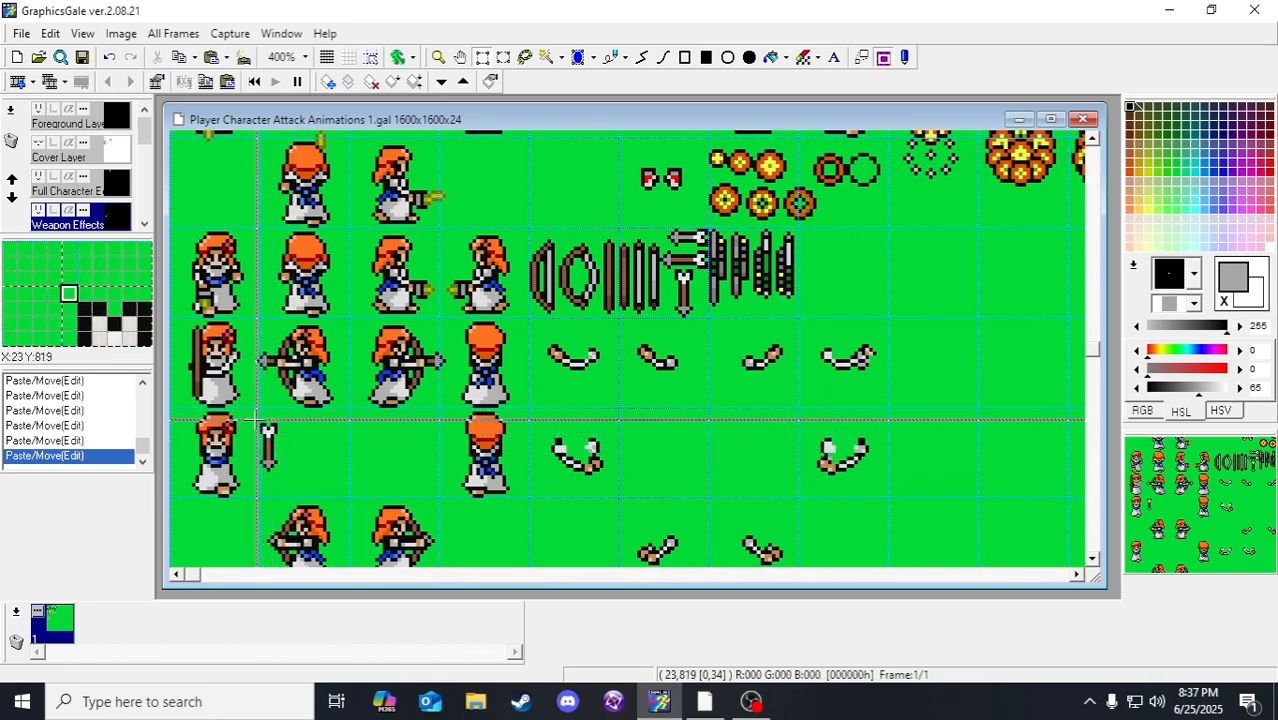
pyautogui.moveTo(252, 416); pyautogui.dragTo(214, 392)
pyautogui.press('Left')
pyautogui.press('Left')
pyautogui.press('Left')
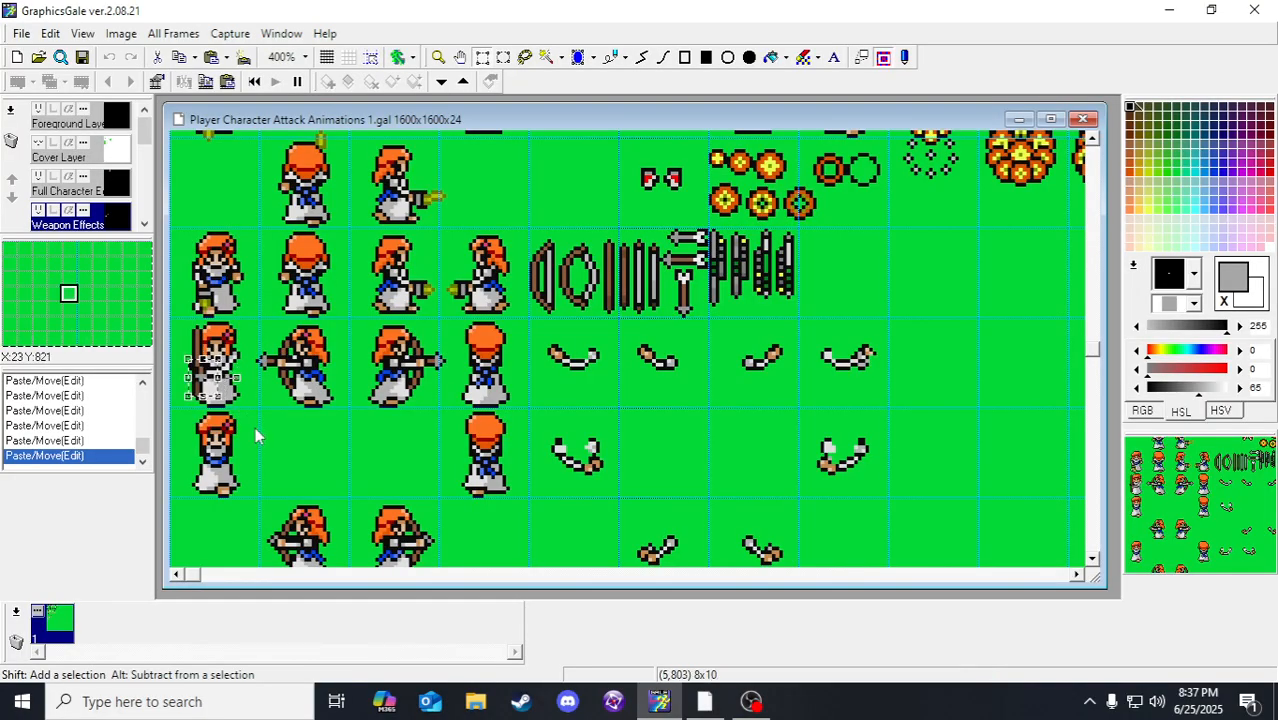
pyautogui.press('Right')
pyautogui.press('Right')
pyautogui.press('Up')
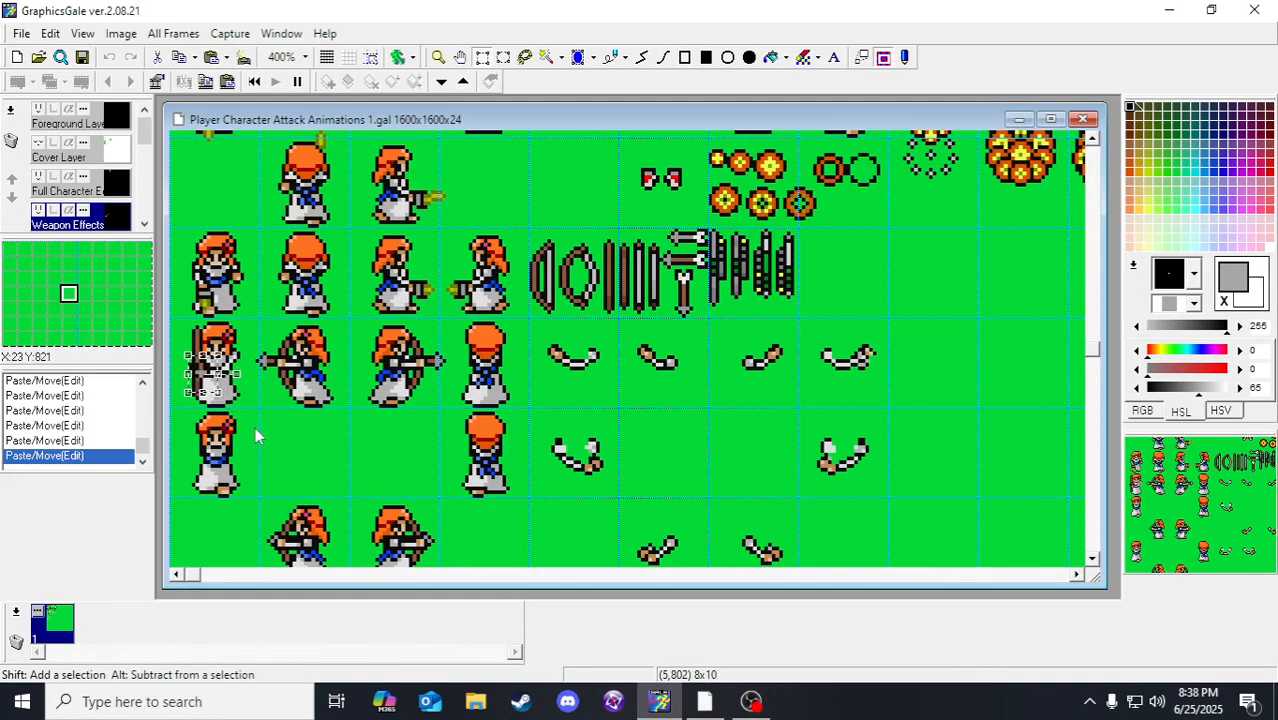
# Step: Zoom in on the front-facing bow figure and try the arrow piece on its other hand and higher on the bow
pyautogui.scroll(-2, 1150, 515)
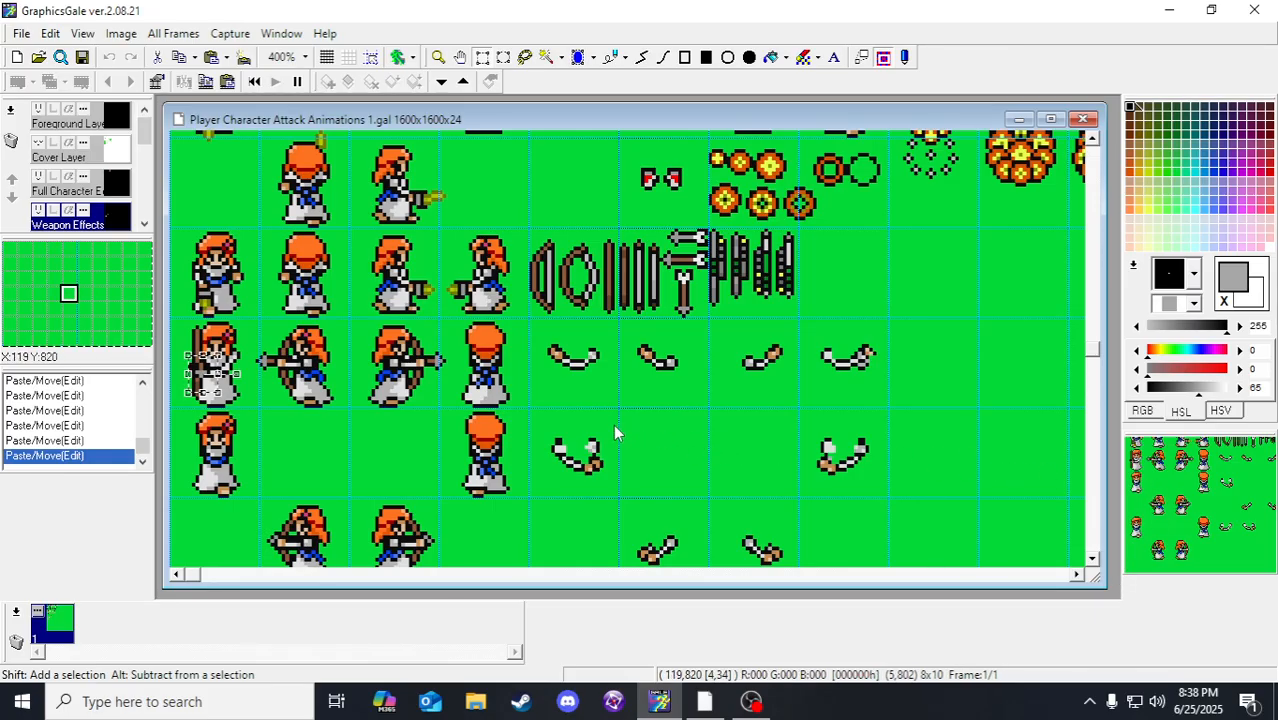
pyautogui.click(437, 57)
pyautogui.click(368, 362)
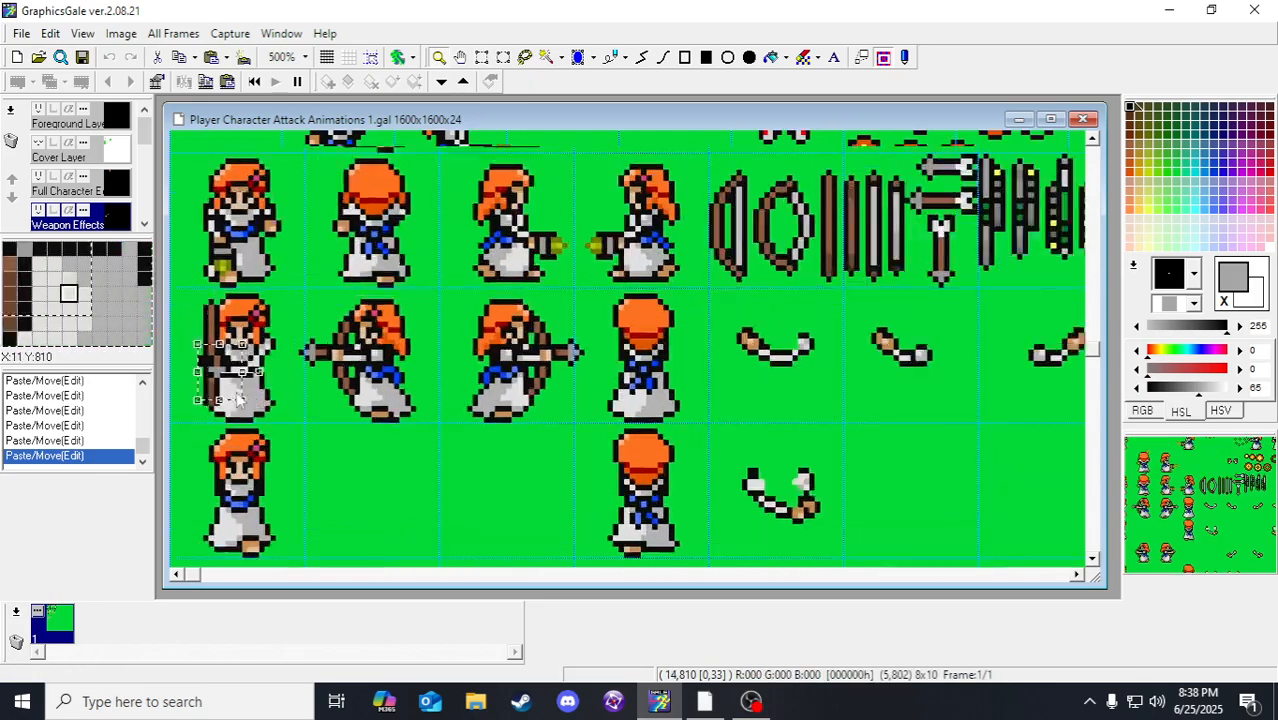
pyautogui.click(234, 400)
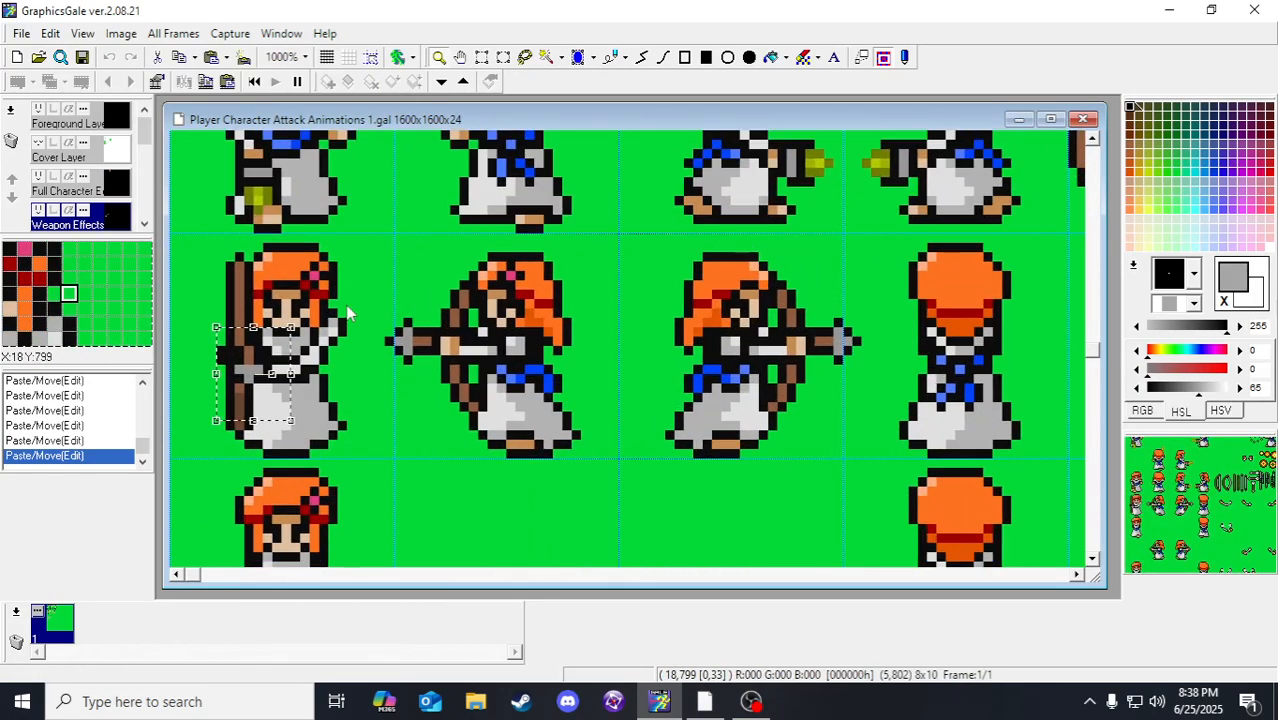
pyautogui.click(482, 57)
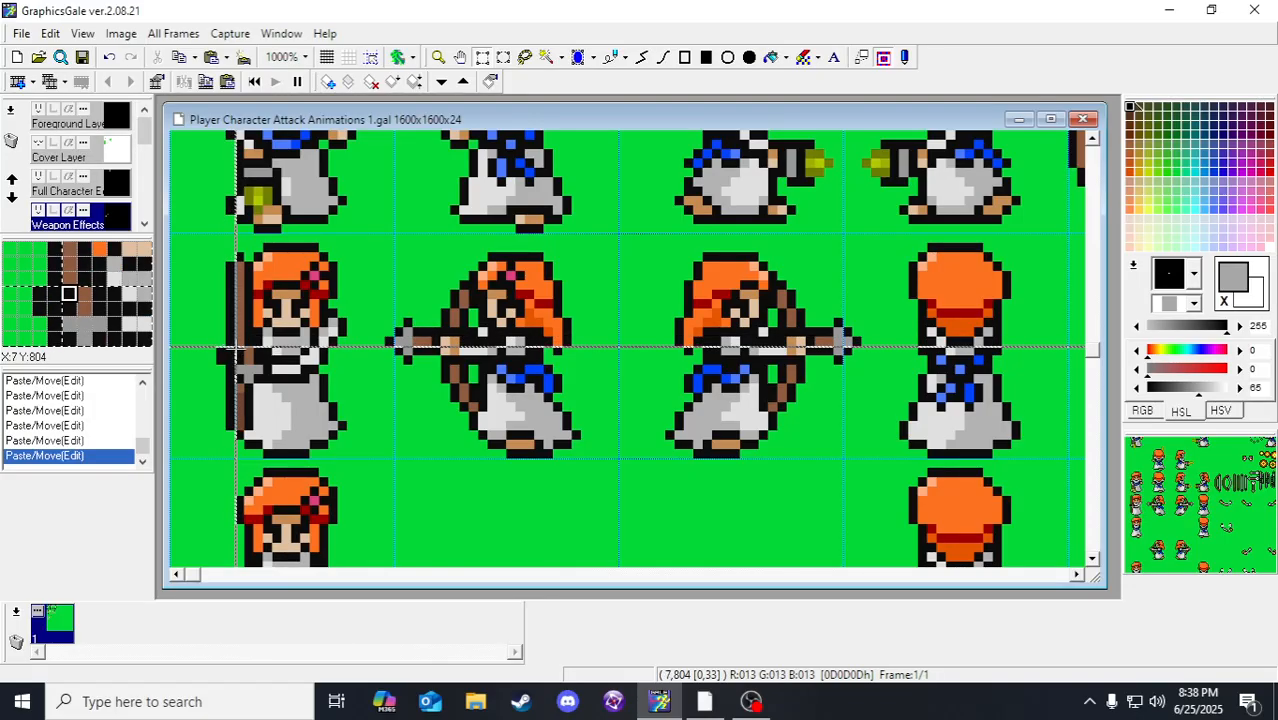
pyautogui.moveTo(226, 329); pyautogui.dragTo(292, 403)
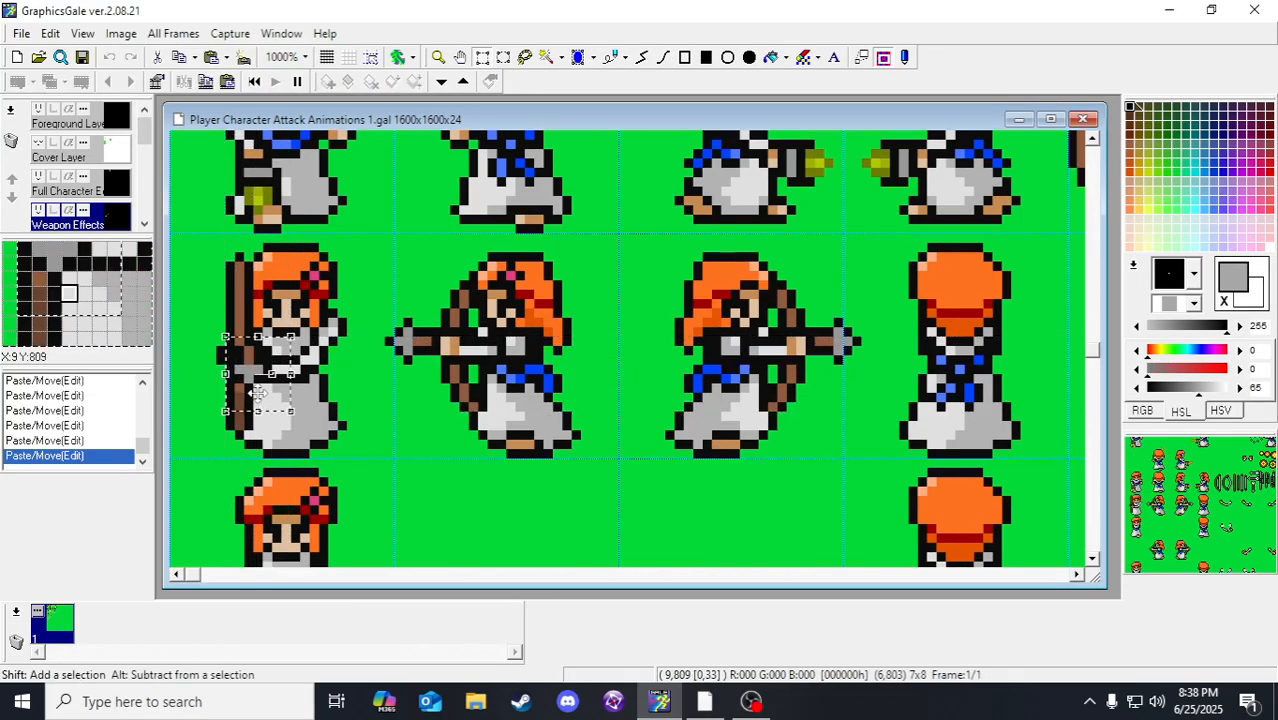
pyautogui.moveTo(251, 366); pyautogui.dragTo(363, 348)
pyautogui.press('Left')
pyautogui.press('Left')
pyautogui.press('Left')
pyautogui.press('Left')
pyautogui.press('Left')
pyautogui.press('Left')
pyautogui.press('Left')
pyautogui.press('Left')
pyautogui.press('Left')
pyautogui.press('Left')
pyautogui.press('Left')
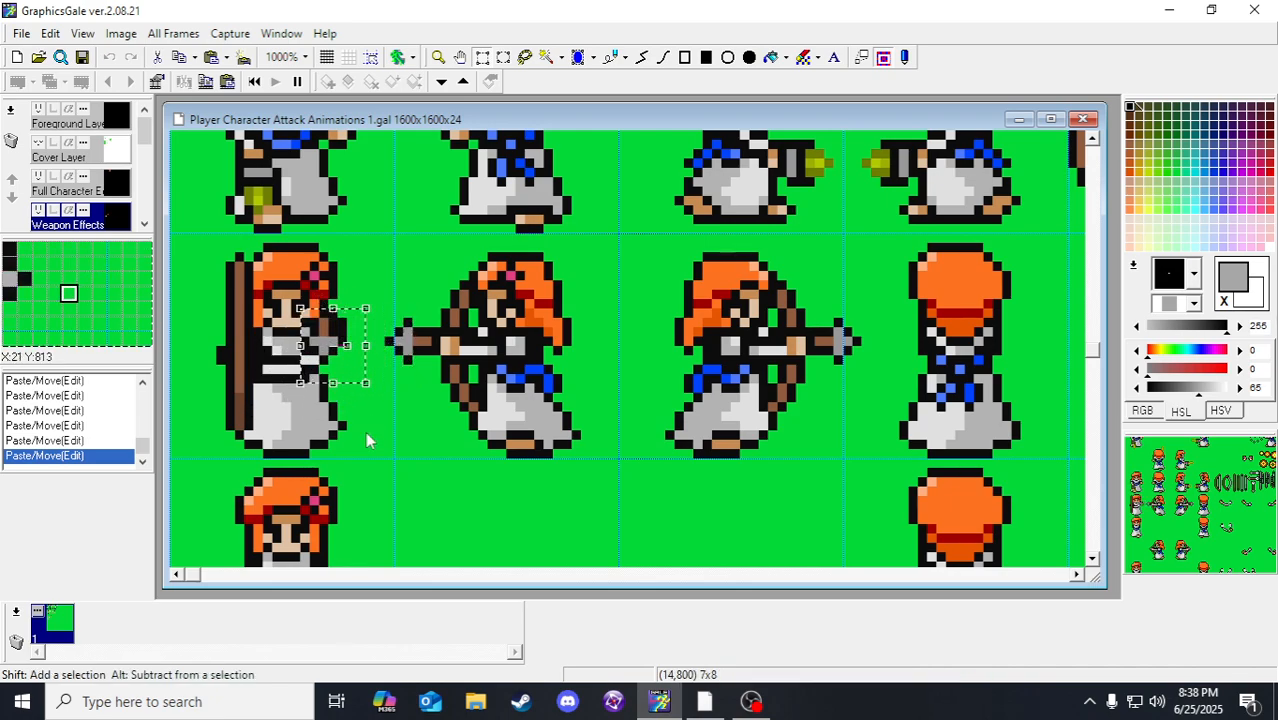
pyautogui.press('Left')
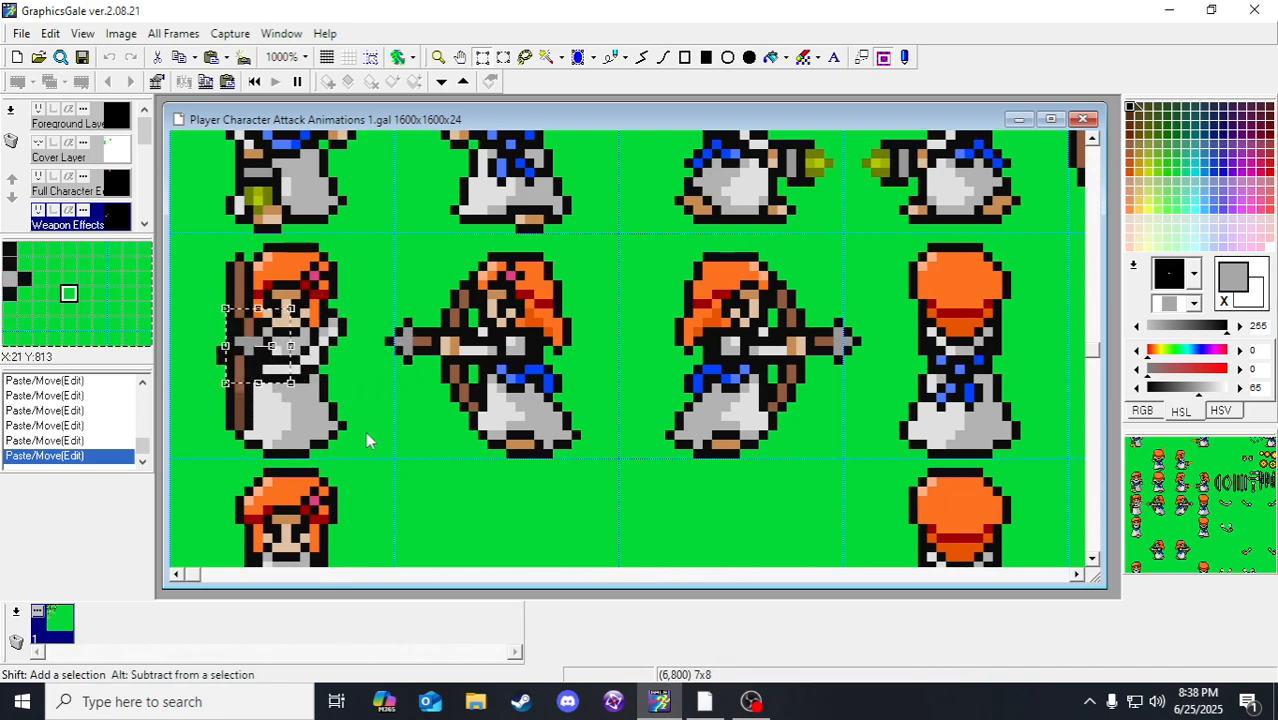
# Step: Try the arrow piece at several heights on the bow in cell [0,33], then undo the move
pyautogui.moveTo(1152, 522); pyautogui.dragTo(1155, 517)
pyautogui.press('Down')
pyautogui.press('Down')
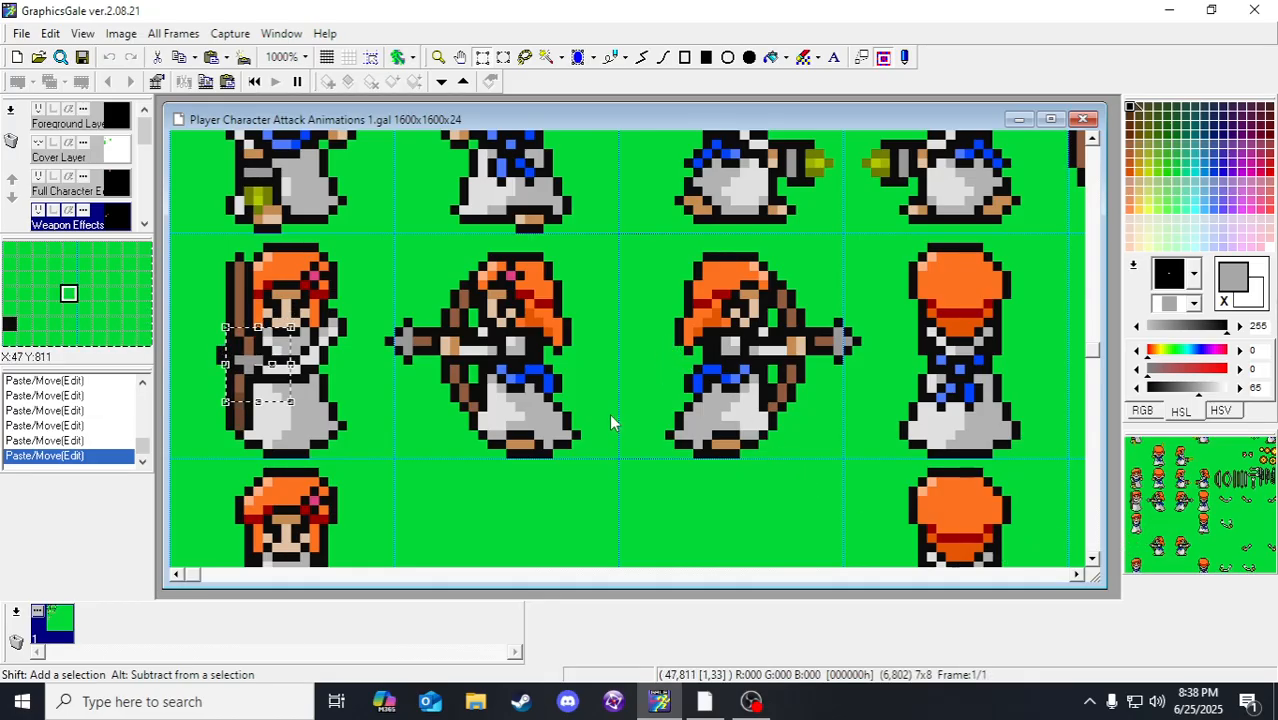
pyautogui.press('Up')
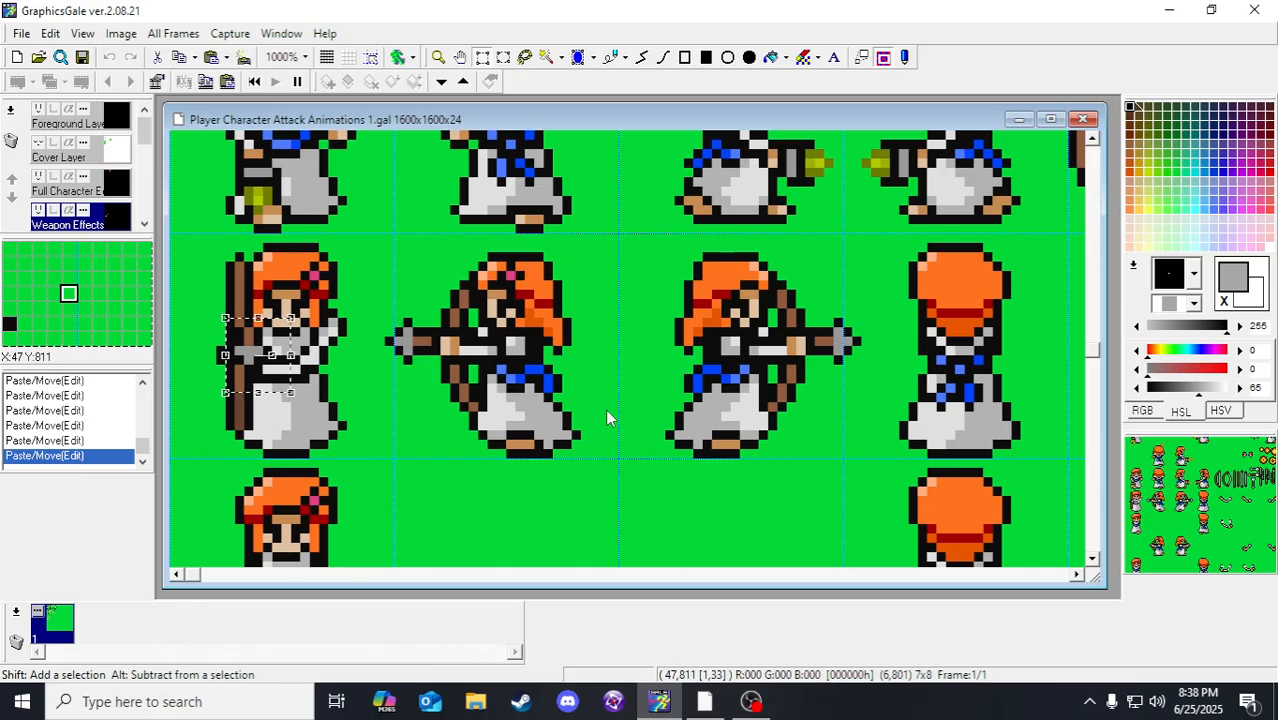
pyautogui.press('Down')
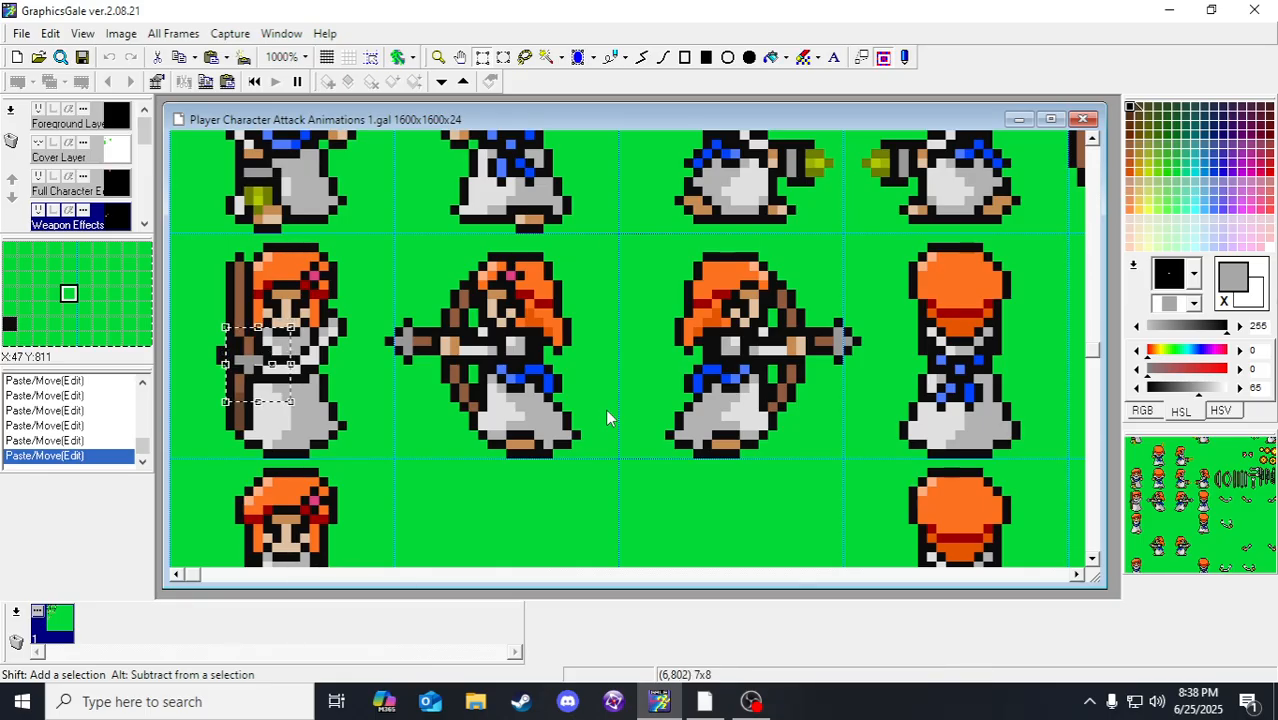
pyautogui.press('Down')
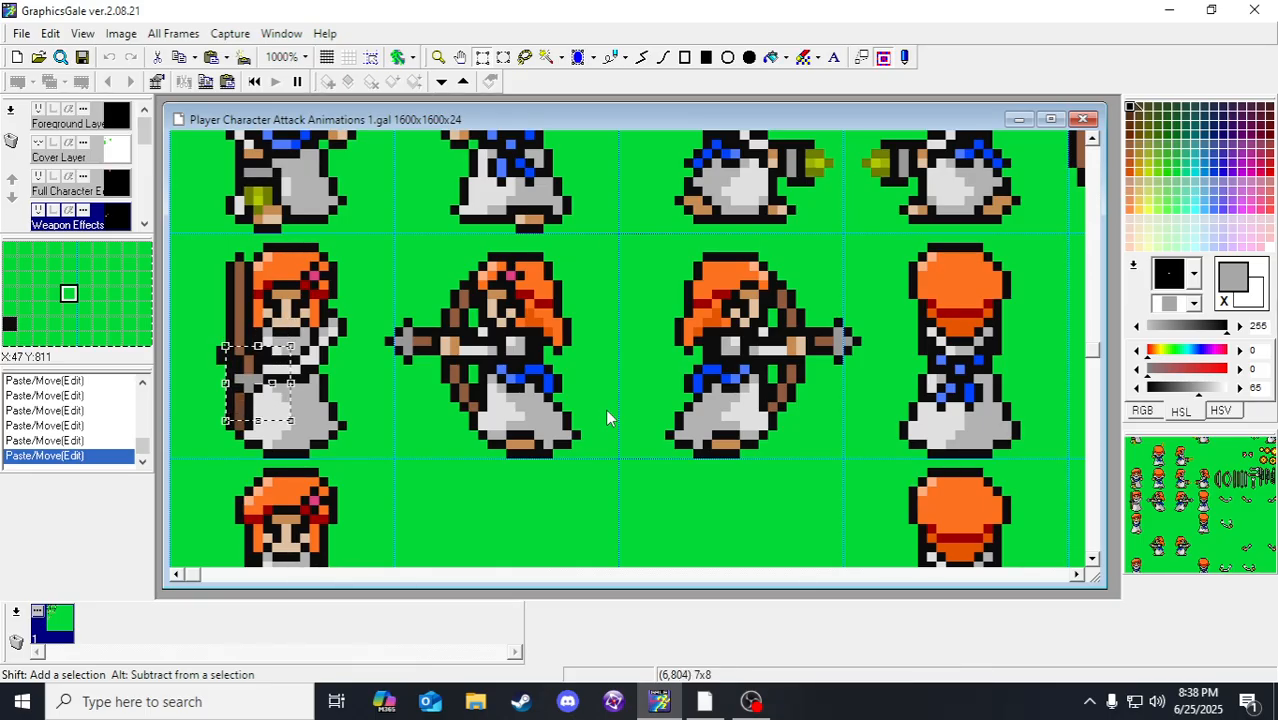
pyautogui.hotkey('ctrl', 'z')
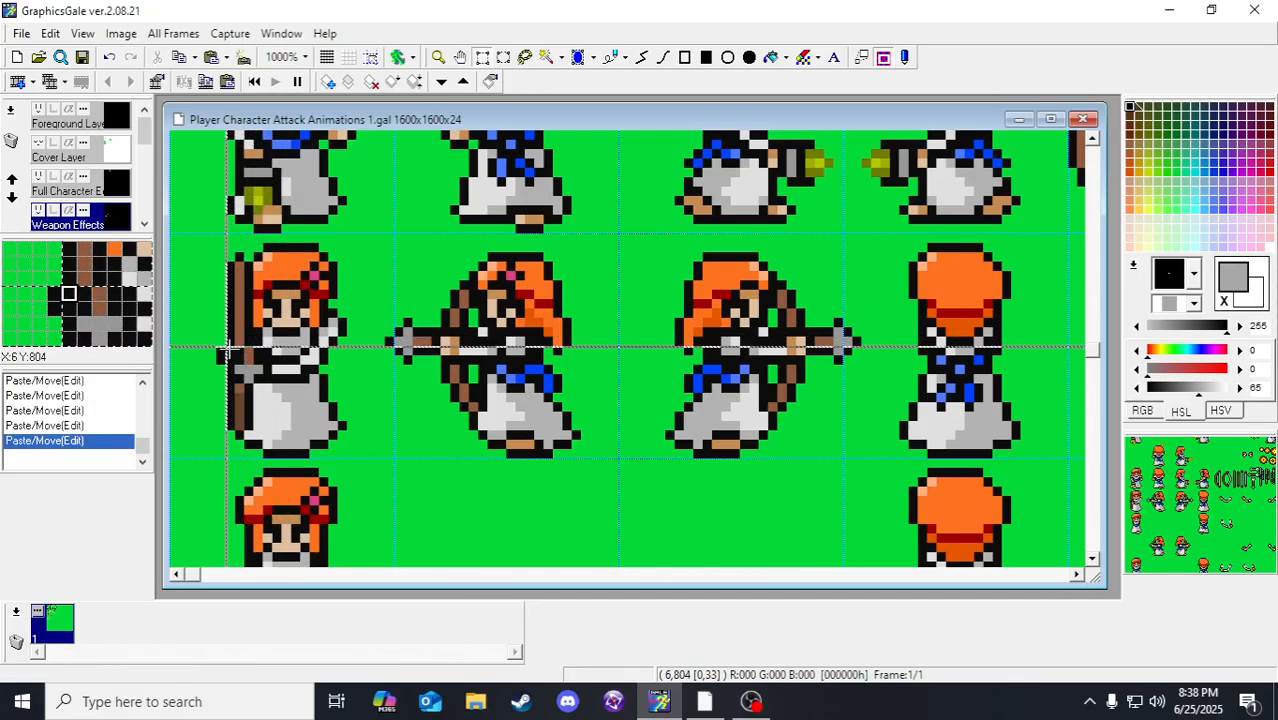
# Step: Adjust the top row of the arrow in cell [0,33] and redraw its shaft in the bow's brown with connected lines
pyautogui.hotkey('ctrl', 'v')
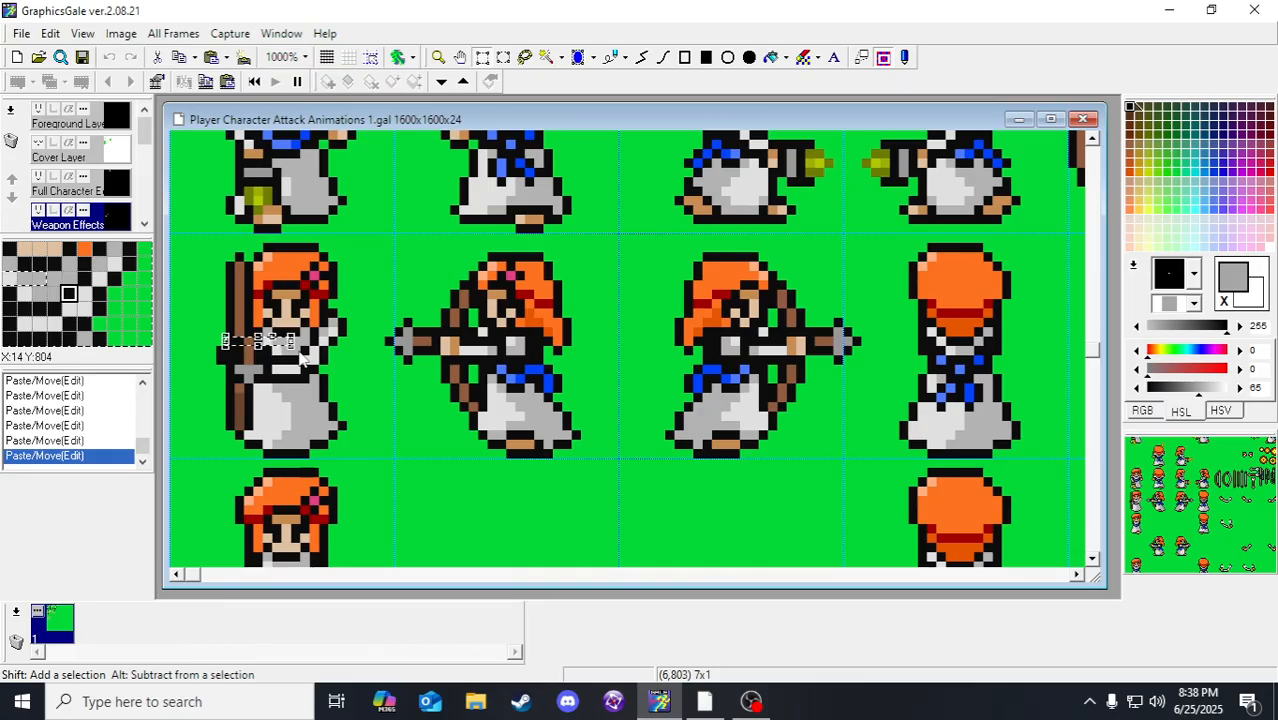
pyautogui.click(612, 57)
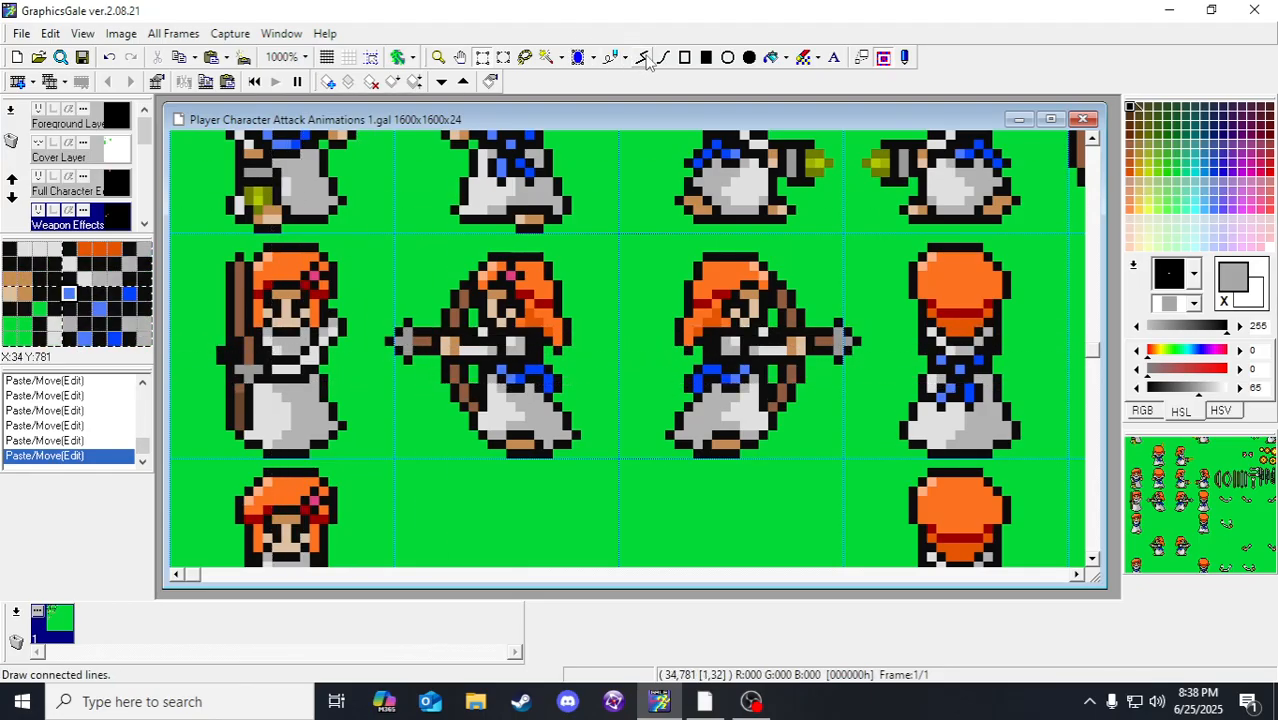
pyautogui.click(644, 58)
pyautogui.rightClick(240, 417)
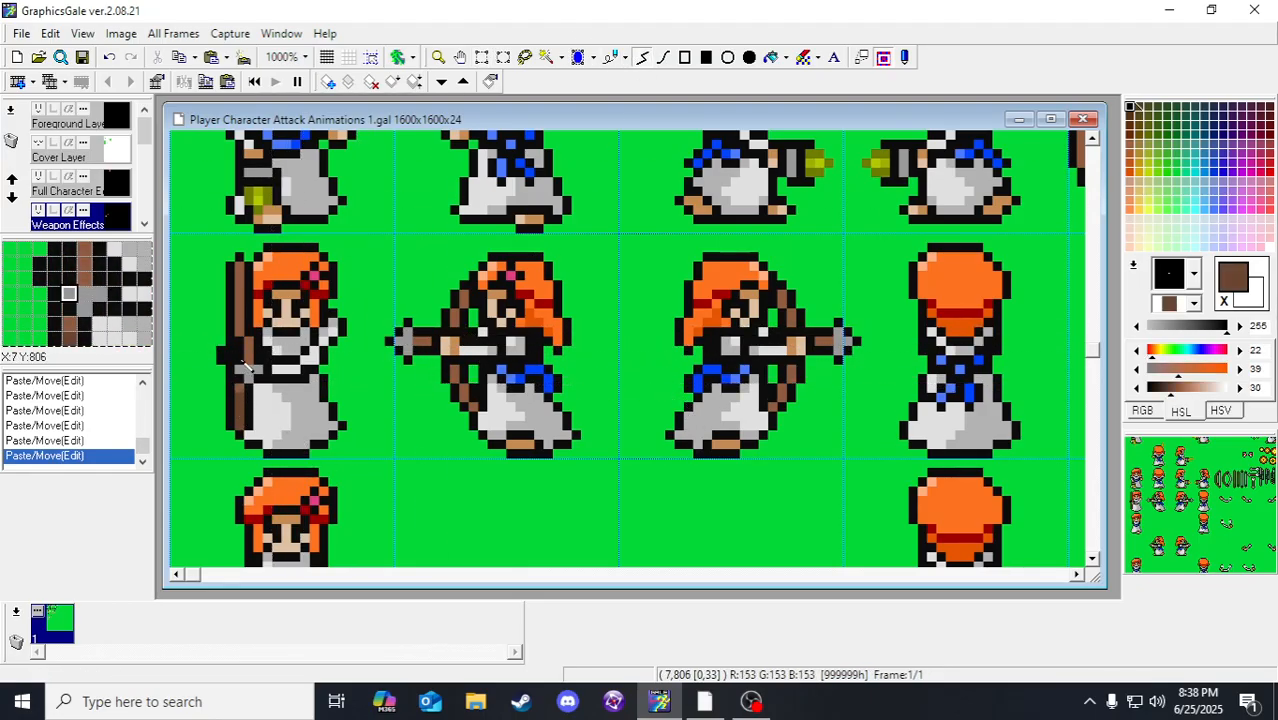
pyautogui.click(250, 360)
pyautogui.doubleClick(250, 341)
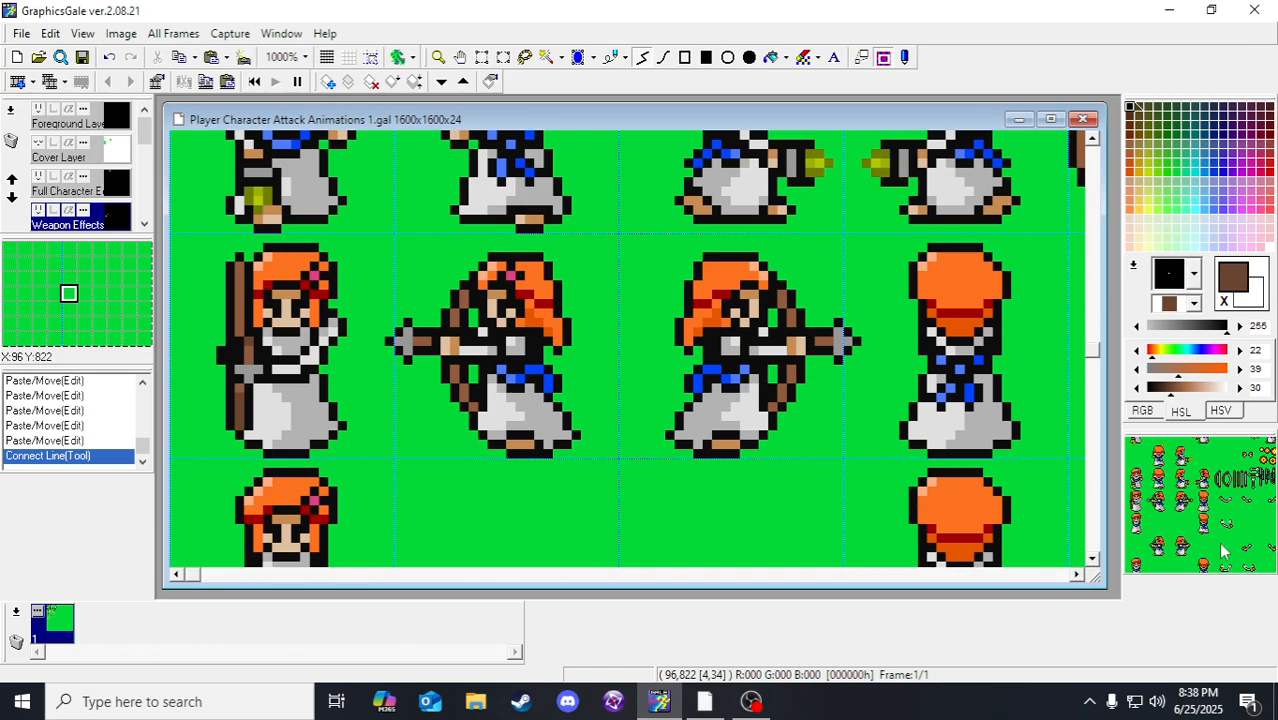
# Step: Nudge the arrowhead in cell [0,33] up to shorten the arrow against the bow
pyautogui.click(482, 57)
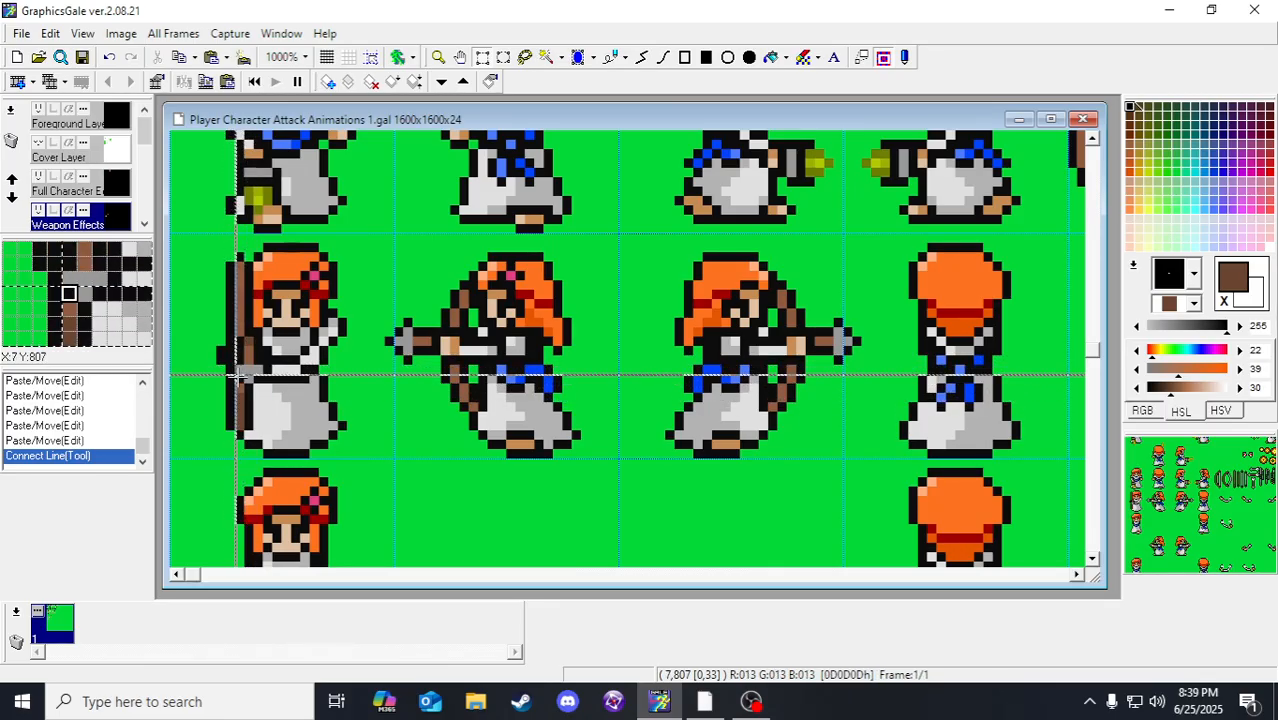
pyautogui.moveTo(223, 366); pyautogui.dragTo(294, 393)
pyautogui.press('Down')
pyautogui.press('Up')
pyautogui.press('Up')
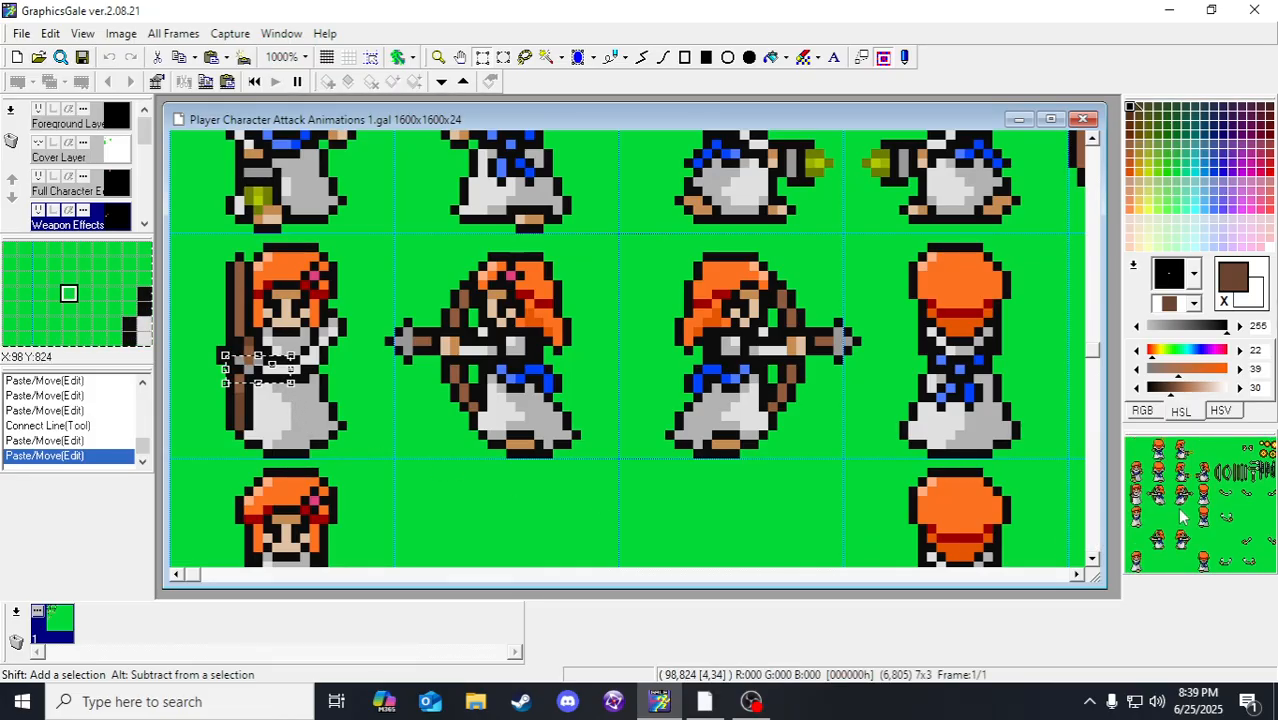
pyautogui.click(311, 394)
# Step: Move the shortened arrow off the front-facing figure to the empty space beside its feet
pyautogui.moveTo(193, 284); pyautogui.dragTo(296, 415)
pyautogui.moveTo(268, 387)
pyautogui.mouseDown()
pyautogui.moveTo(362, 464)
pyautogui.moveTo(421, 486)
pyautogui.moveTo(405, 478)
pyautogui.mouseUp()
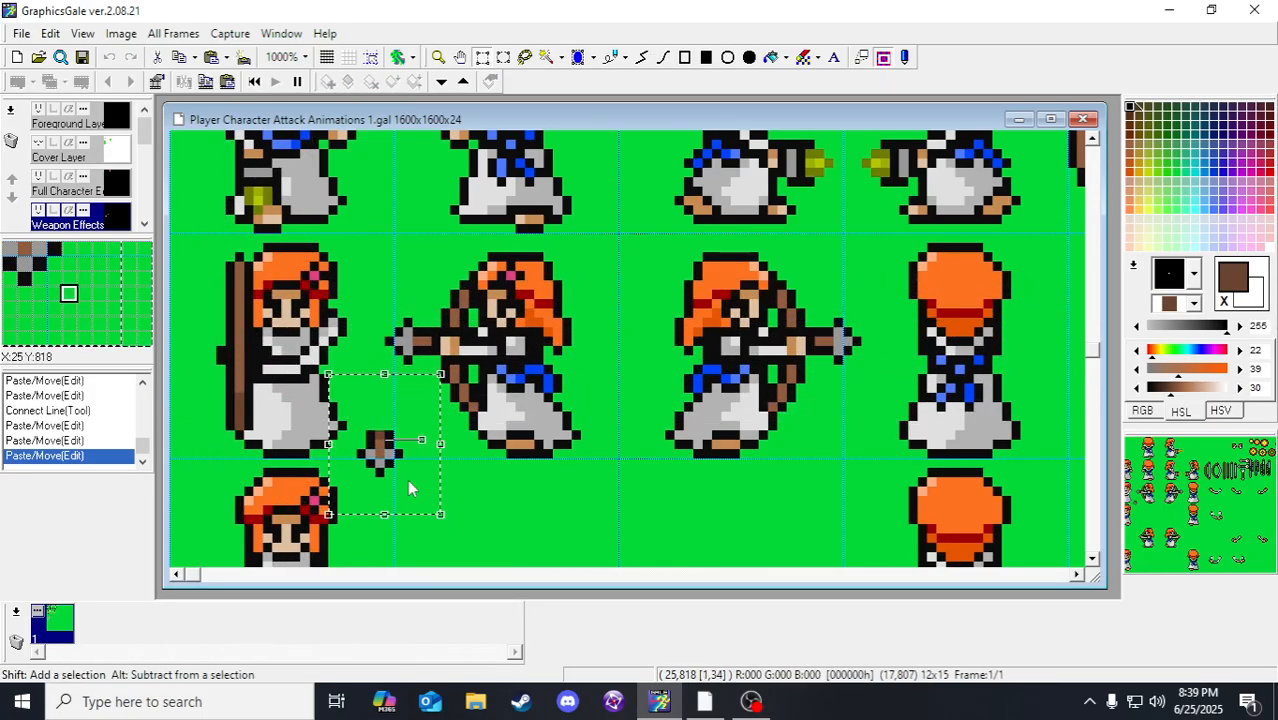
pyautogui.rightClick(408, 483)
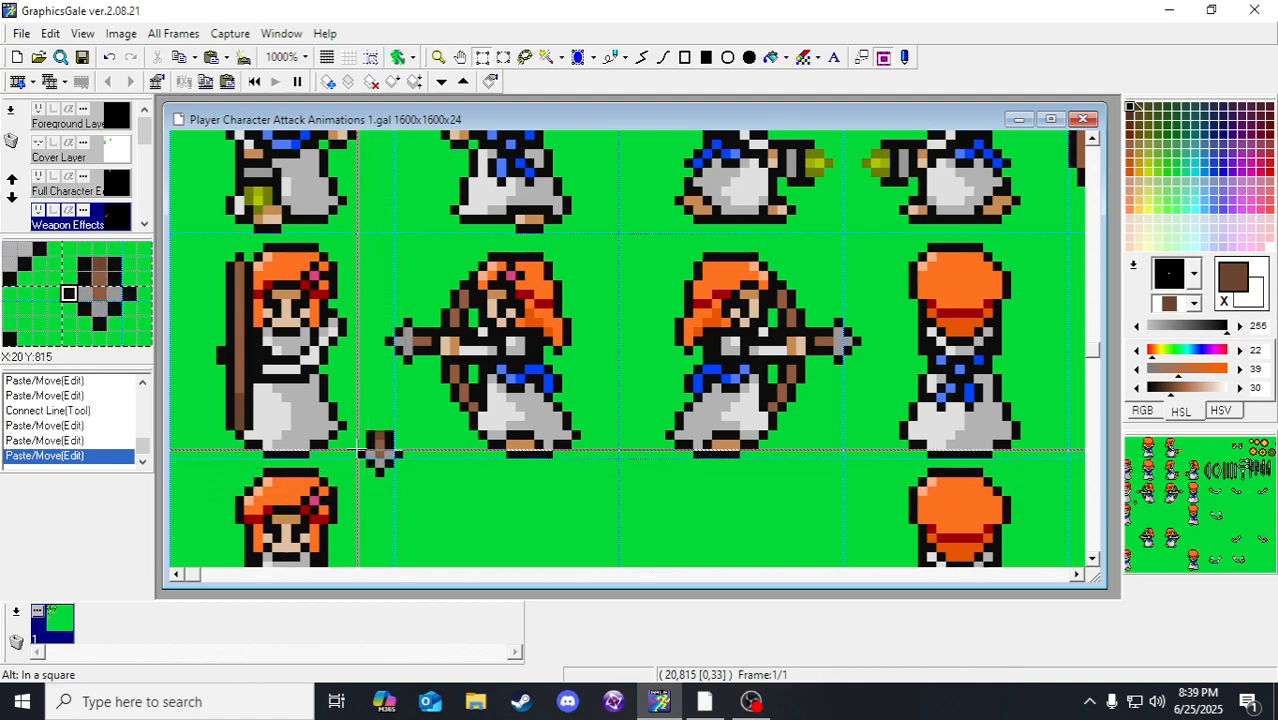
# Step: Shorten the arrow beside the front-facing figure's feet by shifting its pixel rows closer together
pyautogui.moveTo(387, 452); pyautogui.dragTo(394, 470)
pyautogui.rightClick(414, 485)
pyautogui.moveTo(368, 424)
pyautogui.mouseDown()
pyautogui.moveTo(404, 460)
pyautogui.moveTo(396, 452)
pyautogui.mouseUp()
pyautogui.press('Down')
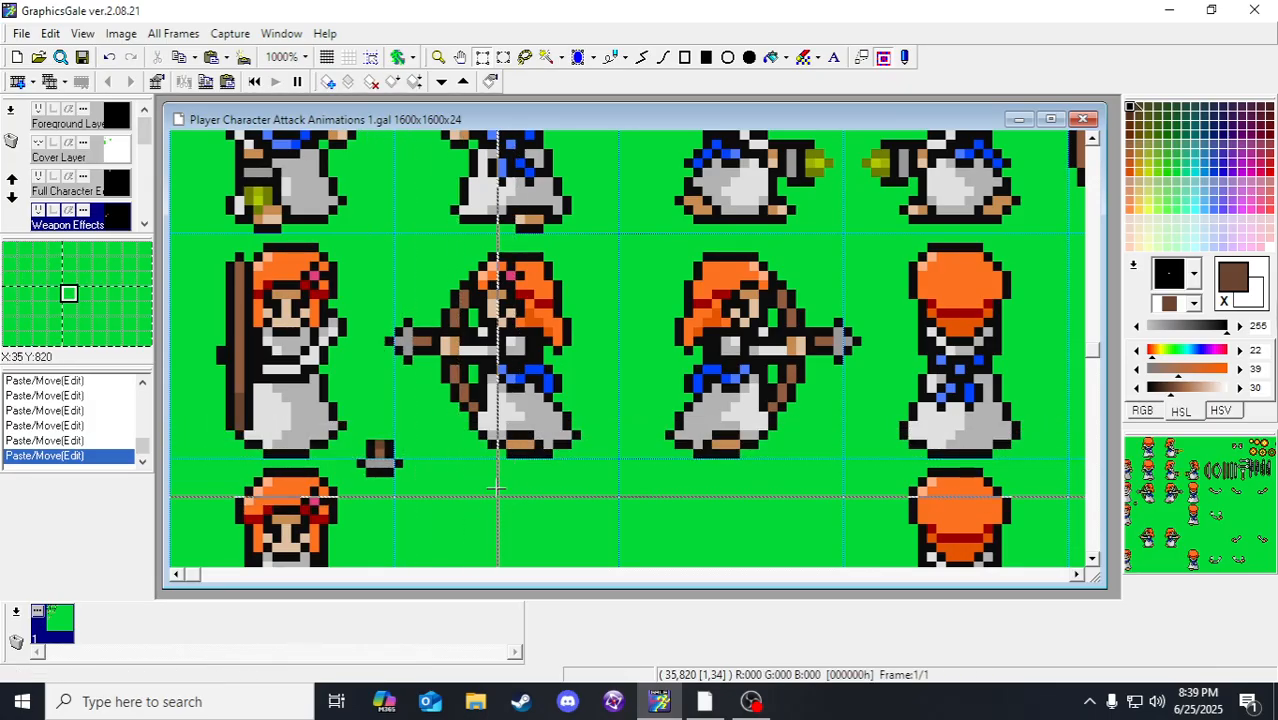
# Step: Repaint the shortened arrowhead's centre pixels in grey and its bottom edge in black using connected lines
pyautogui.click(642, 57)
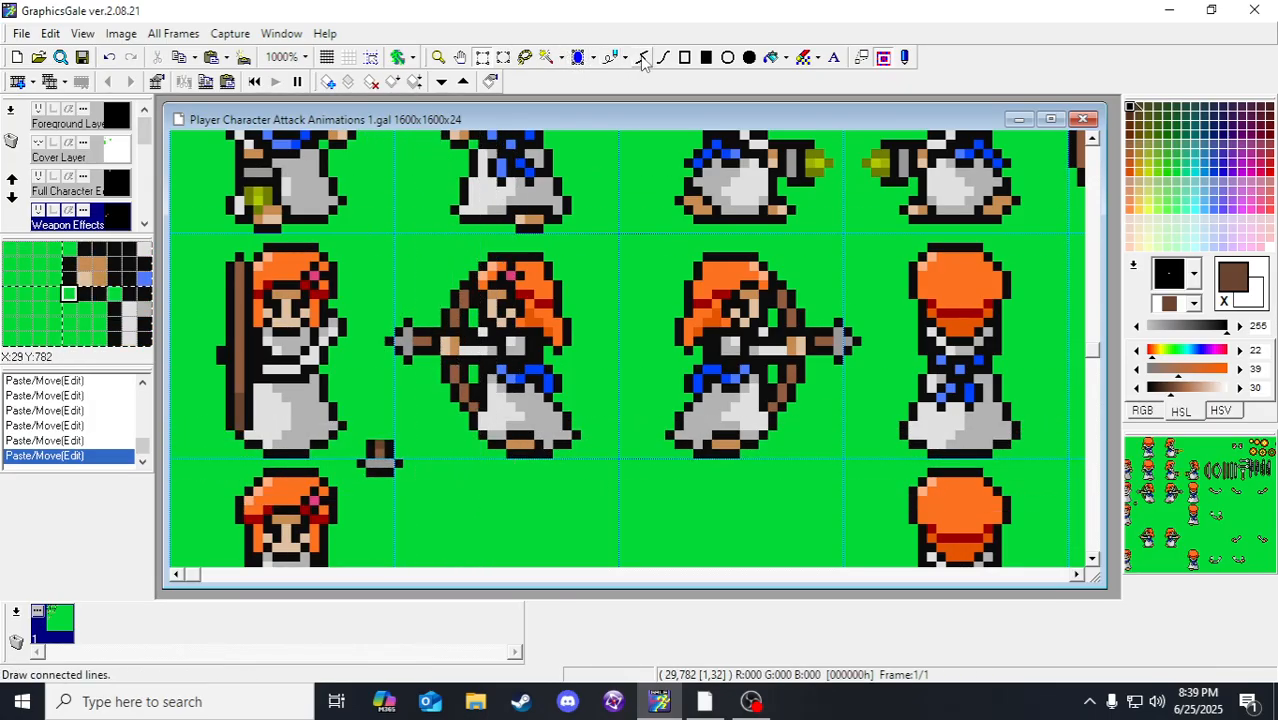
pyautogui.rightClick(381, 464)
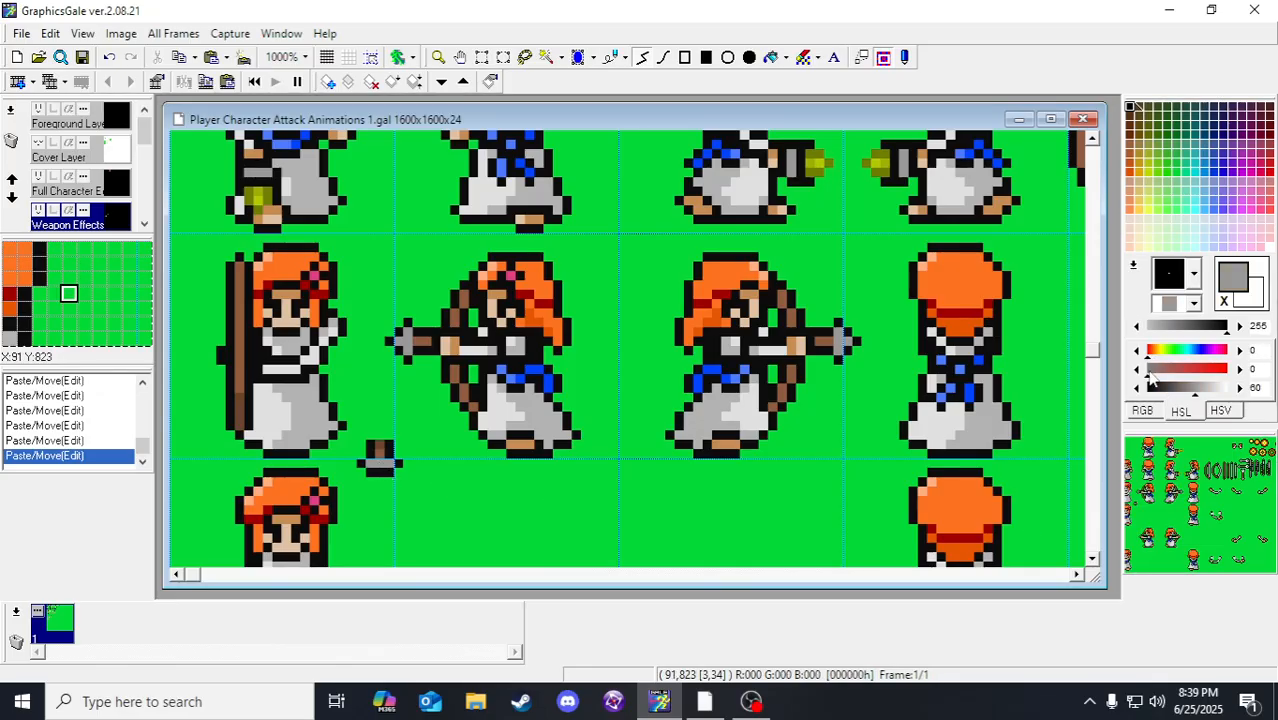
pyautogui.moveTo(384, 481); pyautogui.dragTo(384, 472)
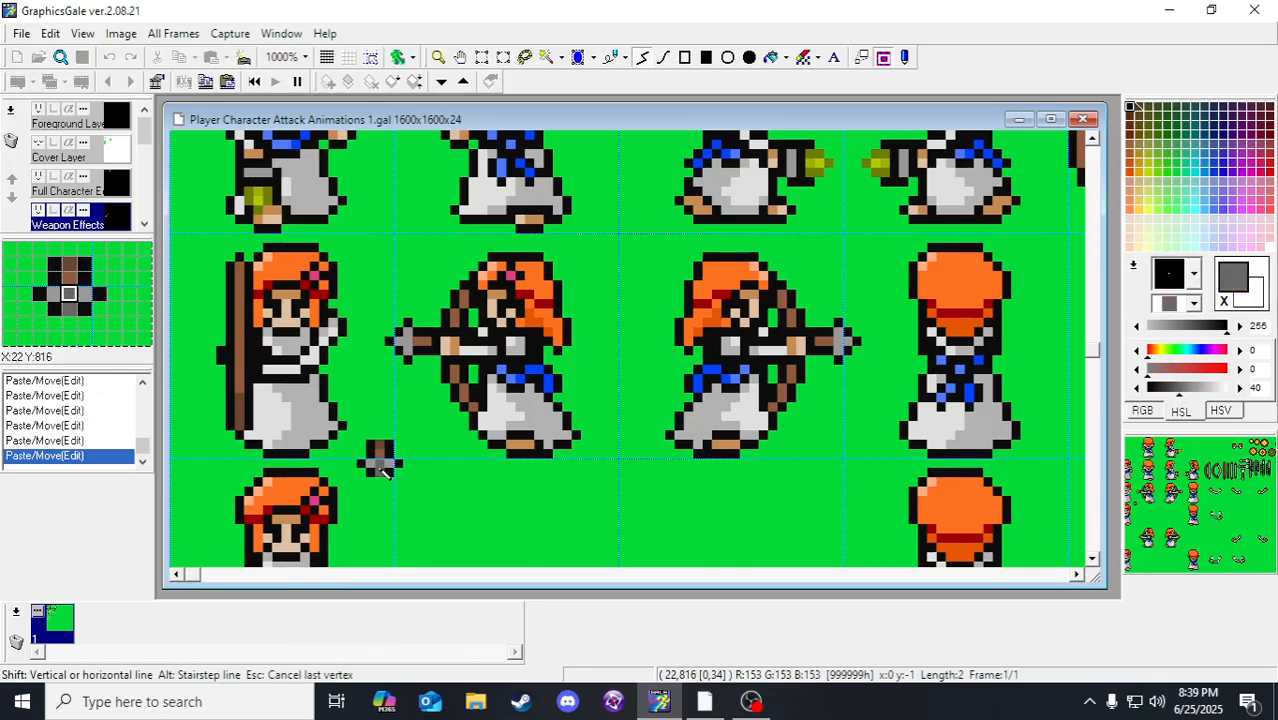
pyautogui.doubleClick(382, 467)
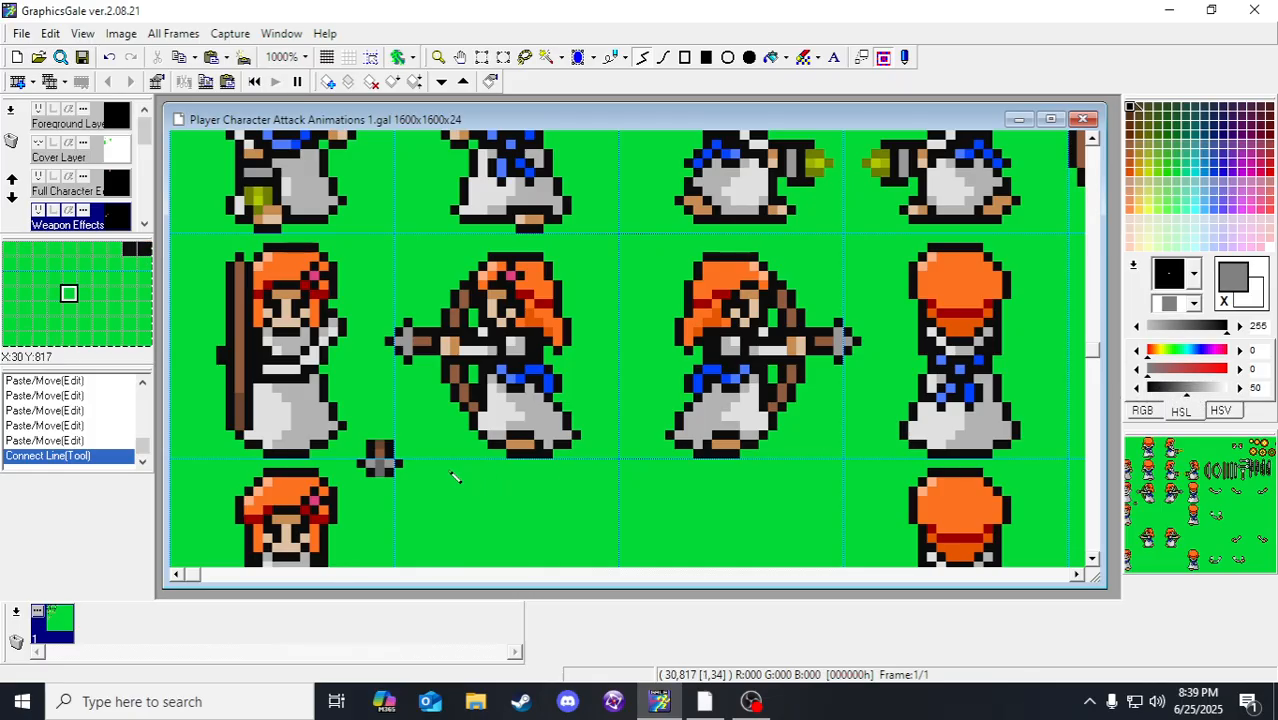
pyautogui.doubleClick(381, 464)
pyautogui.rightClick(388, 475)
pyautogui.doubleClick(382, 473)
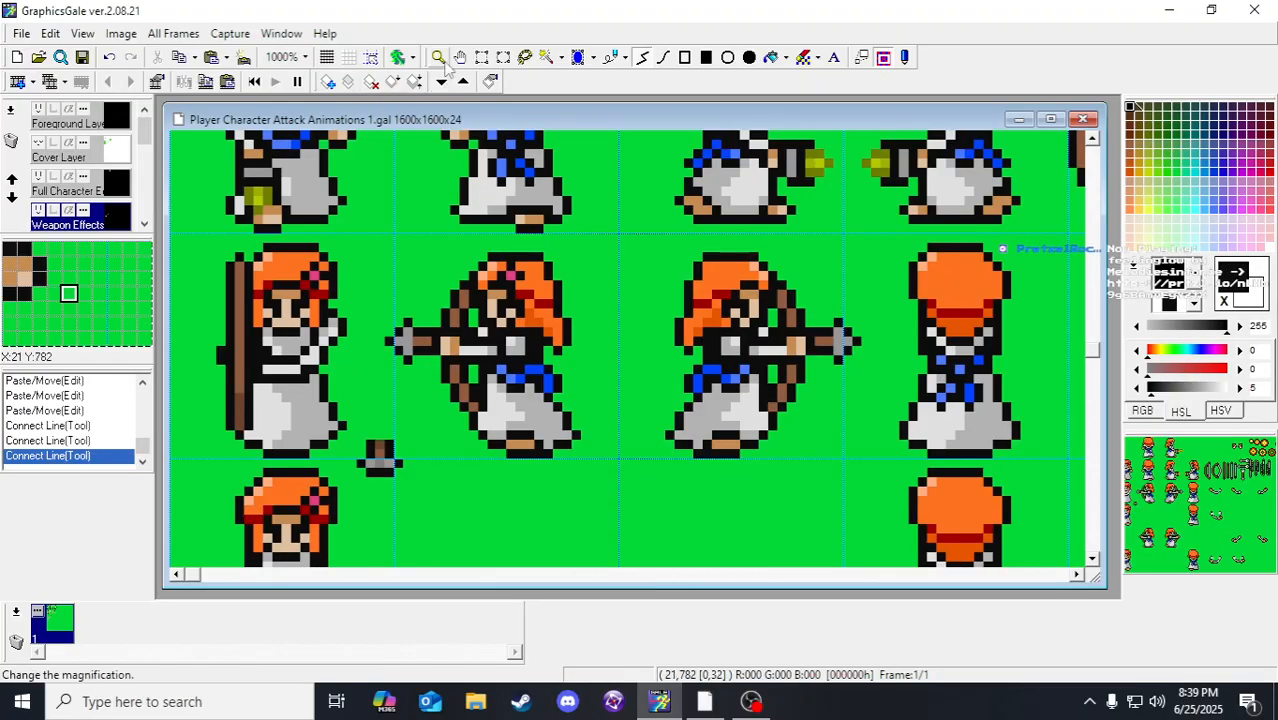
# Step: Move the shortened arrow onto the front-facing figure's bow in cell [0,33] and nudge it into line with the hand
pyautogui.click(482, 57)
pyautogui.moveTo(348, 412); pyautogui.dragTo(245, 352)
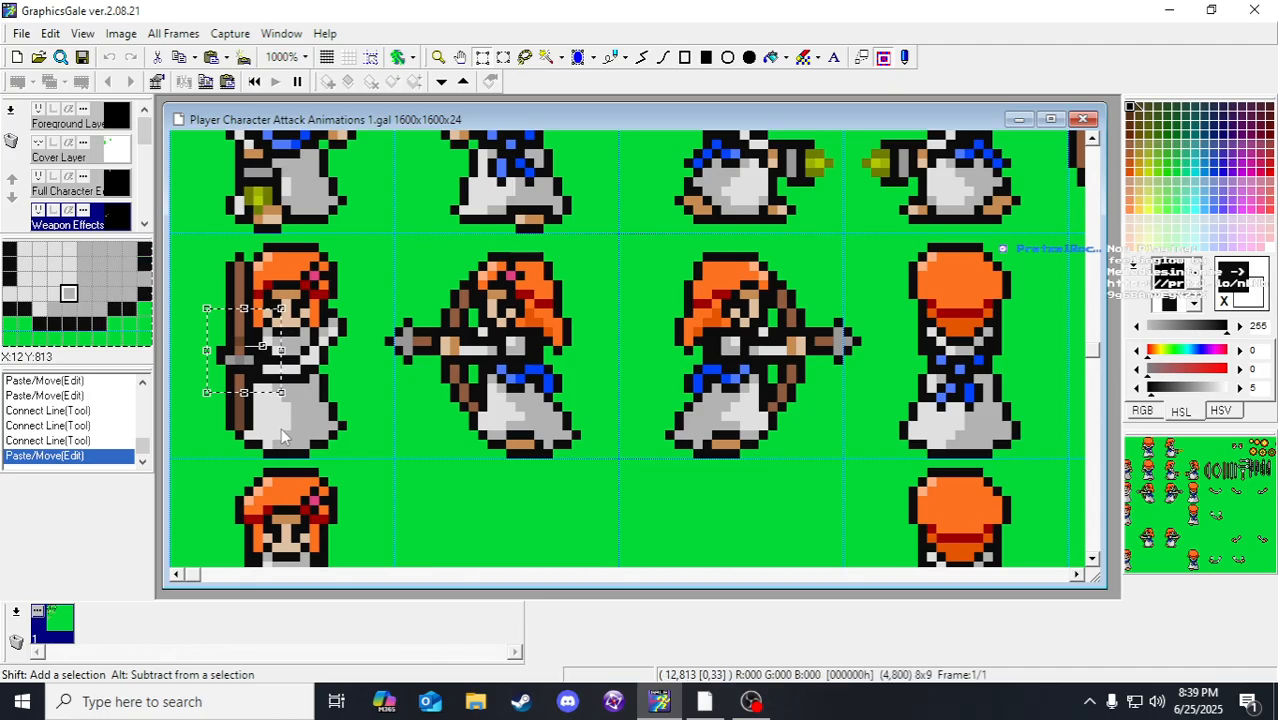
pyautogui.press('Down')
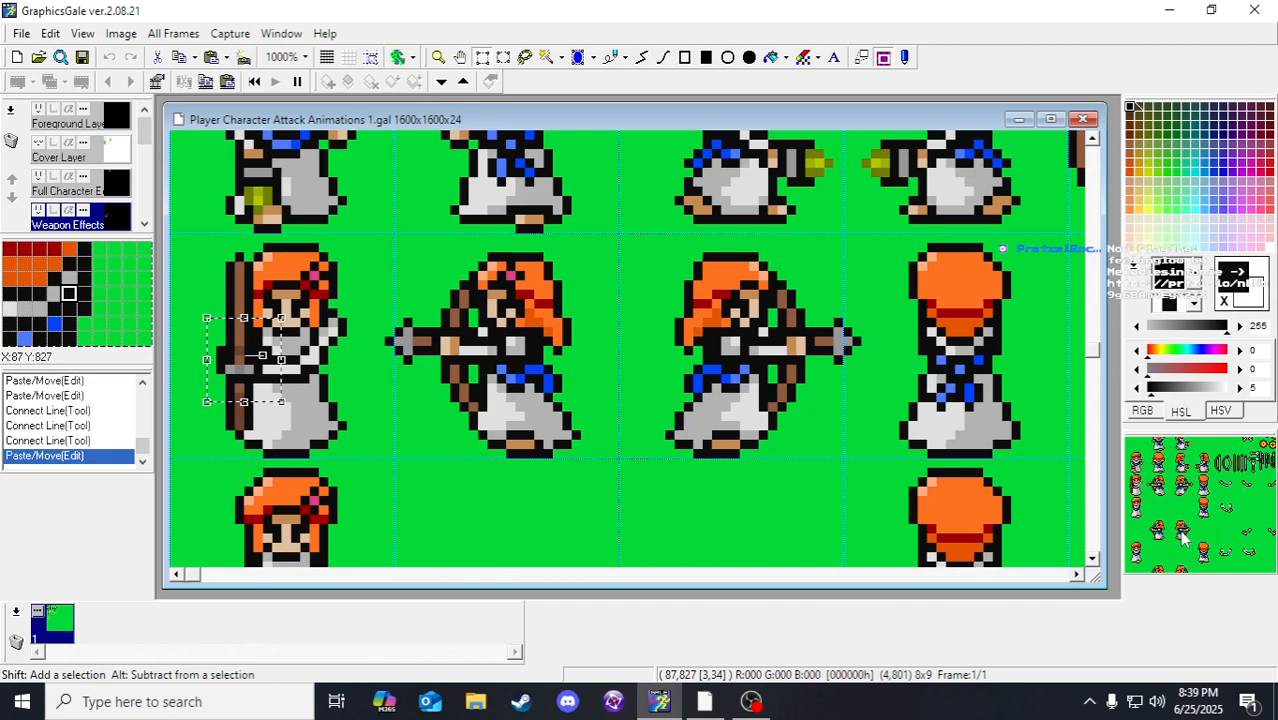
pyautogui.press('Left')
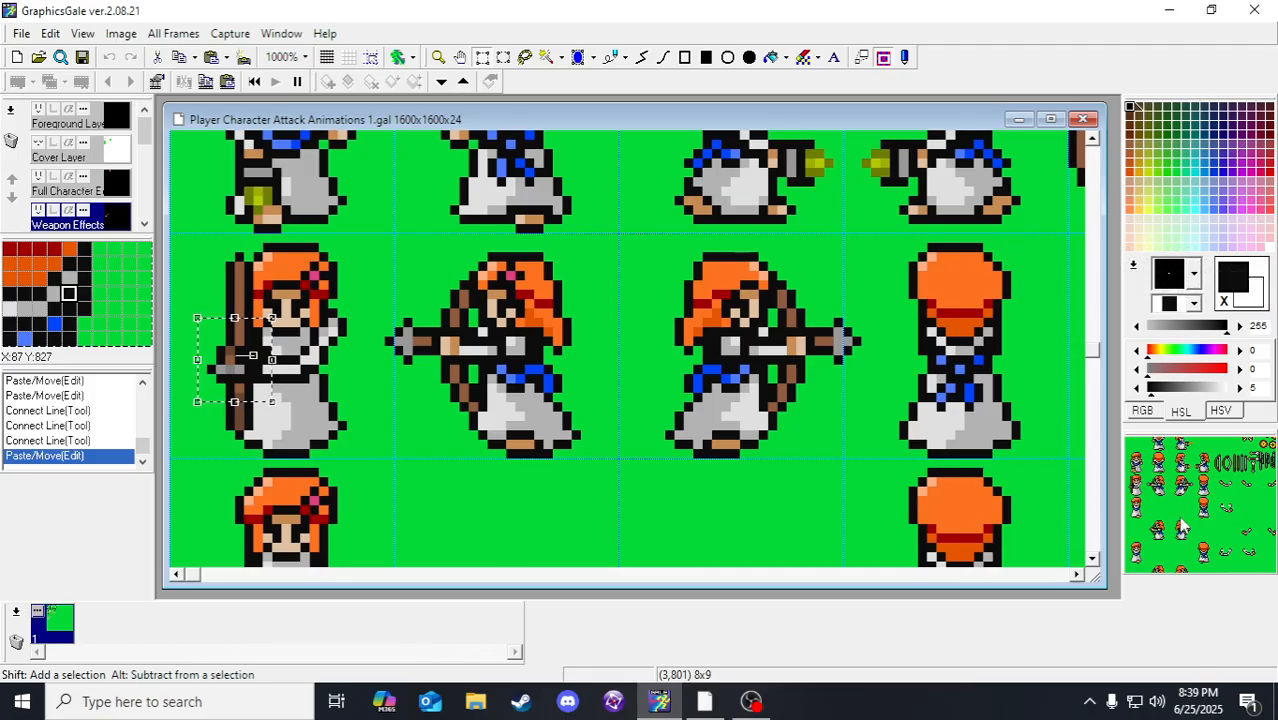
pyautogui.press('Right')
pyautogui.press('Right')
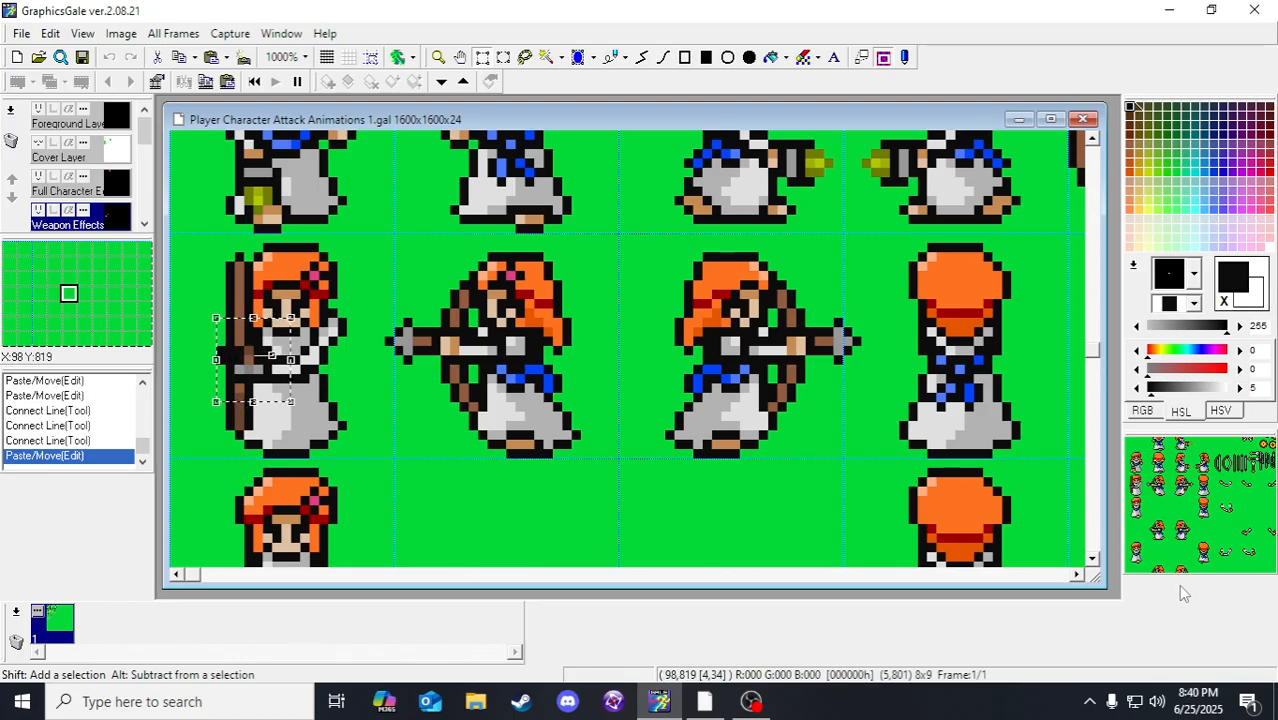
pyautogui.moveTo(250, 367); pyautogui.dragTo(251, 381)
pyautogui.press('Down')
pyautogui.click(349, 430)
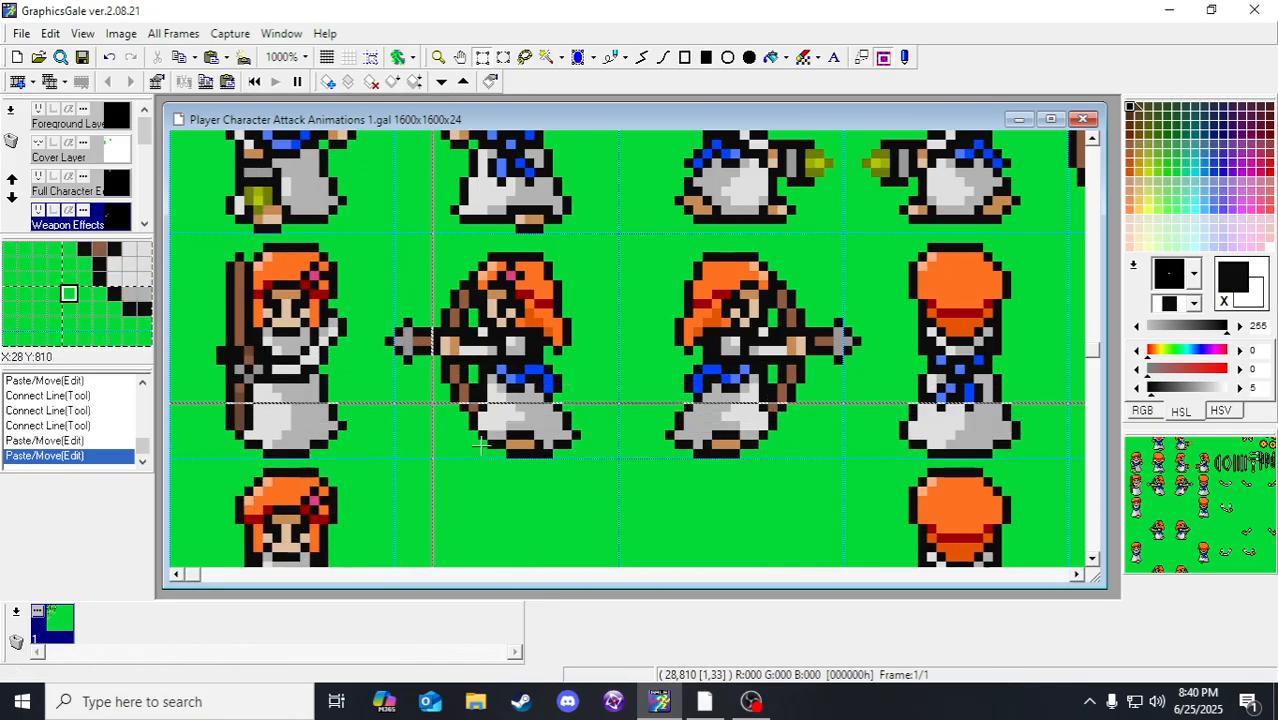
# Step: Recolour the arrow's centre pixels on the bow in brown and grey, and undo the last grey line
pyautogui.click(641, 58)
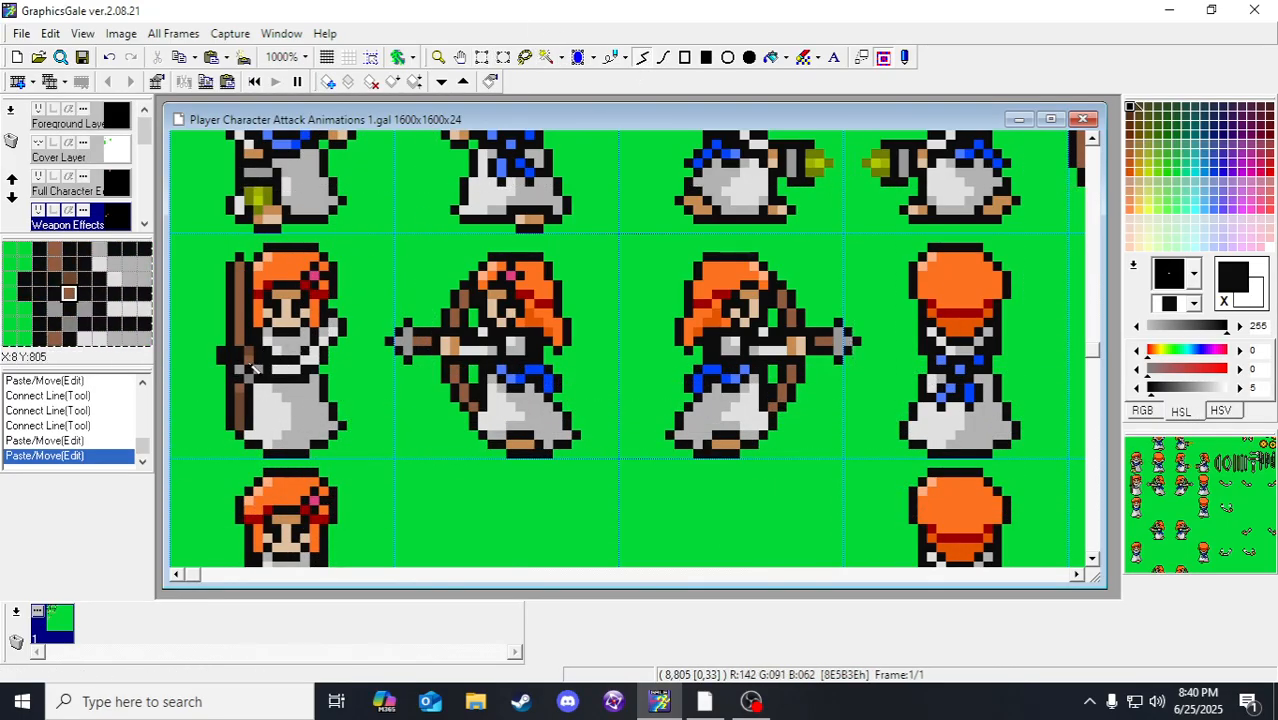
pyautogui.rightClick(250, 363)
pyautogui.click(250, 369)
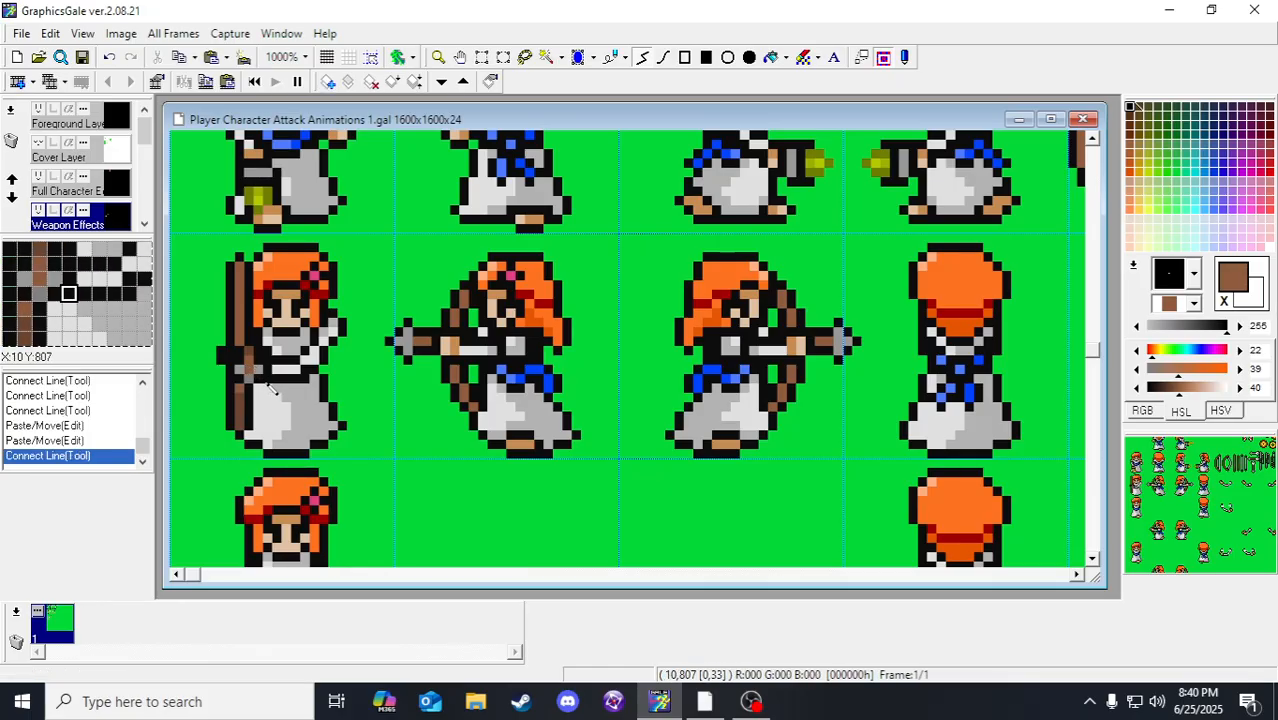
pyautogui.rightClick(266, 385)
pyautogui.click(250, 369)
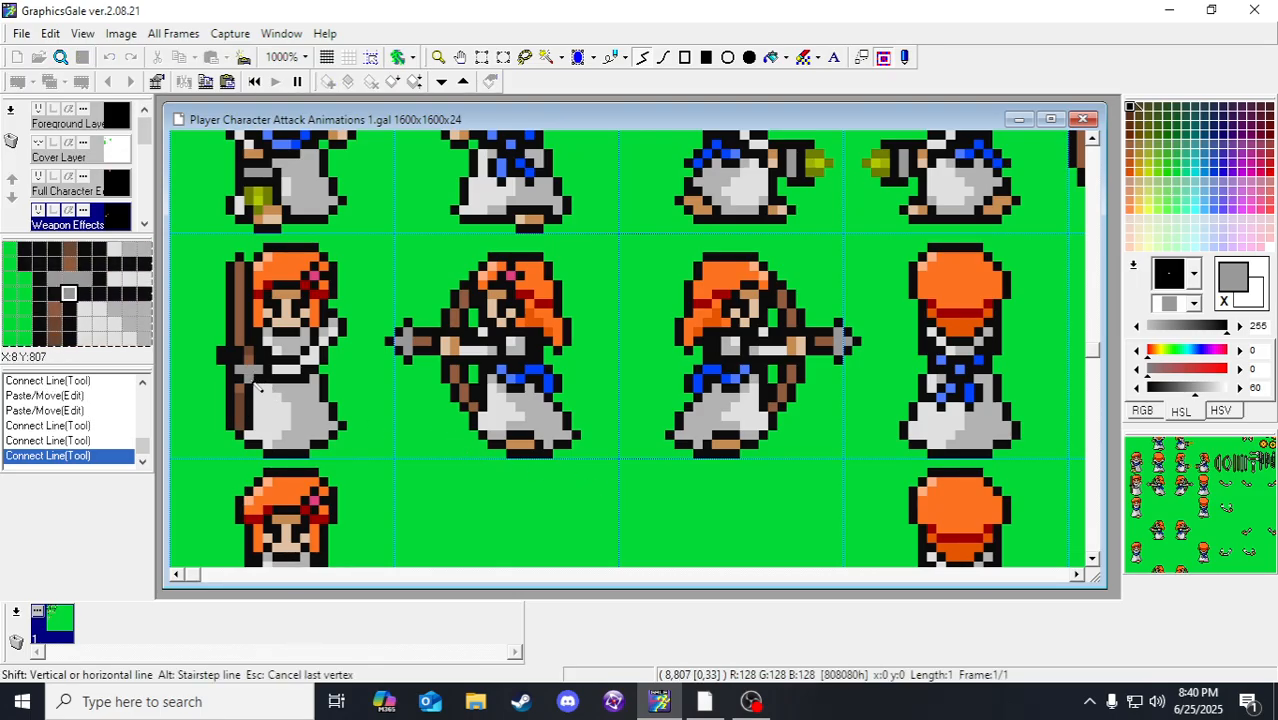
pyautogui.click(323, 432)
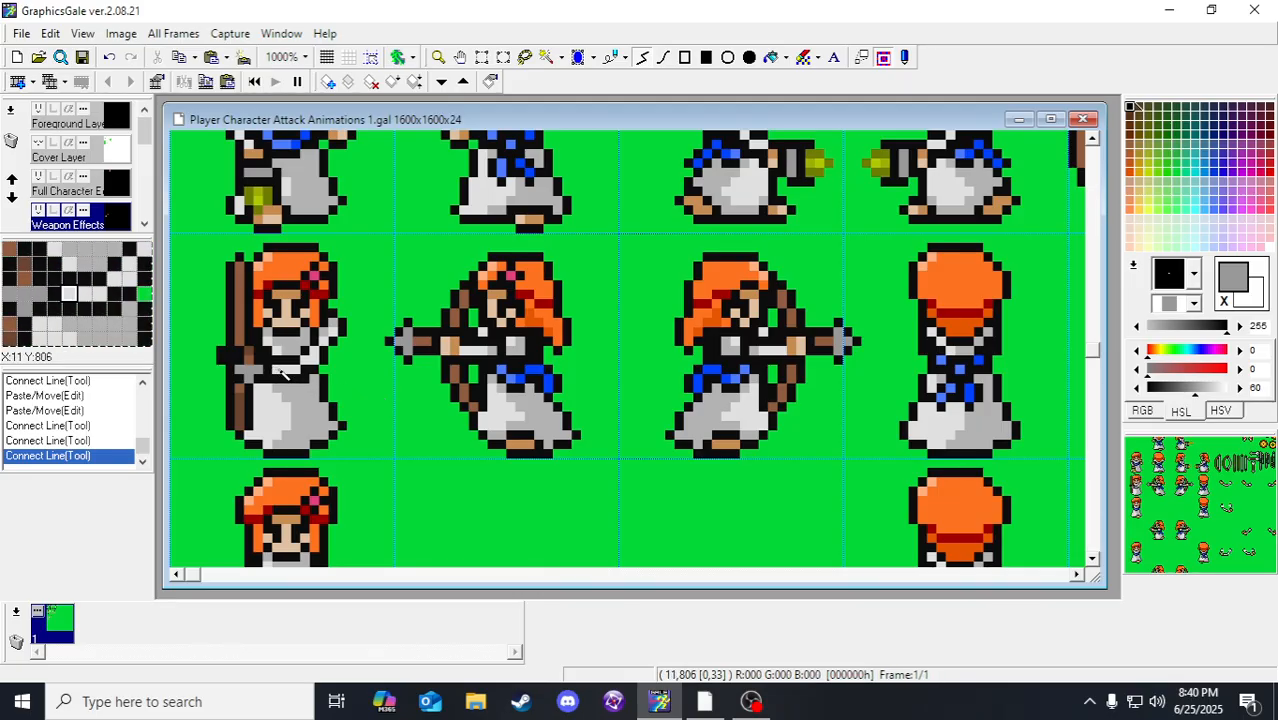
pyautogui.click(481, 57)
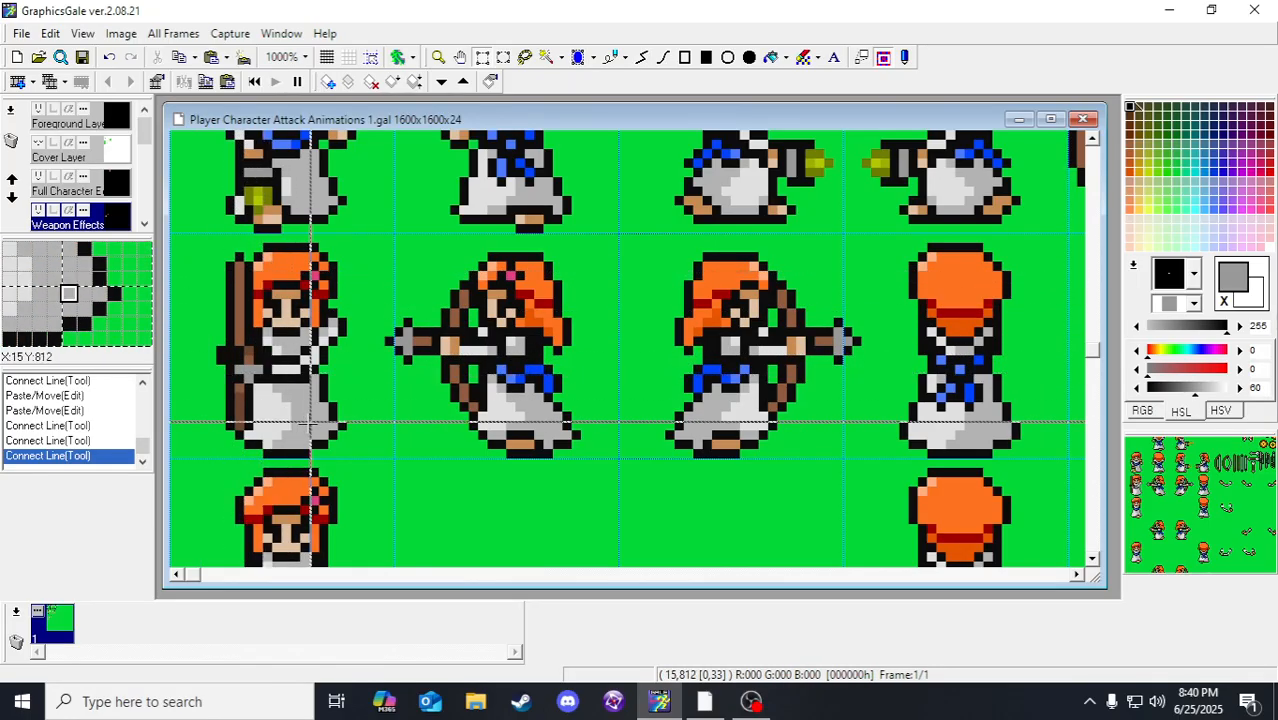
pyautogui.hotkey('ctrl', 'z')
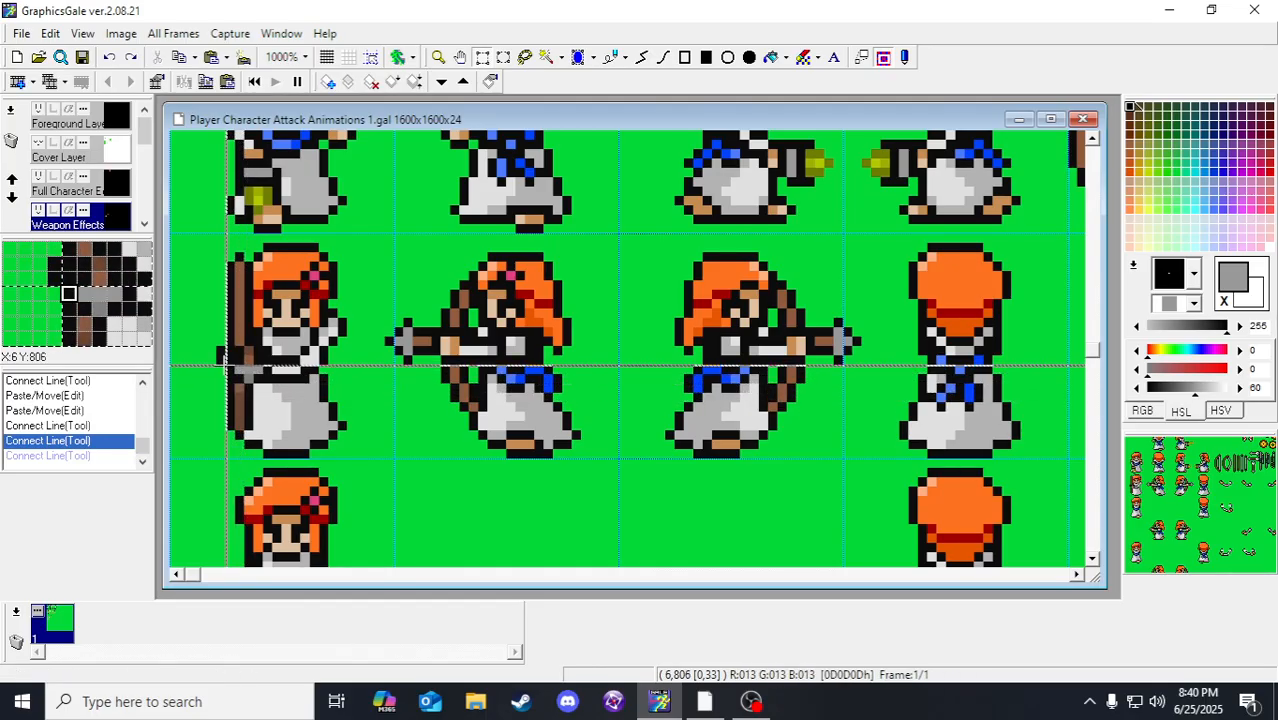
# Step: Move the arrow back beside the front-facing figure's feet and narrow its head to the width of the shaft
pyautogui.moveTo(208, 308)
pyautogui.mouseDown()
pyautogui.moveTo(287, 415)
pyautogui.moveTo(389, 482)
pyautogui.moveTo(367, 486)
pyautogui.moveTo(410, 502)
pyautogui.mouseUp()
pyautogui.rightClick(376, 470)
pyautogui.rightClick(383, 484)
pyautogui.moveTo(404, 488); pyautogui.dragTo(395, 488)
pyautogui.rightClick(398, 490)
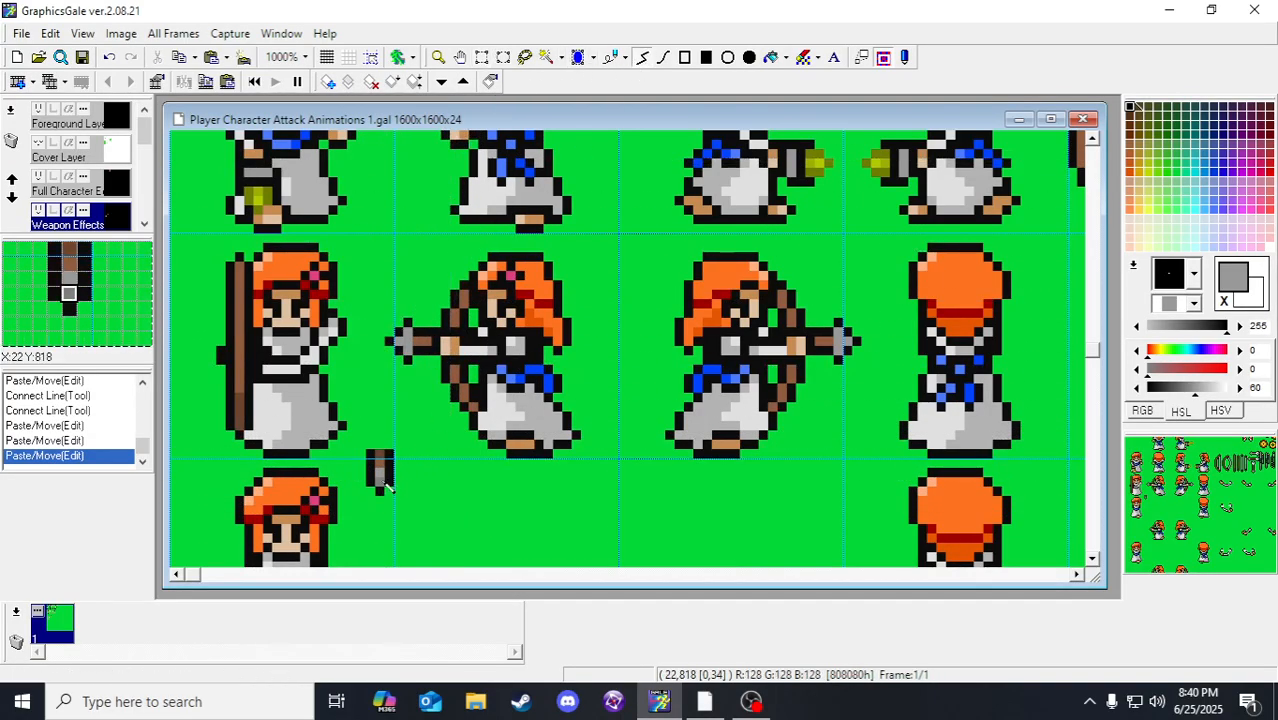
# Step: Lengthen the narrowed arrowhead by shifting its pixel rows apart and filling the gap between shaft and head
pyautogui.click(482, 57)
pyautogui.moveTo(358, 422); pyautogui.dragTo(399, 481)
pyautogui.press('Up')
pyautogui.click(397, 484)
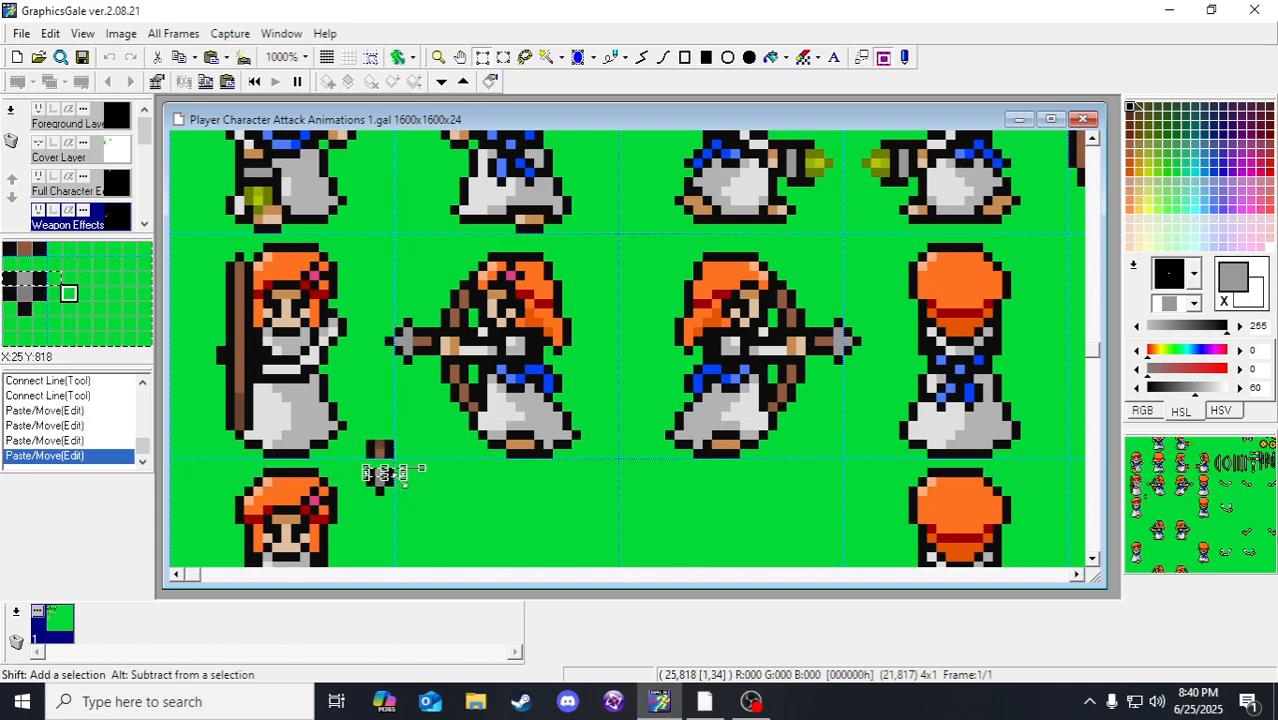
pyautogui.click(418, 480)
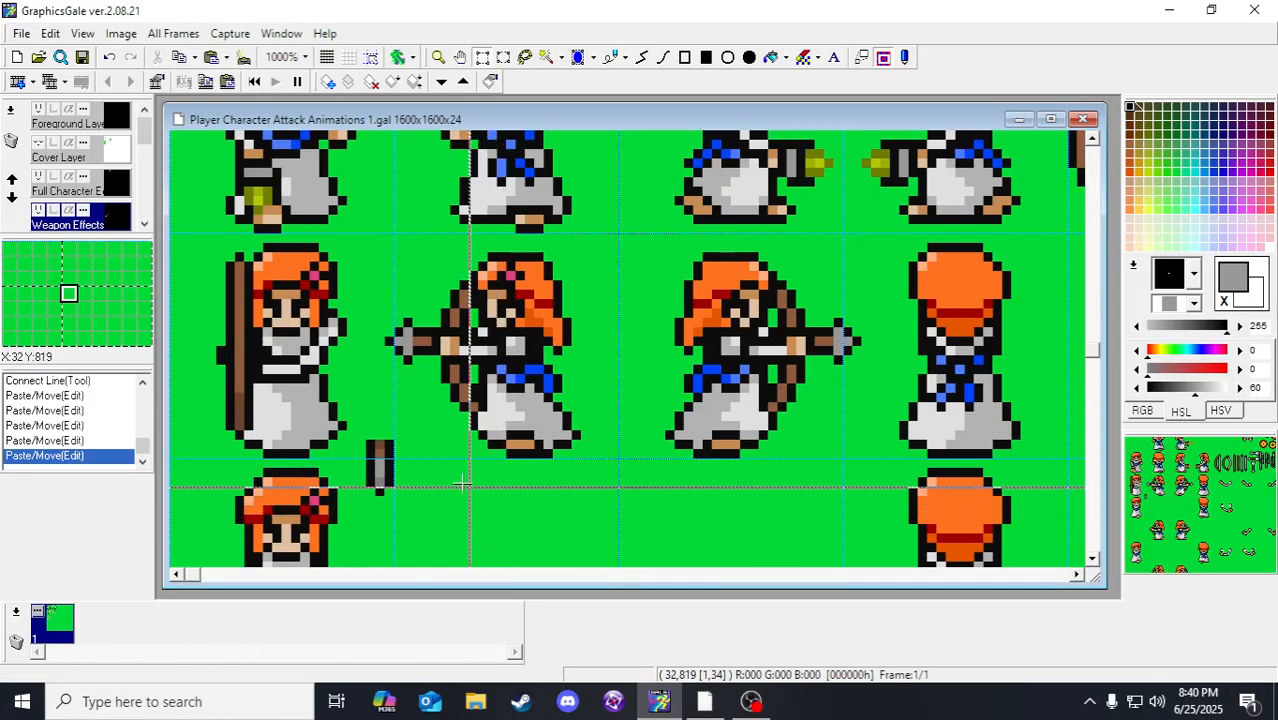
# Step: Raise the arrow's brown shaft by one pixel row and draw black pixels between the shaft and the head
pyautogui.moveTo(358, 422); pyautogui.dragTo(420, 508)
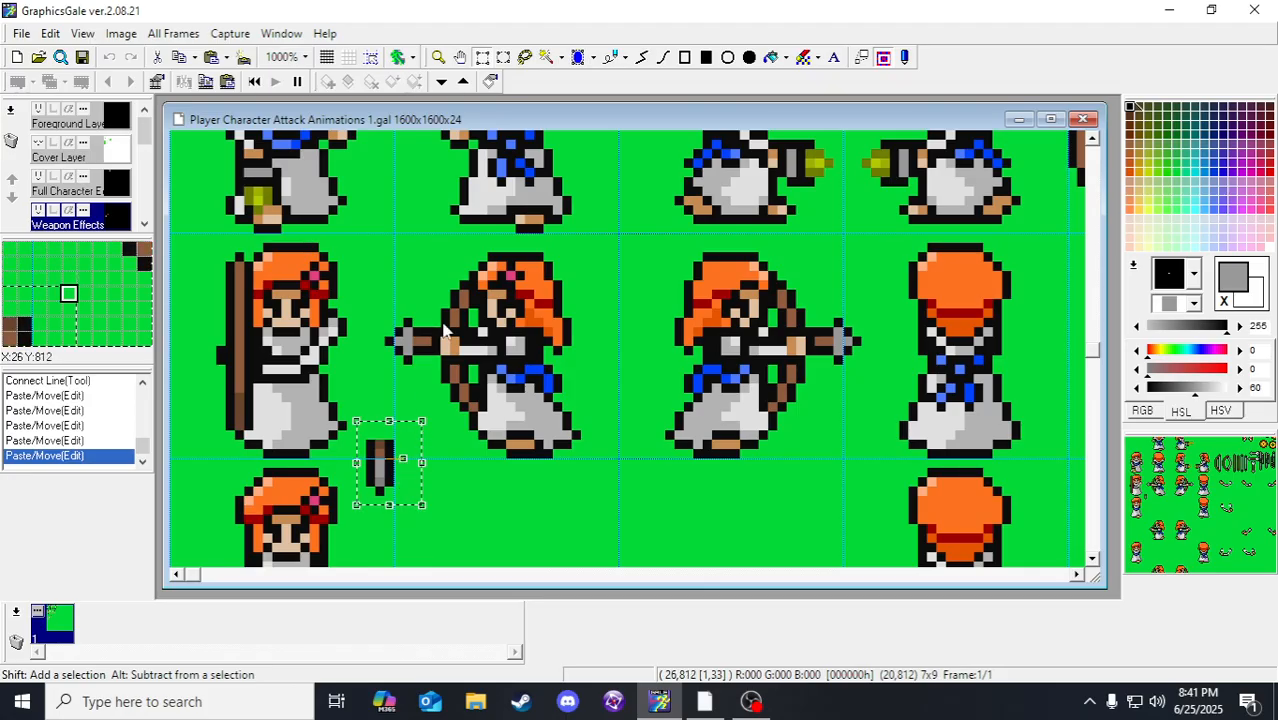
pyautogui.click(427, 388)
pyautogui.moveTo(357, 431)
pyautogui.mouseDown()
pyautogui.moveTo(405, 458)
pyautogui.moveTo(378, 450)
pyautogui.mouseUp()
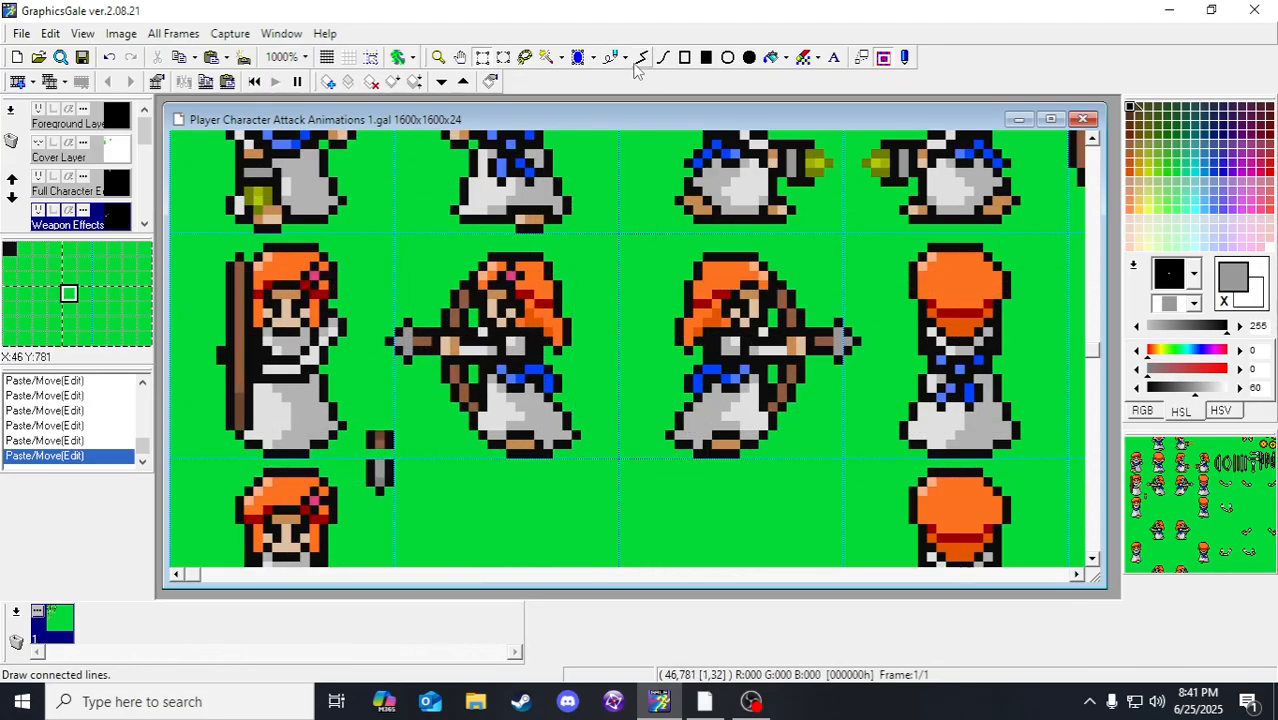
pyautogui.rightClick(395, 458)
pyautogui.click(384, 460)
pyautogui.click(381, 462)
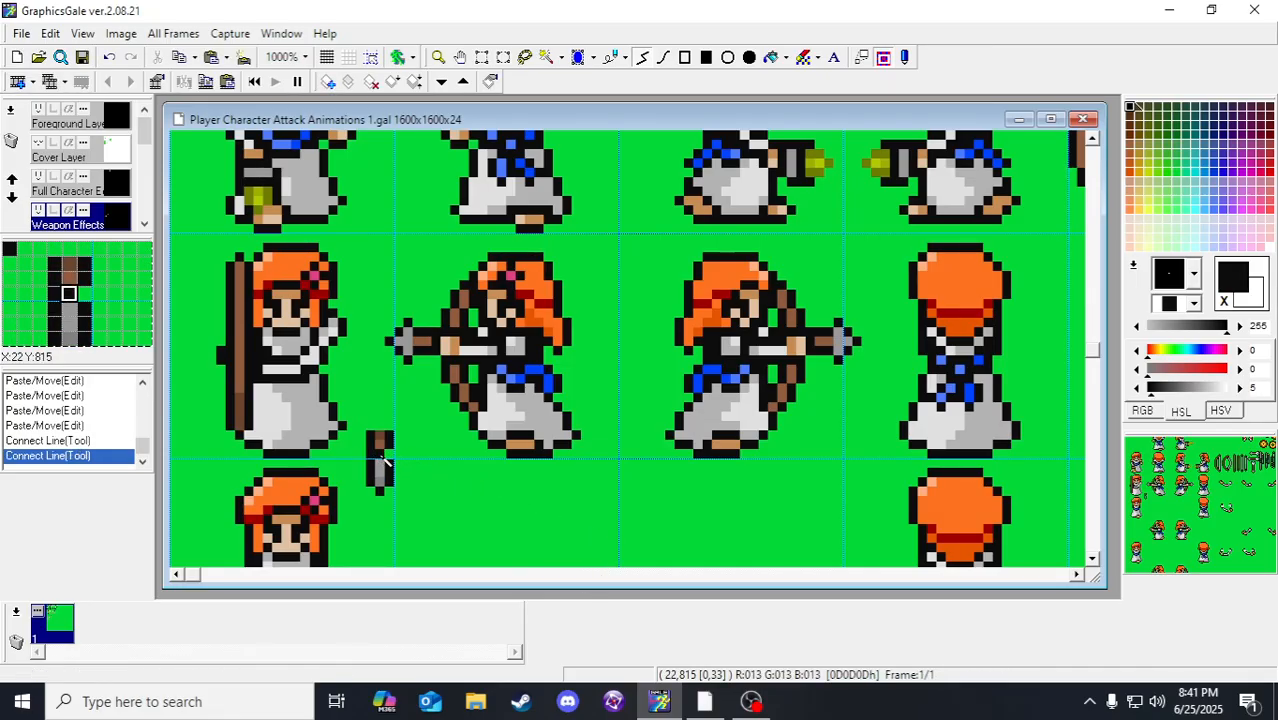
pyautogui.click(382, 474)
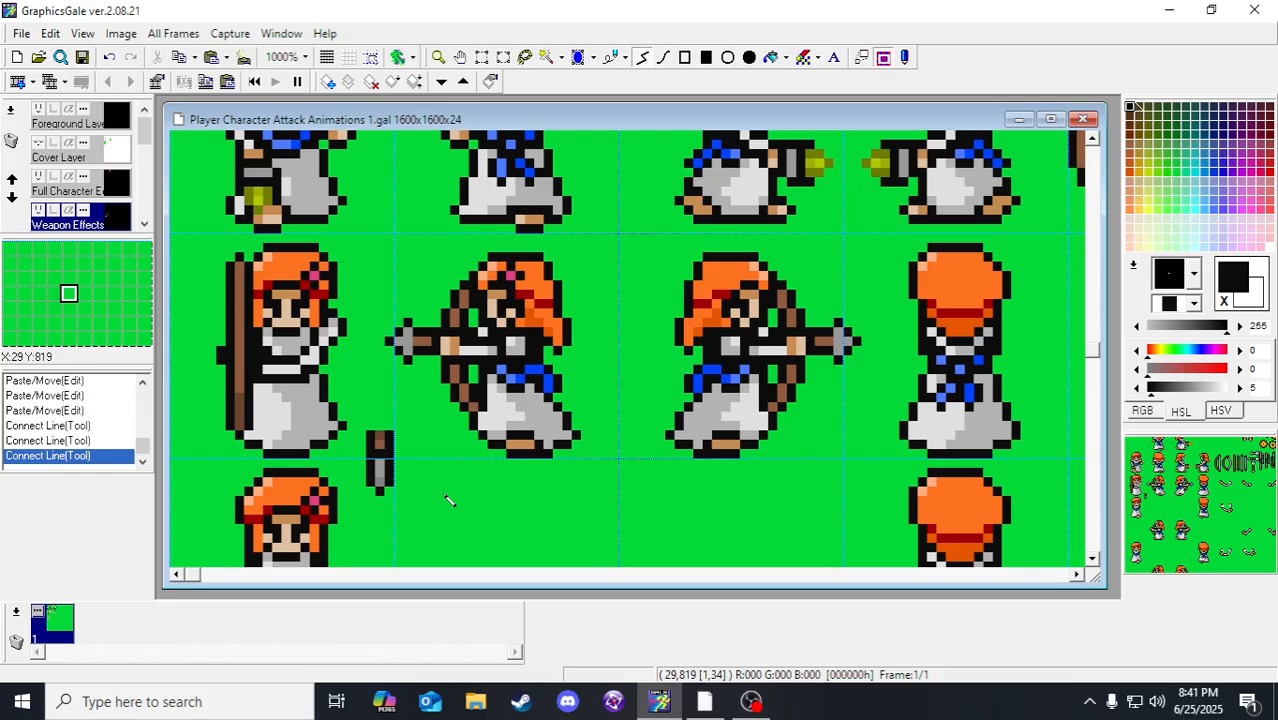
# Step: Try the lengthened arrow on the front-facing figure's bow at heights one pixel apart
pyautogui.scroll(3, 503, 405)
pyautogui.scroll(-2, 502, 193)
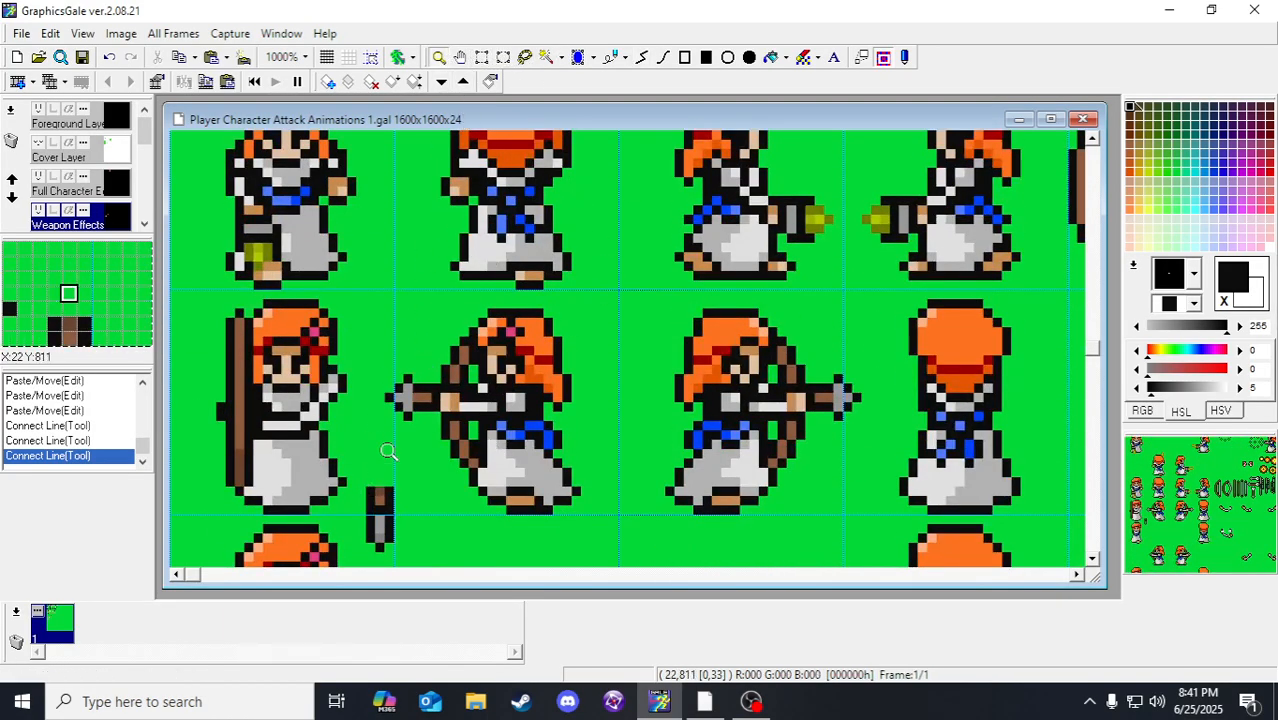
pyautogui.scroll(-3, 498, 211)
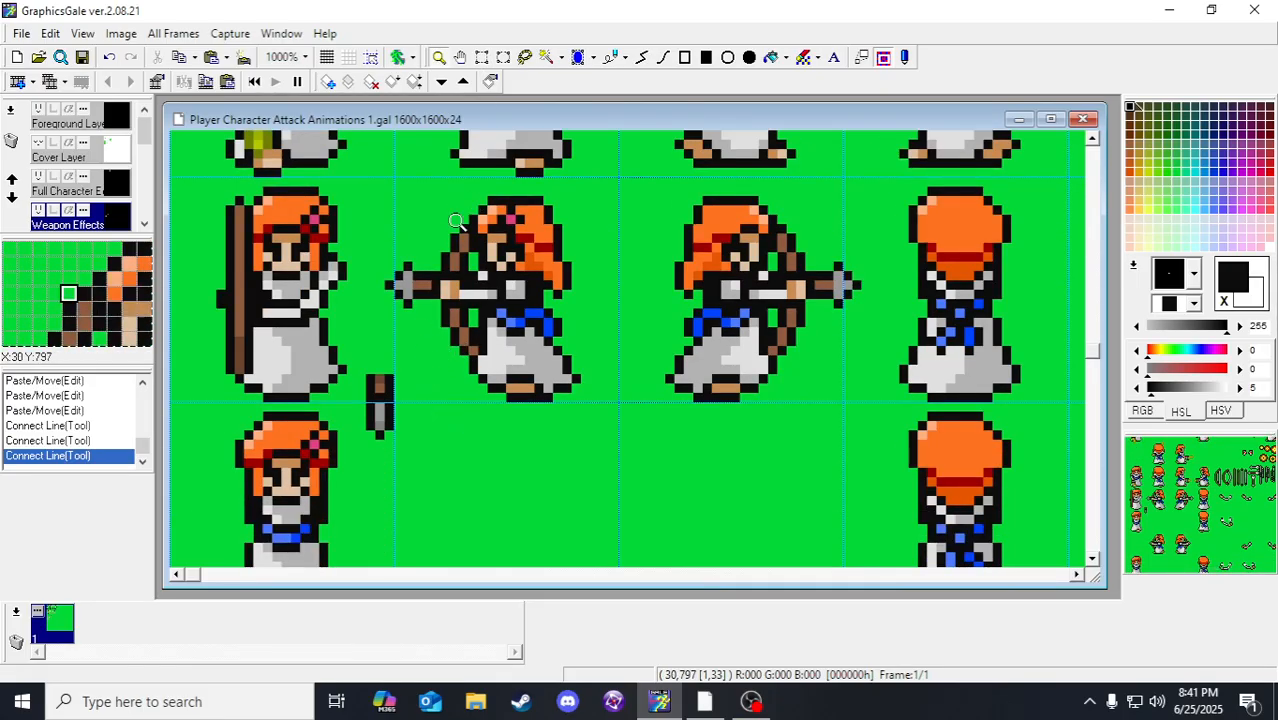
pyautogui.click(482, 57)
pyautogui.moveTo(361, 365); pyautogui.dragTo(273, 333)
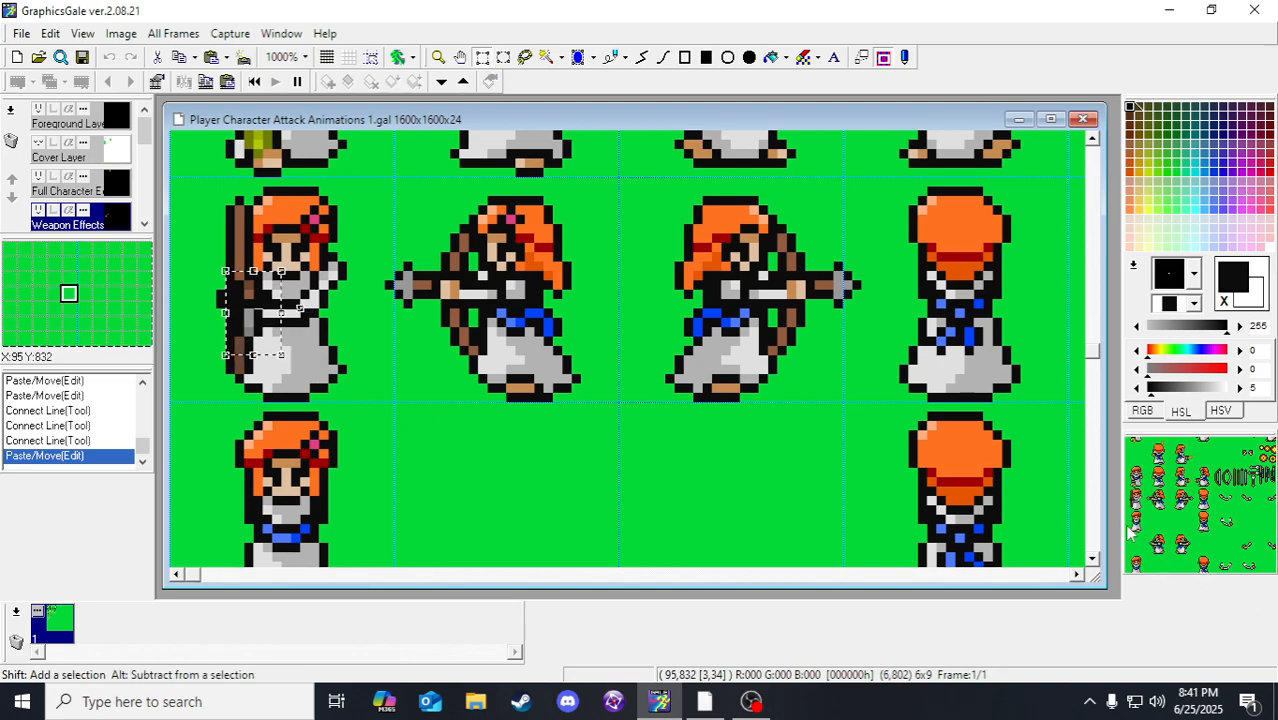
pyautogui.moveTo(272, 307); pyautogui.dragTo(272, 335)
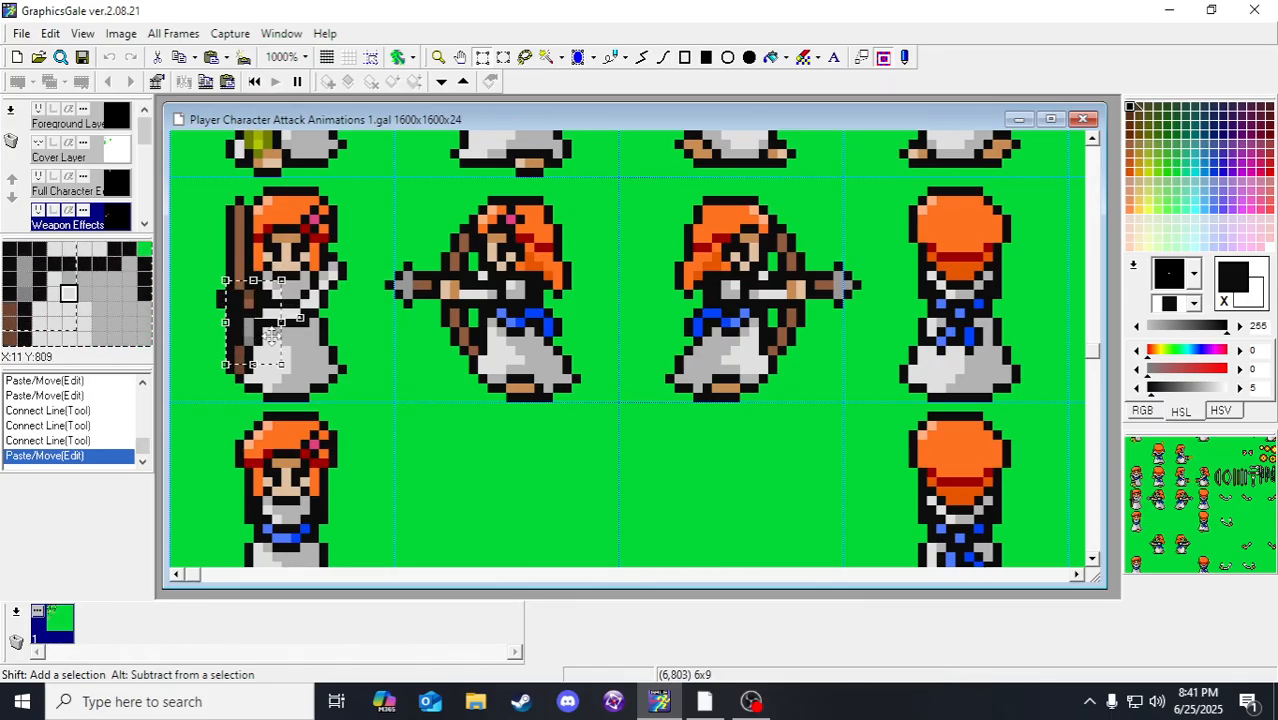
pyautogui.press('Up')
pyautogui.press('Up')
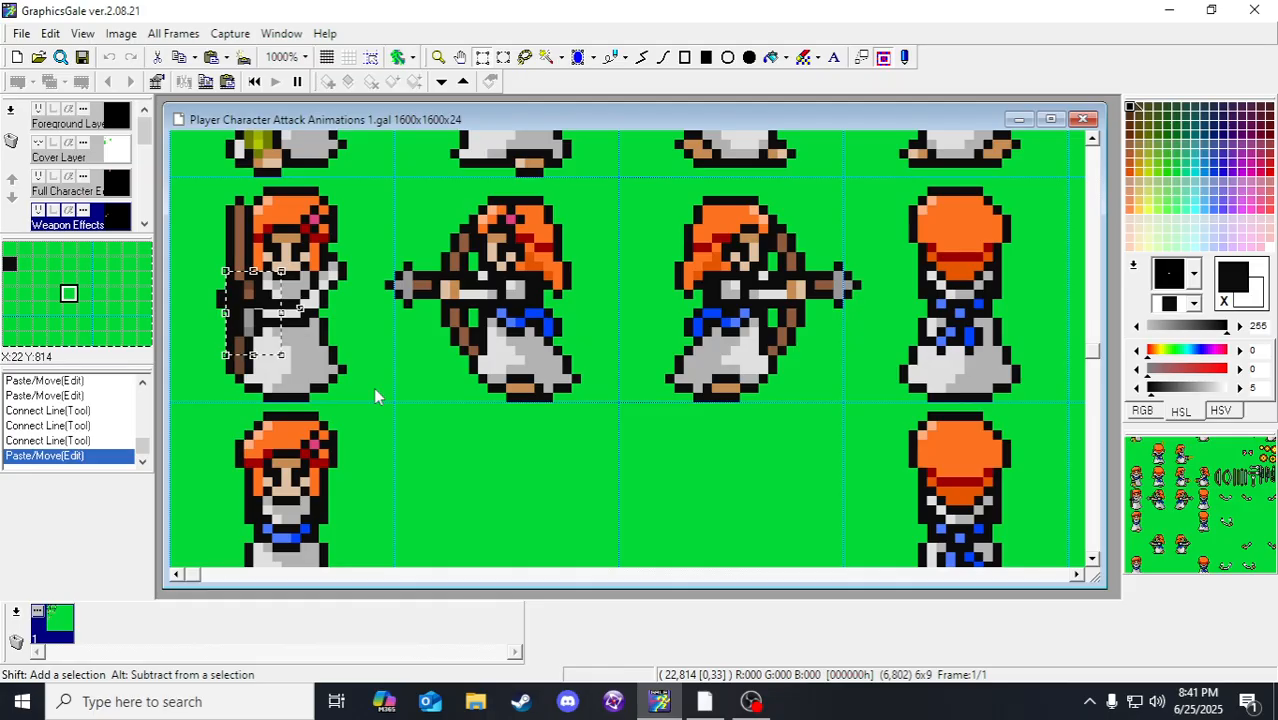
# Step: Move the arrow back beside the feet and widen its head with a black outline pixel on each side
pyautogui.moveTo(288, 318); pyautogui.dragTo(441, 449)
pyautogui.click(436, 459)
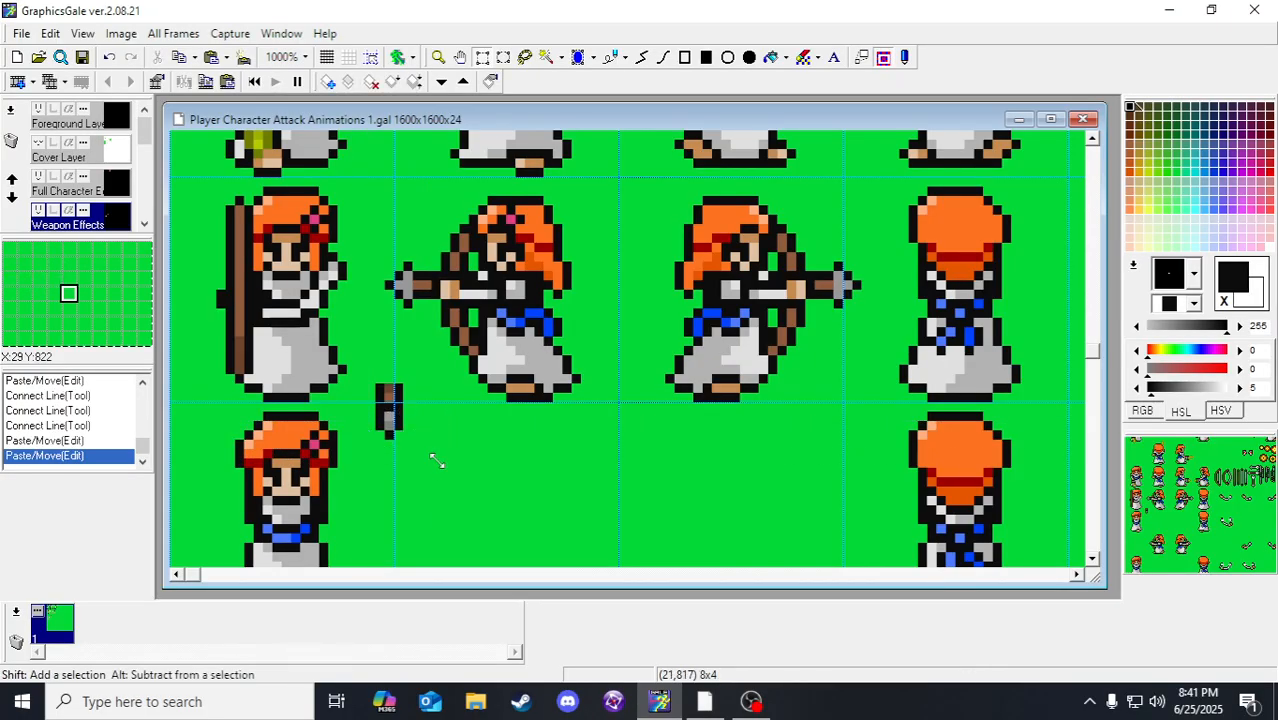
pyautogui.click(642, 57)
pyautogui.click(390, 420)
pyautogui.click(399, 422)
pyautogui.doubleClick(406, 419)
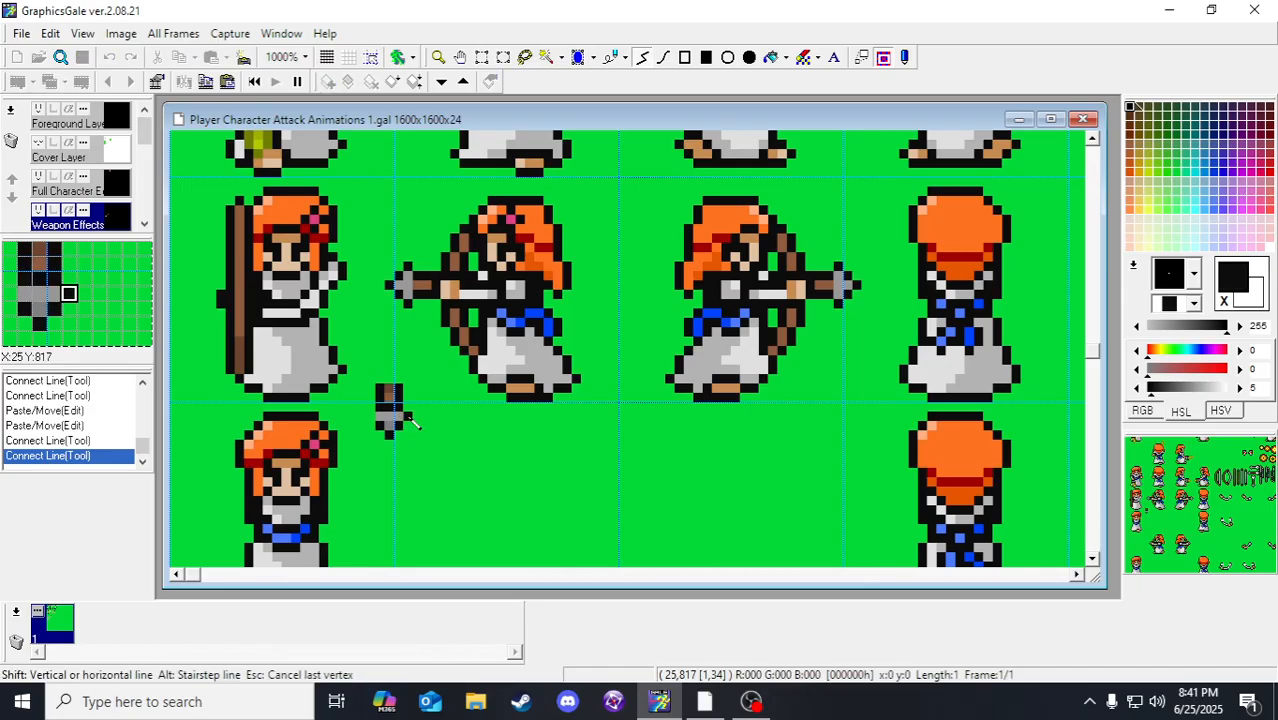
pyautogui.doubleClick(371, 418)
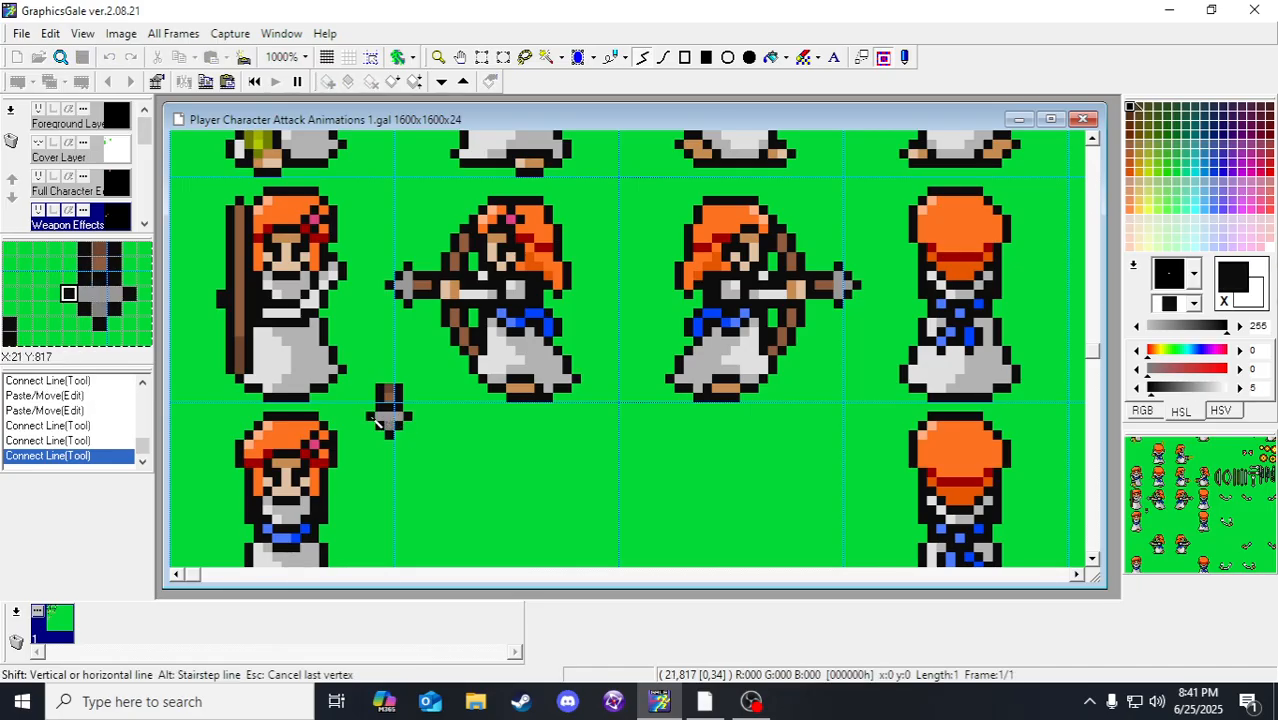
# Step: Place the widened arrow on the front-facing figure's bow and nudge it sideways to line up with the hand
pyautogui.click(482, 57)
pyautogui.moveTo(368, 376); pyautogui.dragTo(283, 351)
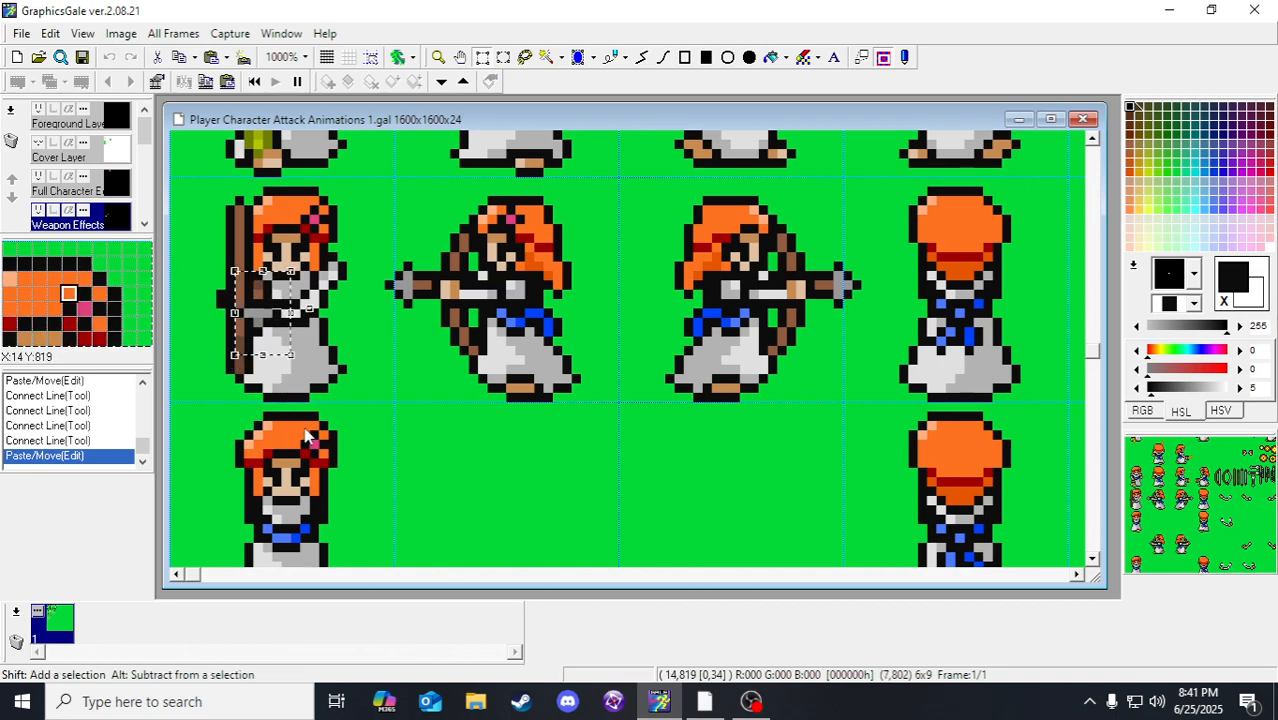
pyautogui.press('Left')
pyautogui.press('Right')
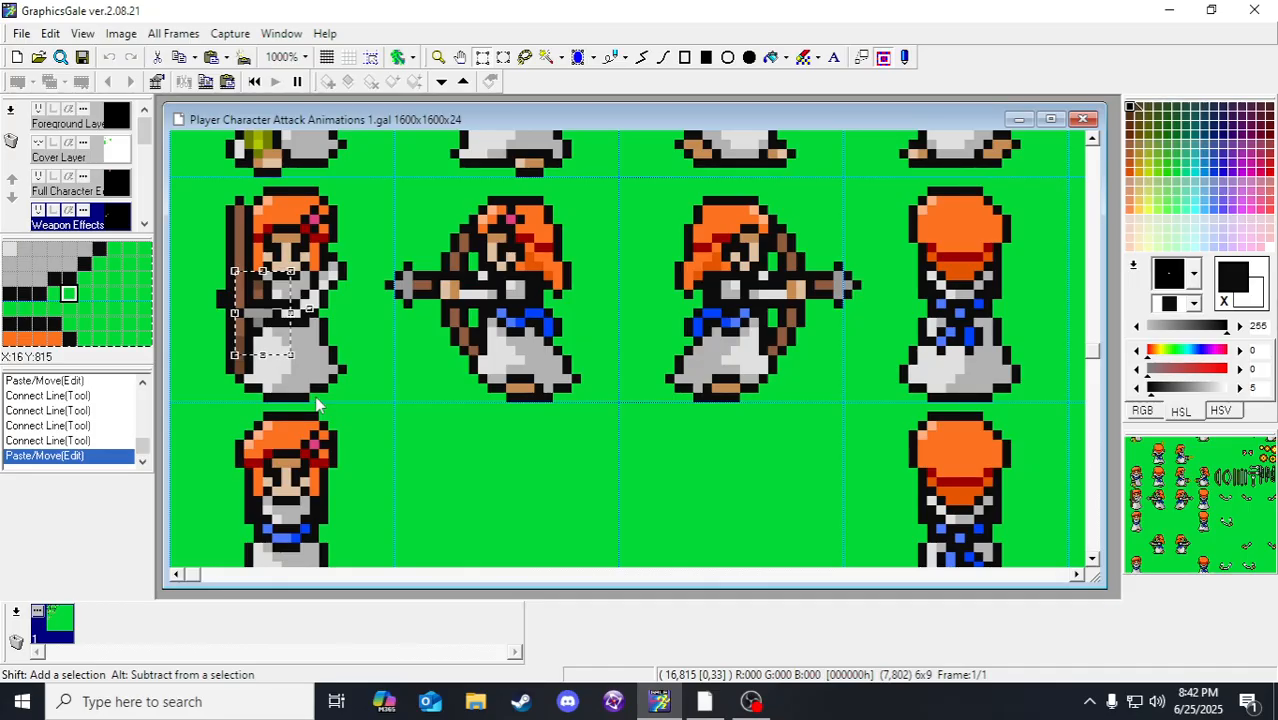
pyautogui.press('Left')
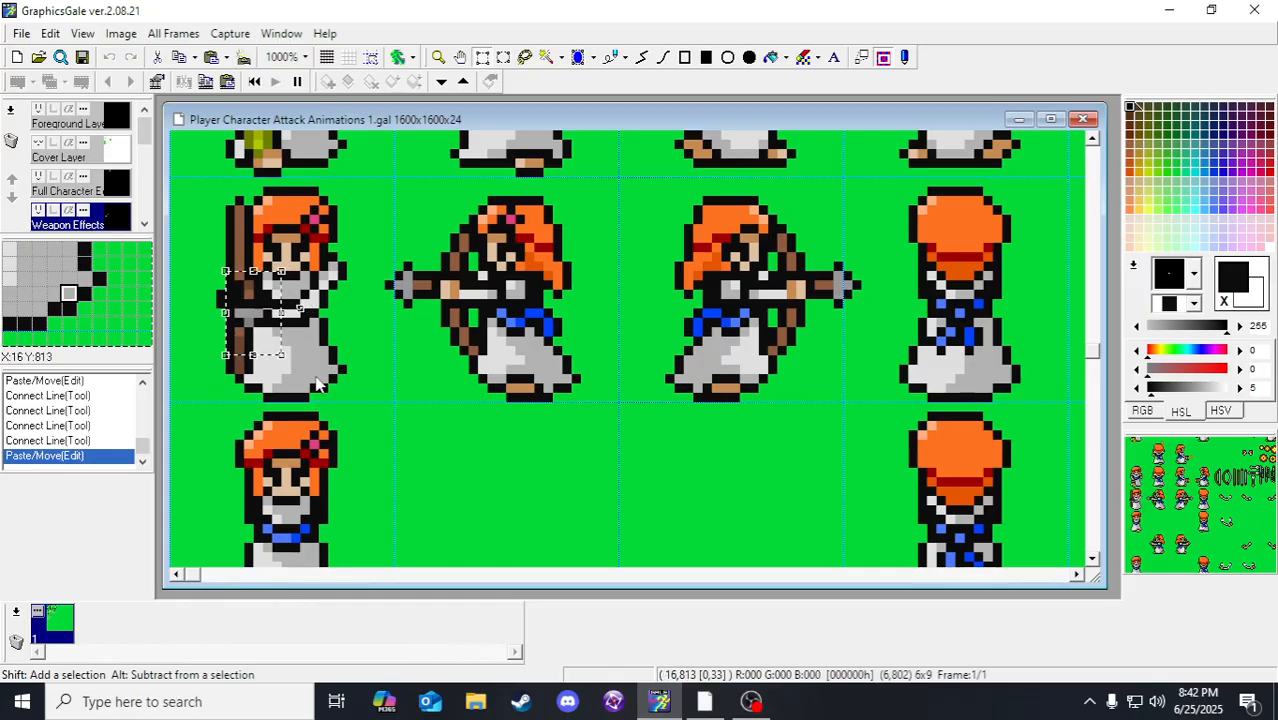
# Step: Place the arrow, make the Arms (Front of Body) layer active, and hide the Weapon Effects and Attacks/Weapons layers
pyautogui.click(323, 379)
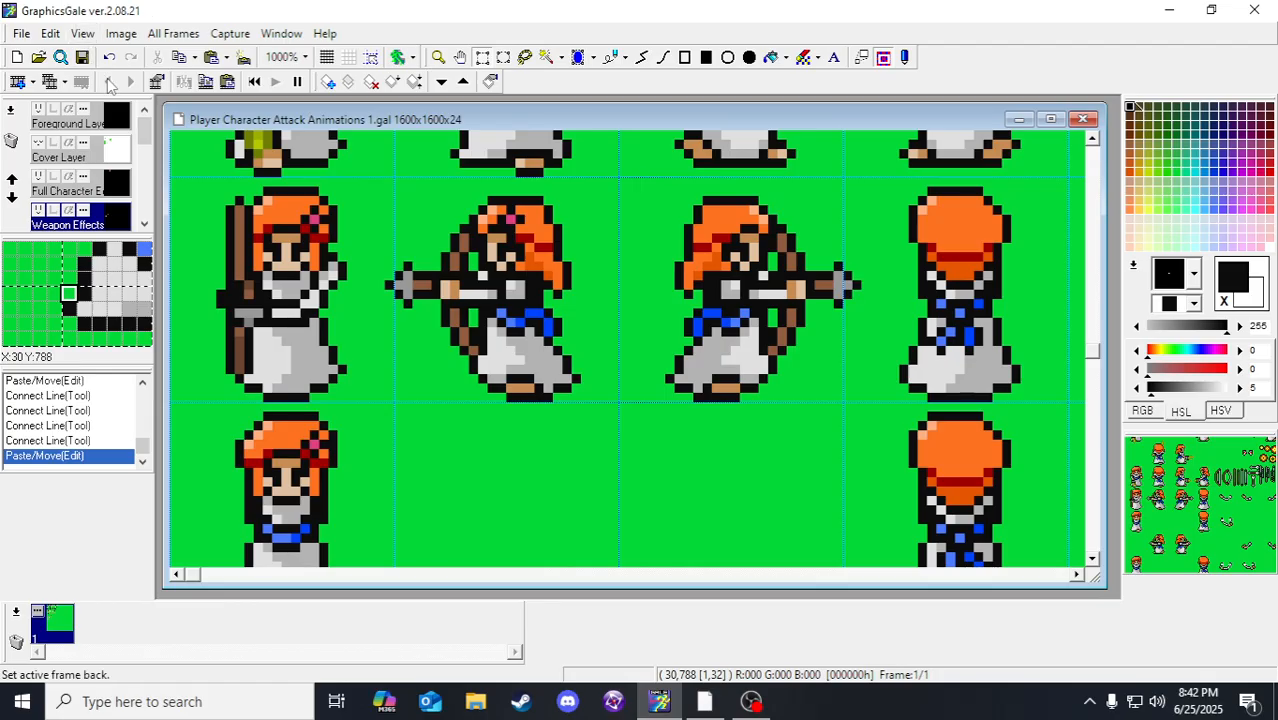
pyautogui.scroll(-3, 118, 222)
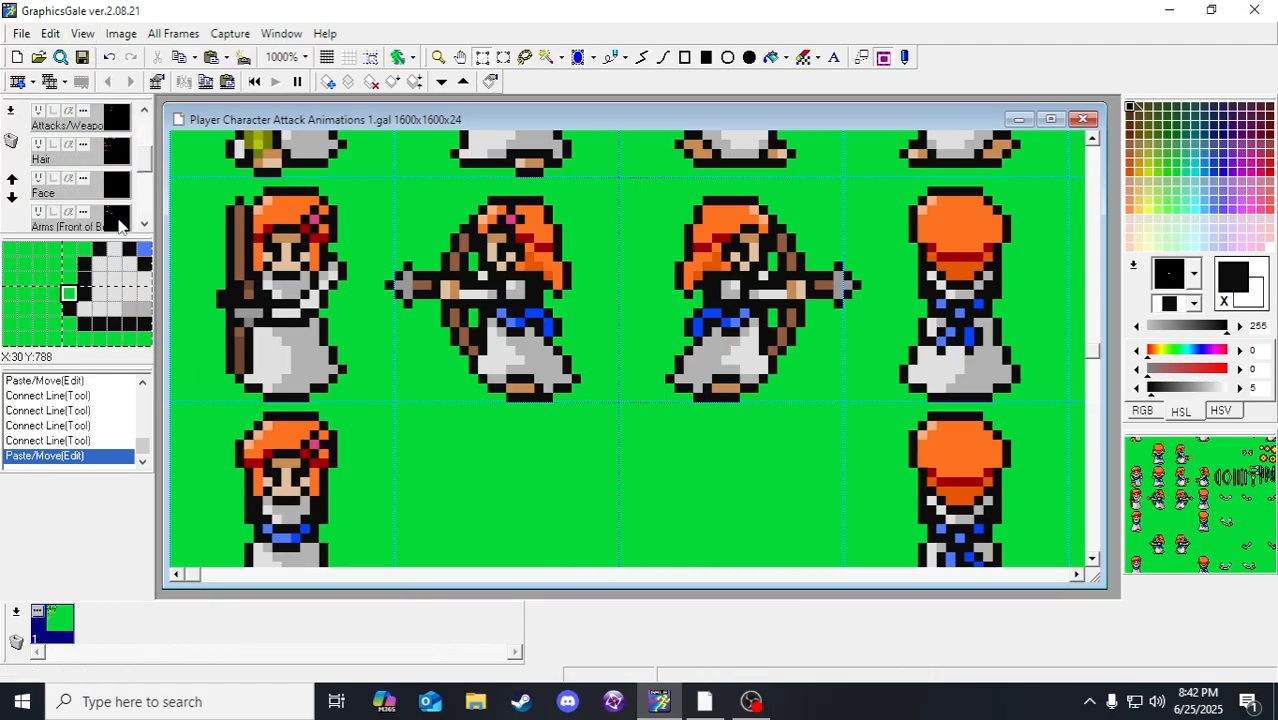
pyautogui.scroll(-1, 118, 214)
pyautogui.click(116, 188)
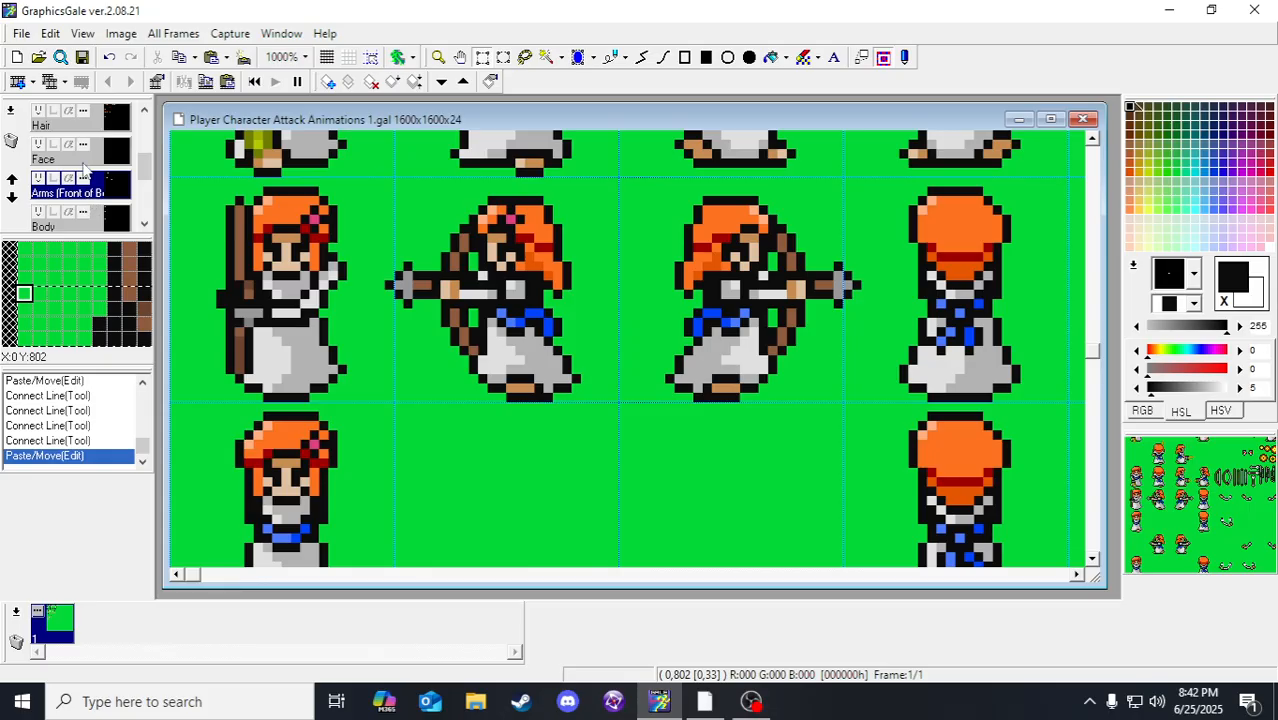
pyautogui.scroll(3, 85, 170)
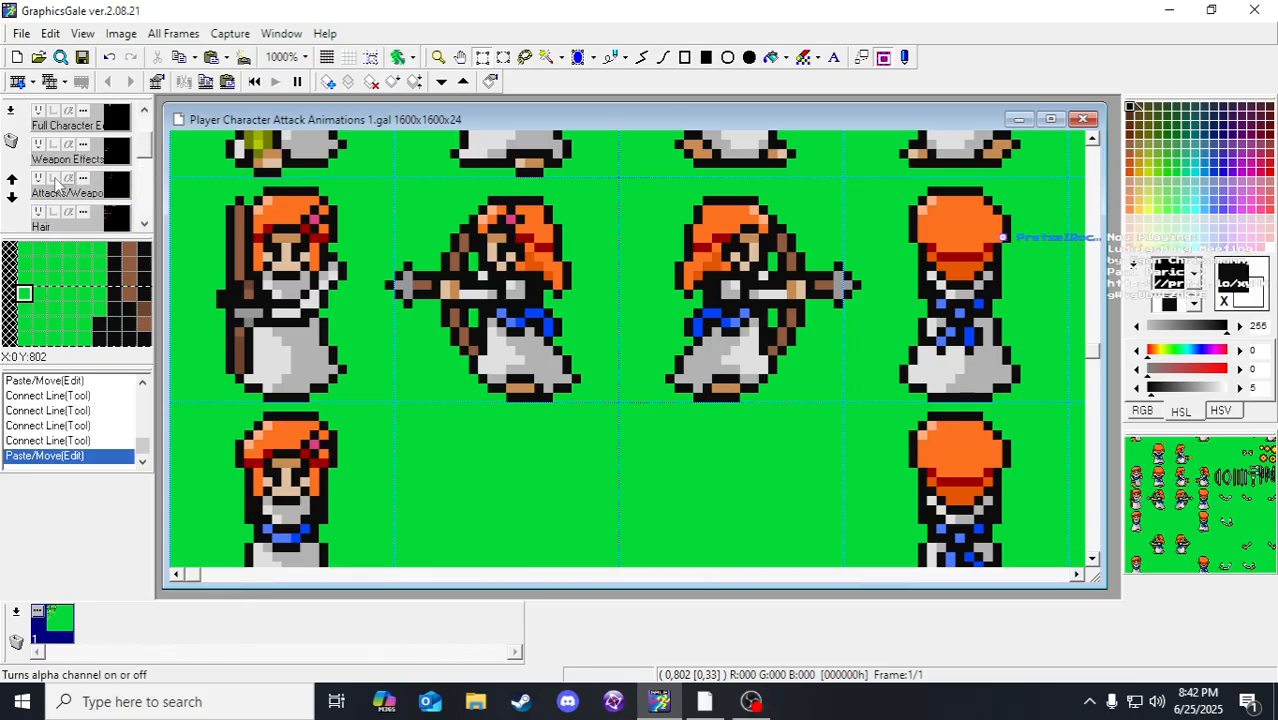
pyautogui.click(37, 148)
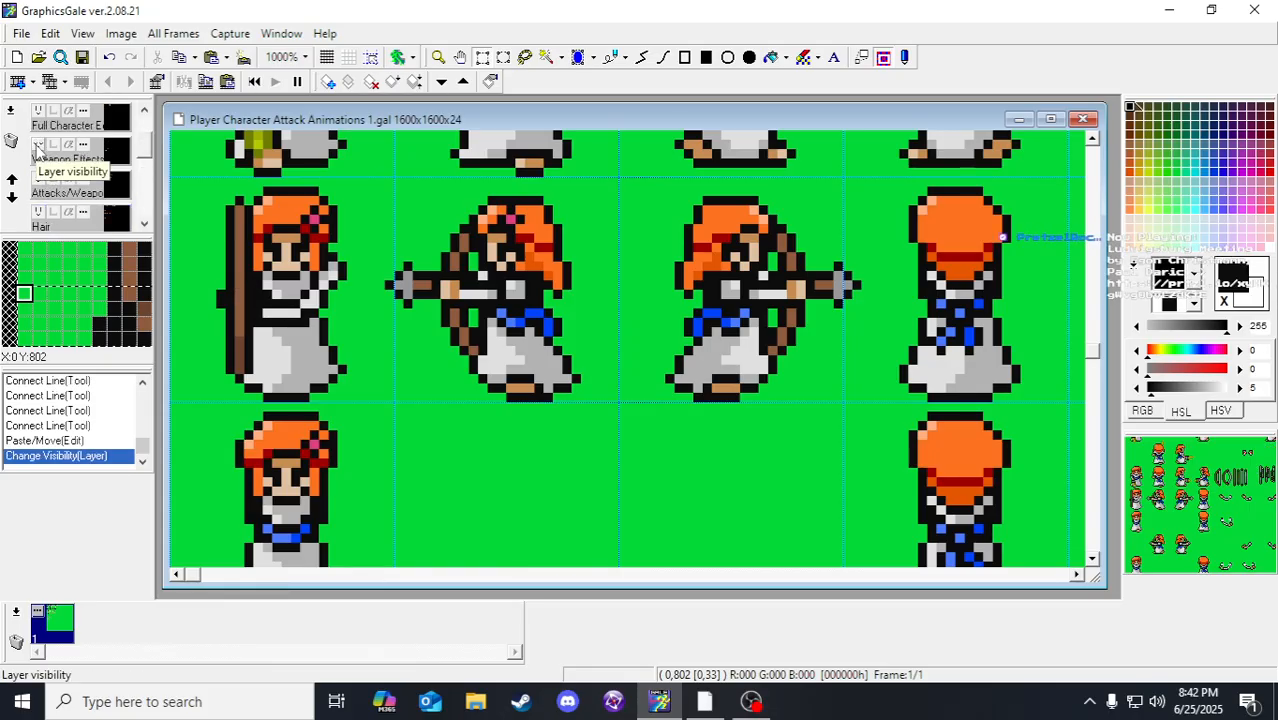
pyautogui.click(37, 146)
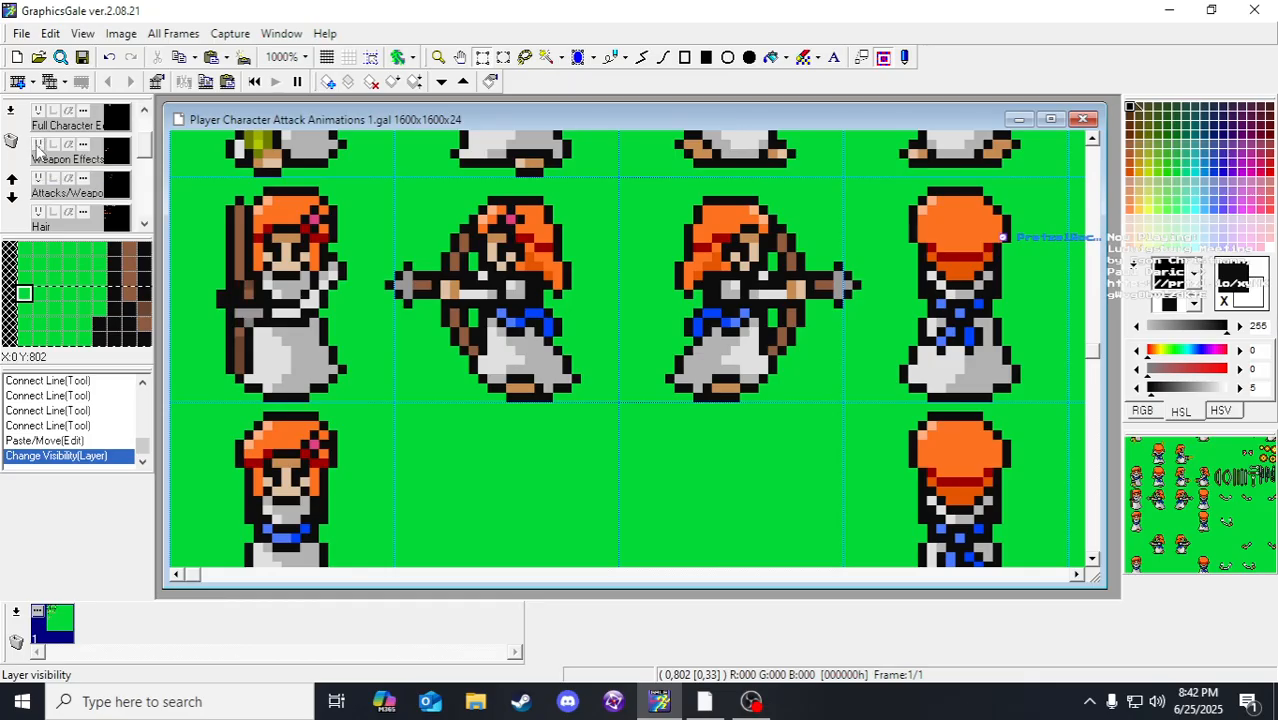
pyautogui.click(37, 146)
pyautogui.click(37, 146)
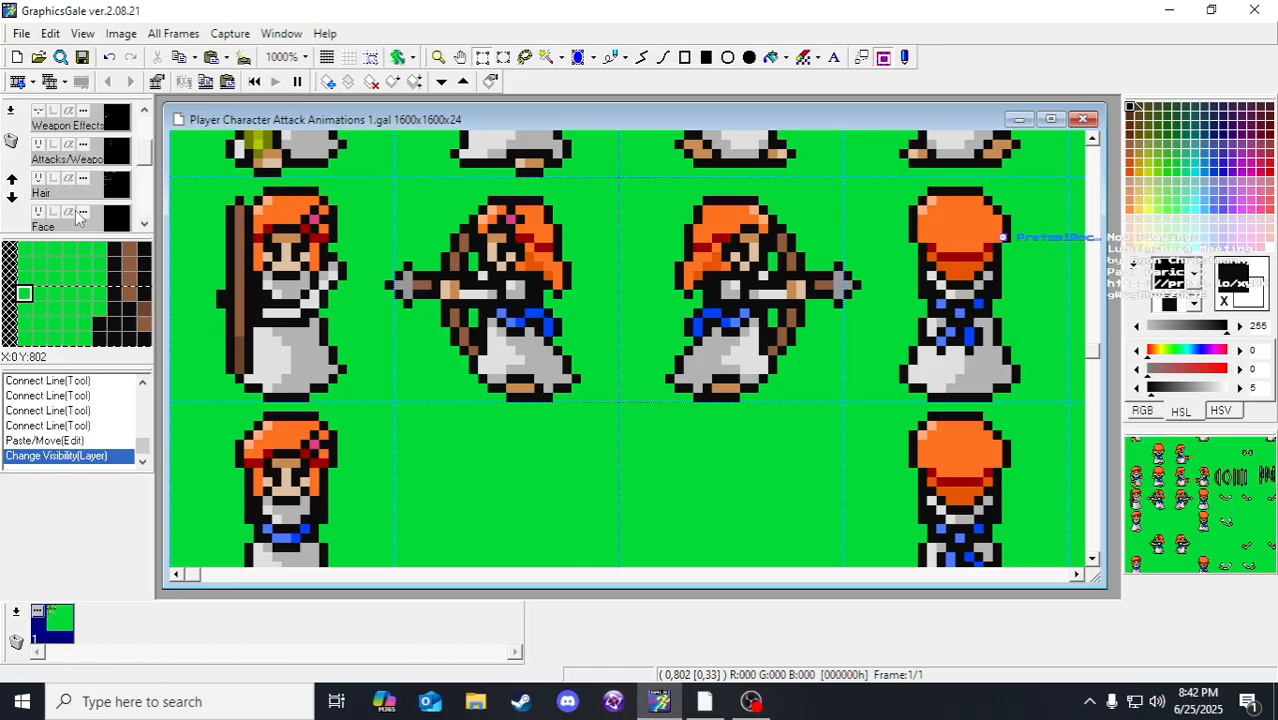
pyautogui.scroll(1, 82, 216)
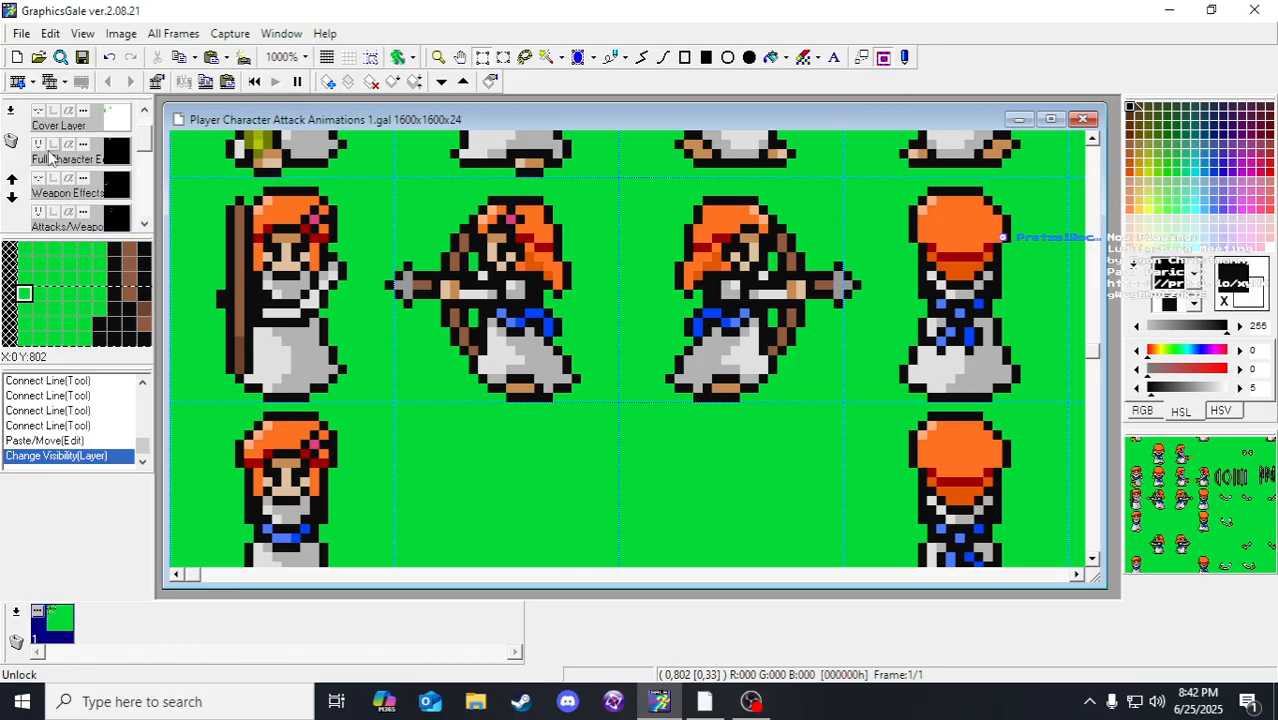
pyautogui.click(37, 213)
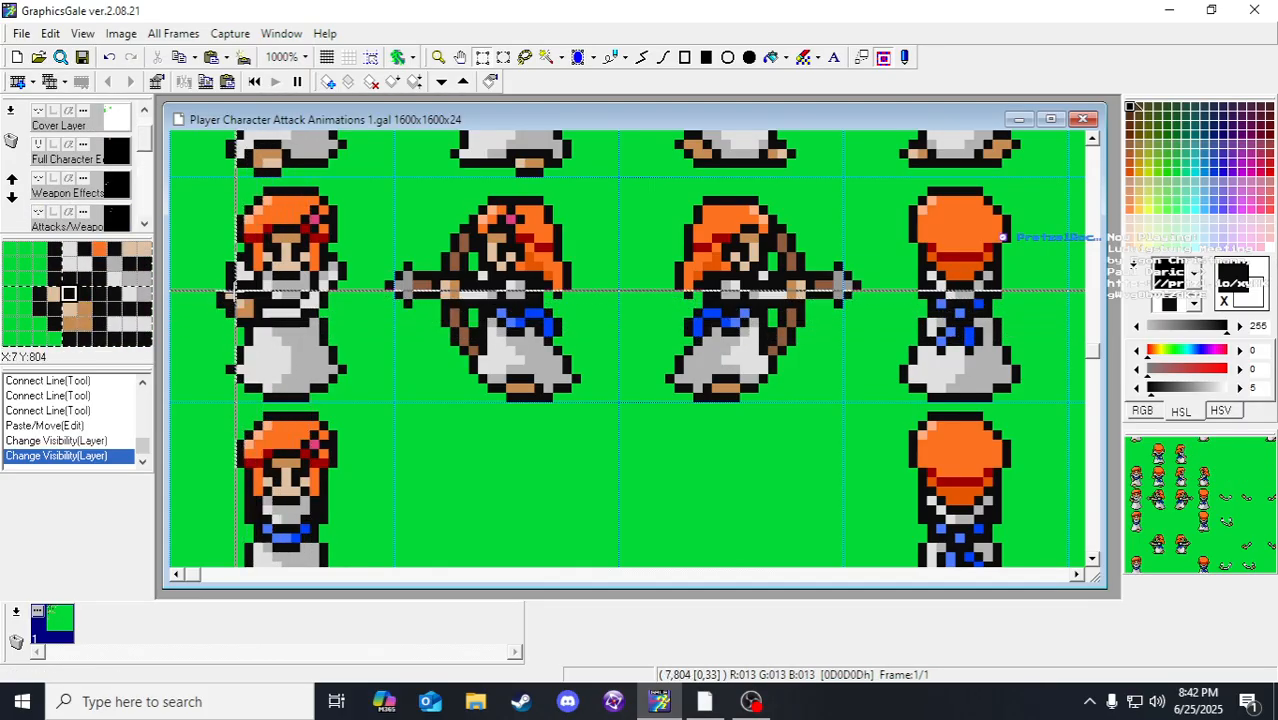
pyautogui.moveTo(208, 254)
pyautogui.mouseDown()
pyautogui.moveTo(283, 352)
pyautogui.moveTo(239, 328)
pyautogui.mouseUp()
pyautogui.click(283, 348)
pyautogui.hotkey('ctrl', 'z')
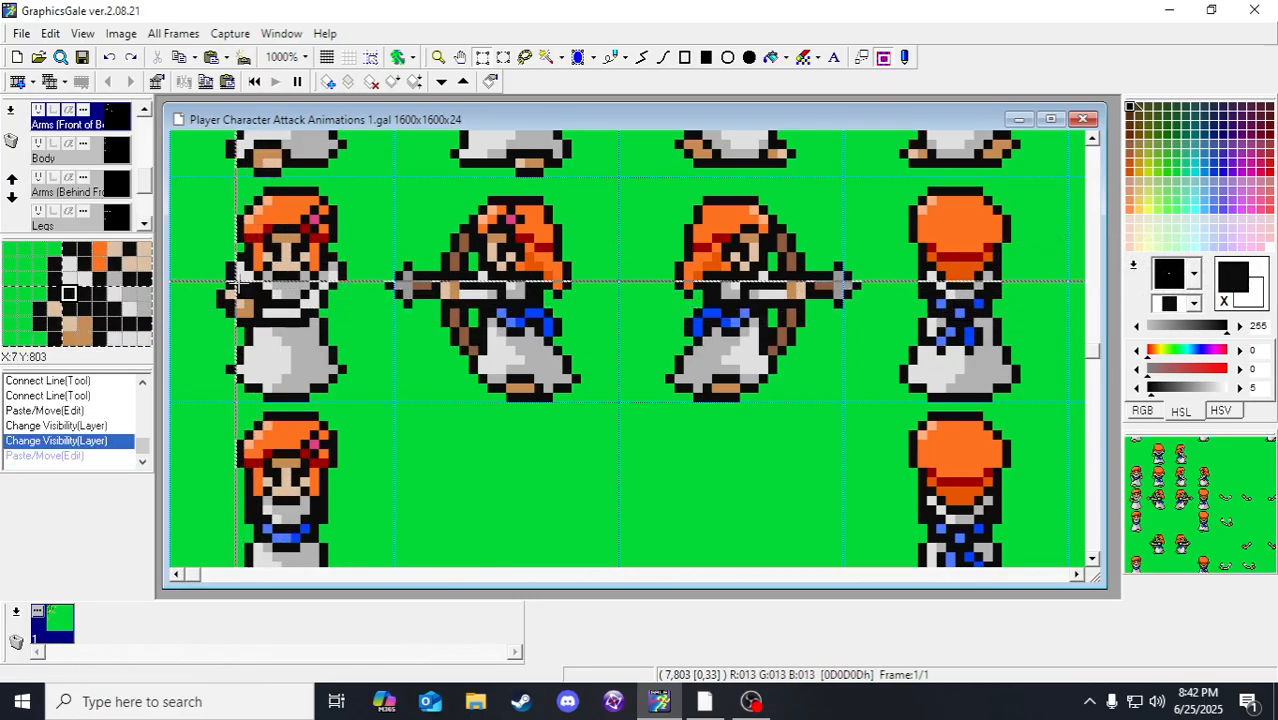
# Step: Copy the front-facing figure's bow arm, a 7x10-pixel area, from the front arms layer onto the behind arms layer in the same spot
pyautogui.moveTo(197, 252); pyautogui.dragTo(262, 345)
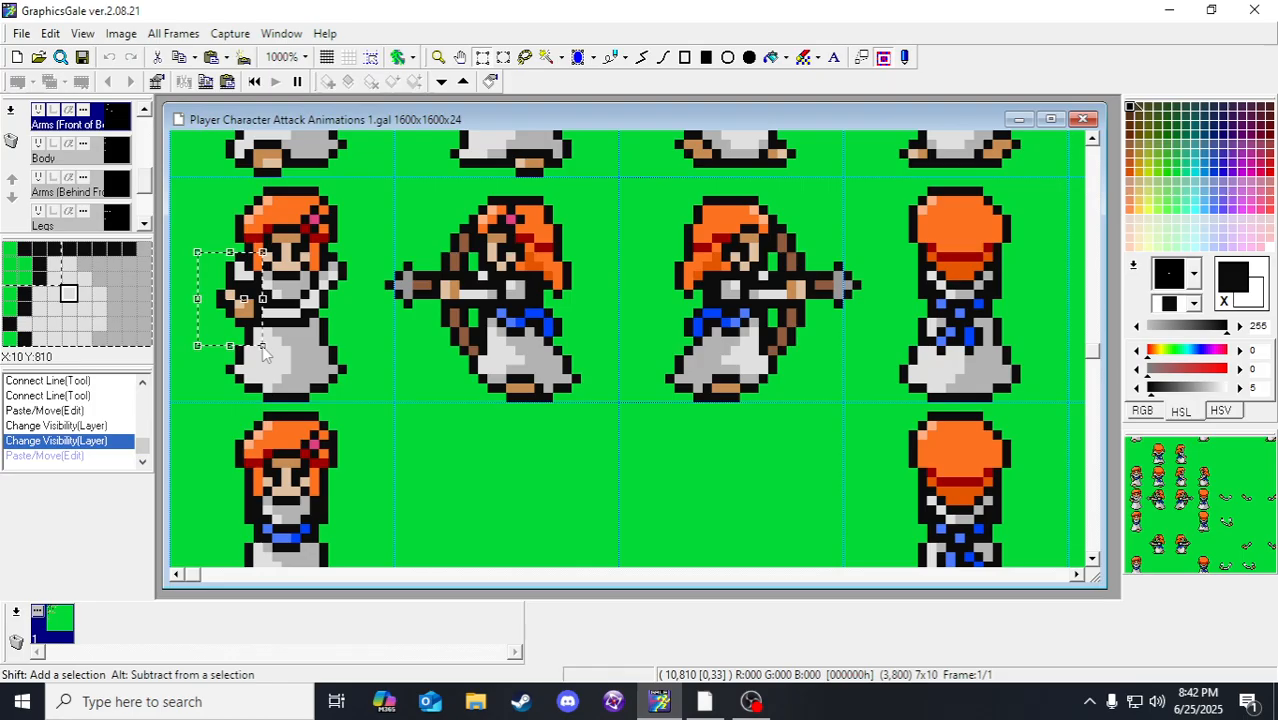
pyautogui.click(293, 321)
pyautogui.scroll(-3, 119, 184)
pyautogui.scroll(3, 119, 187)
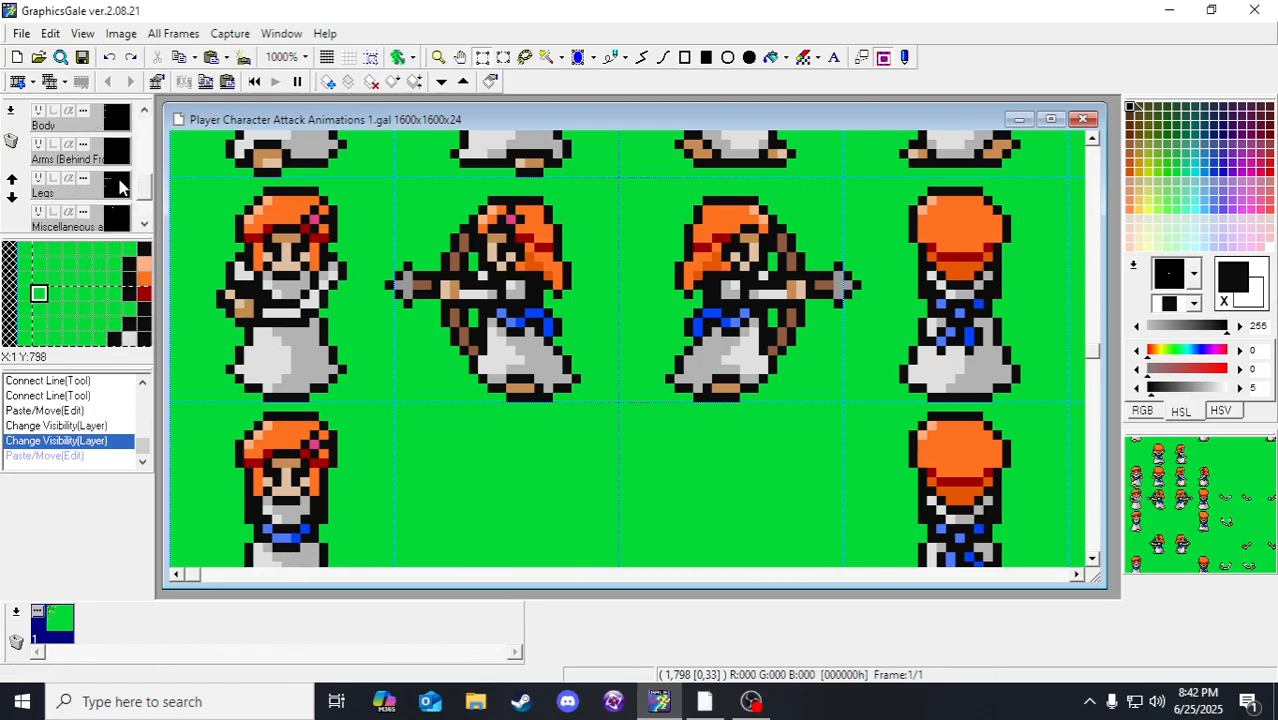
pyautogui.click(115, 193)
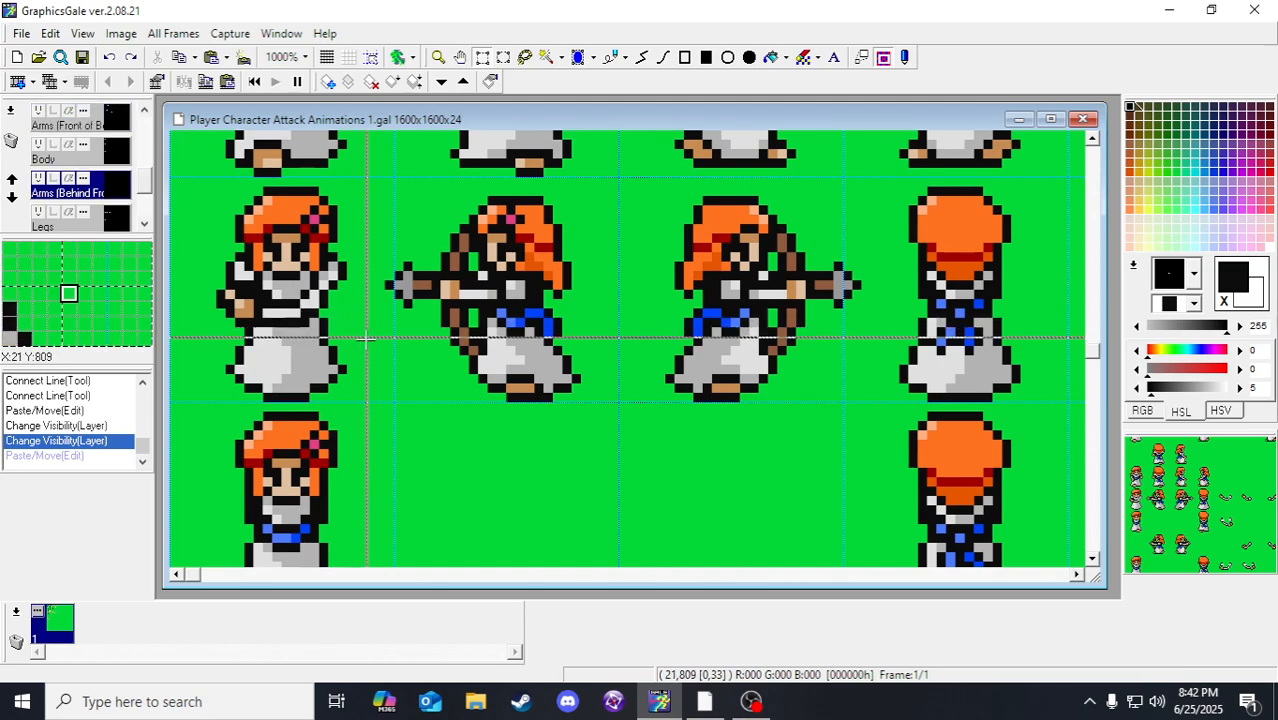
pyautogui.hotkey('ctrl', 'y')
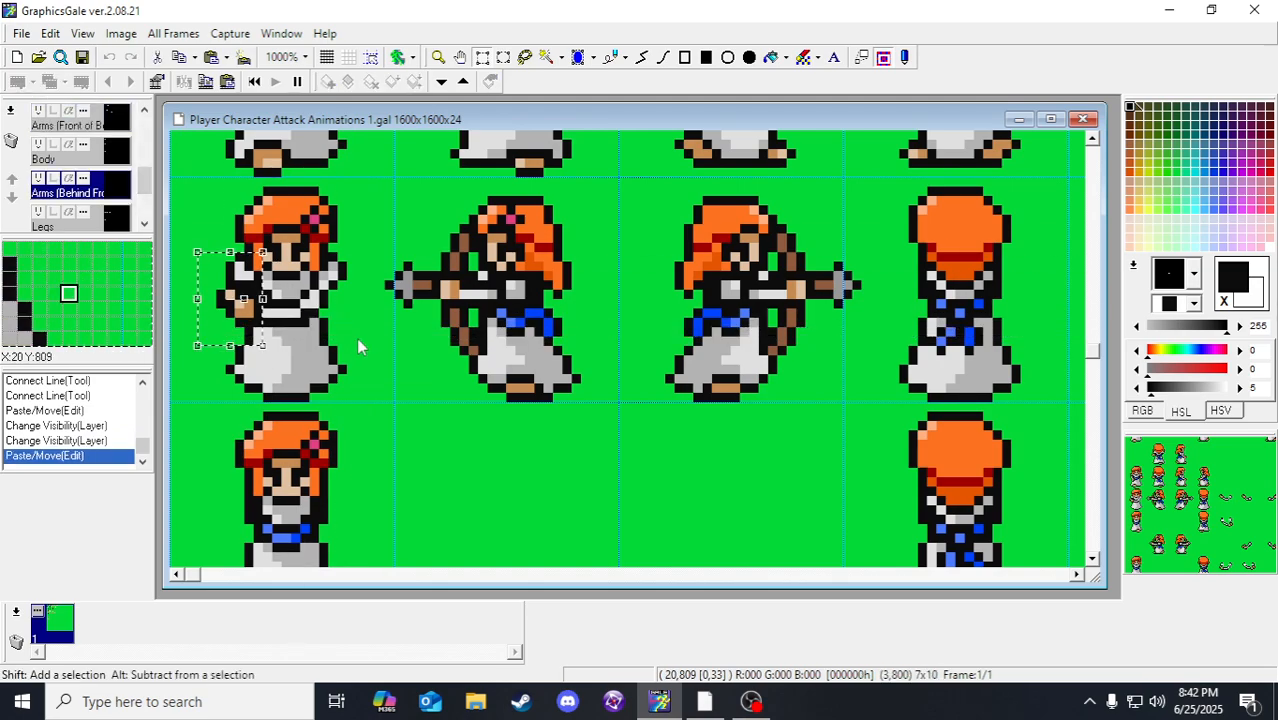
pyautogui.click(359, 343)
# Step: Clear the upper sleeve of the front-facing figure's bow arm from the Arms (Front of Body) layer
pyautogui.click(100, 122)
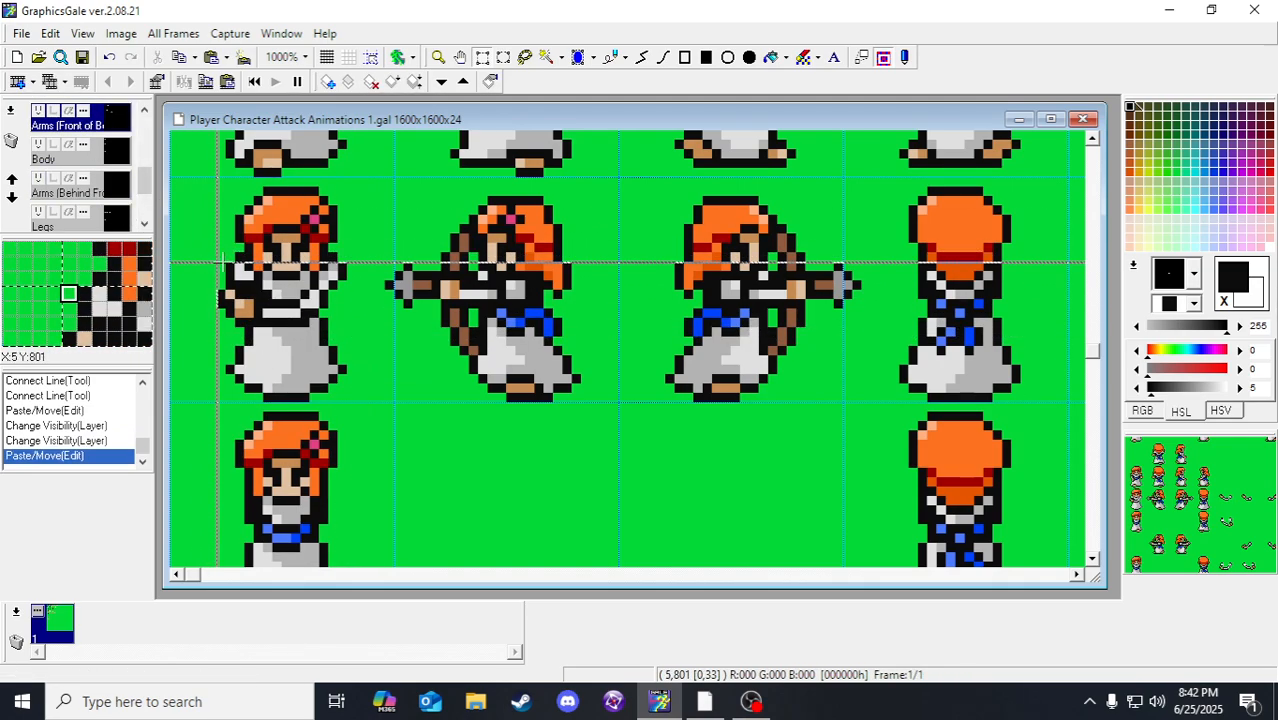
pyautogui.moveTo(206, 258); pyautogui.dragTo(273, 291)
pyautogui.press('Escape')
pyautogui.click(235, 291)
pyautogui.press('Down')
pyautogui.click(226, 253)
pyautogui.press('Down')
pyautogui.click(273, 300)
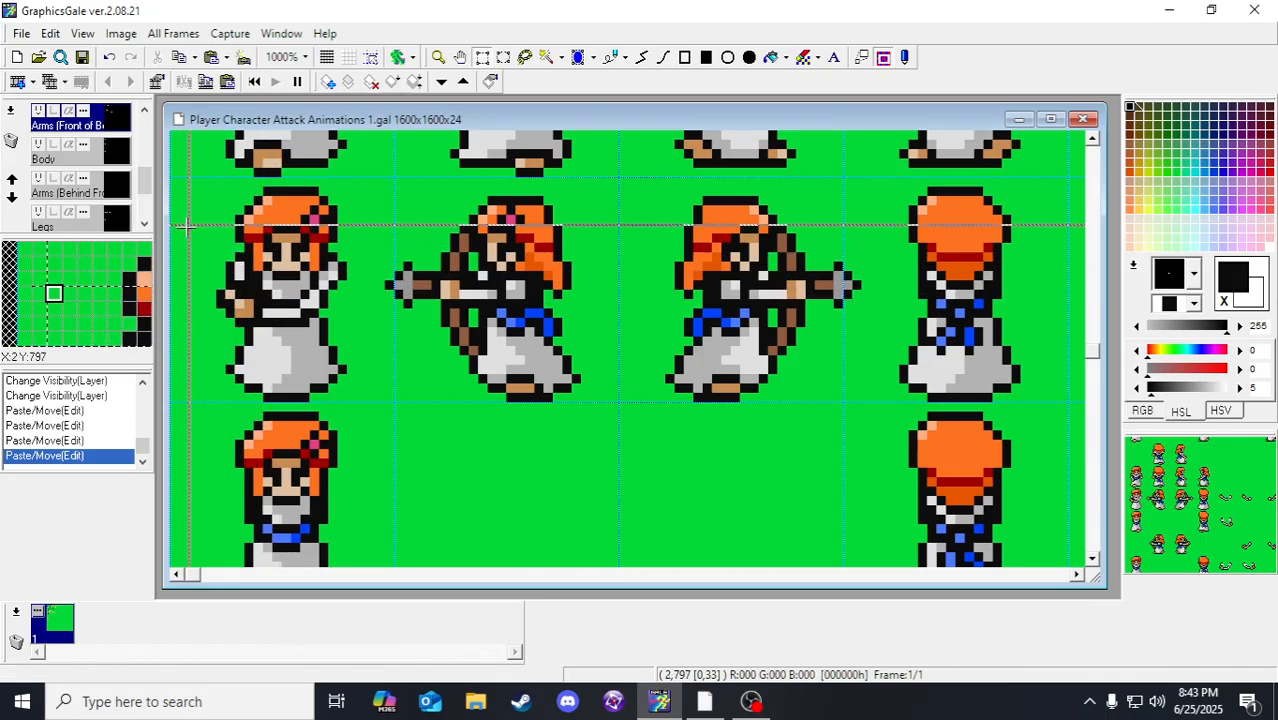
# Step: Clear the duplicate hand and forearm from the behind arms layer and toggle that layer's visibility to check the split
pyautogui.click(99, 184)
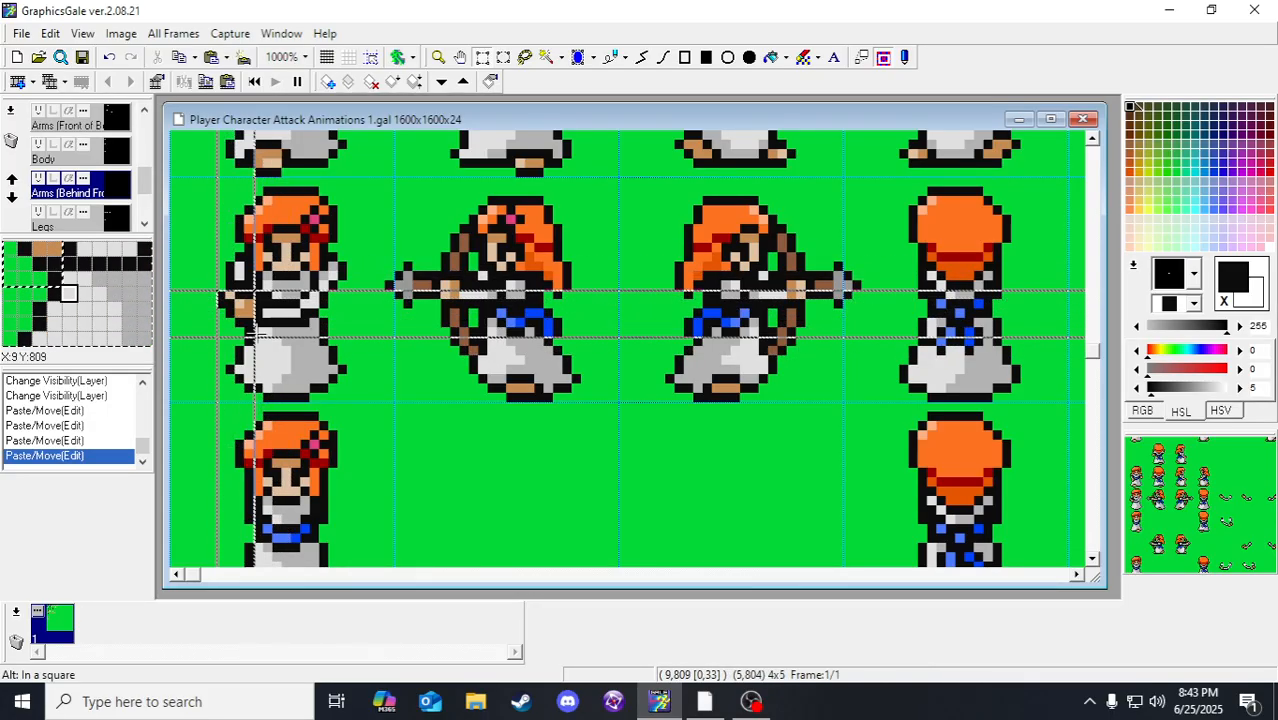
pyautogui.moveTo(227, 298); pyautogui.dragTo(264, 300)
pyautogui.click(262, 342)
pyautogui.click(329, 330)
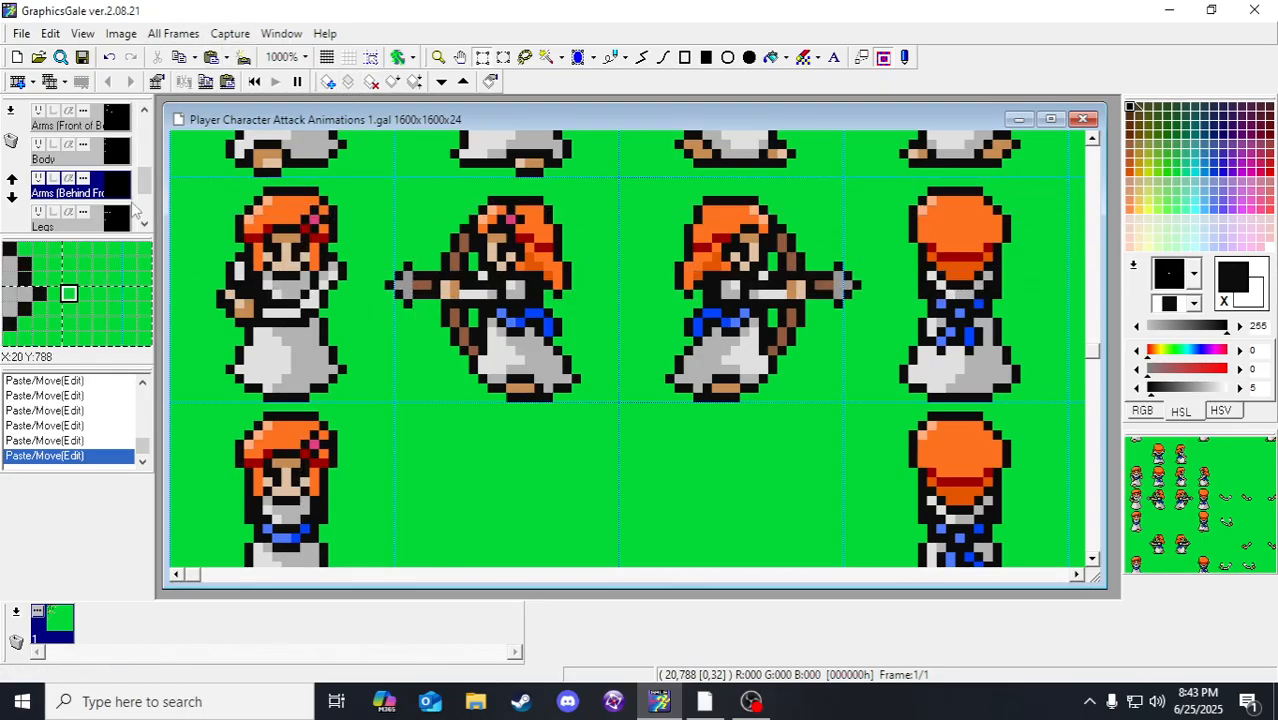
pyautogui.click(40, 178)
pyautogui.click(43, 181)
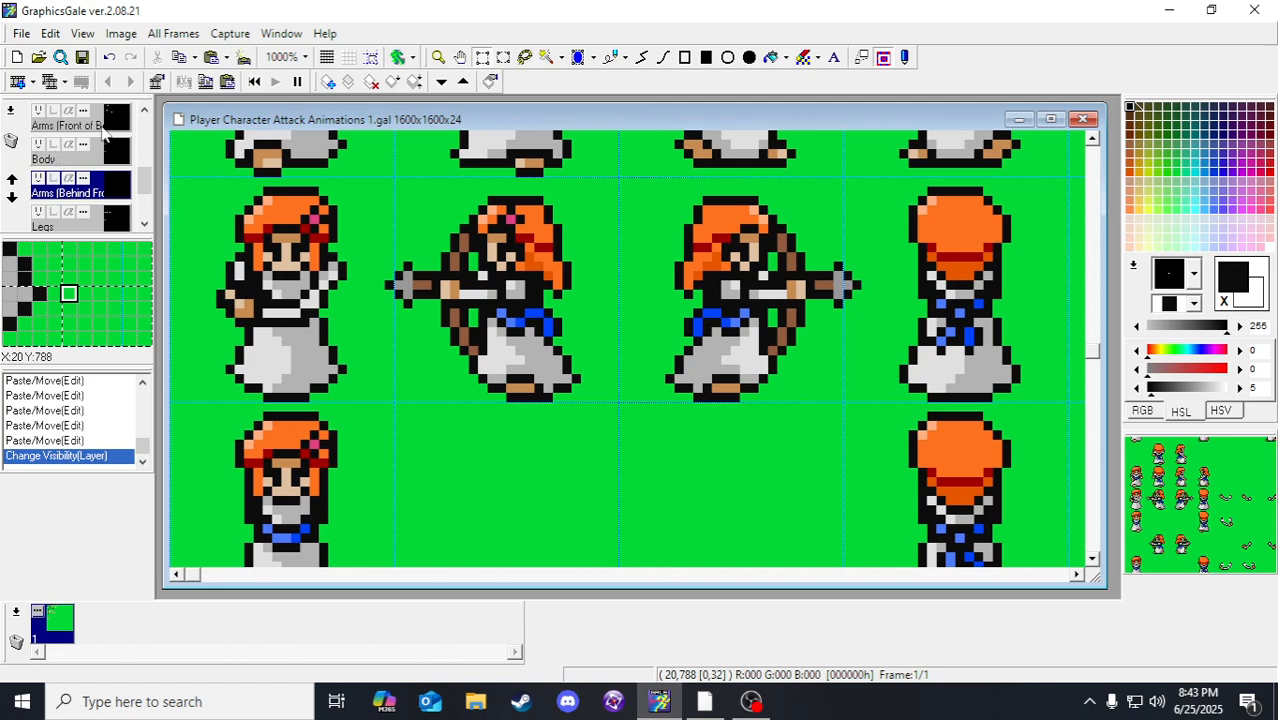
# Step: Raise the front-facing figure's hand and forearms by one pixel on the Arms (Front of Body) layer
pyautogui.click(104, 130)
pyautogui.press('Up')
pyautogui.moveTo(305, 353); pyautogui.dragTo(353, 357)
pyautogui.click(309, 350)
pyautogui.press('Up')
pyautogui.click(362, 398)
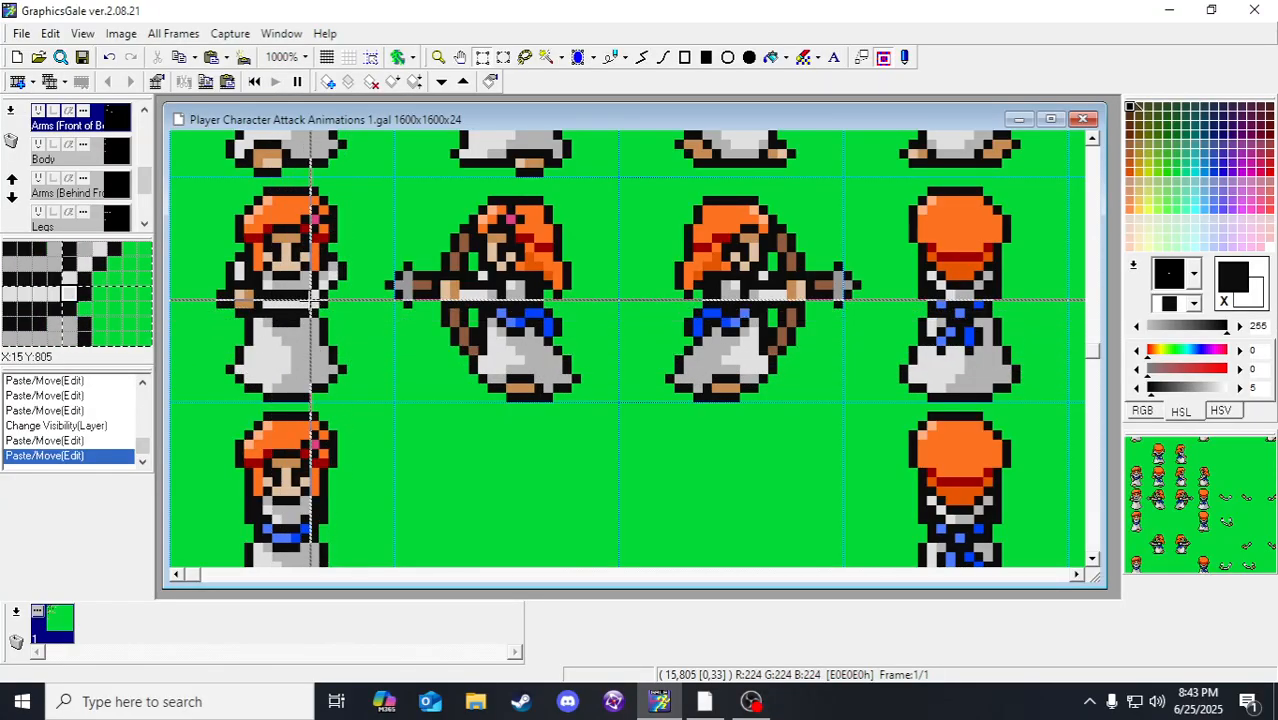
# Step: Tidy the stray pixels around the front-facing figure's other elbow and draw a black outline pixel at the sleeve's end
pyautogui.moveTo(305, 300); pyautogui.dragTo(350, 338)
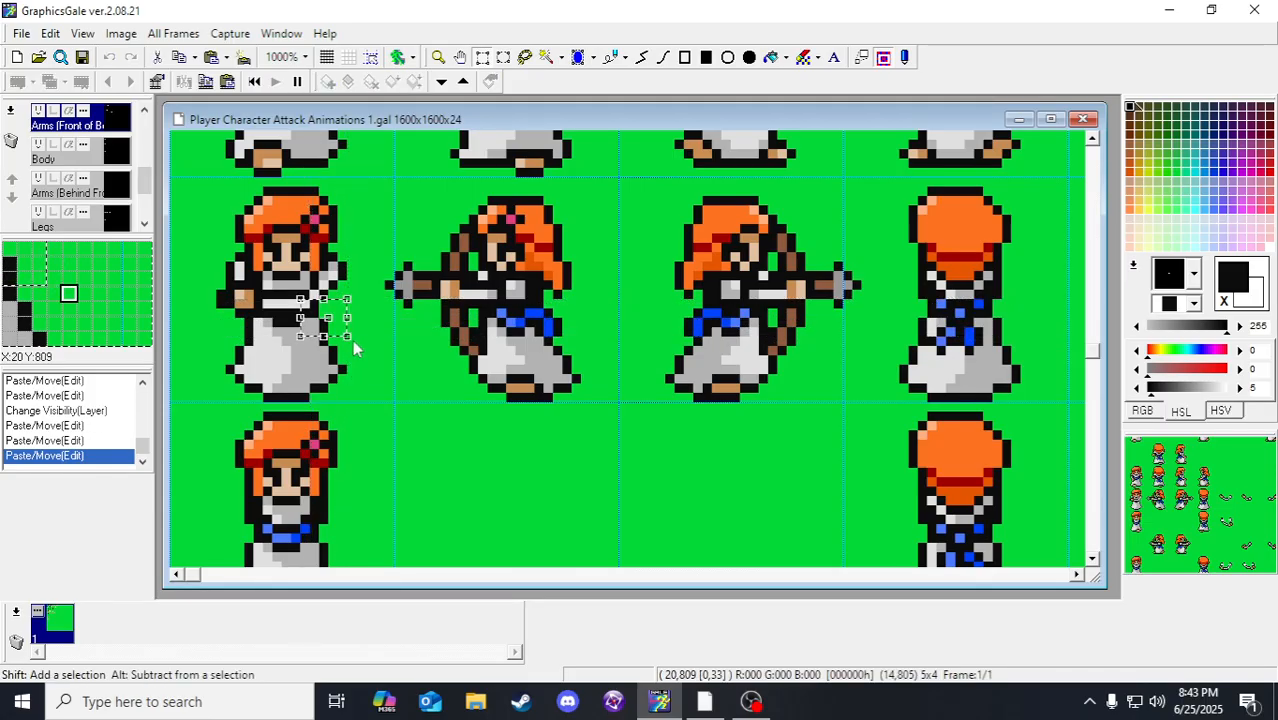
pyautogui.click(354, 342)
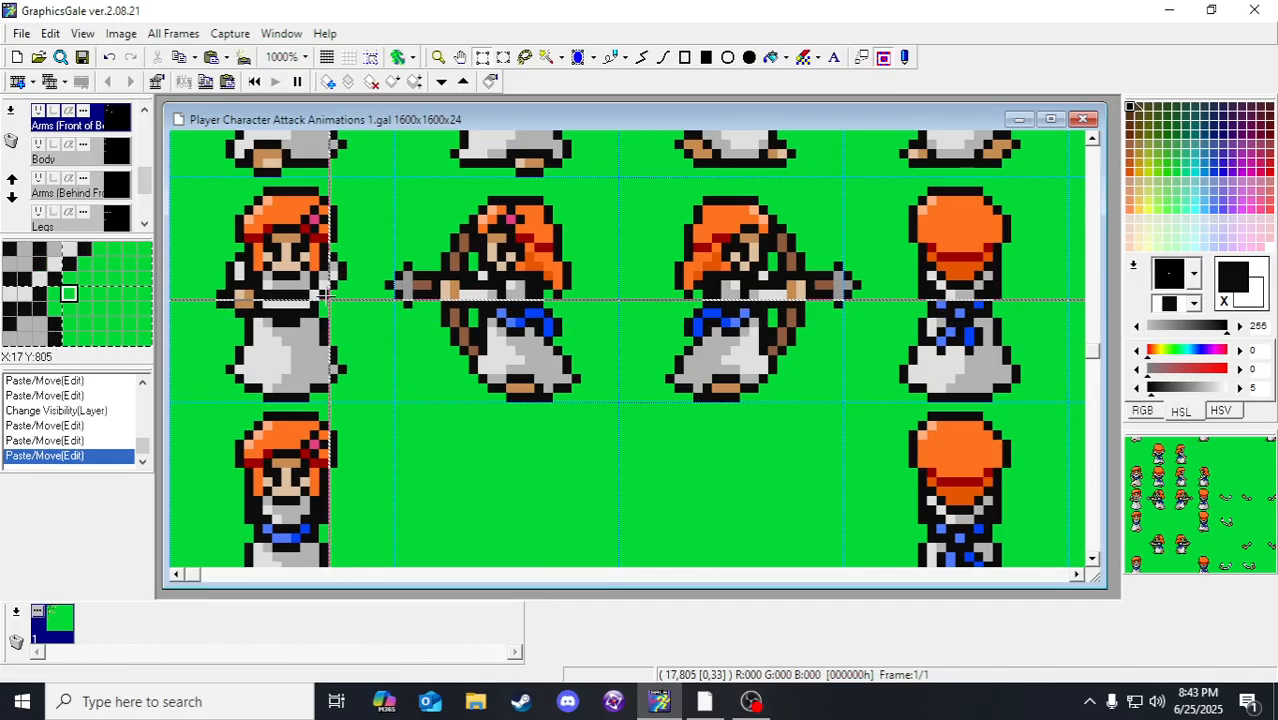
pyautogui.moveTo(313, 291); pyautogui.dragTo(332, 302)
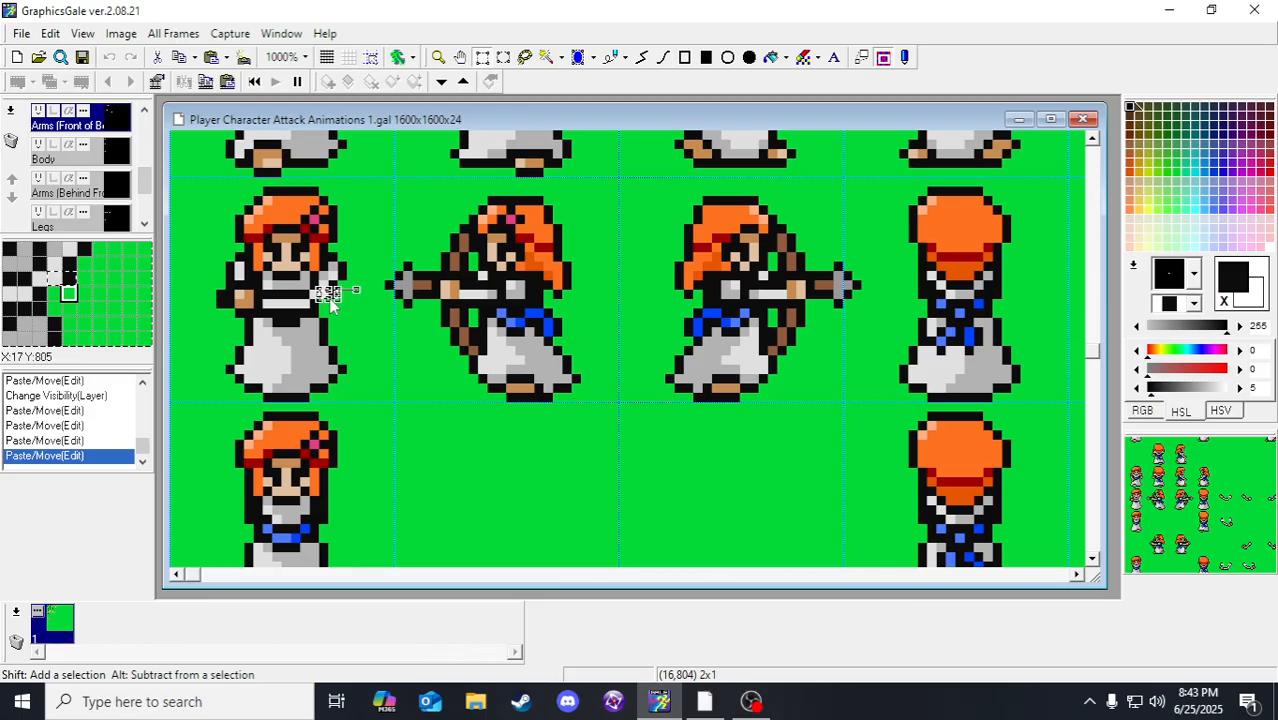
pyautogui.click(330, 300)
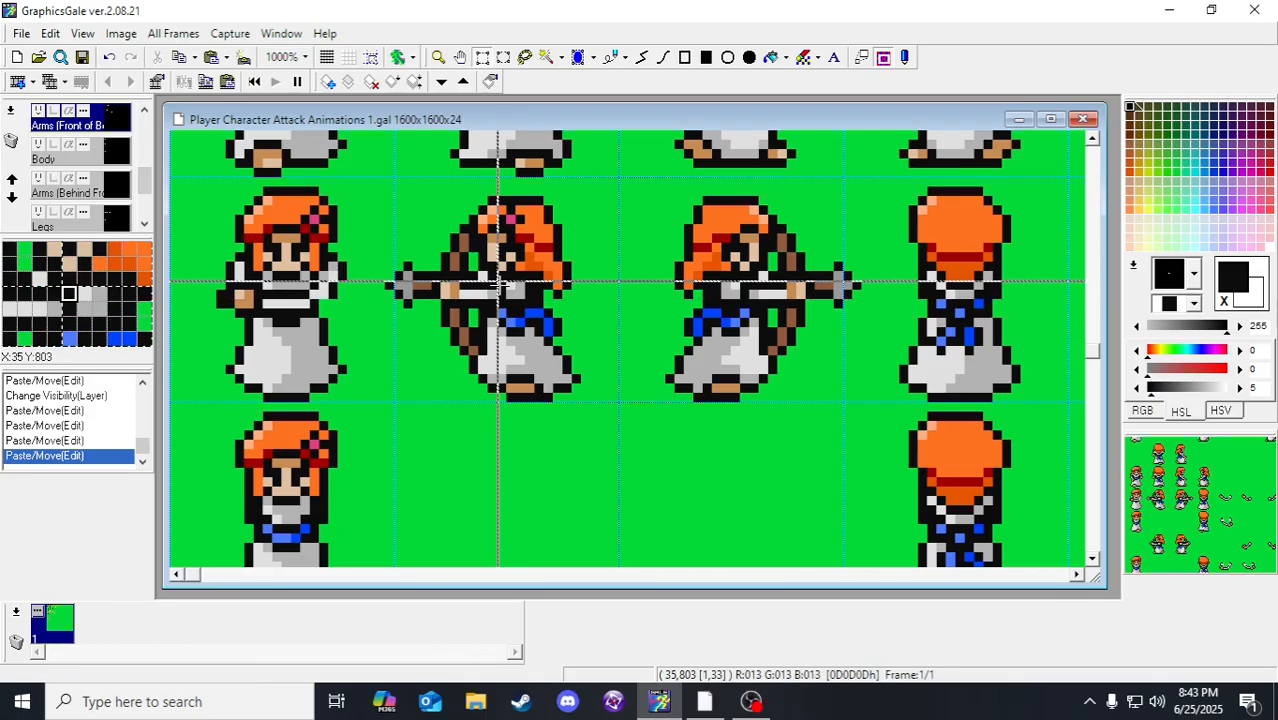
pyautogui.click(642, 57)
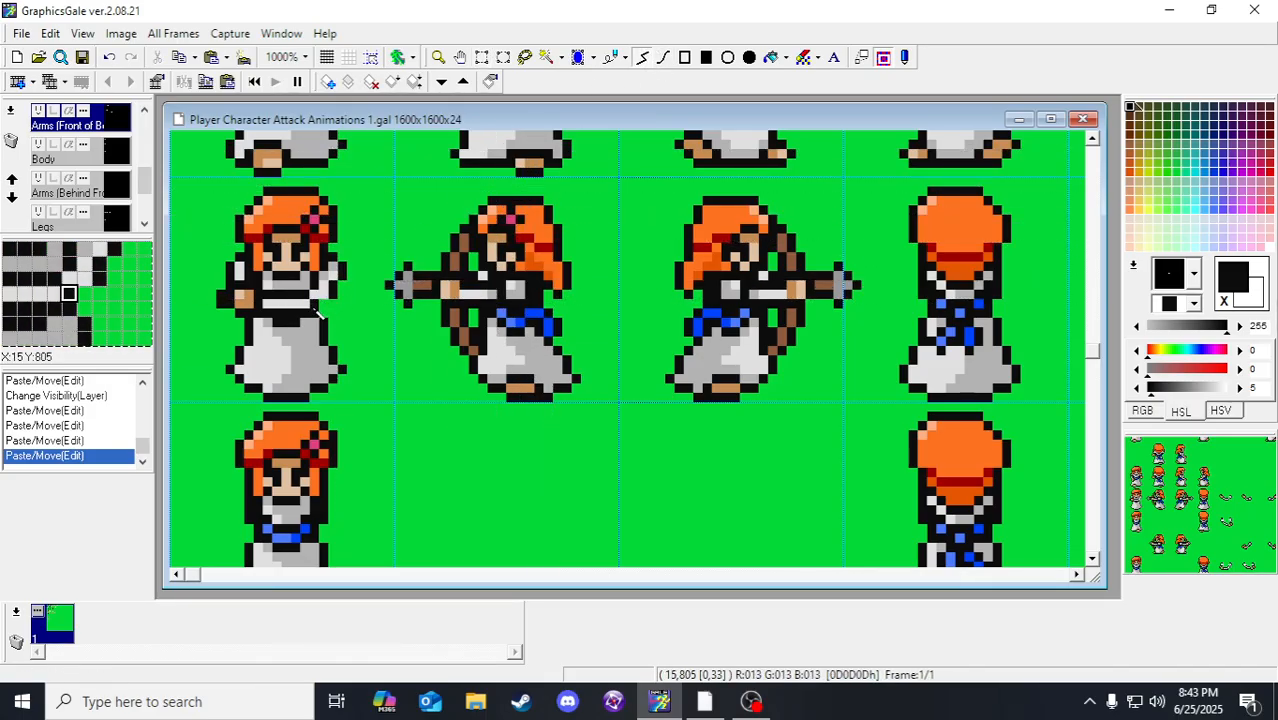
pyautogui.click(319, 313)
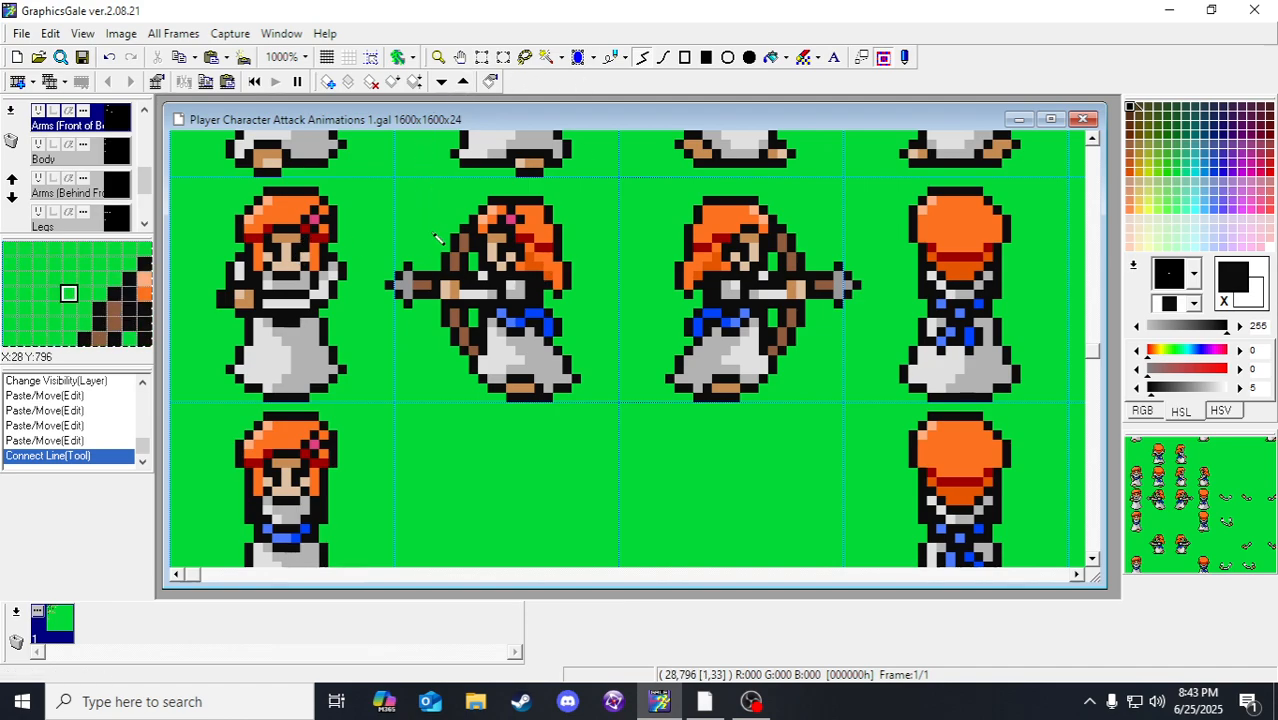
# Step: Compare the elbow with and without its last two edits by undoing and redoing them
pyautogui.scroll(-1, 420, 260)
pyautogui.hotkey('ctrl', 'z')
pyautogui.hotkey('ctrl', 'z')
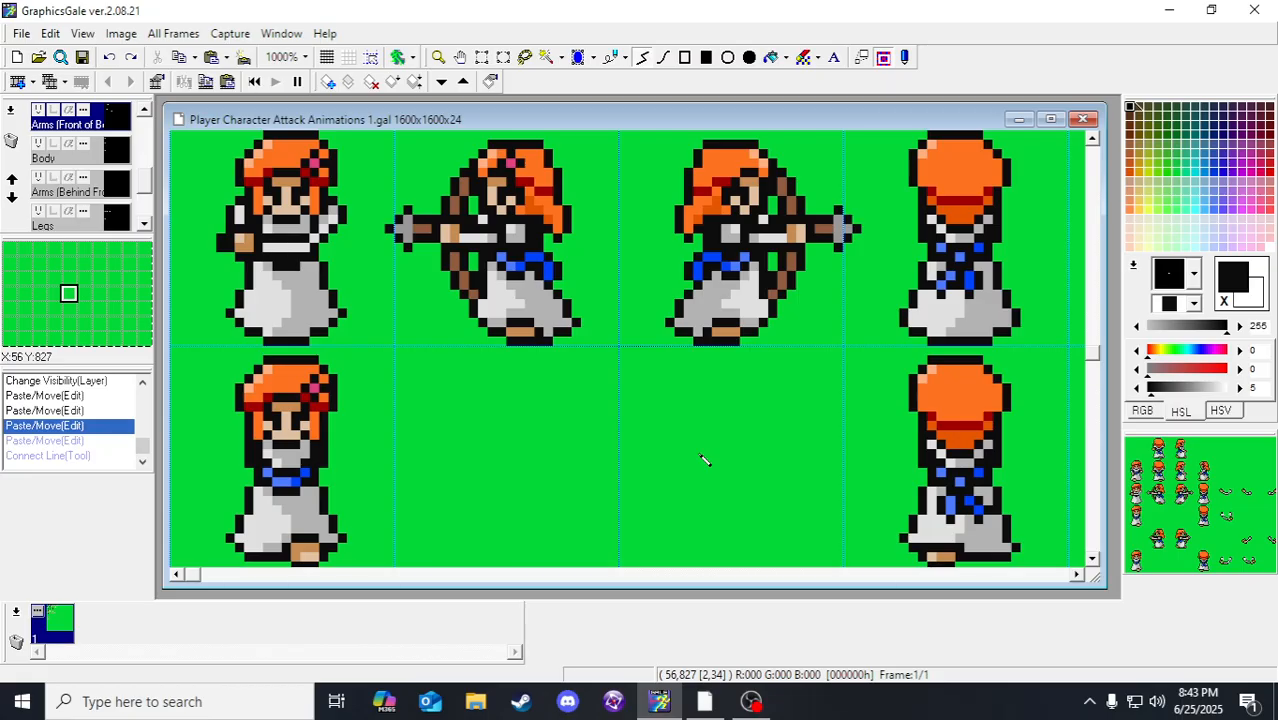
pyautogui.hotkey('ctrl', 'y')
pyautogui.hotkey('ctrl', 'y')
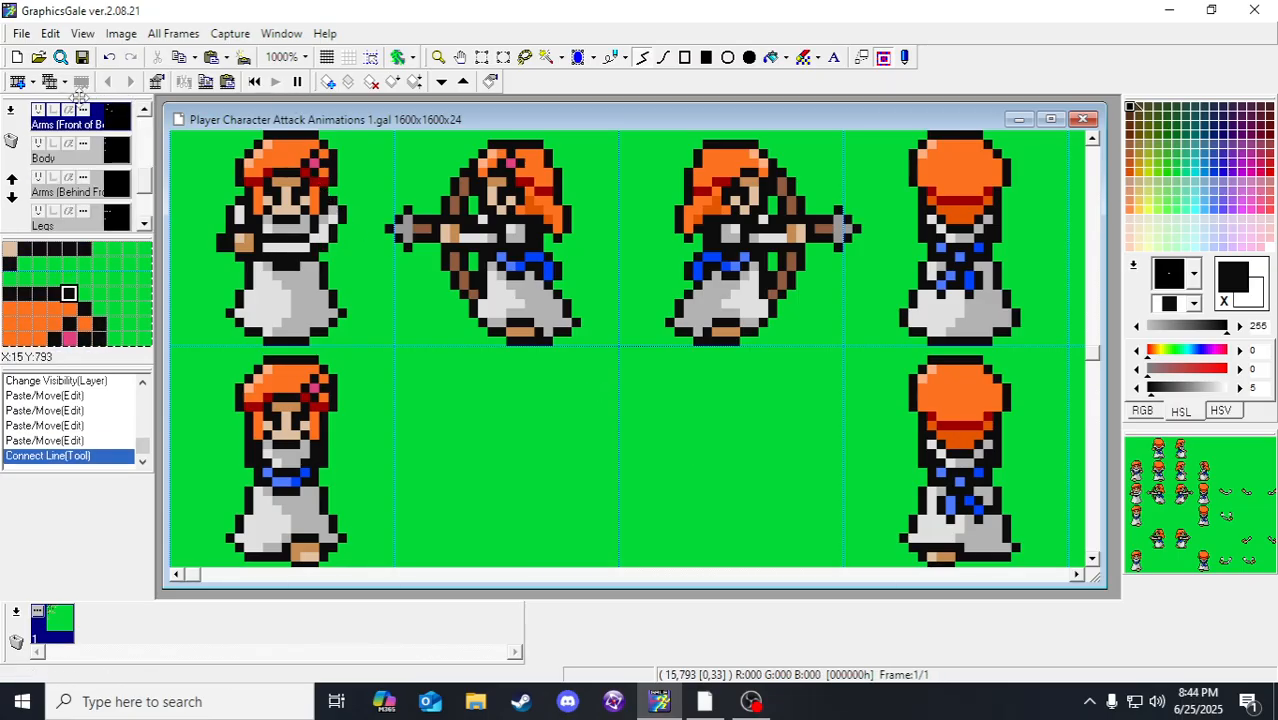
# Step: Check the bow poses at lower magnifications and save the attack animations sheet
pyautogui.click(438, 57)
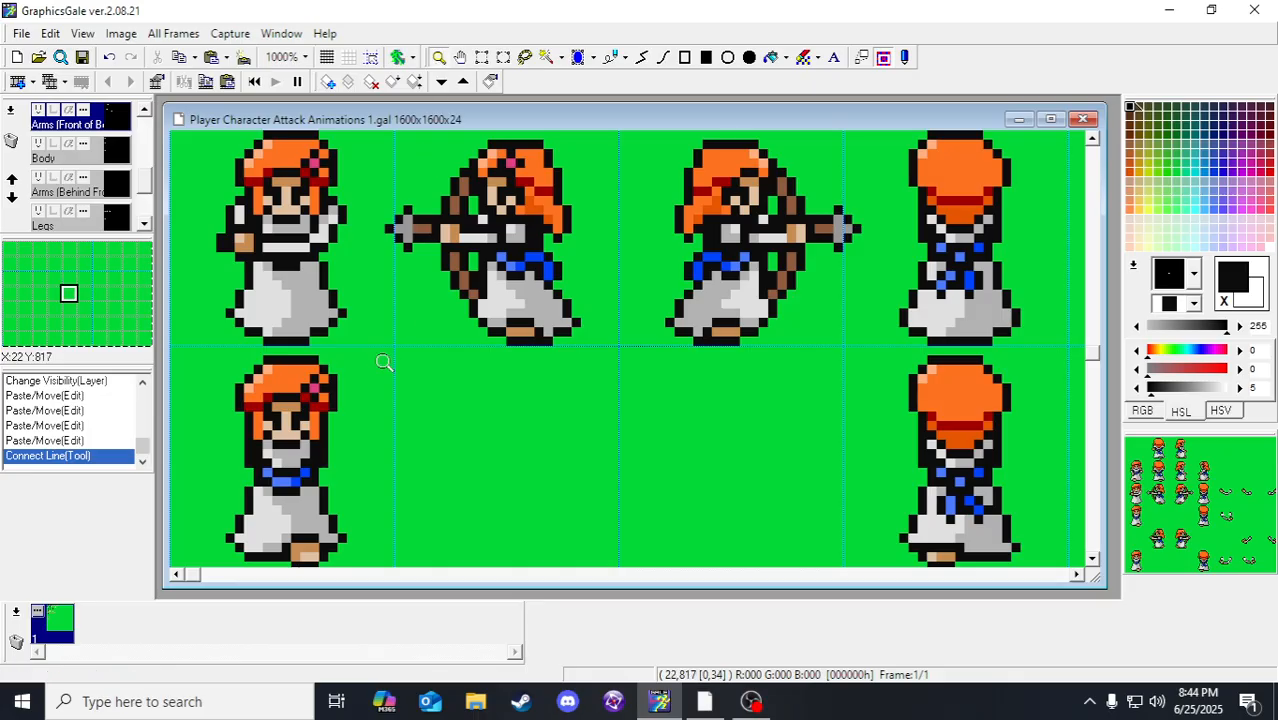
pyautogui.rightClick(383, 364)
pyautogui.rightClick(383, 366)
pyautogui.rightClick(383, 366)
pyautogui.rightClick(383, 366)
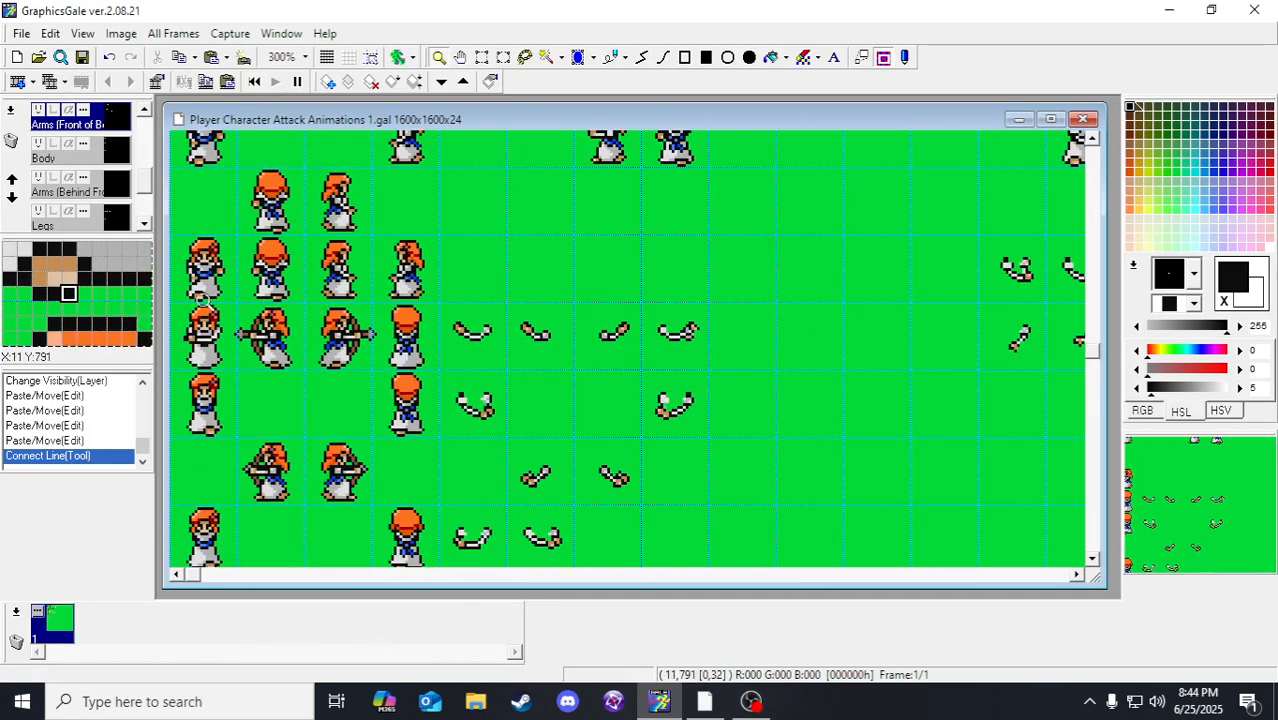
pyautogui.click(199, 371)
pyautogui.click(199, 369)
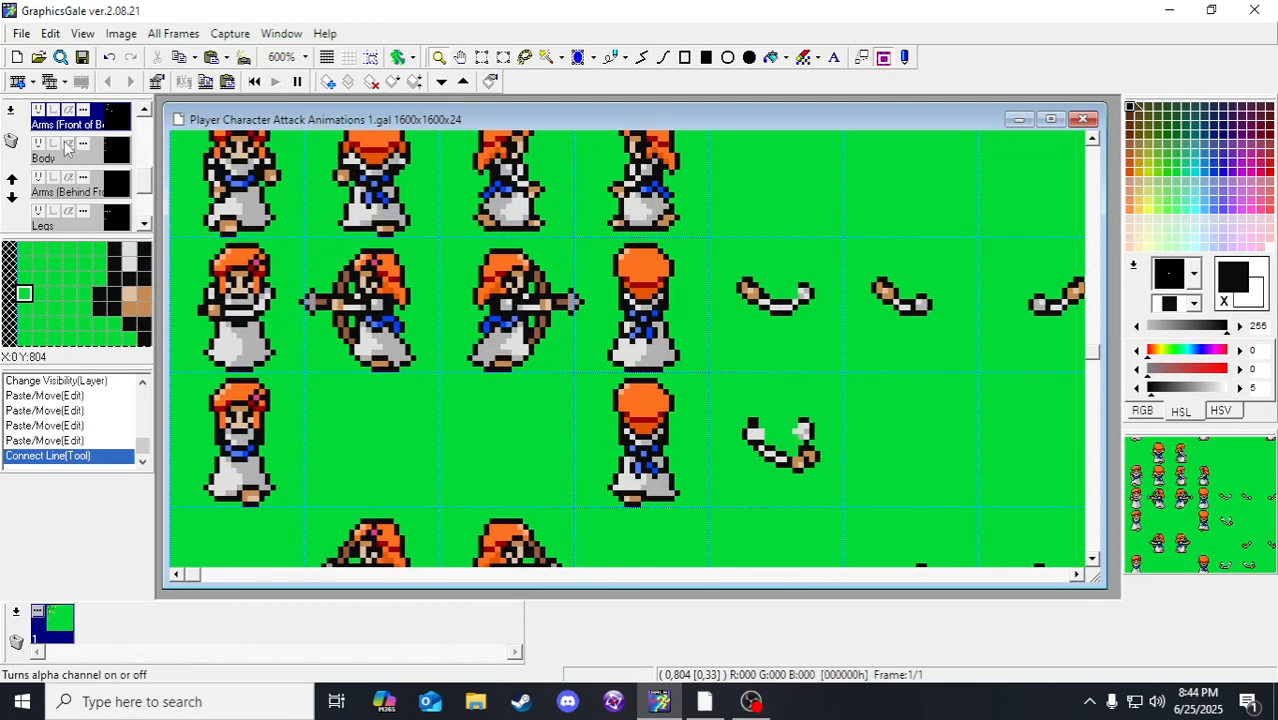
pyautogui.click(184, 317)
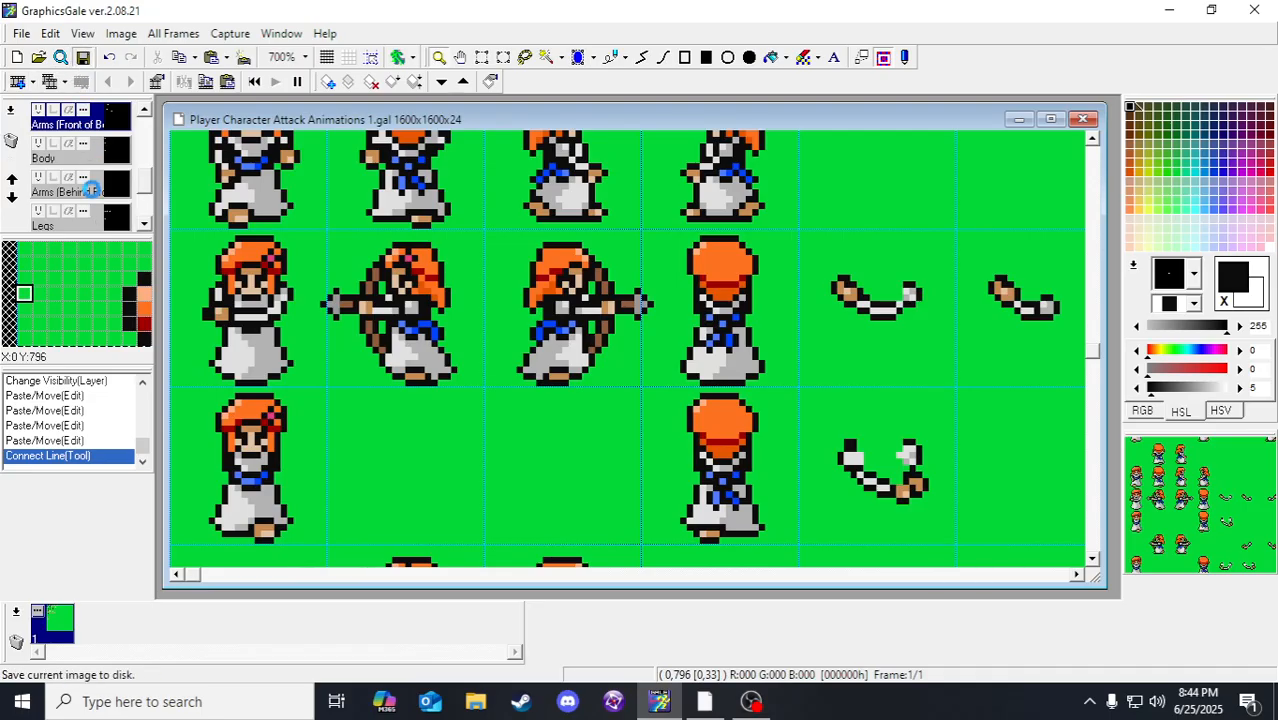
# Step: Make the Attacks/Weapons and Weapon Effects layers visible again
pyautogui.scroll(3, 88, 182)
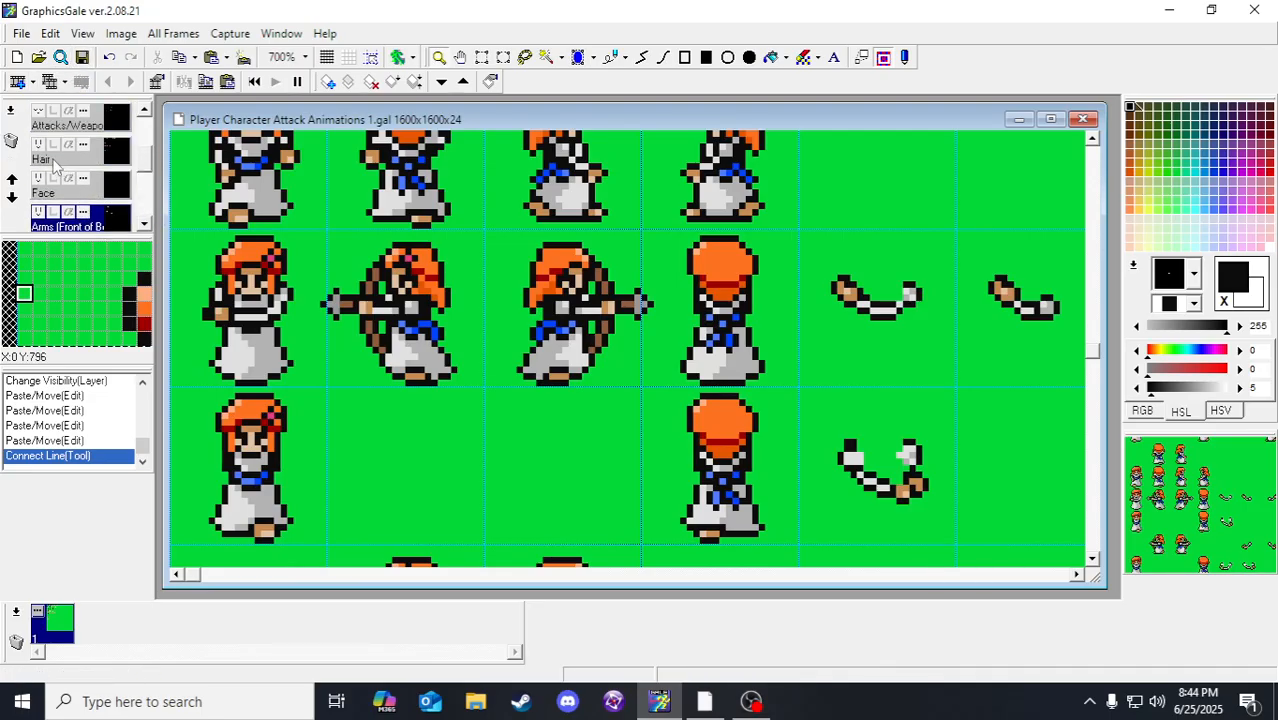
pyautogui.click(38, 111)
pyautogui.scroll(3, 70, 203)
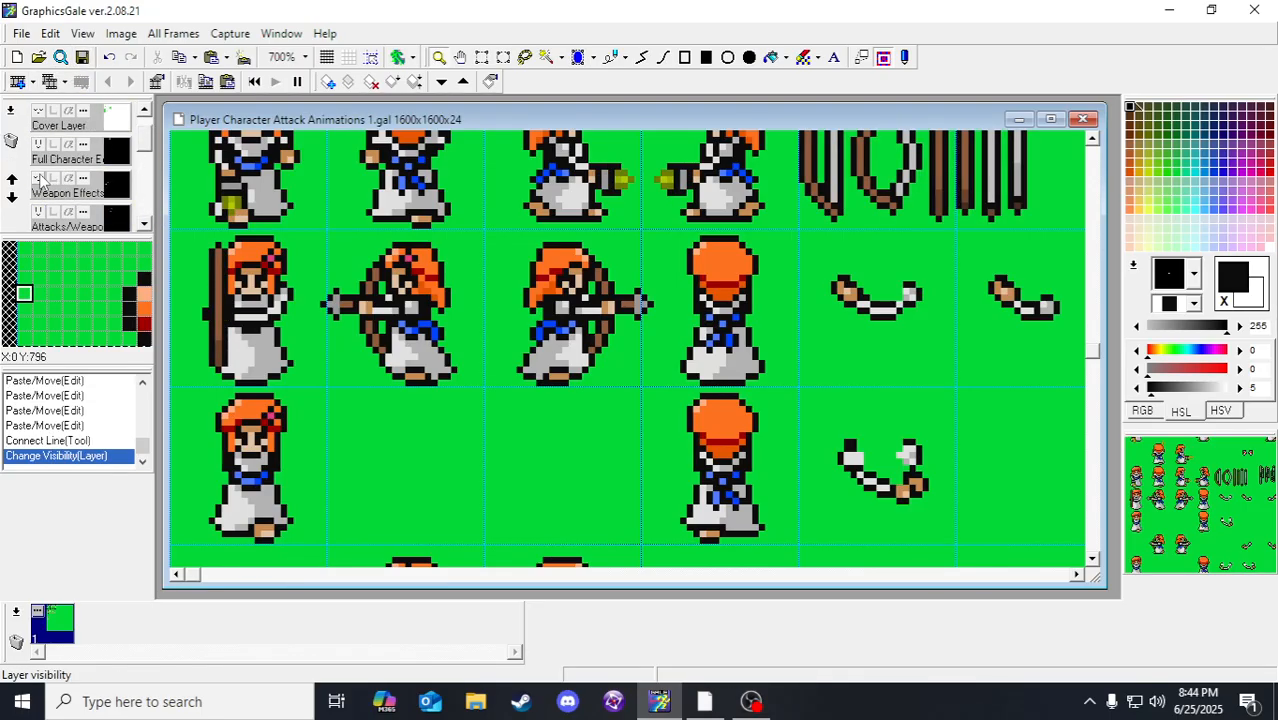
pyautogui.click(40, 180)
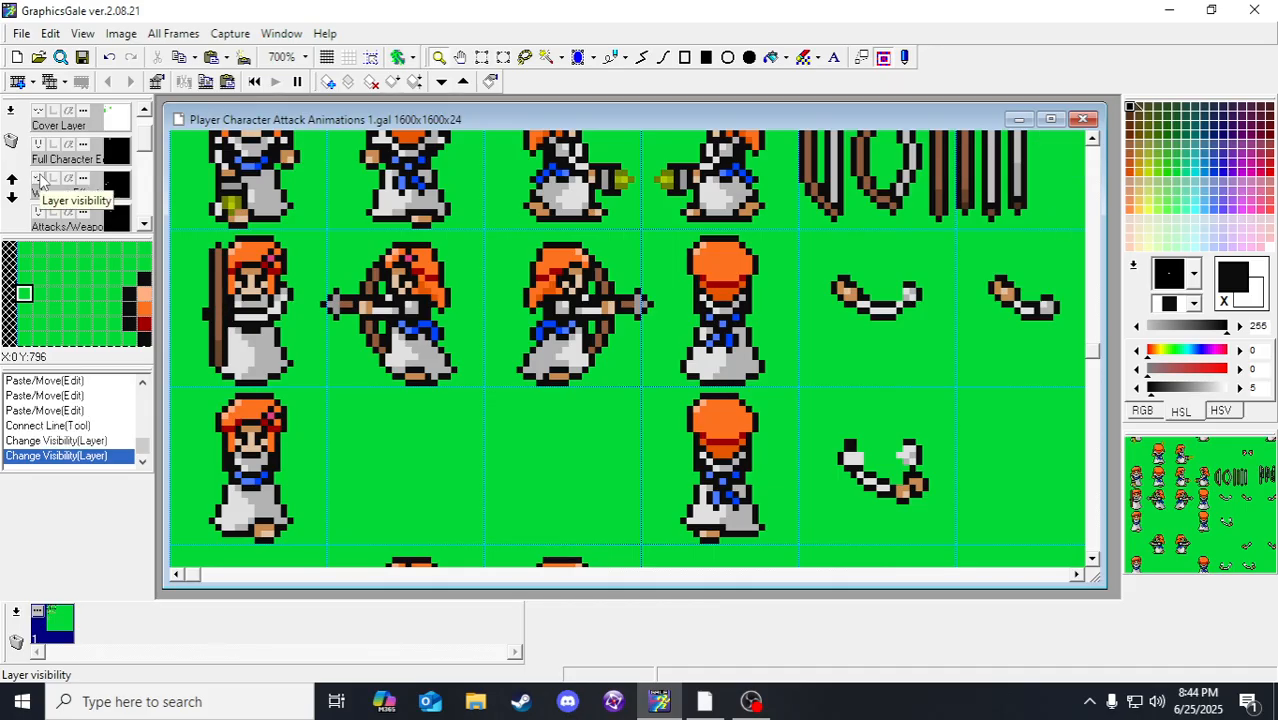
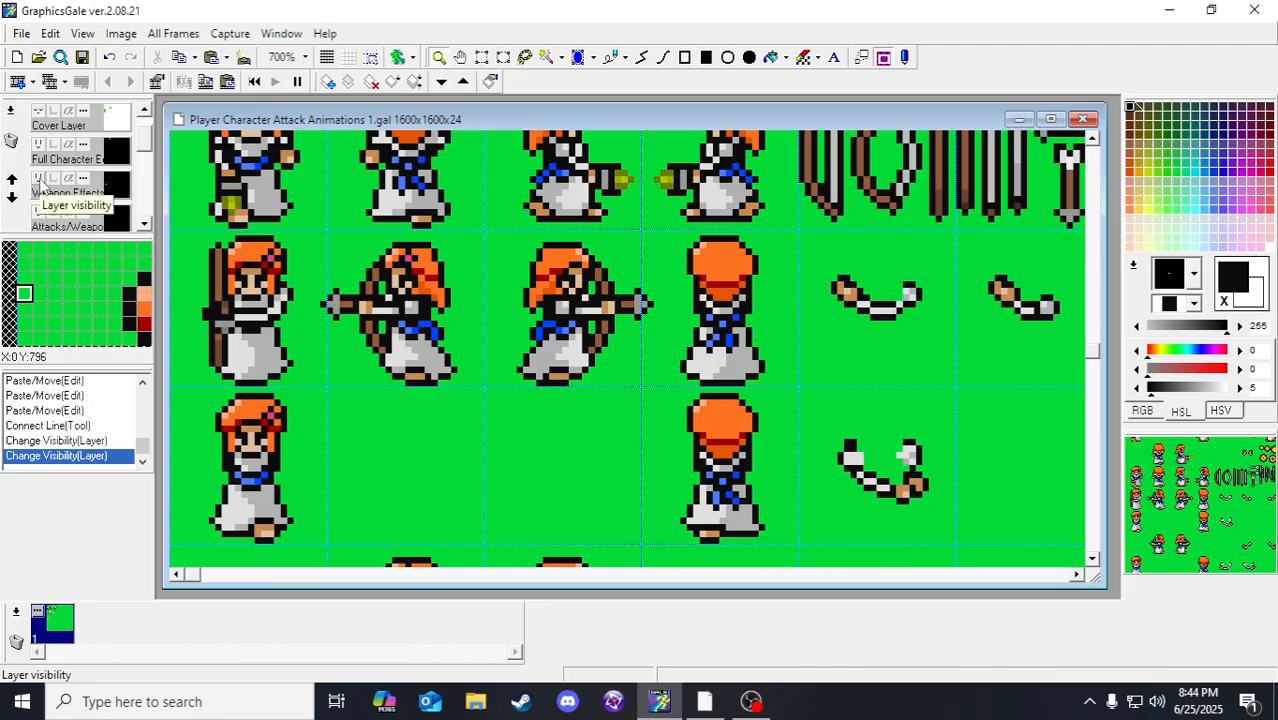
pyautogui.scroll(-2, 50, 195)
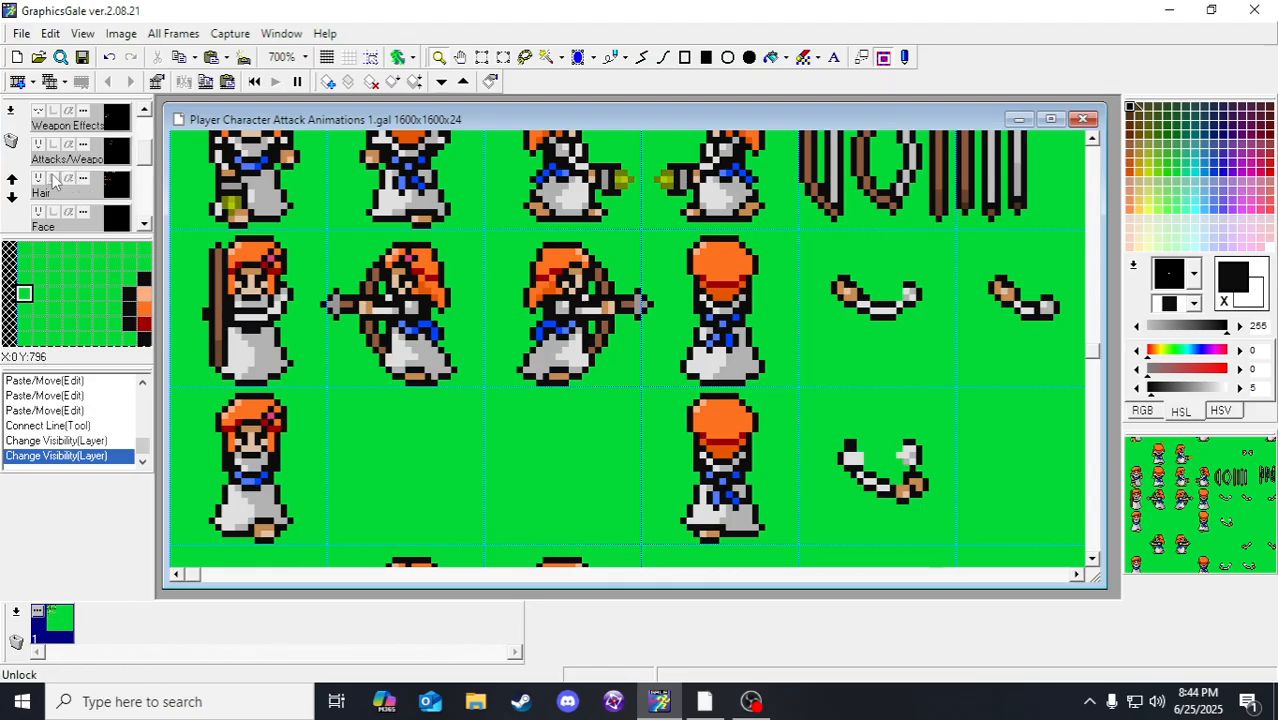
pyautogui.click(483, 58)
pyautogui.moveTo(218, 313); pyautogui.dragTo(216, 321)
pyautogui.click(433, 399)
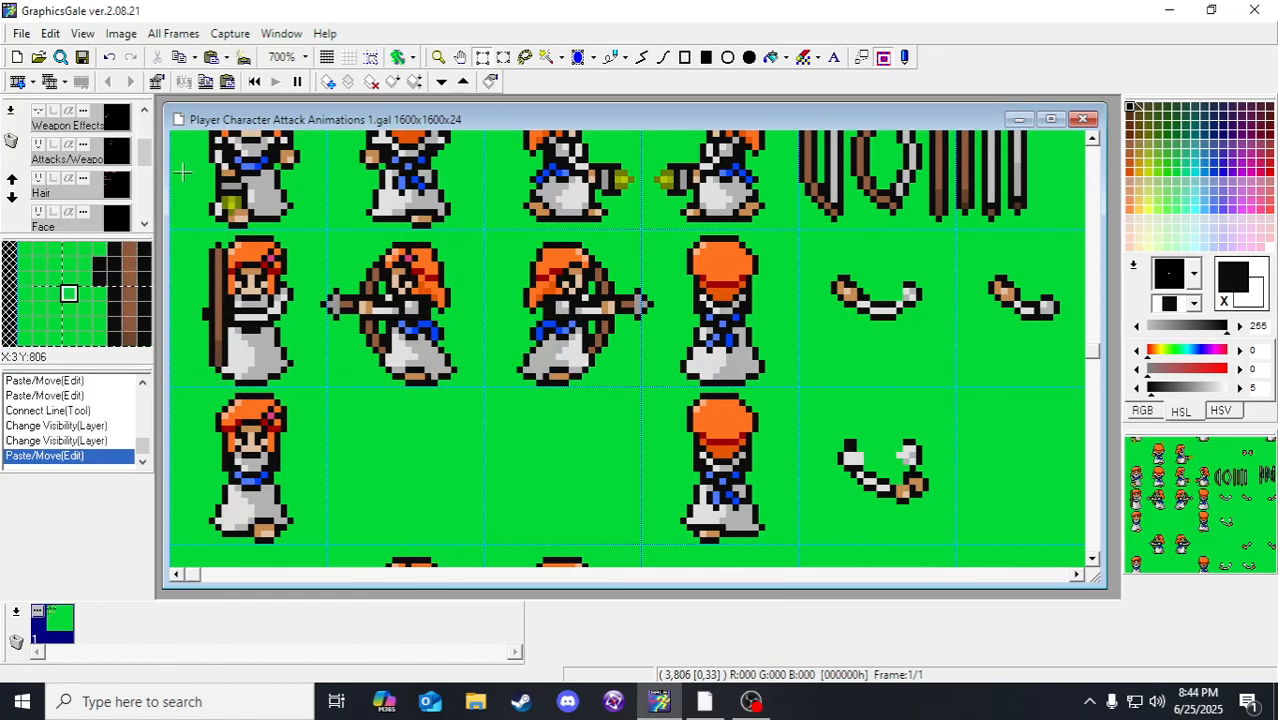
pyautogui.scroll(-2, 118, 190)
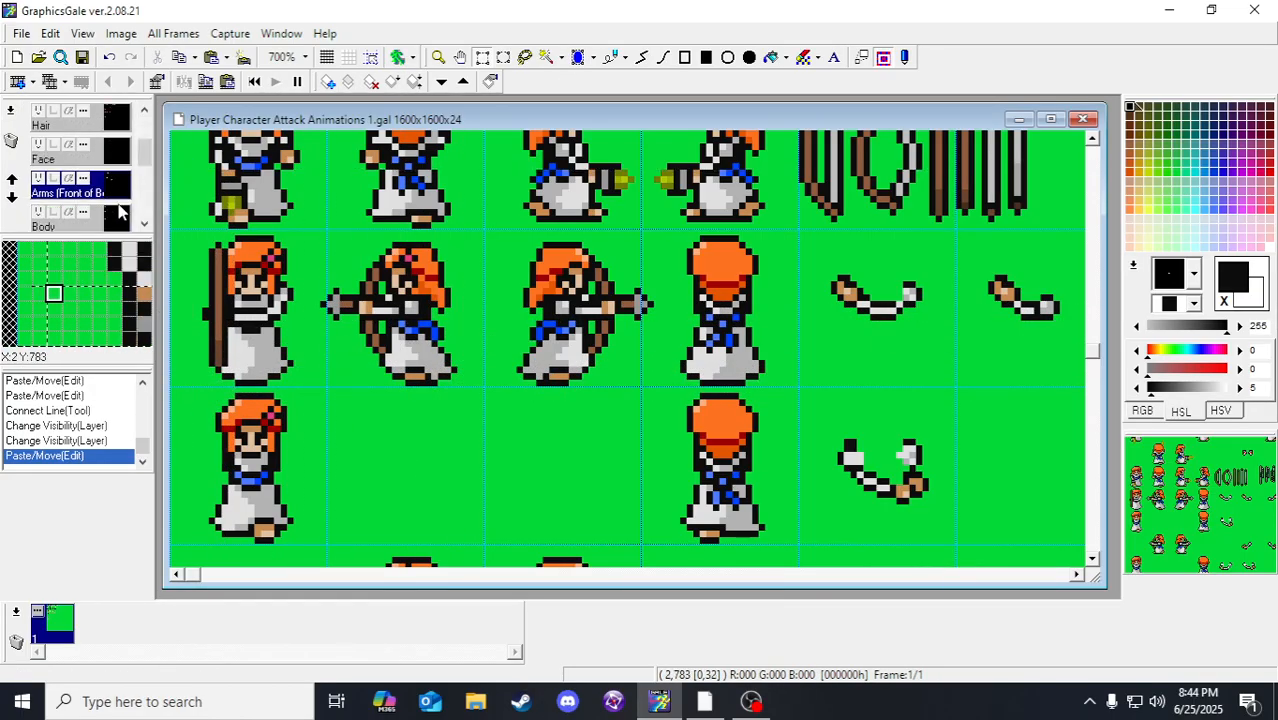
pyautogui.hotkey('ctrl', 'z')
# Step: Remove the bow pixels that cover the front-facing figure's hand on the Attacks/Weapons layer
pyautogui.scroll(-2, 110, 200)
pyautogui.scroll(2, 105, 190)
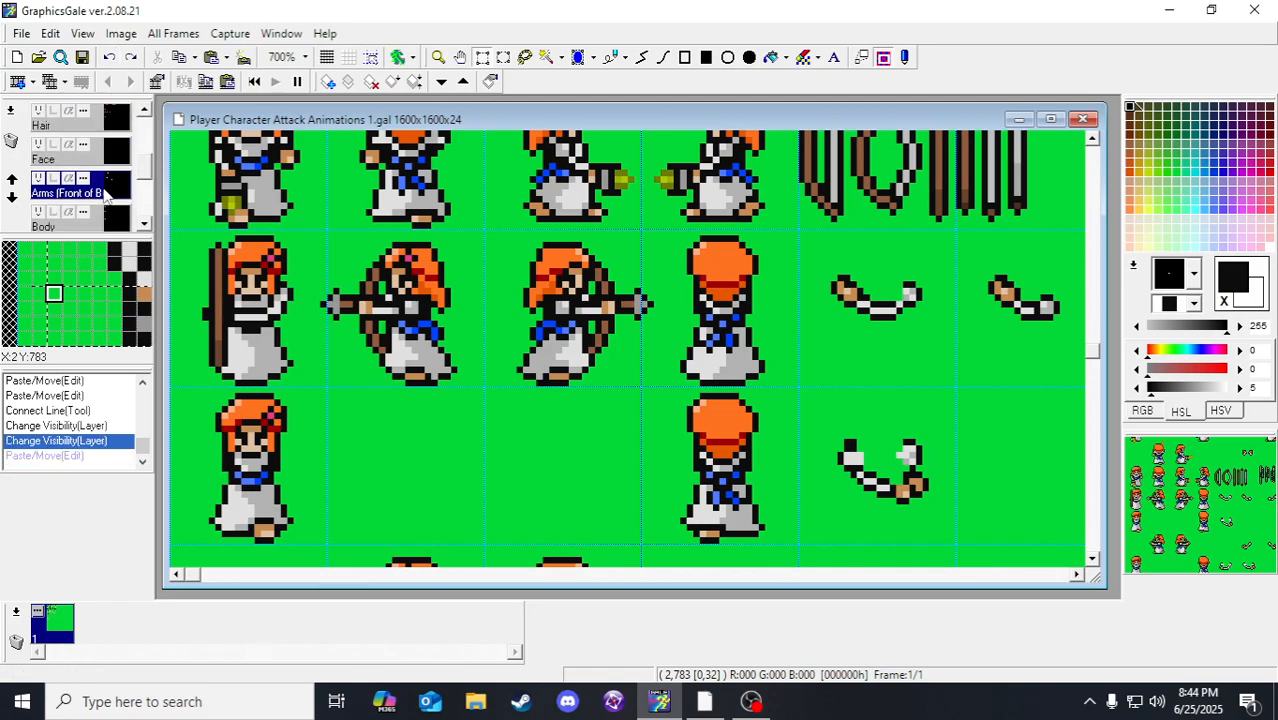
pyautogui.scroll(2, 107, 168)
pyautogui.click(109, 164)
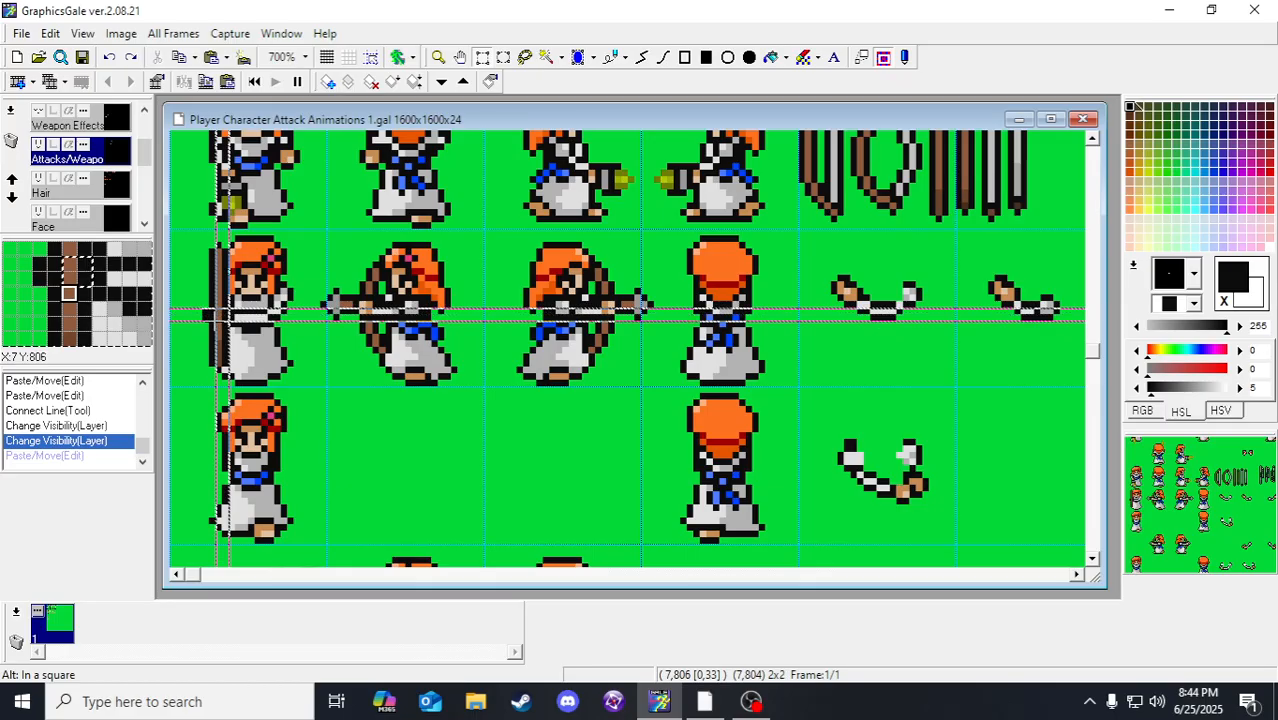
pyautogui.hotkey('ctrl', 'y')
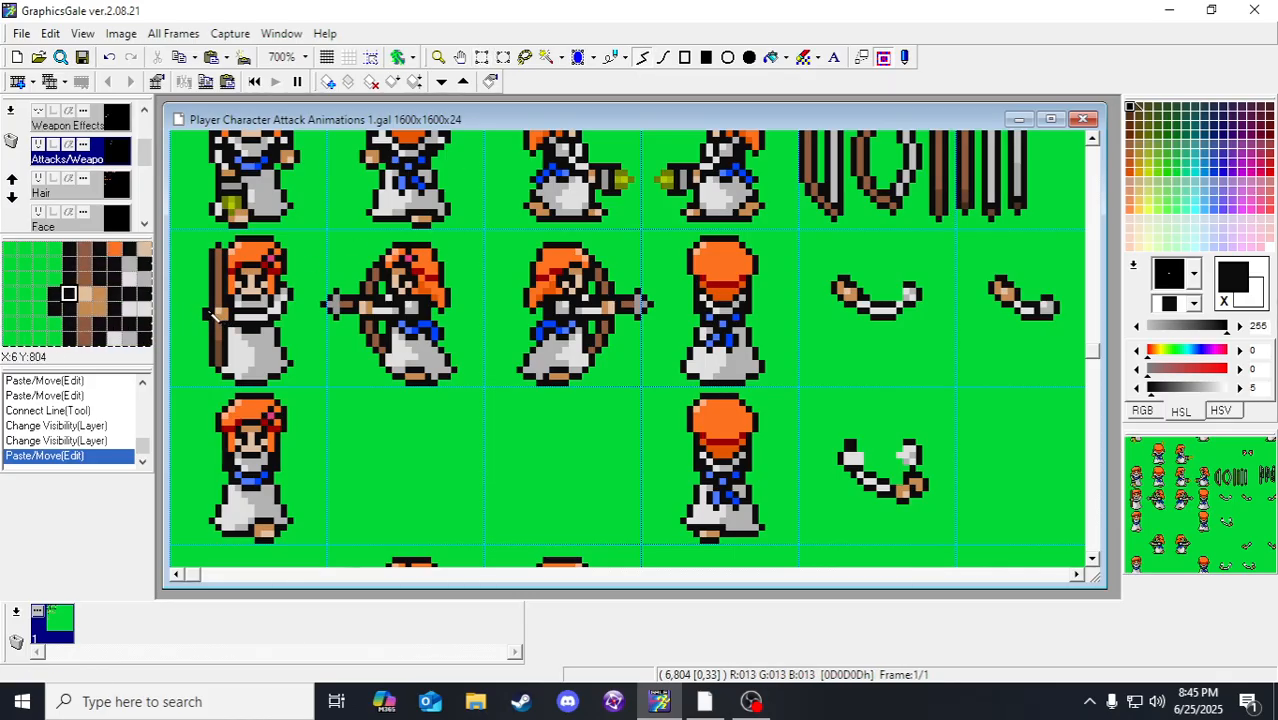
# Step: Sample the hand's light skin colour and draw a pixel of it on the hand gripping the bow, on the front arms layer
pyautogui.scroll(-3, 83, 200)
pyautogui.scroll(1, 114, 163)
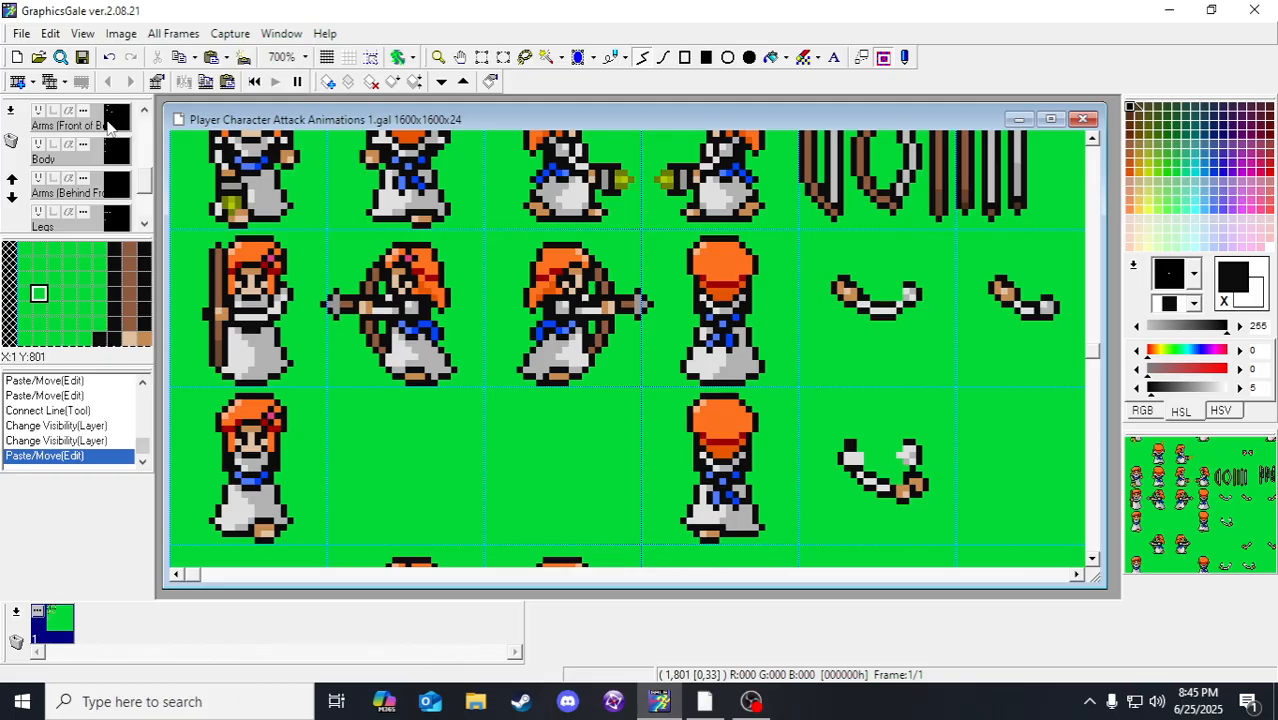
pyautogui.click(110, 120)
pyautogui.rightClick(221, 315)
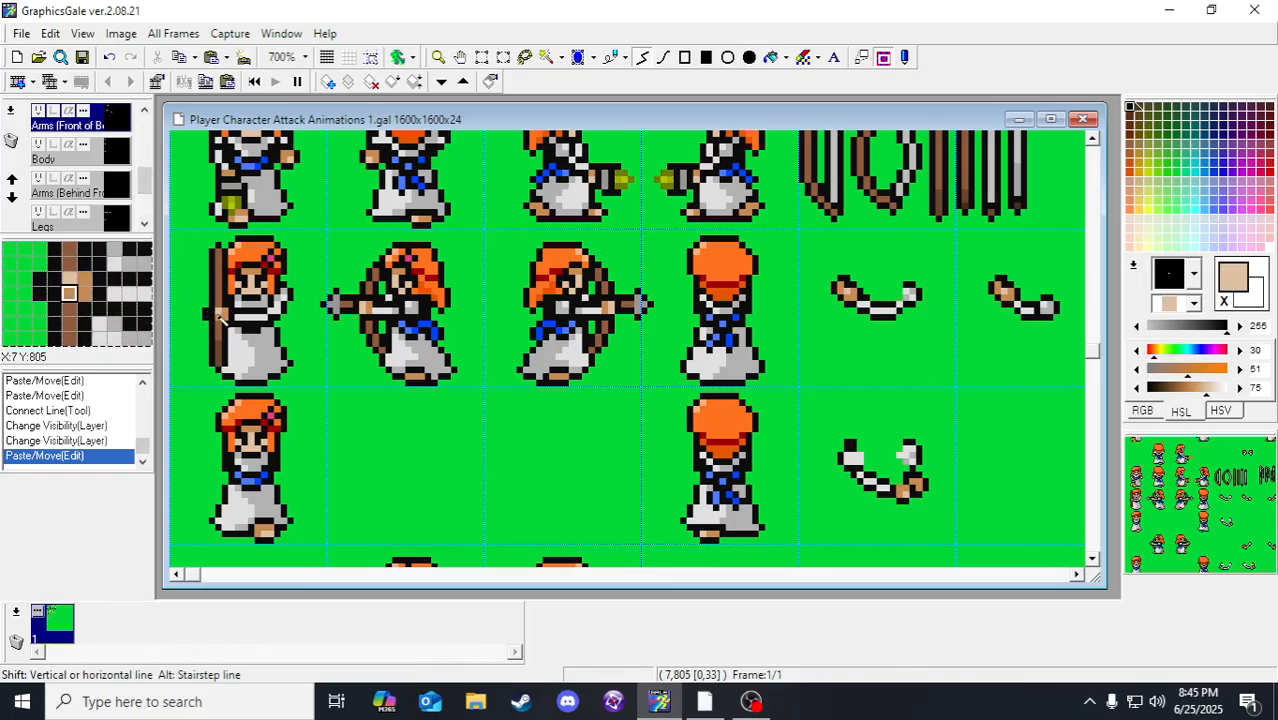
pyautogui.click(221, 315)
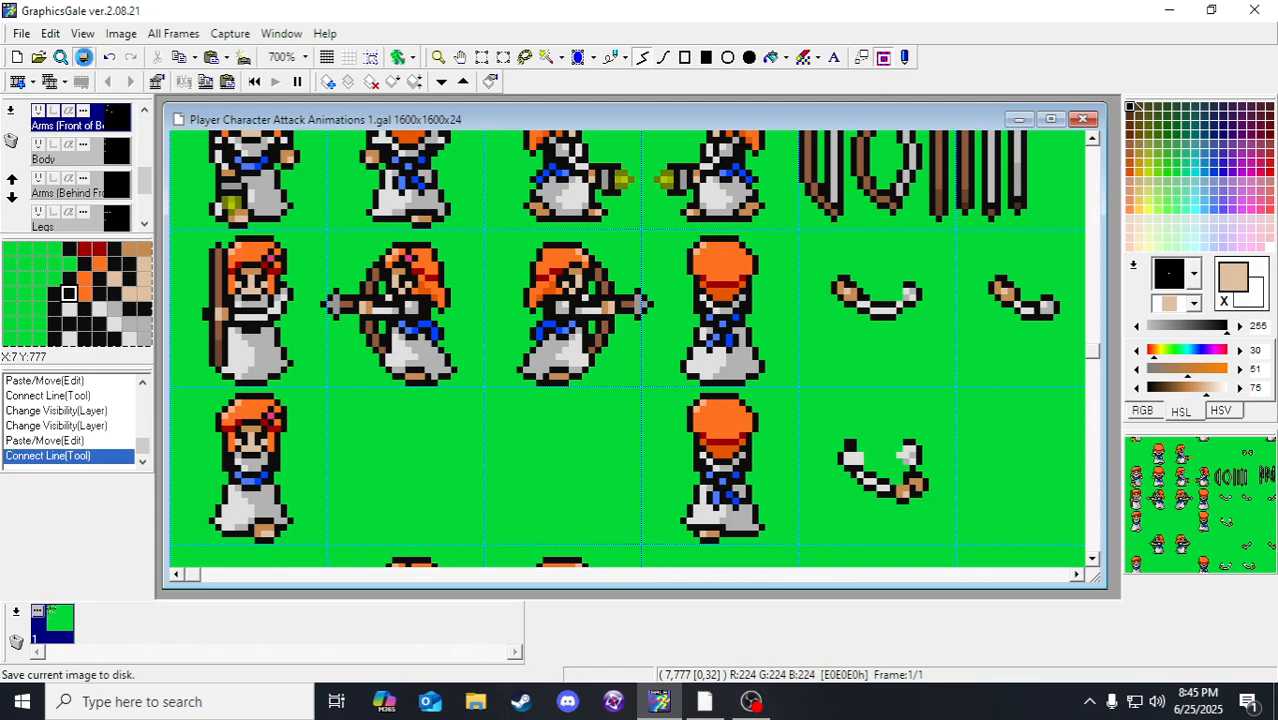
# Step: Compare the front-facing bow pose with and without the Weapon Effects layer
pyautogui.scroll(4, 40, 150)
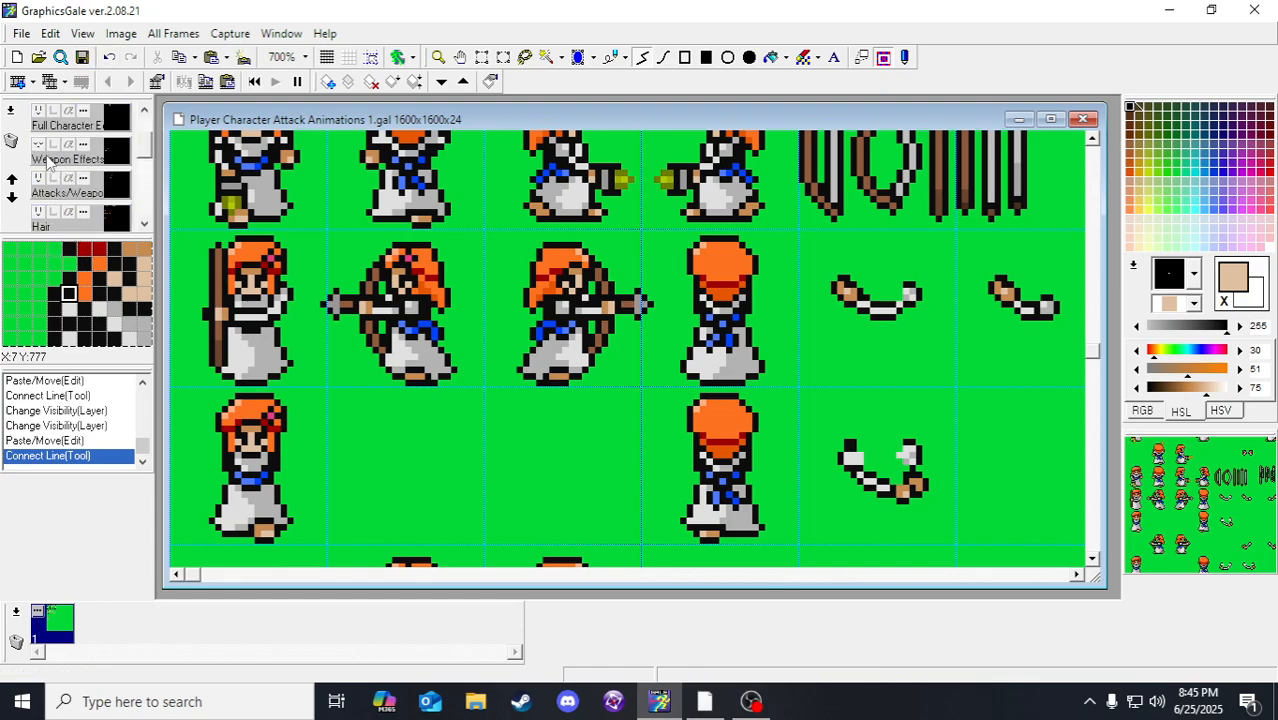
pyautogui.click(39, 148)
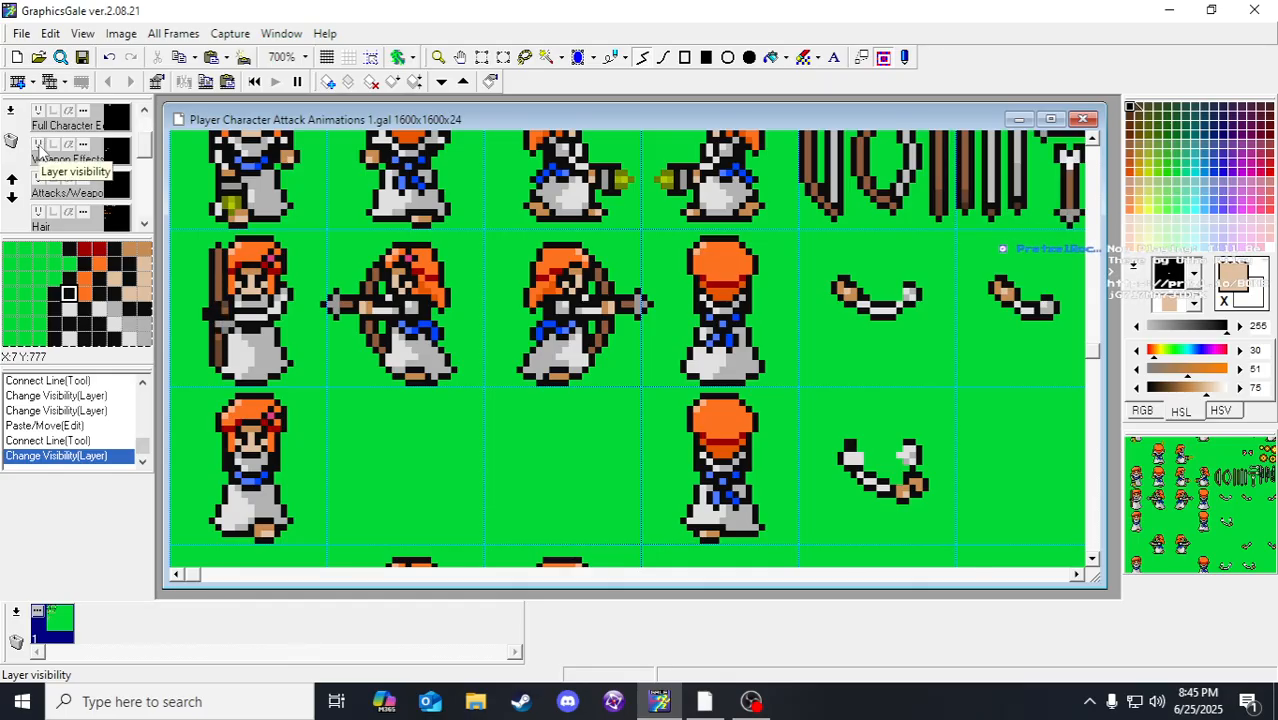
pyautogui.click(39, 148)
pyautogui.click(39, 148)
pyautogui.click(39, 148)
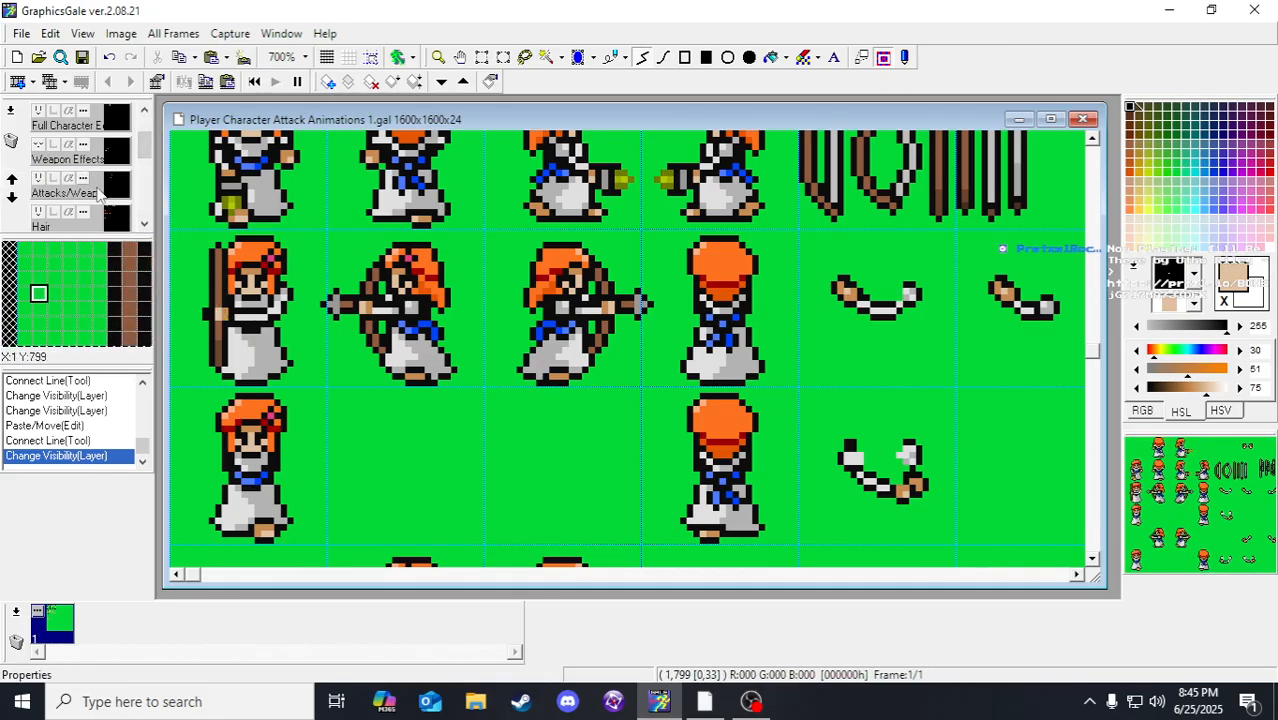
# Step: Adjust the bow section around the front-facing figure's hand on the Attacks/Weapons layer and make the Weapon Effects layer visible
pyautogui.scroll(-1, 112, 175)
pyautogui.scroll(1, 123, 166)
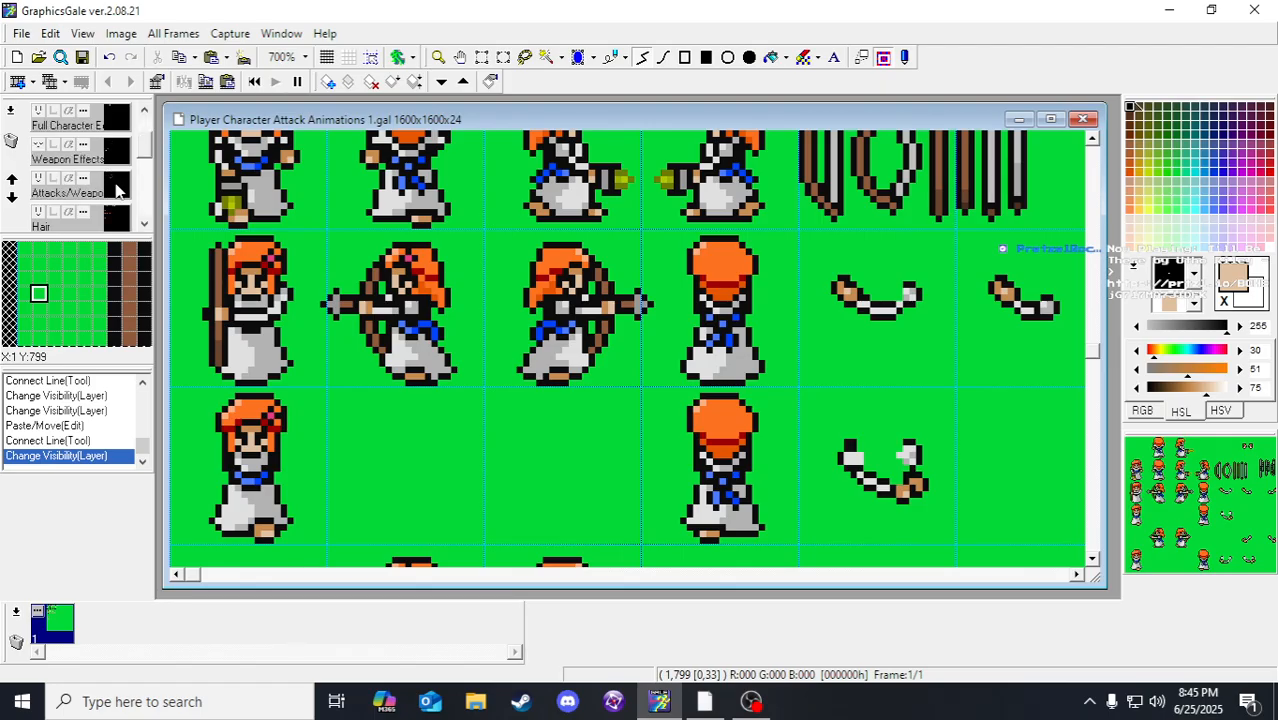
pyautogui.click(90, 190)
pyautogui.click(484, 58)
pyautogui.moveTo(217, 300); pyautogui.dragTo(229, 328)
pyautogui.click(389, 395)
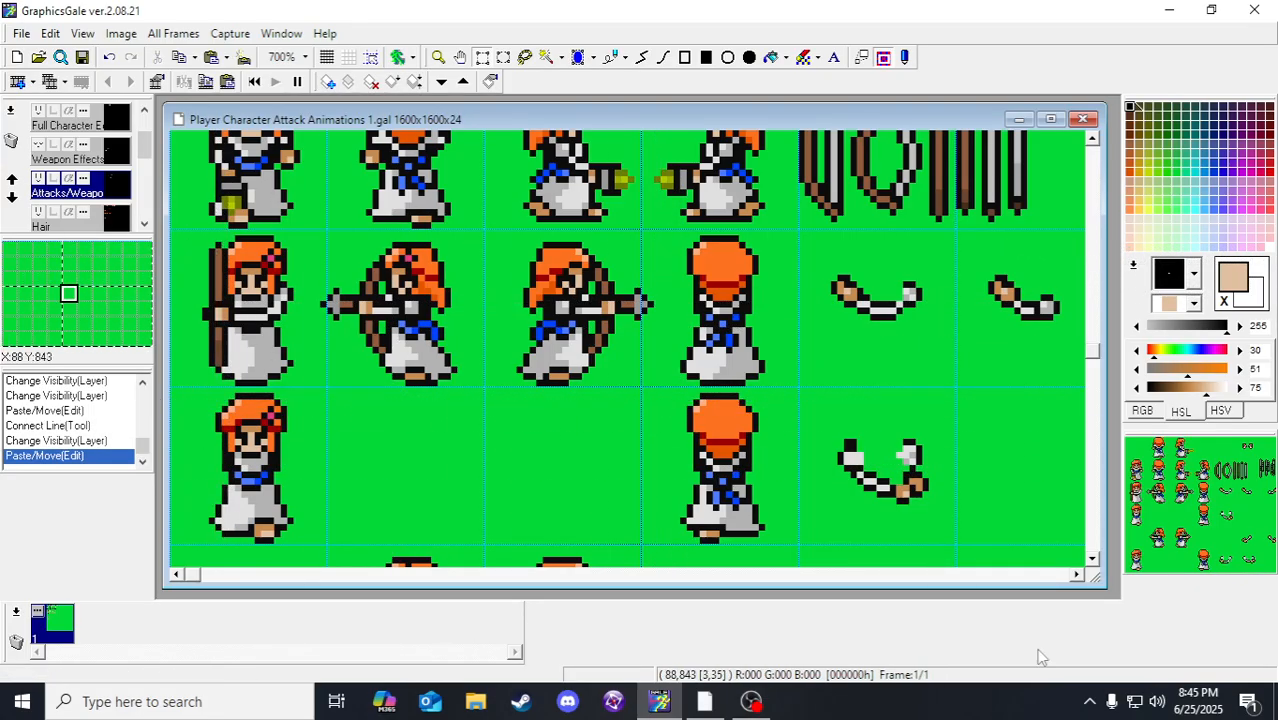
pyautogui.click(39, 145)
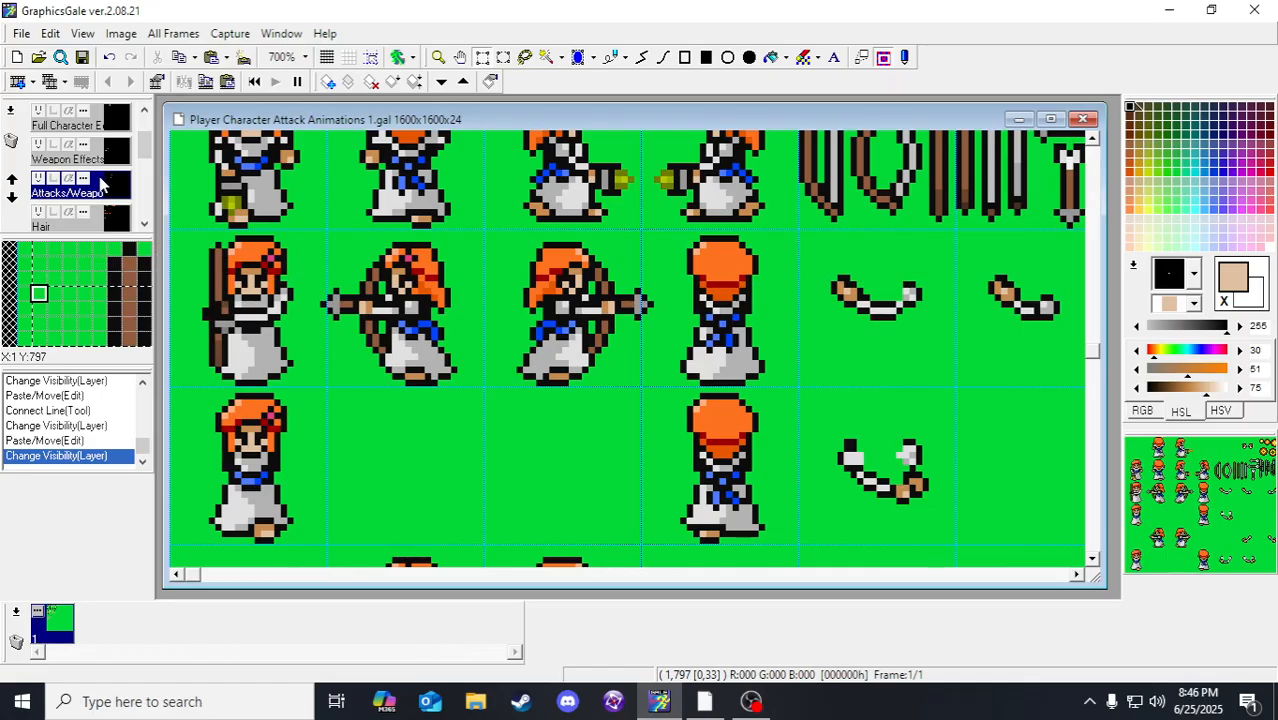
# Step: Try removing the elbow pixels beside the front-facing bow on the behind arms layer, and undo the edit
pyautogui.scroll(-3, 110, 210)
pyautogui.scroll(-1, 115, 200)
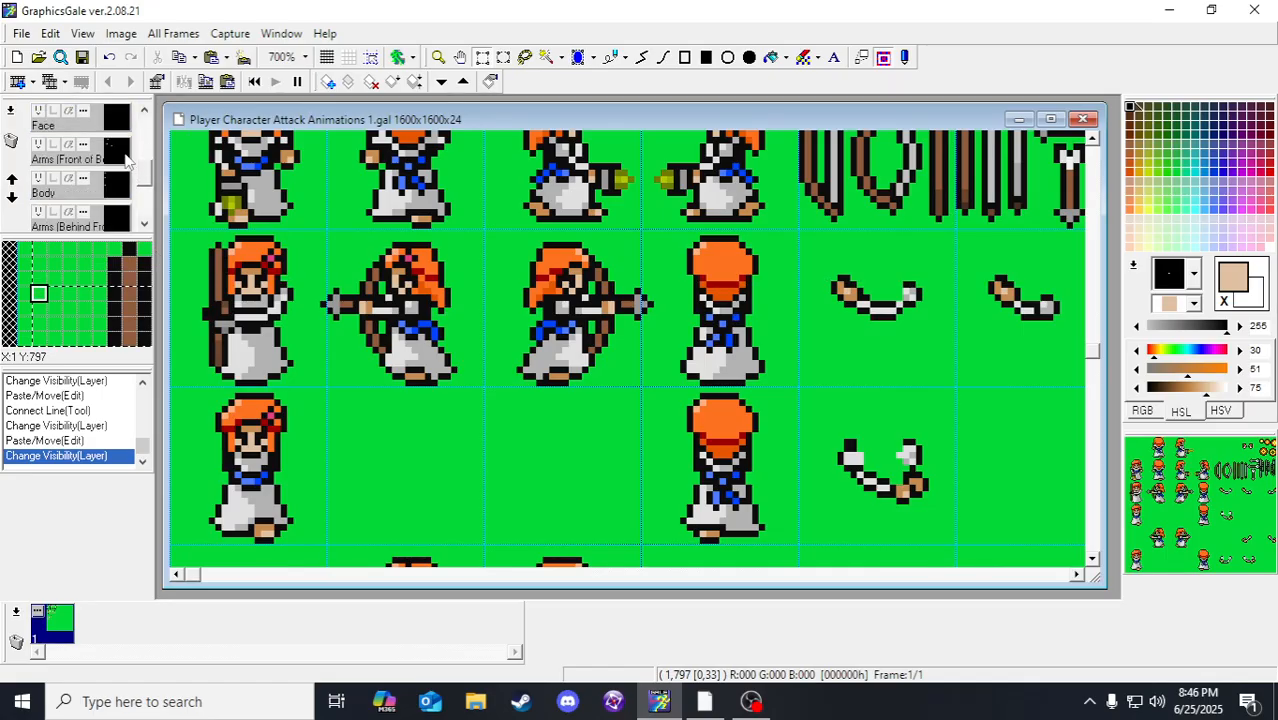
pyautogui.click(110, 224)
pyautogui.moveTo(192, 276); pyautogui.dragTo(222, 354)
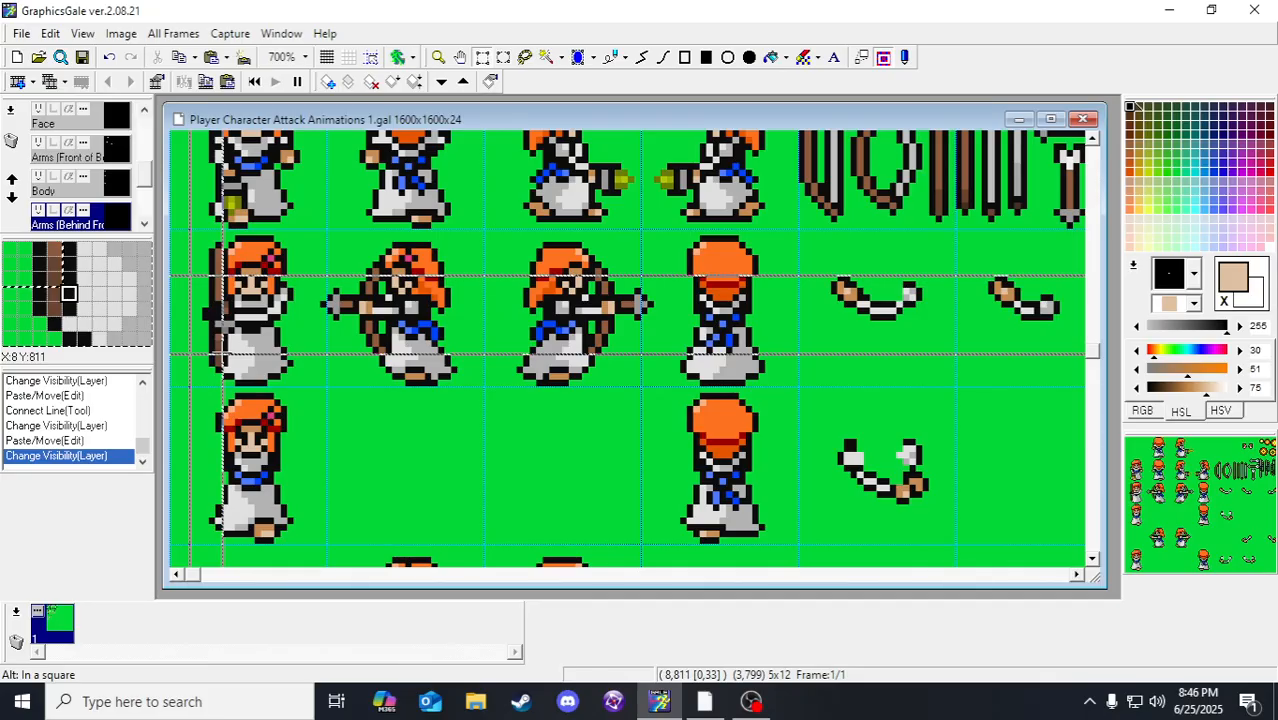
pyautogui.moveTo(222, 354); pyautogui.dragTo(215, 348)
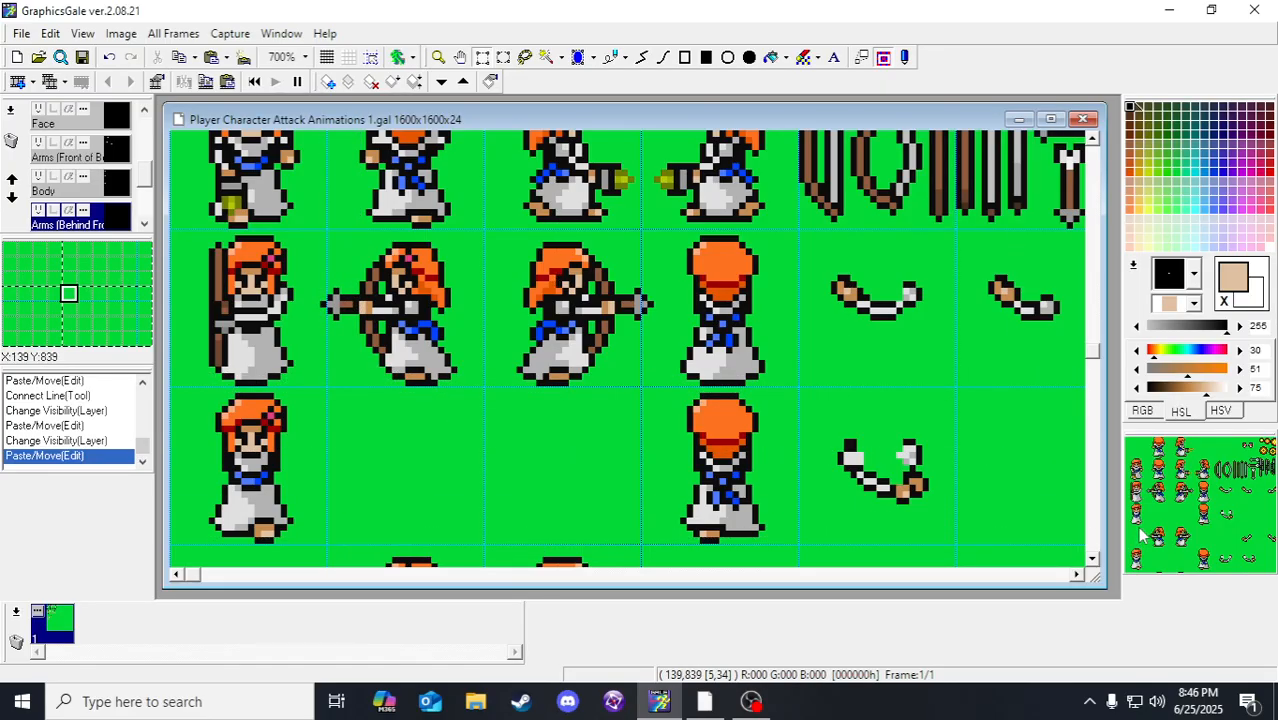
pyautogui.hotkey('ctrl', 'z')
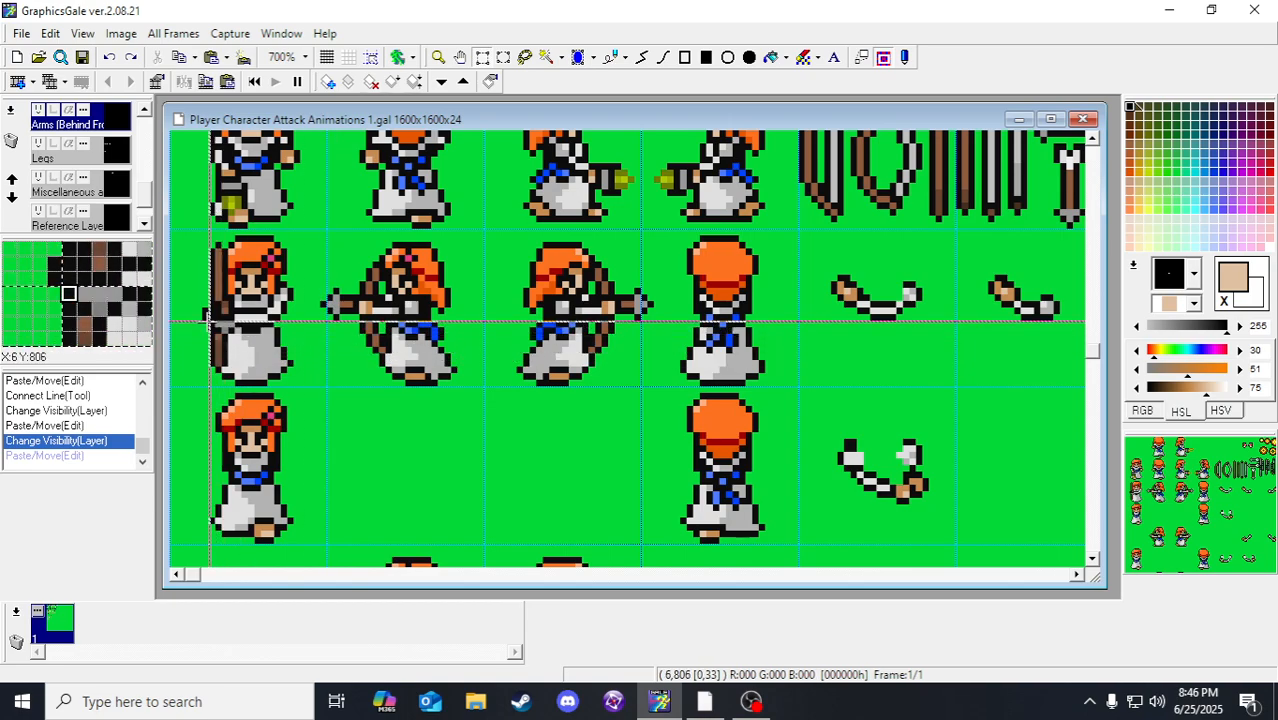
# Step: Shift the elbow pixels beside the front-facing bow upward on the behind arms layer and save the sheet
pyautogui.moveTo(198, 296); pyautogui.dragTo(208, 329)
pyautogui.press('Up')
pyautogui.press('Up')
pyautogui.press('Up')
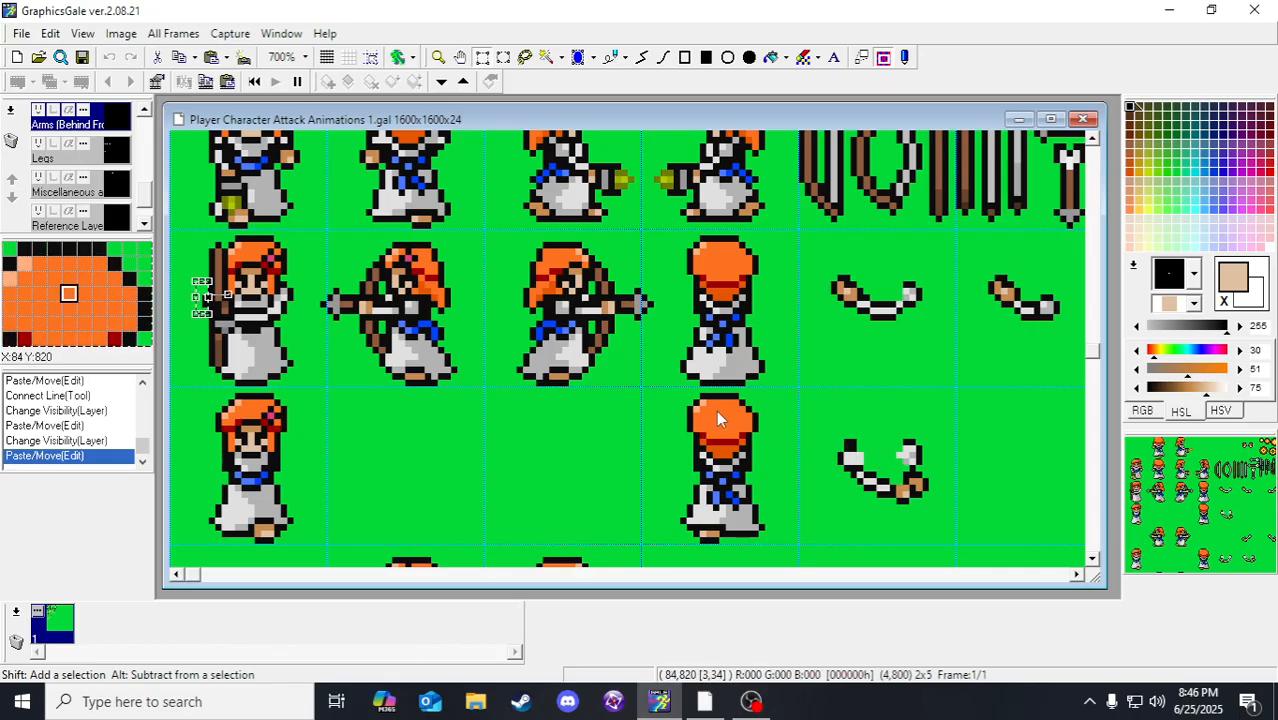
pyautogui.click(673, 360)
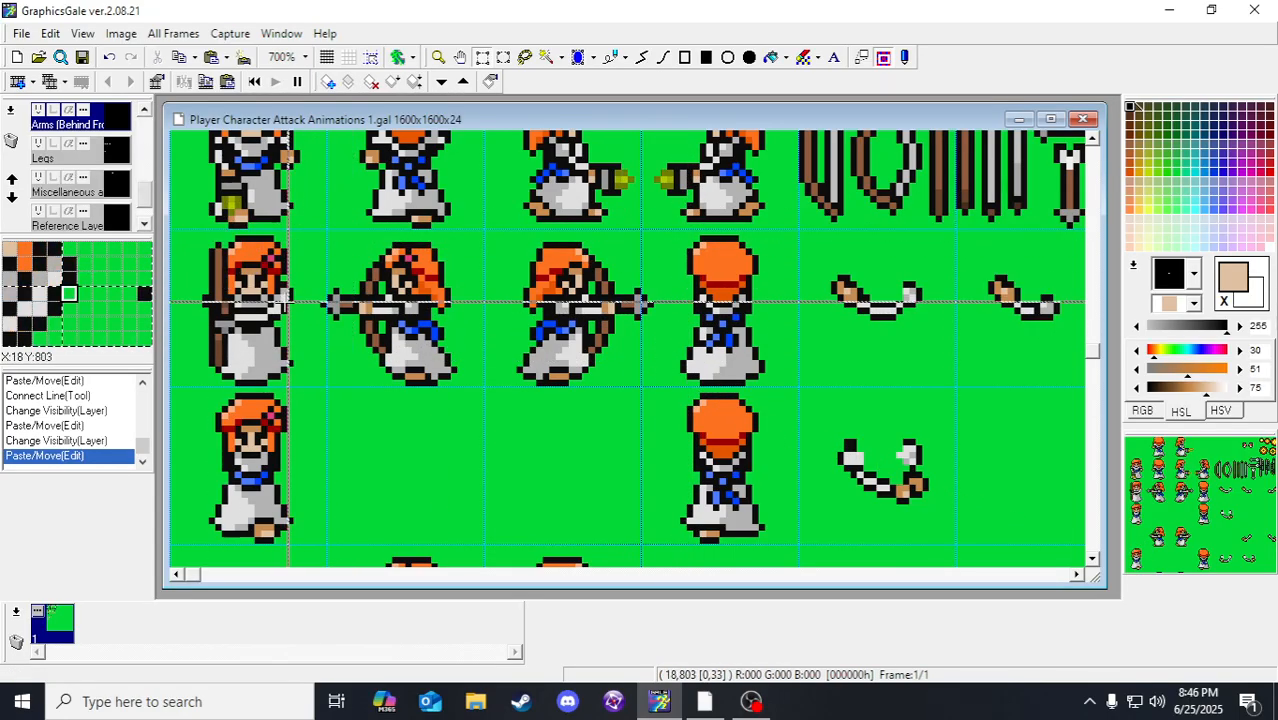
pyautogui.click(83, 58)
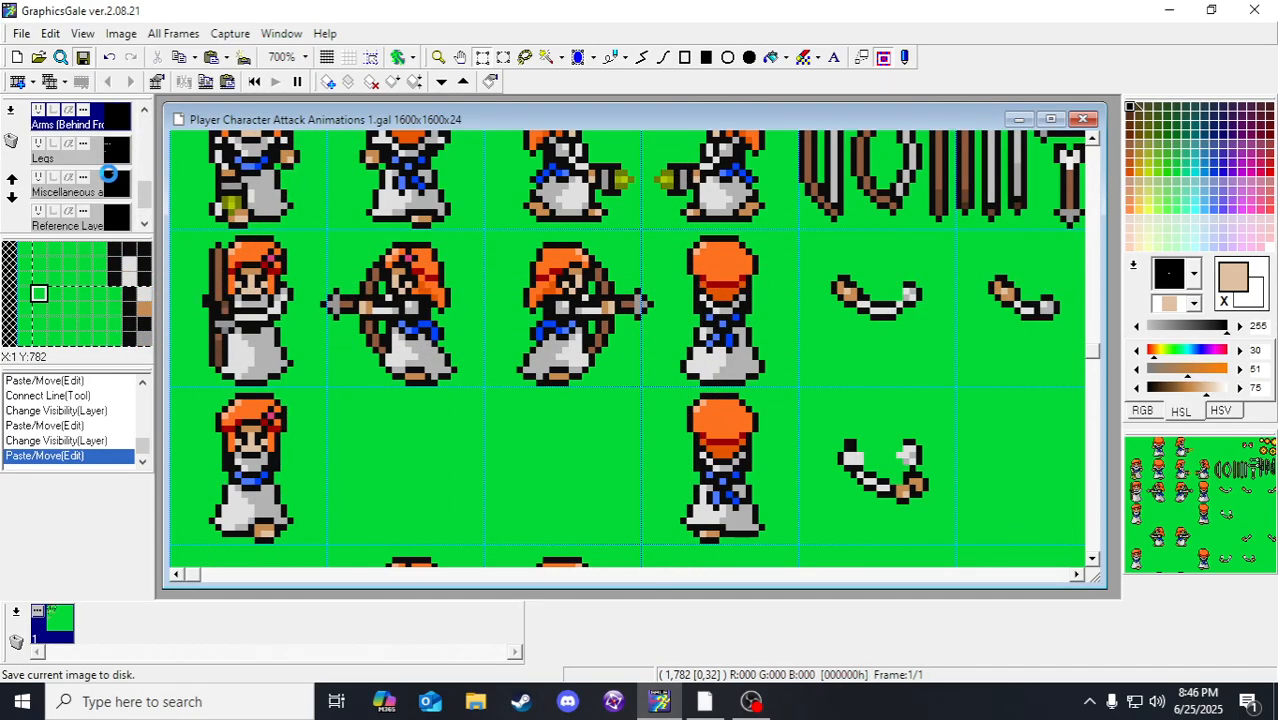
# Step: Copy the front-facing bow pose's front arm layer cell into the frame directly below it
pyautogui.scroll(3, 118, 155)
pyautogui.click(118, 155)
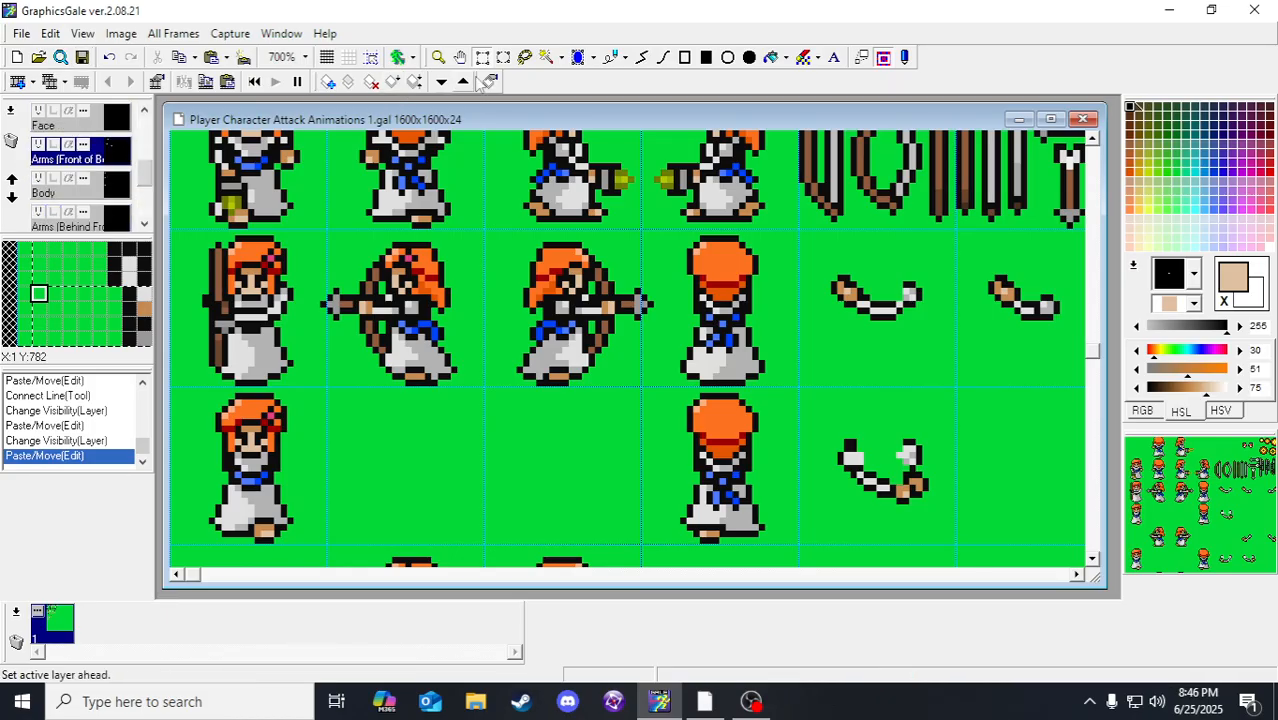
pyautogui.moveTo(238, 272); pyautogui.dragTo(305, 340)
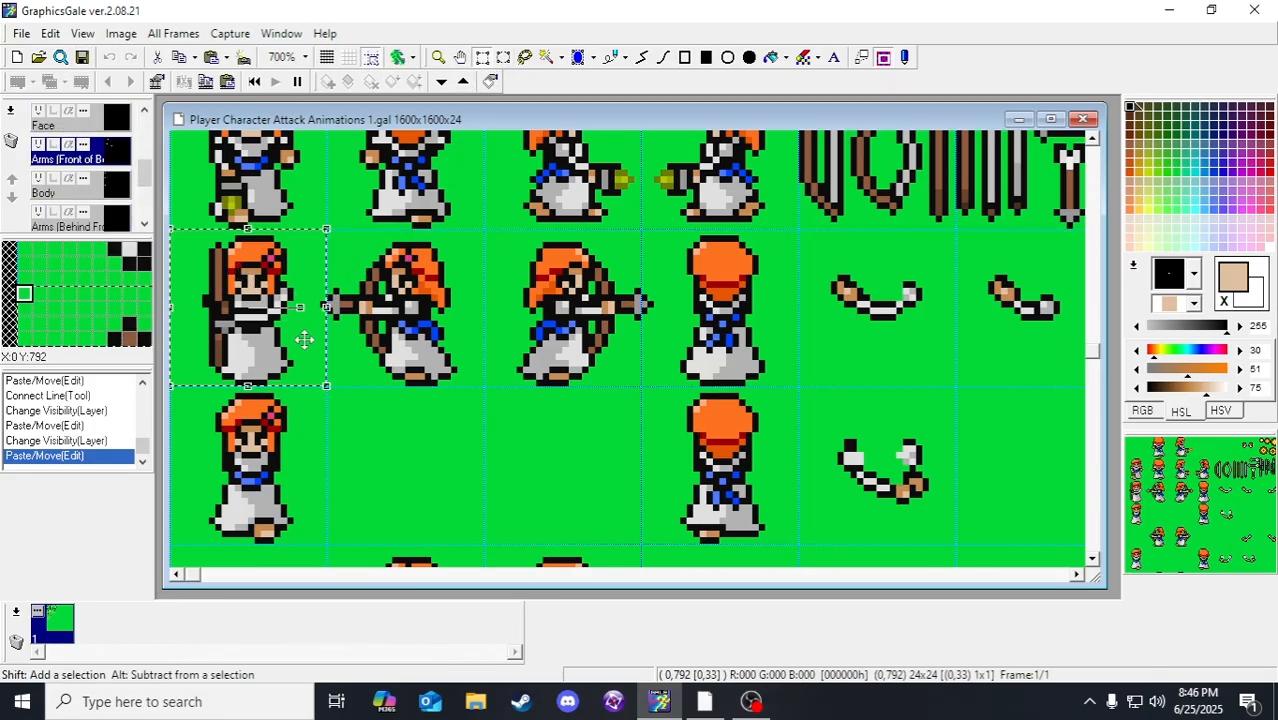
pyautogui.hotkey('ctrl', 'c')
pyautogui.hotkey('ctrl', 'v')
pyautogui.scroll(-1, 262, 318)
pyautogui.moveTo(248, 268); pyautogui.dragTo(270, 424)
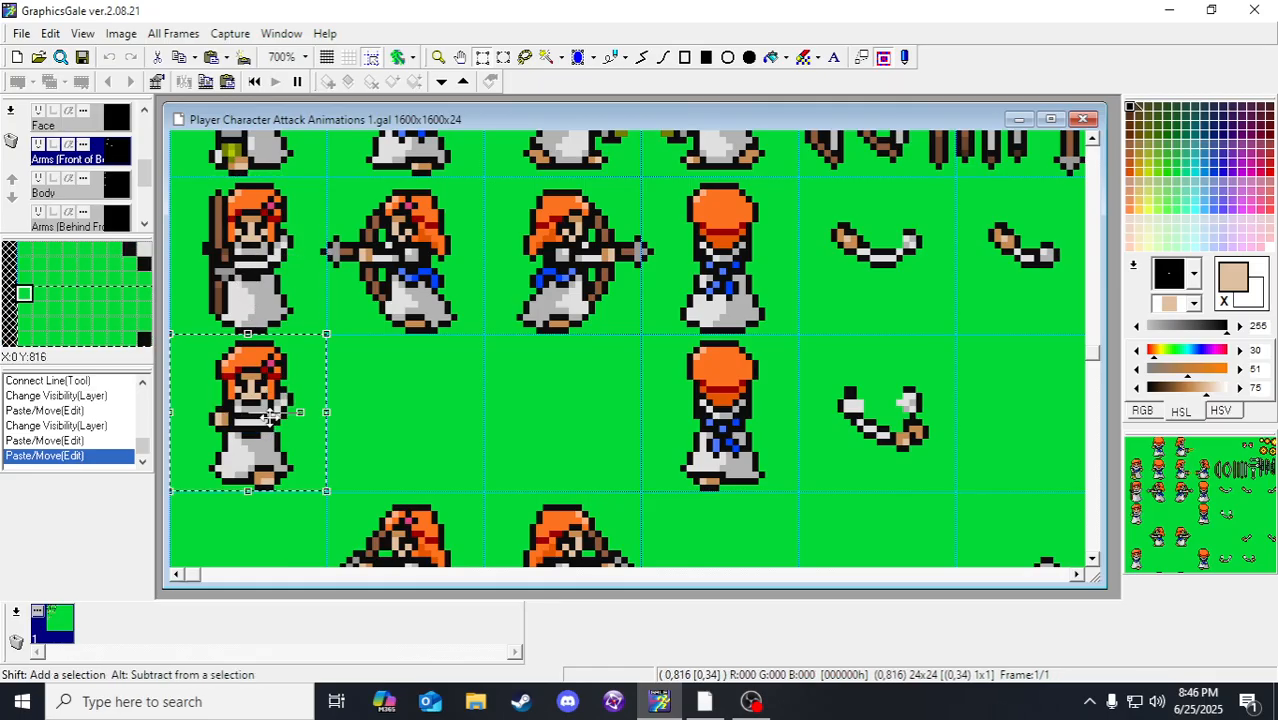
pyautogui.click(188, 326)
# Step: Copy the same pose's behind arms layer cell into the frame below and save the sheet
pyautogui.scroll(1, 94, 180)
pyautogui.scroll(-2, 103, 188)
pyautogui.click(105, 190)
pyautogui.moveTo(222, 234); pyautogui.dragTo(277, 388)
pyautogui.hotkey('ctrl', 'c')
pyautogui.hotkey('ctrl', 'v')
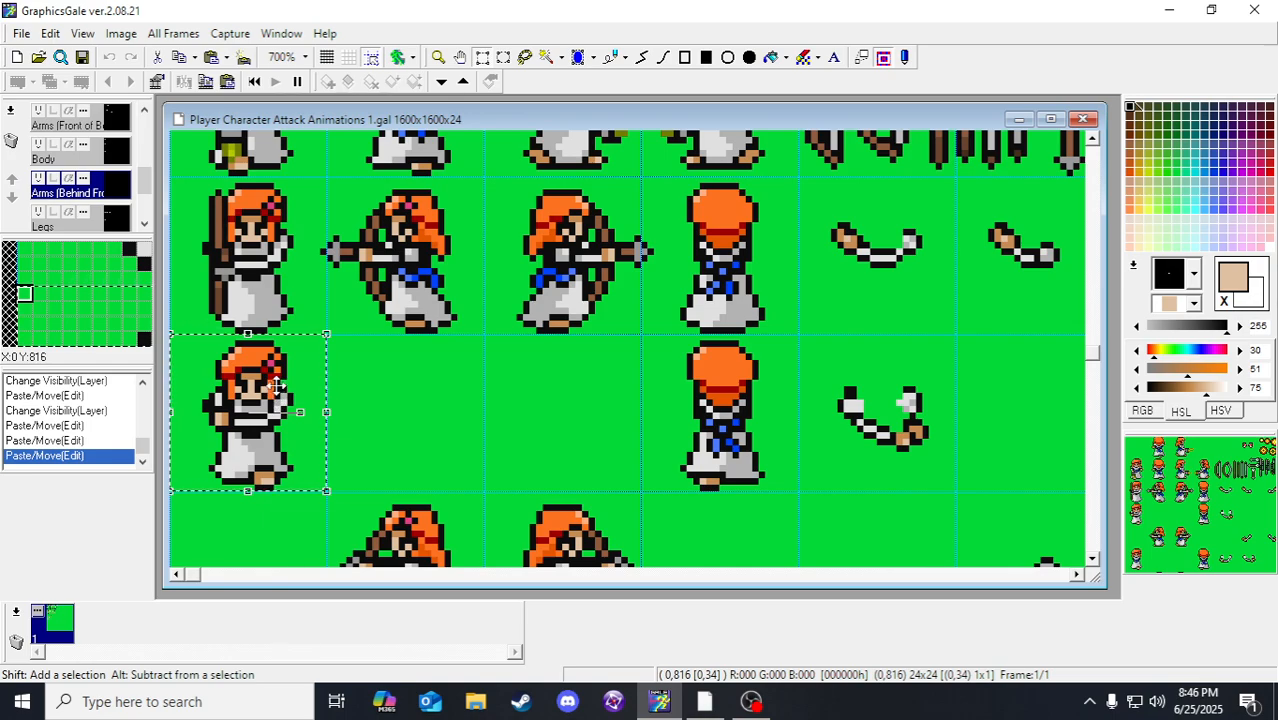
pyautogui.click(84, 58)
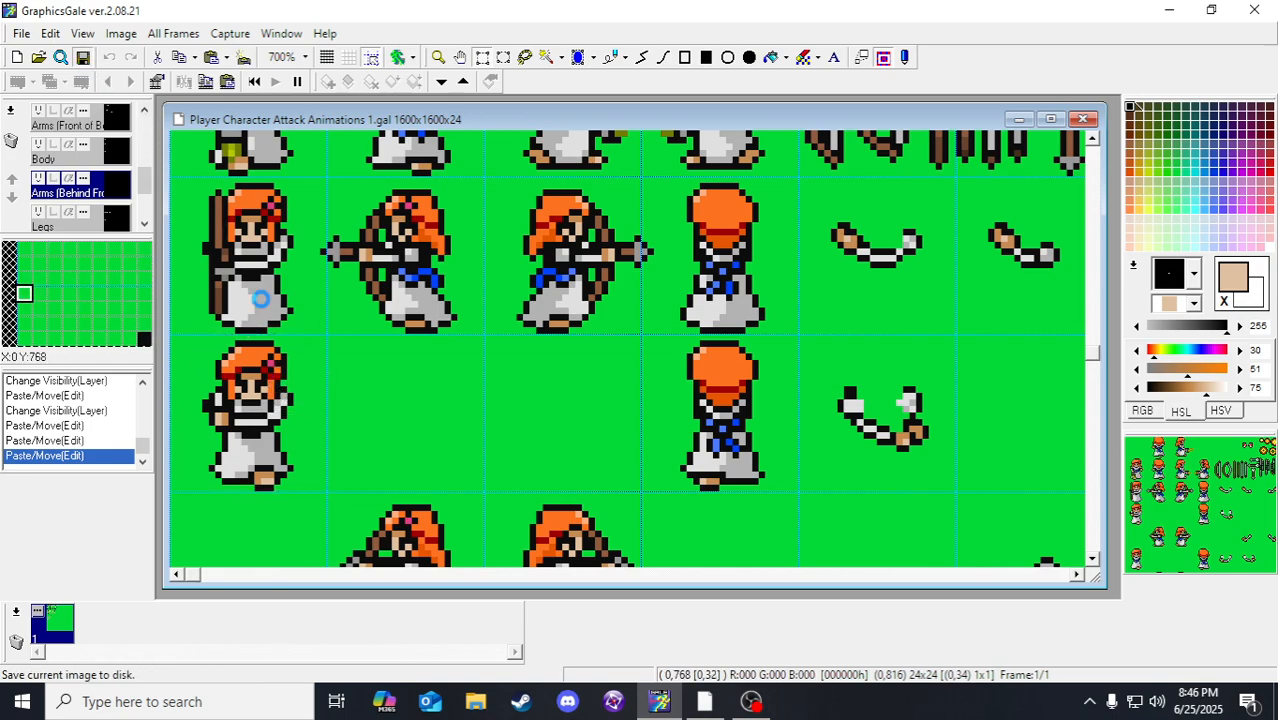
pyautogui.click(398, 490)
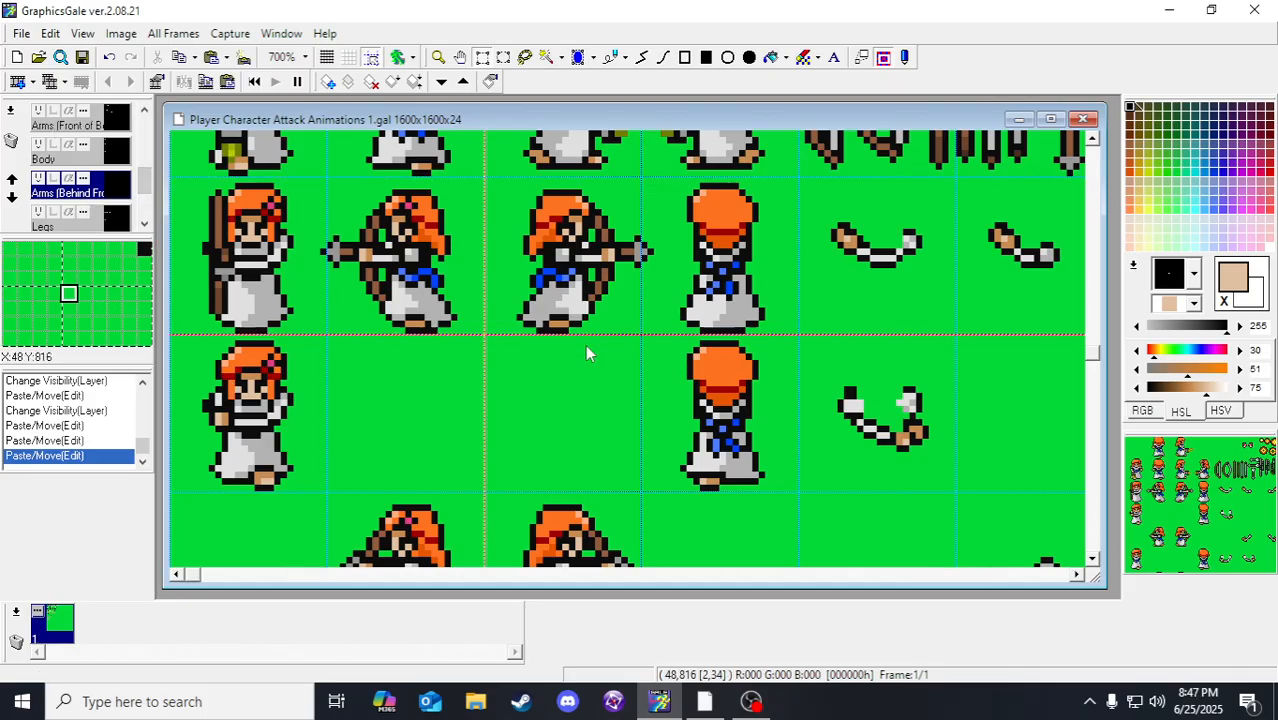
# Step: Copy the upper front-facing bow pose's Attacks/Weapons layer cell into the frame directly below it
pyautogui.scroll(1, 66, 192)
pyautogui.scroll(-1, 66, 192)
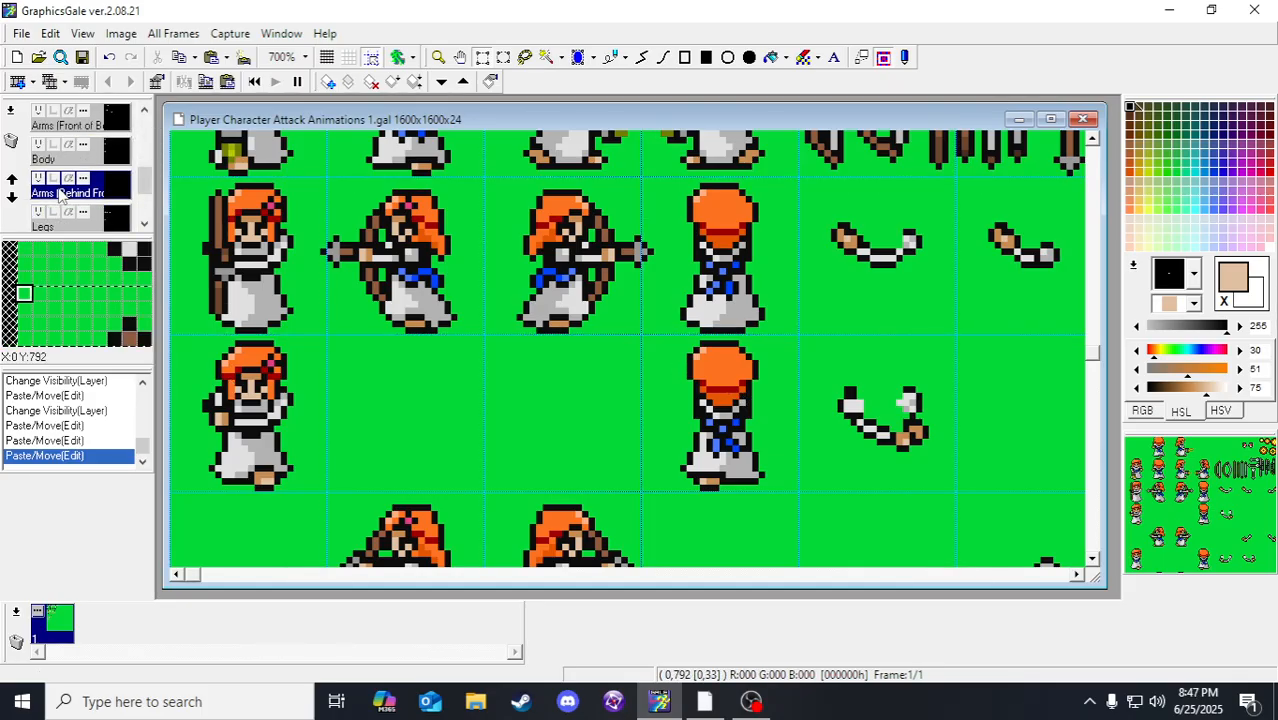
pyautogui.scroll(1, 414, 300)
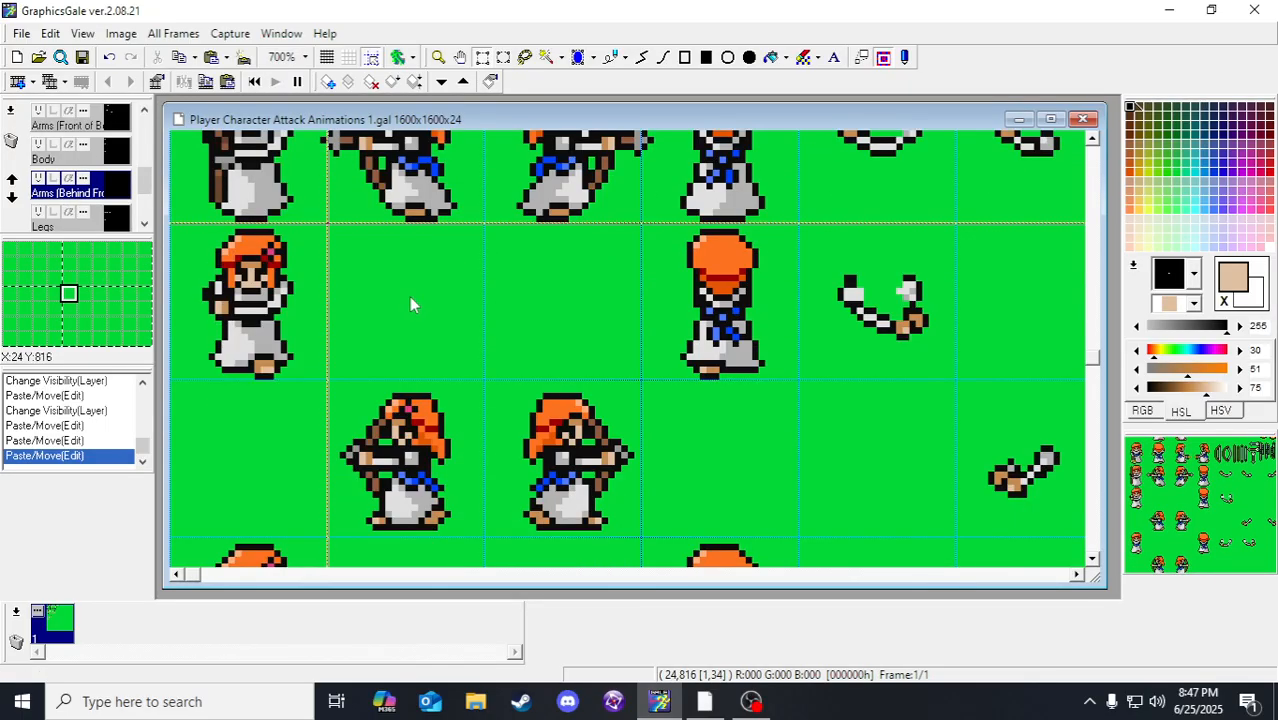
pyautogui.scroll(3, 100, 218)
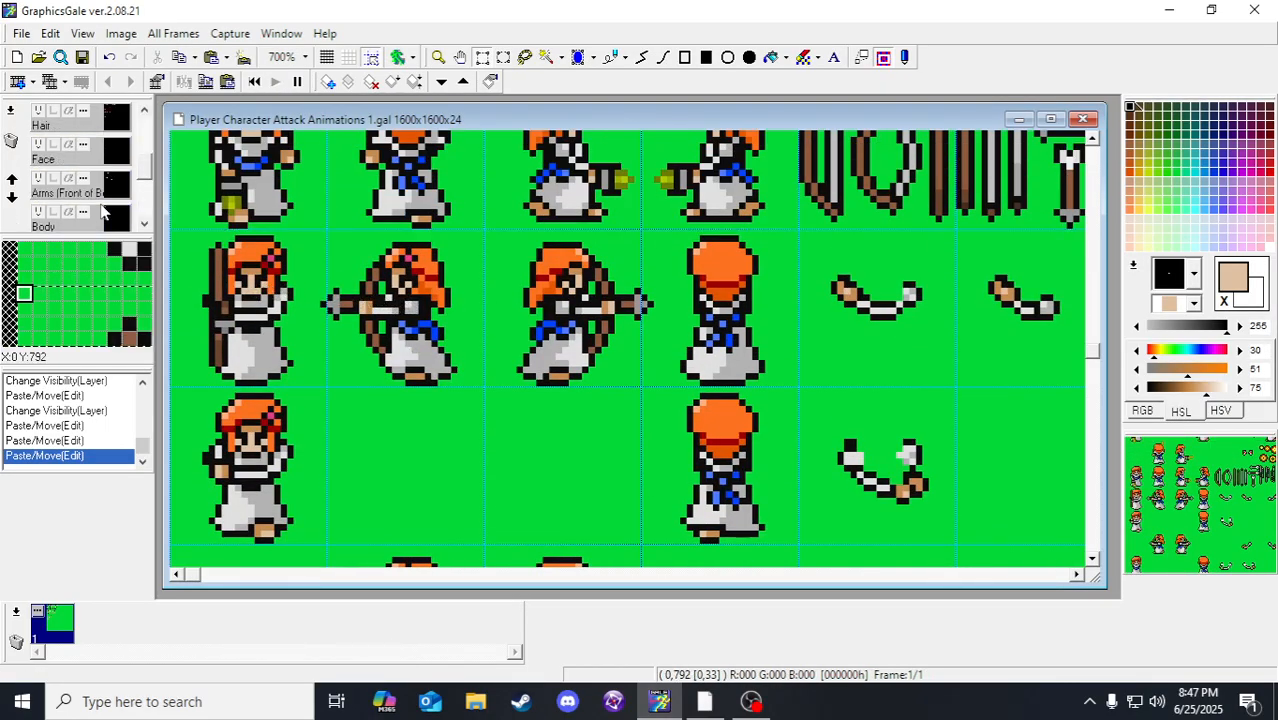
pyautogui.moveTo(701, 391); pyautogui.dragTo(808, 392)
pyautogui.scroll(-1, 104, 156)
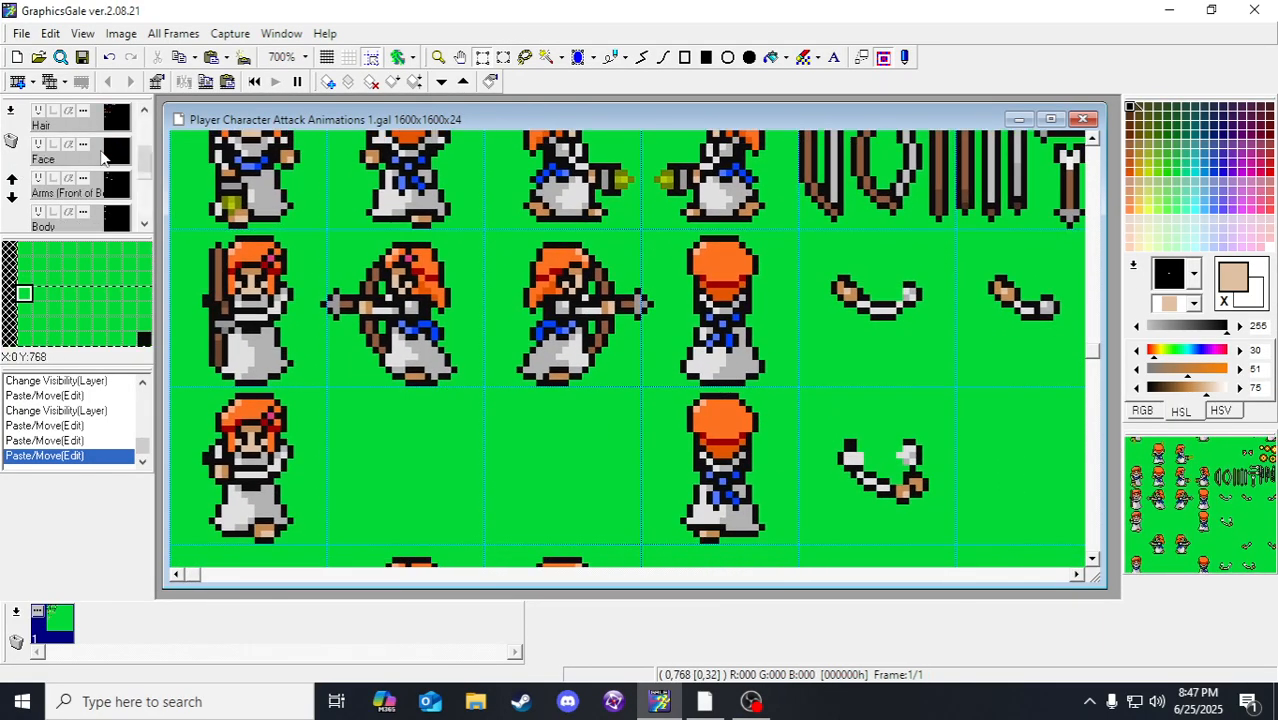
pyautogui.scroll(4, 104, 156)
pyautogui.click(100, 193)
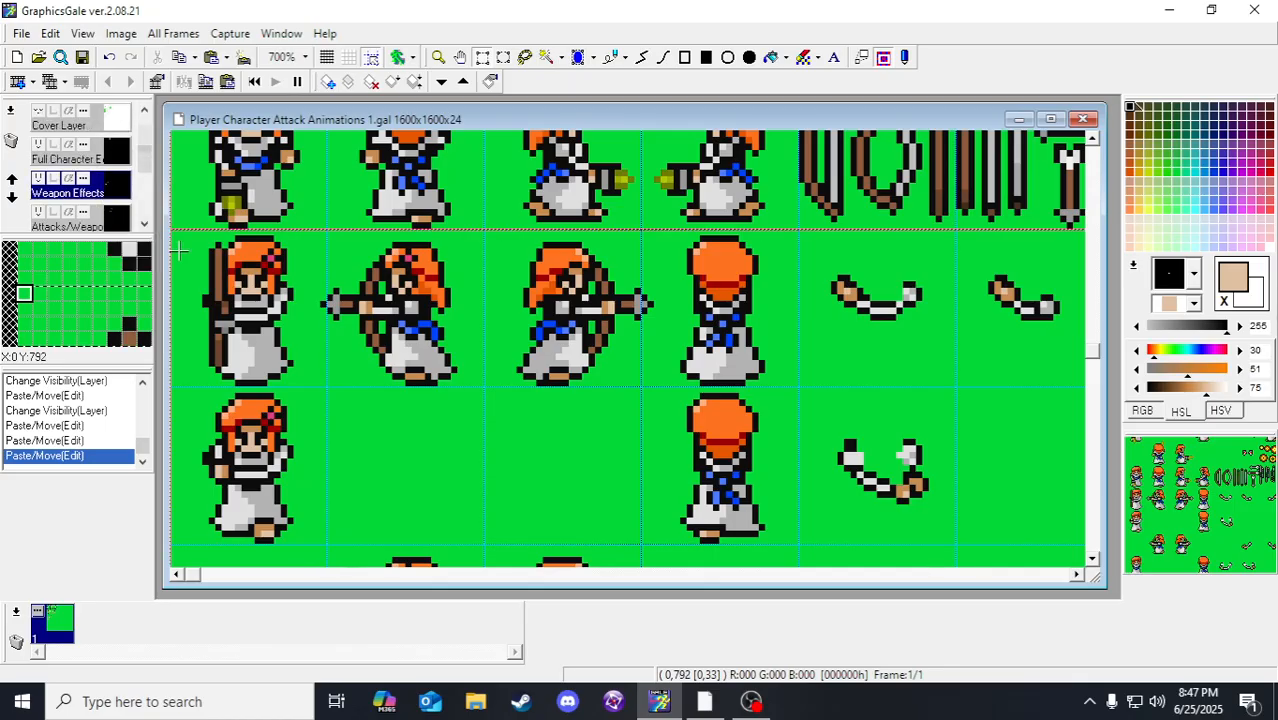
pyautogui.click(108, 224)
pyautogui.click(250, 305)
pyautogui.scroll(-1, 250, 305)
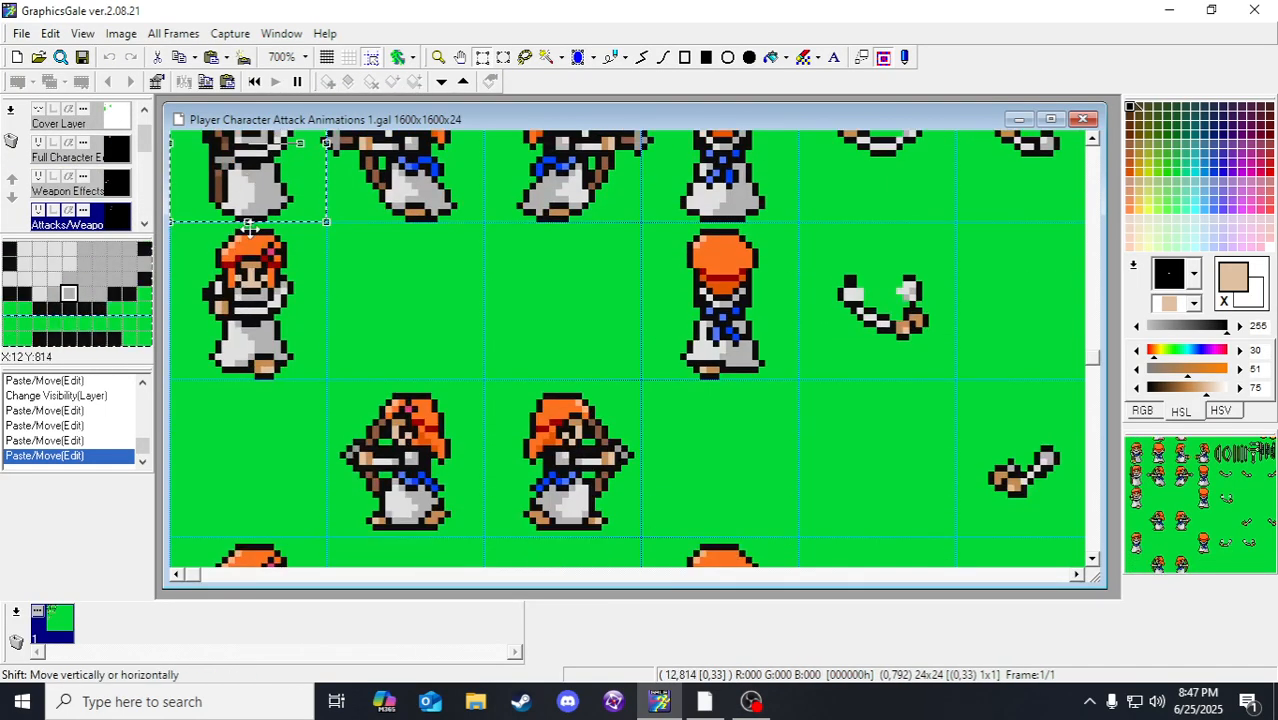
# Step: Copy the straight vertical bow from the loose weapon sprites, place it beside the lower front-facing pose, and save the sheet
pyautogui.moveTo(537, 282); pyautogui.dragTo(459, 392)
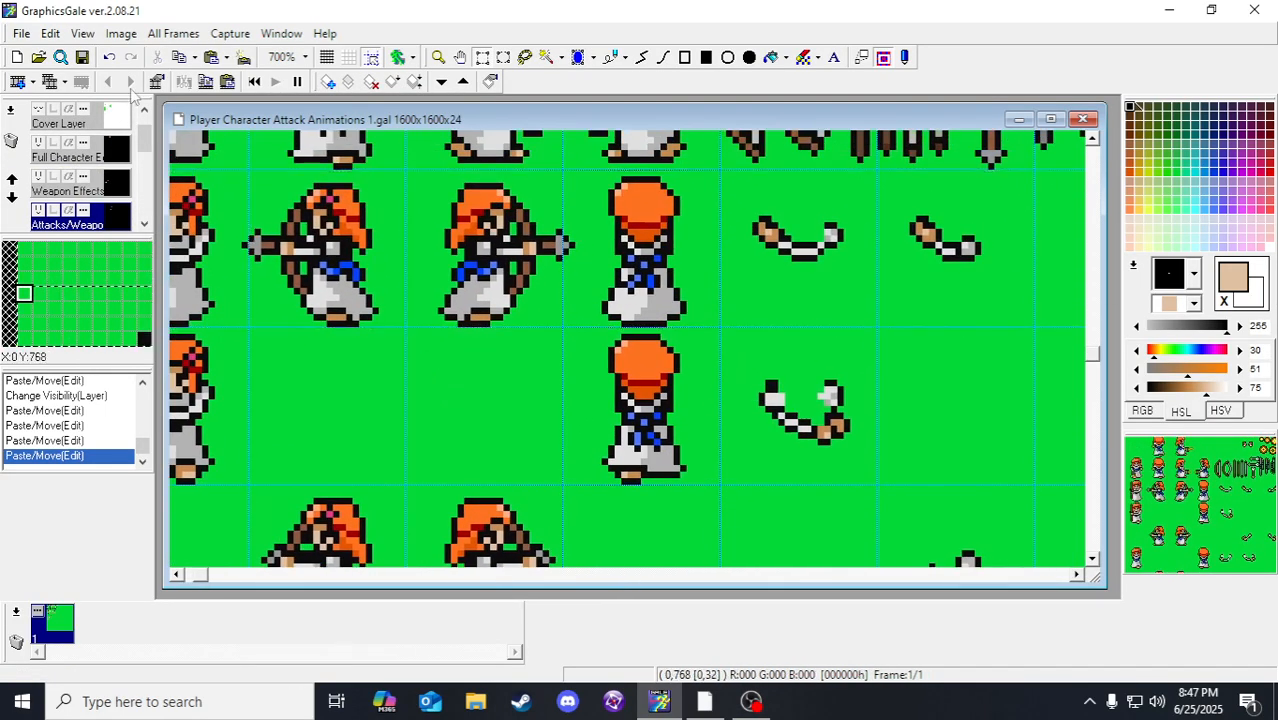
pyautogui.scroll(3, 760, 170)
pyautogui.click(371, 57)
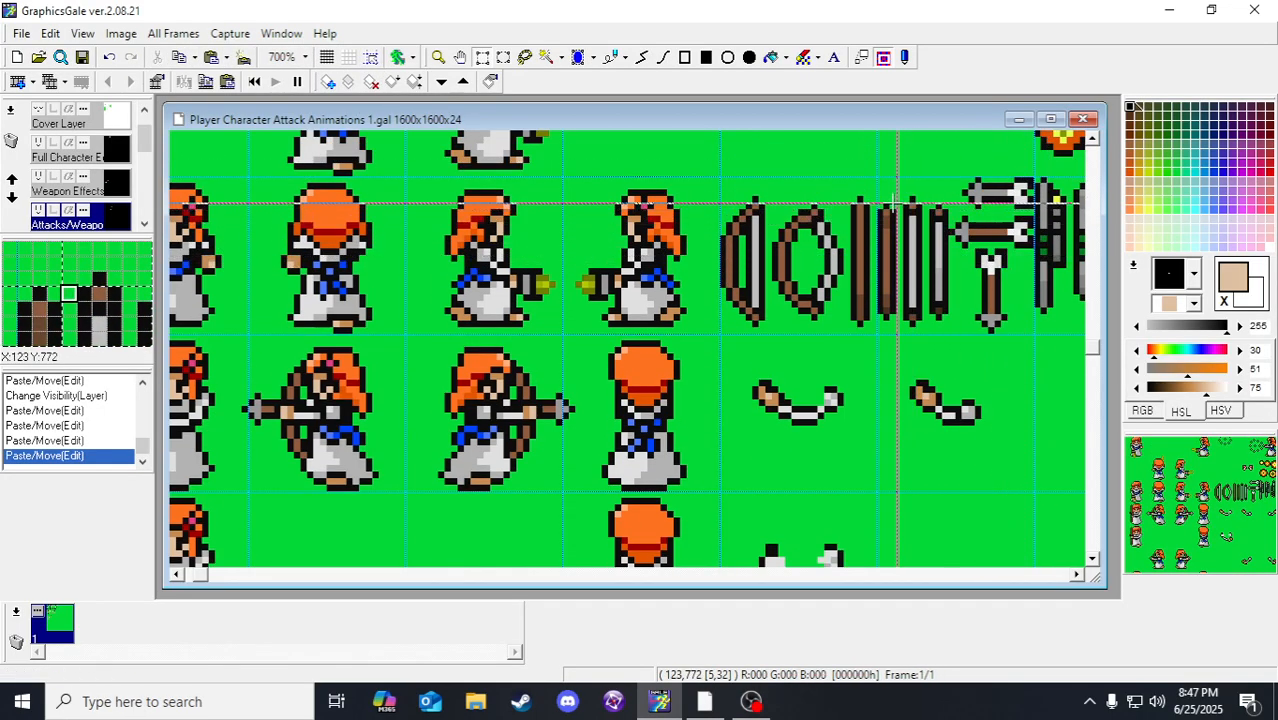
pyautogui.moveTo(878, 197); pyautogui.dragTo(280, 513)
pyautogui.moveTo(494, 510); pyautogui.dragTo(573, 391)
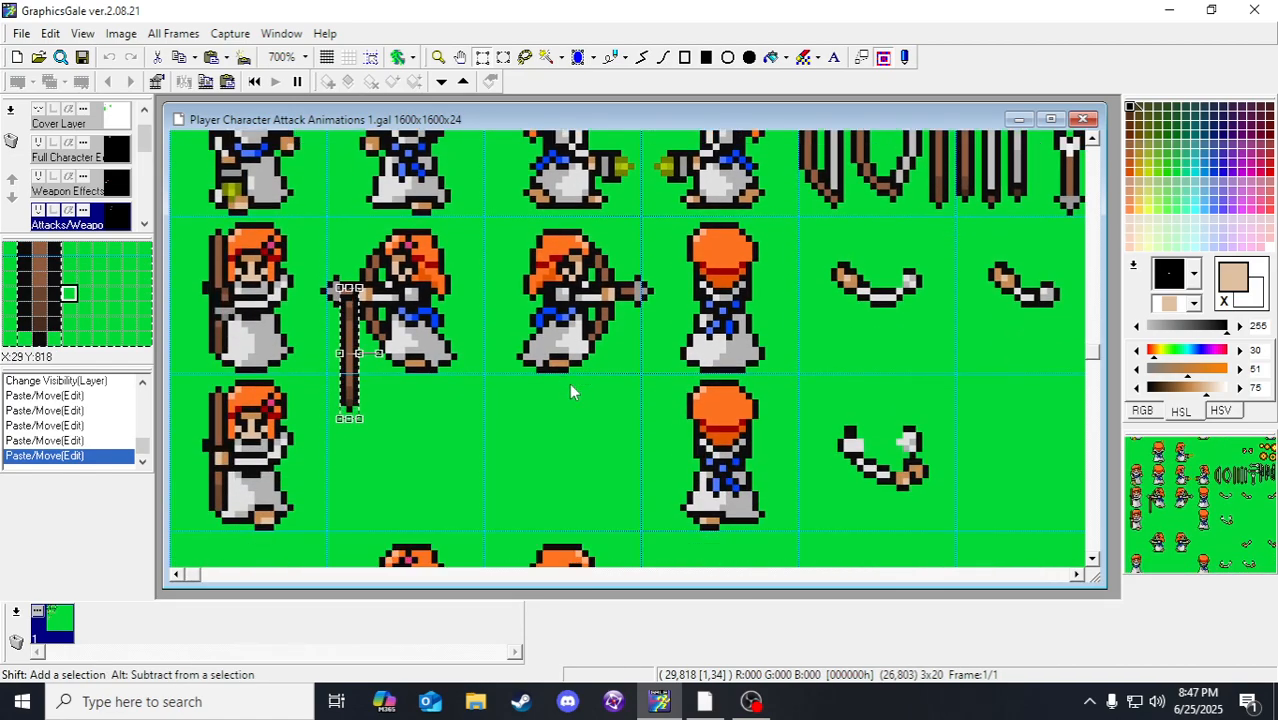
pyautogui.moveTo(344, 385); pyautogui.dragTo(192, 481)
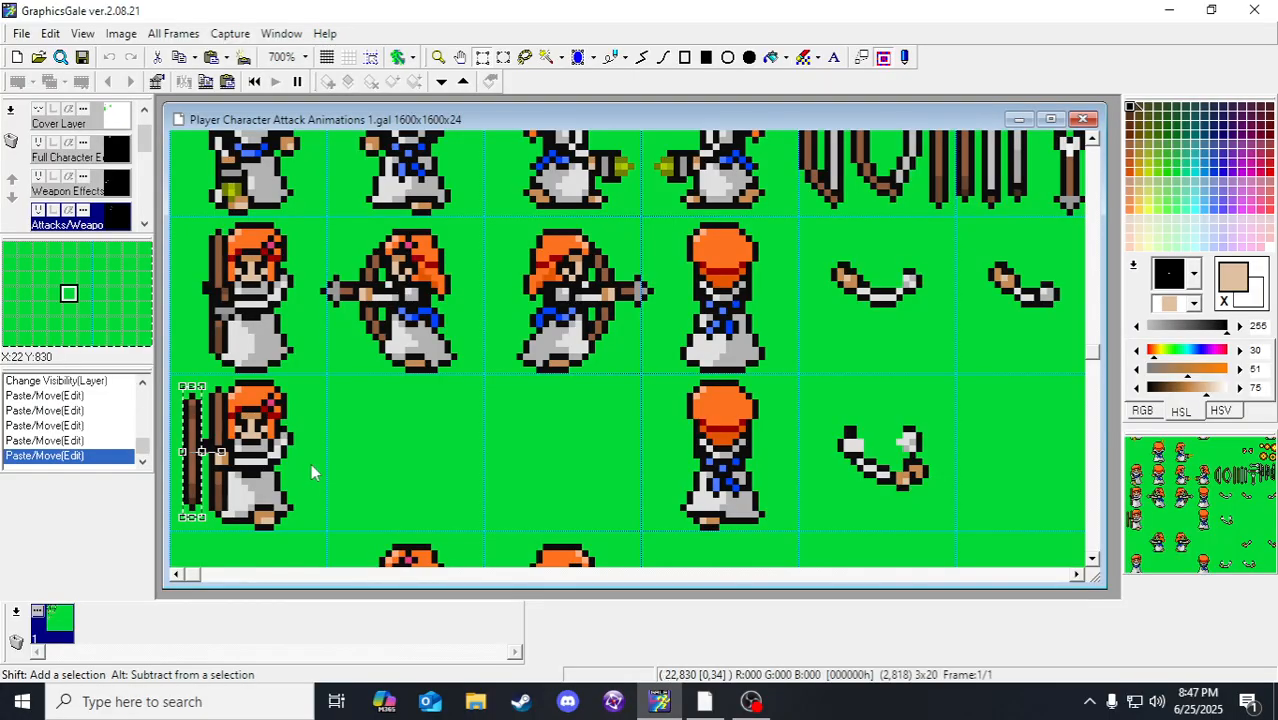
pyautogui.scroll(-2, 368, 410)
pyautogui.click(405, 458)
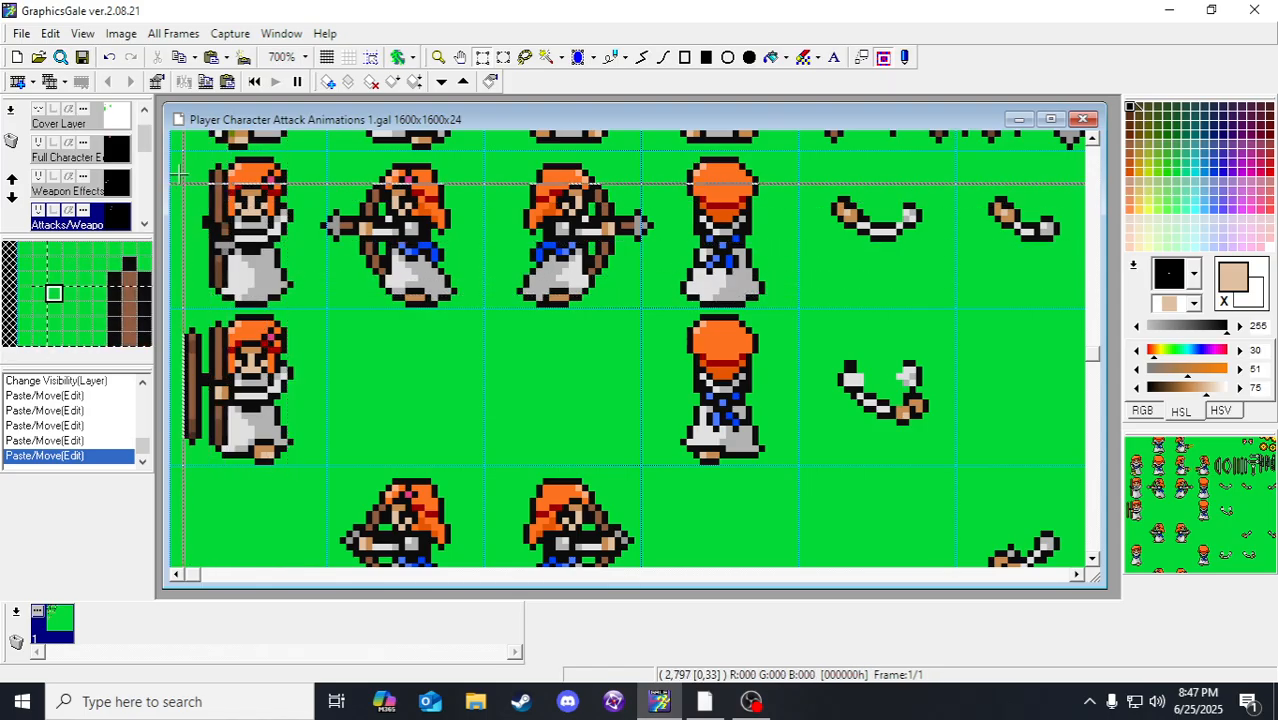
pyautogui.click(82, 57)
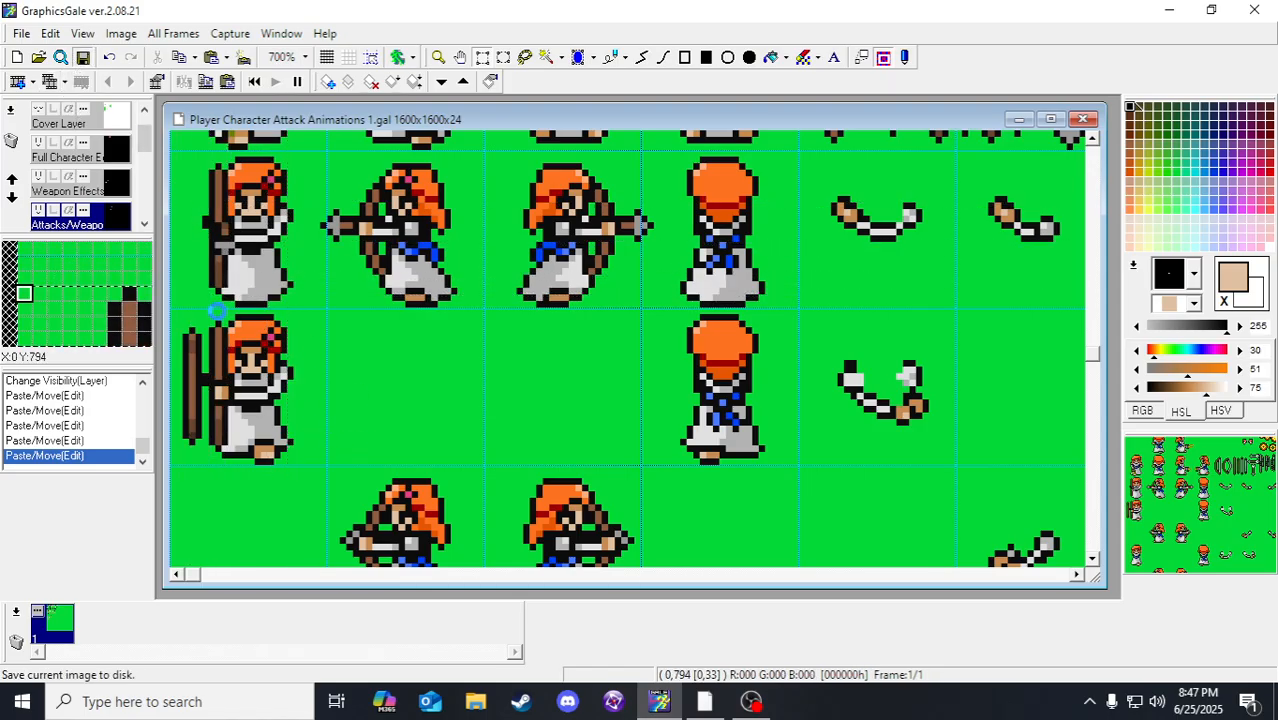
# Step: Shift both vertical bows in the lower front-facing frame right so the newly placed one overlaps the character's hand
pyautogui.moveTo(188, 315); pyautogui.dragTo(268, 485)
pyautogui.press('Right')
pyautogui.press('Right')
pyautogui.press('Right')
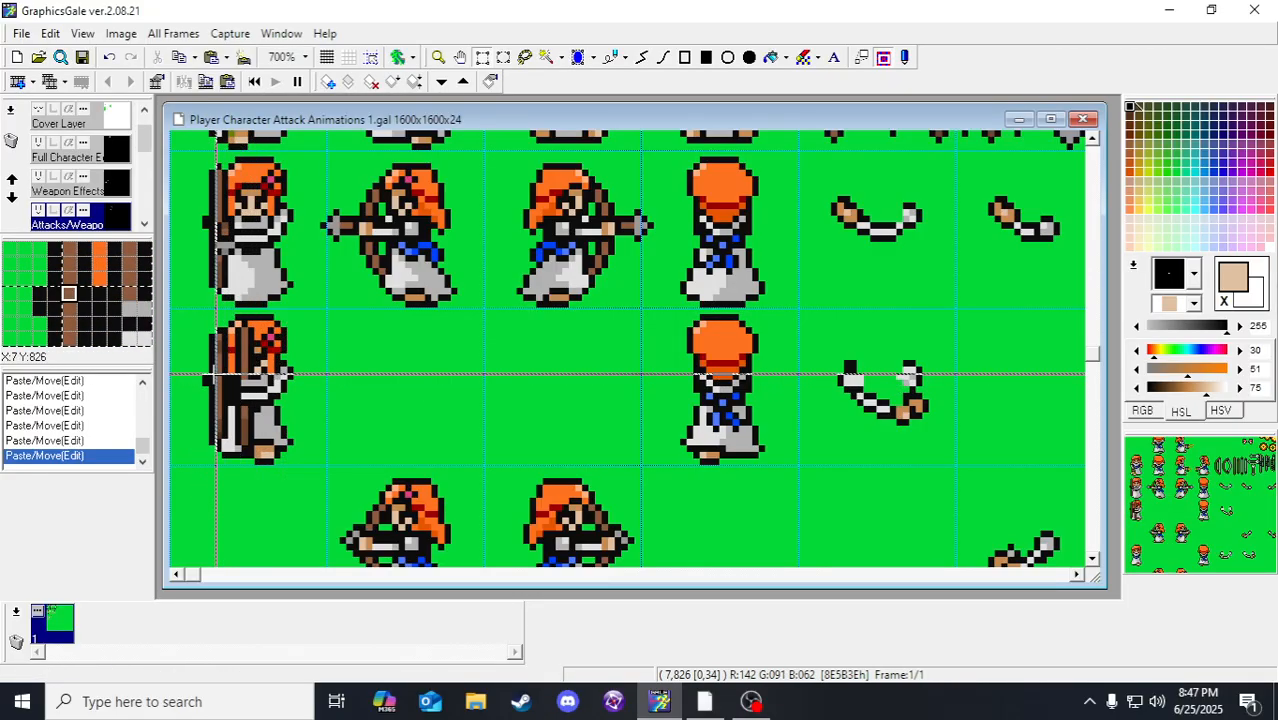
# Step: Try clearing a small block of the new bow's pixels over the hand, and undo the deletion
pyautogui.moveTo(214, 377); pyautogui.dragTo(235, 399)
pyautogui.press('Delete')
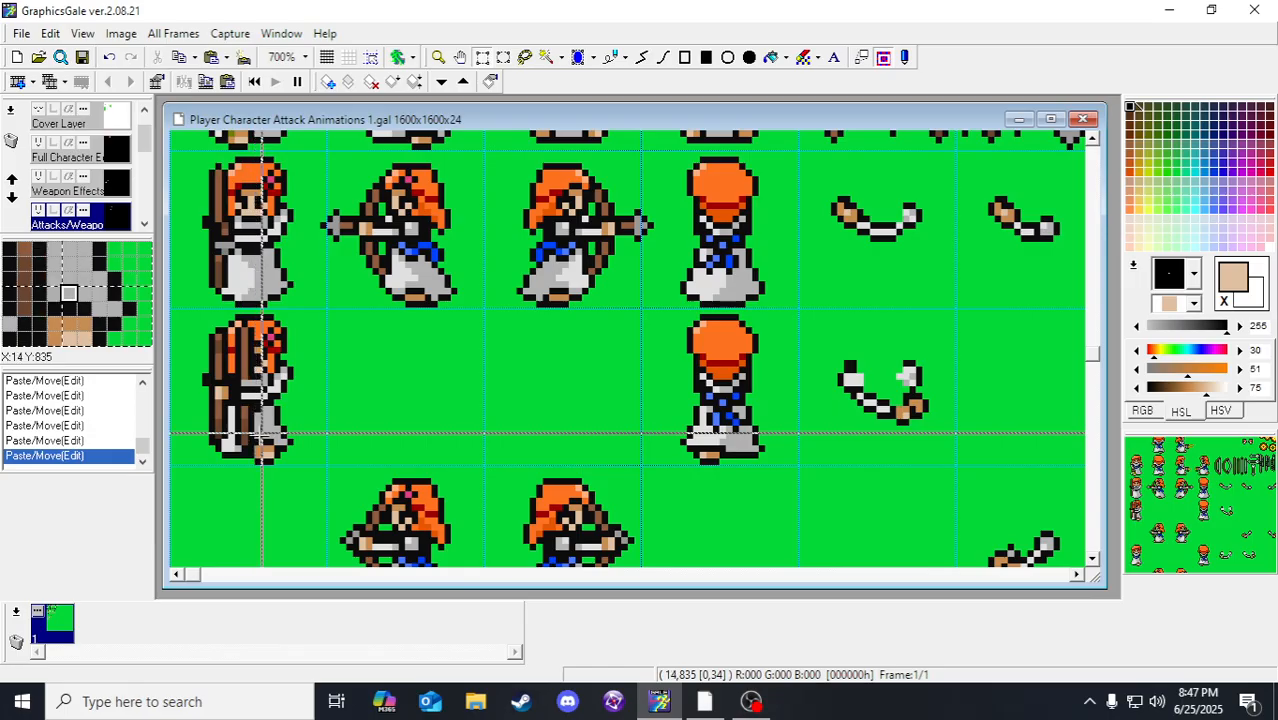
pyautogui.hotkey('ctrl', 'z')
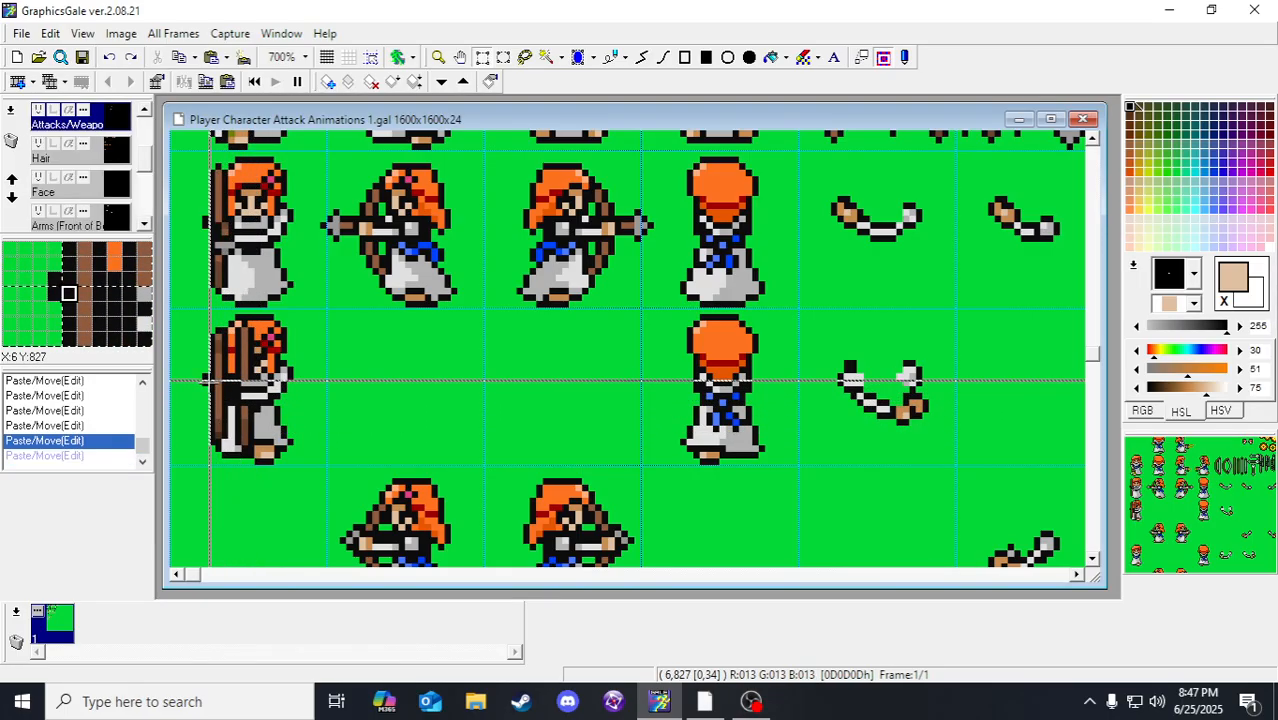
# Step: Clear the new bow's pixels over the hand, remove the redundant second bow from the lower front-facing frame, and save the sheet
pyautogui.moveTo(216, 381); pyautogui.dragTo(236, 407)
pyautogui.press('Delete')
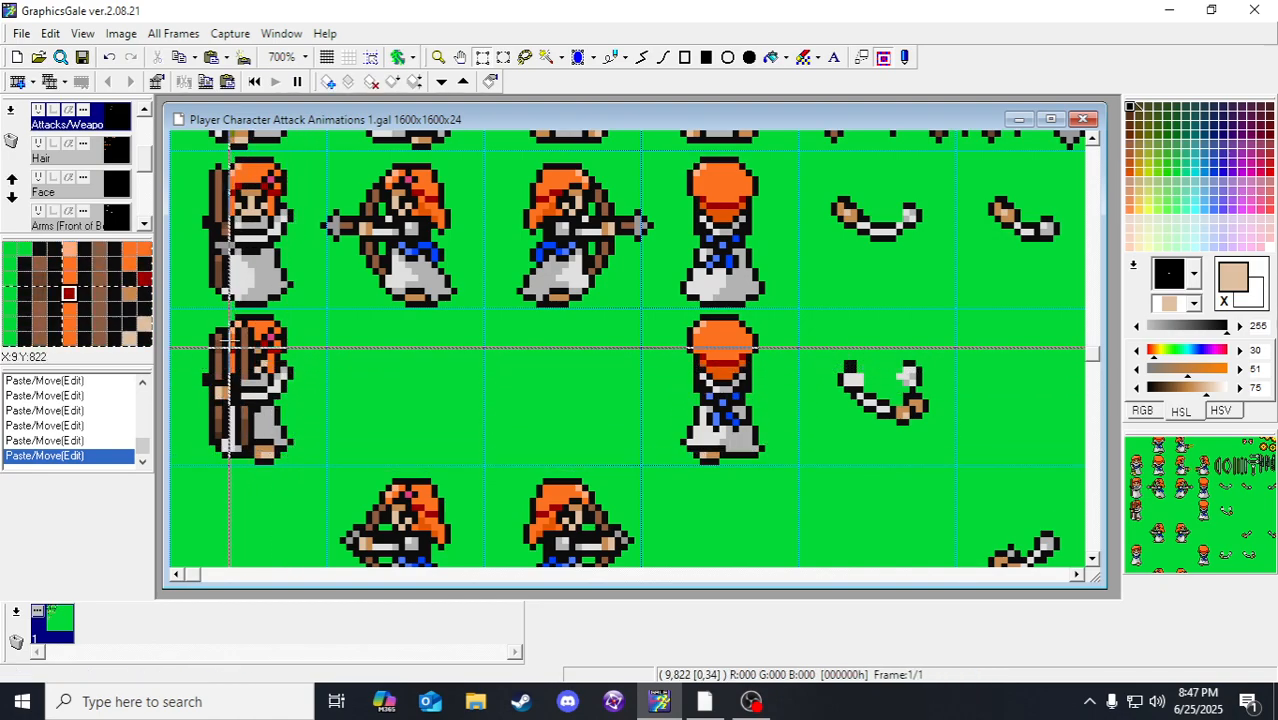
pyautogui.moveTo(230, 320); pyautogui.dragTo(273, 478)
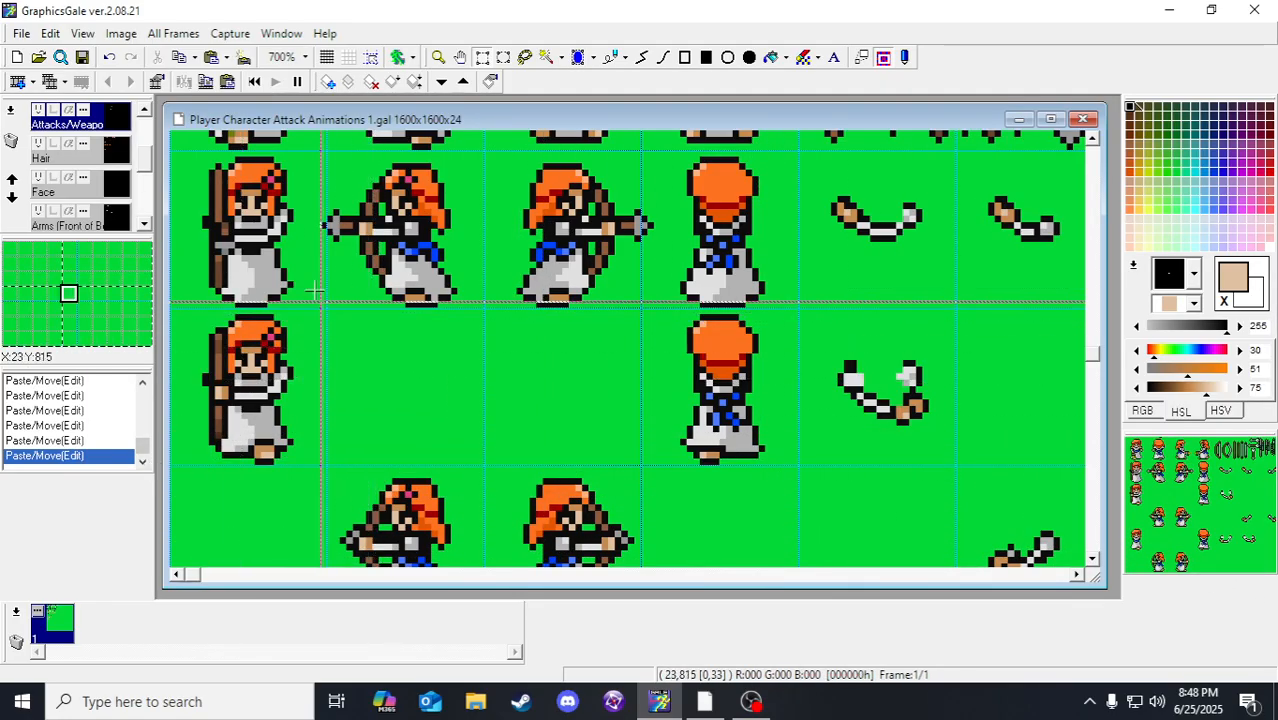
pyautogui.click(82, 57)
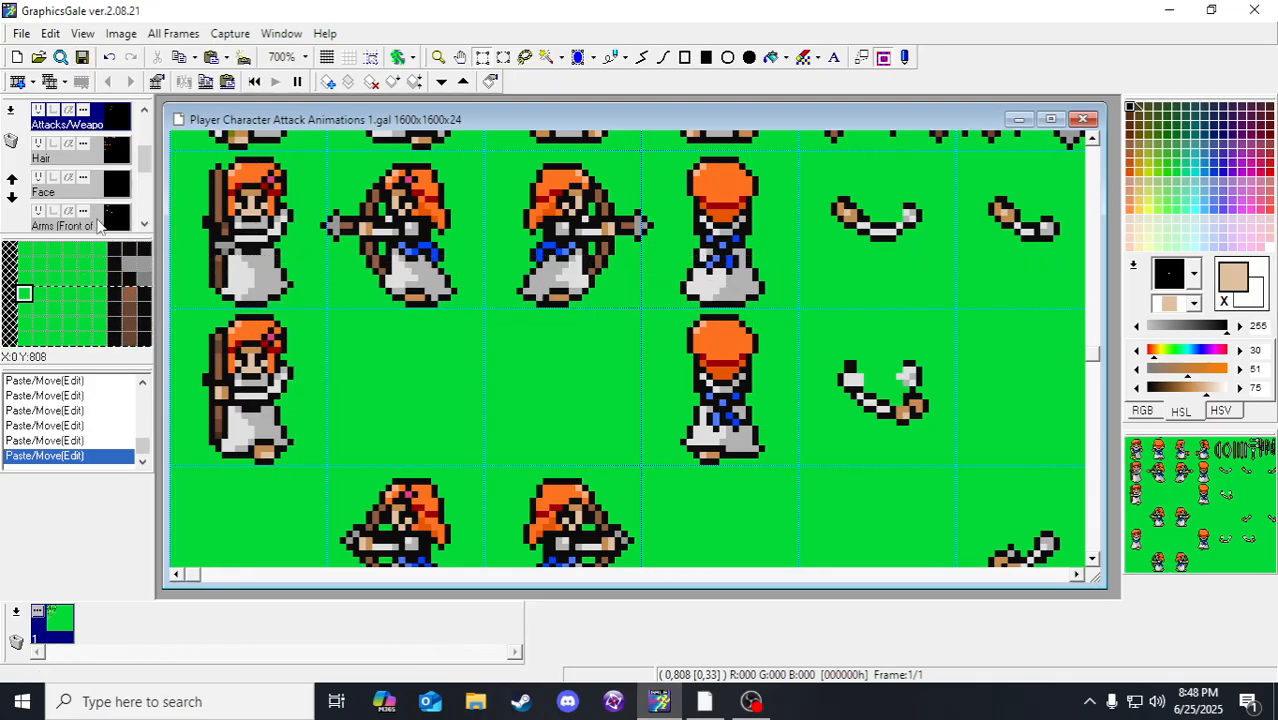
# Step: Copy the upper front-facing bow pose's Weapon Effects layer cell into the frame below
pyautogui.scroll(1, 85, 195)
pyautogui.scroll(1, 85, 195)
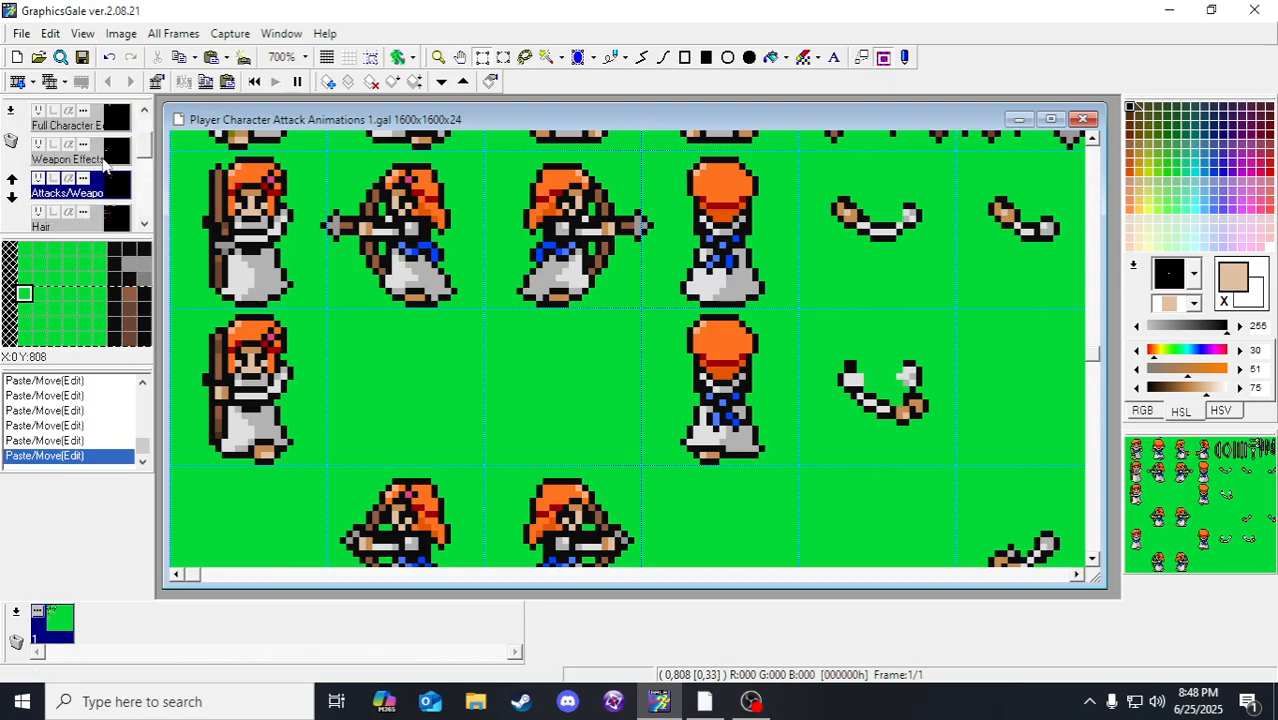
pyautogui.click(104, 163)
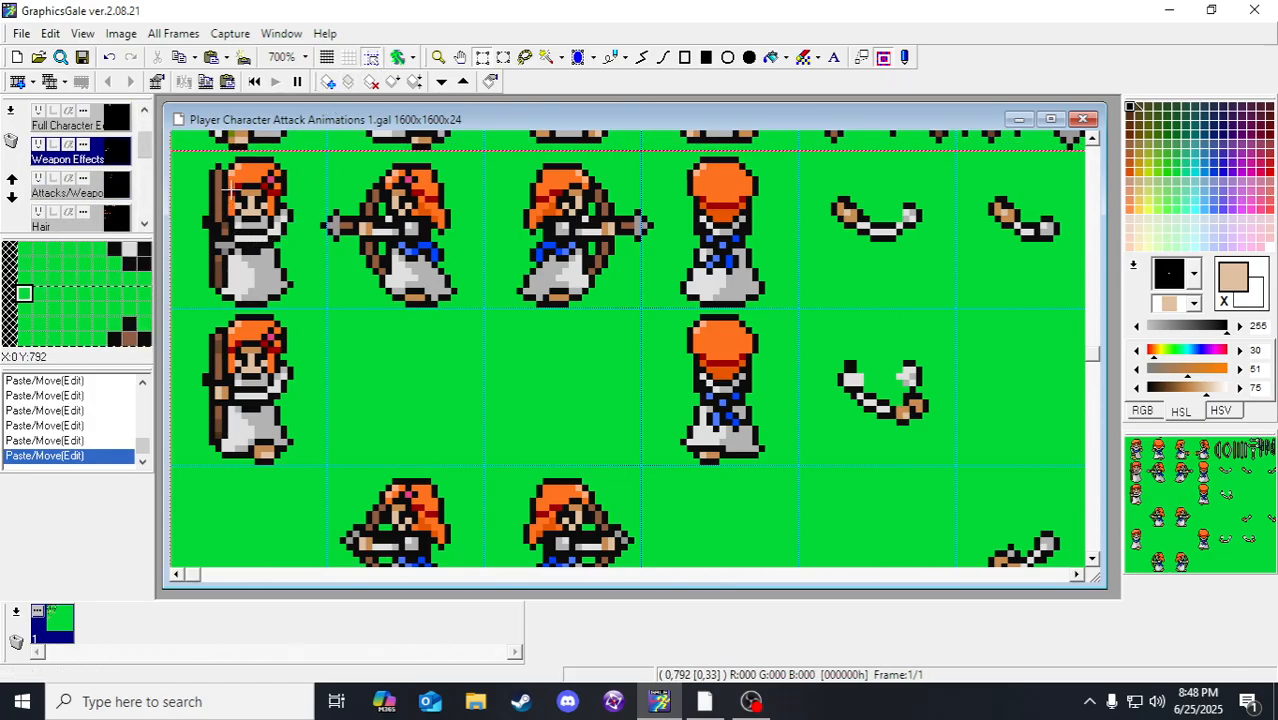
pyautogui.click(262, 352)
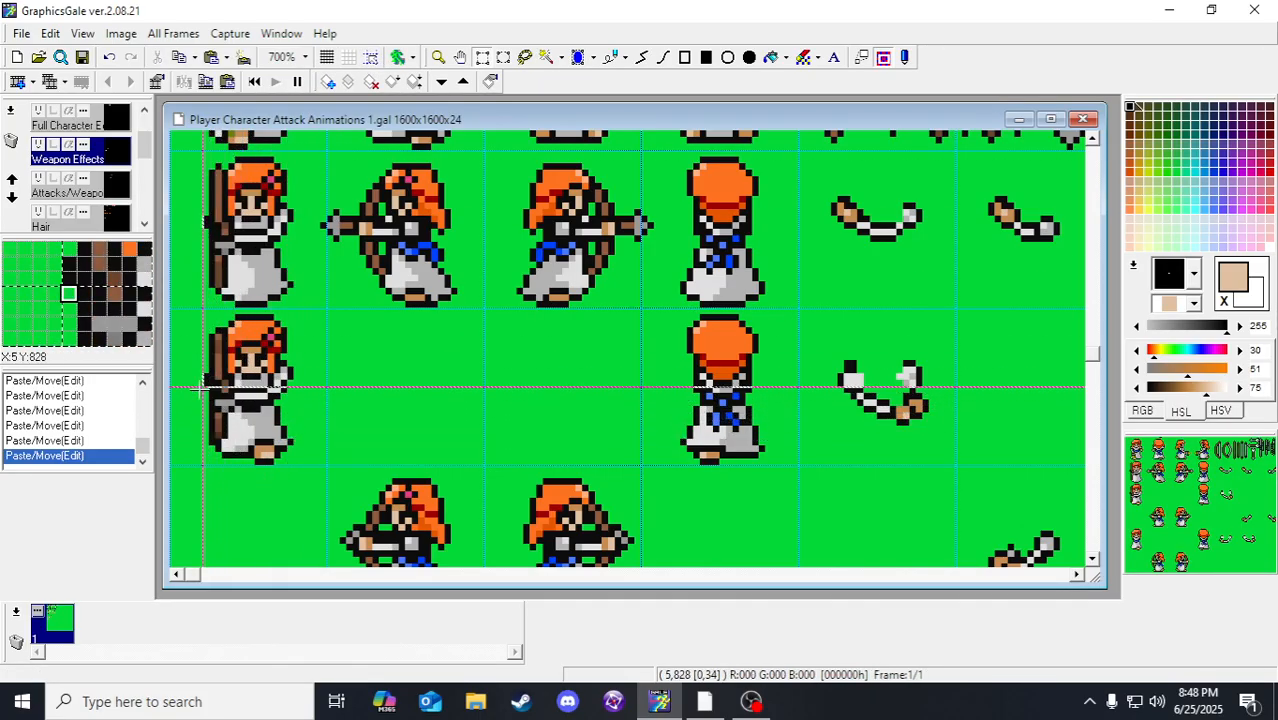
# Step: Move the lower front-facing pose's Weapon Effects pixels across the forearm area down by one pixel
pyautogui.moveTo(200, 393); pyautogui.dragTo(312, 450)
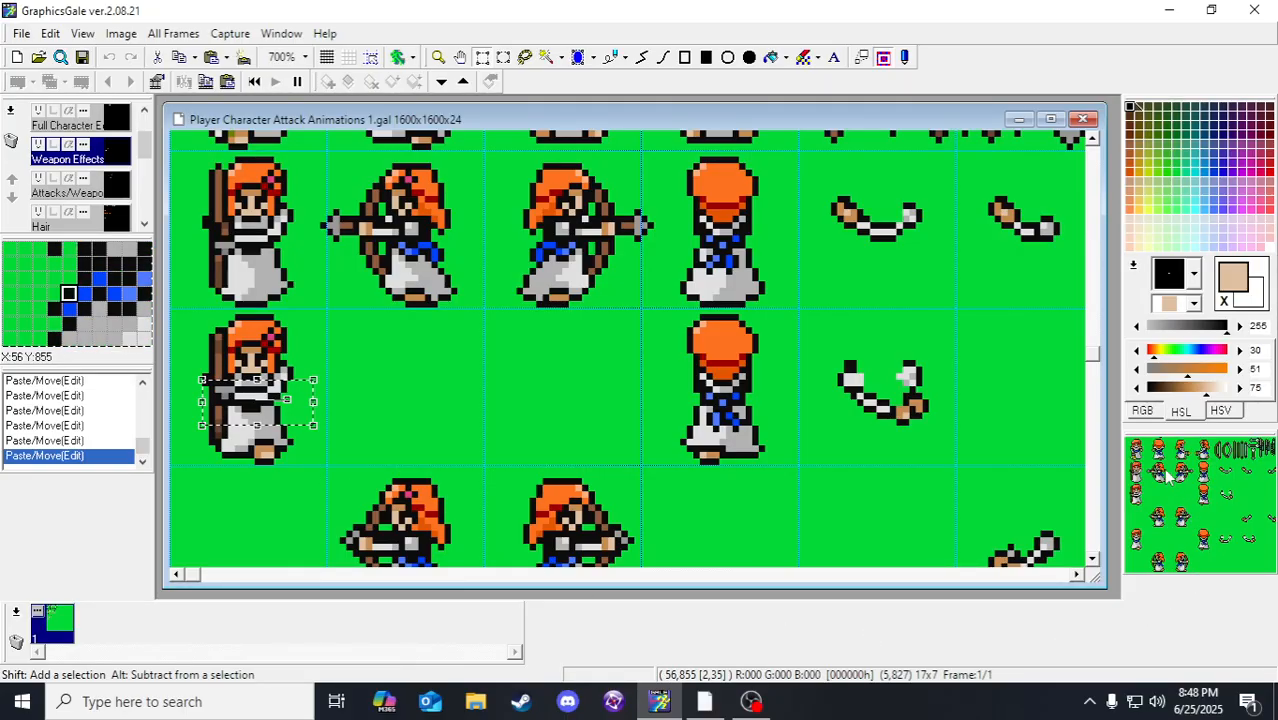
pyautogui.press('Down')
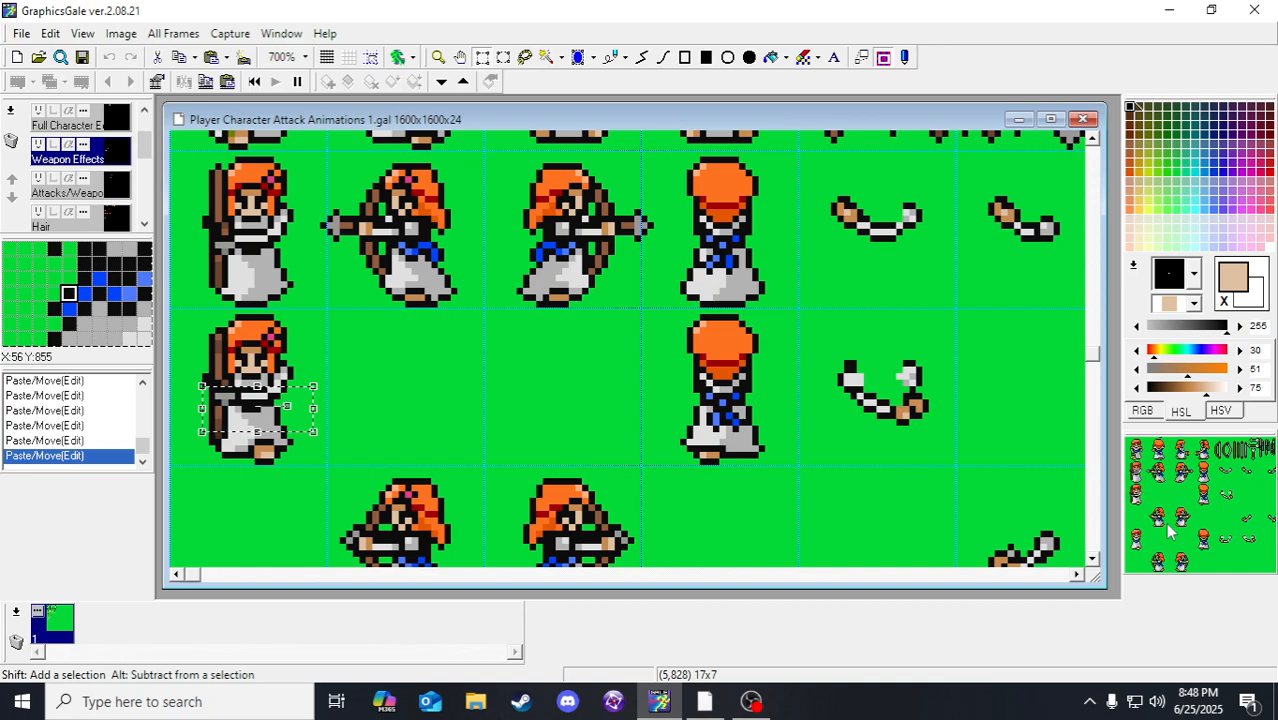
pyautogui.press('Up')
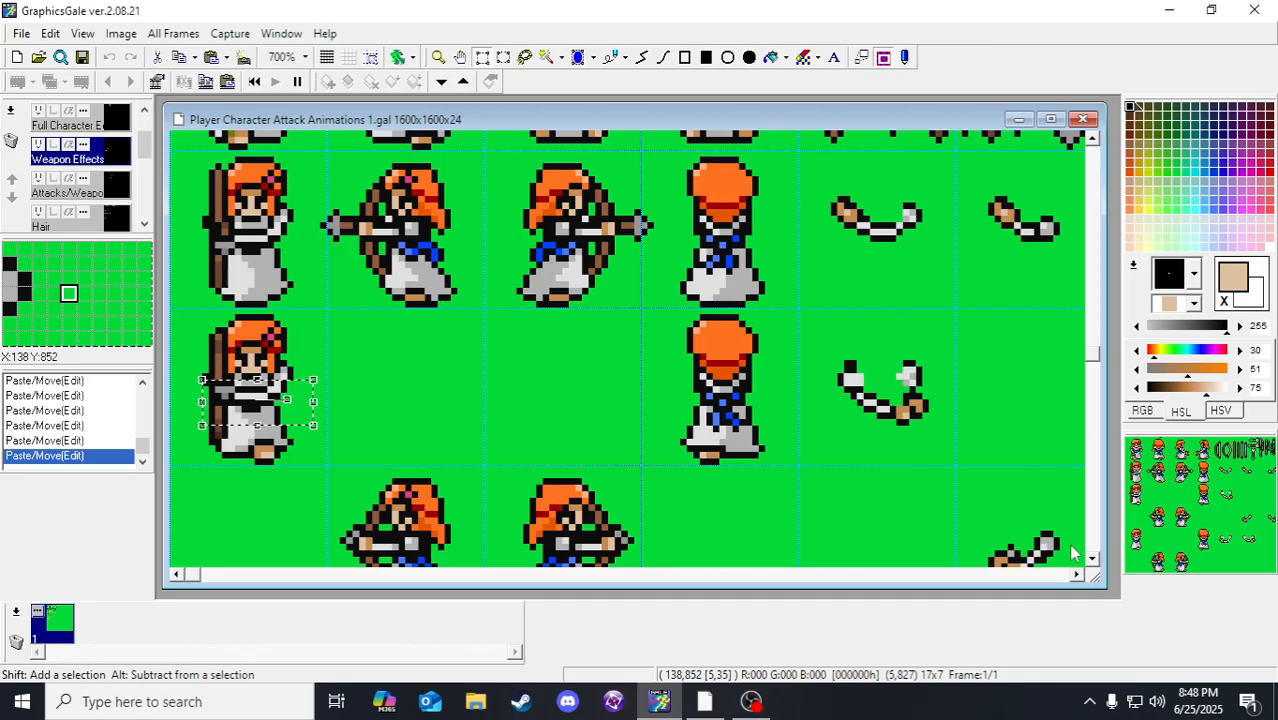
pyautogui.press('Down')
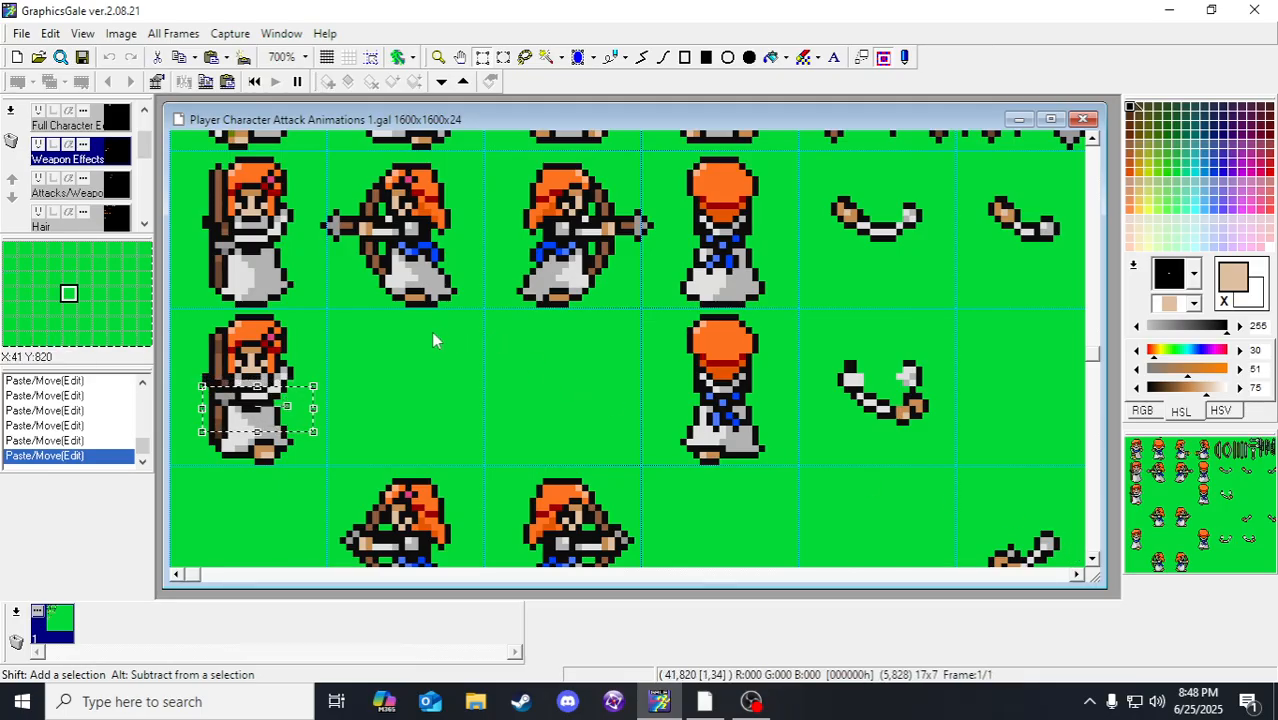
pyautogui.click(390, 334)
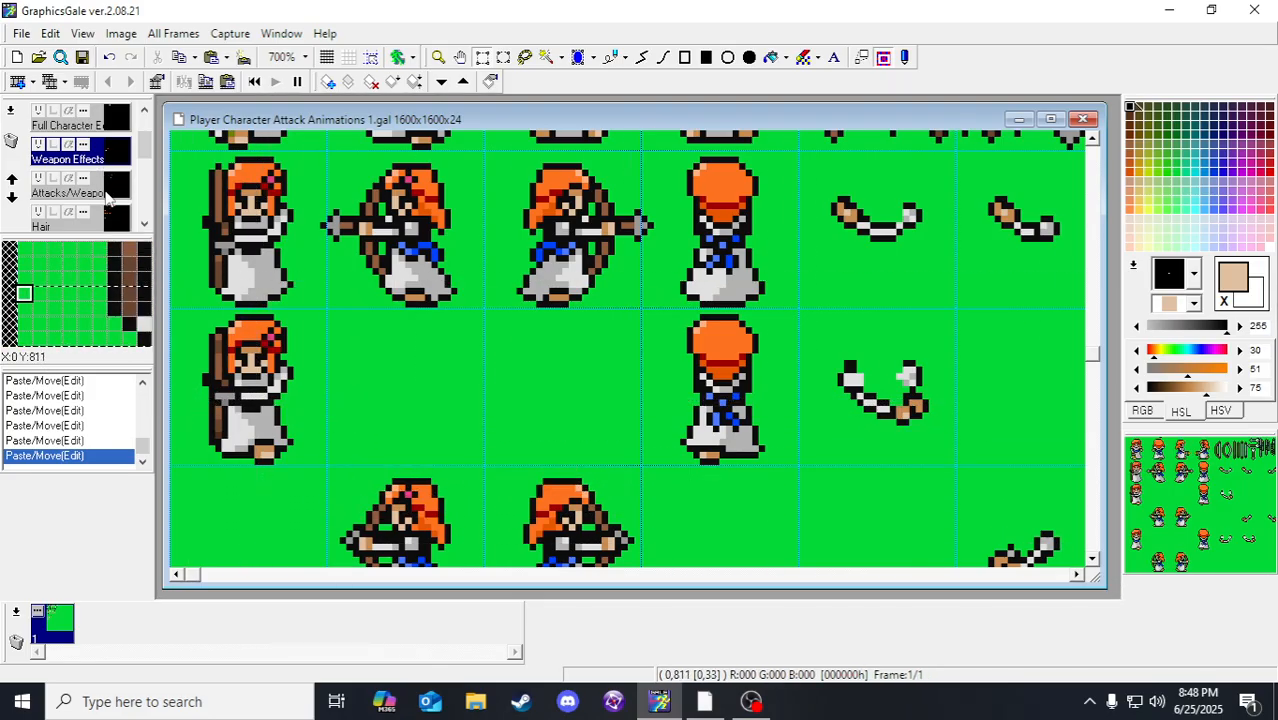
# Step: Adjust the elbow pixels beside the lower front-facing bow on the behind arms layer and save the sheet
pyautogui.scroll(-2, 108, 195)
pyautogui.click(116, 161)
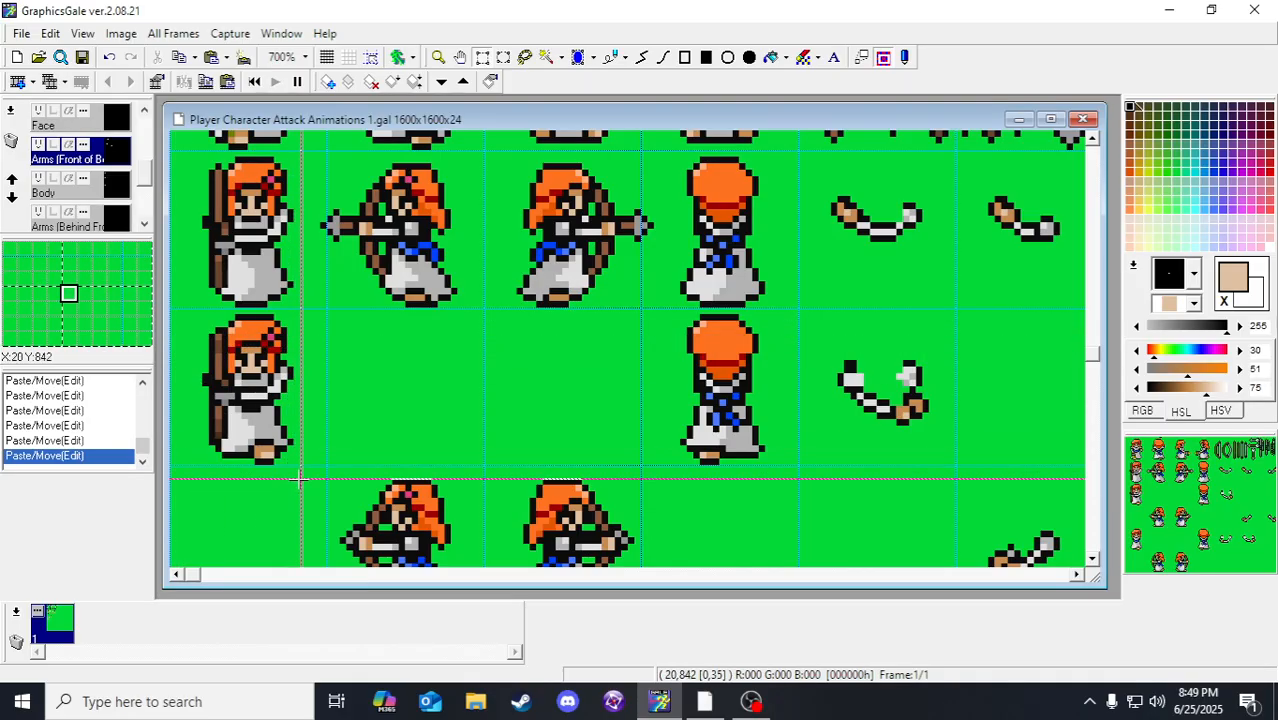
pyautogui.scroll(-2, 110, 200)
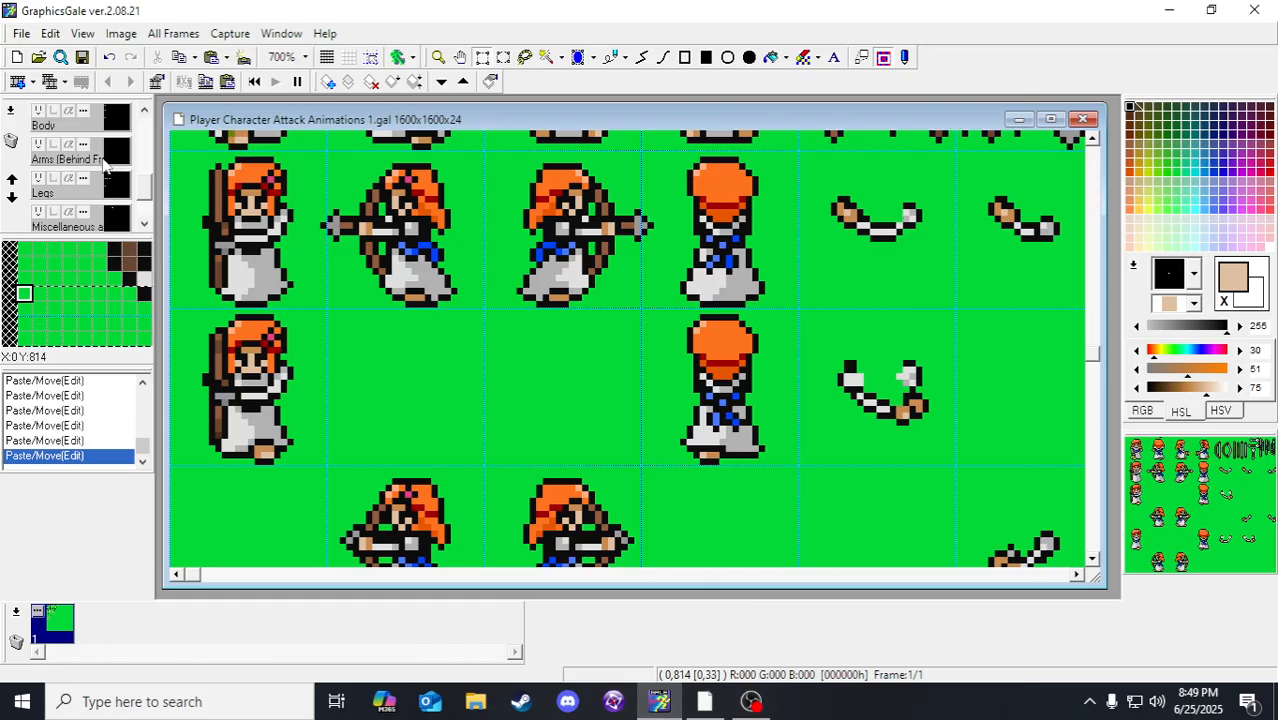
pyautogui.click(105, 157)
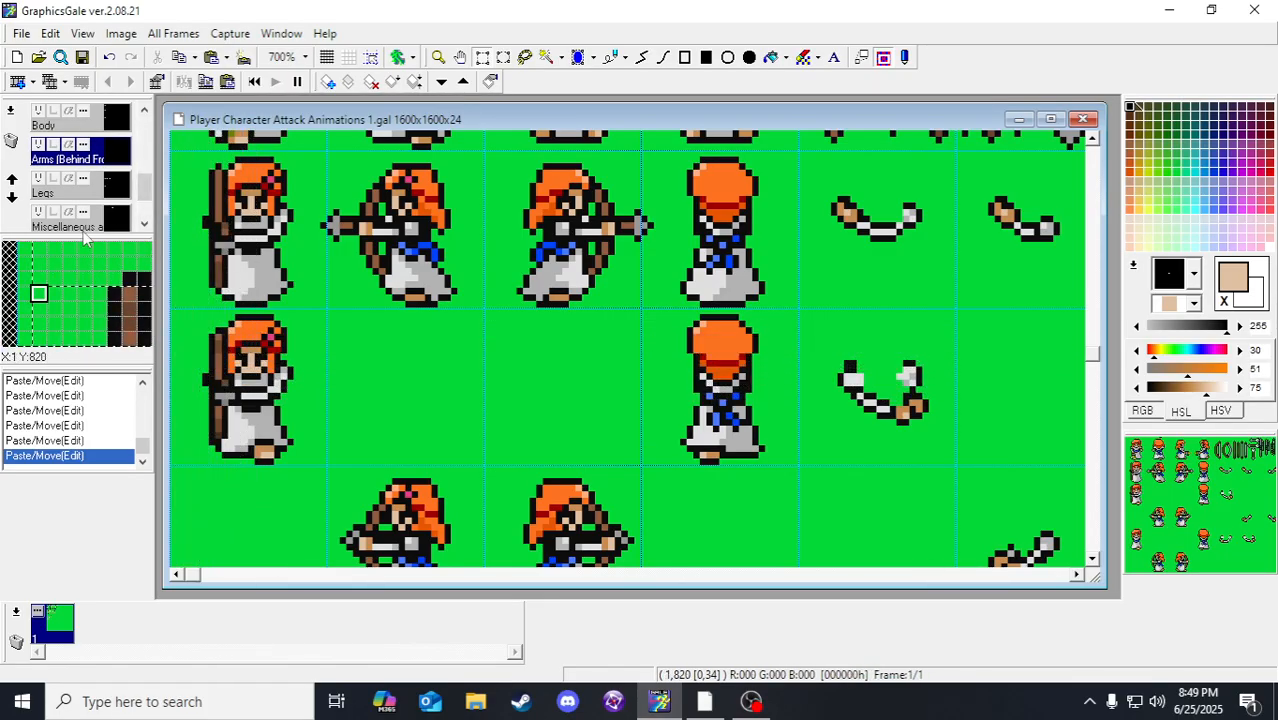
pyautogui.moveTo(197, 367); pyautogui.dragTo(209, 399)
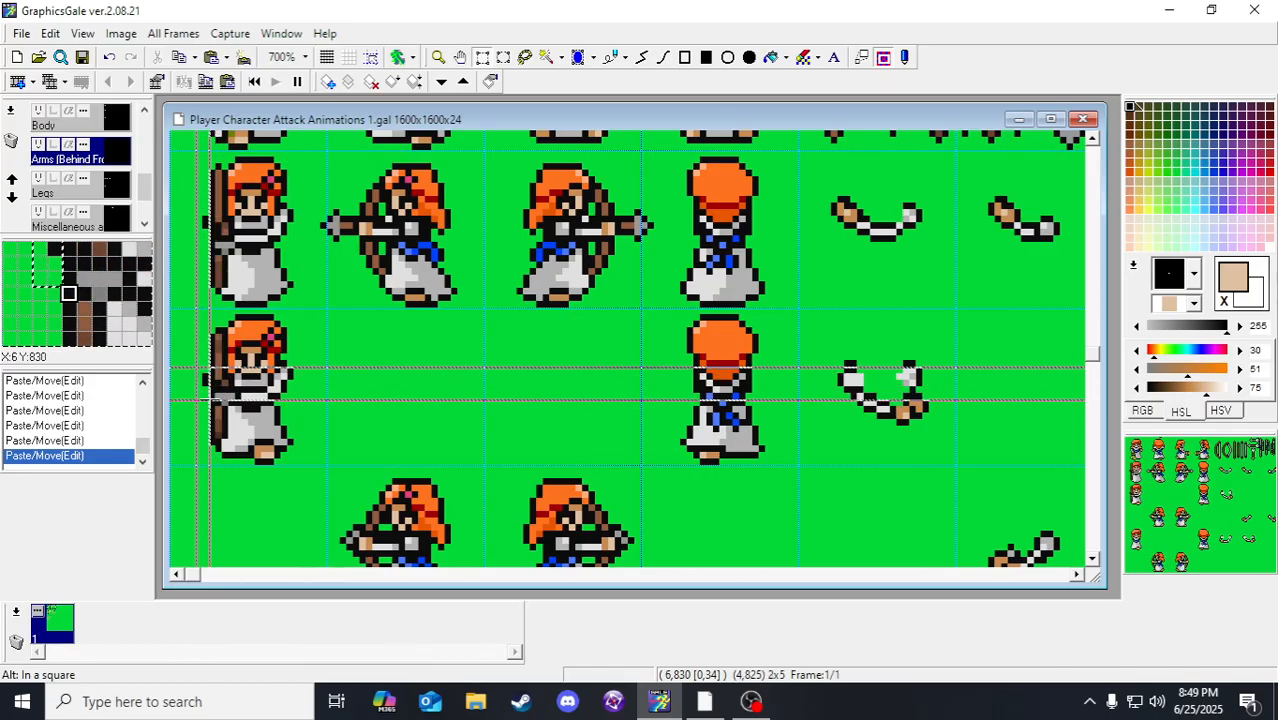
pyautogui.click(366, 394)
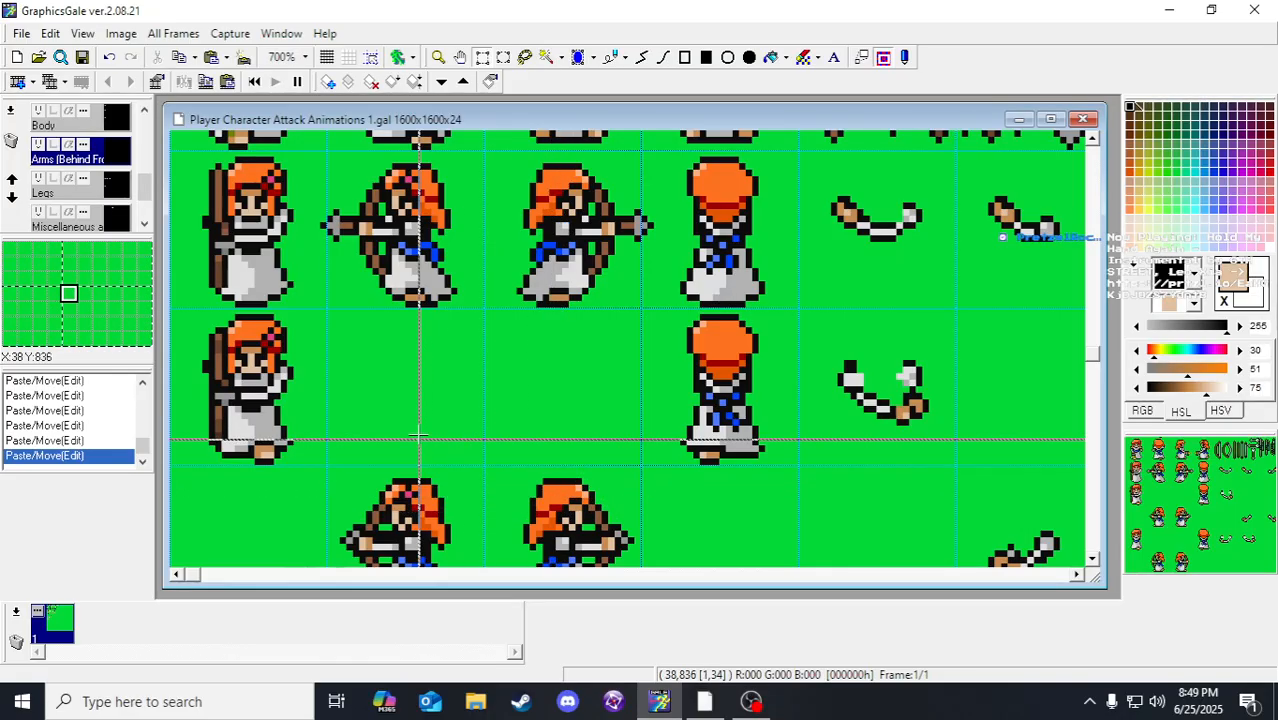
pyautogui.scroll(-5, 400, 434)
pyautogui.scroll(4, 362, 422)
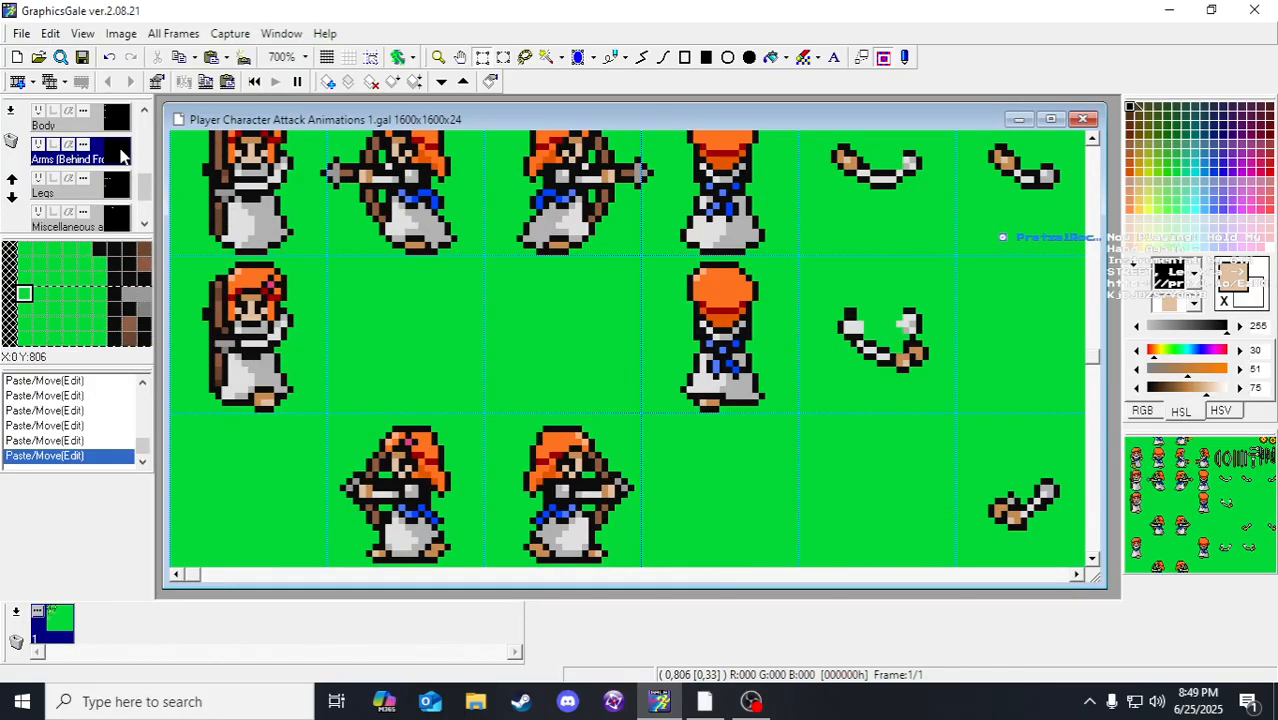
pyautogui.click(82, 57)
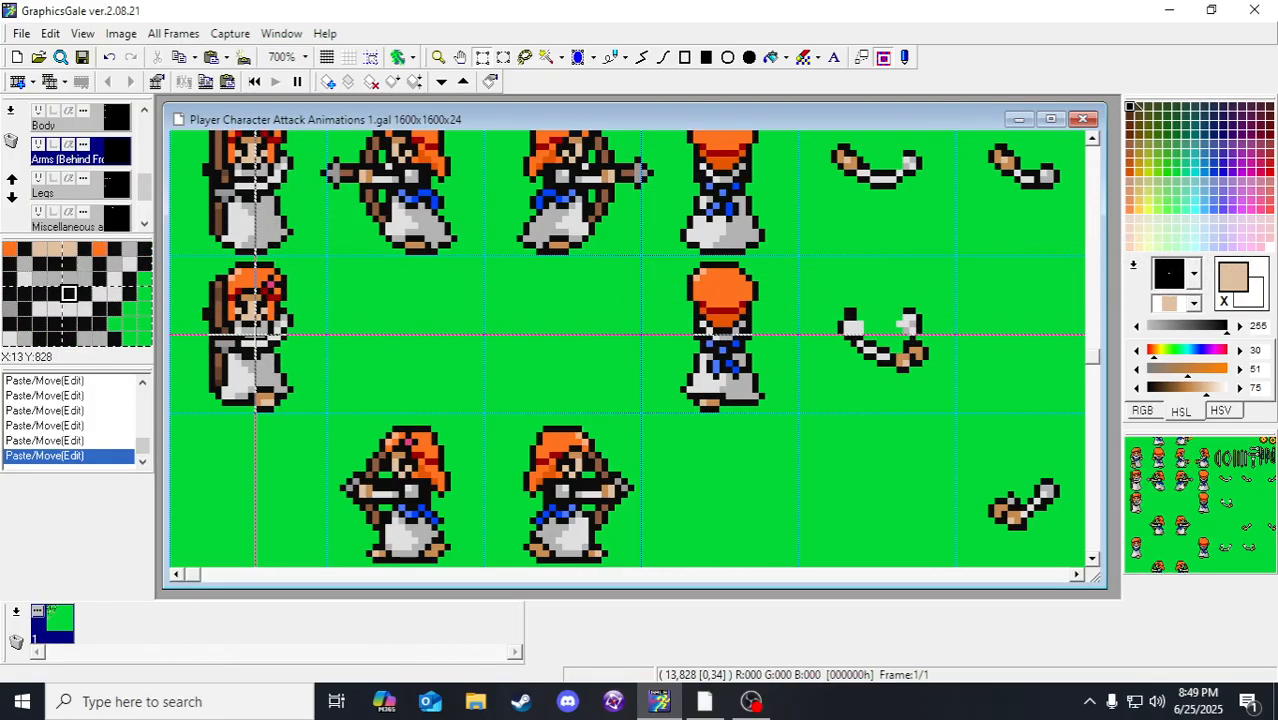
# Step: Try to shift small blocks of the lower front-facing bow pose's forearm left on the Arms (Front of Body) layer, and undo it
pyautogui.moveTo(255, 334); pyautogui.dragTo(326, 379)
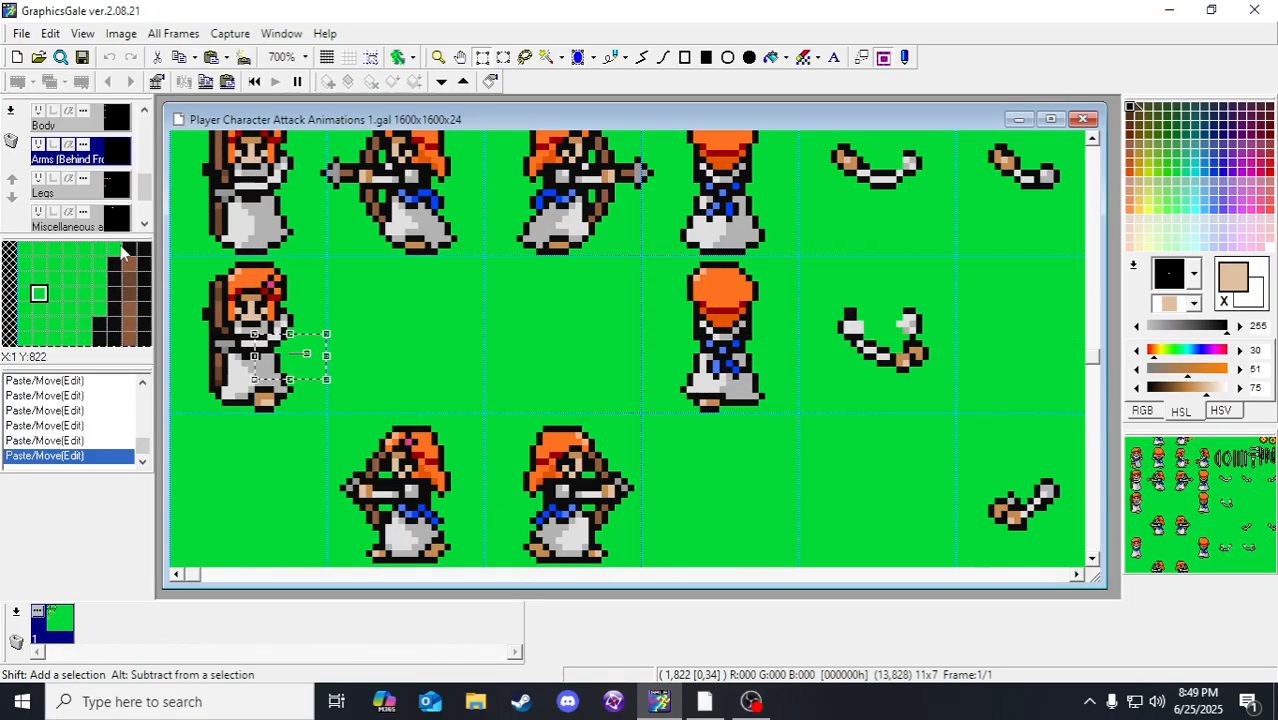
pyautogui.scroll(1, 86, 174)
pyautogui.click(70, 120)
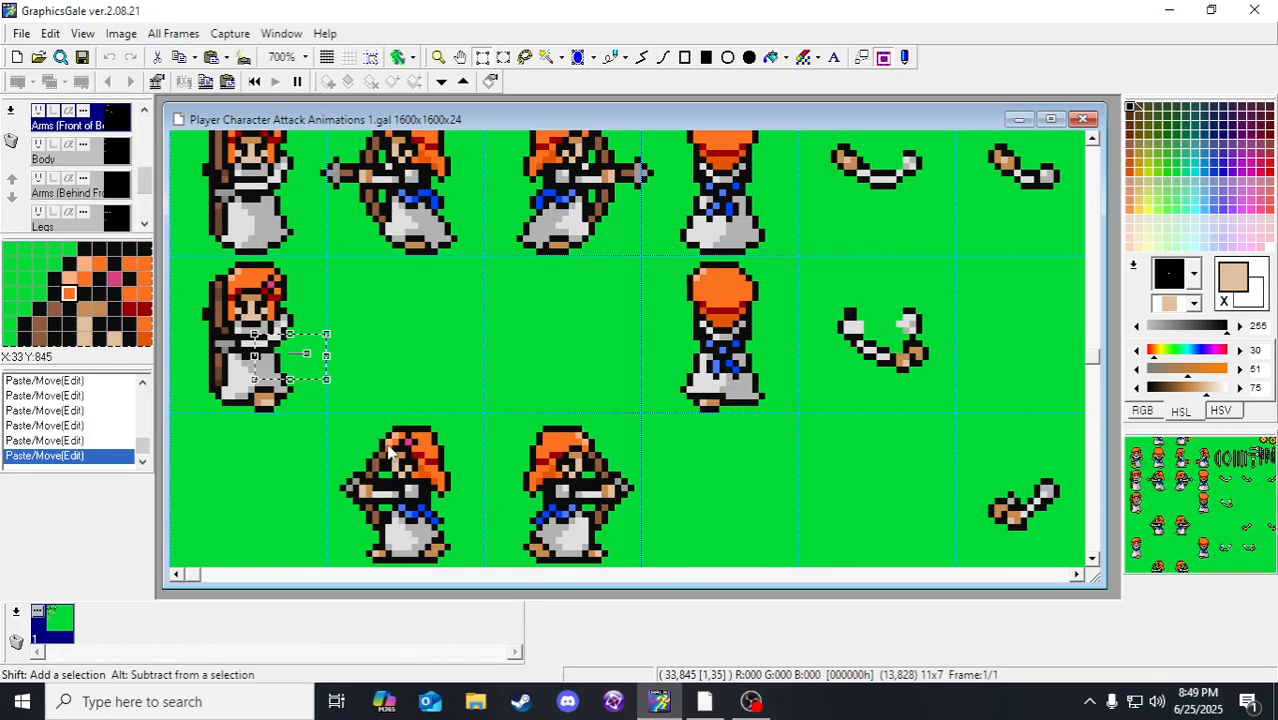
pyautogui.press('Left')
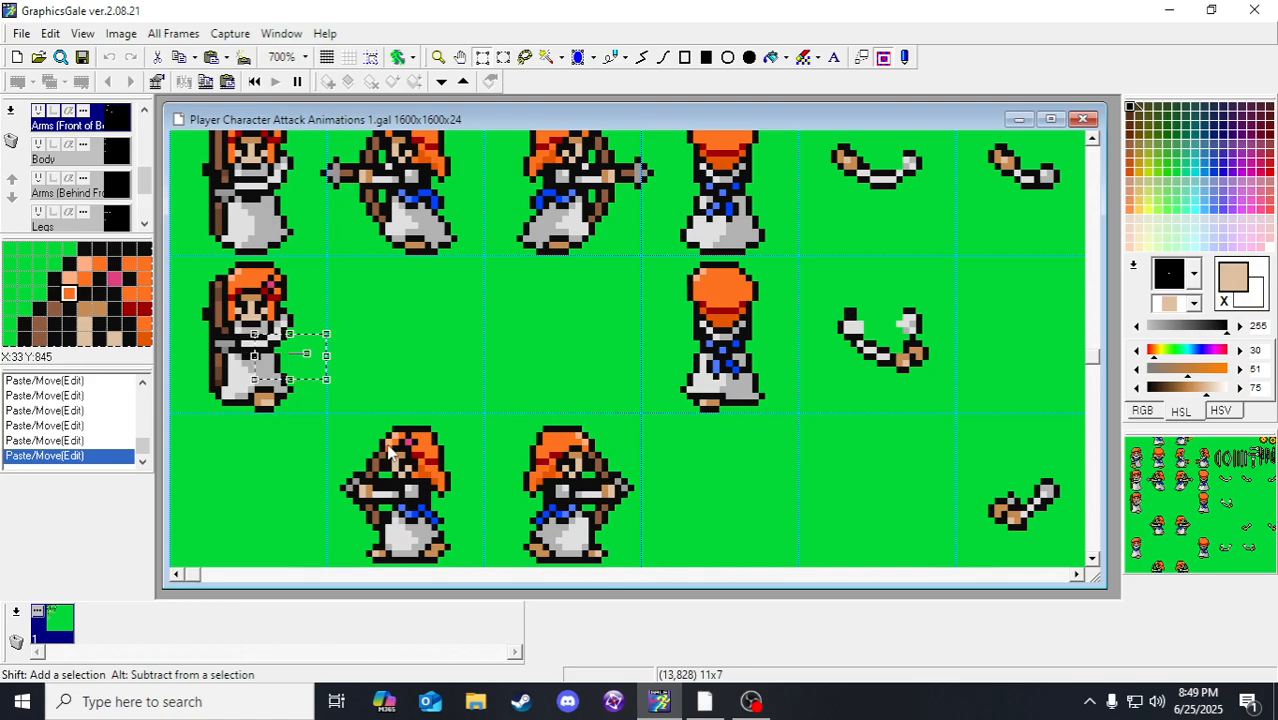
pyautogui.moveTo(248, 334); pyautogui.dragTo(295, 354)
pyautogui.press('Left')
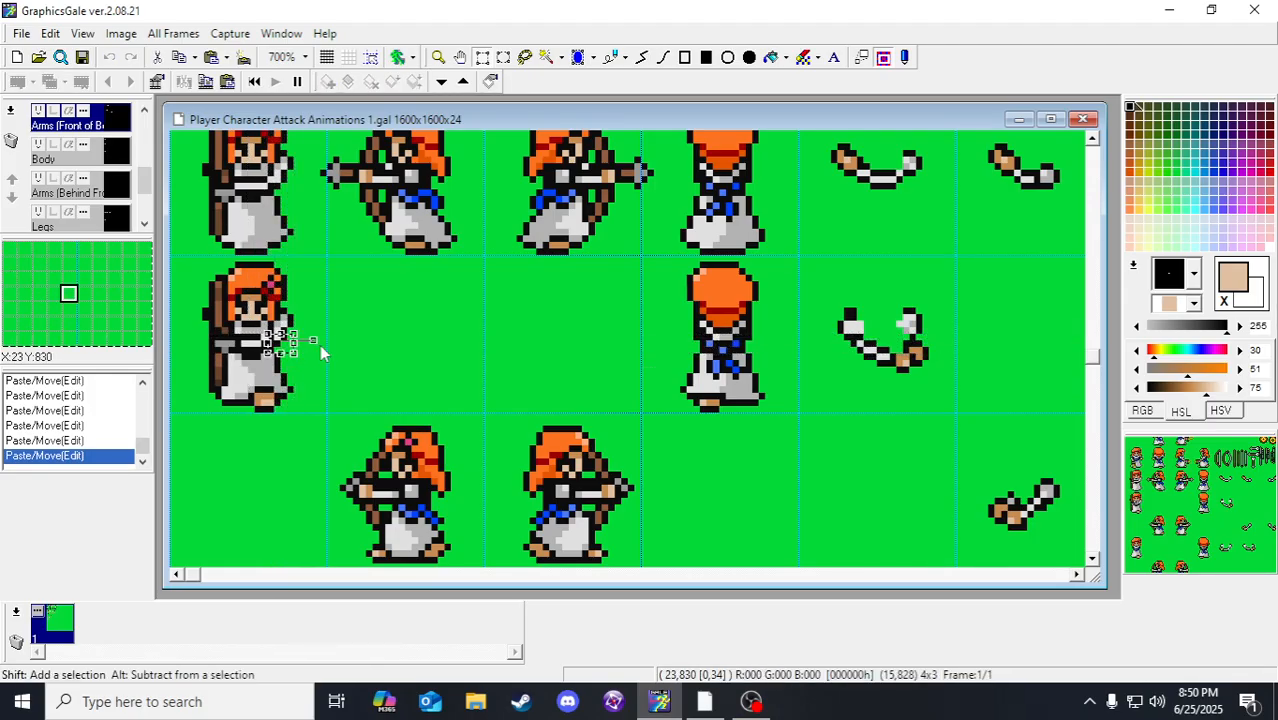
pyautogui.press('Left')
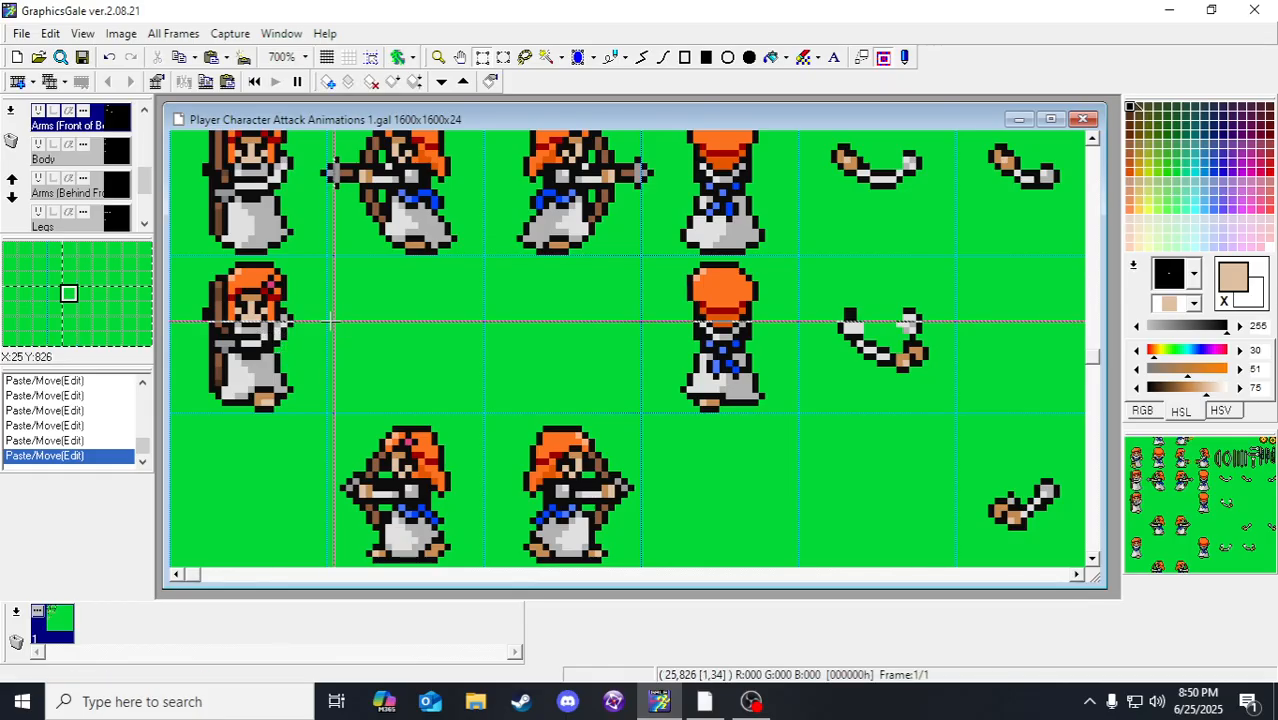
pyautogui.hotkey('ctrl', 'z')
pyautogui.hotkey('ctrl', 'z')
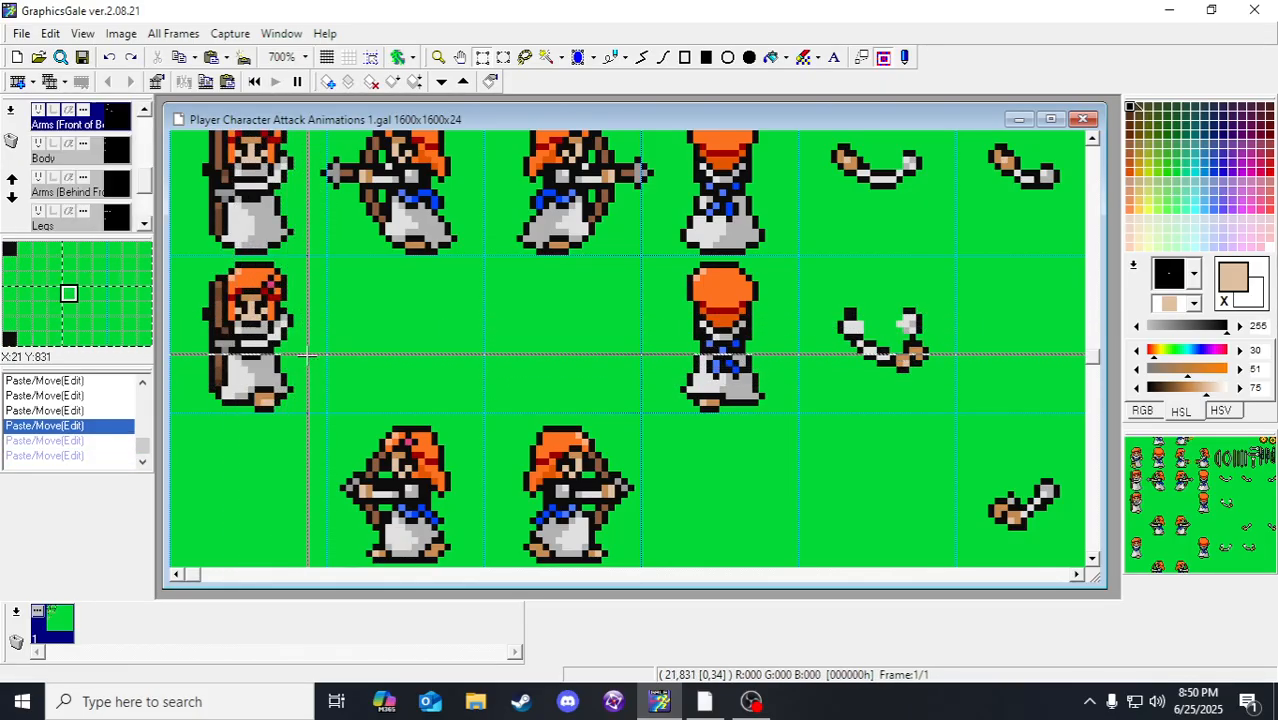
# Step: Try to nudge a one-pixel-wide, four-pixel-high strip of that forearm left, and undo the moves
pyautogui.moveTo(265, 330)
pyautogui.mouseDown()
pyautogui.moveTo(277, 362)
pyautogui.moveTo(262, 328)
pyautogui.moveTo(268, 354)
pyautogui.mouseUp()
pyautogui.press('Left')
pyautogui.press('Return')
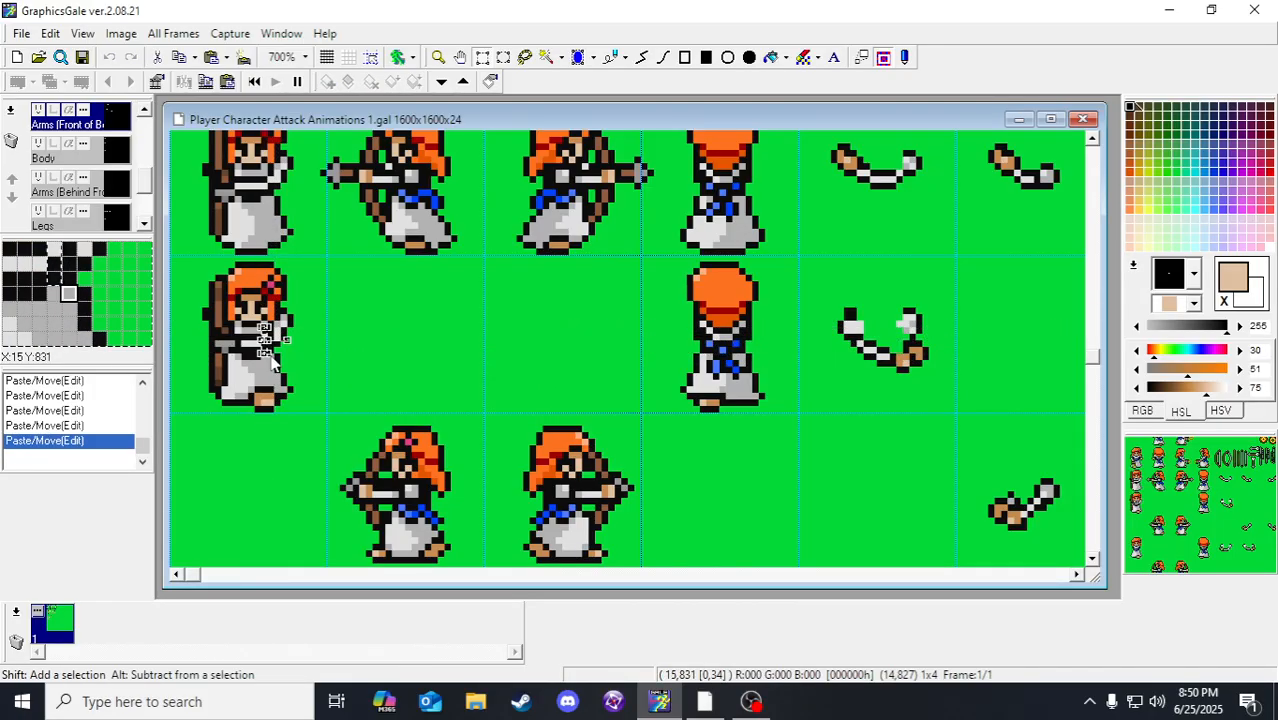
pyautogui.press('Return')
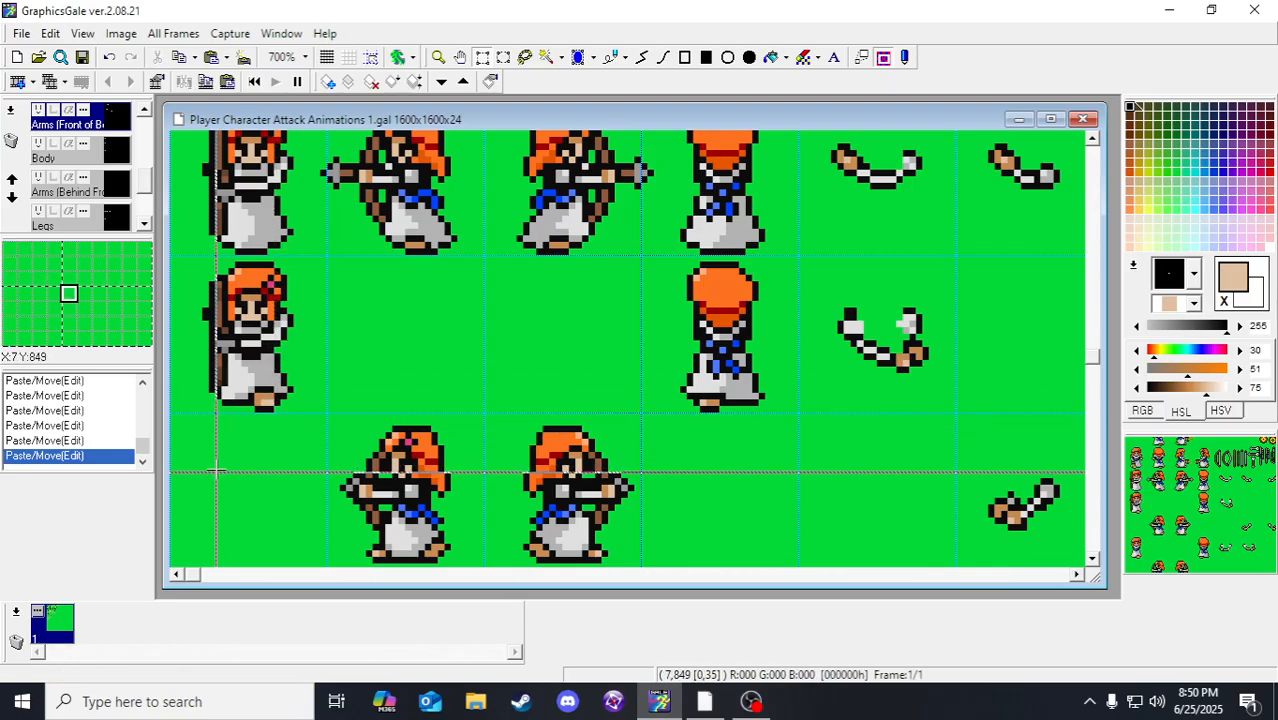
pyautogui.hotkey('ctrl', 'z')
pyautogui.hotkey('ctrl', 'z')
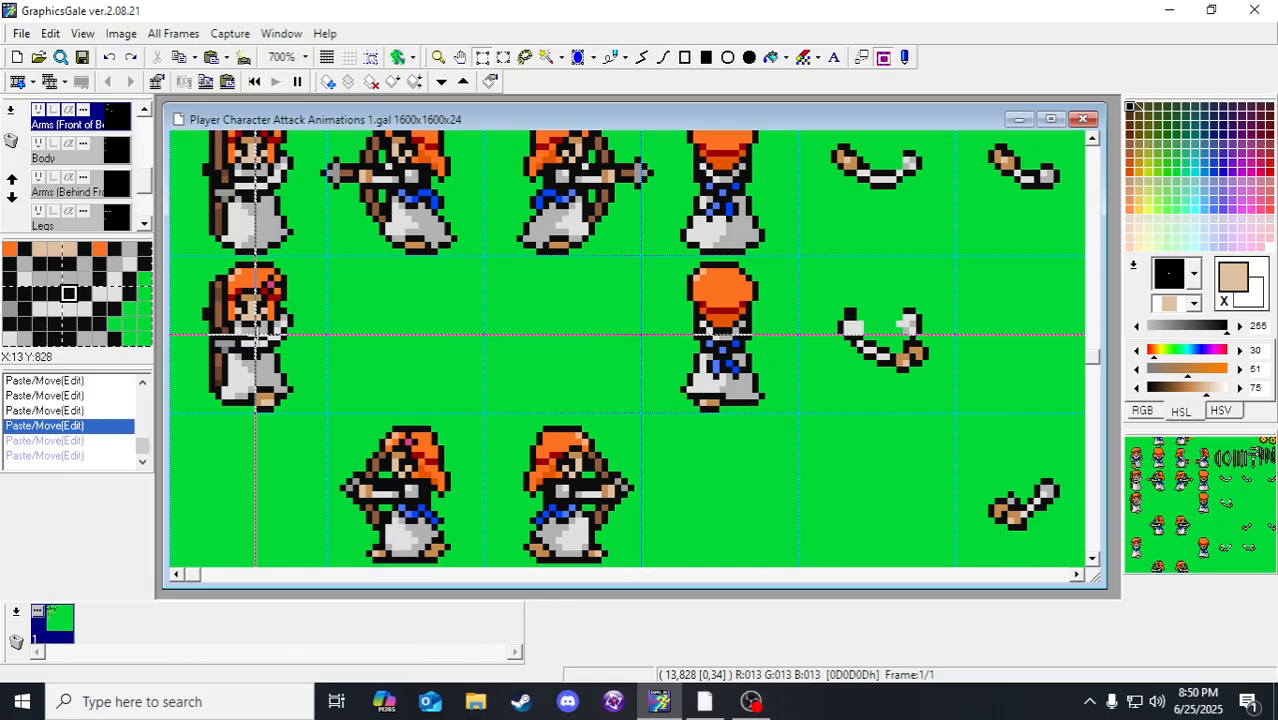
# Step: Shift the 11x7-pixel forearm area of the lower front-facing bow pose left by one pixel on the front arms layer and save the sheet
pyautogui.moveTo(250, 334); pyautogui.dragTo(322, 378)
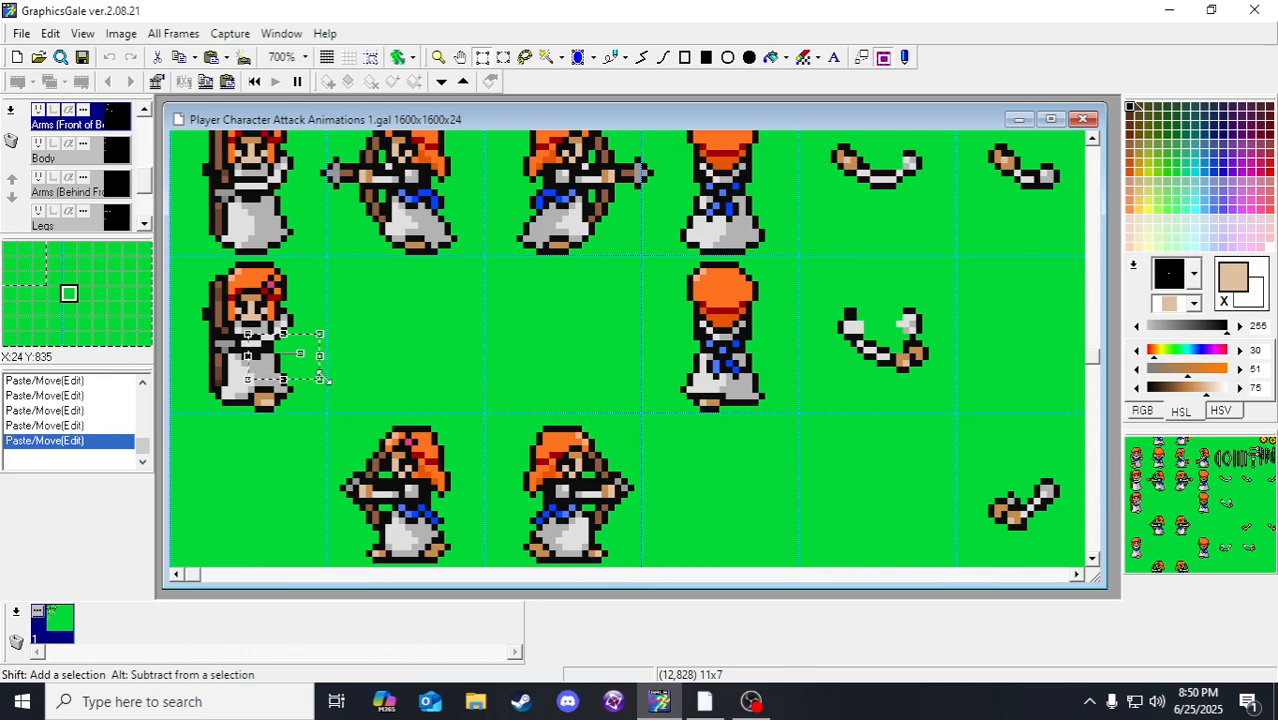
pyautogui.press('Escape')
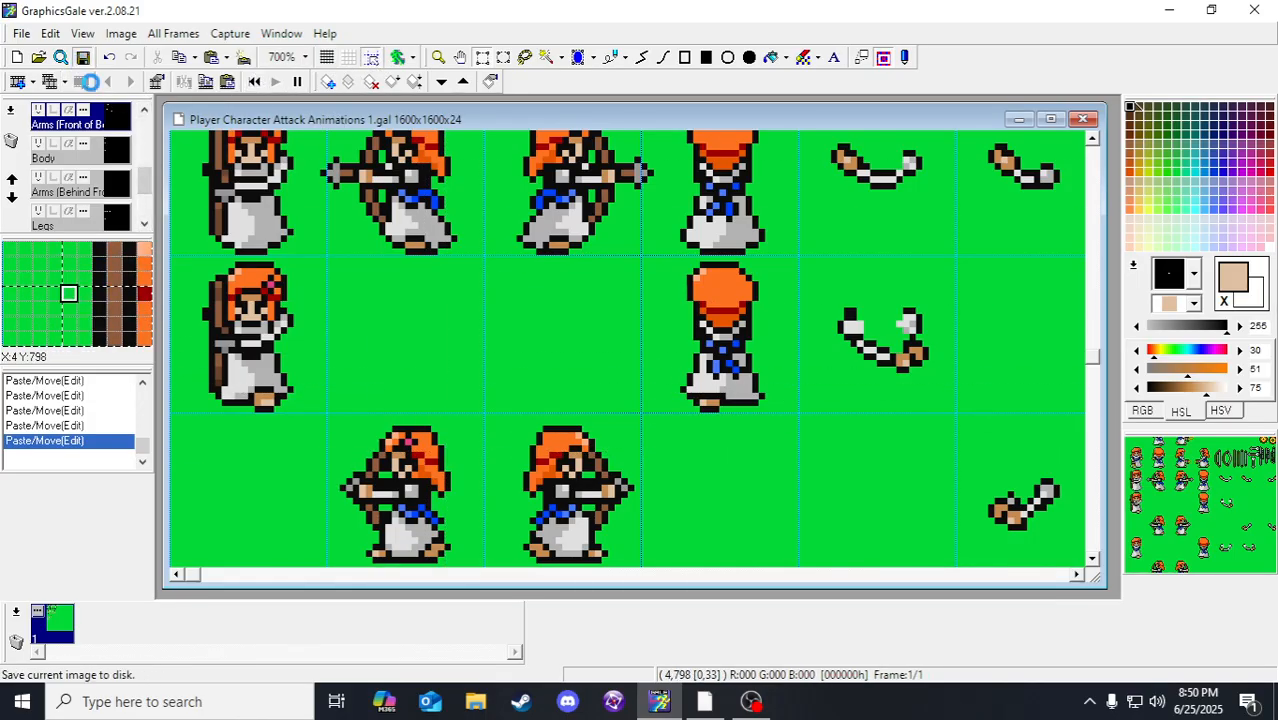
# Step: Copy the lower front-facing bow pose's front arms layer cell into the front-facing frame two rows below and save the sheet
pyautogui.scroll(-1, 236, 288)
pyautogui.click(240, 280)
pyautogui.moveTo(259, 245); pyautogui.dragTo(264, 389)
pyautogui.scroll(-3, 261, 334)
pyautogui.click(362, 380)
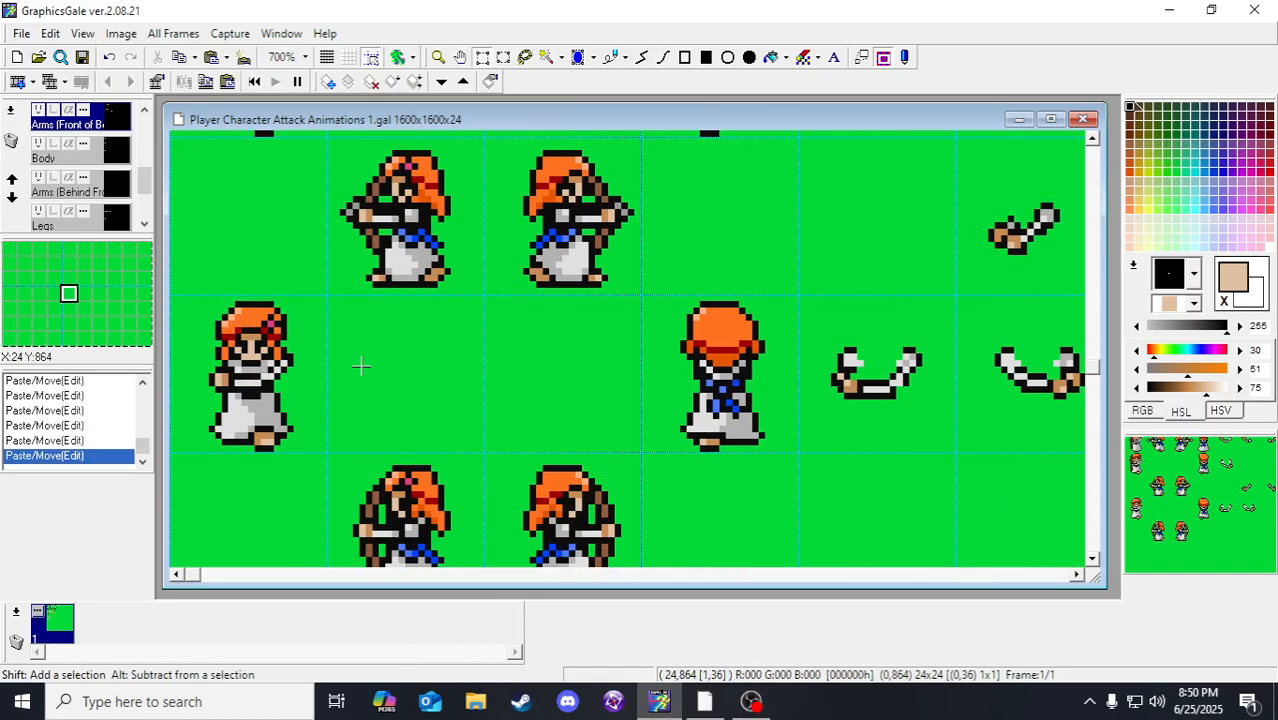
pyautogui.scroll(3, 325, 275)
pyautogui.scroll(1, 325, 275)
pyautogui.click(82, 57)
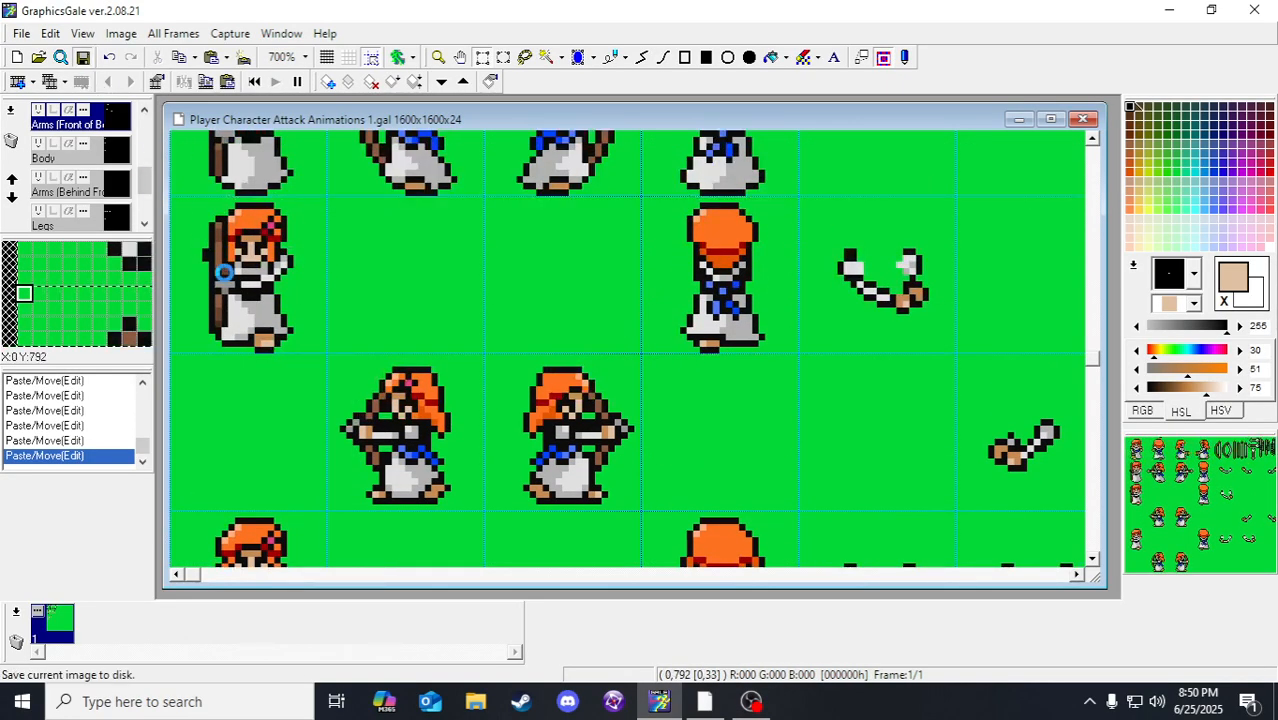
# Step: Copy the lower front-facing bow pose's behind arms layer cell into the same front-facing frame two rows below and save the sheet
pyautogui.scroll(3, 283, 244)
pyautogui.scroll(3, 112, 180)
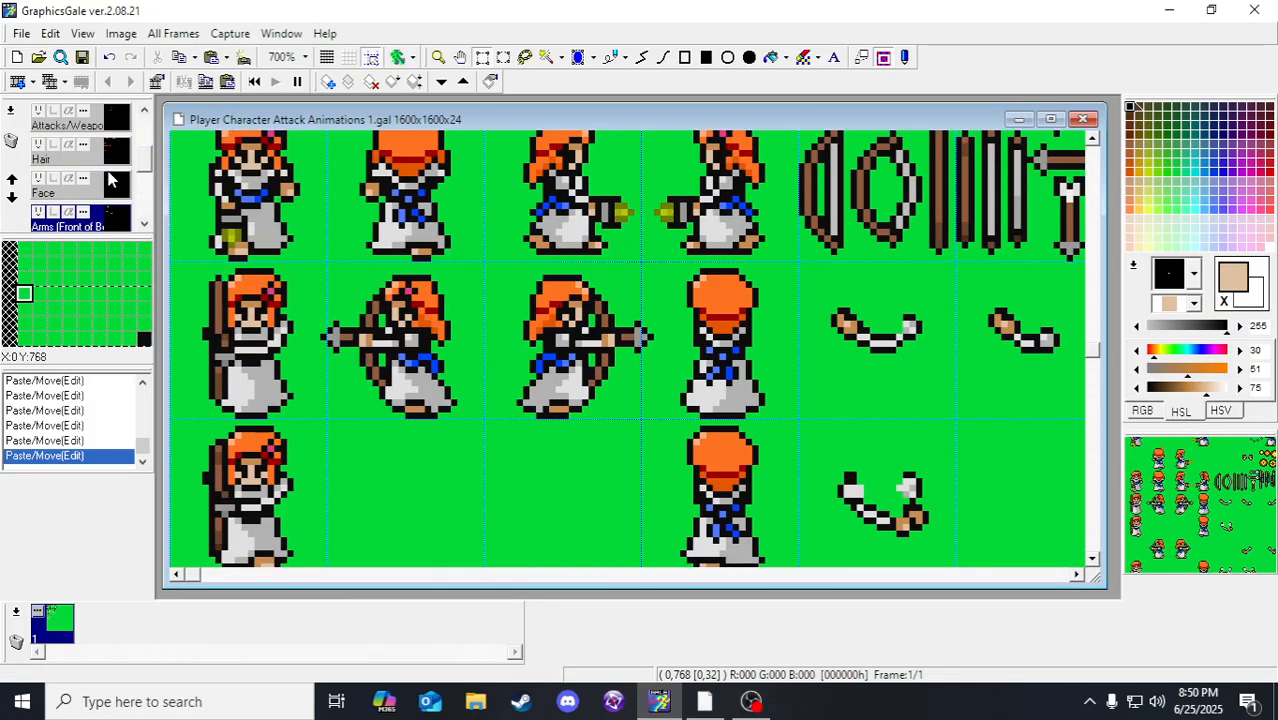
pyautogui.scroll(-6, 479, 383)
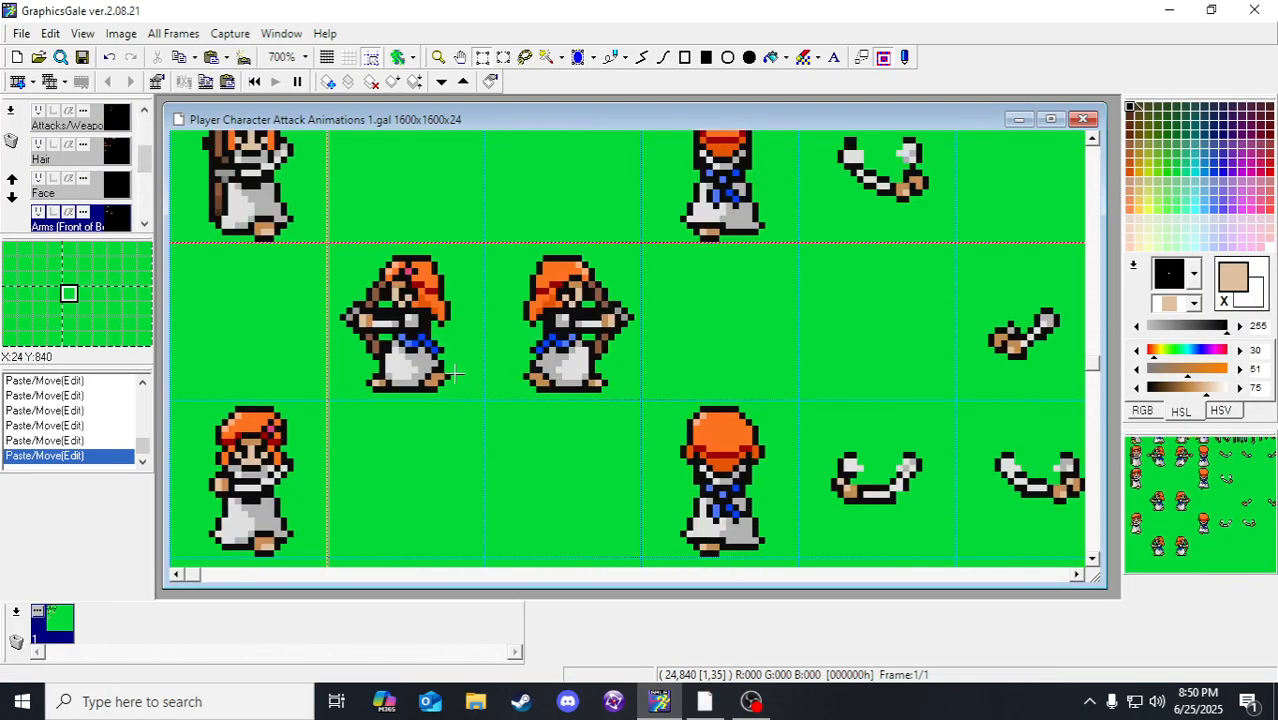
pyautogui.scroll(5, 443, 369)
pyautogui.scroll(2, 340, 355)
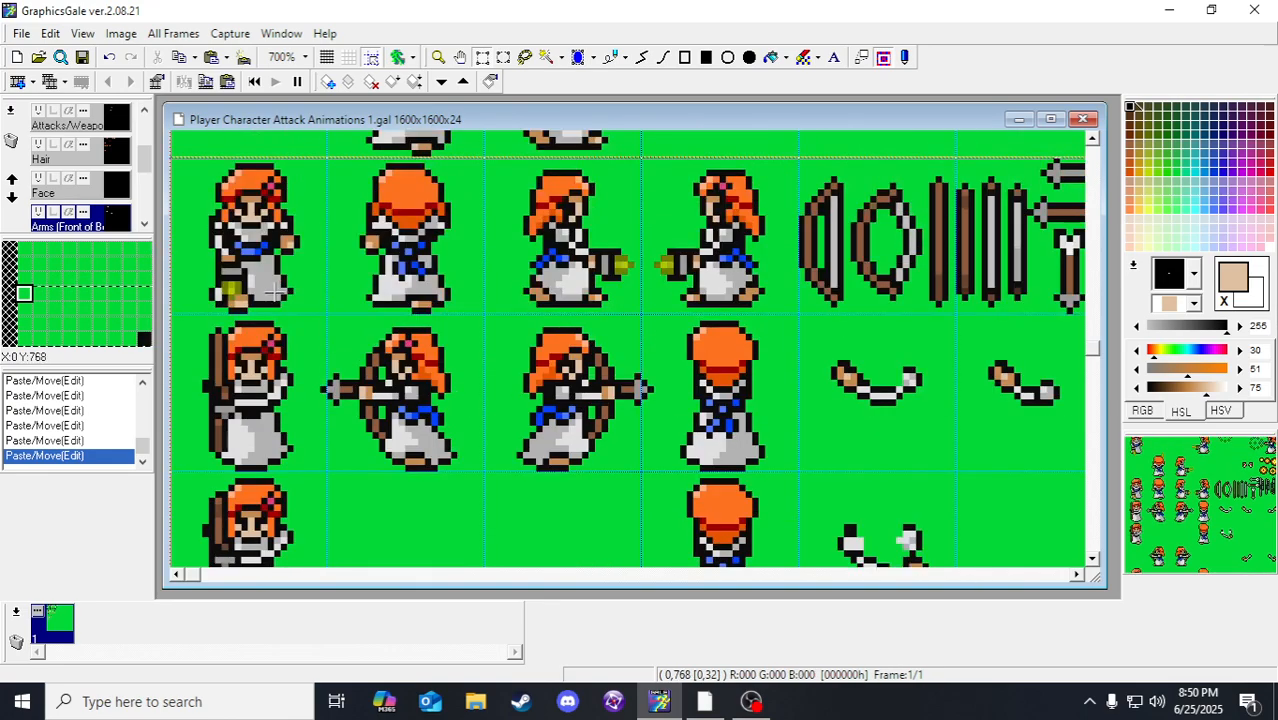
pyautogui.scroll(-2, 254, 358)
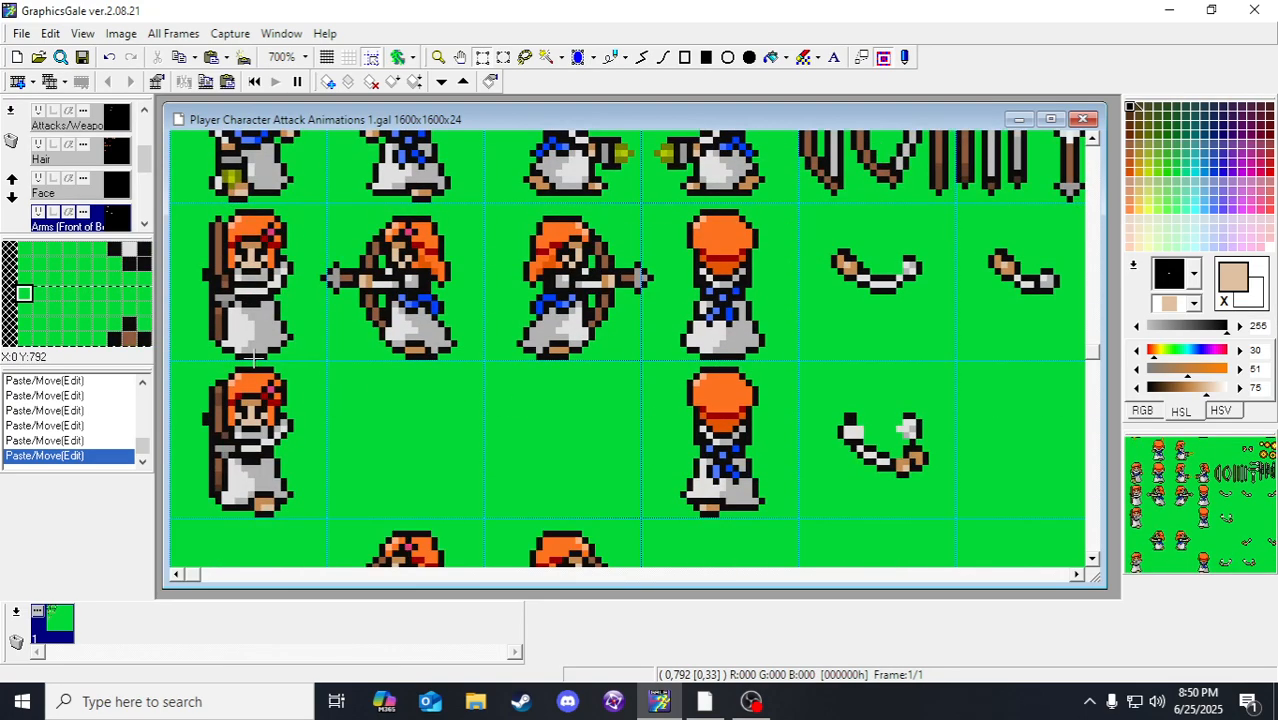
pyautogui.scroll(-3, 110, 195)
pyautogui.click(108, 195)
pyautogui.scroll(-2, 274, 311)
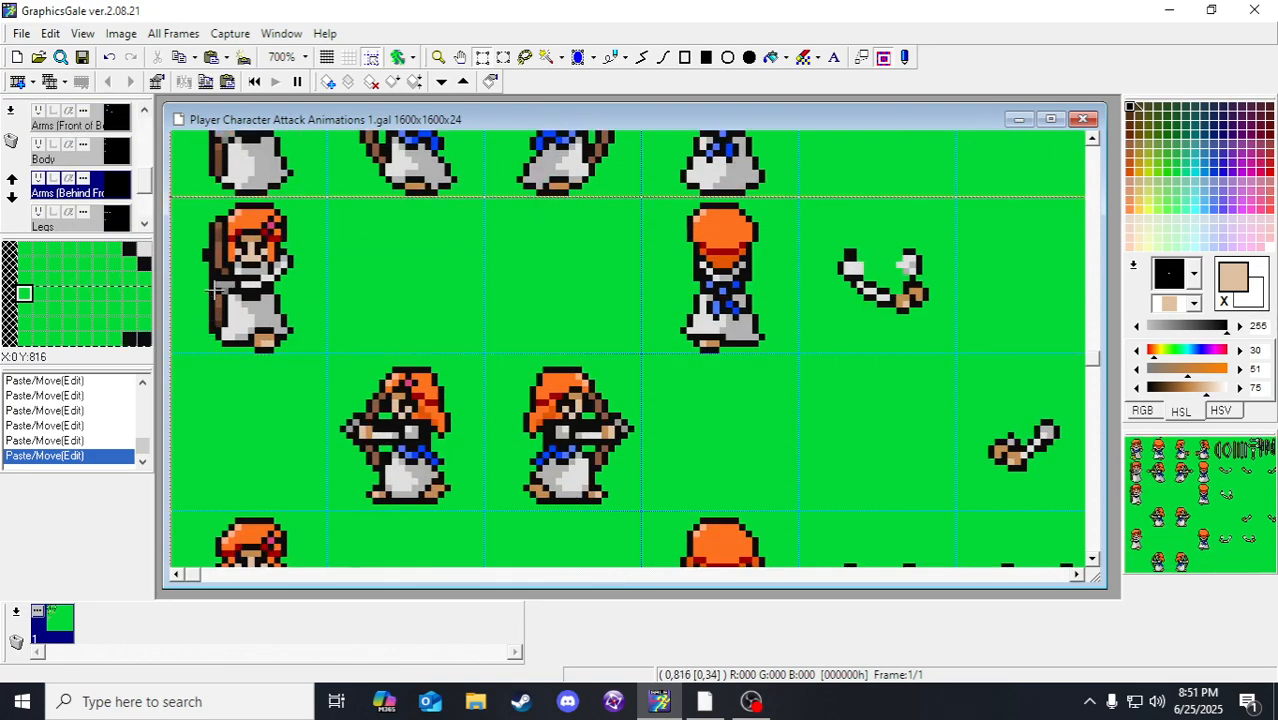
pyautogui.scroll(-2, 274, 311)
pyautogui.scroll(2, 274, 311)
pyautogui.click(266, 433)
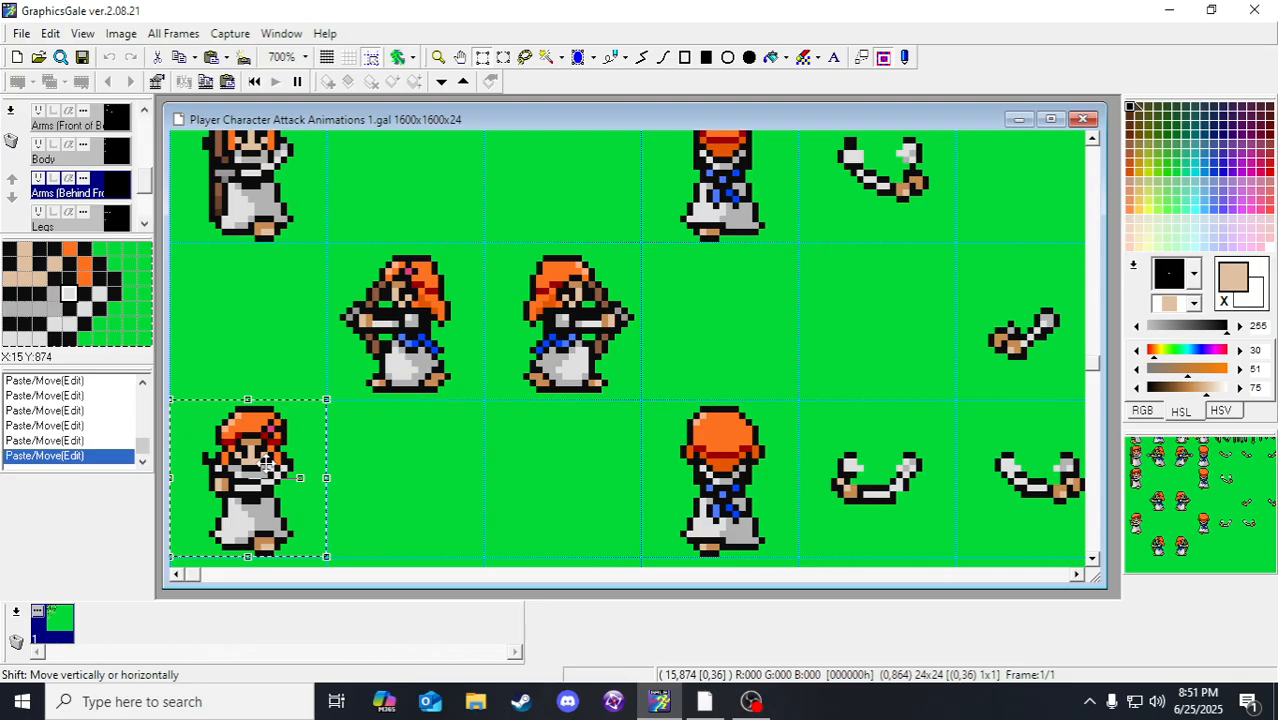
pyautogui.hotkey('ctrl', 'c')
pyautogui.click(334, 371)
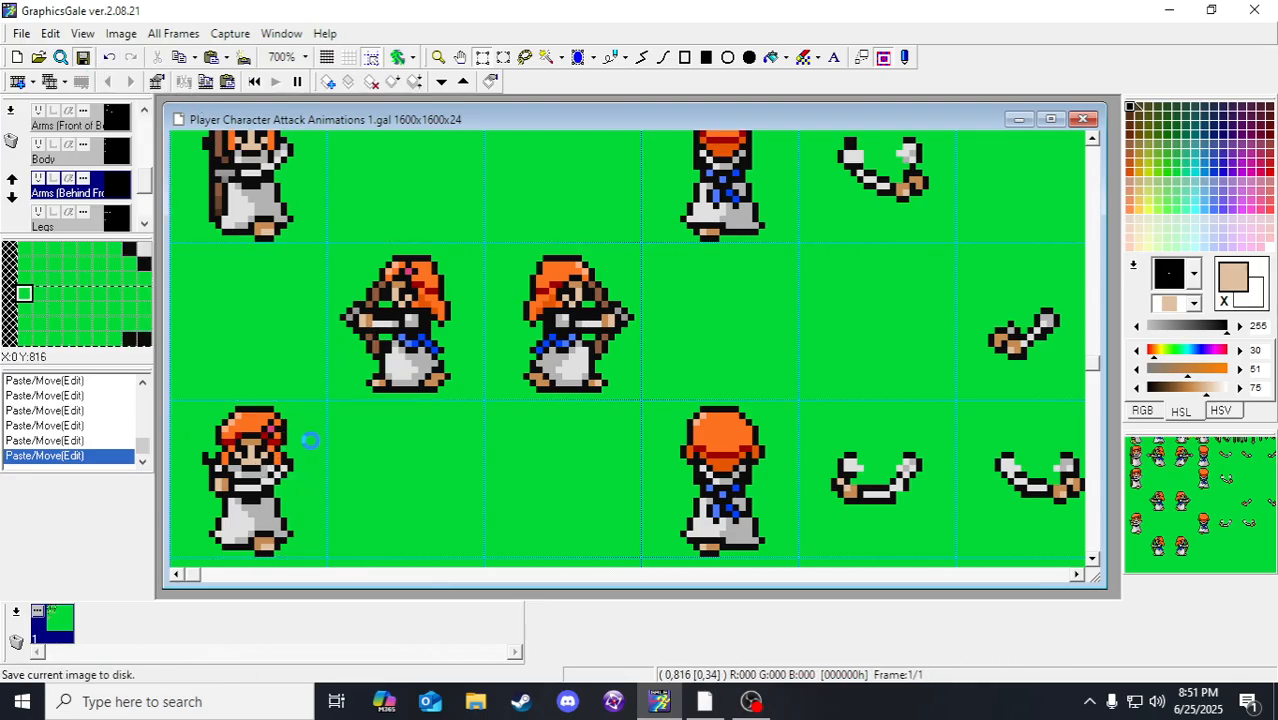
# Step: Copy the upper front-facing pose's bow on the attacks and weapons layer into the bowless front-facing frame three rows below
pyautogui.scroll(5, 268, 232)
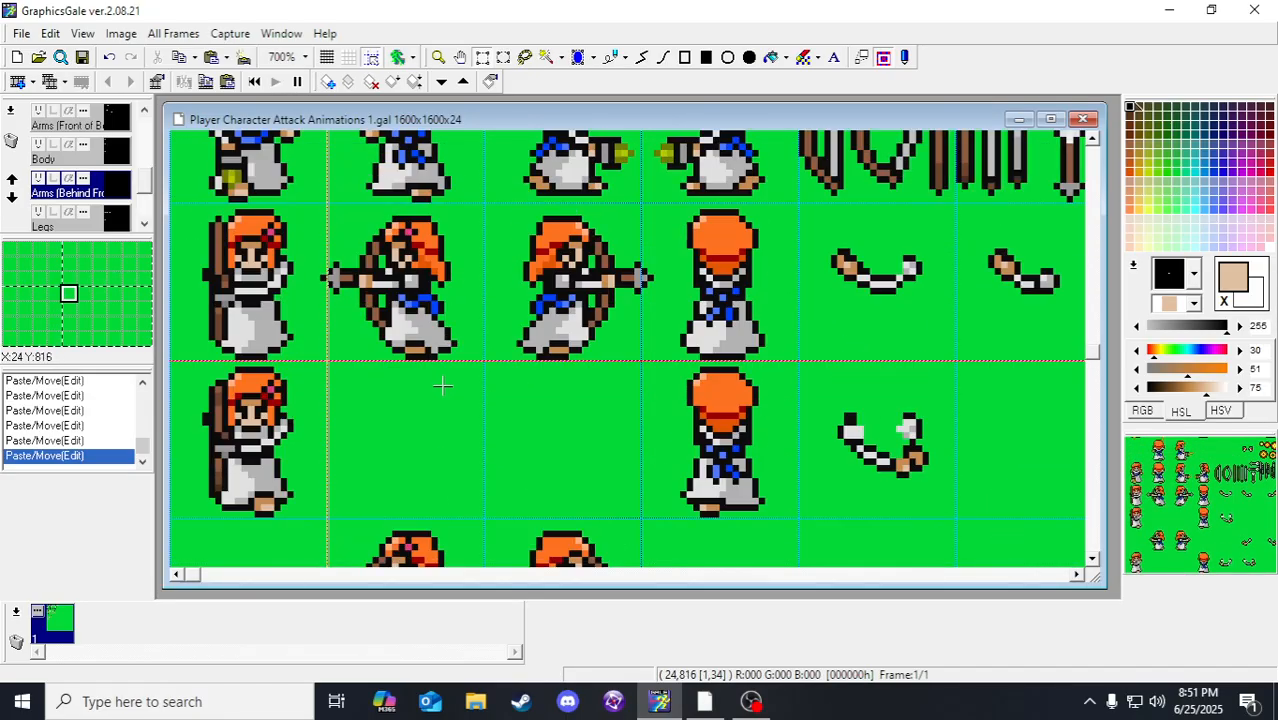
pyautogui.scroll(2, 118, 175)
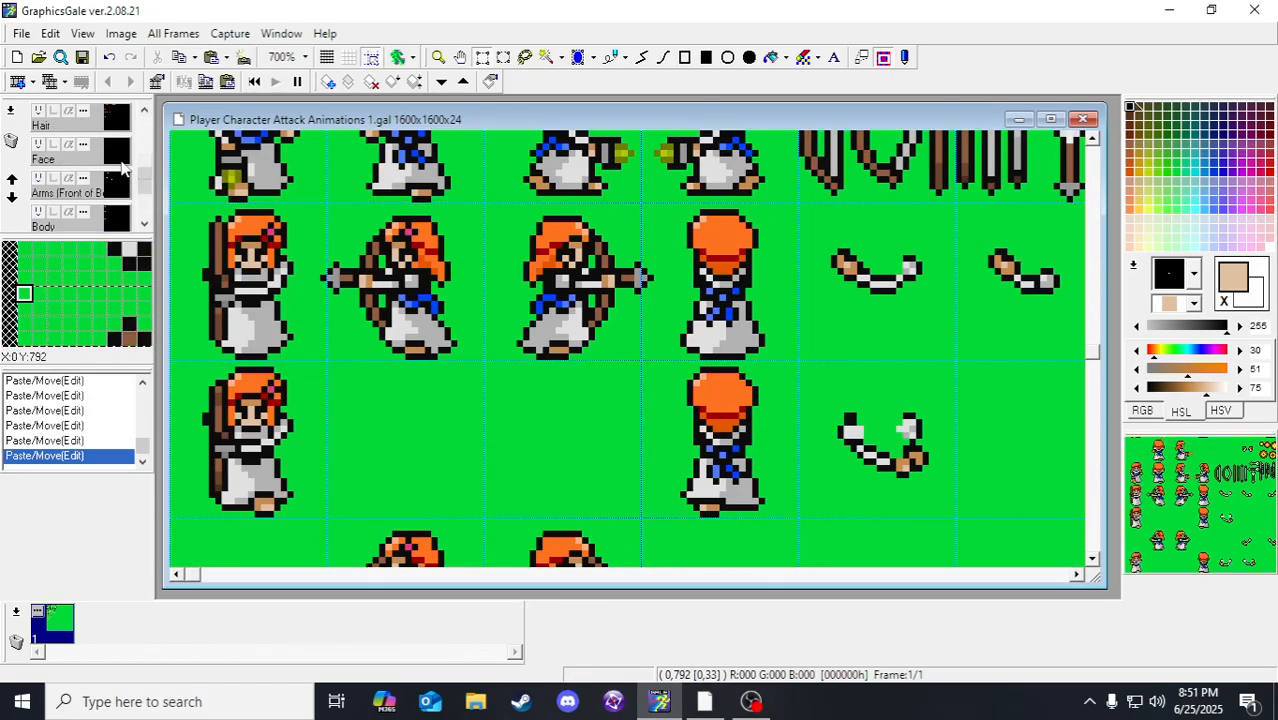
pyautogui.click(113, 143)
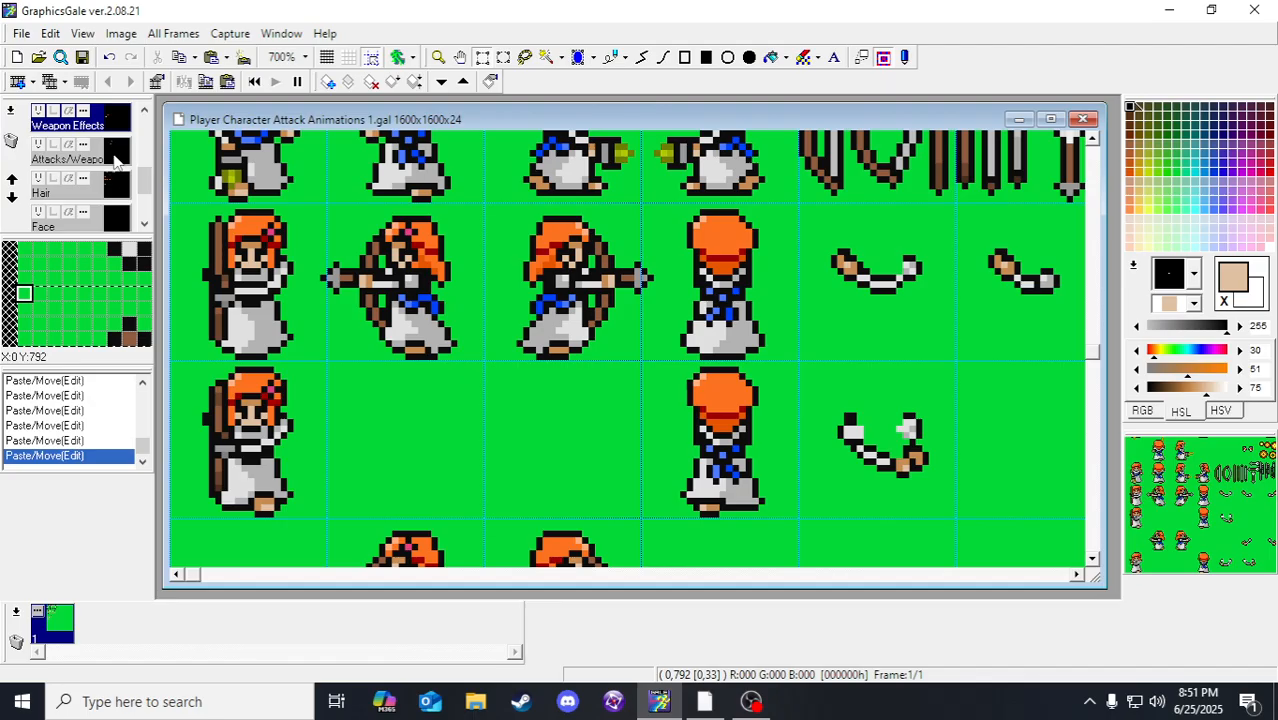
pyautogui.click(113, 160)
pyautogui.click(265, 310)
pyautogui.scroll(-3, 268, 400)
pyautogui.moveTo(262, 307)
pyautogui.mouseDown()
pyautogui.moveTo(271, 455)
pyautogui.moveTo(271, 298)
pyautogui.mouseUp()
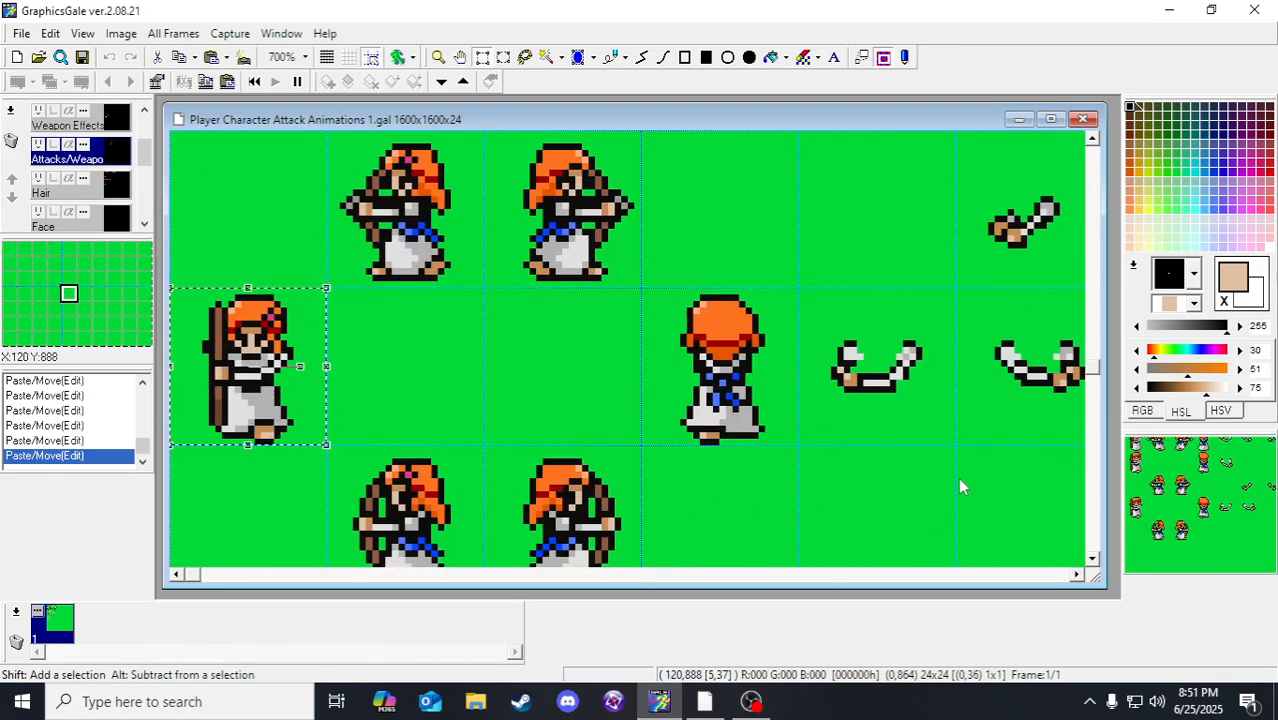
pyautogui.scroll(1, 511, 380)
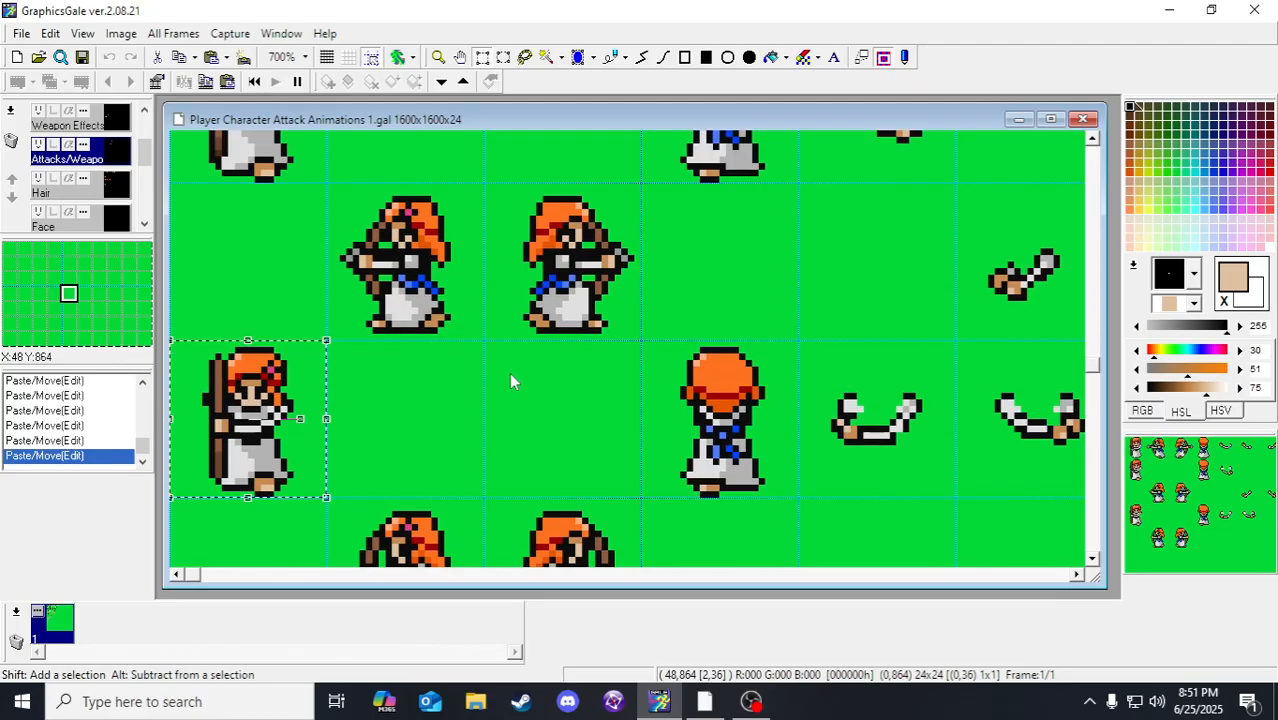
pyautogui.scroll(10, 505, 375)
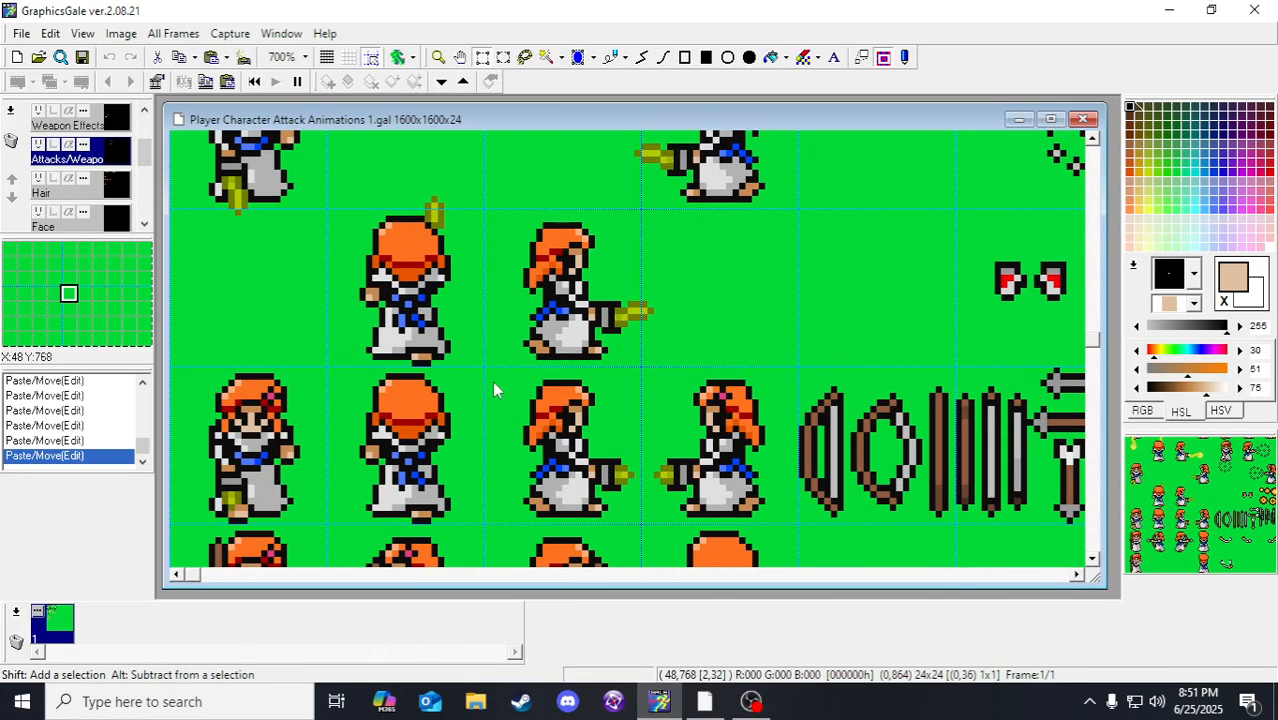
pyautogui.click(497, 375)
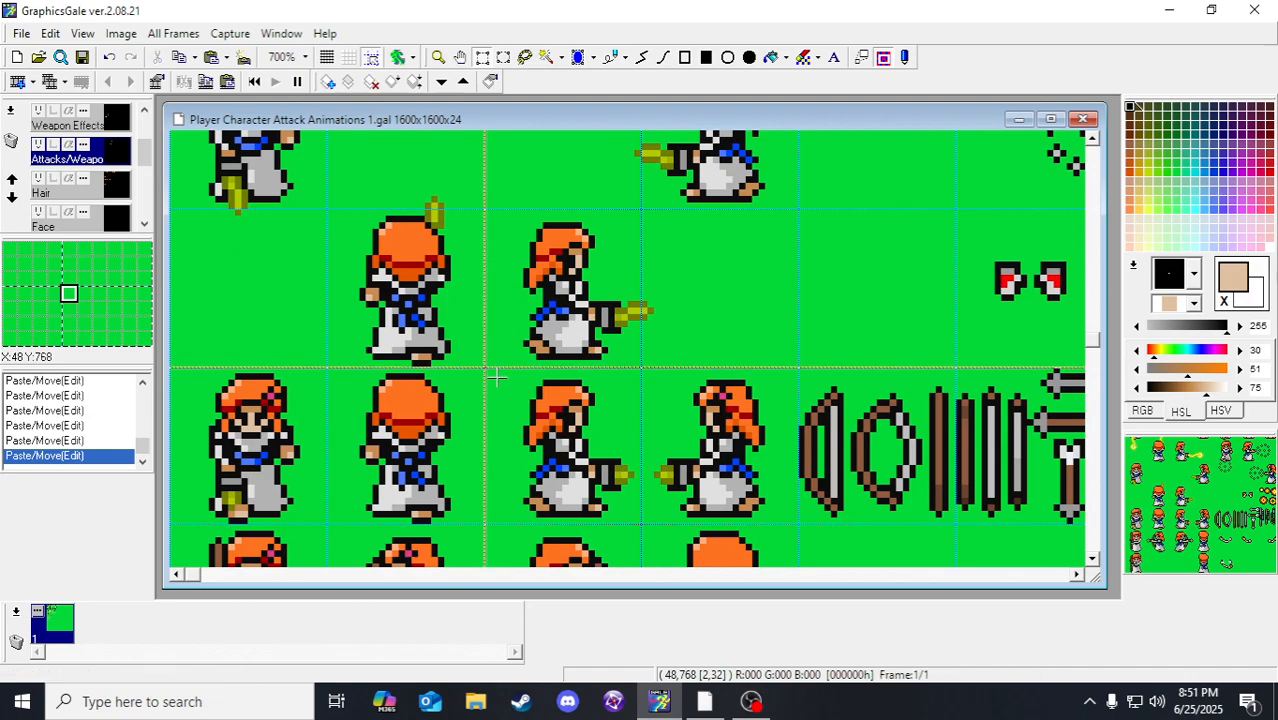
pyautogui.scroll(-10, 497, 375)
pyautogui.click(332, 245)
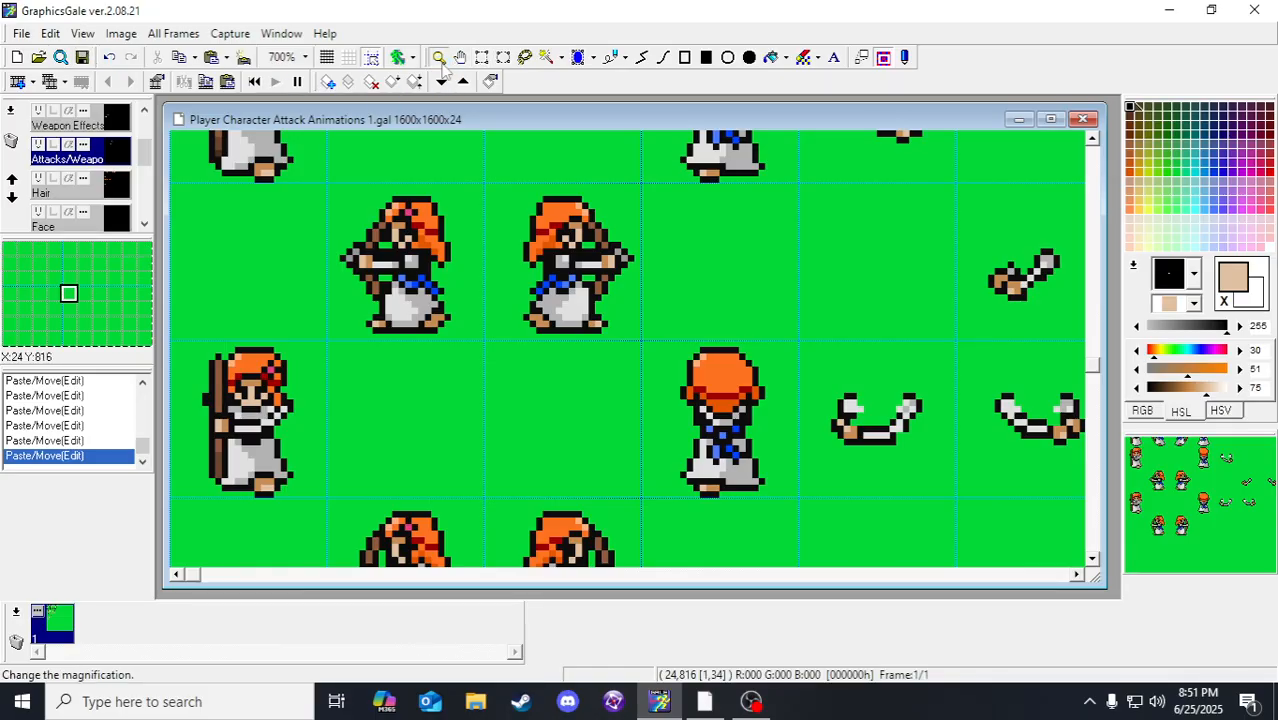
# Step: Examine the bow poses and earlier attack sprites across the sheet at a smaller magnification, and save the sheet
pyautogui.scroll(-3, 456, 285)
pyautogui.scroll(1, 328, 371)
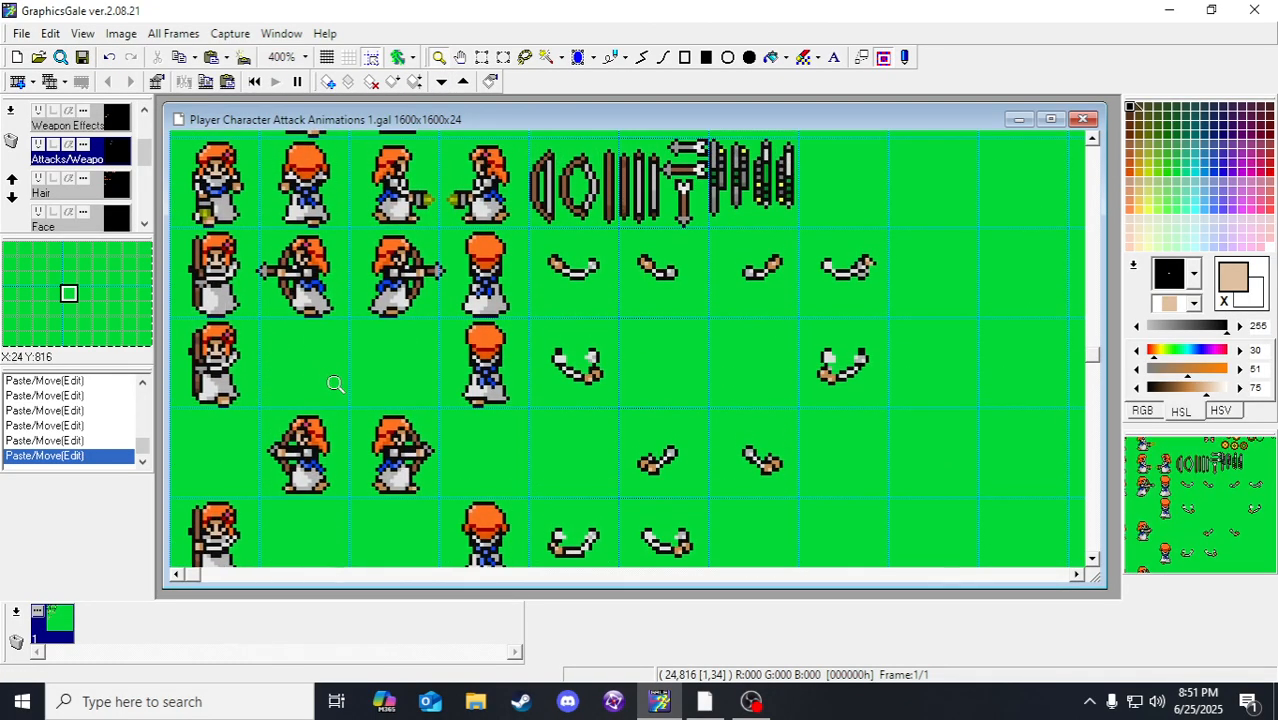
pyautogui.scroll(10, 336, 384)
pyautogui.scroll(6, 309, 268)
pyautogui.scroll(4, 309, 208)
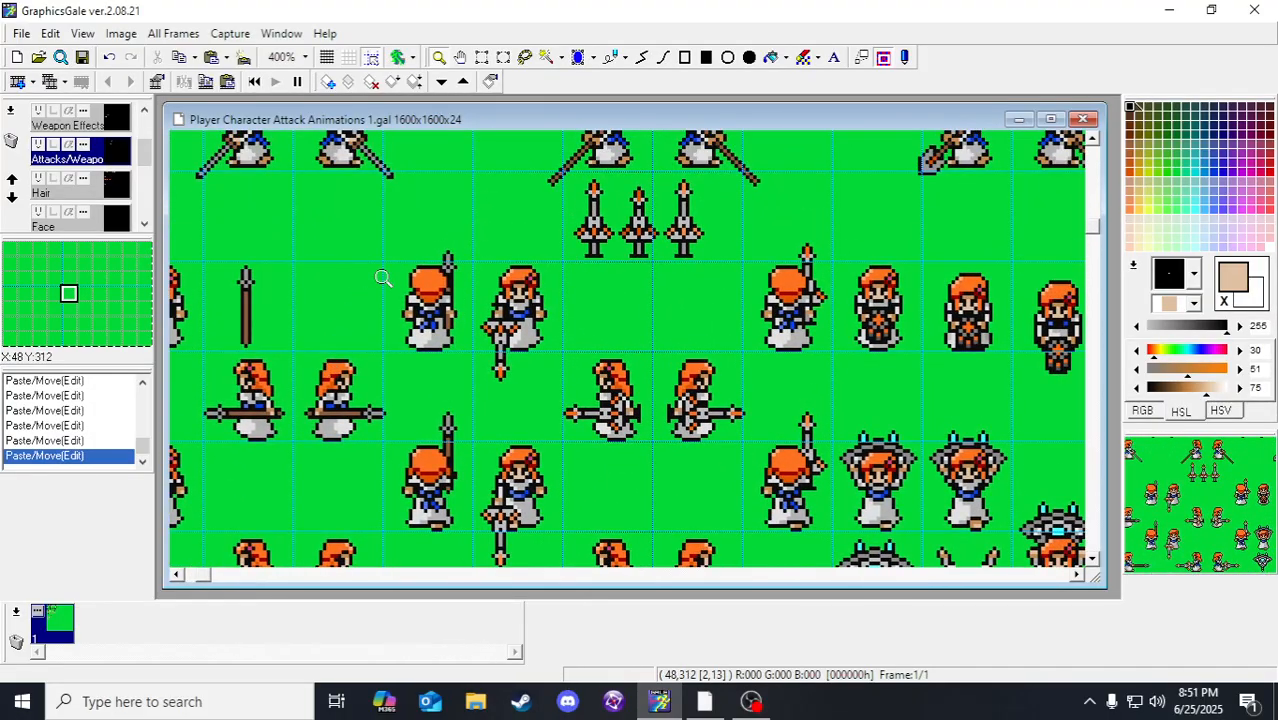
pyautogui.rightClick(419, 220)
pyautogui.scroll(6, 372, 245)
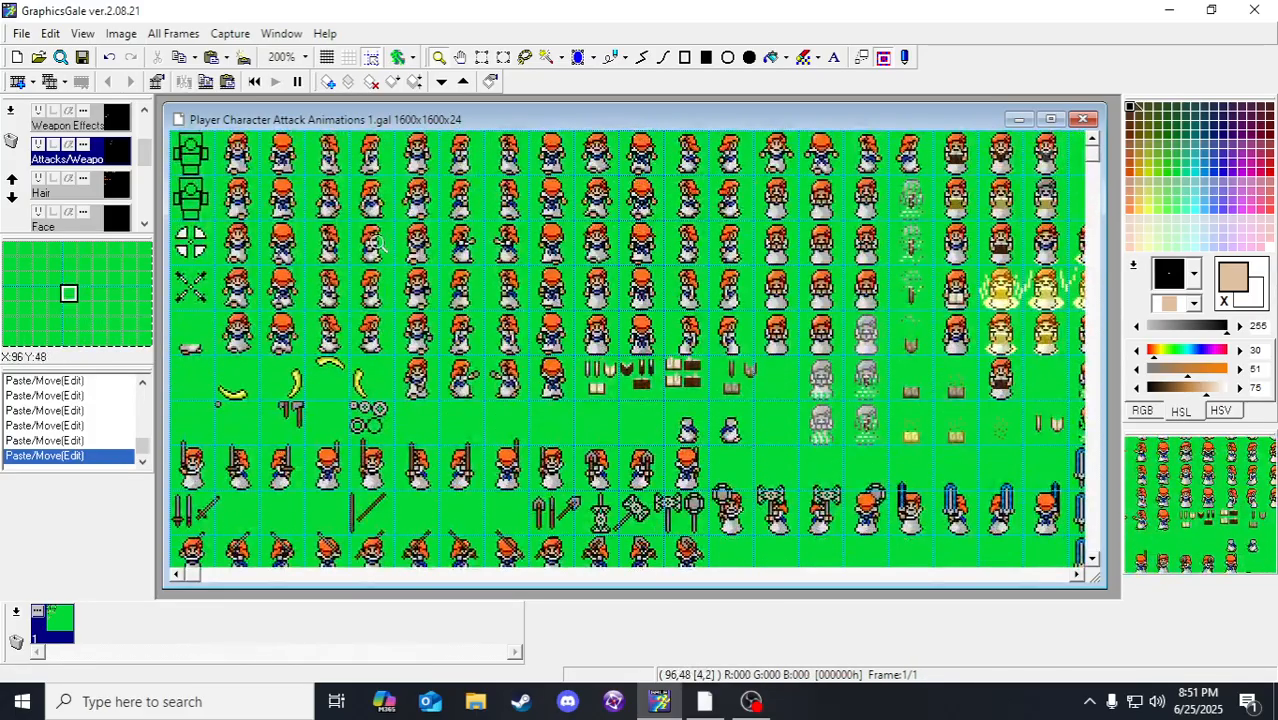
pyautogui.click(84, 57)
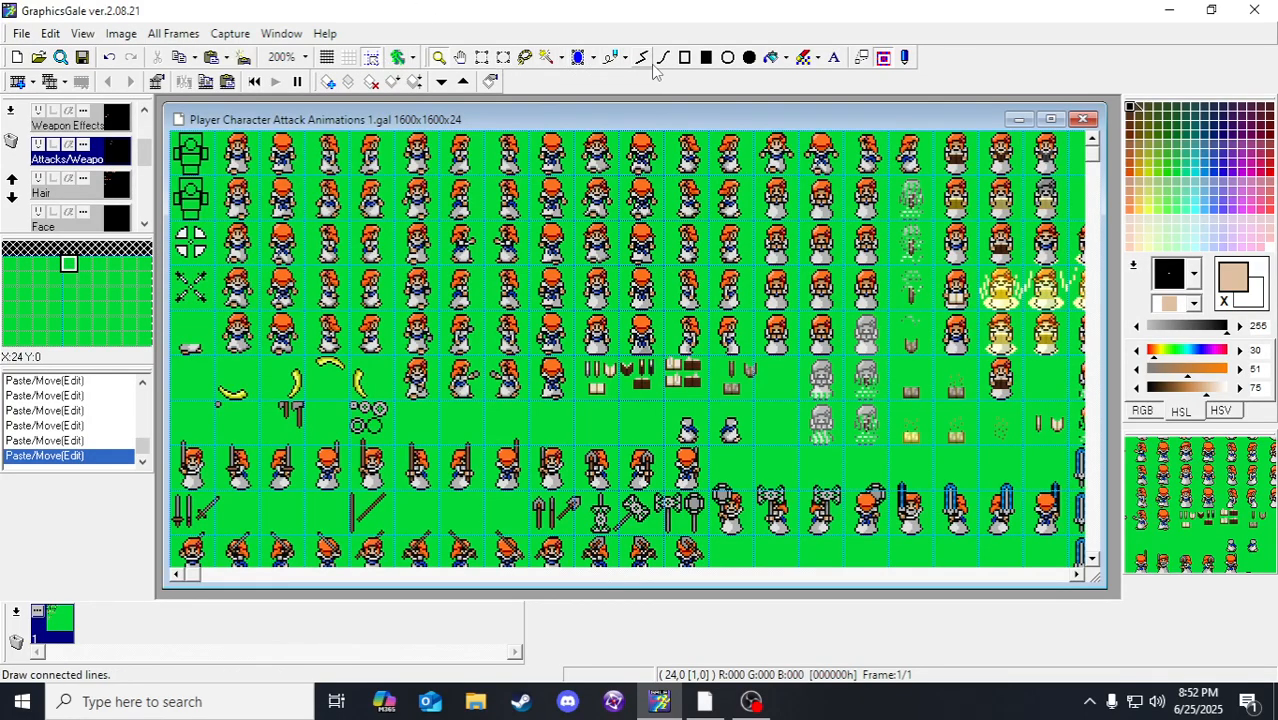
# Step: Copy two pairs of arm pieces from the top sprites' front arms layer into the empty cells beside the lowest row of spare arms
pyautogui.click(485, 61)
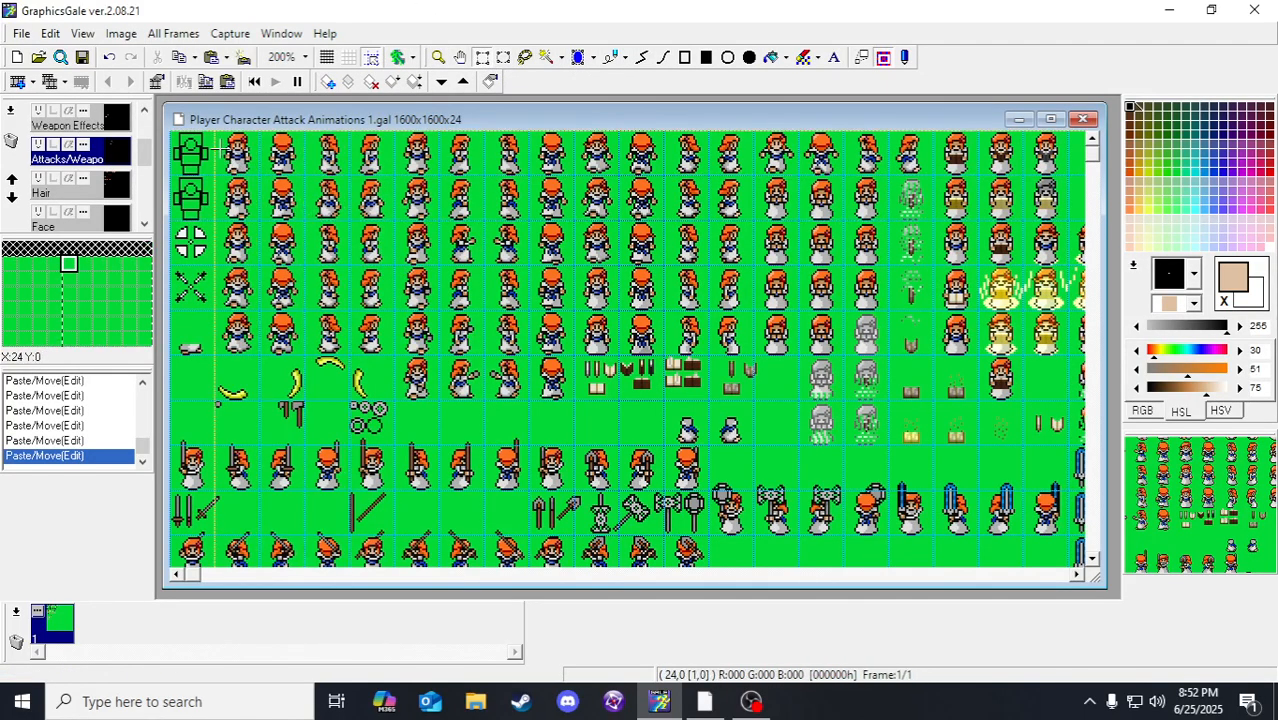
pyautogui.scroll(-2, 80, 165)
pyautogui.click(114, 190)
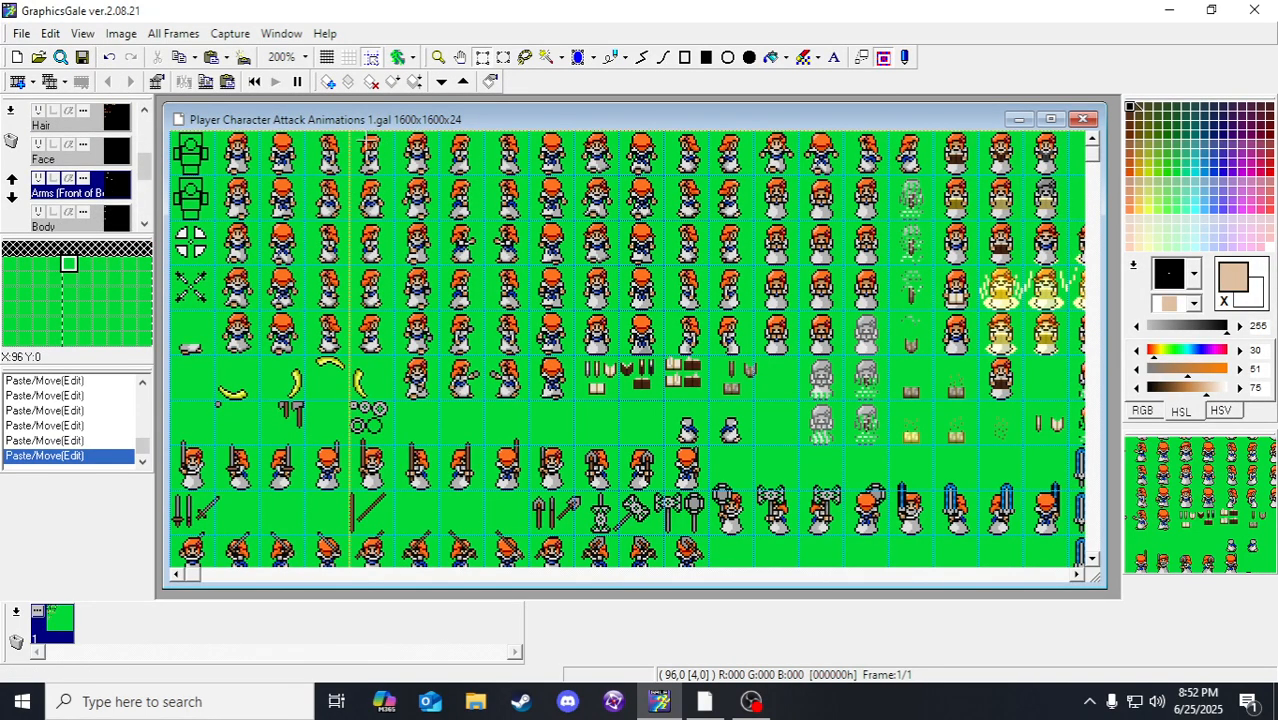
pyautogui.moveTo(405, 142)
pyautogui.mouseDown()
pyautogui.moveTo(568, 171)
pyautogui.moveTo(572, 381)
pyautogui.moveTo(547, 437)
pyautogui.moveTo(476, 445)
pyautogui.moveTo(496, 345)
pyautogui.moveTo(467, 288)
pyautogui.moveTo(485, 322)
pyautogui.moveTo(434, 294)
pyautogui.moveTo(448, 302)
pyautogui.moveTo(372, 295)
pyautogui.moveTo(425, 302)
pyautogui.moveTo(468, 270)
pyautogui.mouseUp()
pyautogui.scroll(-3, 560, 425)
pyautogui.scroll(-10, 520, 441)
pyautogui.click(553, 308)
pyautogui.click(371, 298)
pyautogui.click(464, 296)
pyautogui.click(507, 305)
pyautogui.moveTo(507, 315); pyautogui.dragTo(507, 270)
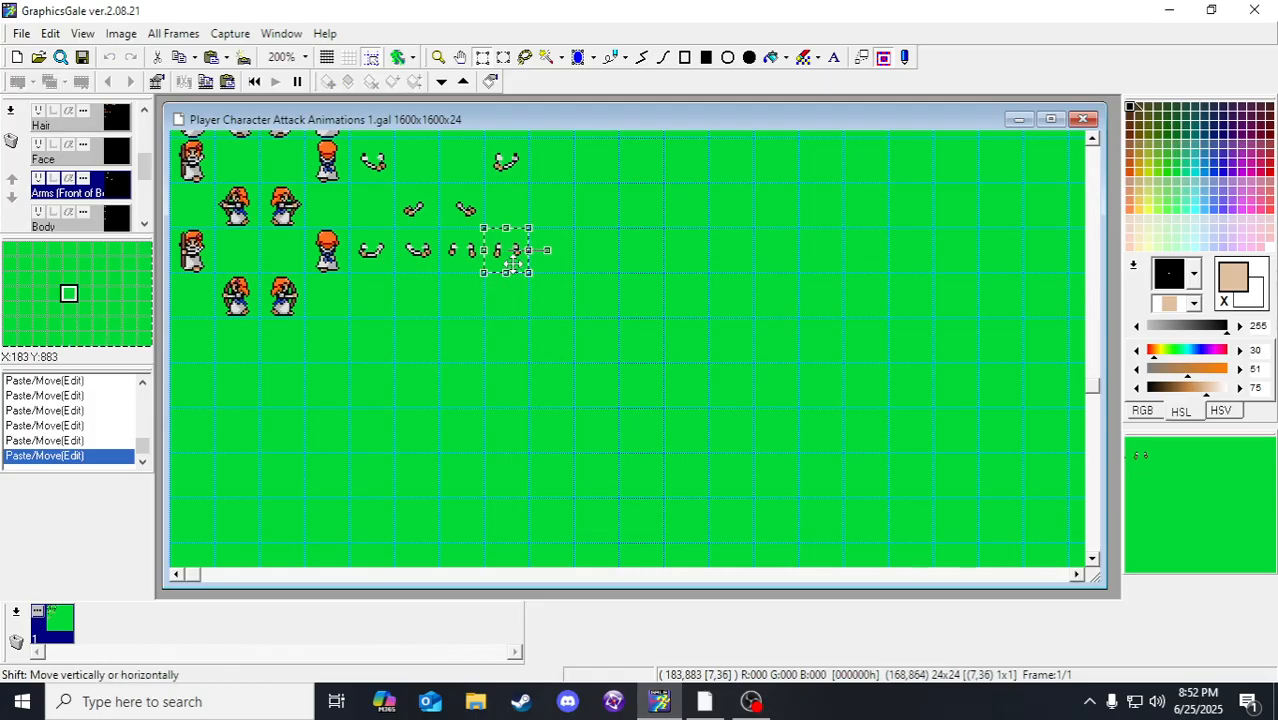
# Step: Deselect the pasted arm pair beside the lowest row of spare arms and save the sheet
pyautogui.click(456, 286)
pyautogui.scroll(2, 456, 286)
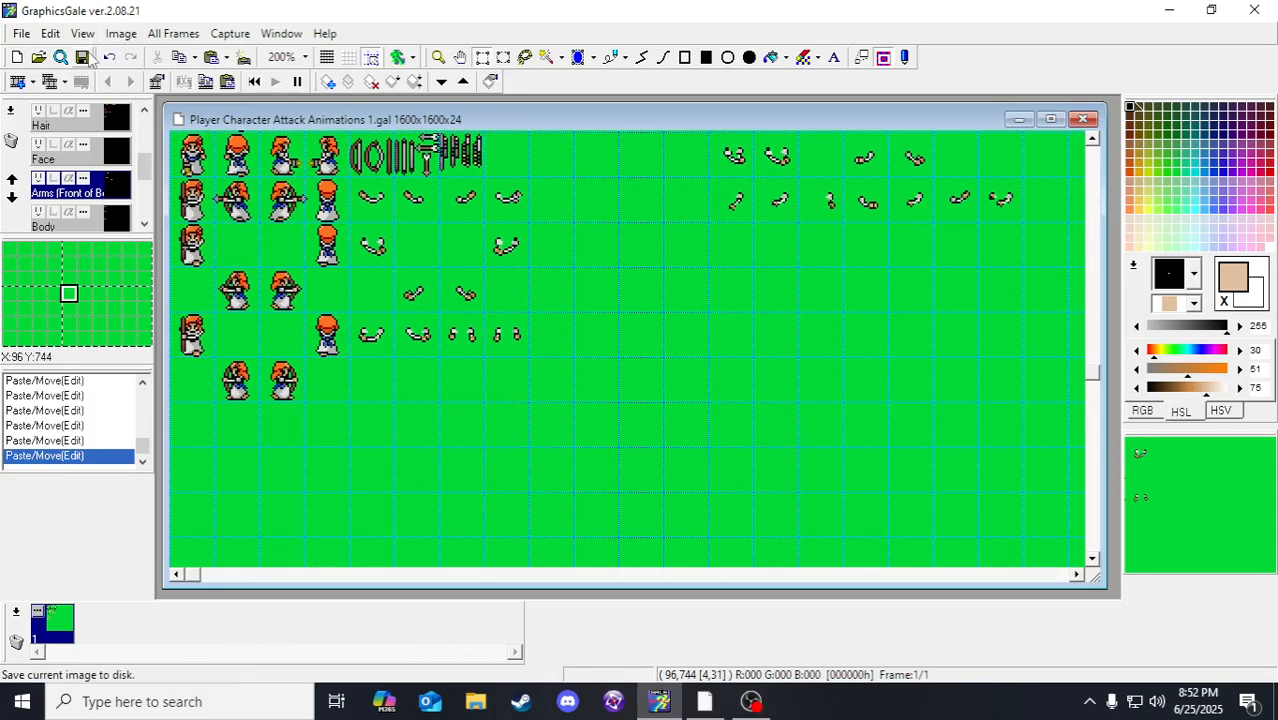
pyautogui.click(86, 57)
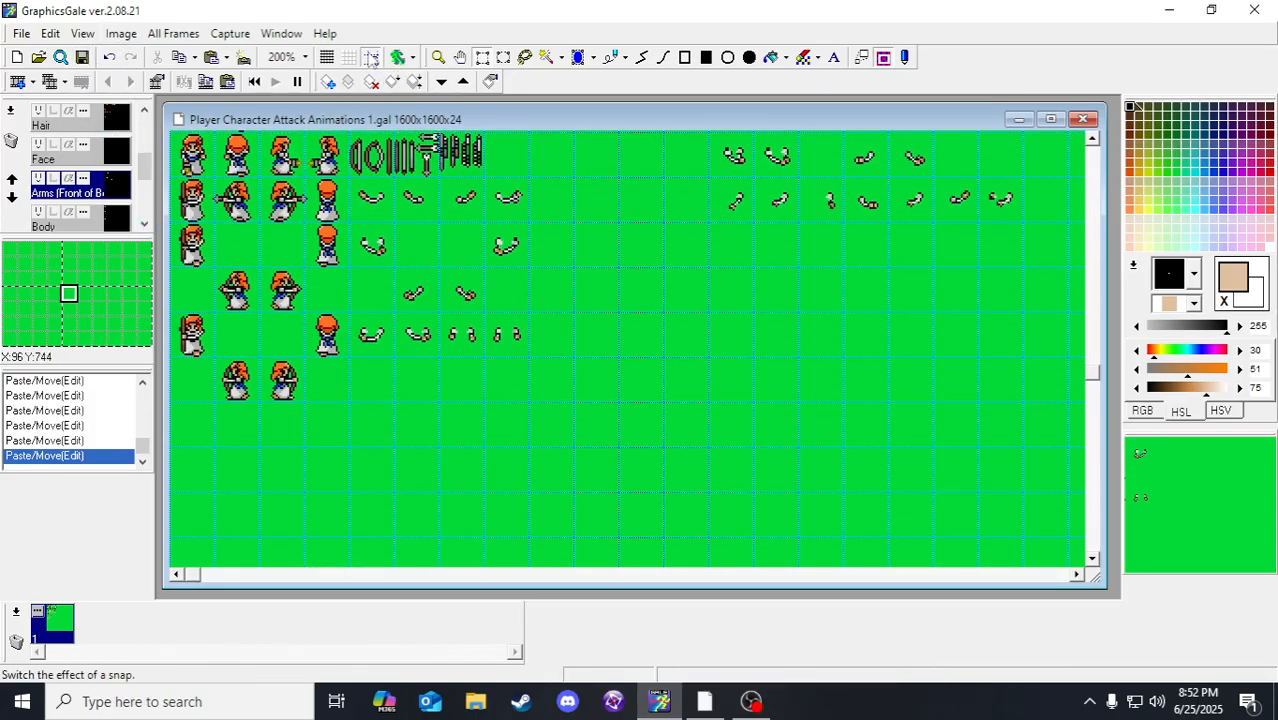
# Step: Copy the lowest row's two rightmost arm pairs from the front arms layer onto the behind arms layer, keeping only the outer arms there
pyautogui.click(438, 57)
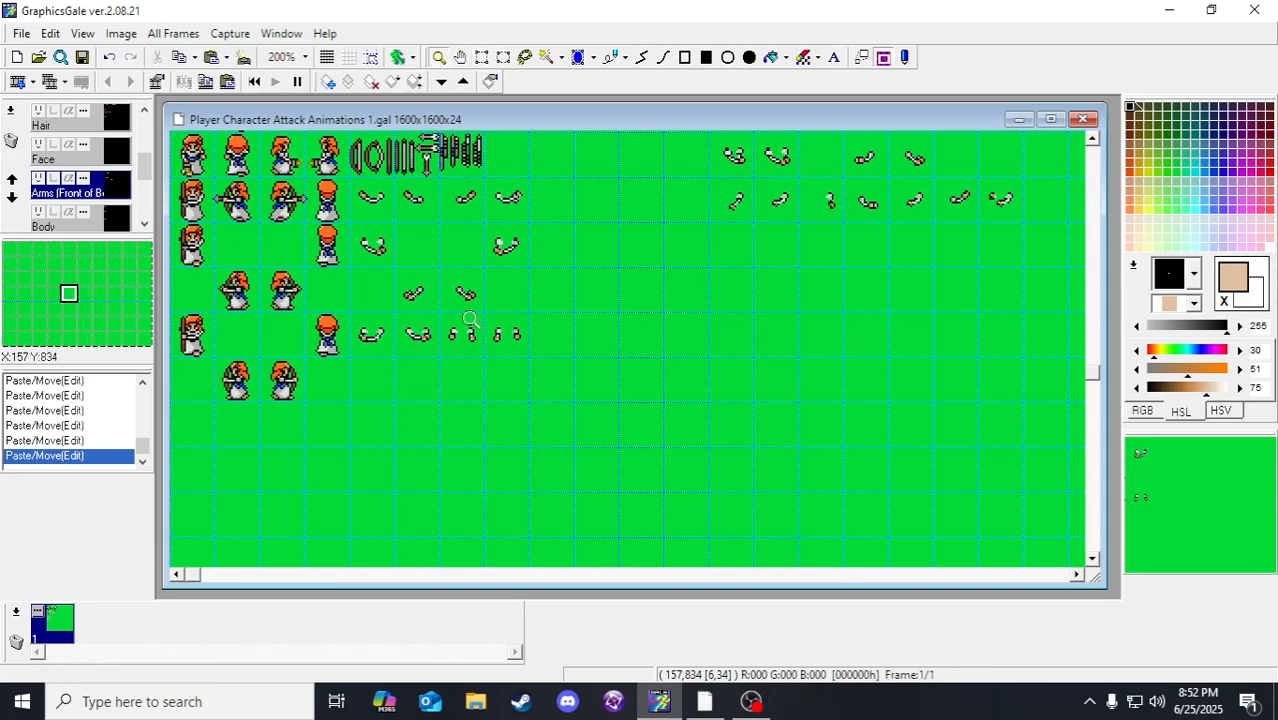
pyautogui.click(481, 433)
pyautogui.click(481, 433)
pyautogui.click(488, 285)
pyautogui.moveTo(475, 279); pyautogui.dragTo(511, 364)
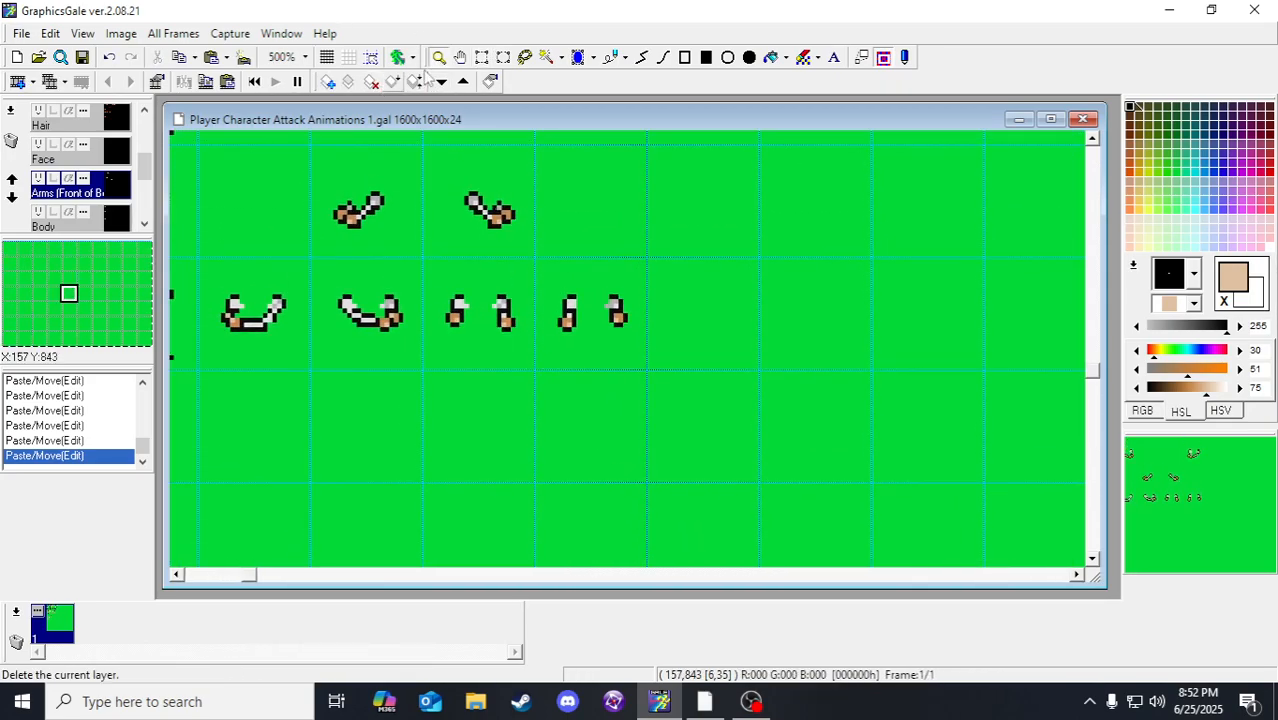
pyautogui.click(481, 57)
pyautogui.scroll(-2, 91, 203)
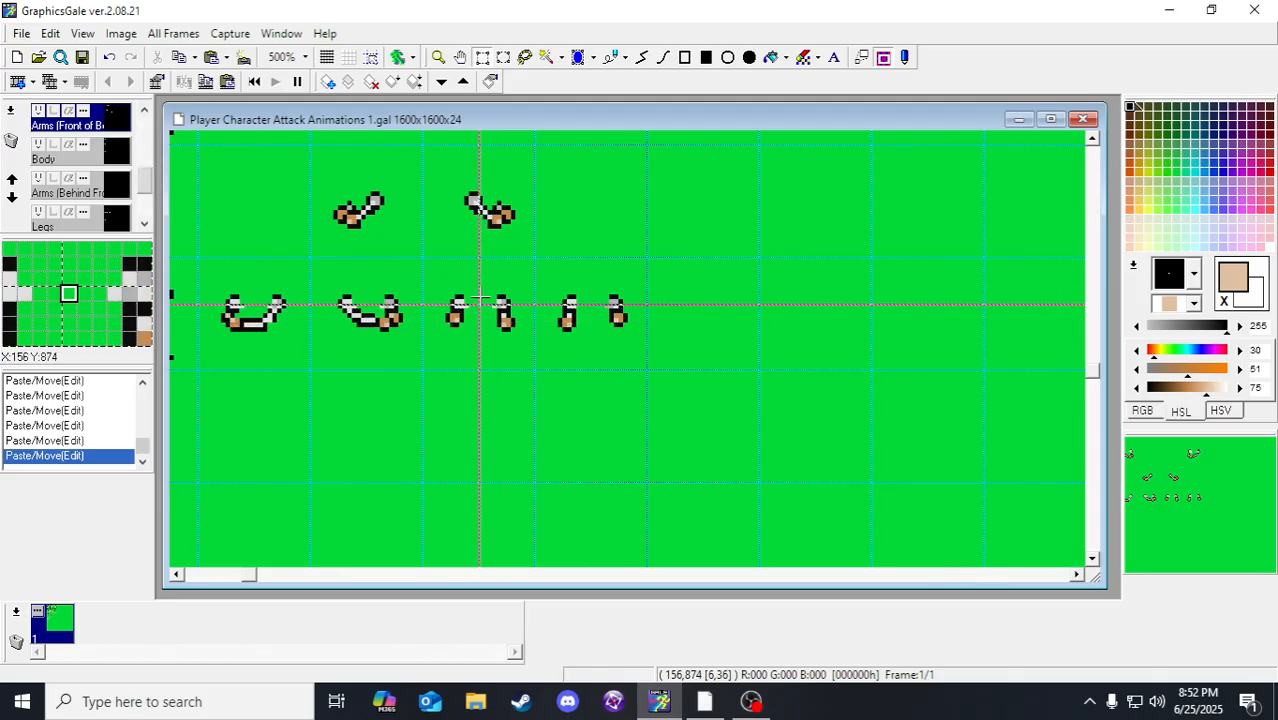
pyautogui.moveTo(430, 265); pyautogui.dragTo(650, 362)
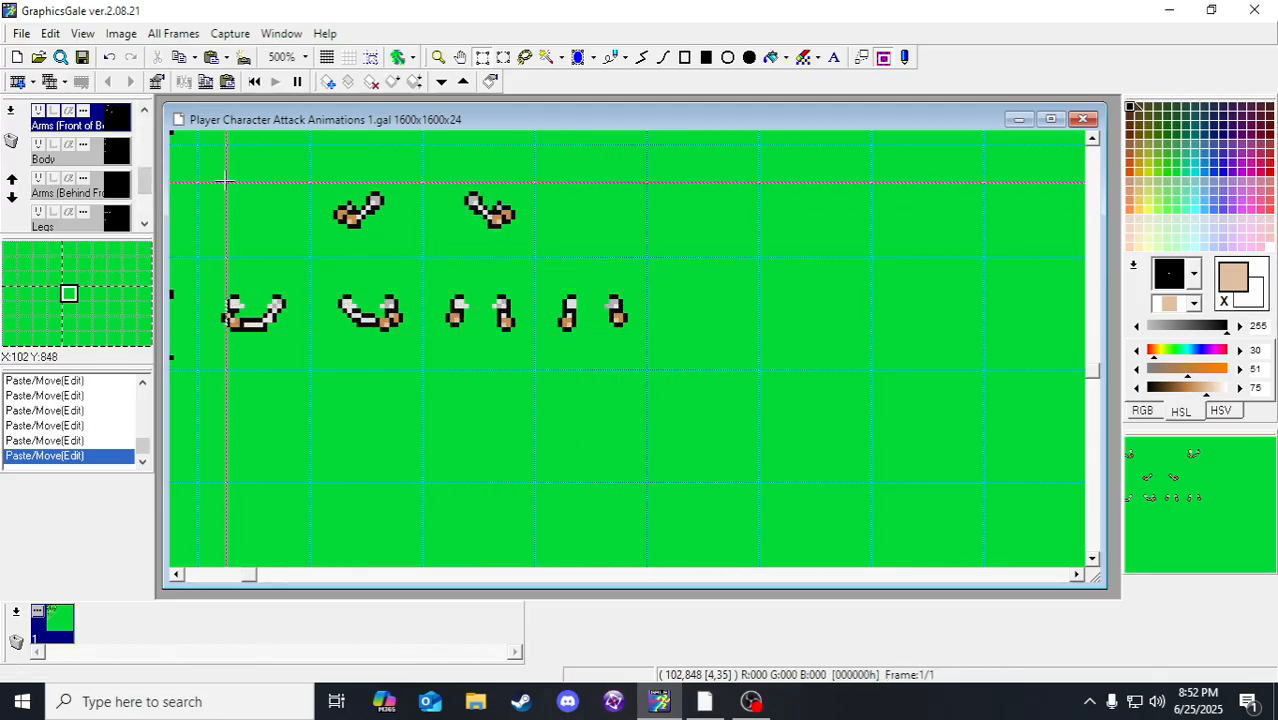
pyautogui.scroll(-1, 120, 203)
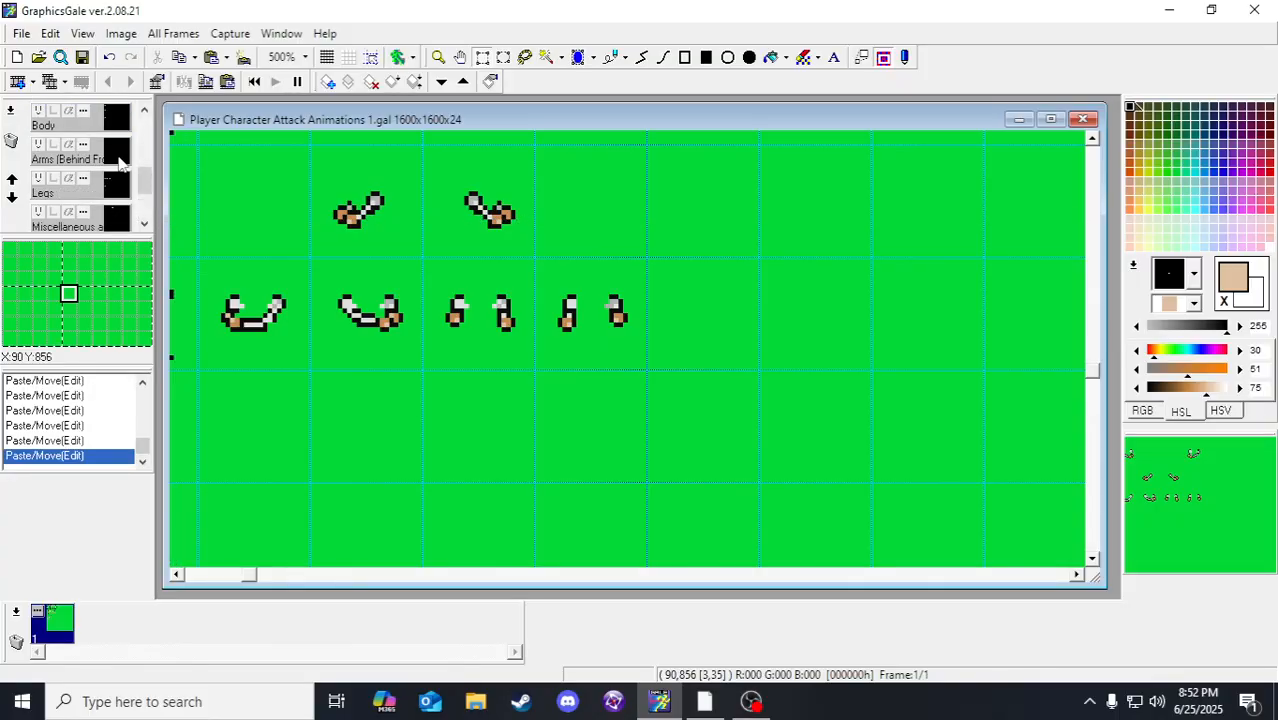
pyautogui.click(120, 160)
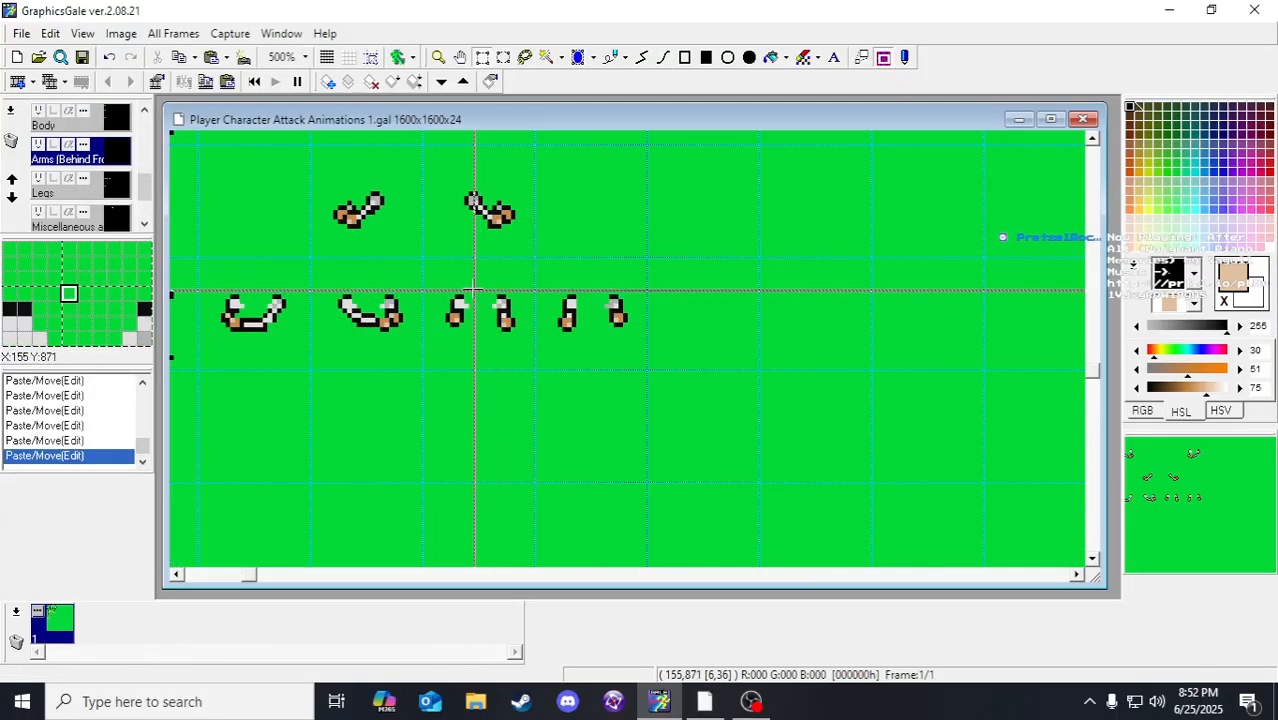
pyautogui.moveTo(483, 285); pyautogui.dragTo(585, 372)
pyautogui.click(586, 373)
# Step: Try moving the two rightmost arm pairs on the front arms layer one cell down, and undo the move
pyautogui.scroll(2, 115, 211)
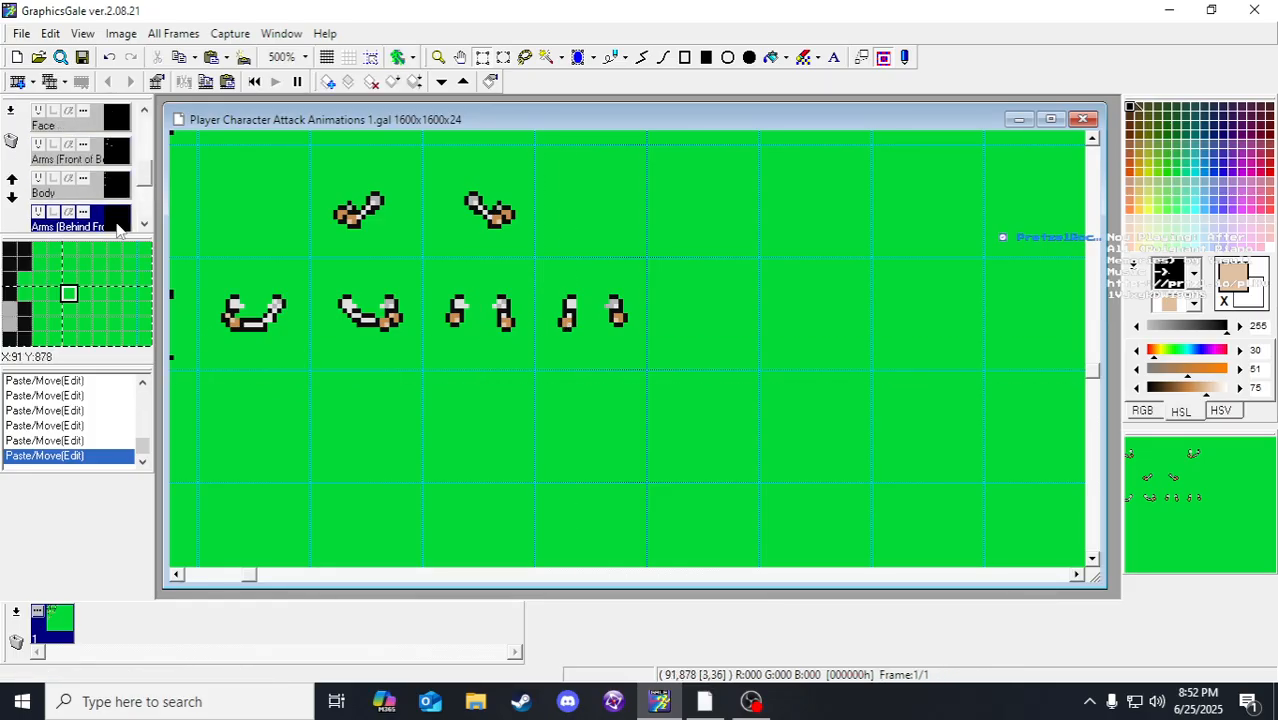
pyautogui.click(113, 160)
pyautogui.scroll(3, 520, 480)
pyautogui.click(496, 441)
pyautogui.moveTo(494, 439); pyautogui.dragTo(586, 446)
pyautogui.moveTo(576, 420); pyautogui.dragTo(577, 491)
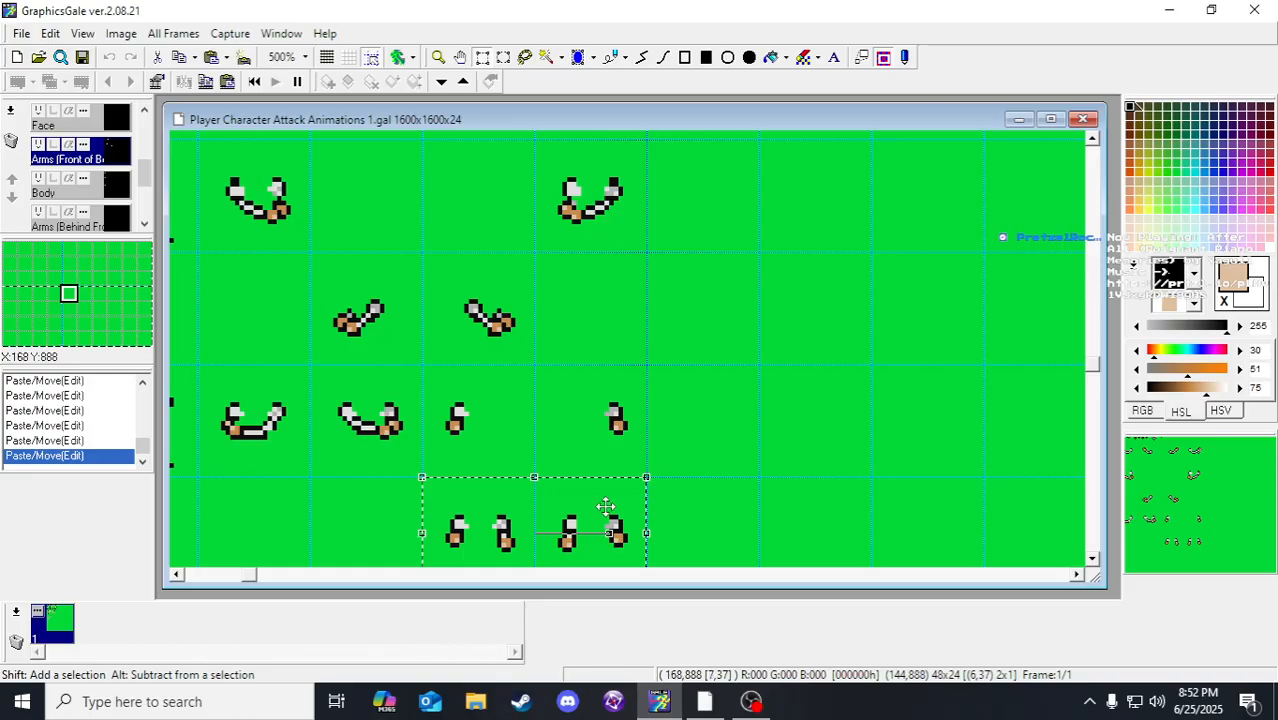
pyautogui.click(498, 432)
pyautogui.moveTo(542, 389); pyautogui.dragTo(865, 333)
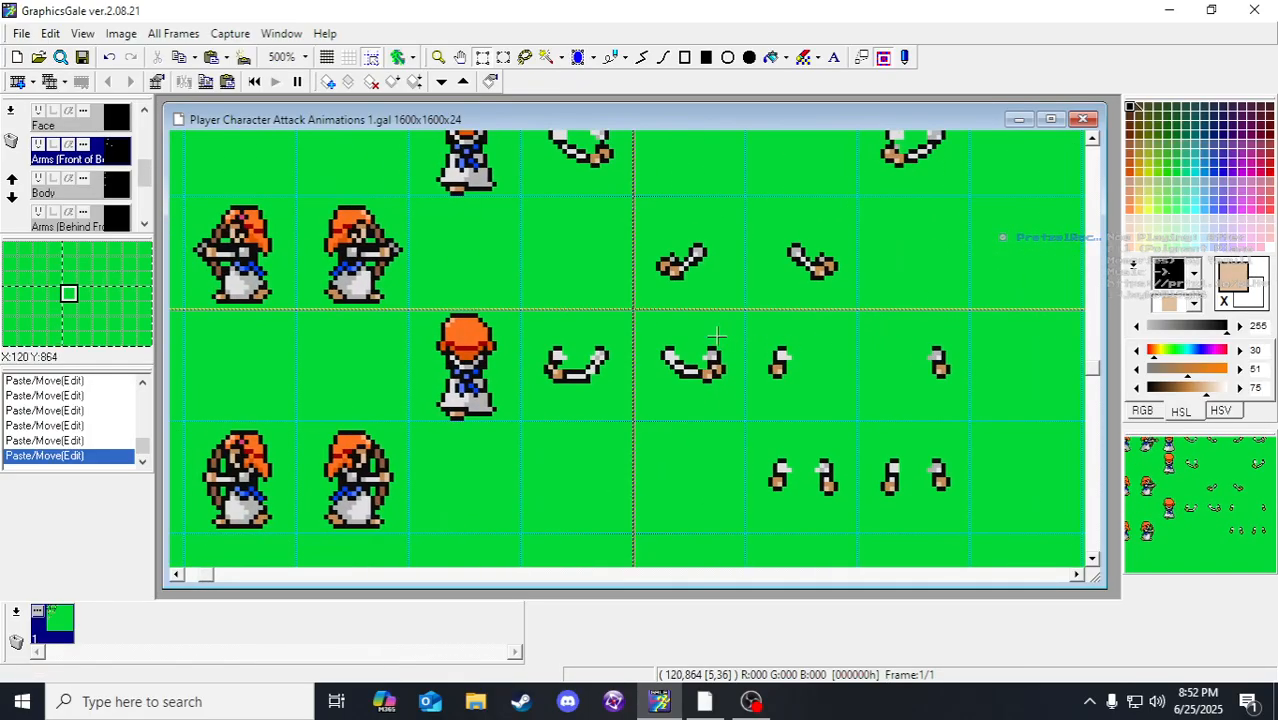
pyautogui.hotkey('ctrl', 'z')
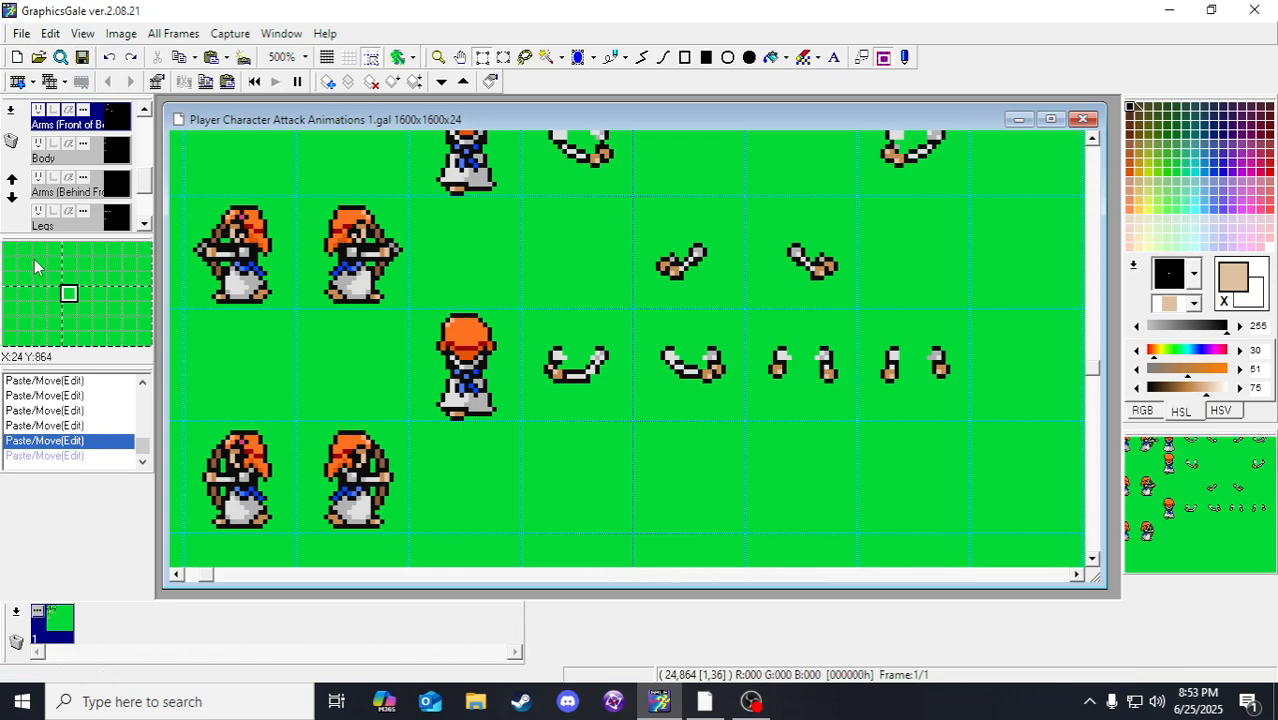
# Step: Copy the outer left spare arm on the behind arms layer into the empty cell directly below the upper left-facing bow pose
pyautogui.click(116, 194)
pyautogui.click(785, 391)
pyautogui.moveTo(786, 386); pyautogui.dragTo(245, 168)
pyautogui.moveTo(250, 262); pyautogui.dragTo(542, 479)
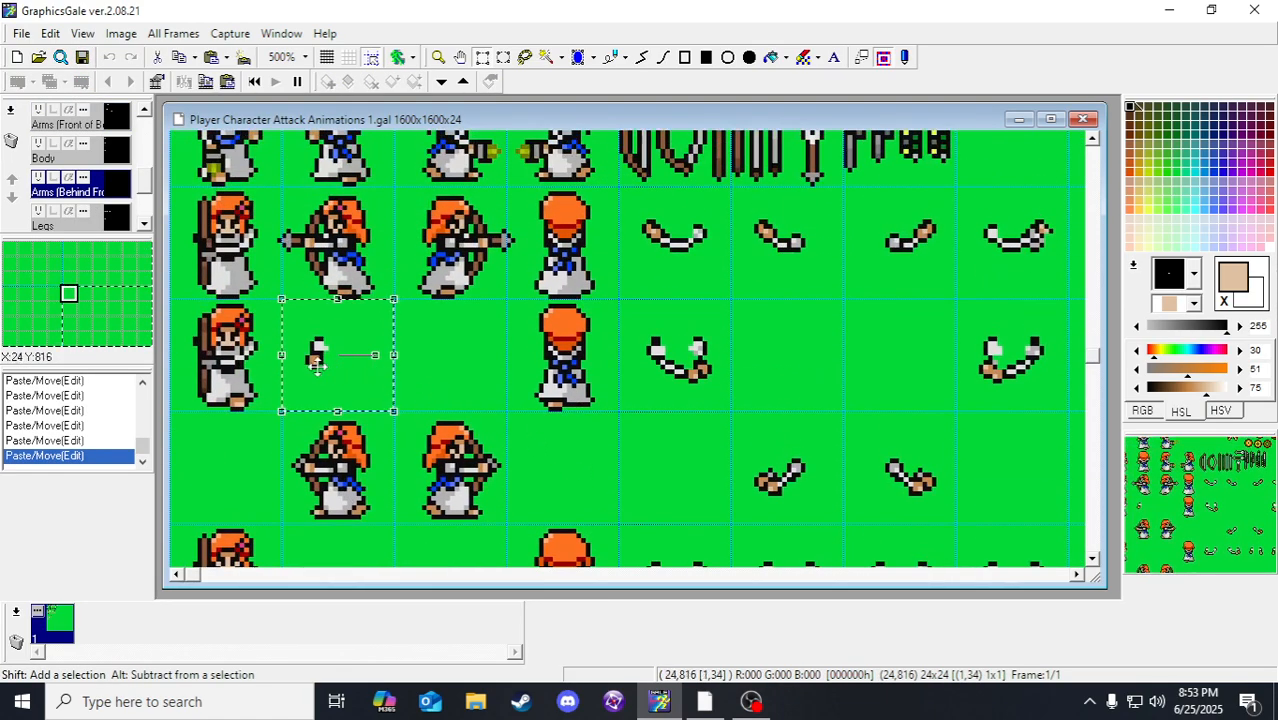
pyautogui.scroll(1, 311, 354)
pyautogui.scroll(-2, 306, 359)
pyautogui.scroll(1, 304, 364)
pyautogui.scroll(1, 290, 380)
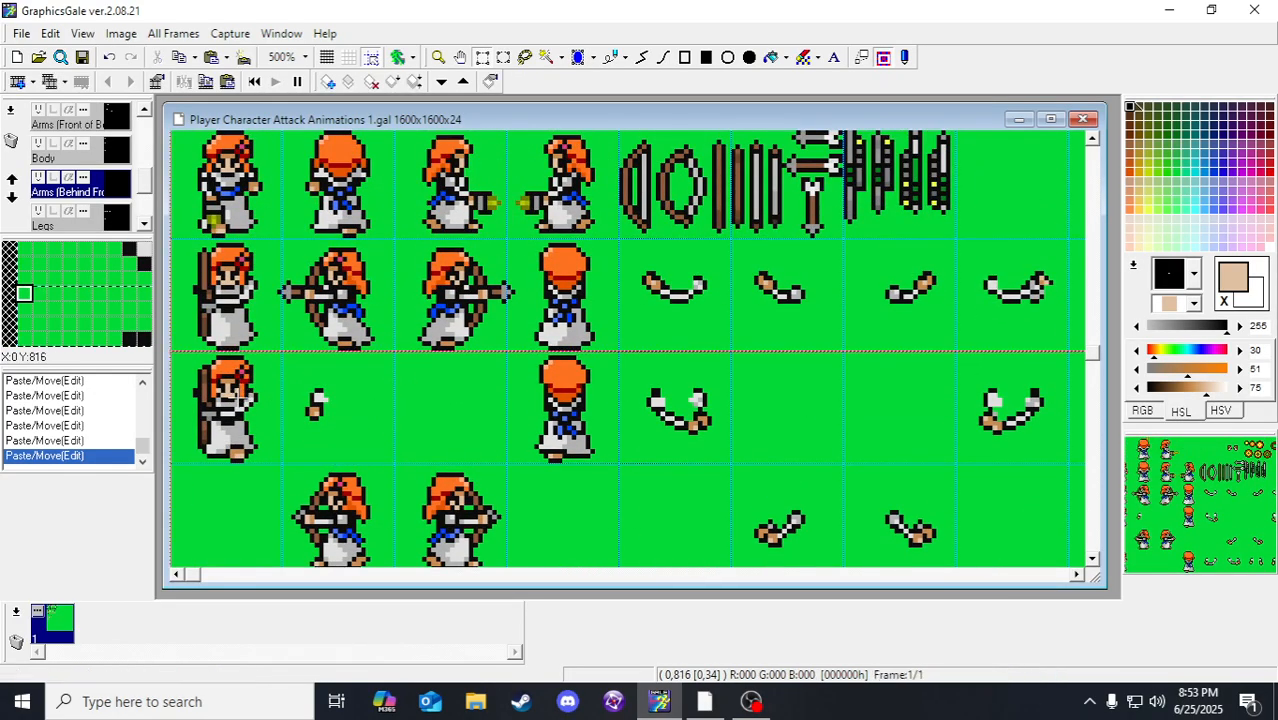
# Step: Take the existing arm off the front-facing bow sprite and park it in the third cell of the same row
pyautogui.moveTo(232, 398); pyautogui.dragTo(211, 486)
pyautogui.click(240, 440)
pyautogui.click(337, 417)
pyautogui.moveTo(310, 420); pyautogui.dragTo(289, 436)
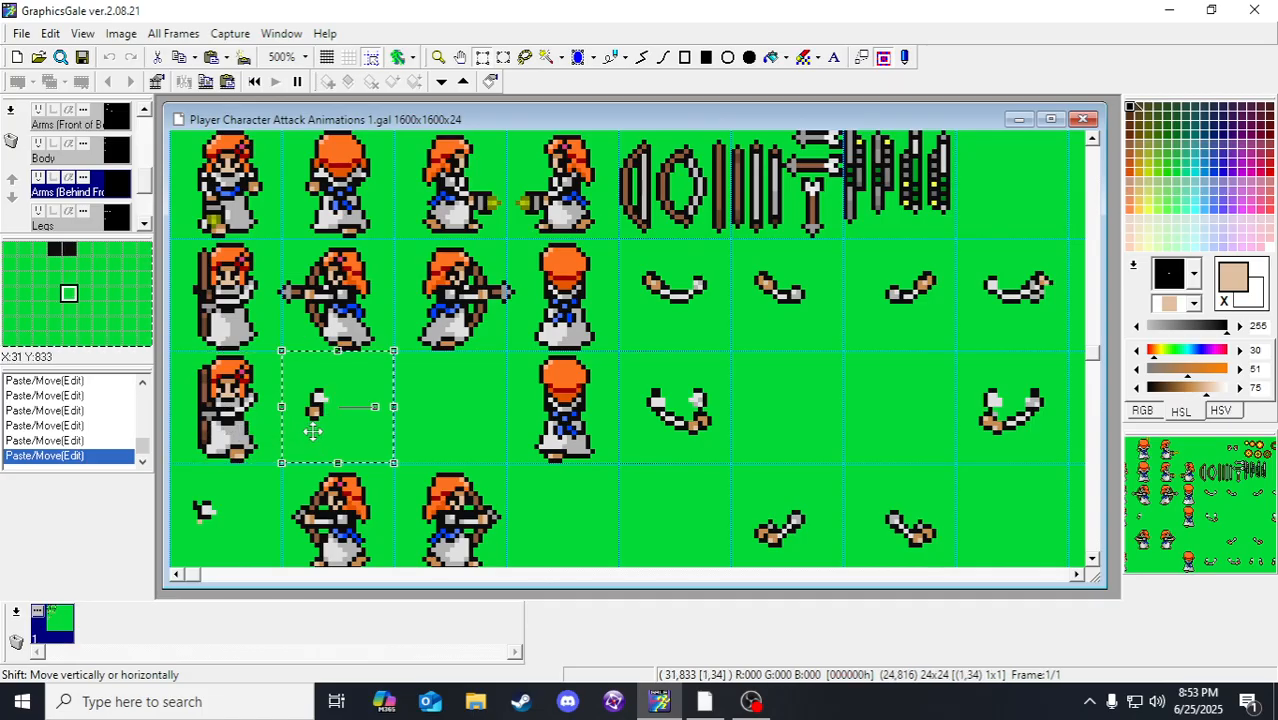
pyautogui.rightClick(313, 431)
pyautogui.click(217, 505)
pyautogui.moveTo(217, 505); pyautogui.dragTo(422, 417)
pyautogui.rightClick(424, 417)
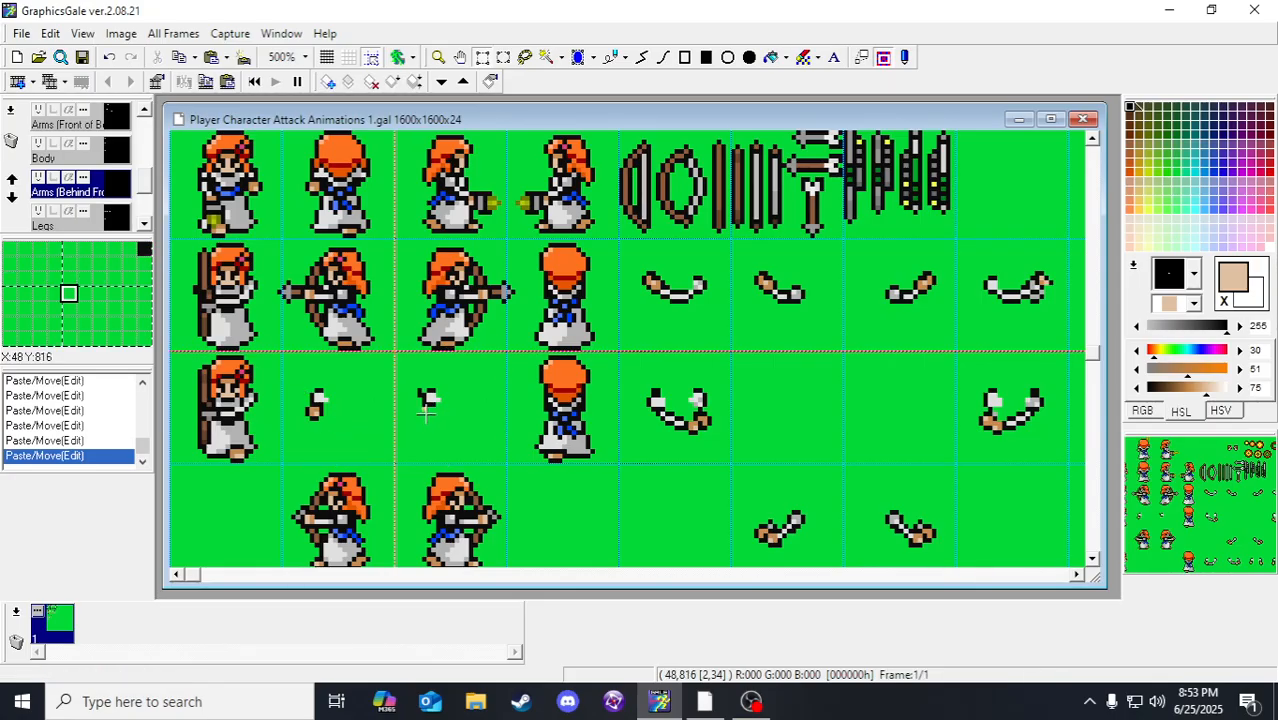
# Step: Raise the 5x5-pixel hand piece in the second cell so it sits beside its sleeve, comparing with the previous state
pyautogui.moveTo(302, 403); pyautogui.dragTo(324, 424)
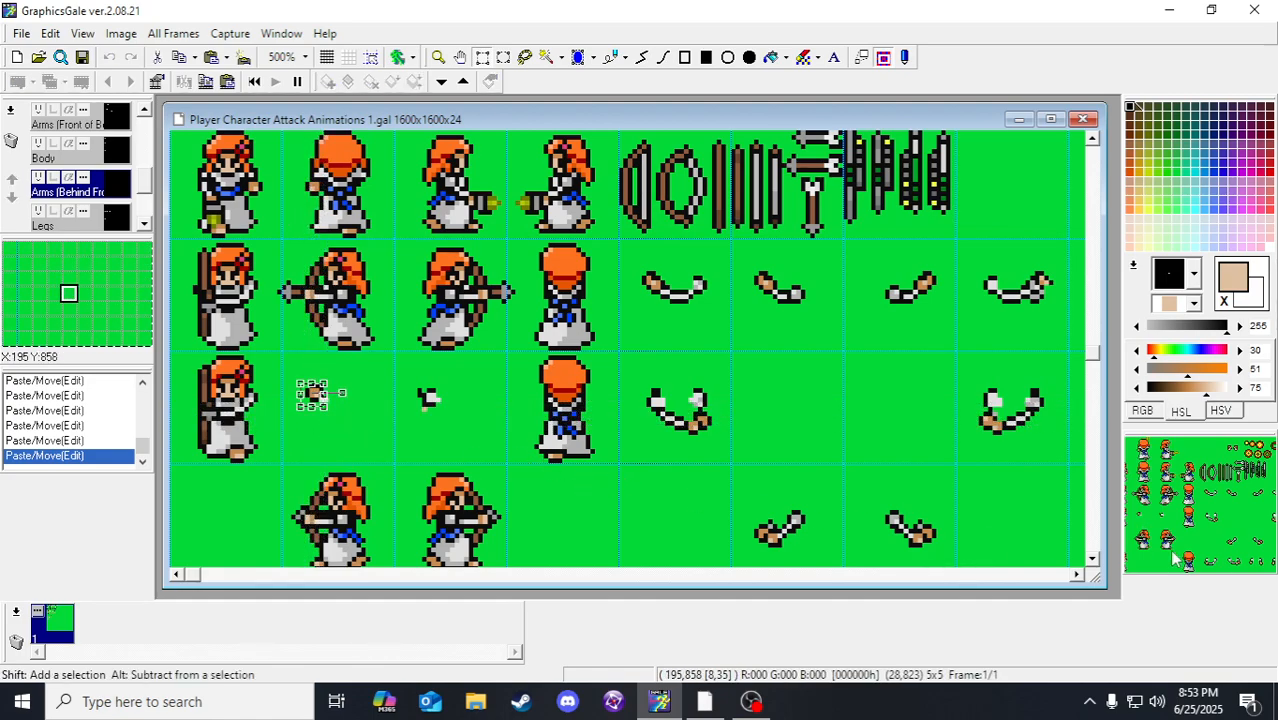
pyautogui.rightClick(579, 353)
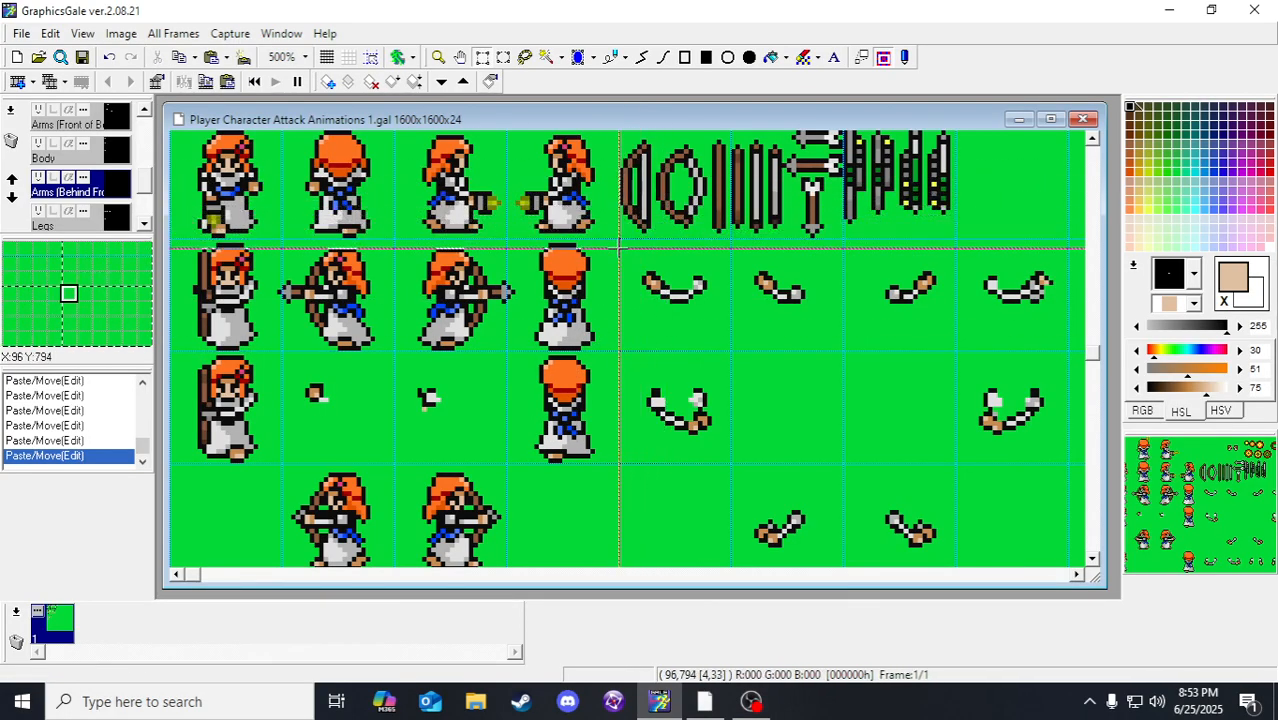
pyautogui.hotkey('ctrl', 'z')
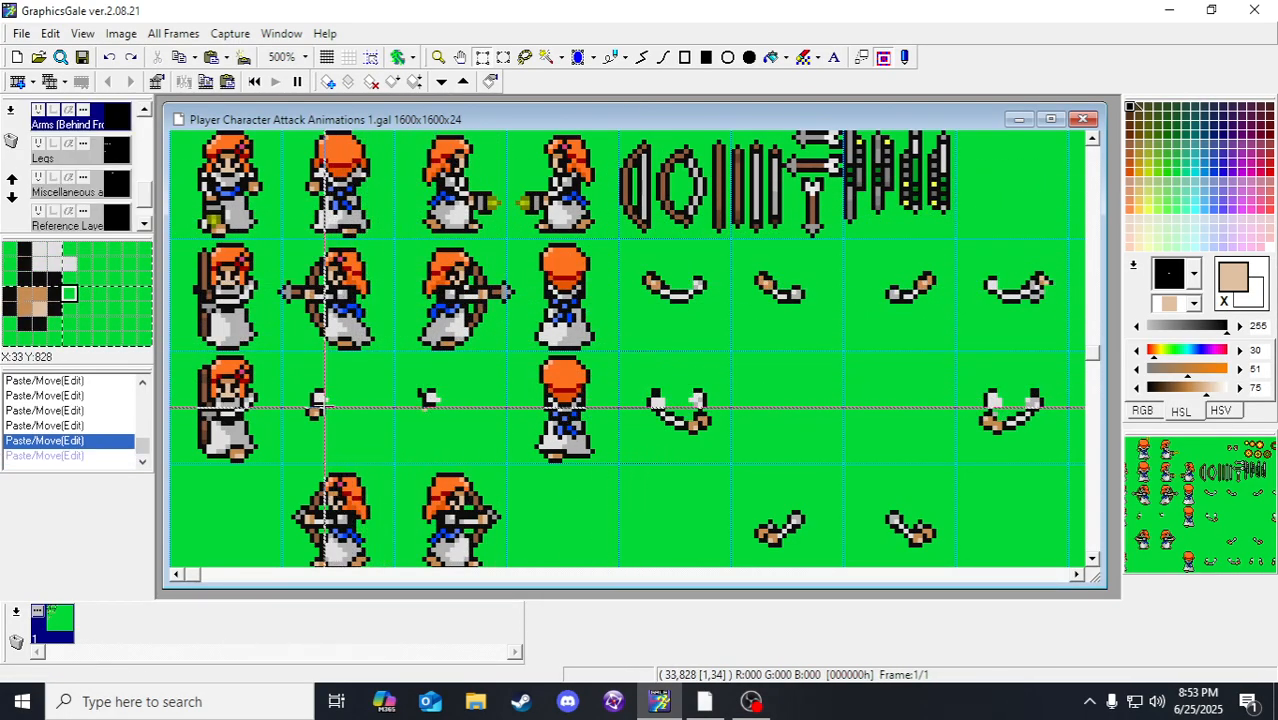
pyautogui.hotkey('ctrl', 'y')
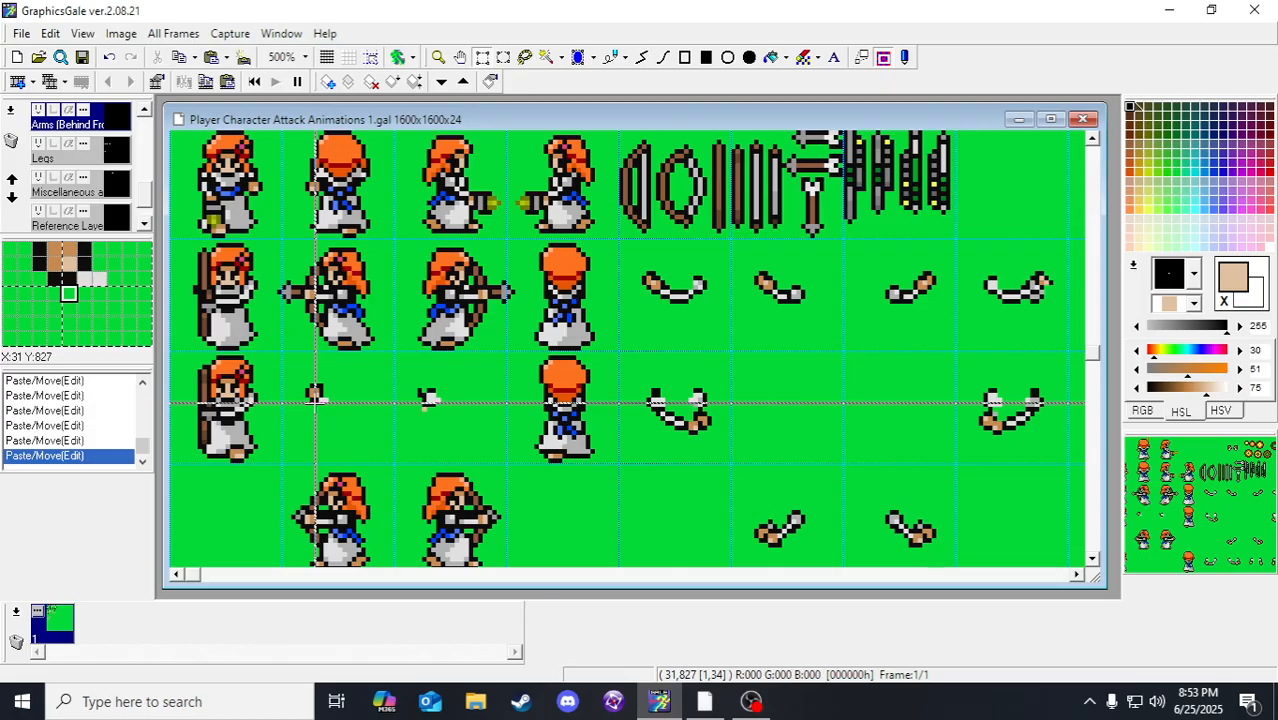
# Step: Redraw the second-cell hand's outline in black and its skin in light and dark tan with the Connect Line tool
pyautogui.click(642, 57)
pyautogui.rightClick(316, 398)
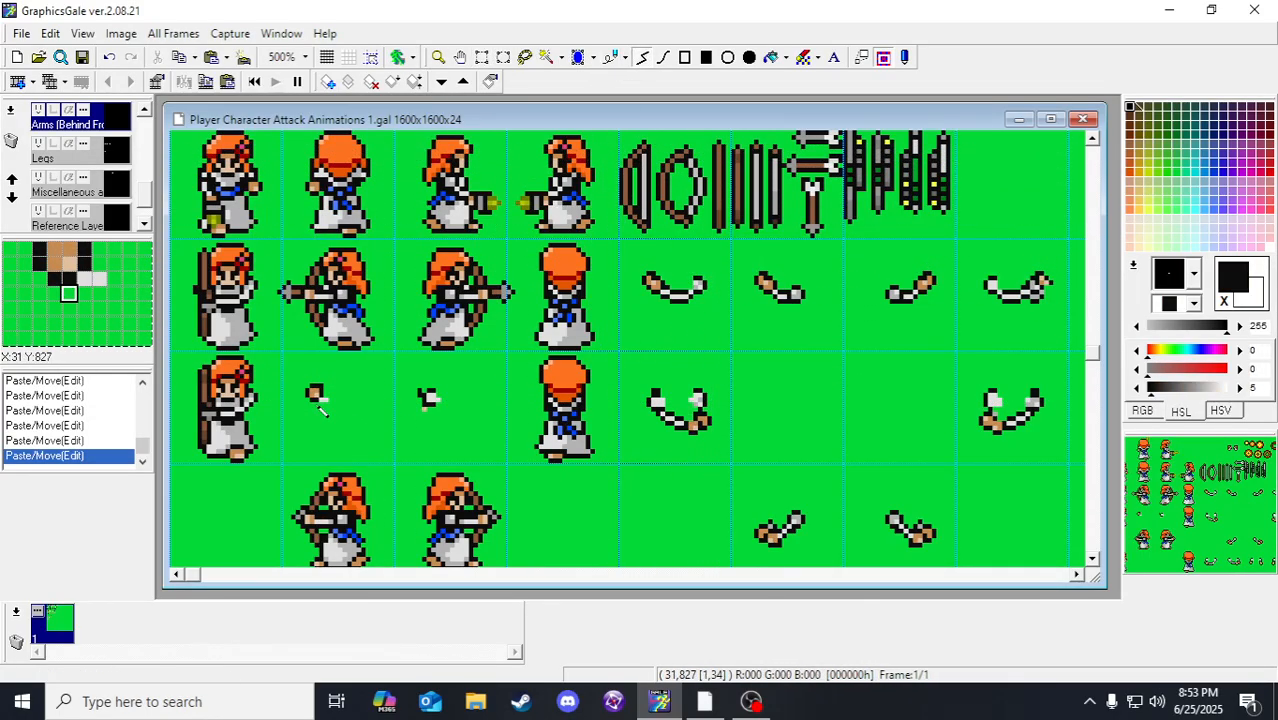
pyautogui.click(342, 426)
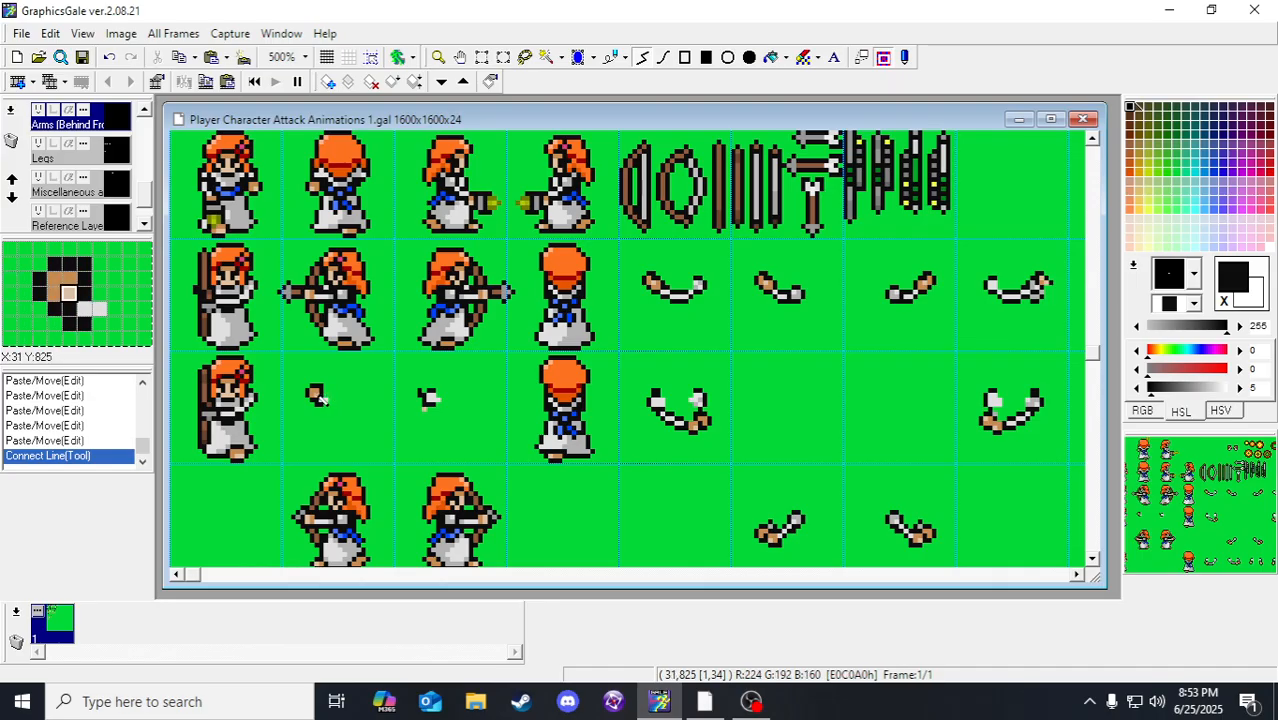
pyautogui.rightClick(316, 394)
pyautogui.click(316, 394)
pyautogui.click(313, 391)
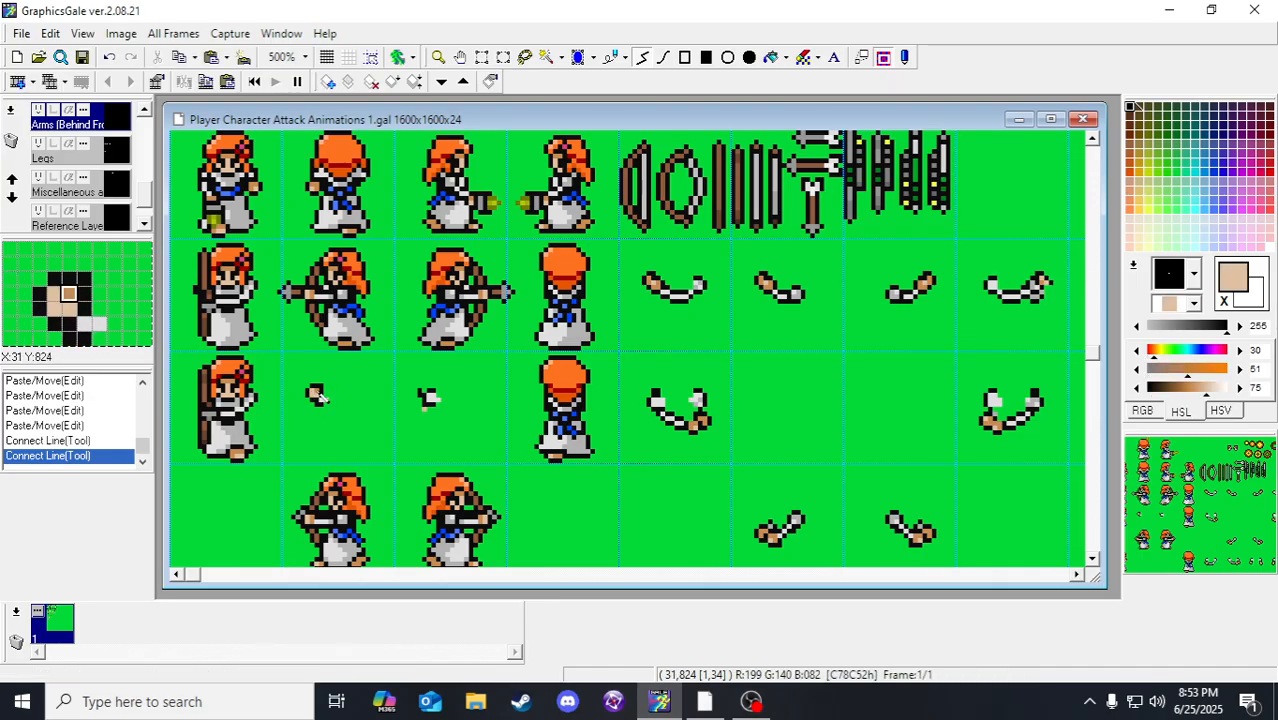
pyautogui.rightClick(317, 391)
pyautogui.doubleClick(317, 396)
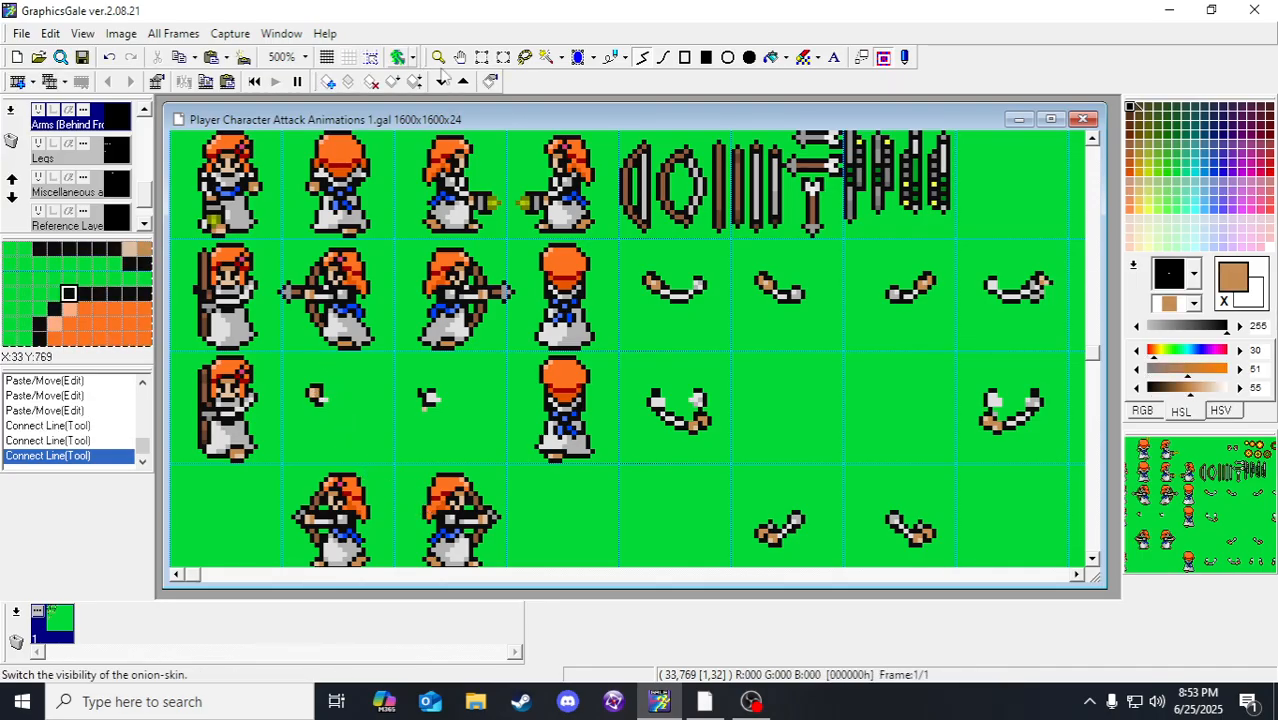
# Step: Shift the redrawn hand in the second cell slightly left, away from its sleeve
pyautogui.click(482, 57)
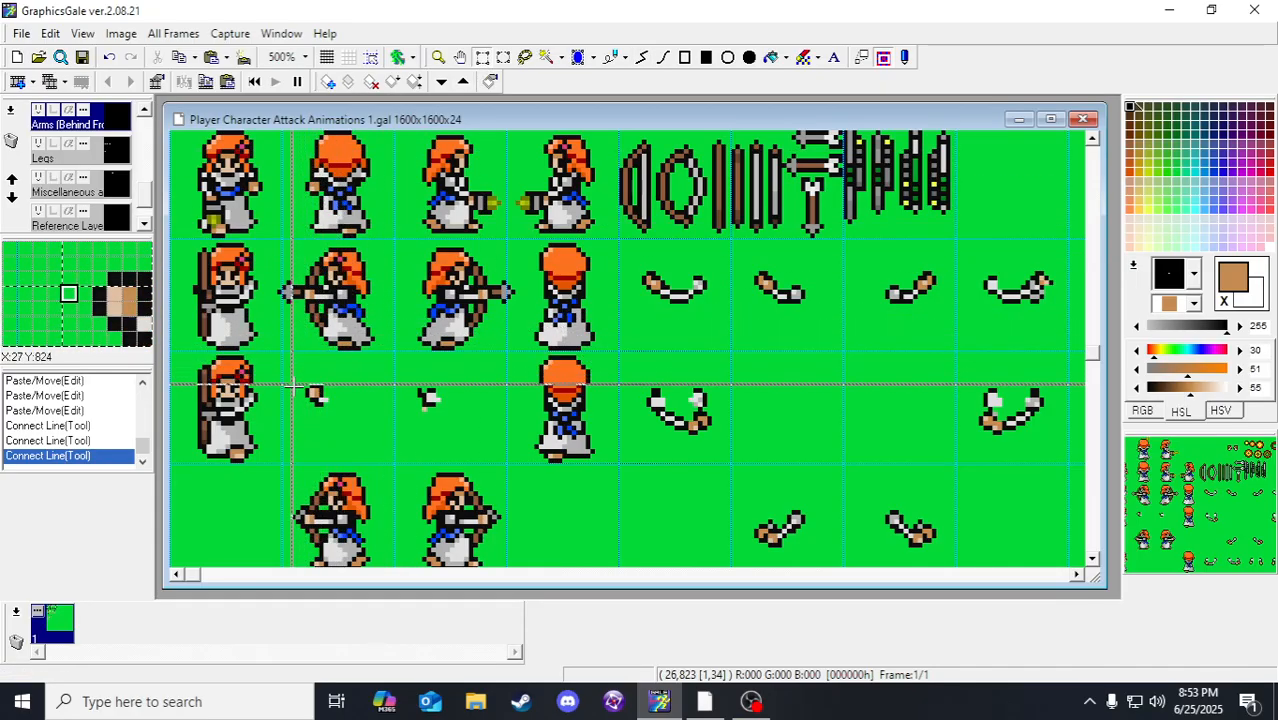
pyautogui.moveTo(301, 384); pyautogui.dragTo(322, 401)
pyautogui.click(355, 409)
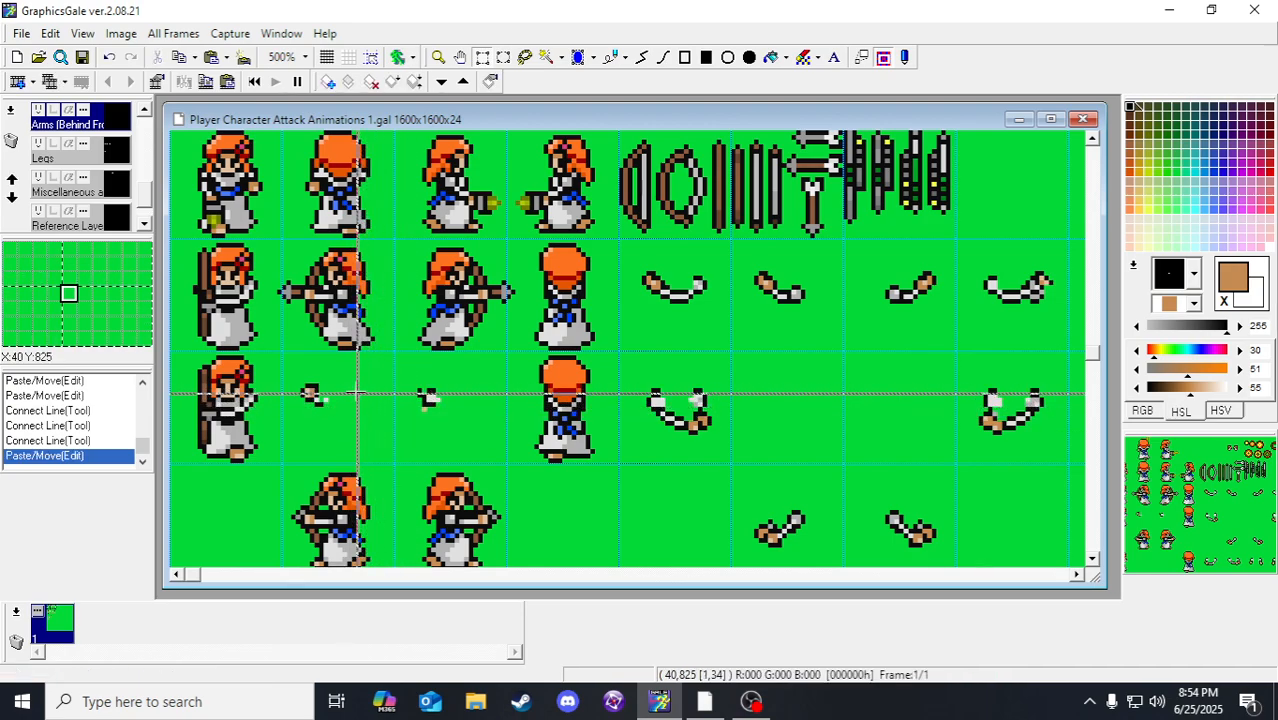
# Step: Compare the arm before and after the recent edits by undoing and redoing the last five changes
pyautogui.hotkey('ctrl', 'z')
pyautogui.hotkey('ctrl', 'z')
pyautogui.hotkey('ctrl', 'z')
pyautogui.hotkey('ctrl', 'z')
pyautogui.hotkey('ctrl', 'z')
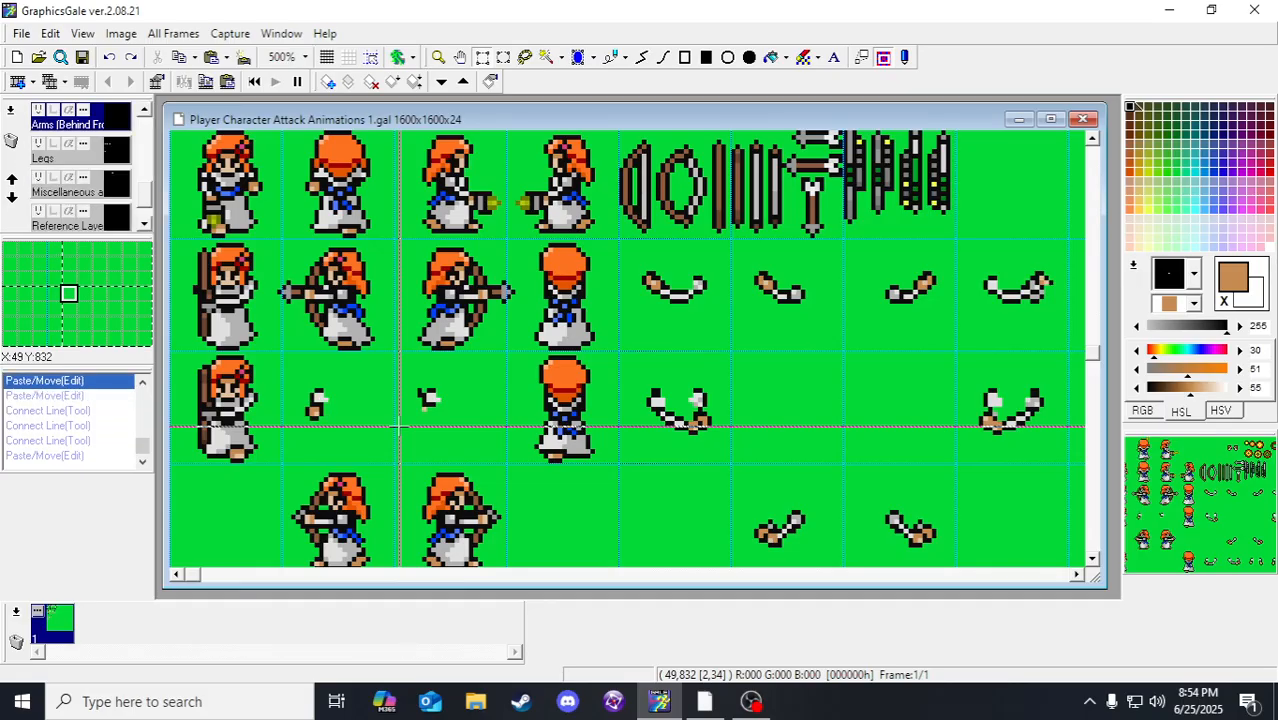
pyautogui.hotkey('ctrl', 'y')
pyautogui.hotkey('ctrl', 'y')
pyautogui.hotkey('ctrl', 'y')
pyautogui.hotkey('ctrl', 'y')
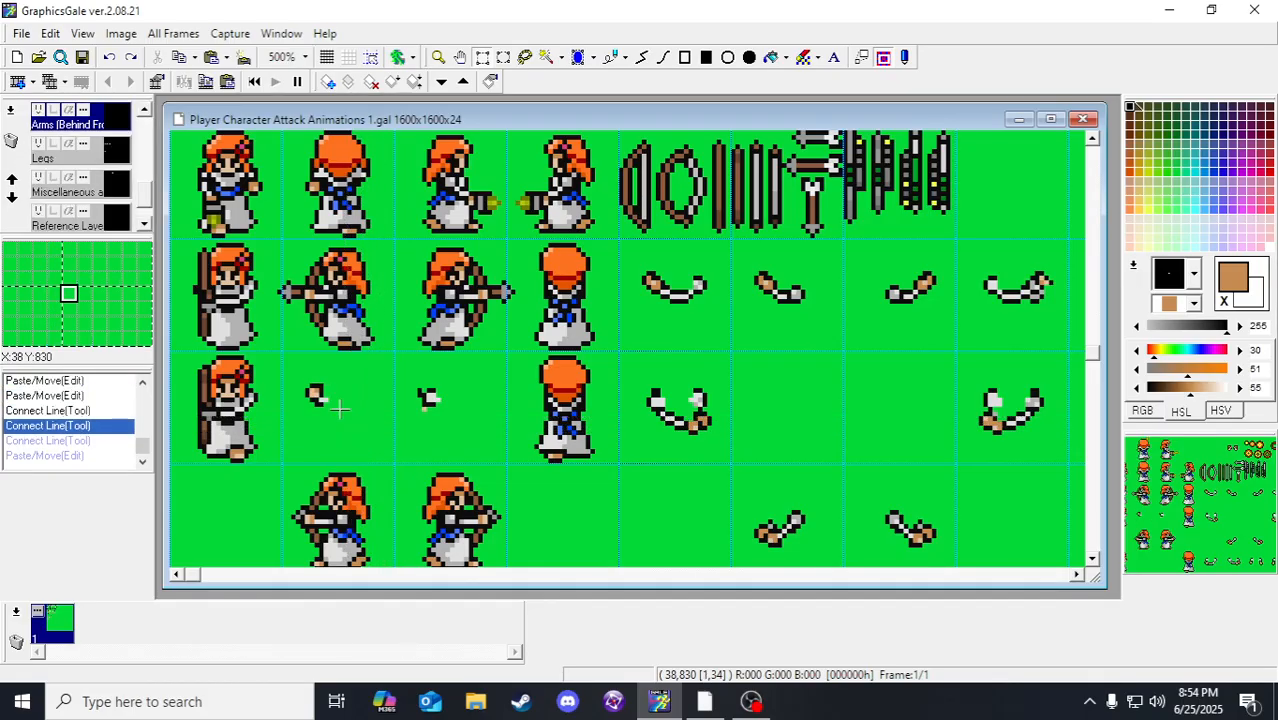
pyautogui.hotkey('ctrl', 'y')
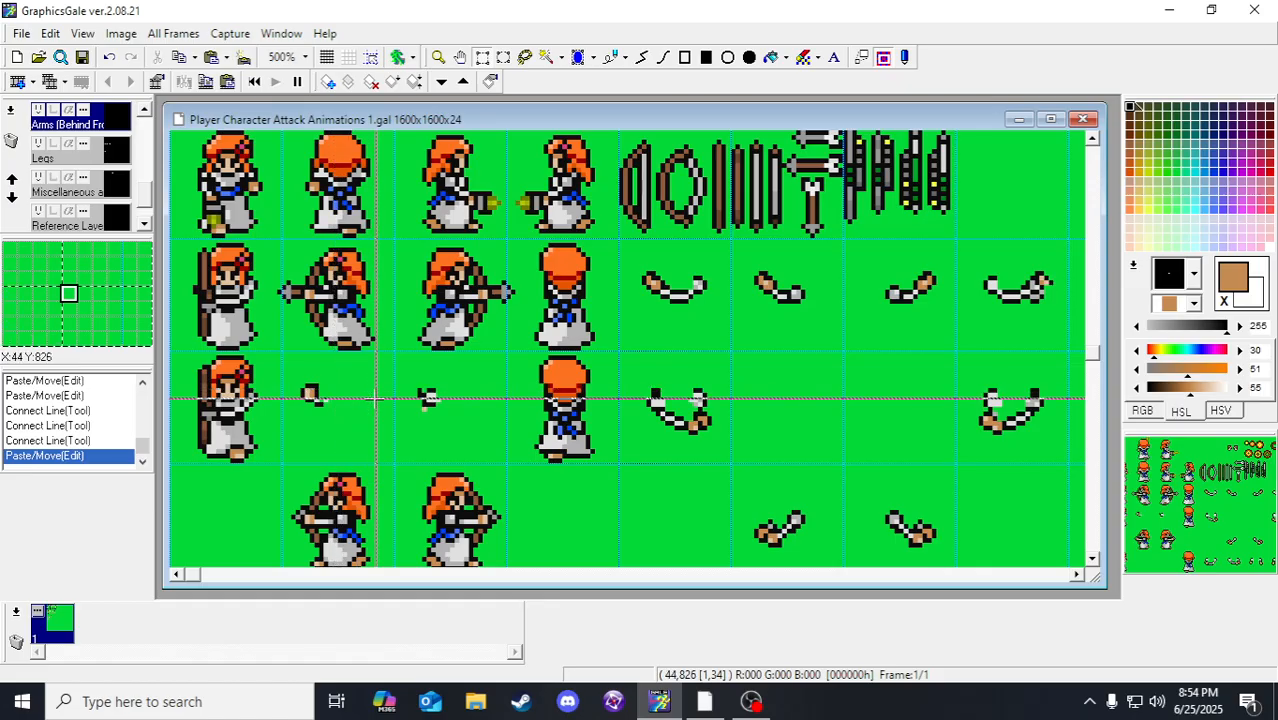
# Step: Nudge the arm pieces in the second cell and draw black outline and light grey sleeve pixels joining the hand to the sleeve
pyautogui.moveTo(312, 392); pyautogui.dragTo(323, 389)
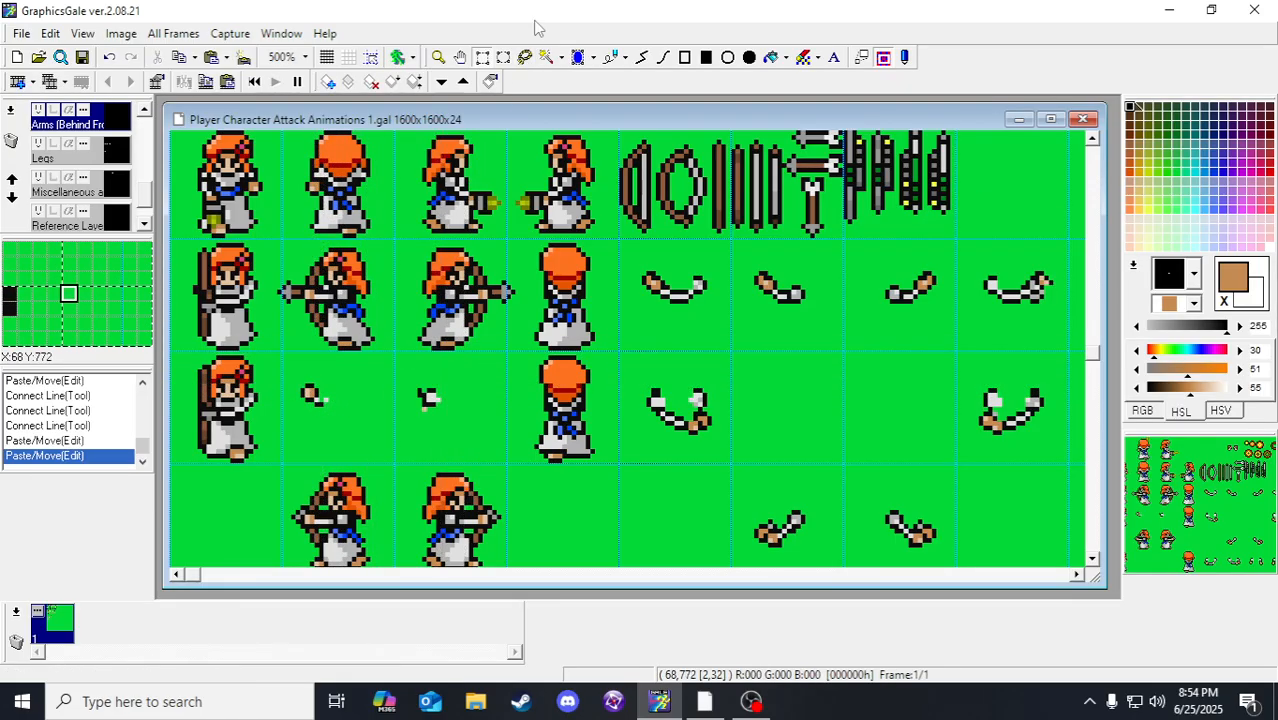
pyautogui.click(621, 57)
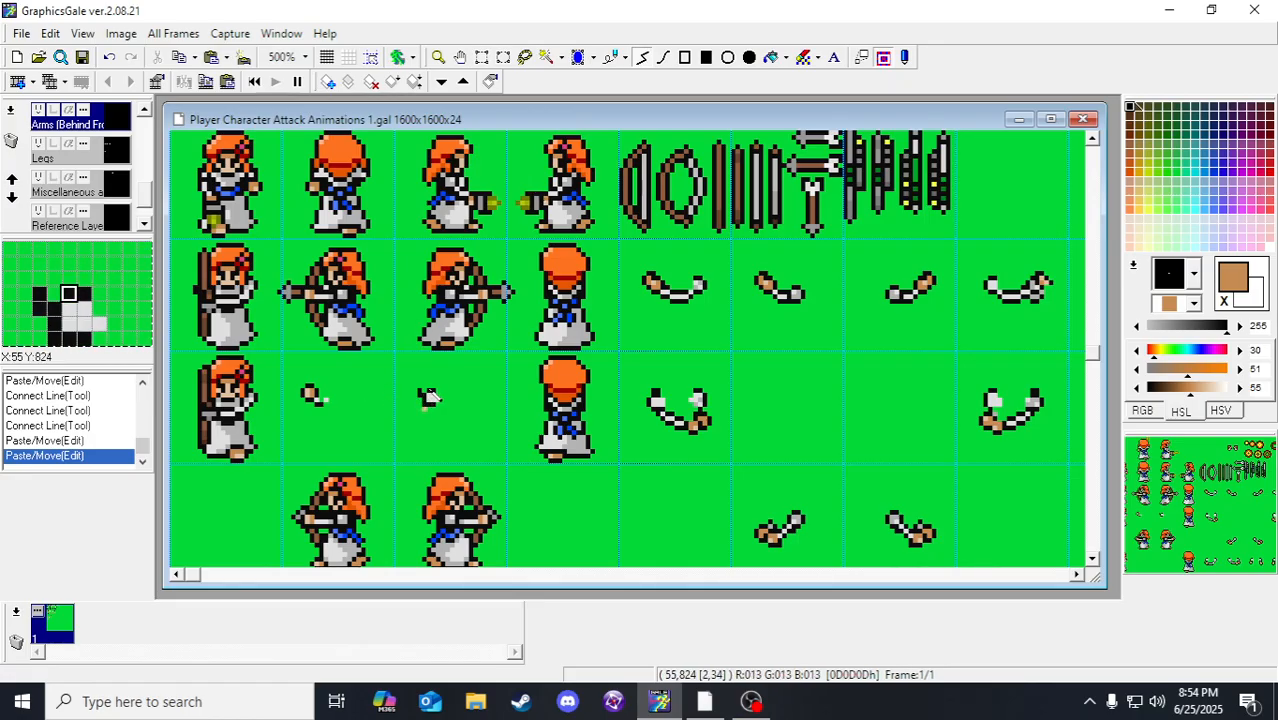
pyautogui.rightClick(430, 396)
pyautogui.moveTo(318, 397); pyautogui.dragTo(326, 405)
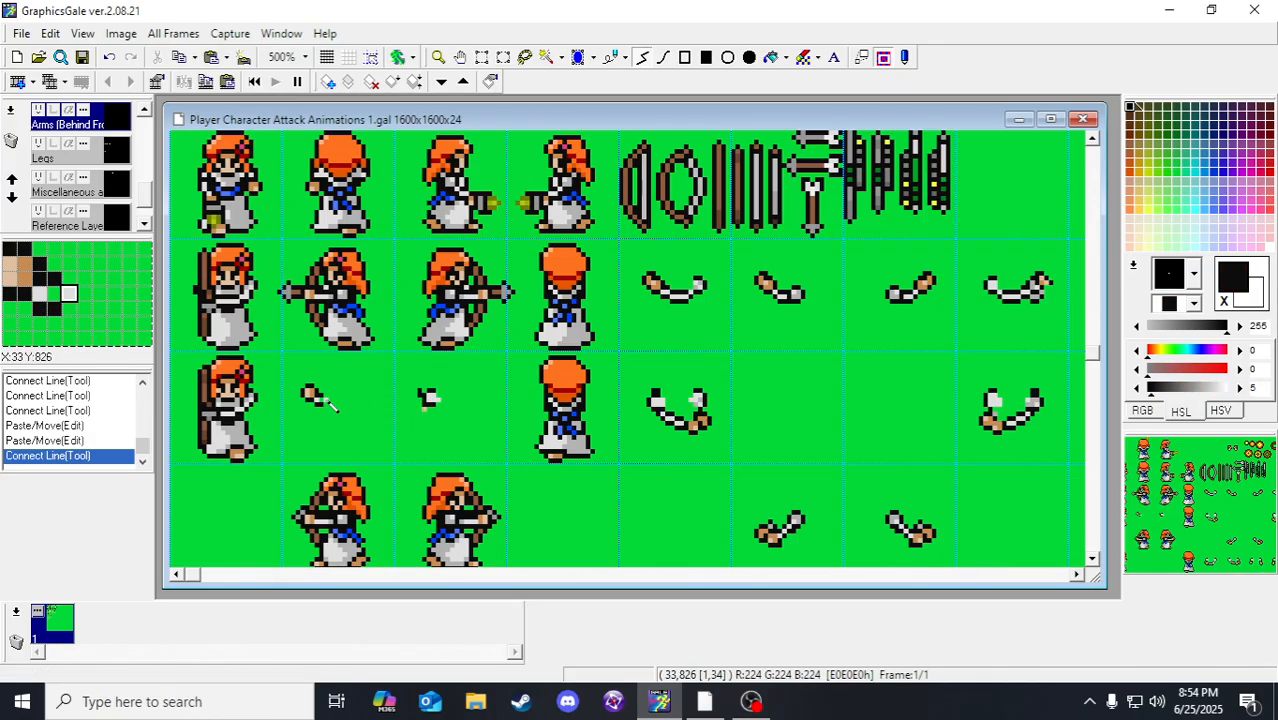
pyautogui.hotkey('ctrl', 'z')
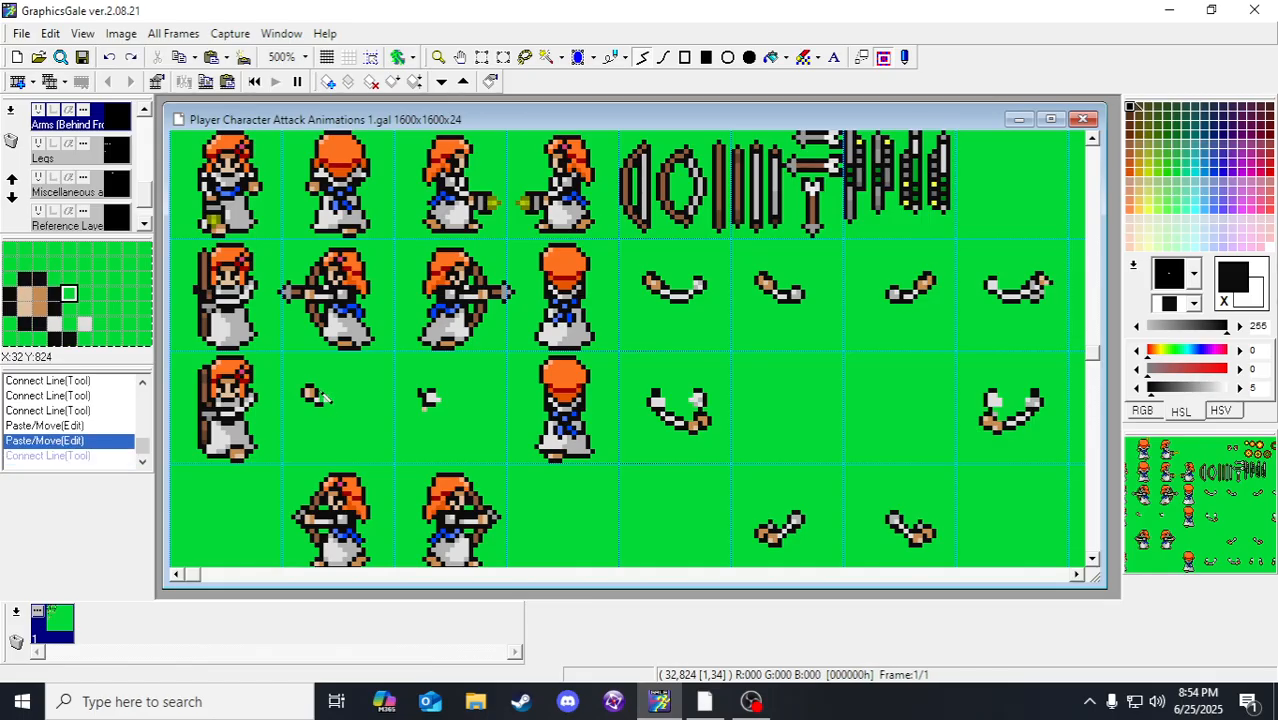
pyautogui.click(322, 392)
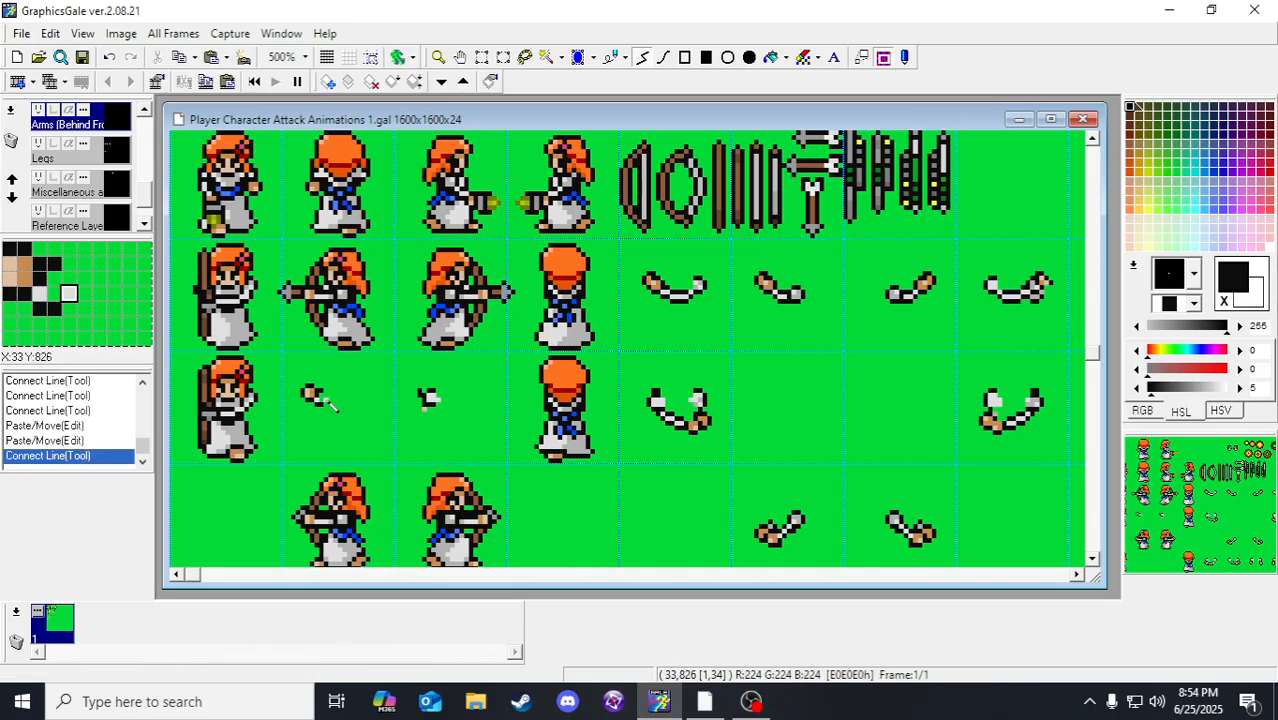
pyautogui.rightClick(327, 401)
pyautogui.click(322, 396)
pyautogui.click(323, 398)
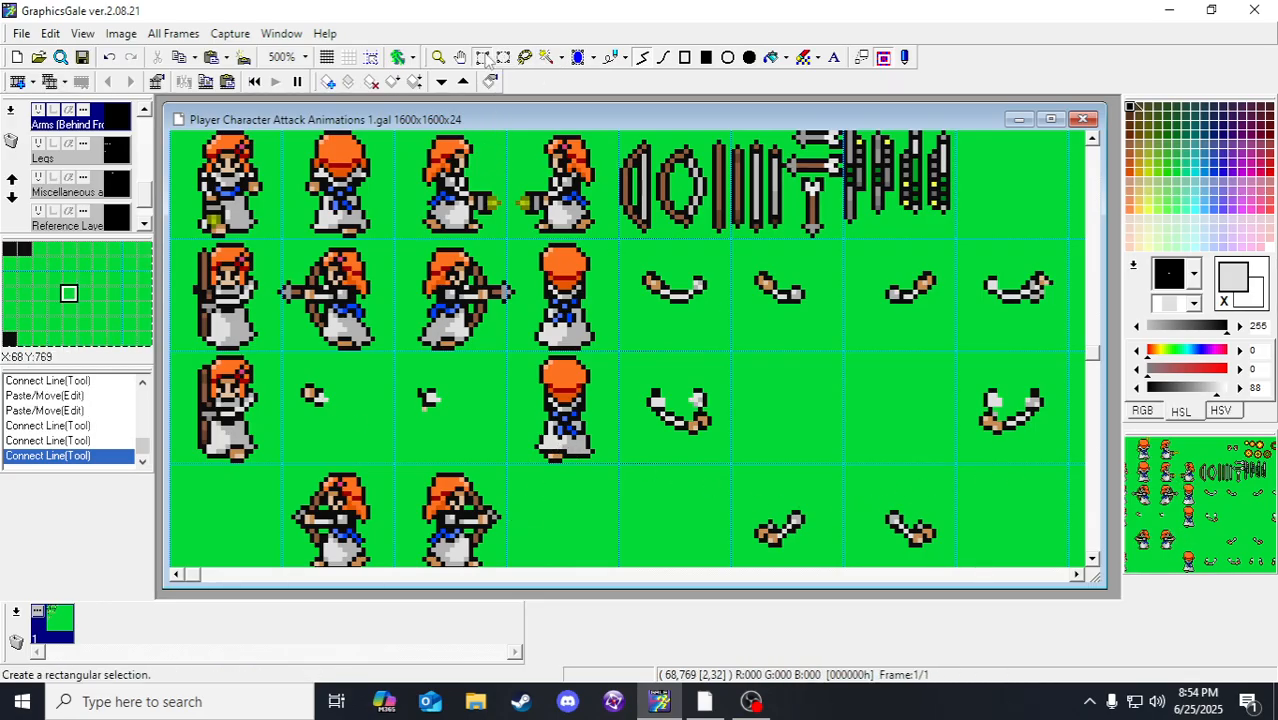
# Step: Try the redrawn arm on the front-facing bow sprite in its row and in the second cell two rows below
pyautogui.click(371, 58)
pyautogui.moveTo(314, 448); pyautogui.dragTo(250, 445)
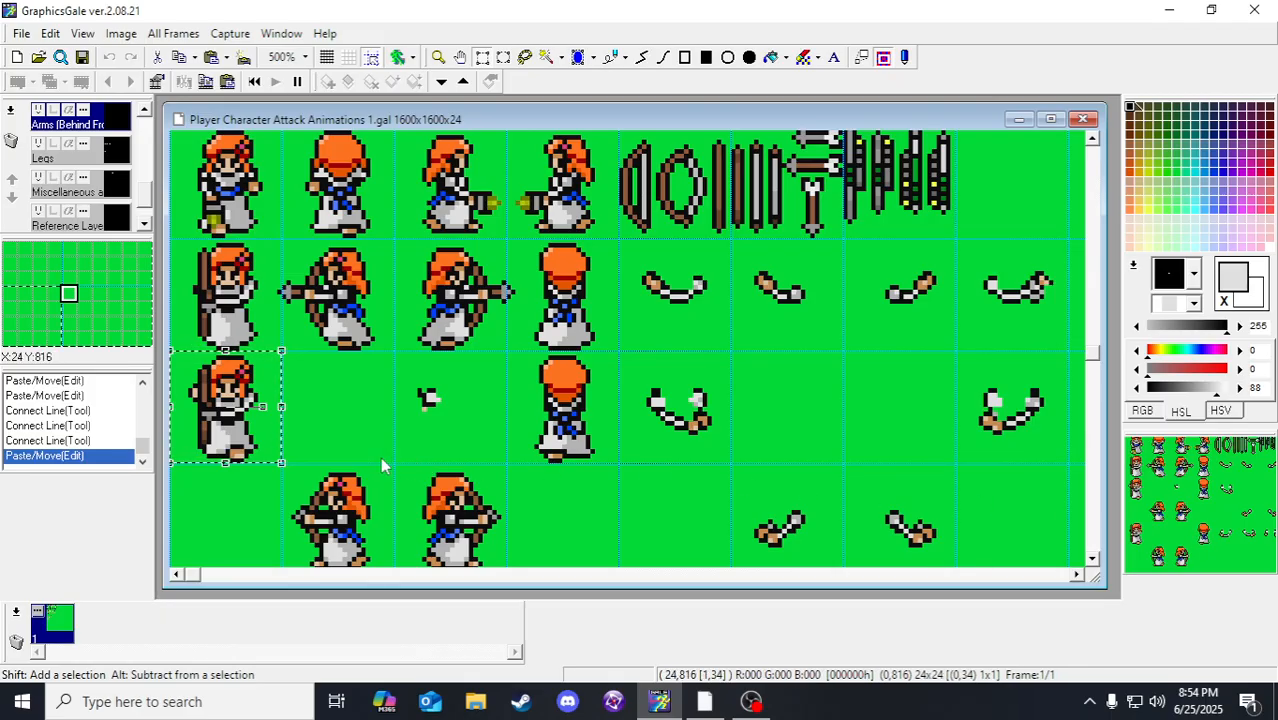
pyautogui.moveTo(230, 395); pyautogui.dragTo(330, 310)
pyautogui.scroll(2, 330, 310)
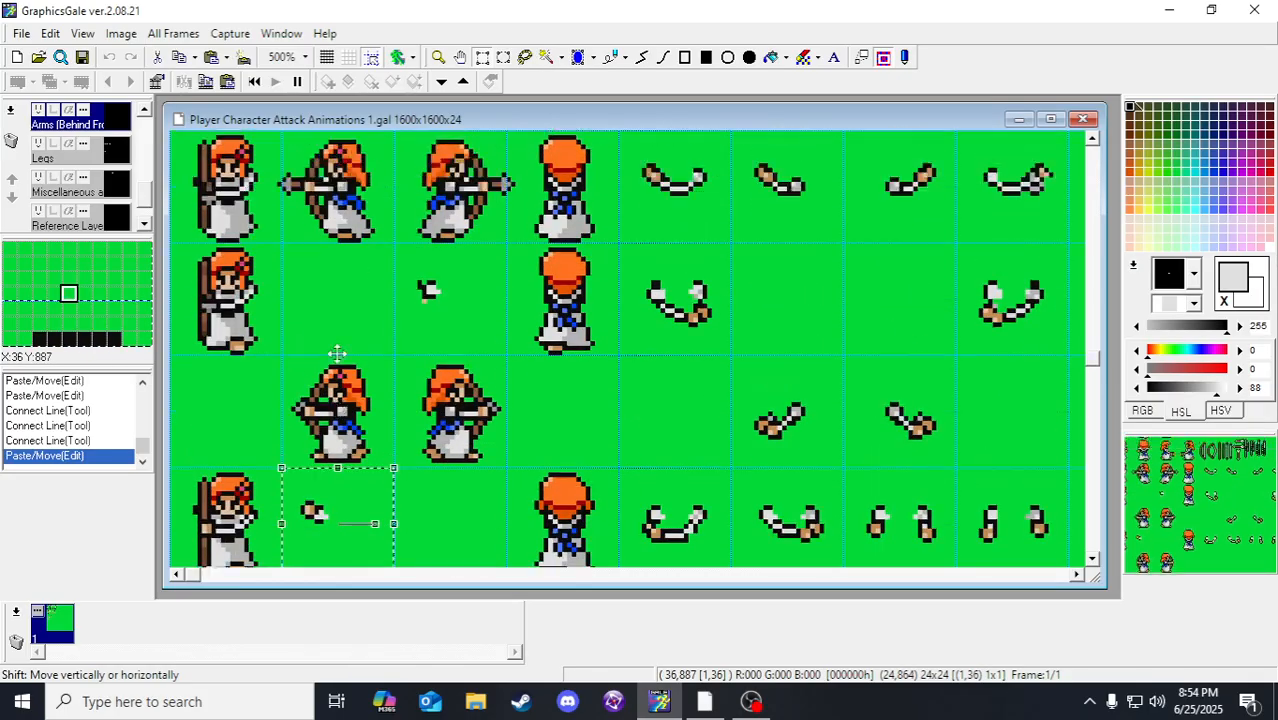
pyautogui.hotkey('ctrl', 'z')
# Step: Return the parked original arm to its front-facing sprite and place the redrawn arm on the front-facing bow sprite two rows below
pyautogui.moveTo(428, 306); pyautogui.dragTo(322, 318)
pyautogui.scroll(-1, 322, 318)
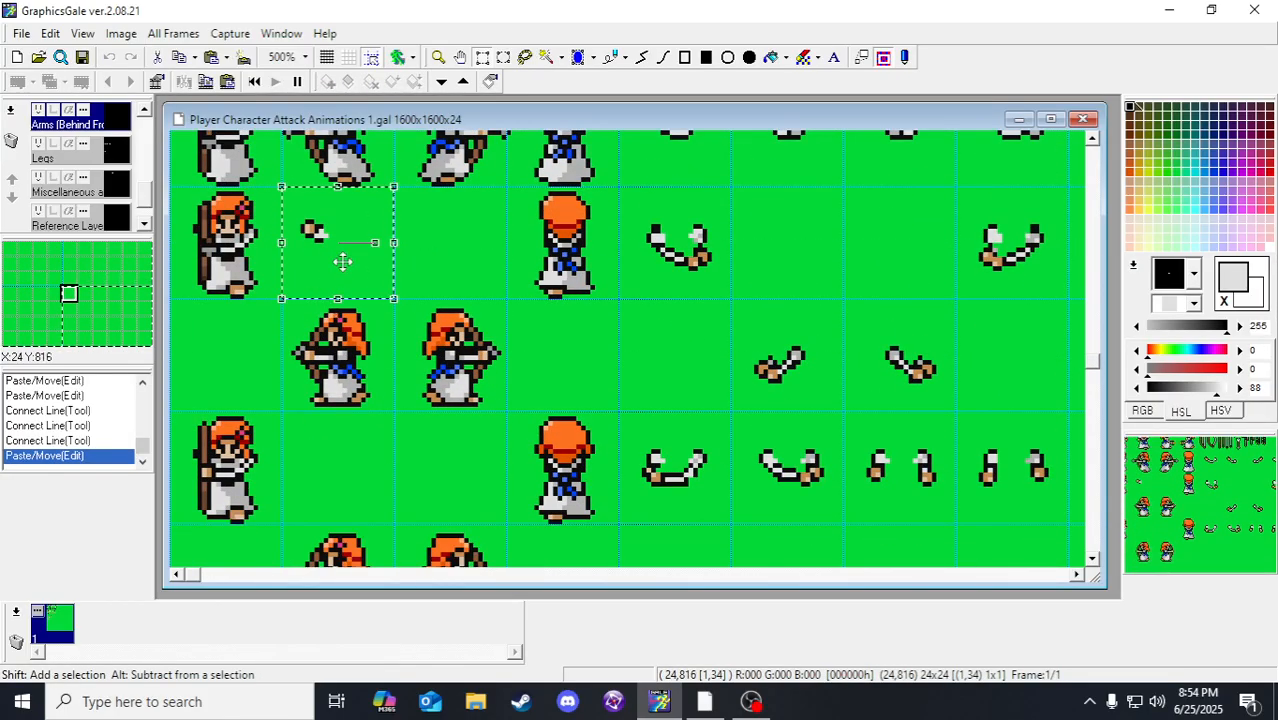
pyautogui.click(226, 505)
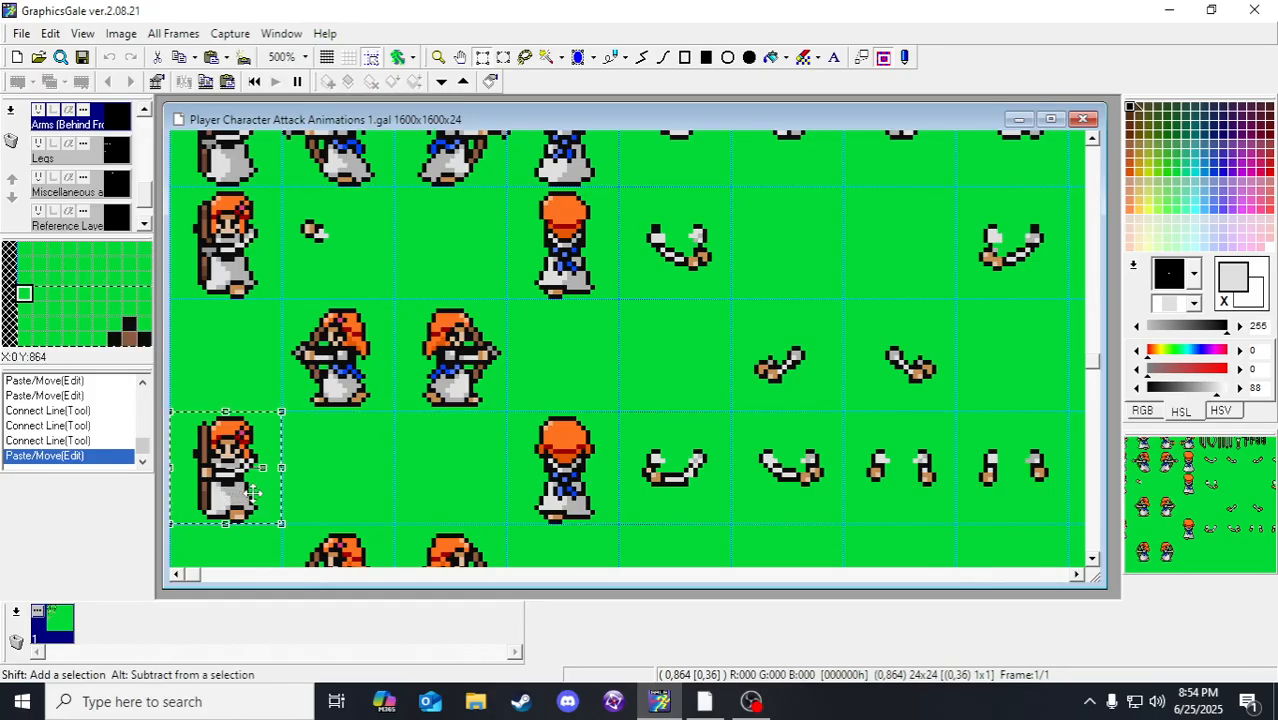
pyautogui.click(345, 494)
pyautogui.click(331, 271)
pyautogui.moveTo(331, 271); pyautogui.dragTo(243, 485)
pyautogui.click(630, 423)
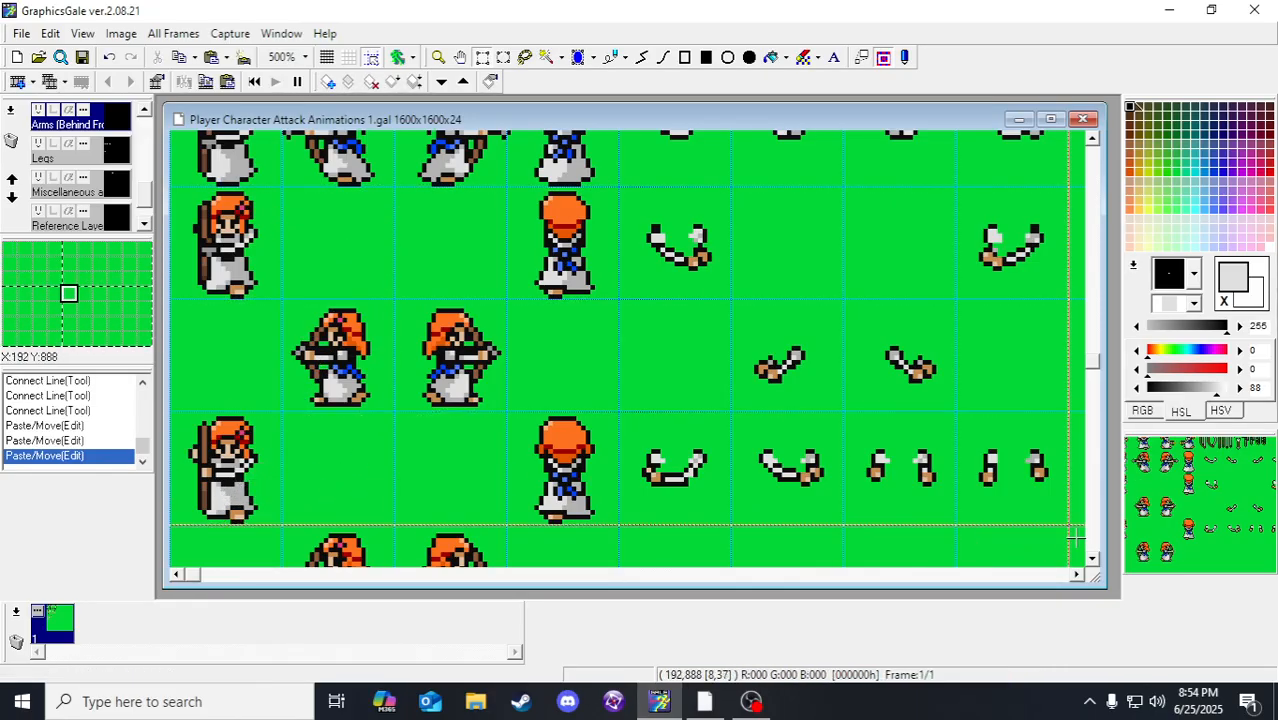
# Step: Zoom out to 300% and examine the bow attack sprite rows and the layer list
pyautogui.scroll(2, 1195, 520)
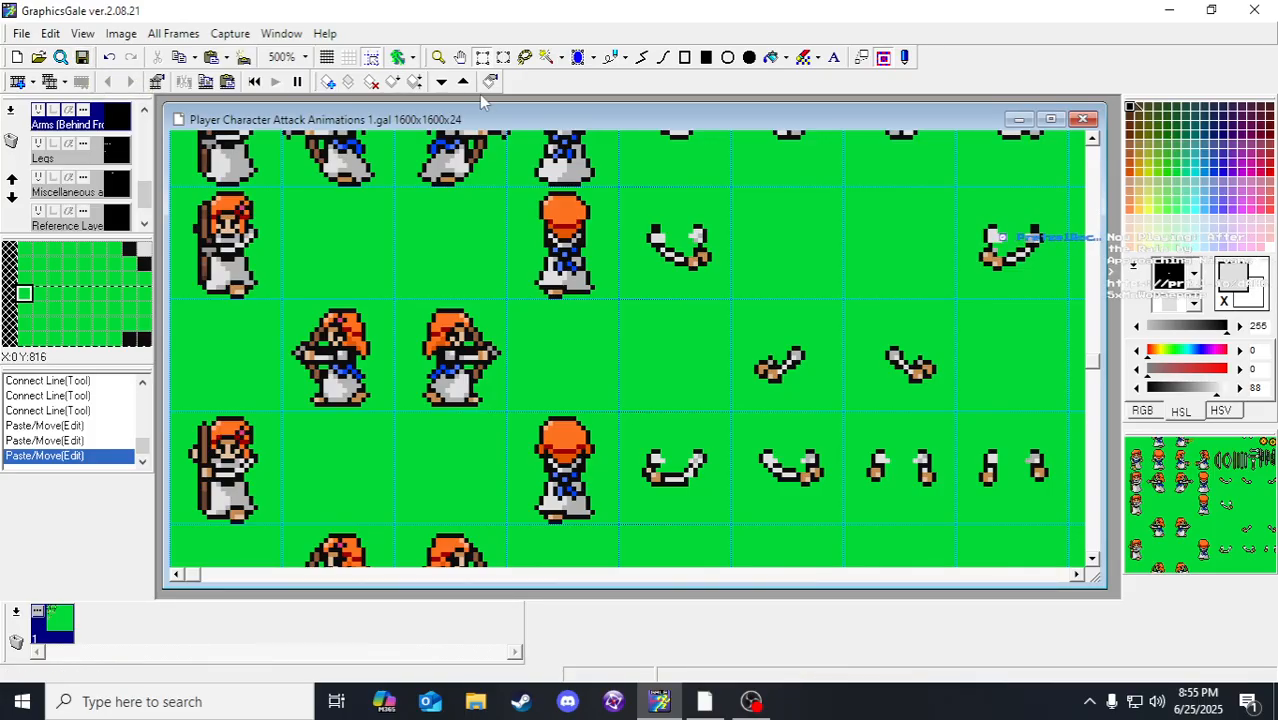
pyautogui.click(438, 57)
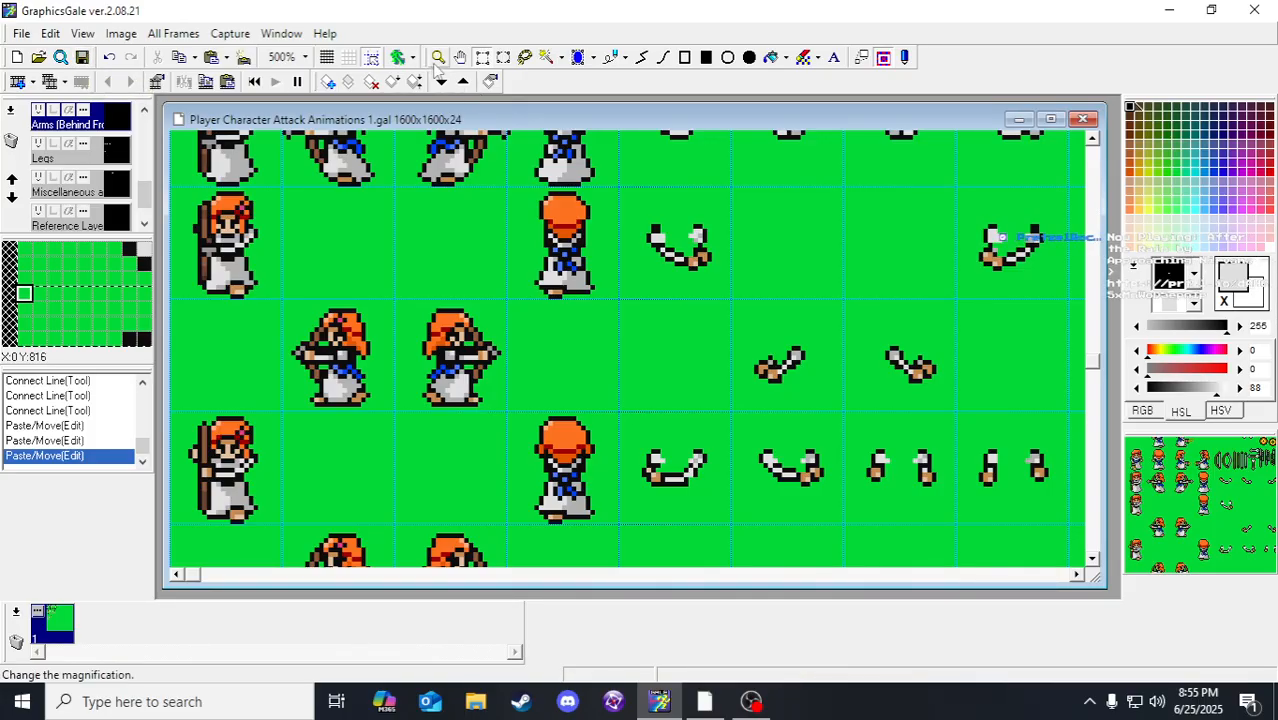
pyautogui.rightClick(470, 379)
pyautogui.rightClick(470, 379)
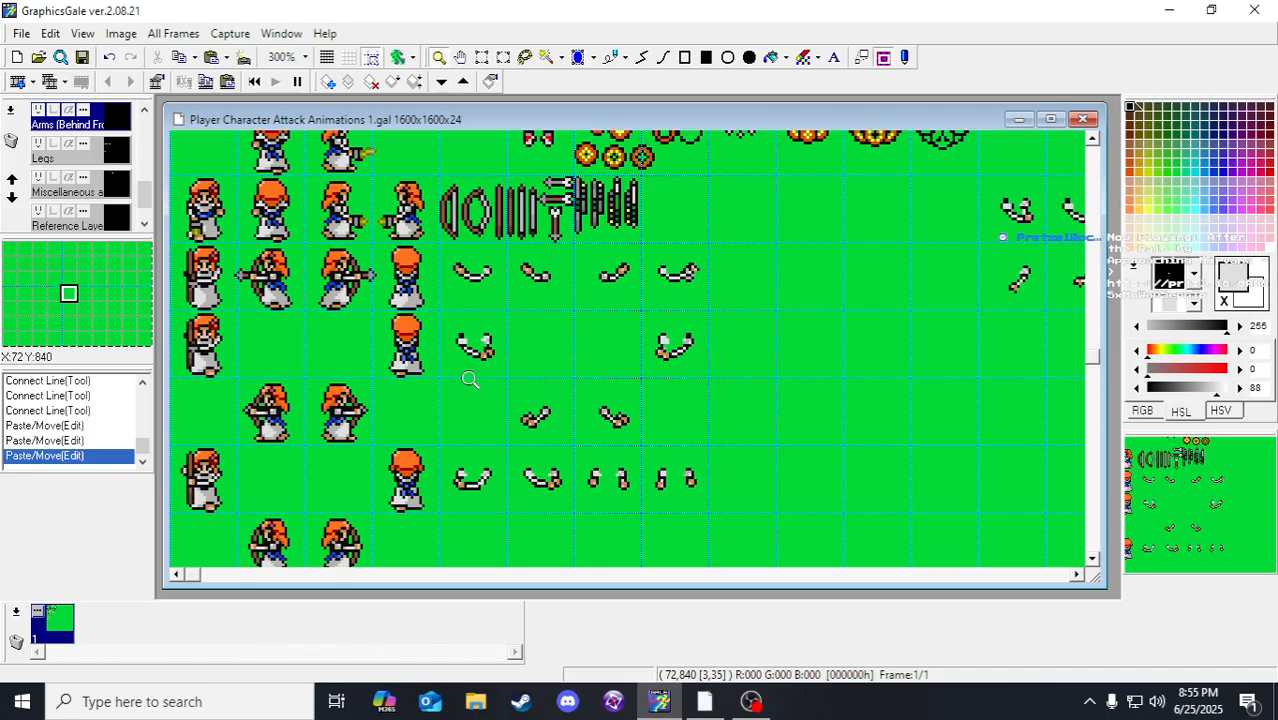
pyautogui.scroll(-1, 429, 392)
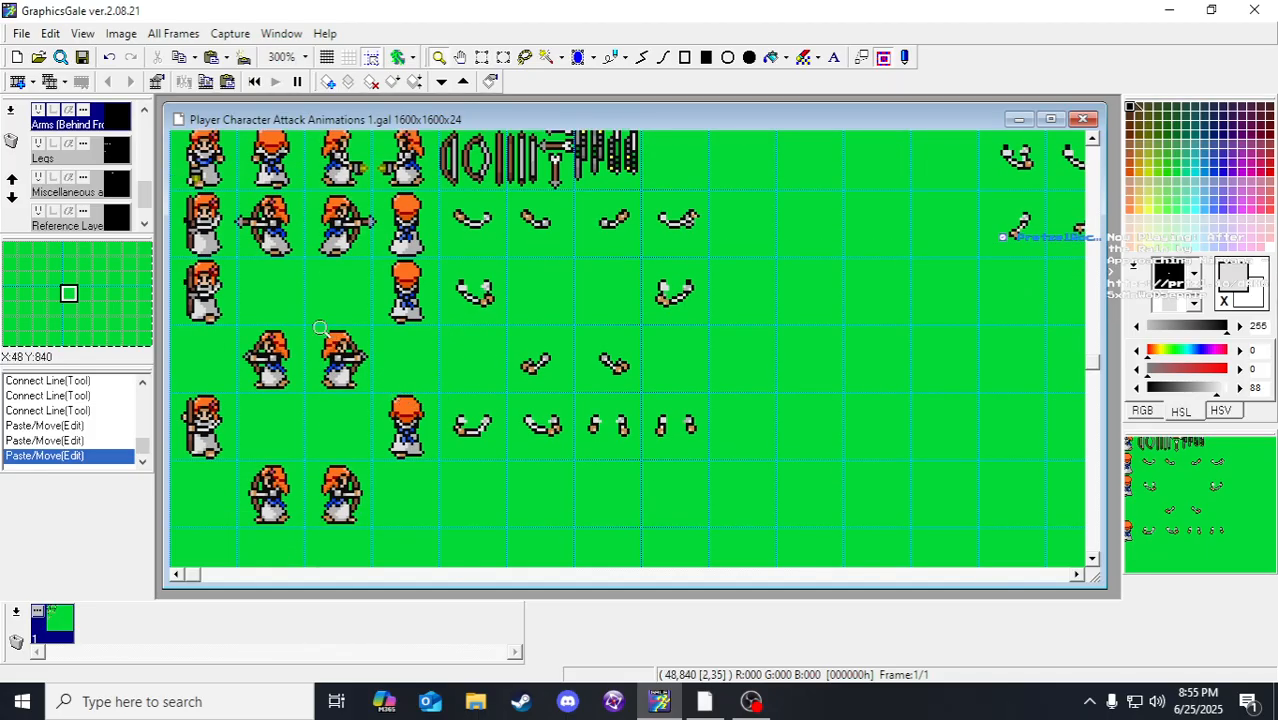
pyautogui.scroll(2, 305, 255)
pyautogui.scroll(-1, 309, 248)
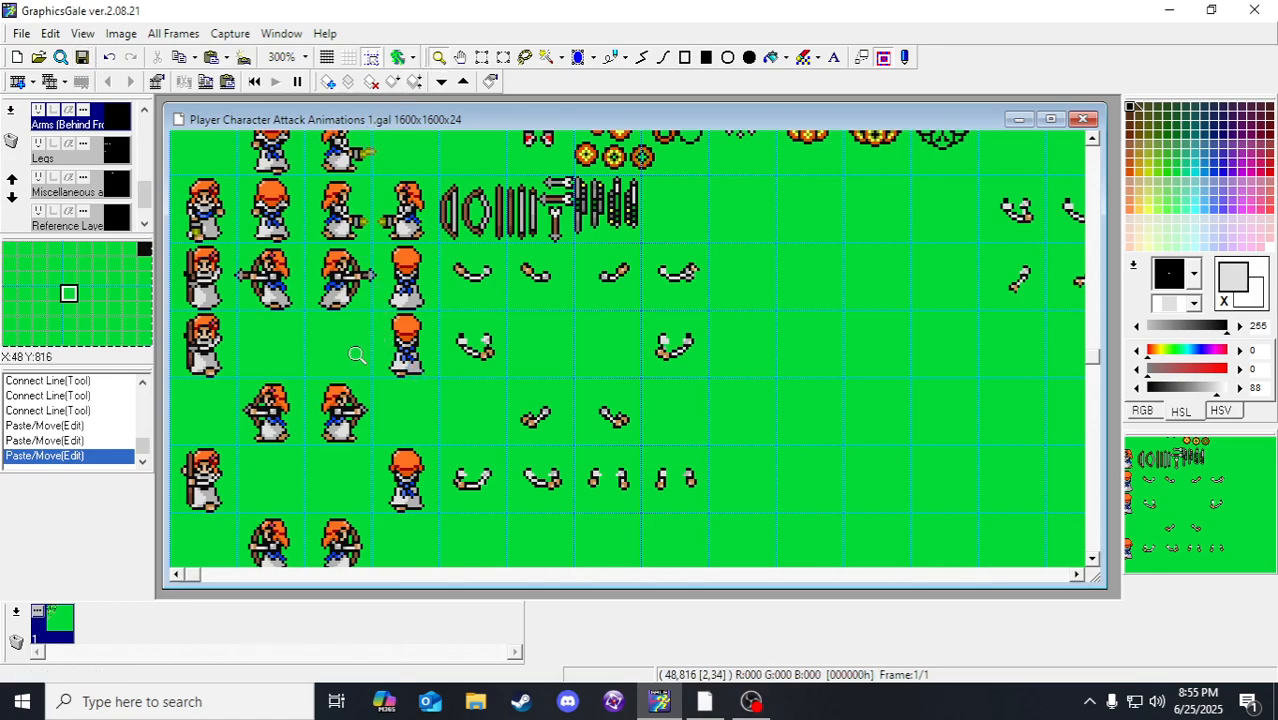
pyautogui.scroll(-1, 357, 354)
pyautogui.click(481, 57)
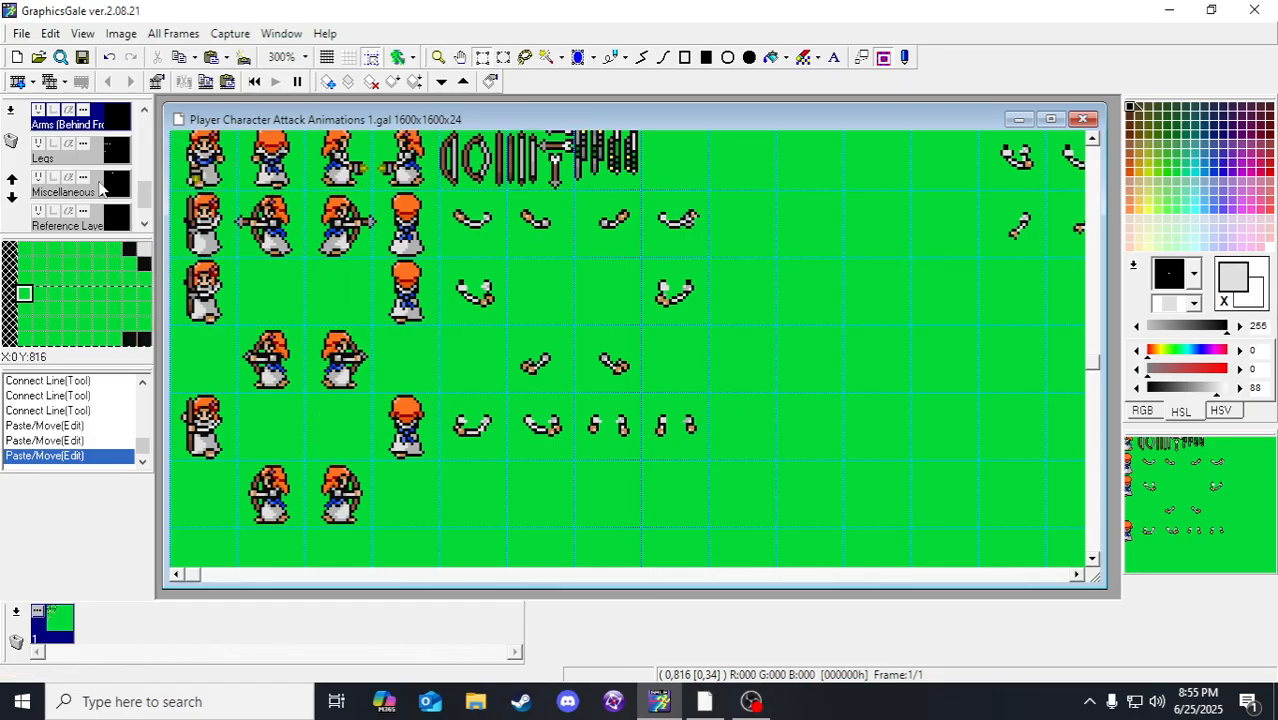
pyautogui.scroll(1, 100, 190)
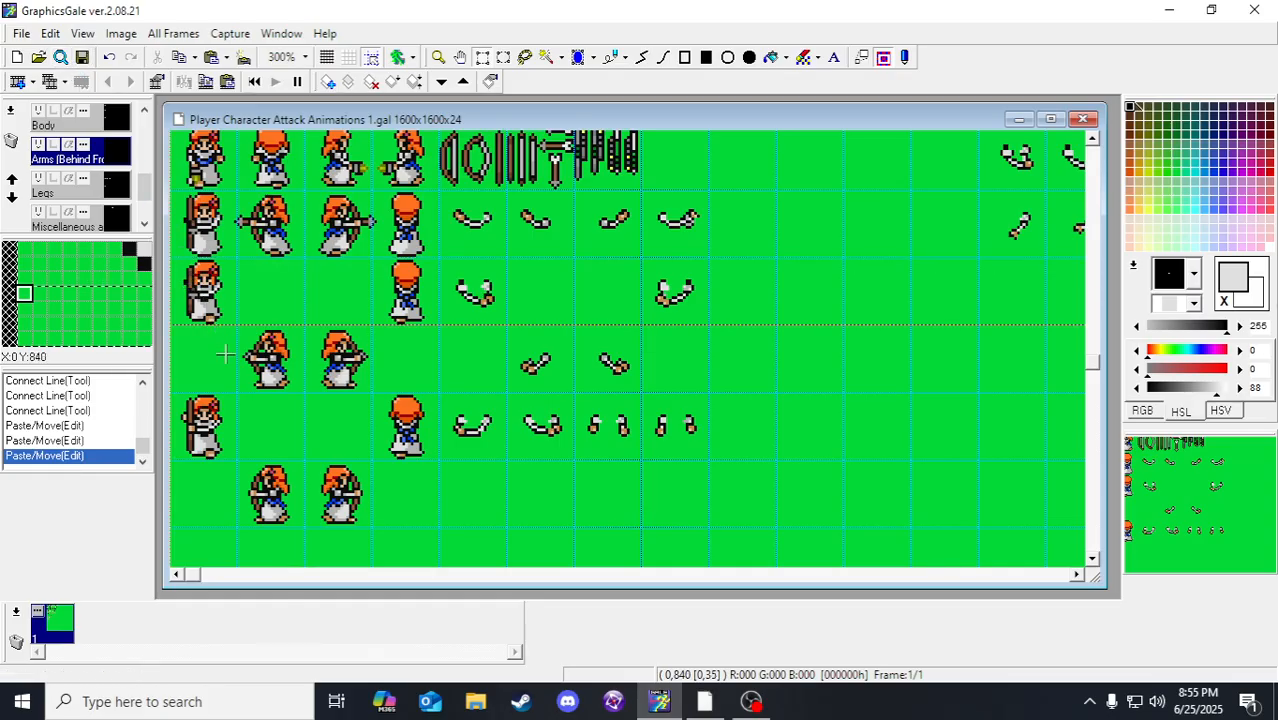
pyautogui.scroll(2, 293, 368)
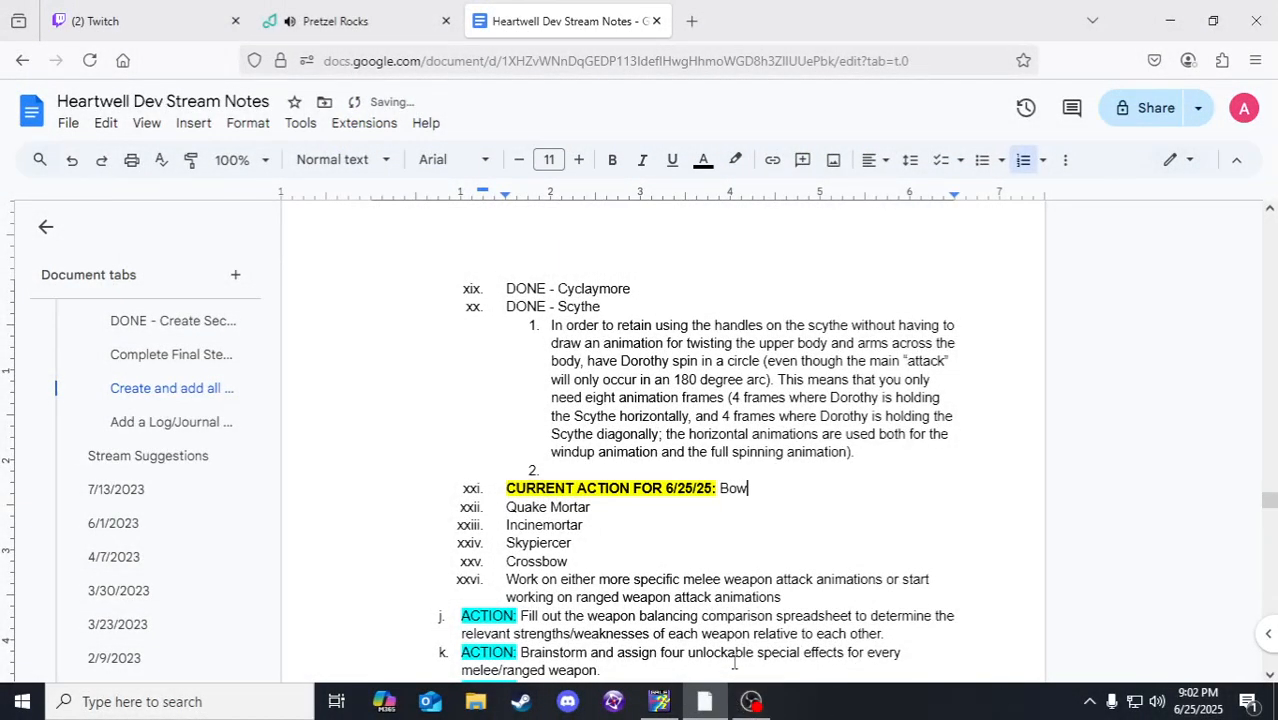
# Step: Switch back to the Player Character Attack Animations 1 sprite sheet in GraphicsGale and view the bow rows
pyautogui.click(659, 701)
pyautogui.scroll(3, 357, 330)
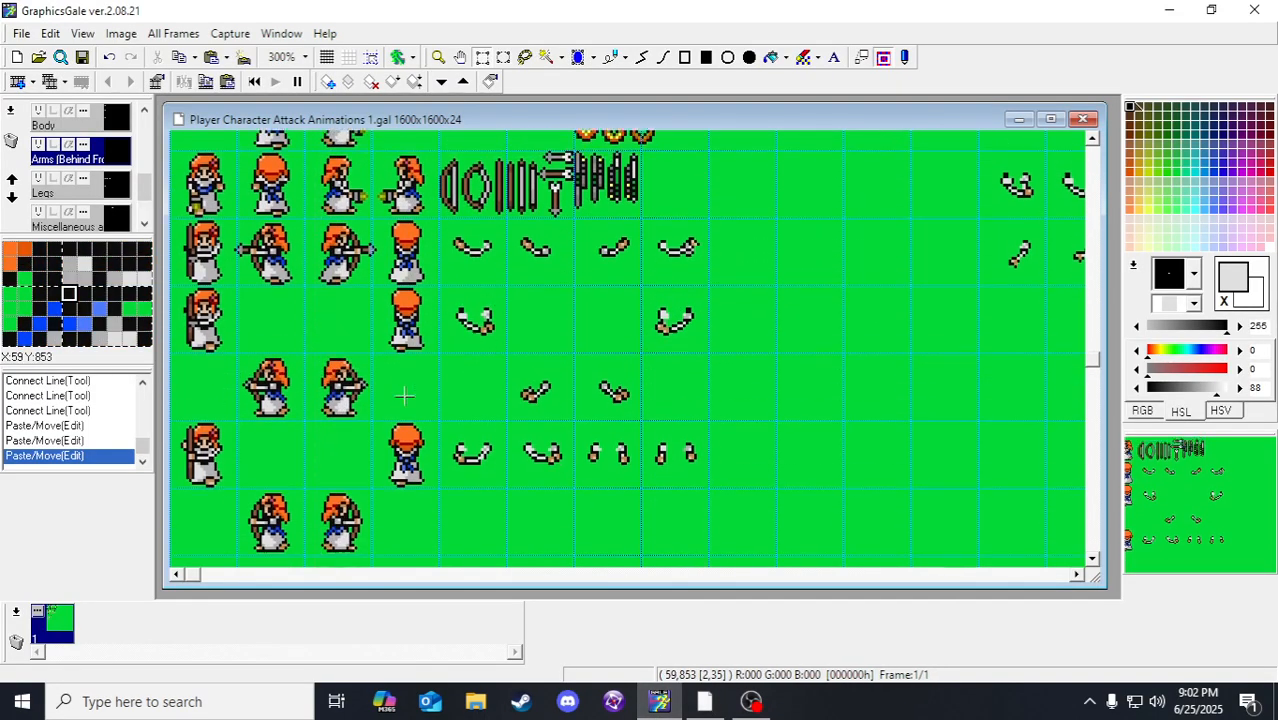
# Step: Copy the 24x96 column of behind-body arms from the front-facing bow sprites and paste it onto the back-facing bow column at 72,792
pyautogui.click(438, 57)
pyautogui.click(340, 310)
pyautogui.click(340, 310)
pyautogui.moveTo(366, 314); pyautogui.dragTo(418, 291)
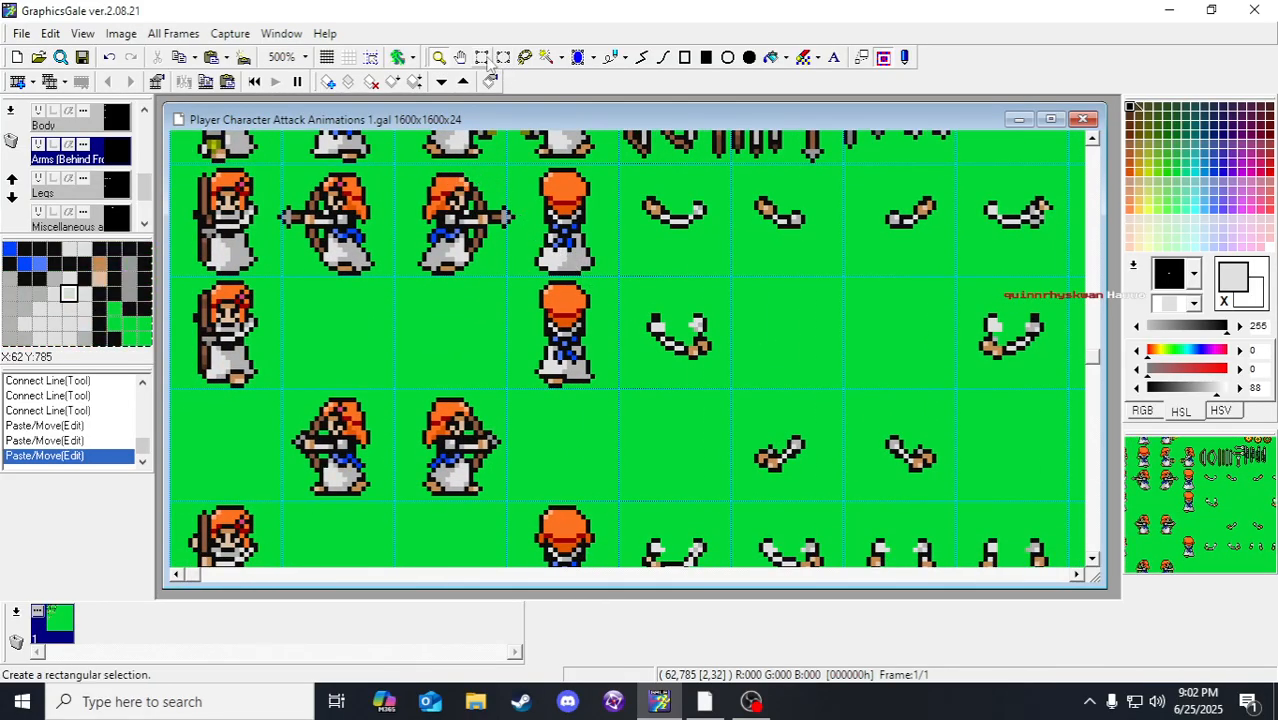
pyautogui.click(370, 57)
pyautogui.scroll(-2, 300, 240)
pyautogui.scroll(2, 268, 288)
pyautogui.moveTo(262, 250); pyautogui.dragTo(248, 456)
pyautogui.scroll(-2, 254, 360)
pyautogui.scroll(-1, 248, 456)
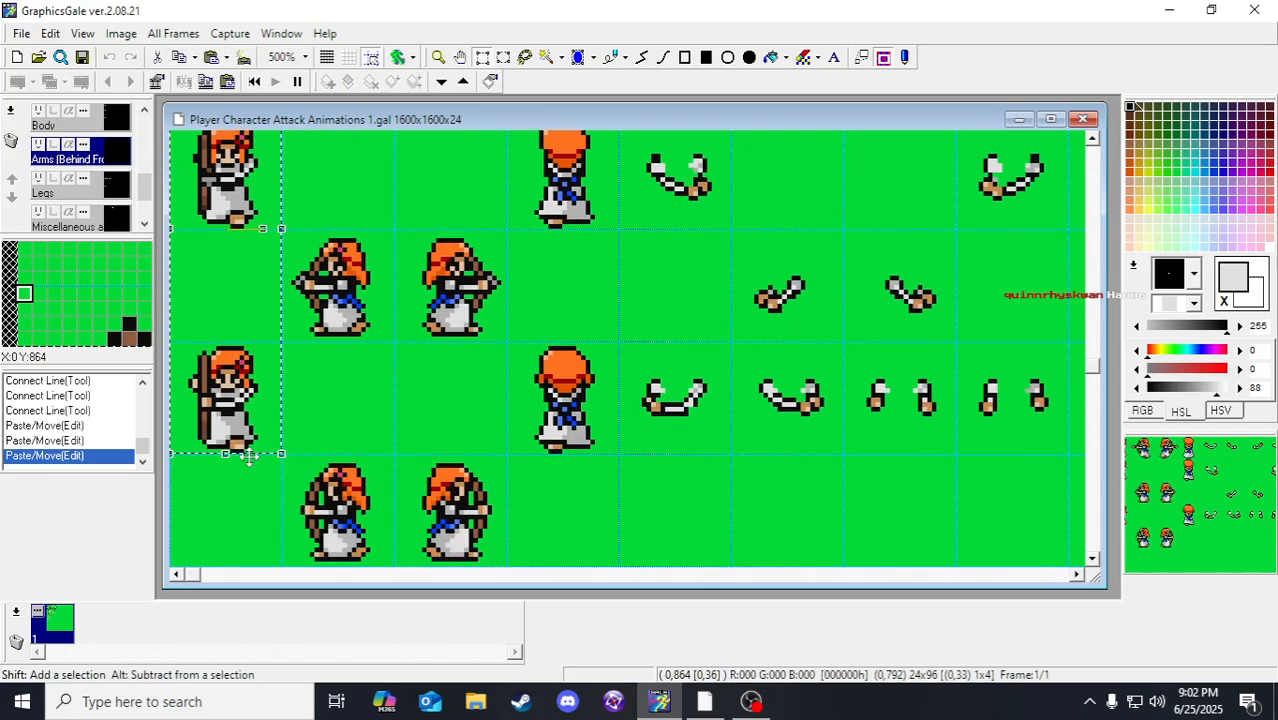
pyautogui.scroll(2, 248, 445)
pyautogui.moveTo(464, 334); pyautogui.dragTo(566, 334)
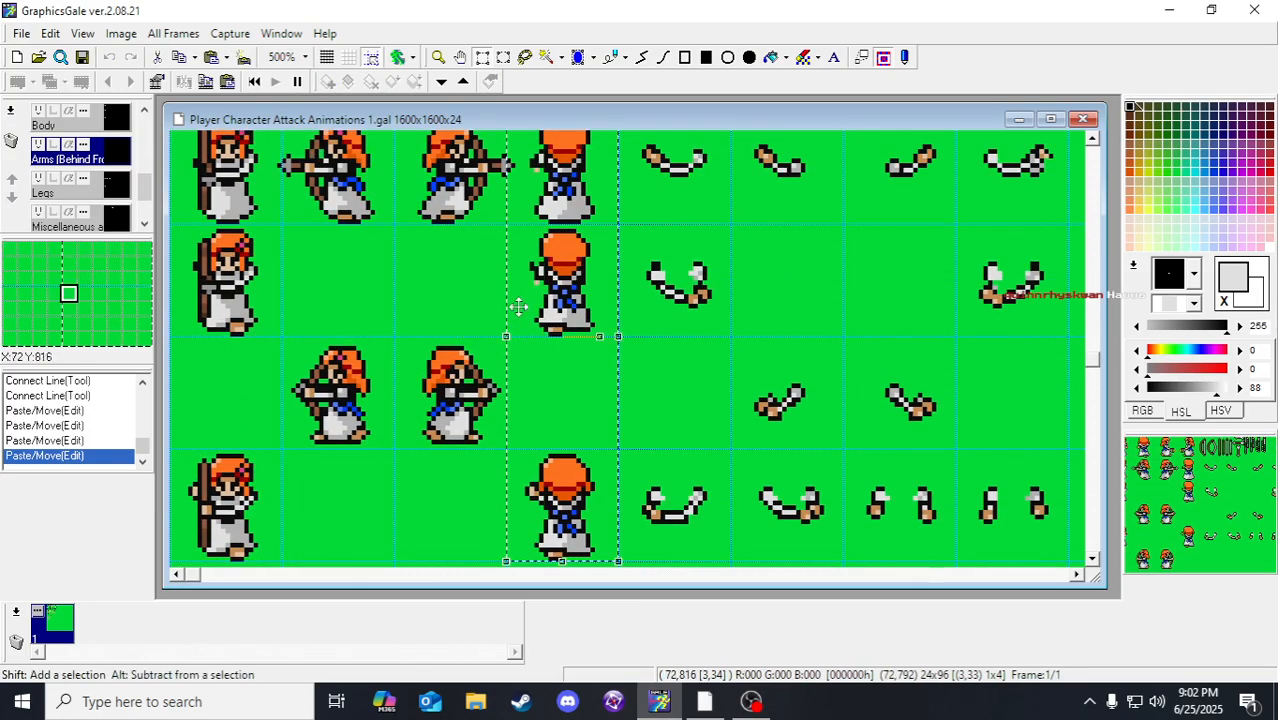
# Step: Flip the pasted behind-body arms horizontally, shift them one pixel right on the back-facing bow sprites, and save the sprite sheet
pyautogui.click(121, 33)
pyautogui.click(171, 54)
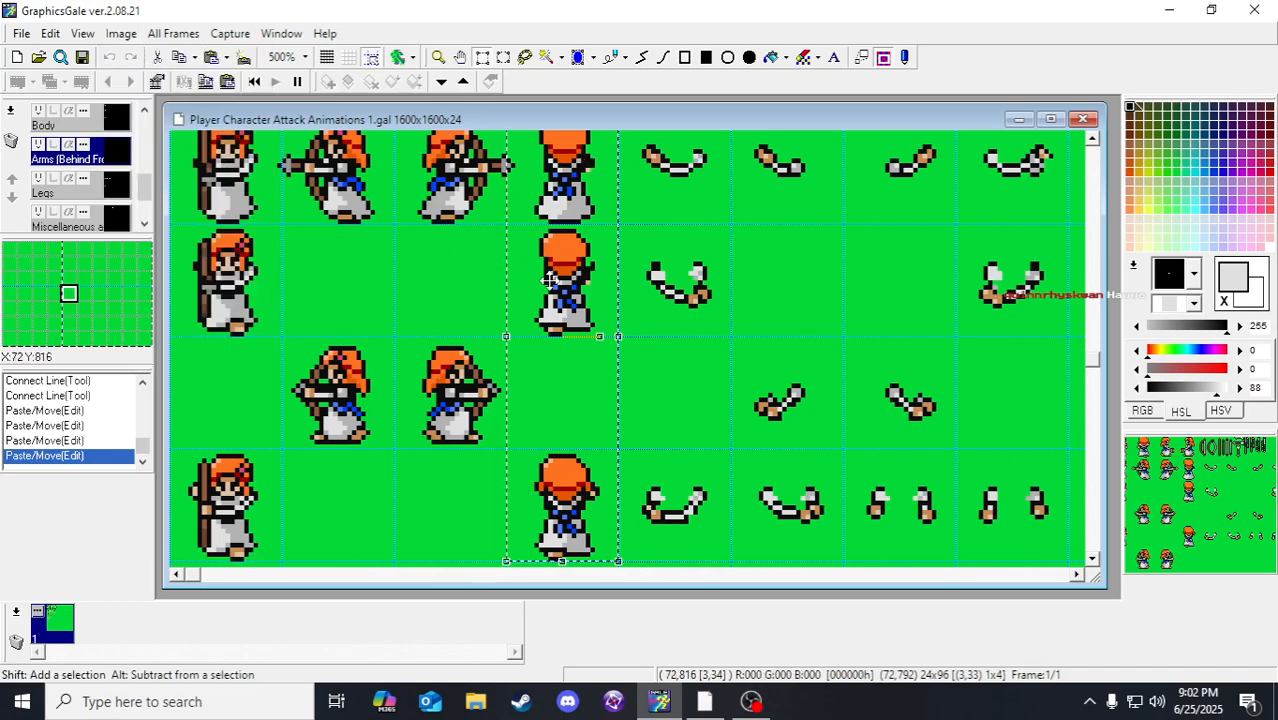
pyautogui.scroll(1, 552, 300)
pyautogui.press('Right')
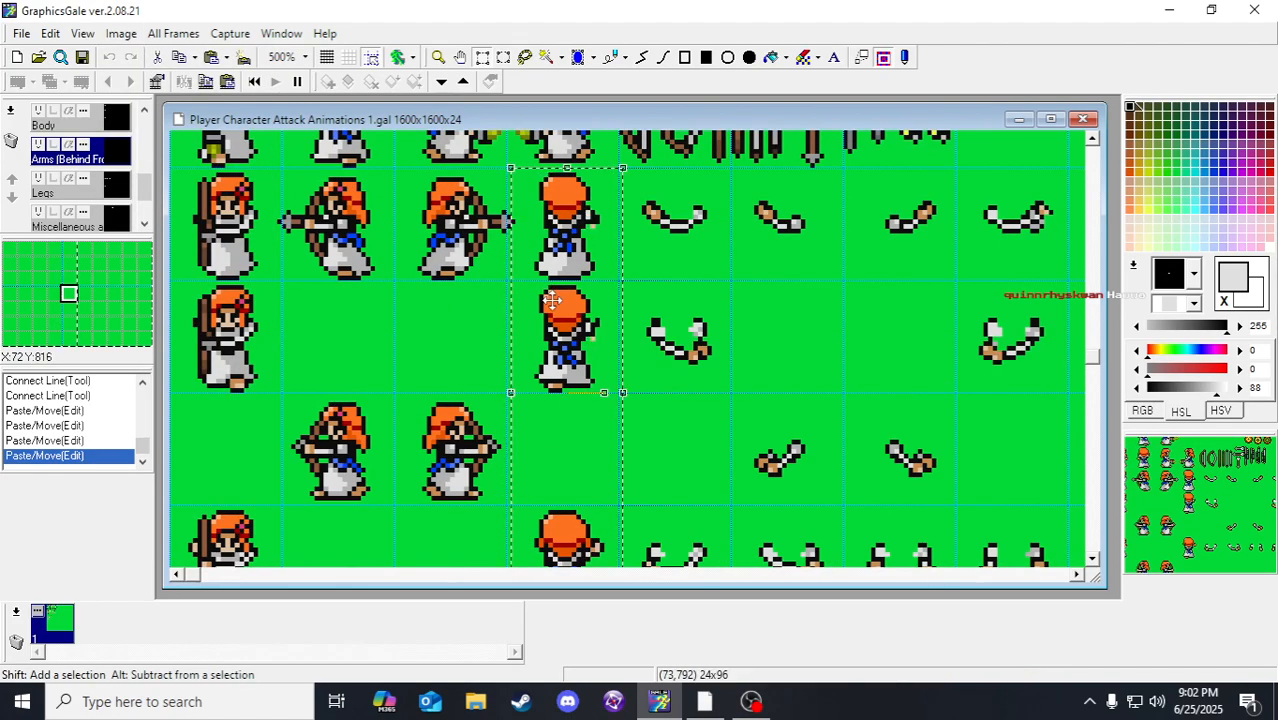
pyautogui.scroll(-2, 629, 380)
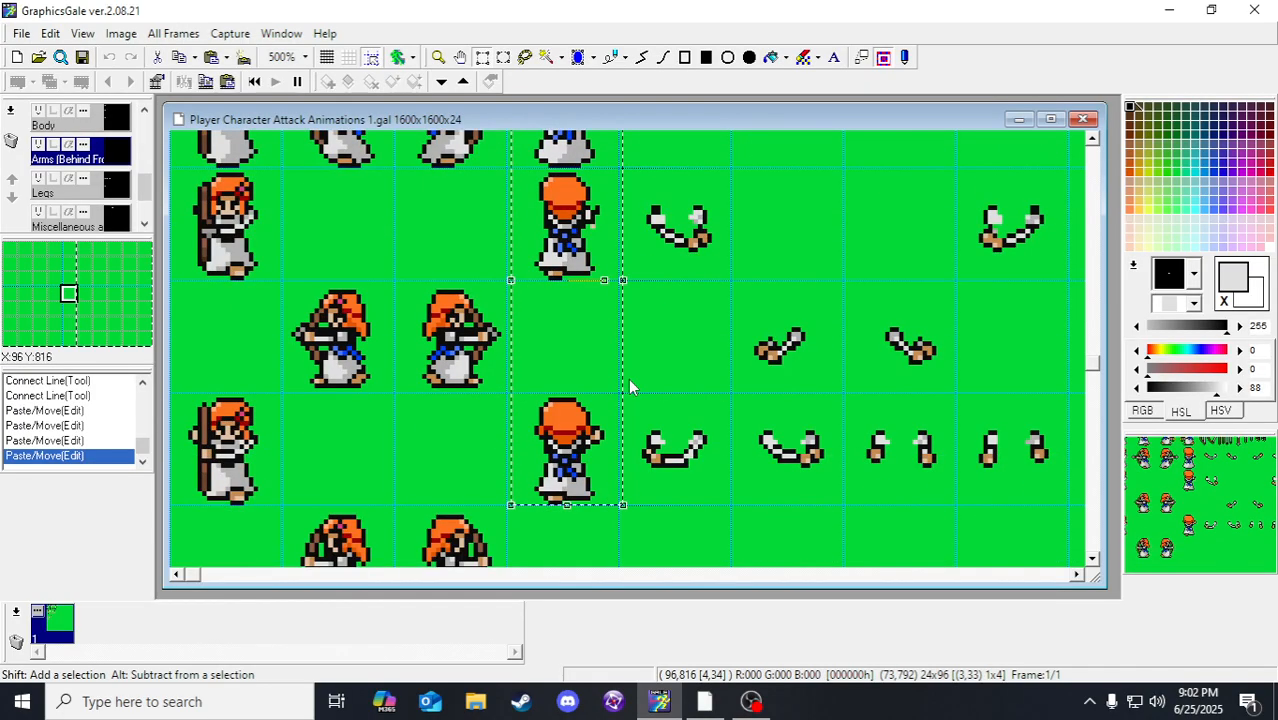
pyautogui.scroll(2, 629, 380)
pyautogui.scroll(-2, 629, 380)
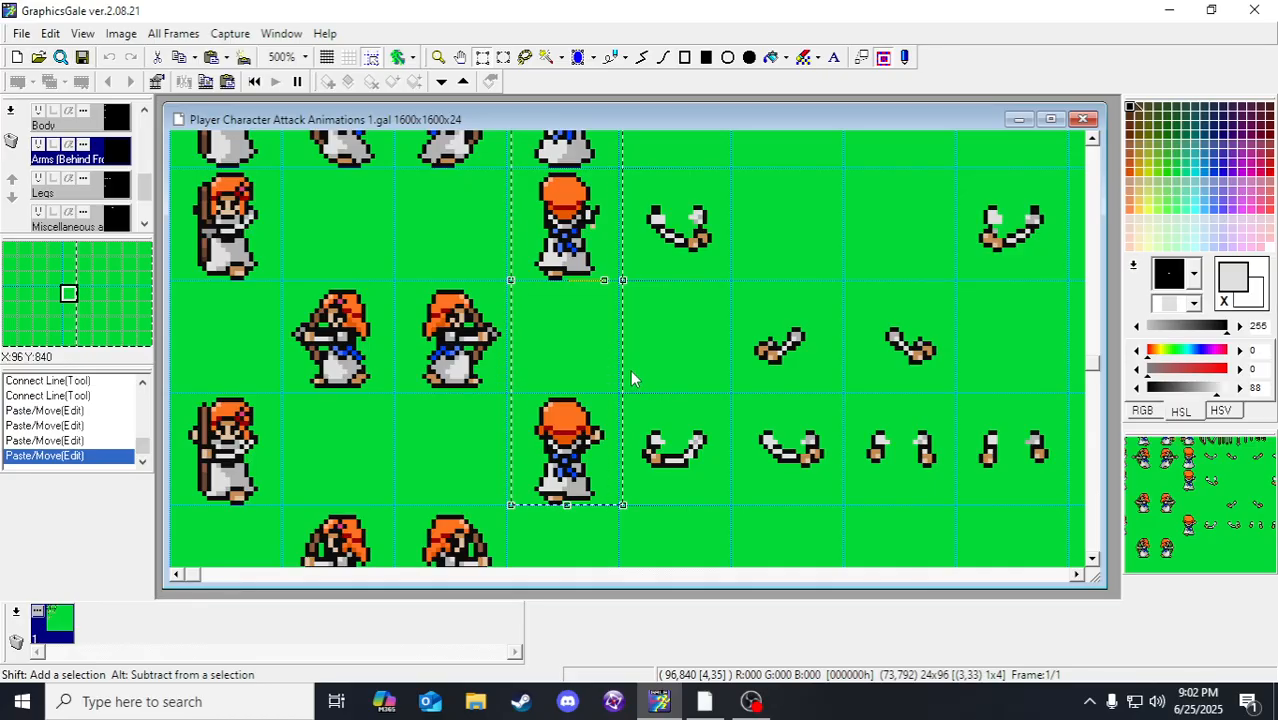
pyautogui.click(632, 372)
pyautogui.scroll(3, 634, 372)
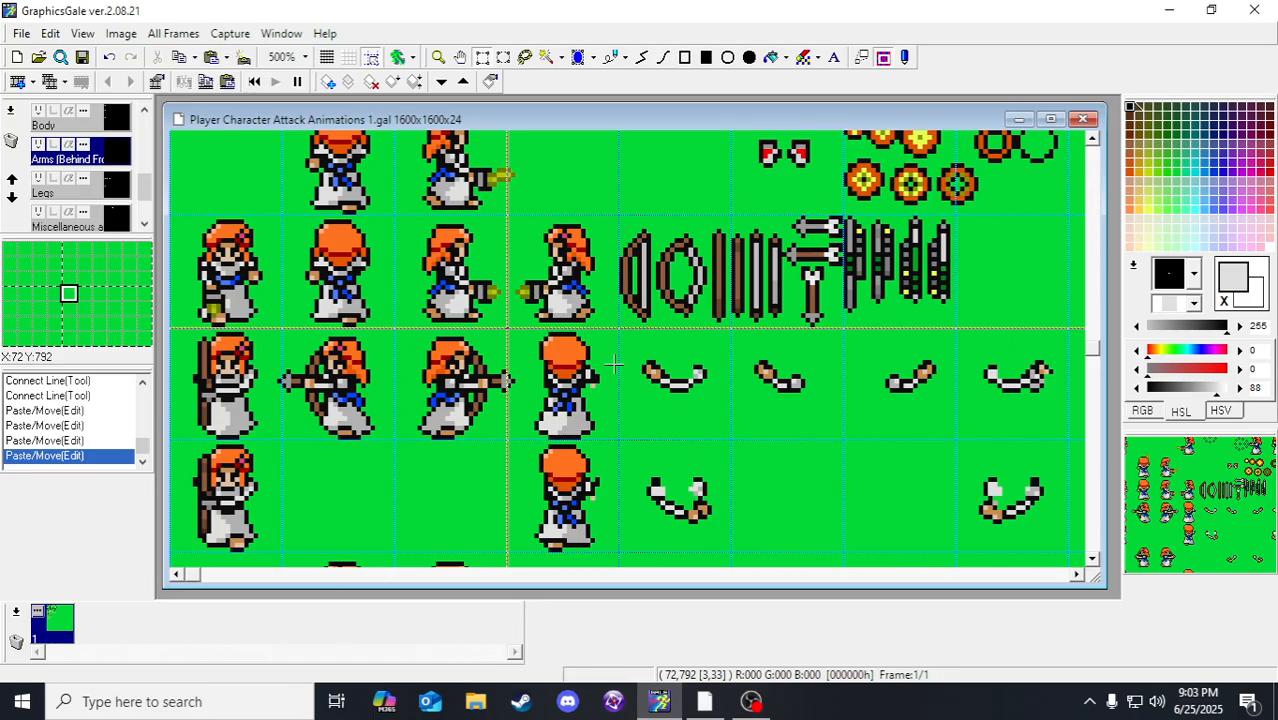
pyautogui.scroll(-1, 610, 364)
pyautogui.scroll(1, 582, 371)
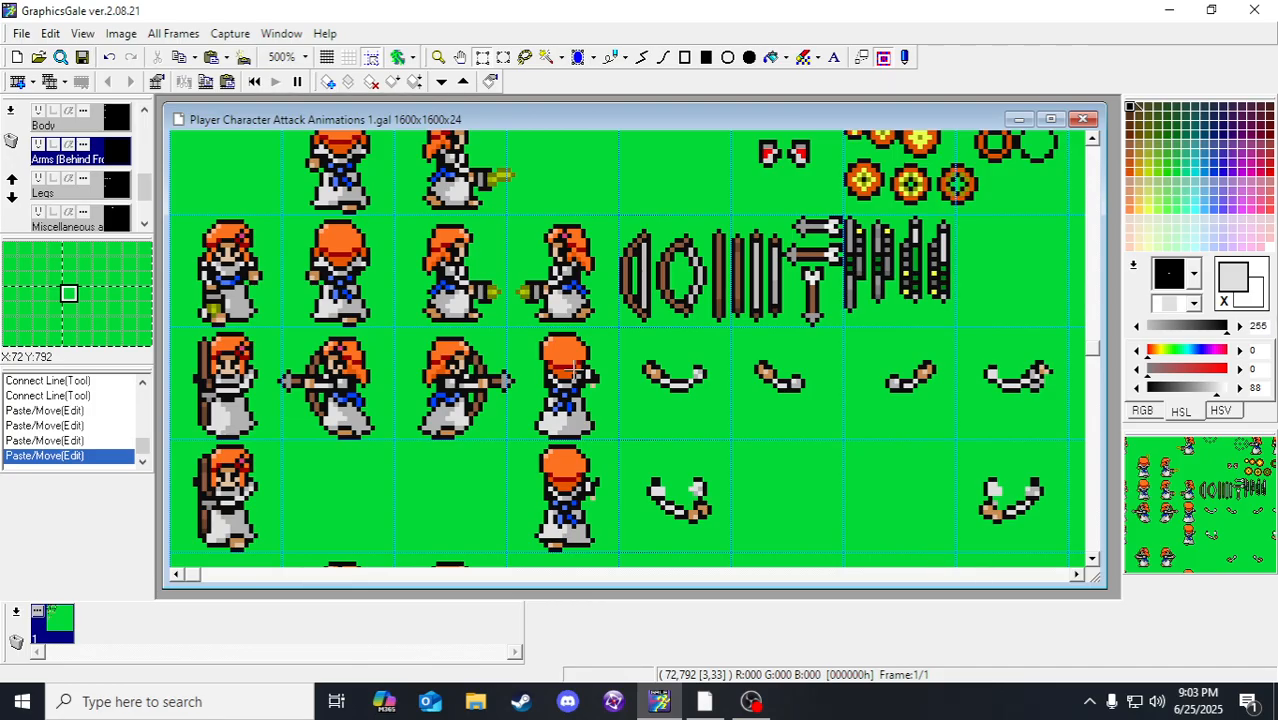
pyautogui.scroll(-2, 576, 375)
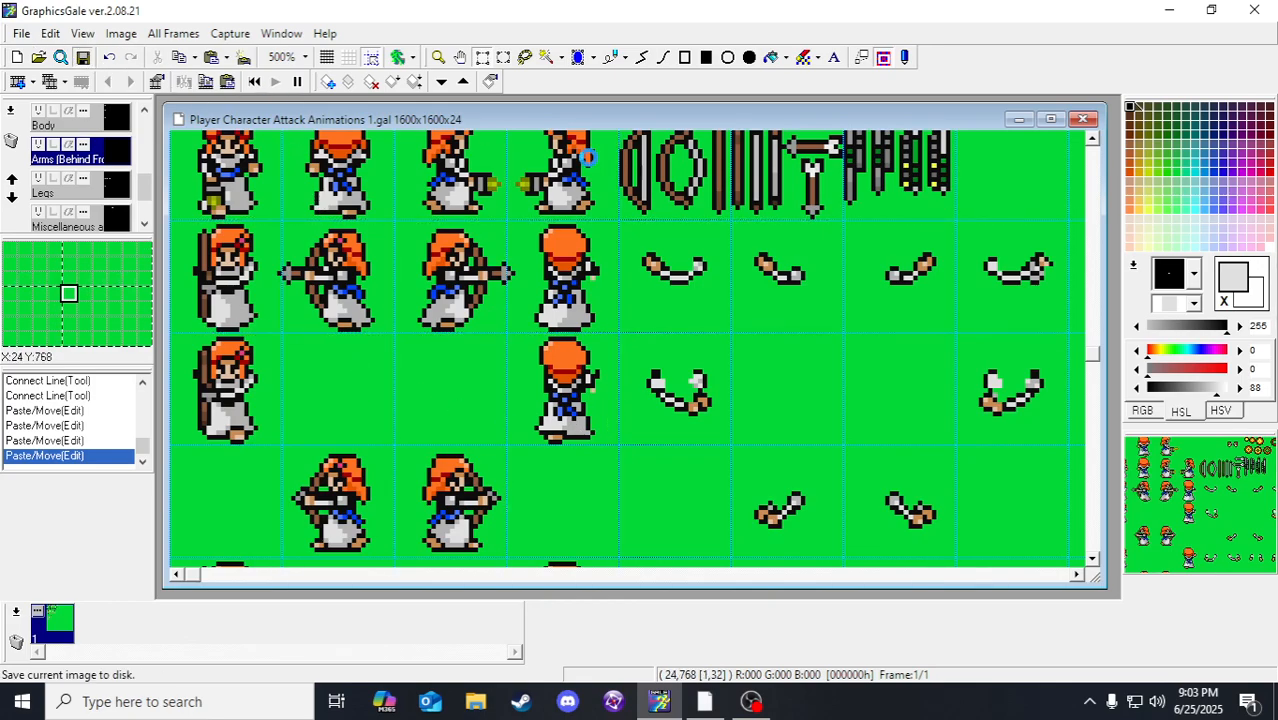
# Step: Draw near-black pixels over the raised hand of the upper two back-facing bow sprites, using the sampled outline colour
pyautogui.click(371, 58)
pyautogui.moveTo(588, 389); pyautogui.dragTo(606, 390)
pyautogui.press('Delete')
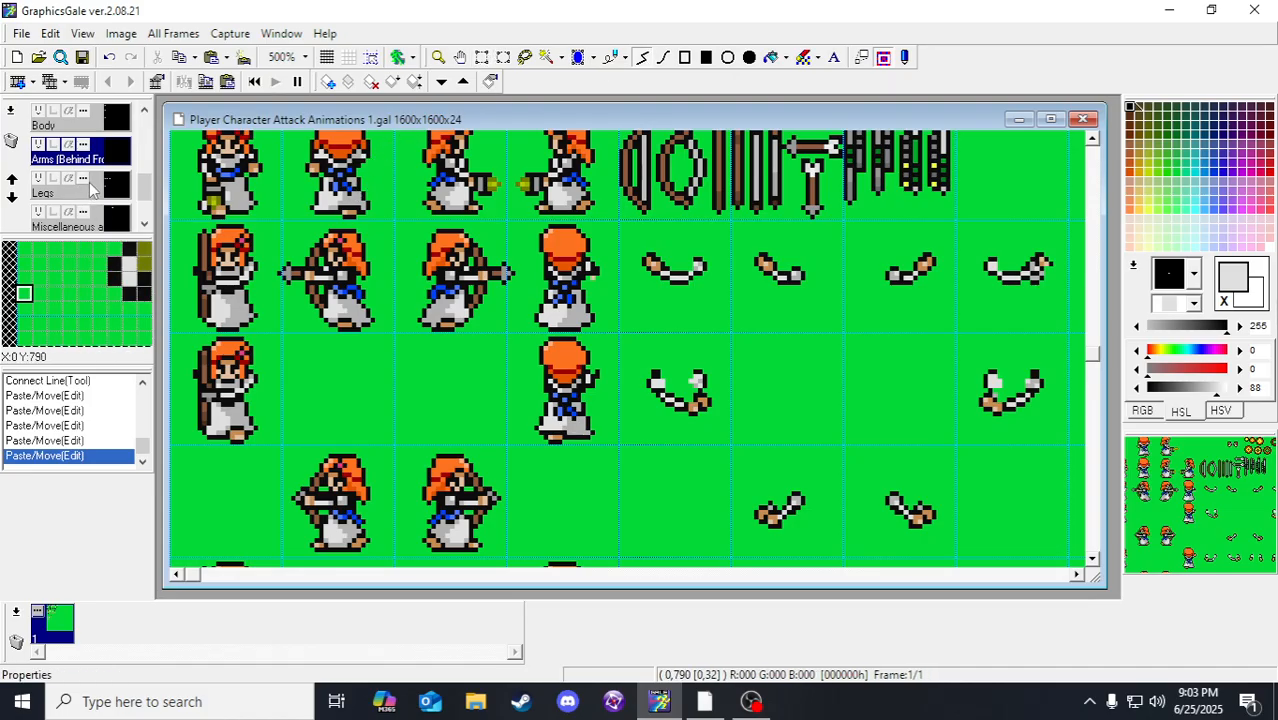
pyautogui.rightClick(595, 283)
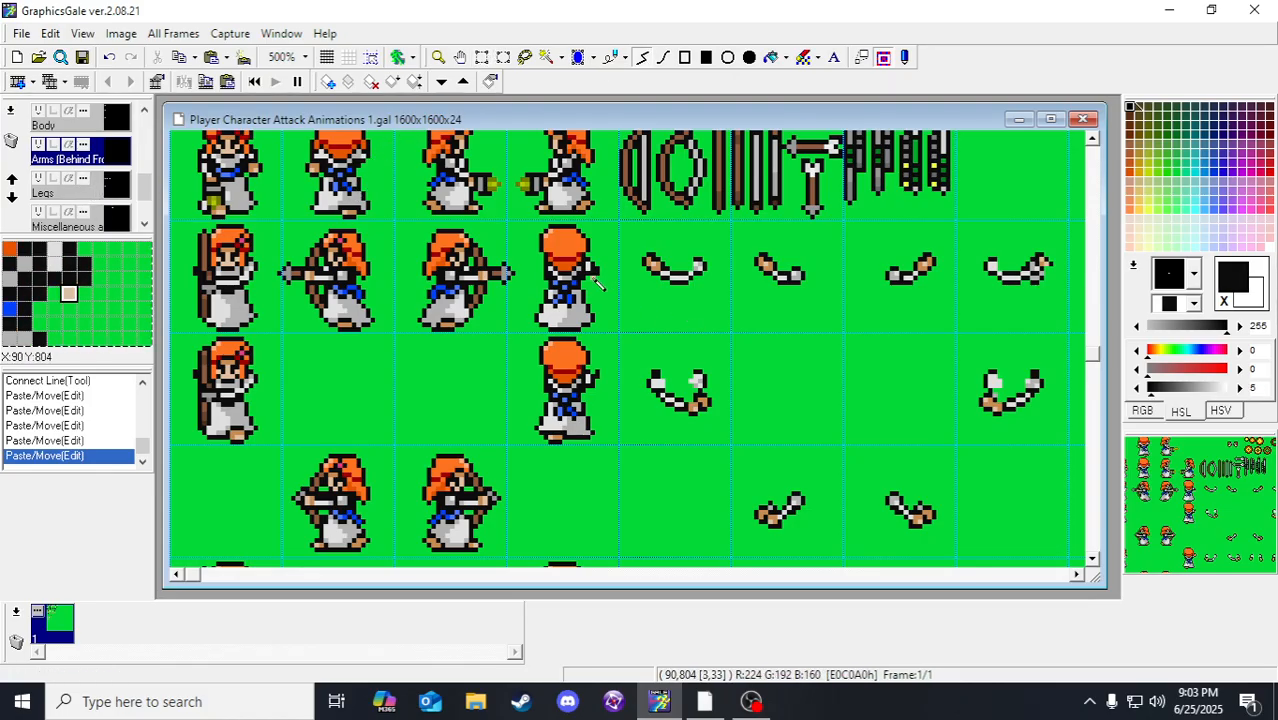
pyautogui.click(596, 284)
pyautogui.rightClick(595, 283)
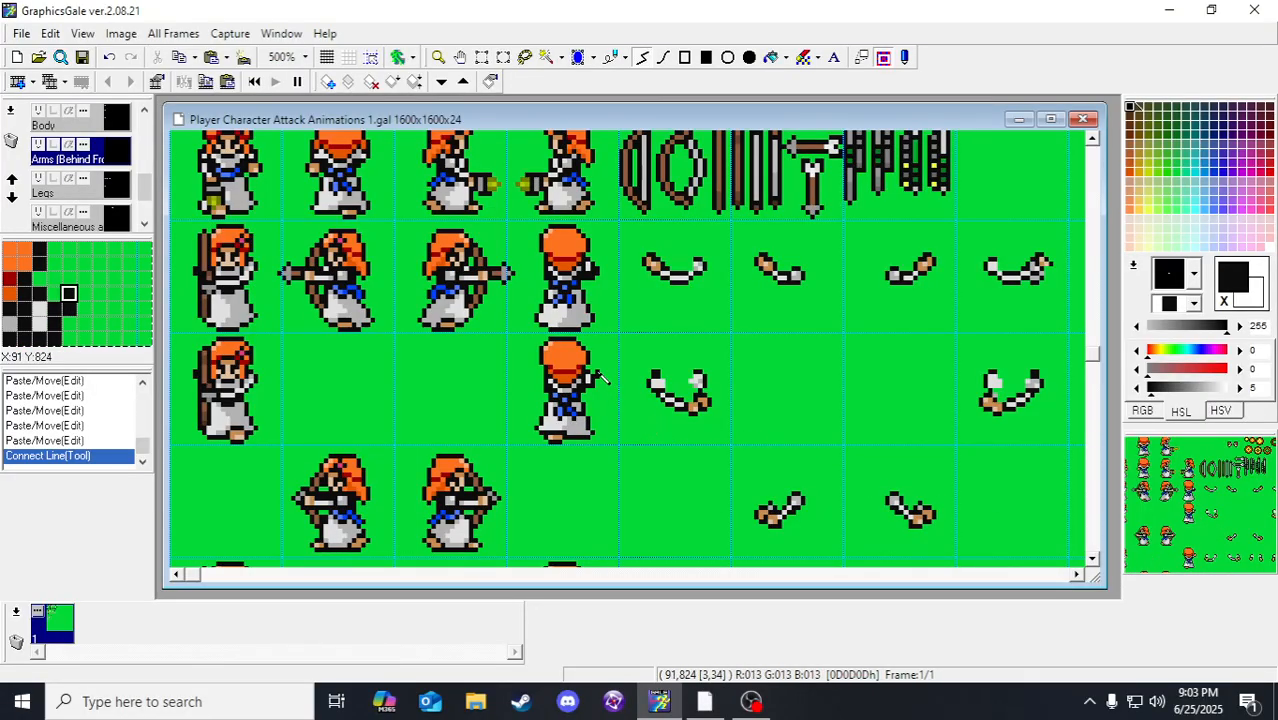
pyautogui.click(598, 374)
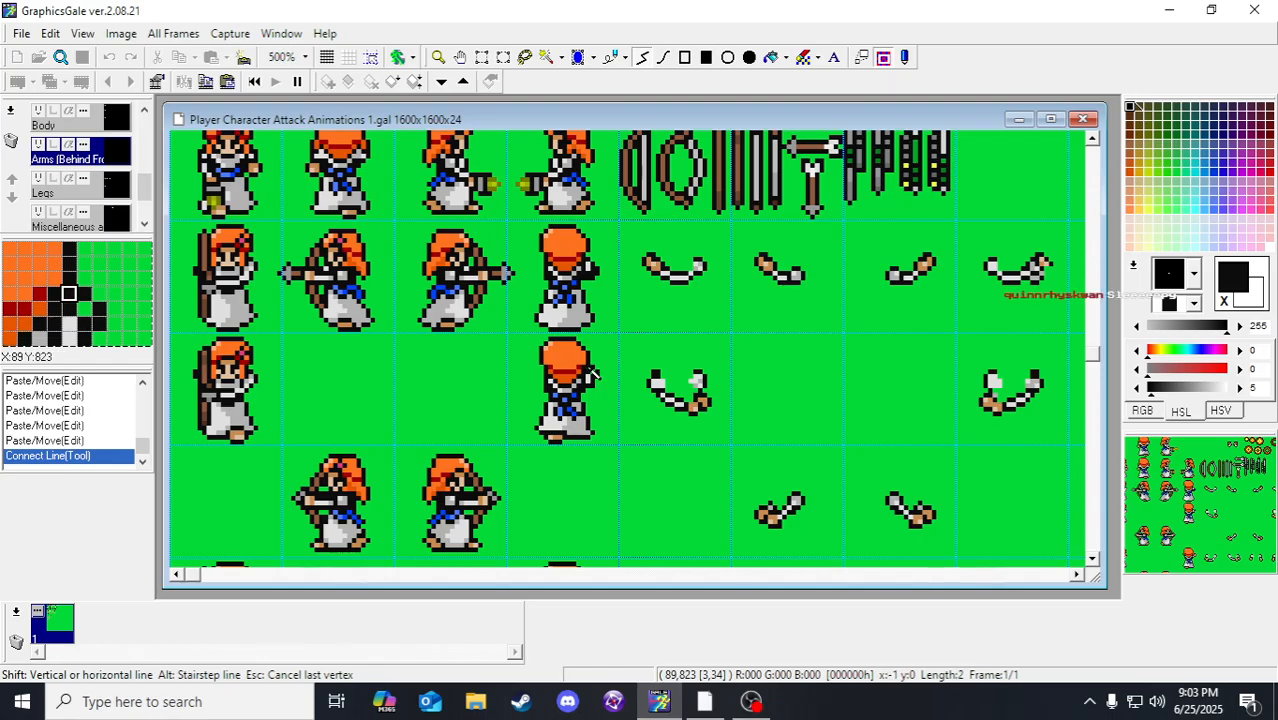
pyautogui.rightClick(590, 370)
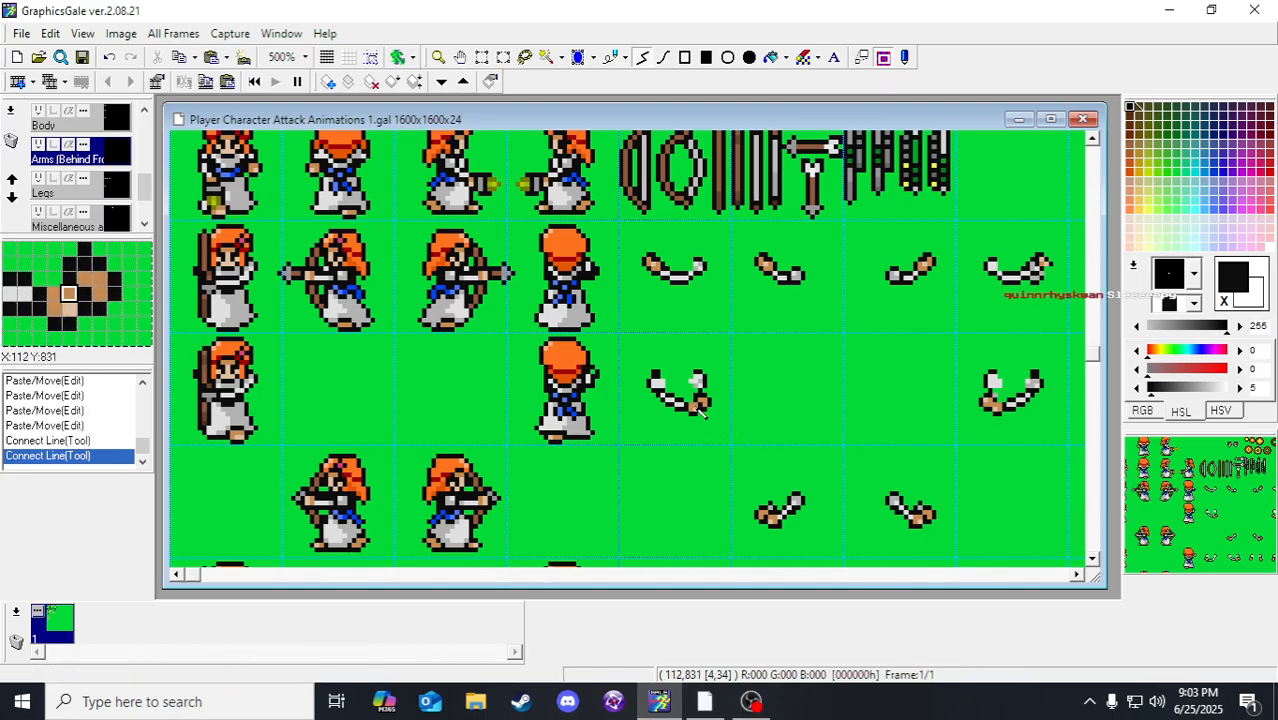
# Step: Add a skin-tone pixel sampled from the spare arms to the second back-facing bow sprite's hand and save the sheet
pyautogui.rightClick(703, 406)
pyautogui.click(600, 378)
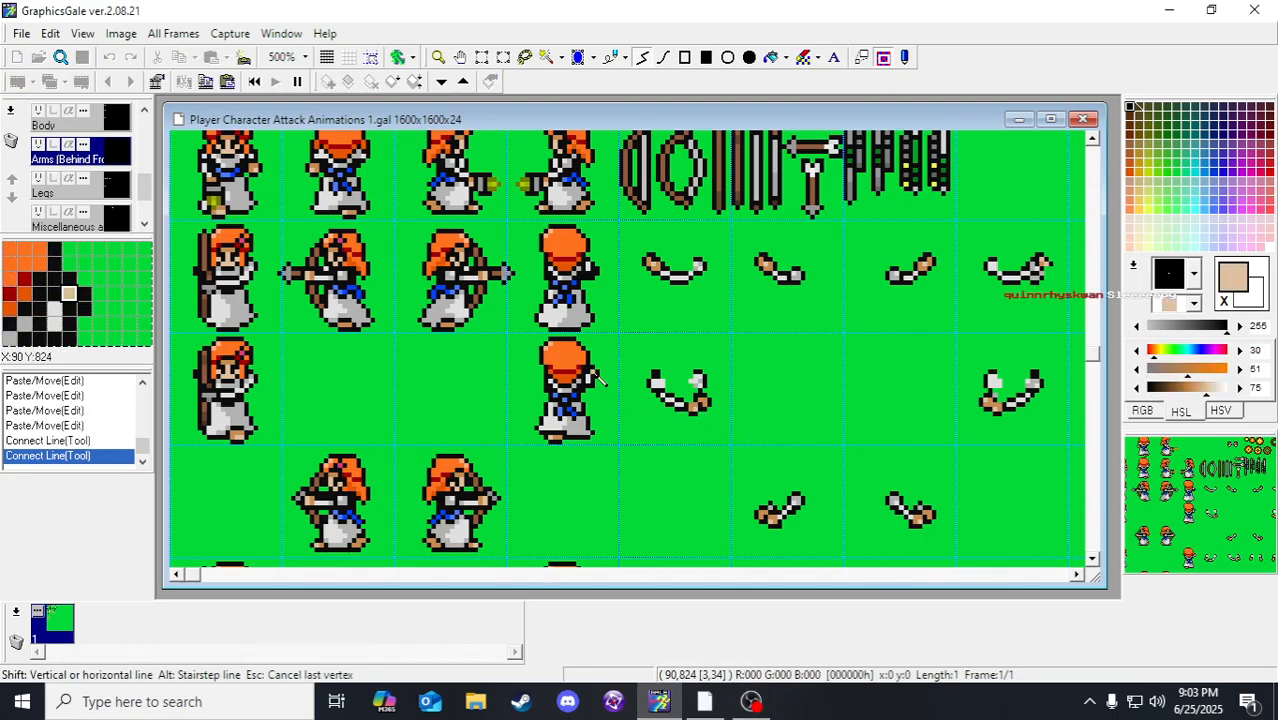
pyautogui.rightClick(597, 378)
pyautogui.hotkey('ctrl', 'z')
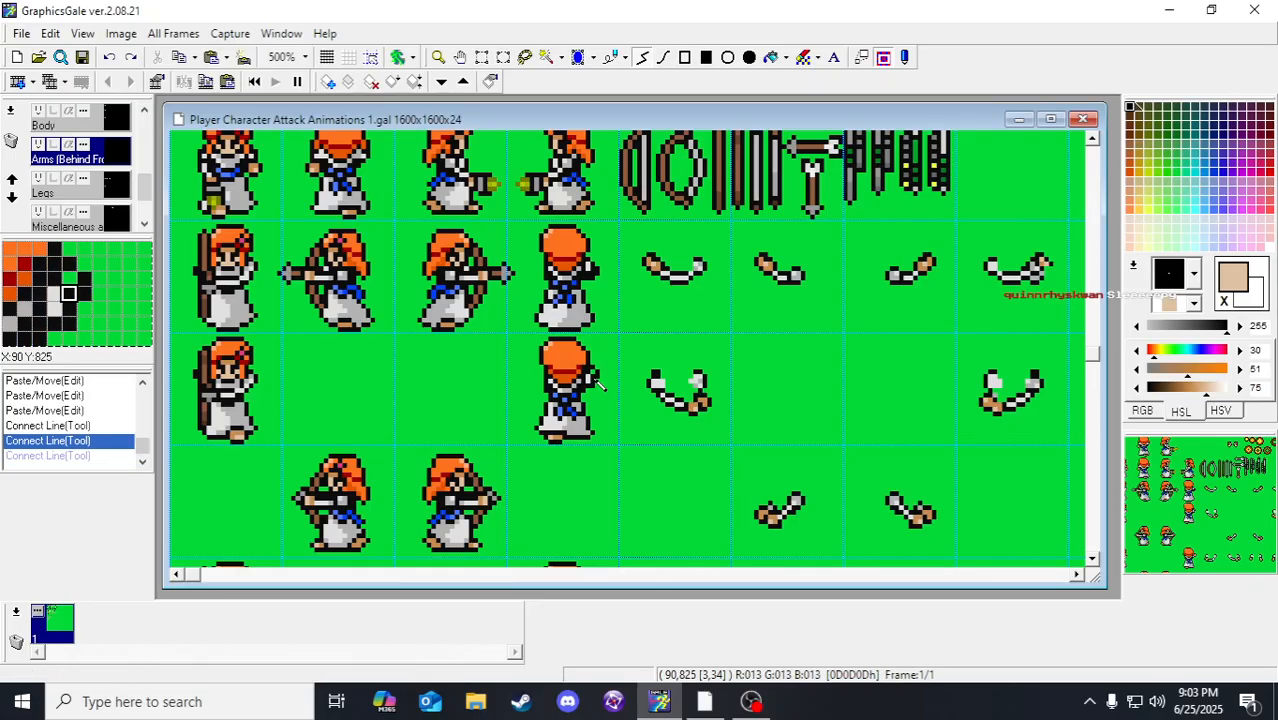
pyautogui.hotkey('ctrl', 'y')
pyautogui.scroll(-1, 612, 440)
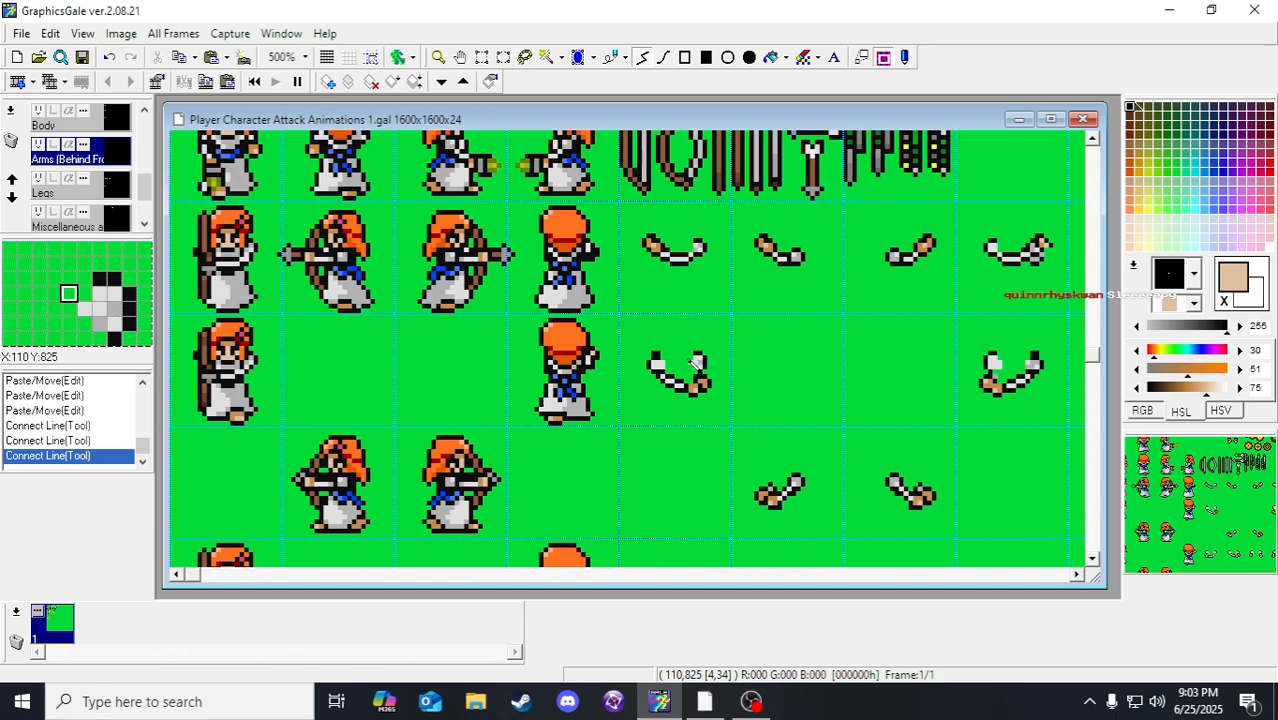
pyautogui.scroll(4, 697, 372)
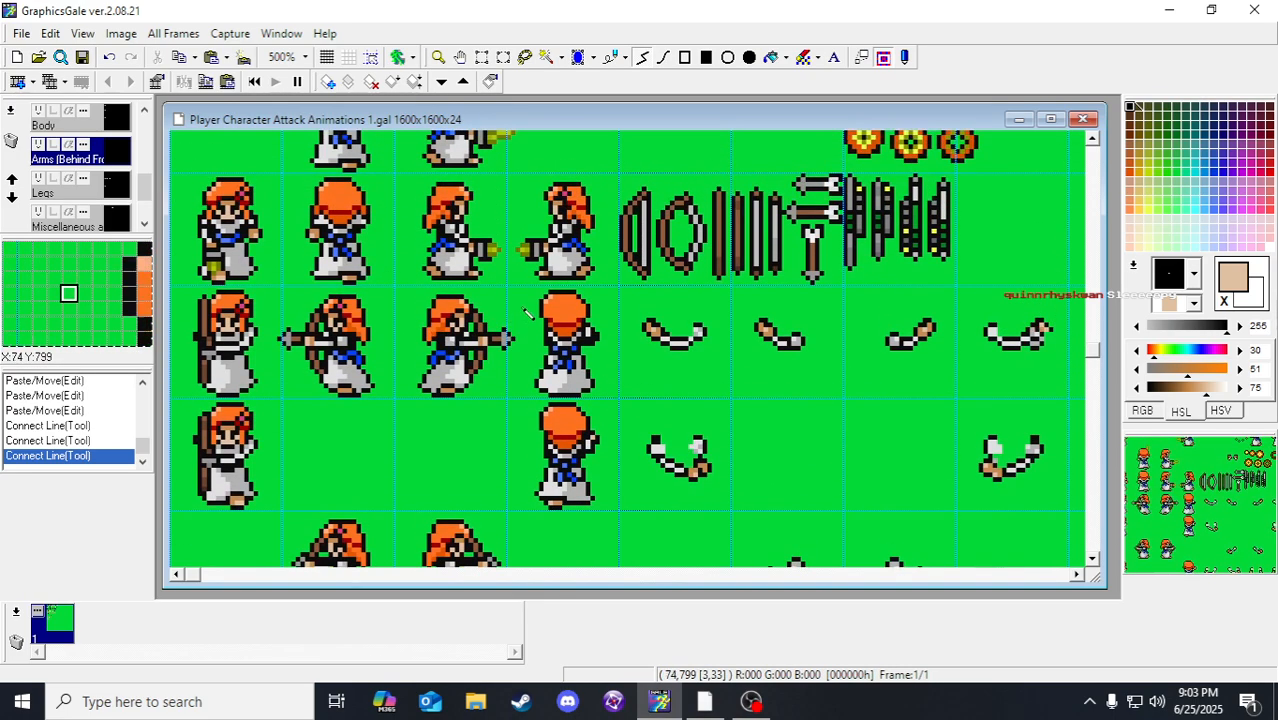
pyautogui.click(86, 57)
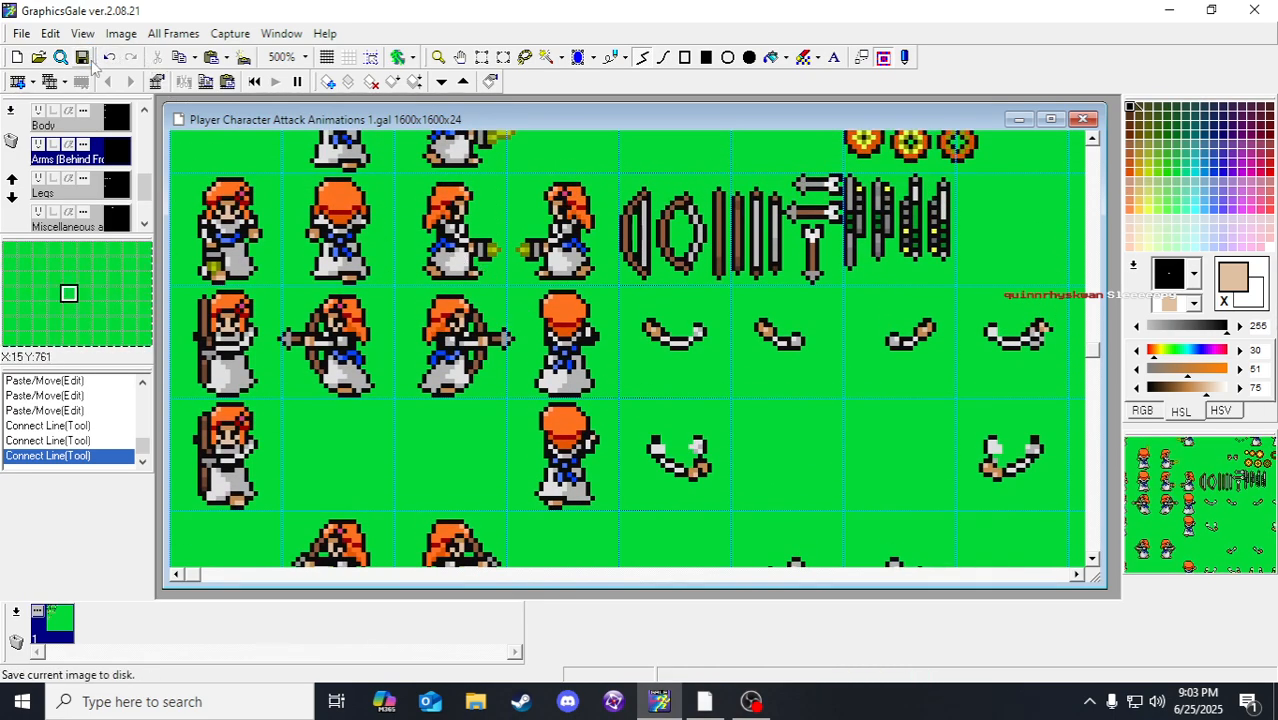
# Step: On the front-of-body arms layer, copy the front-facing bow sprites' 24x96 arm column and paste it onto the back-facing column at 72,792
pyautogui.click(482, 58)
pyautogui.scroll(-7, 485, 300)
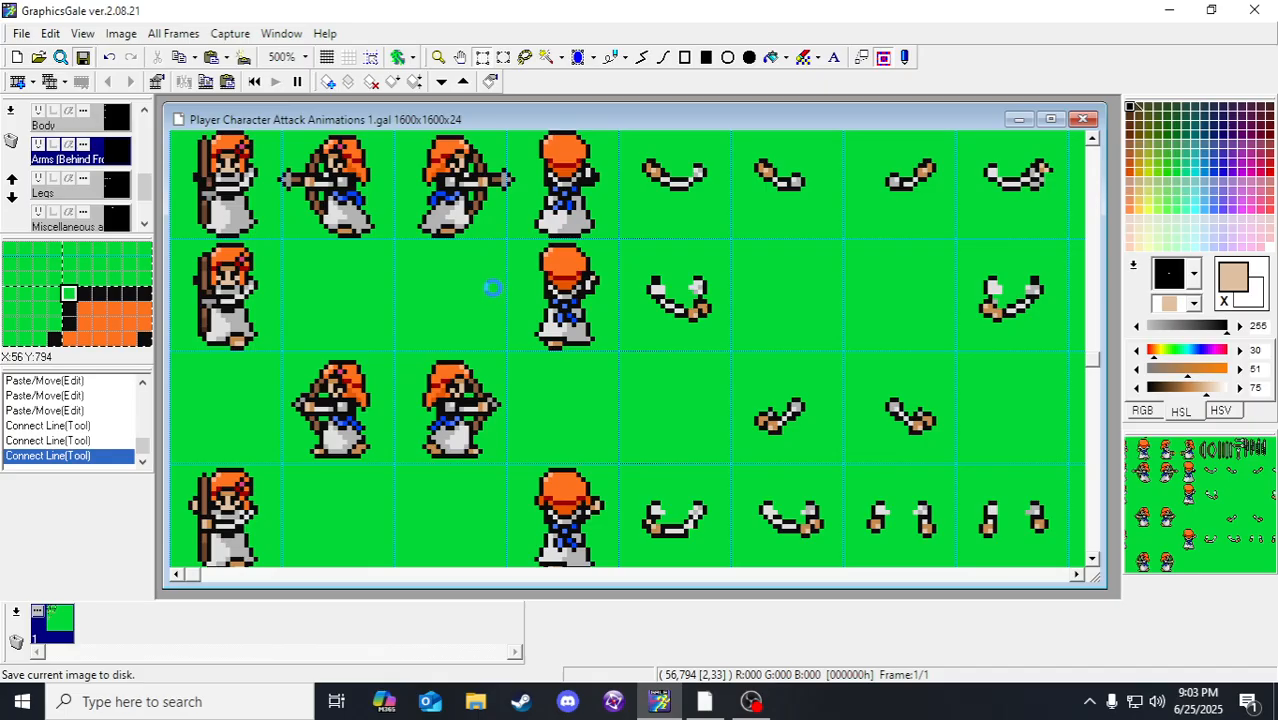
pyautogui.scroll(-2, 442, 245)
pyautogui.scroll(5, 385, 280)
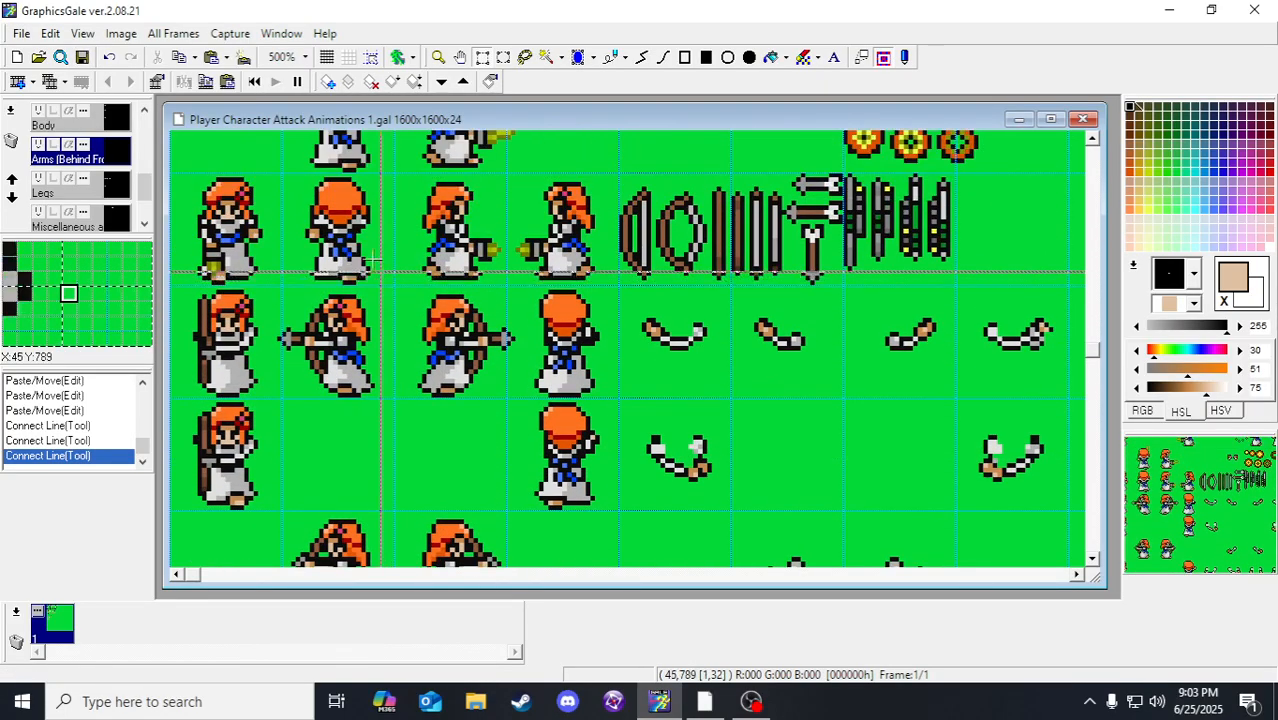
pyautogui.scroll(-3, 263, 248)
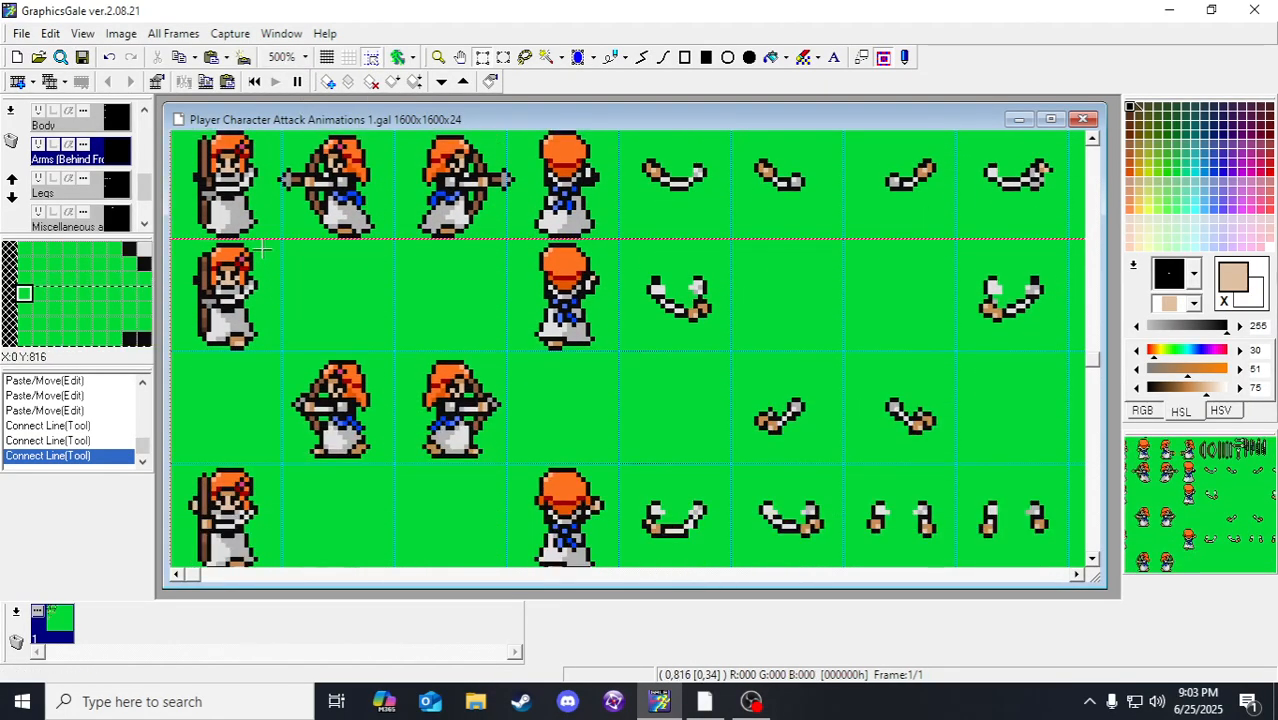
pyautogui.scroll(-1, 206, 331)
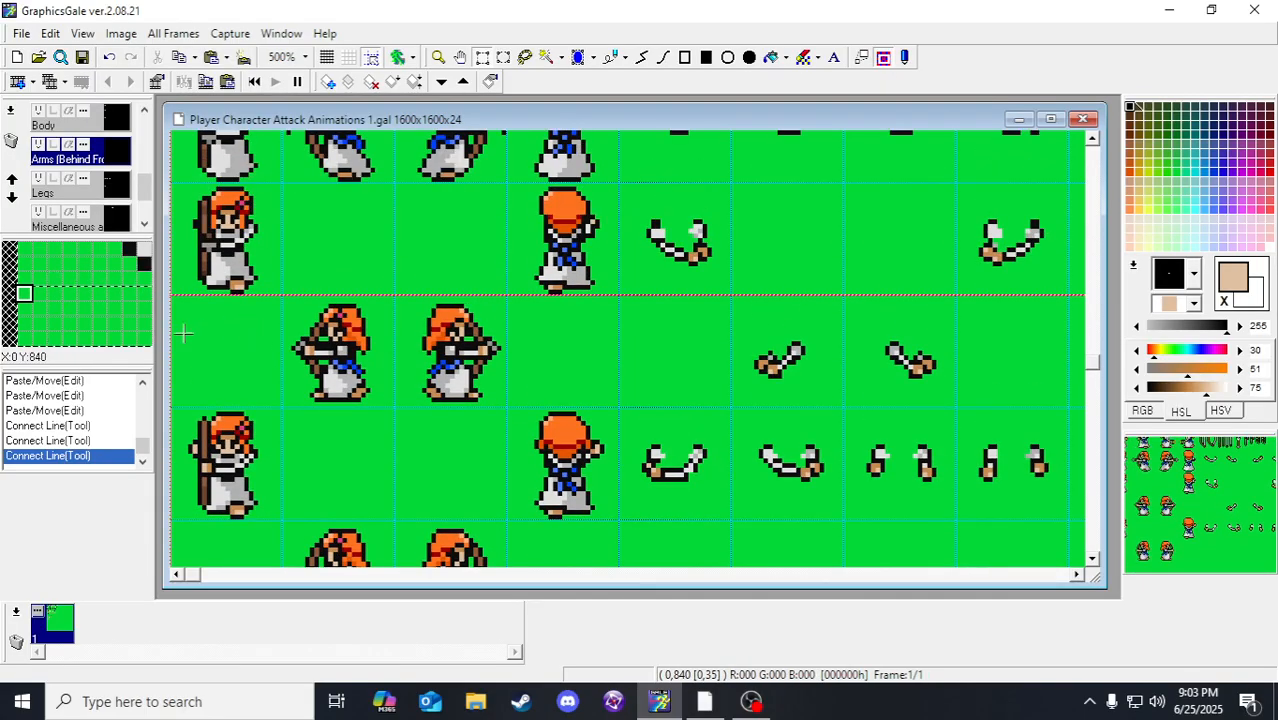
pyautogui.scroll(1, 94, 140)
pyautogui.click(88, 157)
pyautogui.scroll(2, 205, 235)
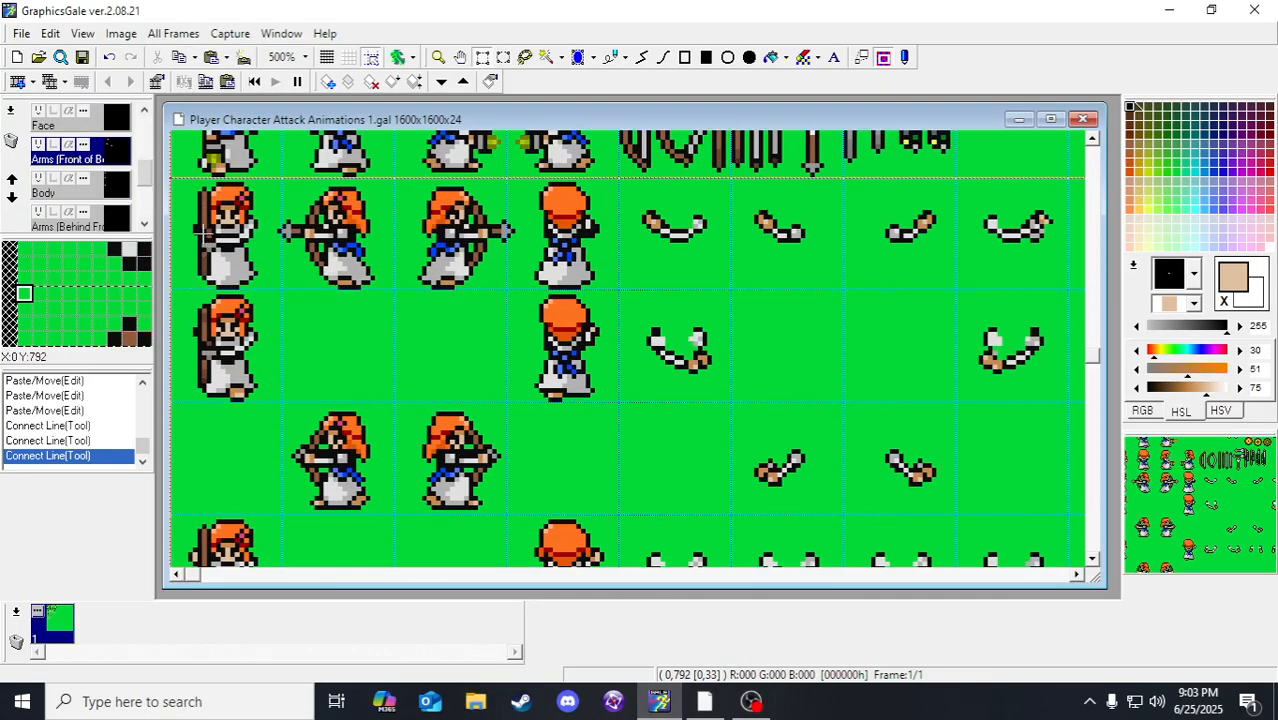
pyautogui.scroll(-3, 205, 235)
pyautogui.hotkey('ctrl', 'v')
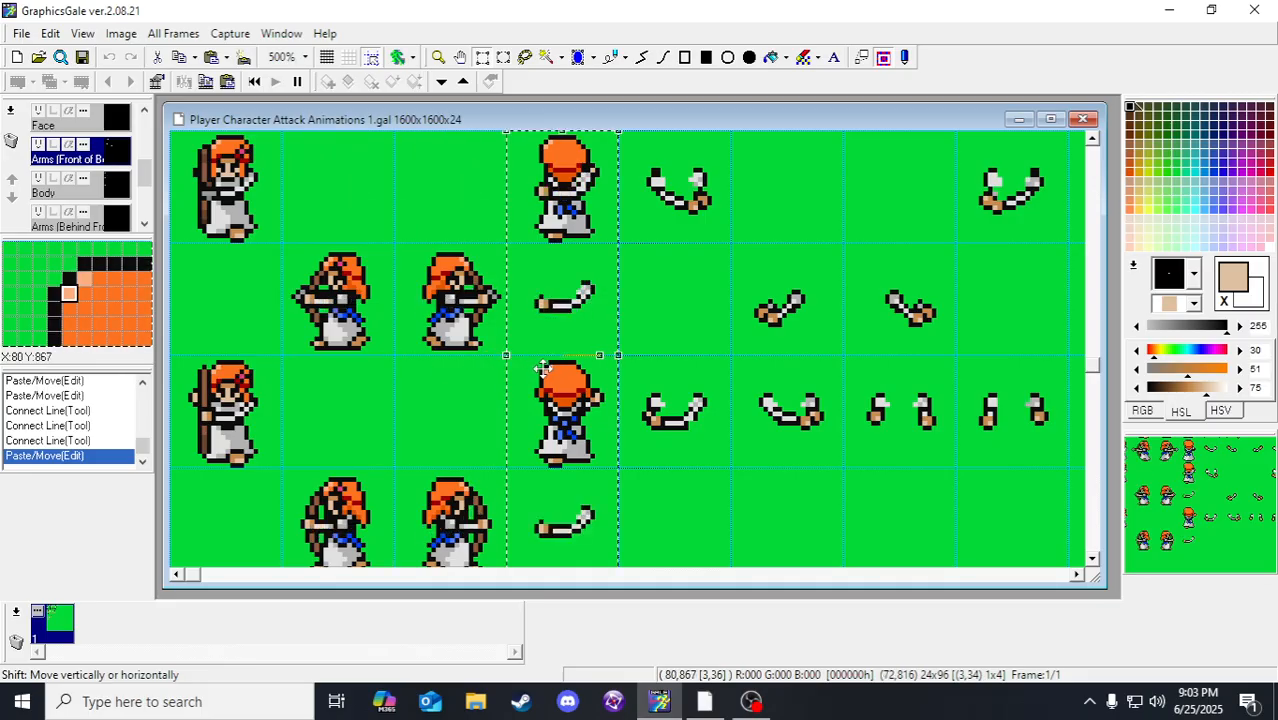
pyautogui.scroll(2, 530, 378)
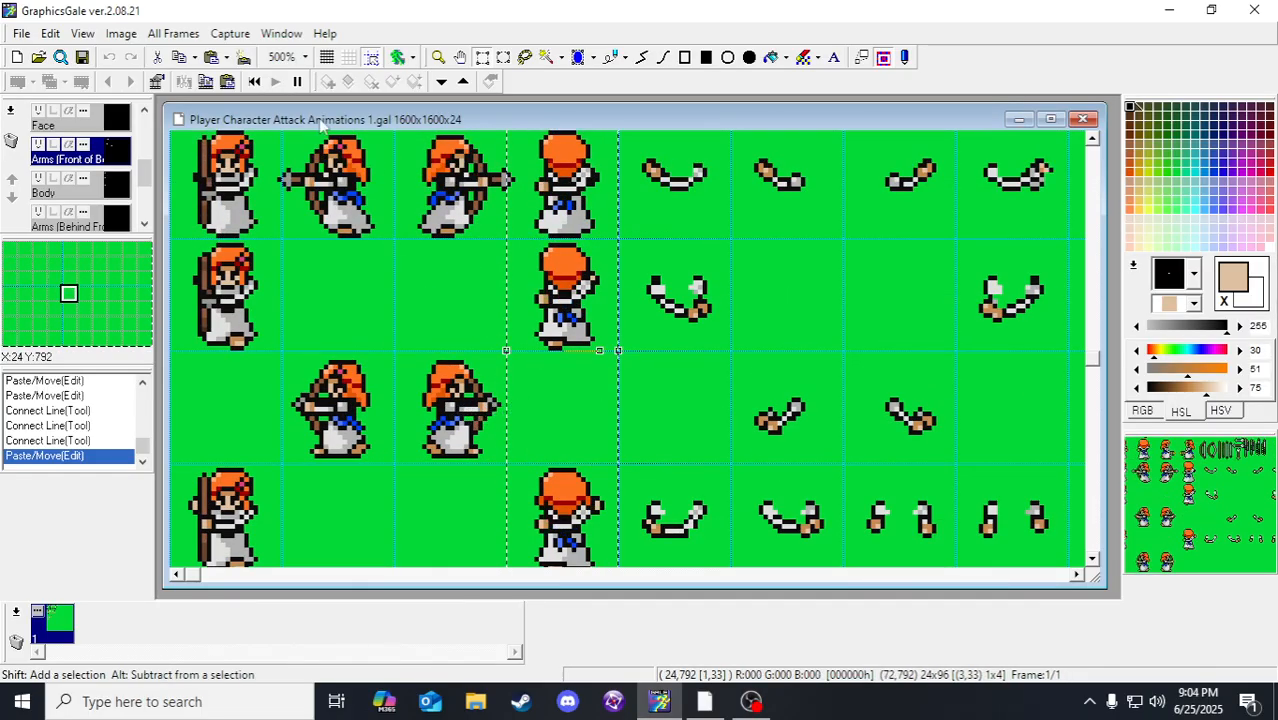
# Step: Flip the pasted front-of-body arms horizontally and shift them one pixel right on the back-facing bow sprites
pyautogui.click(121, 33)
pyautogui.click(140, 51)
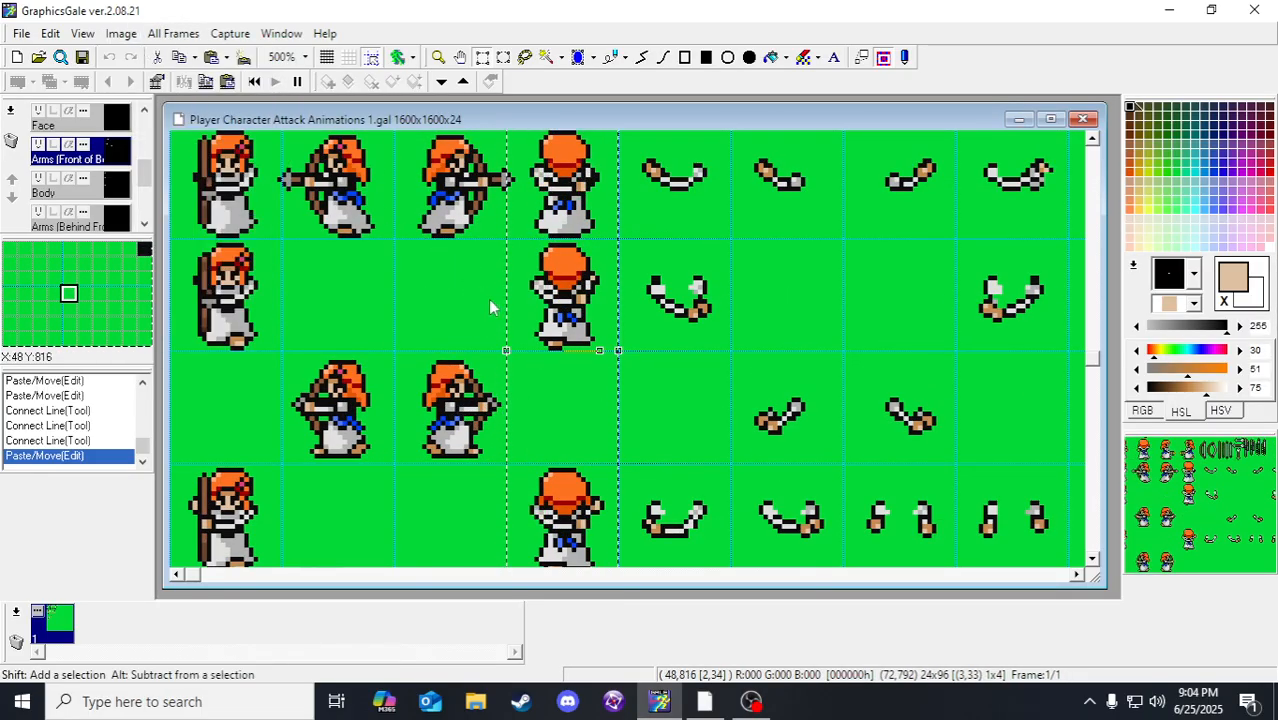
pyautogui.moveTo(572, 259); pyautogui.dragTo(577, 259)
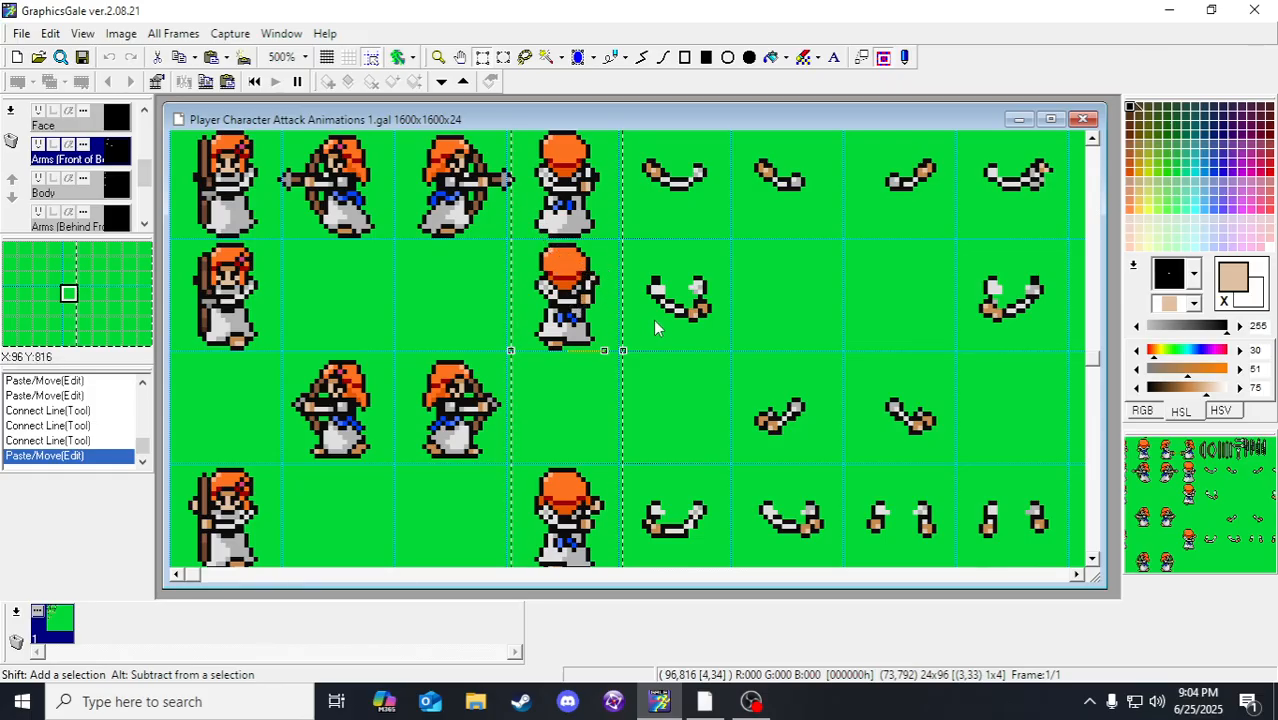
pyautogui.moveTo(655, 327); pyautogui.dragTo(643, 382)
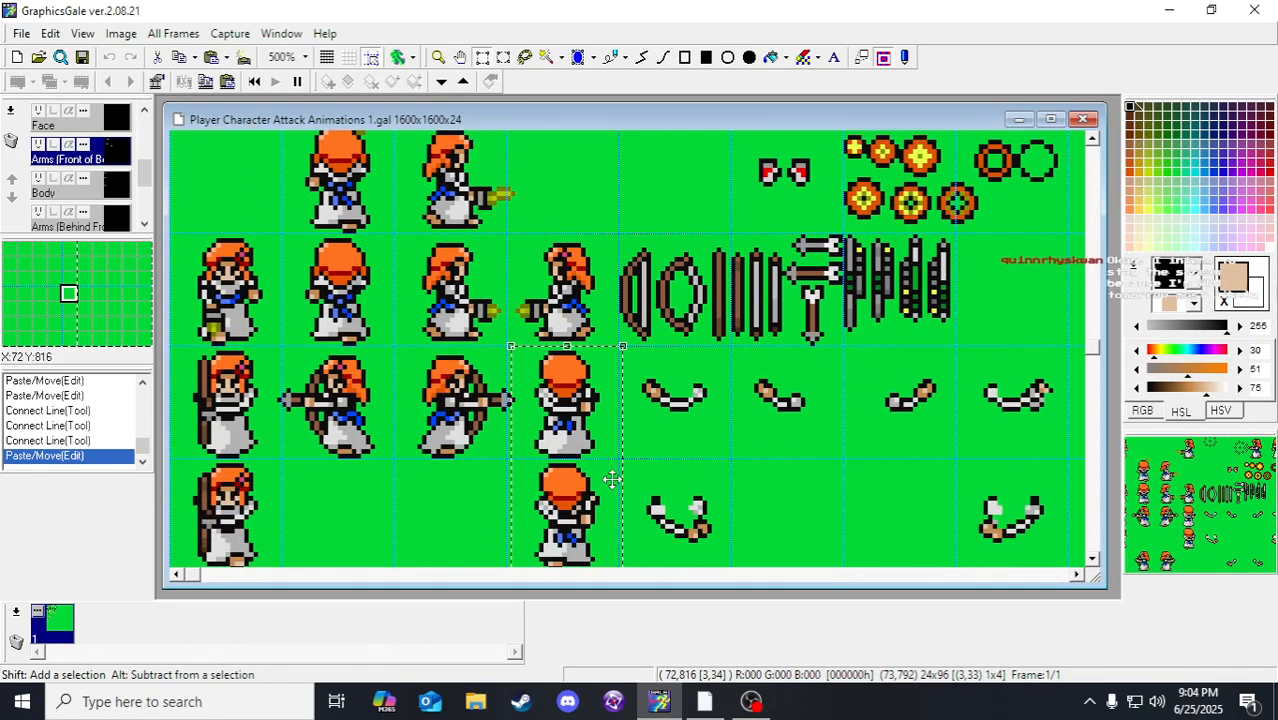
# Step: Commit the flipped front-of-body arms in place on the back-facing bow column and save the sprite sheet
pyautogui.scroll(4, 560, 456)
pyautogui.scroll(3, 515, 448)
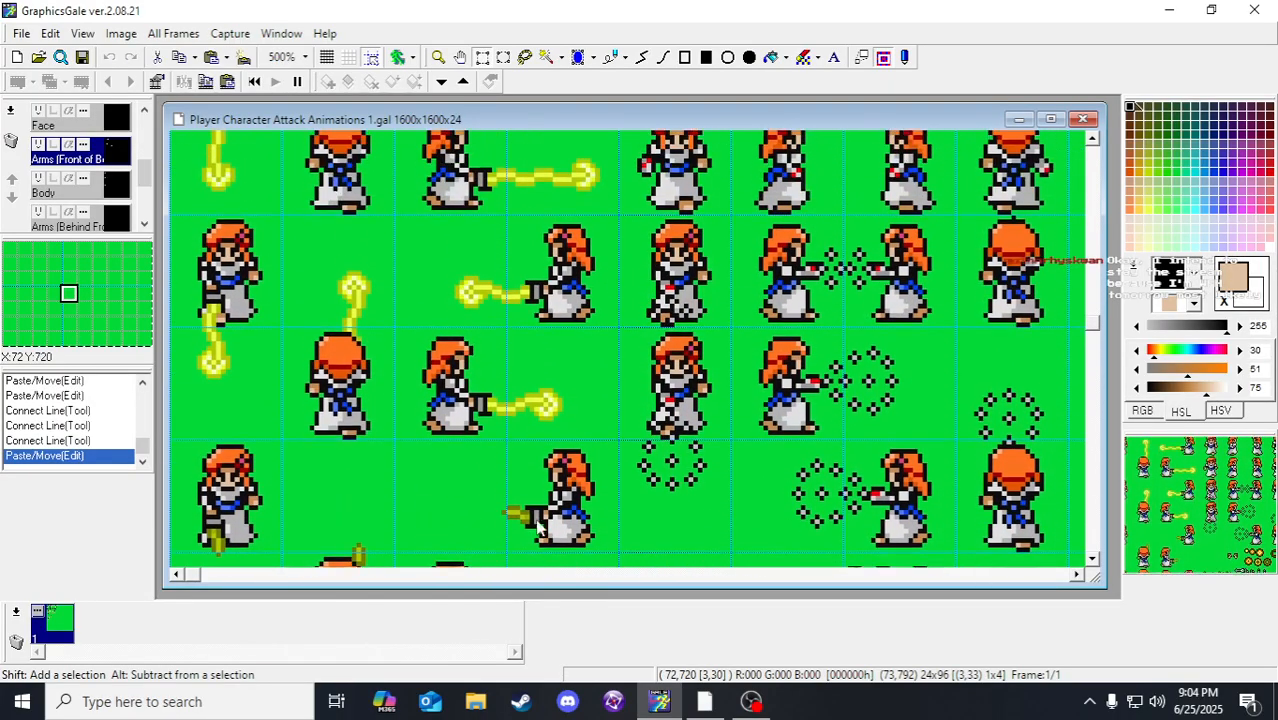
pyautogui.scroll(3, 480, 320)
pyautogui.scroll(4, 476, 470)
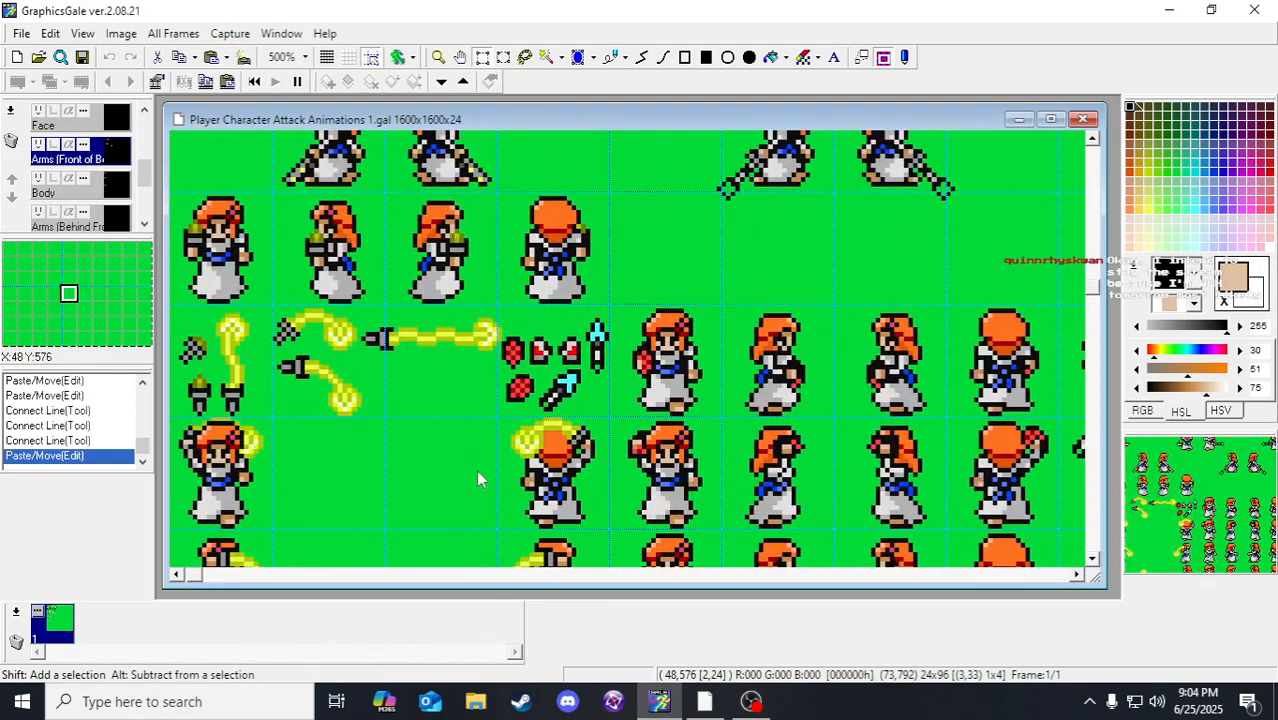
pyautogui.scroll(-1, 475, 427)
pyautogui.scroll(-8, 475, 427)
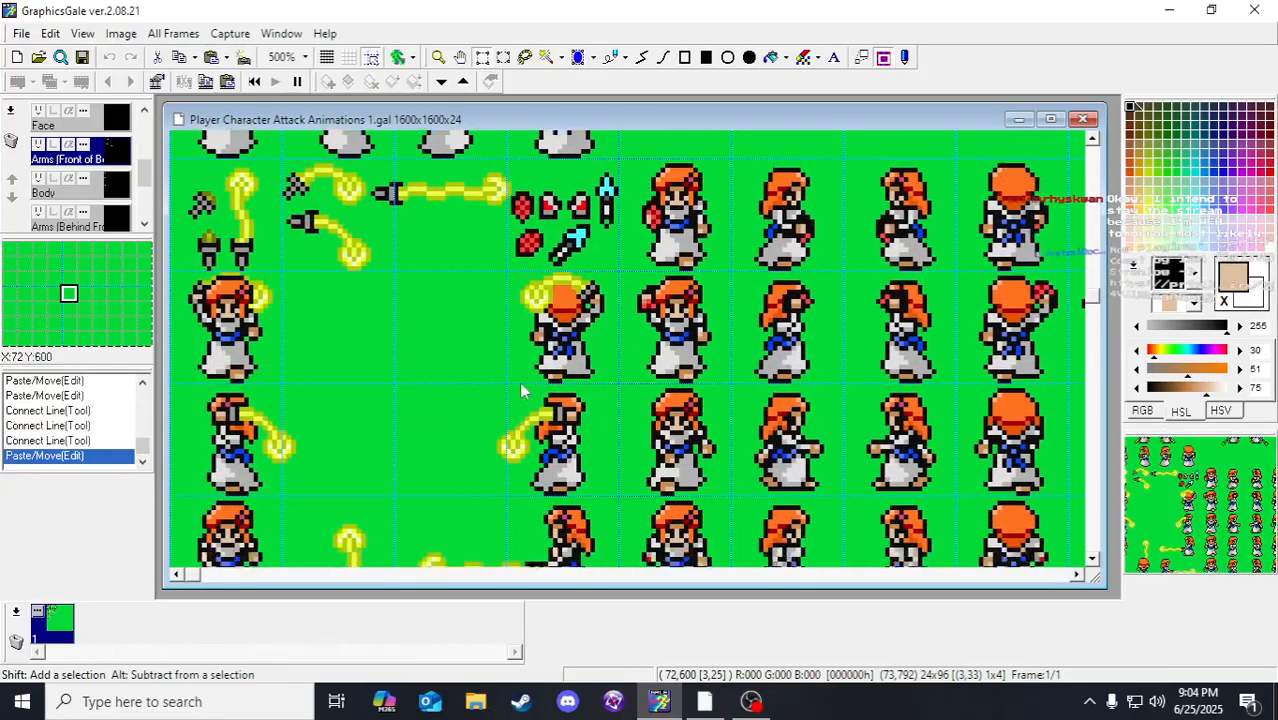
pyautogui.scroll(-8, 518, 280)
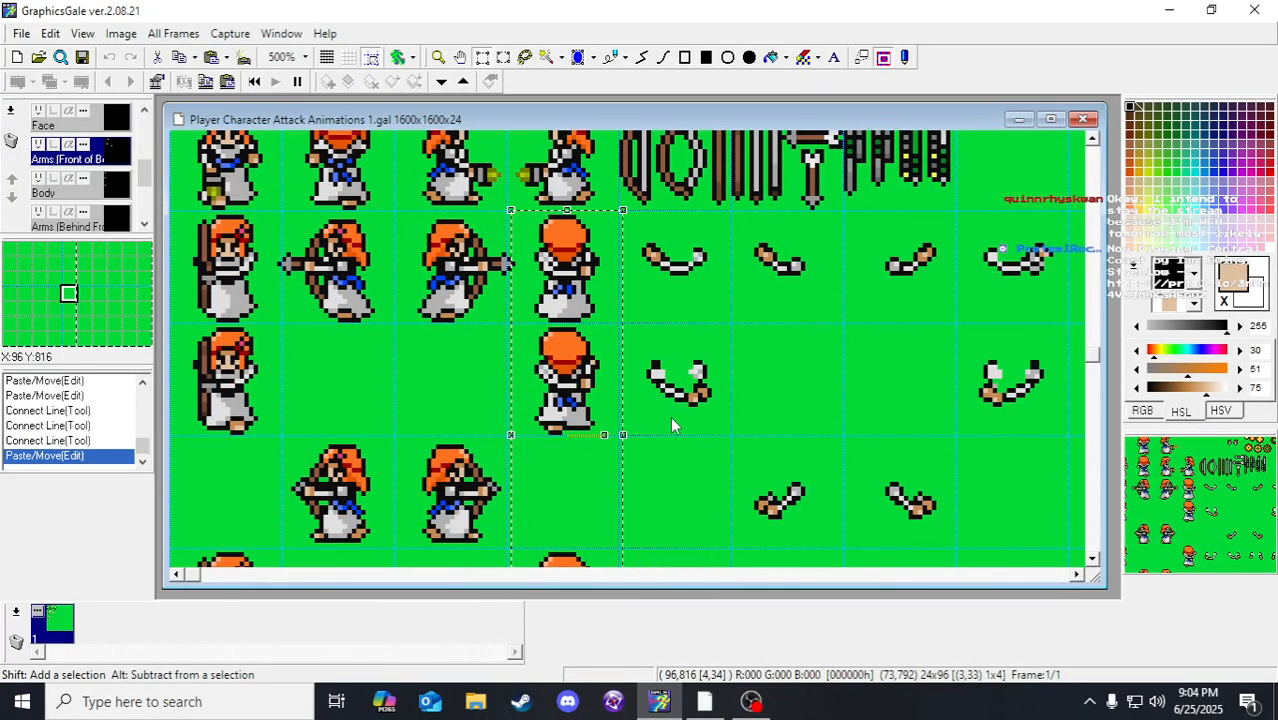
pyautogui.click(672, 425)
pyautogui.click(82, 57)
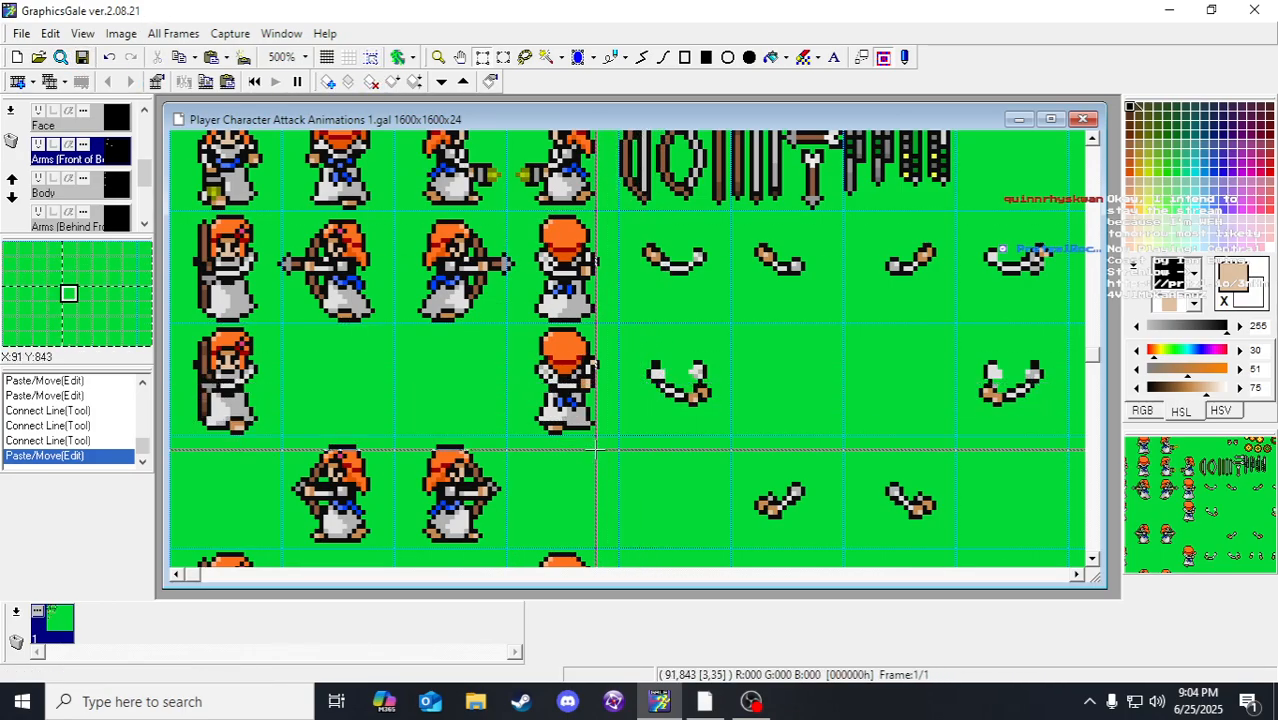
# Step: Examine the arms on the back-facing bow sprites up close, with the front-of-body arms layer shown and hidden
pyautogui.scroll(2, 686, 390)
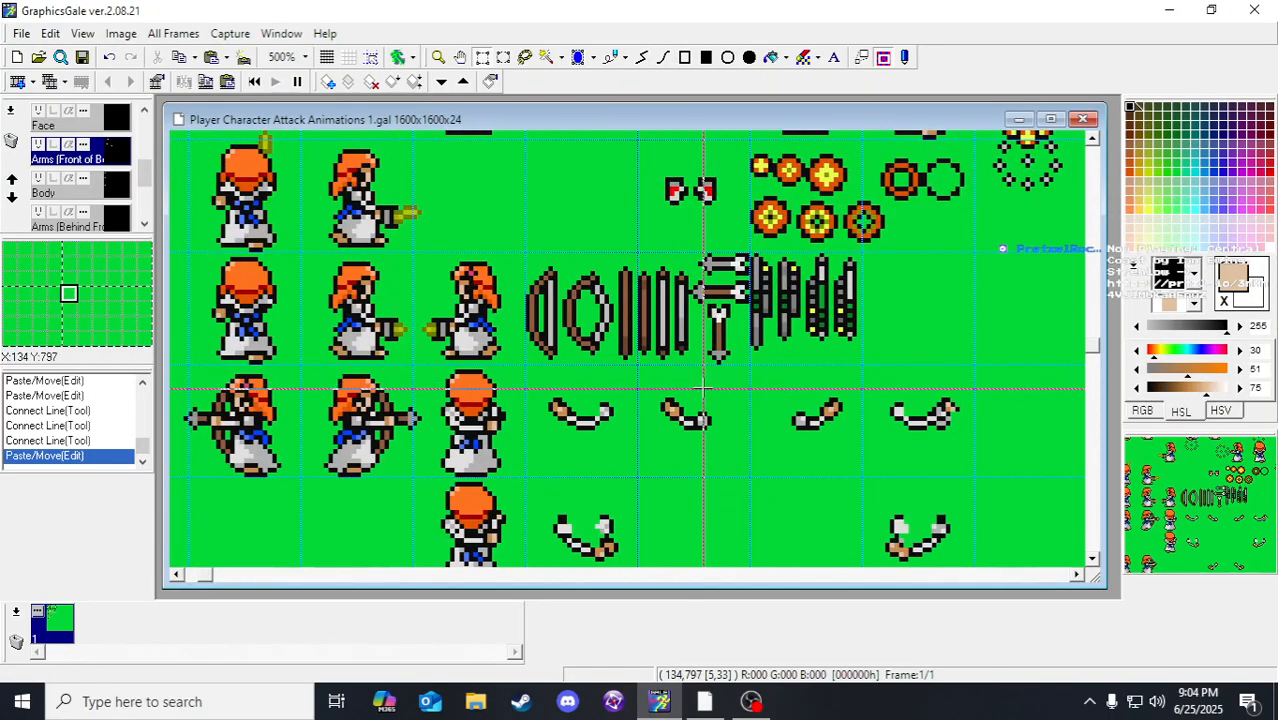
pyautogui.scroll(-3, 694, 320)
pyautogui.scroll(-3, 694, 320)
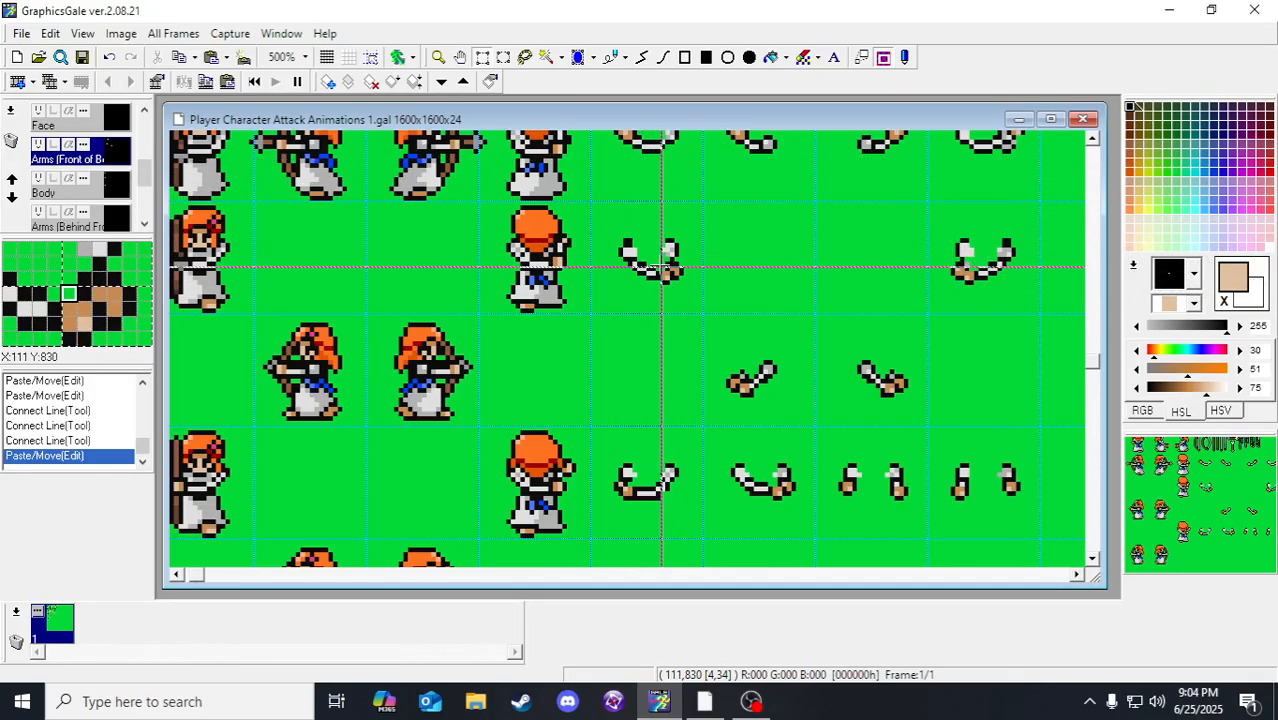
pyautogui.scroll(-3, 667, 248)
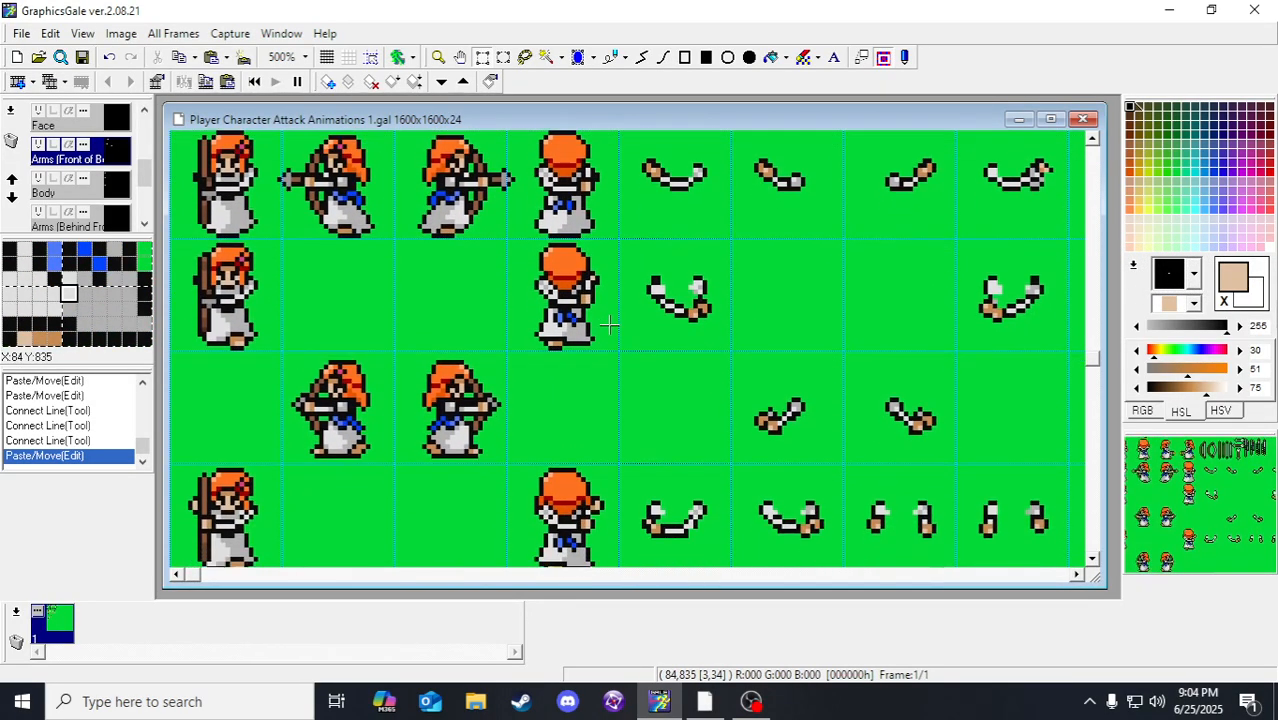
pyautogui.scroll(5, 620, 265)
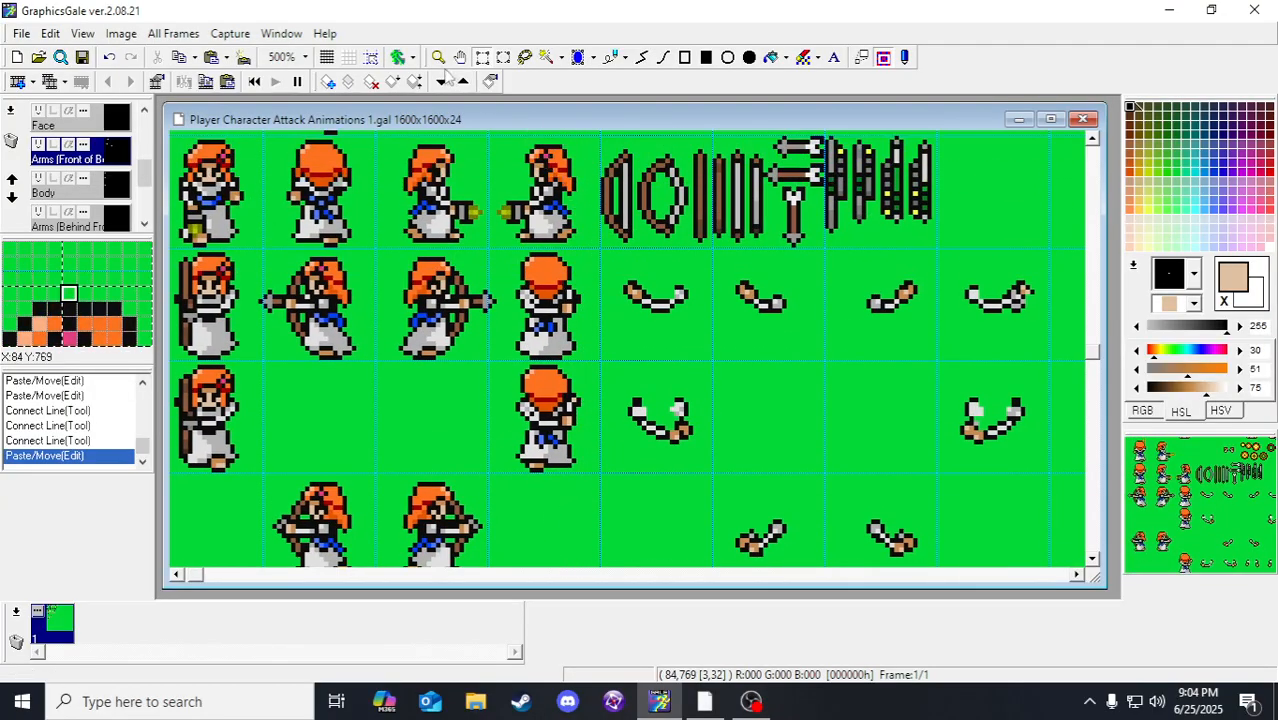
pyautogui.click(438, 57)
pyautogui.click(551, 336)
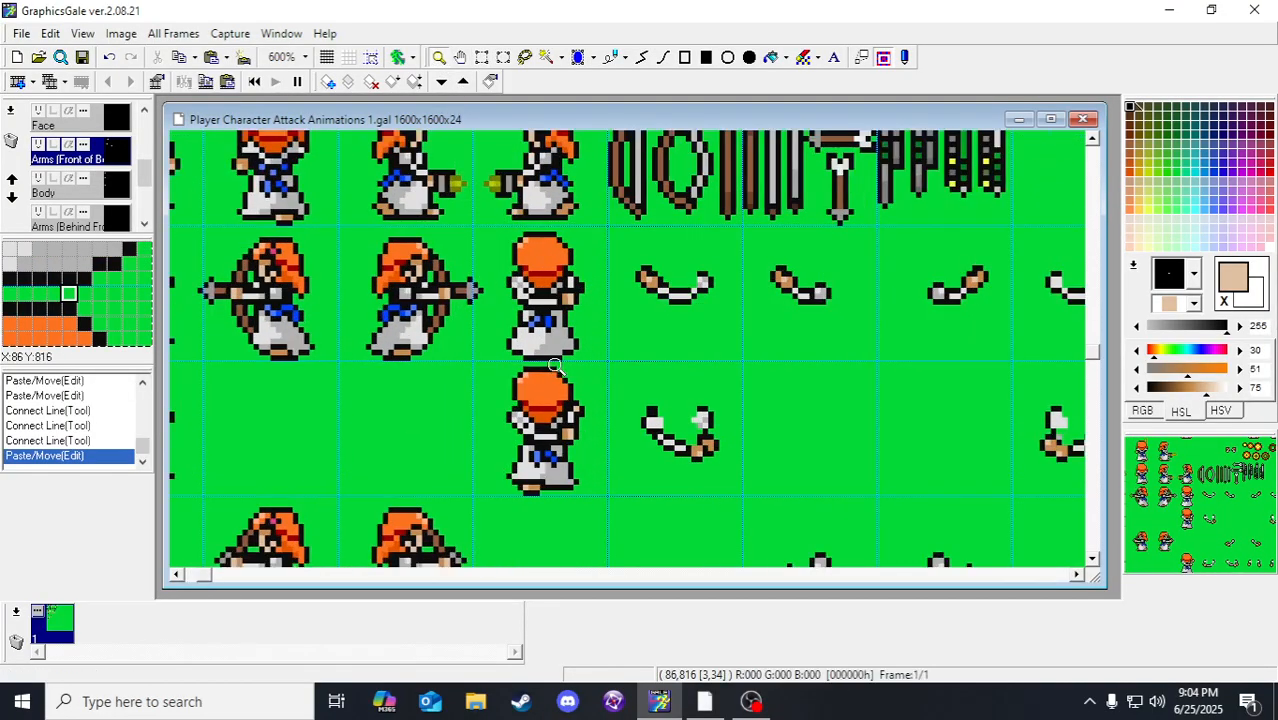
pyautogui.click(551, 336)
pyautogui.rightClick(527, 333)
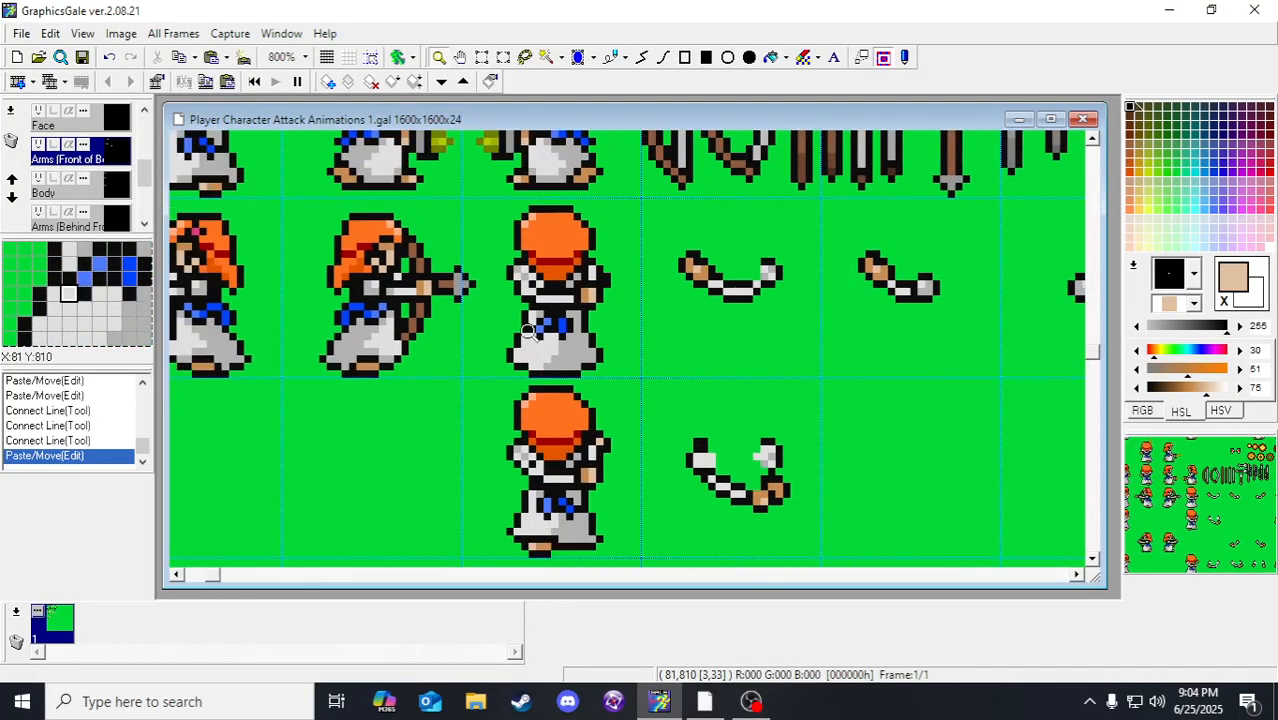
pyautogui.click(527, 333)
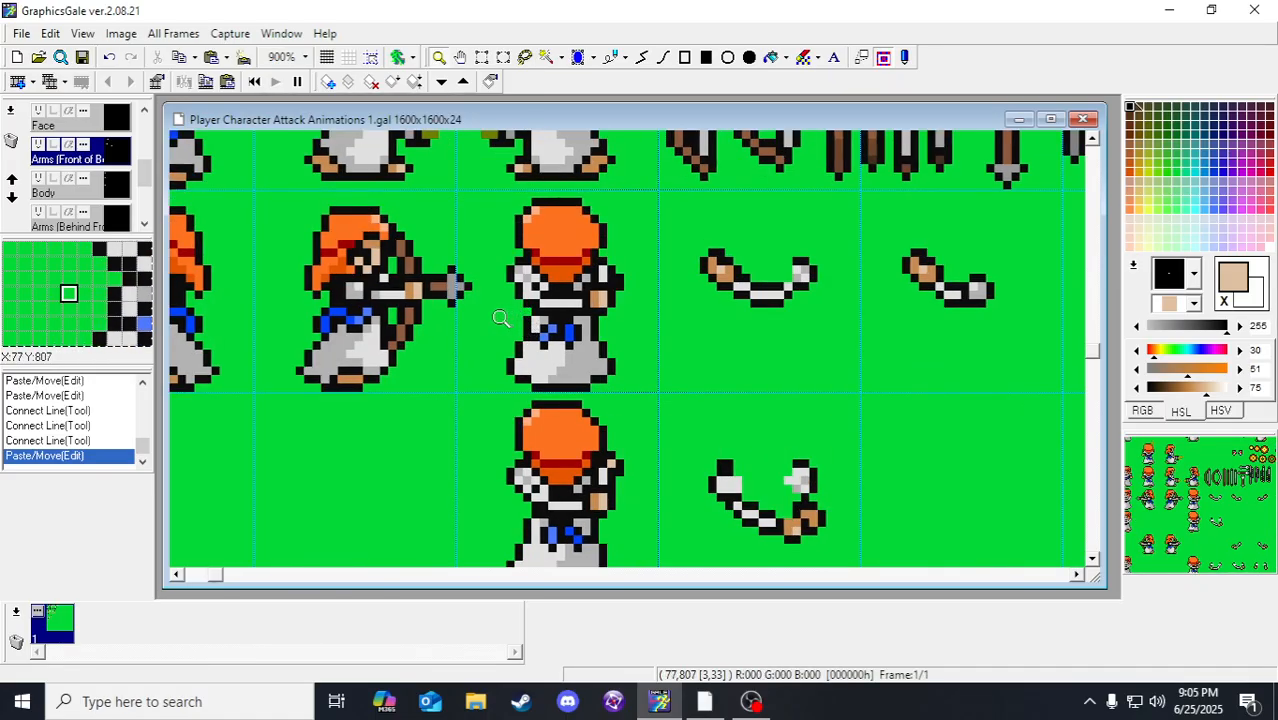
pyautogui.rightClick(530, 340)
pyautogui.rightClick(572, 373)
pyautogui.scroll(-2, 572, 373)
pyautogui.click(482, 57)
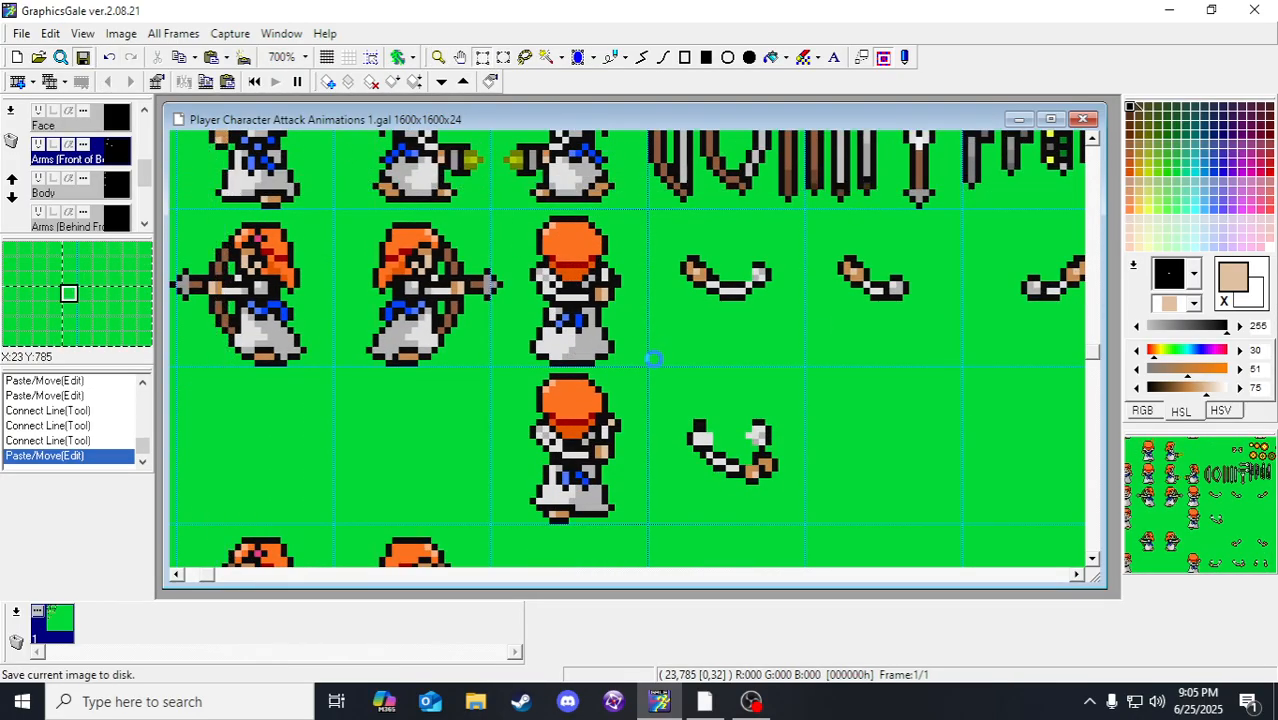
pyautogui.click(38, 146)
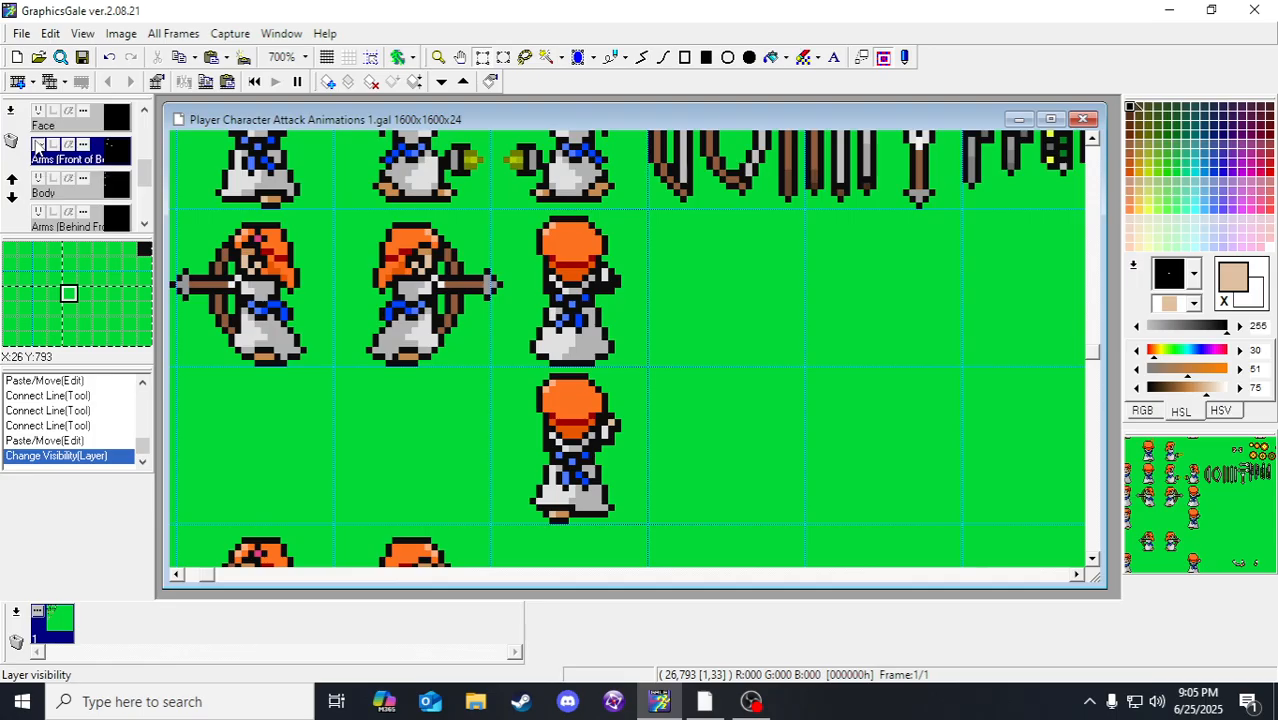
pyautogui.click(38, 146)
# Step: On the layer for arms behind the body, shade the raised arm of the first and second back-facing bow sprites with the sleeve's sampled mid-grey
pyautogui.click(110, 224)
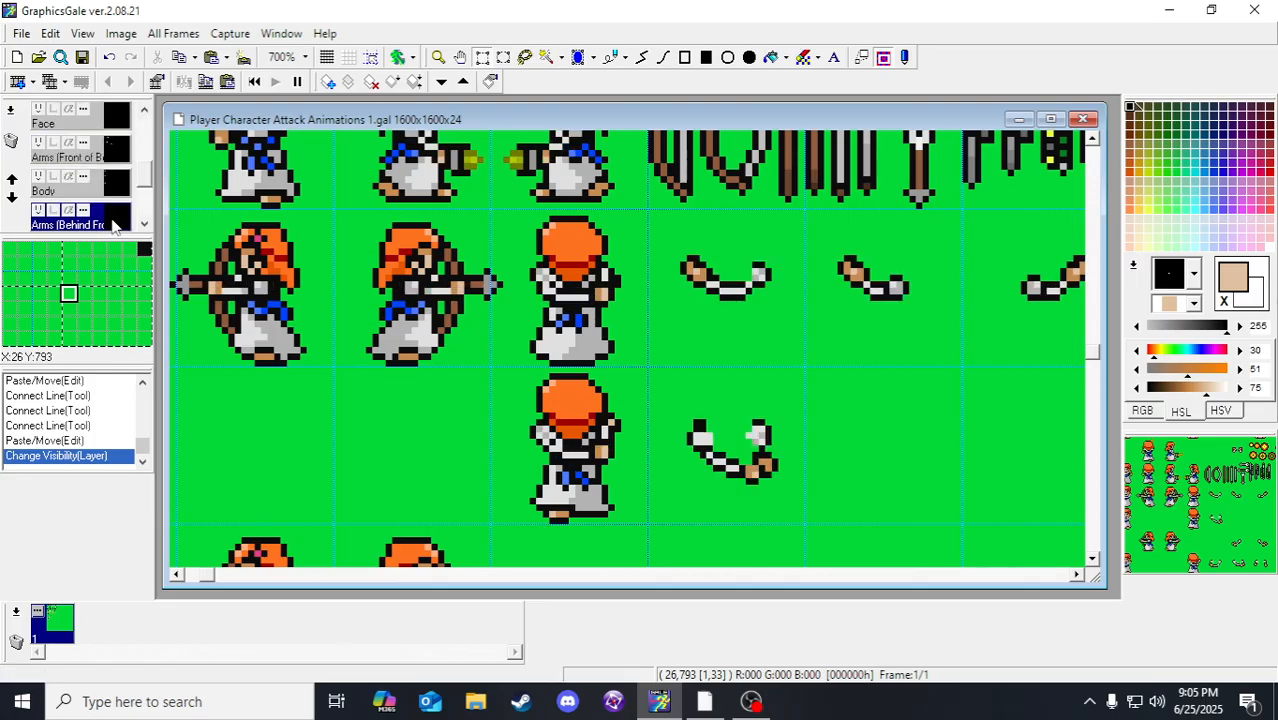
pyautogui.click(642, 60)
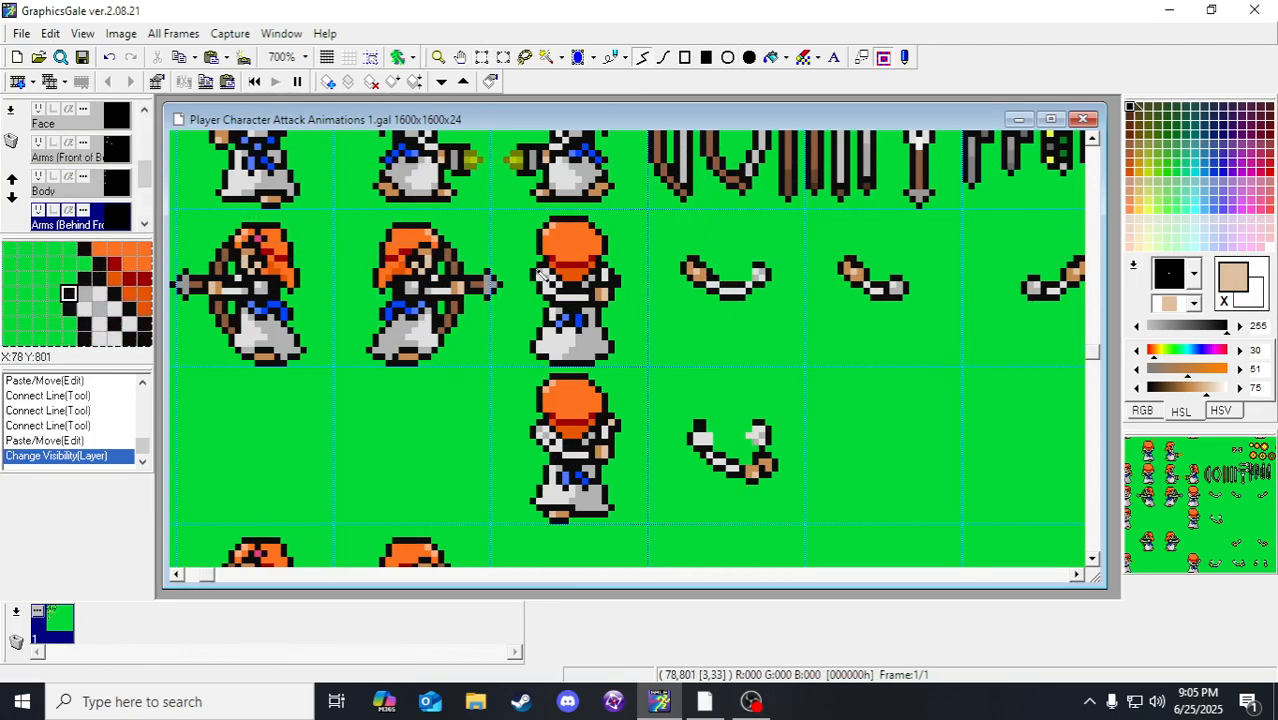
pyautogui.rightClick(560, 280)
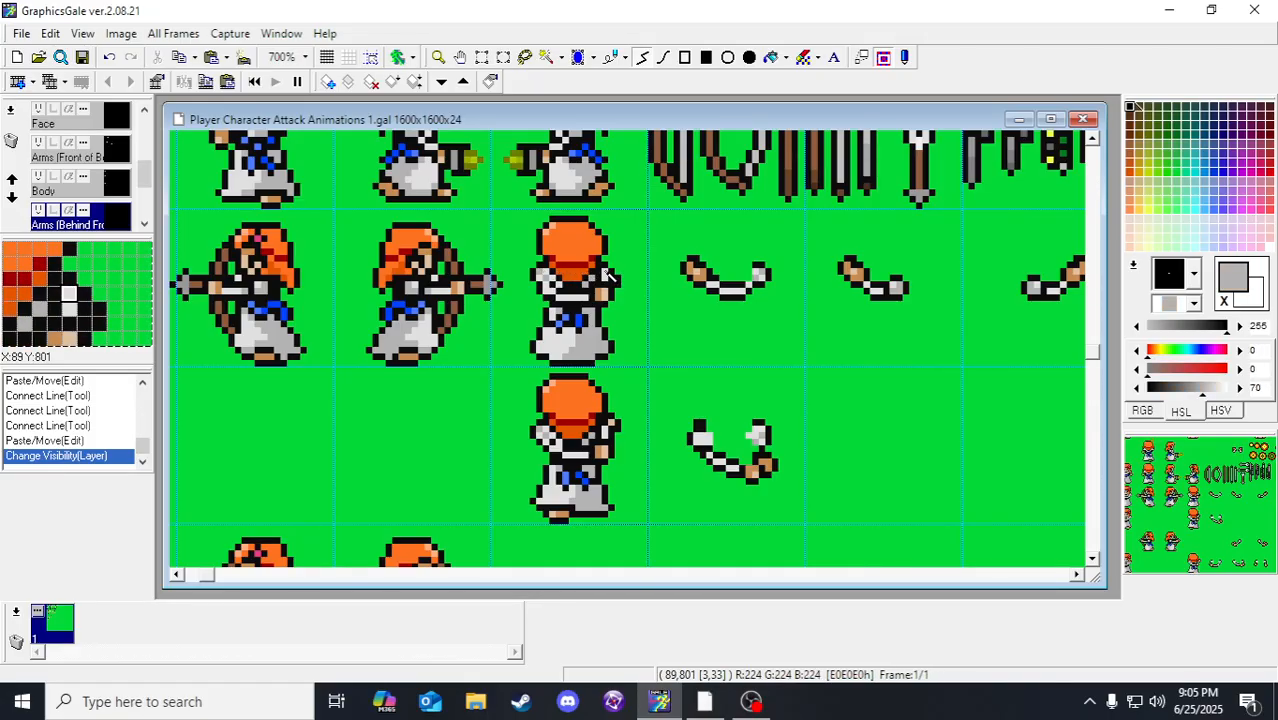
pyautogui.doubleClick(600, 271)
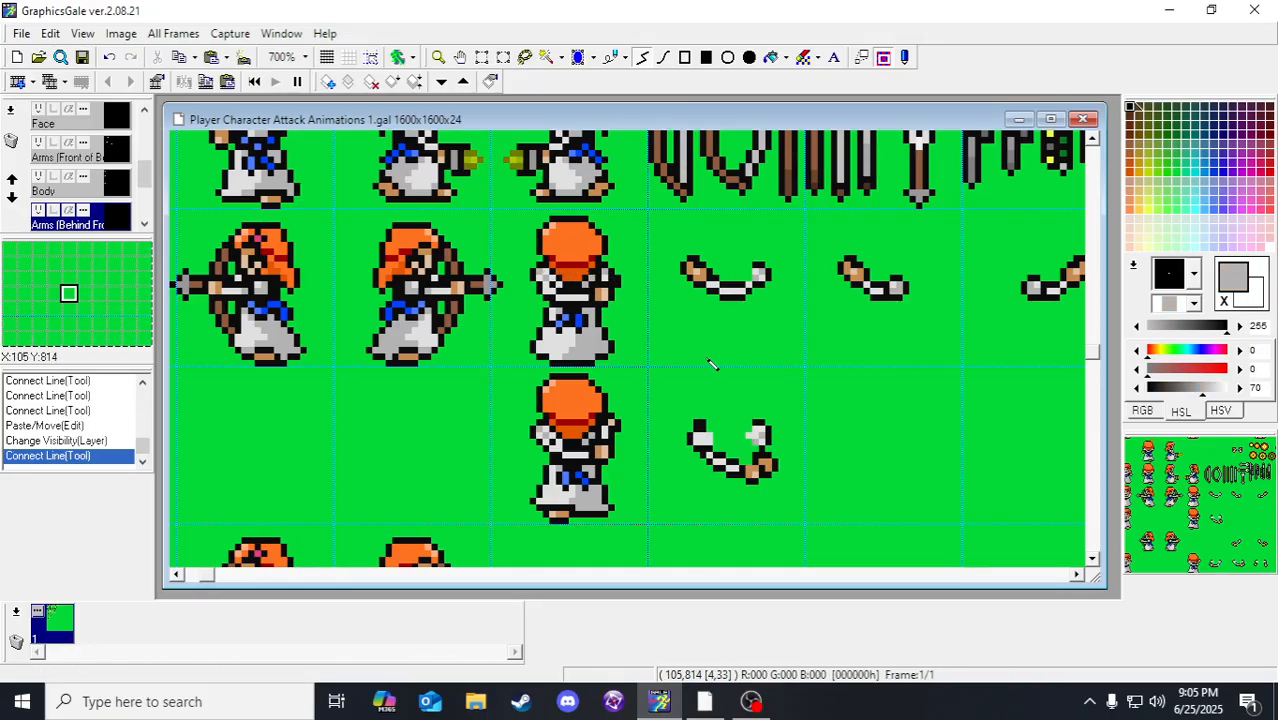
pyautogui.scroll(-1, 711, 361)
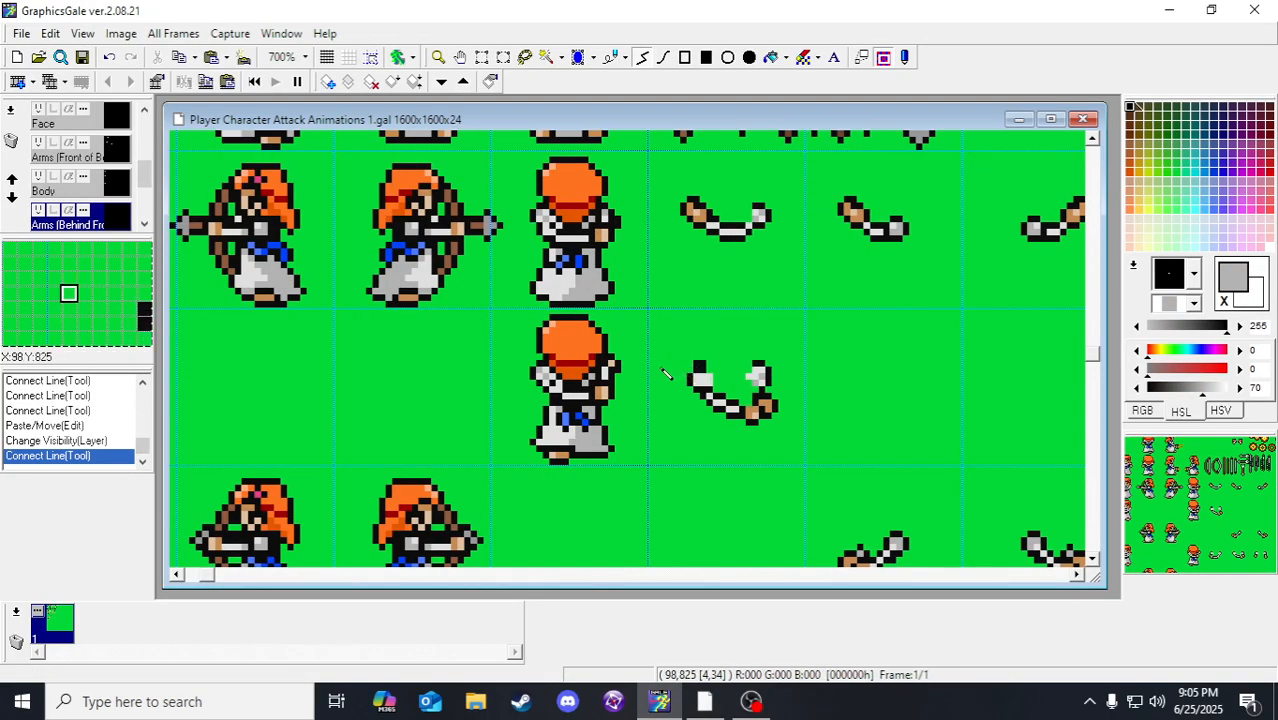
pyautogui.doubleClick(610, 375)
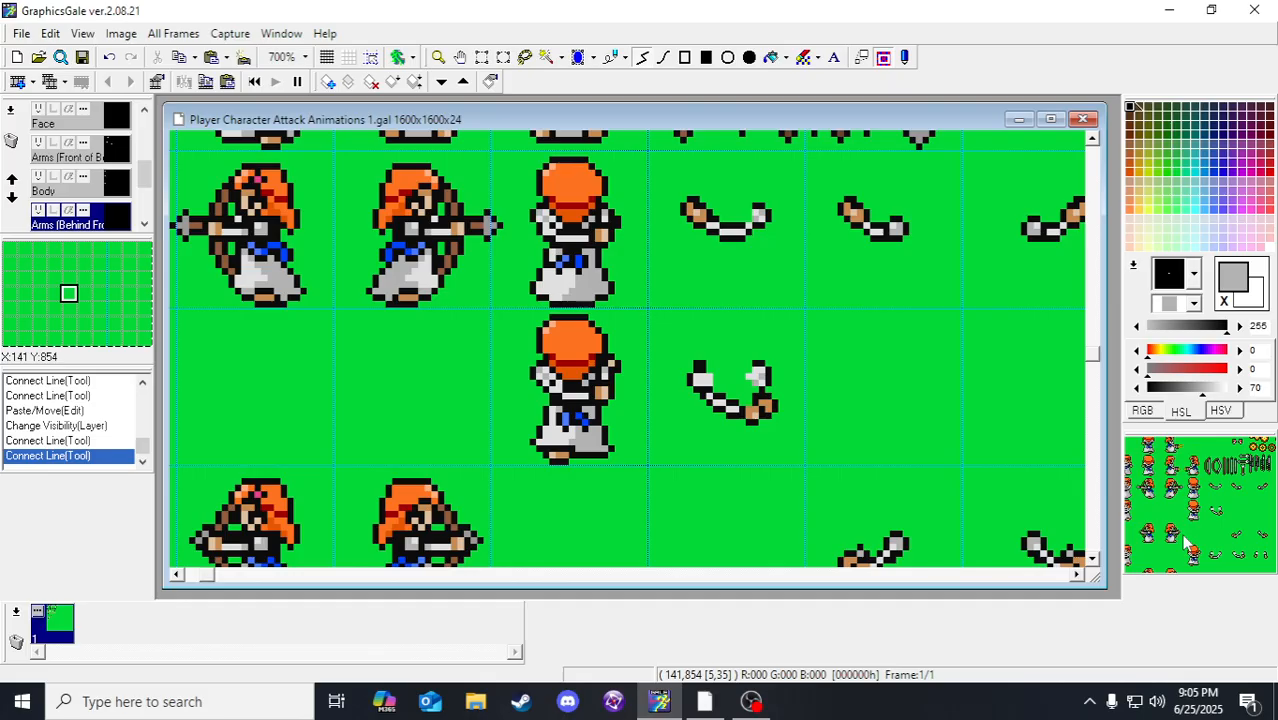
# Step: Add the same mid-grey shading to the third back-facing bow sprite's raised arm and save the sprite sheet
pyautogui.moveTo(1185, 542); pyautogui.dragTo(1222, 428)
pyautogui.scroll(-6, 728, 417)
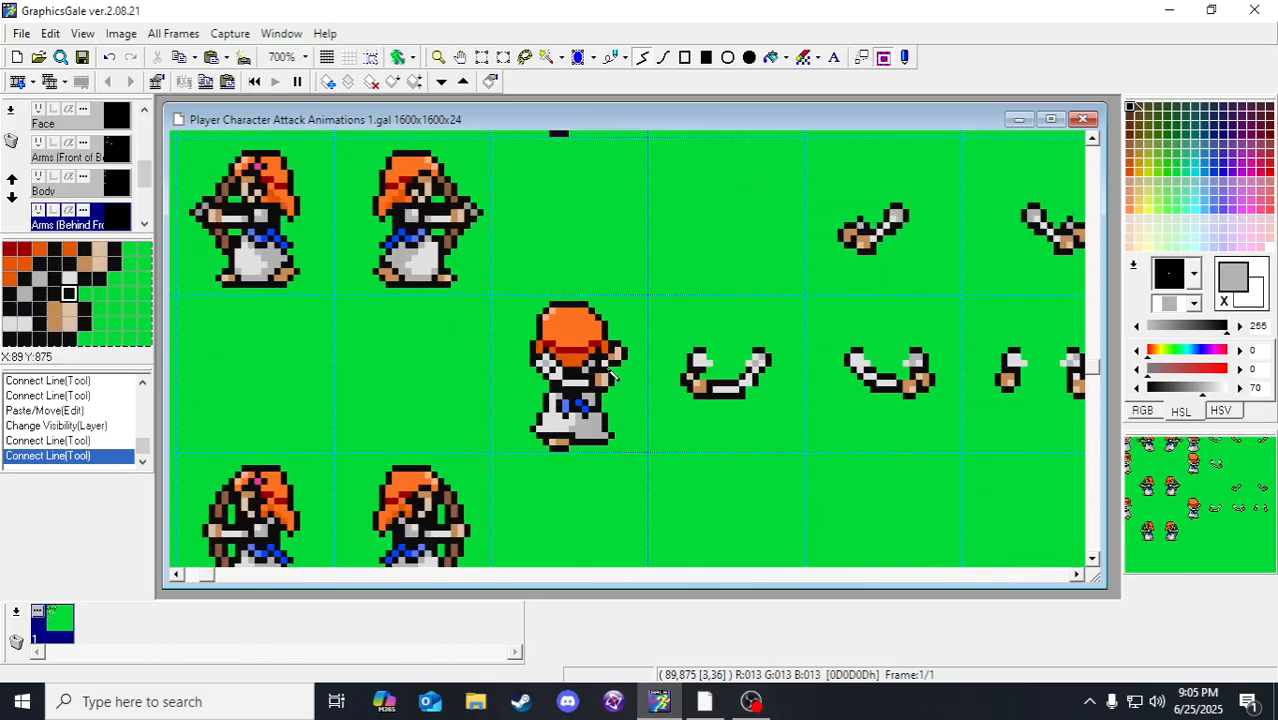
pyautogui.doubleClick(608, 367)
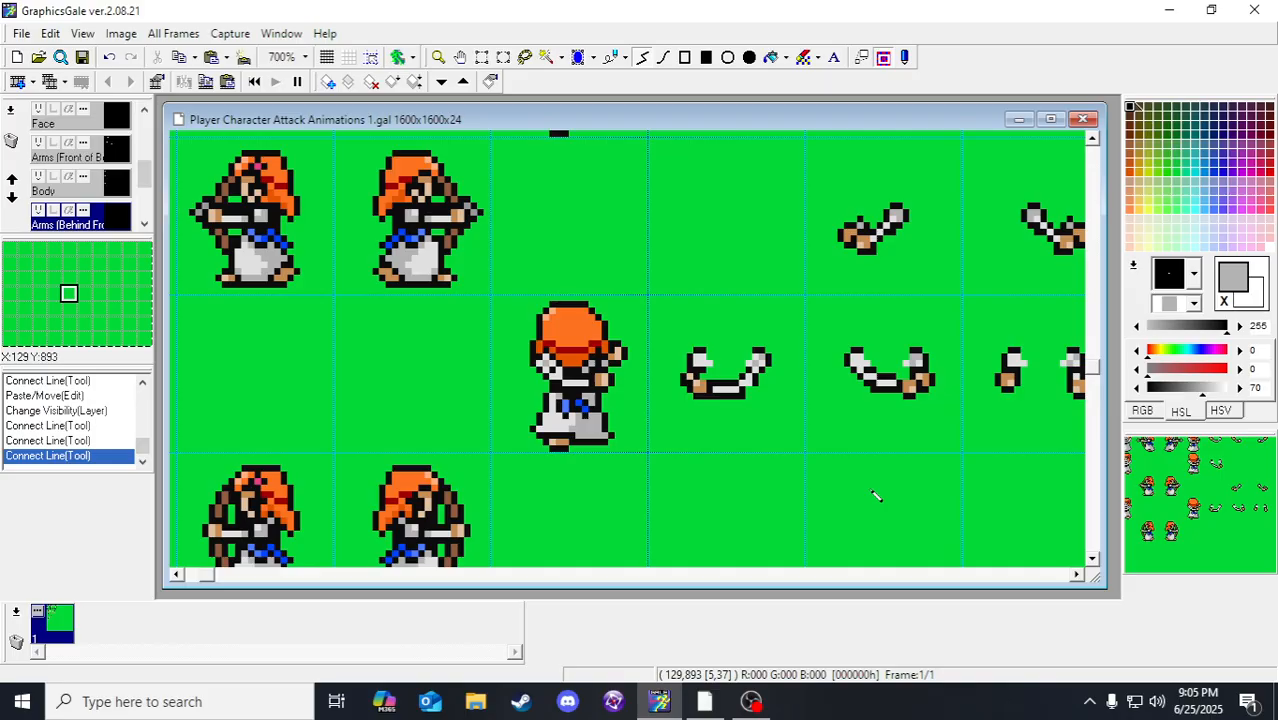
pyautogui.scroll(3, 705, 422)
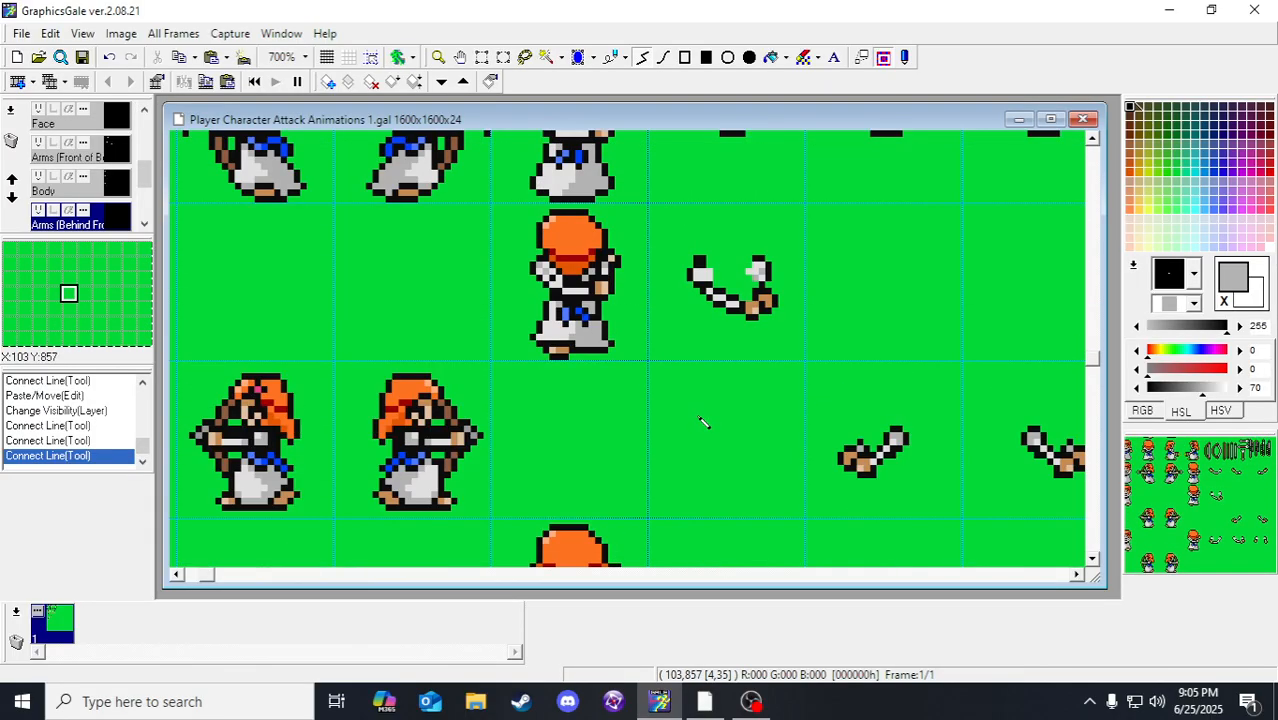
pyautogui.scroll(-3, 703, 422)
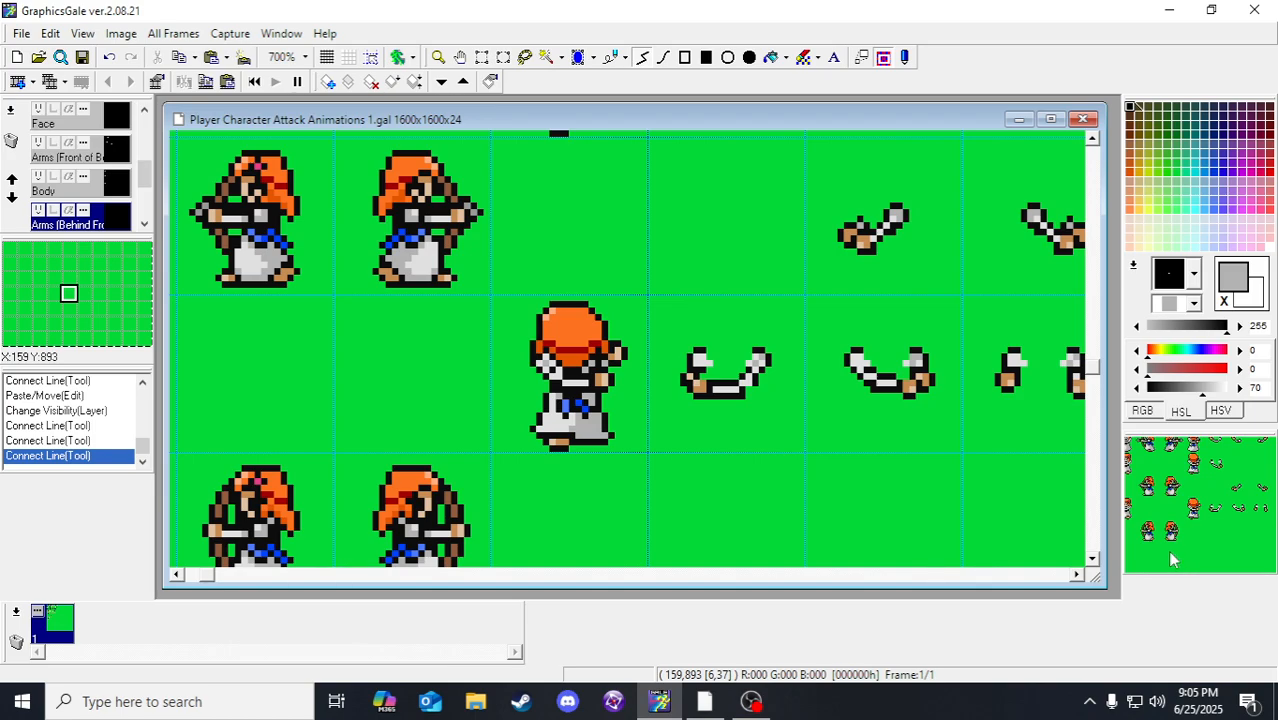
pyautogui.hotkey('ctrl', 'z')
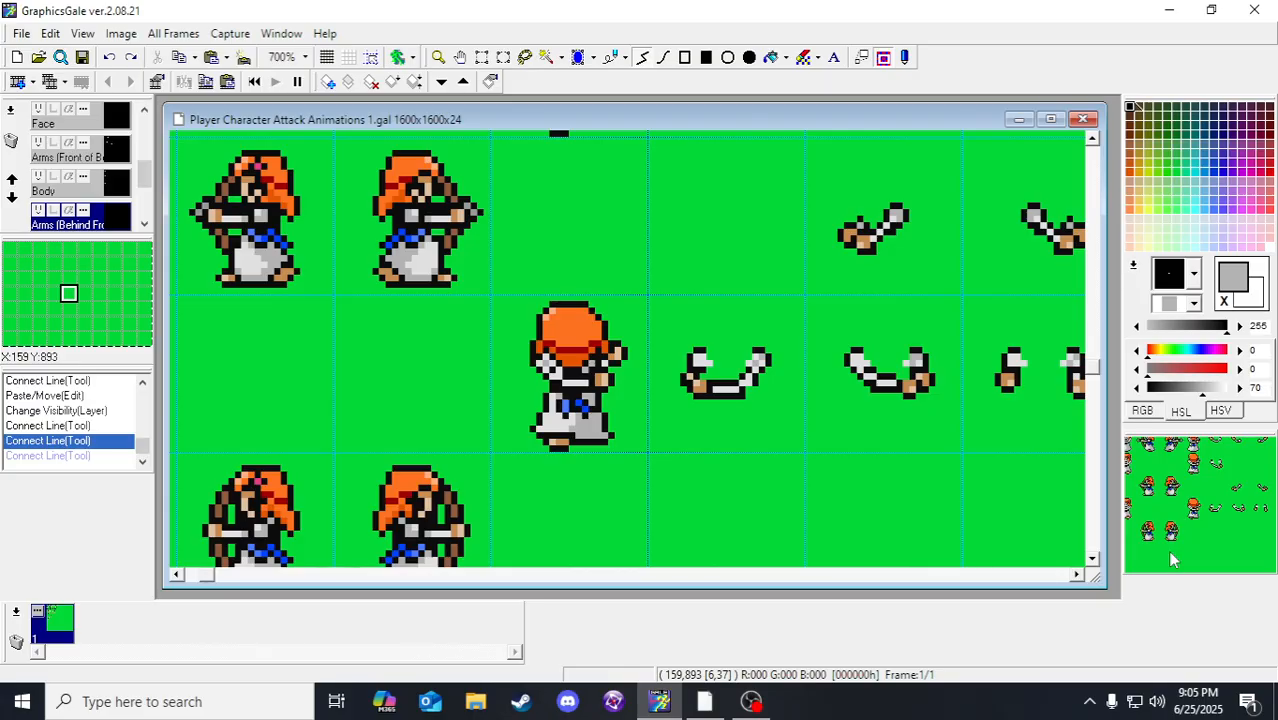
pyautogui.hotkey('ctrl', 'y')
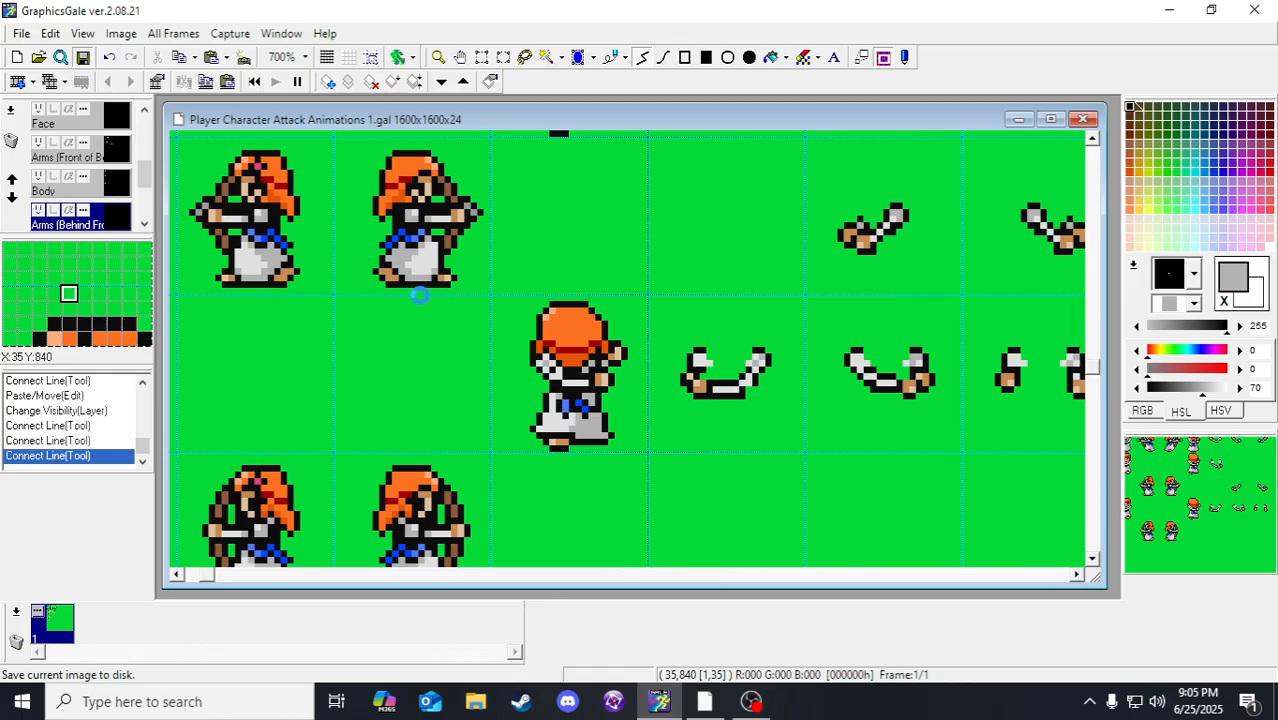
# Step: On the front-of-body arms layer, sample the light sleeve grey and paint it onto the first back-facing bow sprite's shoulder
pyautogui.scroll(3, 463, 330)
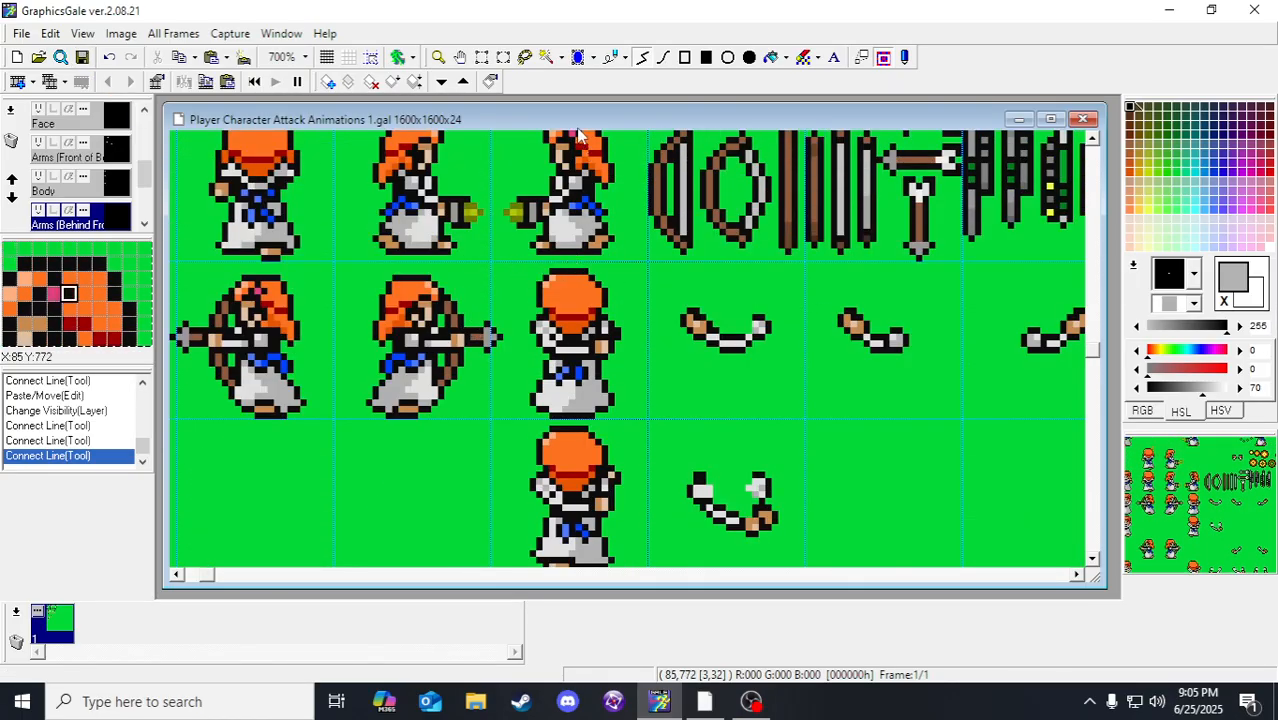
pyautogui.click(100, 152)
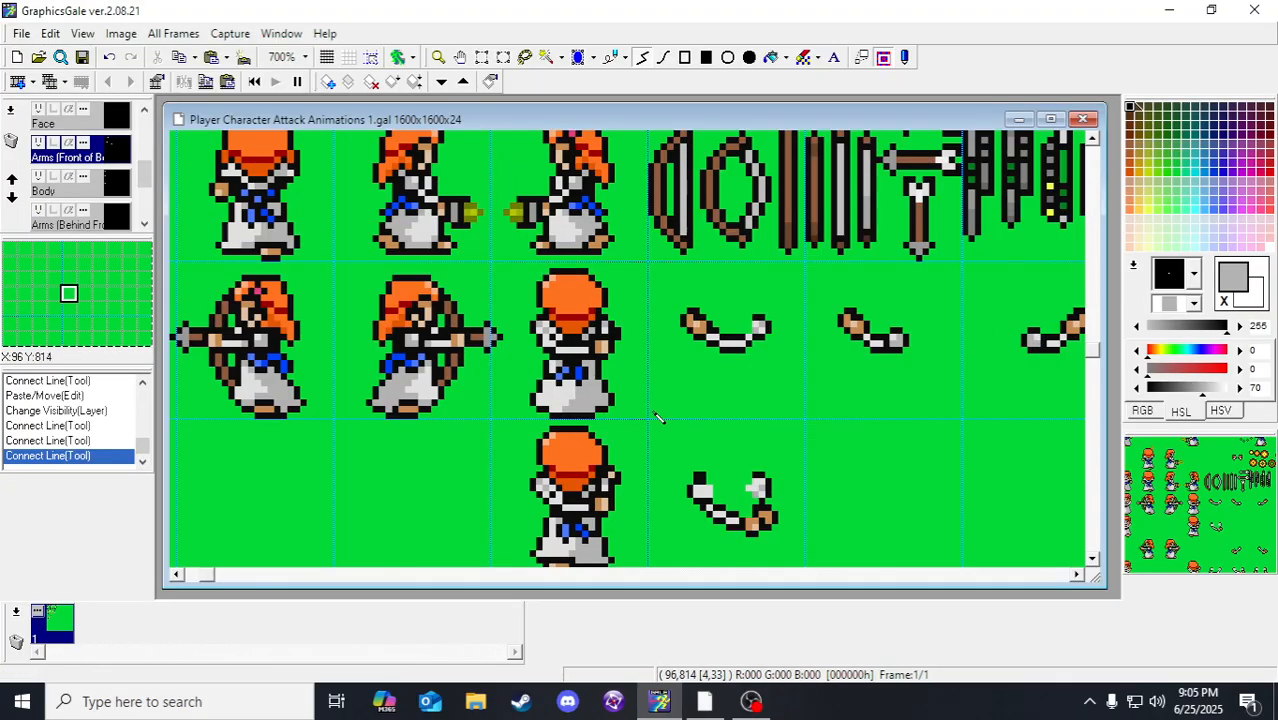
pyautogui.click(548, 325)
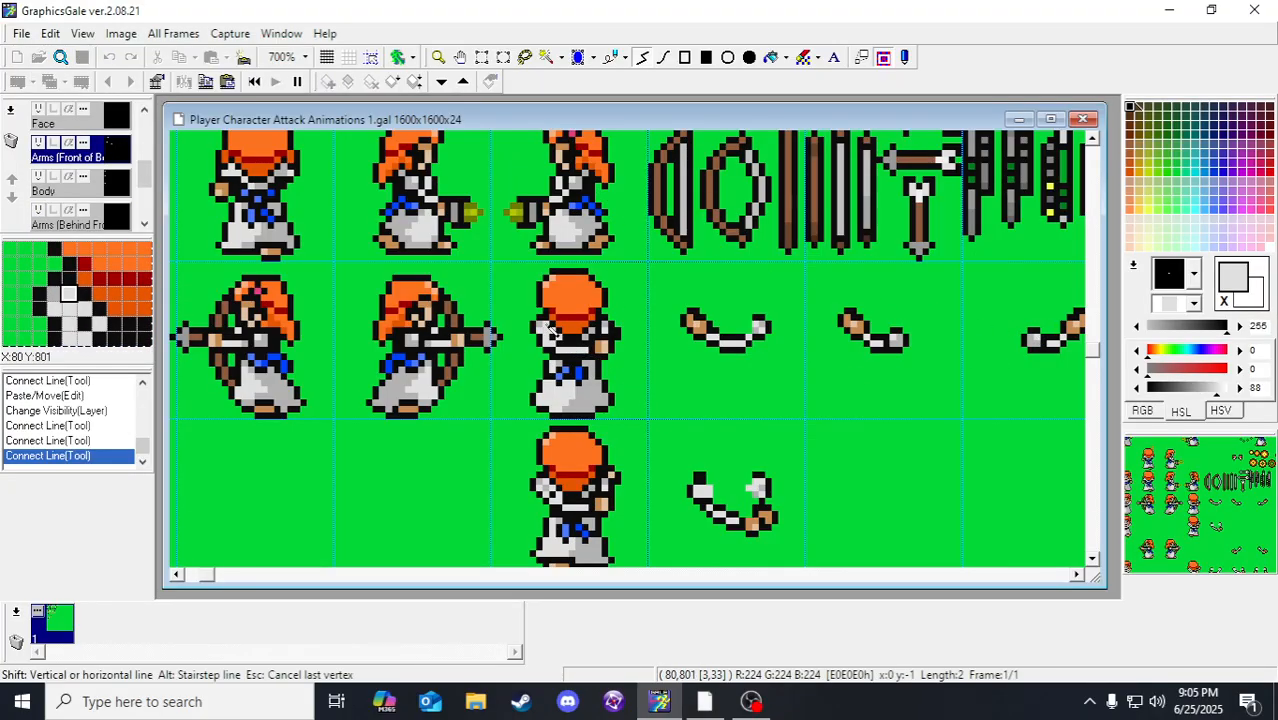
pyautogui.doubleClick(541, 325)
# Step: Look over the other attack sprites and the bow rows to compare their arm poses with the back-facing bow sprites
pyautogui.scroll(1, 722, 352)
pyautogui.scroll(-6, 722, 352)
pyautogui.scroll(-1, 686, 367)
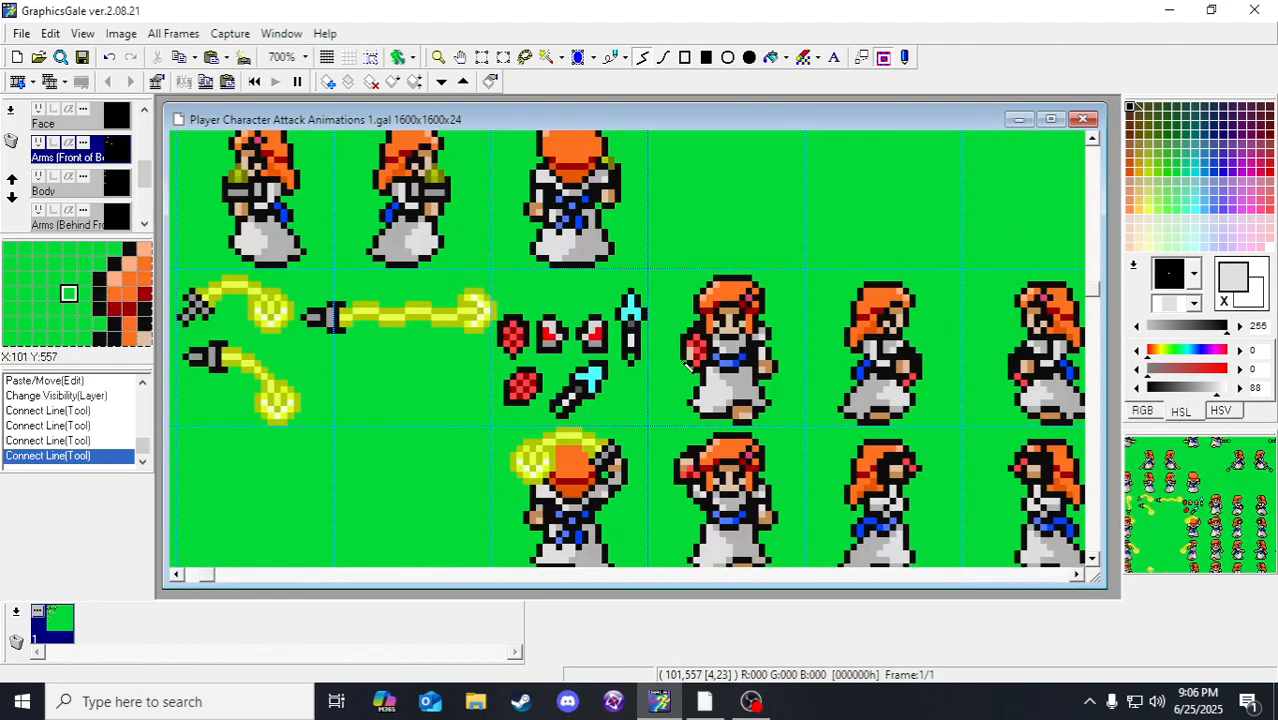
pyautogui.scroll(-15, 686, 367)
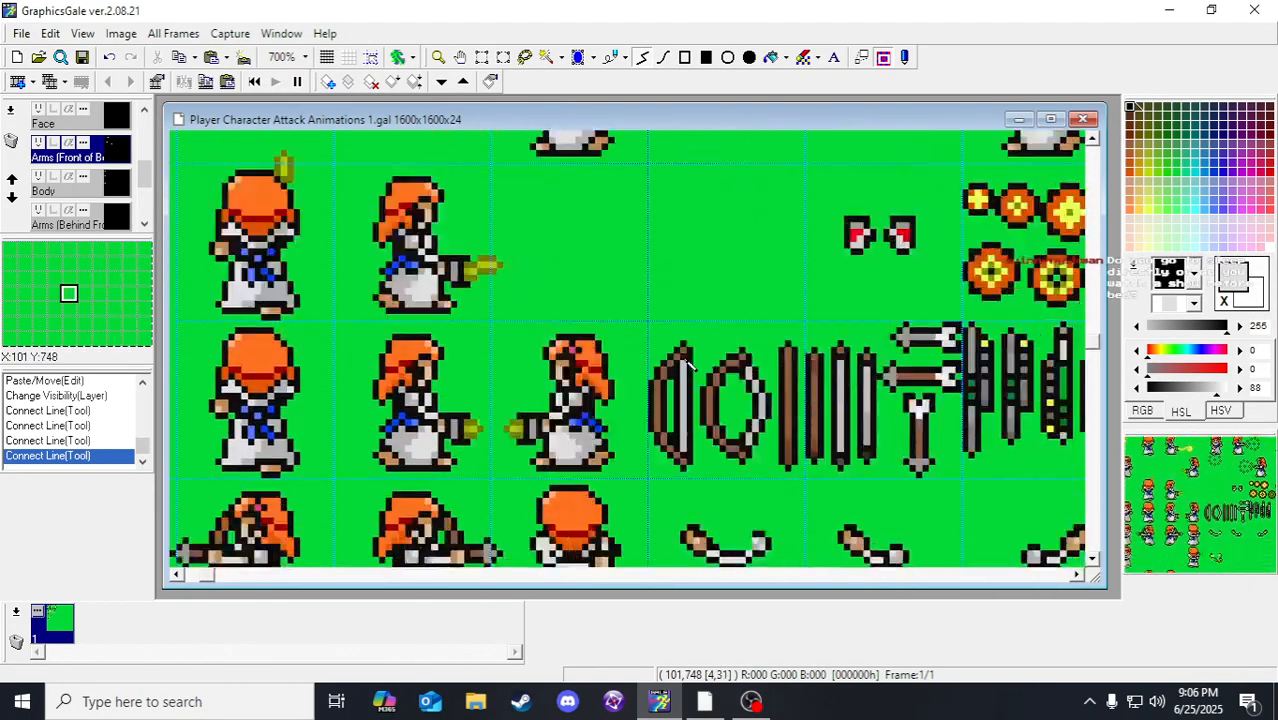
pyautogui.scroll(-5, 689, 360)
pyautogui.scroll(-1, 689, 355)
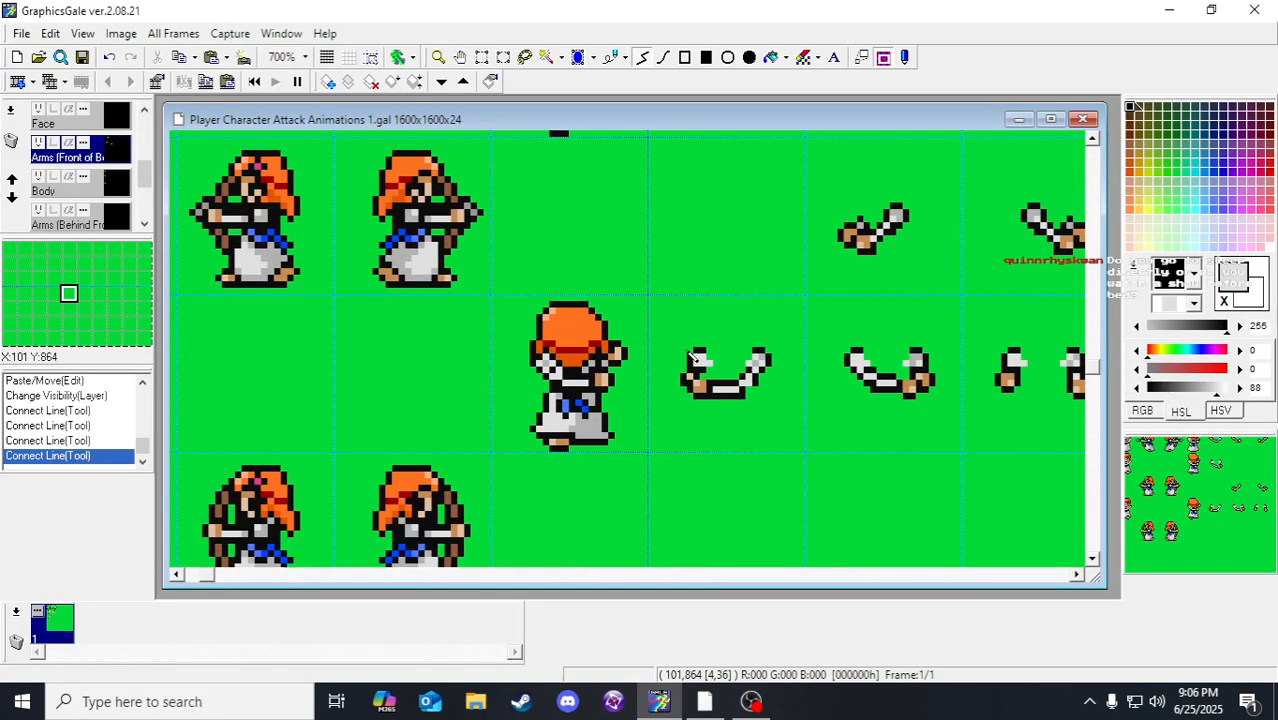
pyautogui.scroll(-2, 689, 357)
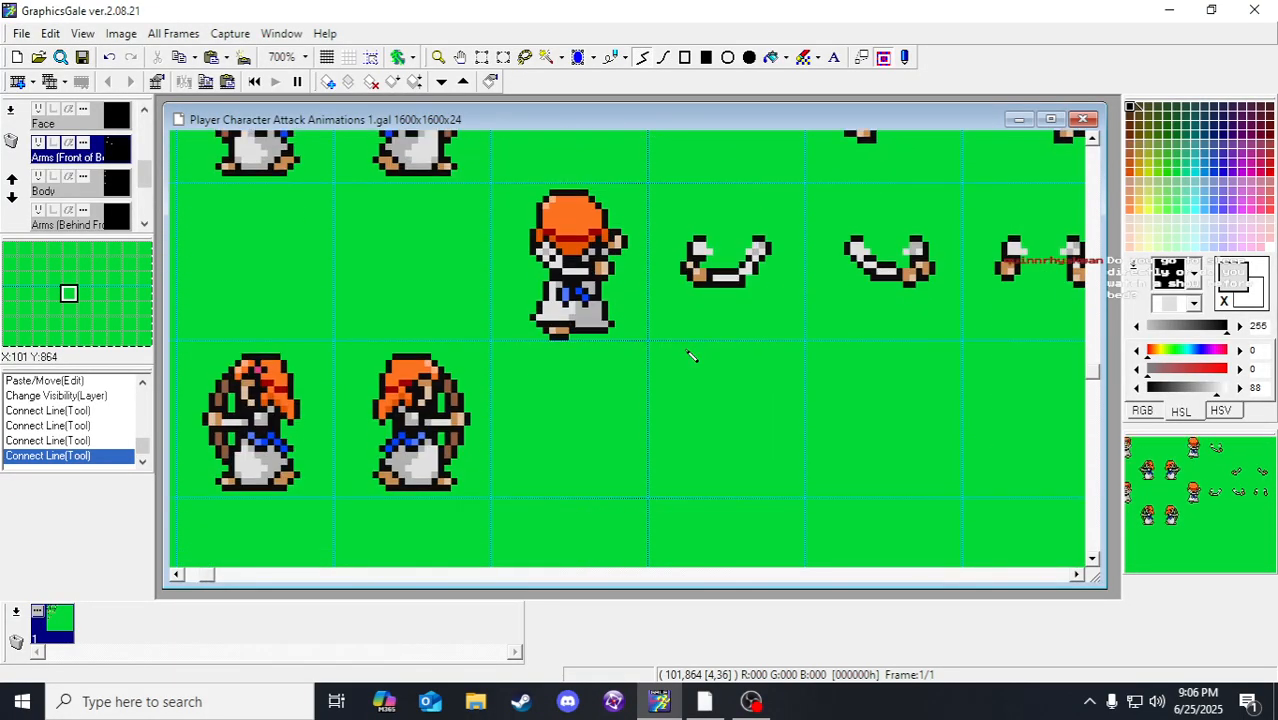
pyautogui.scroll(-4, 687, 352)
pyautogui.scroll(6, 700, 340)
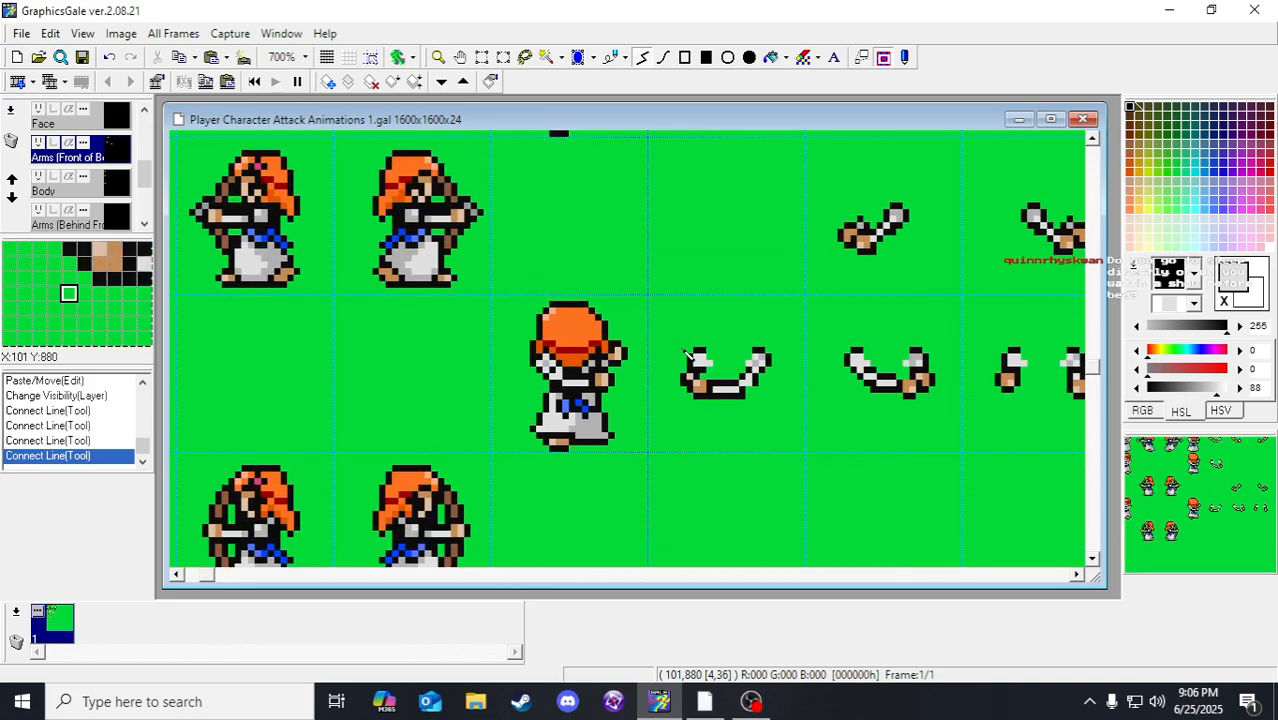
pyautogui.scroll(3, 690, 300)
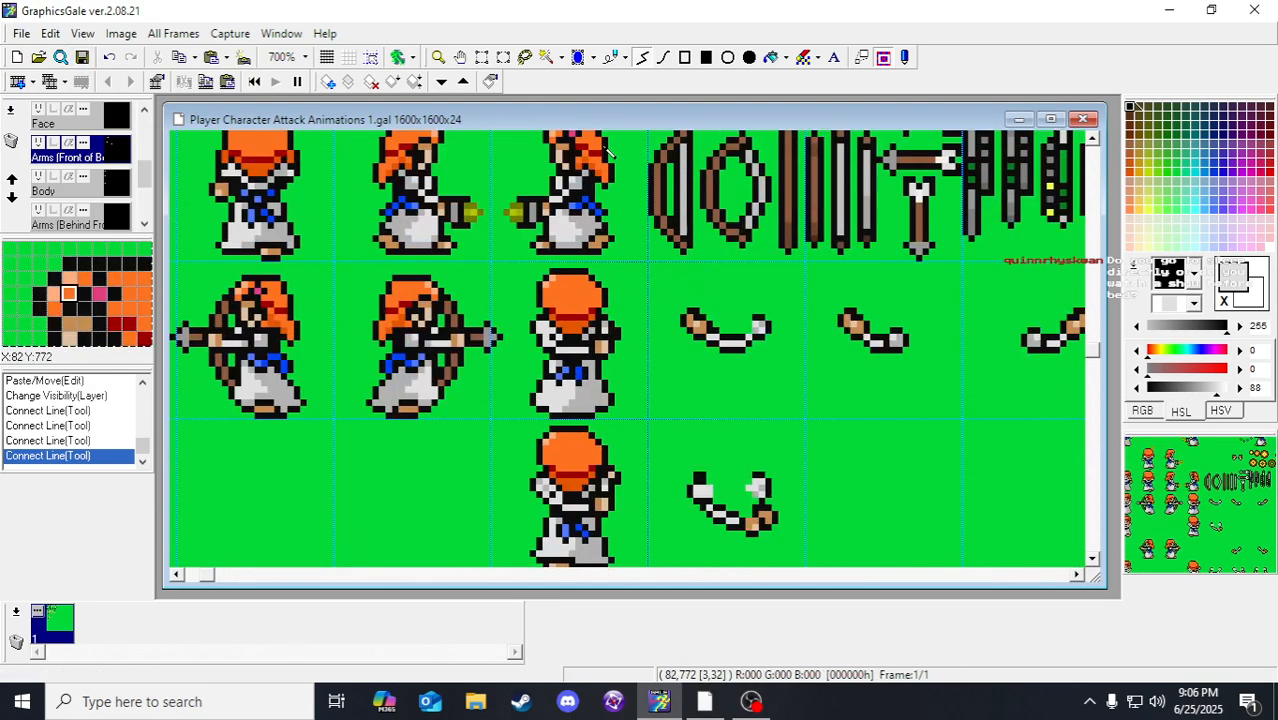
pyautogui.scroll(-2, 640, 250)
# Step: Erase the forearm and hand across the back of the first back-facing bow sprite on the front-of-body arms layer
pyautogui.click(482, 57)
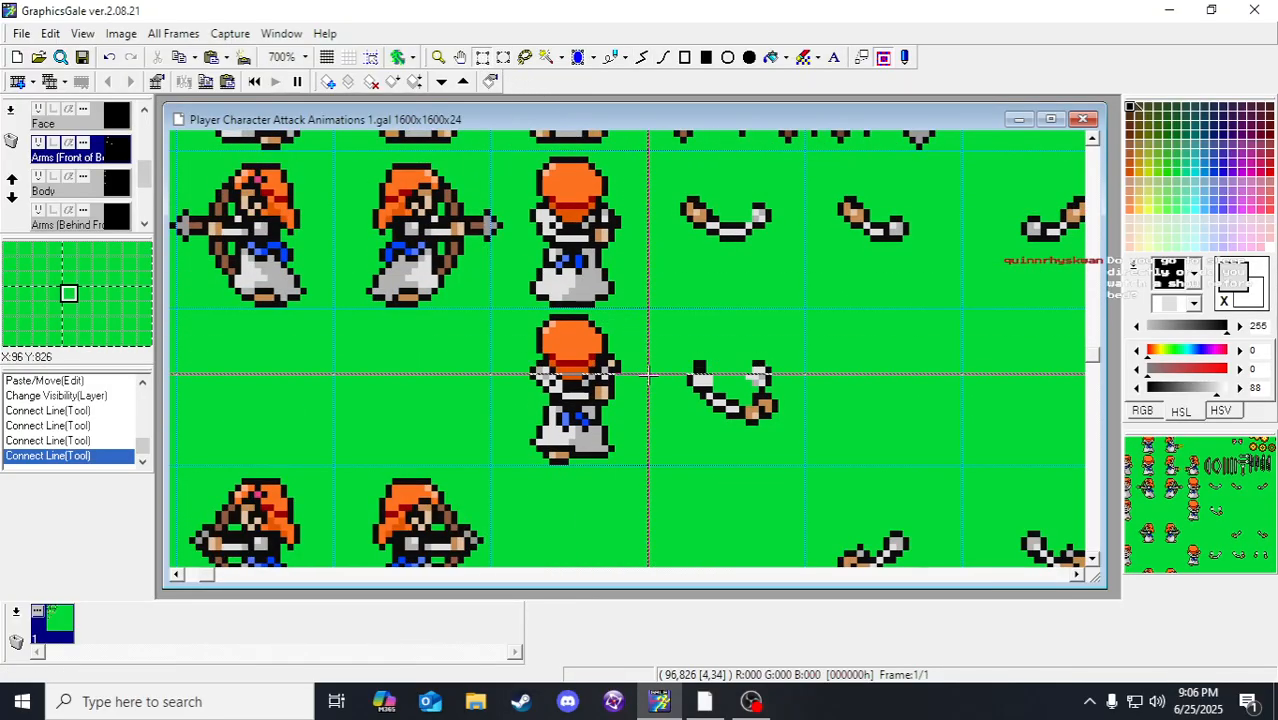
pyautogui.scroll(1, 647, 373)
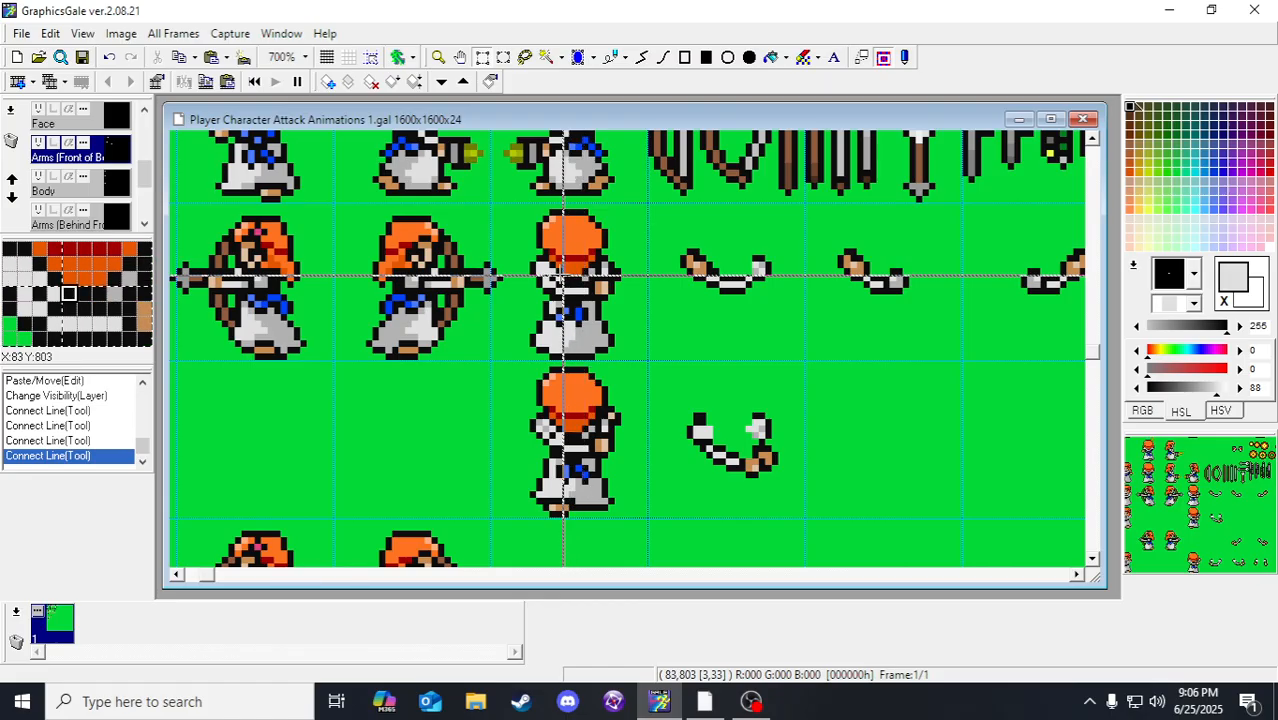
pyautogui.moveTo(557, 275); pyautogui.dragTo(647, 335)
pyautogui.press('Delete')
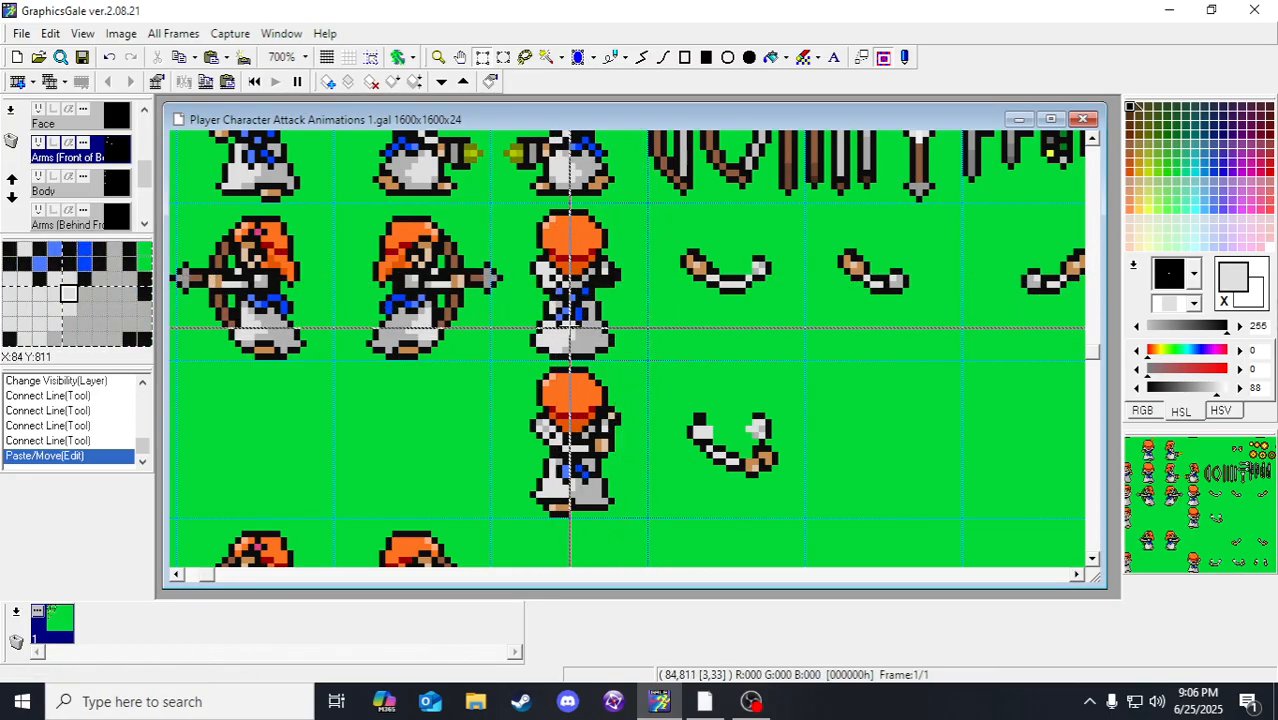
pyautogui.moveTo(550, 282); pyautogui.dragTo(590, 327)
pyautogui.press('Delete')
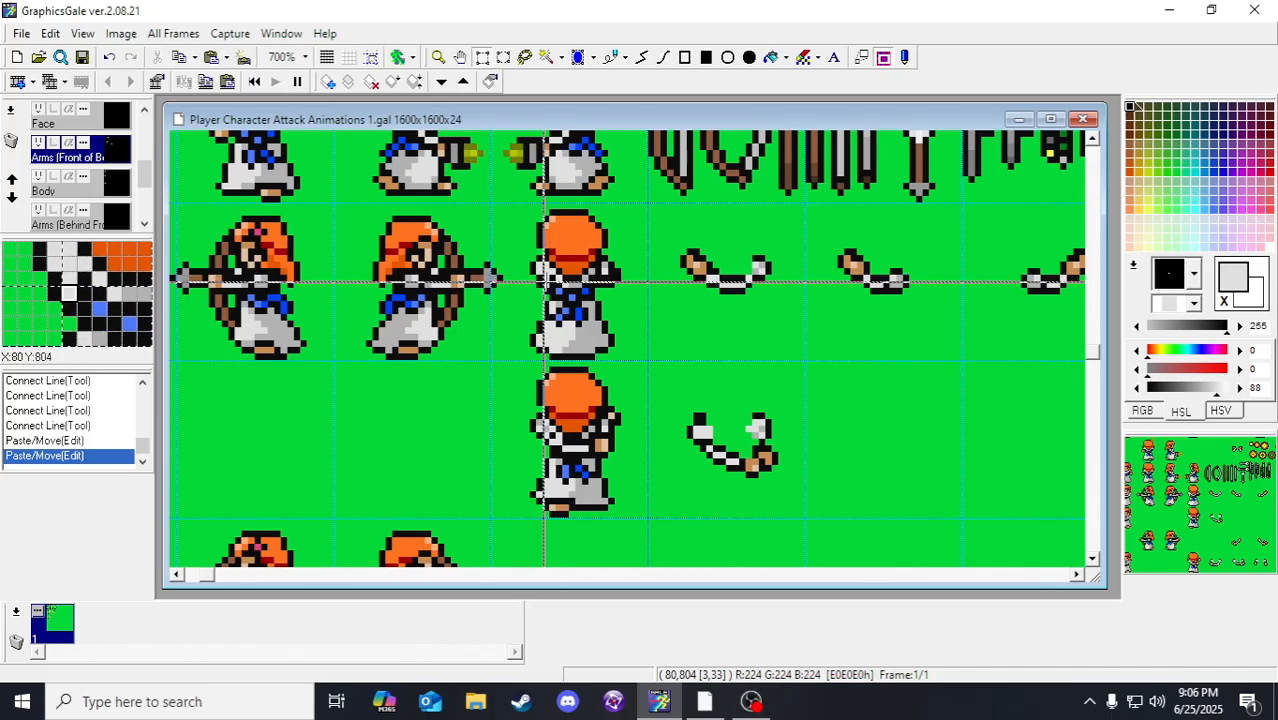
pyautogui.moveTo(540, 282); pyautogui.dragTo(602, 328)
pyautogui.press('Delete')
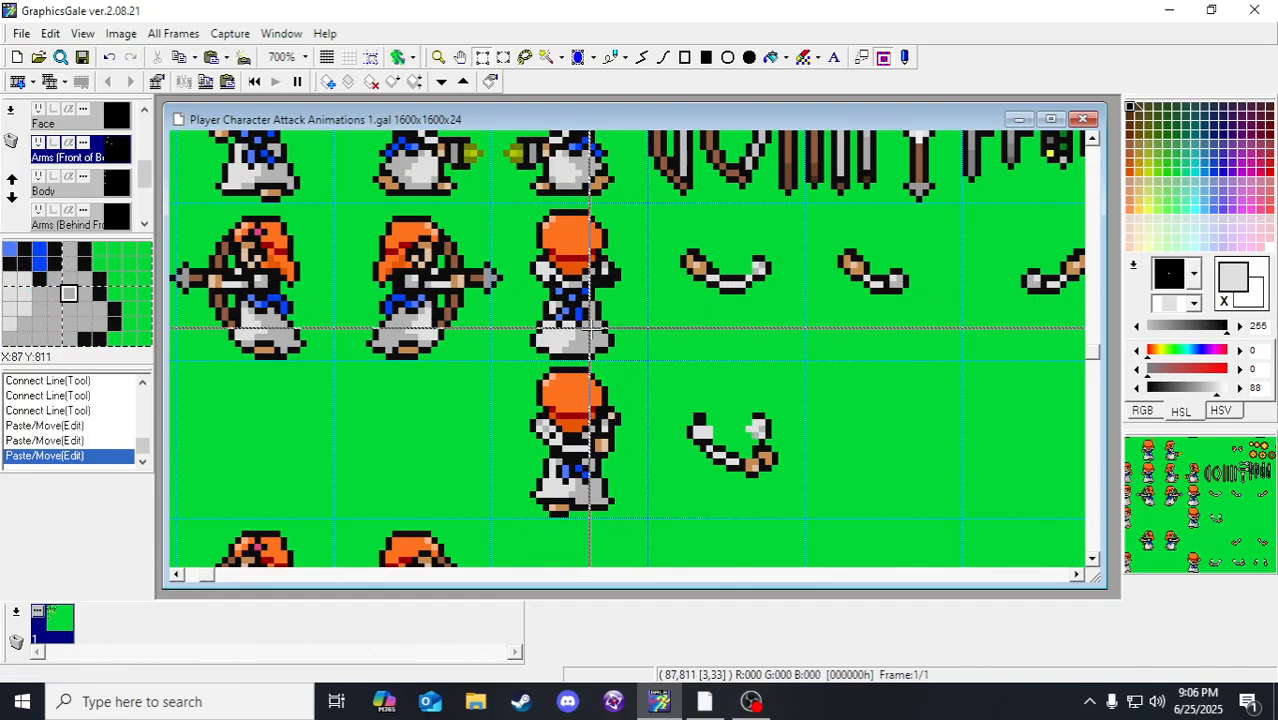
# Step: Undo the last erase and clear the forearm pixels across the first back-facing bow sprite's back in smaller pieces
pyautogui.hotkey('ctrl', 'z')
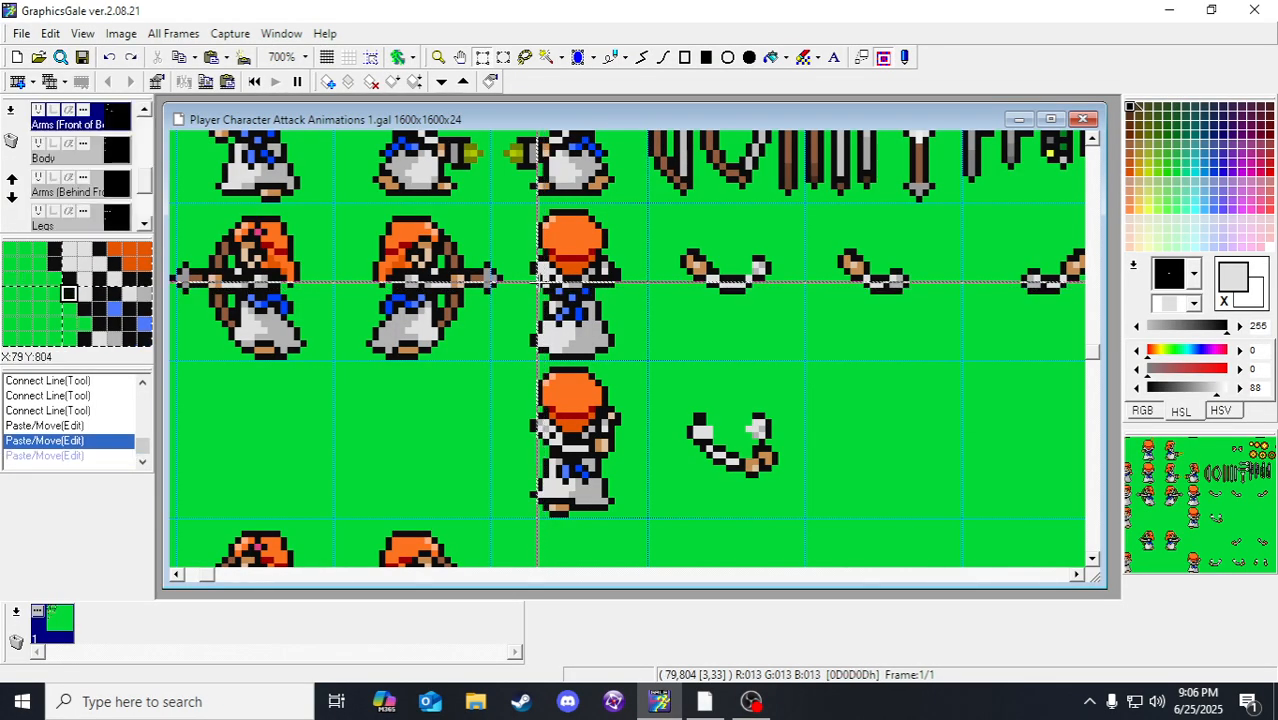
pyautogui.moveTo(543, 282); pyautogui.dragTo(570, 289)
pyautogui.click(583, 289)
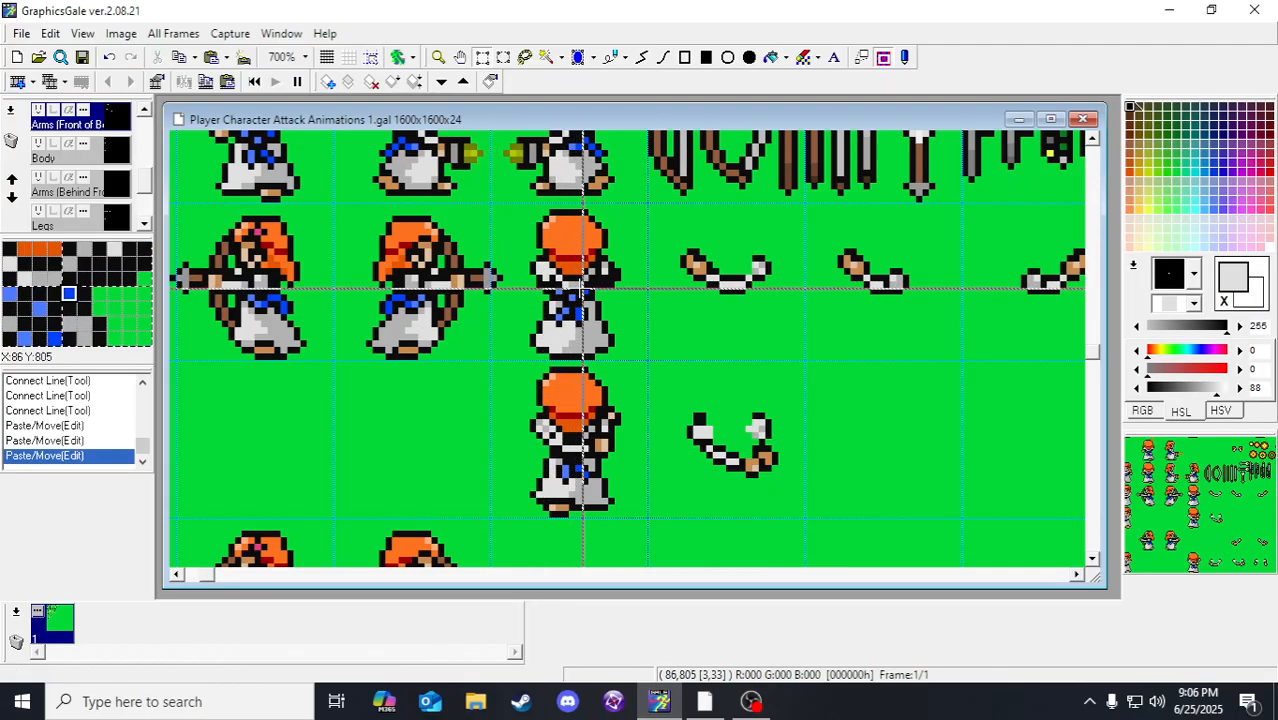
pyautogui.click(544, 275)
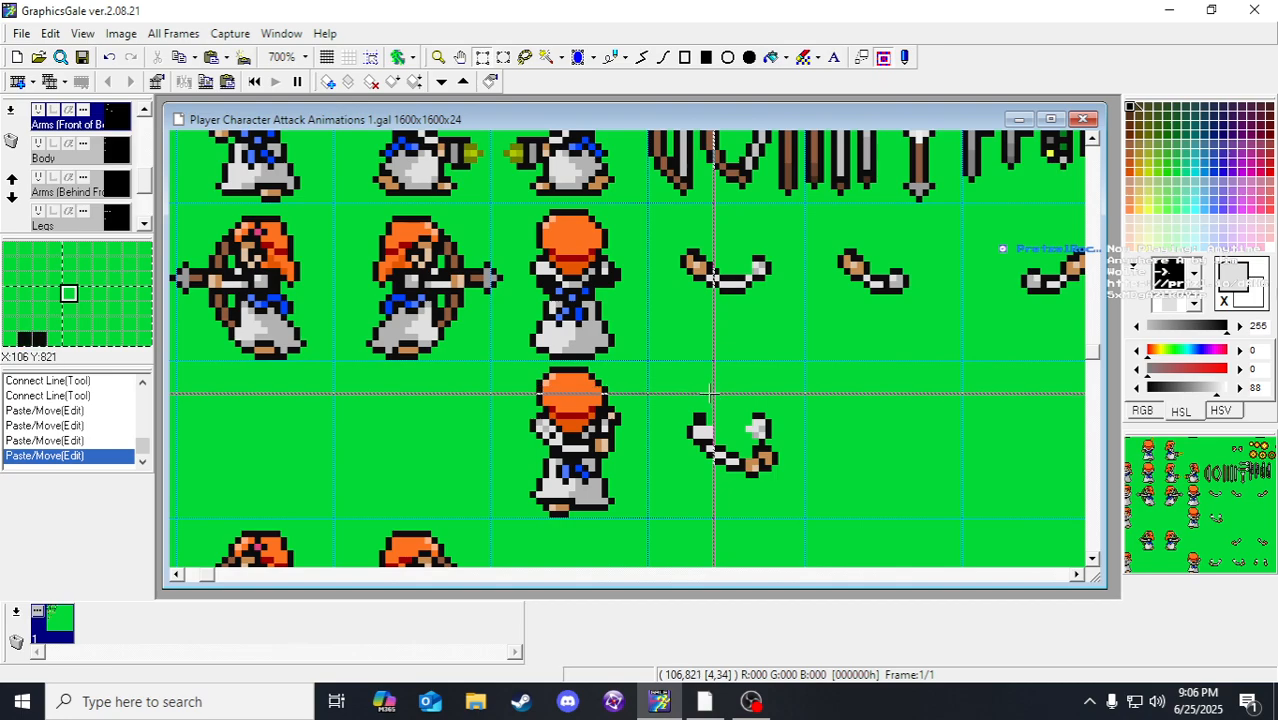
# Step: Undo a further erase on the first back-facing bow sprite's arm and save the sprite sheet
pyautogui.moveTo(537, 275); pyautogui.dragTo(579, 310)
pyautogui.hotkey('ctrl', 'z')
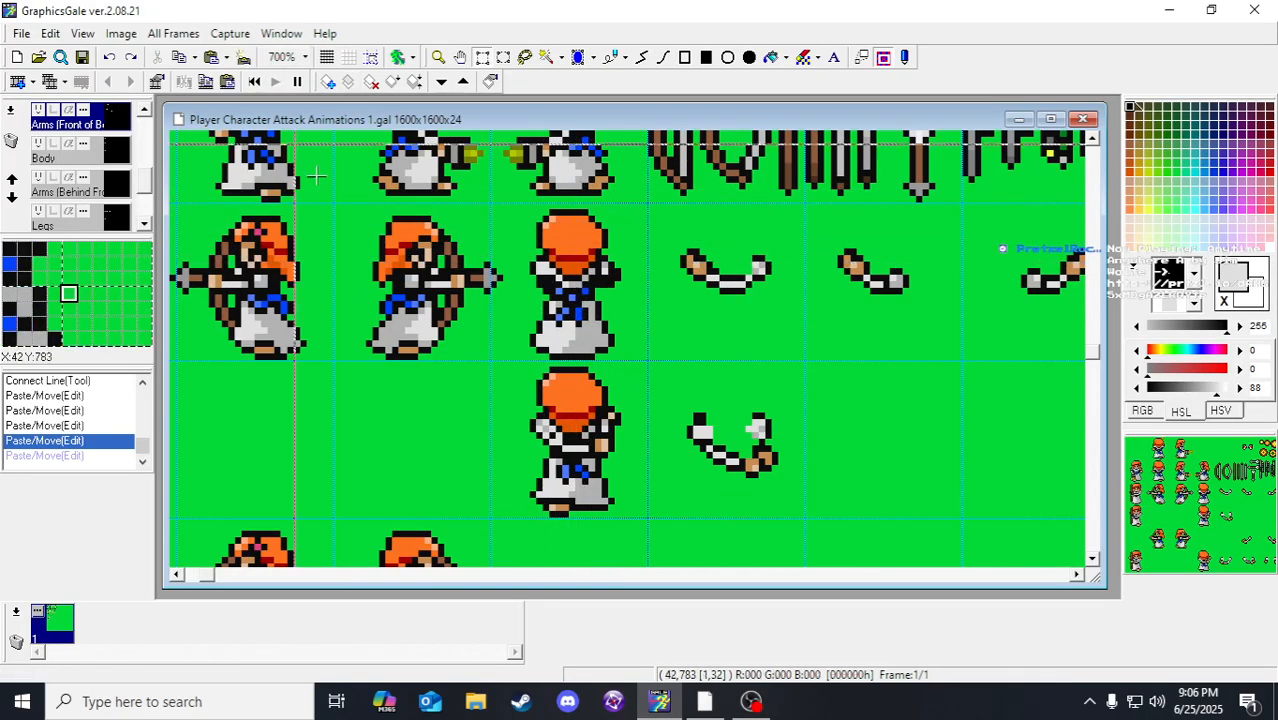
pyautogui.click(82, 57)
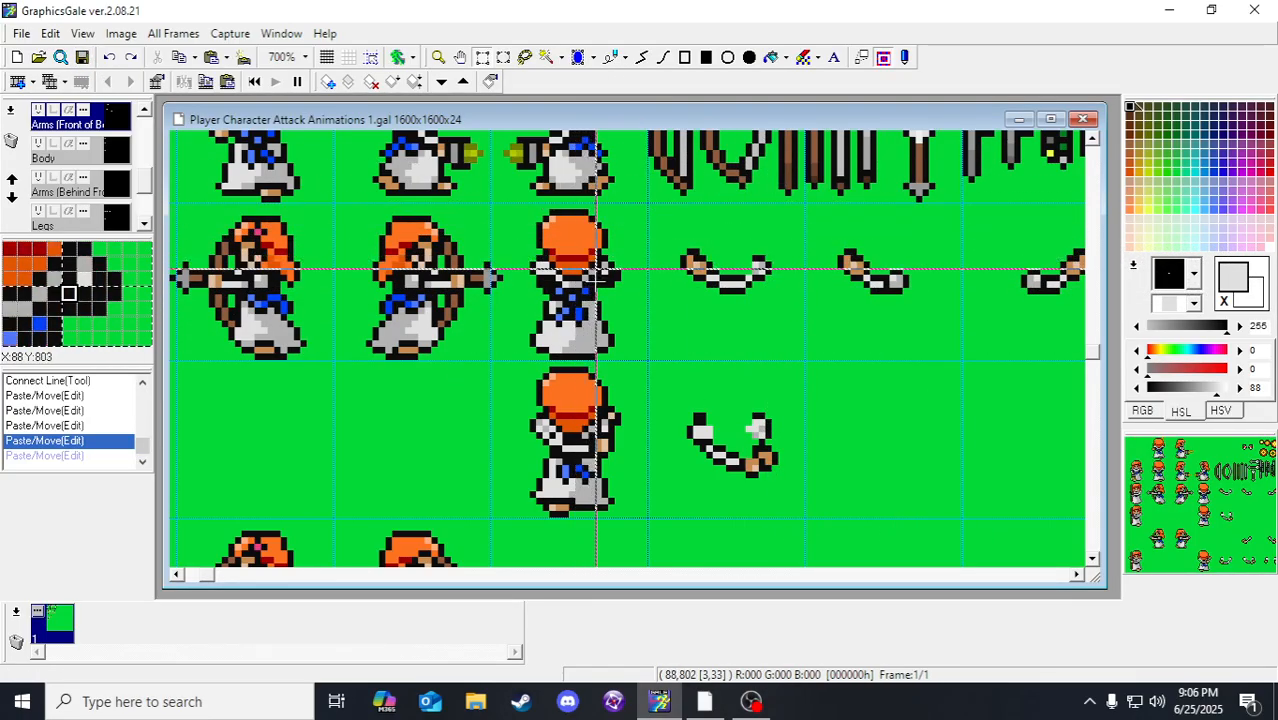
# Step: Try clearing a 5 × 5 pixel area at the first back-facing bow sprite's elbow, compare it at 300% zoom, and undo it
pyautogui.moveTo(531, 281); pyautogui.dragTo(563, 315)
pyautogui.press('Up')
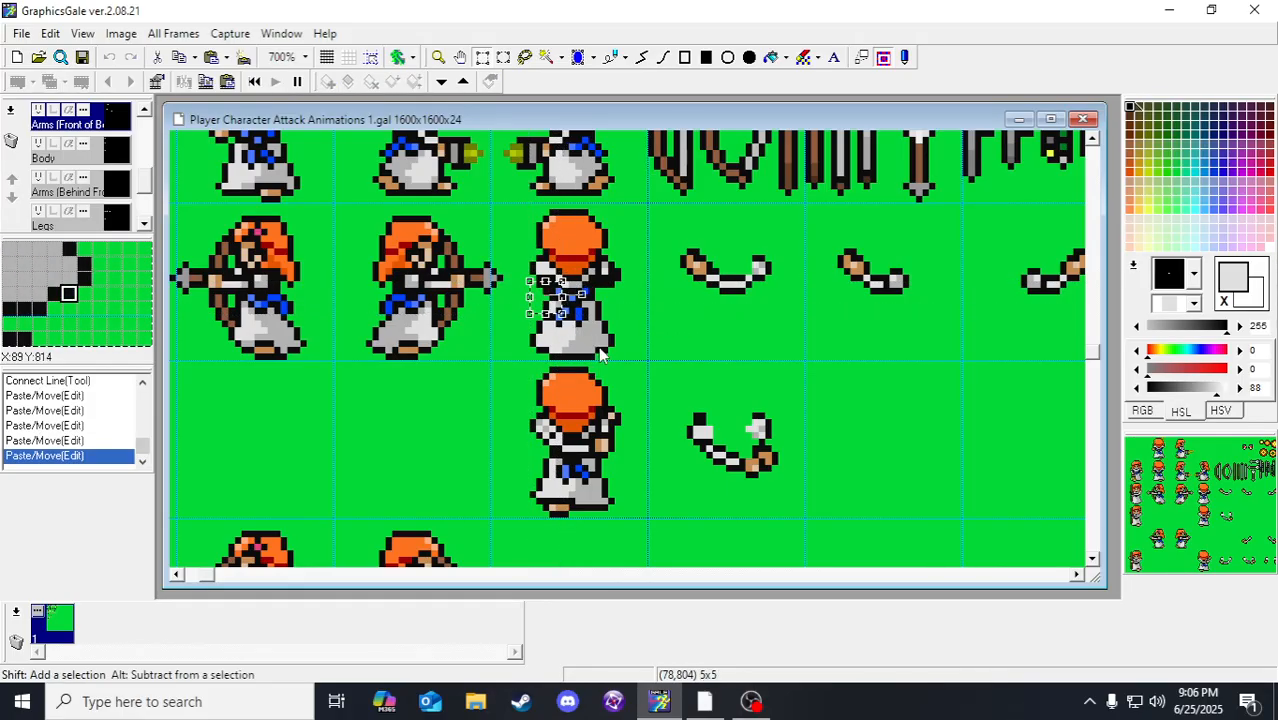
pyautogui.click(749, 57)
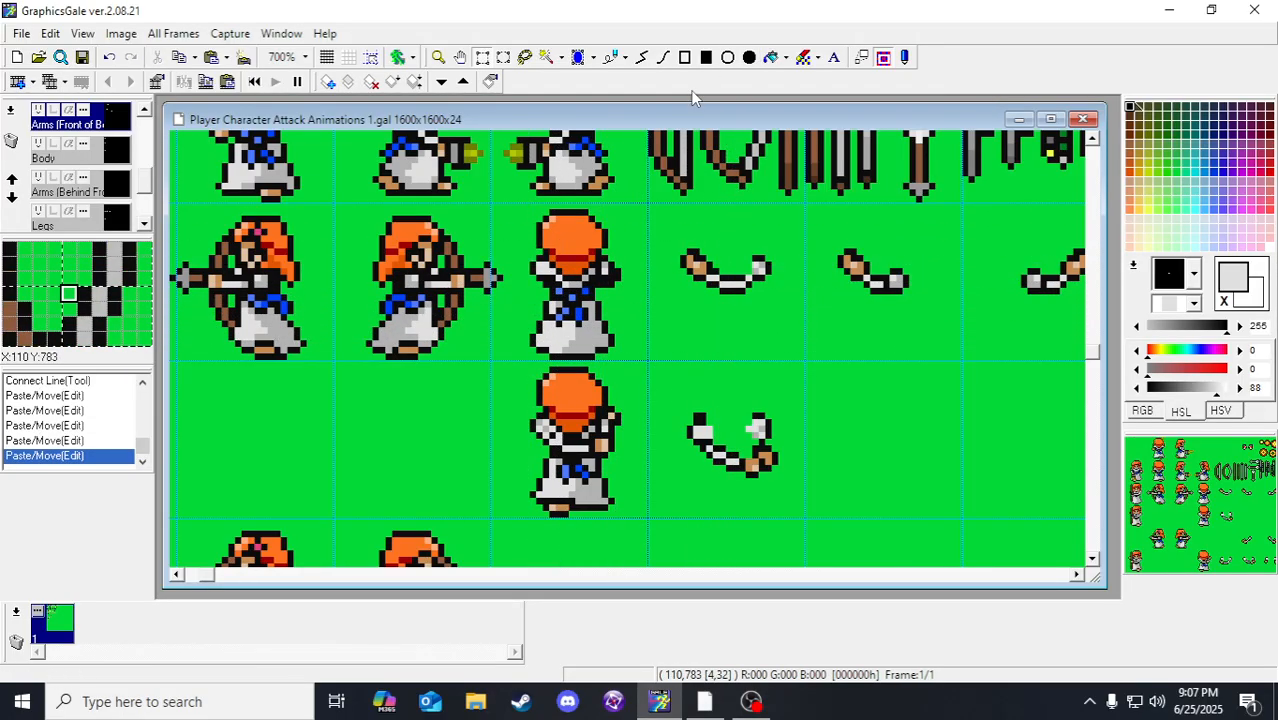
pyautogui.click(438, 57)
pyautogui.scroll(-4, 505, 214)
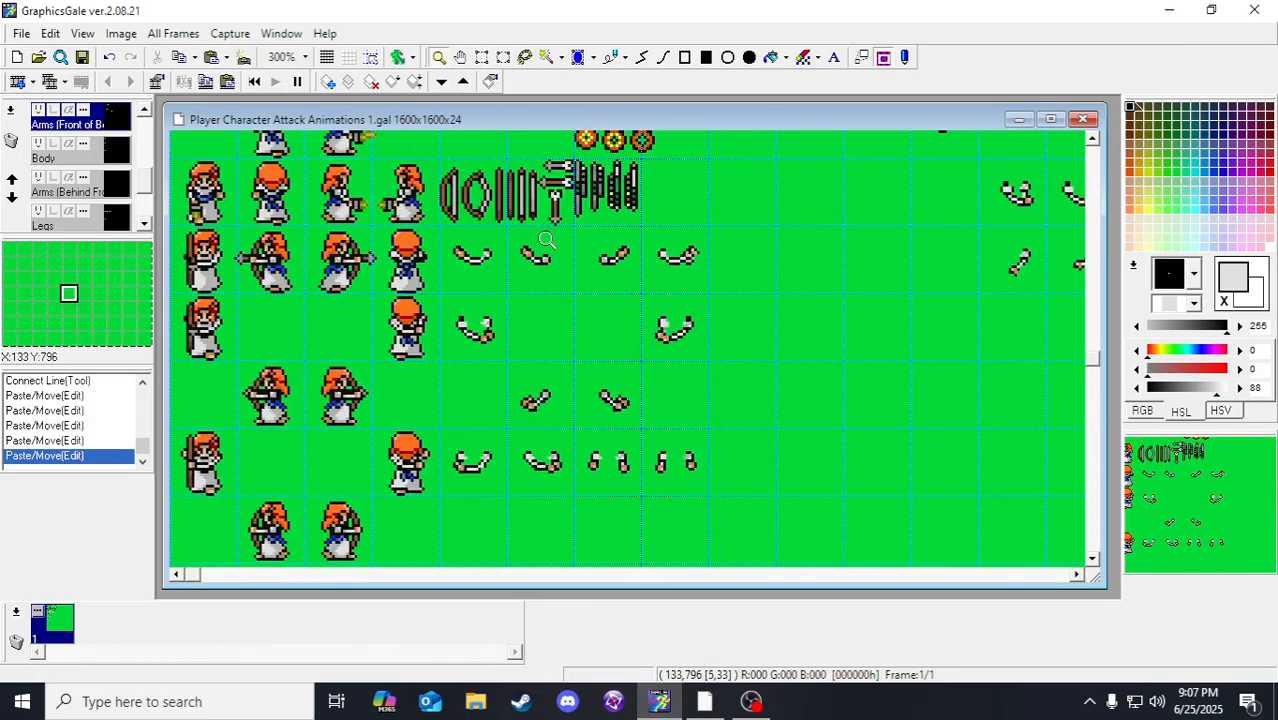
pyautogui.scroll(1, 437, 374)
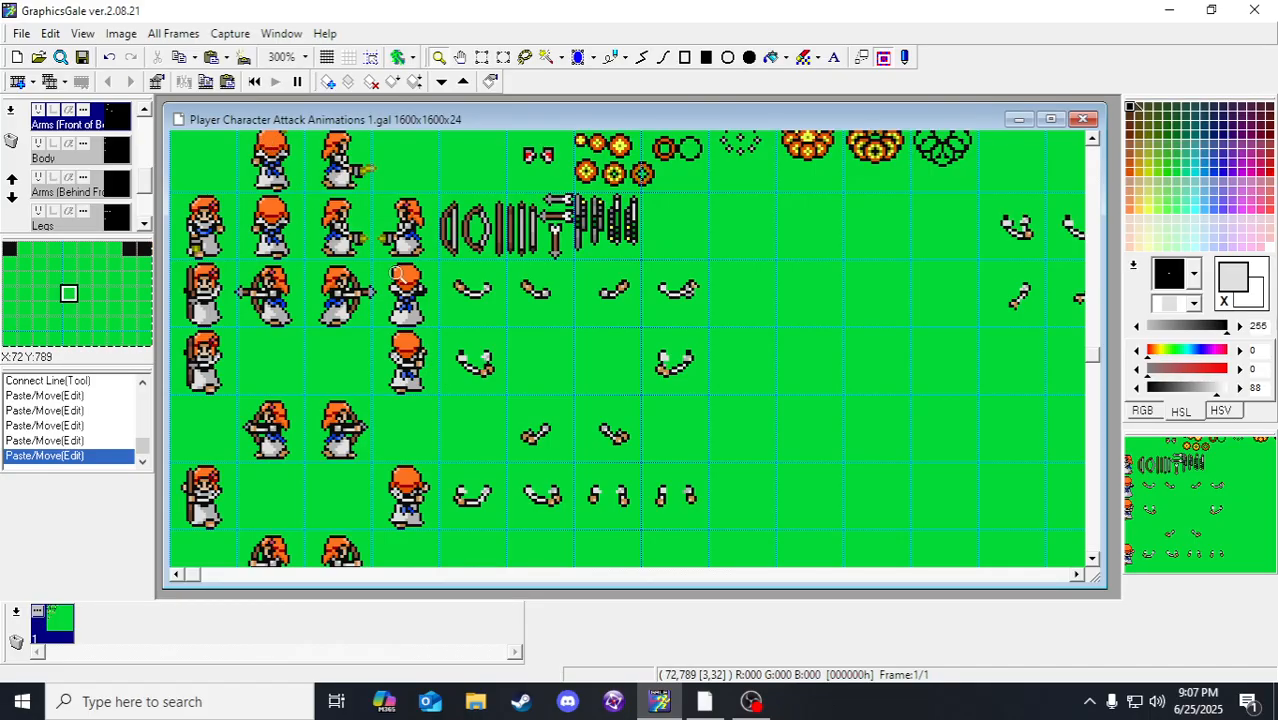
pyautogui.hotkey('ctrl', 'z')
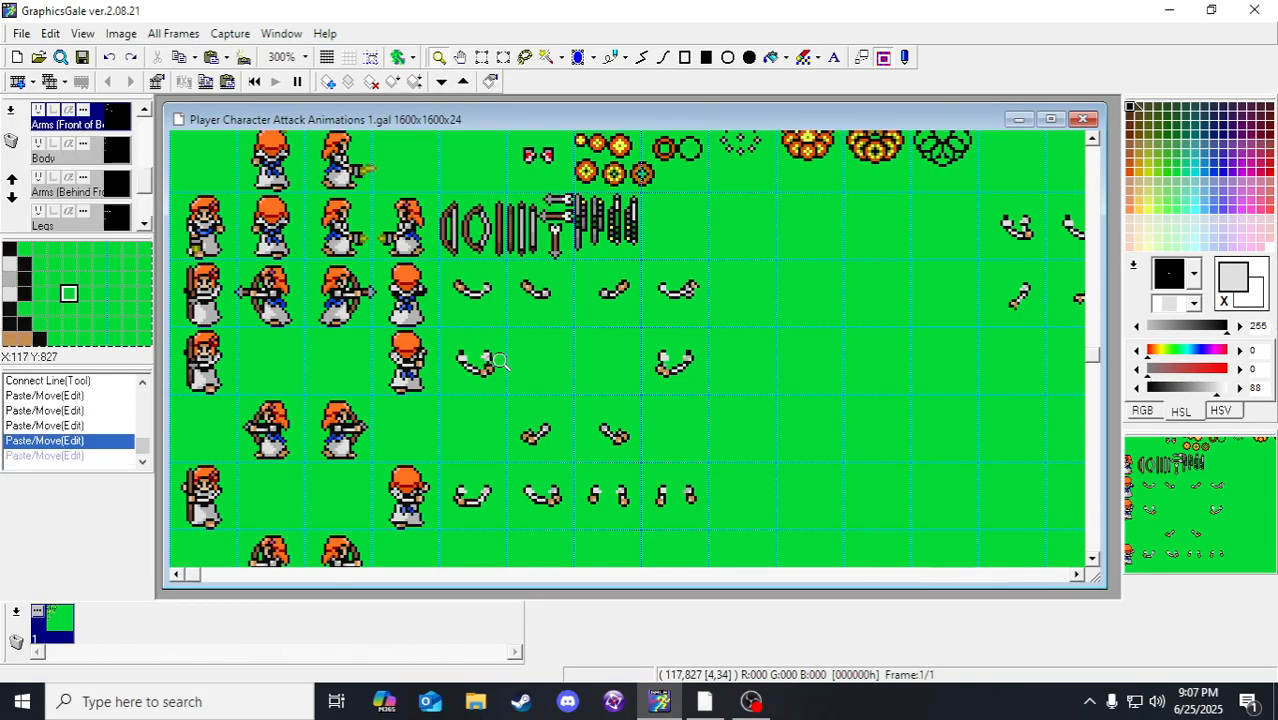
# Step: Save the sprite sheet and clear the front-of-body arms from the second back-facing bow sprite's 24 × 24 cell
pyautogui.click(83, 57)
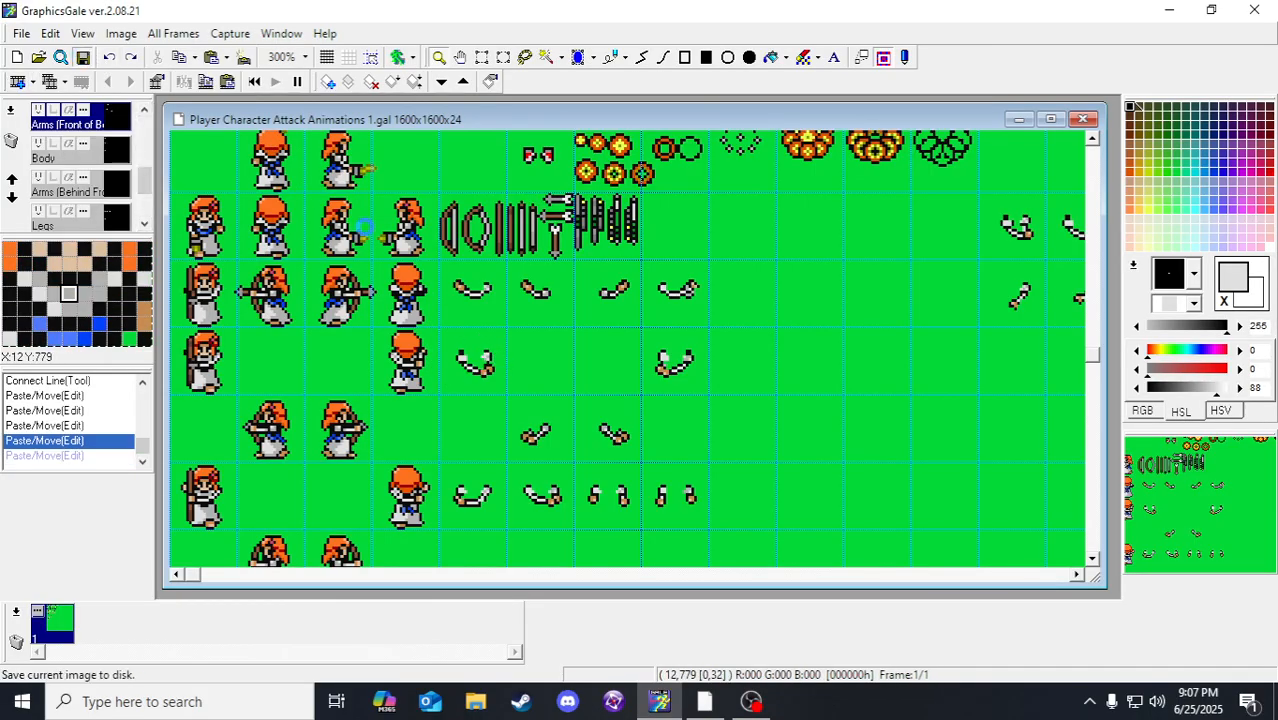
pyautogui.click(371, 57)
pyautogui.click(418, 350)
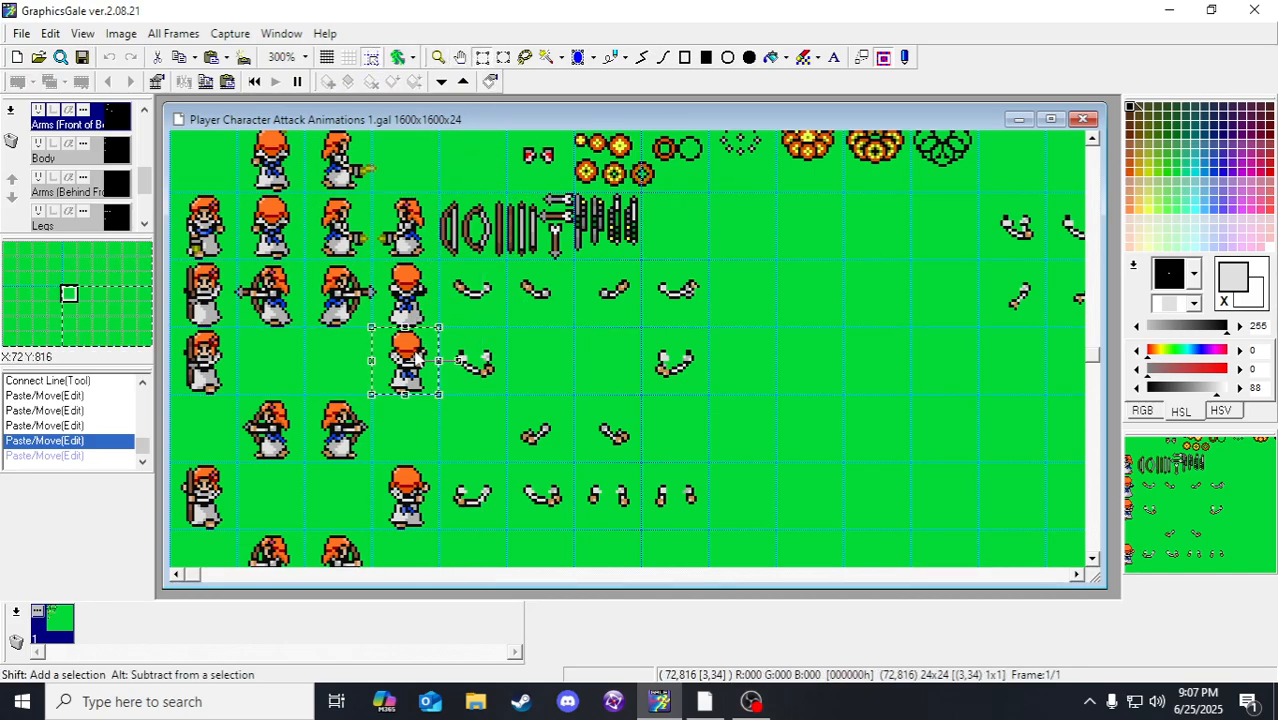
pyautogui.press('Delete')
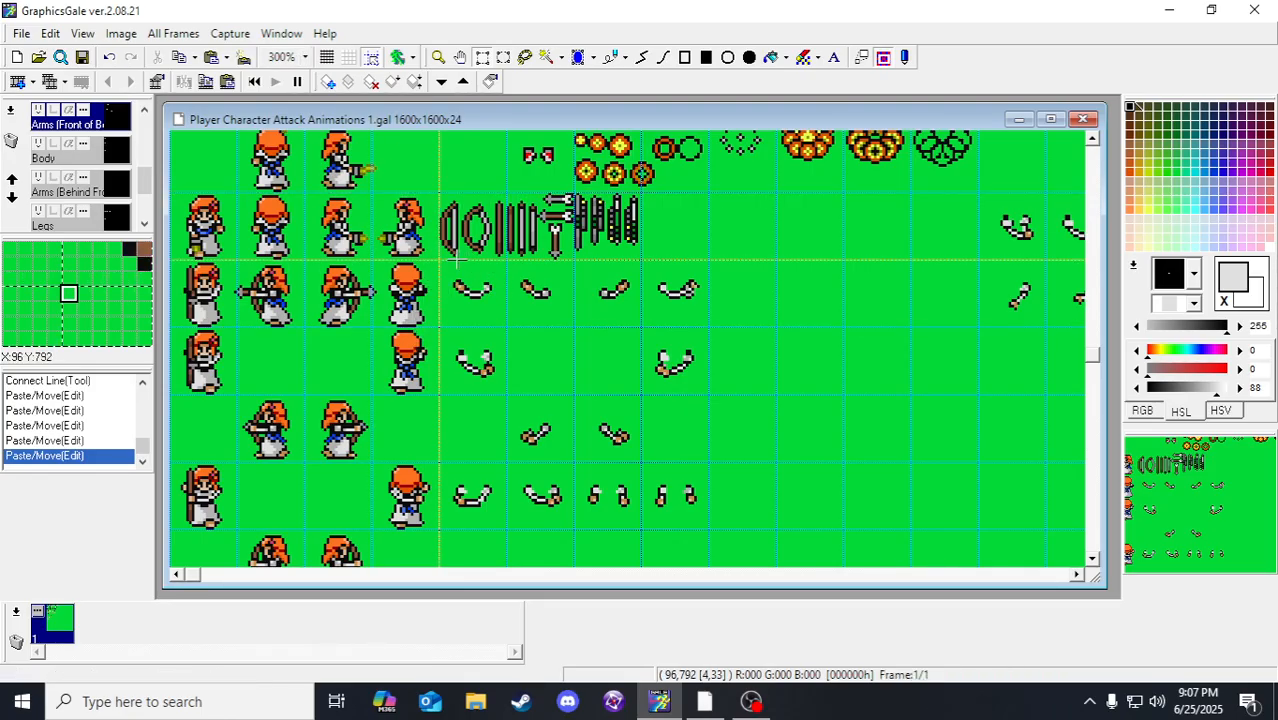
# Step: Toggle the front-of-body arms layer's visibility to examine how the arms sit on the back-facing bow sprites
pyautogui.click(438, 57)
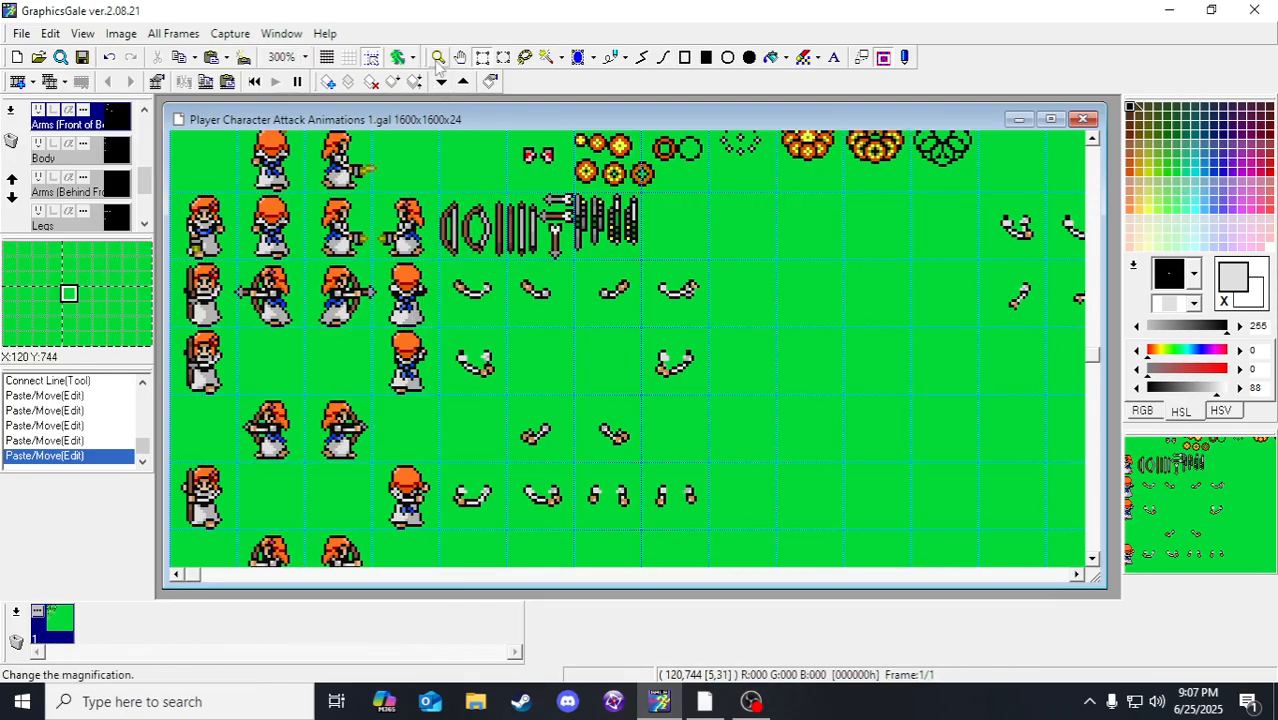
pyautogui.click(383, 257)
pyautogui.click(447, 395)
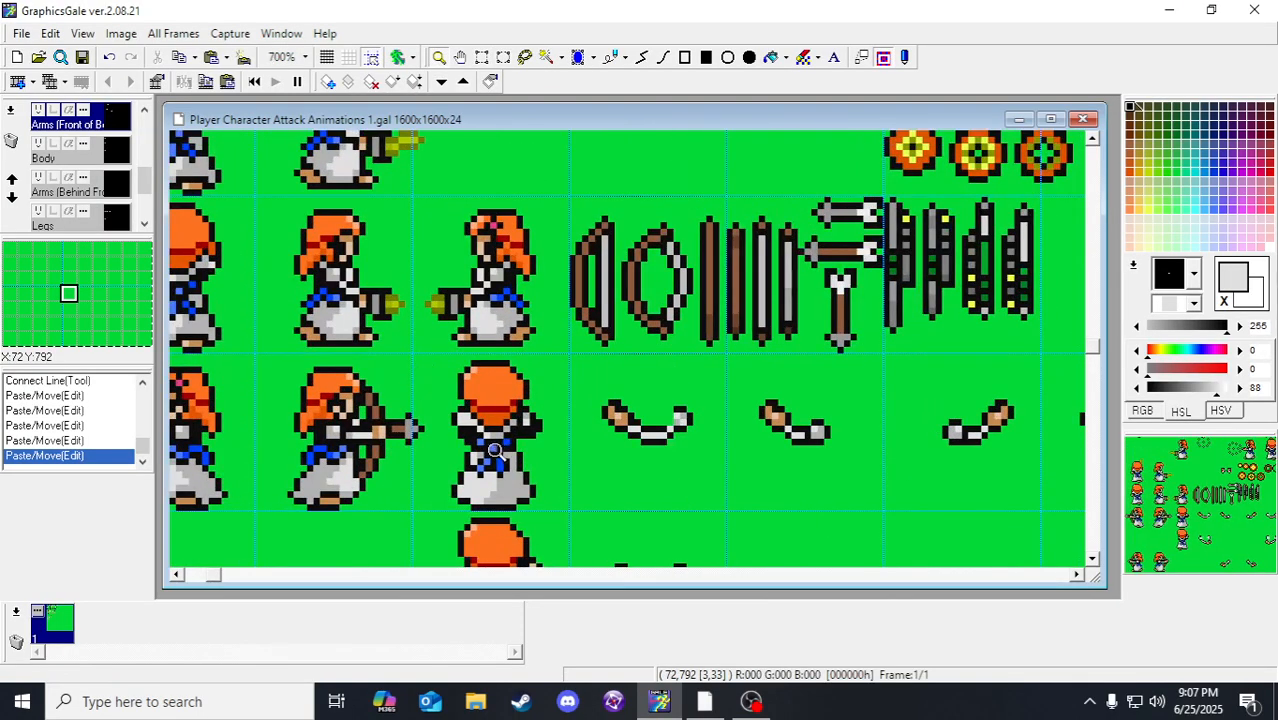
pyautogui.scroll(-1, 497, 451)
pyautogui.click(39, 112)
pyautogui.click(39, 112)
pyautogui.click(39, 112)
pyautogui.click(39, 112)
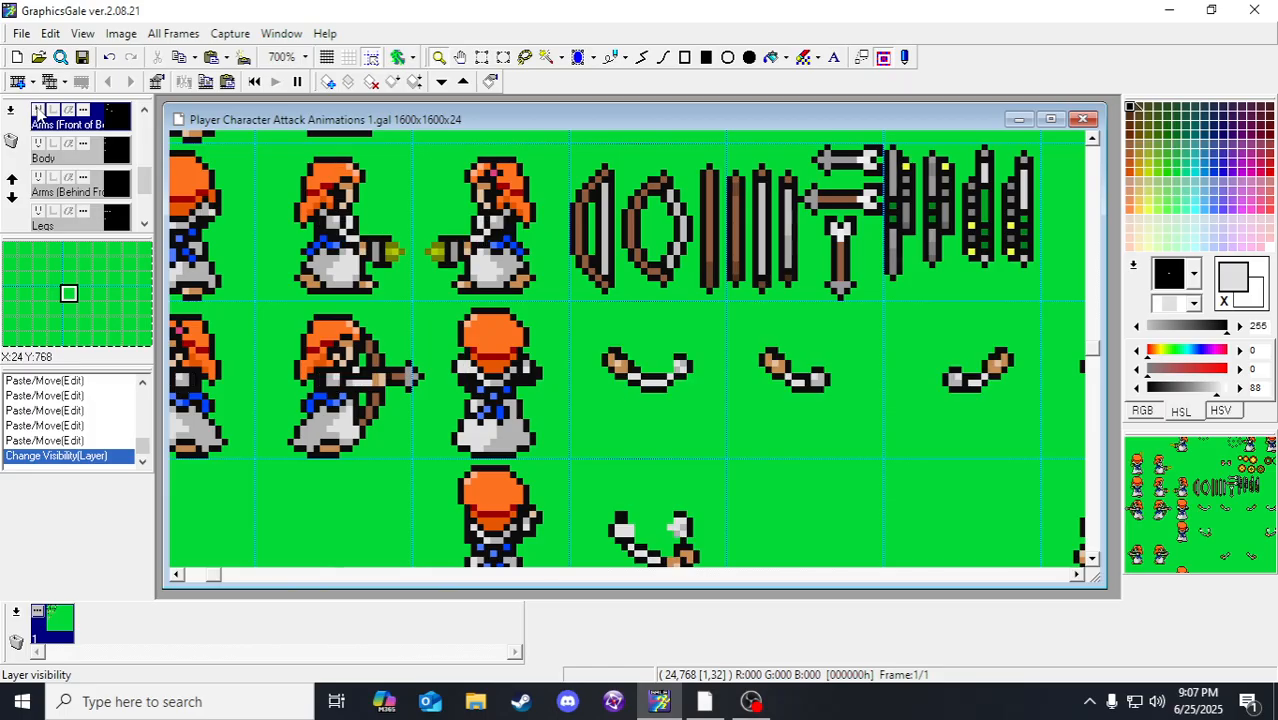
pyautogui.click(39, 112)
pyautogui.click(39, 112)
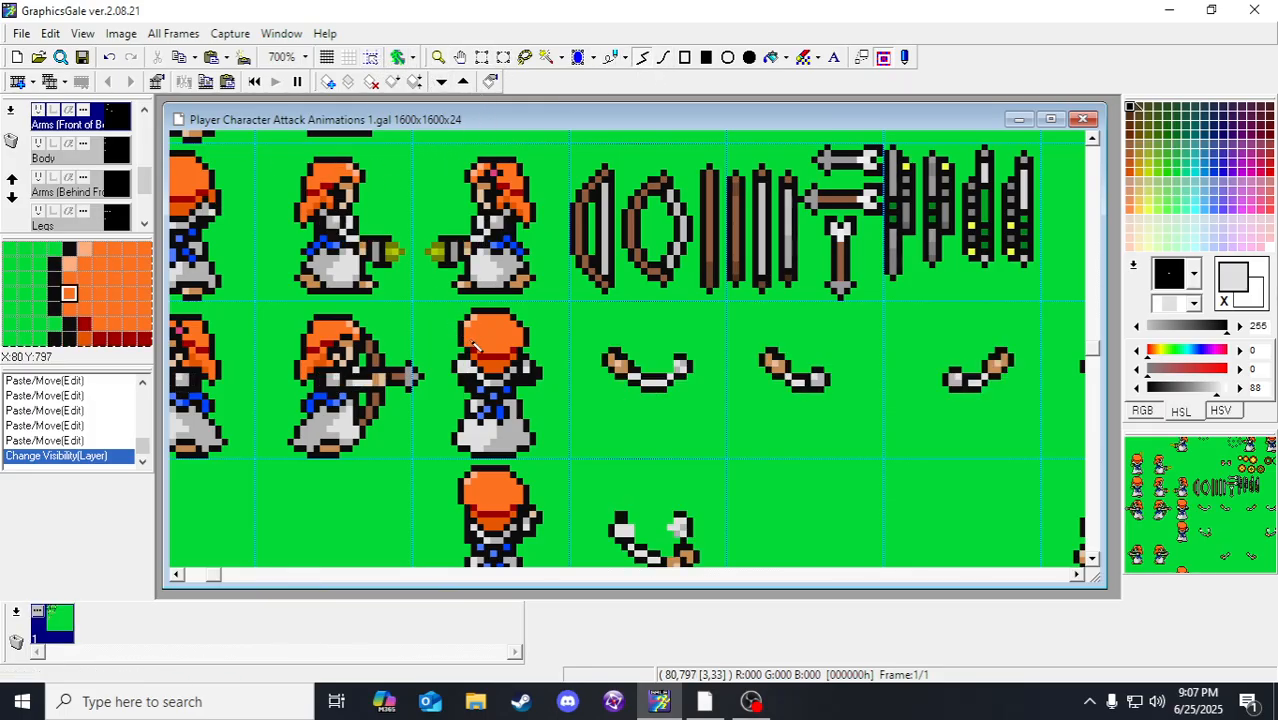
# Step: Try shading the first back-facing bow sprite's sleeve with a sampled mid-grey, compare it with the neighbouring sprites, and undo it
pyautogui.doubleClick(469, 384)
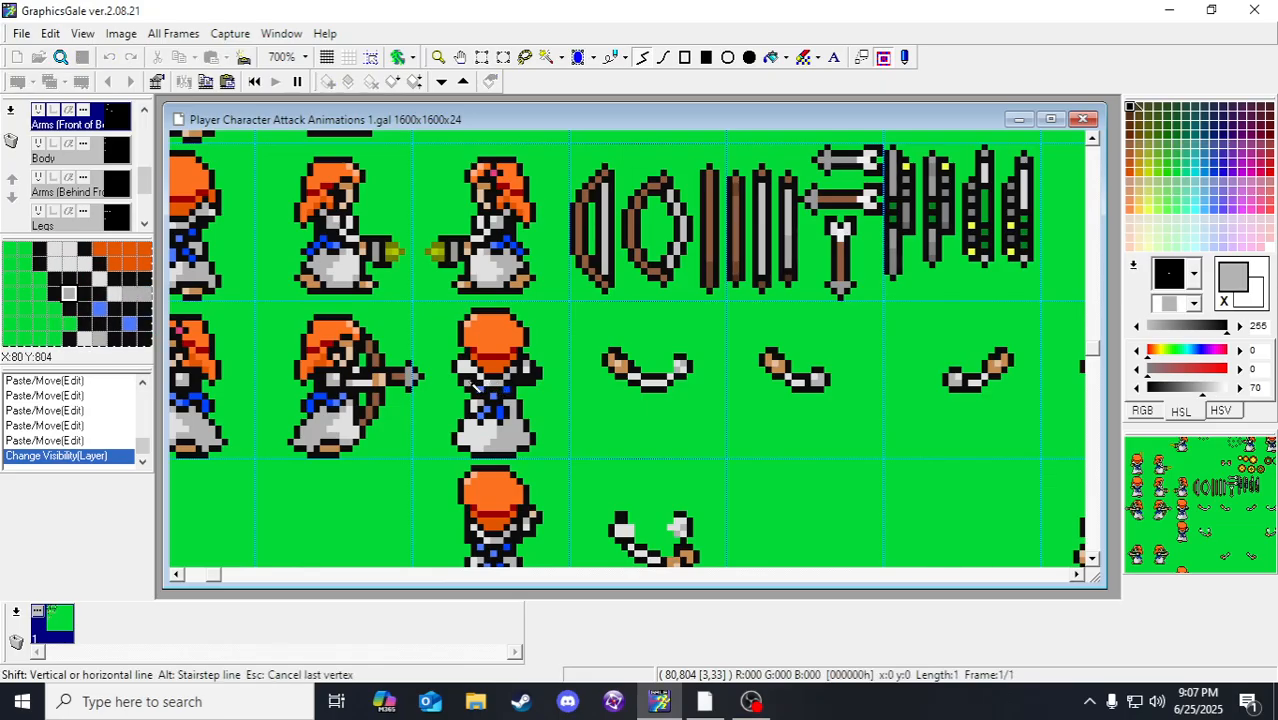
pyautogui.moveTo(1211, 546)
pyautogui.mouseDown()
pyautogui.moveTo(1244, 508)
pyautogui.moveTo(1228, 556)
pyautogui.mouseUp()
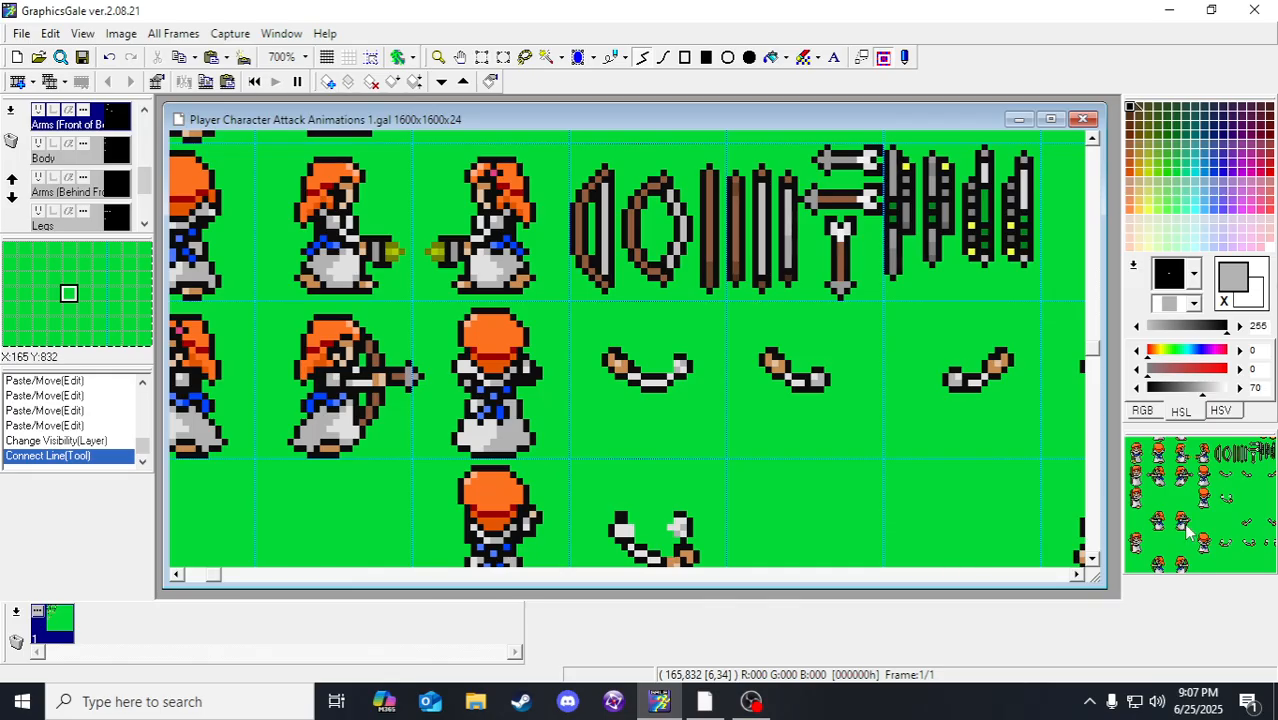
pyautogui.moveTo(488, 365); pyautogui.dragTo(717, 307)
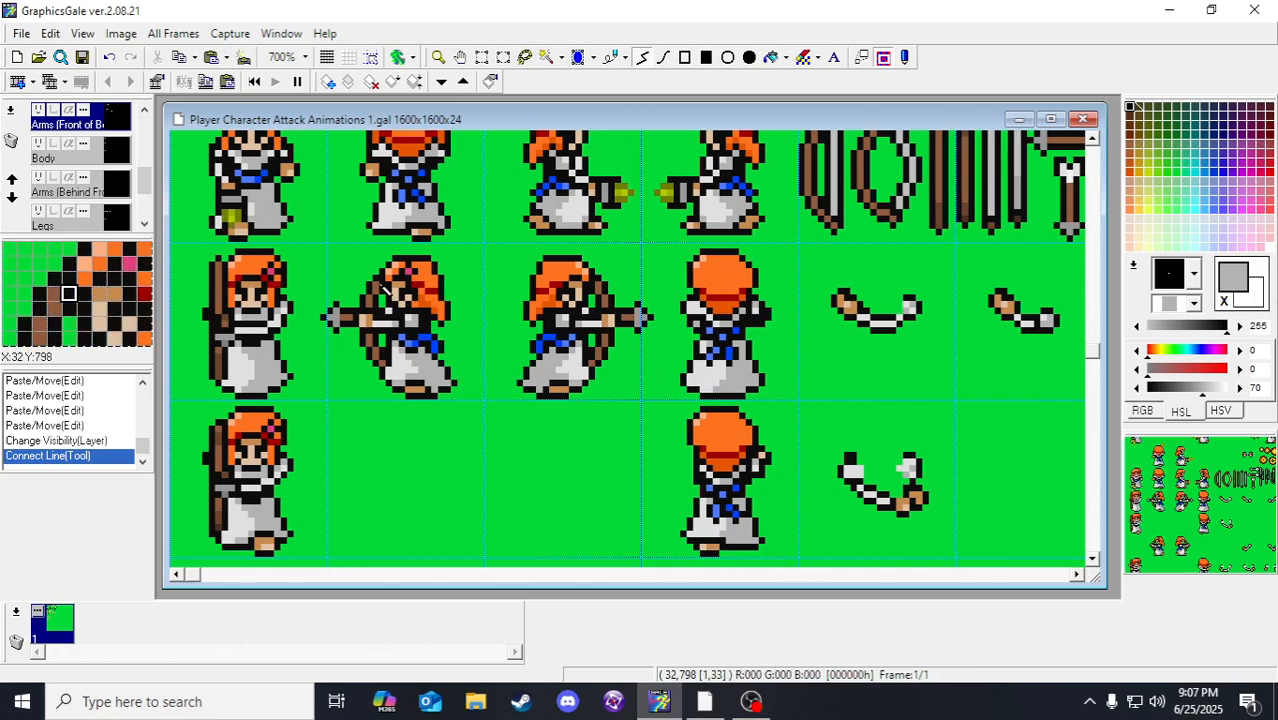
pyautogui.hotkey('ctrl', 'z')
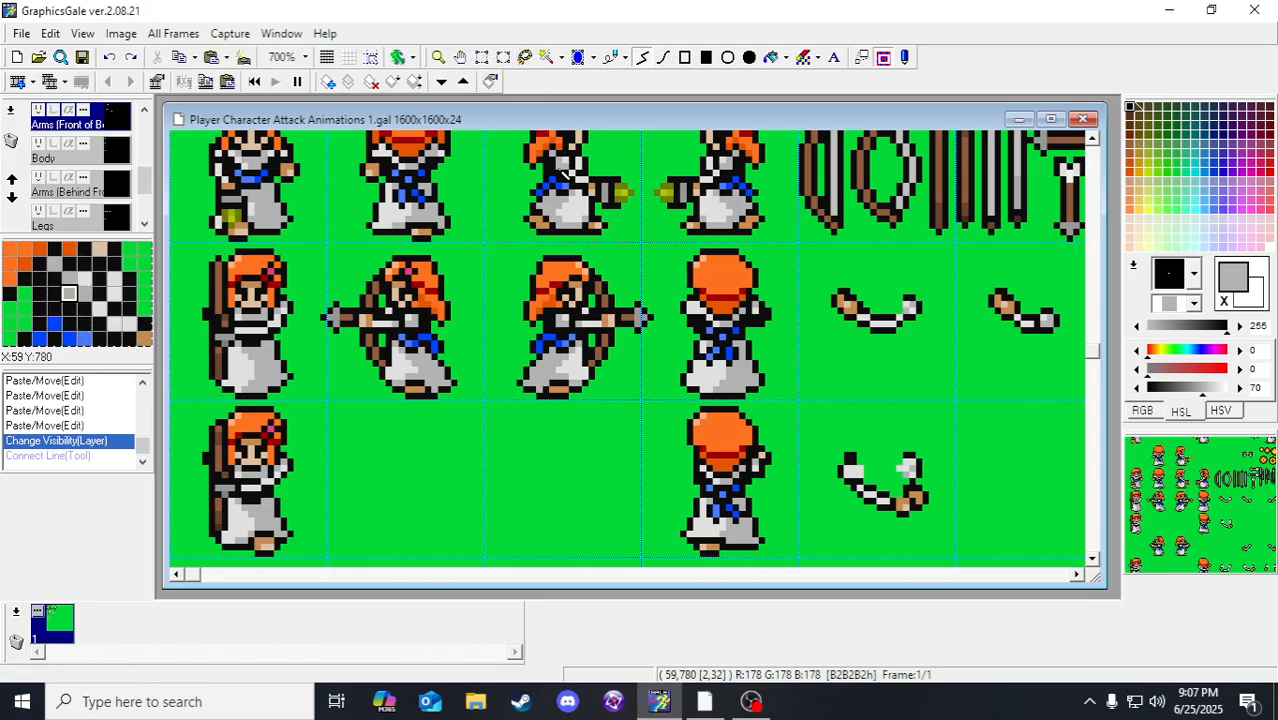
# Step: With grid snapping off, copy the first back-facing bow sprite's bent arm pieces onto the second one directly below
pyautogui.click(377, 62)
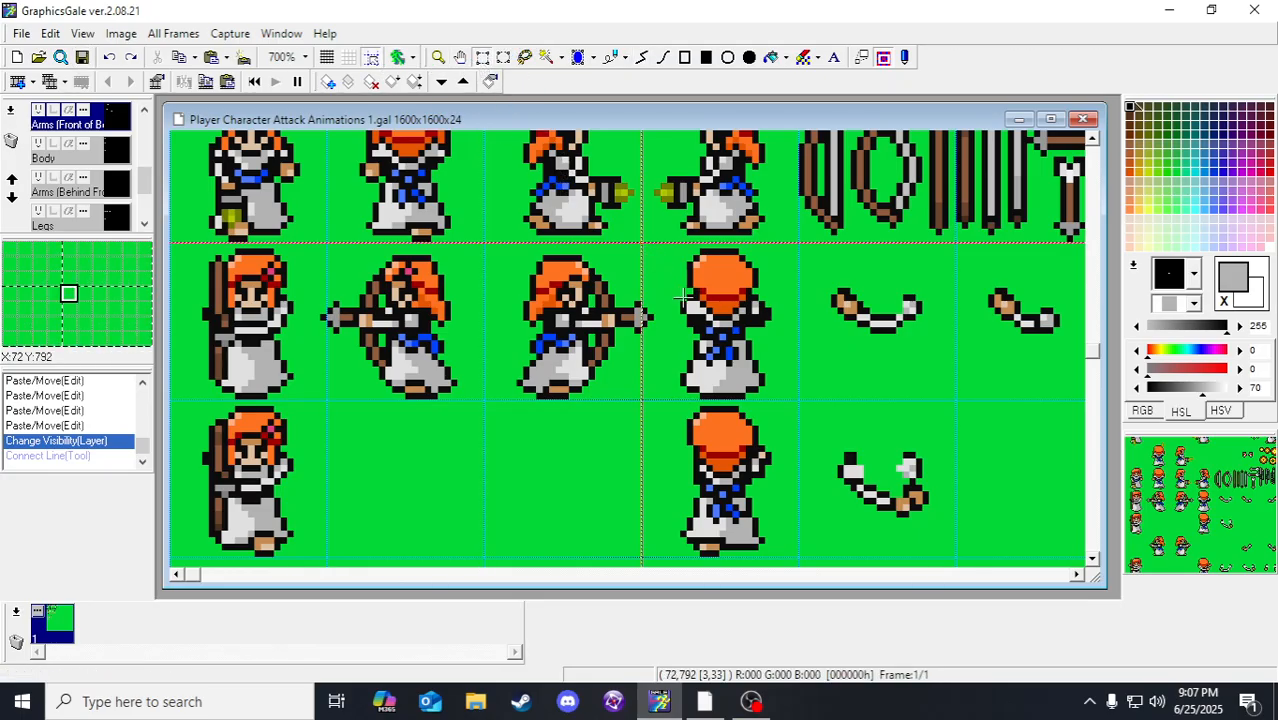
pyautogui.moveTo(705, 430); pyautogui.dragTo(731, 447)
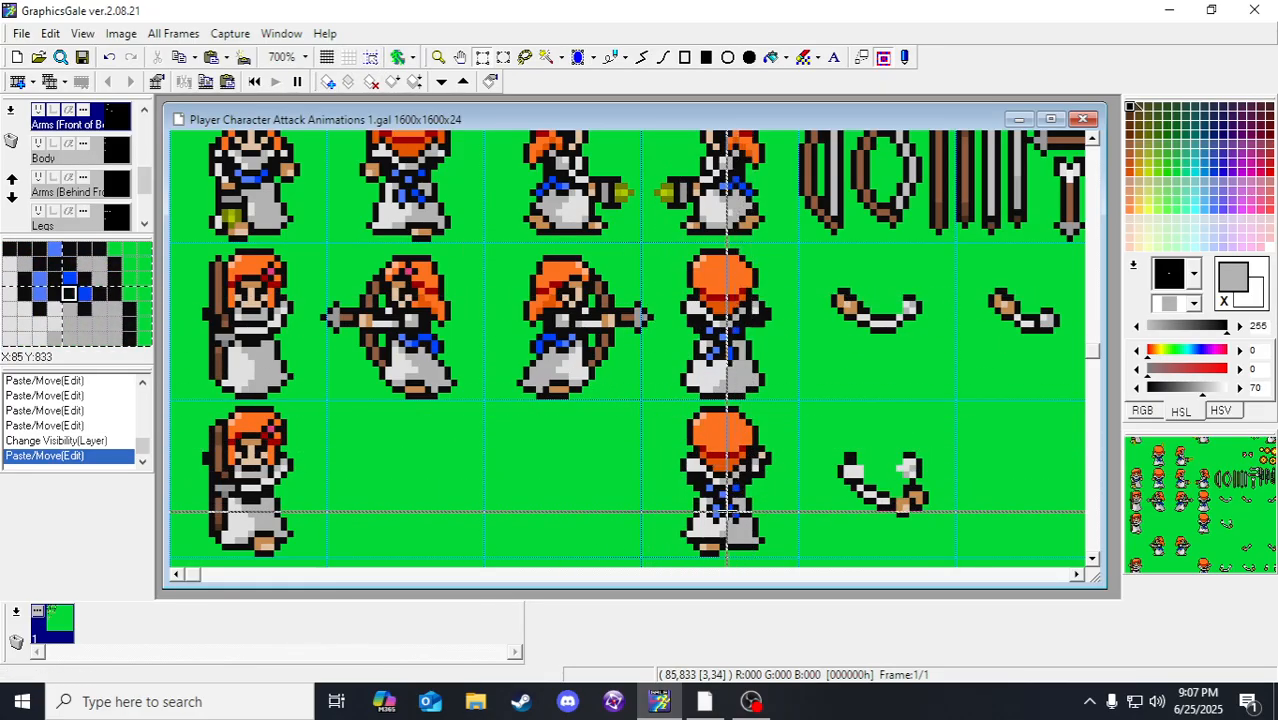
pyautogui.moveTo(707, 505); pyautogui.dragTo(777, 499)
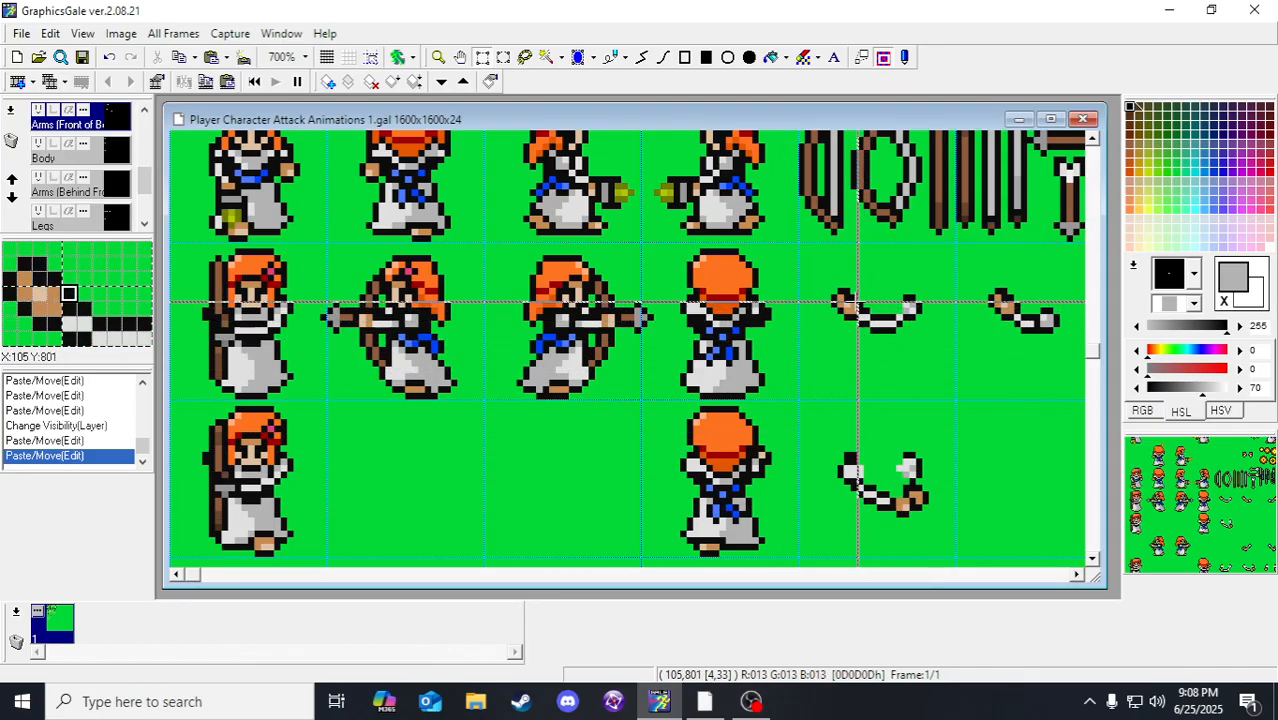
# Step: Examine the arm poses across the bow rows at 400% zoom and select the third back-facing bow sprite's cell
pyautogui.scroll(-3, 829, 330)
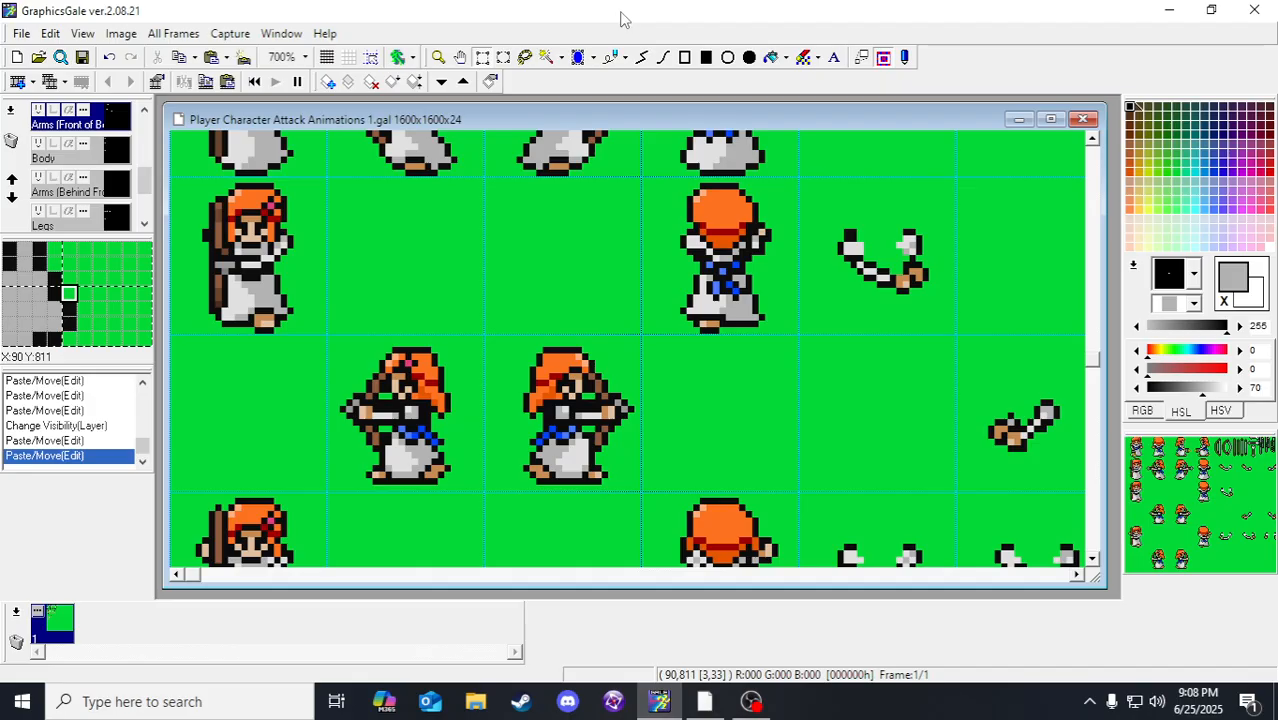
pyautogui.click(438, 57)
pyautogui.rightClick(478, 262)
pyautogui.rightClick(472, 262)
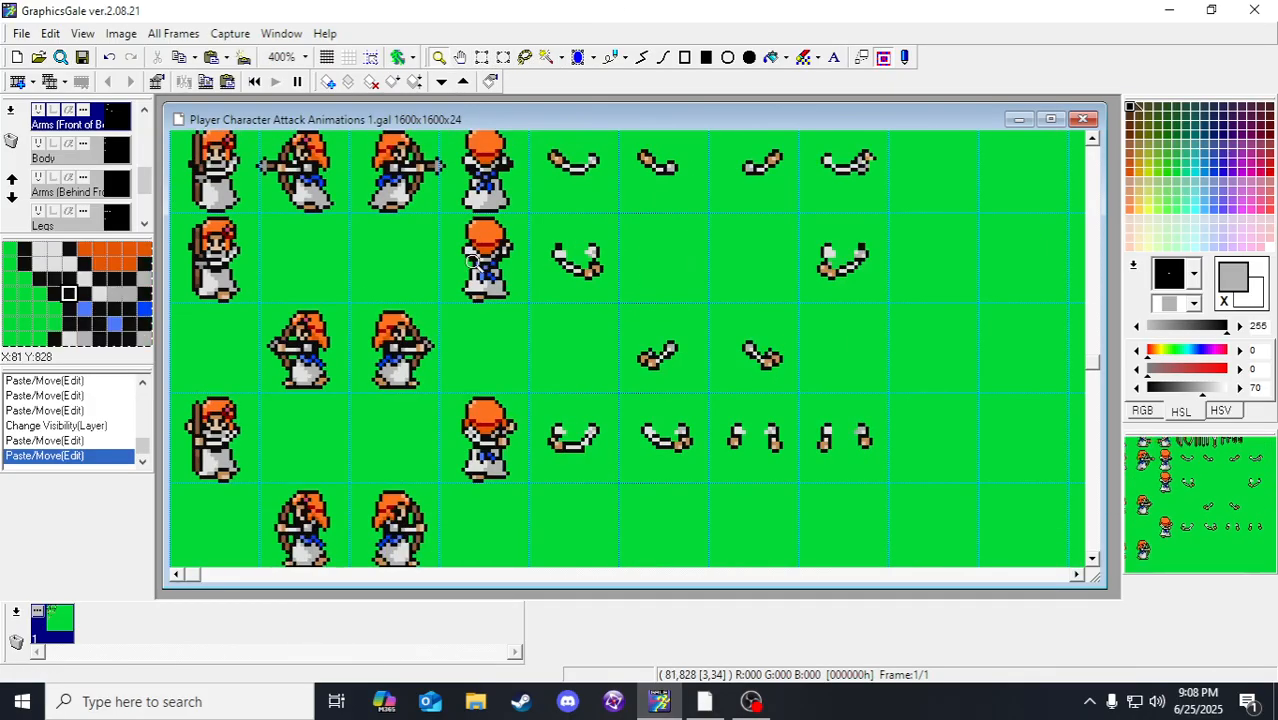
pyautogui.rightClick(470, 262)
pyautogui.scroll(-1, 472, 262)
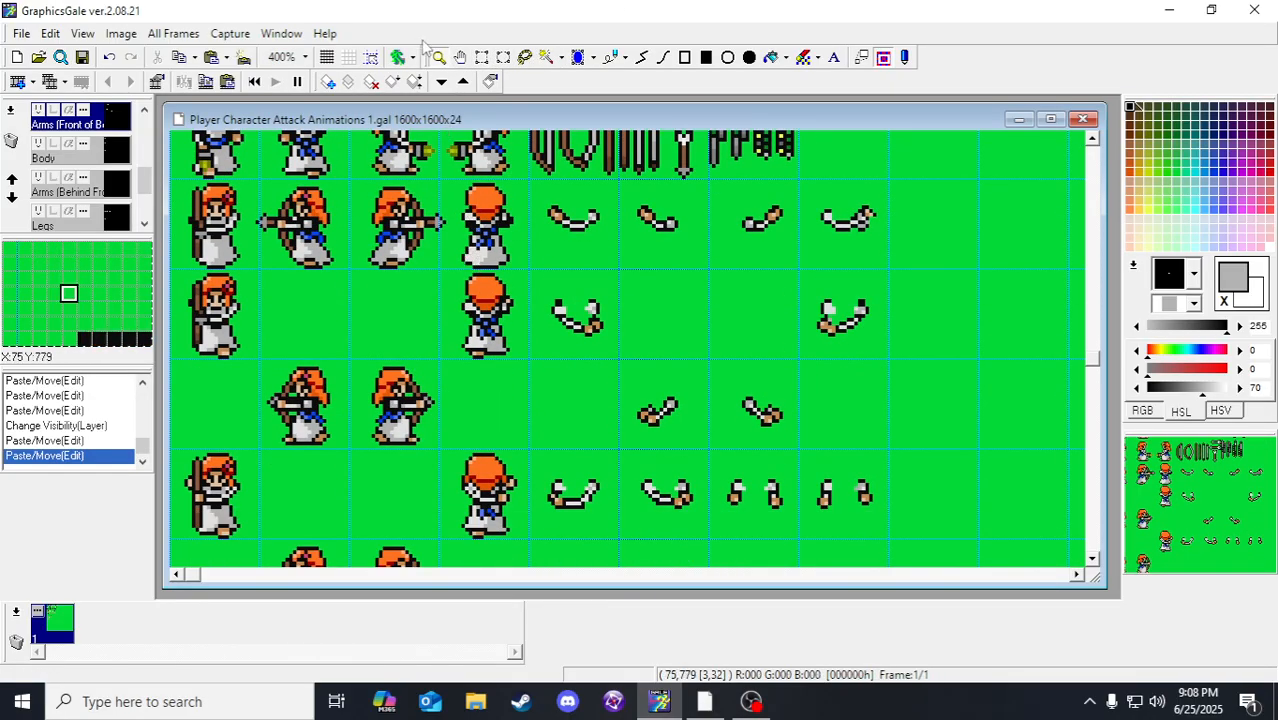
pyautogui.click(481, 57)
pyautogui.click(371, 57)
pyautogui.moveTo(499, 342); pyautogui.dragTo(493, 490)
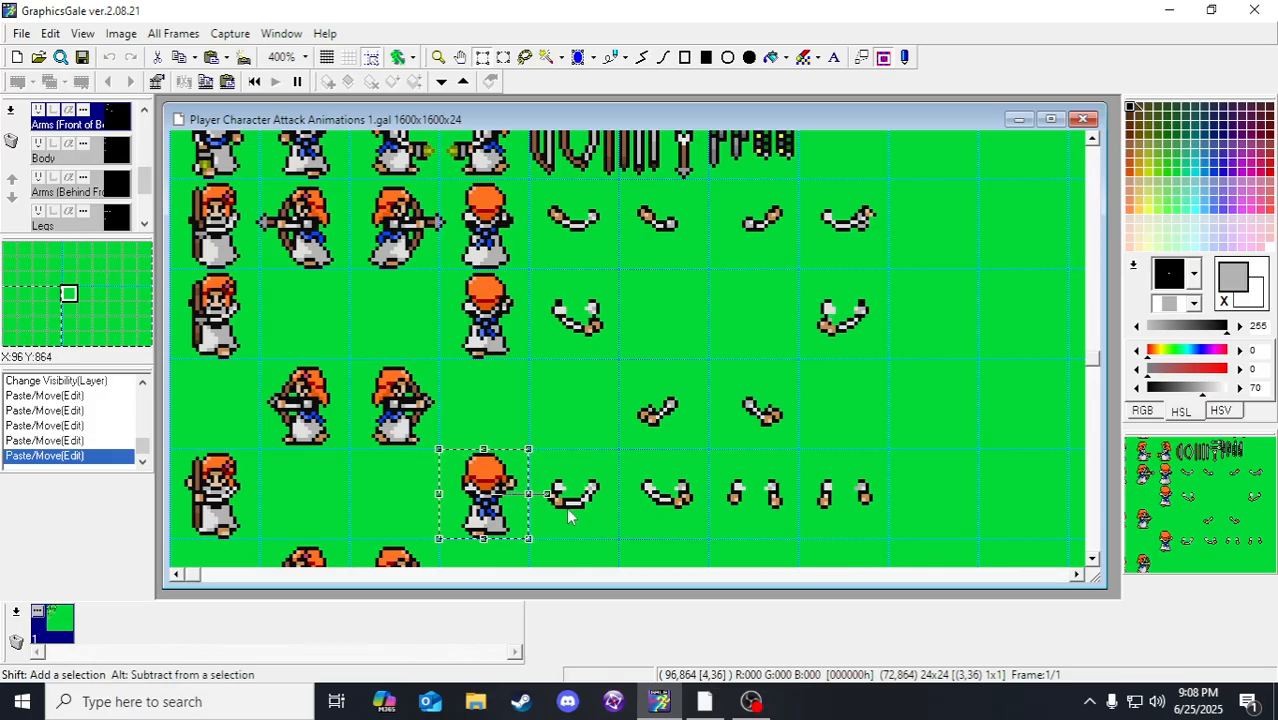
# Step: Look over the other attack sprites for comparison with the bow rows, clear the selection, and save the sprite sheet
pyautogui.scroll(10, 580, 280)
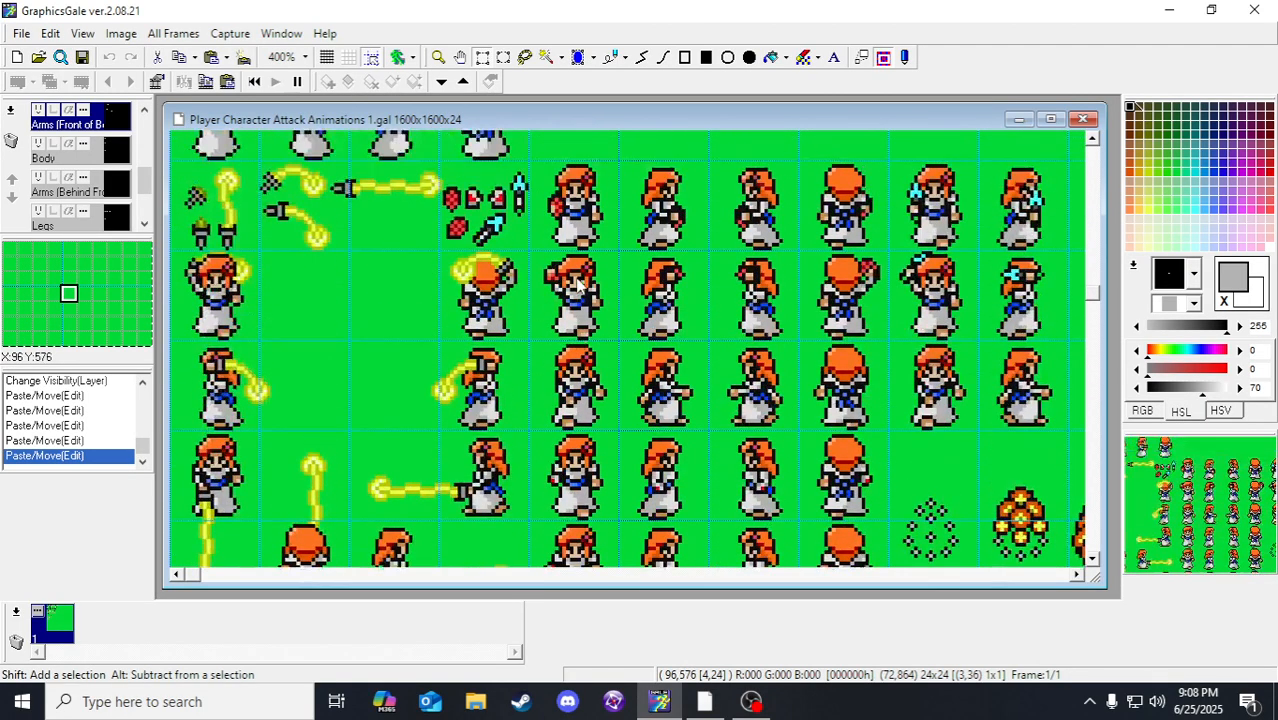
pyautogui.scroll(3, 580, 285)
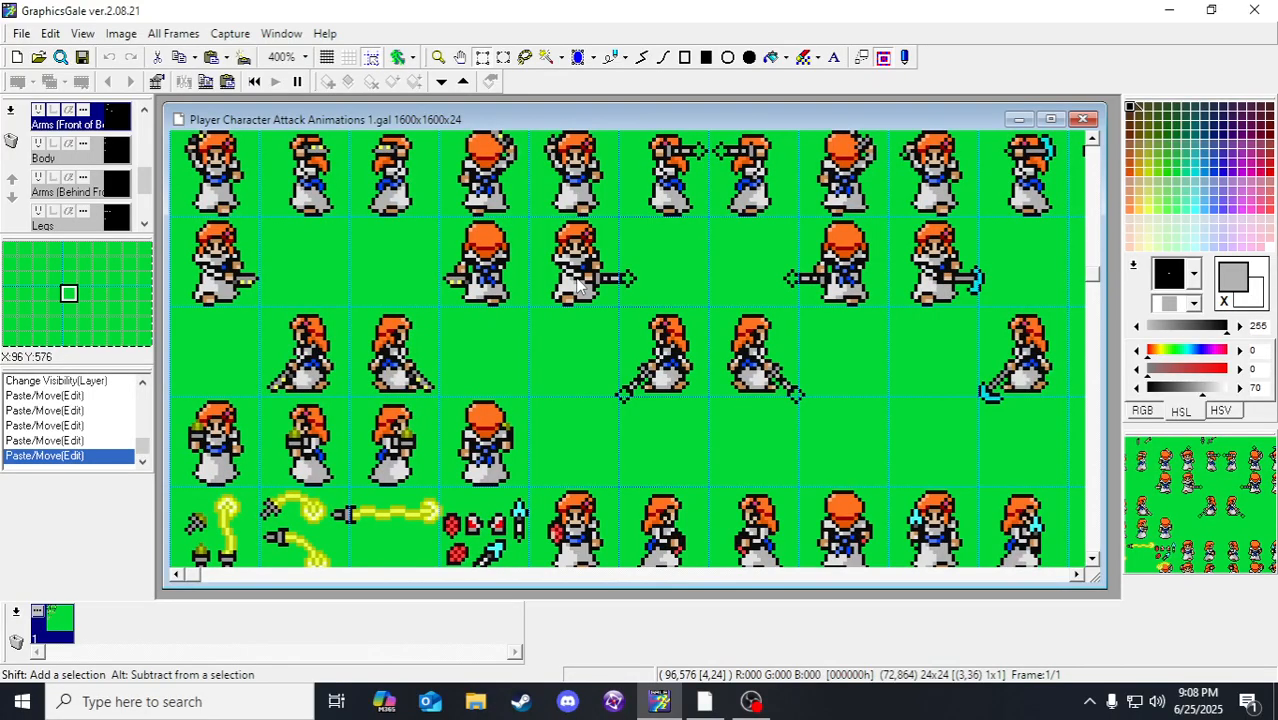
pyautogui.scroll(-12, 577, 285)
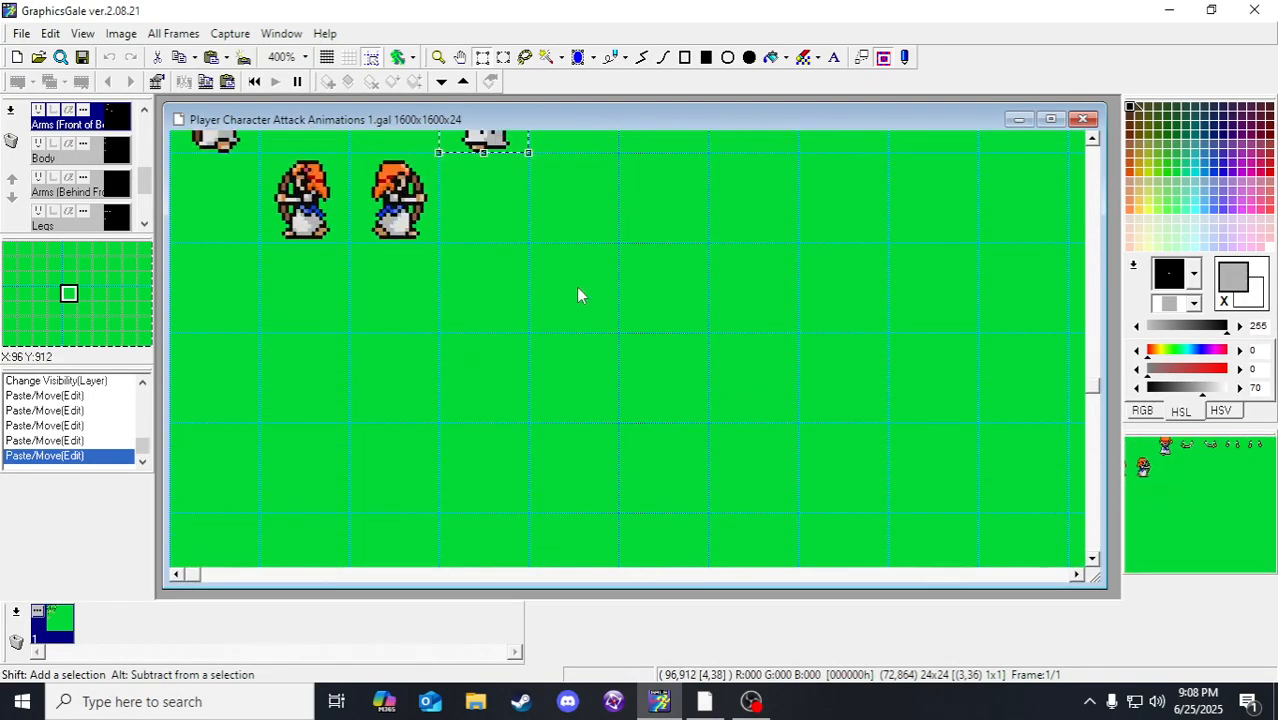
pyautogui.scroll(-3, 577, 293)
pyautogui.scroll(5, 576, 295)
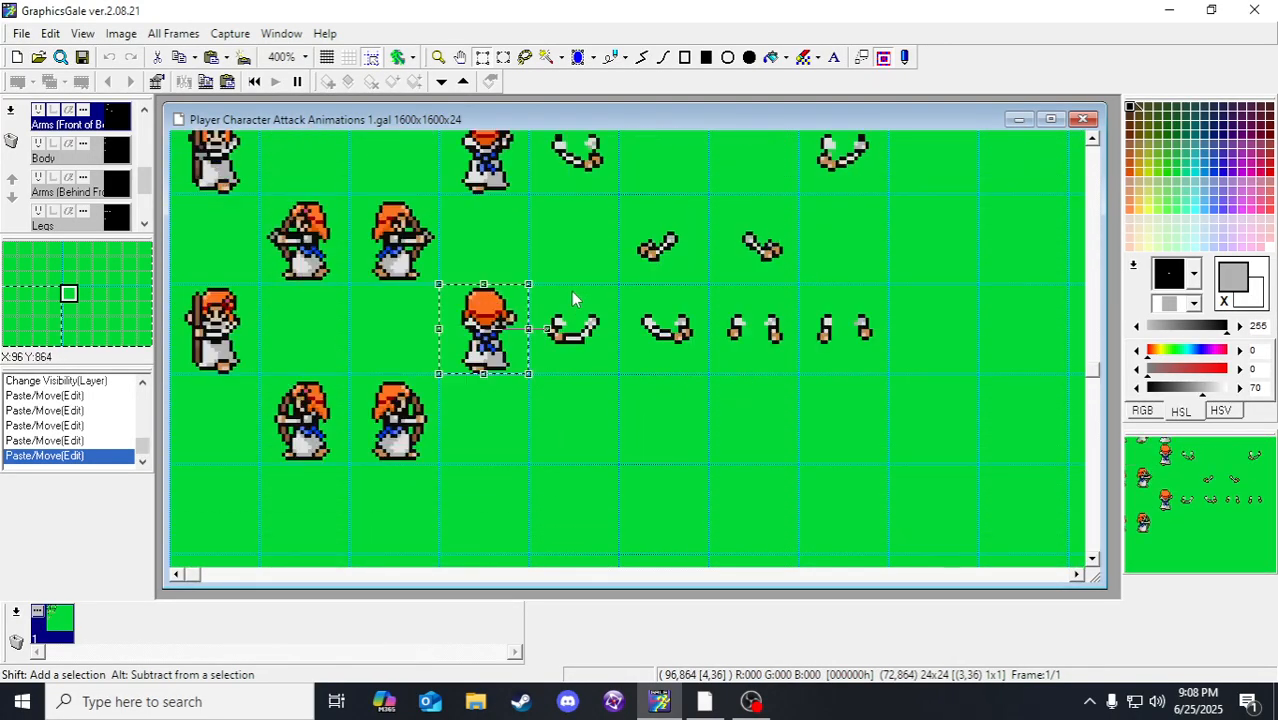
pyautogui.click(577, 322)
pyautogui.scroll(3, 577, 322)
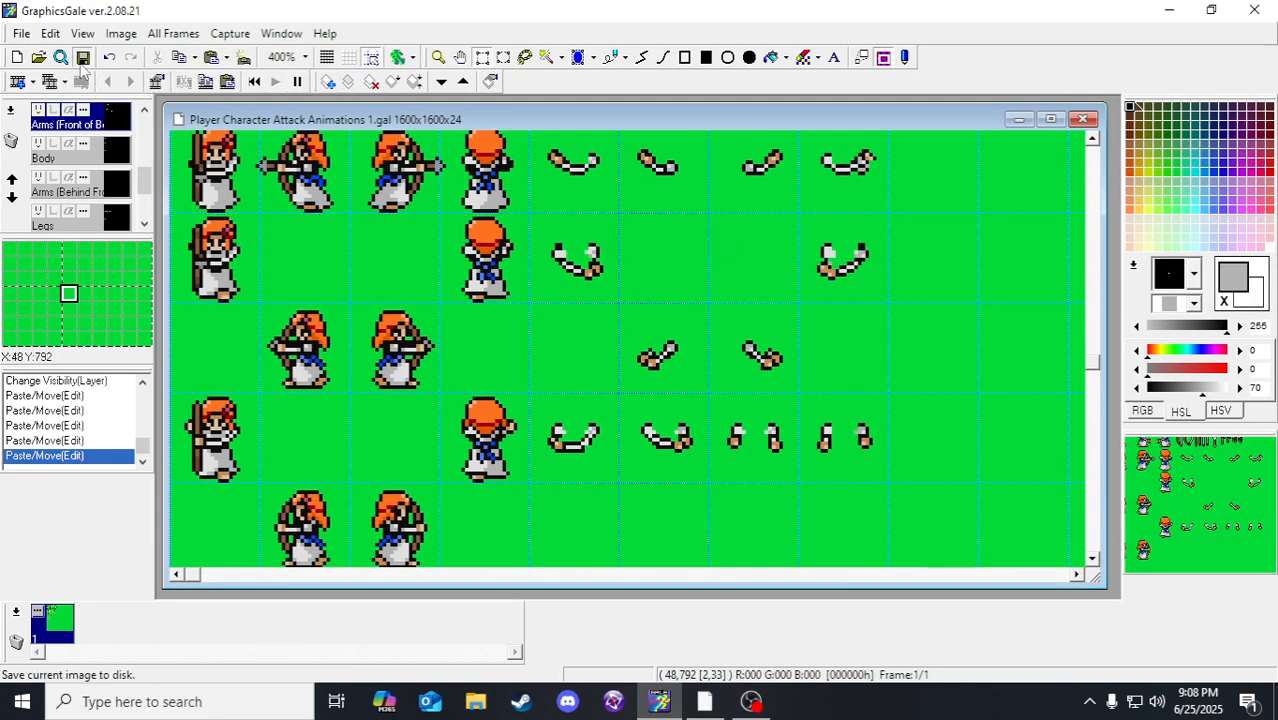
pyautogui.click(82, 57)
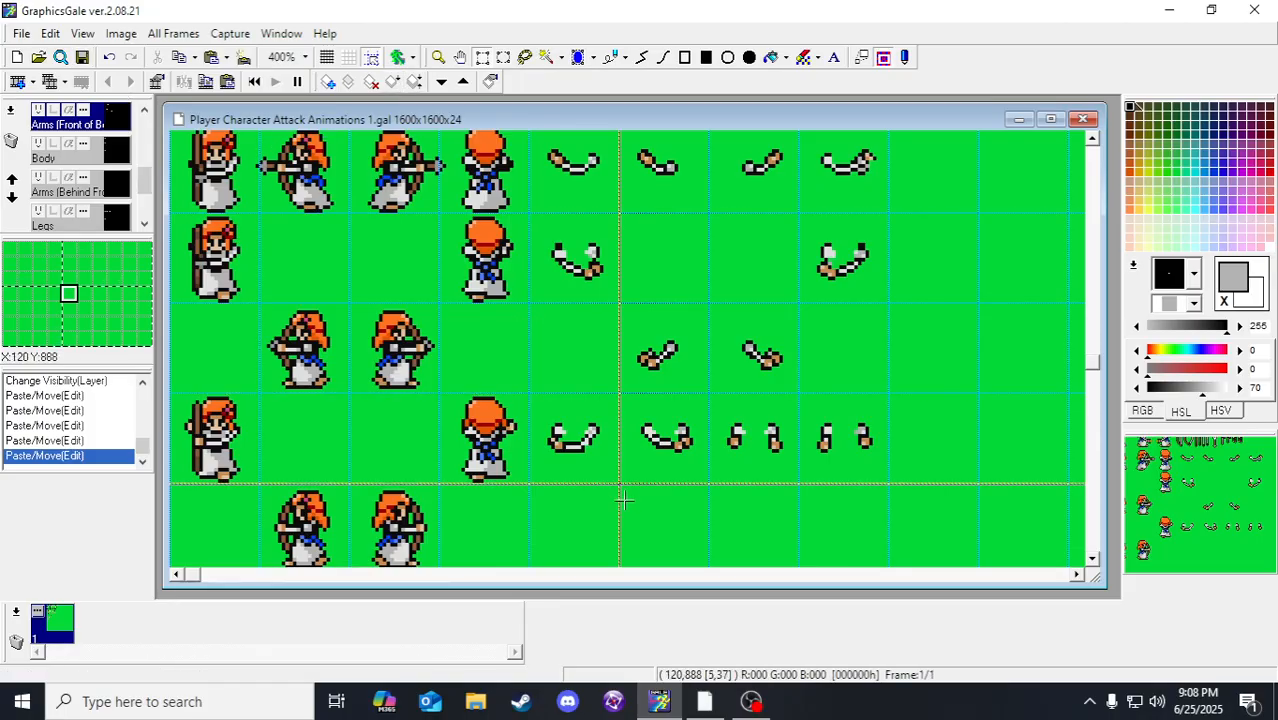
pyautogui.scroll(2, 610, 490)
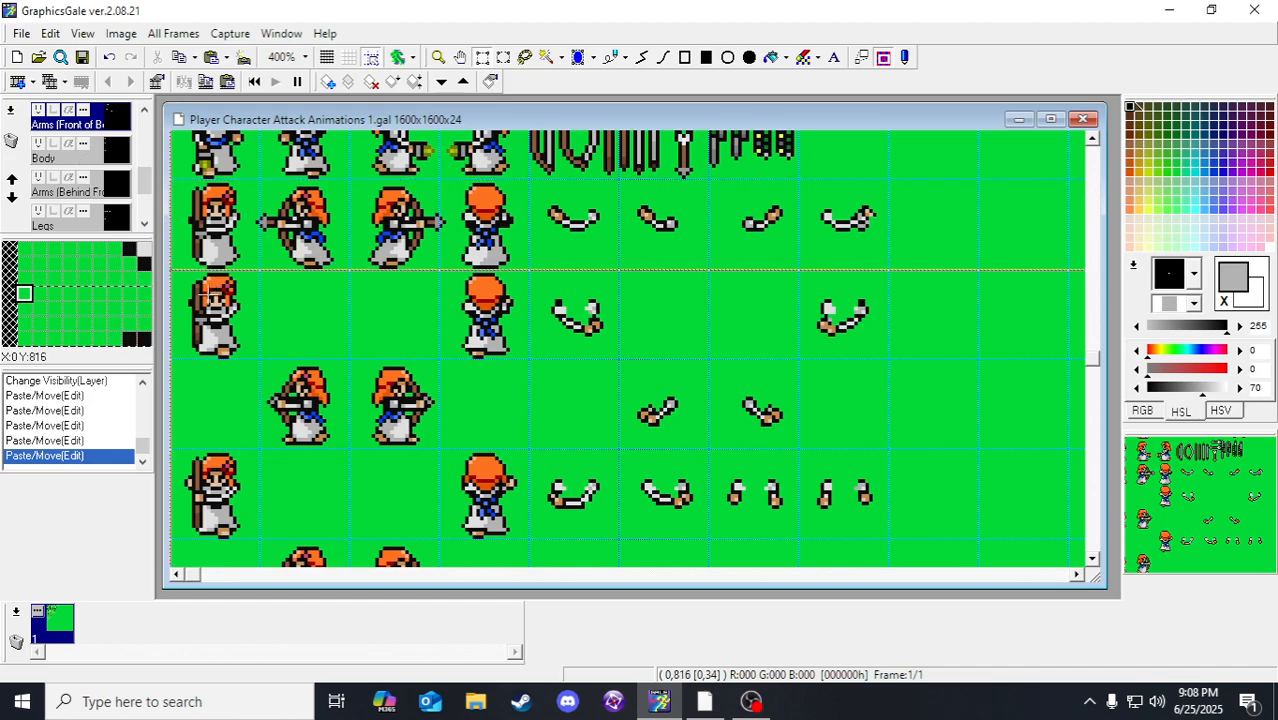
# Step: On the attacks/weapons layer, copy the front-facing bow sprites' upright bows onto the back-facing sprites in the same rows
pyautogui.scroll(3, 127, 190)
pyautogui.scroll(2, 118, 175)
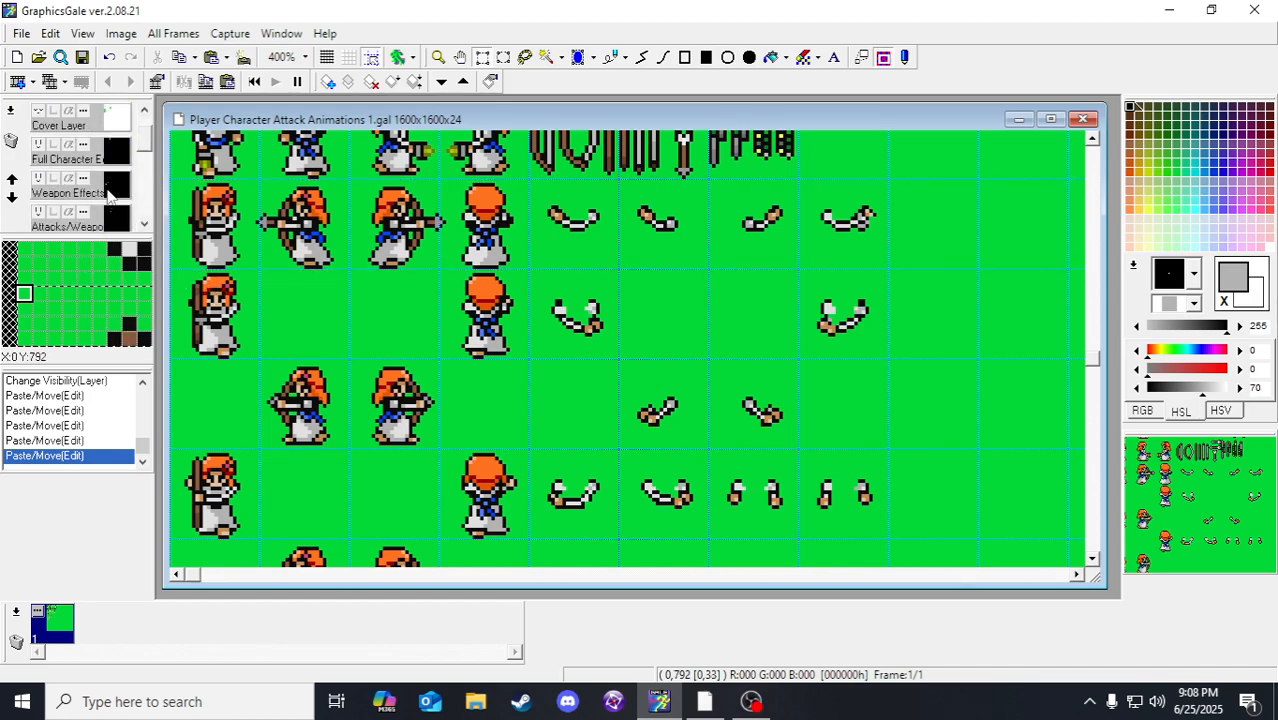
pyautogui.scroll(-2, 110, 193)
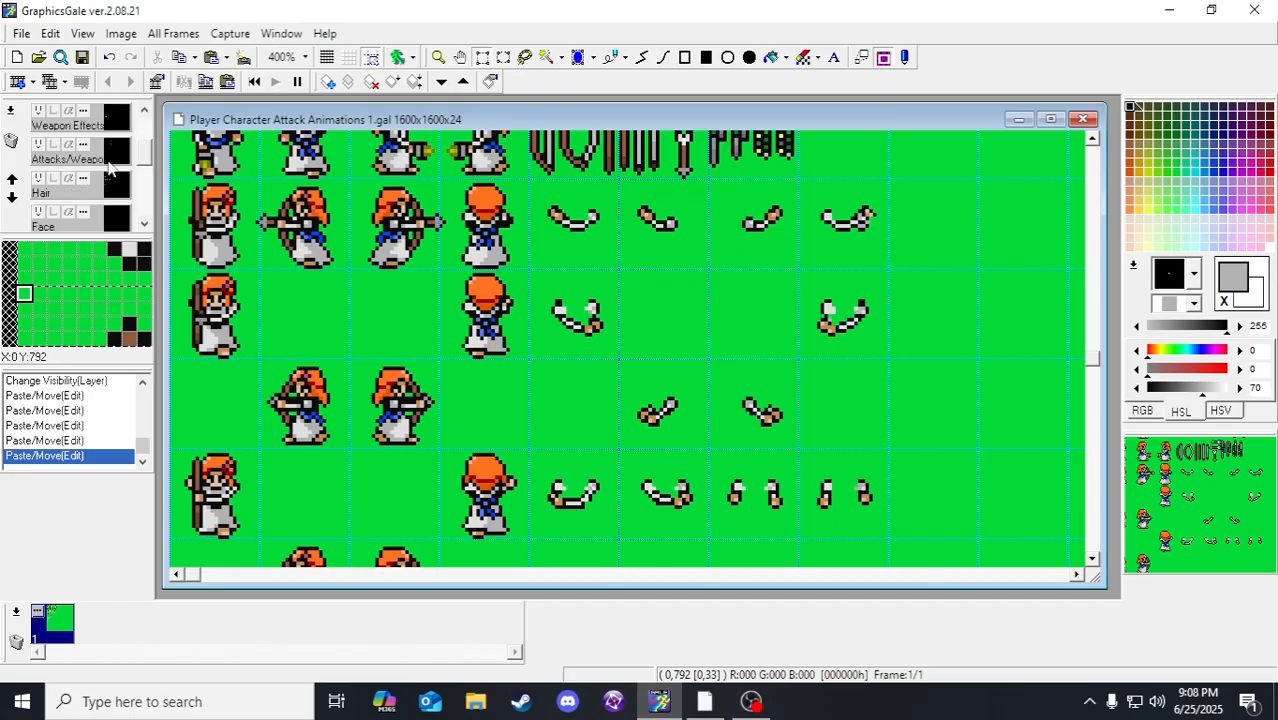
pyautogui.click(113, 159)
pyautogui.moveTo(176, 218); pyautogui.dragTo(438, 477)
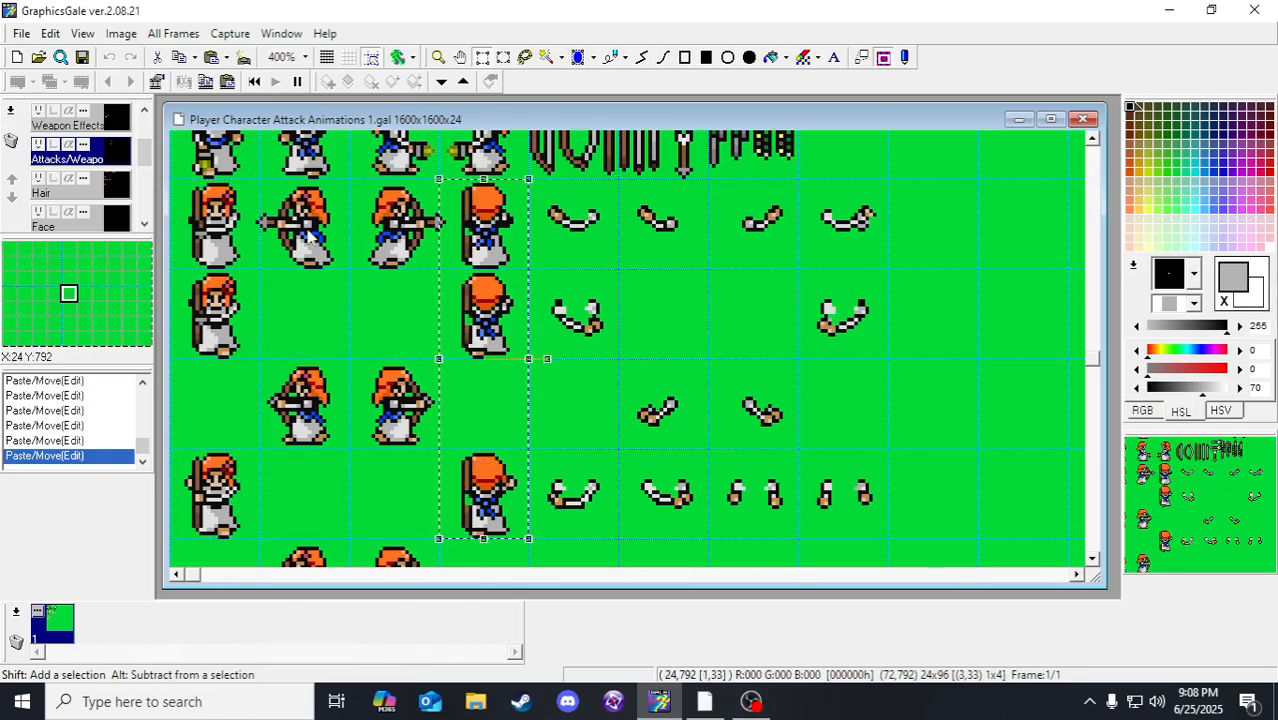
# Step: Flip the copied bows horizontally within the back-facing column and shift them one pixel right
pyautogui.click(121, 33)
pyautogui.click(155, 55)
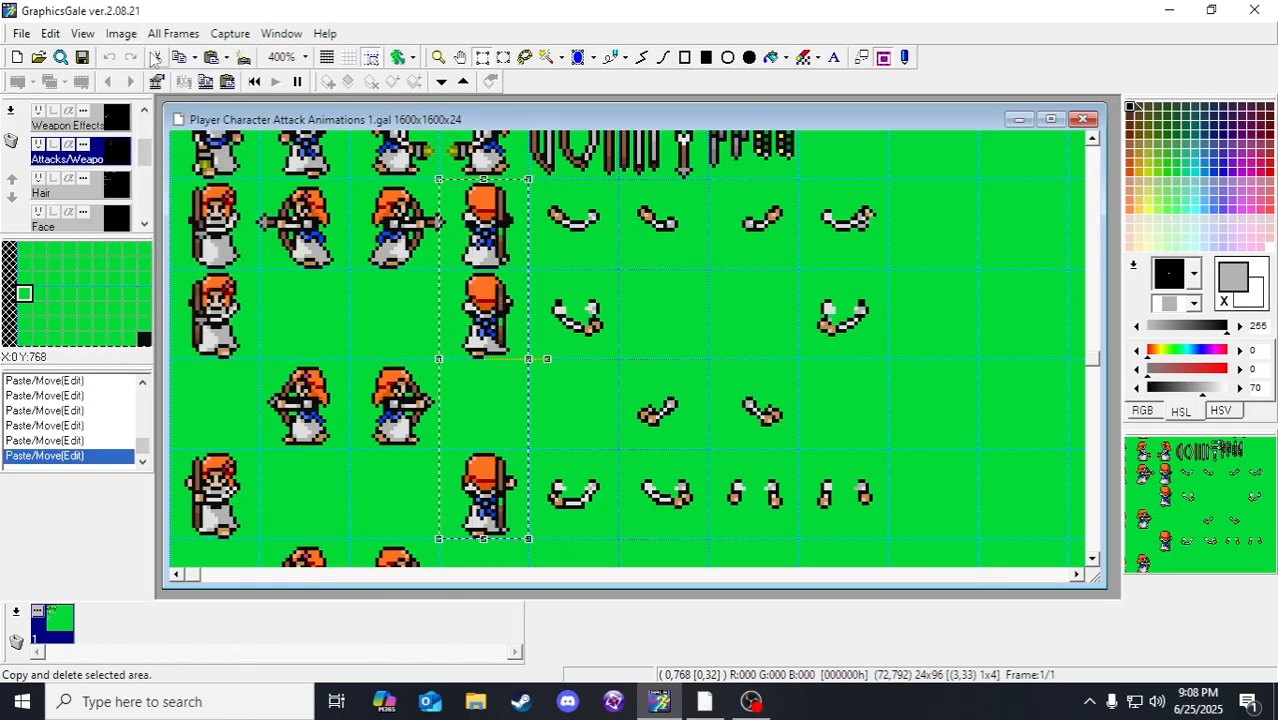
pyautogui.press('Right')
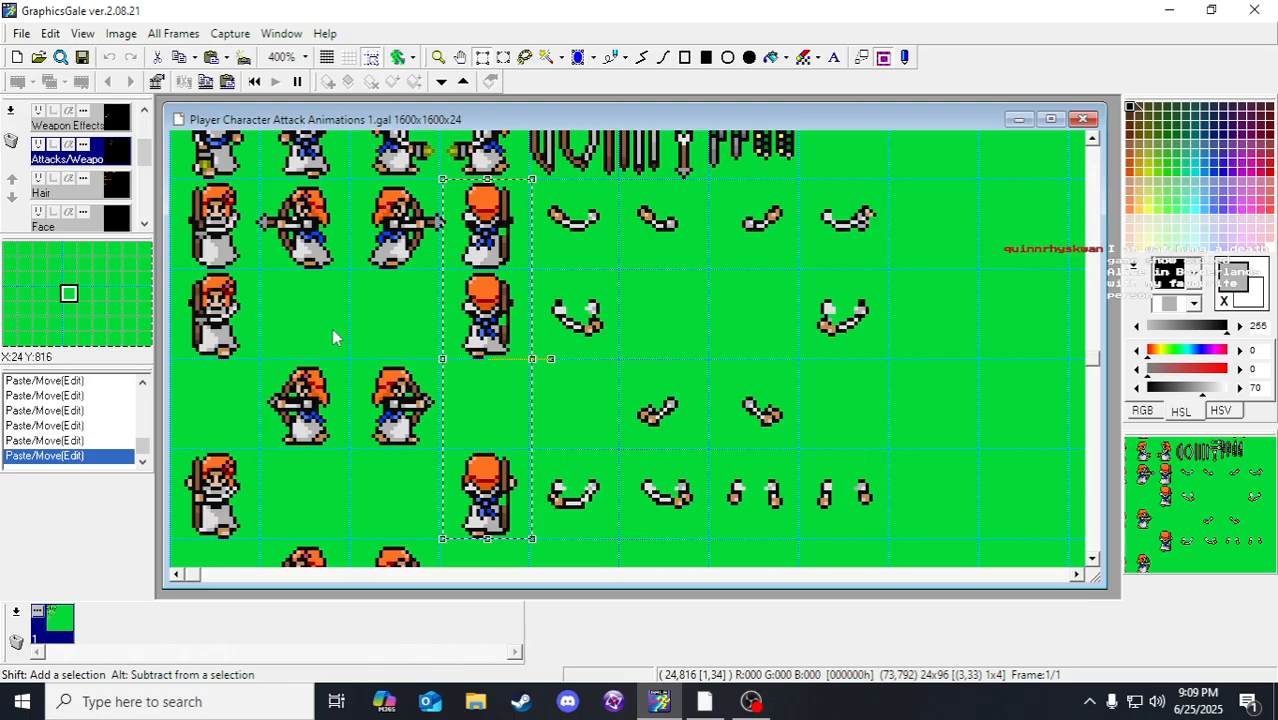
pyautogui.click(372, 400)
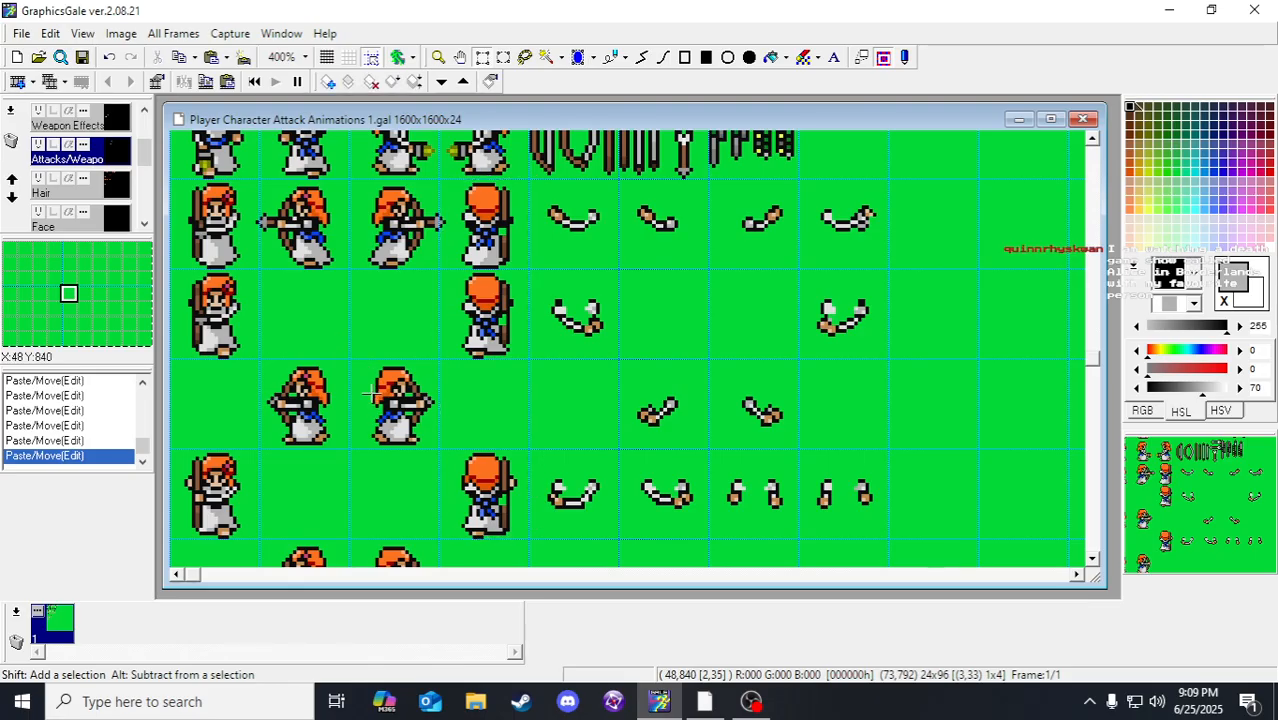
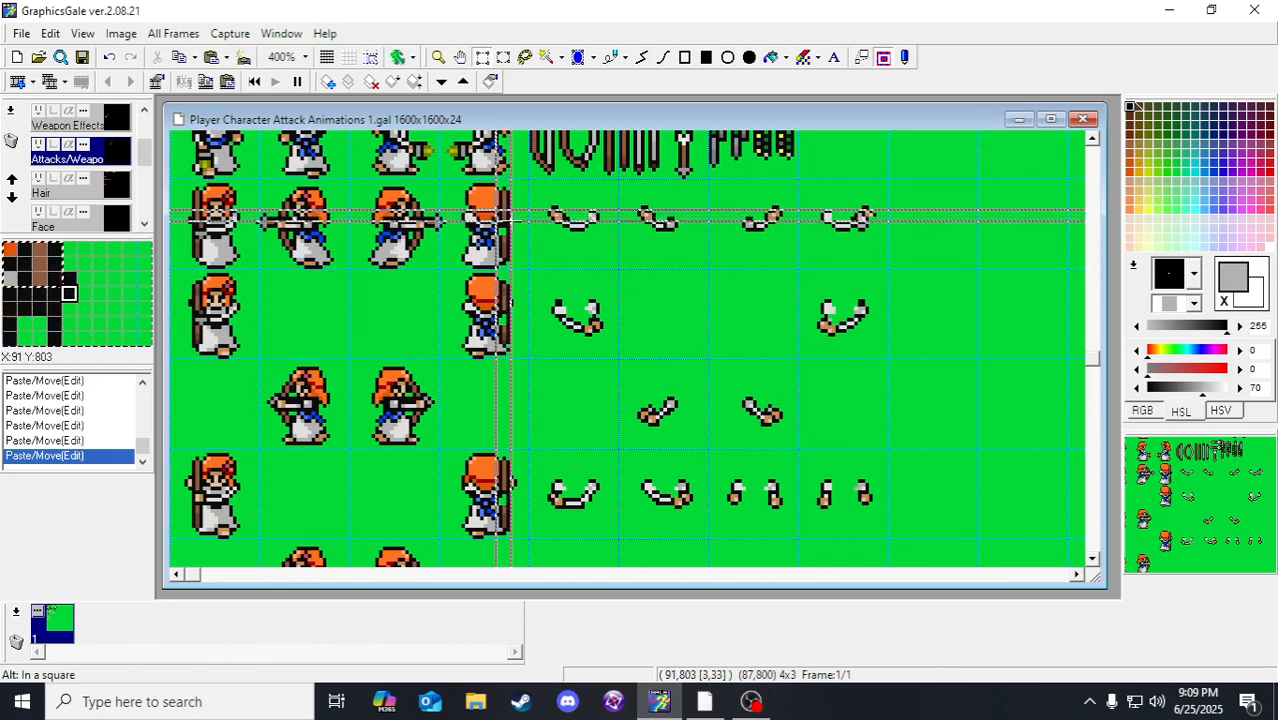
# Step: Copy a narrow upright grey bow piece from the spare weapon parts over the first back-facing sprite's bow
pyautogui.moveTo(494, 209); pyautogui.dragTo(511, 237)
pyautogui.rightClick(511, 237)
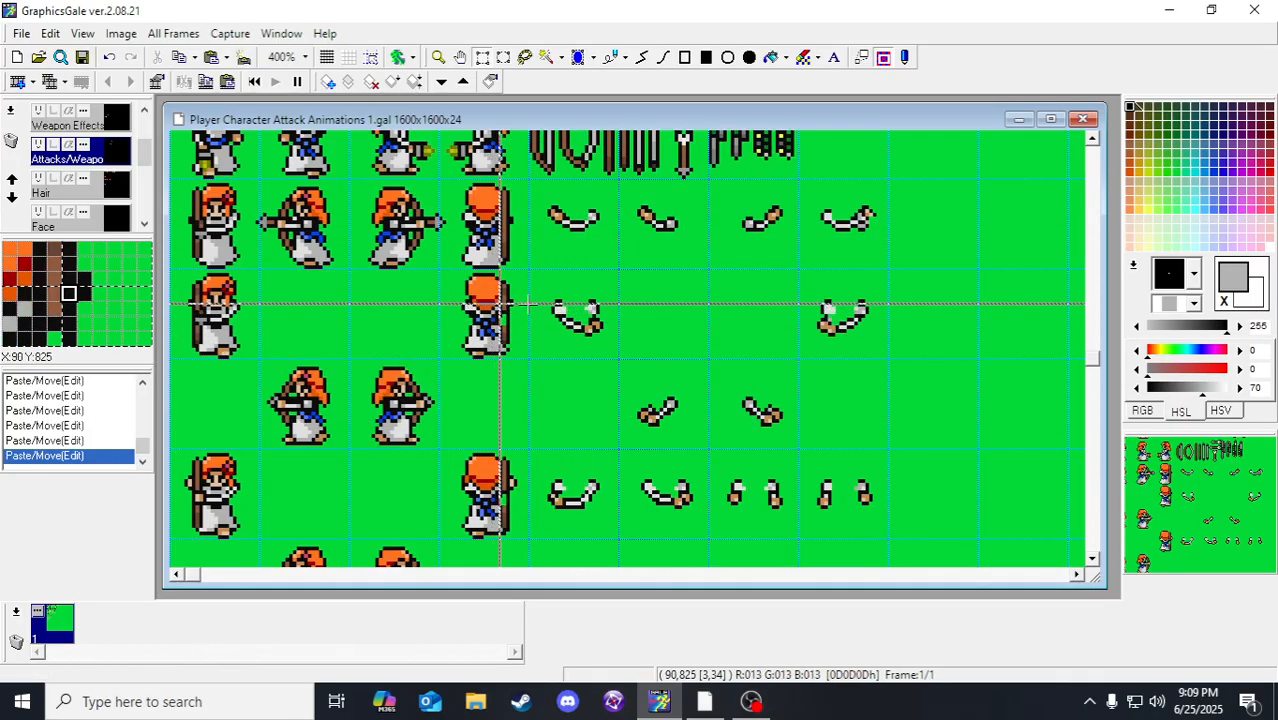
pyautogui.scroll(3, 620, 360)
pyautogui.moveTo(634, 365); pyautogui.dragTo(646, 451)
pyautogui.scroll(-1, 646, 453)
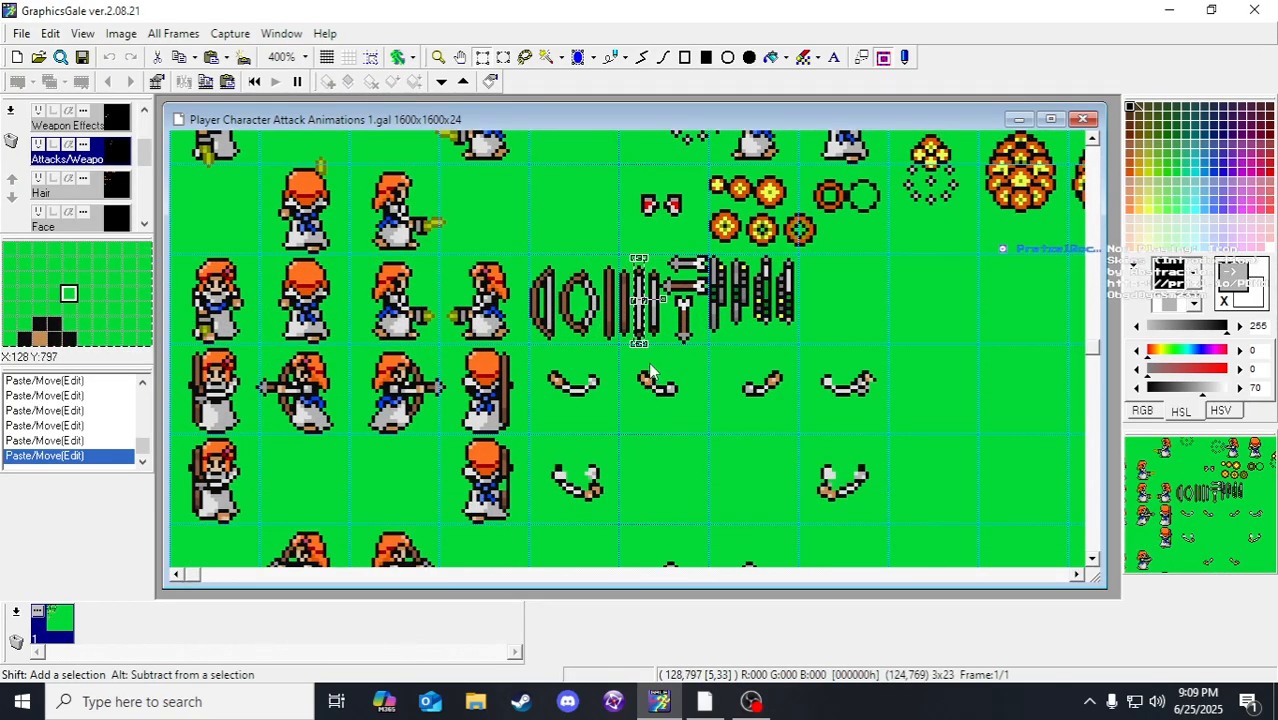
pyautogui.moveTo(641, 314); pyautogui.dragTo(510, 404)
pyautogui.click(507, 388)
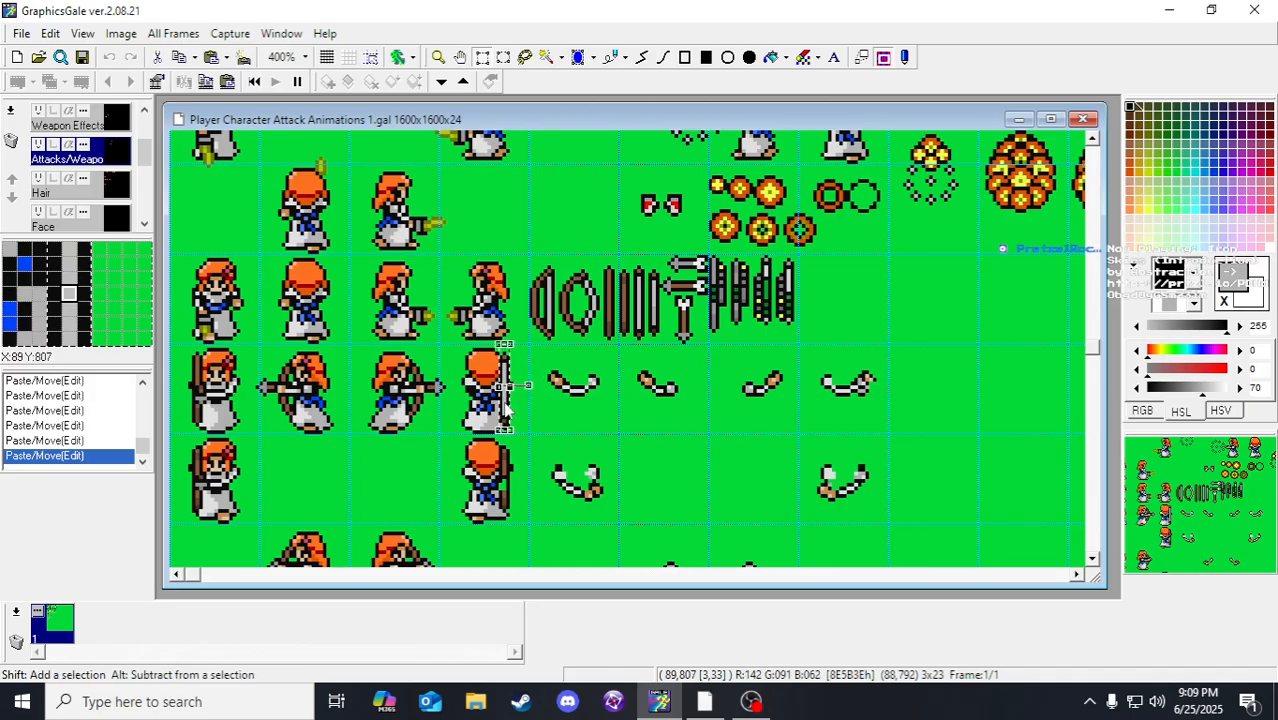
# Step: Place grey upright bow pieces from the spare weapon parts over the bows of the lowest and second back-facing sprites
pyautogui.scroll(-2, 604, 390)
pyautogui.moveTo(498, 450); pyautogui.dragTo(510, 540)
pyautogui.click(560, 450)
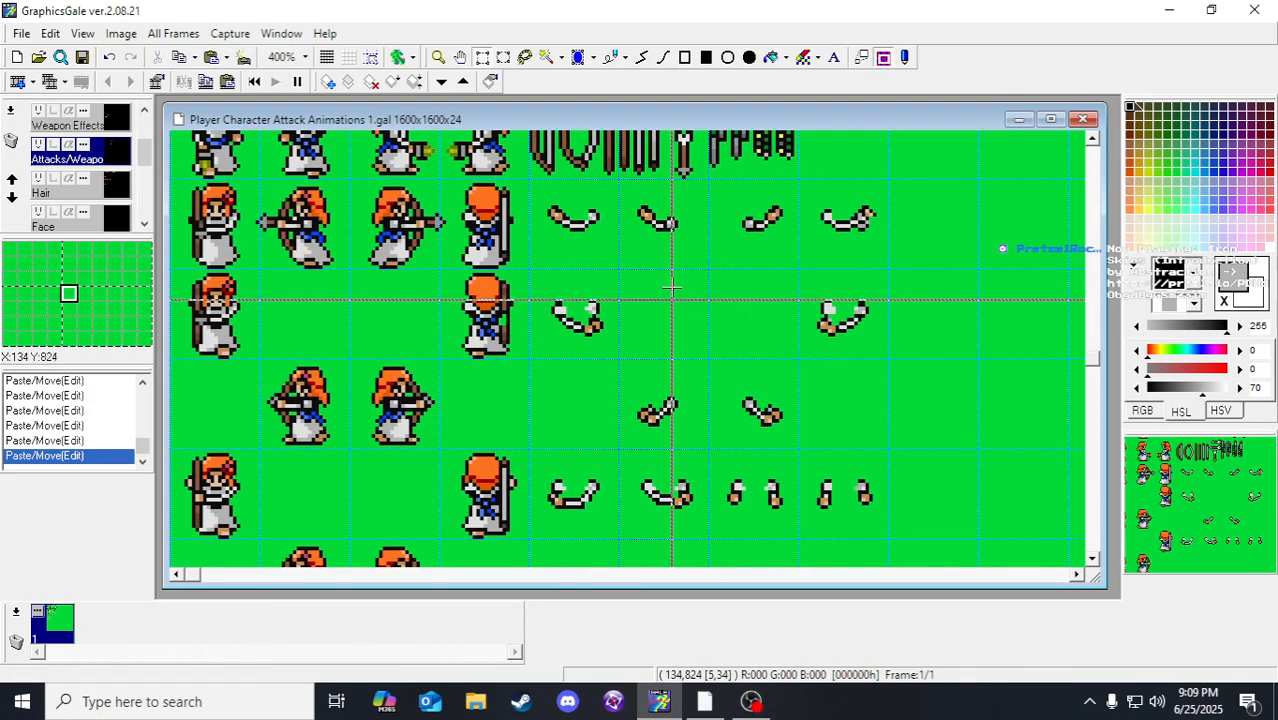
pyautogui.scroll(2, 616, 298)
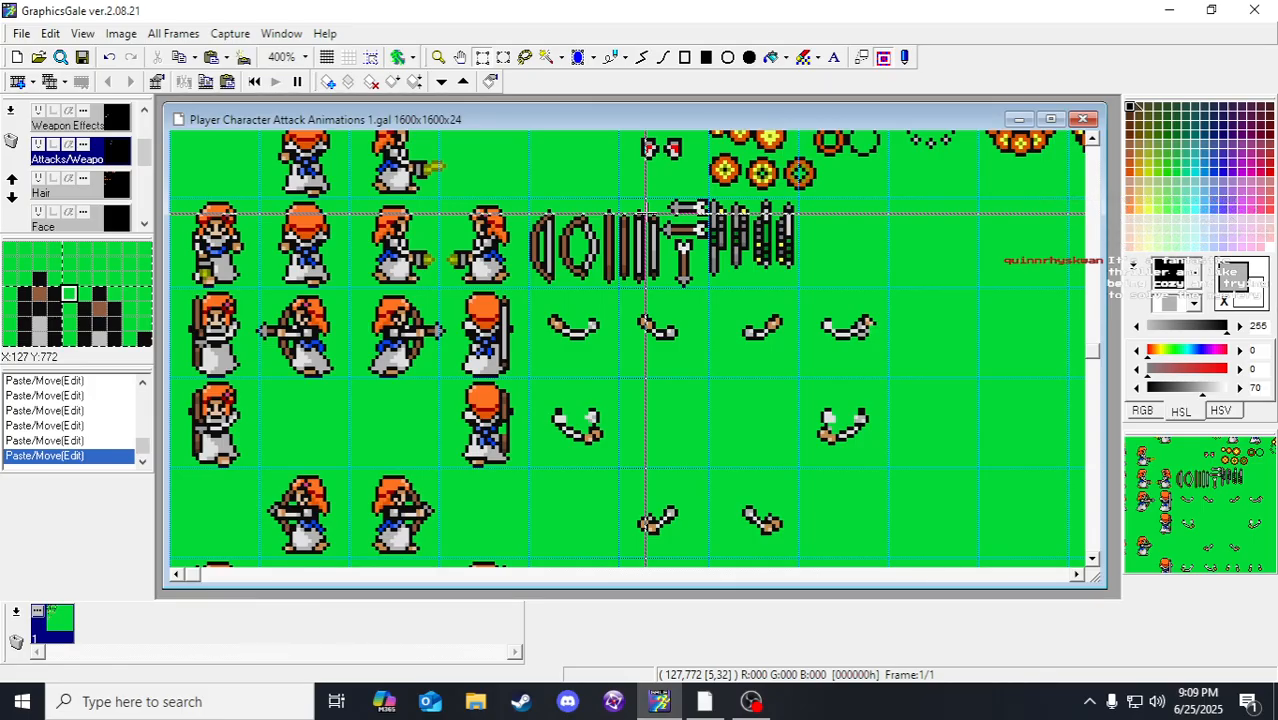
pyautogui.moveTo(646, 210); pyautogui.dragTo(504, 344)
pyautogui.scroll(-1, 546, 414)
pyautogui.scroll(-2, 534, 352)
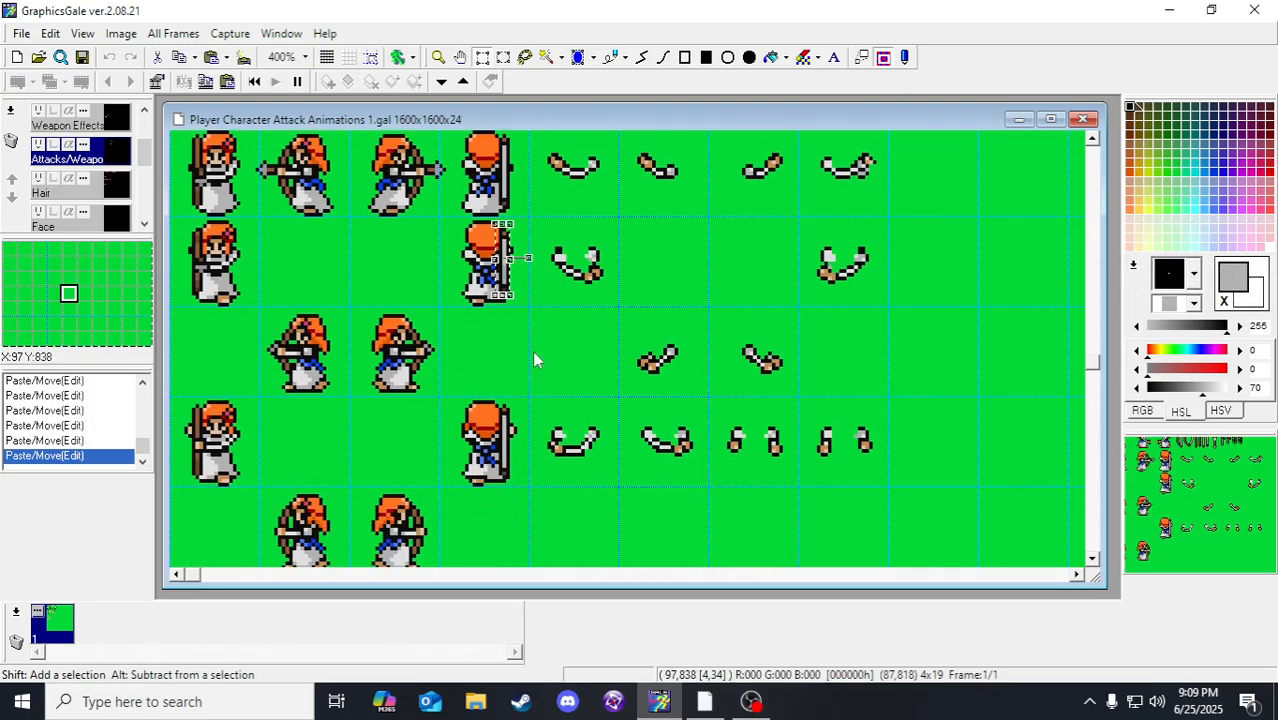
pyautogui.click(571, 362)
# Step: Move all the back-facing sprites' bows from the attacks/weapons layer to the reference layer, beneath the bodies
pyautogui.scroll(2, 450, 300)
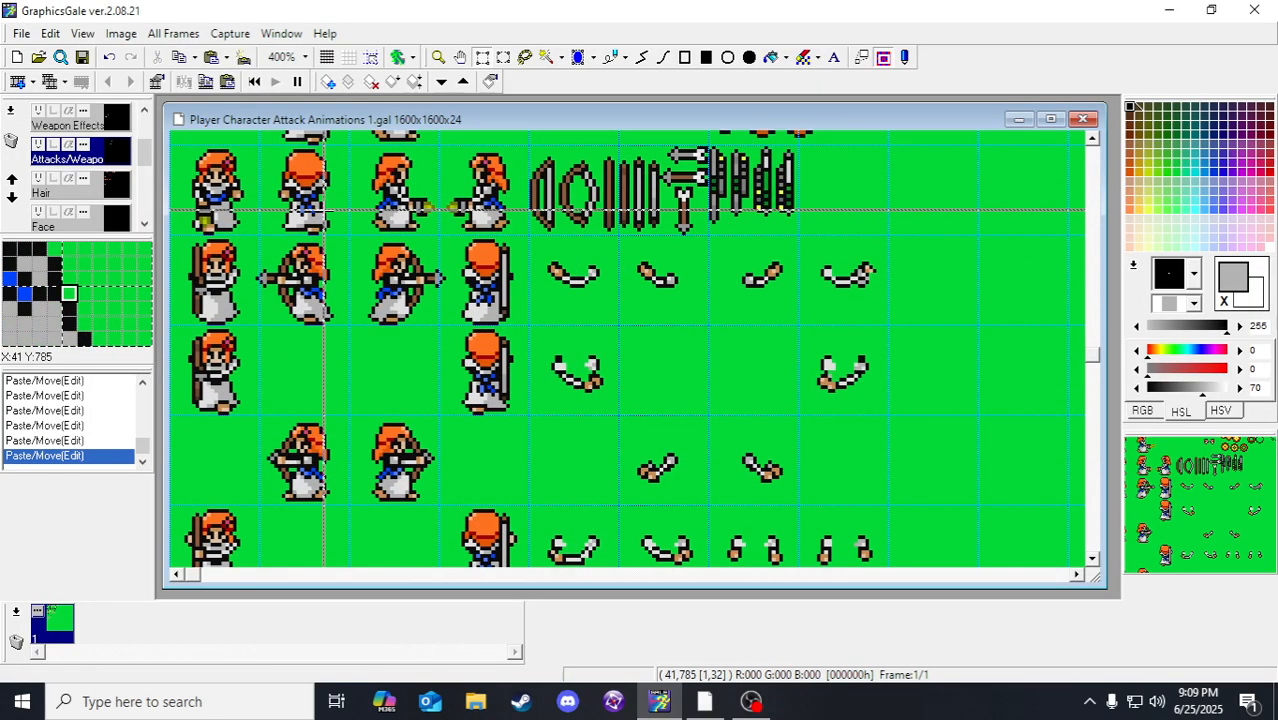
pyautogui.moveTo(496, 236); pyautogui.dragTo(519, 457)
pyautogui.scroll(-3, 511, 440)
pyautogui.press('Delete')
pyautogui.click(533, 448)
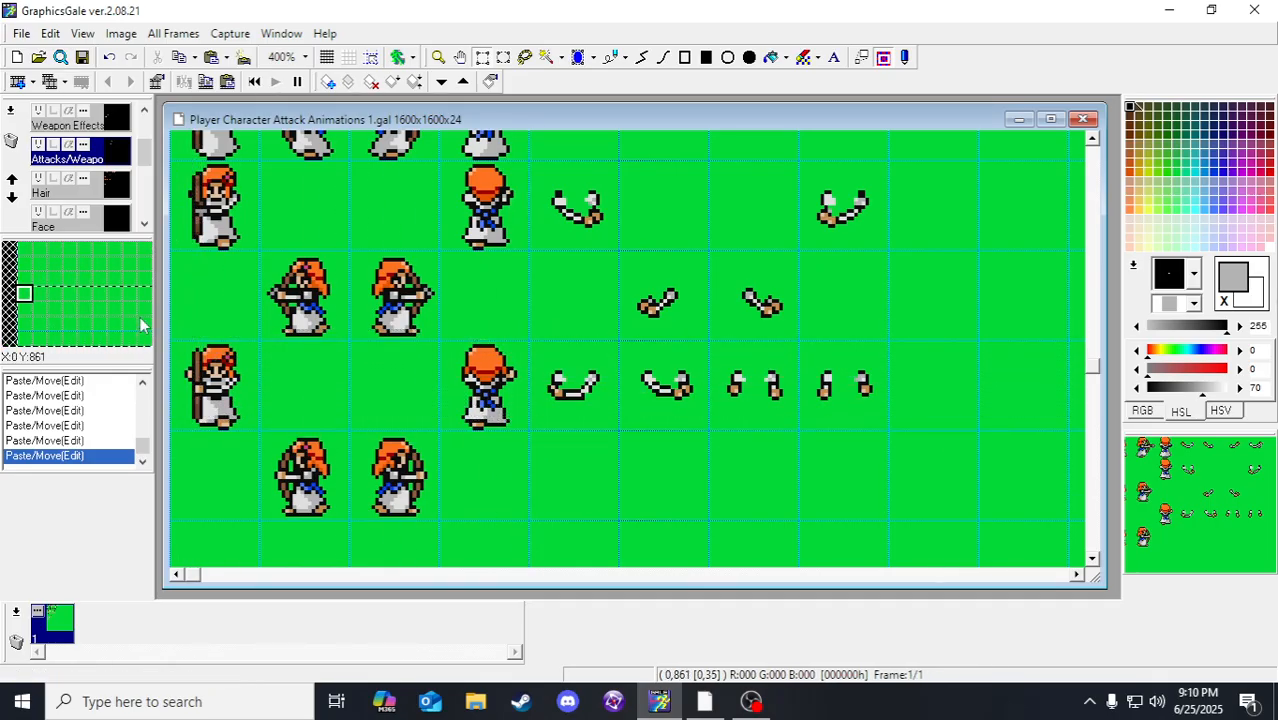
pyautogui.scroll(-4, 90, 205)
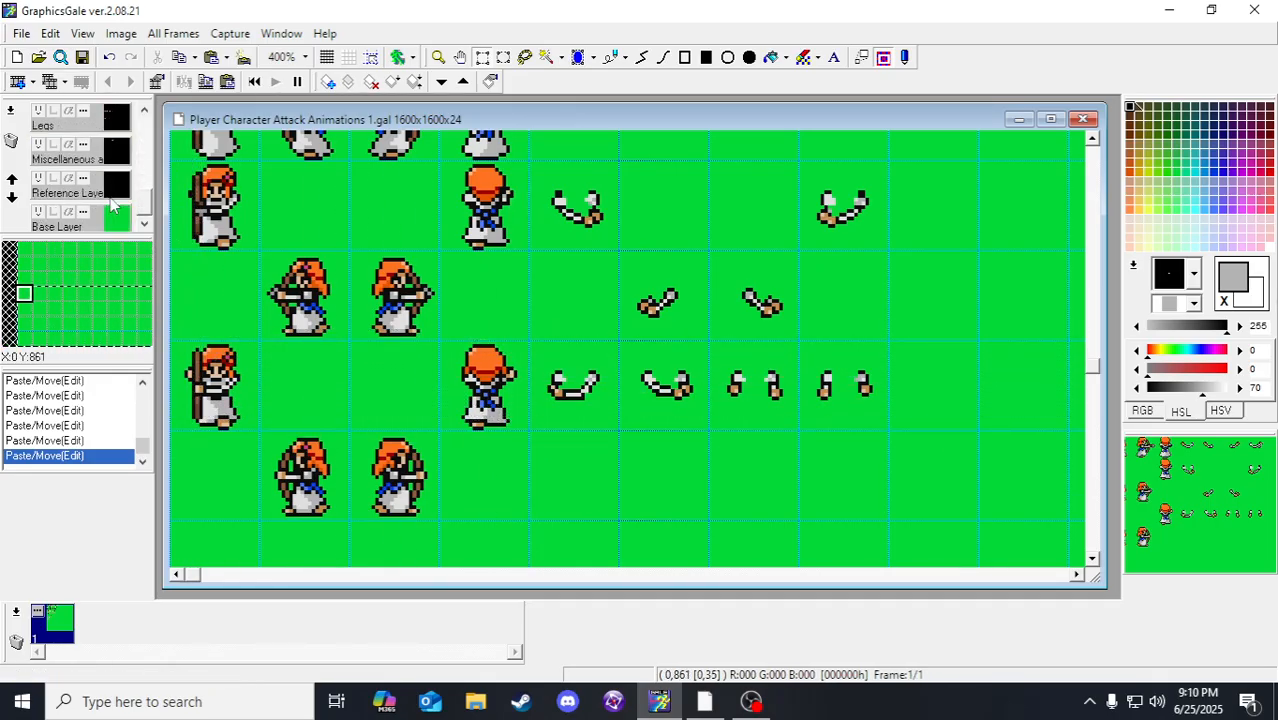
pyautogui.click(119, 186)
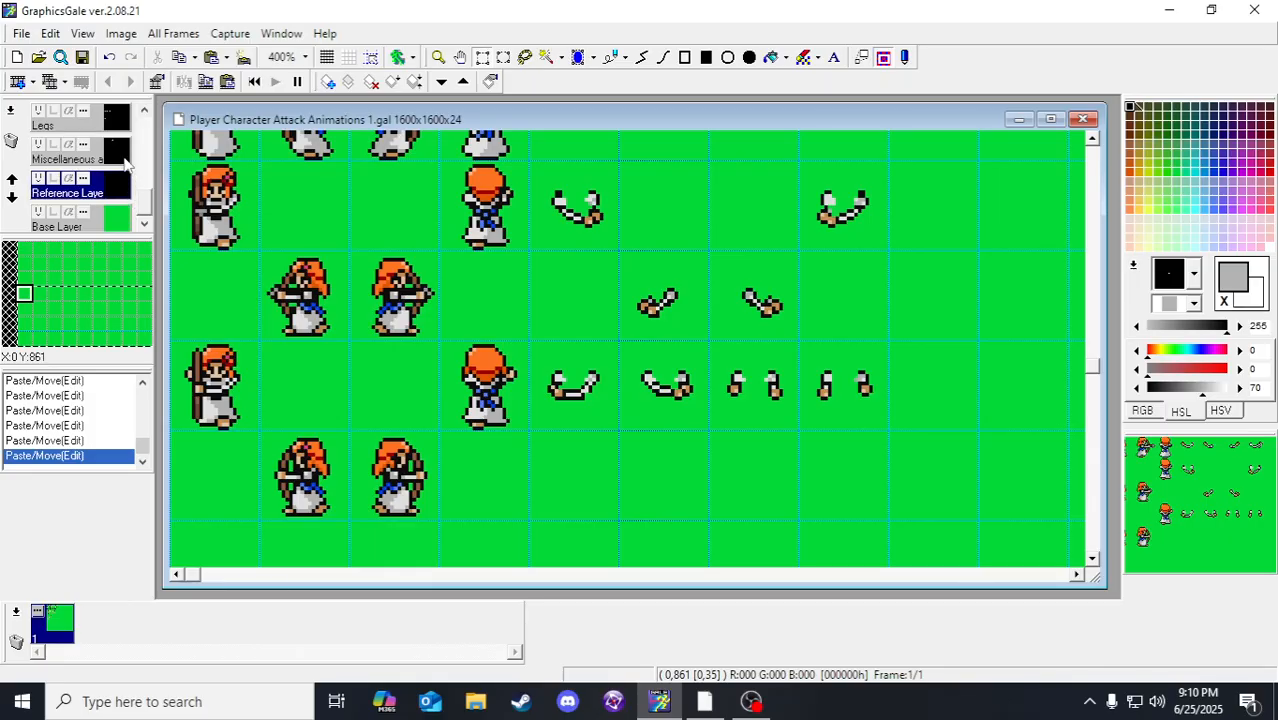
pyautogui.hotkey('ctrl', 'v')
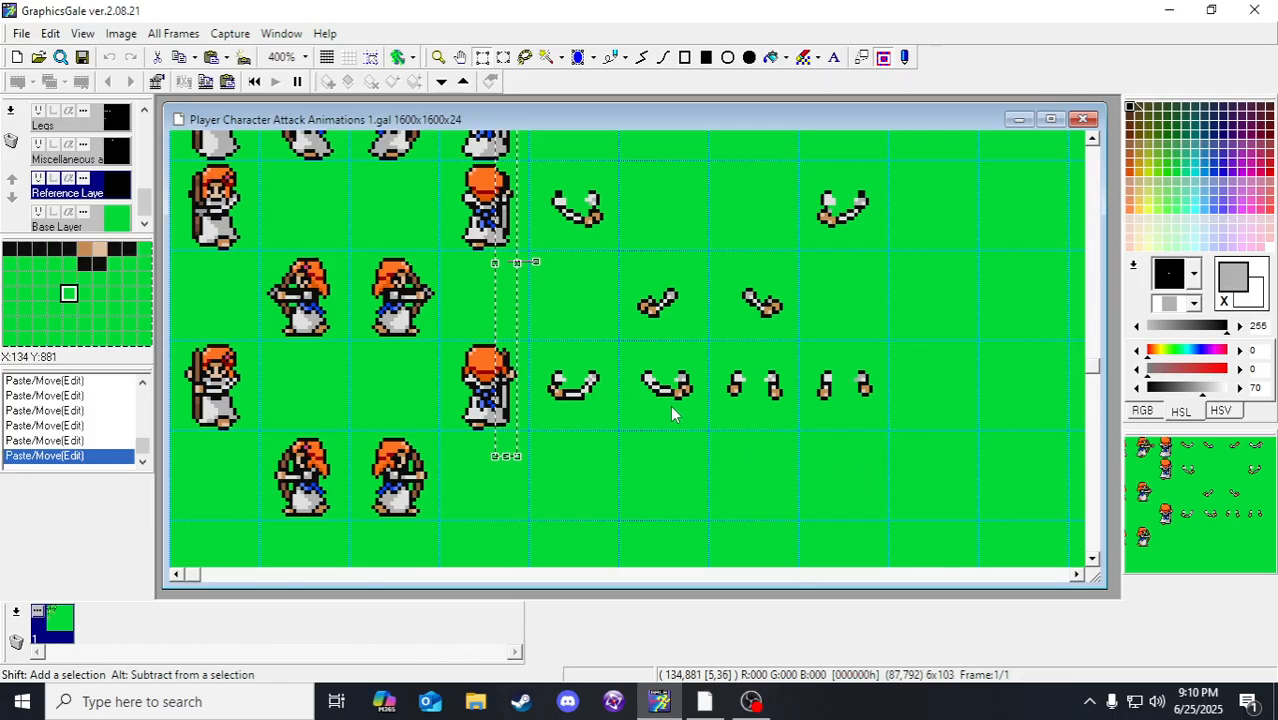
# Step: Shift the moved bows up two pixels on the reference layer
pyautogui.scroll(3, 670, 405)
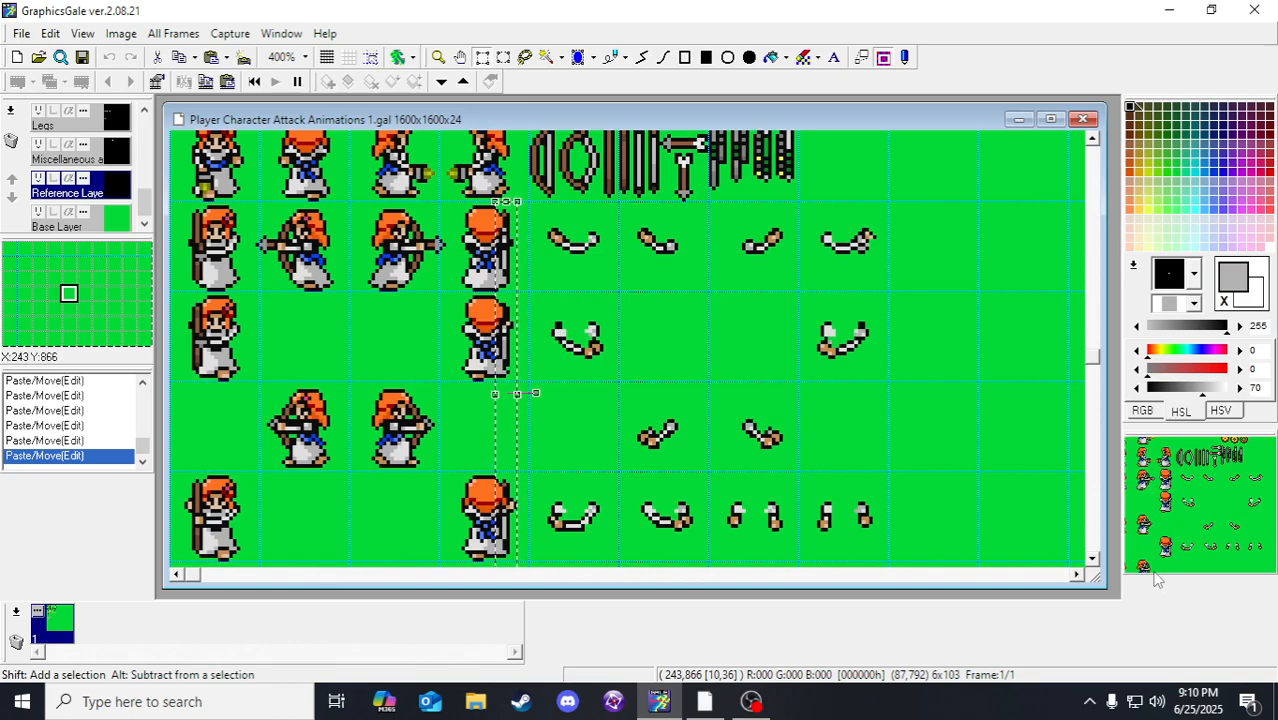
pyautogui.moveTo(1146, 505); pyautogui.dragTo(1152, 522)
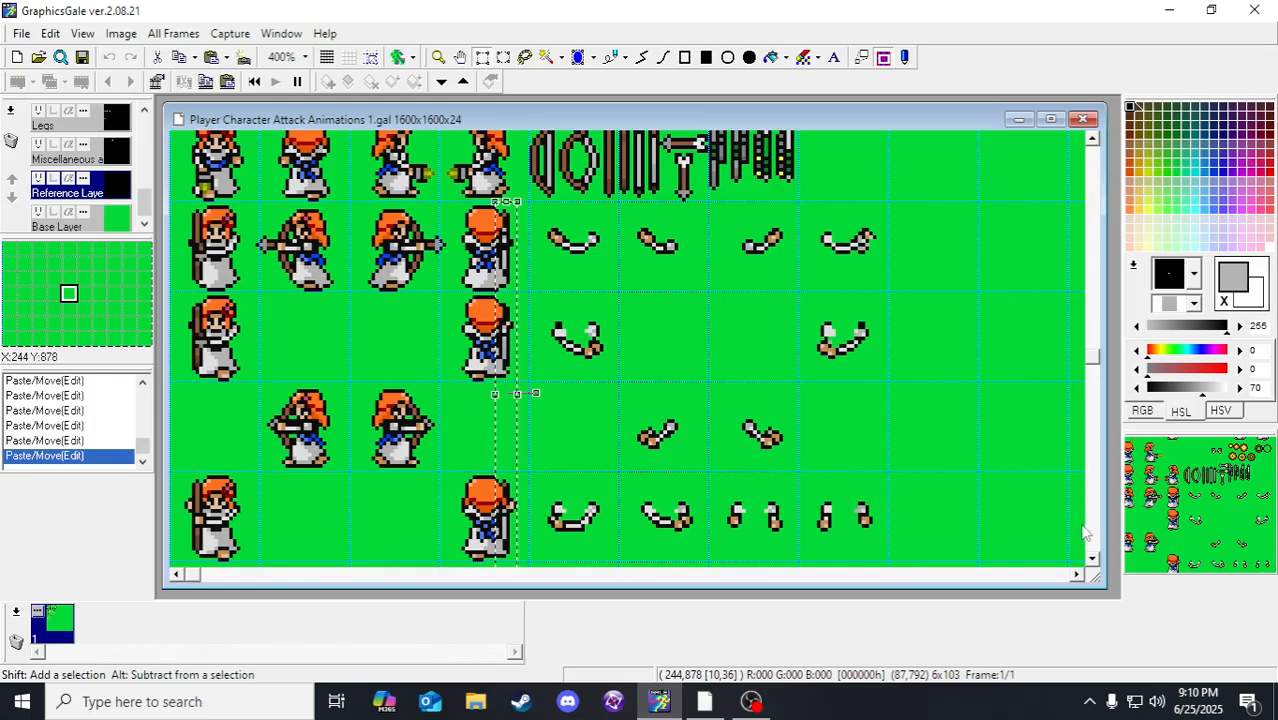
pyautogui.scroll(1, 573, 366)
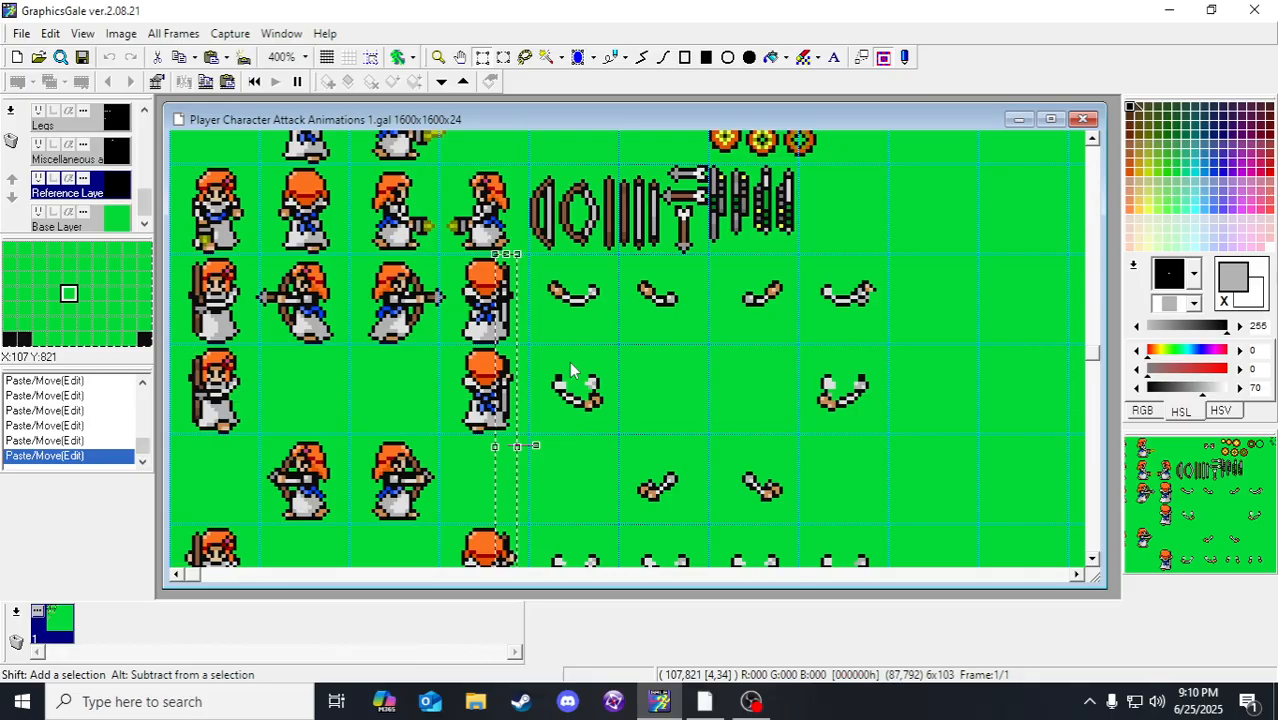
pyautogui.press('Up')
pyautogui.press('Up')
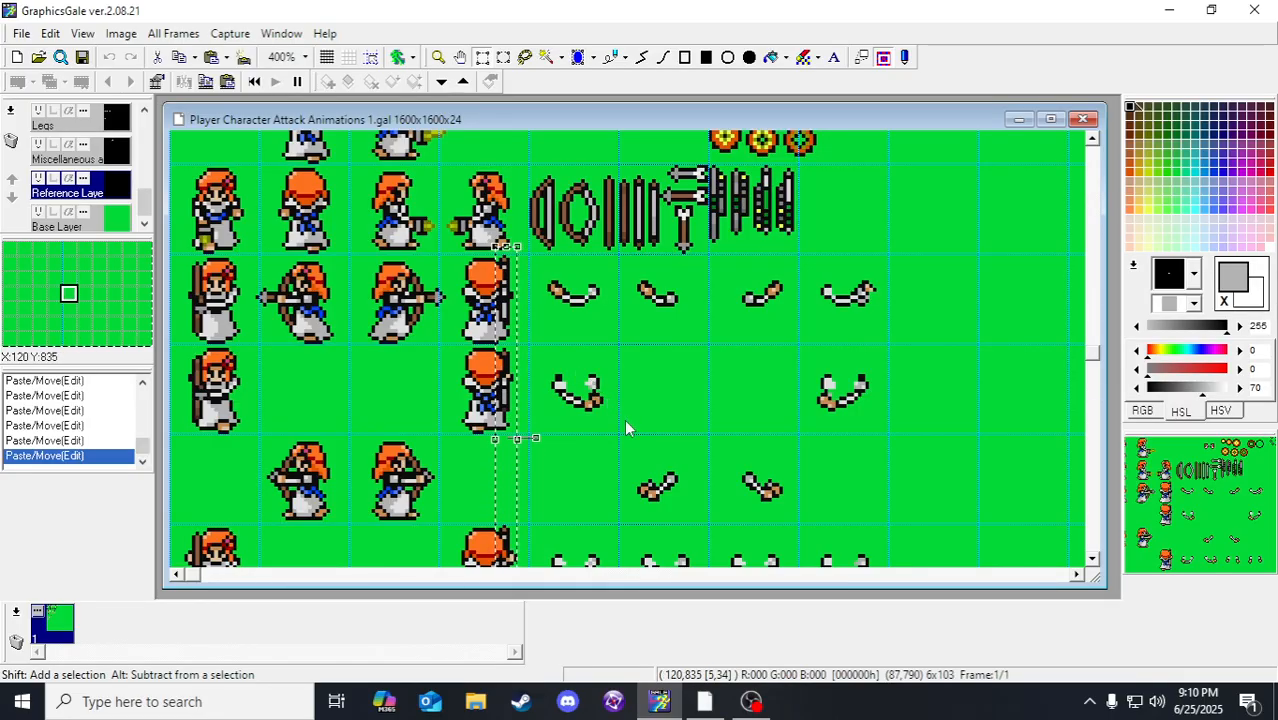
# Step: Examine the back-facing bows' placement in the preview and at 700% zoom, then clear the selection
pyautogui.scroll(2, 1201, 535)
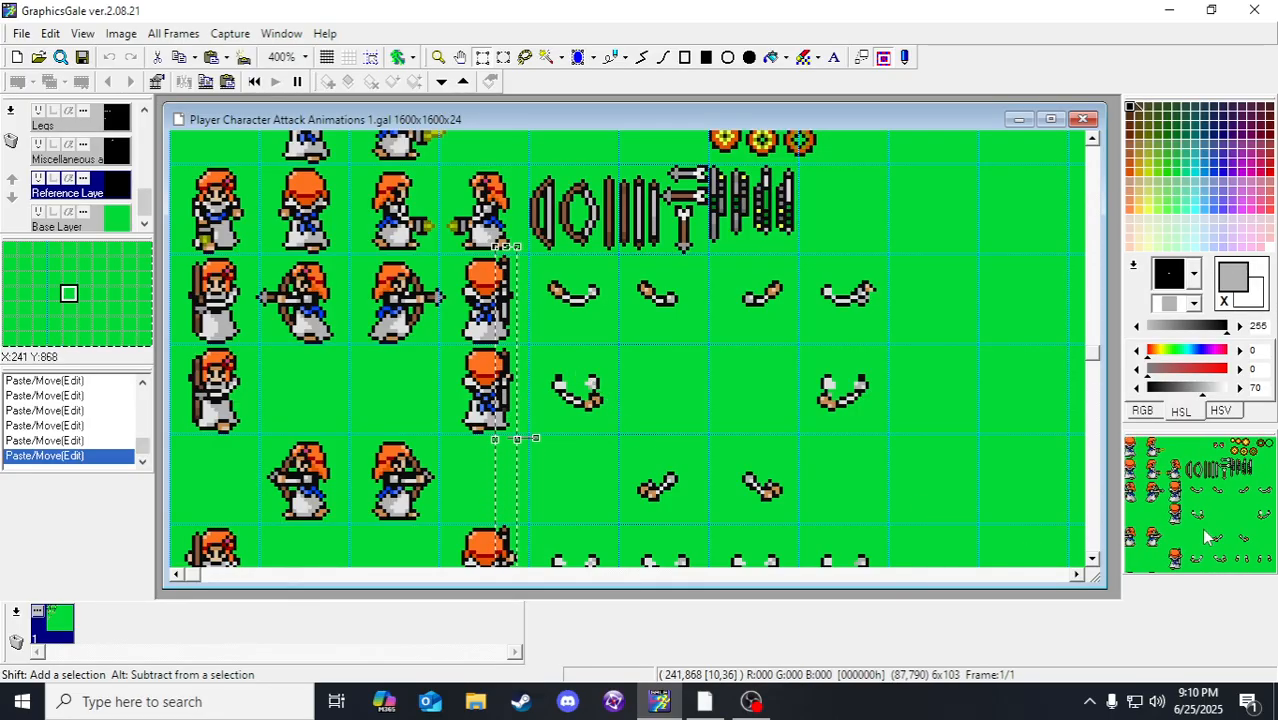
pyautogui.moveTo(1205, 537); pyautogui.dragTo(1206, 537)
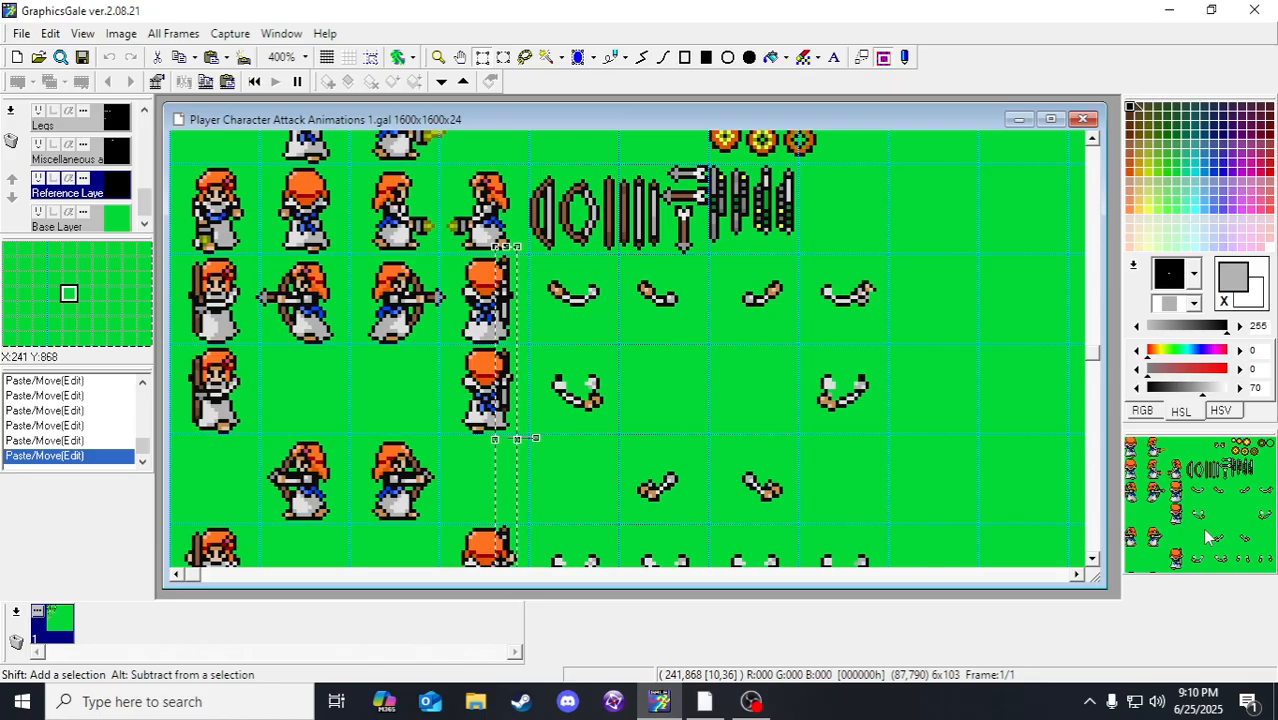
pyautogui.moveTo(1205, 530)
pyautogui.mouseDown()
pyautogui.moveTo(1194, 485)
pyautogui.moveTo(1228, 520)
pyautogui.mouseUp()
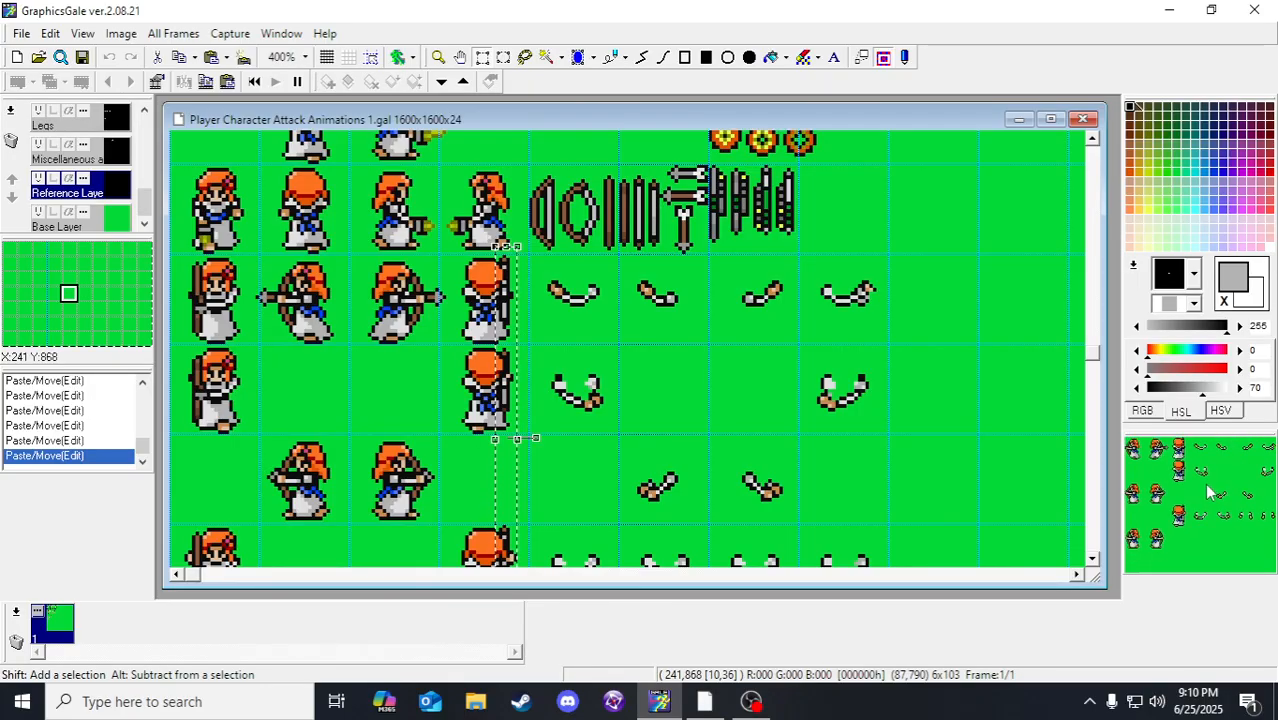
pyautogui.scroll(-1, 840, 503)
pyautogui.scroll(-1, 828, 503)
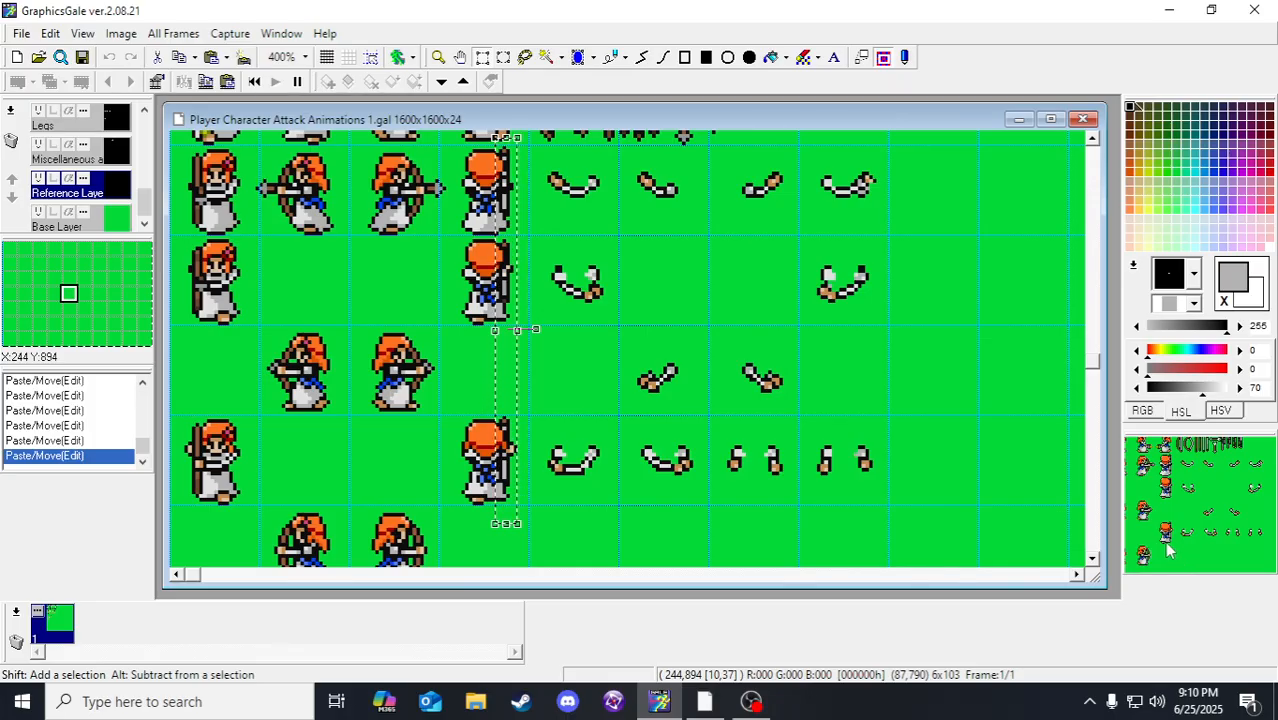
pyautogui.scroll(1, 1166, 544)
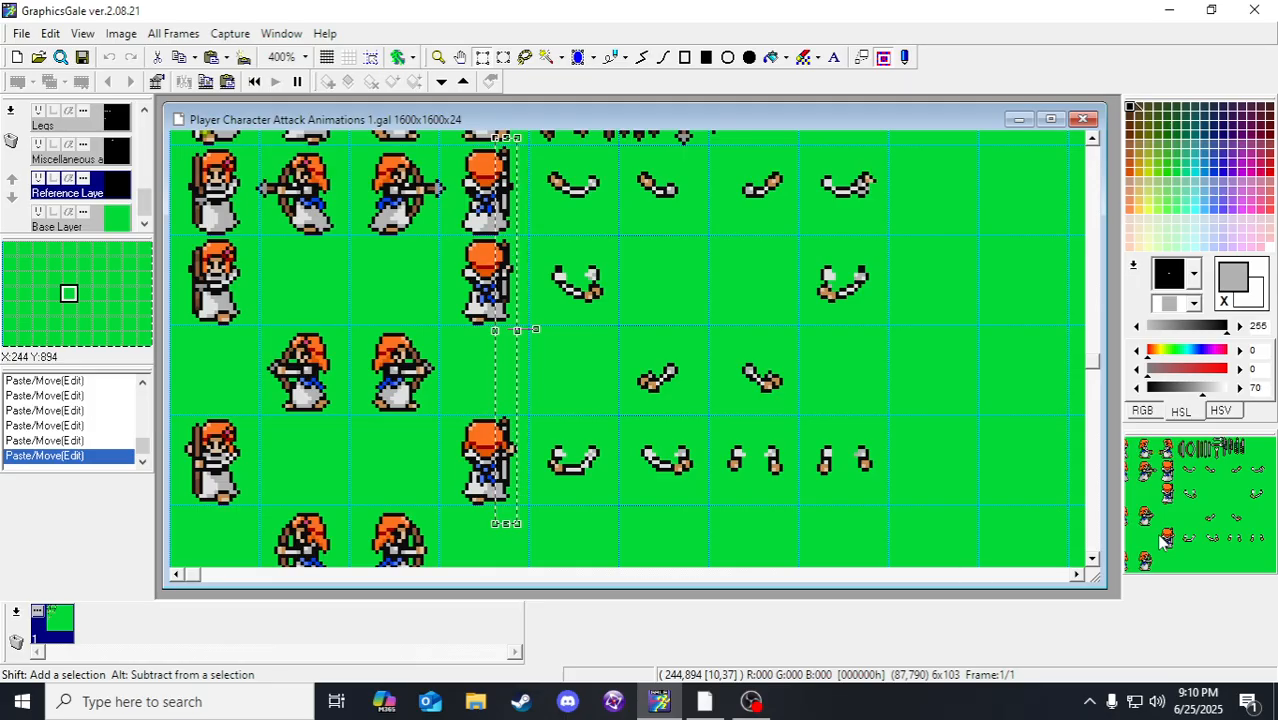
pyautogui.scroll(1, 1166, 544)
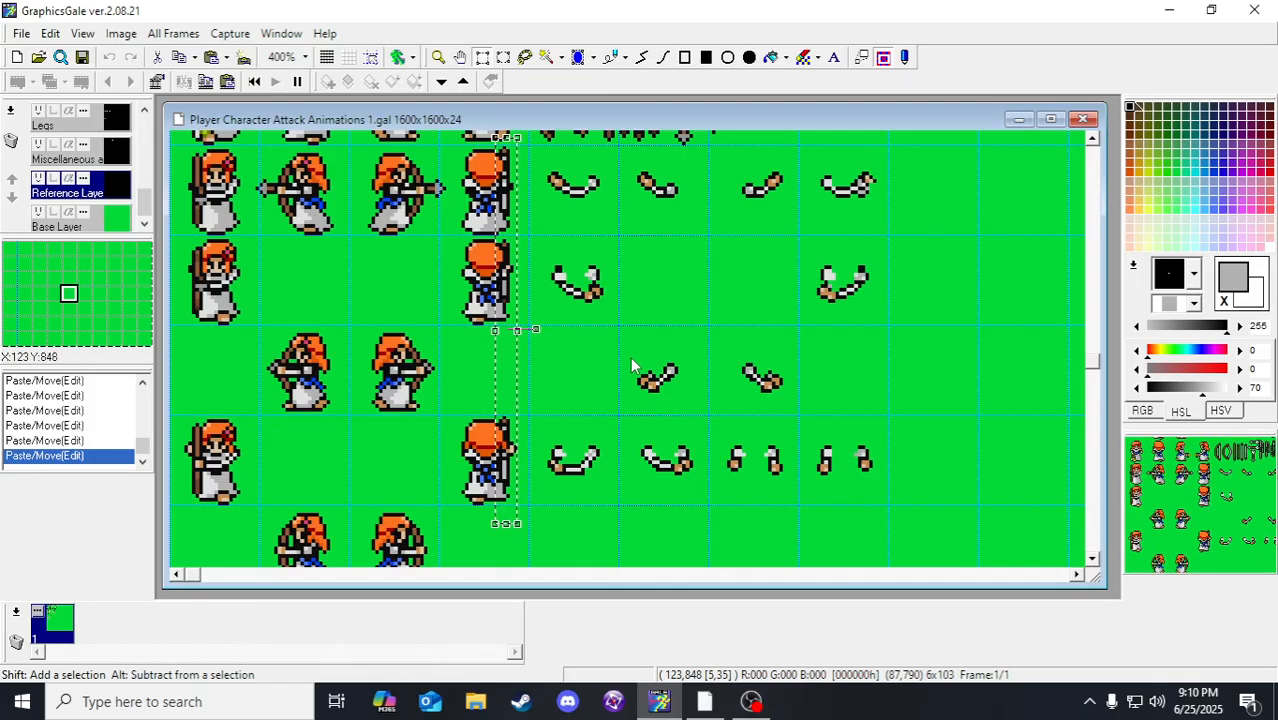
pyautogui.scroll(1, 522, 379)
pyautogui.click(437, 59)
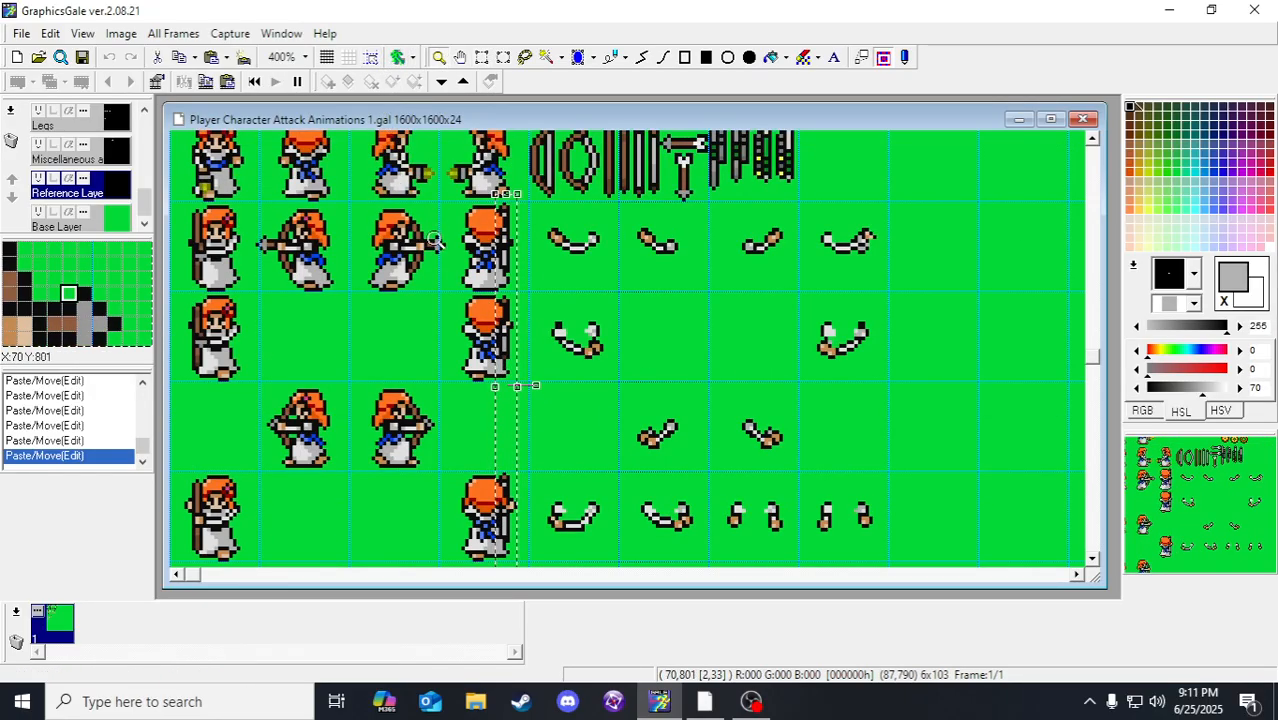
pyautogui.scroll(4, 428, 234)
pyautogui.scroll(-1, 650, 323)
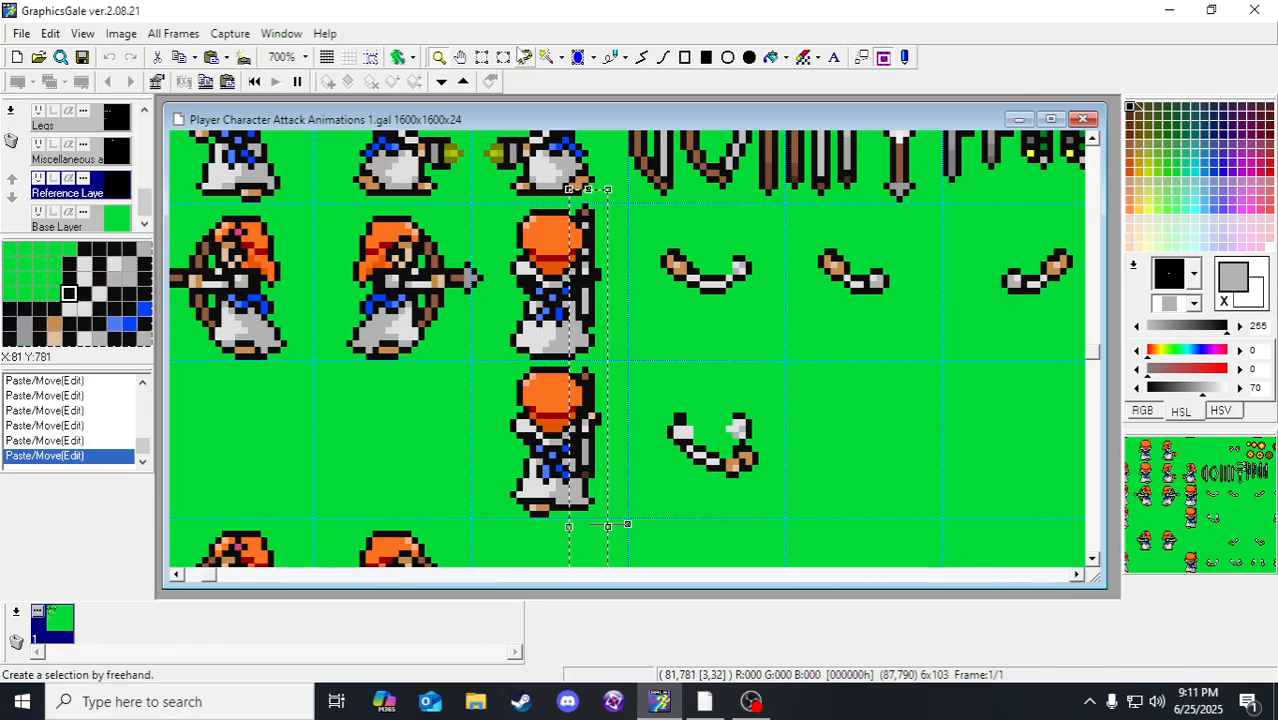
pyautogui.scroll(-1, 430, 280)
pyautogui.scroll(3, 113, 200)
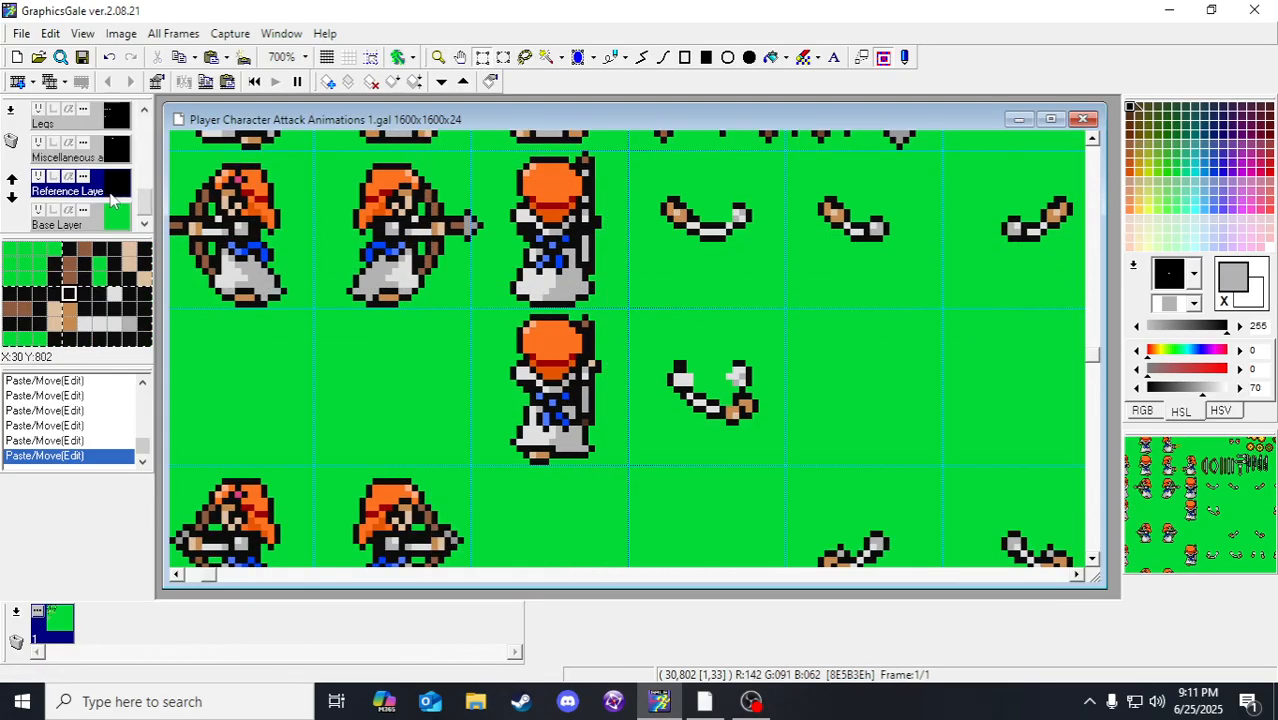
# Step: Switch to the layer for arms behind the body and inspect the back-facing sprites' arms against their bows
pyautogui.click(119, 198)
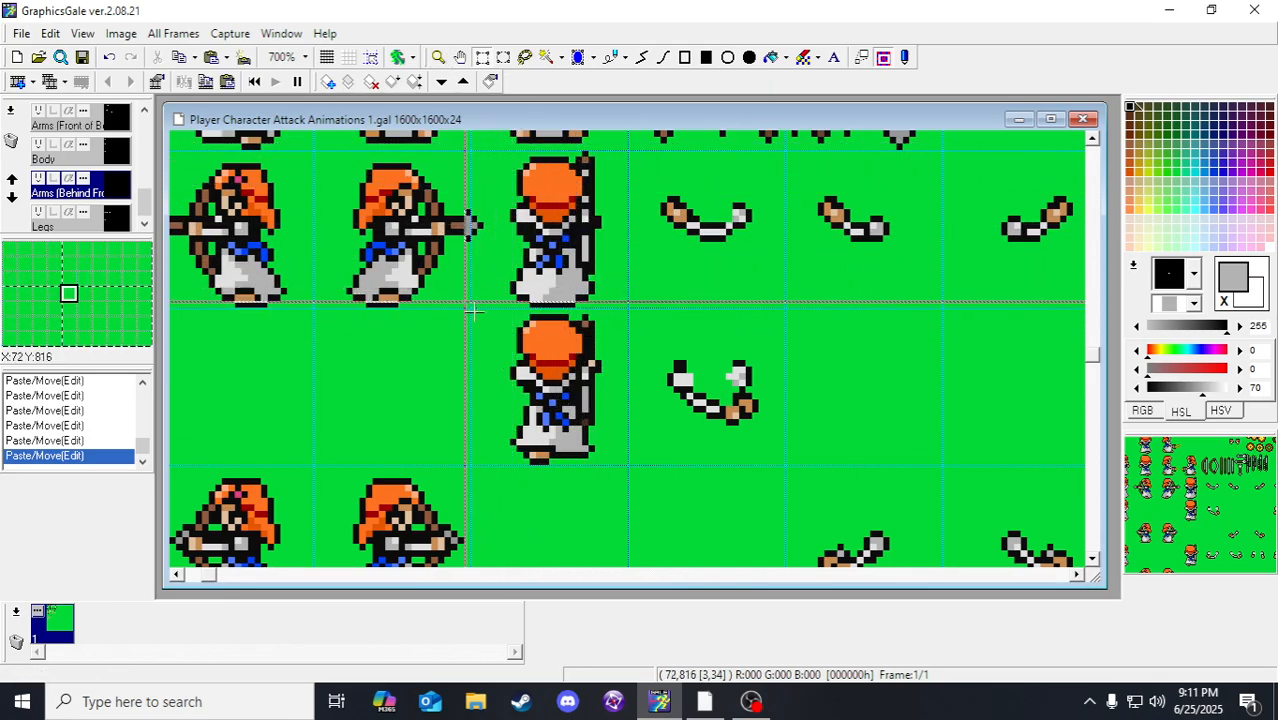
pyautogui.scroll(-3, 518, 283)
pyautogui.scroll(3, 518, 290)
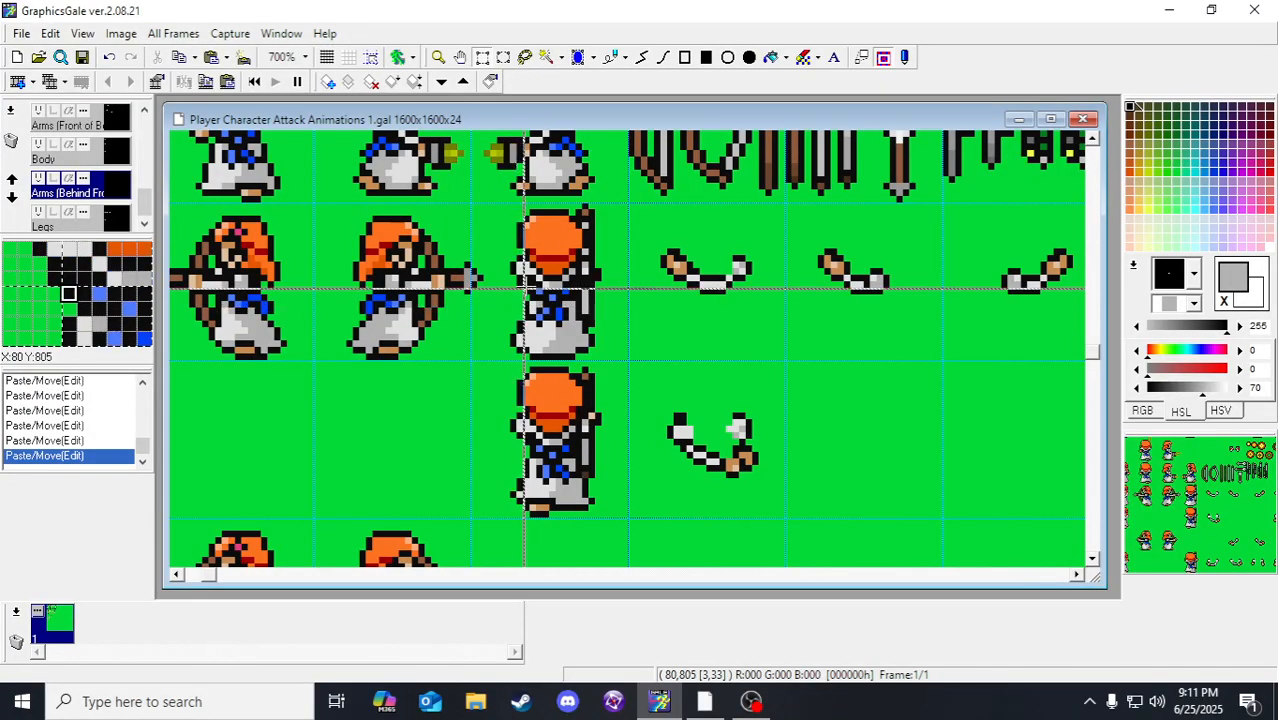
pyautogui.scroll(-2, 520, 283)
pyautogui.scroll(2, 515, 280)
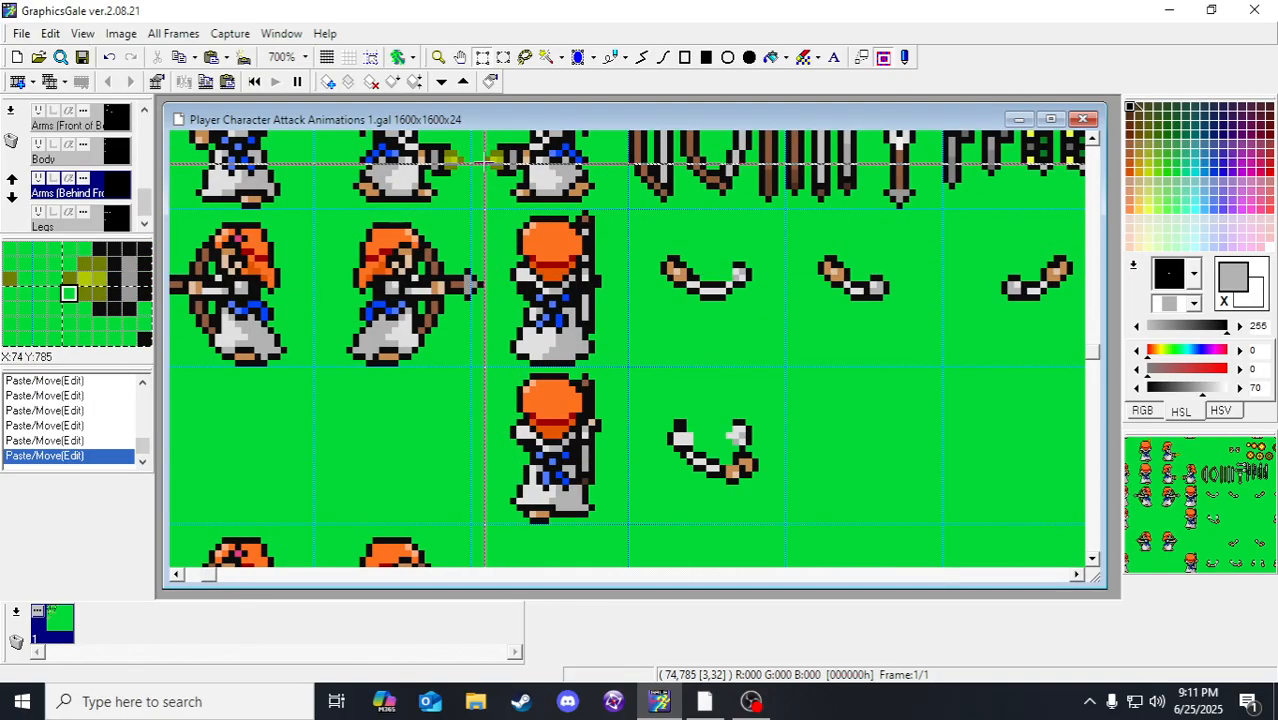
pyautogui.scroll(-1, 648, 260)
pyautogui.scroll(1, 648, 260)
pyautogui.scroll(-4, 648, 260)
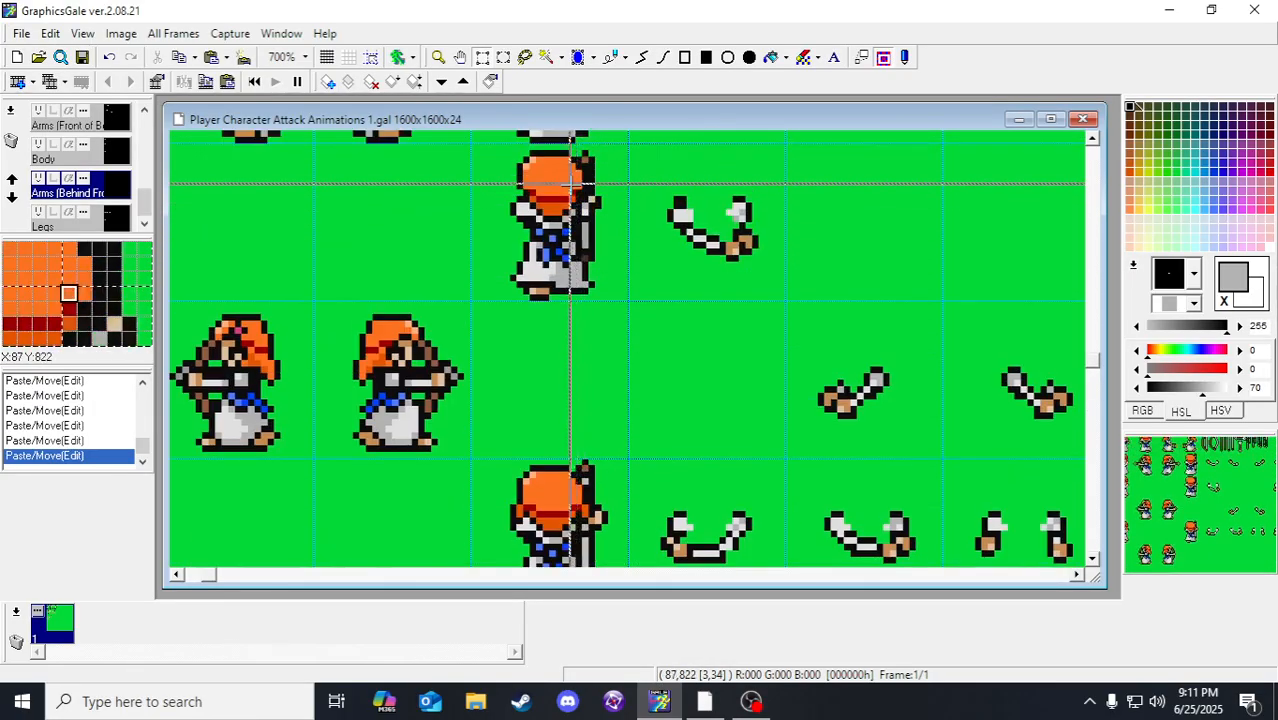
# Step: On the behind-body arms layer, copy the first back-facing bow sprite's arms onto the back-facing sprite directly below, snapped to the 24x24 grid
pyautogui.scroll(1, 648, 260)
pyautogui.scroll(-4, 488, 252)
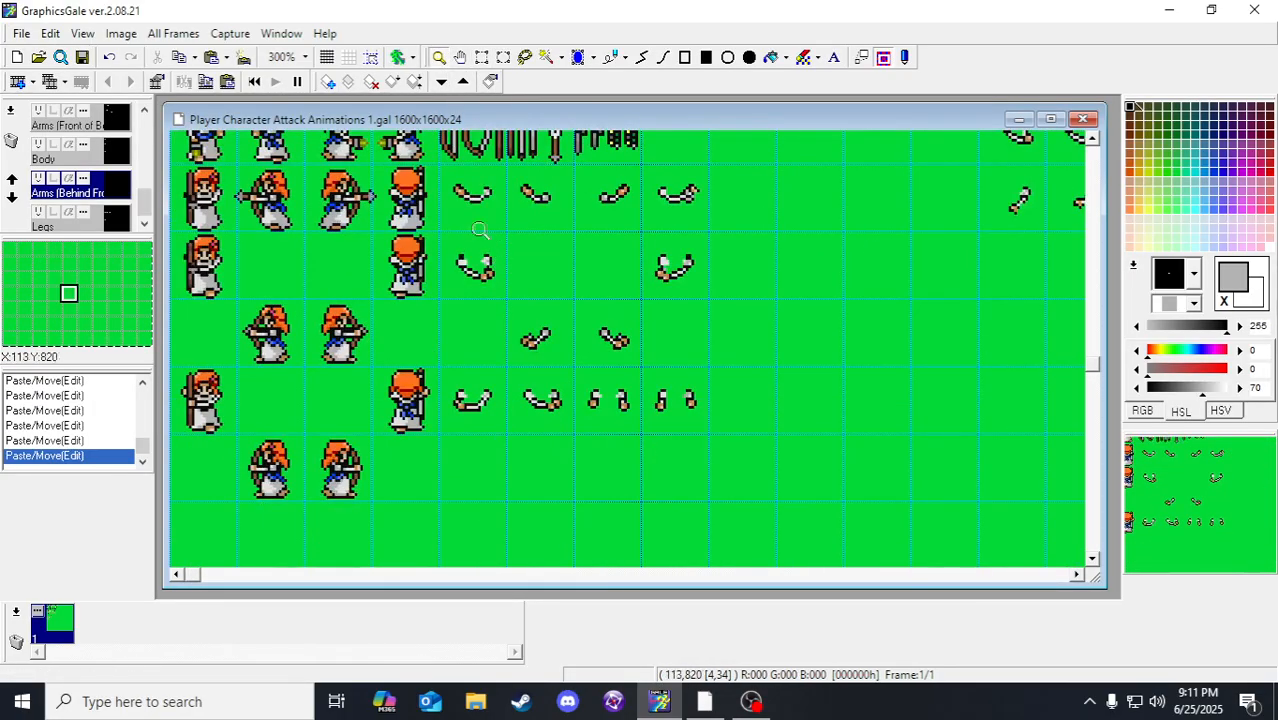
pyautogui.click(482, 57)
pyautogui.click(371, 57)
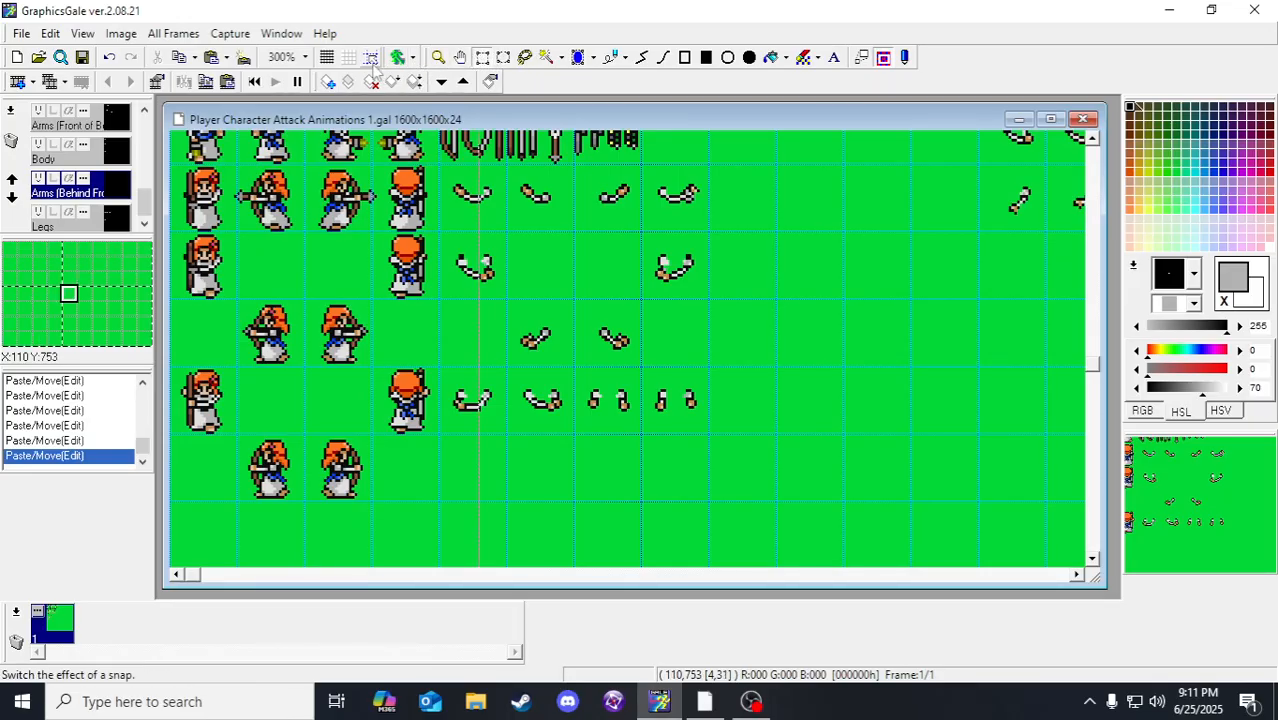
pyautogui.moveTo(414, 259); pyautogui.dragTo(385, 420)
pyautogui.moveTo(400, 312)
pyautogui.mouseDown()
pyautogui.moveTo(433, 474)
pyautogui.moveTo(472, 451)
pyautogui.moveTo(390, 470)
pyautogui.mouseUp()
pyautogui.scroll(-1, 452, 470)
pyautogui.rightClick(456, 451)
pyautogui.scroll(2, 450, 437)
pyautogui.rightClick(436, 462)
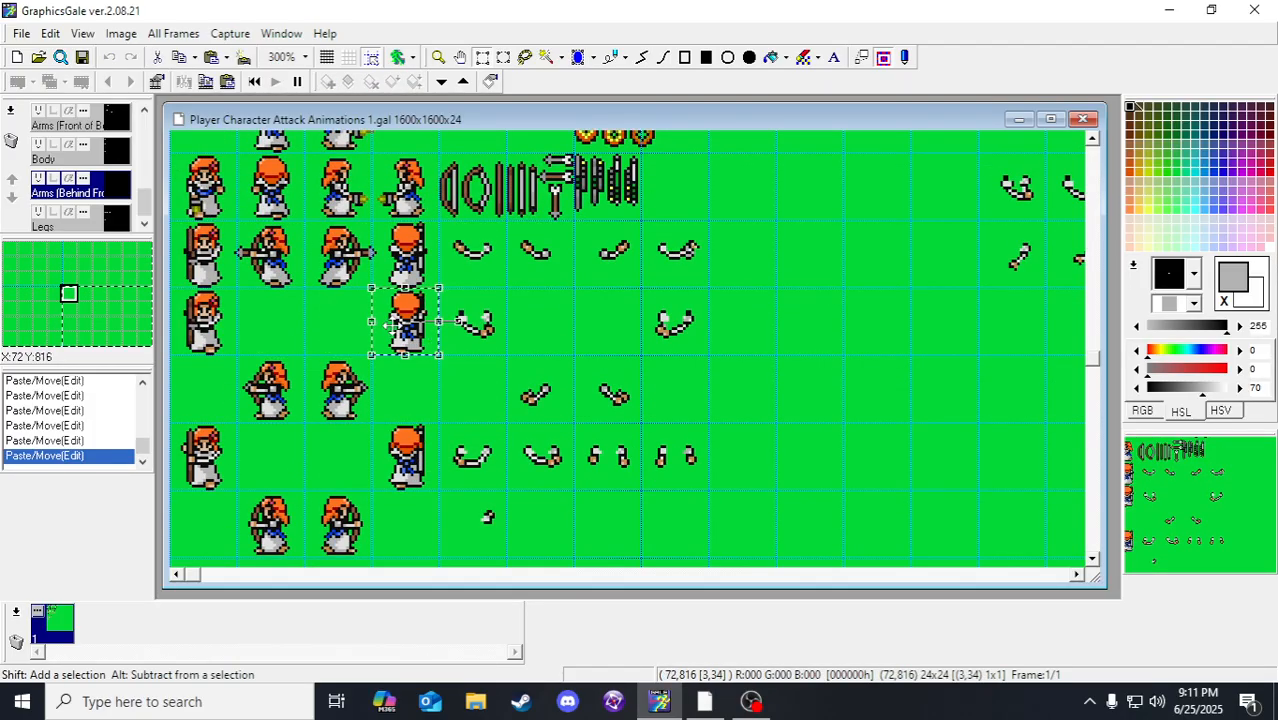
# Step: Place the same behind-body arms on the lowest back-facing bow sprite and realign those of the middle one in their grid cells
pyautogui.moveTo(438, 428); pyautogui.dragTo(374, 487)
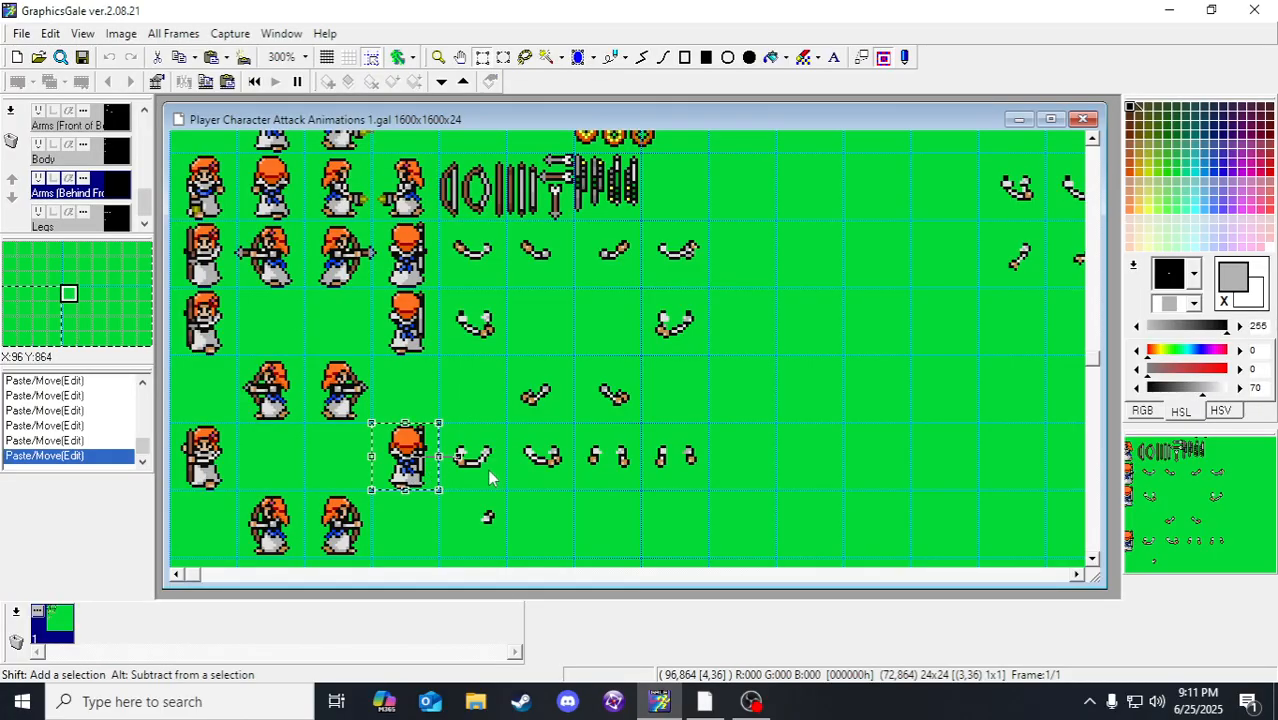
pyautogui.moveTo(1203, 551); pyautogui.dragTo(1210, 541)
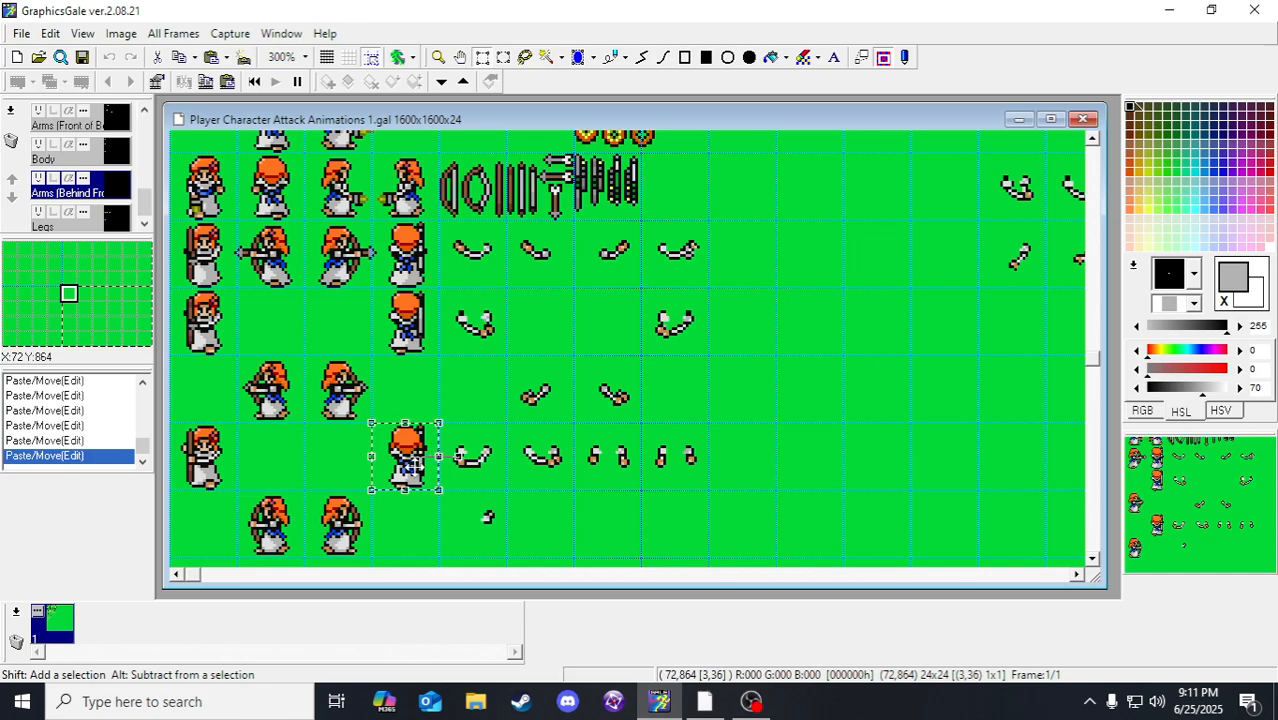
pyautogui.click(459, 508)
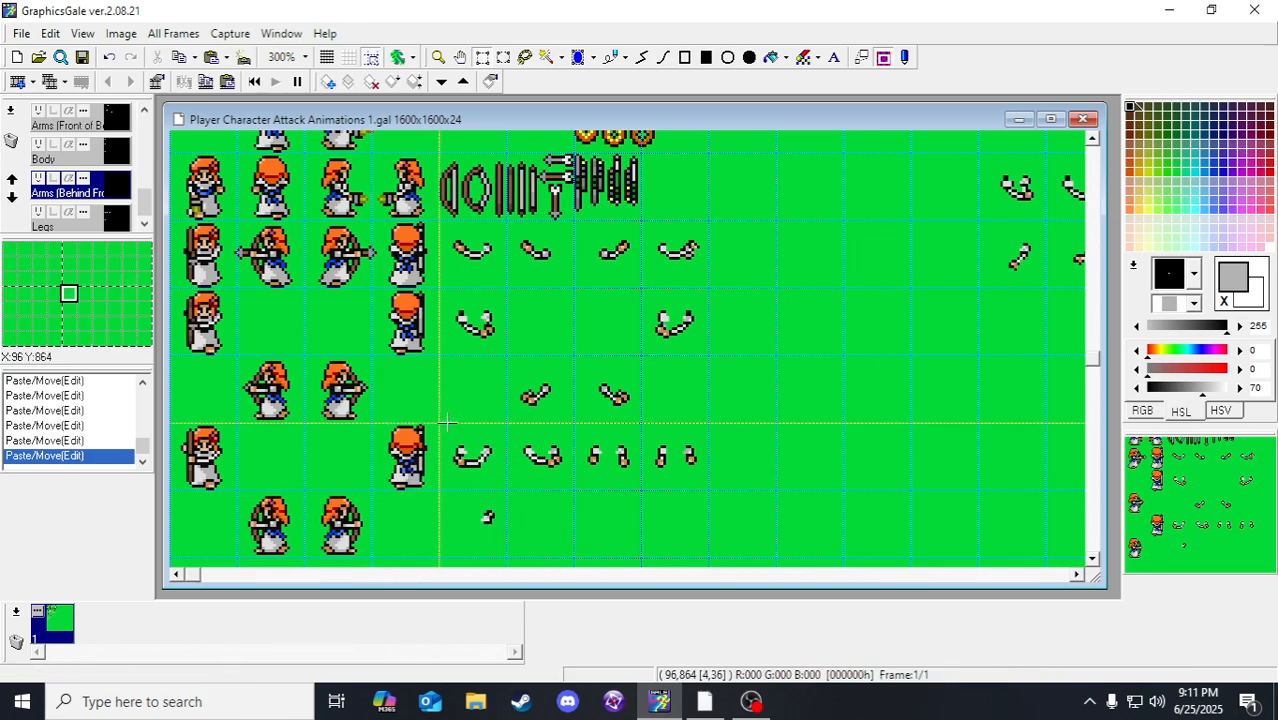
pyautogui.click(406, 264)
pyautogui.click(422, 304)
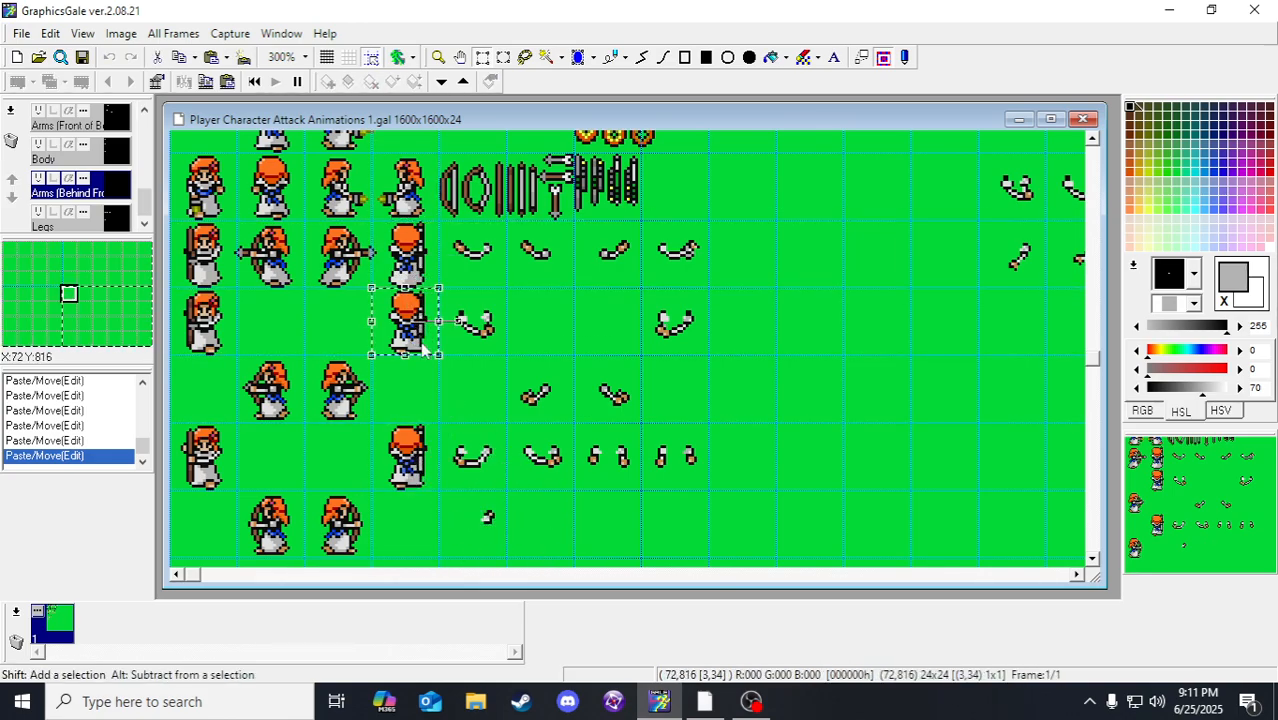
pyautogui.rightClick(423, 343)
# Step: Shift the 4x8-pixel right hand area of the middle back-facing sprite up one pixel on the behind-body arms layer
pyautogui.click(438, 57)
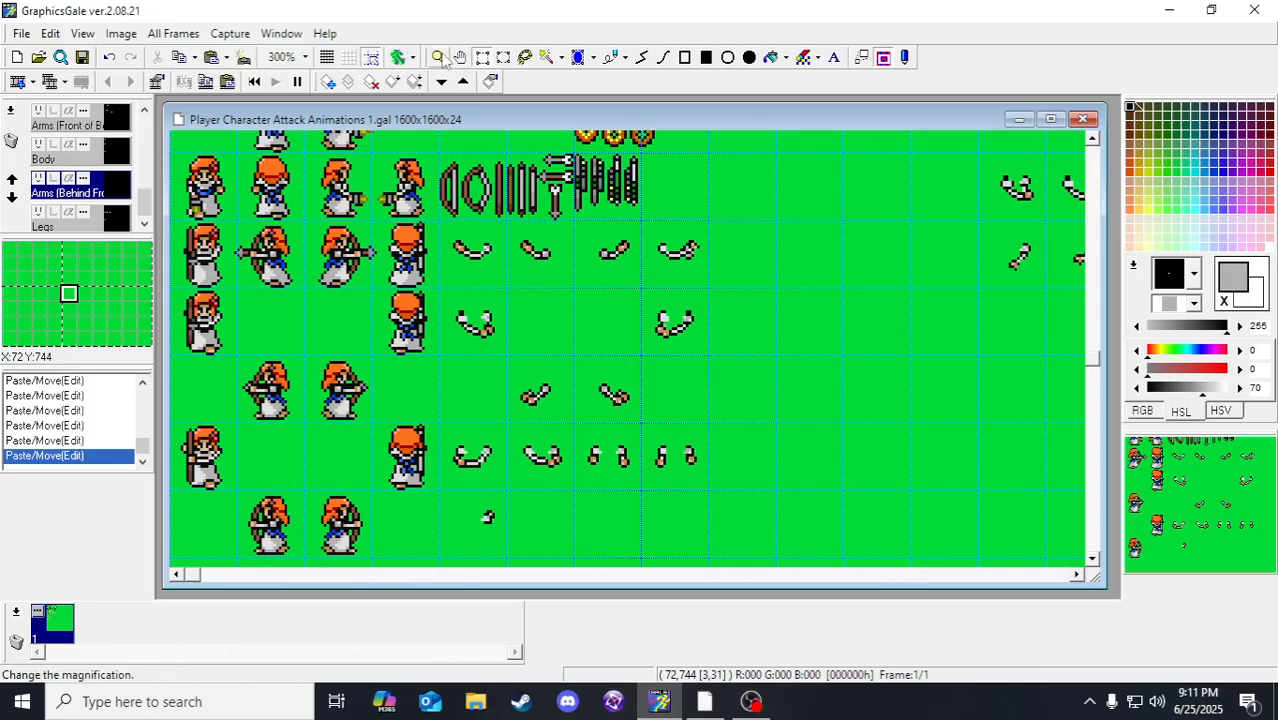
pyautogui.click(437, 346)
pyautogui.click(437, 346)
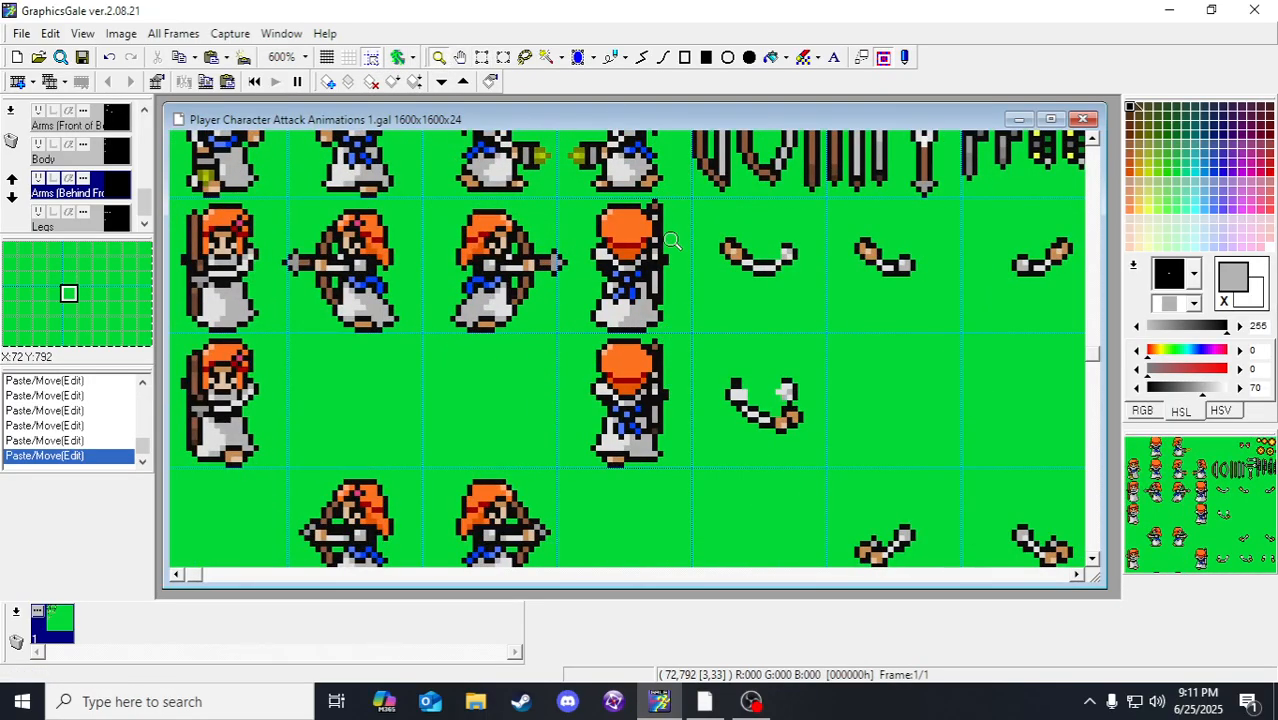
pyautogui.click(42, 187)
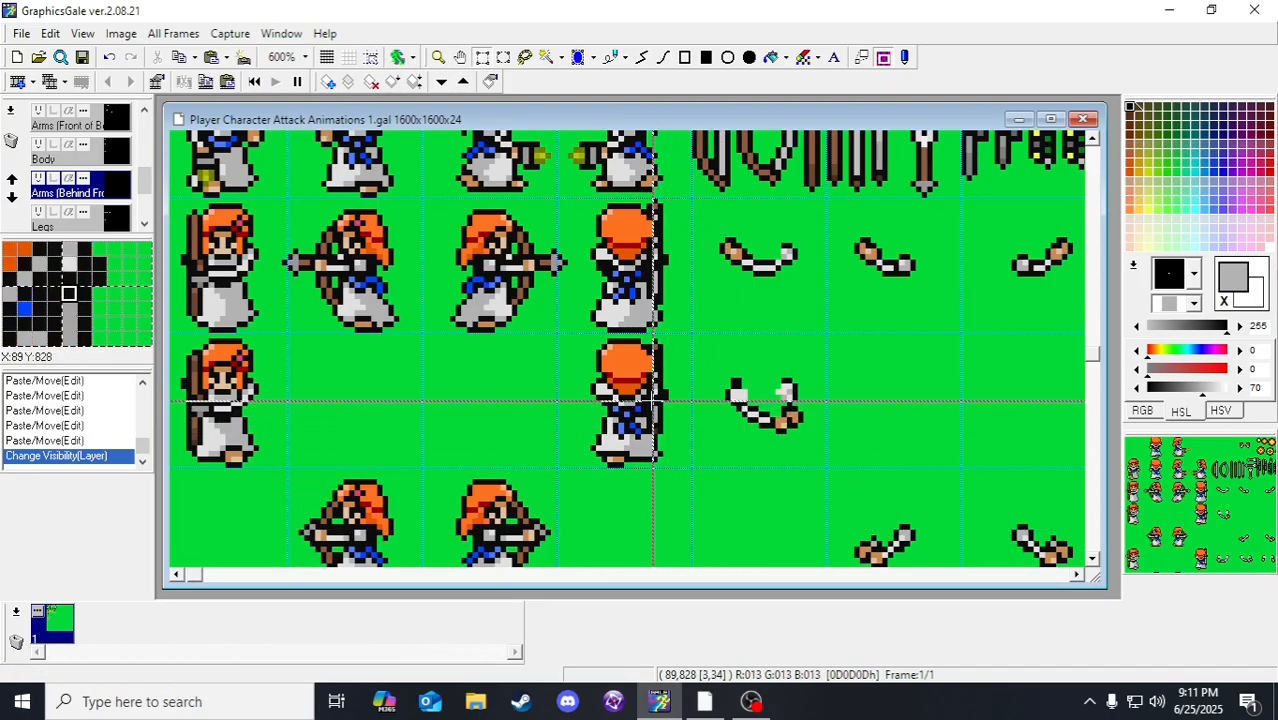
pyautogui.moveTo(655, 400); pyautogui.dragTo(682, 429)
pyautogui.press('Up')
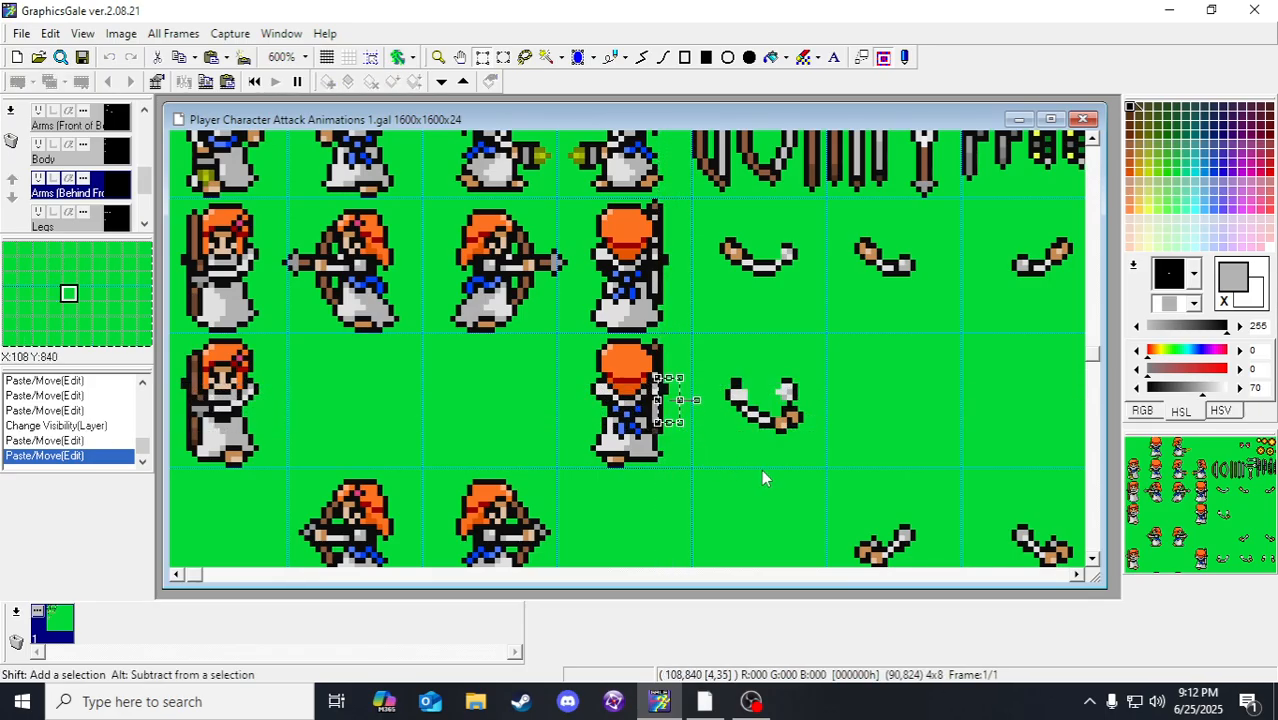
pyautogui.scroll(-4, 761, 469)
pyautogui.scroll(1, 749, 473)
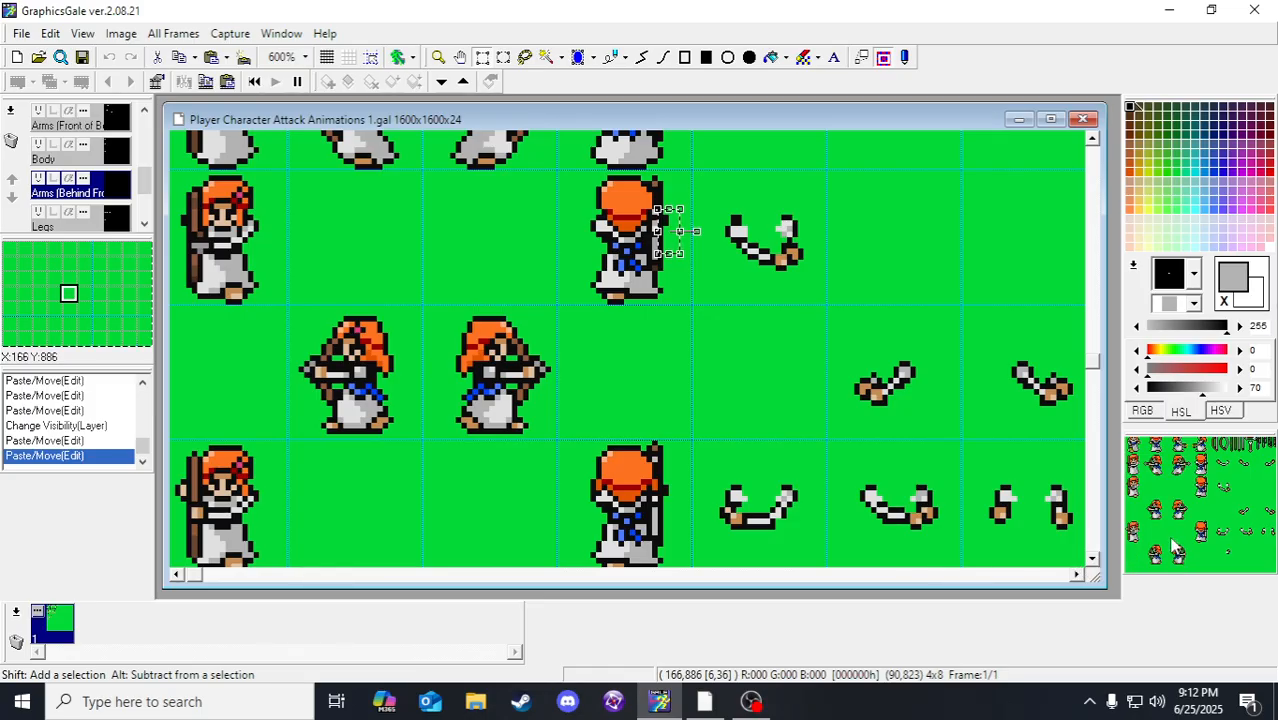
pyautogui.press('Down')
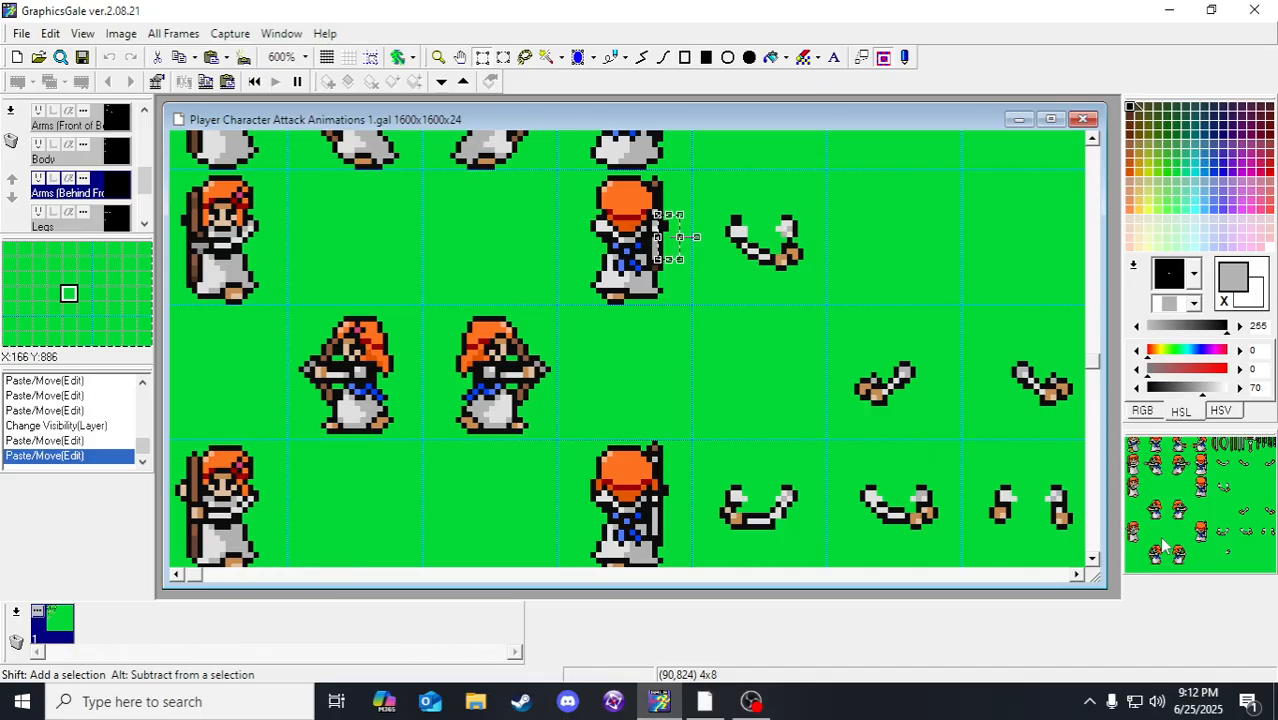
pyautogui.rightClick(1160, 543)
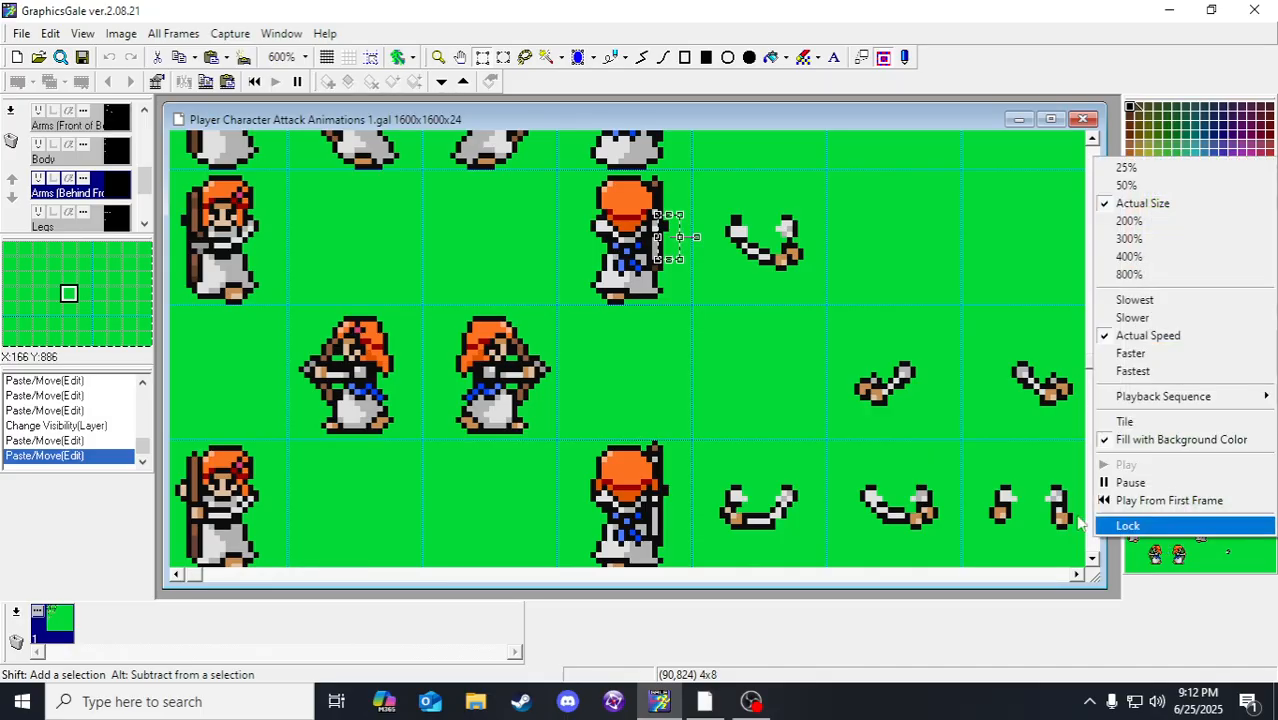
pyautogui.click(622, 361)
# Step: On the Legs layer, replace the upper back-facing bow sprites' legs with legs copied from the back-facing sprite in the row above
pyautogui.scroll(2, 701, 294)
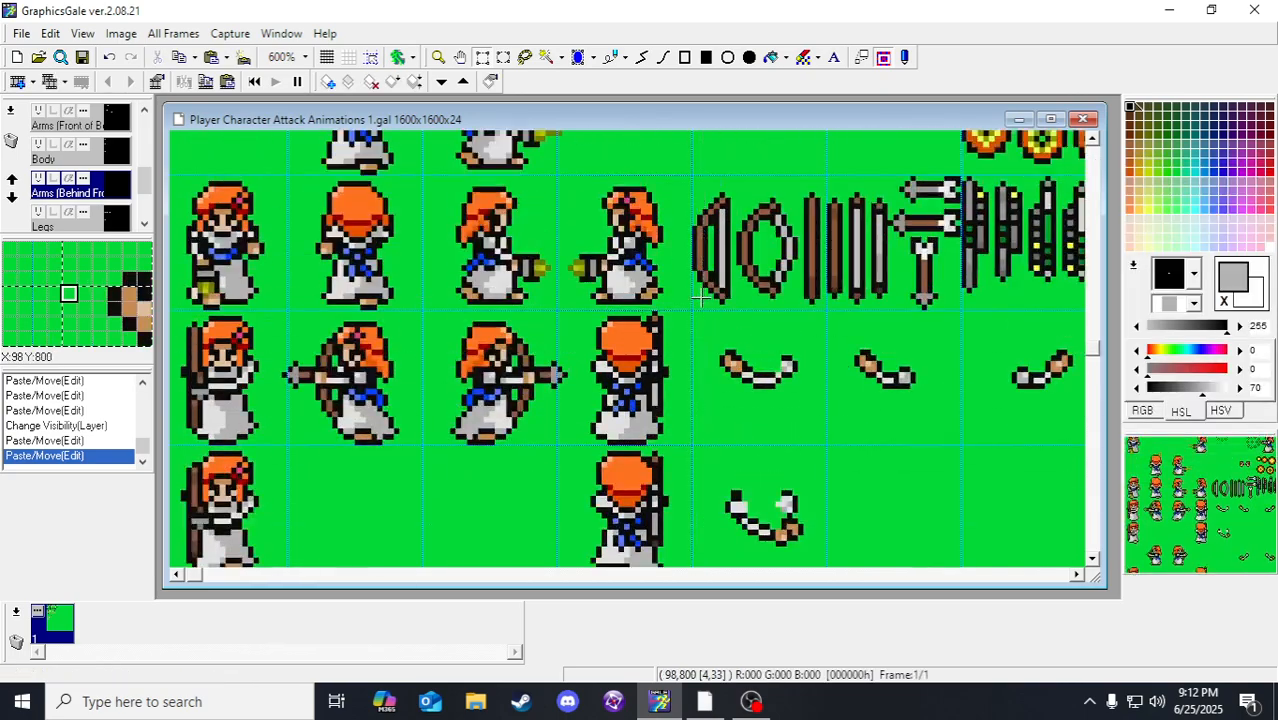
pyautogui.click(438, 57)
pyautogui.rightClick(574, 325)
pyautogui.rightClick(574, 325)
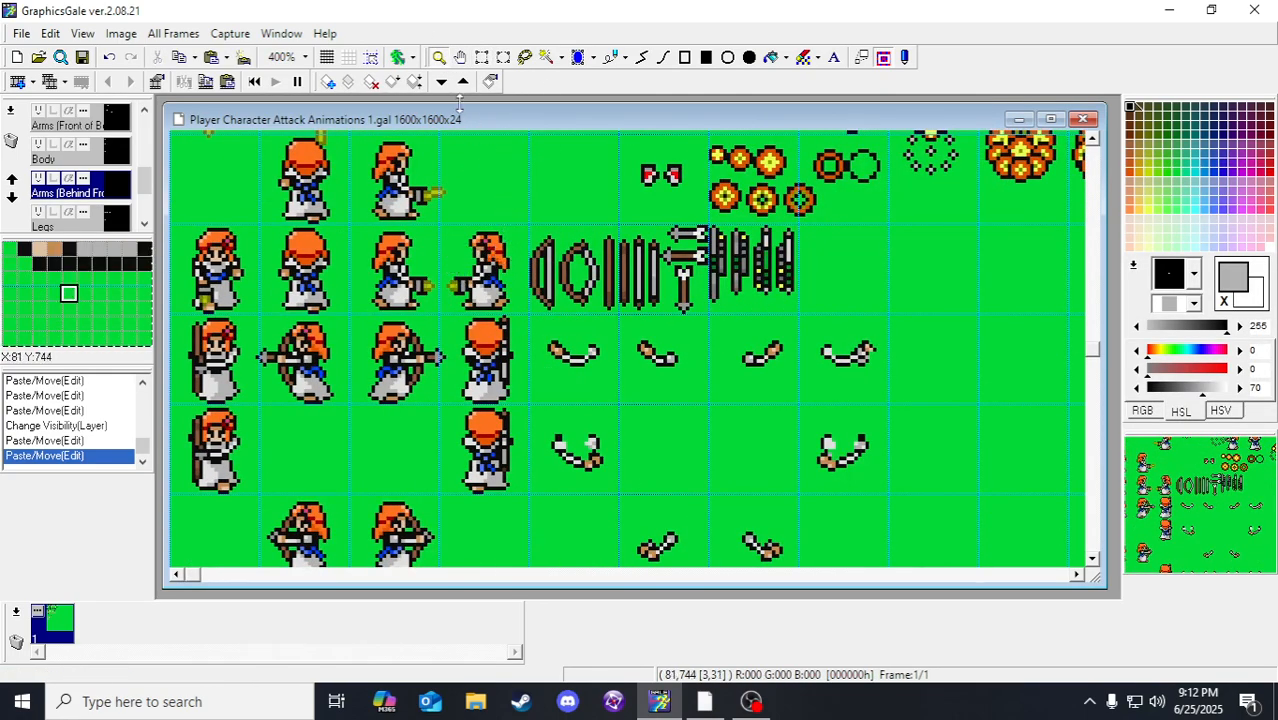
pyautogui.click(482, 57)
pyautogui.click(370, 57)
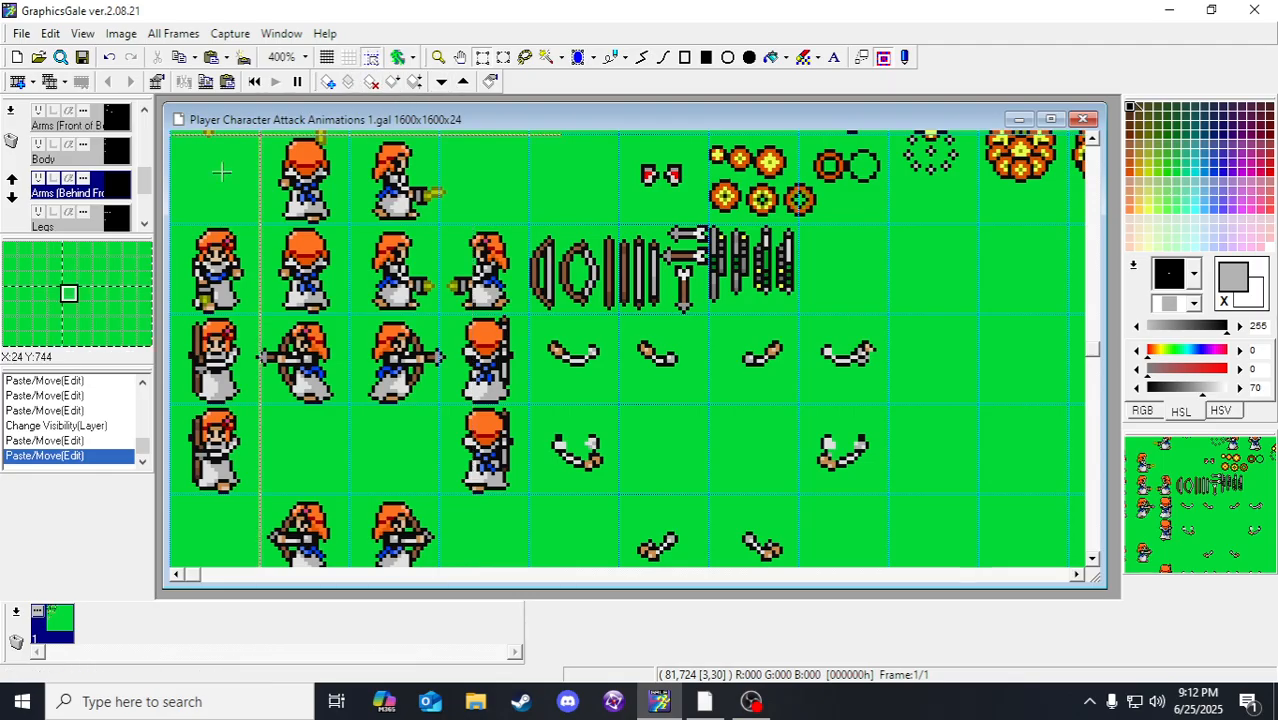
pyautogui.scroll(-1, 110, 195)
pyautogui.click(106, 189)
pyautogui.moveTo(282, 246); pyautogui.dragTo(358, 340)
pyautogui.moveTo(312, 290); pyautogui.dragTo(501, 402)
pyautogui.click(494, 325)
pyautogui.press('Delete')
pyautogui.moveTo(499, 405); pyautogui.dragTo(499, 315)
pyautogui.click(522, 386)
# Step: Replace the lowest back-facing bow sprite's legs with the copied legs, aligned to its grid cell
pyautogui.moveTo(497, 492); pyautogui.dragTo(512, 511)
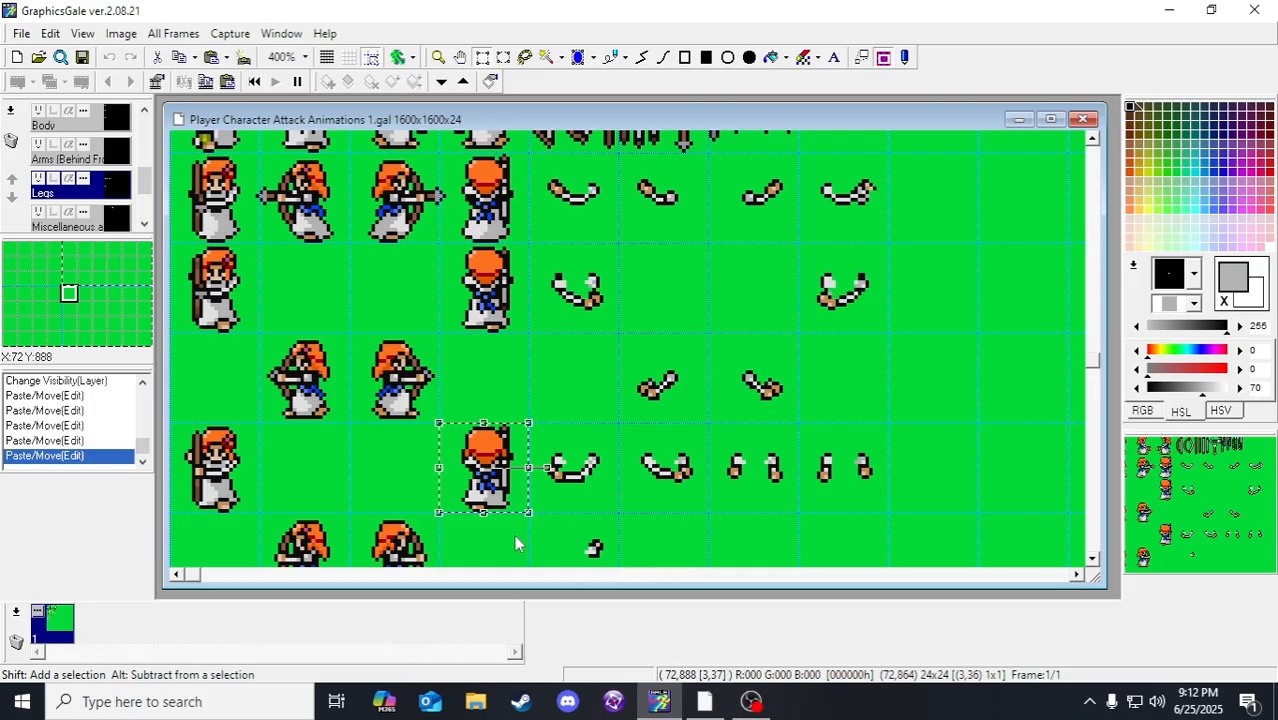
pyautogui.hotkey('ctrl', 'v')
pyautogui.click(514, 494)
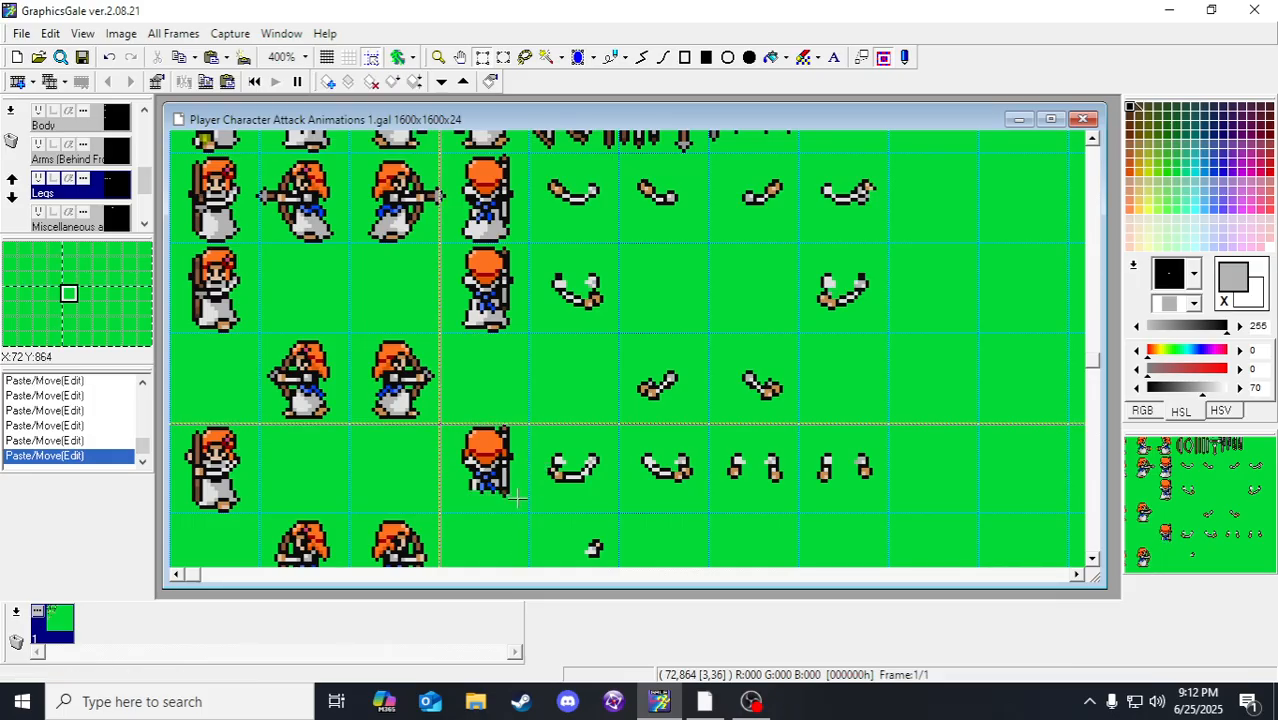
pyautogui.click(492, 472)
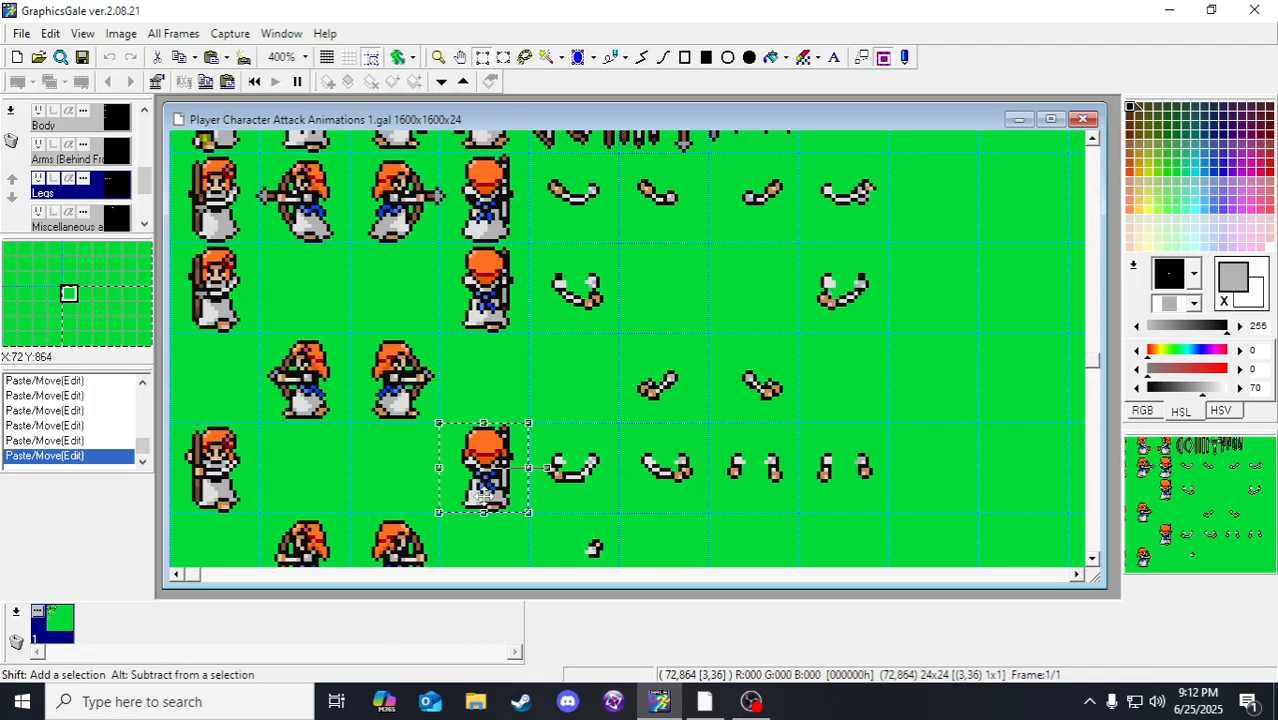
# Step: Toggle the behind-body arms layer's visibility to check which arm pixels it holds on the back-facing sprites
pyautogui.click(38, 145)
pyautogui.click(38, 145)
pyautogui.click(38, 145)
pyautogui.click(38, 145)
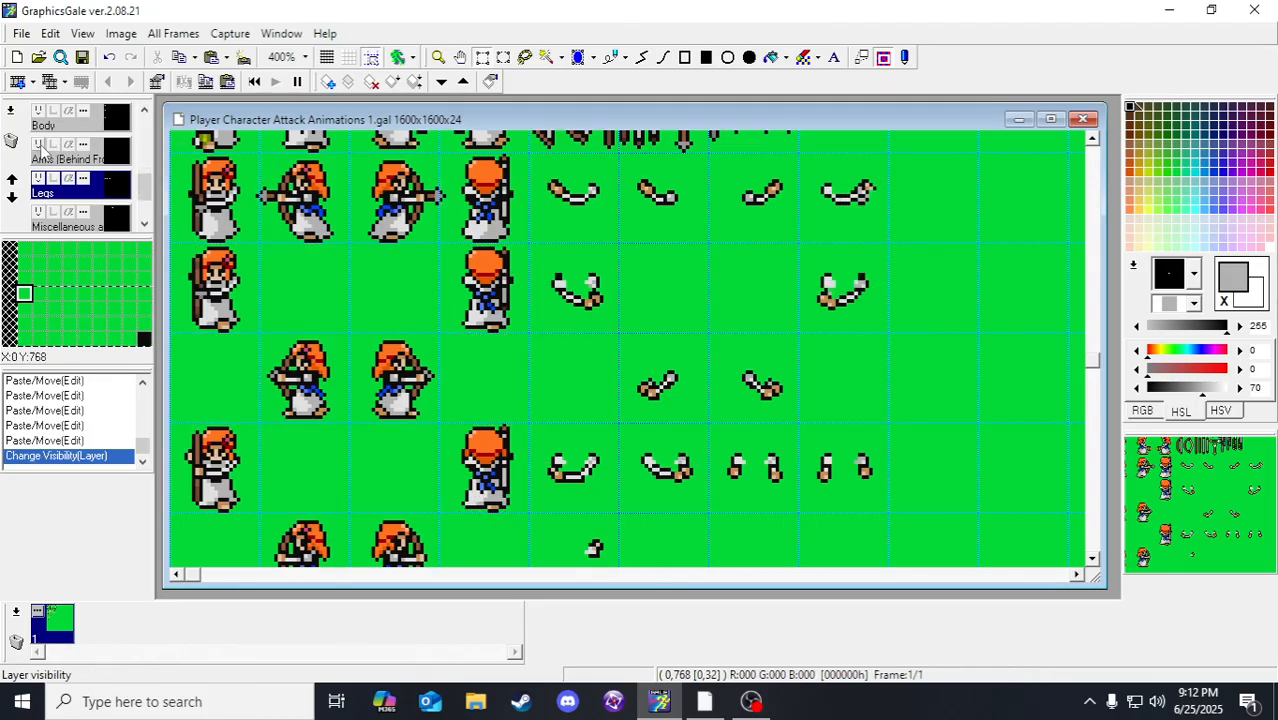
pyautogui.click(38, 145)
pyautogui.click(38, 145)
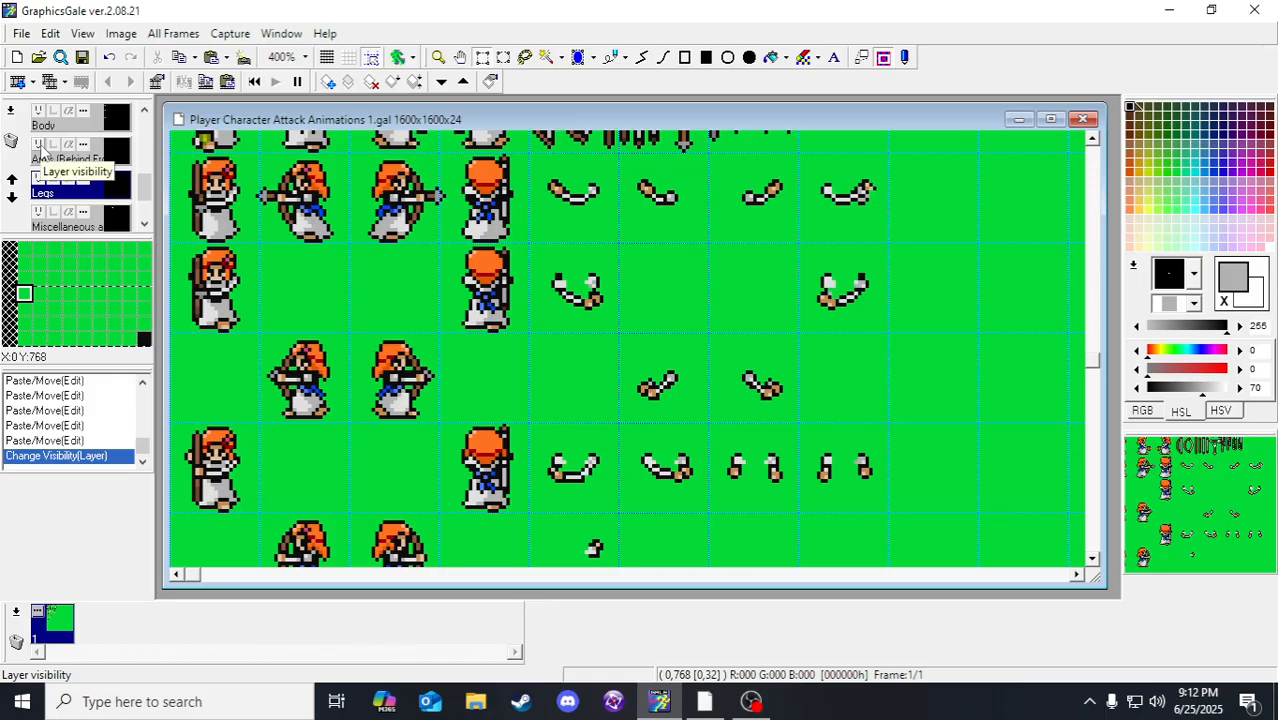
# Step: Hide the Reference Layer with the bows and compare the sprites with the behind-body arms layer off and on
pyautogui.scroll(-3, 53, 197)
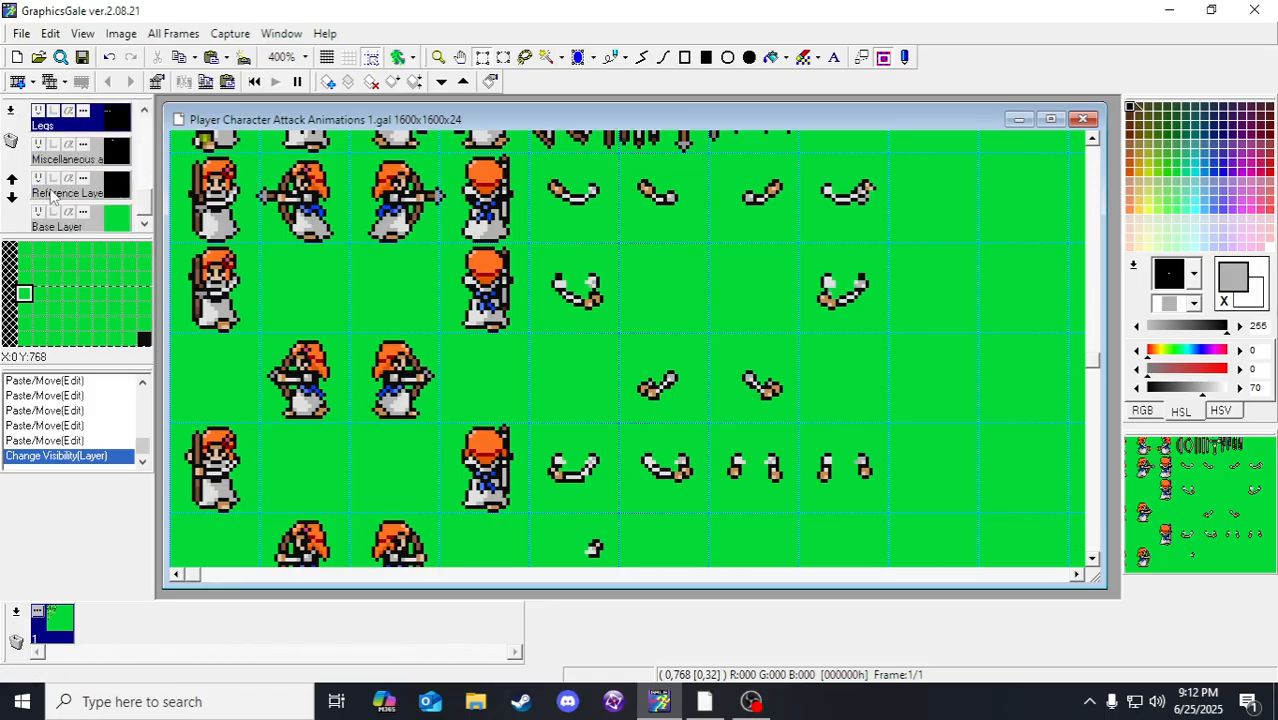
pyautogui.click(39, 179)
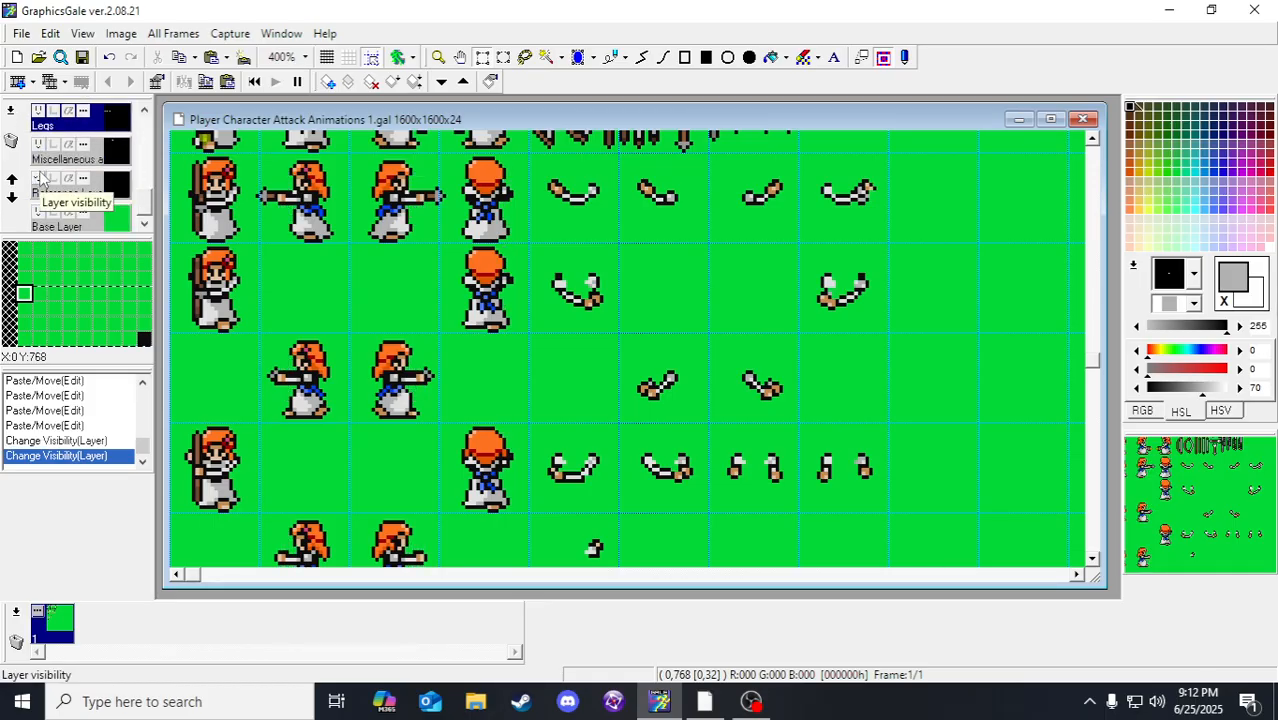
pyautogui.scroll(1, 42, 152)
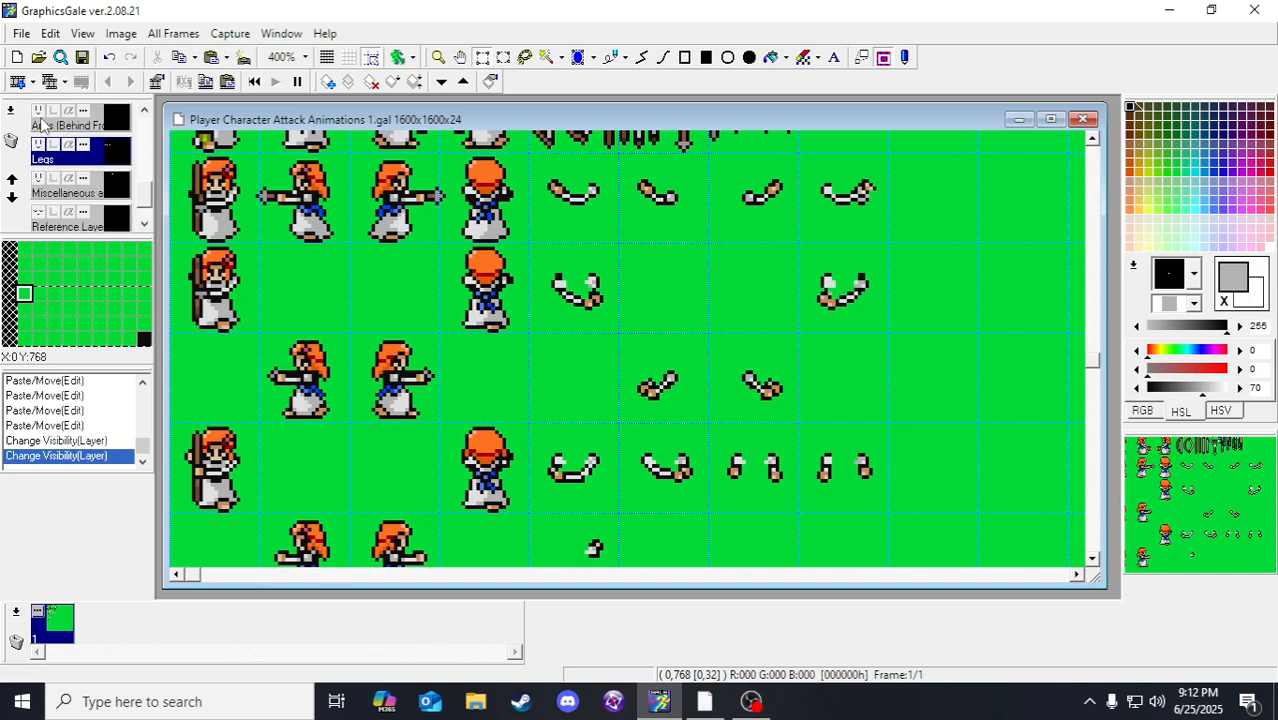
pyautogui.click(42, 124)
pyautogui.click(40, 117)
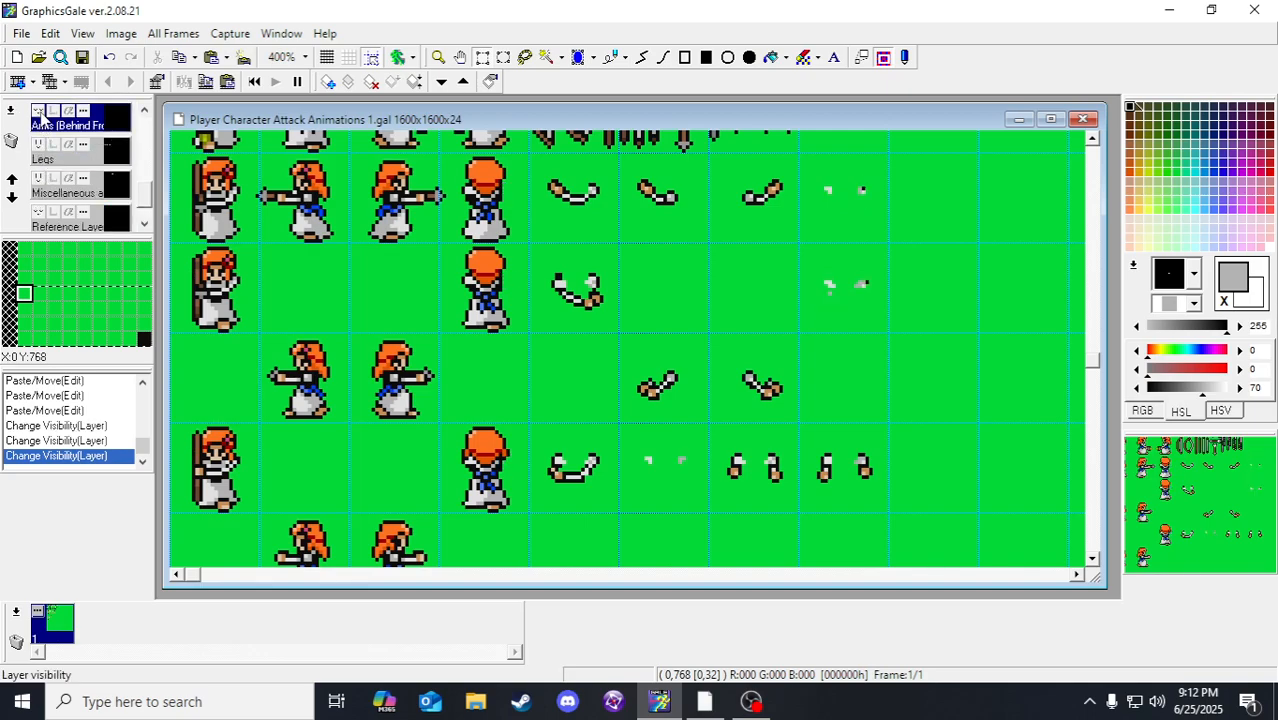
pyautogui.click(40, 116)
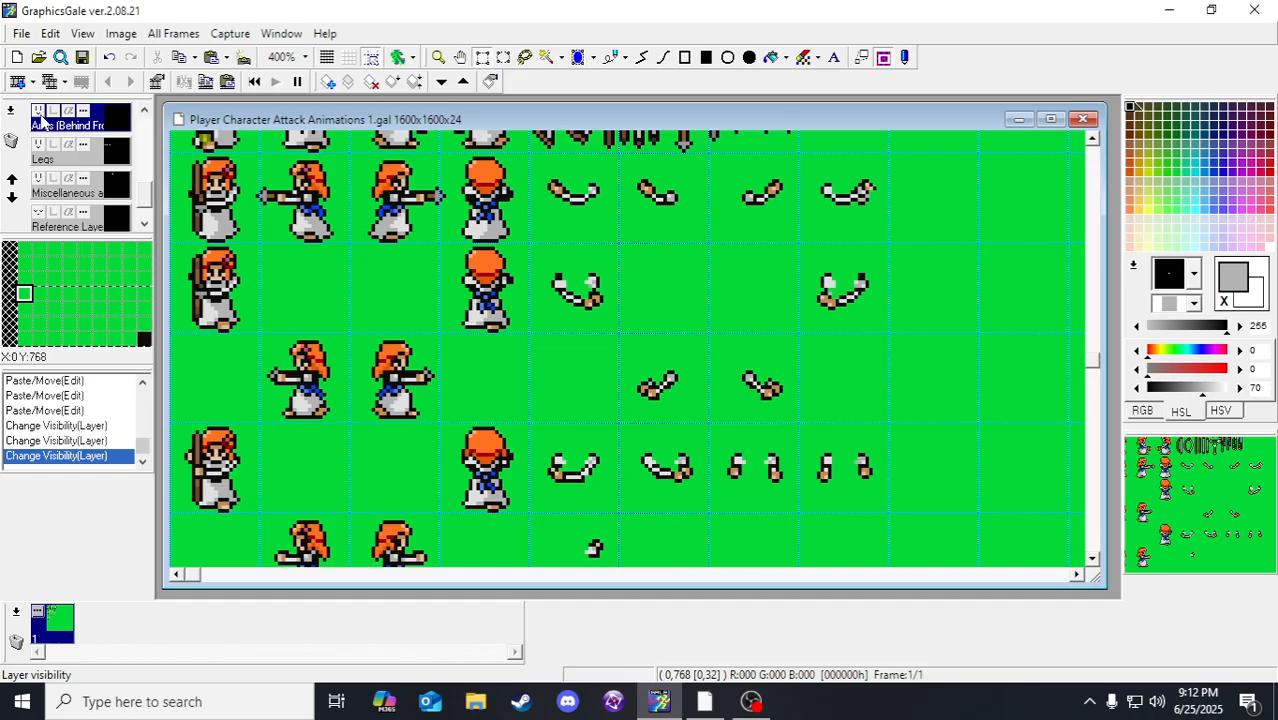
# Step: Switch to the layer for arms in front of the body and examine the back-facing arm poses in the earlier attack rows
pyautogui.scroll(-1, 41, 225)
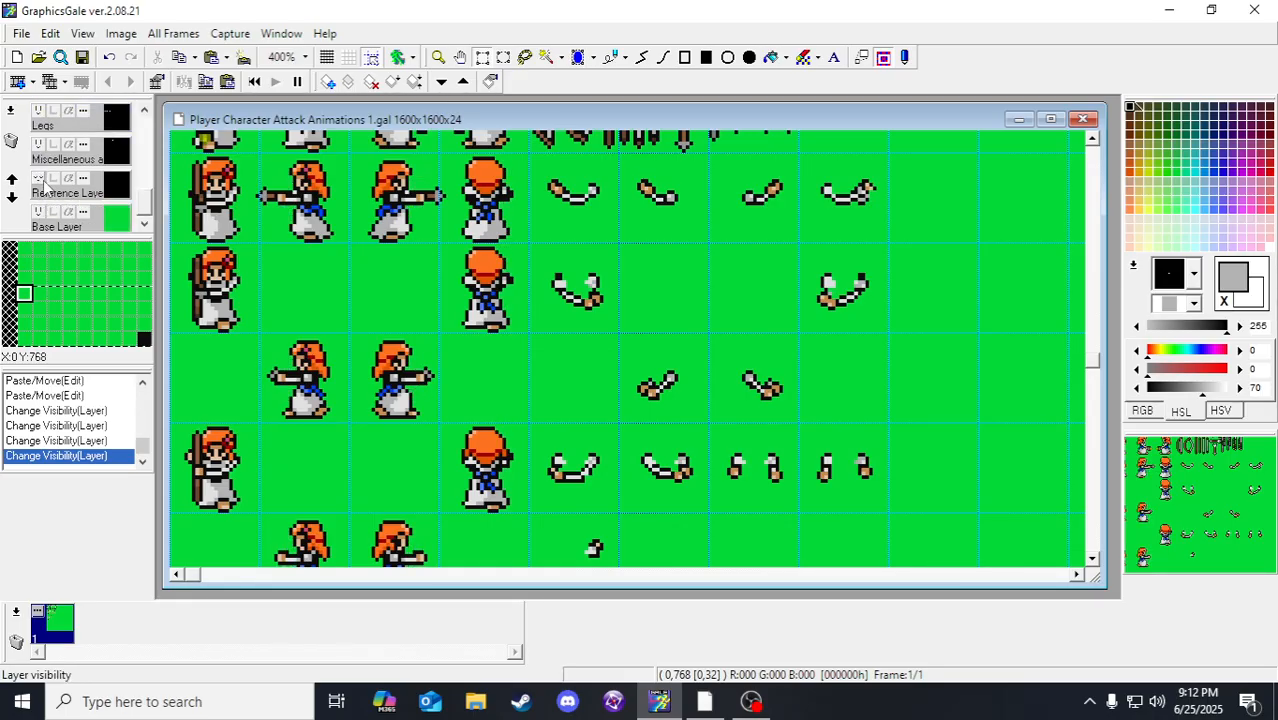
pyautogui.scroll(-3, 571, 268)
pyautogui.scroll(1, 560, 265)
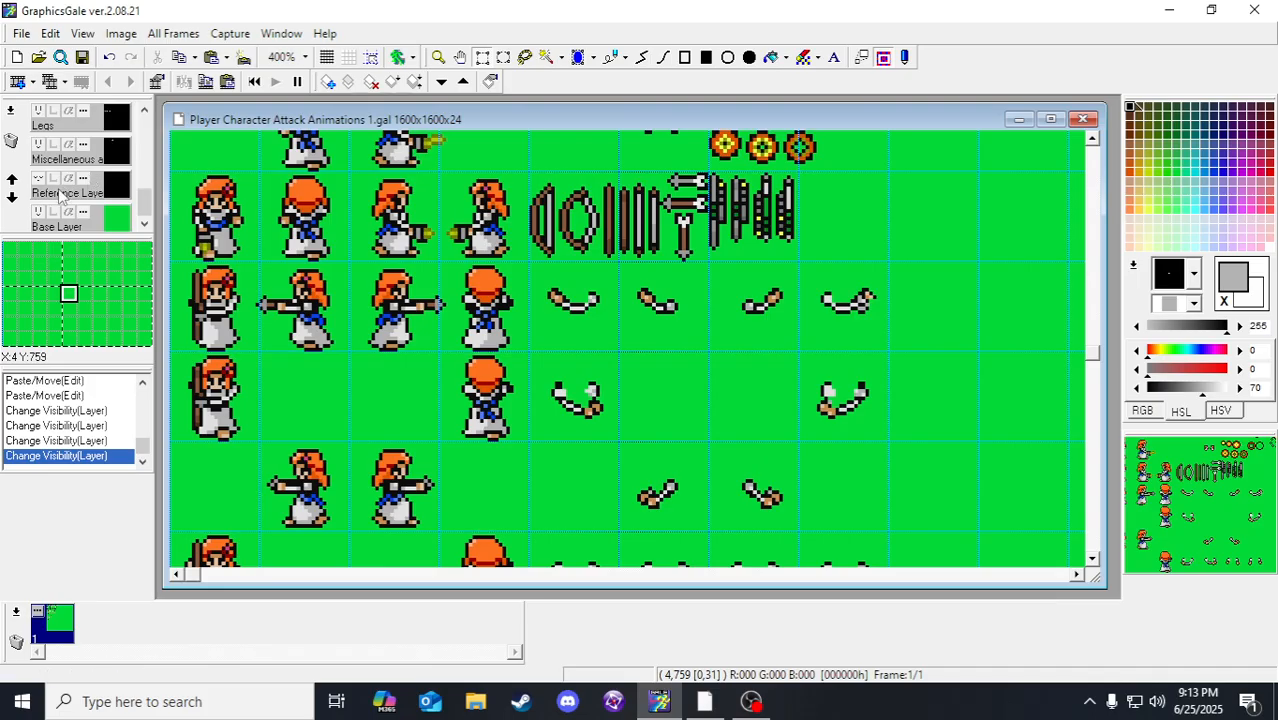
pyautogui.scroll(2, 62, 195)
pyautogui.click(112, 163)
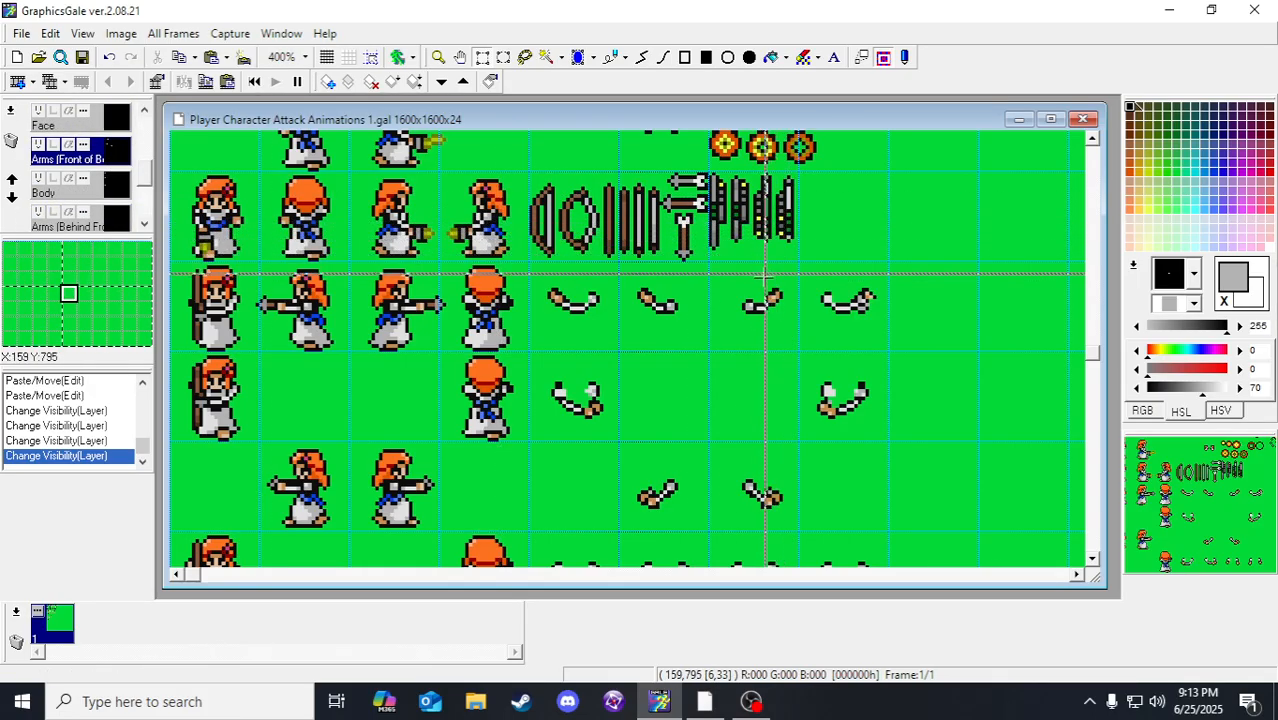
pyautogui.scroll(-5, 593, 491)
pyautogui.scroll(-3, 791, 314)
pyautogui.scroll(8, 791, 312)
pyautogui.scroll(-3, 791, 312)
pyautogui.scroll(1, 833, 342)
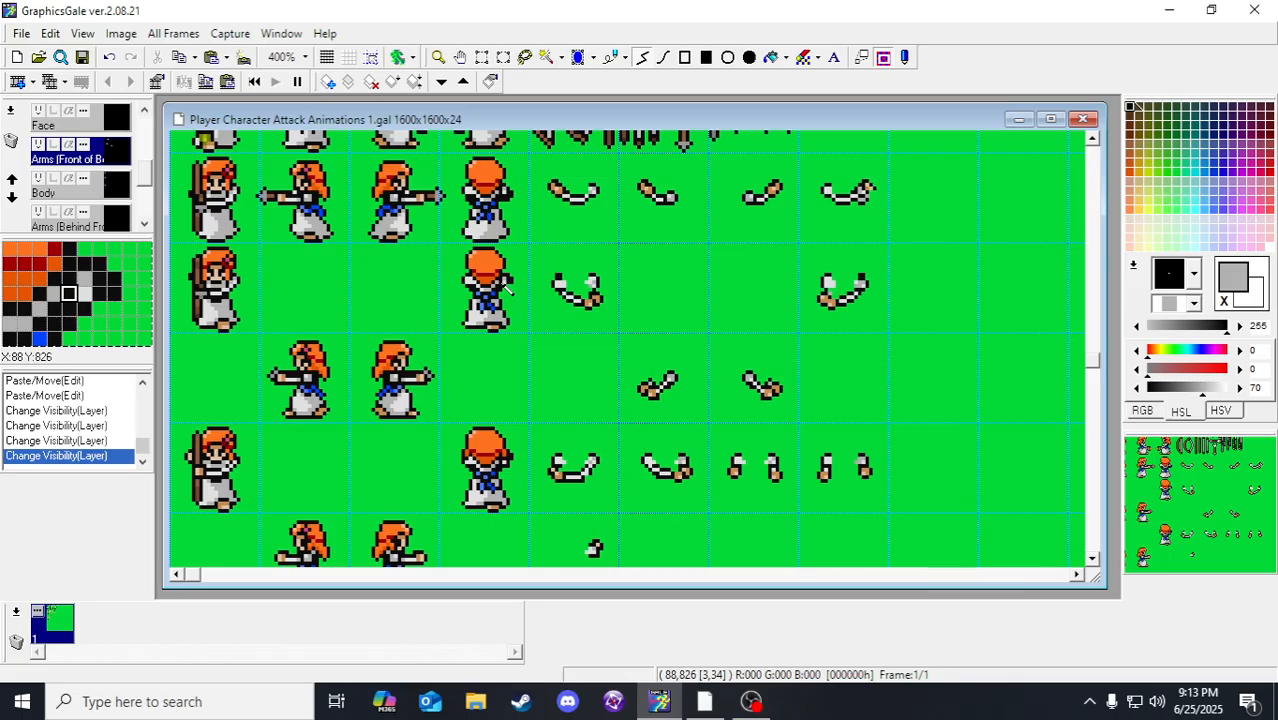
pyautogui.scroll(10, 507, 287)
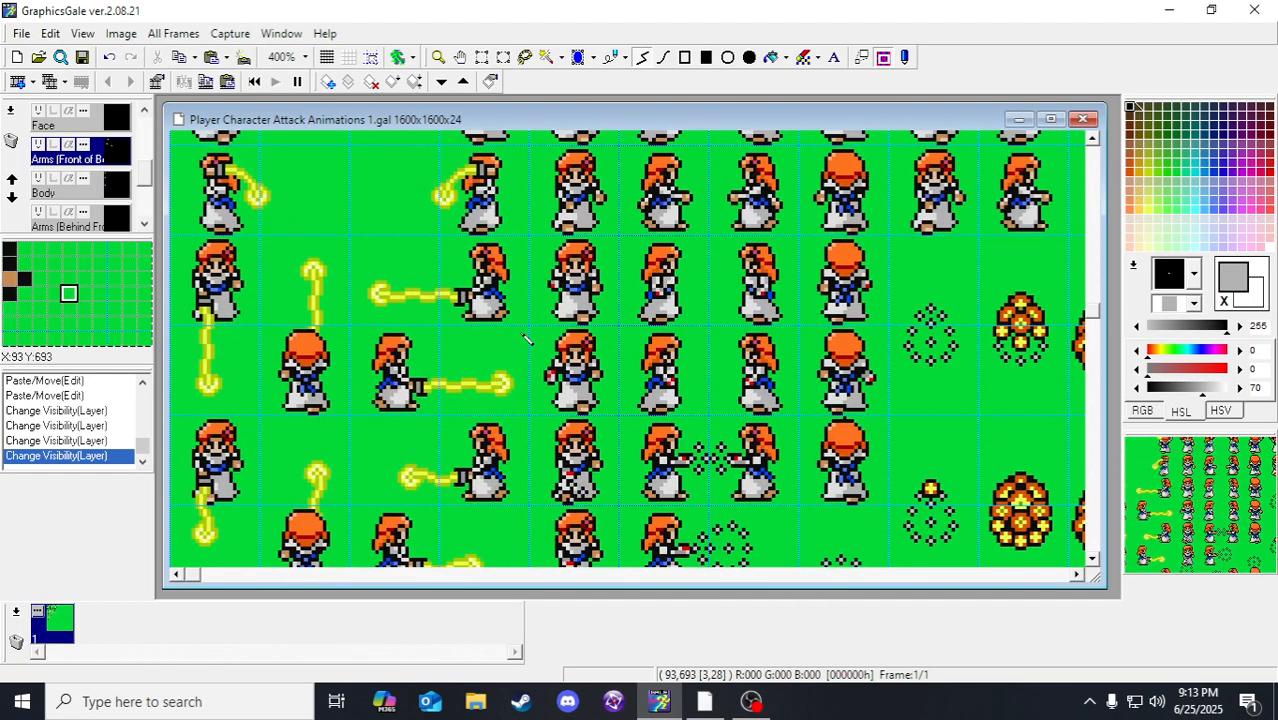
pyautogui.scroll(3, 527, 338)
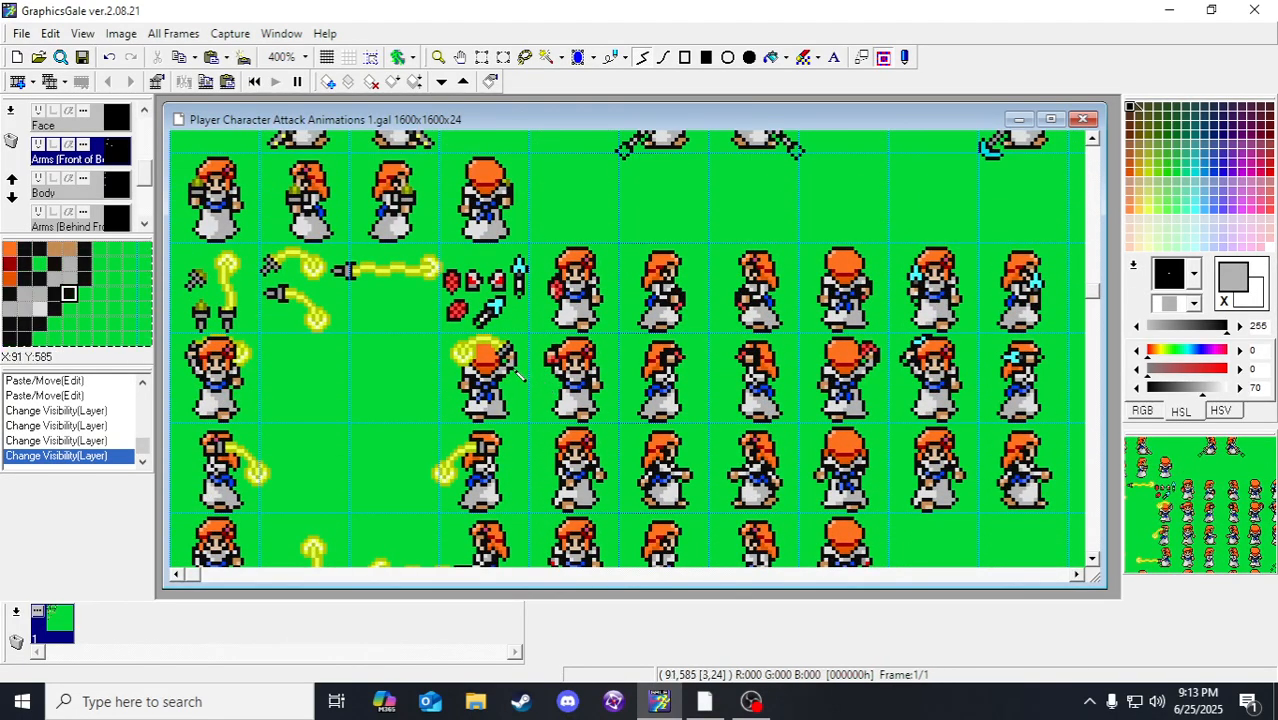
pyautogui.scroll(-18, 507, 376)
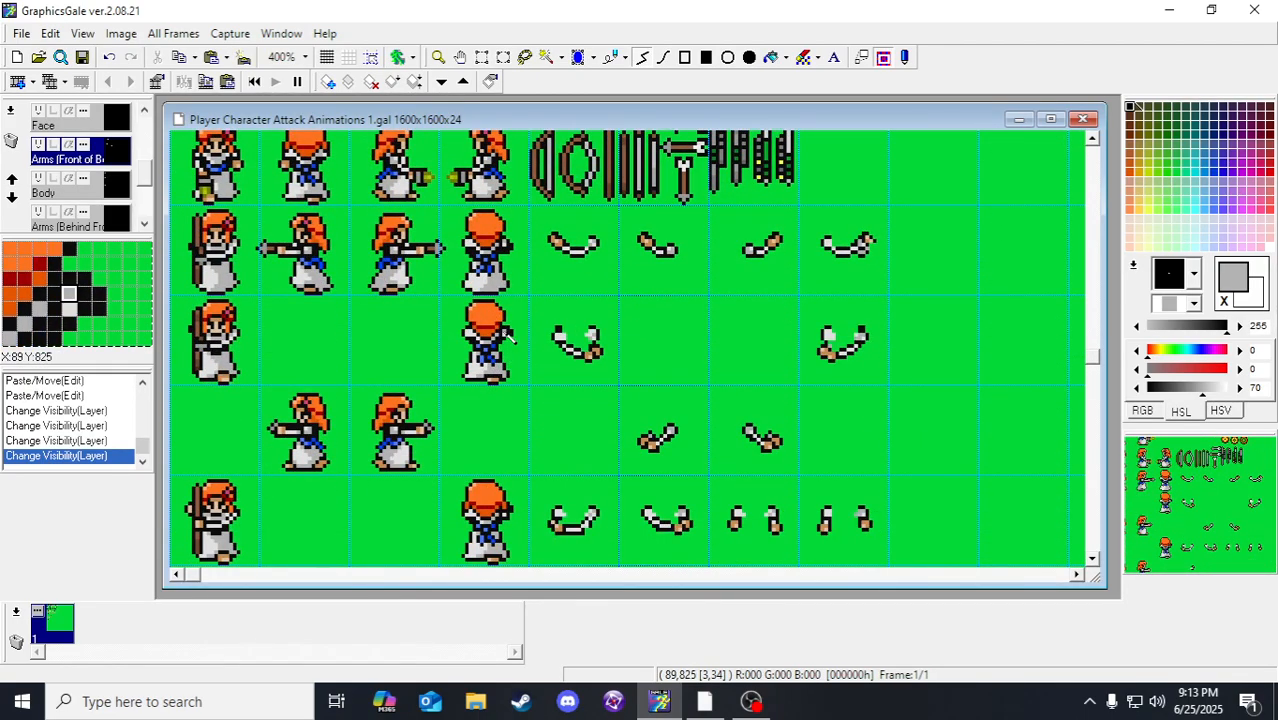
# Step: Retouch the bow-side shoulder and arm pixels on the three back-facing attack sprites using the connected line tool
pyautogui.doubleClick(505, 334)
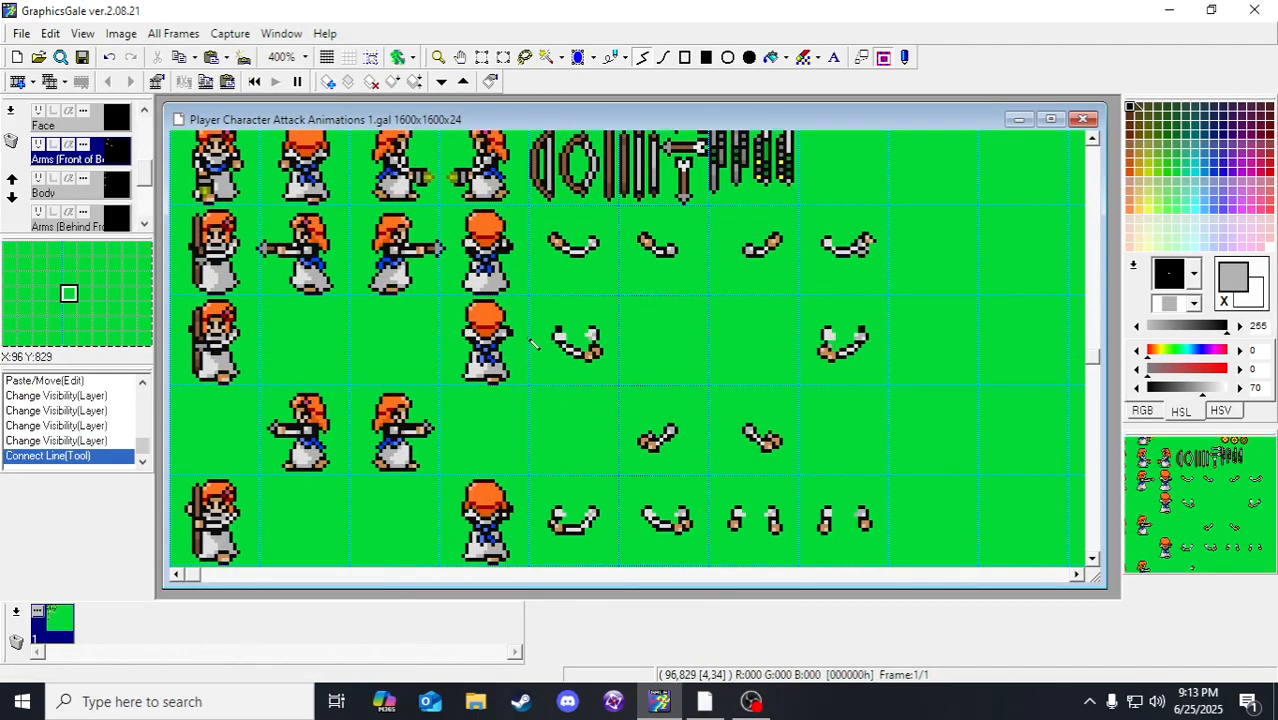
pyautogui.doubleClick(501, 242)
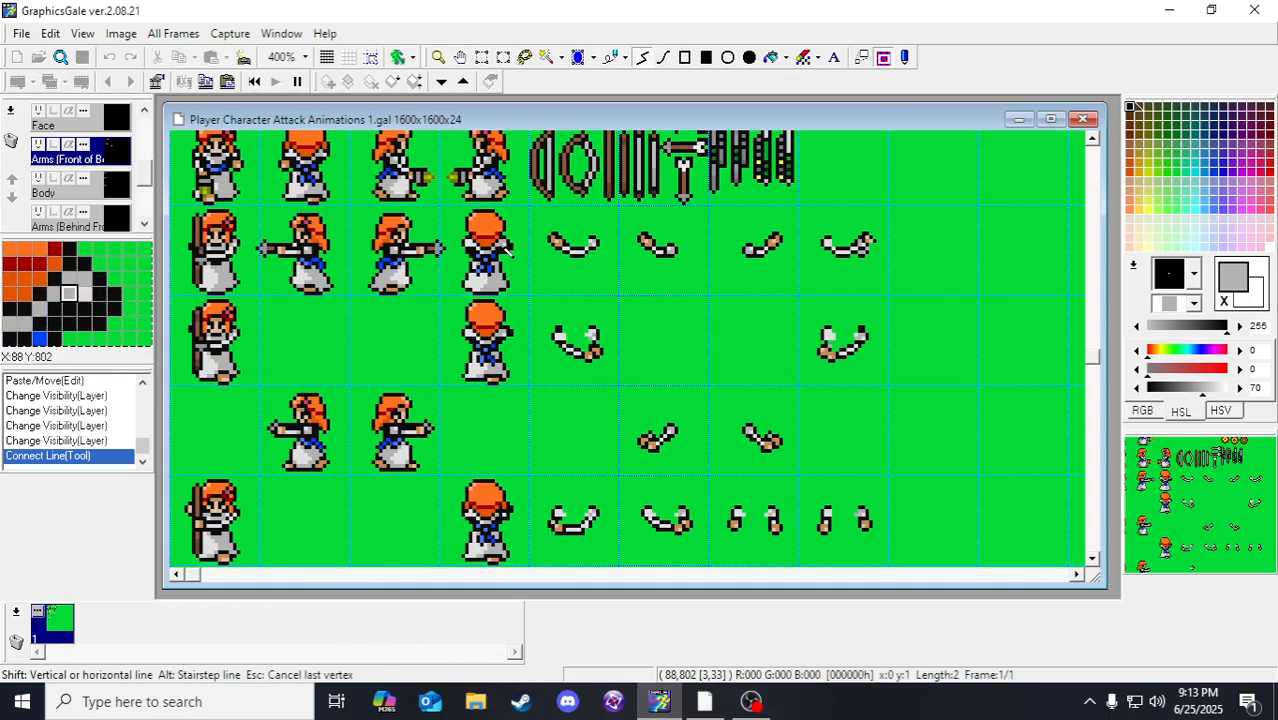
pyautogui.scroll(-1, 523, 485)
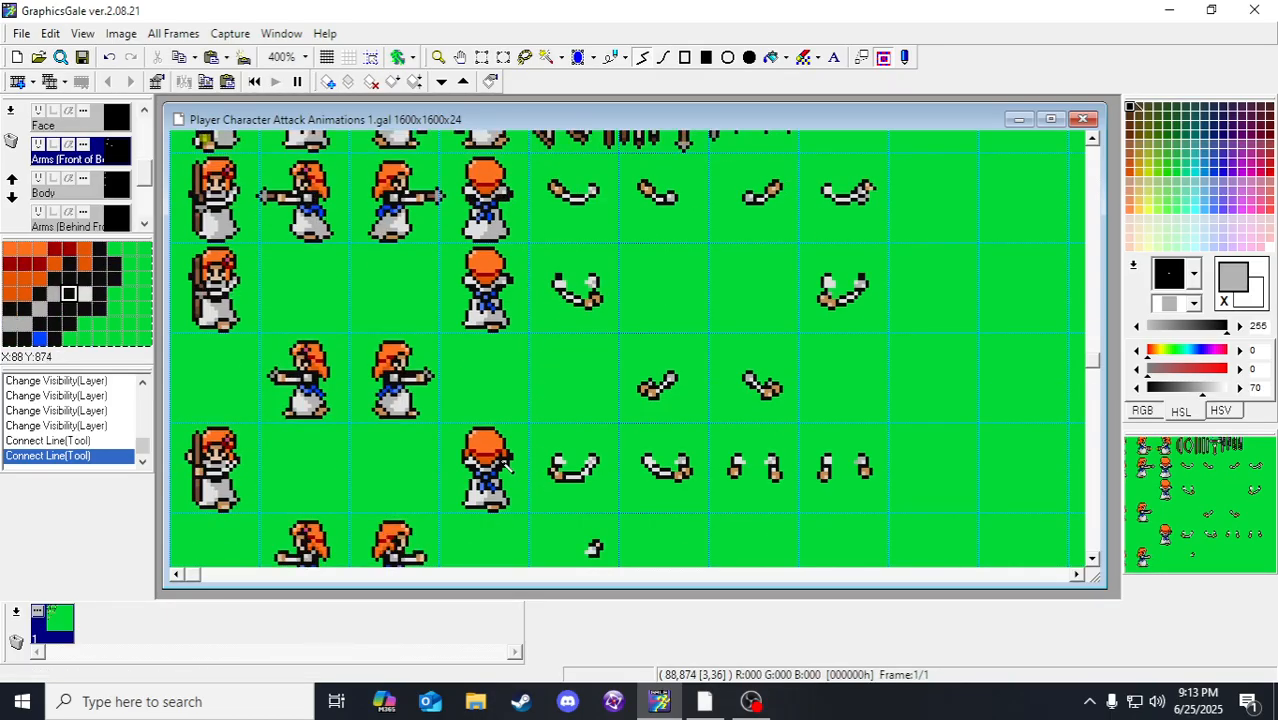
pyautogui.doubleClick(506, 463)
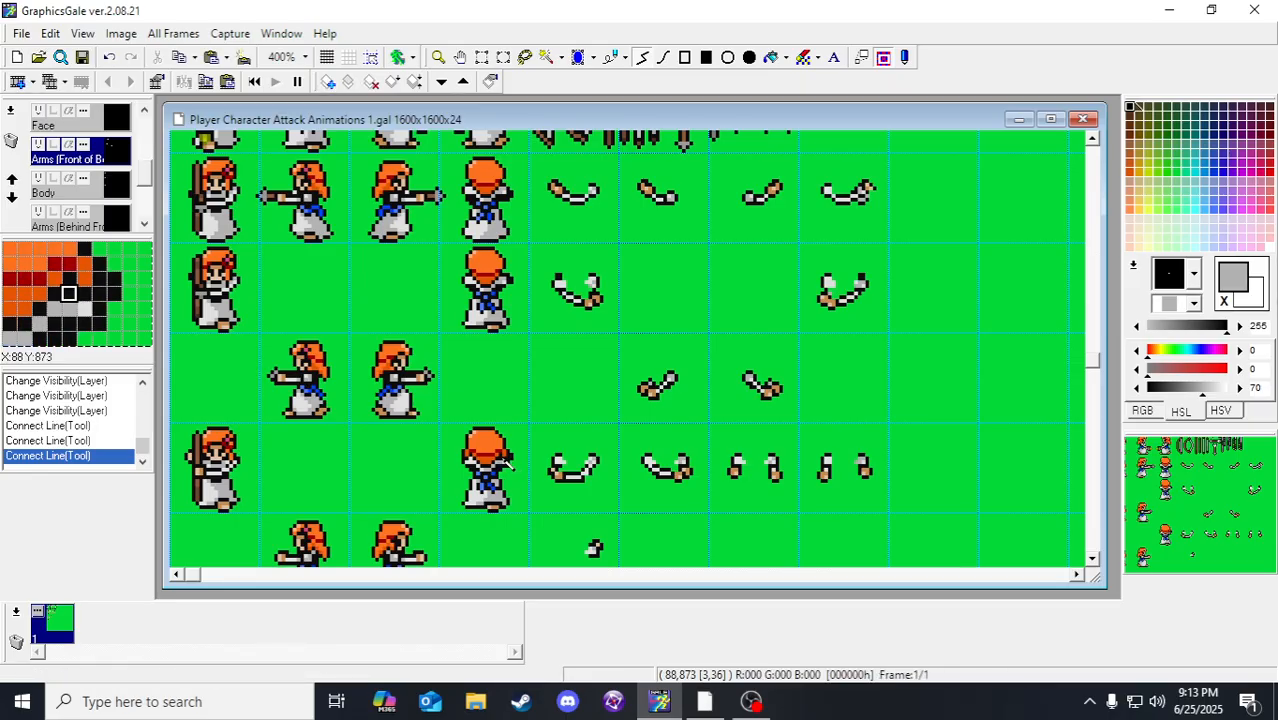
pyautogui.doubleClick(504, 460)
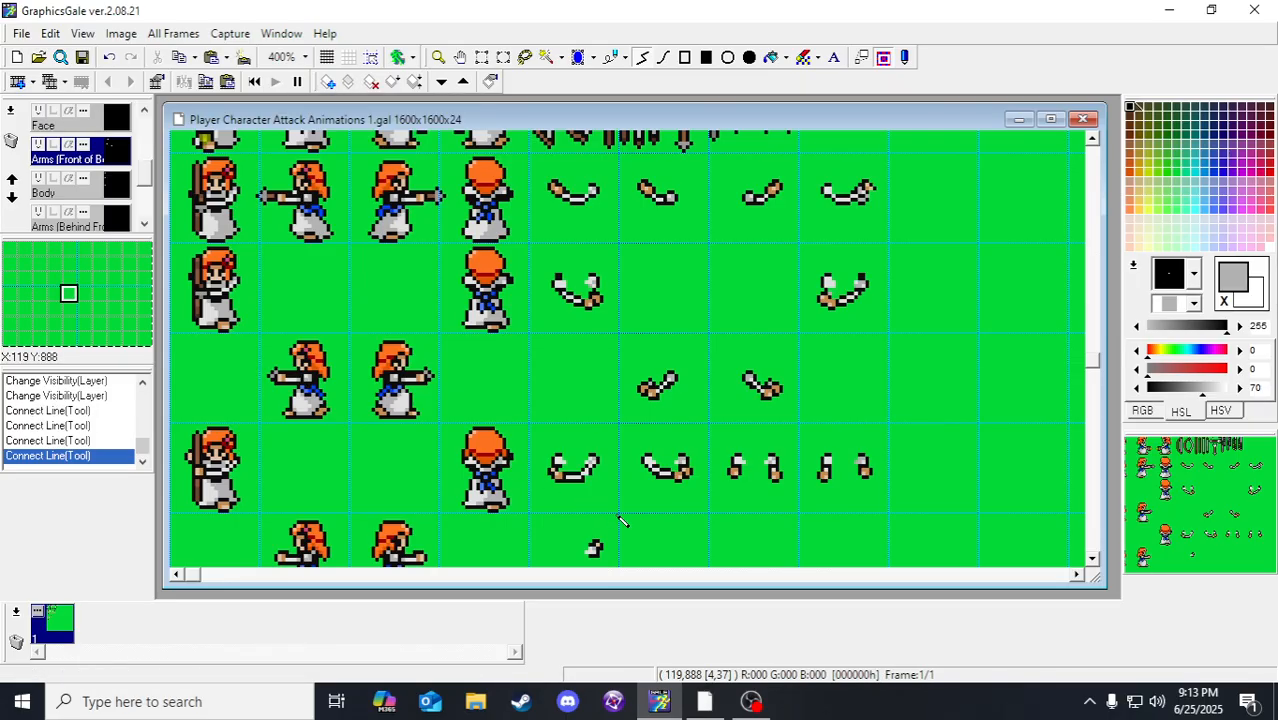
# Step: Show the Reference Layer with the bows again and compare bow and arm placement across the attack rows
pyautogui.moveTo(1194, 500); pyautogui.dragTo(1228, 478)
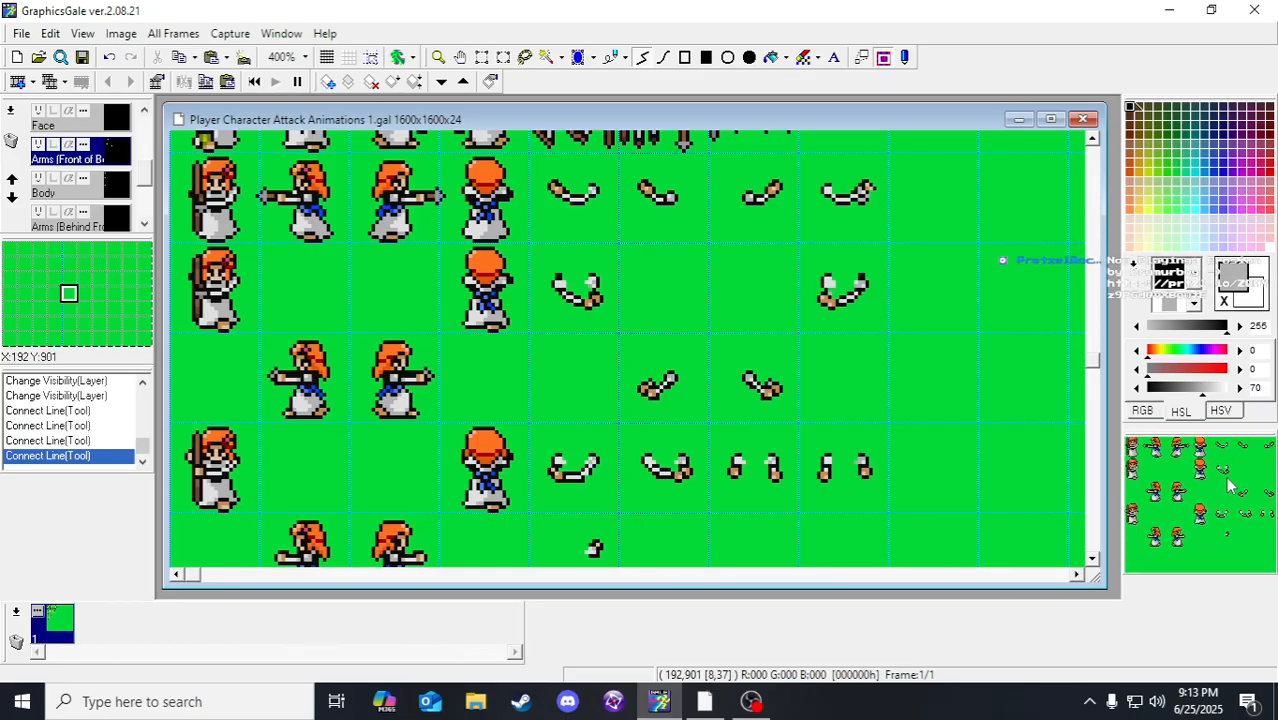
pyautogui.scroll(2, 178, 250)
pyautogui.scroll(1, 60, 157)
pyautogui.scroll(2, 60, 157)
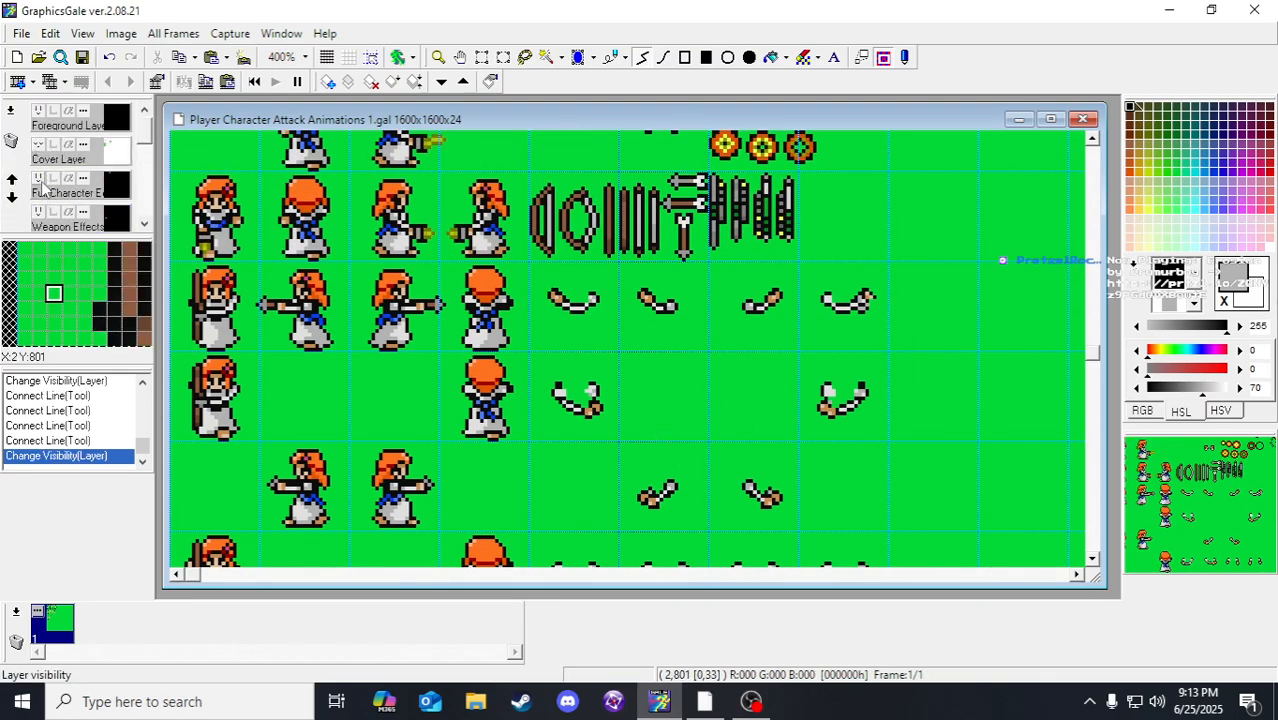
pyautogui.scroll(-1, 42, 190)
pyautogui.scroll(-1, 42, 205)
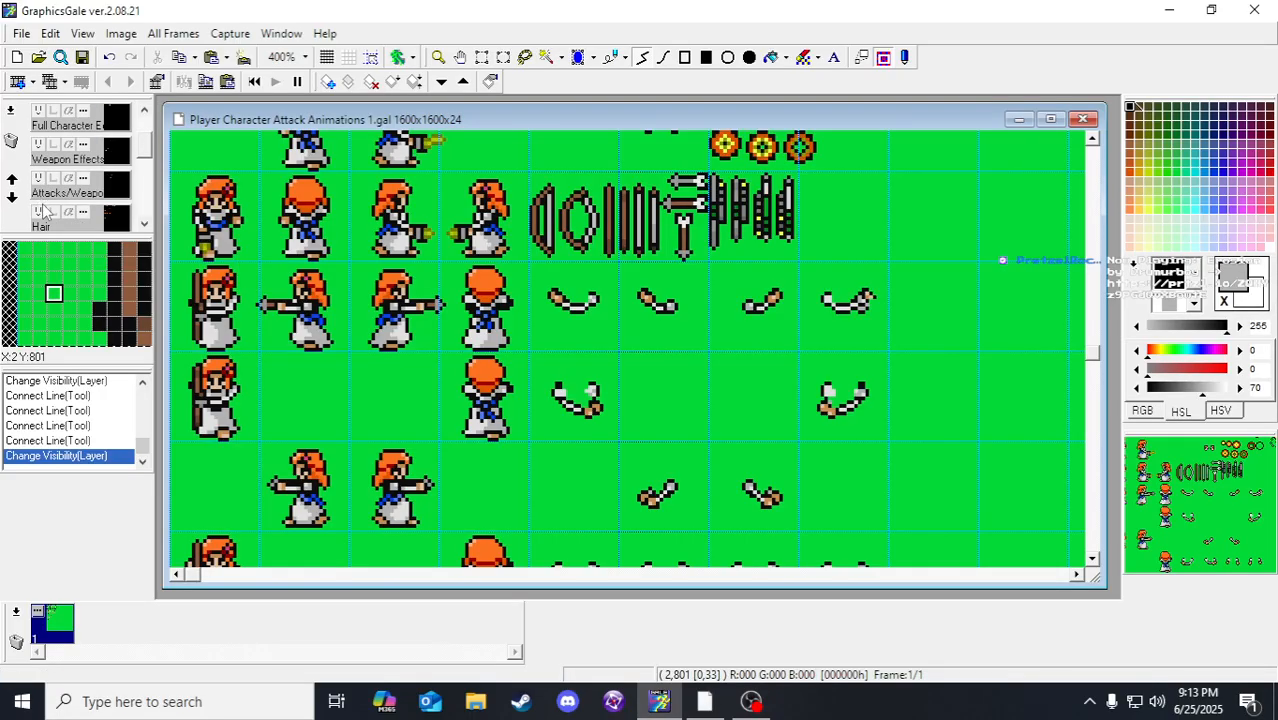
pyautogui.scroll(2, 43, 208)
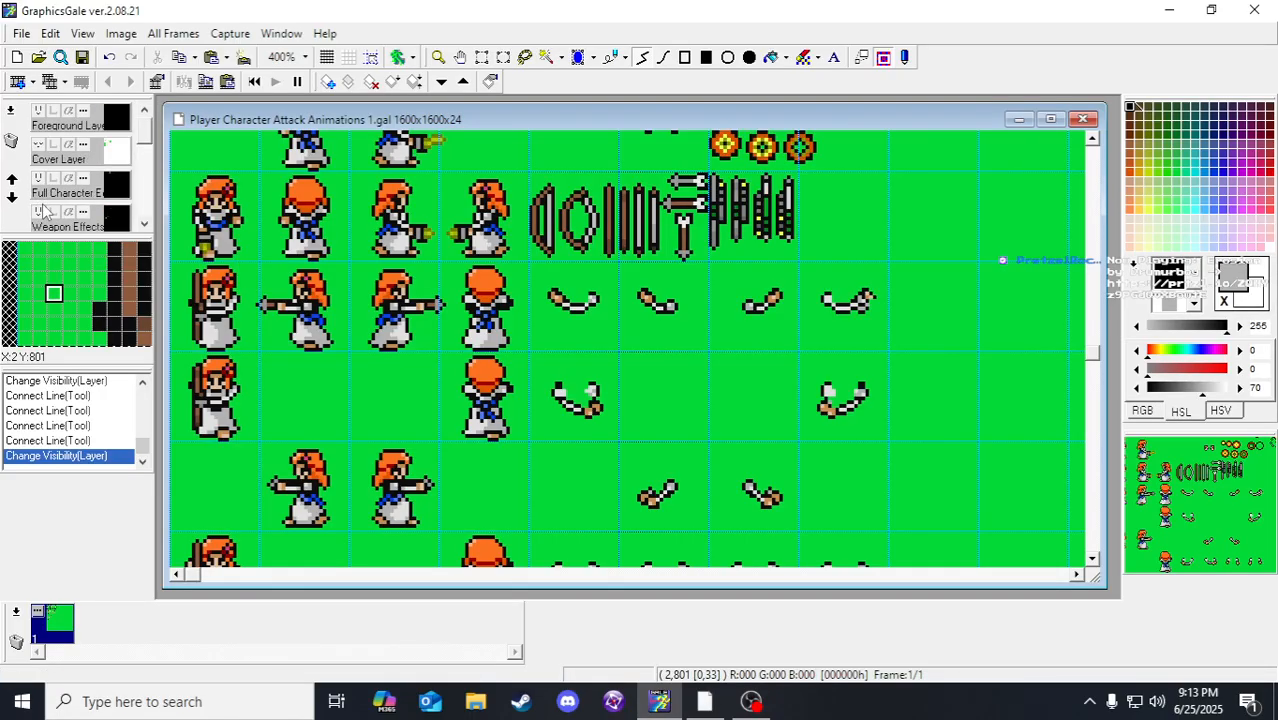
pyautogui.scroll(-2, 42, 210)
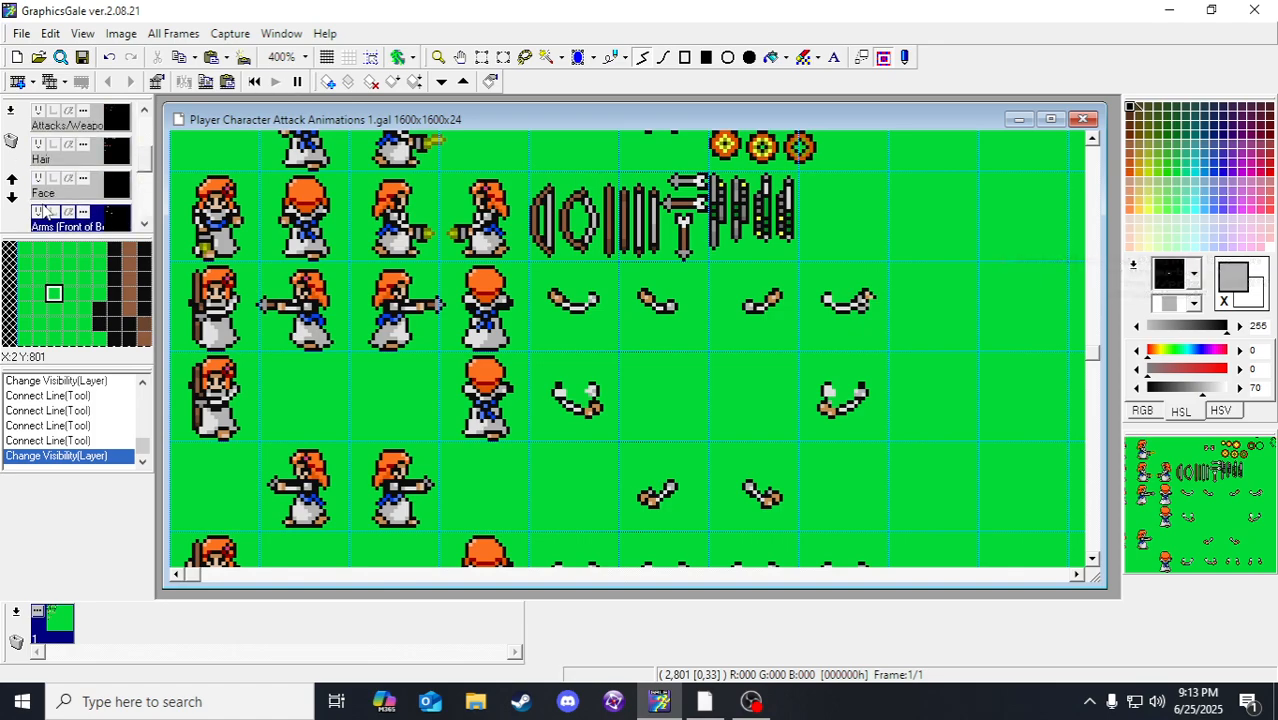
pyautogui.scroll(1, 42, 210)
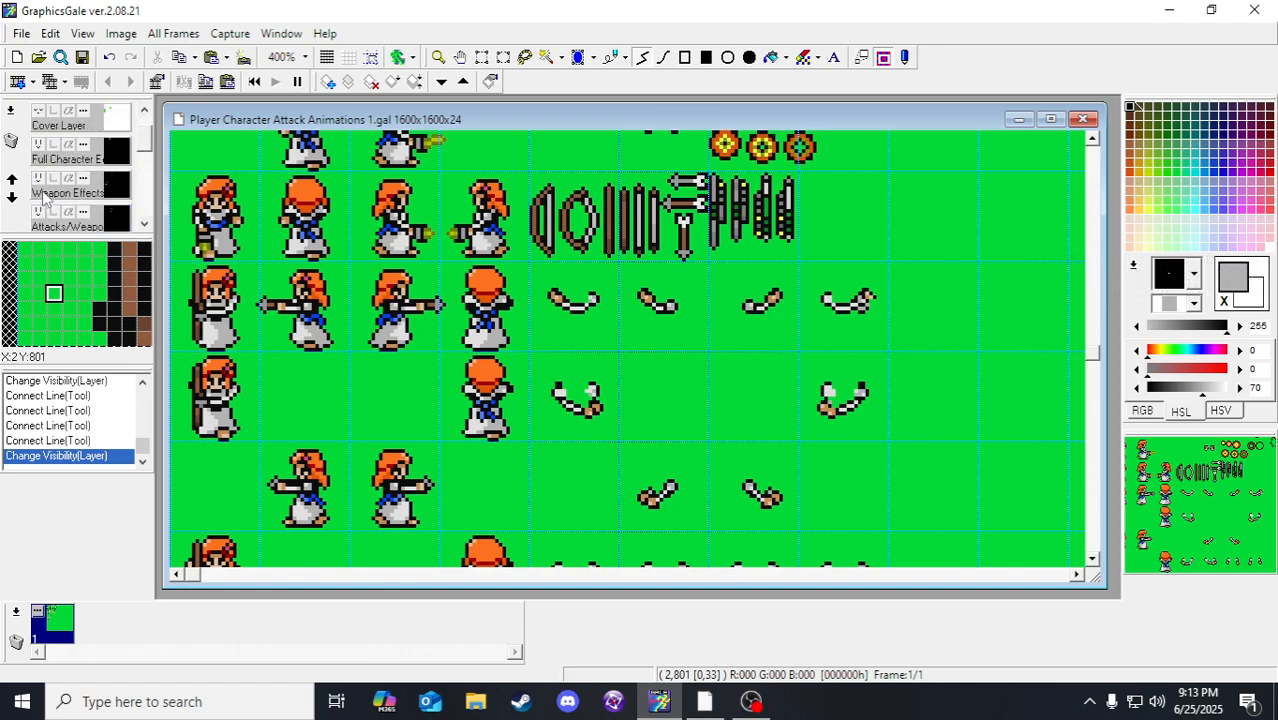
pyautogui.scroll(-5, 43, 200)
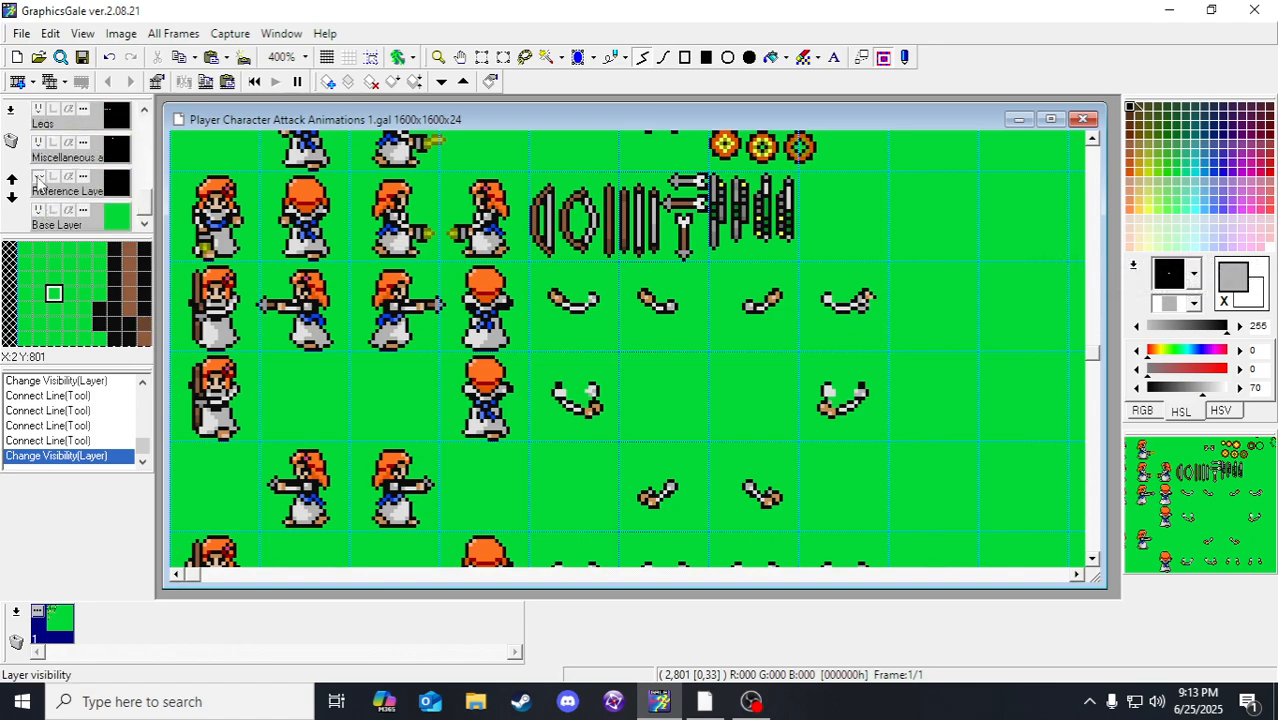
pyautogui.click(38, 178)
pyautogui.scroll(-3, 528, 305)
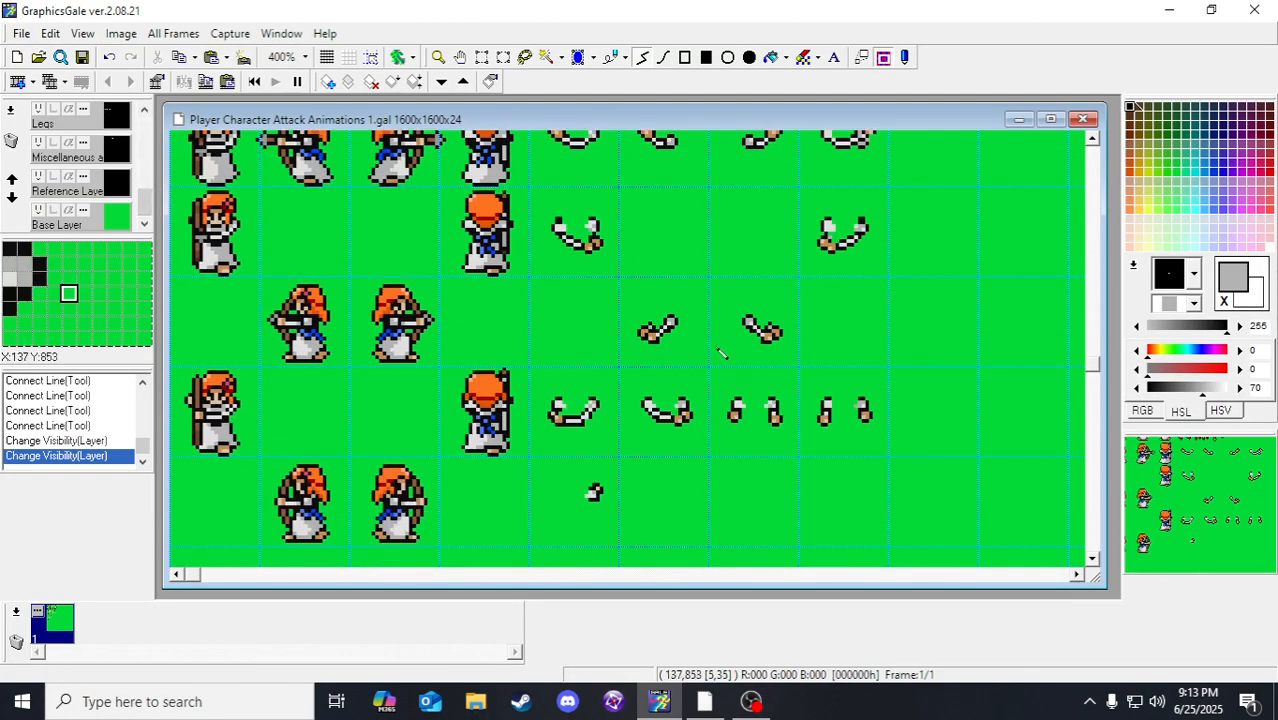
pyautogui.scroll(2, 1204, 530)
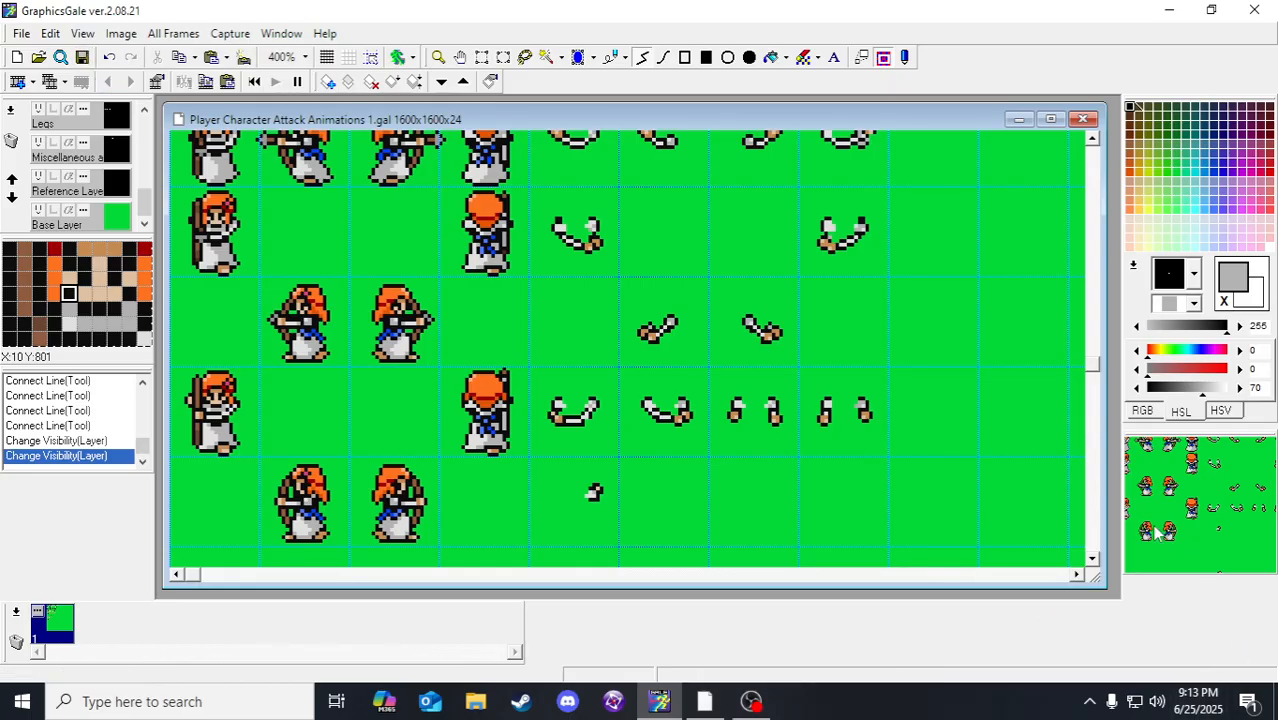
pyautogui.scroll(1, 524, 474)
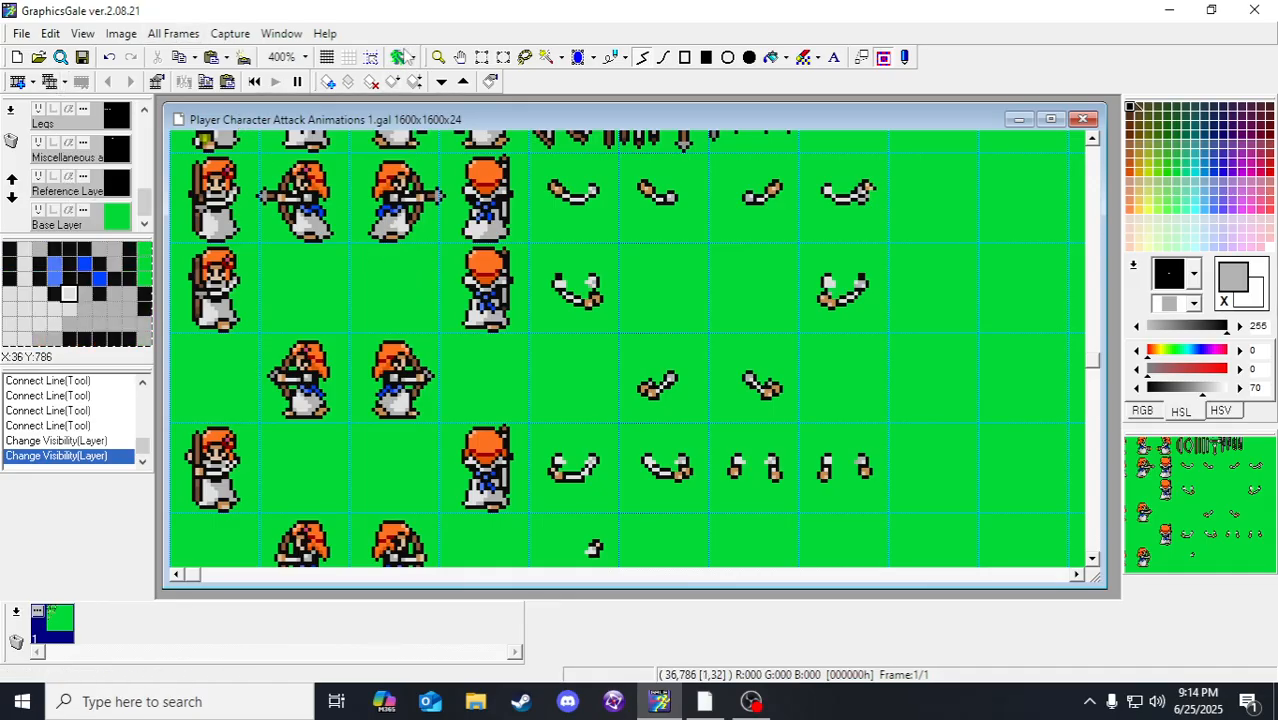
# Step: Choose the rectangular selection tool and hide the Hair layer to expose the back-facing sprites' arms
pyautogui.click(482, 57)
pyautogui.scroll(1, 38, 195)
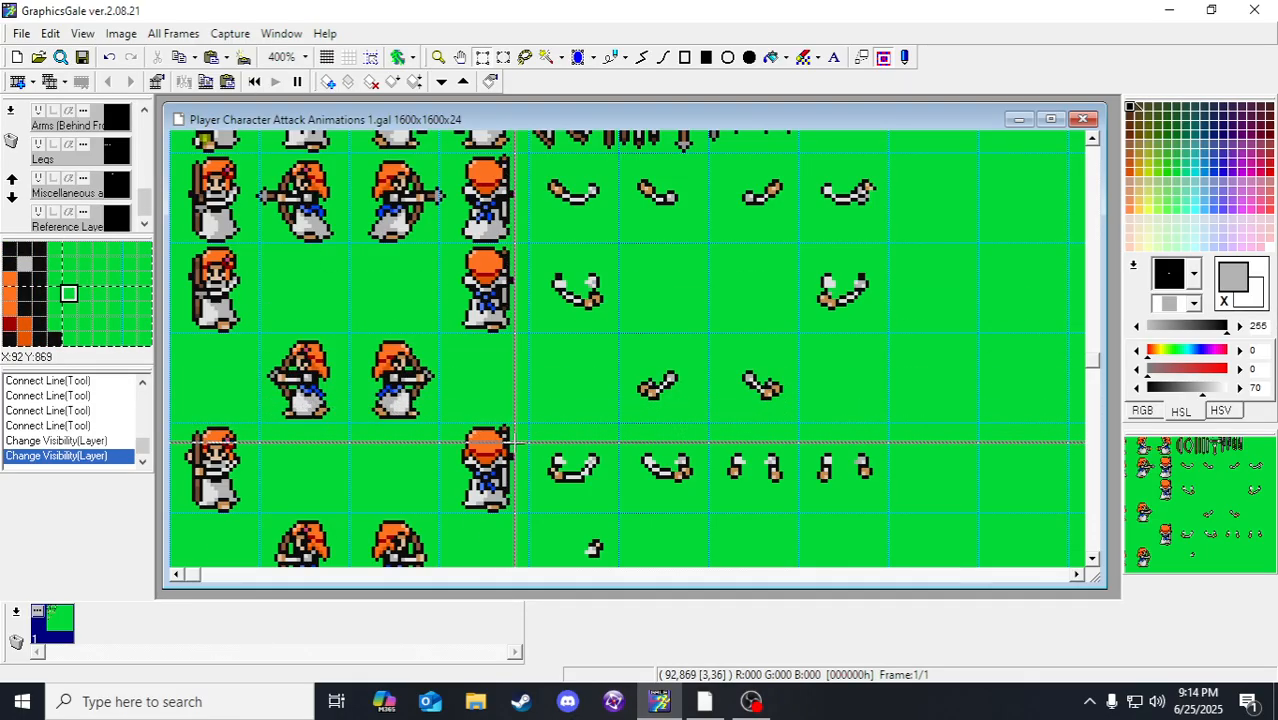
pyautogui.scroll(-2, 515, 441)
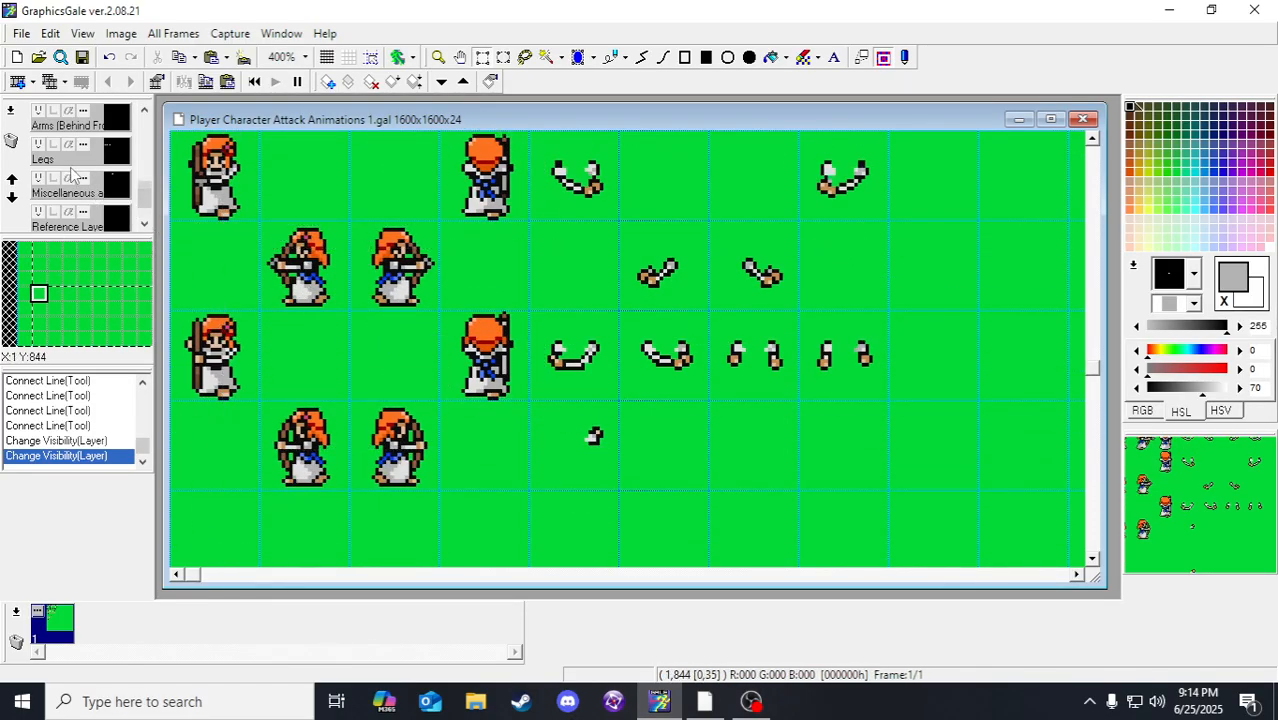
pyautogui.scroll(-1, 67, 205)
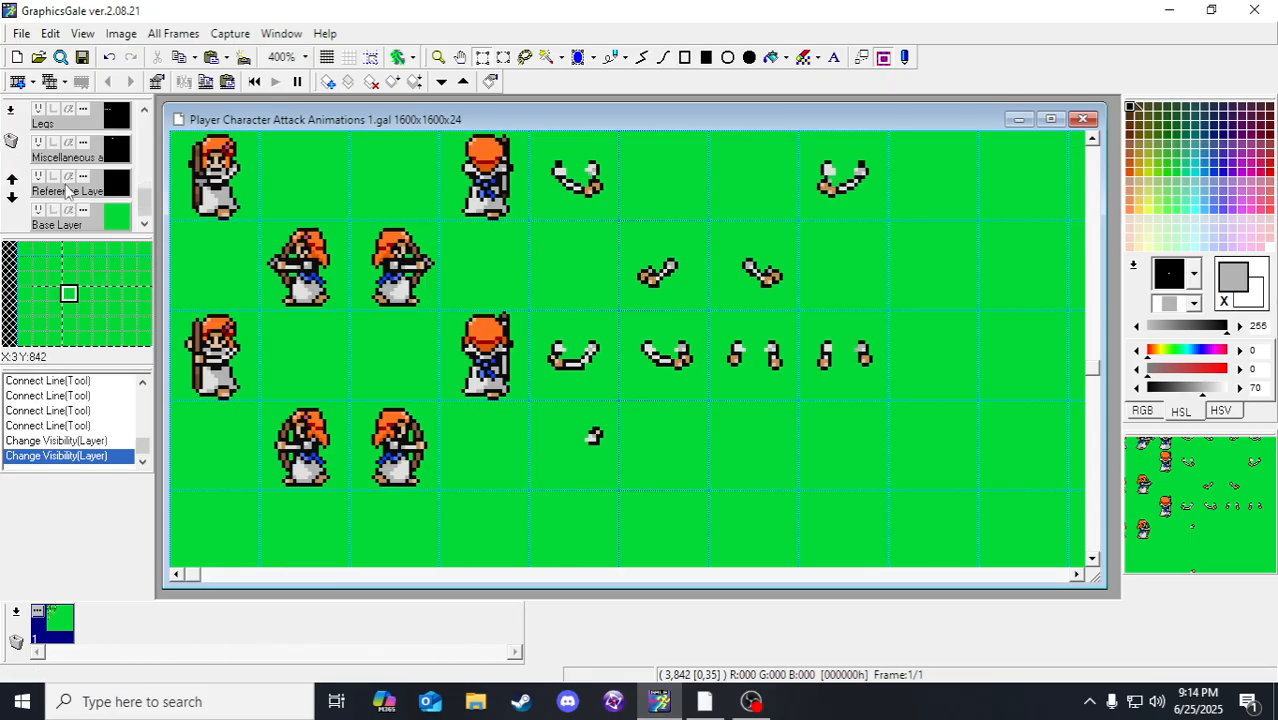
pyautogui.scroll(5, 62, 195)
pyautogui.click(39, 146)
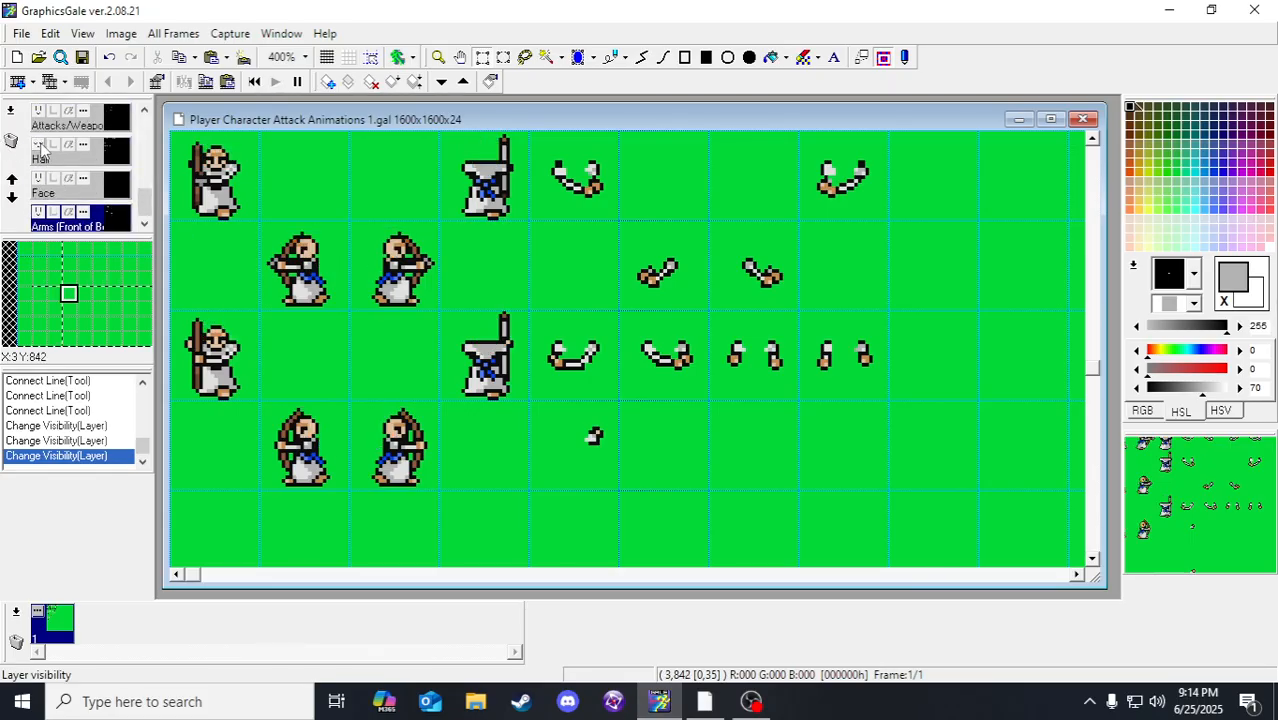
pyautogui.scroll(-4, 102, 190)
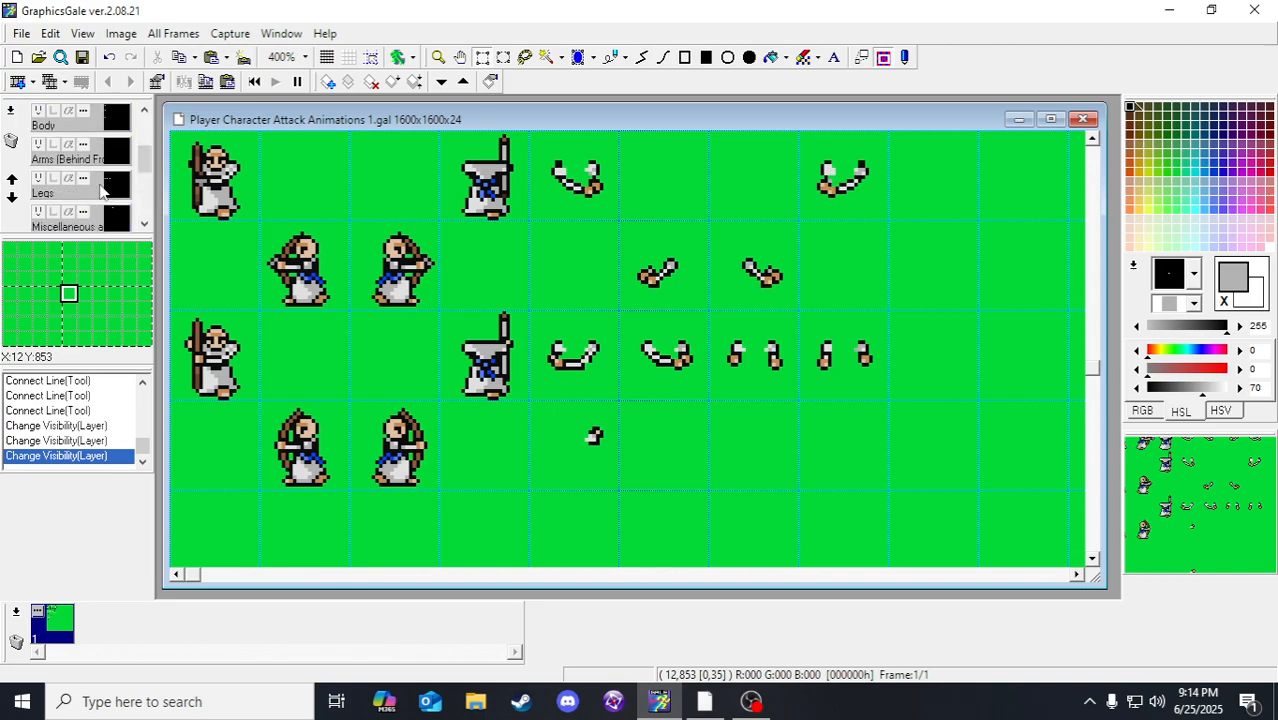
# Step: On the behind-body arms layer, move the lowest back-facing sprite's 3x4 hand area one pixel outward
pyautogui.click(75, 156)
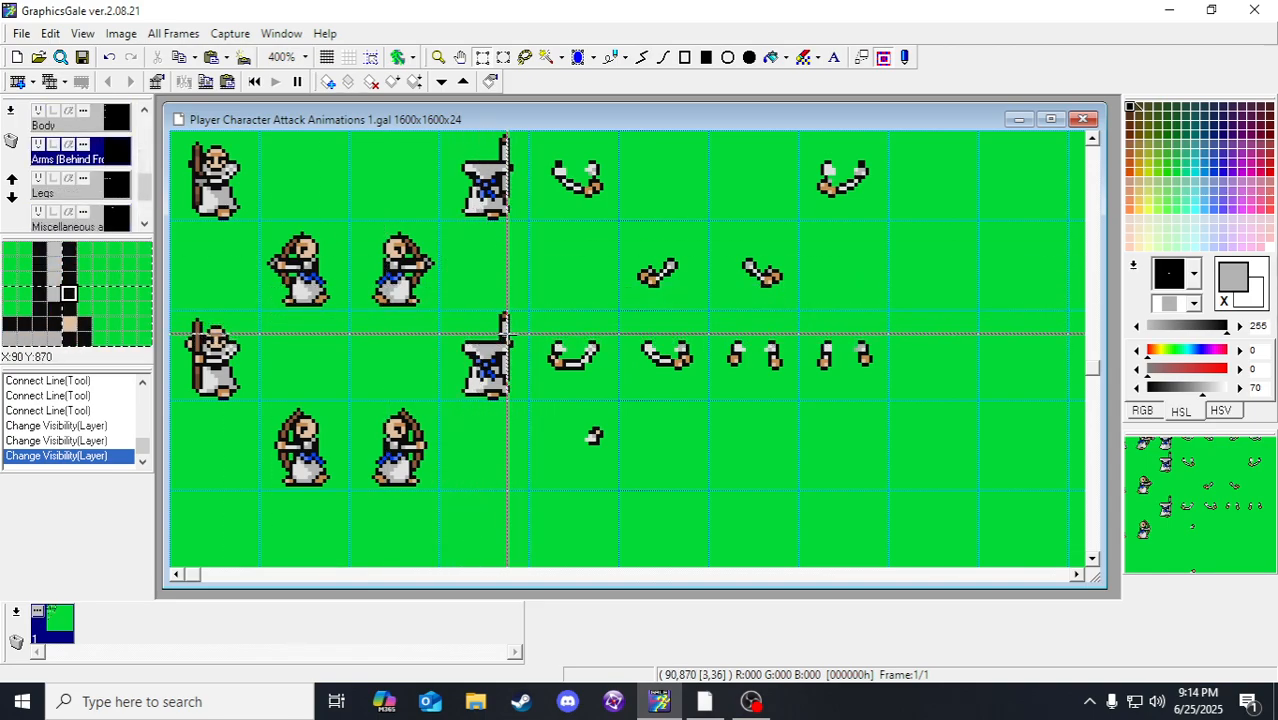
pyautogui.moveTo(508, 333); pyautogui.dragTo(526, 345)
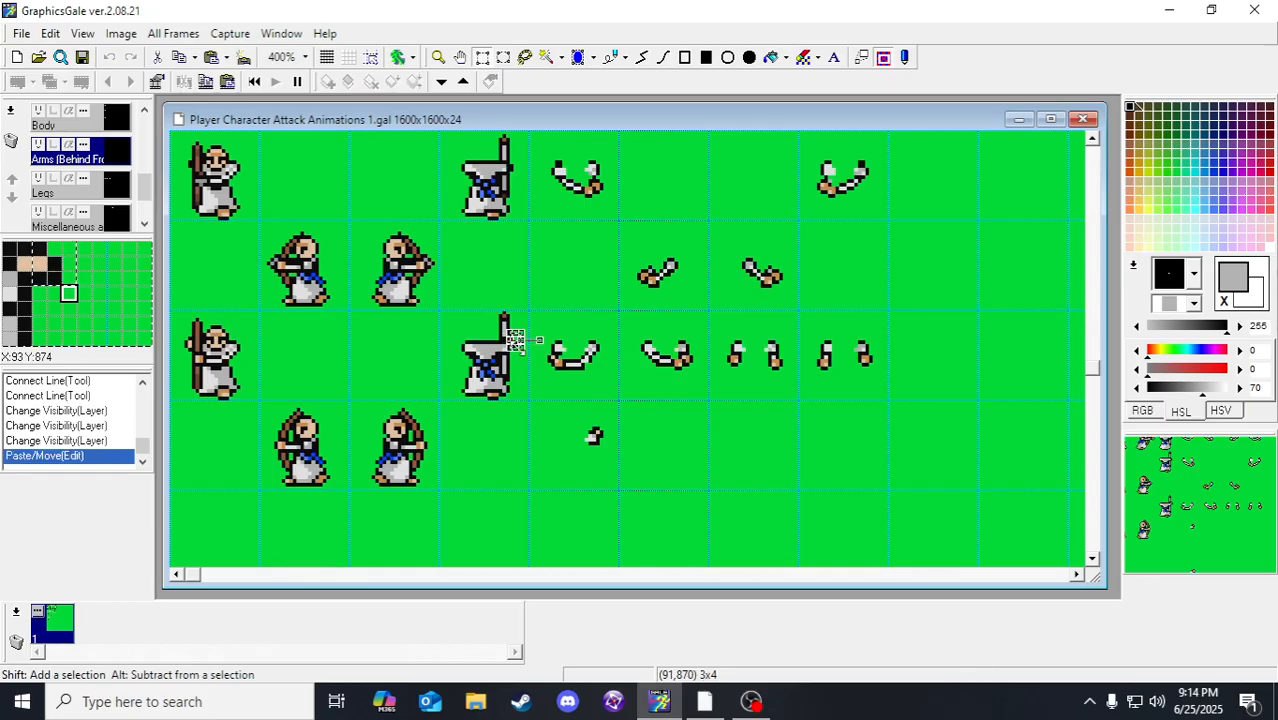
pyautogui.click(515, 340)
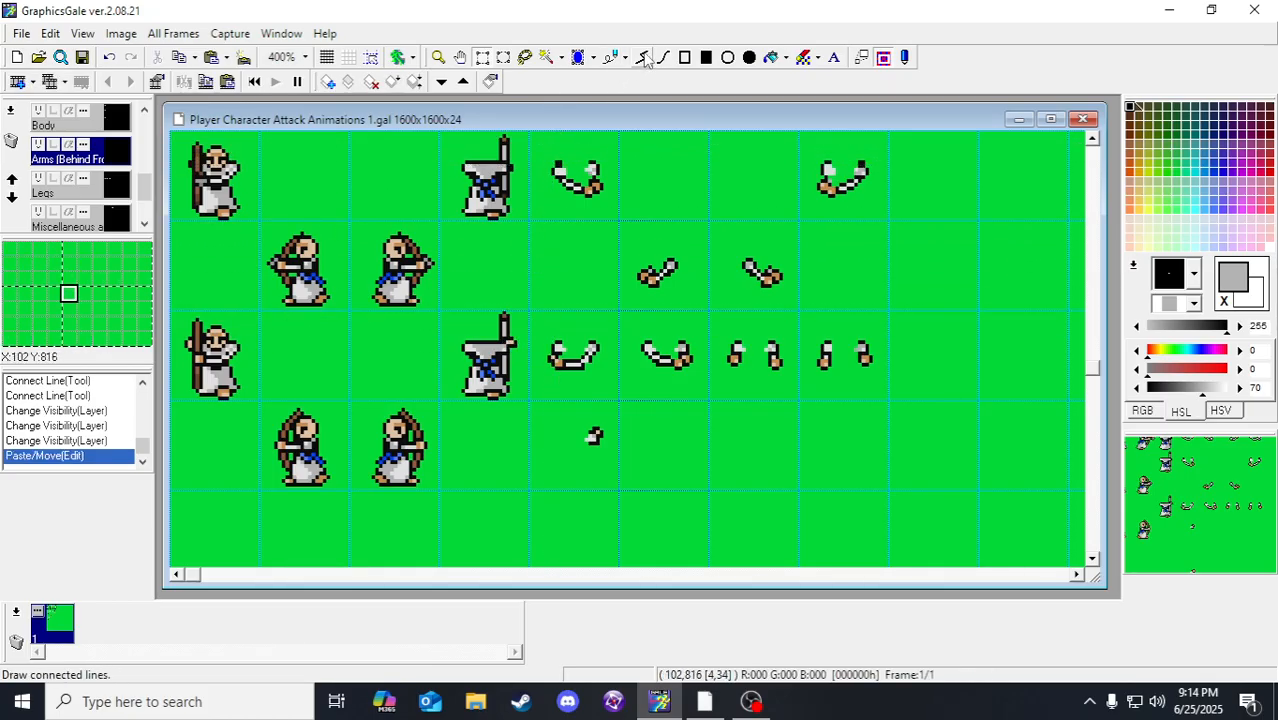
# Step: Redraw the moved hand's pixels with the near-black outline colour and the sampled light and darker skin tones
pyautogui.rightClick(516, 350)
pyautogui.click(518, 346)
pyautogui.rightClick(557, 369)
pyautogui.click(557, 369)
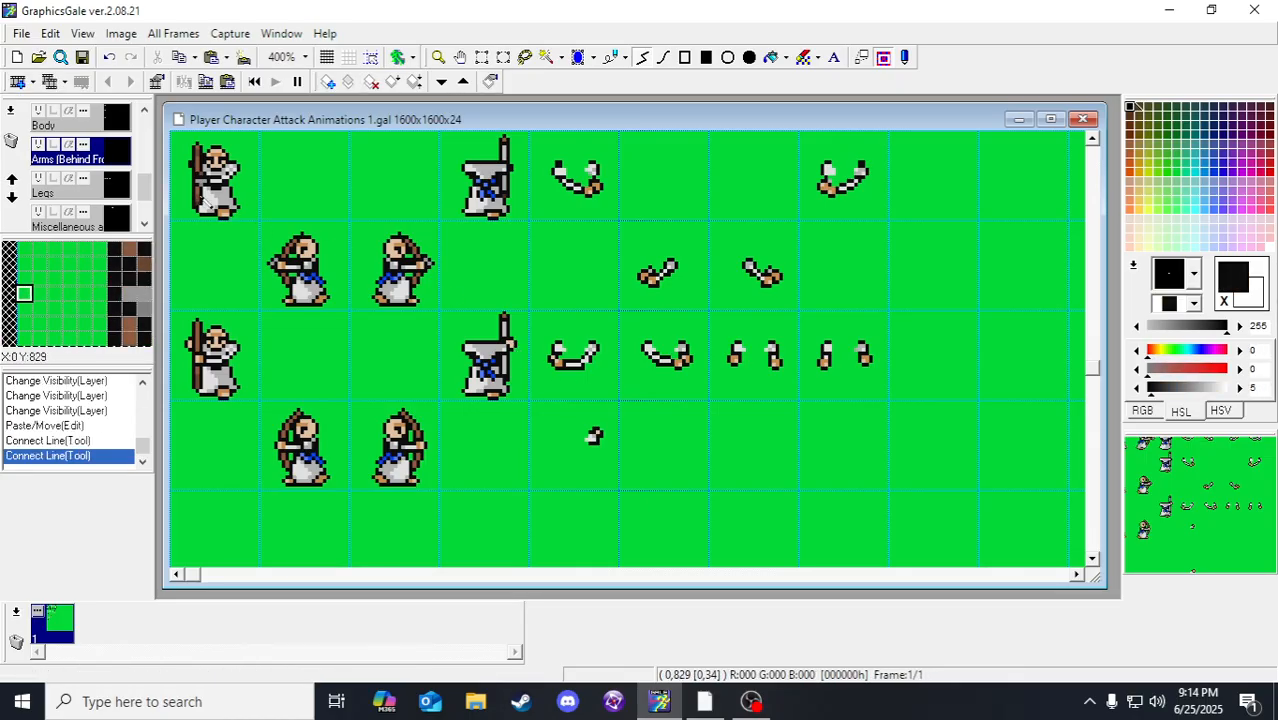
pyautogui.rightClick(516, 348)
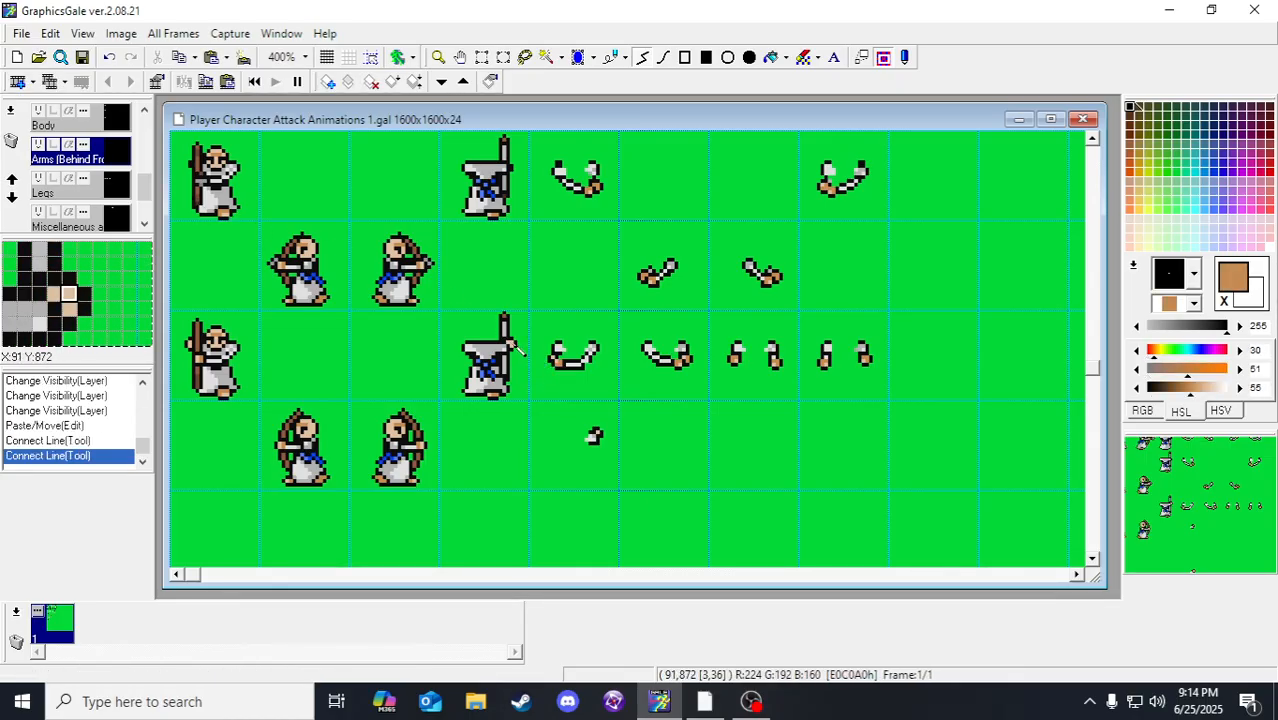
pyautogui.click(516, 348)
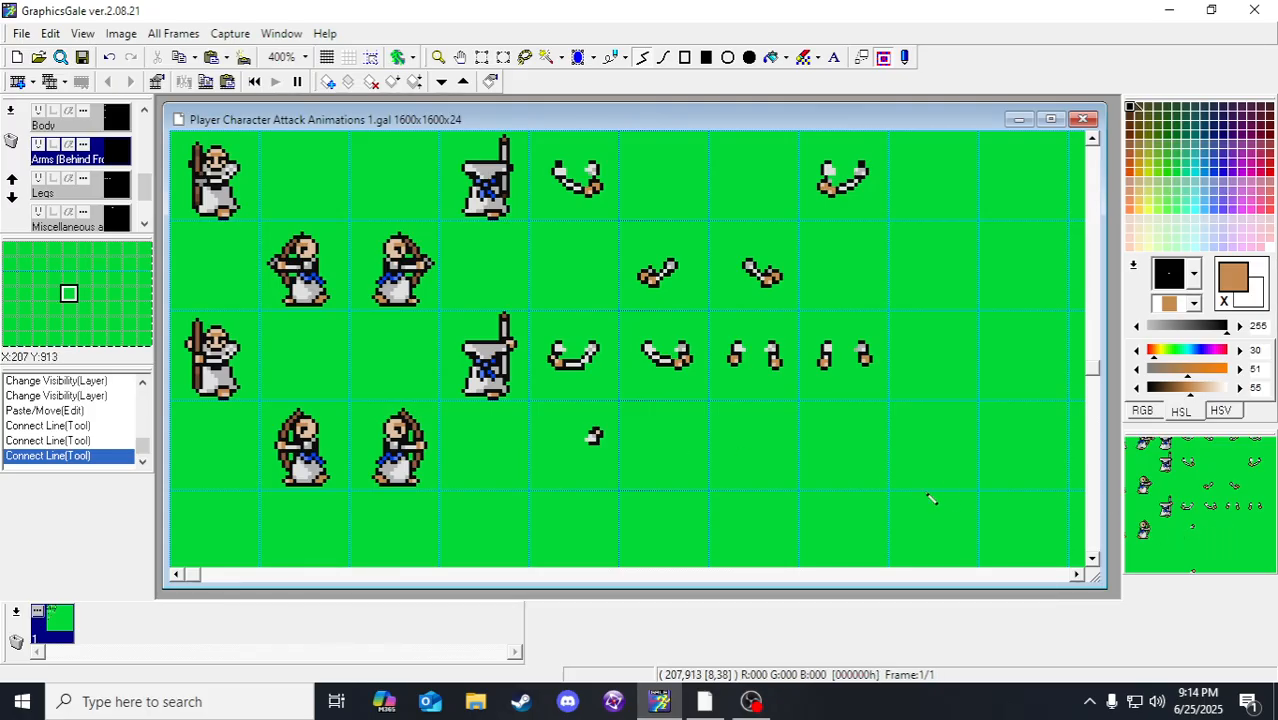
pyautogui.rightClick(517, 345)
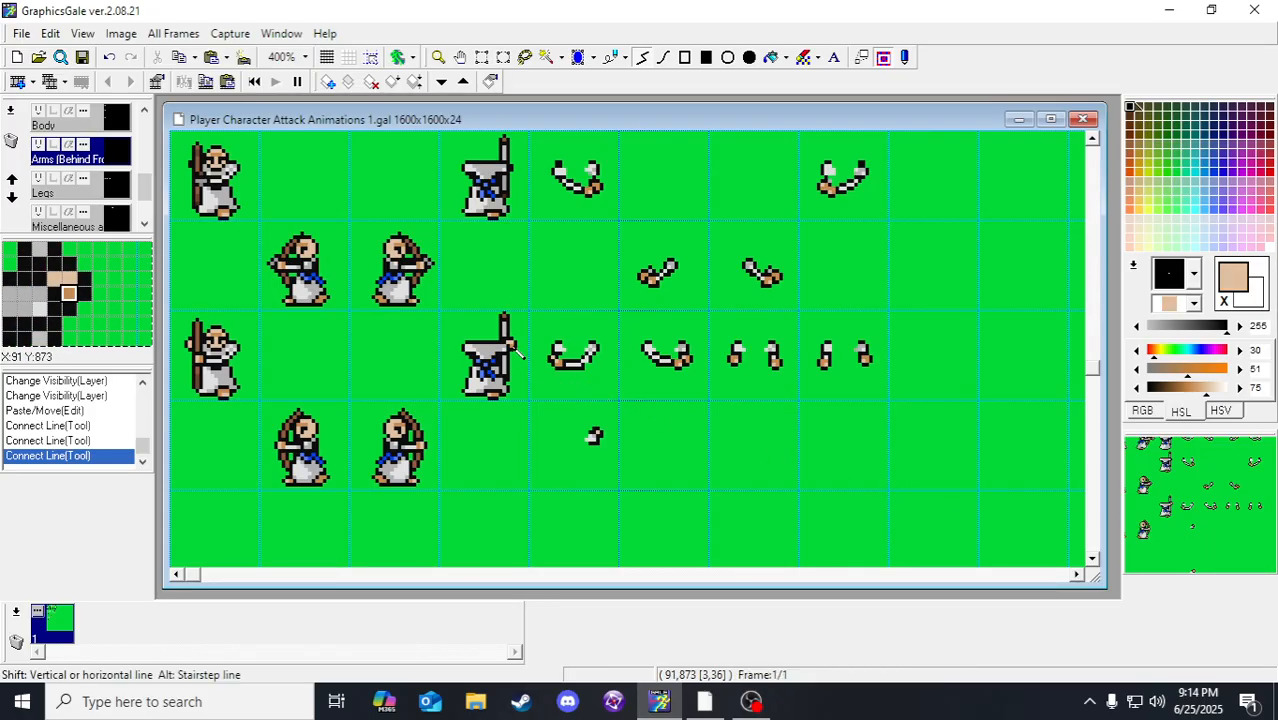
pyautogui.click(549, 364)
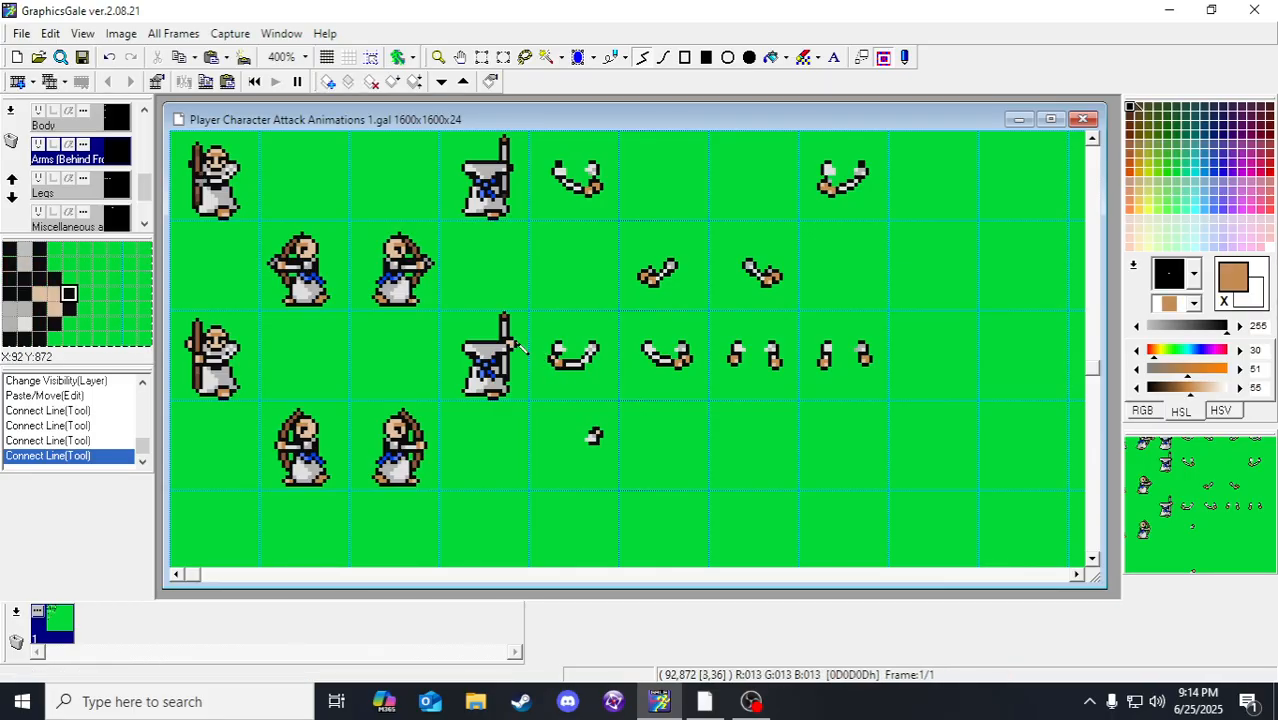
pyautogui.click(512, 344)
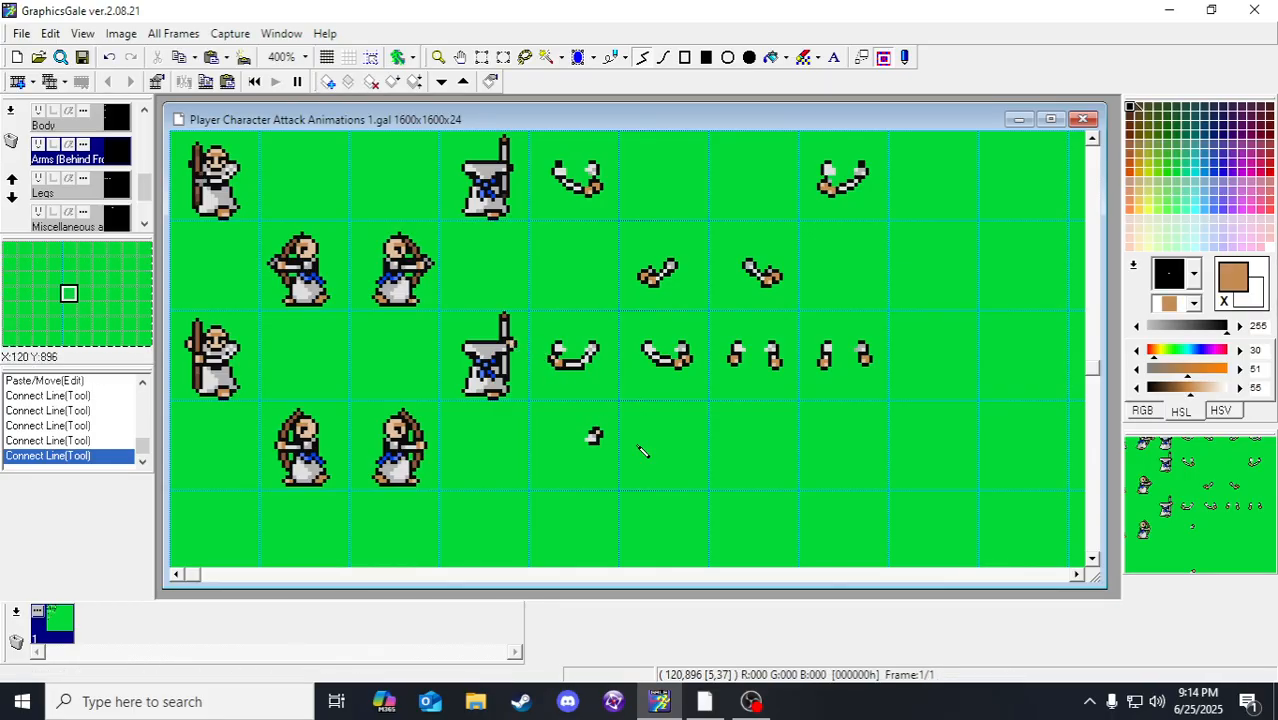
# Step: Show the Hair layer again and check the lowest back-facing sprite's hand against the bow
pyautogui.scroll(2, 55, 135)
pyautogui.click(38, 146)
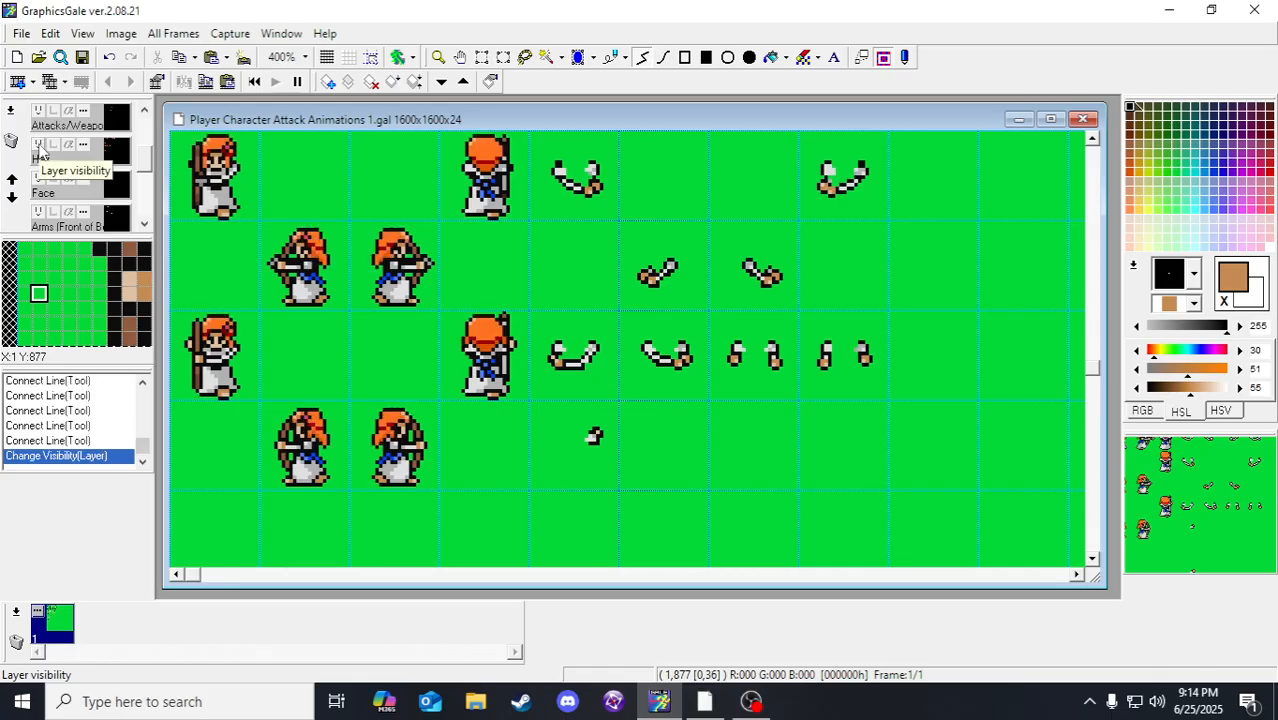
pyautogui.scroll(3, 45, 150)
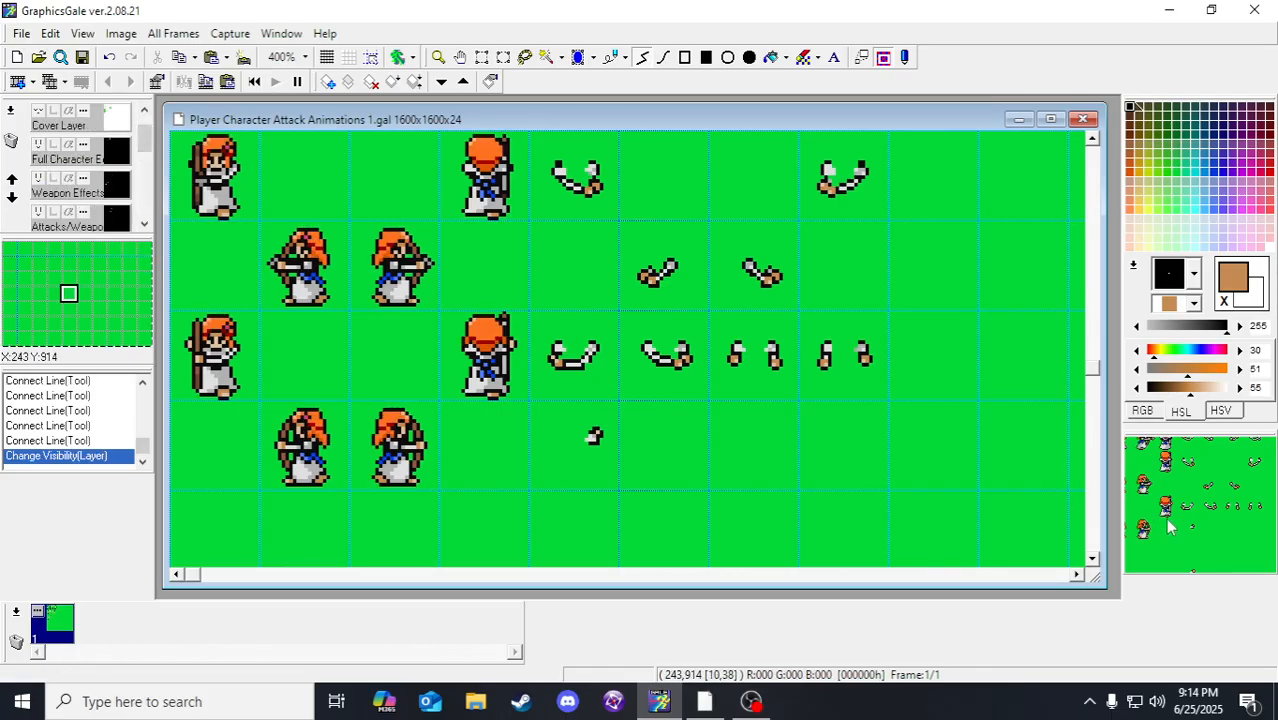
pyautogui.scroll(1, 55, 155)
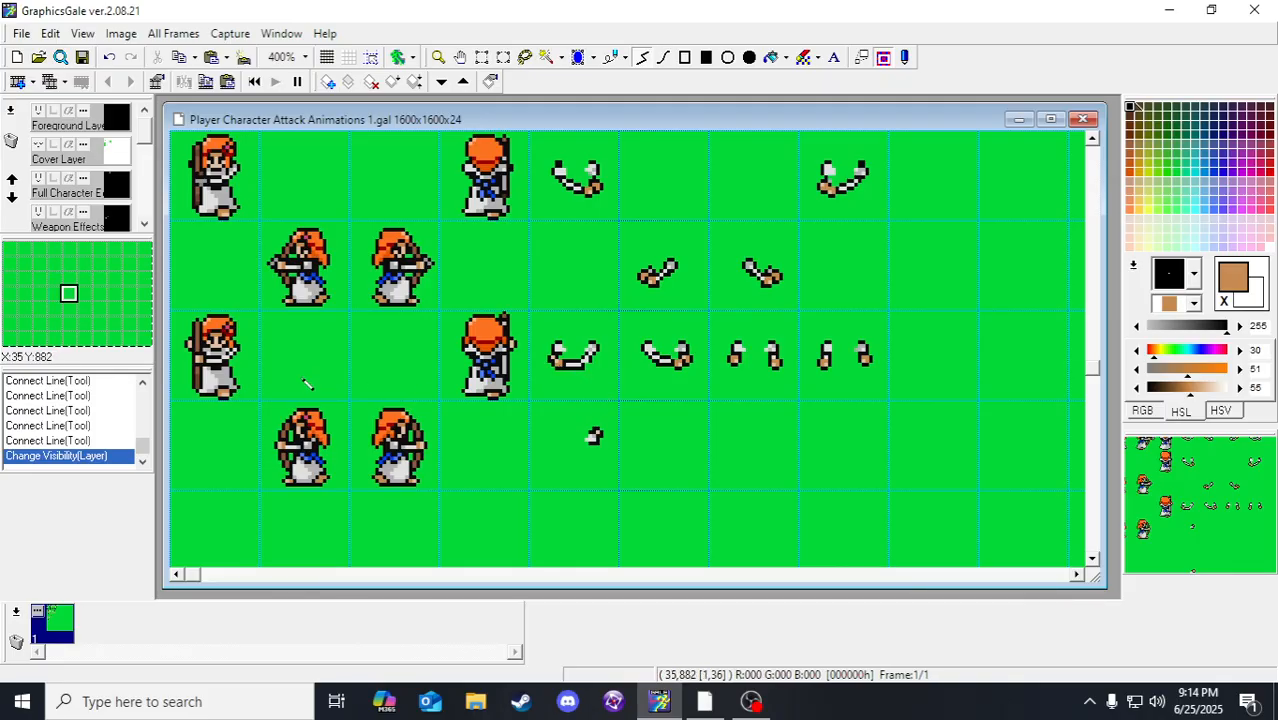
# Step: Try the darker skin tone on the lowest back-facing sprite's hand, then undo the stroke
pyautogui.click(514, 342)
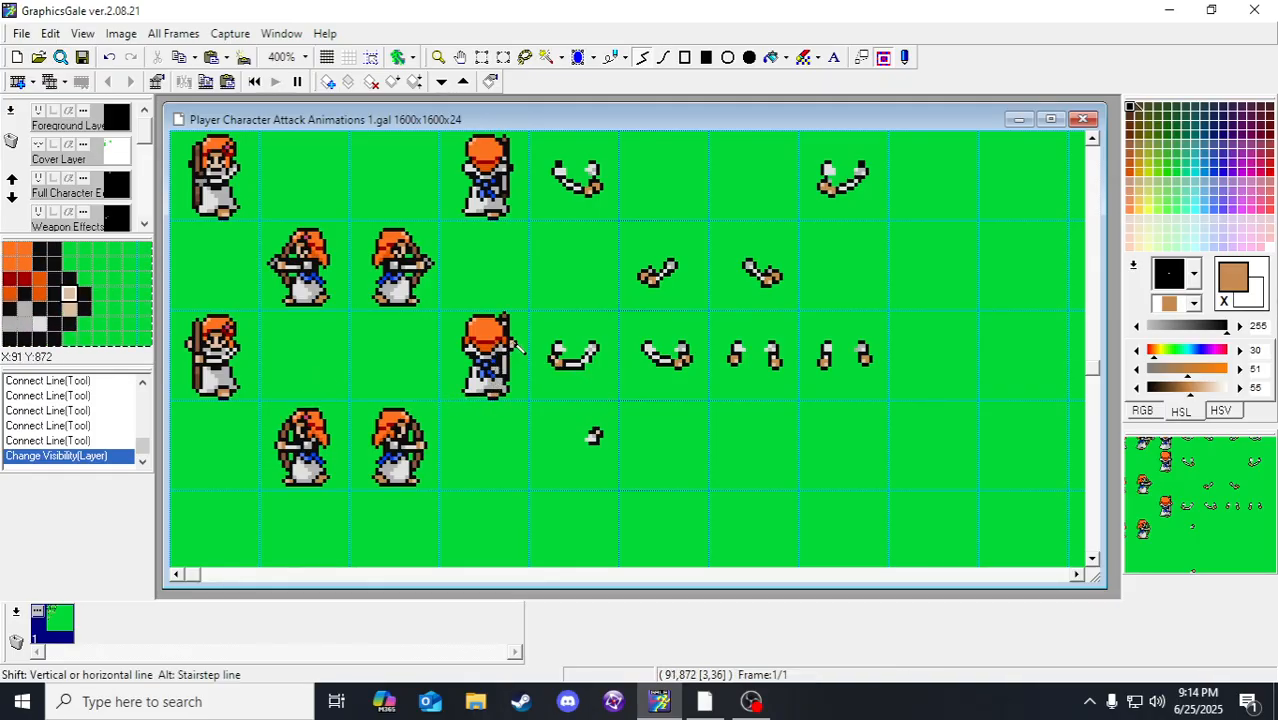
pyautogui.doubleClick(514, 346)
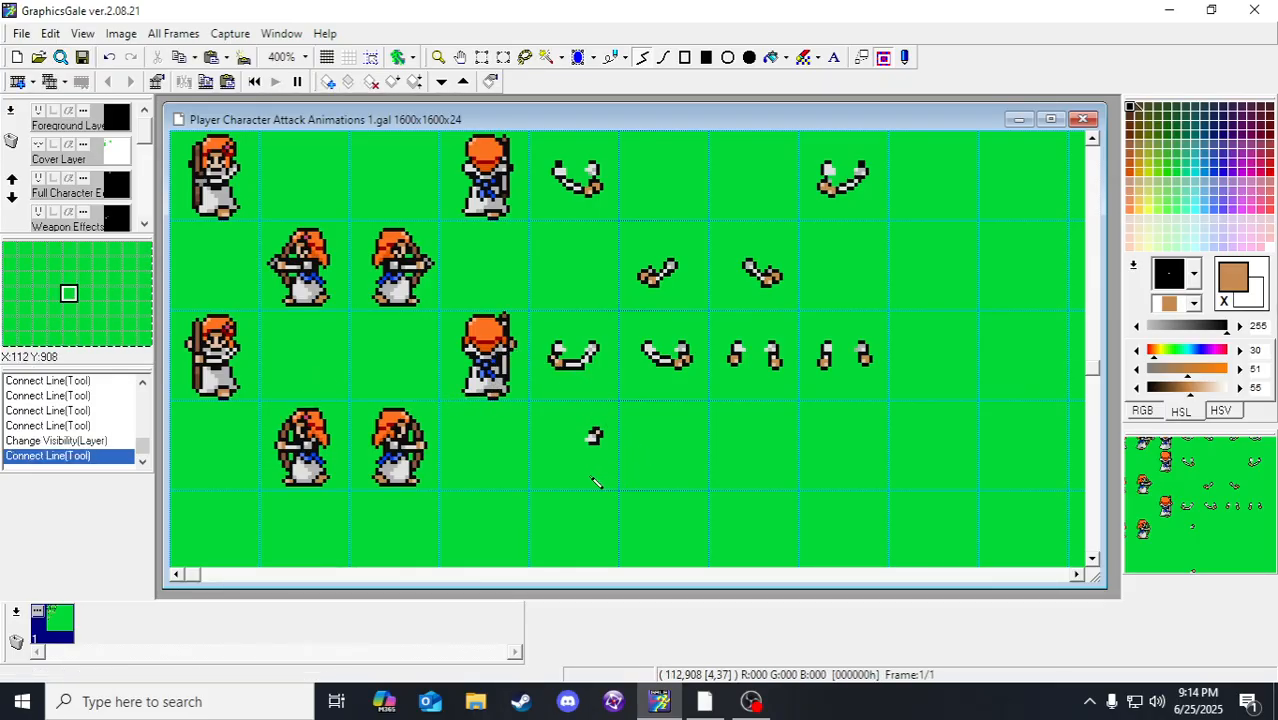
pyautogui.hotkey('ctrl', 'z')
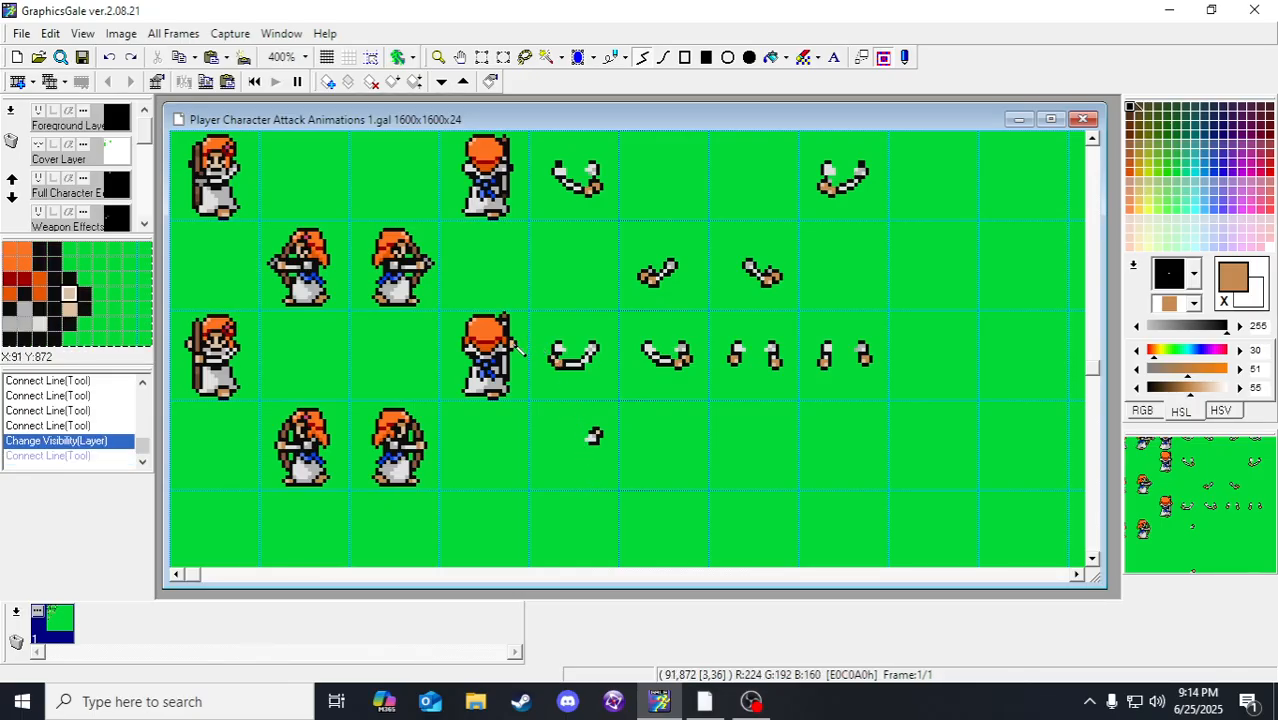
# Step: Redo the darker skin-tone stroke on the lowest back-facing sprite's hand, compare it in the preview, and undo it again
pyautogui.hotkey('ctrl', 'y')
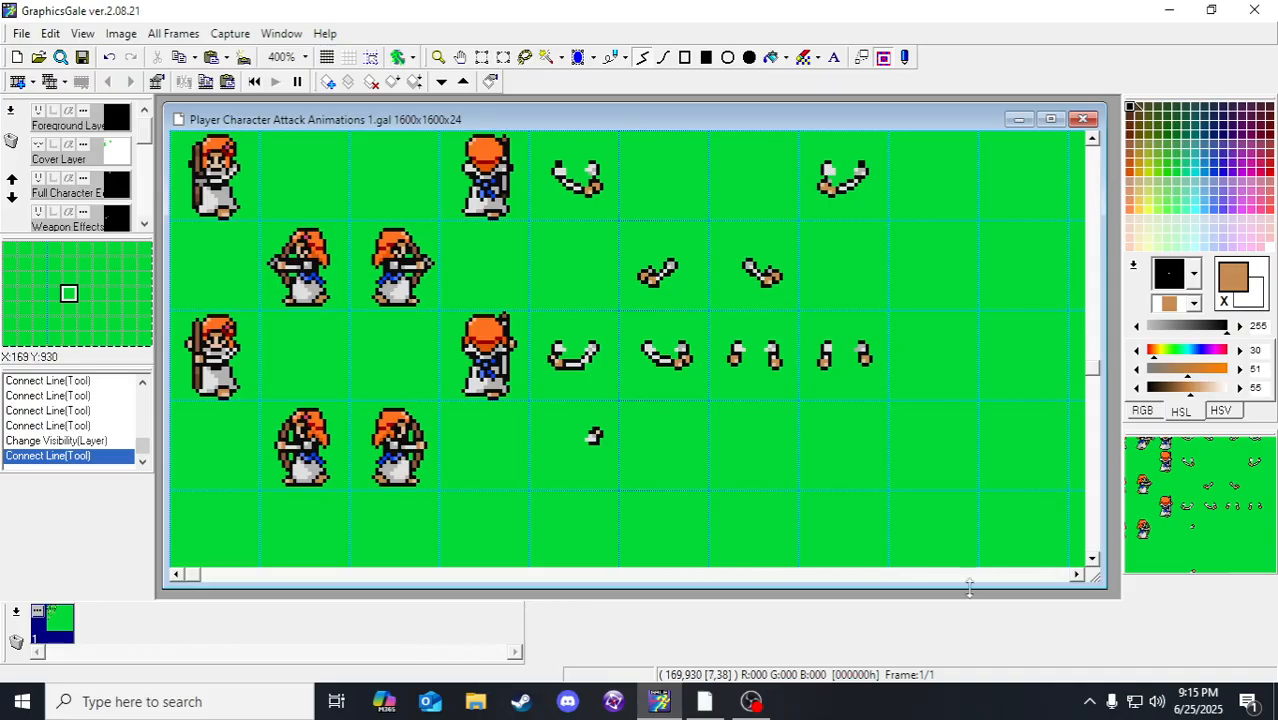
pyautogui.moveTo(1170, 537); pyautogui.dragTo(1222, 516)
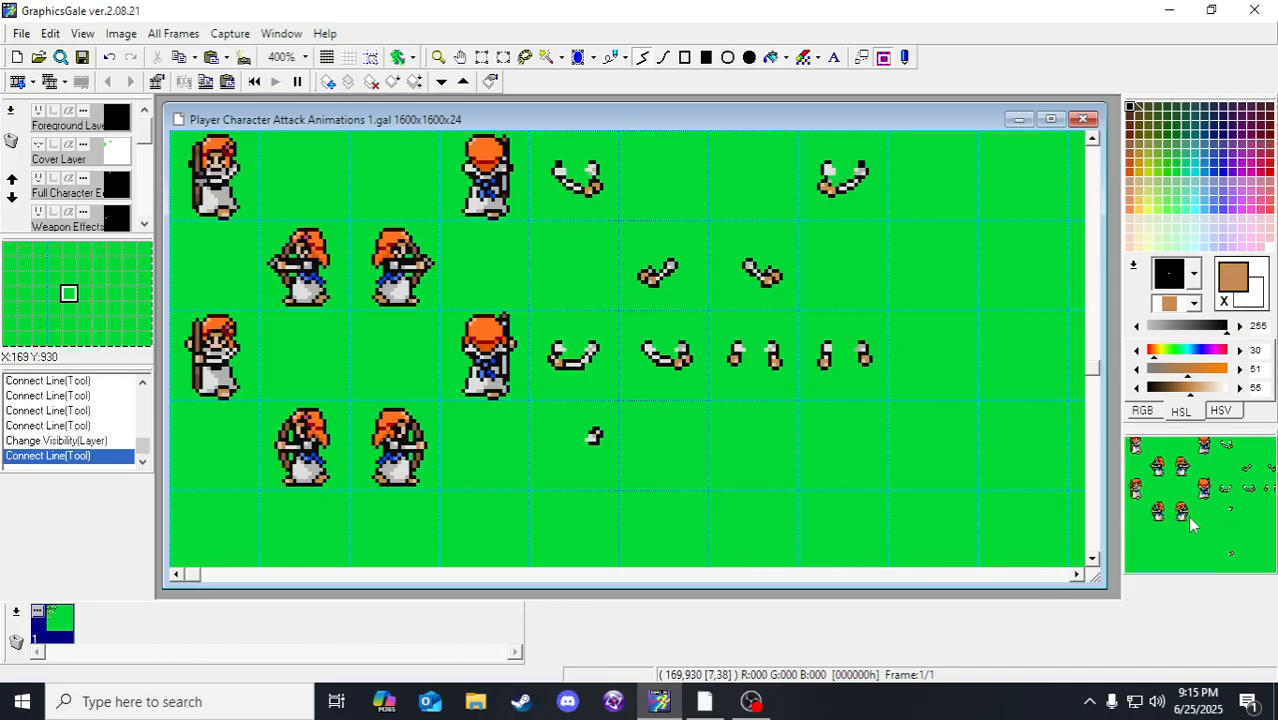
pyautogui.hotkey('ctrl', 'z')
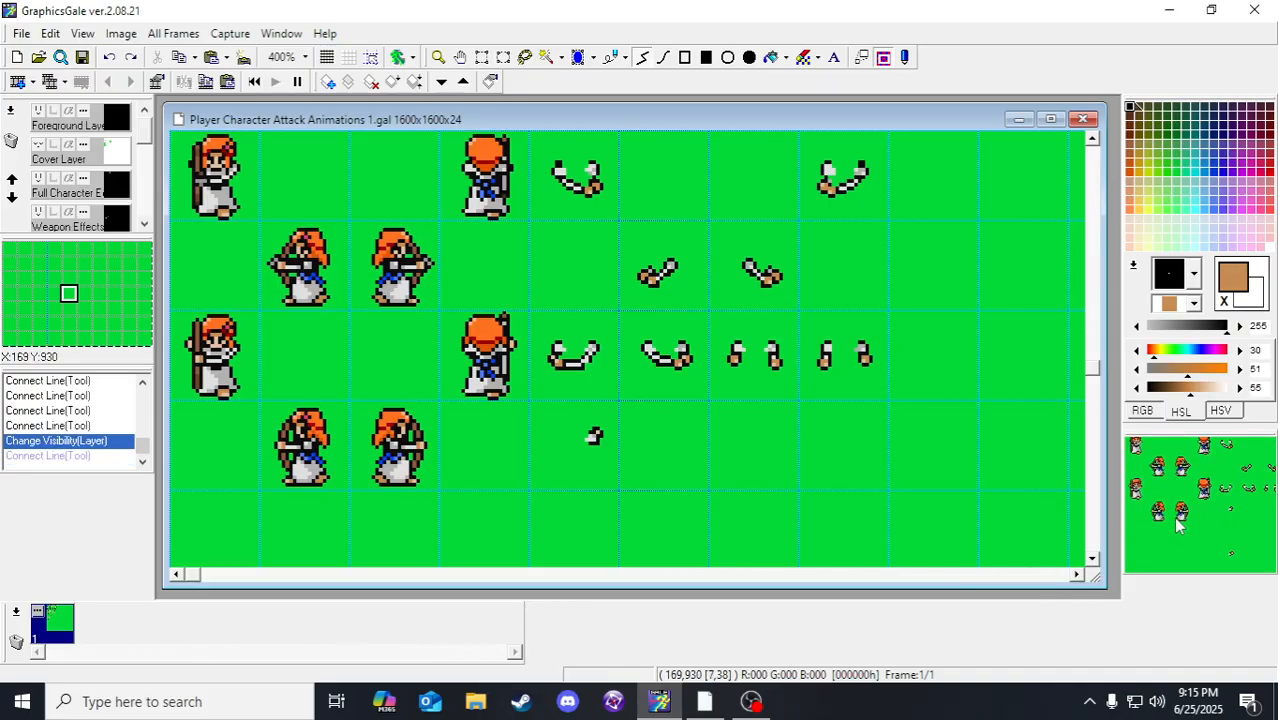
pyautogui.moveTo(1178, 527); pyautogui.dragTo(1174, 478)
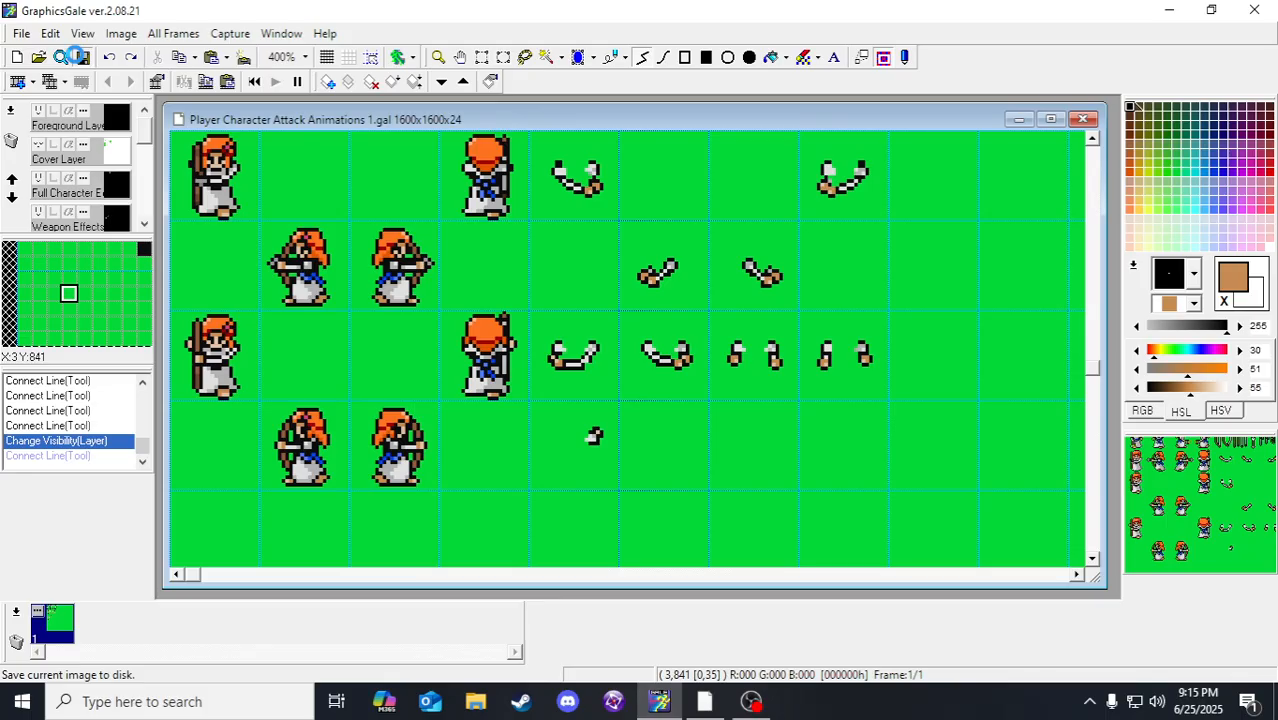
pyautogui.scroll(3, 538, 263)
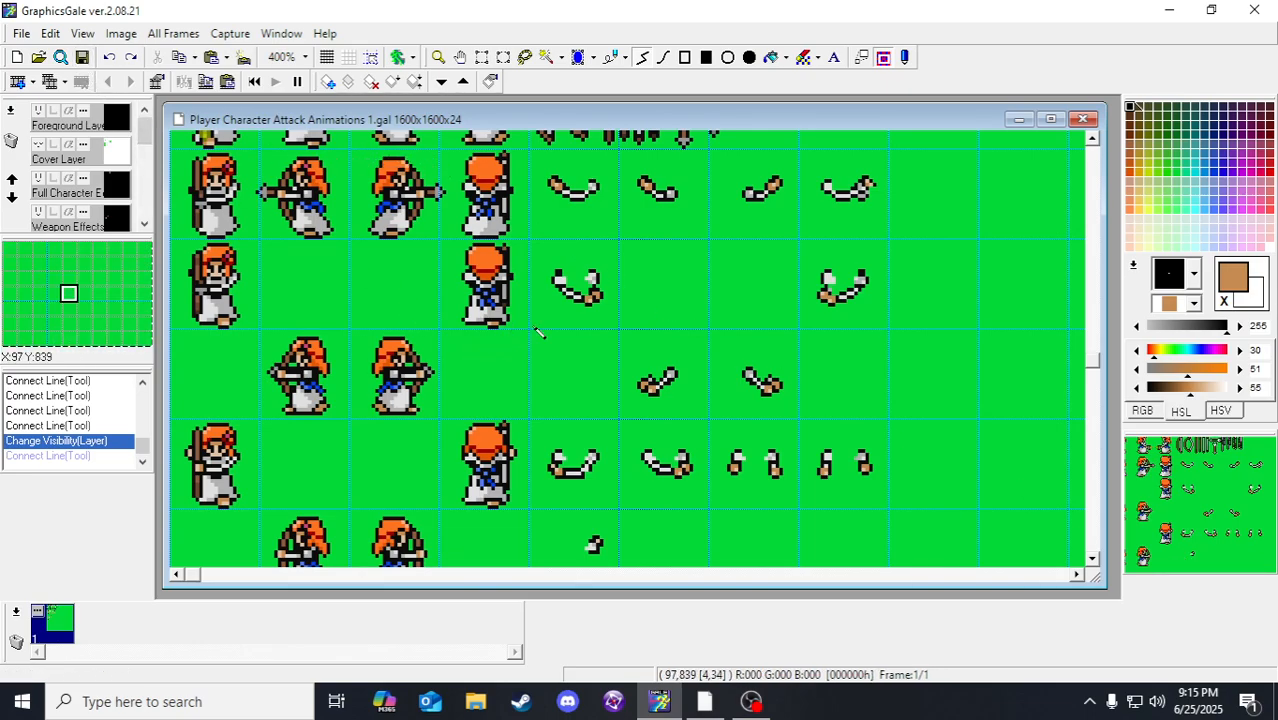
pyautogui.scroll(3, 540, 333)
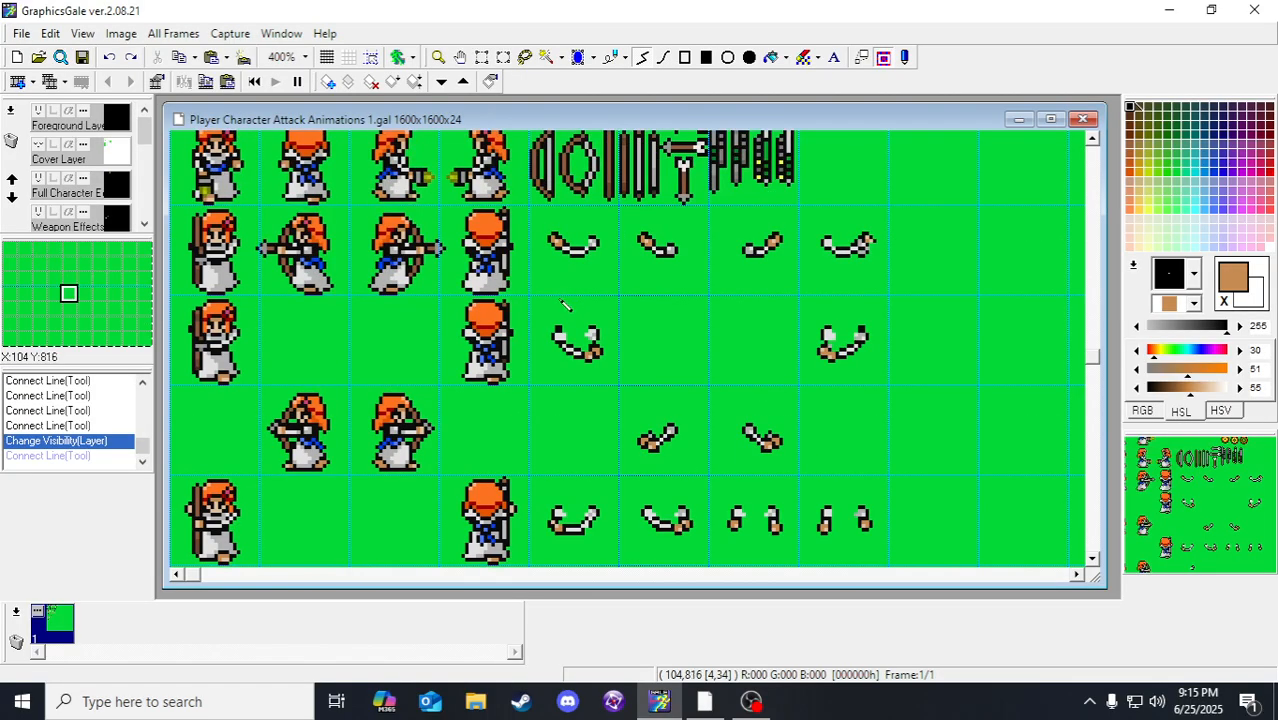
pyautogui.scroll(-2, 687, 358)
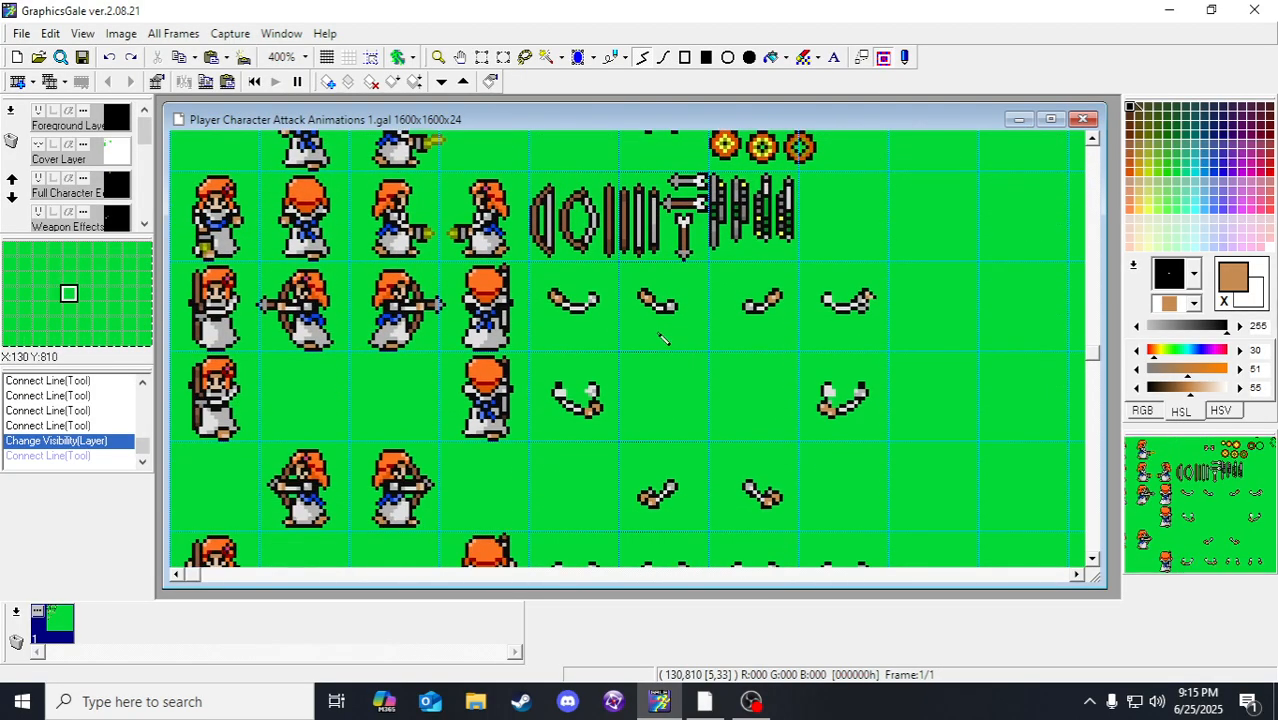
pyautogui.click(64, 59)
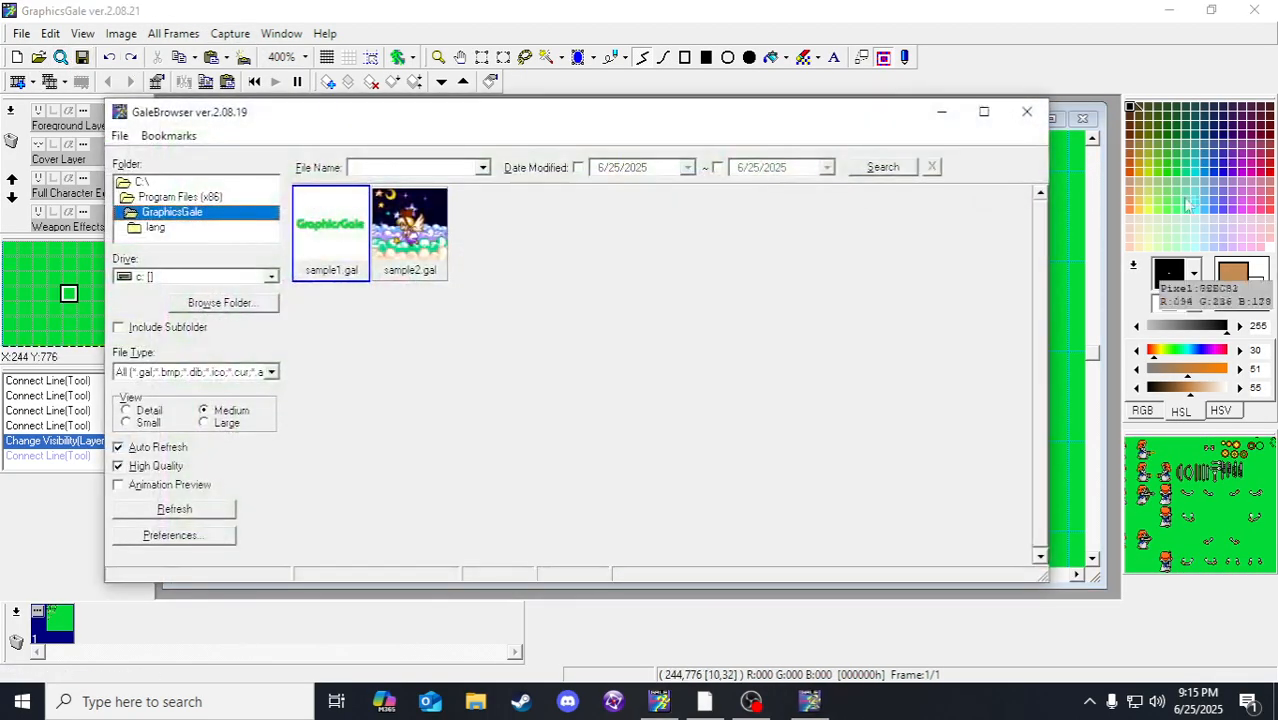
pyautogui.click(1020, 115)
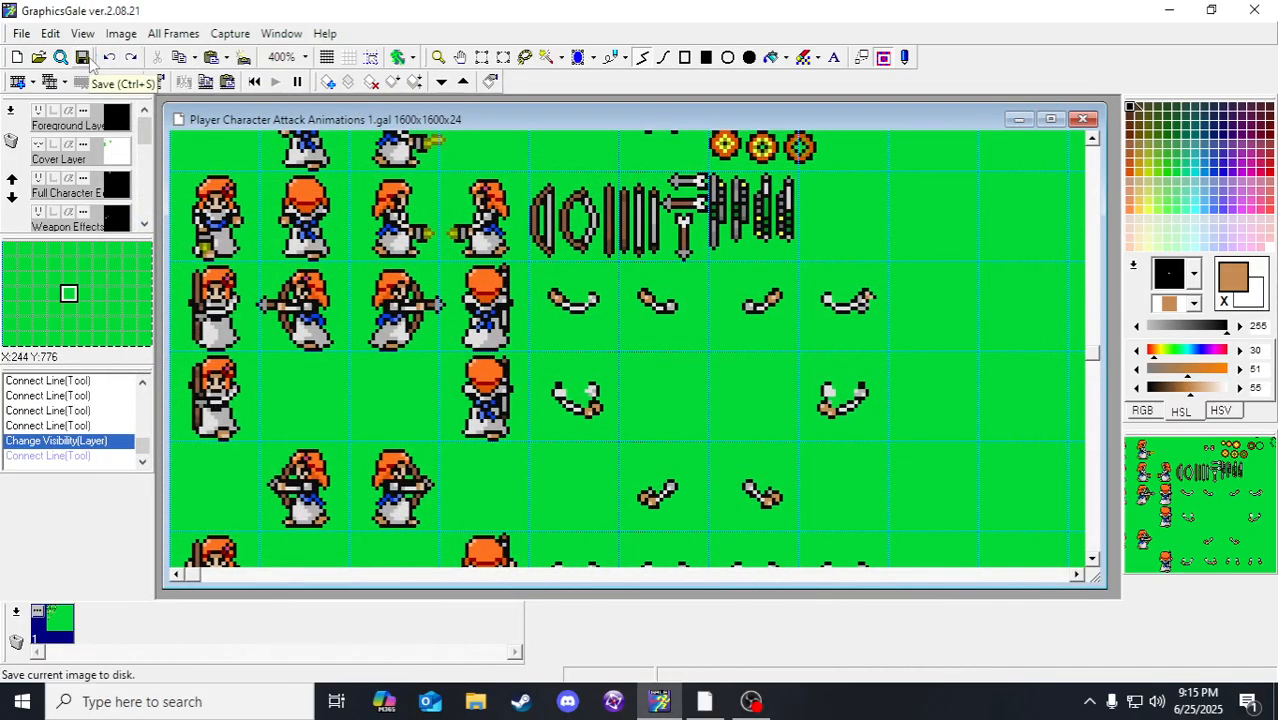
# Step: Try to copy the first front-facing bow sprite's cell from the current layer into the empty cell one row below, among the loose arm parts
pyautogui.click(482, 57)
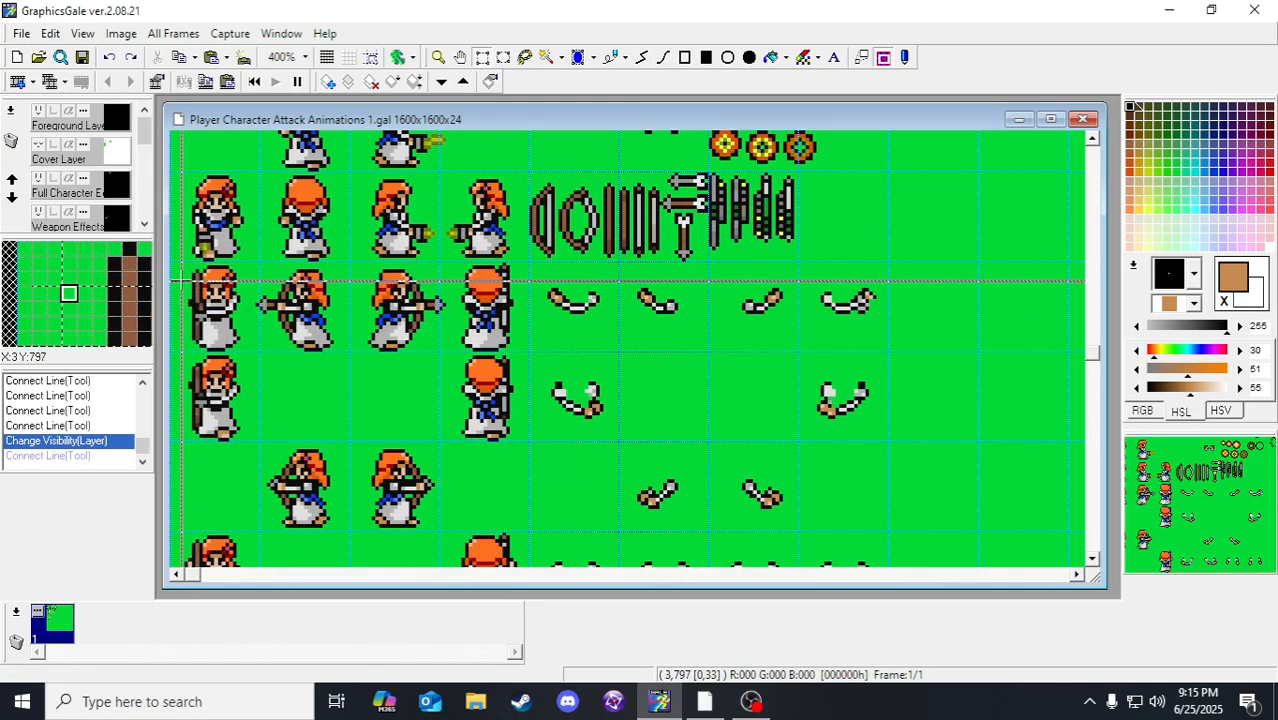
pyautogui.click(368, 60)
pyautogui.click(206, 322)
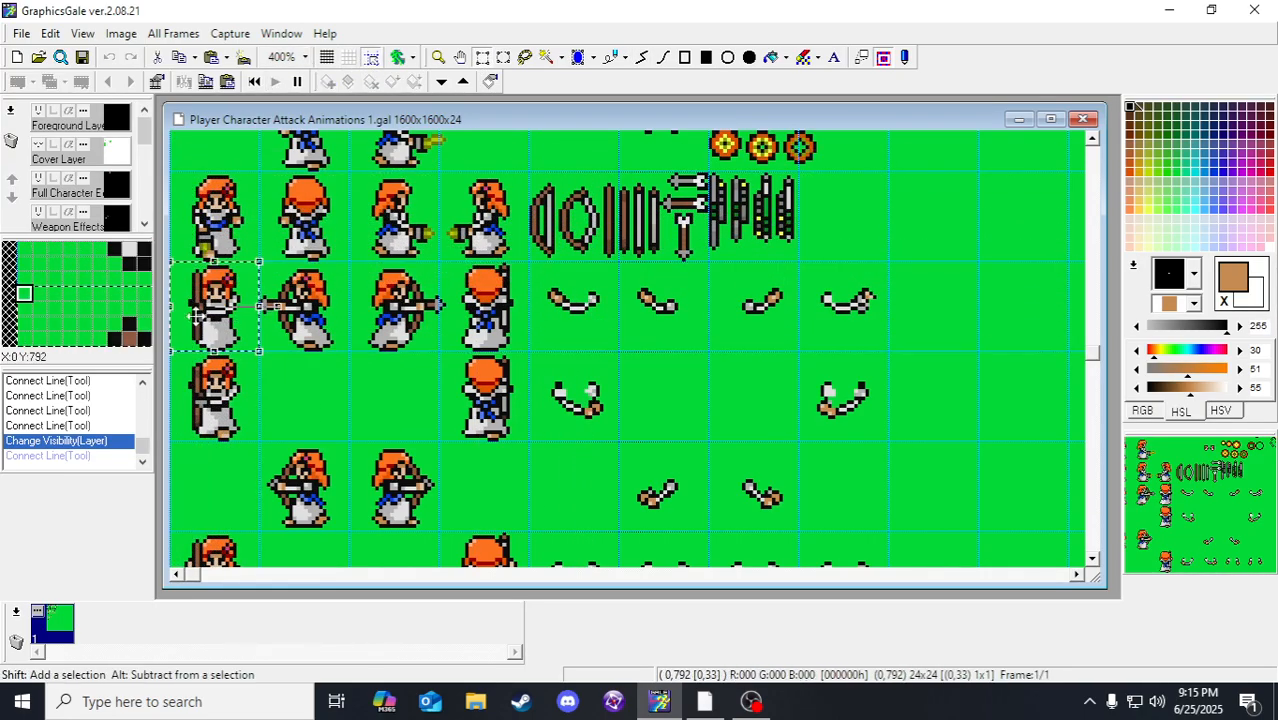
pyautogui.hotkey('ctrl', 'c')
pyautogui.hotkey('ctrl', 'v')
pyautogui.moveTo(206, 322); pyautogui.dragTo(679, 416)
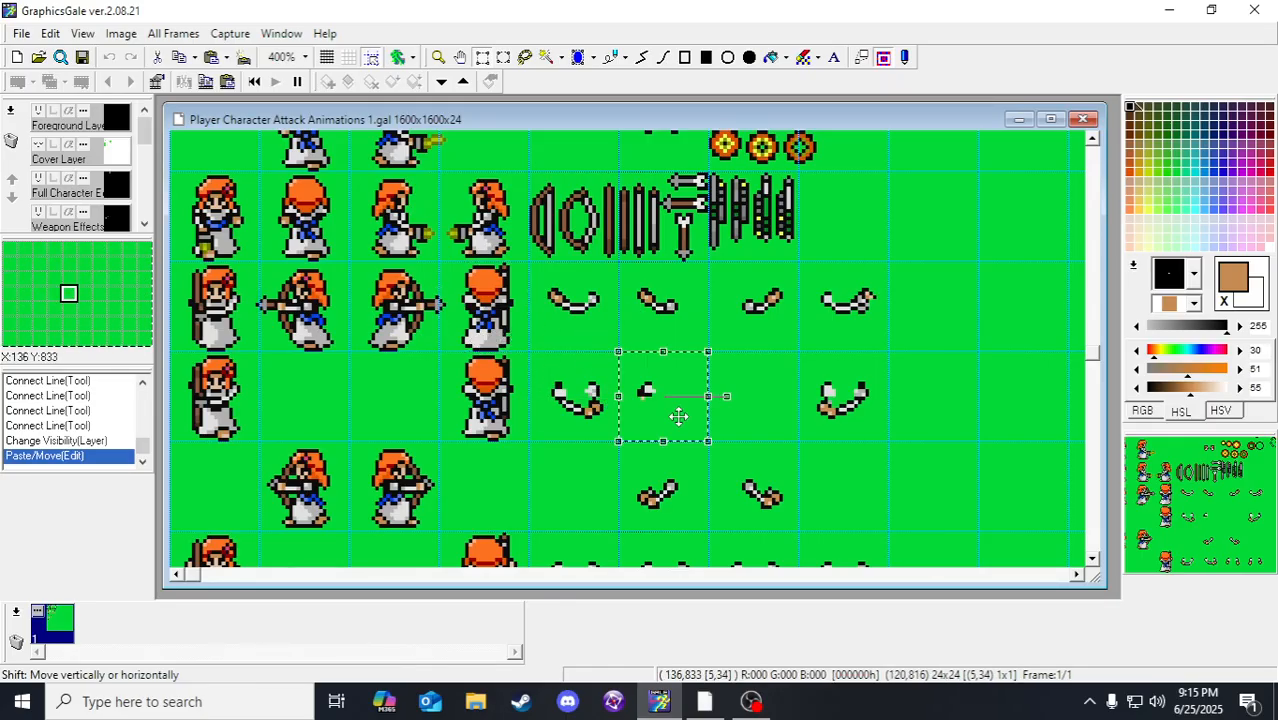
pyautogui.click(551, 416)
# Step: On the Weapon Effects layer, try a horizontally flipped copy of the first front-facing bow sprite's cell over the second back-facing sprite
pyautogui.scroll(-1, 84, 190)
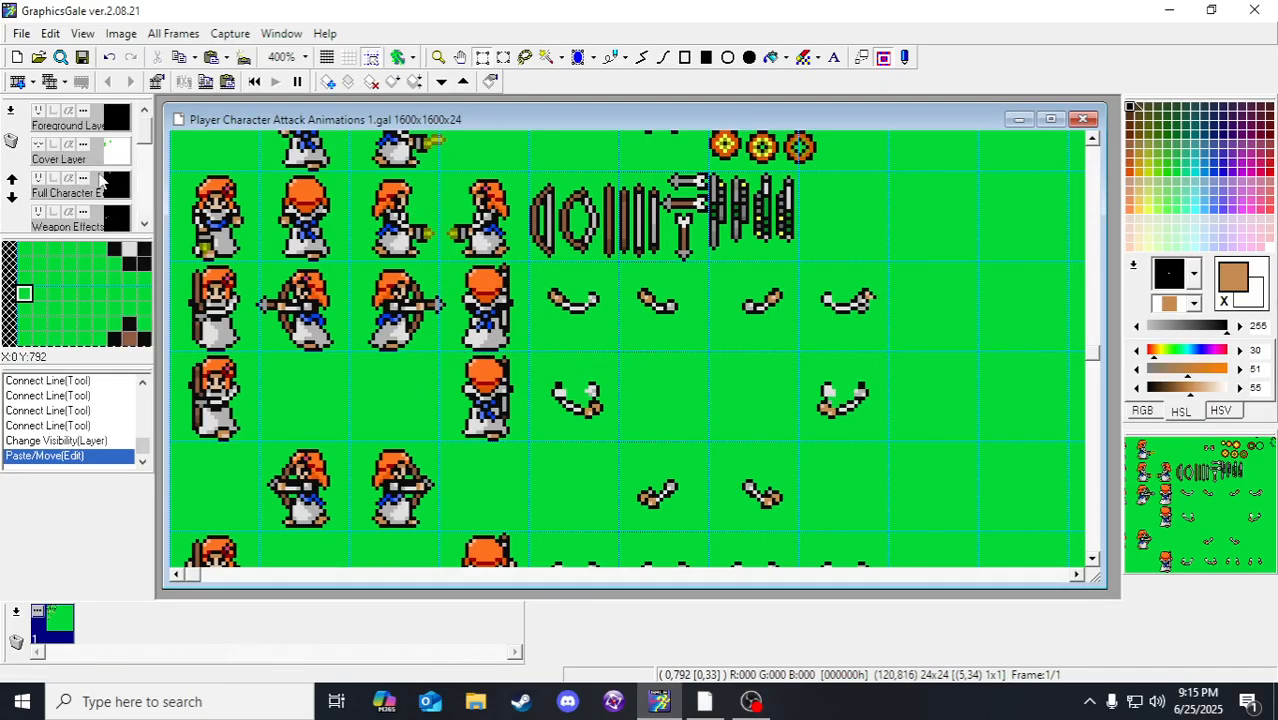
pyautogui.click(80, 192)
pyautogui.click(230, 328)
pyautogui.hotkey('ctrl', 'c')
pyautogui.hotkey('ctrl', 'v')
pyautogui.moveTo(225, 323); pyautogui.dragTo(535, 371)
pyautogui.click(121, 33)
pyautogui.click(165, 48)
pyautogui.moveTo(539, 416); pyautogui.dragTo(502, 411)
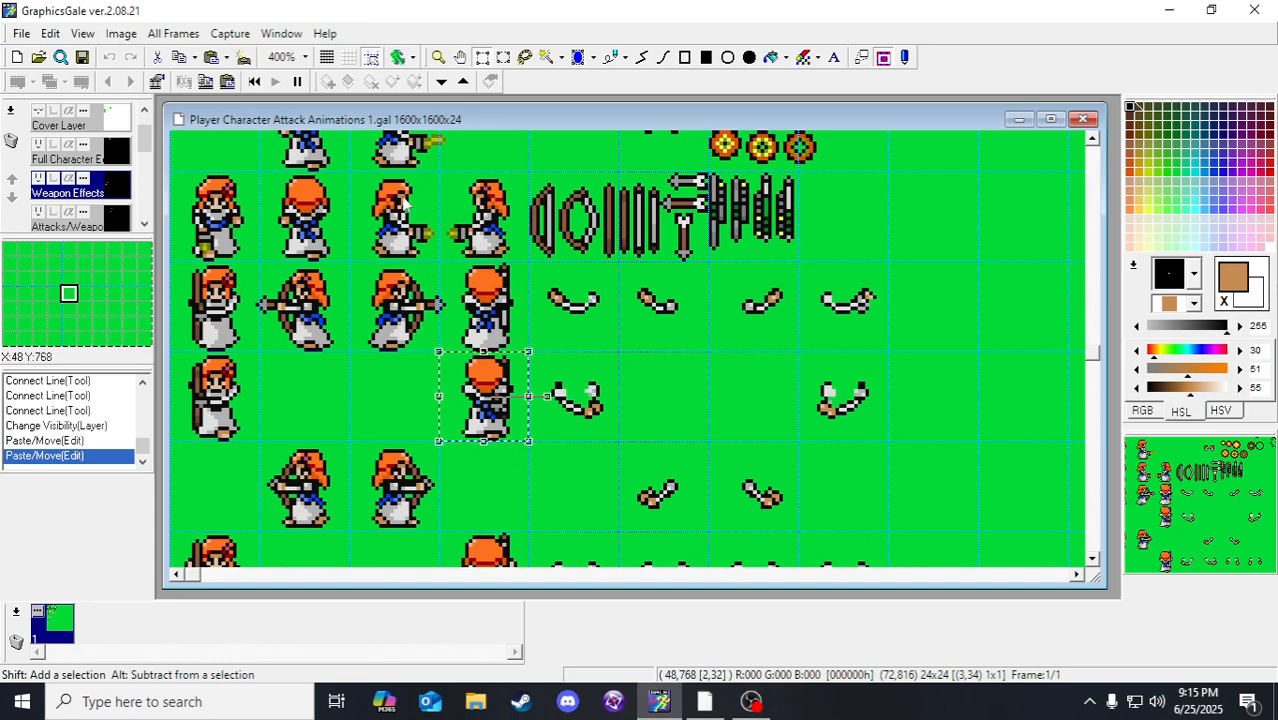
# Step: Flip the copied arrowhead vertically, try it in the empty cells of the row below the second back-facing sprite, and delete it
pyautogui.click(121, 33)
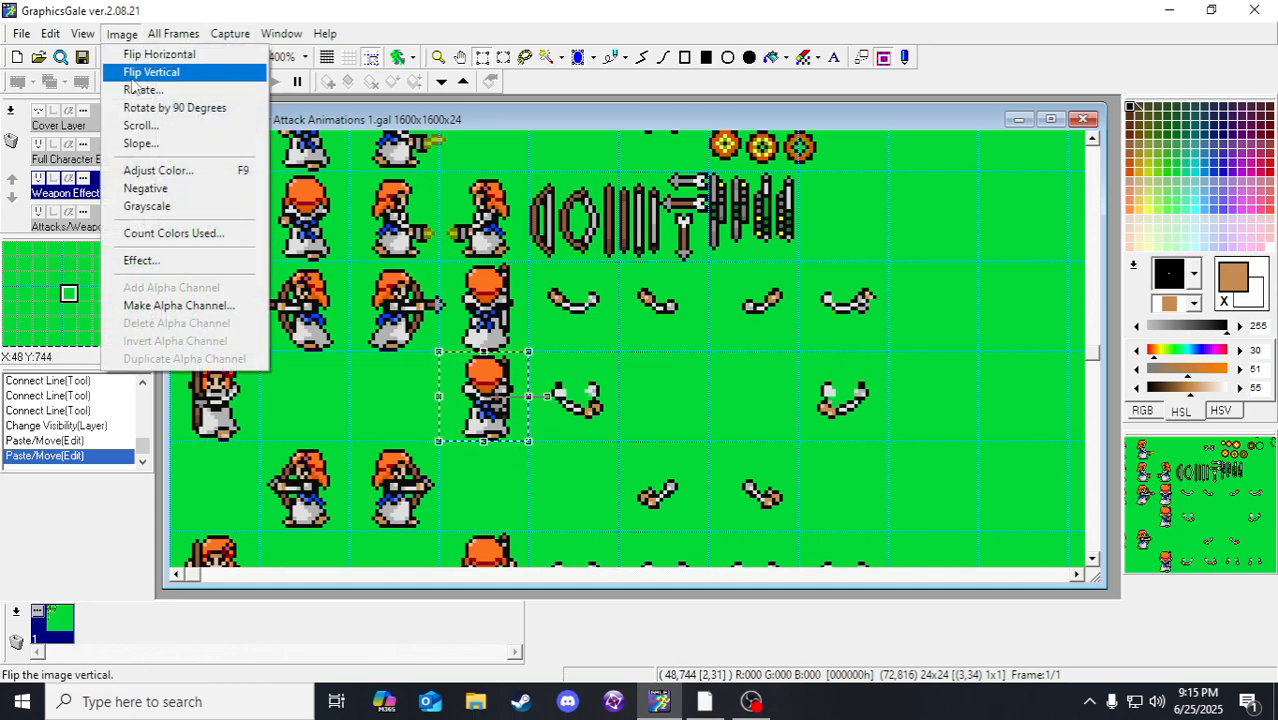
pyautogui.click(131, 78)
pyautogui.moveTo(497, 412); pyautogui.dragTo(588, 394)
pyautogui.scroll(-1, 622, 407)
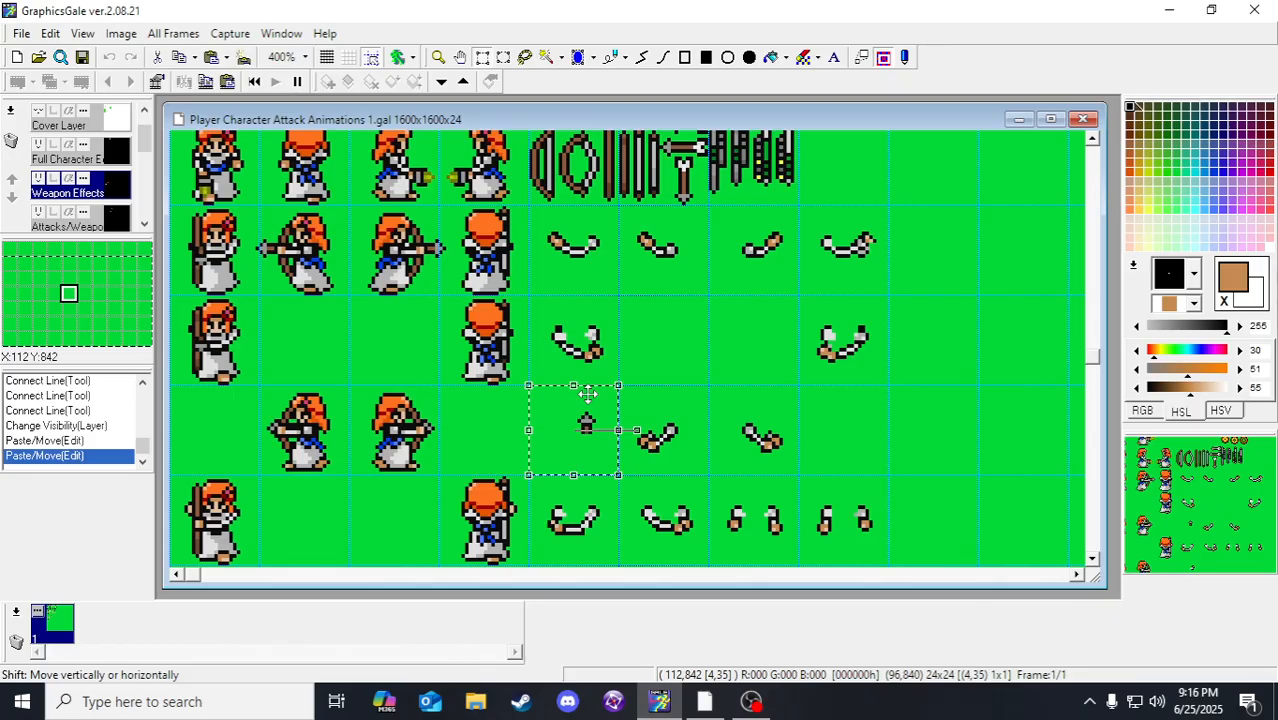
pyautogui.moveTo(587, 393); pyautogui.dragTo(460, 401)
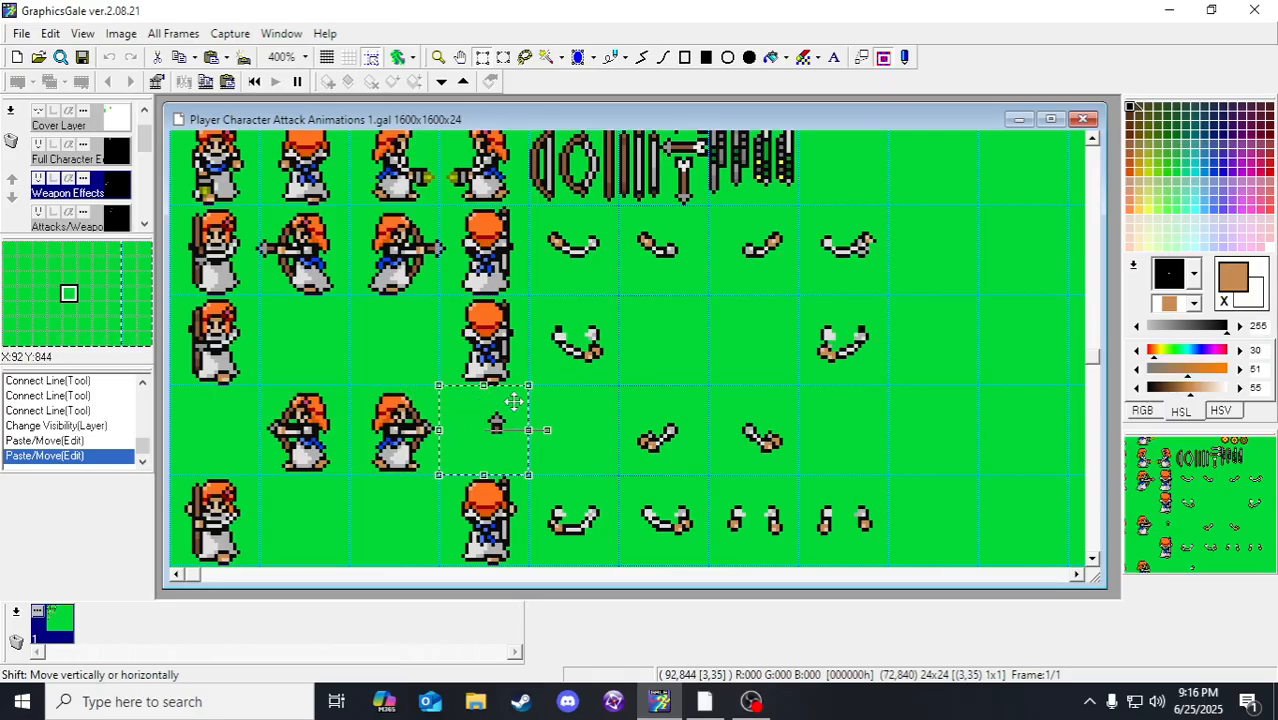
pyautogui.press('Delete')
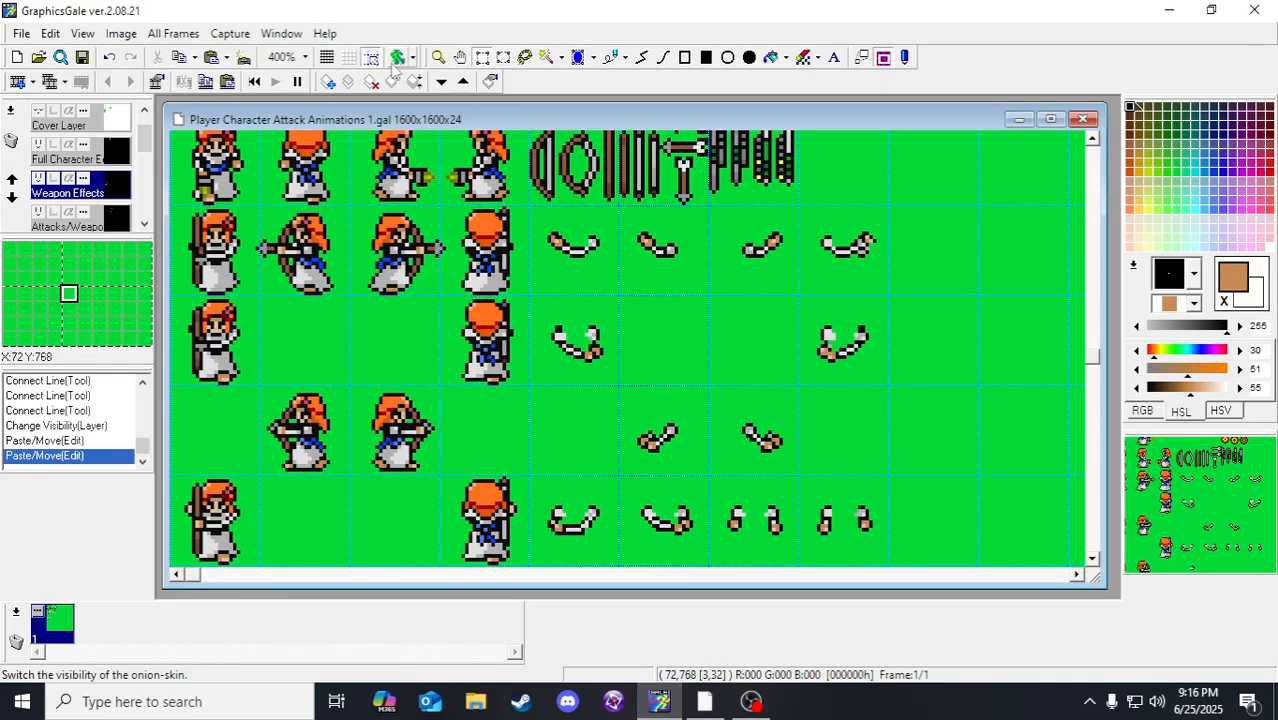
# Step: Sample the mid-grey from the second back-facing sprite's bowstring for line drawing, and make the Reference Layer active
pyautogui.scroll(1, 765, 245)
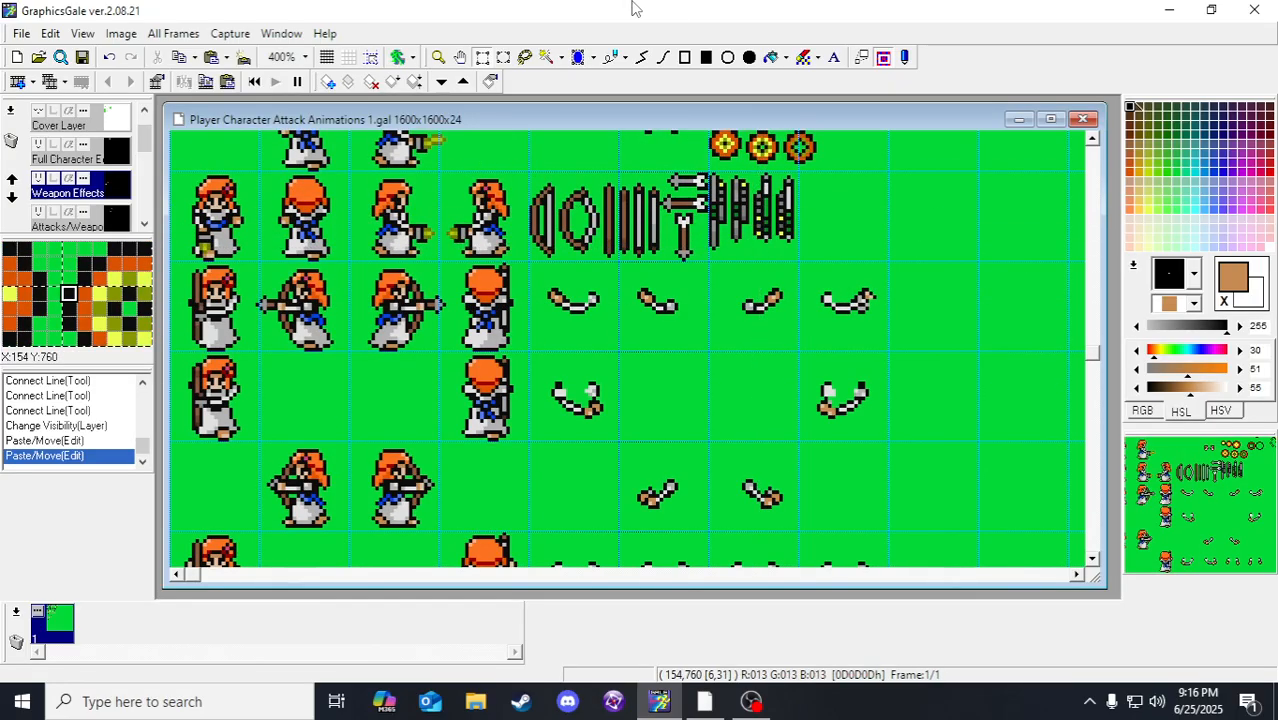
pyautogui.click(642, 57)
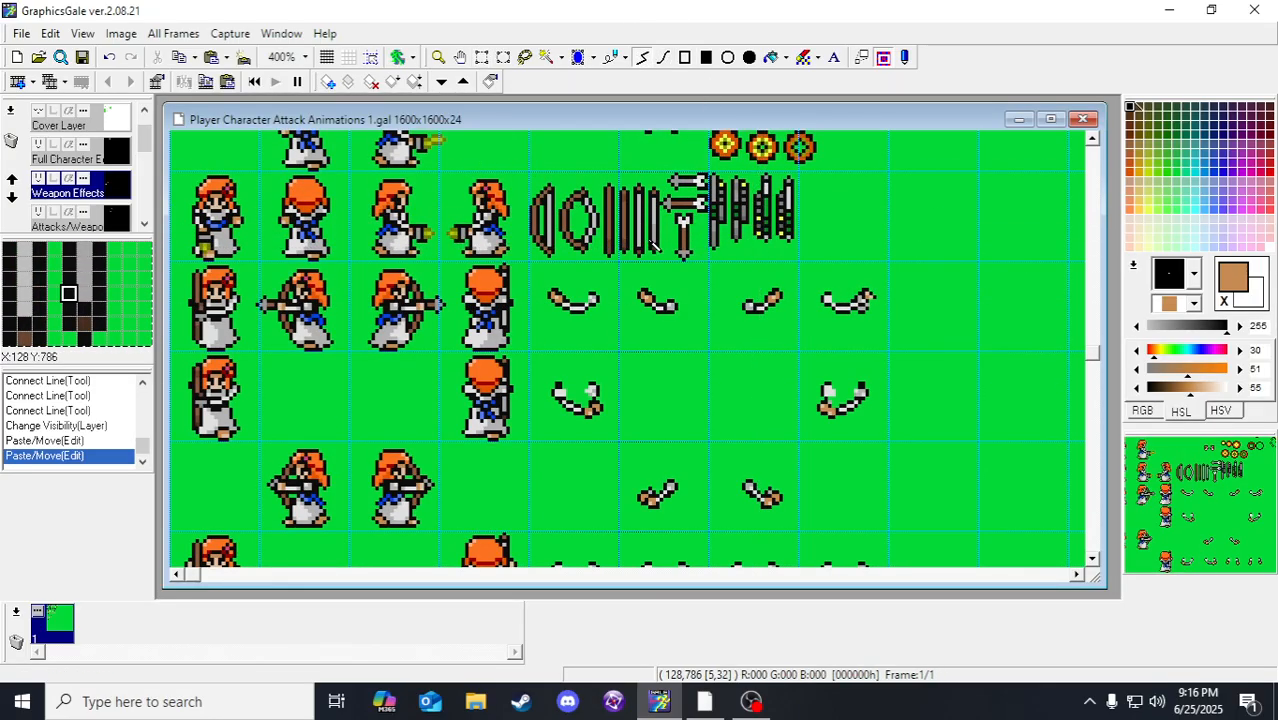
pyautogui.rightClick(506, 407)
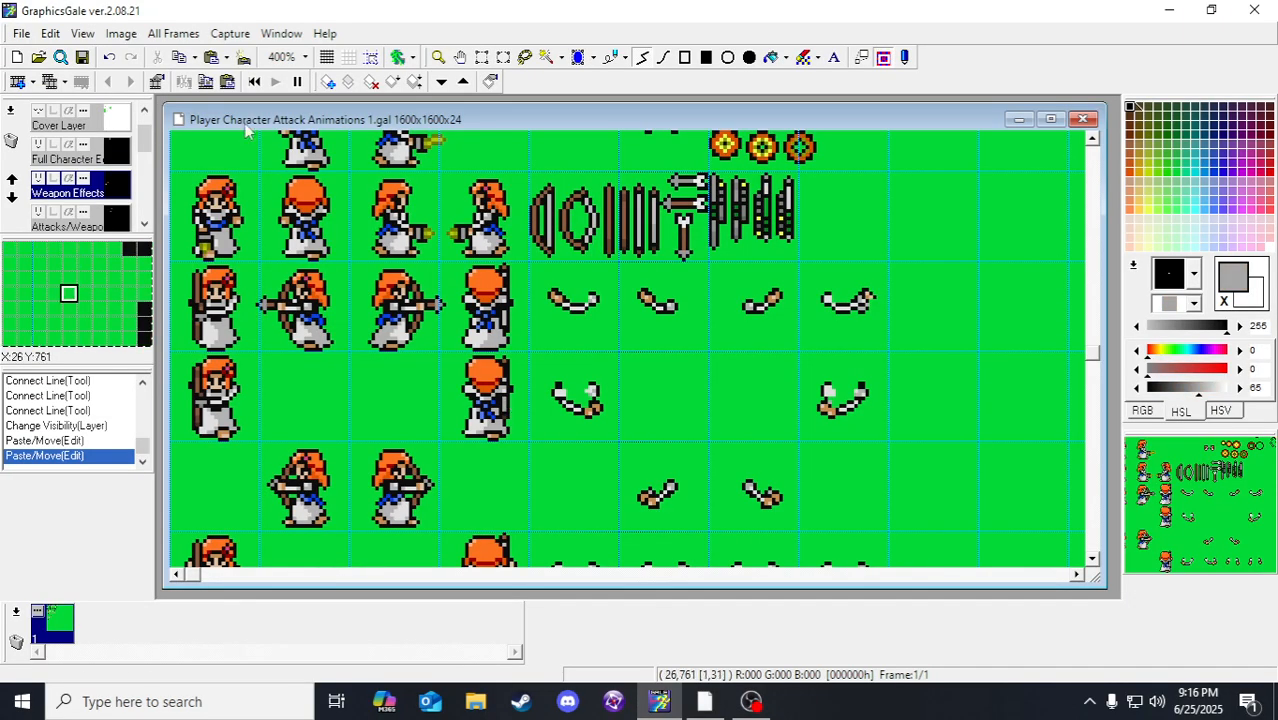
pyautogui.scroll(-3, 125, 207)
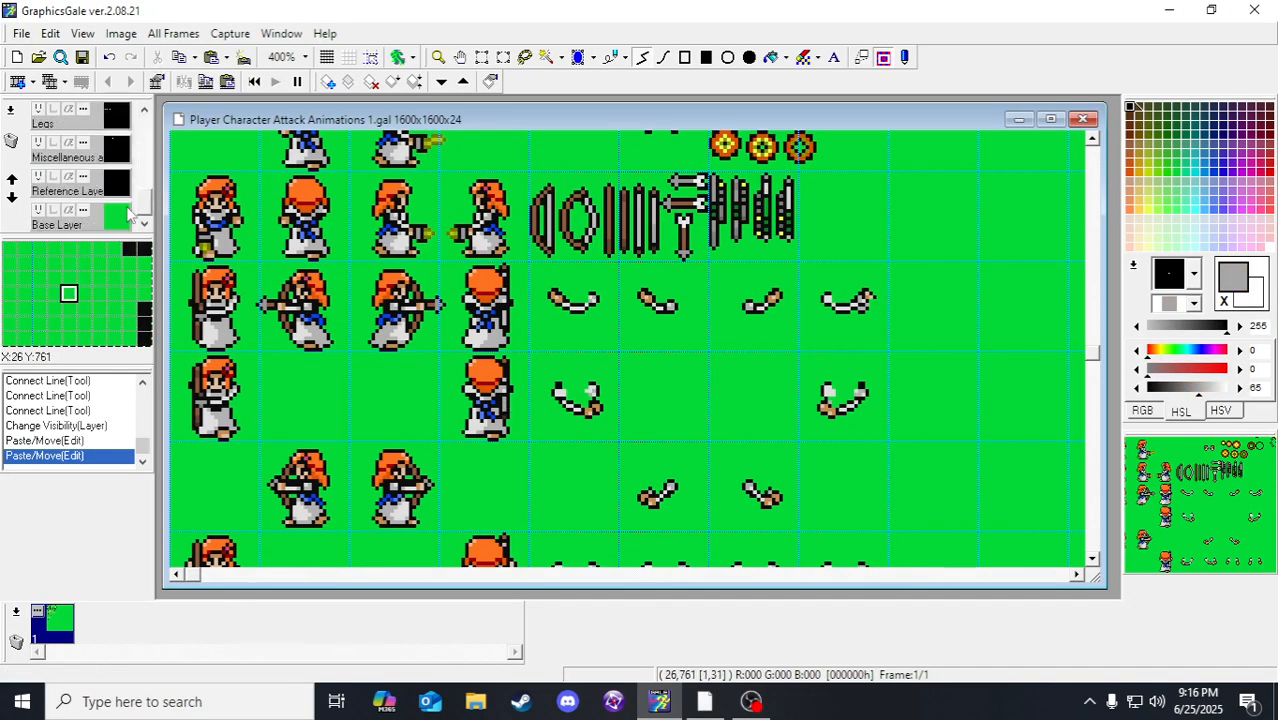
pyautogui.click(124, 192)
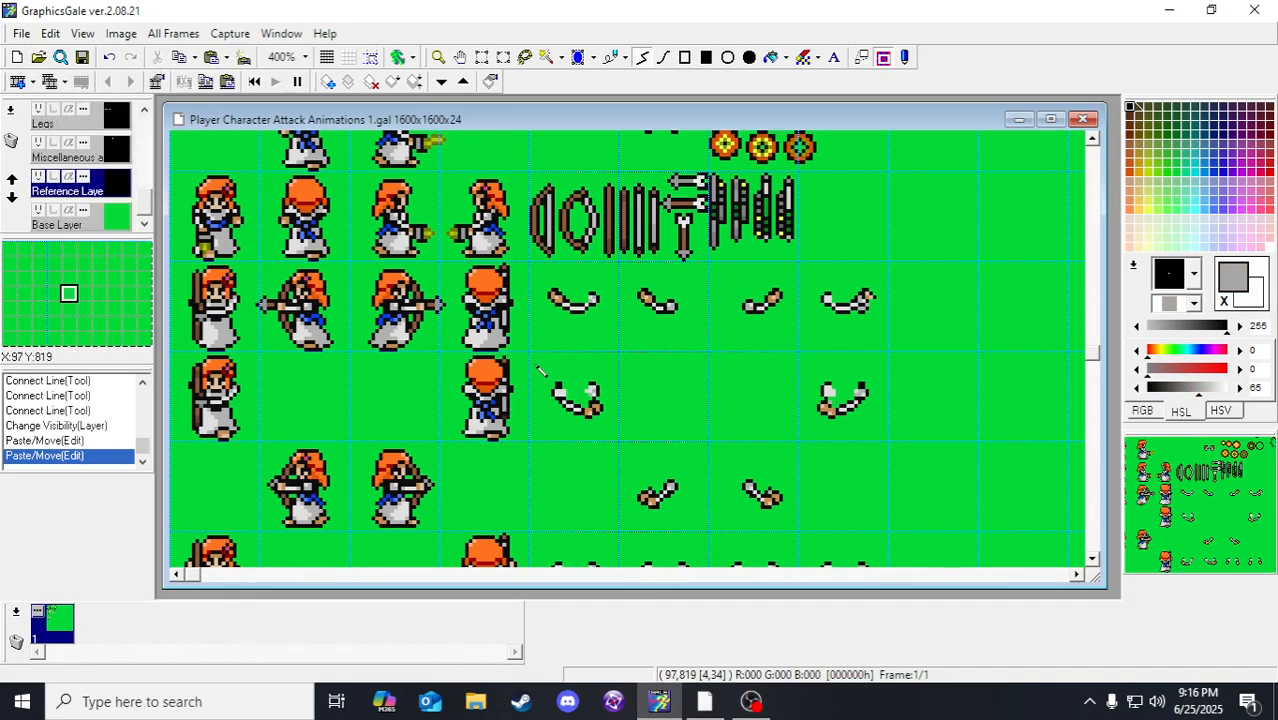
pyautogui.click(509, 326)
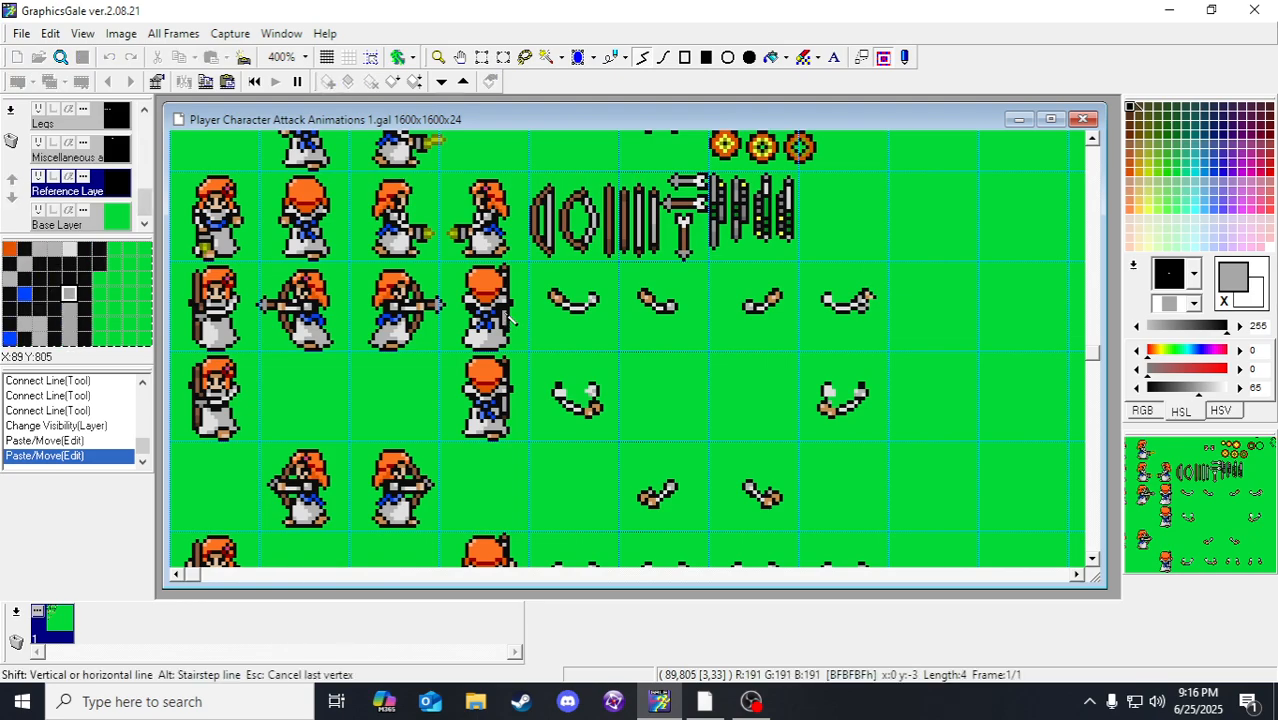
pyautogui.doubleClick(506, 312)
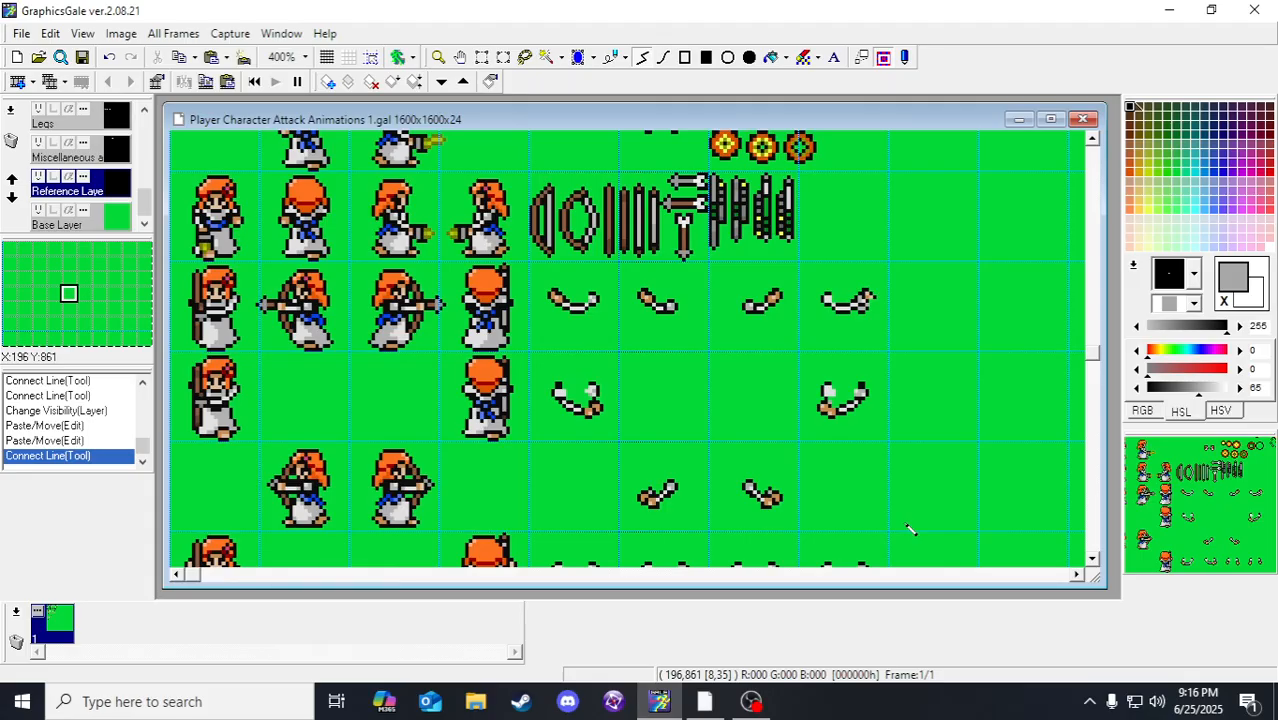
pyautogui.hotkey('ctrl', 'z')
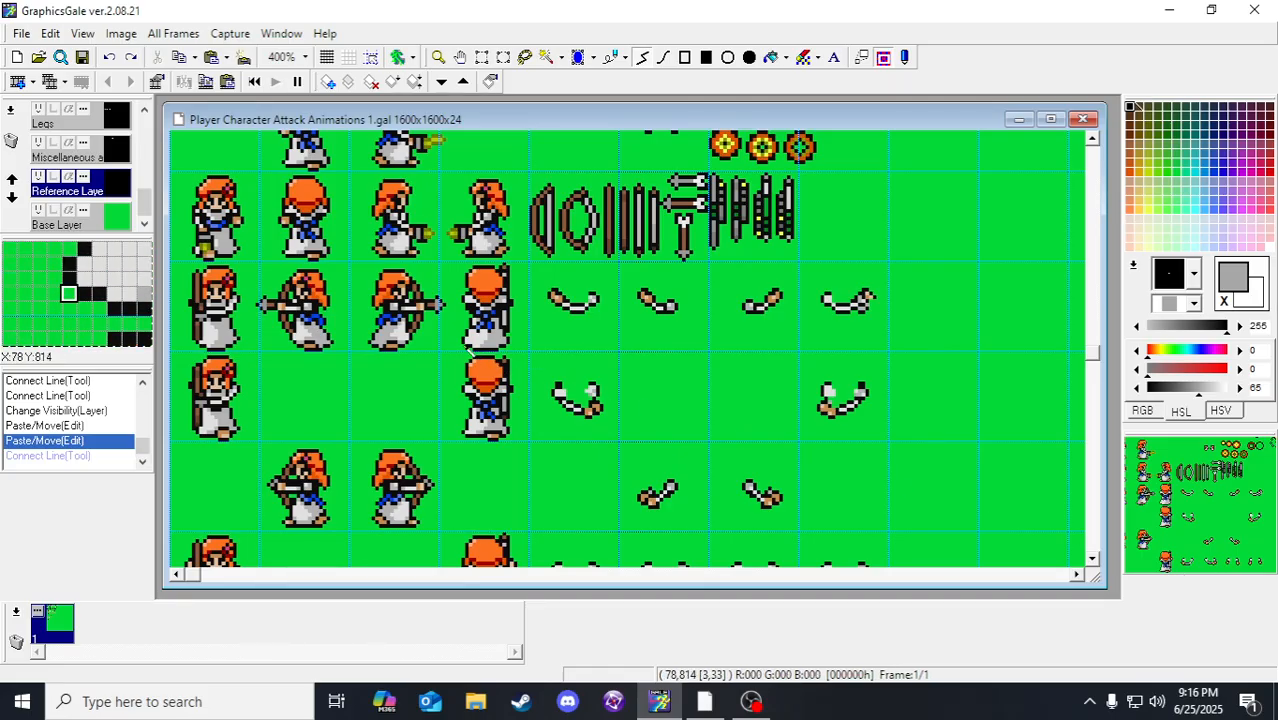
# Step: Draw short vertical mid-grey strokes along the lower bowstring of the upper back-facing bow sprite on the Reference Layer
pyautogui.click(506, 318)
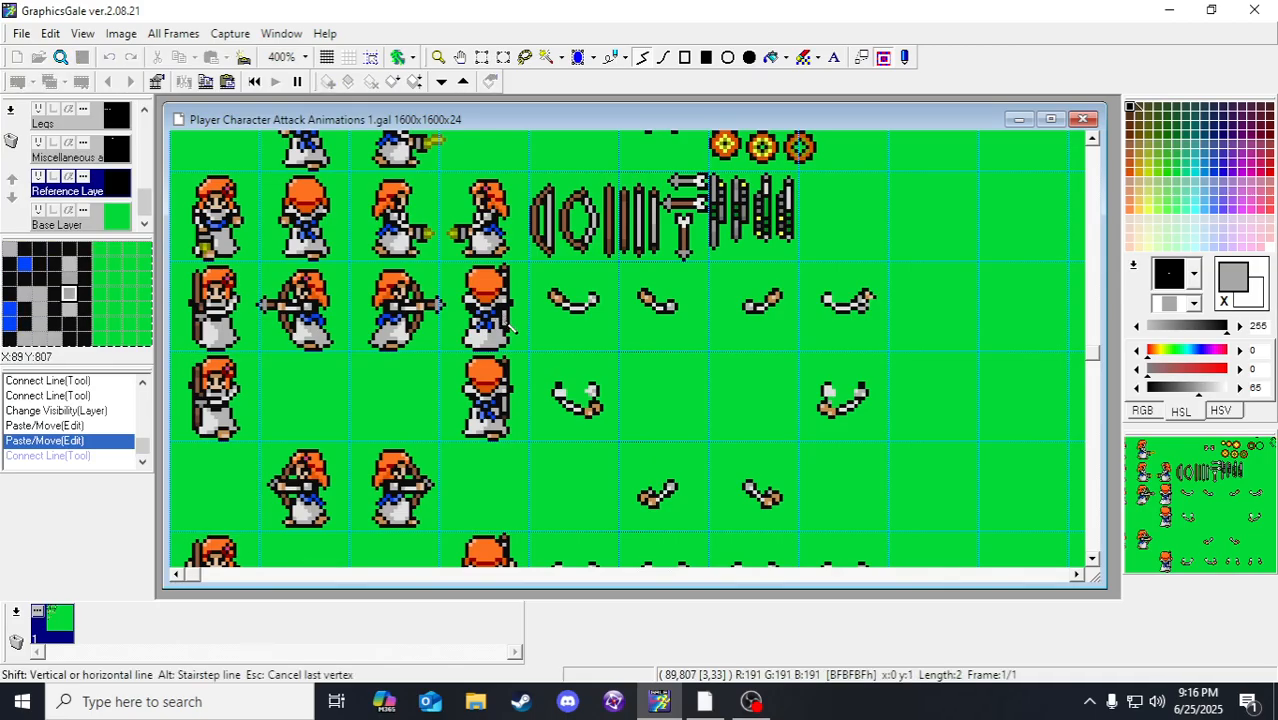
pyautogui.doubleClick(506, 322)
pyautogui.click(506, 330)
pyautogui.click(507, 331)
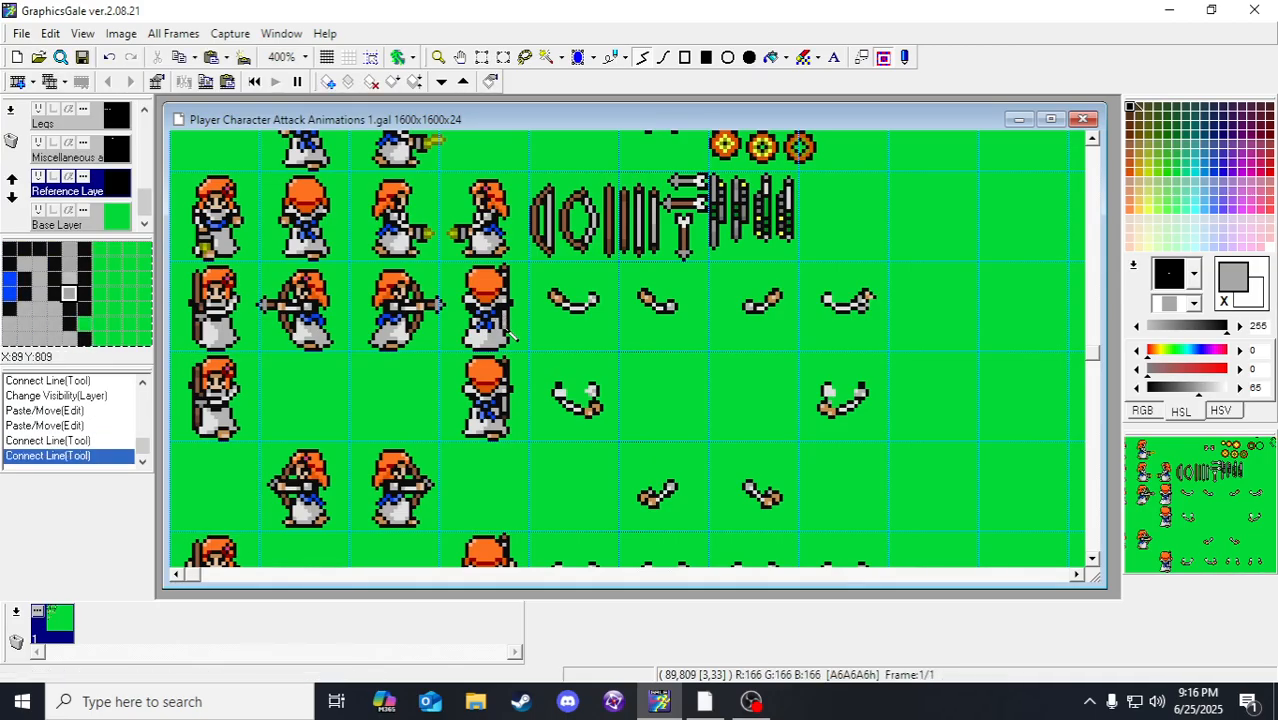
pyautogui.hotkey('ctrl', 'z')
pyautogui.doubleClick(507, 331)
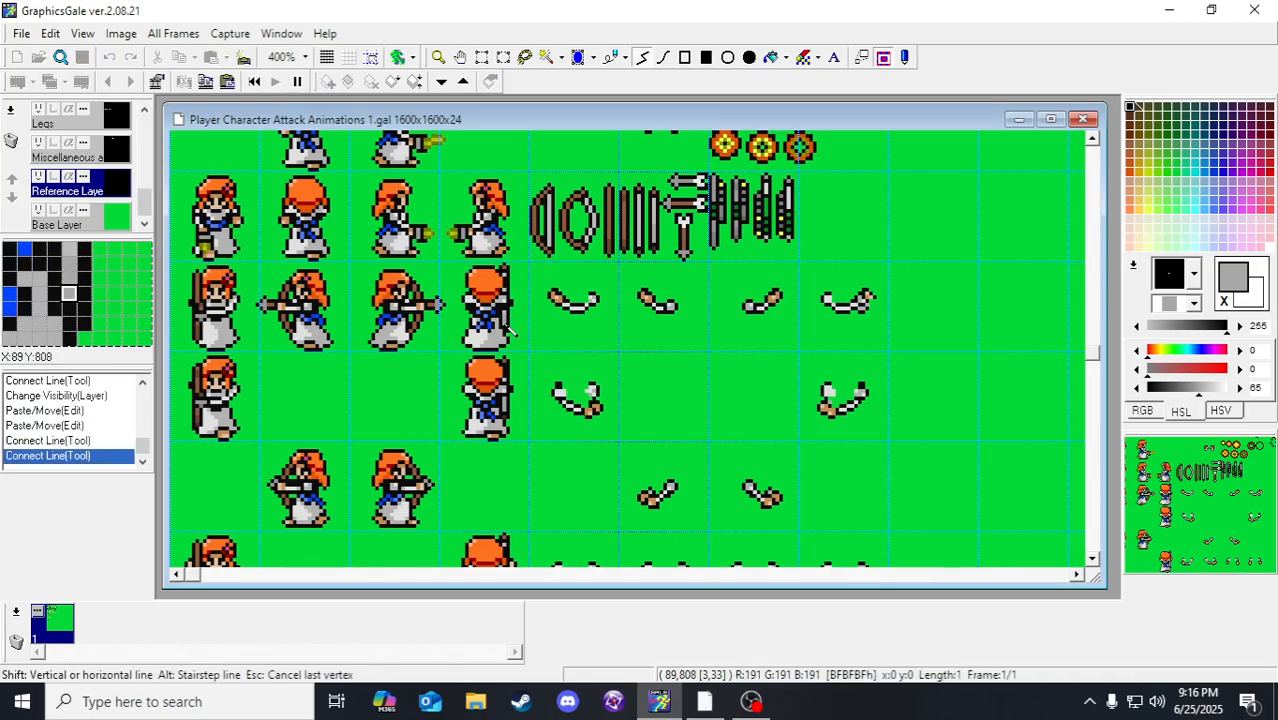
pyautogui.click(641, 247)
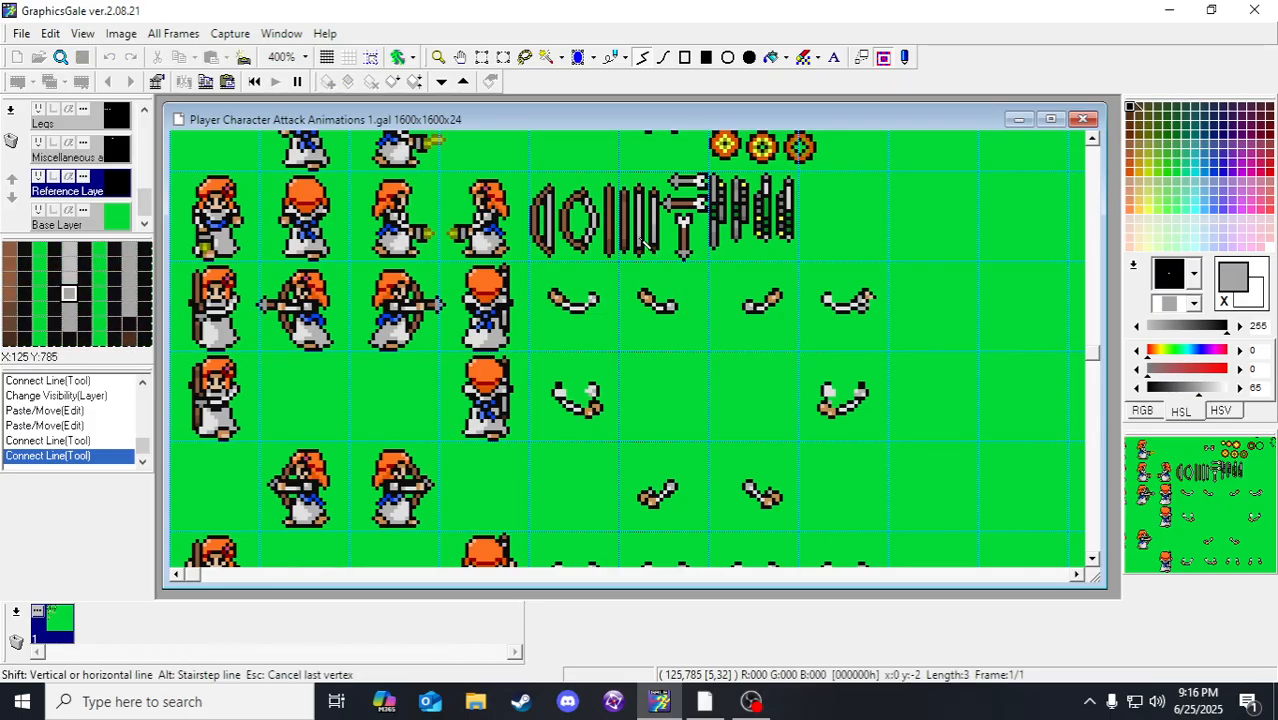
pyautogui.doubleClick(641, 240)
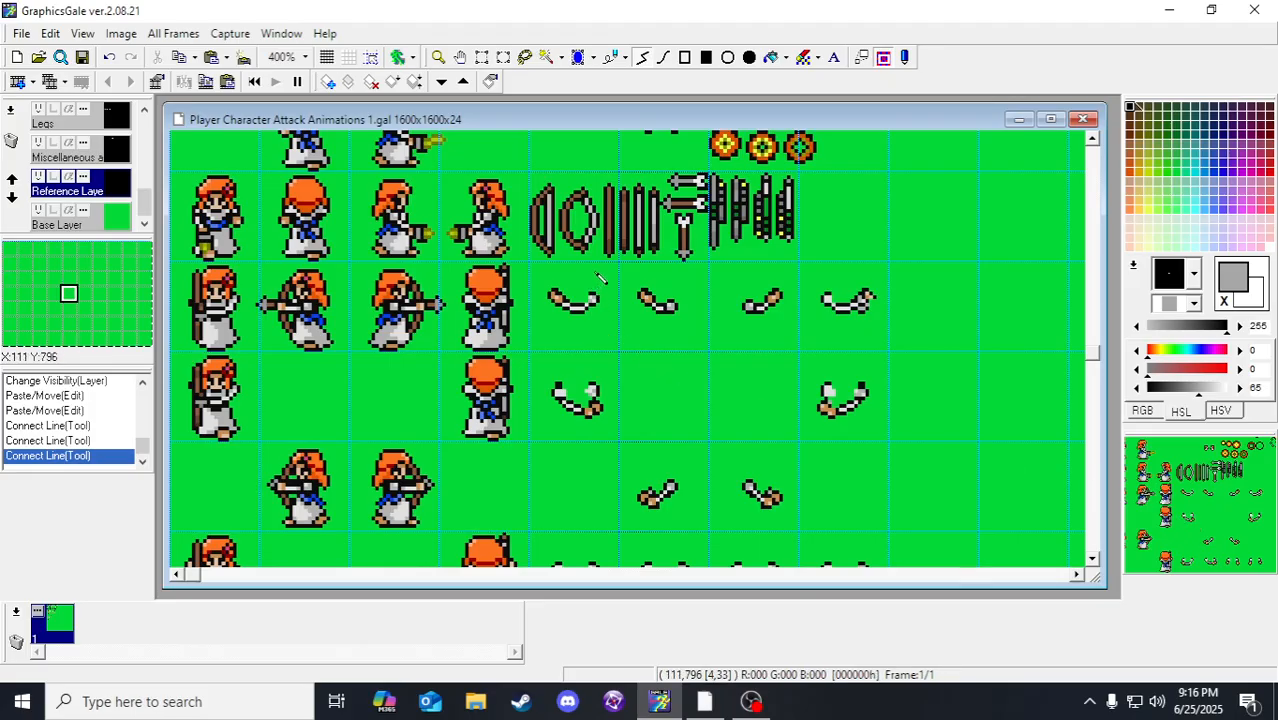
pyautogui.hotkey('ctrl', 'z')
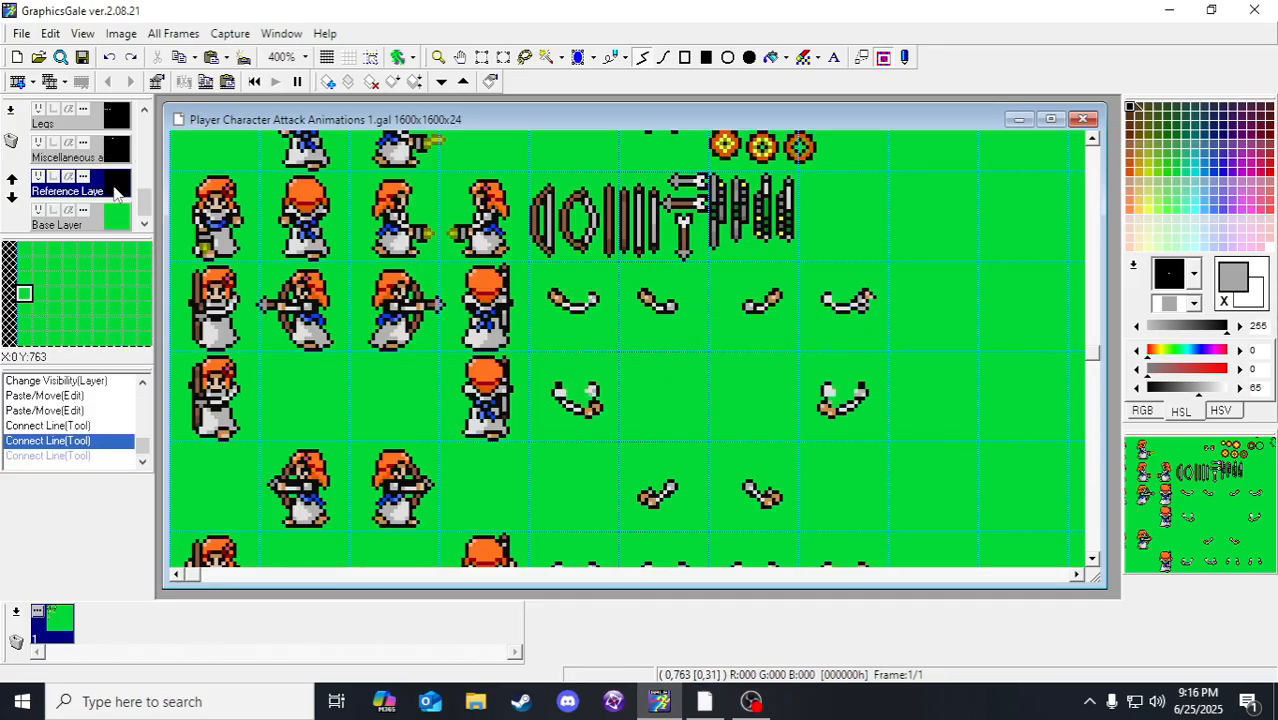
# Step: On the Attacks/Weapons layer, draw a three-pixel vertical mid-grey line near the lower end of the loose light-grey bowstring piece
pyautogui.scroll(3, 115, 192)
pyautogui.click(112, 160)
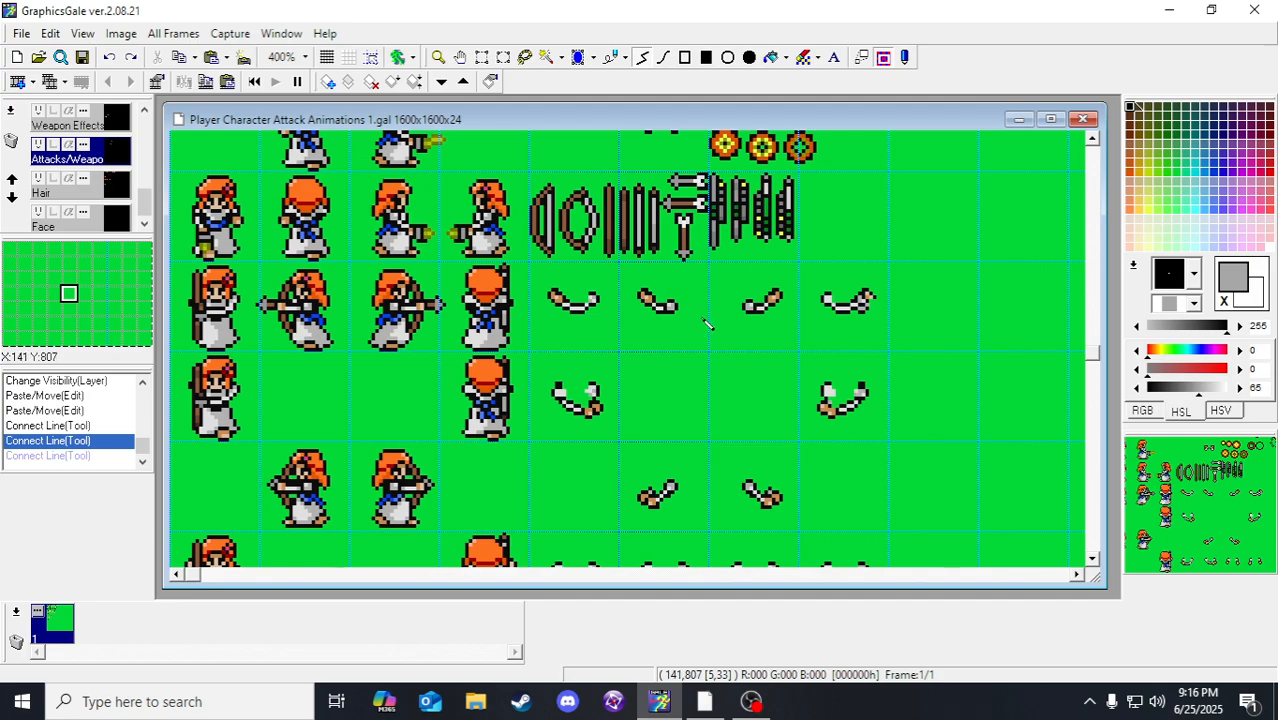
pyautogui.click(645, 251)
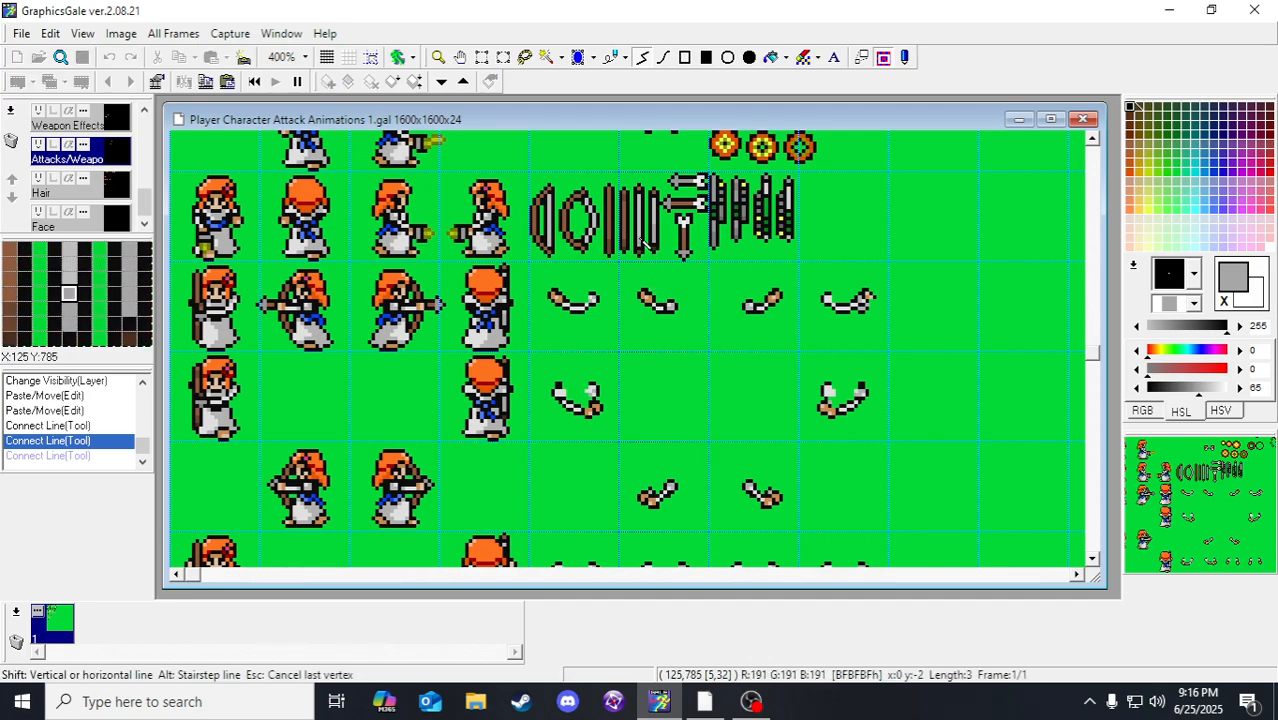
pyautogui.doubleClick(642, 241)
pyautogui.scroll(2, 1210, 545)
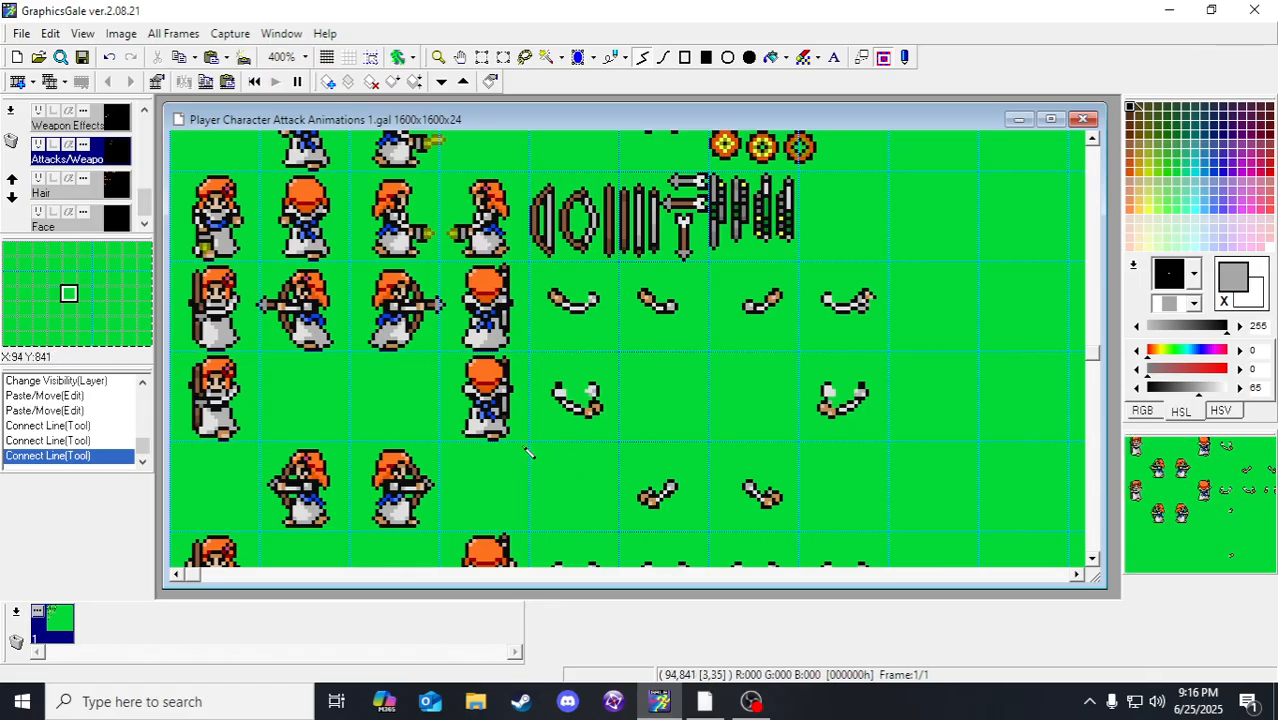
# Step: Try a three-pixel vertical mid-grey line on the lower bowstring of the third back-facing bow sprite, and undo it each time
pyautogui.scroll(-3, 529, 452)
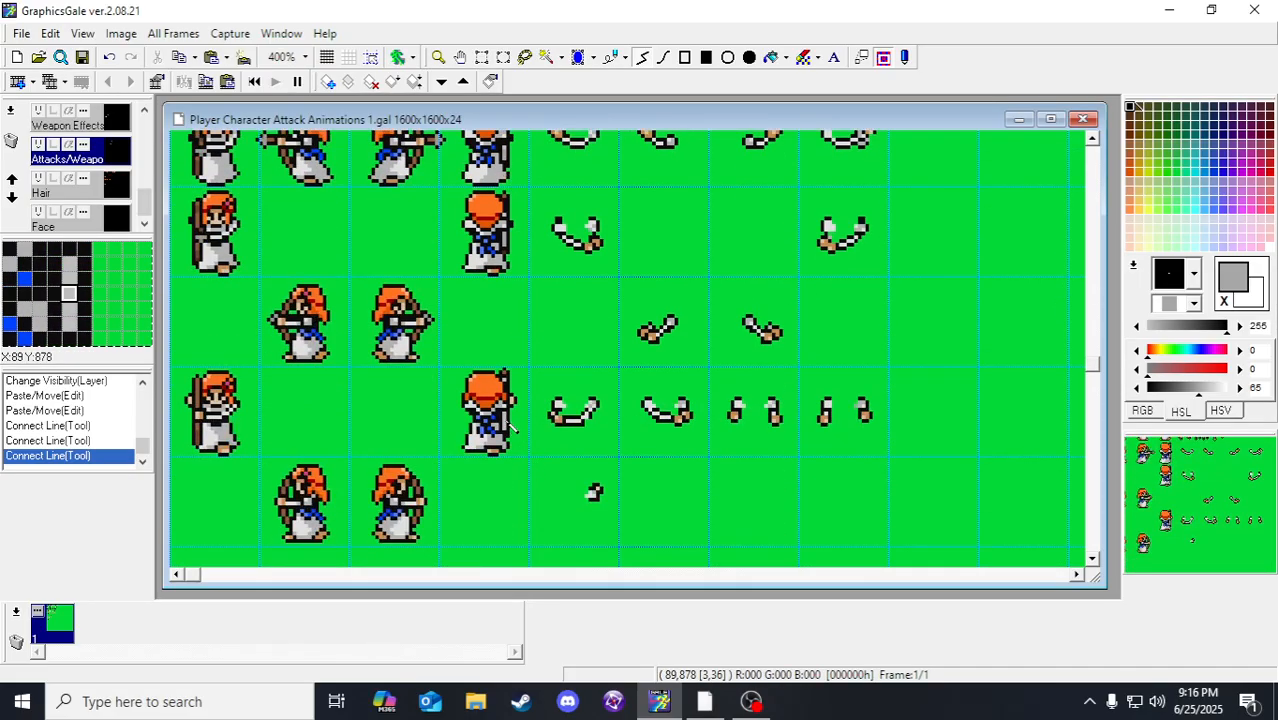
pyautogui.doubleClick(506, 421)
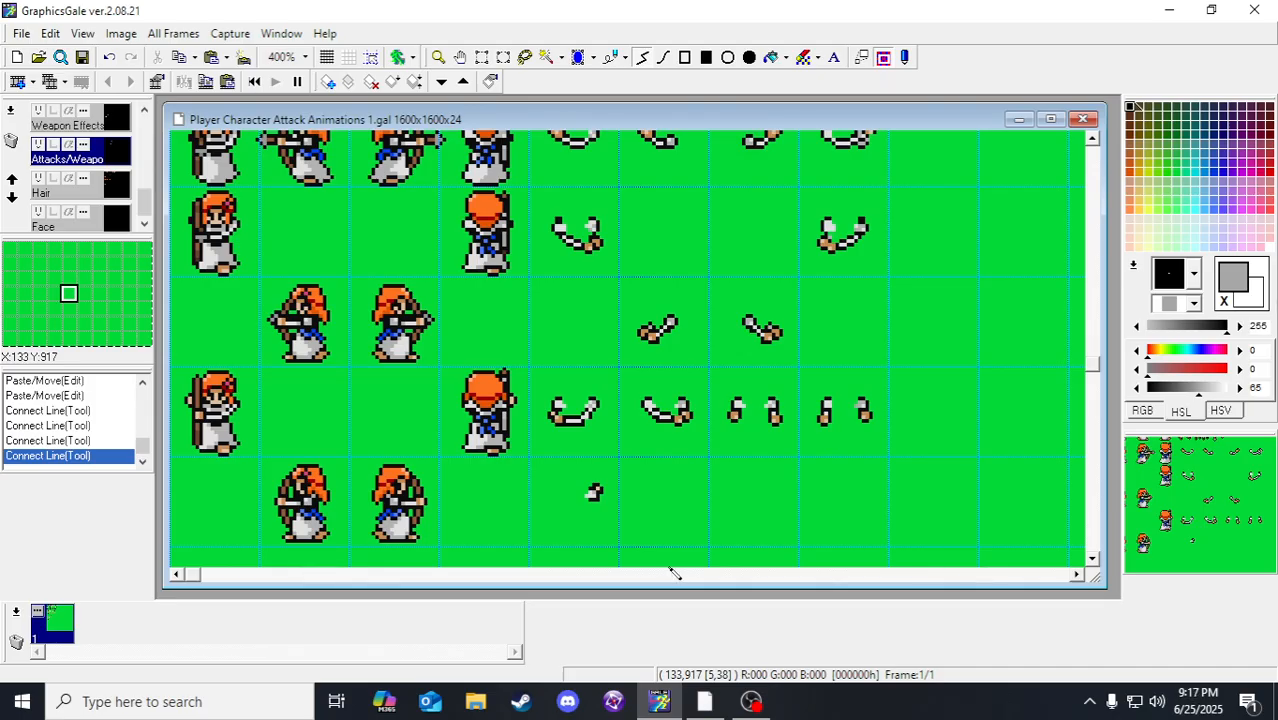
pyautogui.hotkey('ctrl', 'z')
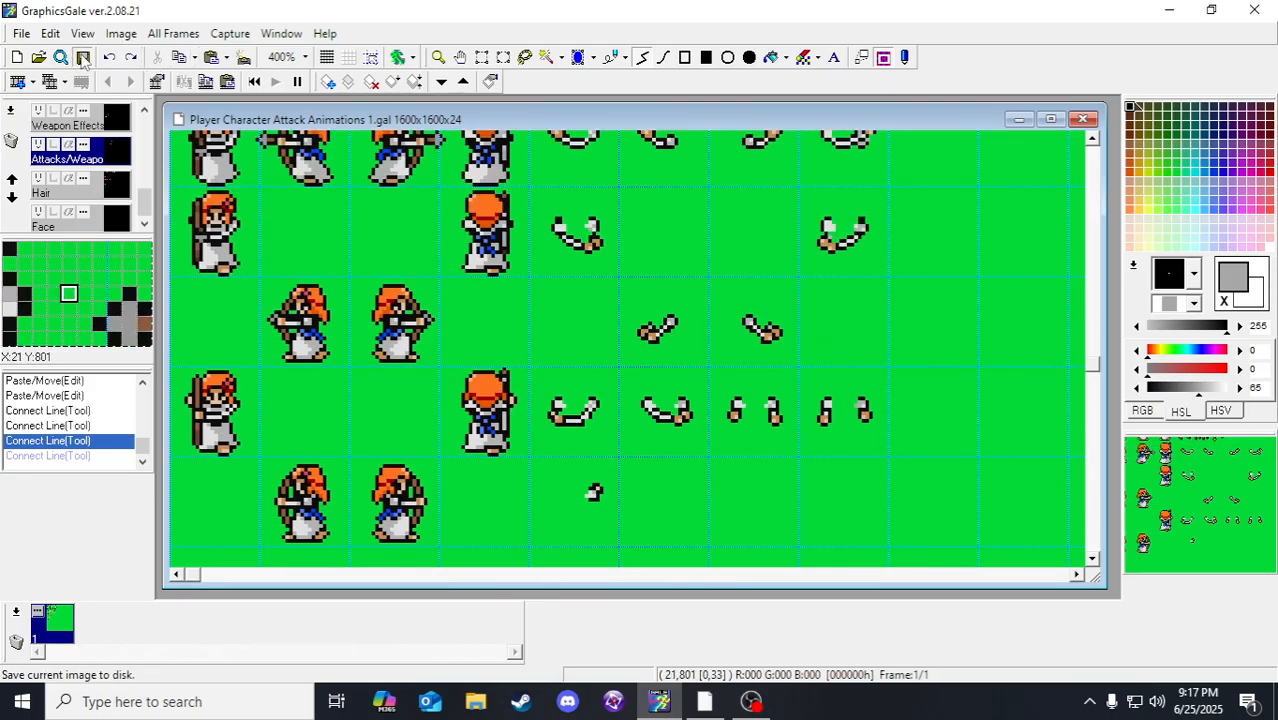
pyautogui.moveTo(1175, 516); pyautogui.dragTo(1195, 502)
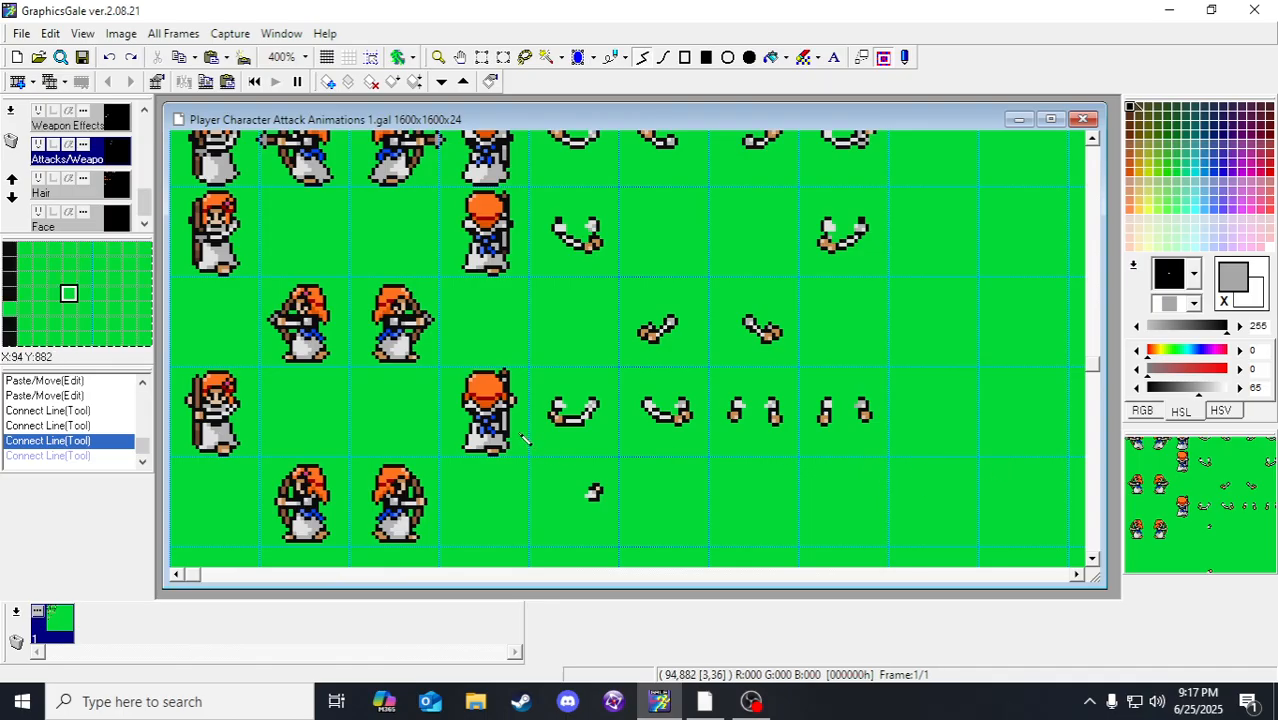
pyautogui.click(510, 433)
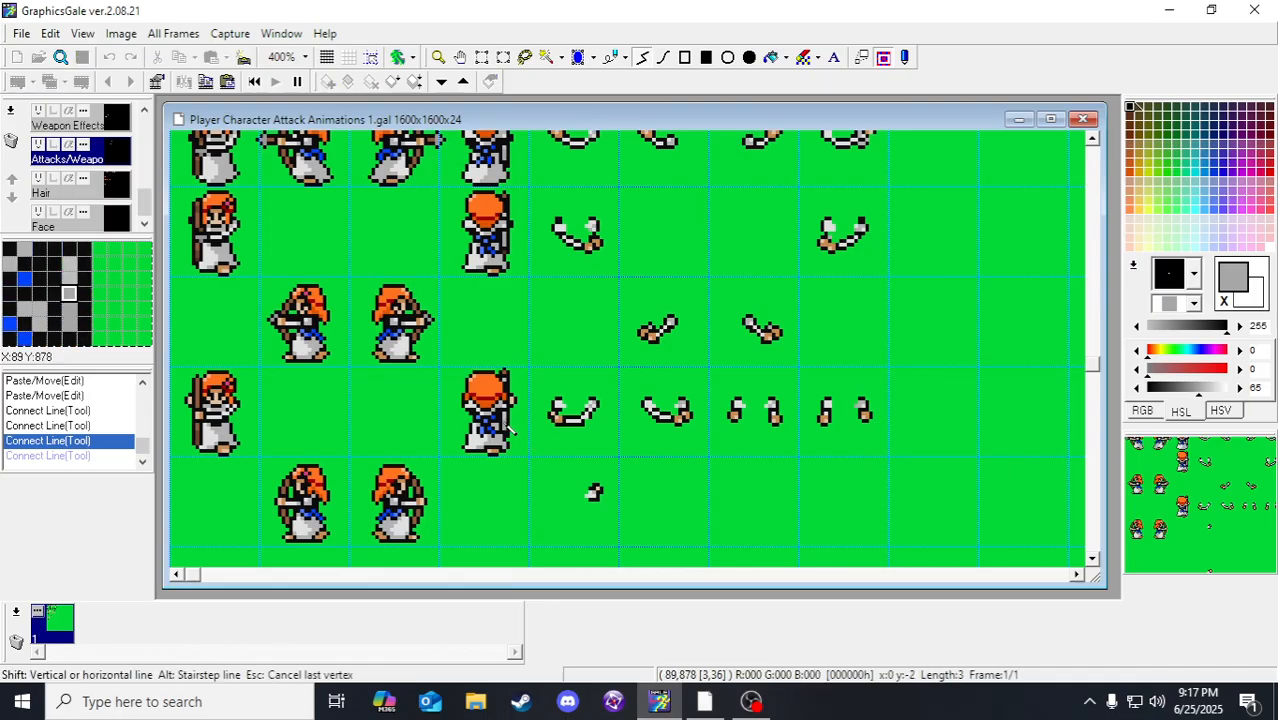
pyautogui.doubleClick(510, 428)
pyautogui.moveTo(1203, 463); pyautogui.dragTo(1224, 515)
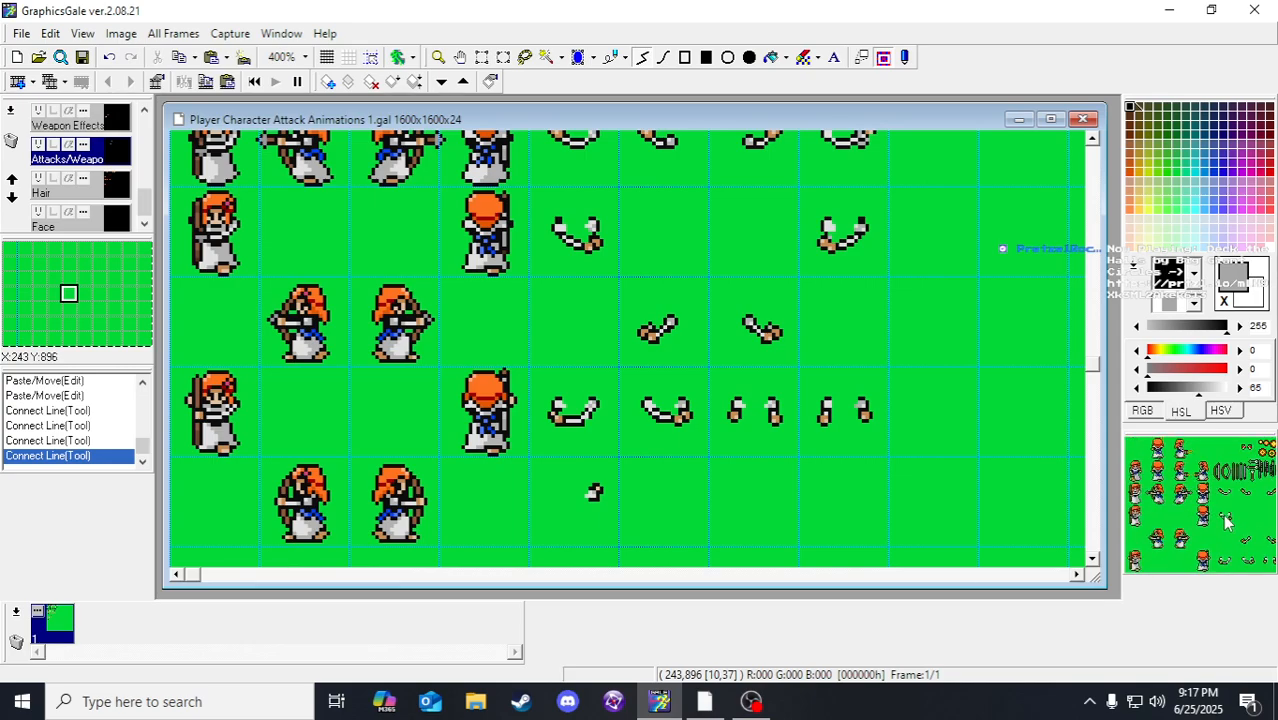
pyautogui.hotkey('ctrl', 'z')
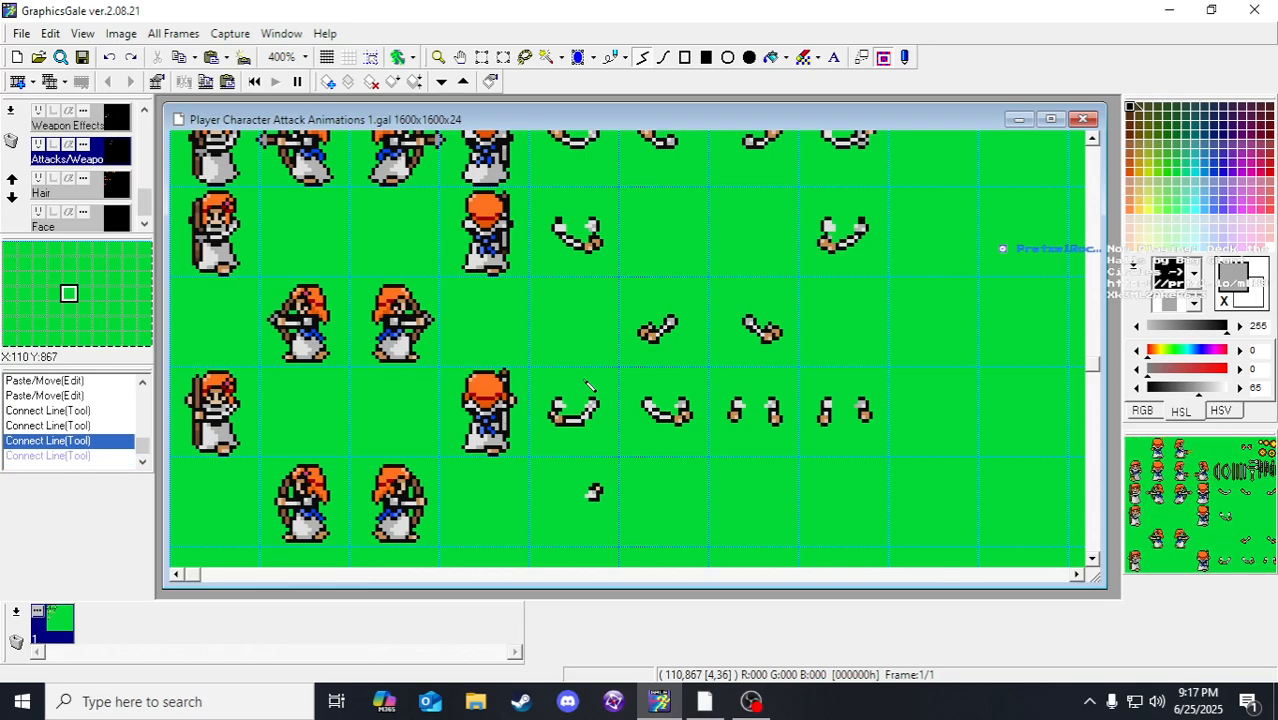
# Step: Retouch the lower bowstring of the first back-facing bow sprite with short vertical strokes in the sampled greys
pyautogui.scroll(2, 590, 386)
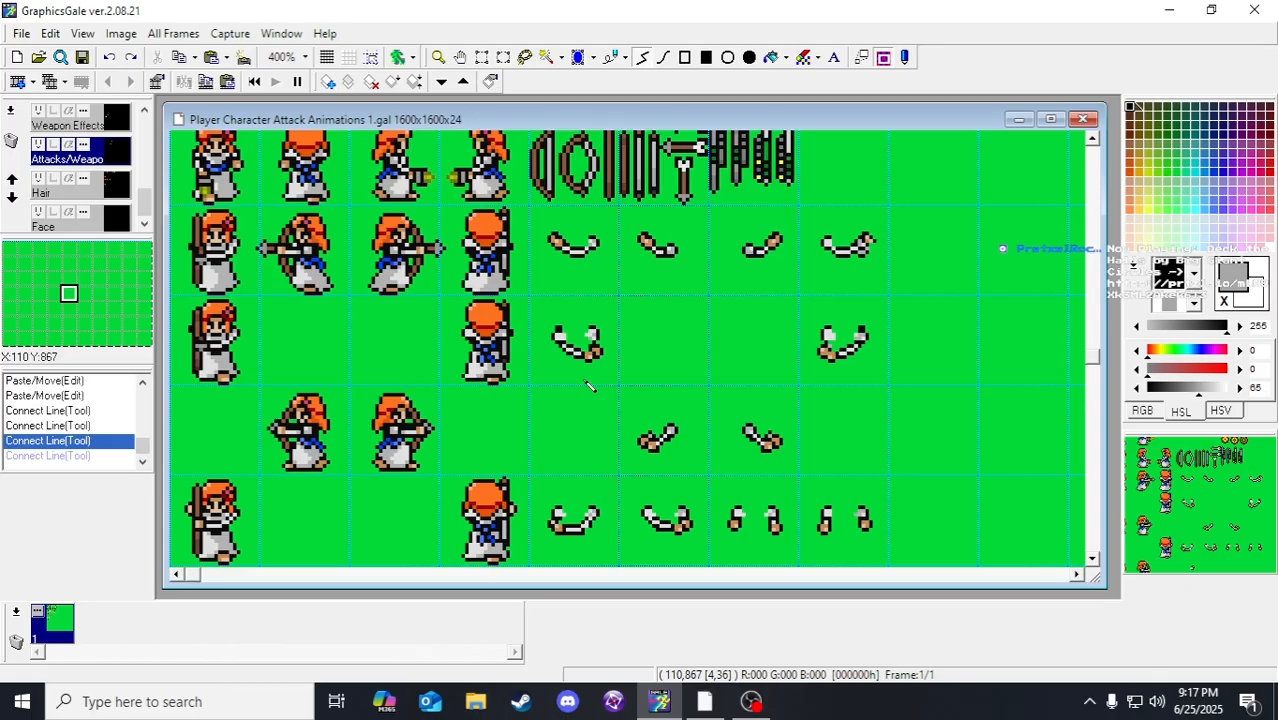
pyautogui.click(507, 265)
pyautogui.rightClick(507, 265)
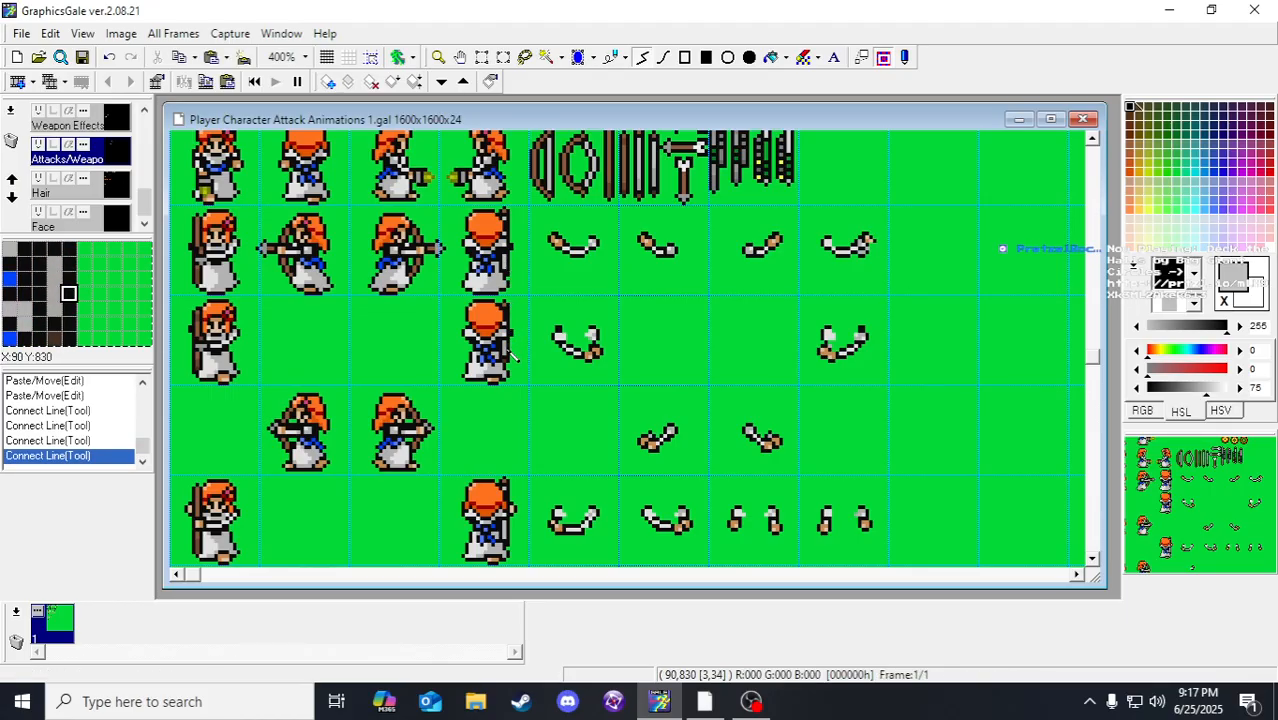
pyautogui.click(507, 265)
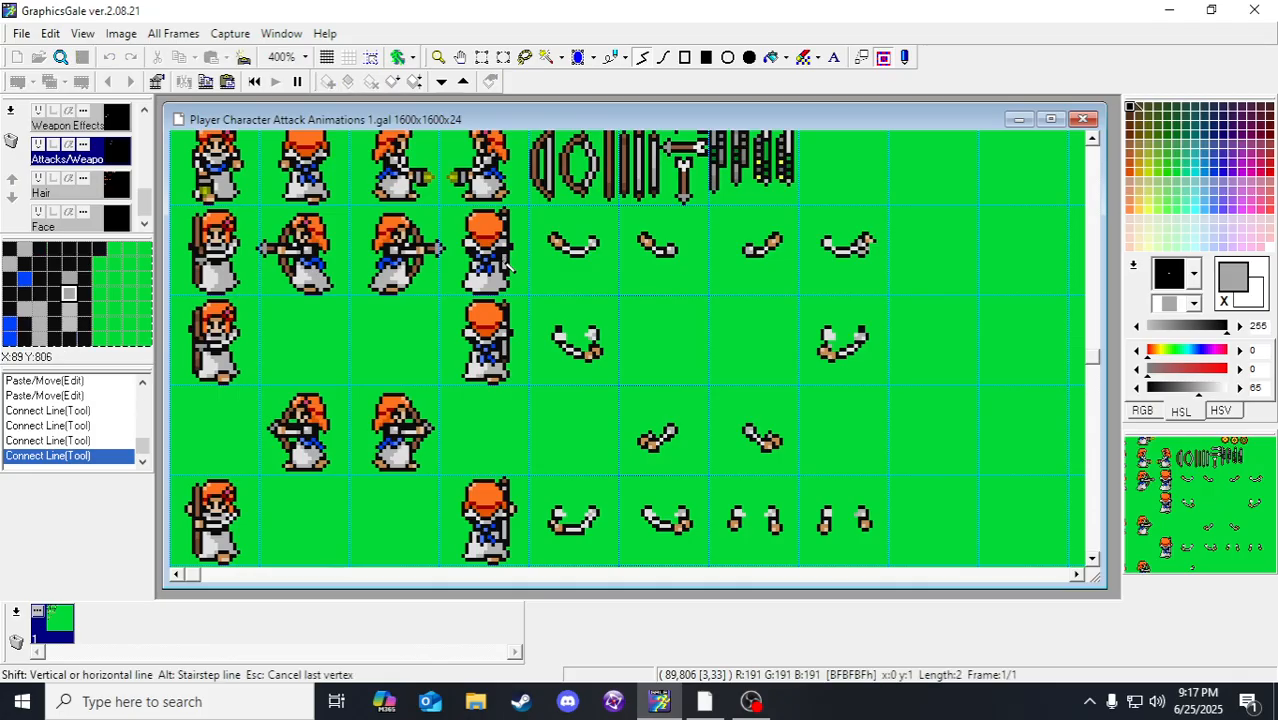
pyautogui.rightClick(507, 265)
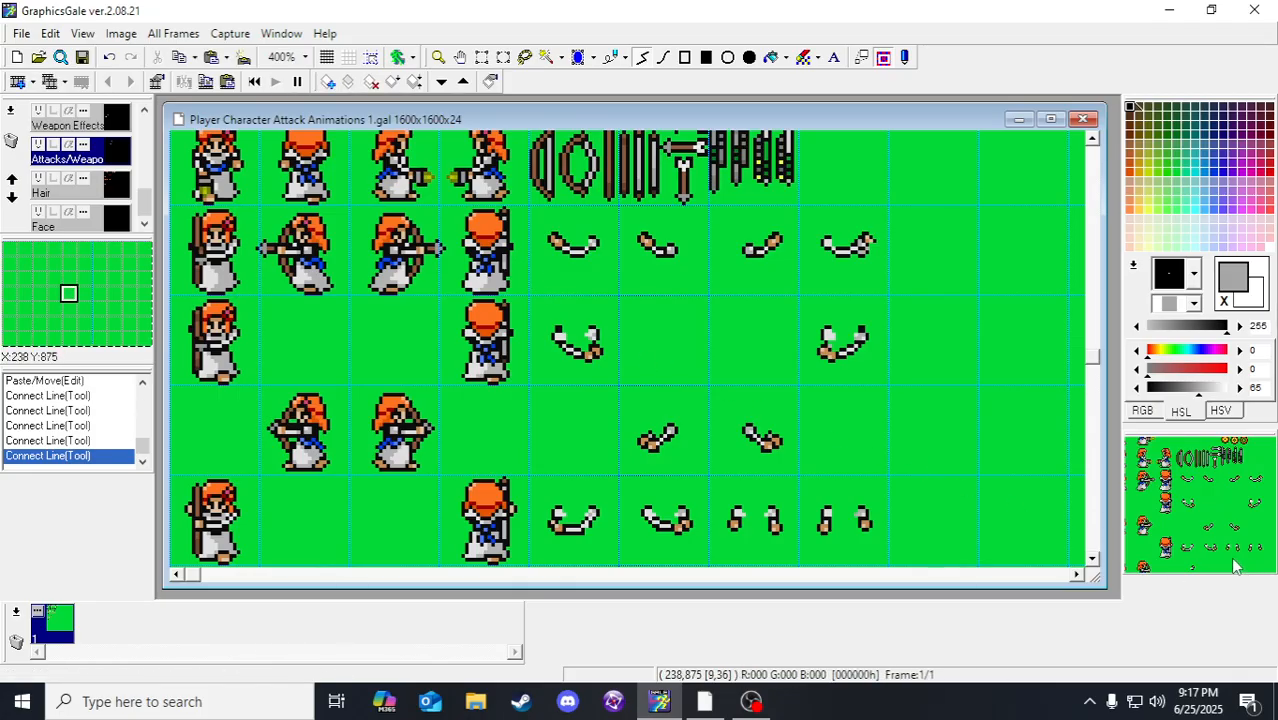
pyautogui.rightClick(506, 268)
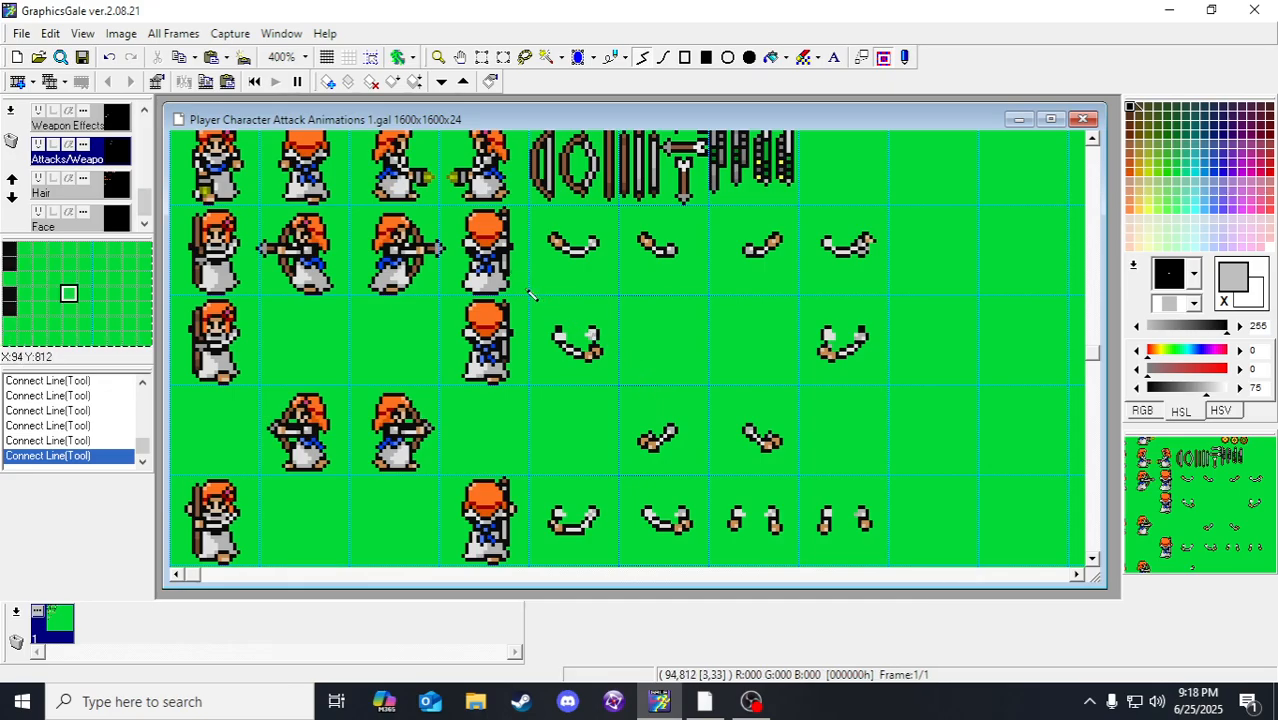
# Step: Retouch the lower part of the loose bowstring pieces beside the loose bows with short grey strokes, and save the image
pyautogui.scroll(3, 530, 290)
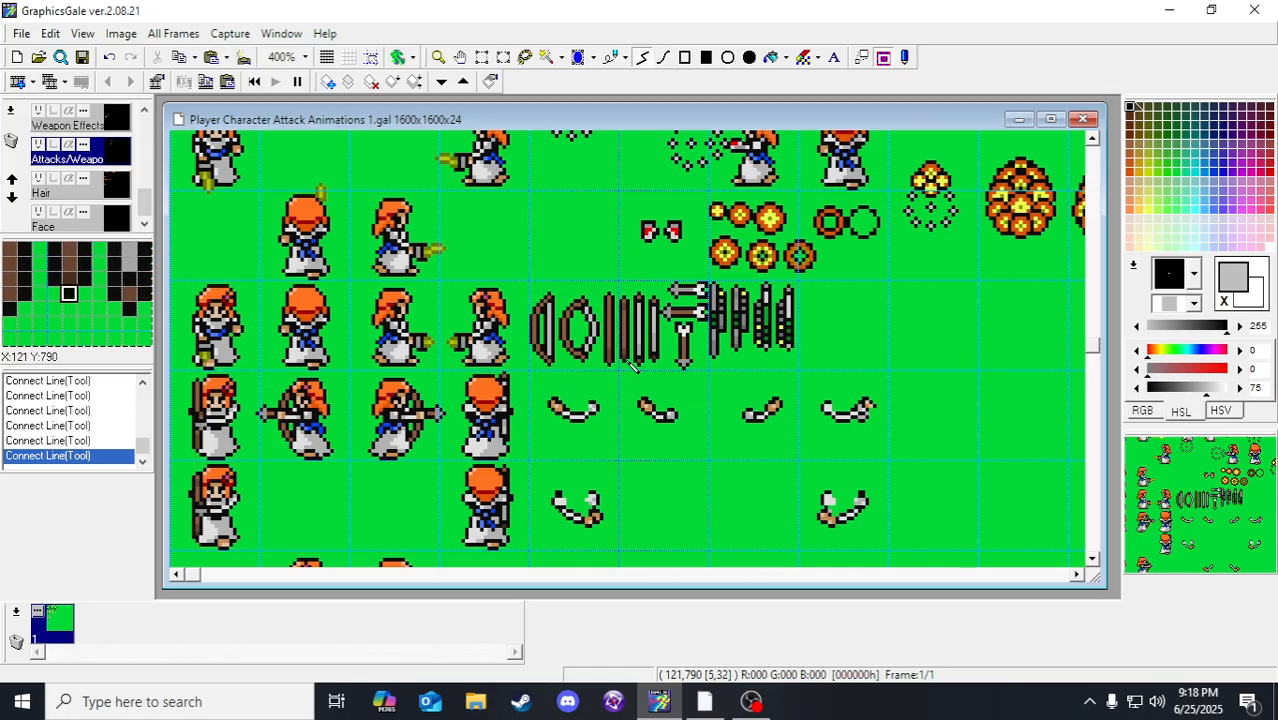
pyautogui.click(645, 349)
pyautogui.rightClick(645, 358)
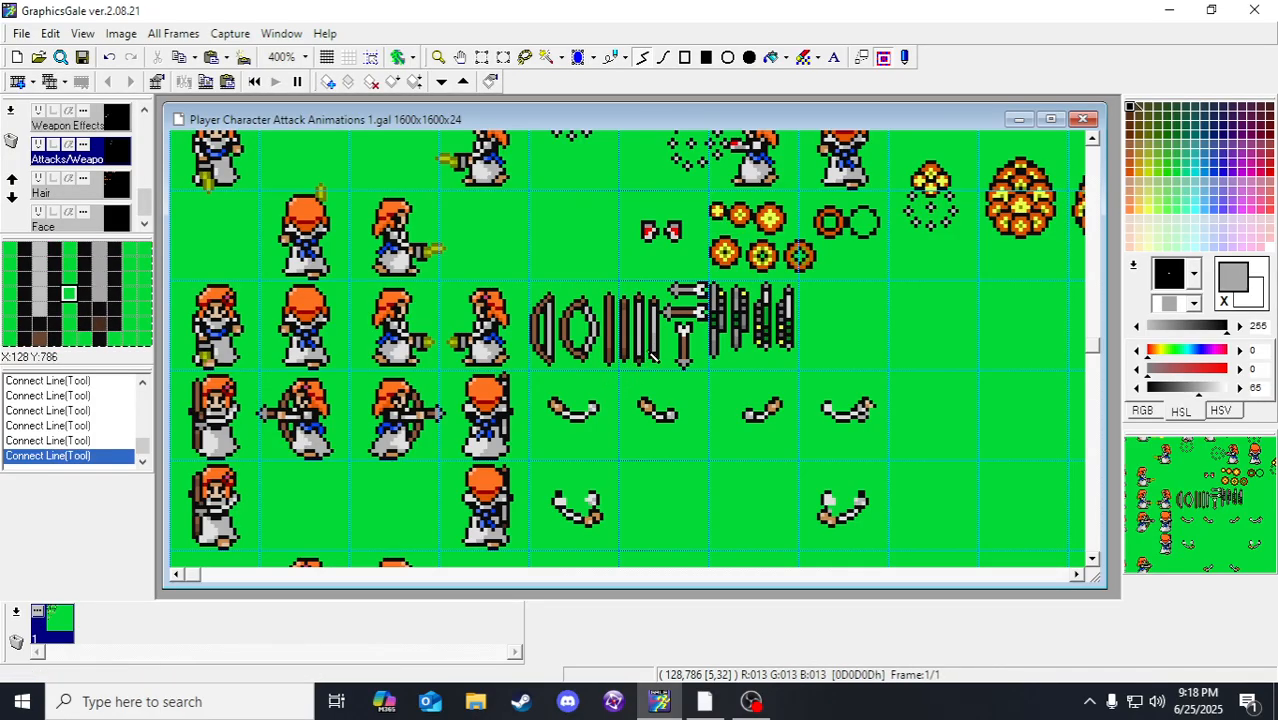
pyautogui.click(639, 345)
pyautogui.rightClick(639, 342)
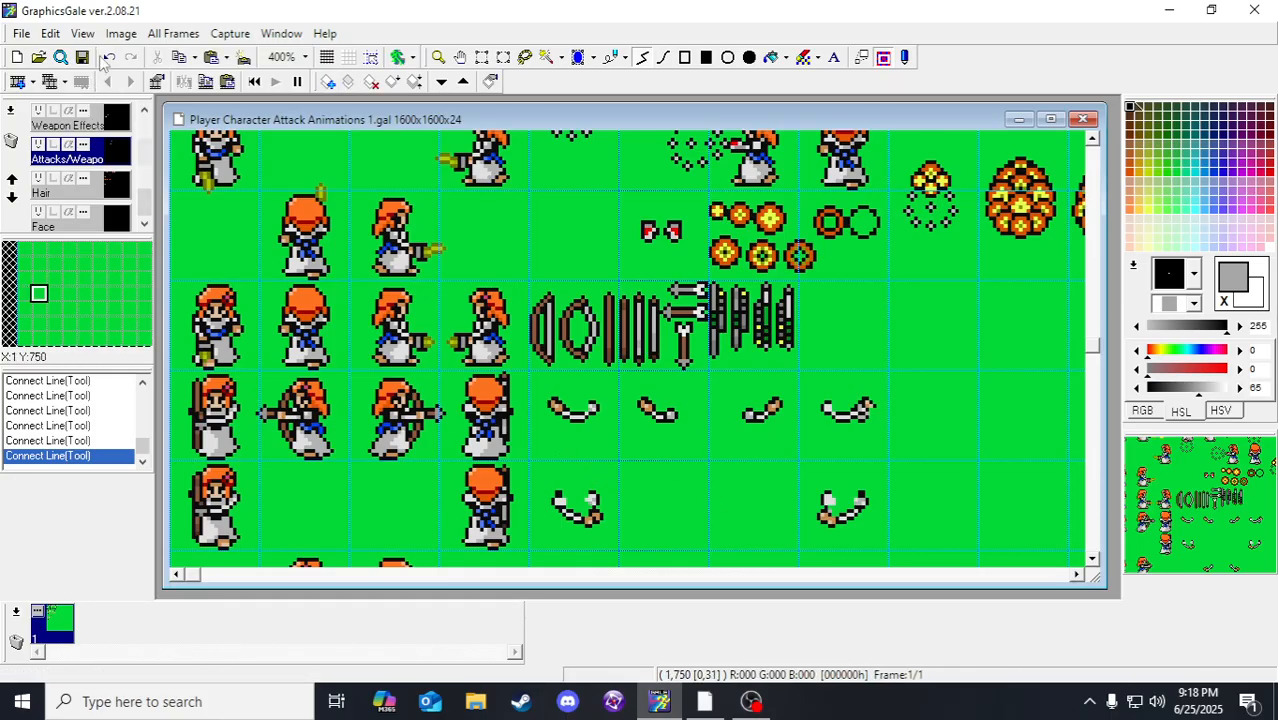
pyautogui.click(87, 57)
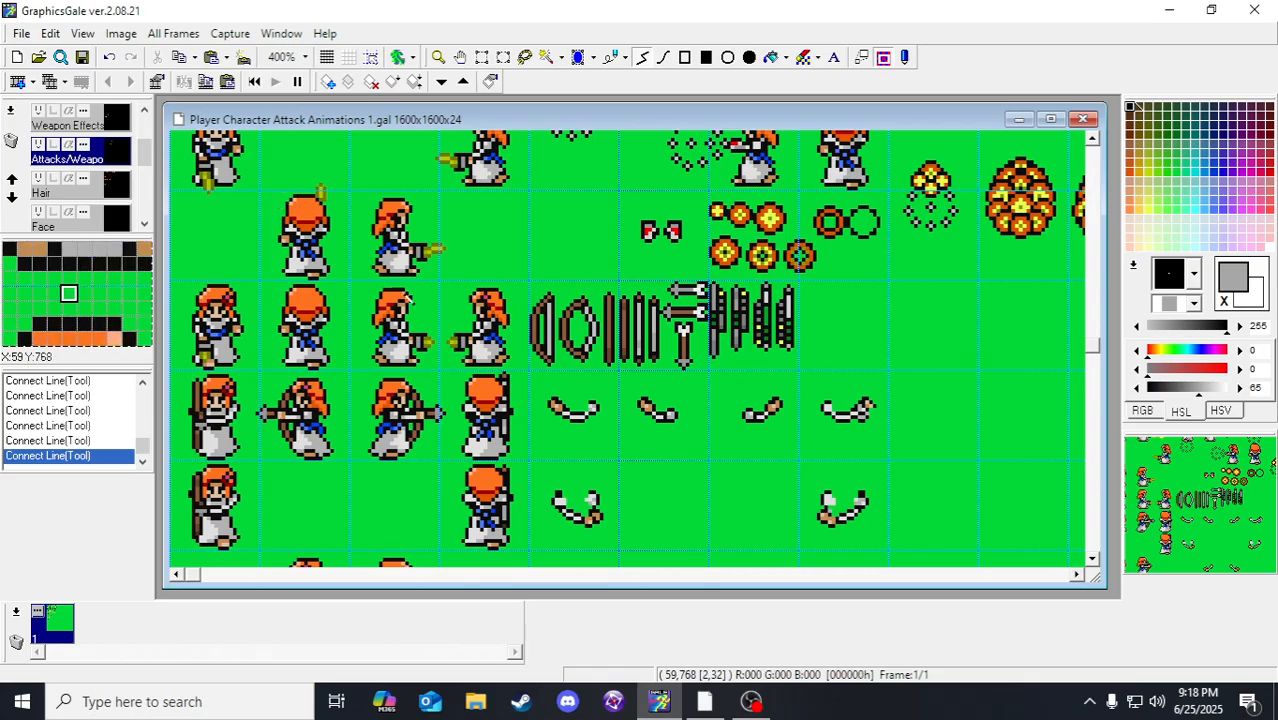
# Step: Review the bow attack frames and loose arm pieces across the sprite sheet at 300%, 100% and 200% zoom
pyautogui.scroll(-2, 610, 320)
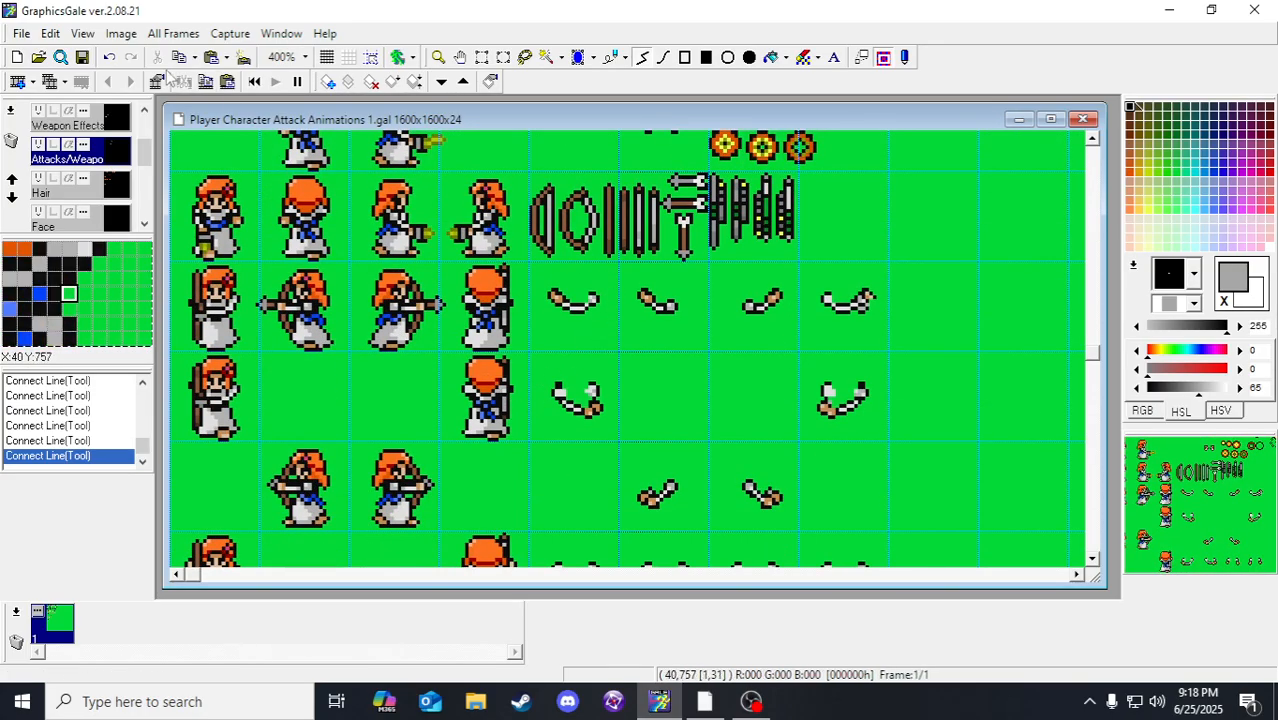
pyautogui.scroll(-2, 600, 450)
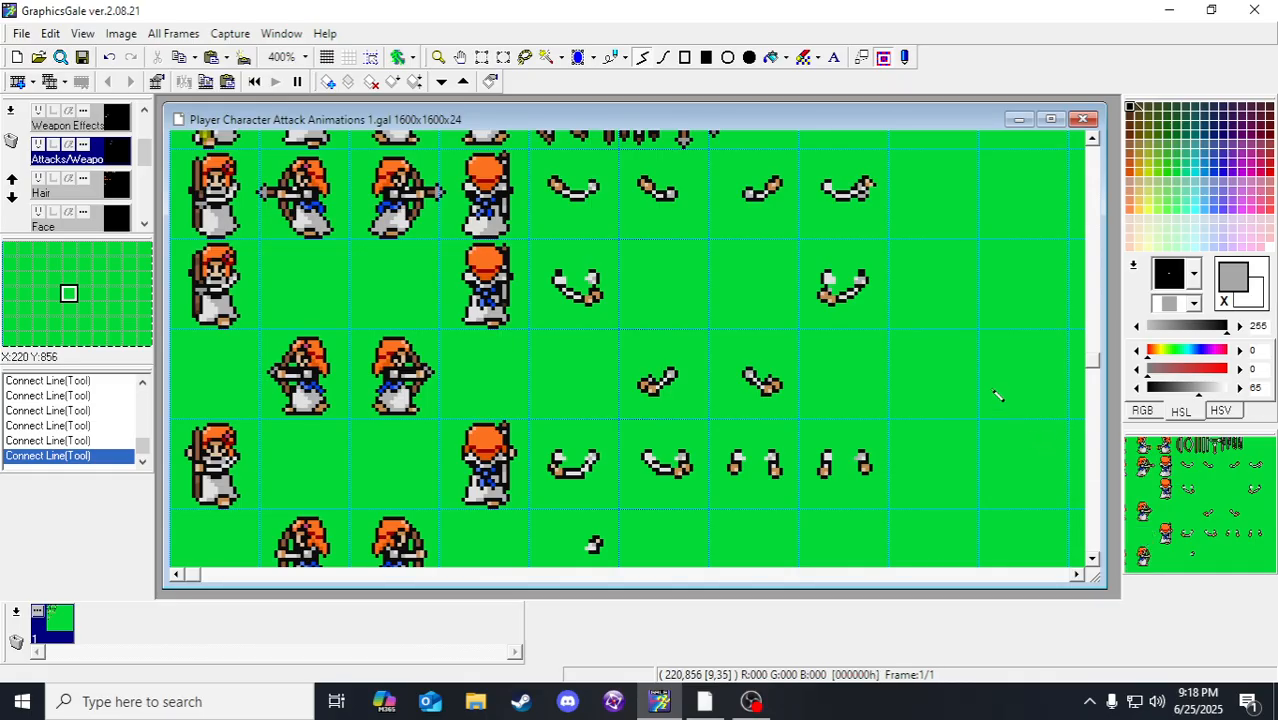
pyautogui.scroll(1, 770, 326)
pyautogui.scroll(-2, 650, 320)
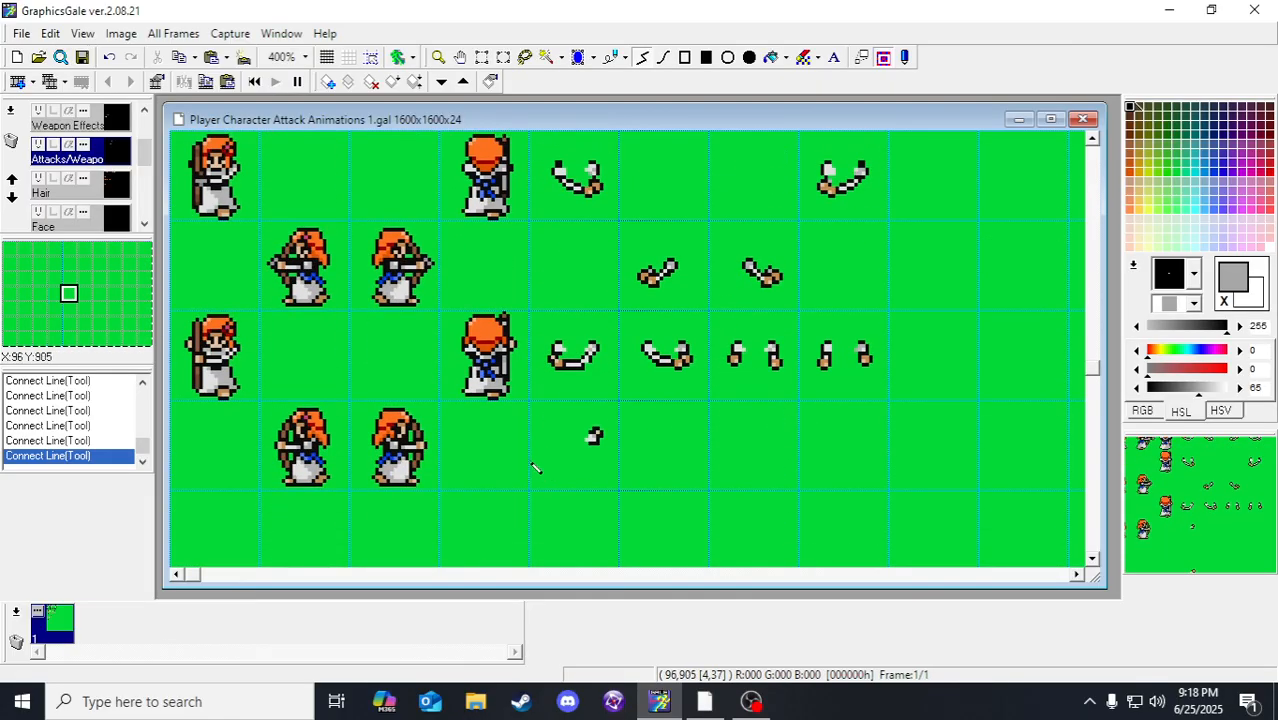
pyautogui.click(438, 57)
pyautogui.rightClick(548, 347)
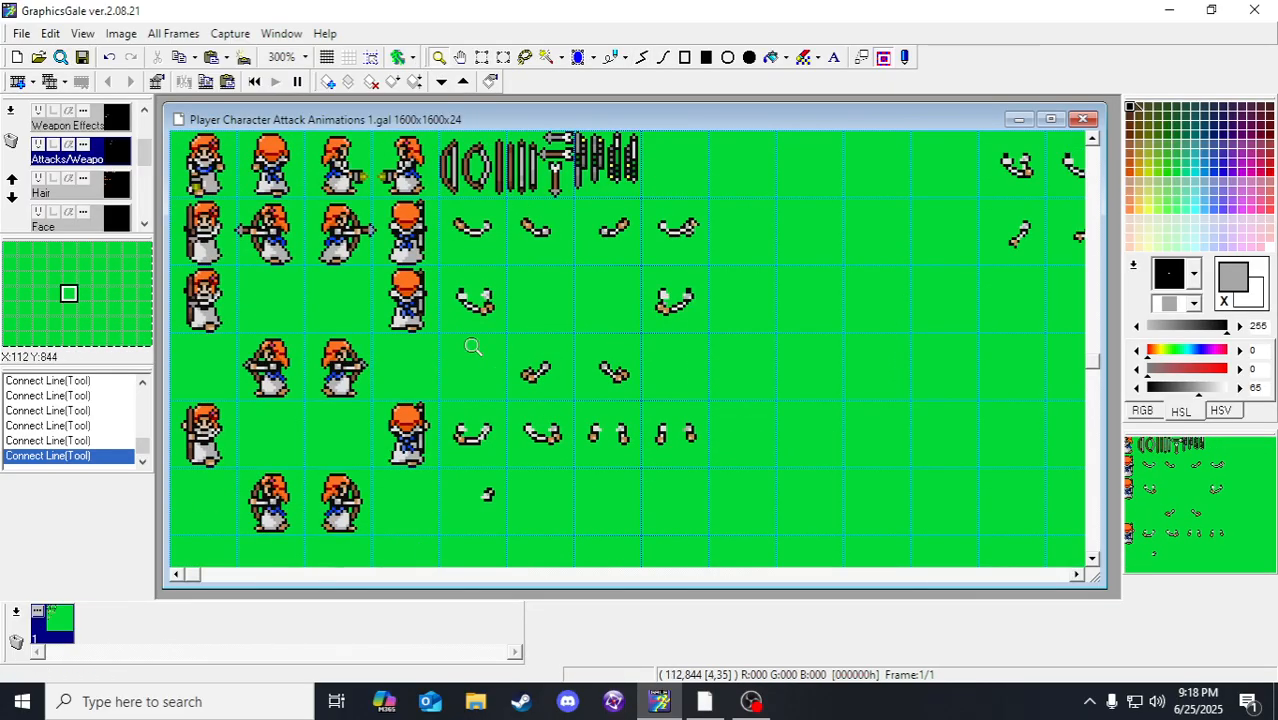
pyautogui.scroll(1, 450, 345)
pyautogui.scroll(-1, 276, 400)
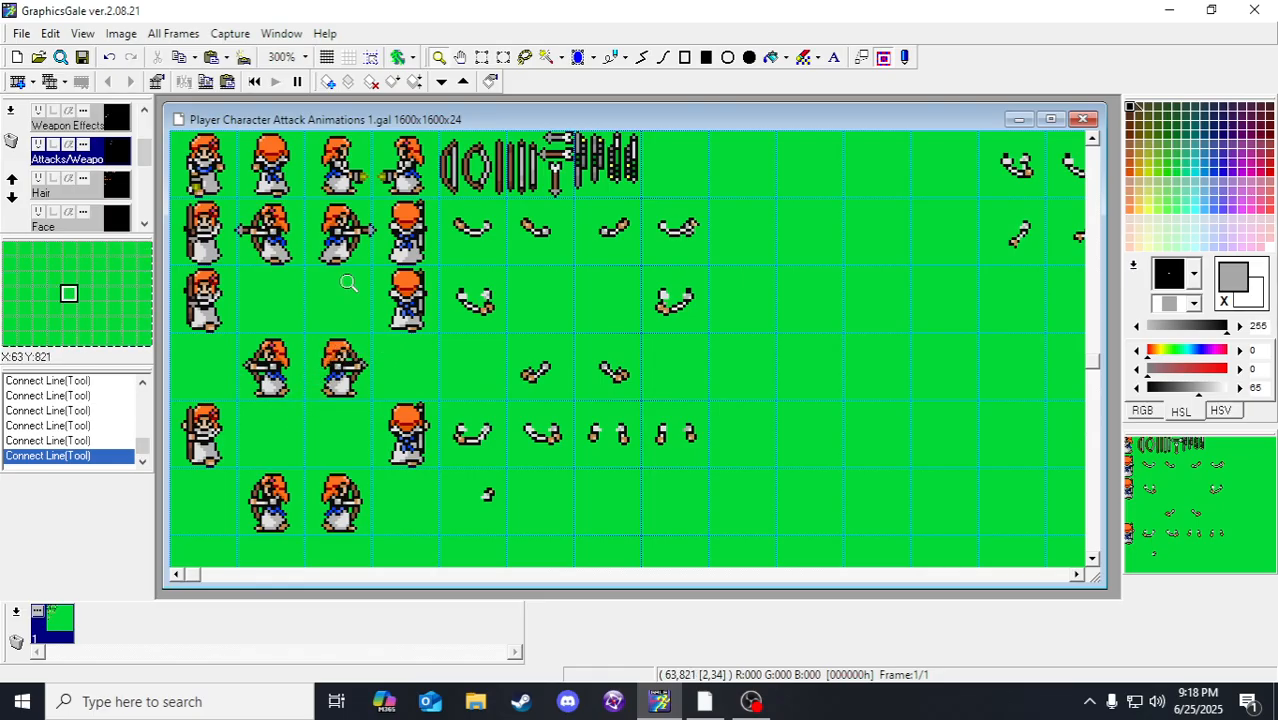
pyautogui.rightClick(388, 283)
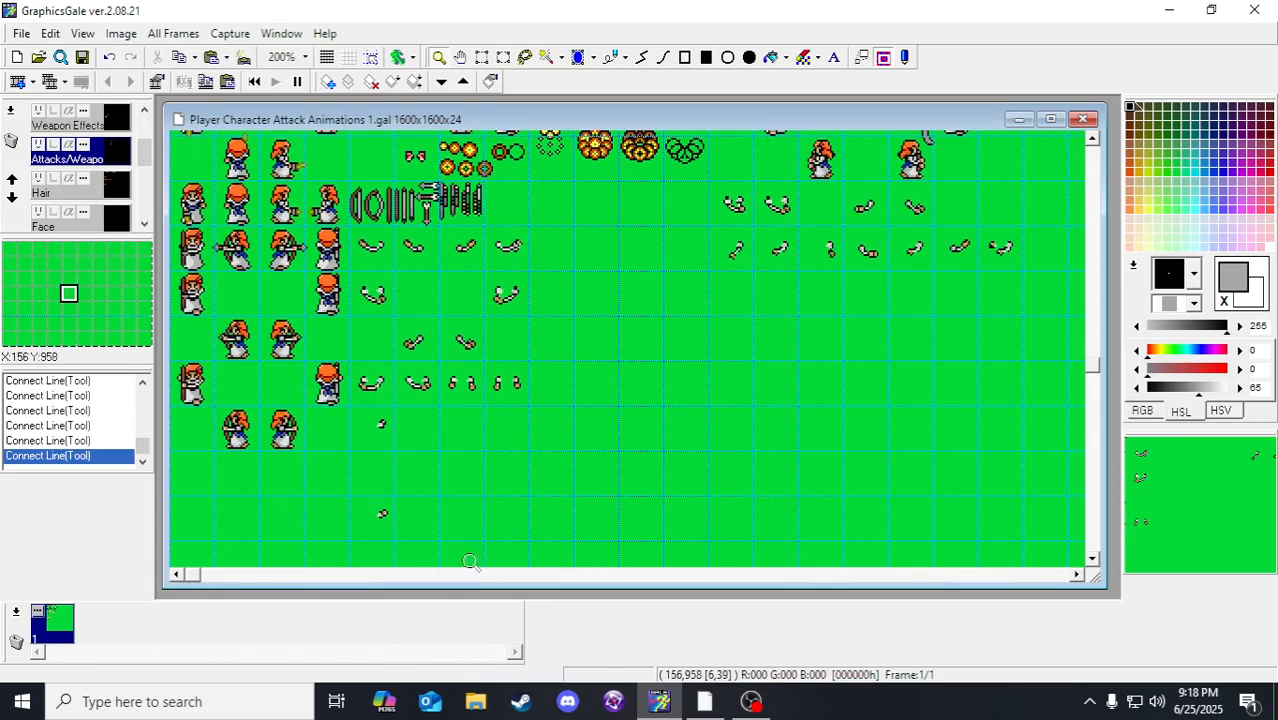
pyautogui.rightClick(302, 427)
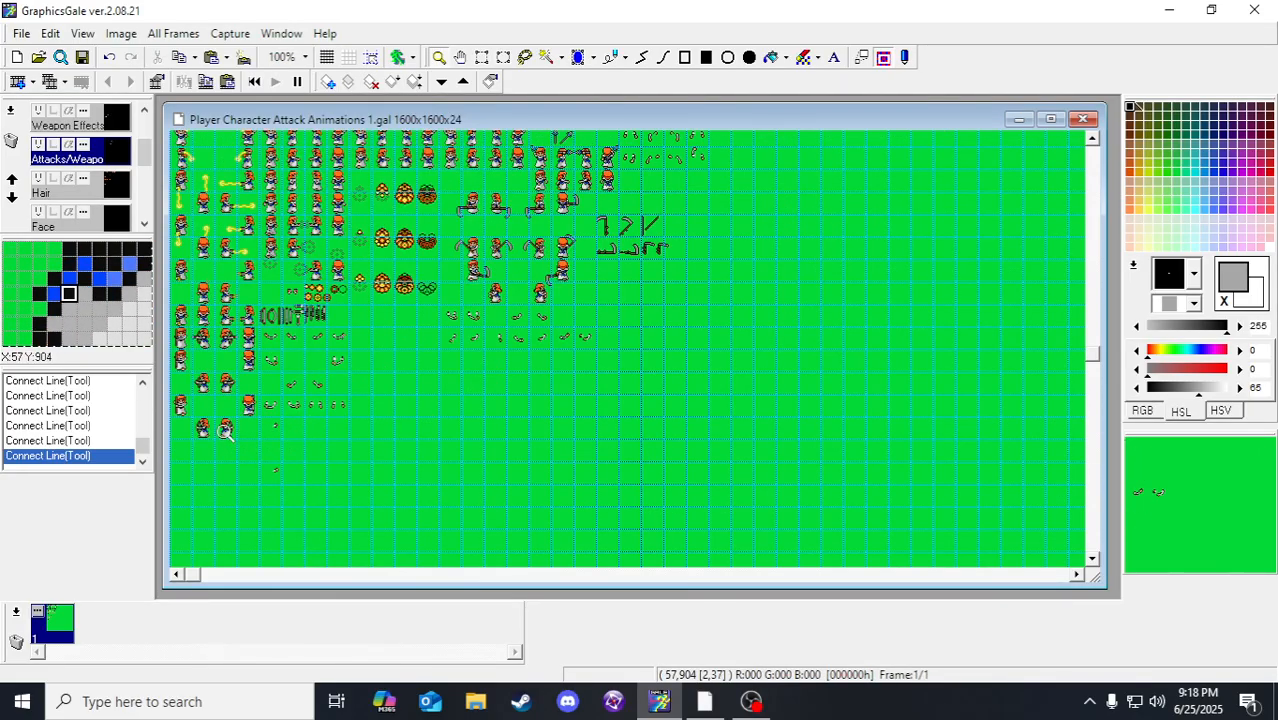
pyautogui.click(177, 392)
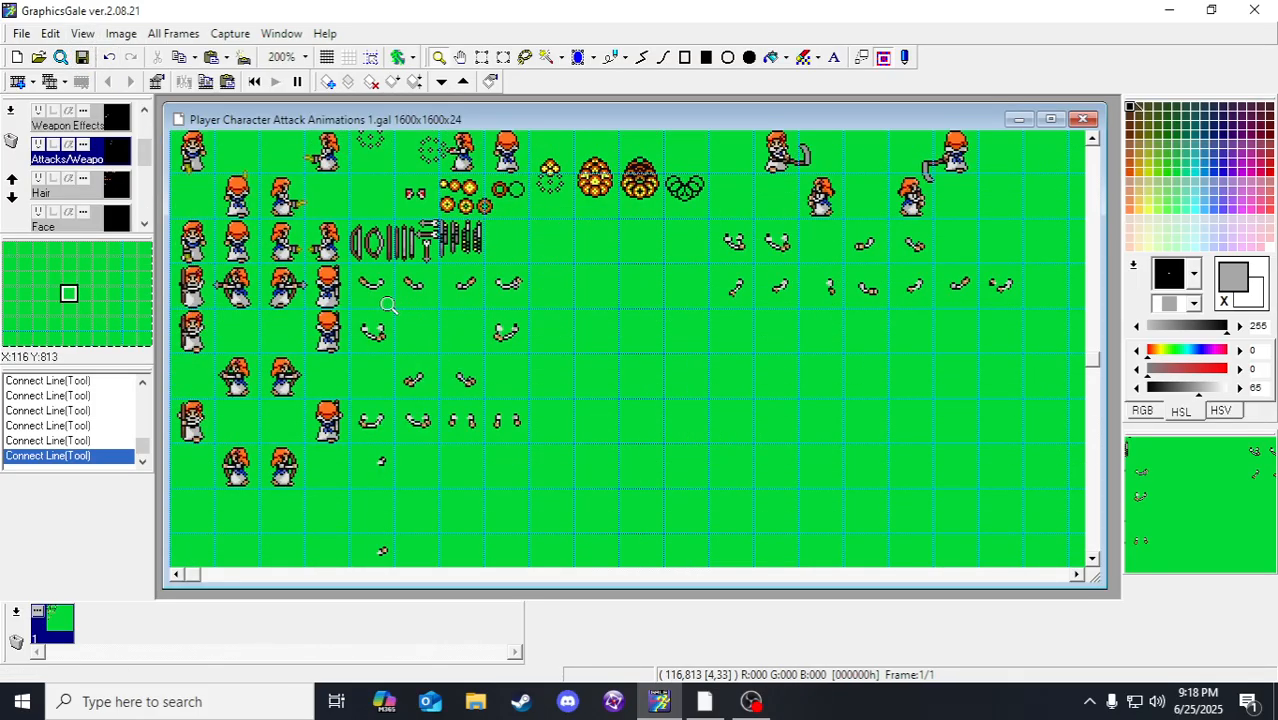
pyautogui.scroll(3, 370, 357)
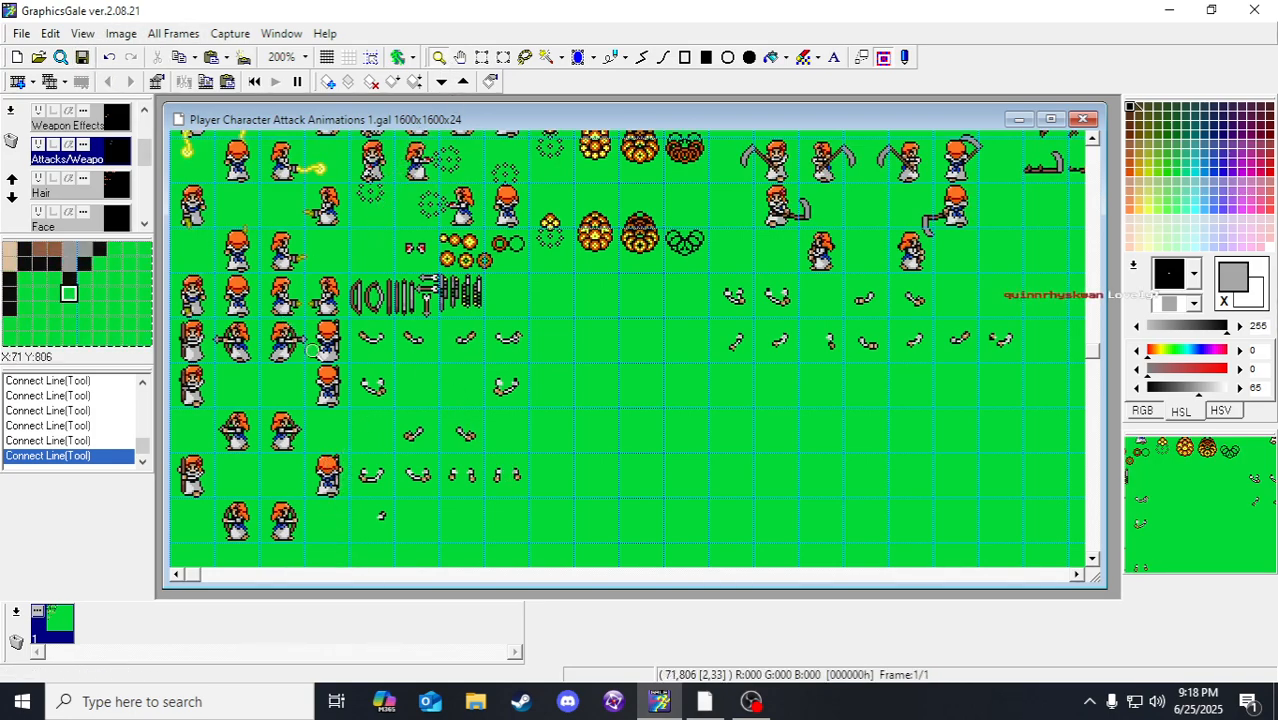
pyautogui.scroll(-3, 370, 463)
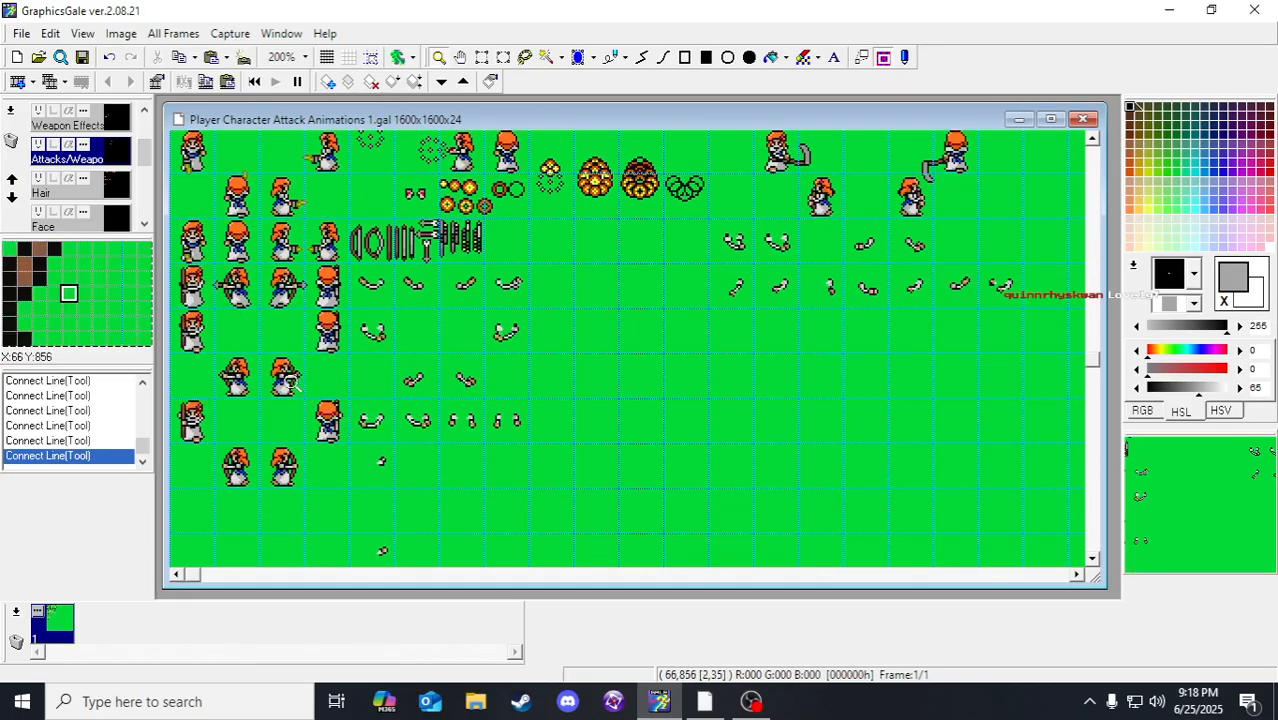
pyautogui.scroll(-3, 345, 420)
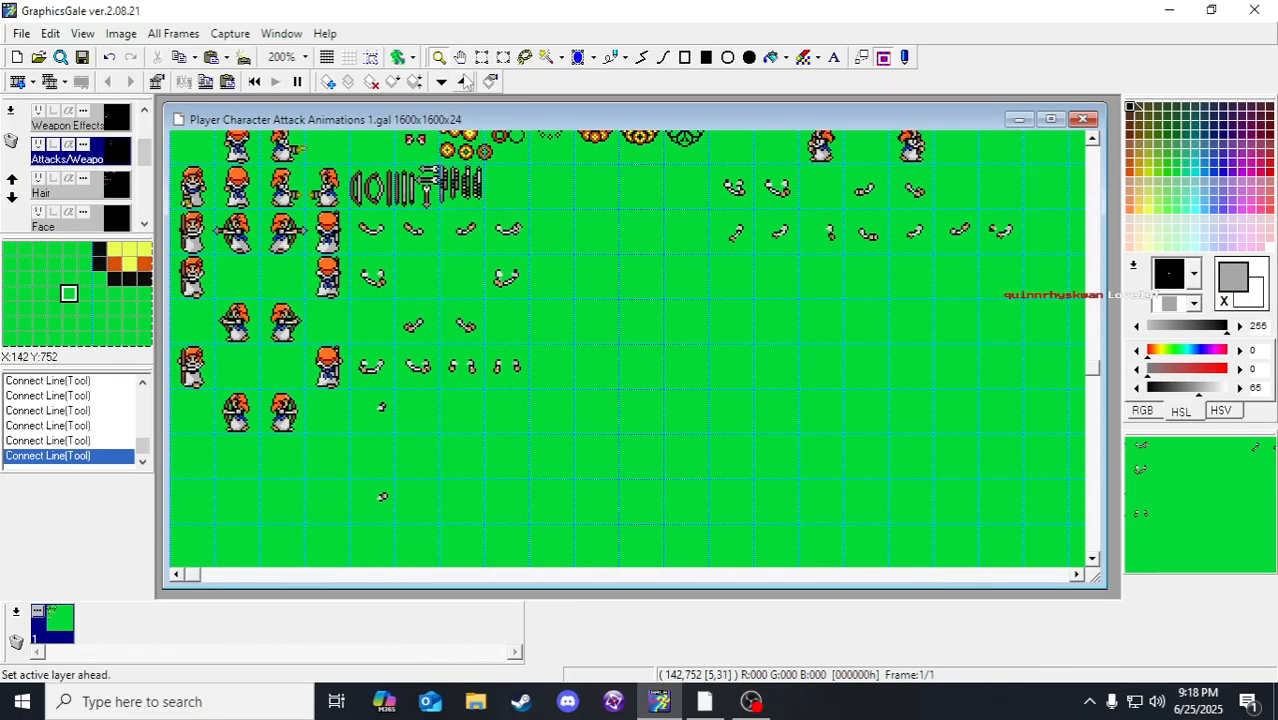
# Step: On the Arms (Behind) layer, select the two leftover hand pieces below the loose arms with grid snapping on, and delete them
pyautogui.click(482, 57)
pyautogui.scroll(-3, 198, 235)
pyautogui.scroll(1, 90, 180)
pyautogui.scroll(-2, 90, 180)
pyautogui.click(118, 192)
pyautogui.click(118, 220)
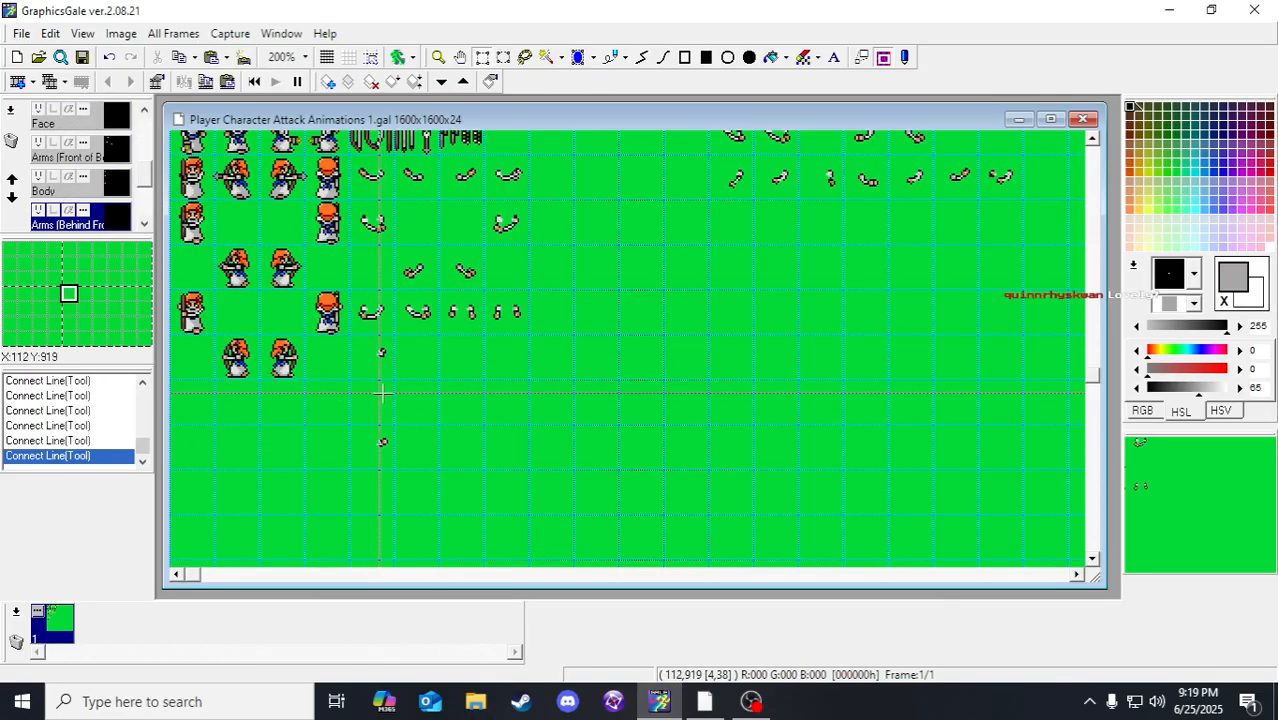
pyautogui.click(371, 57)
pyautogui.moveTo(367, 451); pyautogui.dragTo(437, 372)
pyautogui.click(520, 400)
pyautogui.press('Delete')
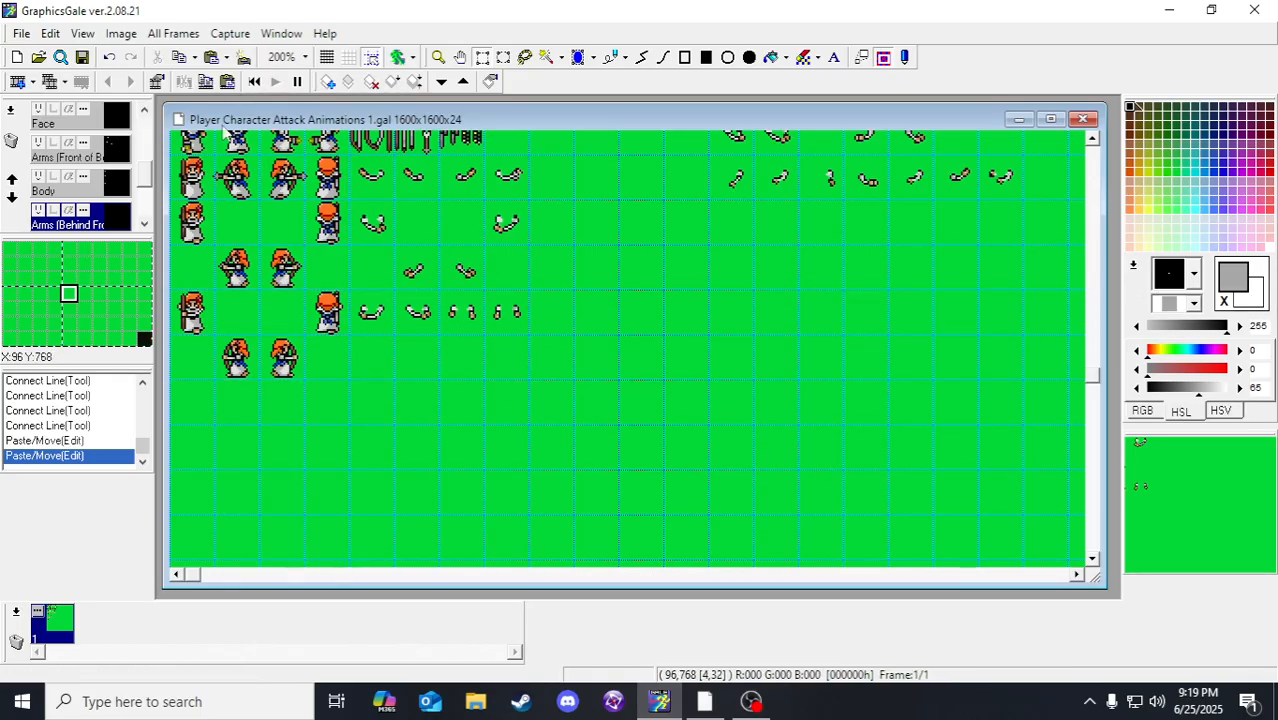
pyautogui.scroll(3, 297, 394)
pyautogui.scroll(-2, 240, 305)
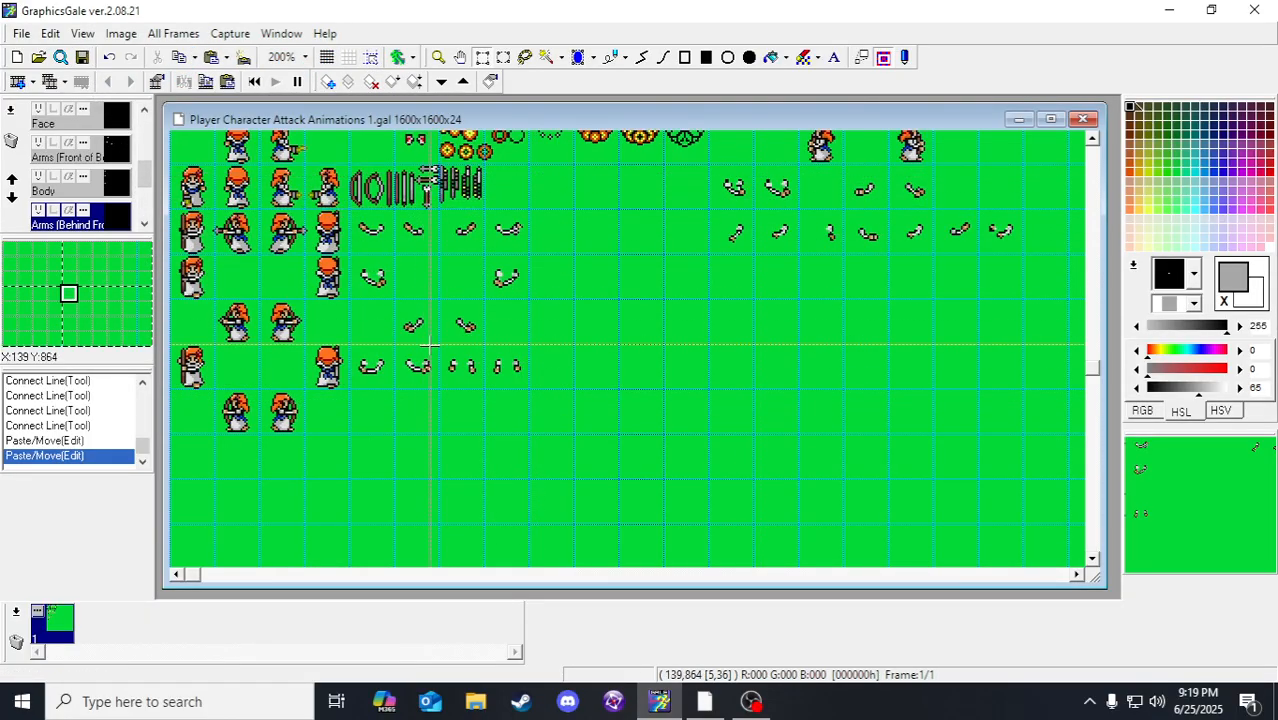
pyautogui.scroll(1, 404, 345)
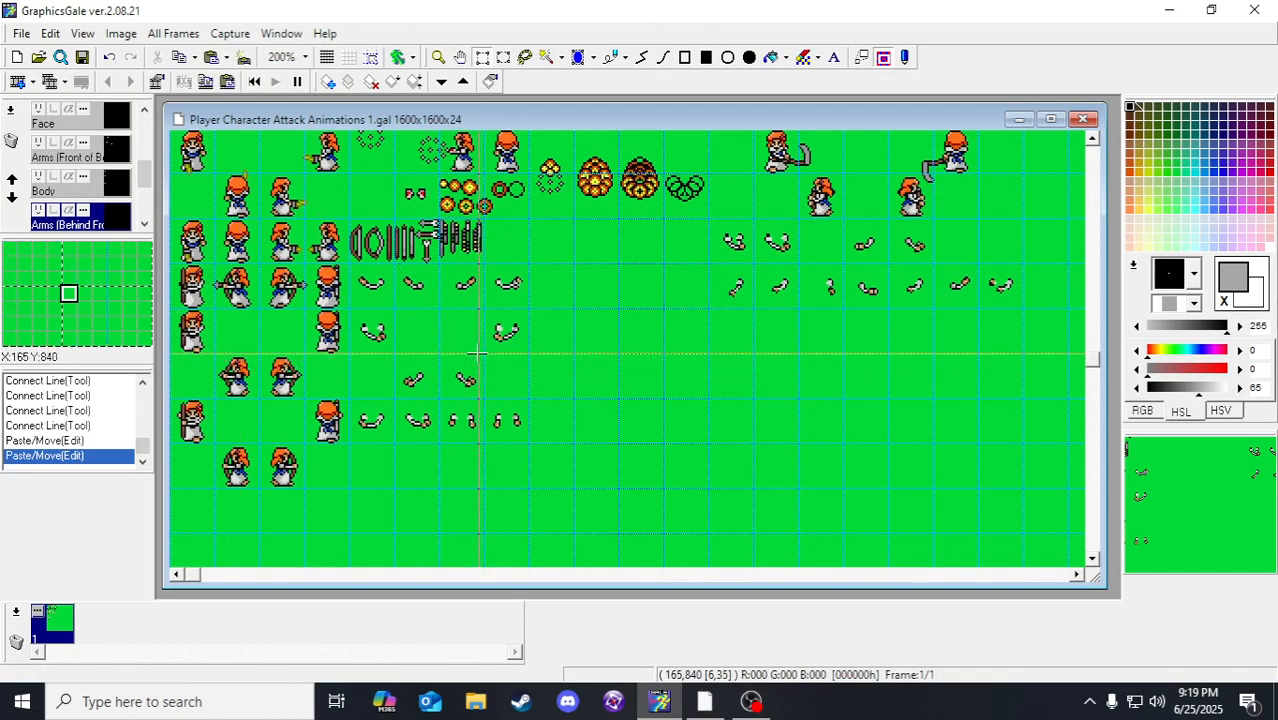